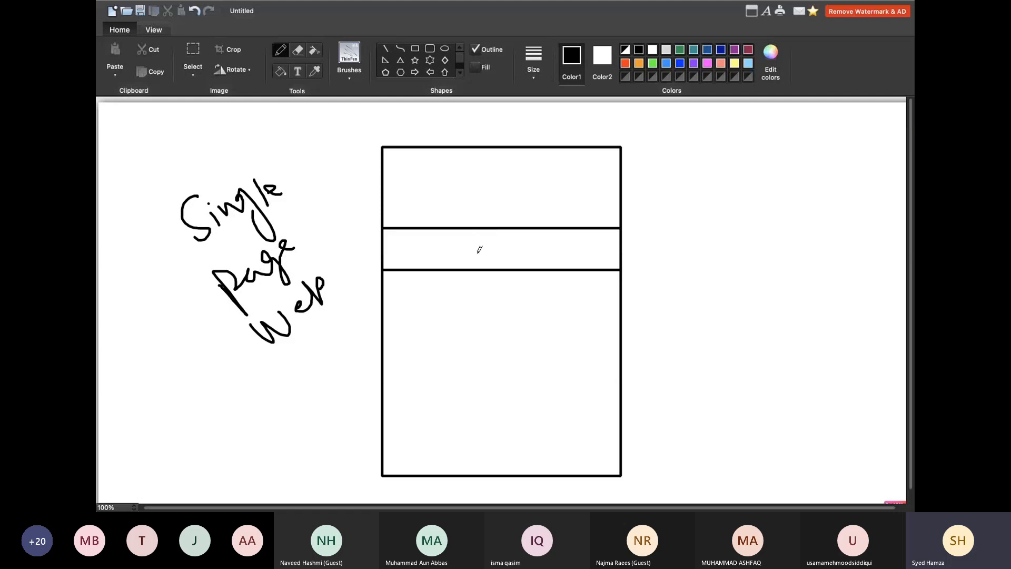
Write S in the second row and draw a horizontal divider forming a third row.
mouse_move(492, 239)
left_mouse_down()
mouse_move(498, 250)
mouse_move(484, 259)
left_mouse_up()
left_click(384, 48)
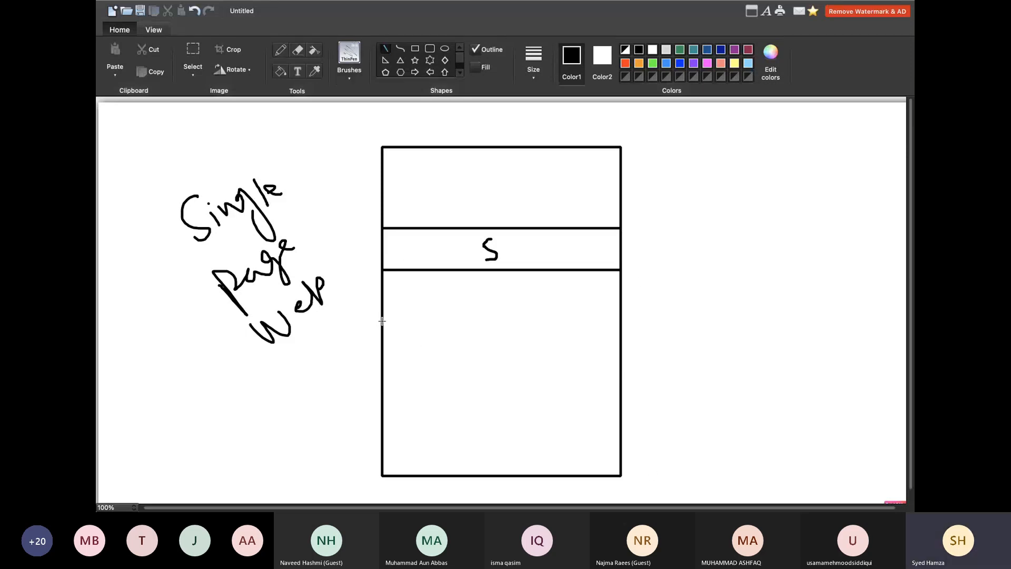
left_click_drag(382, 318, 621, 318)
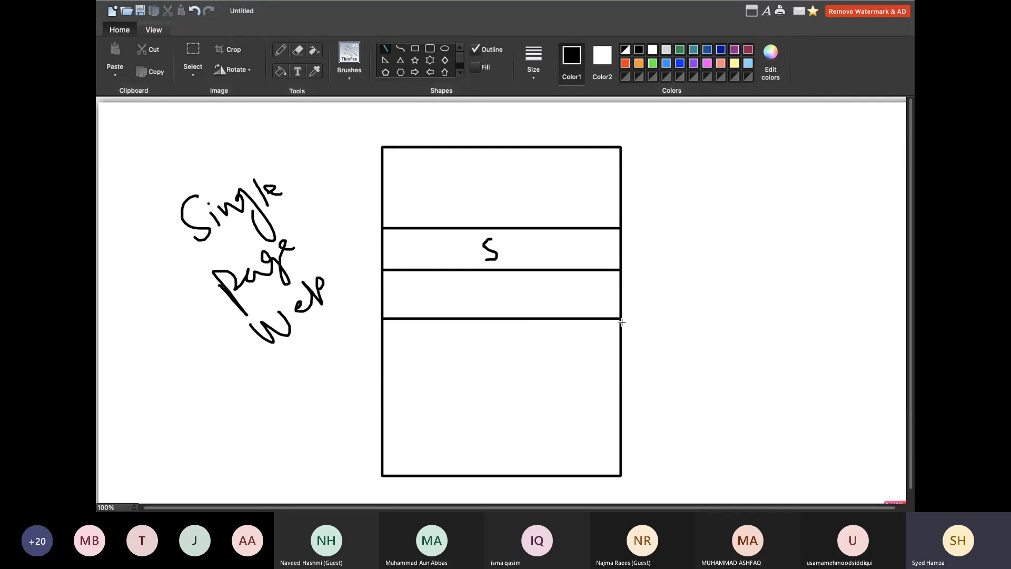
Write T in the third row, undo a stray side note, and add a fourth-row divider.
left_click(281, 50)
left_click_drag(490, 278, 489, 305)
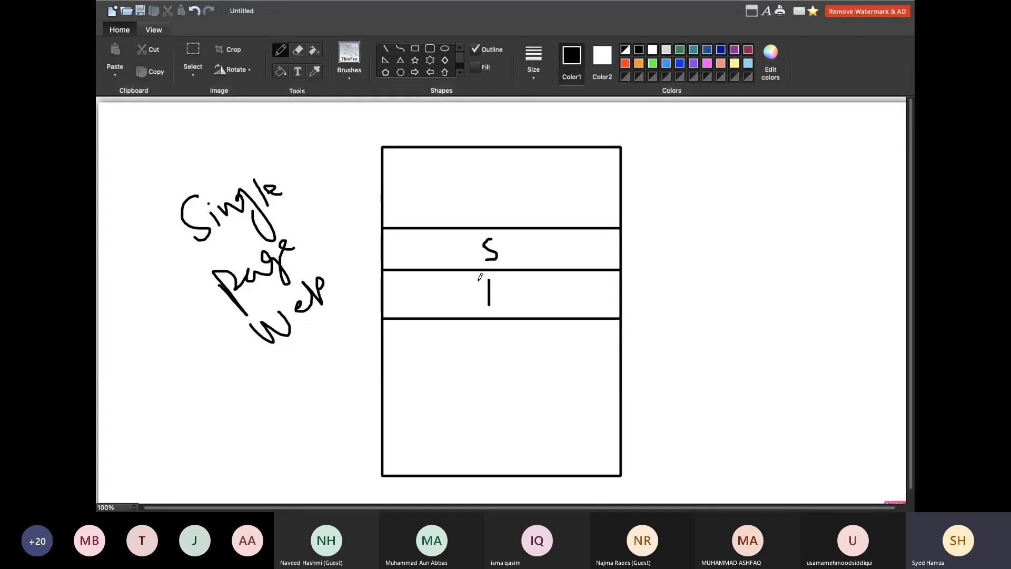
left_click_drag(476, 280, 500, 279)
mouse_move(644, 280)
left_mouse_down()
mouse_move(644, 293)
mouse_move(670, 284)
mouse_move(687, 295)
left_mouse_up()
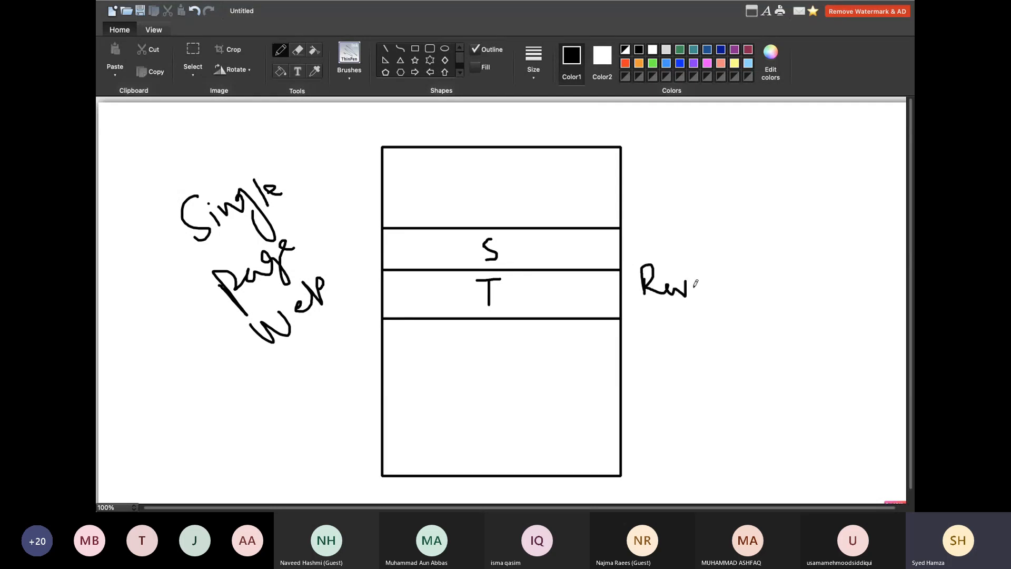
key("ctrl+z")
key("ctrl+z")
key("ctrl+z")
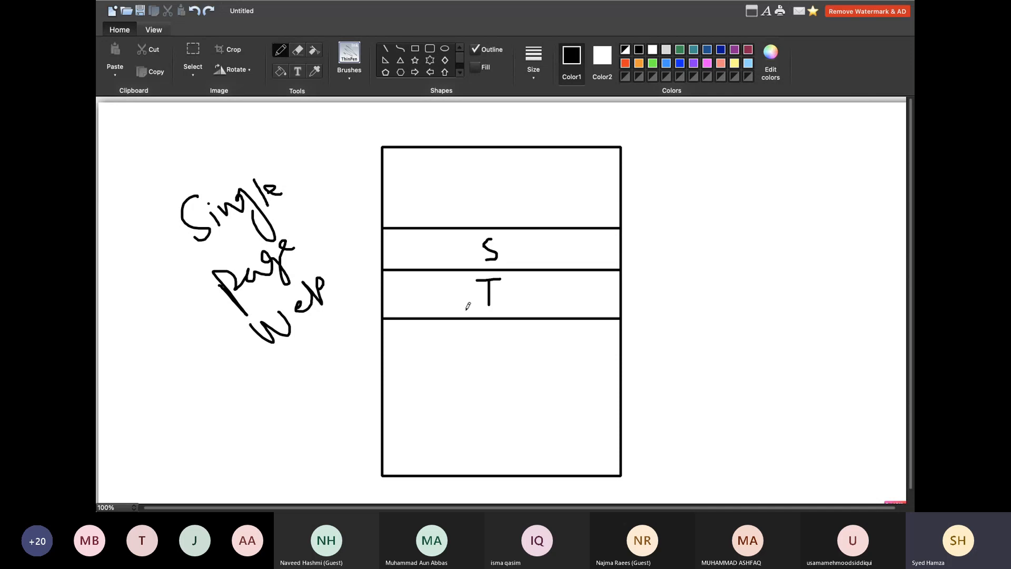
left_click(385, 49)
left_click_drag(382, 358, 621, 360)
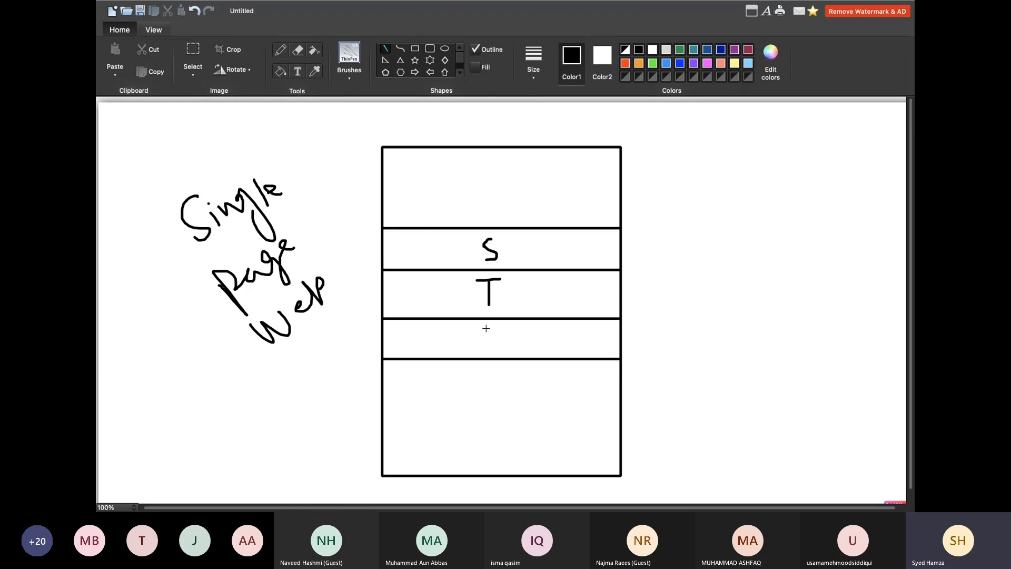
Label row P, split the bottom box into C | D, and add A with a divider above.
left_click(281, 51)
mouse_move(487, 330)
left_mouse_down()
mouse_move(489, 345)
mouse_move(495, 321)
mouse_move(501, 329)
mouse_move(489, 345)
left_mouse_up()
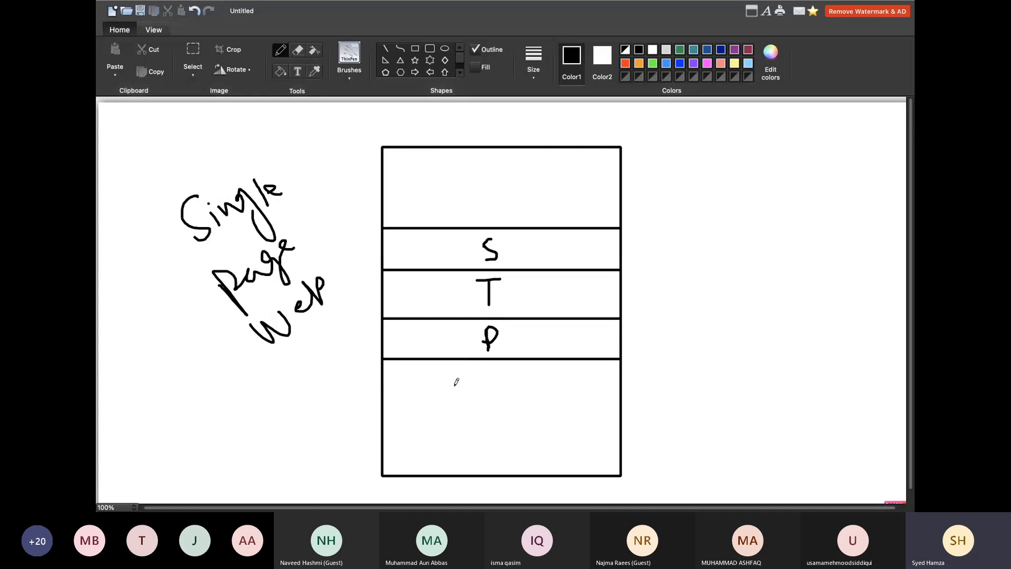
left_click(454, 385)
mouse_move(454, 381)
left_mouse_down()
mouse_move(431, 404)
mouse_move(459, 429)
left_mouse_up()
left_click_drag(484, 381, 483, 451)
mouse_move(495, 393)
left_mouse_down()
mouse_move(514, 394)
mouse_move(497, 412)
left_mouse_up()
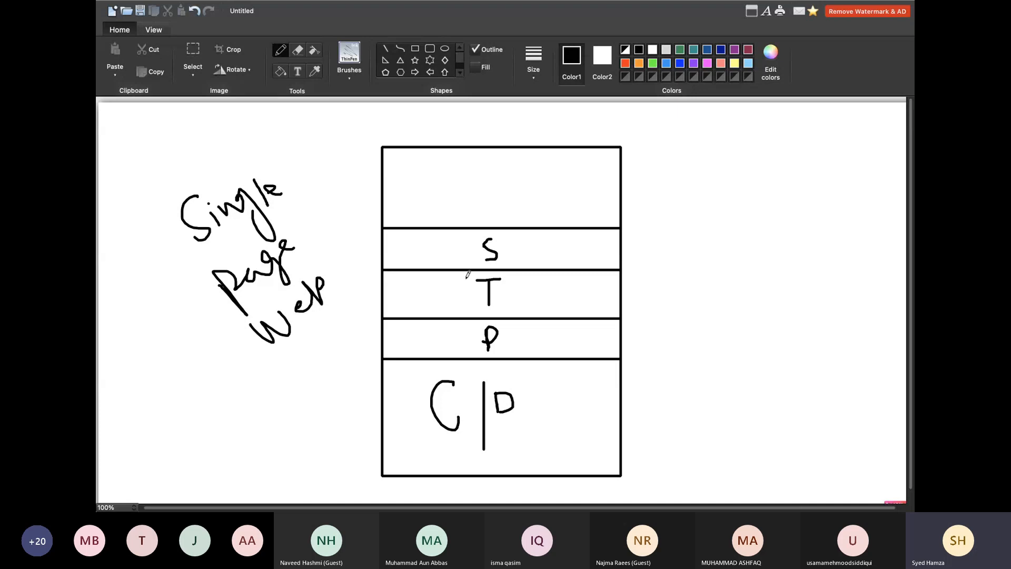
mouse_move(462, 198)
left_mouse_down()
mouse_move(478, 222)
mouse_move(482, 215)
left_mouse_up()
left_click_drag(380, 188, 623, 185)
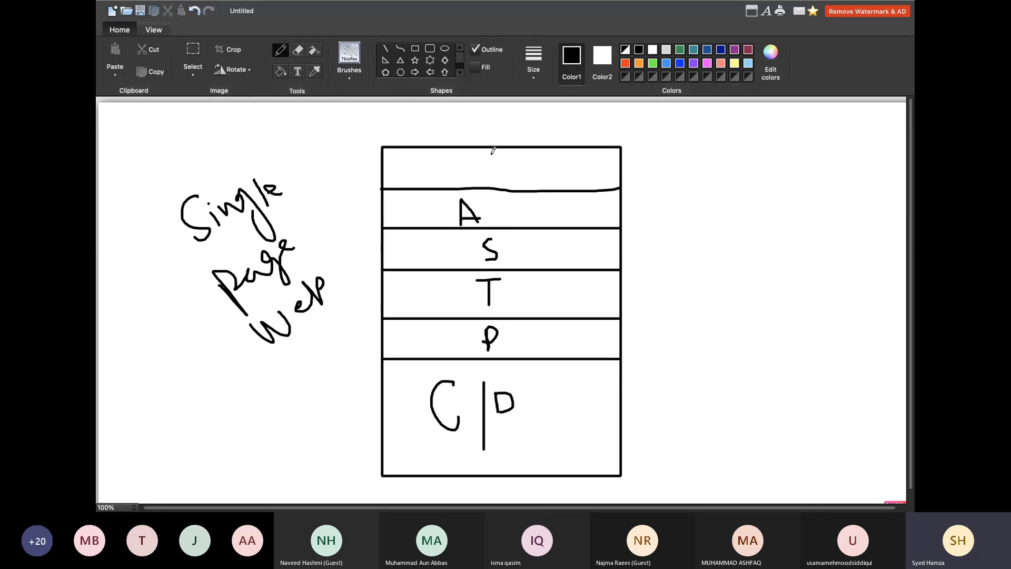
Scribble a top-section label, then undo it along with the A row and divider.
left_click_drag(489, 152, 488, 179)
mouse_move(503, 151)
left_mouse_down()
mouse_move(507, 193)
mouse_move(503, 165)
mouse_move(547, 160)
left_mouse_up()
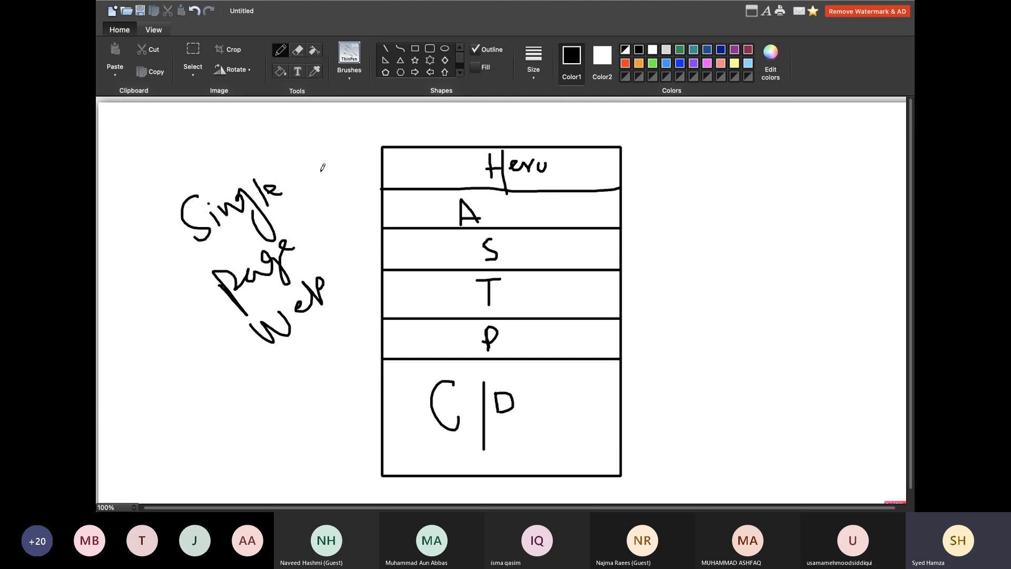
key("ctrl+z")
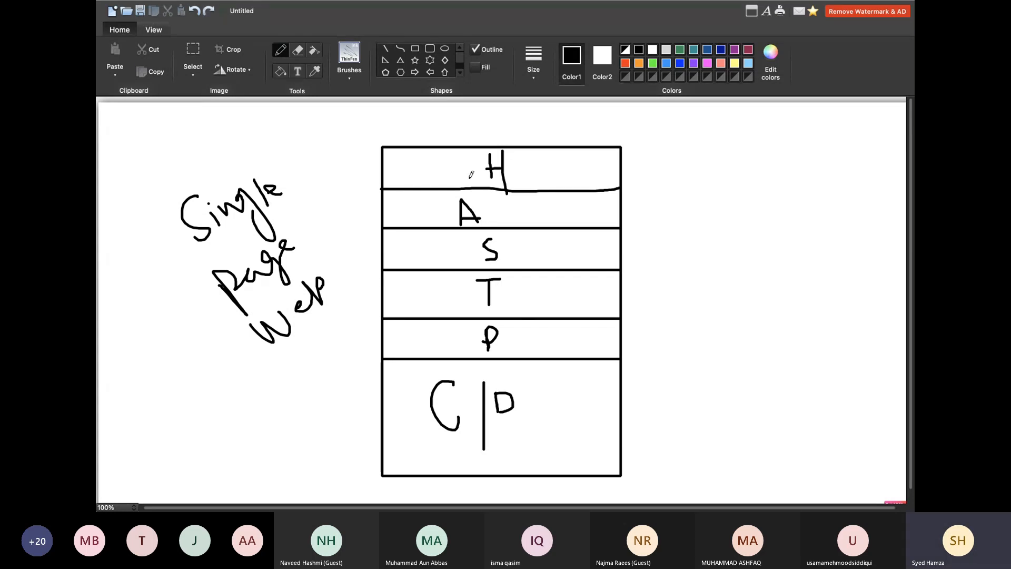
key("ctrl+z")
key("ctrl+z")
key("ctrl+z")
key("ctrl+z")
key("ctrl+z")
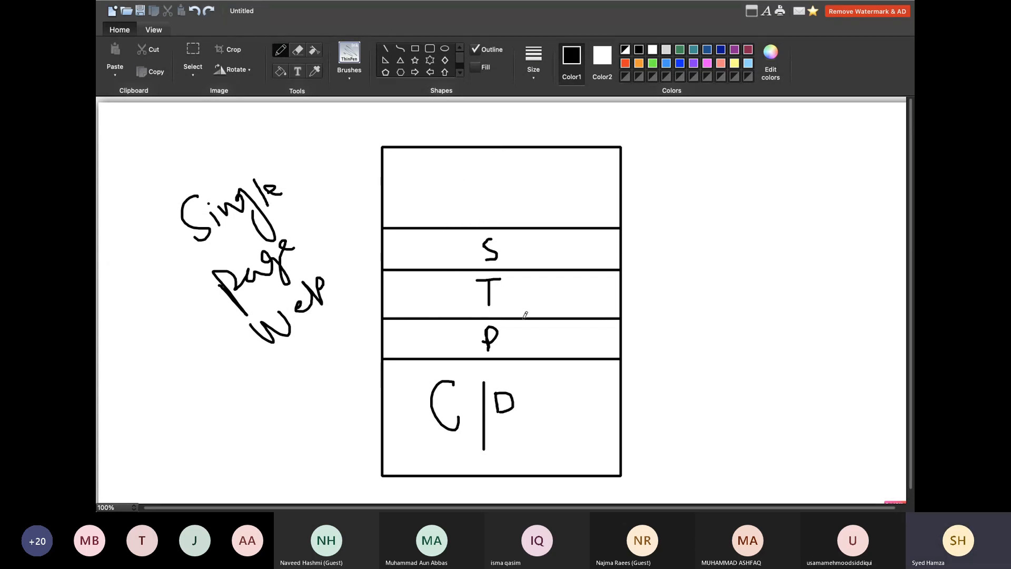
Restore the accidentally removed box edge and switch to the Build Innovative website.
key("ctrl+z")
key("ctrl+y")
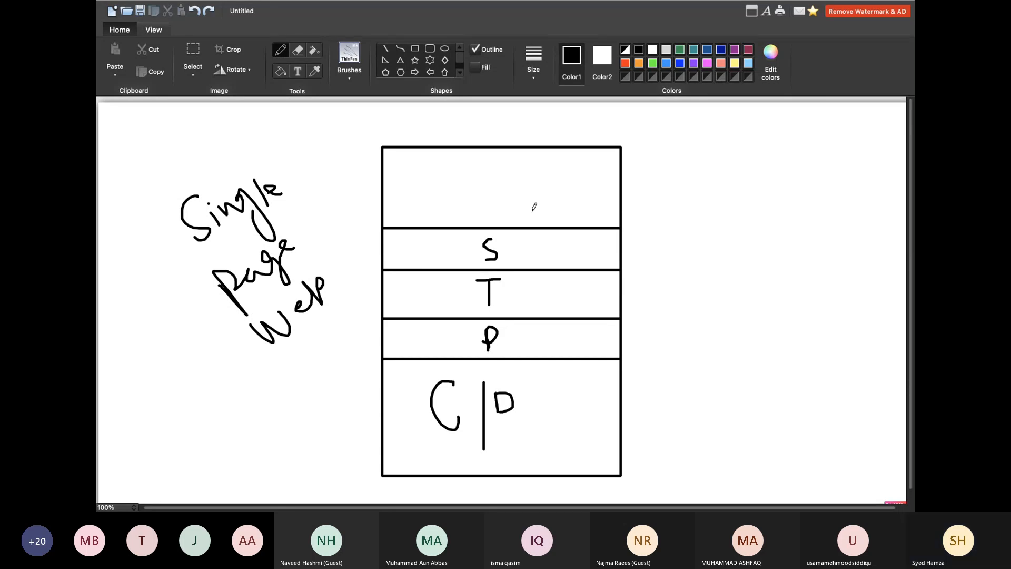
left_click(662, 232)
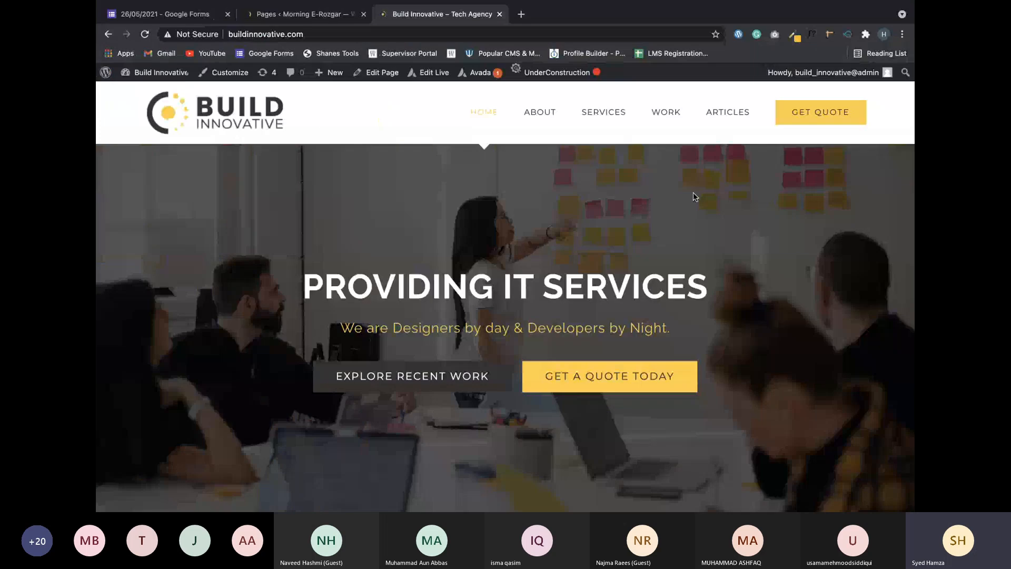
Show the Morning E-Rozgar Pages list, briefly glancing at the wireframe sketch on another desktop.
left_click(298, 16)
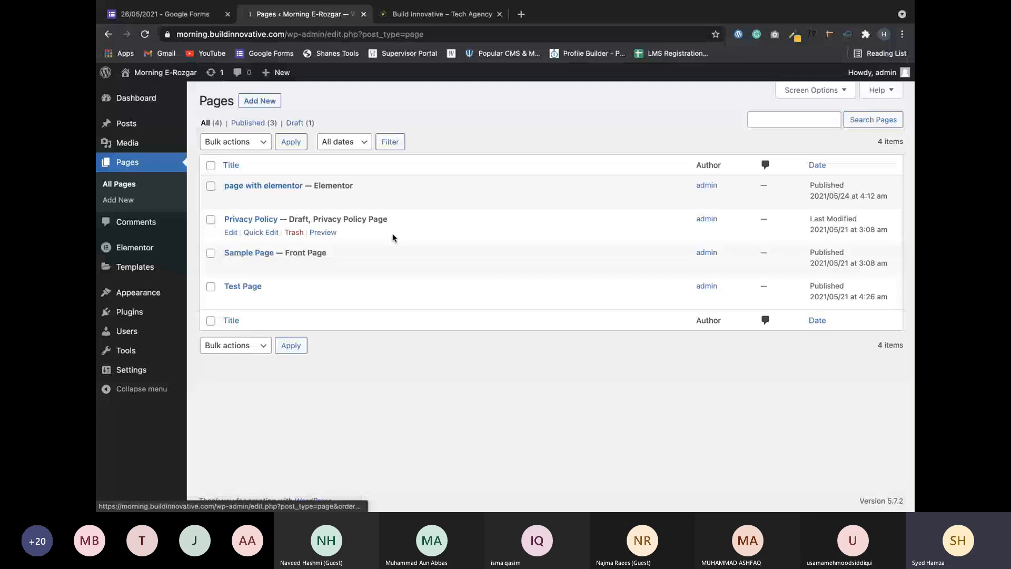
key("ctrl+Left")
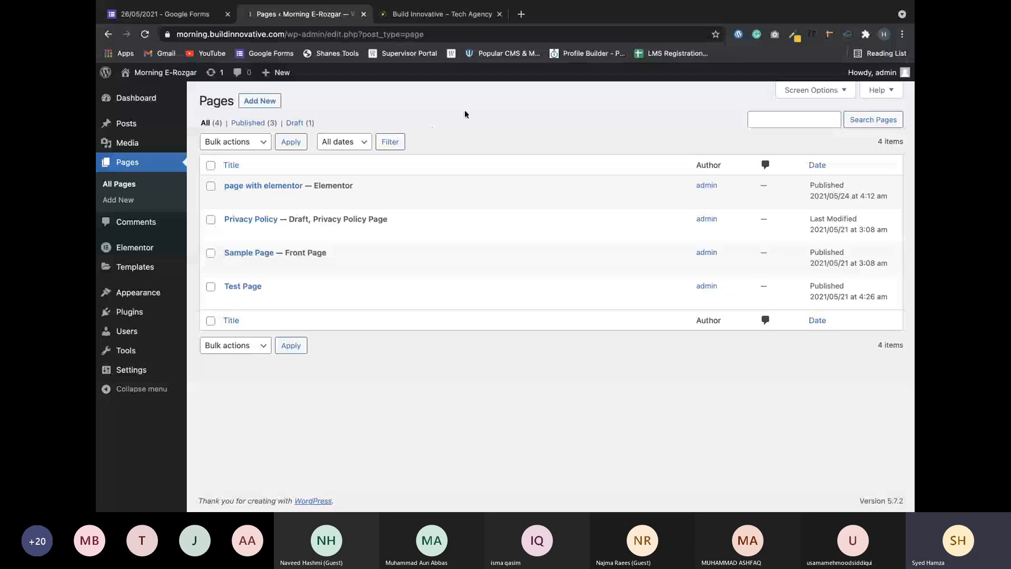
key("ctrl+Right")
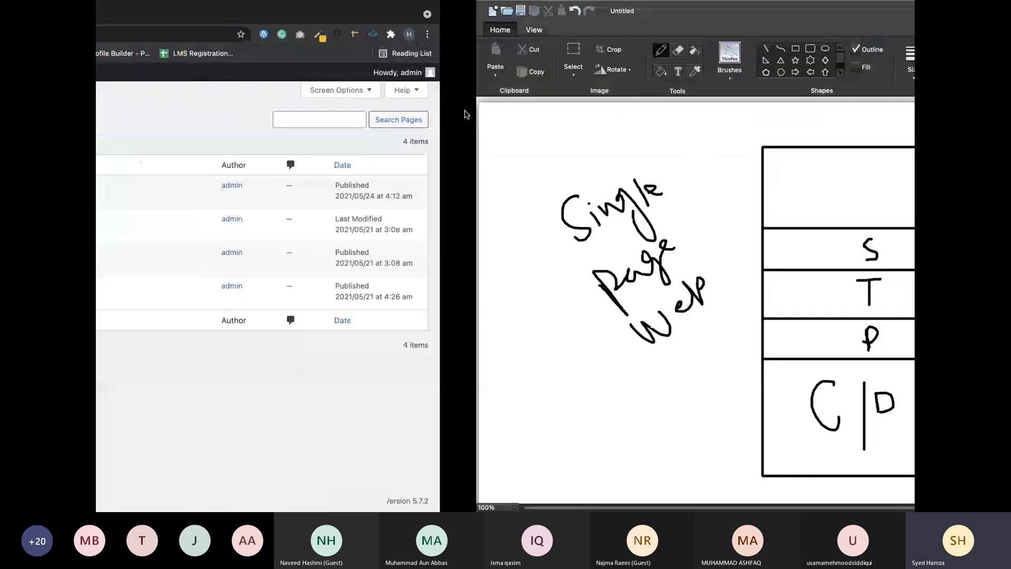
key("ctrl+Left")
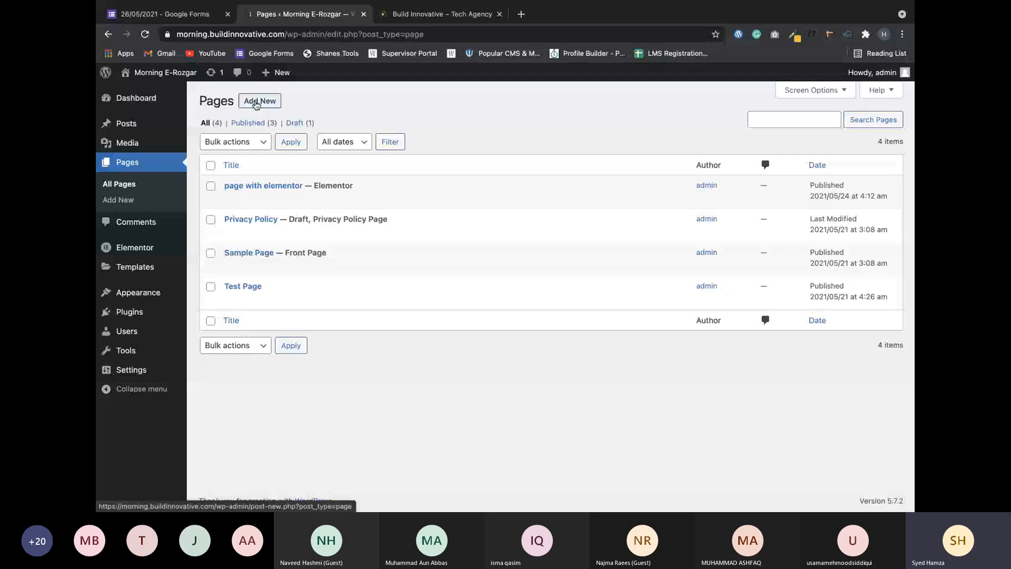
Add a new page titled 'single page' and publish it.
left_click(256, 102)
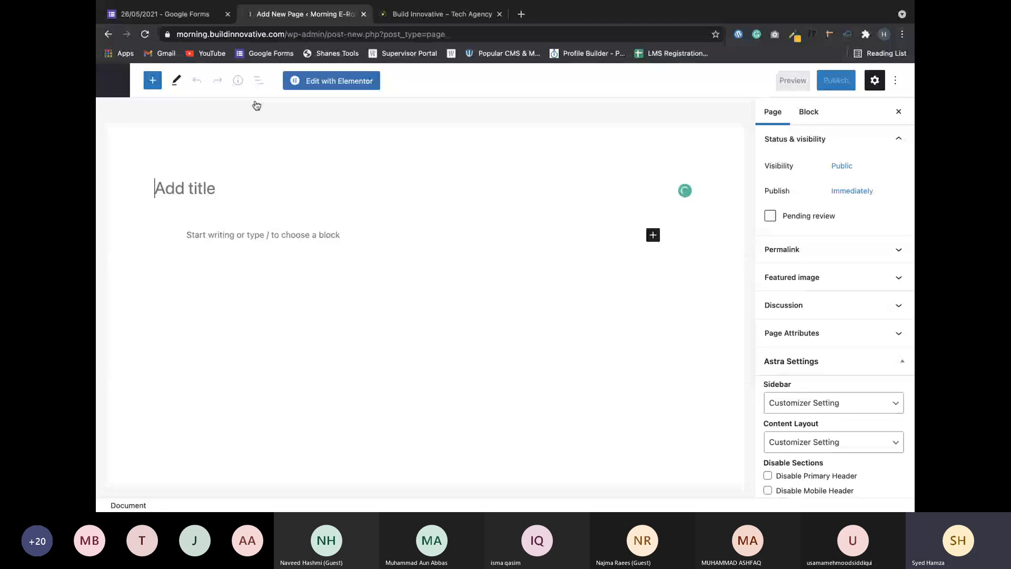
type("single pag")
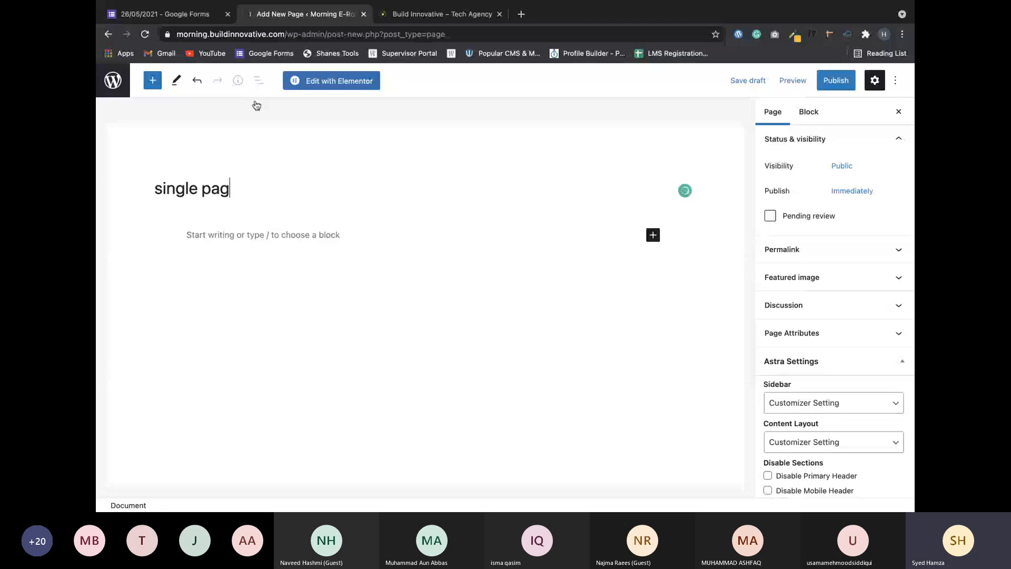
type("e web")
key("BackSpace")
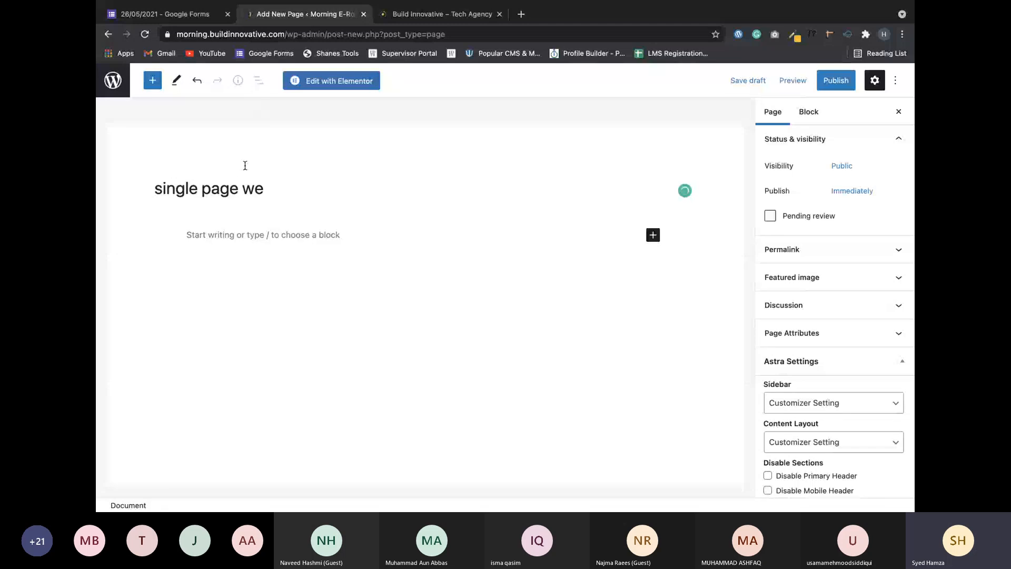
key("BackSpace")
key("BackSpace")
key("BackSpace")
left_click(836, 80)
left_click(802, 80)
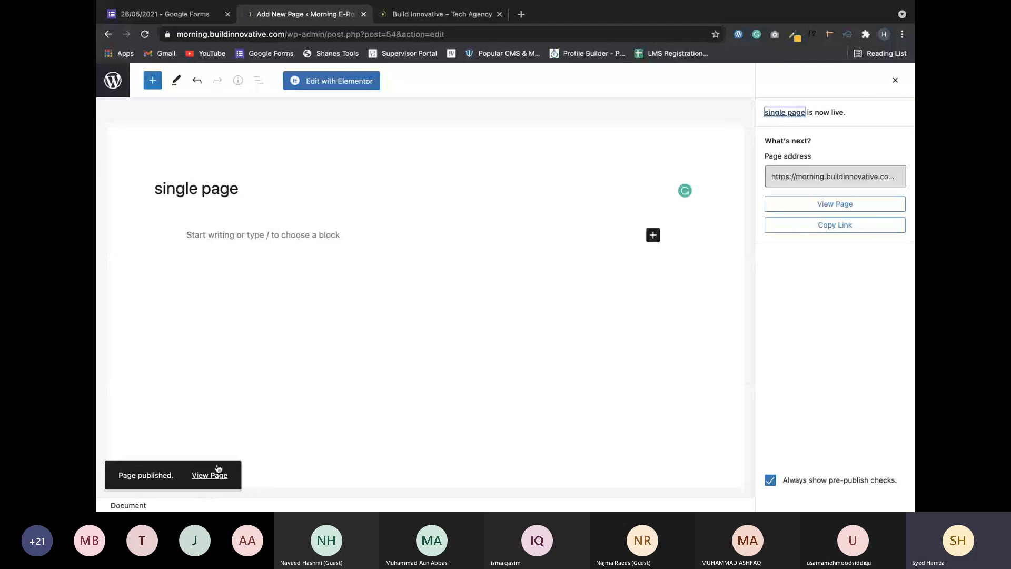
left_click(213, 475)
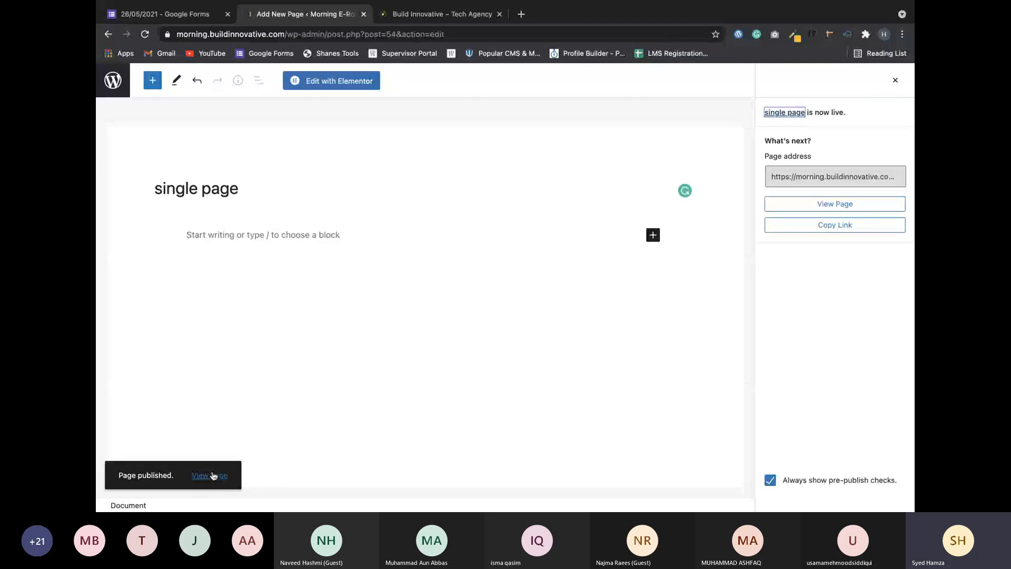
Open 'single page' in Elementor and bring up Site Settings from the main menu.
left_click(350, 82)
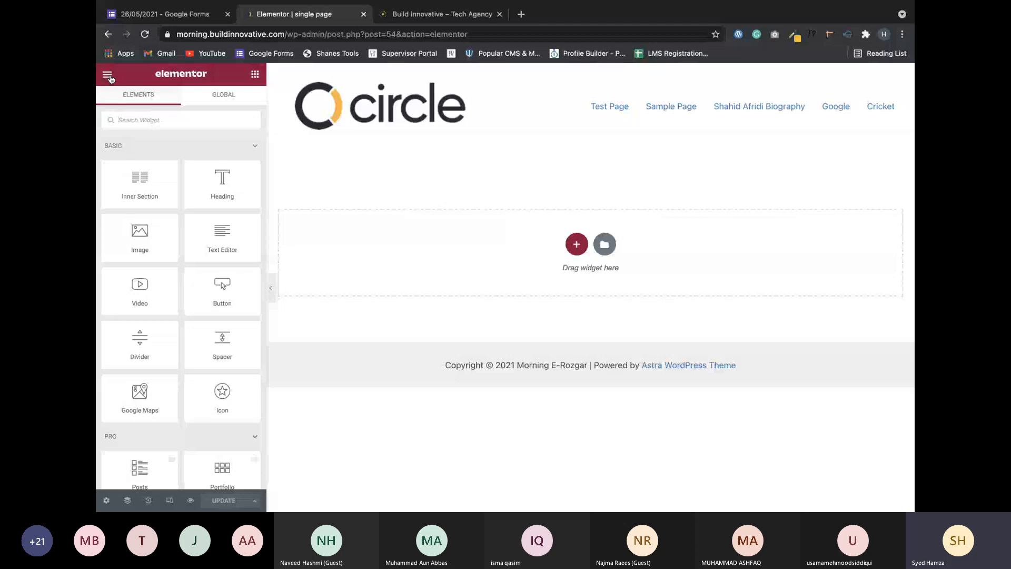
left_click(107, 74)
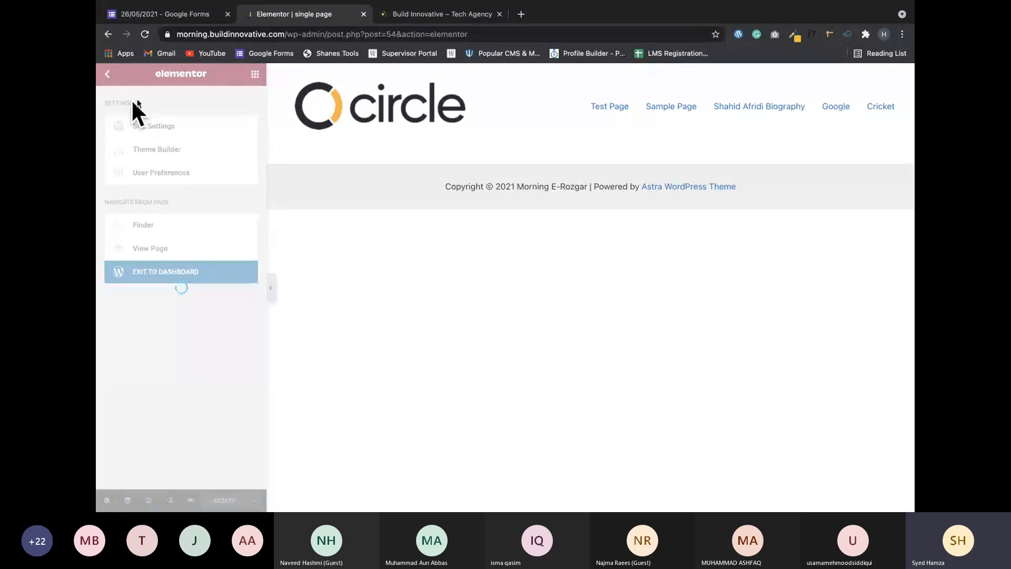
left_click(168, 134)
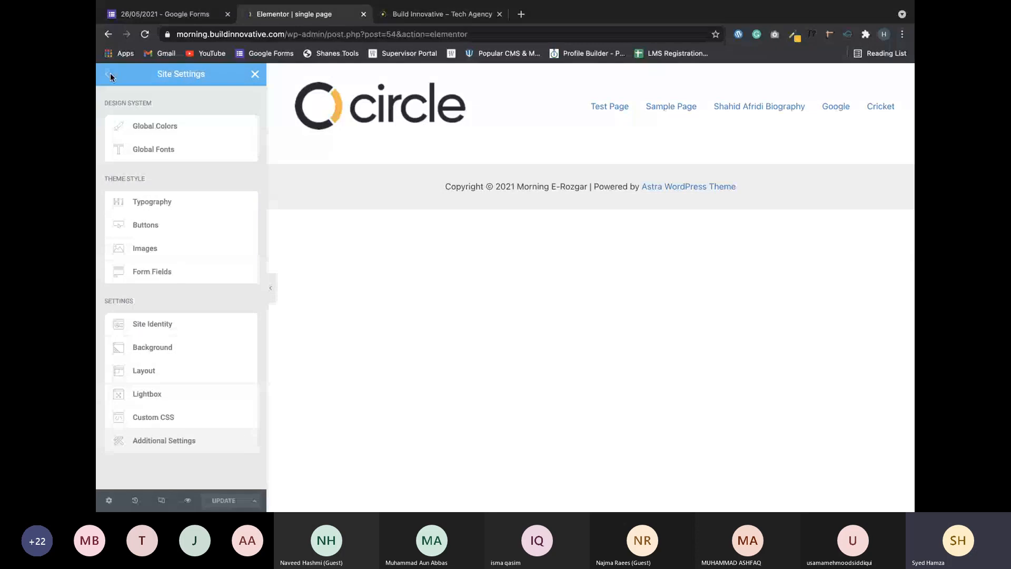
Load coolors.co in a new browser tab.
left_click(521, 14)
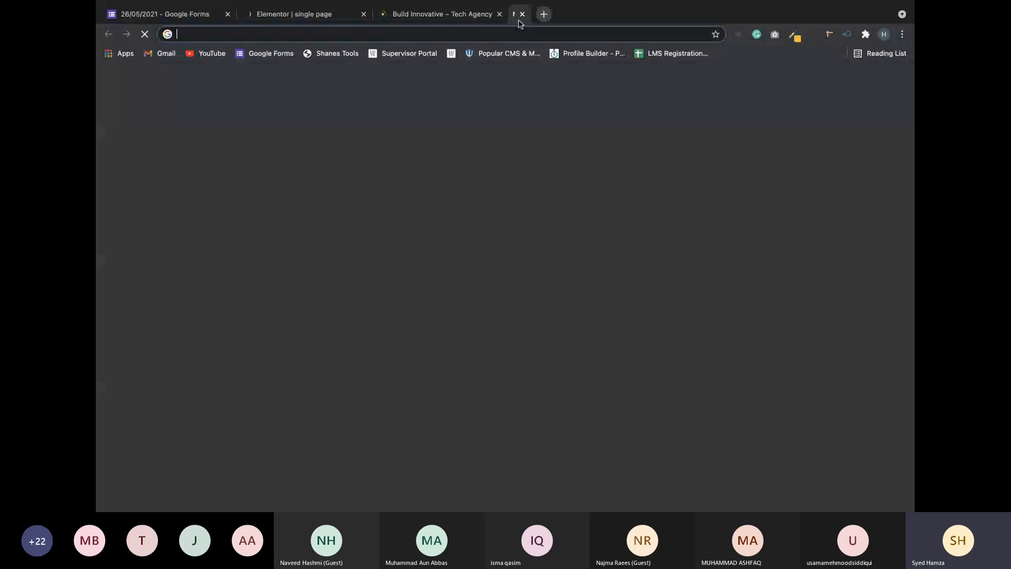
type("coolors.co/f8f9fa-e9ecef-dee2e6-ced4da-adb5bd-6c757d-495057-343a40-212529")
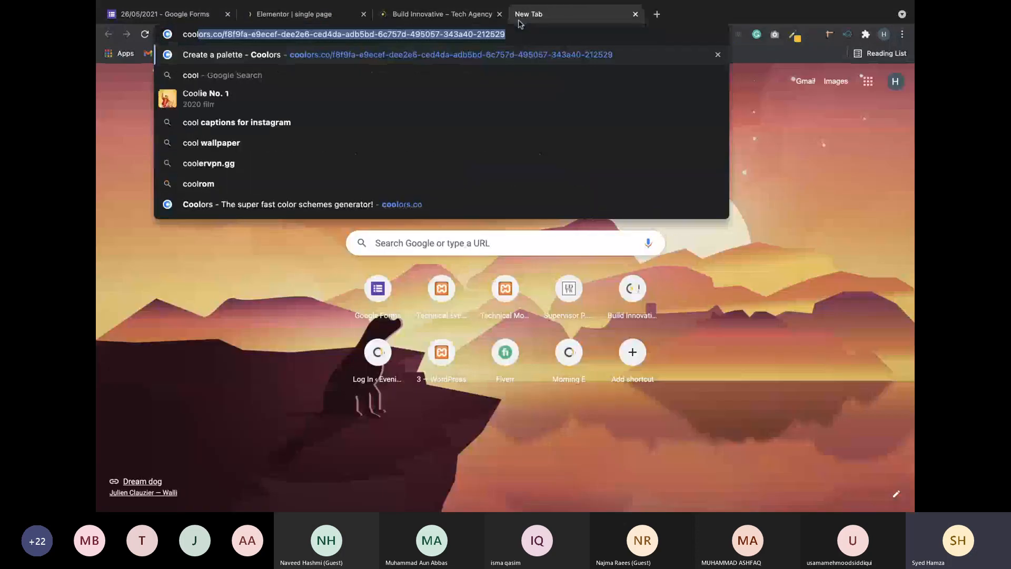
key("End")
key("BackSpace")
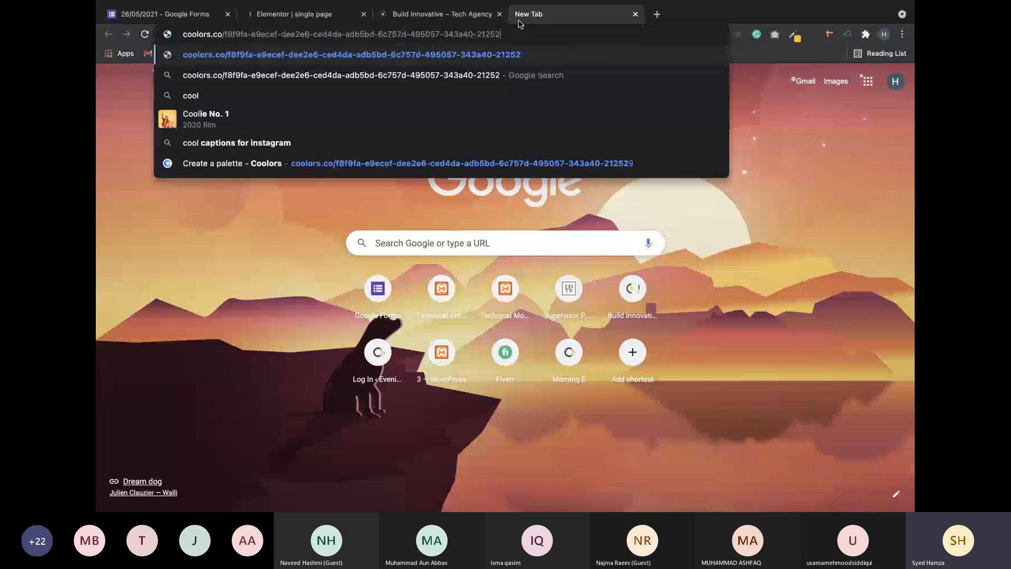
key("BackSpace")
key("BackSpace")
key("BackSpace")
key("BackSpace")
key("BackSpace")
key("BackSpace")
key("BackSpace")
key("BackSpace")
key("BackSpace")
key("BackSpace")
key("BackSpace")
key("BackSpace")
key("BackSpace")
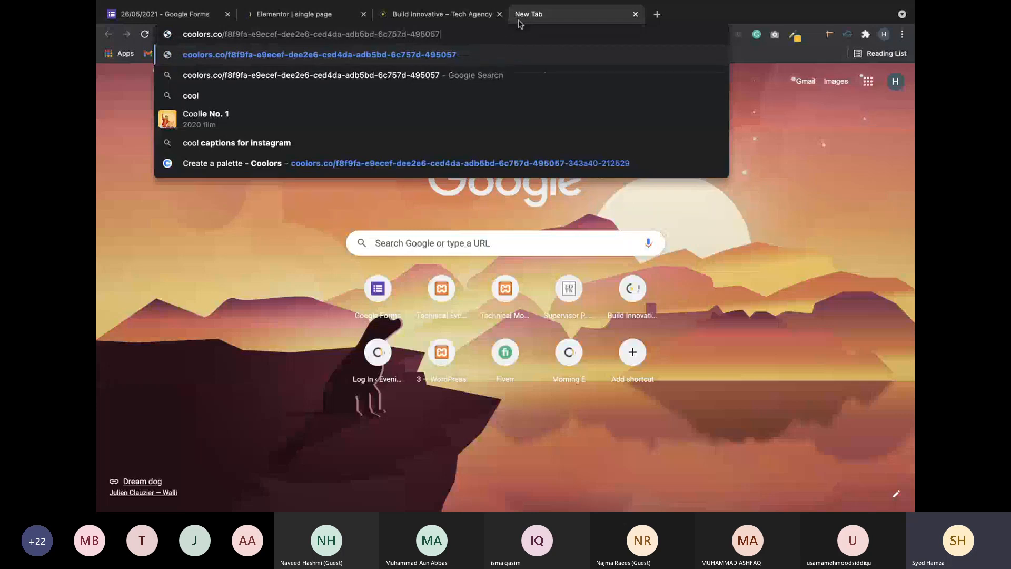
key("BackSpace")
key("BackSpace")
key("BackSpace")
key("BackSpace")
key("BackSpace")
key("BackSpace")
key("BackSpace")
key("BackSpace")
key("BackSpace")
key("BackSpace")
key("BackSpace")
key("BackSpace")
key("BackSpace")
key("BackSpace")
key("BackSpace")
key("BackSpace")
key("BackSpace")
key("BackSpace")
key("BackSpace")
key("BackSpace")
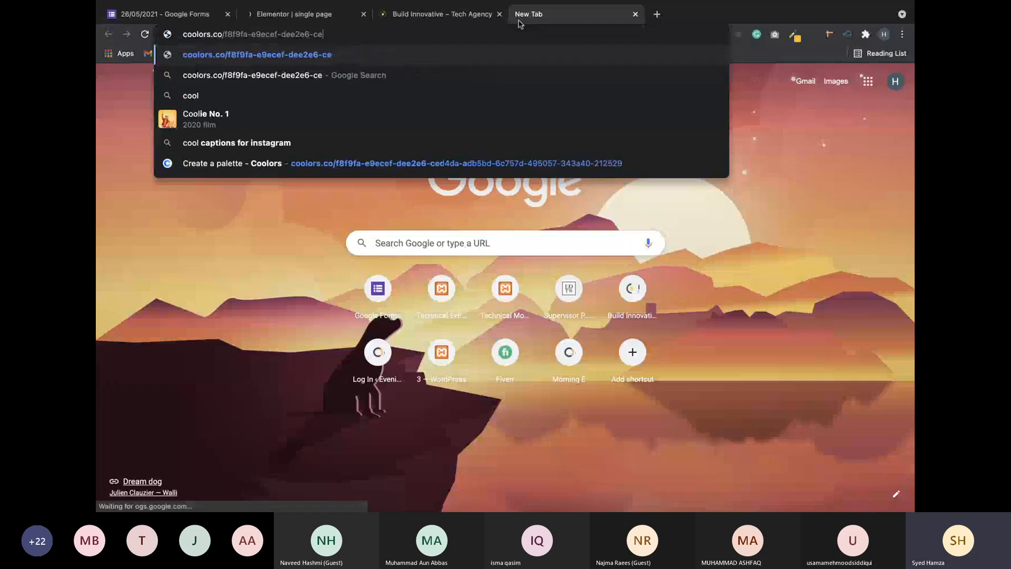
key("BackSpace")
key("BackSpace")
key("BackSpace")
key("BackSpace")
key("BackSpace")
key("BackSpace")
key("BackSpace")
key("BackSpace")
key("BackSpace")
key("BackSpace")
key("BackSpace")
key("BackSpace")
key("BackSpace")
key("BackSpace")
key("BackSpace")
key("BackSpace")
key("BackSpace")
key("BackSpace")
key("BackSpace")
key("BackSpace")
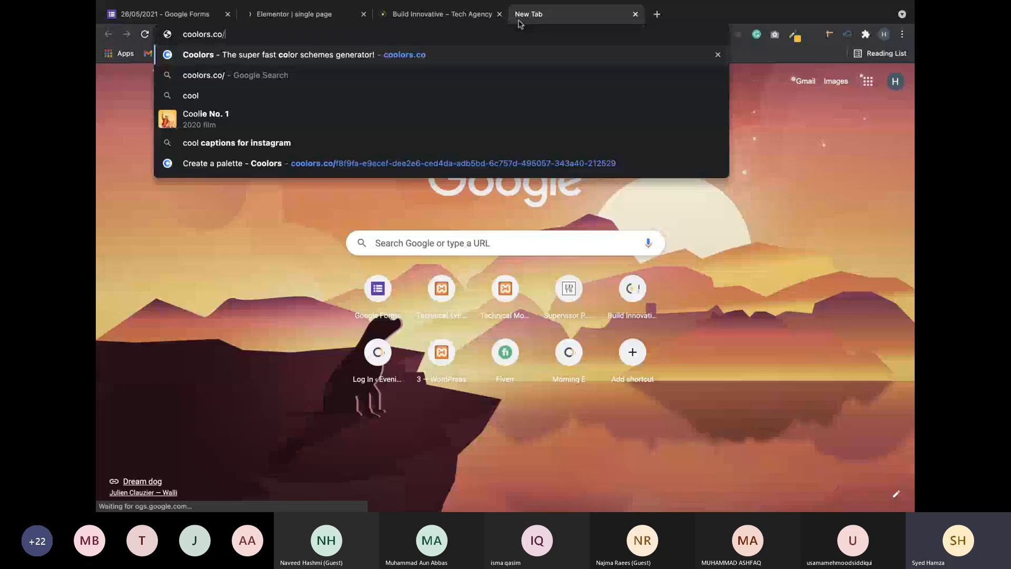
key("Return")
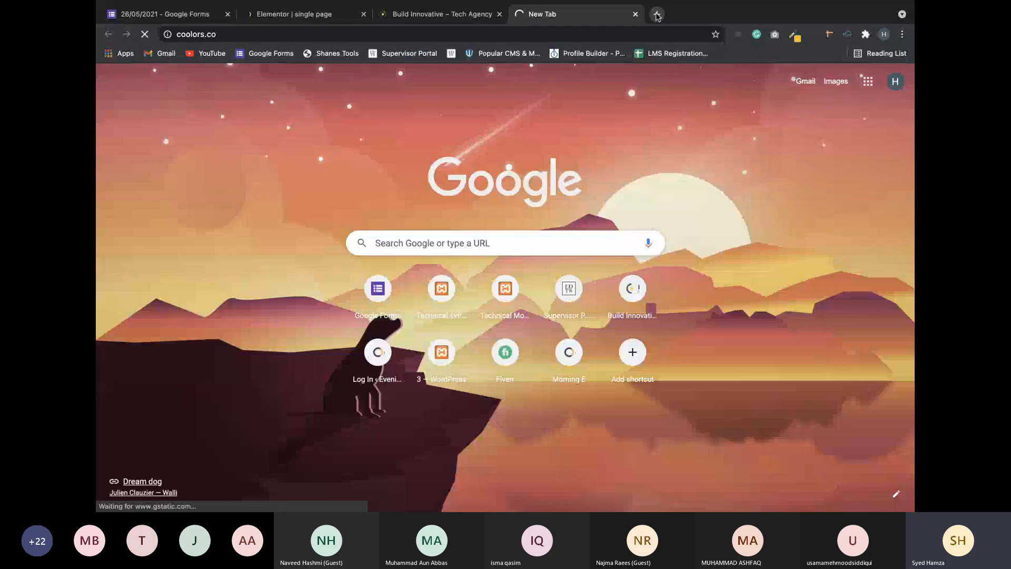
Search Google for 'color scheme for website' in another new tab.
left_click(657, 14)
type("col")
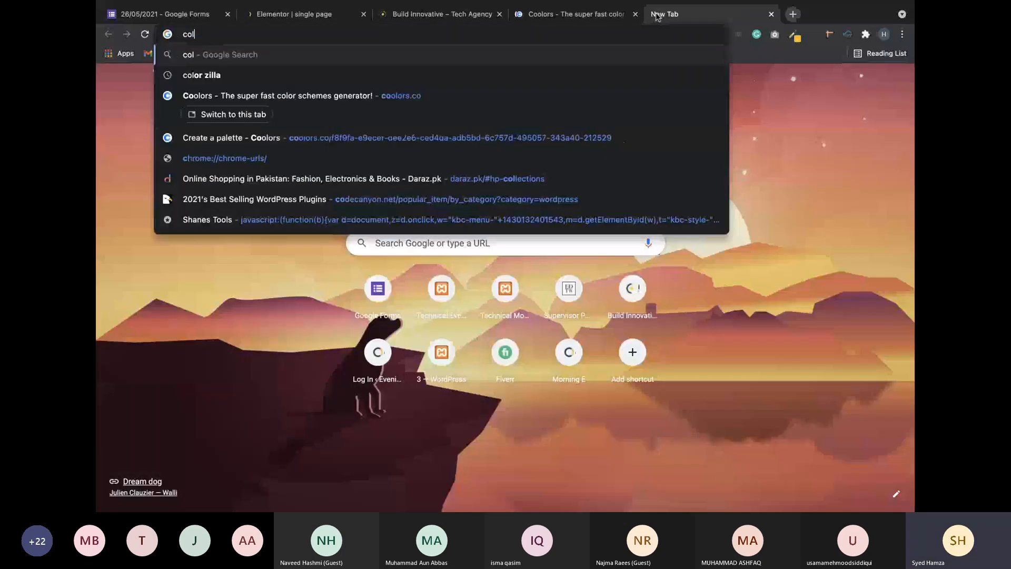
type("or sche")
key("Down")
key("Return")
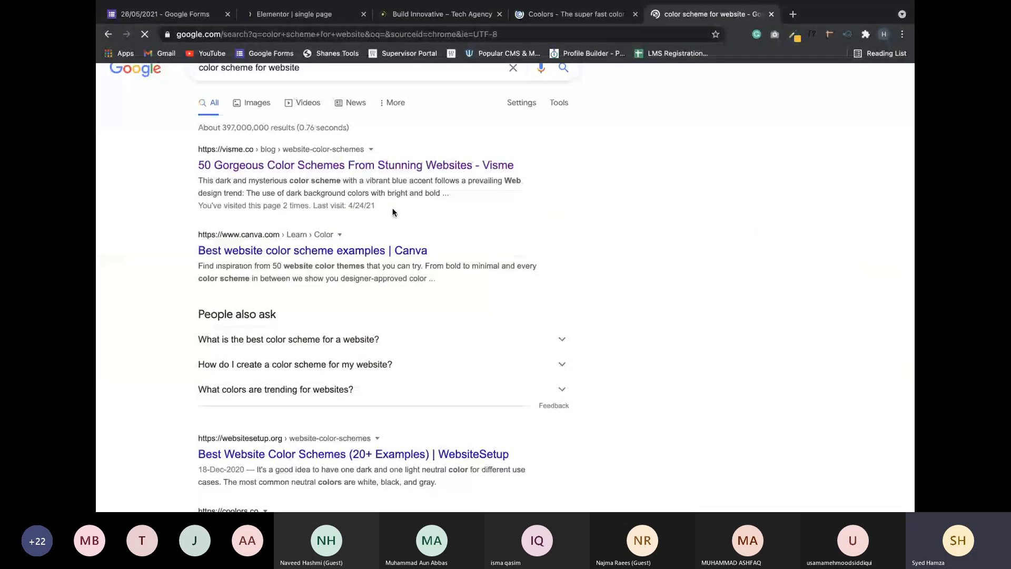
scroll(392, 212, "down", 3)
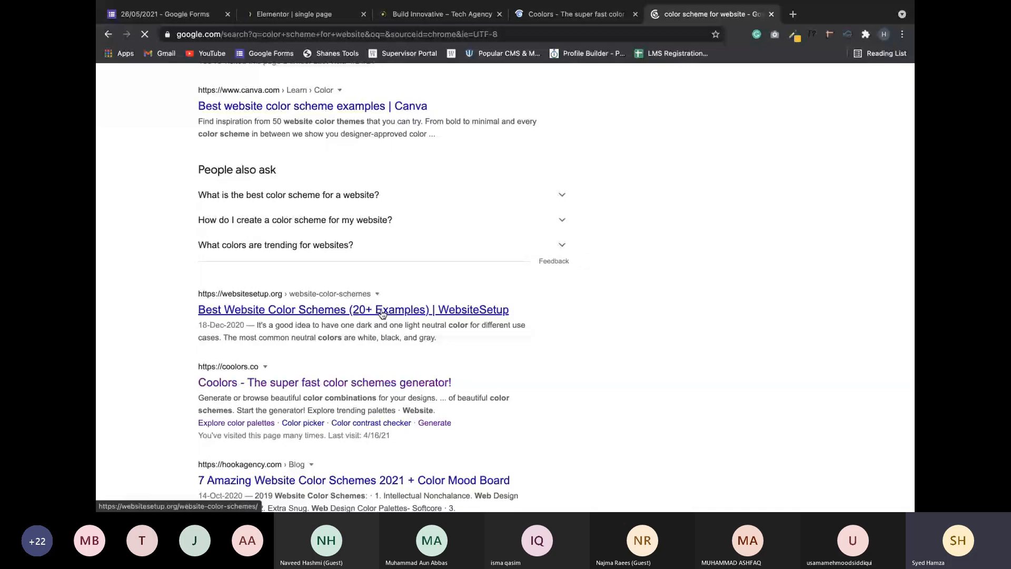
scroll(382, 314, "up", 3)
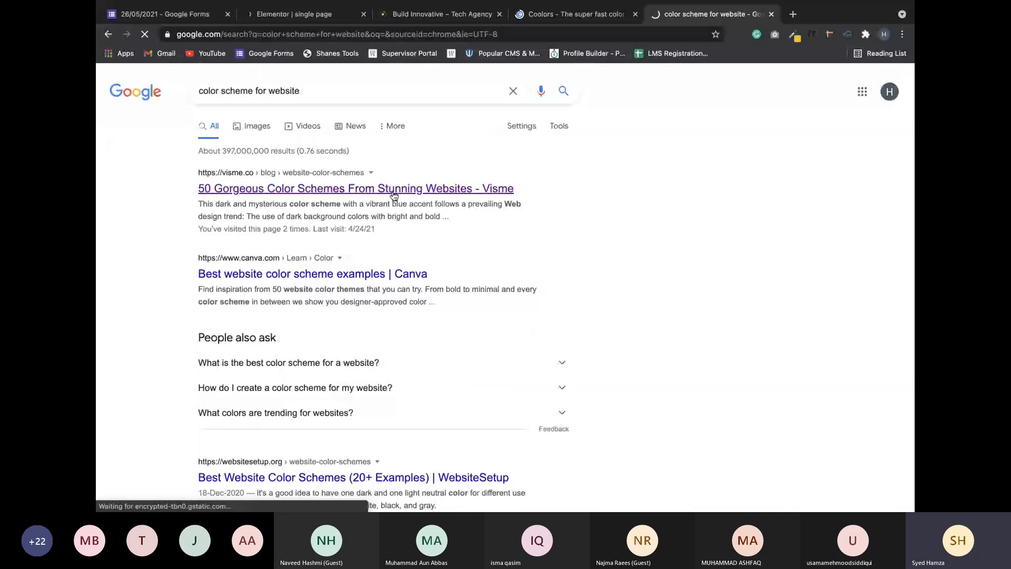
Open the Visme result, dismiss the Coolors 'Howdy' popup, and go to Explore trending palettes.
left_click(394, 189)
left_click(541, 15)
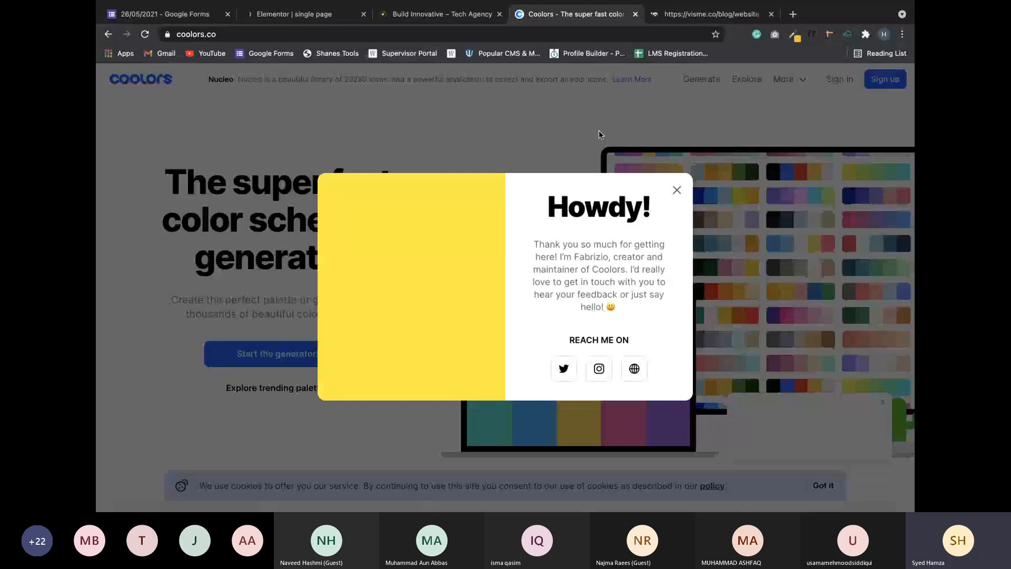
left_click(677, 191)
left_click(298, 353)
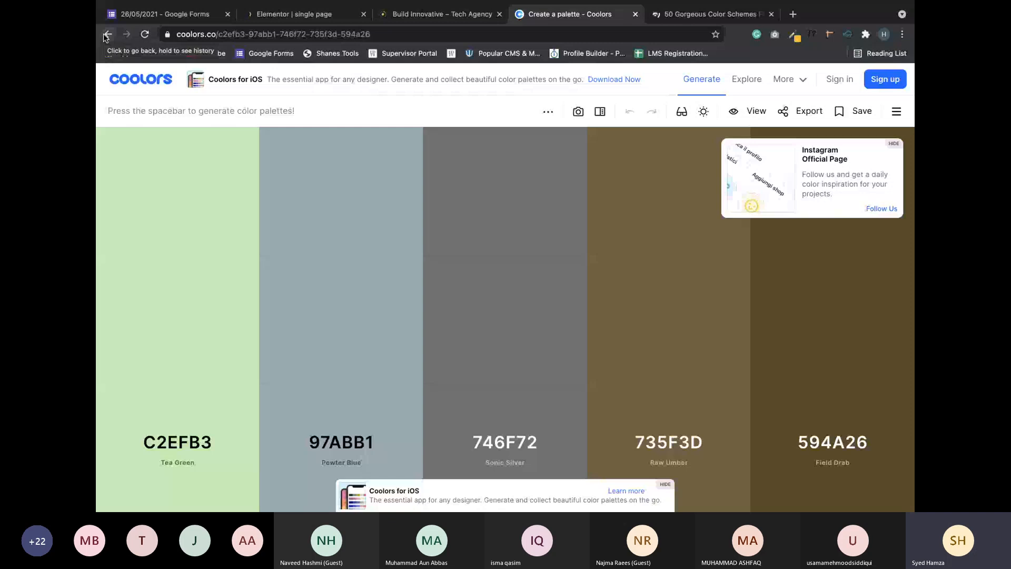
left_click(107, 34)
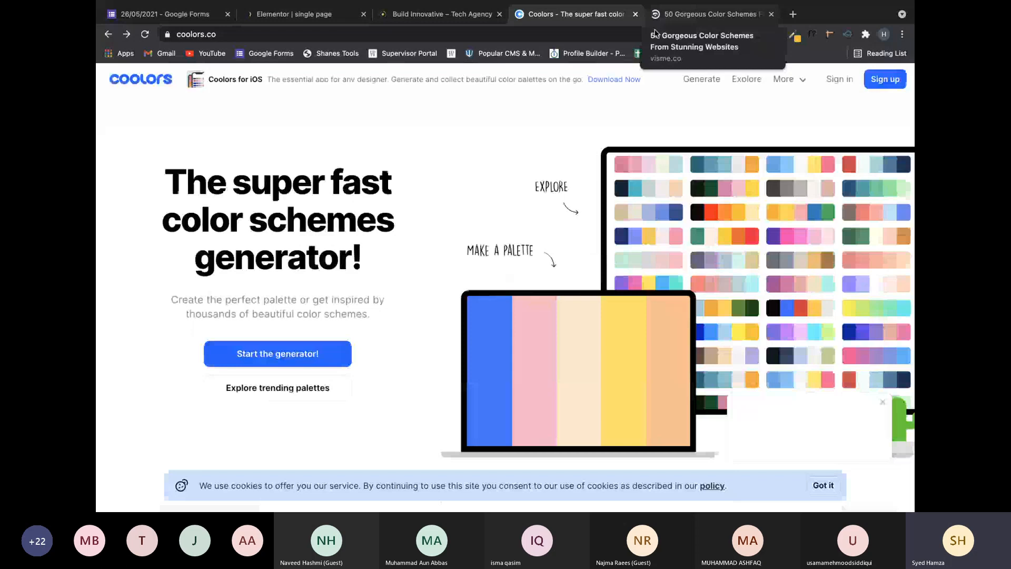
left_click(337, 389)
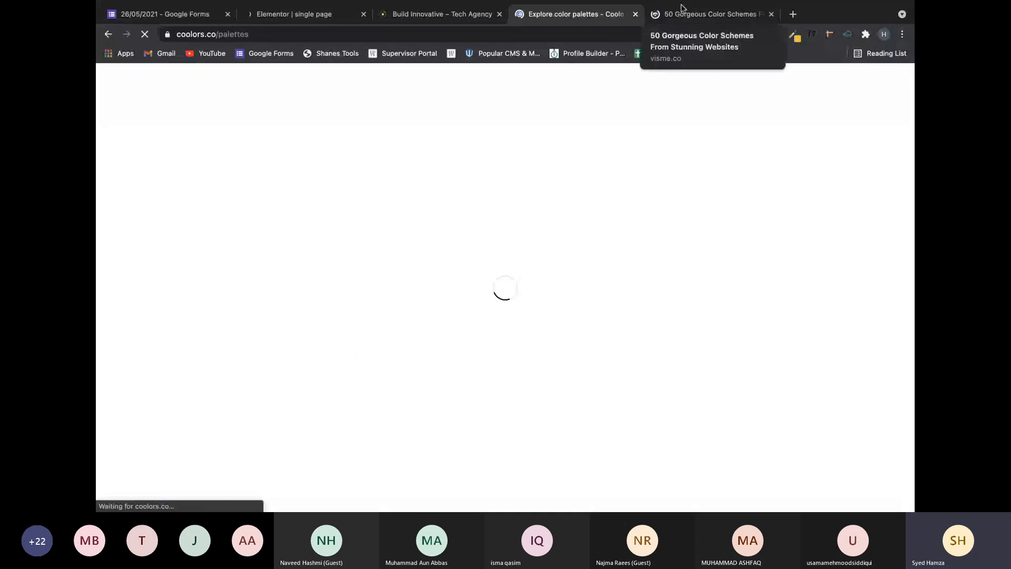
Scroll the Visme '50 Gorgeous Color Schemes' palettes down to 'Cool and Fresh'.
left_click(687, 13)
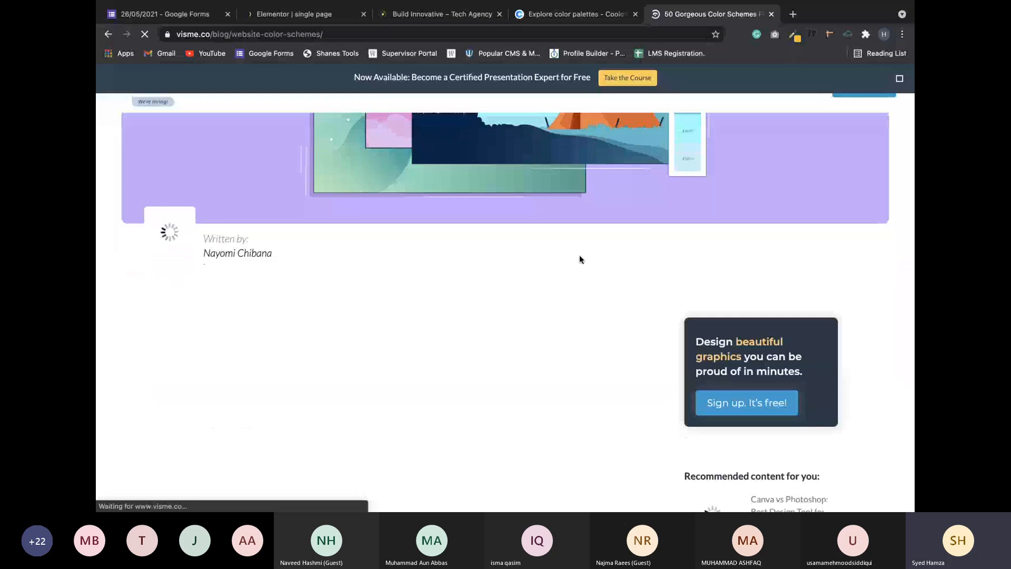
mouse_move(532, 3)
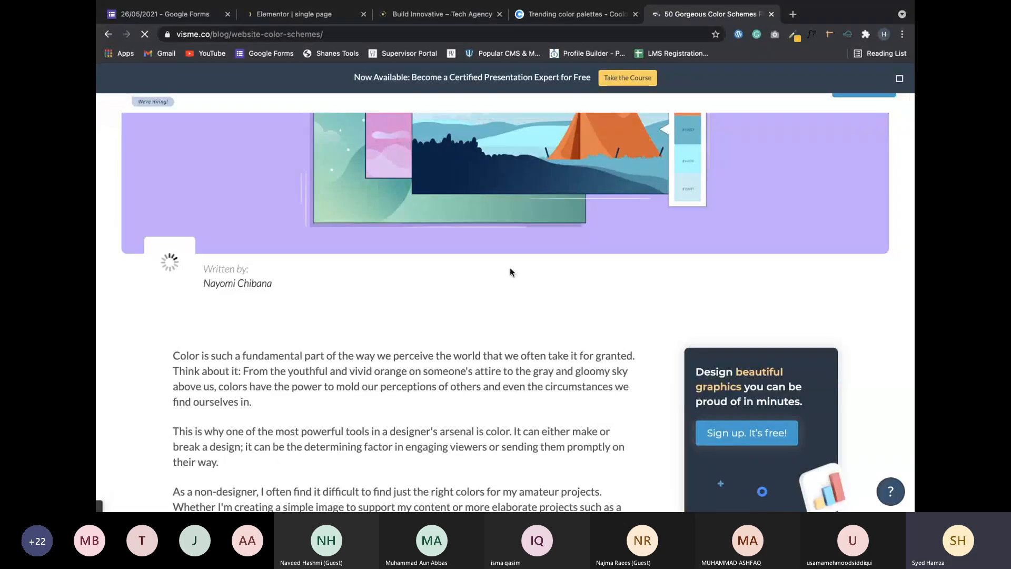
scroll(509, 270, "down", 2)
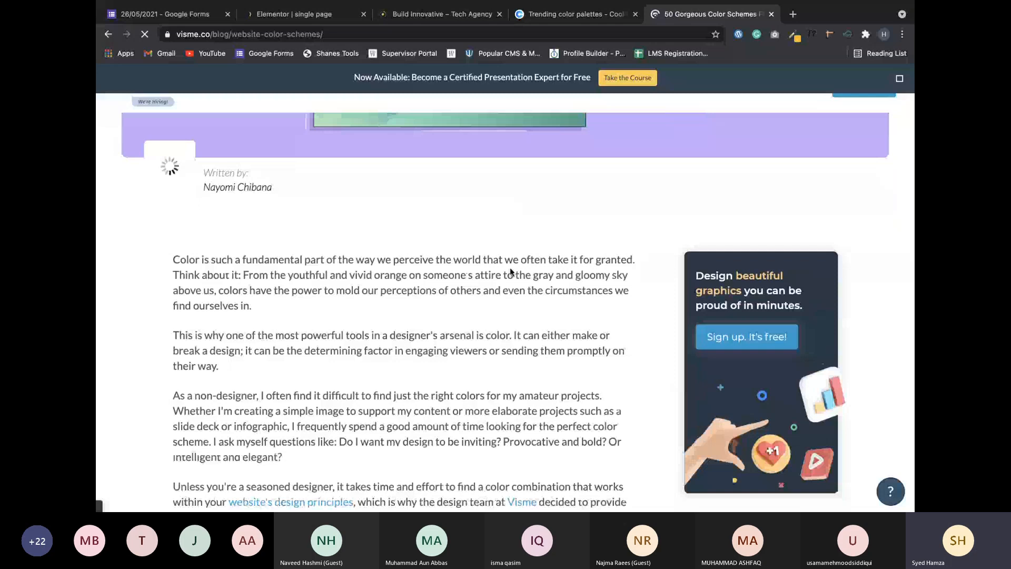
scroll(510, 267, "down", 10)
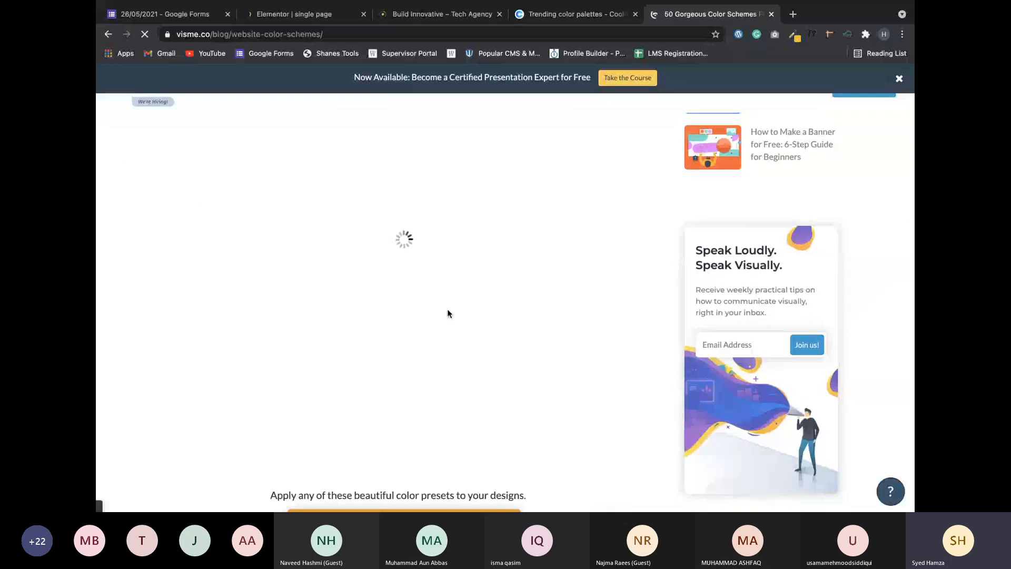
scroll(400, 299, "down", 8)
scroll(400, 299, "down", 4)
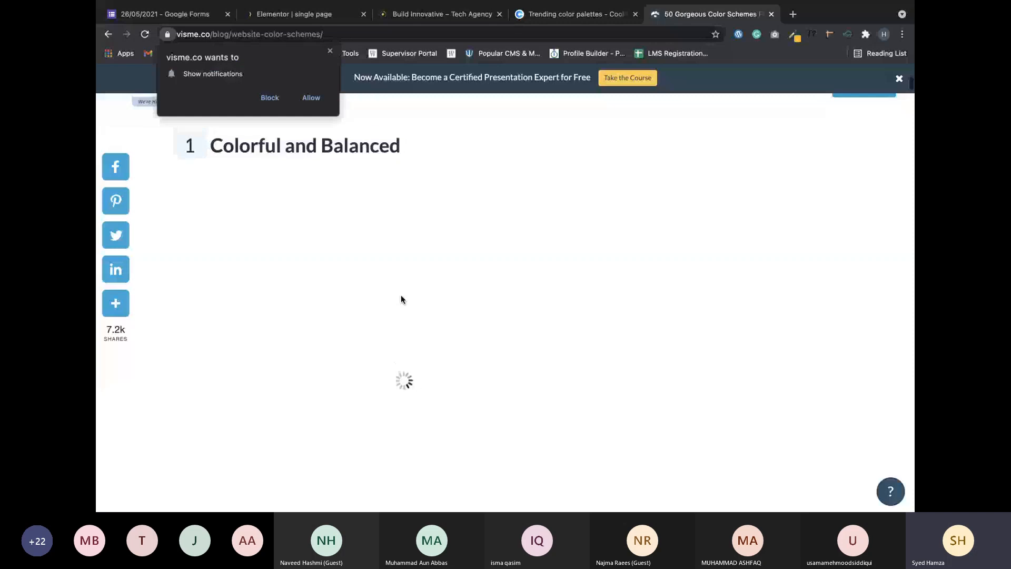
scroll(400, 299, "down", 2)
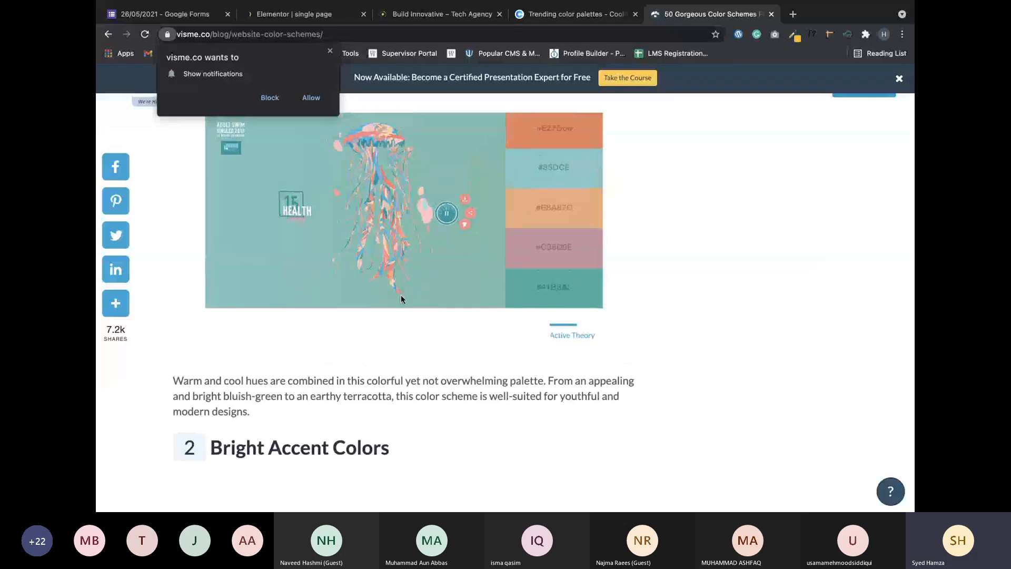
scroll(401, 297, "down", 6)
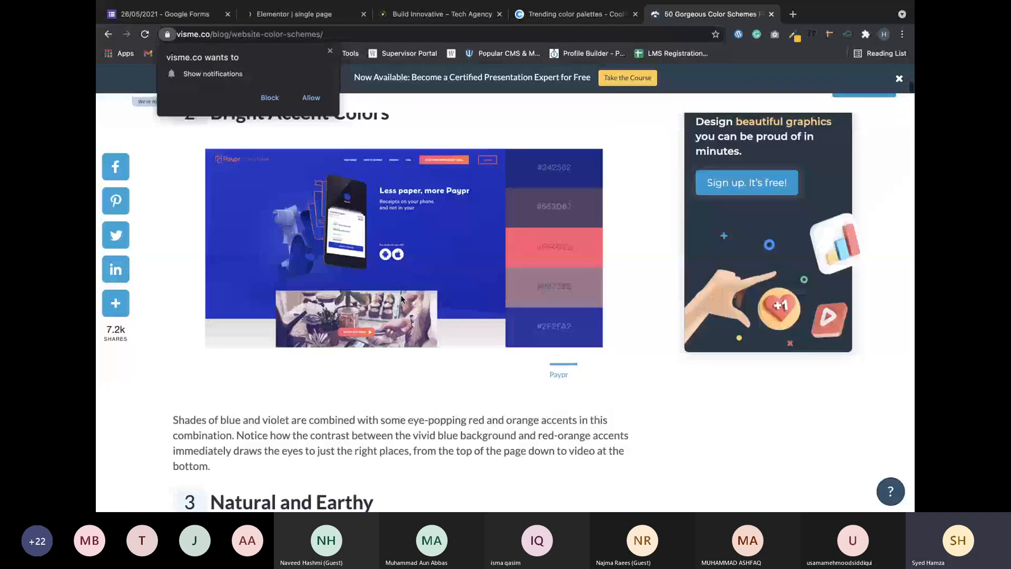
scroll(400, 298, "down", 10)
scroll(540, 267, "down", 3)
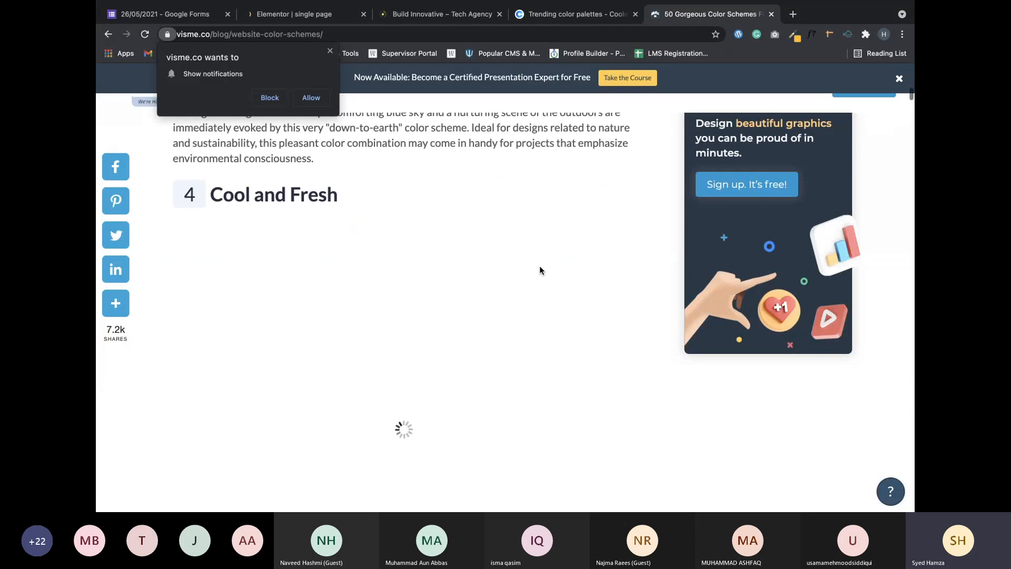
scroll(539, 266, "up", 3)
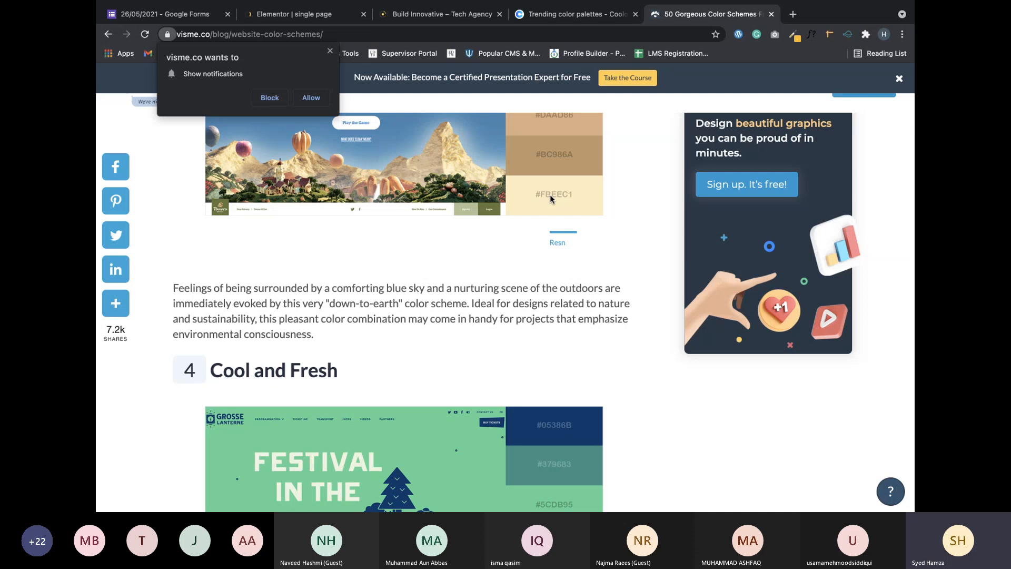
Scroll through the Coolors trending palettes list.
left_click(568, 15)
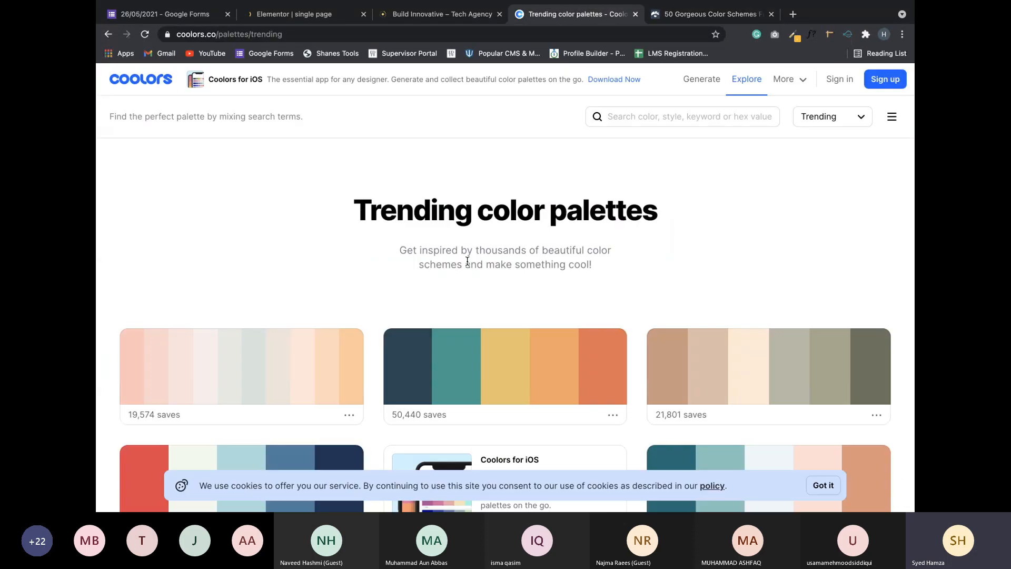
scroll(467, 261, "down", 4)
scroll(467, 261, "down", 20)
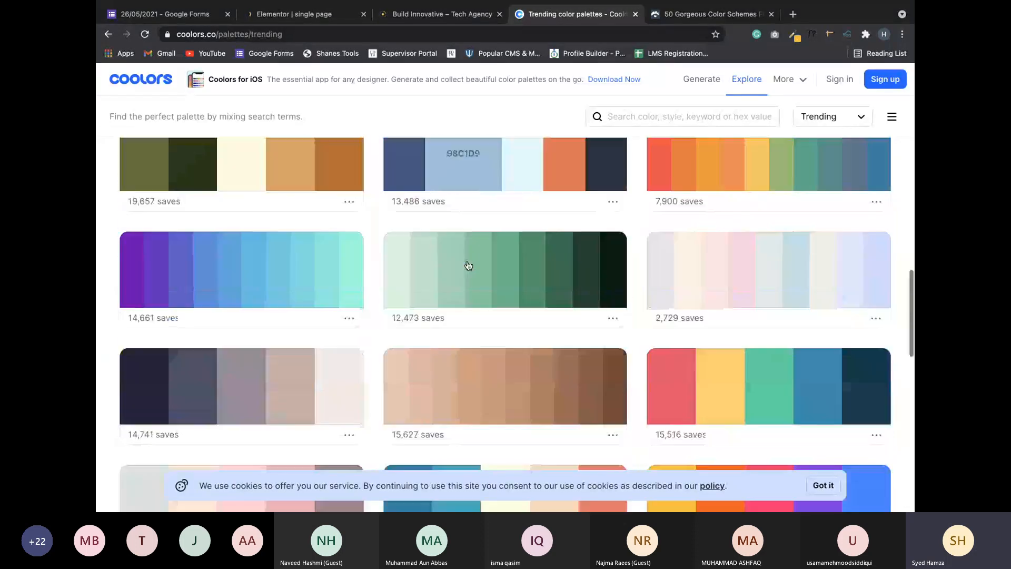
scroll(468, 265, "down", 12)
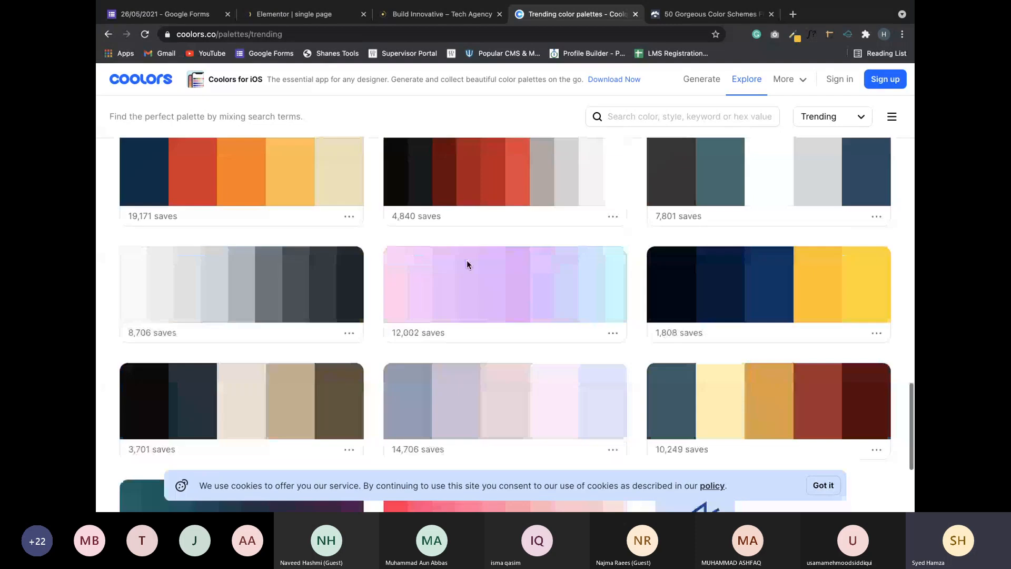
scroll(468, 264, "up", 3)
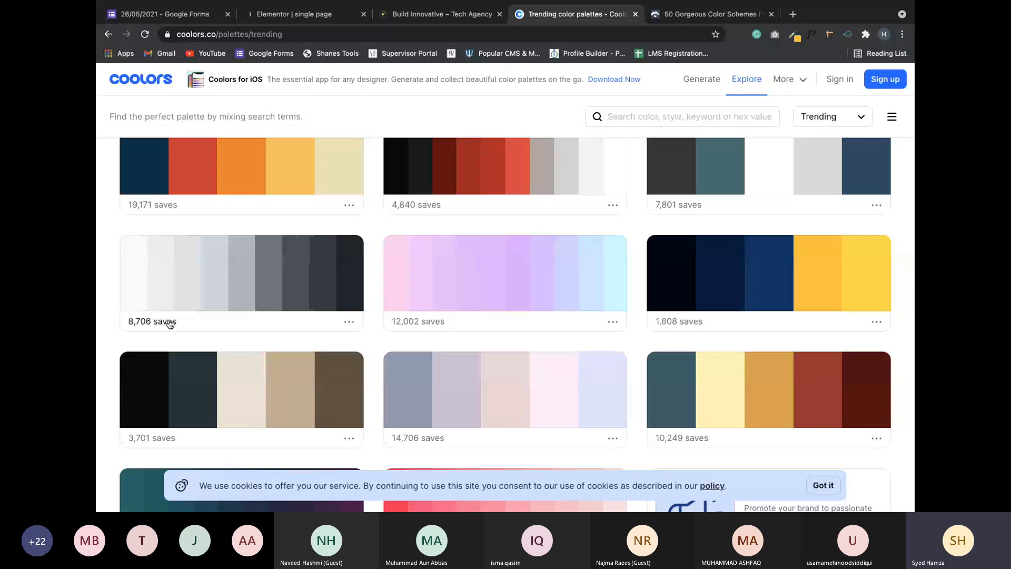
View the grey palette's F8F9FA color values, then return to the Build Innovative tab.
left_click(350, 322)
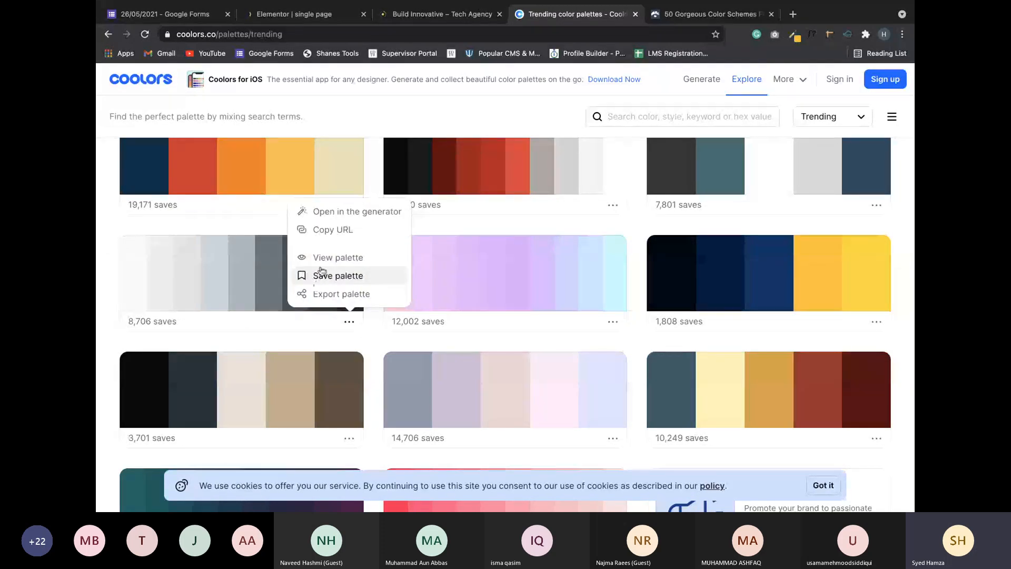
left_click(357, 256)
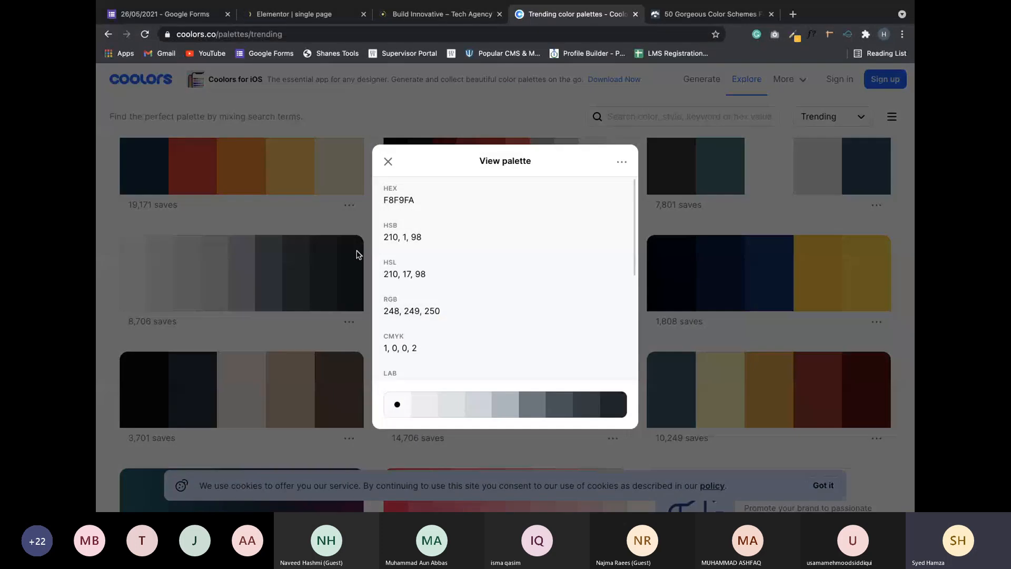
scroll(431, 273, "down", 2)
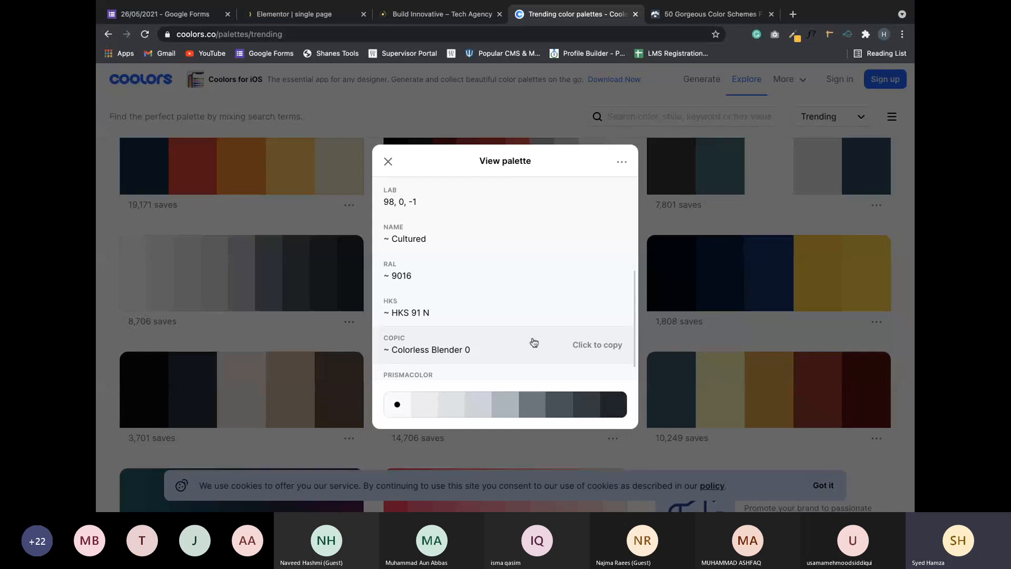
scroll(541, 348, "up", 4)
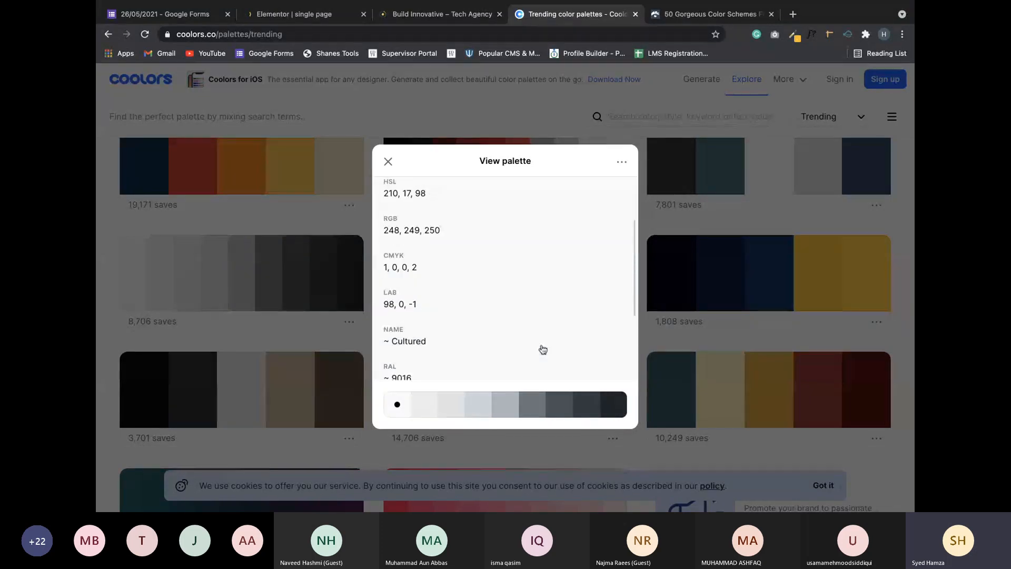
left_click(388, 161)
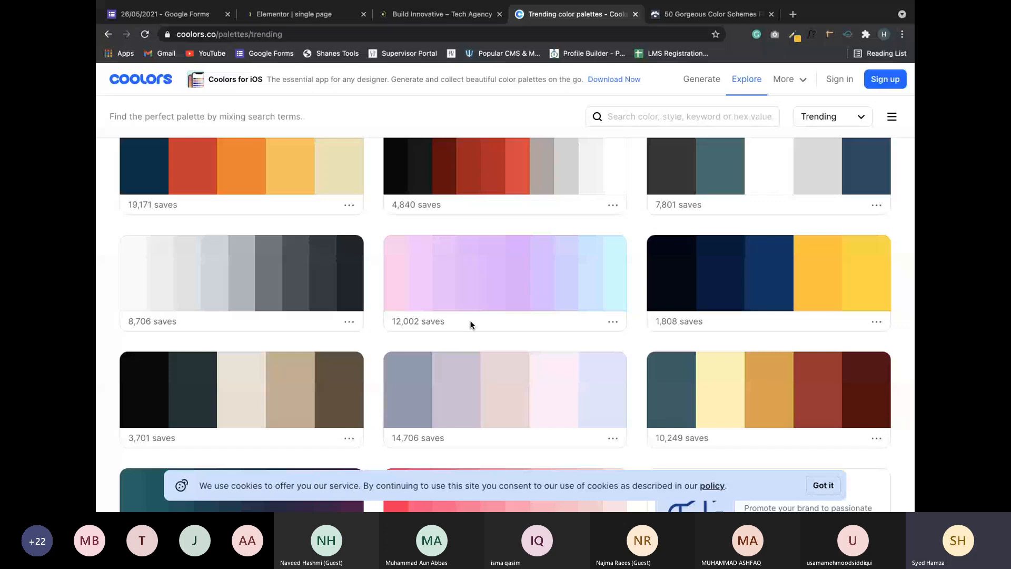
scroll(471, 324, "down", 1)
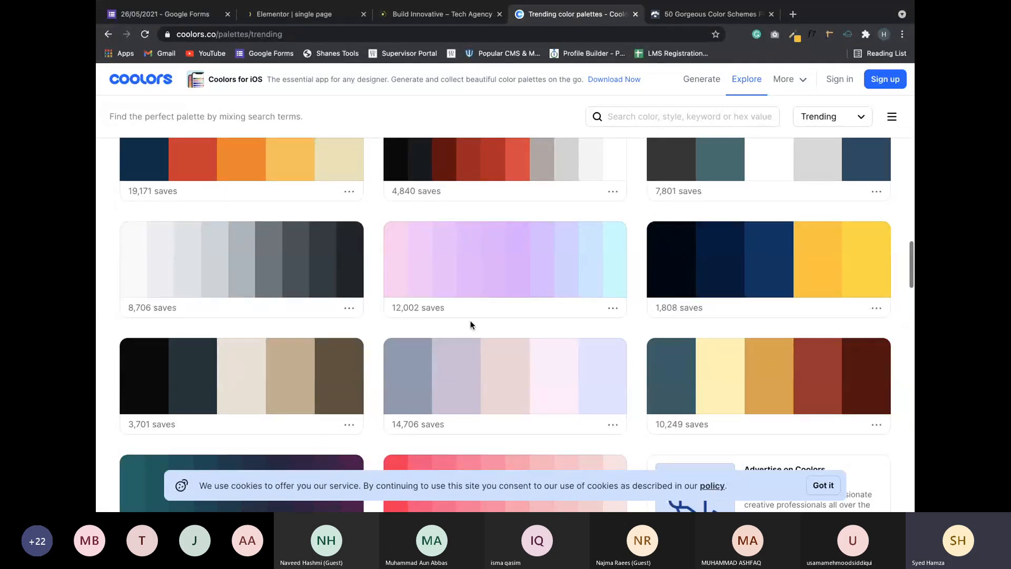
left_click(420, 16)
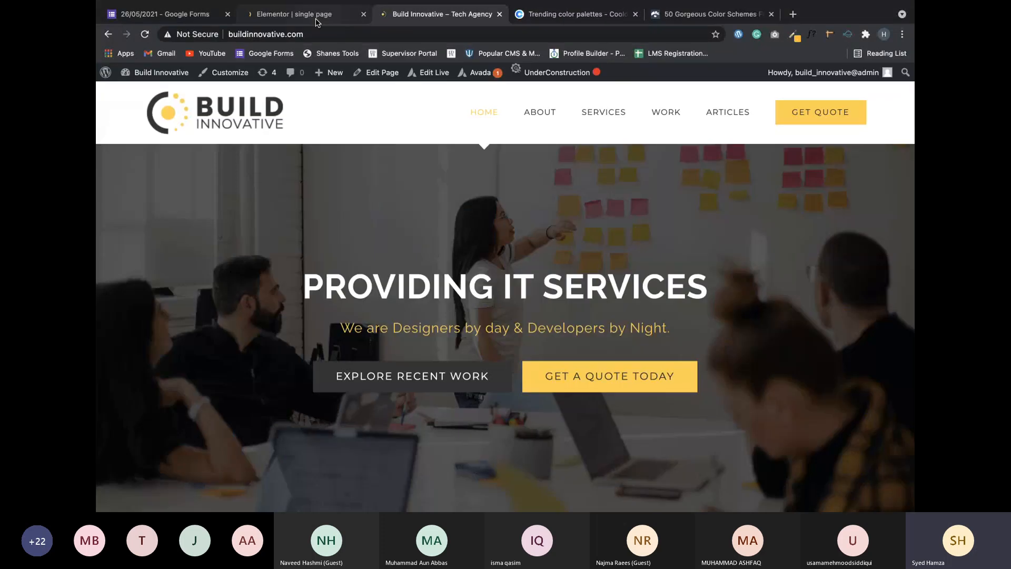
Swipe between macOS desktops back to the full-screen Elementor editor showing Site Settings.
left_click(317, 18)
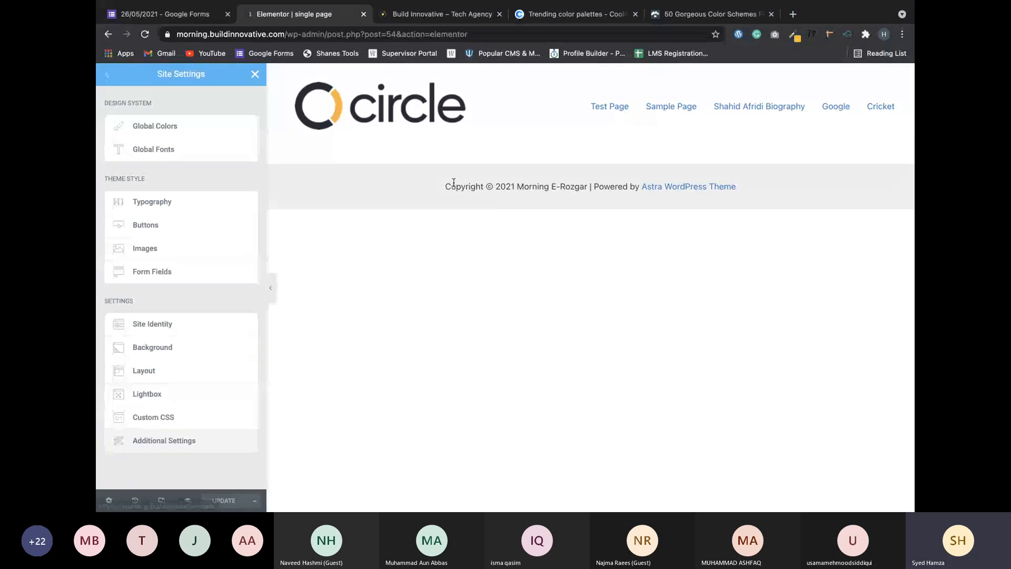
key("ctrl+Right")
key("ctrl+Left")
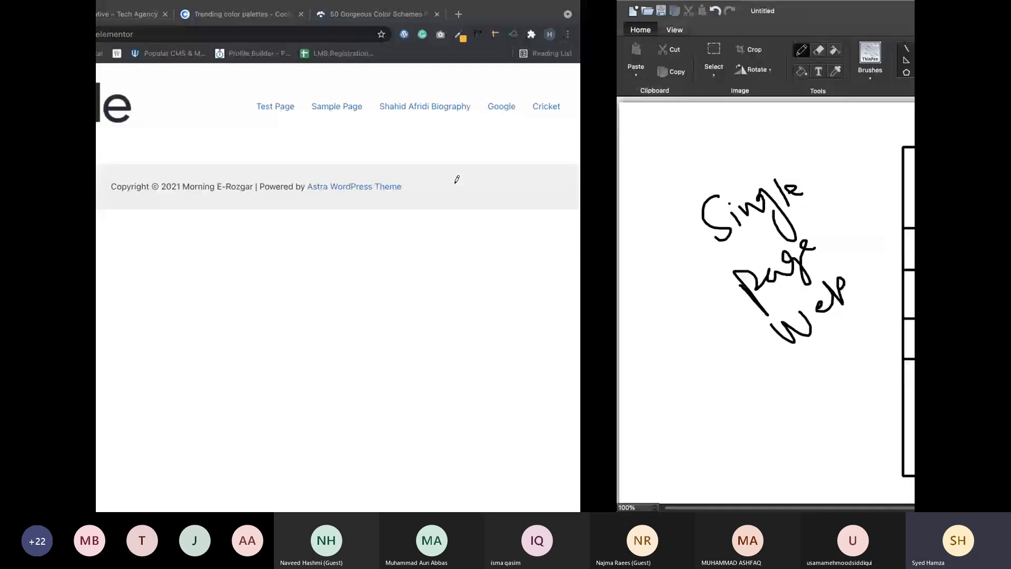
key("ctrl+Left")
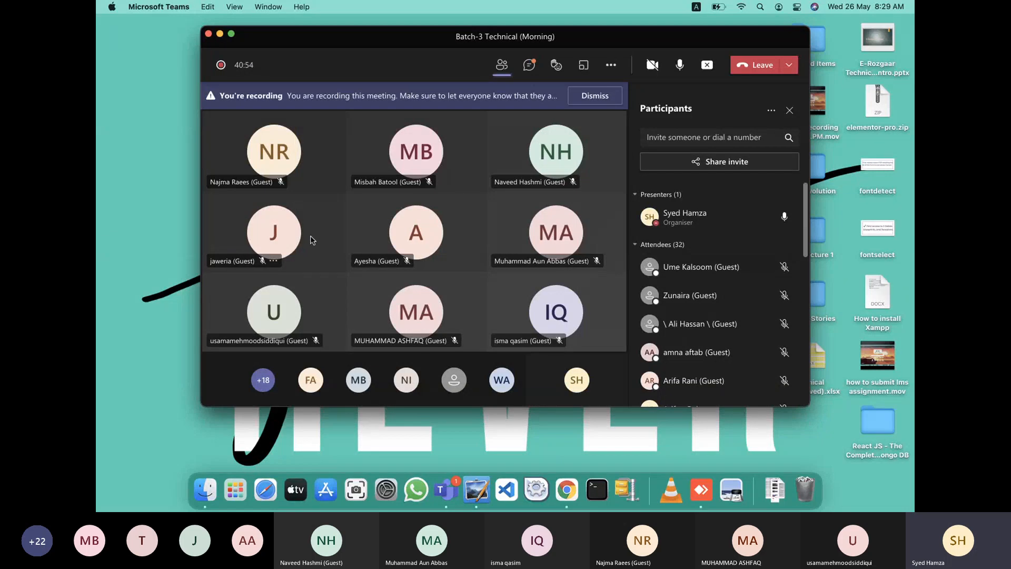
key("ctrl+Right")
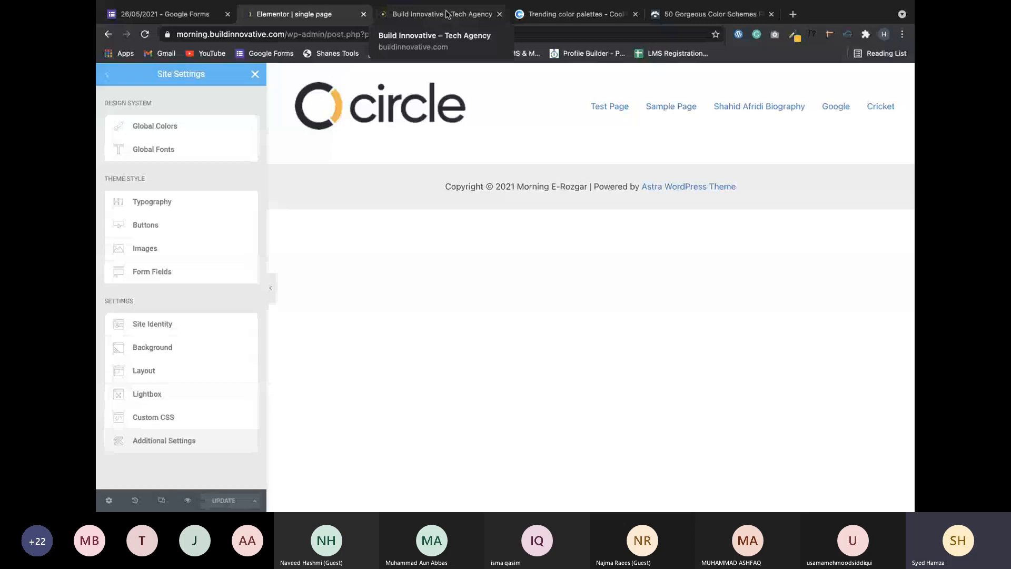
Open a grey palette from Coolors' trending page in the palette generator.
left_click(547, 16)
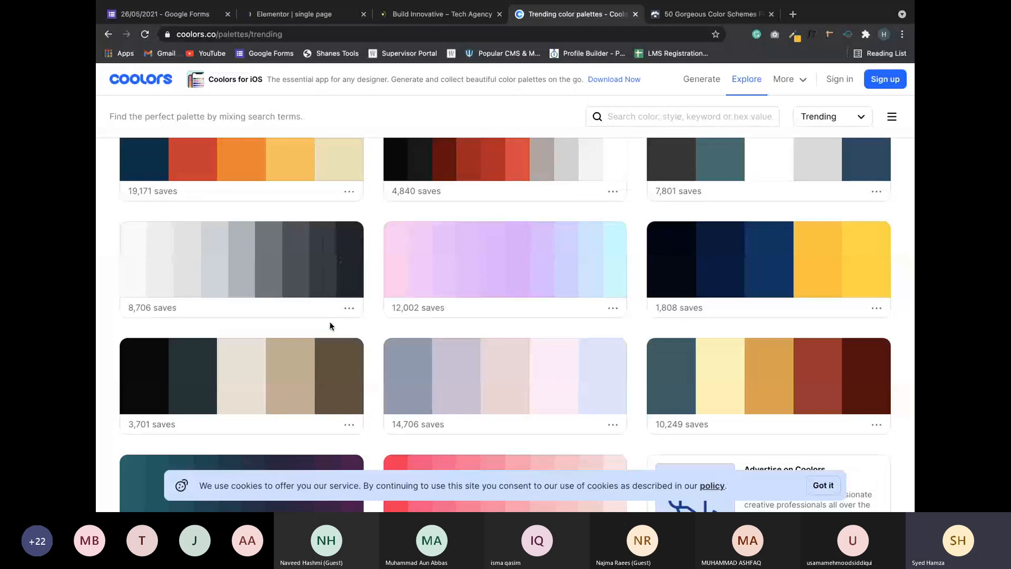
scroll(346, 315, "down", 3)
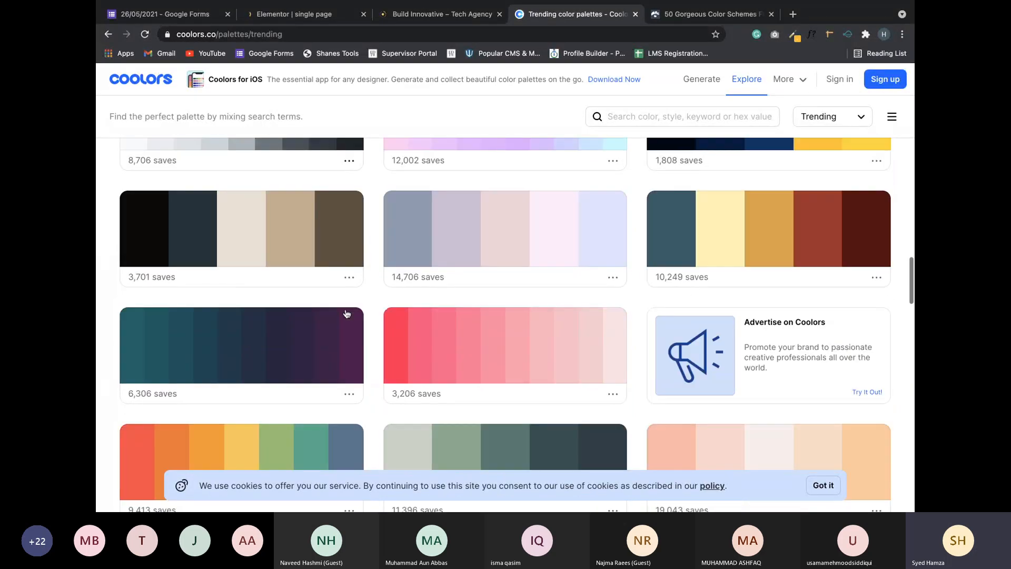
scroll(346, 313, "down", 9)
scroll(346, 314, "up", 10)
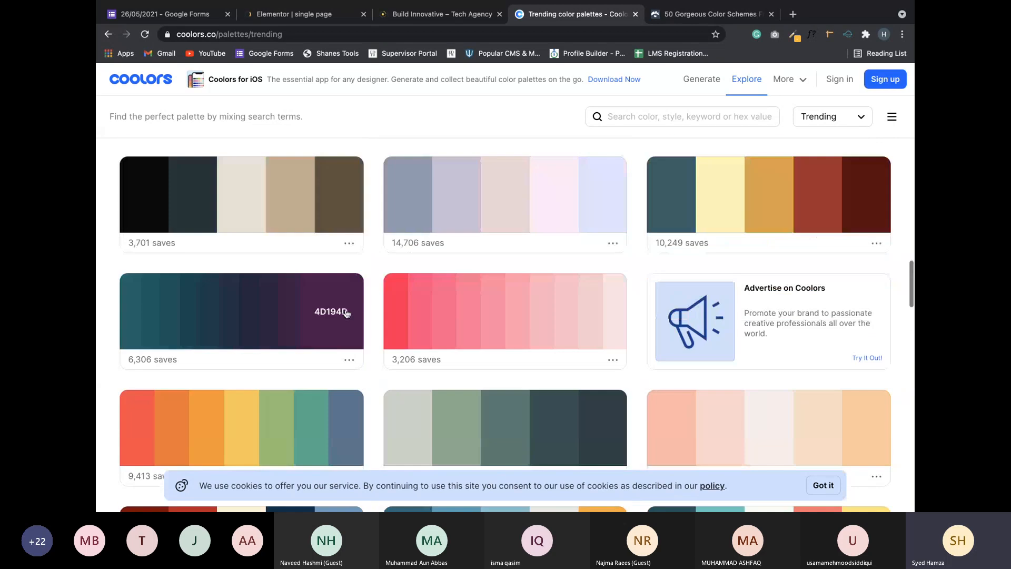
left_click(349, 251)
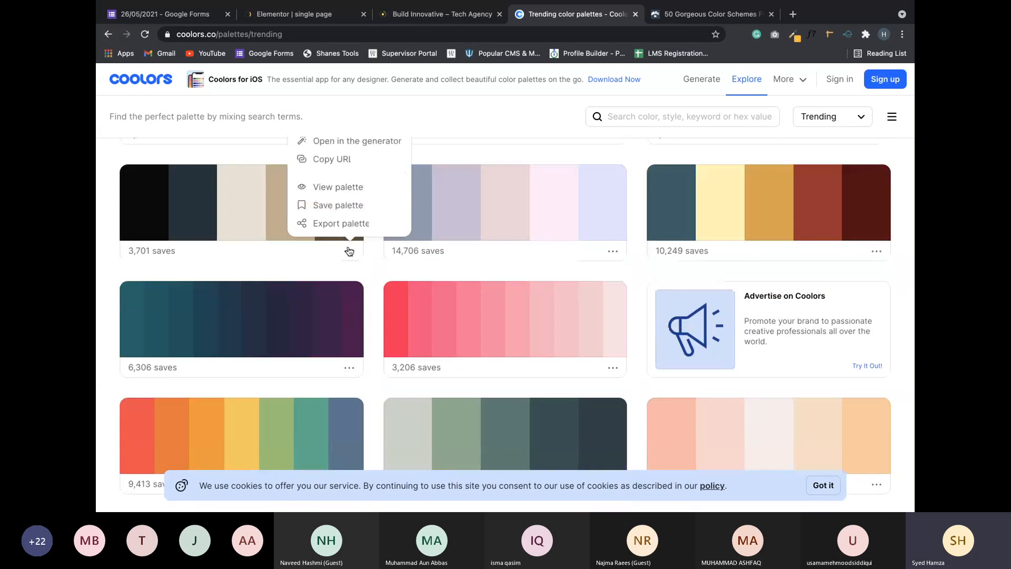
left_click(383, 150)
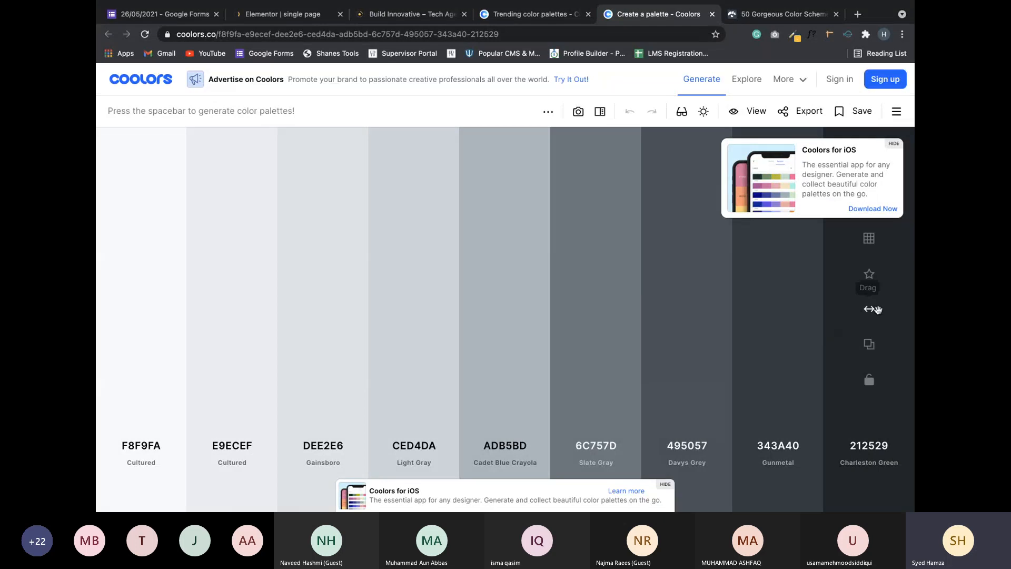
Lock the six grey colours 212529, 343A40, 495057, 6C757D, F8F9FA and E9ECEF.
left_click(871, 383)
left_click(874, 384)
left_click(779, 381)
left_click(688, 380)
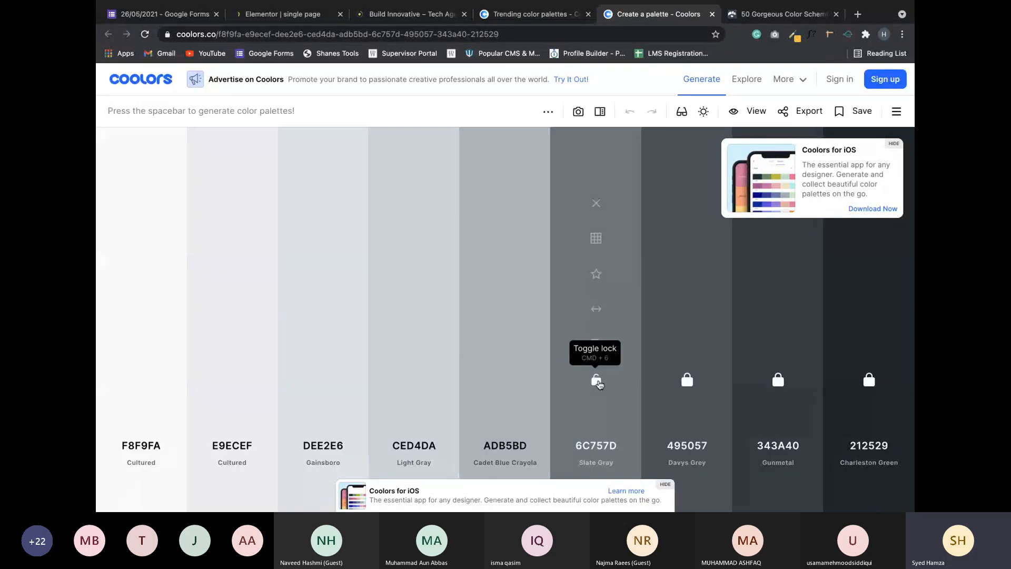
left_click(597, 381)
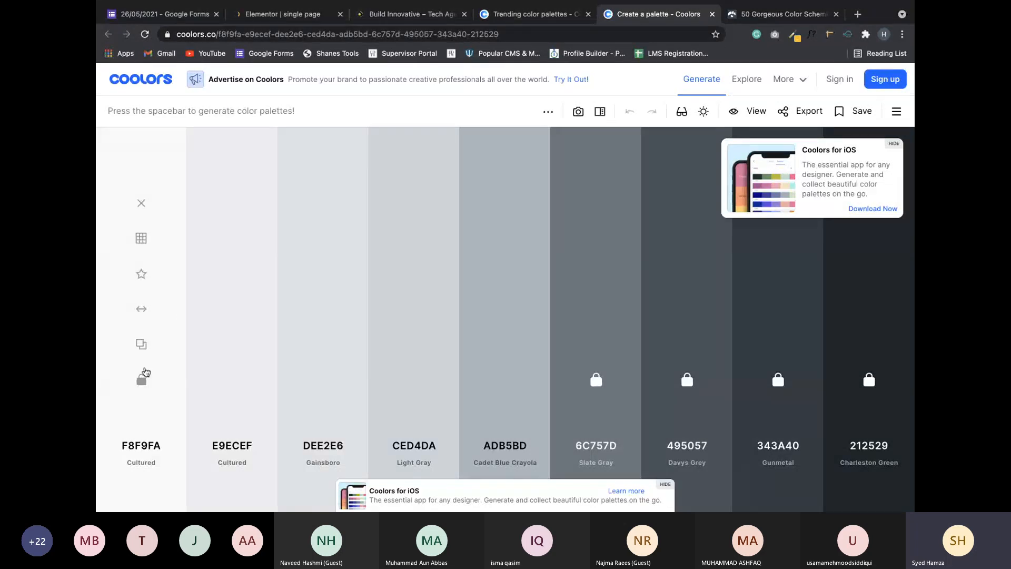
left_click(143, 377)
left_click(232, 377)
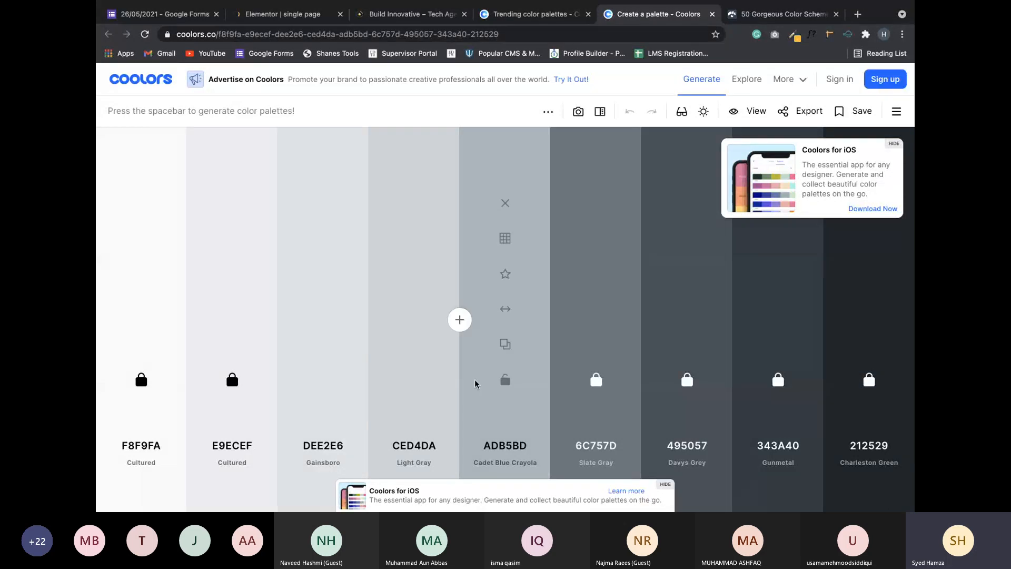
Regenerate the middle colours into Indian Red, Saffron and Medium Sea Green, then copy hex 212529.
key("space")
key("space")
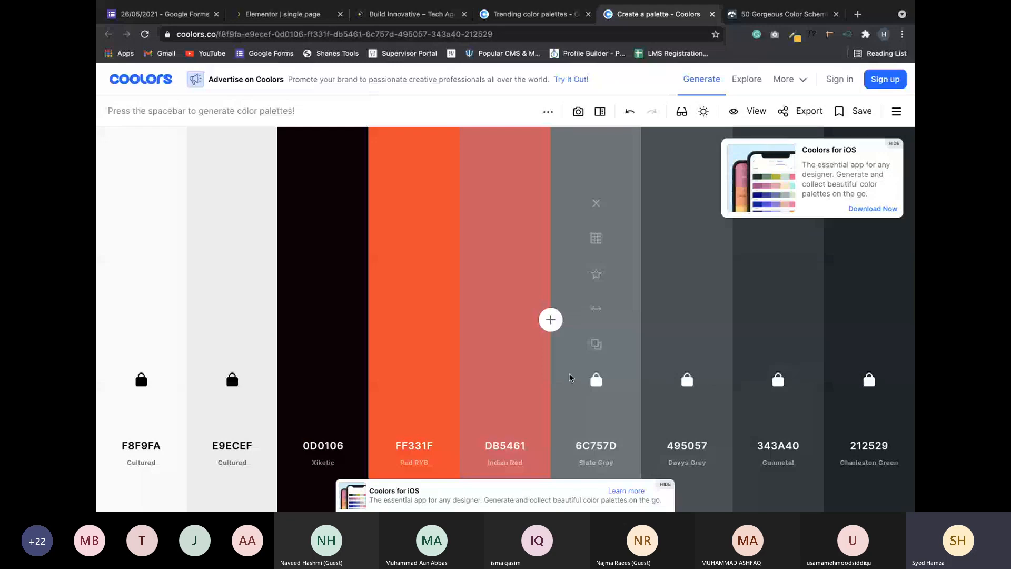
key("space")
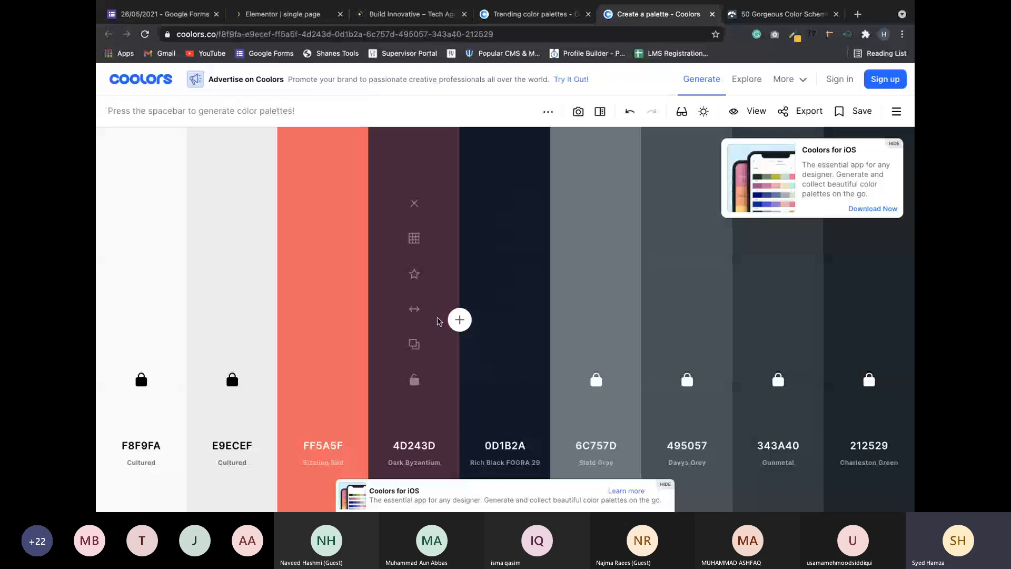
key("space")
key("space")
key("space")
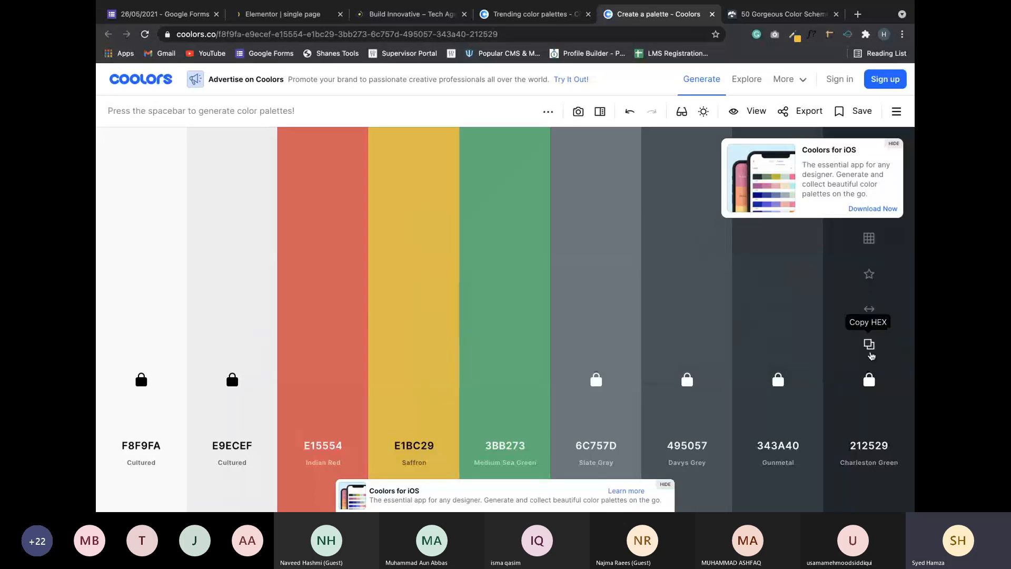
left_click(869, 348)
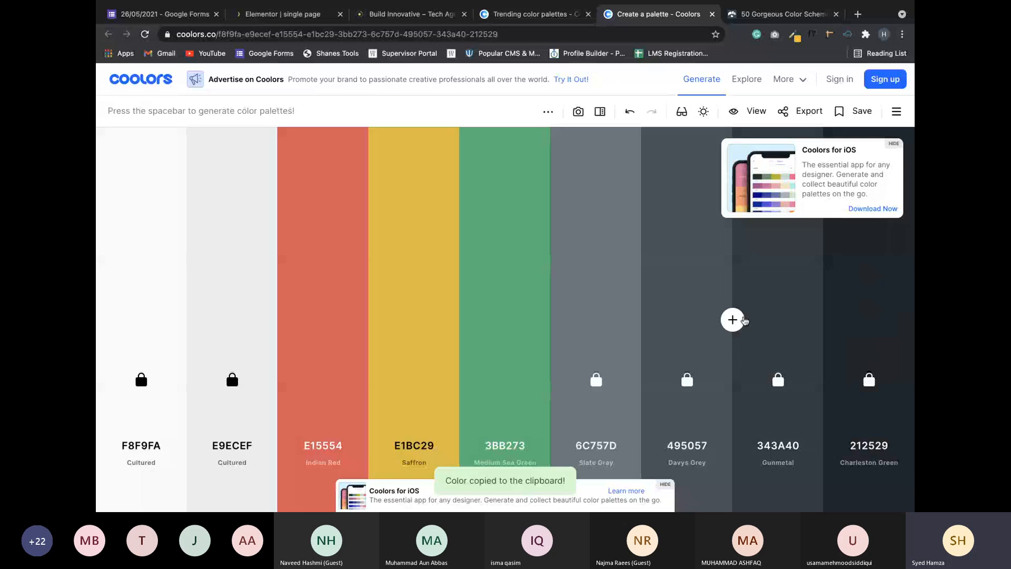
Paste 212529 as Elementor's Primary global colour.
left_click(285, 14)
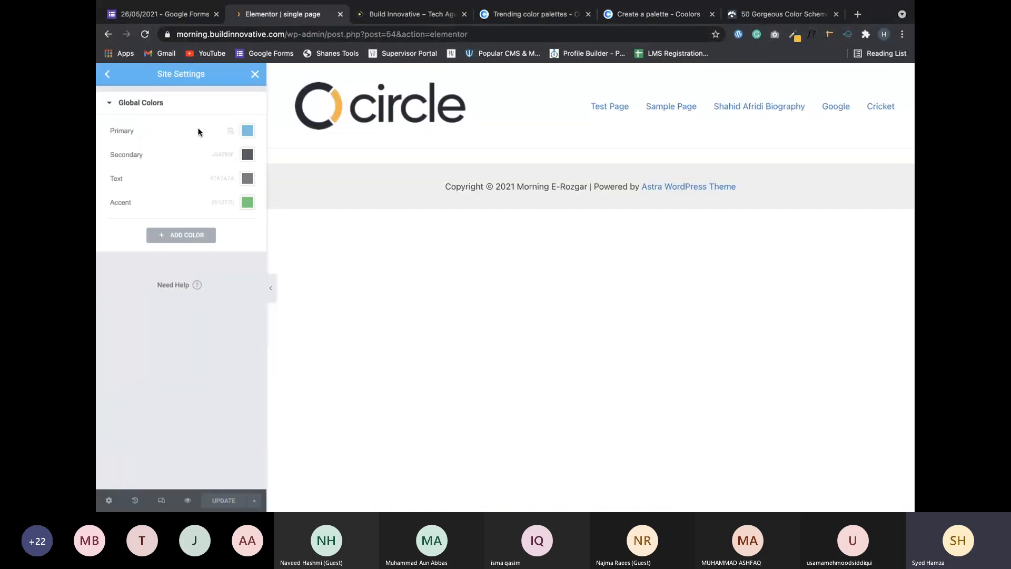
left_click(245, 137)
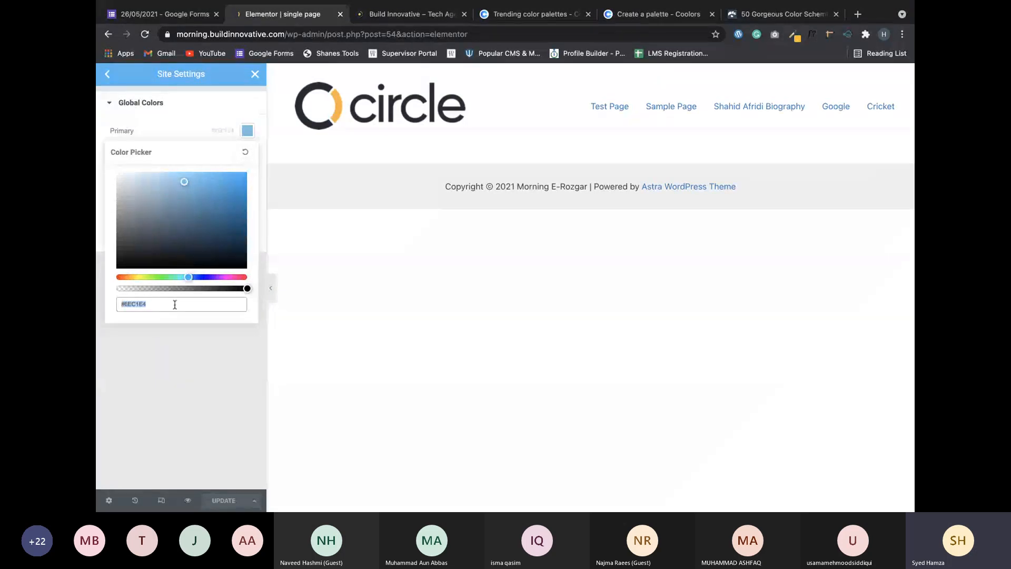
key("ctrl+v")
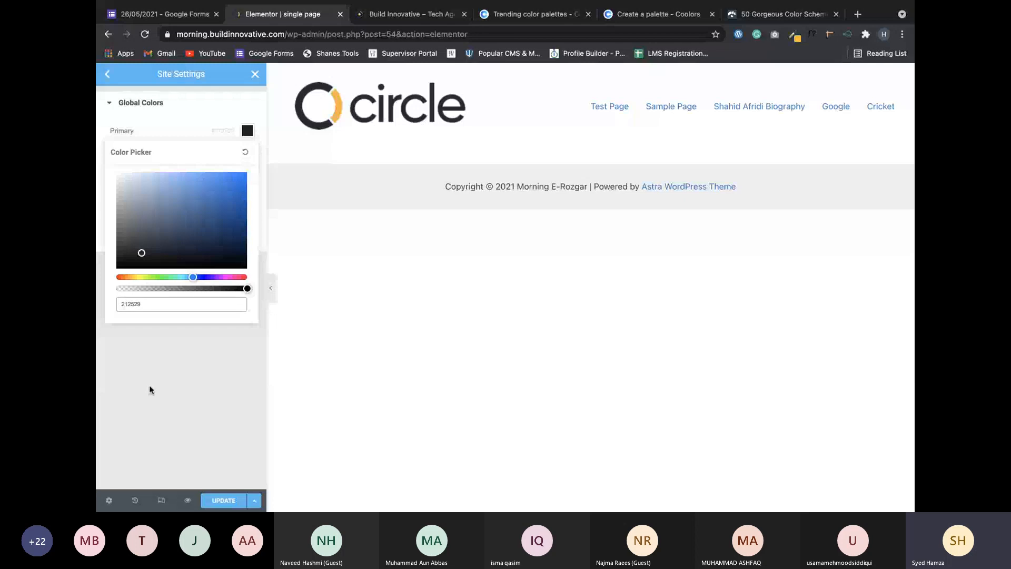
left_click(170, 364)
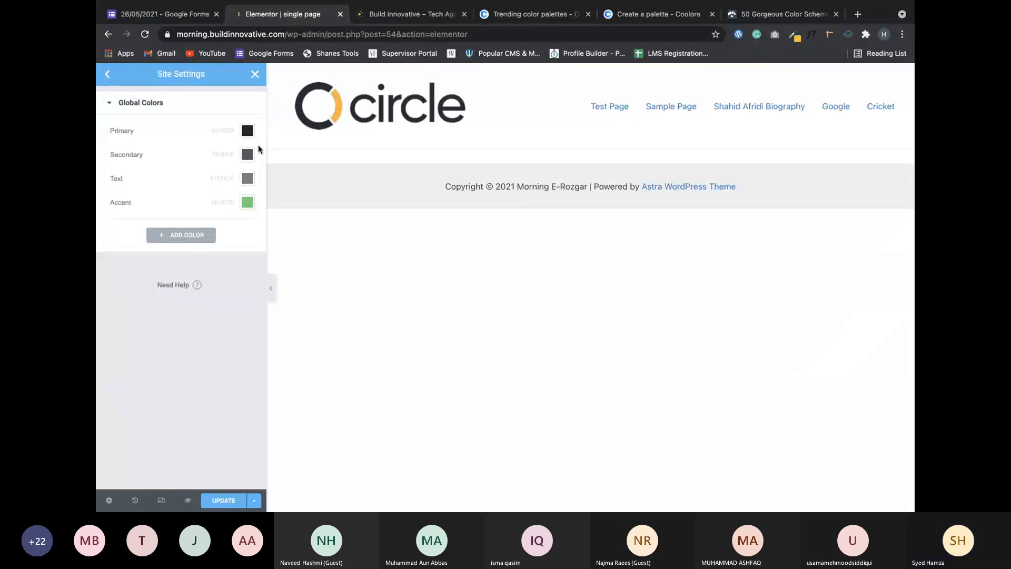
Switch to the Build Innovative homepage tab for comparison.
left_click(411, 16)
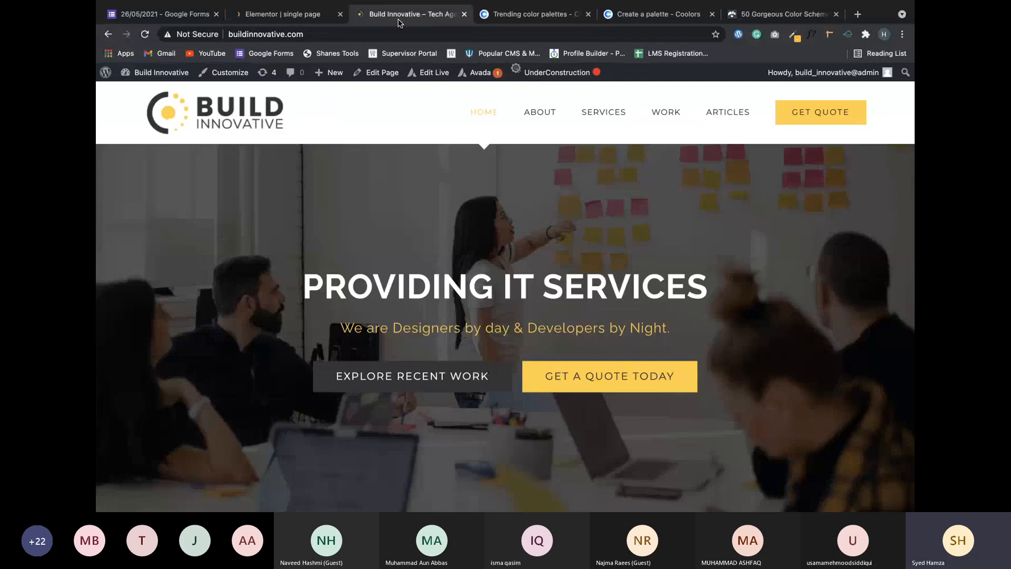
left_click(287, 14)
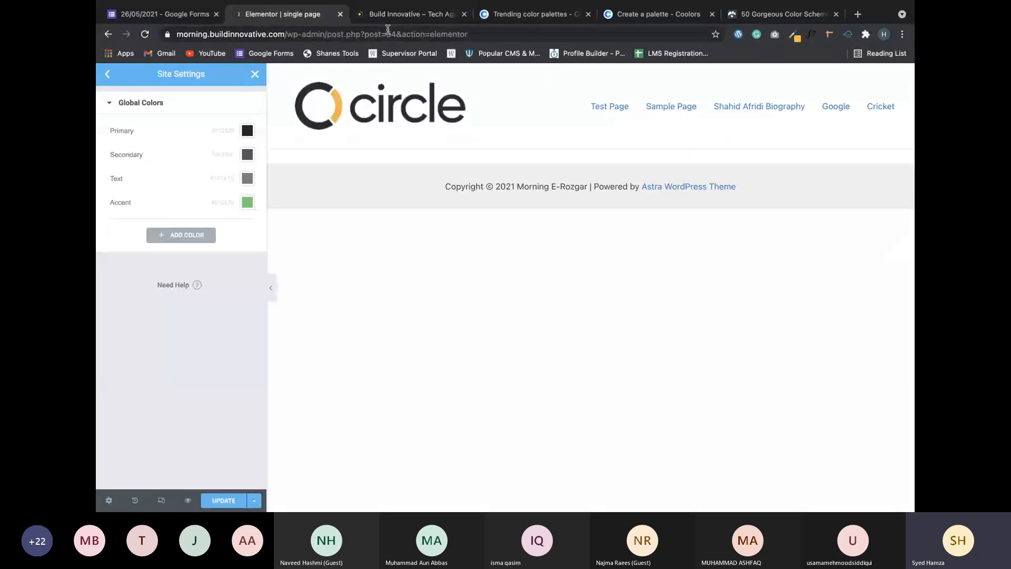
left_click(396, 16)
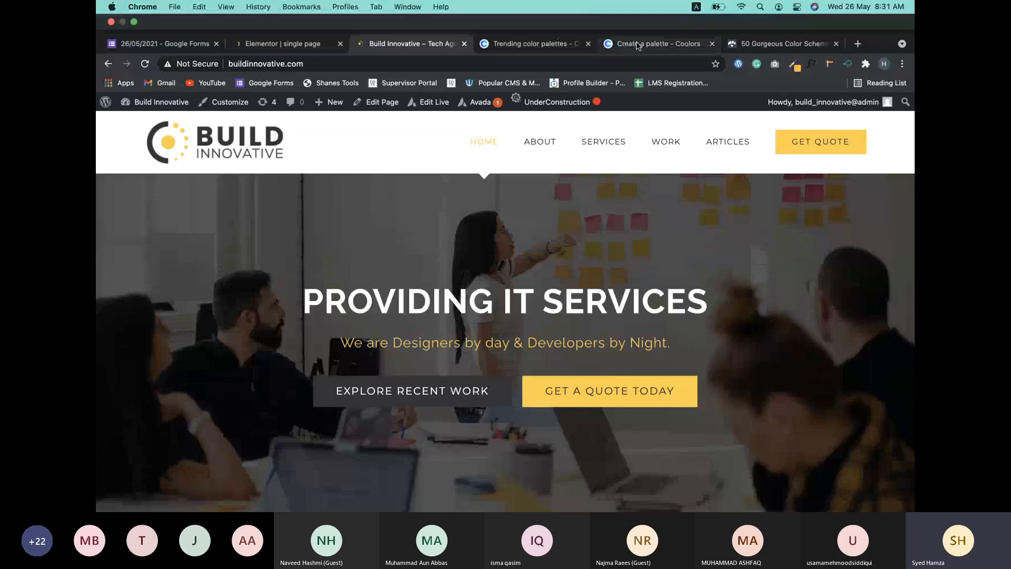
Copy the hex value 6C757D from the Coolors palette generator.
left_click(637, 45)
mouse_move(614, 362)
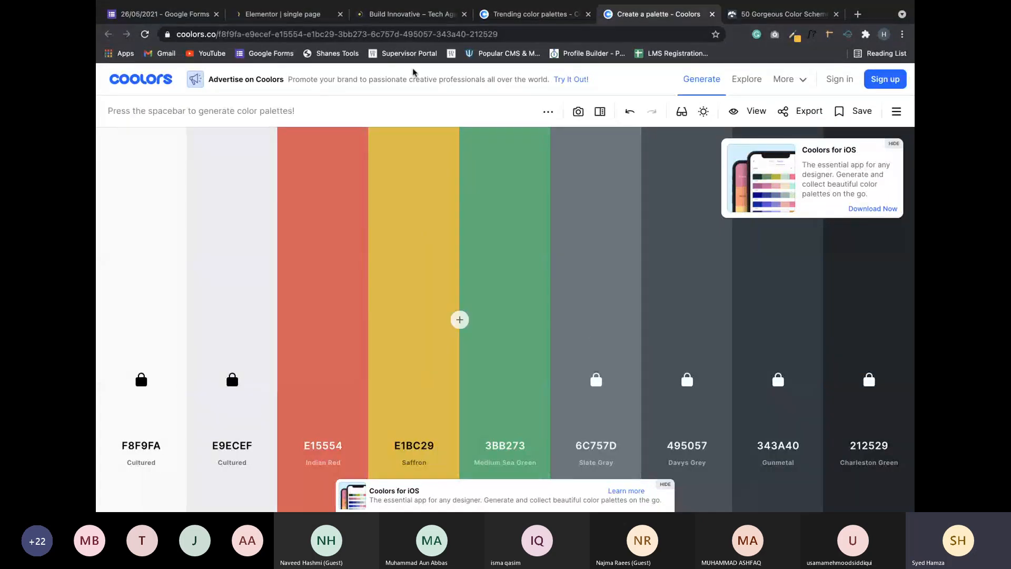
mouse_move(609, 306)
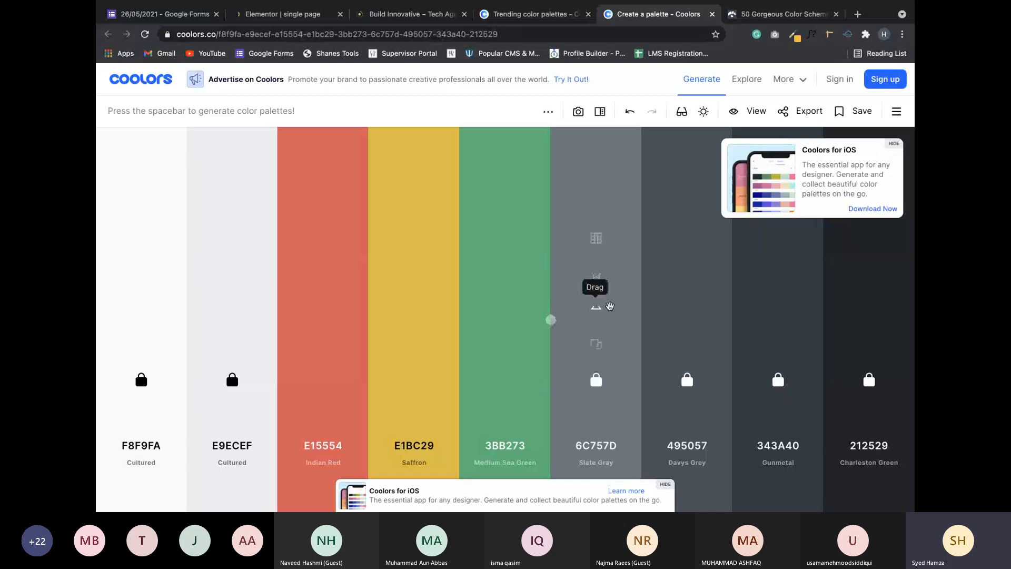
left_click(594, 345)
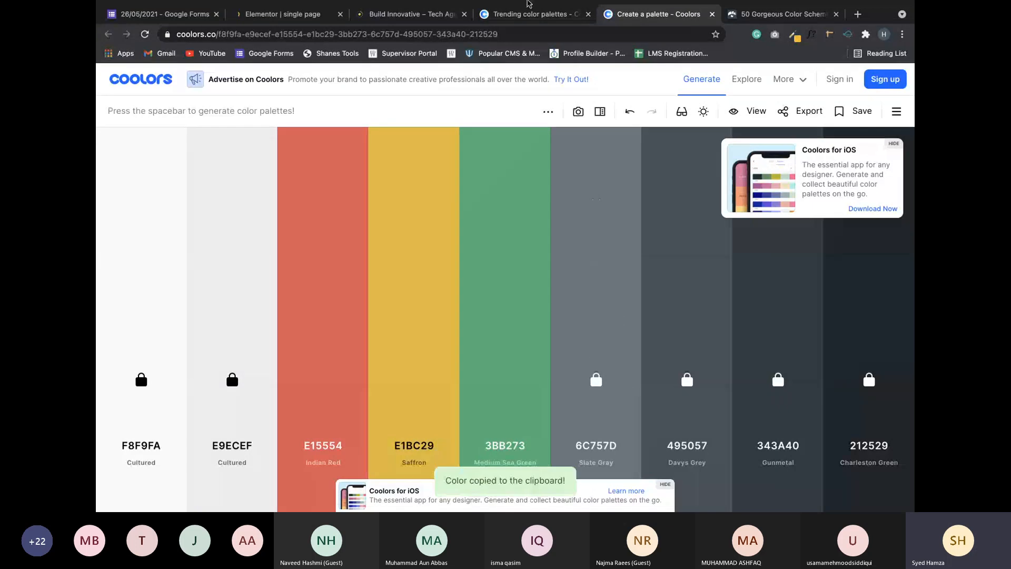
mouse_move(528, 4)
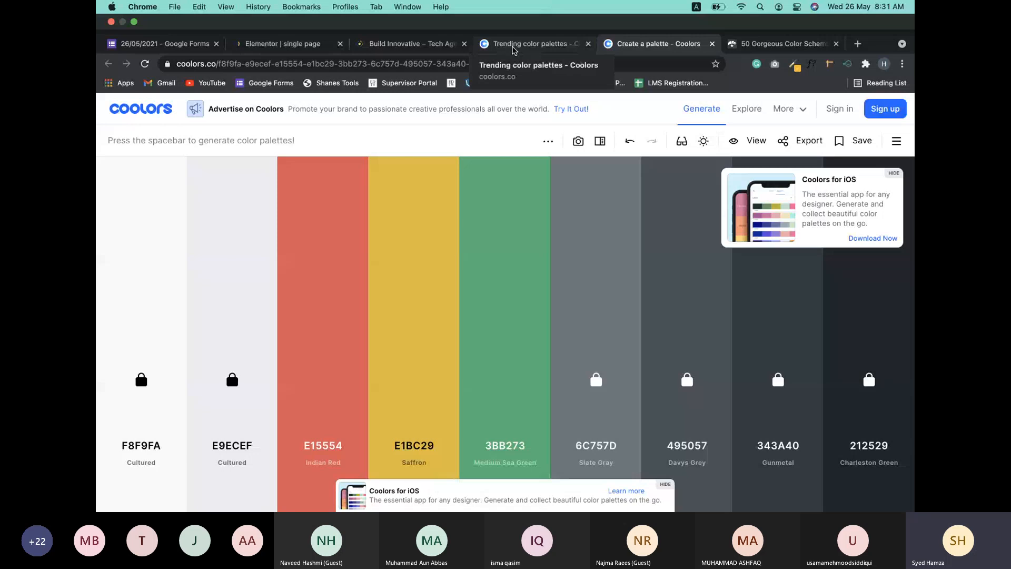
left_click(514, 49)
Replace Elementor's Text global colour with the pasted 6C757D.
left_click(282, 14)
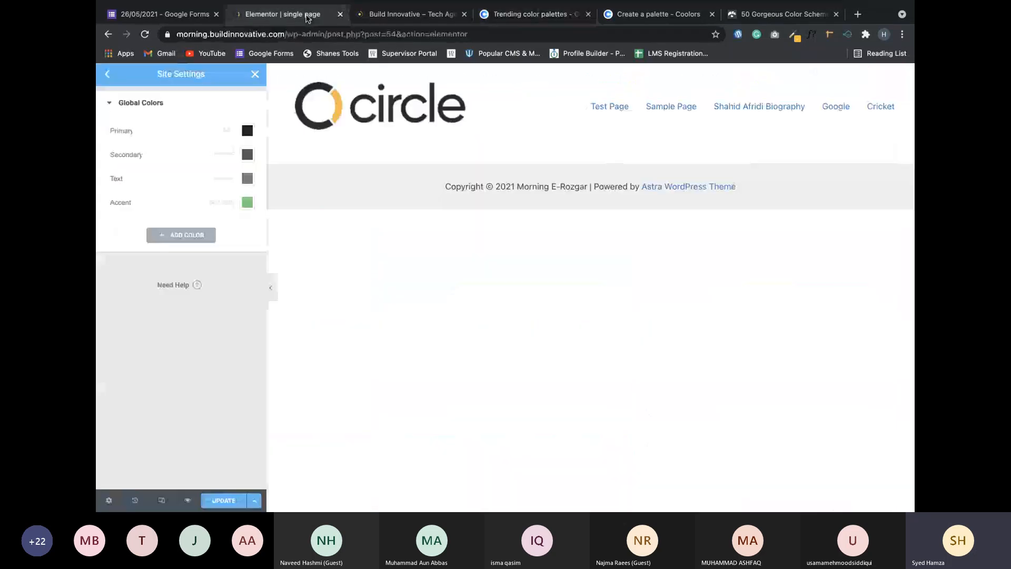
left_click(247, 179)
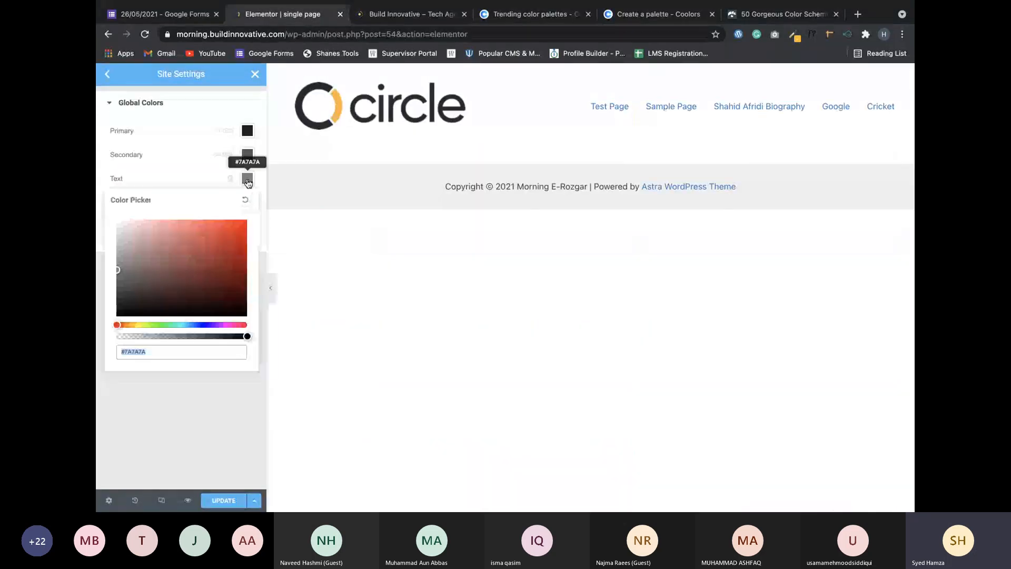
left_click(159, 350)
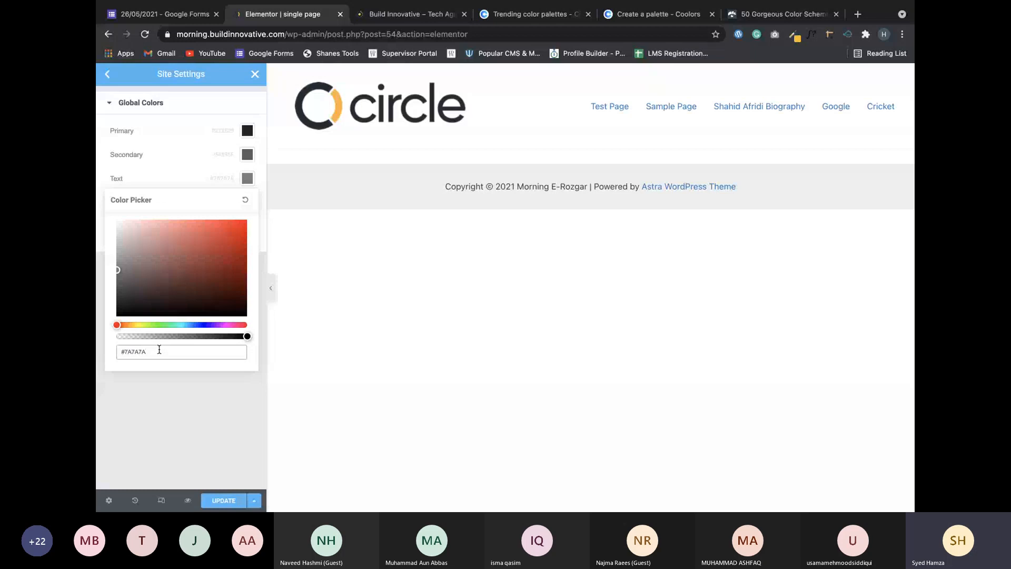
triple_click(159, 349)
left_click(159, 349)
key("BackSpace")
key("BackSpace")
key("BackSpace")
key("BackSpace")
key("BackSpace")
key("BackSpace")
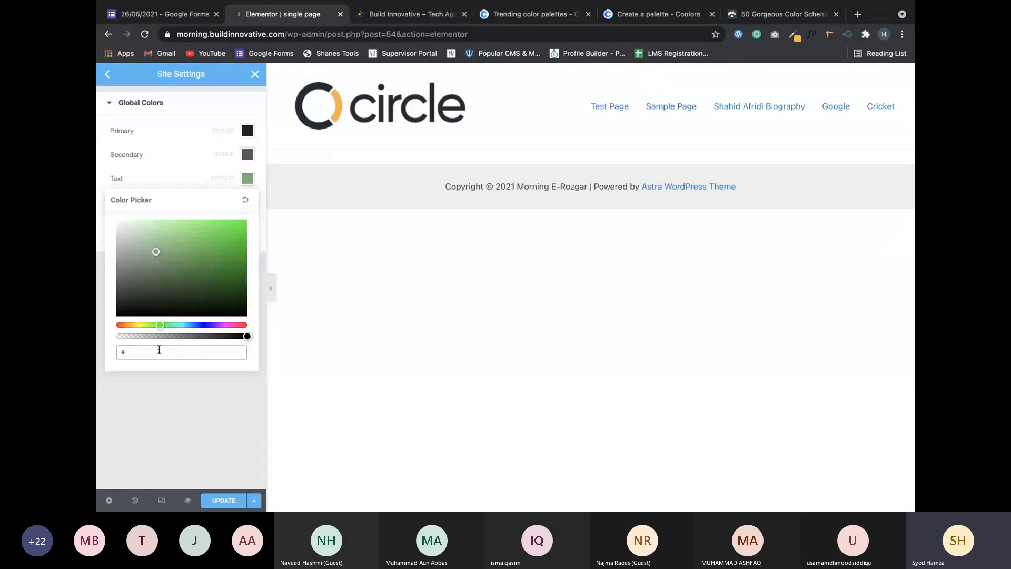
key("super+v")
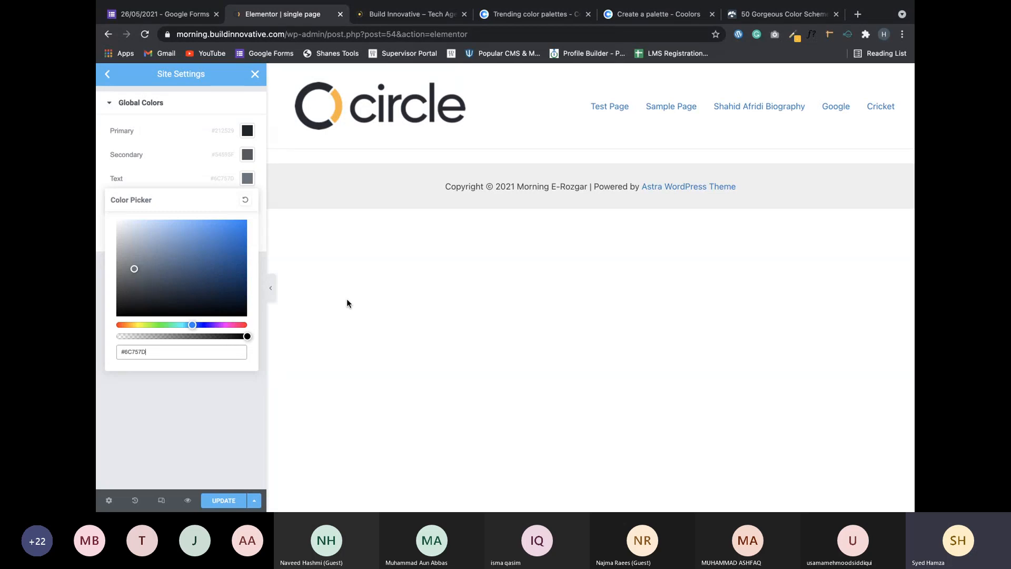
left_click(158, 422)
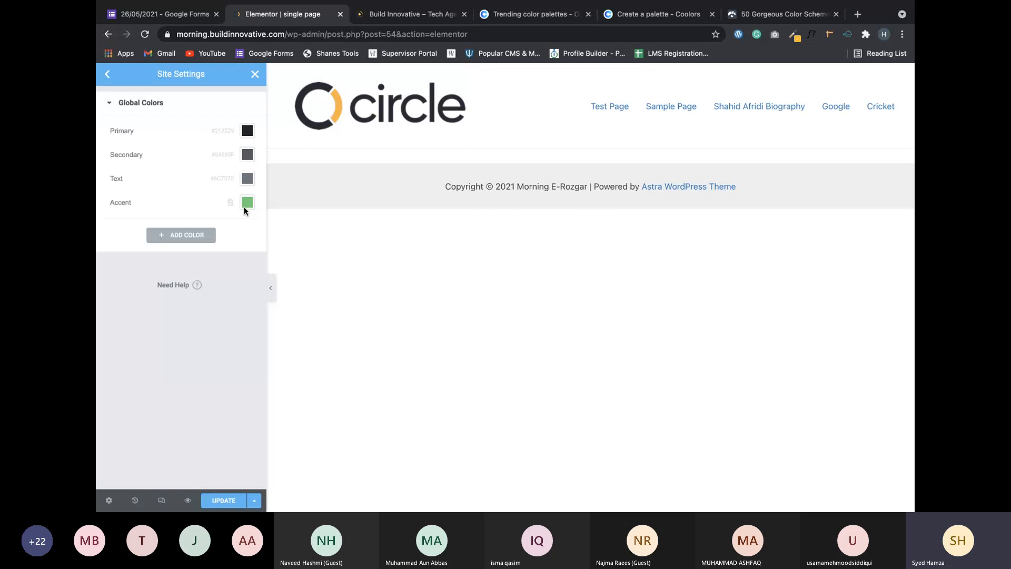
Add a new global colour set to F8F9FA, copied from the Coolors palette.
left_click(193, 234)
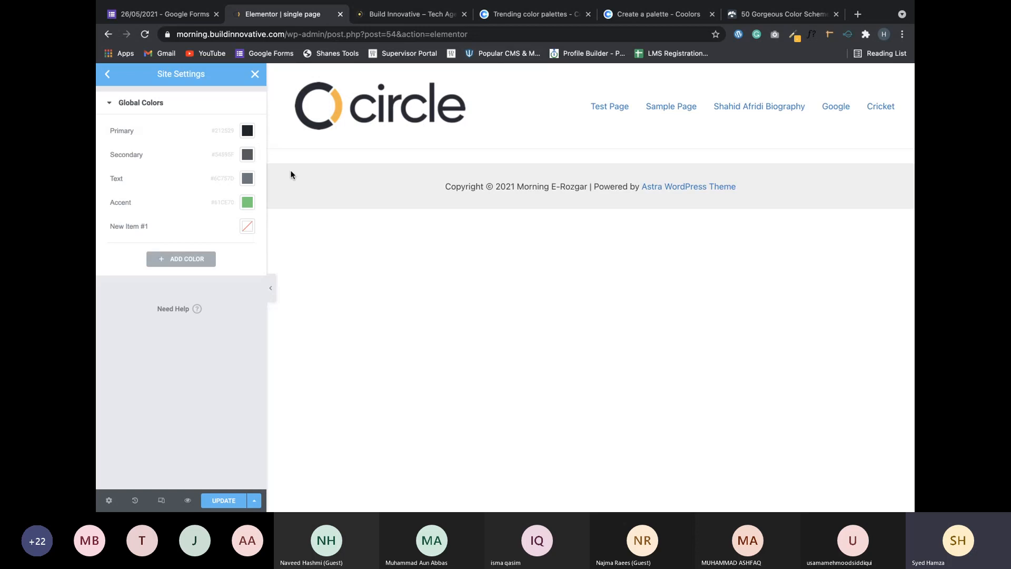
mouse_move(733, 48)
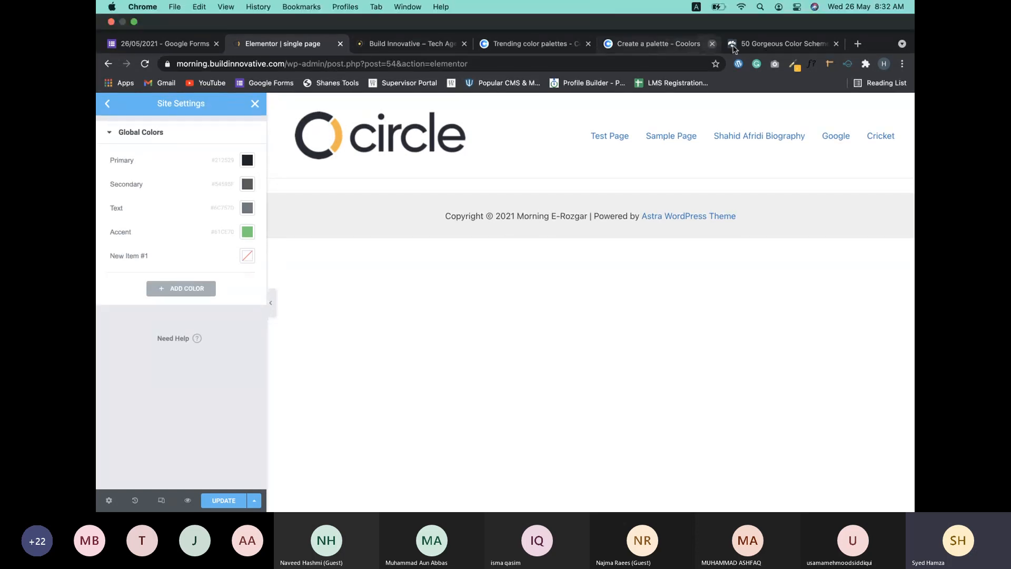
left_click(642, 51)
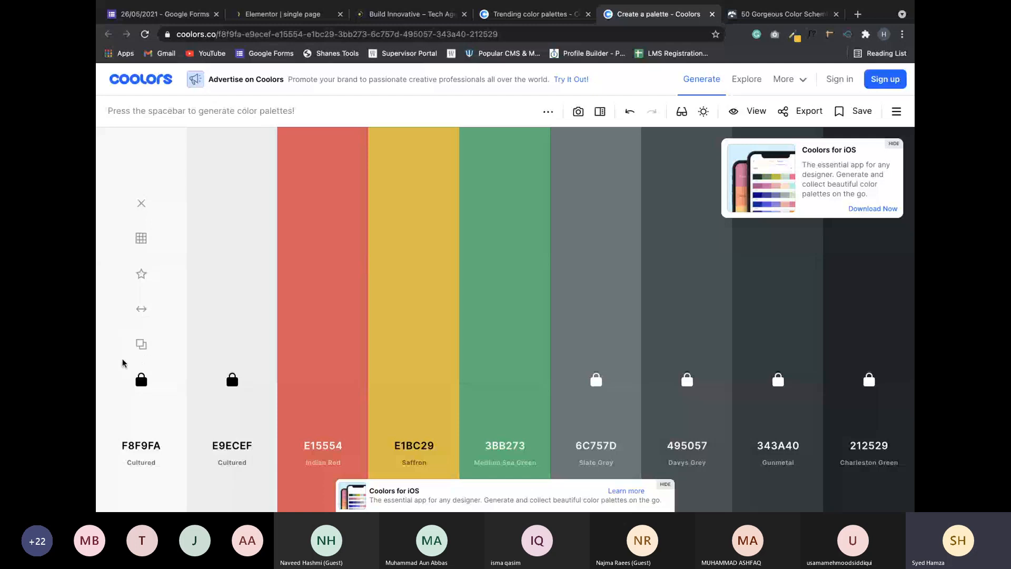
left_click(140, 346)
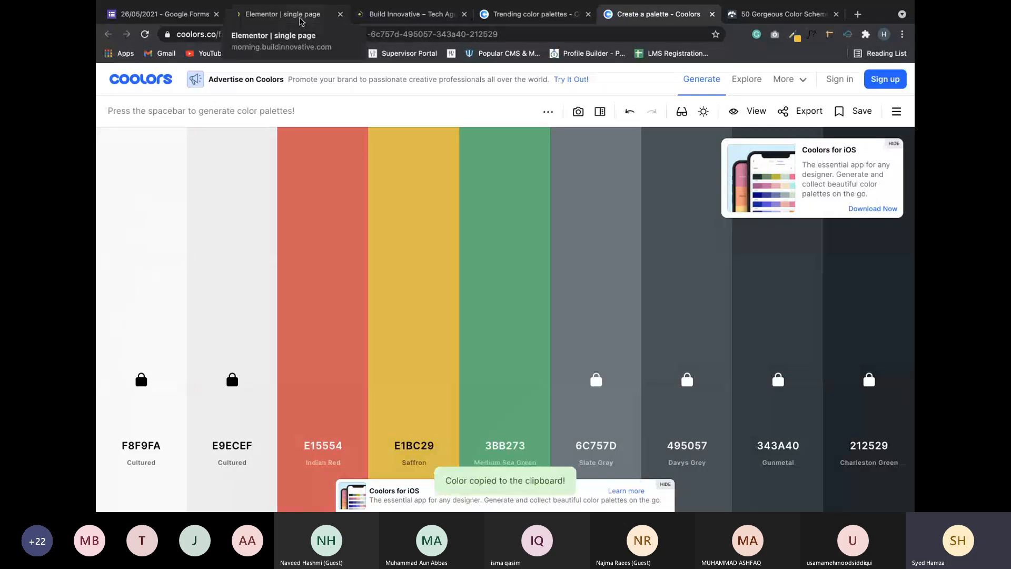
left_click(300, 21)
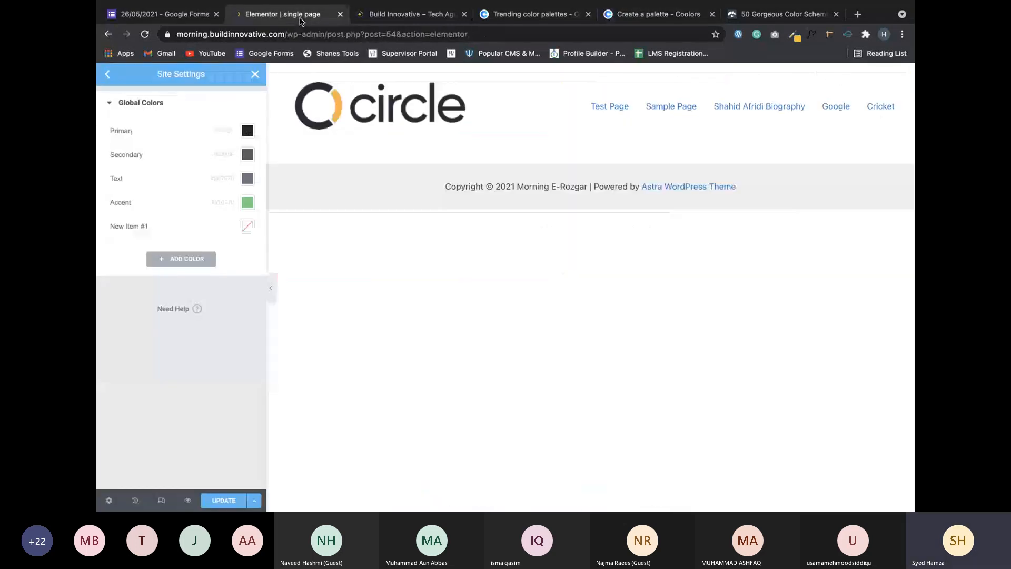
left_click(248, 227)
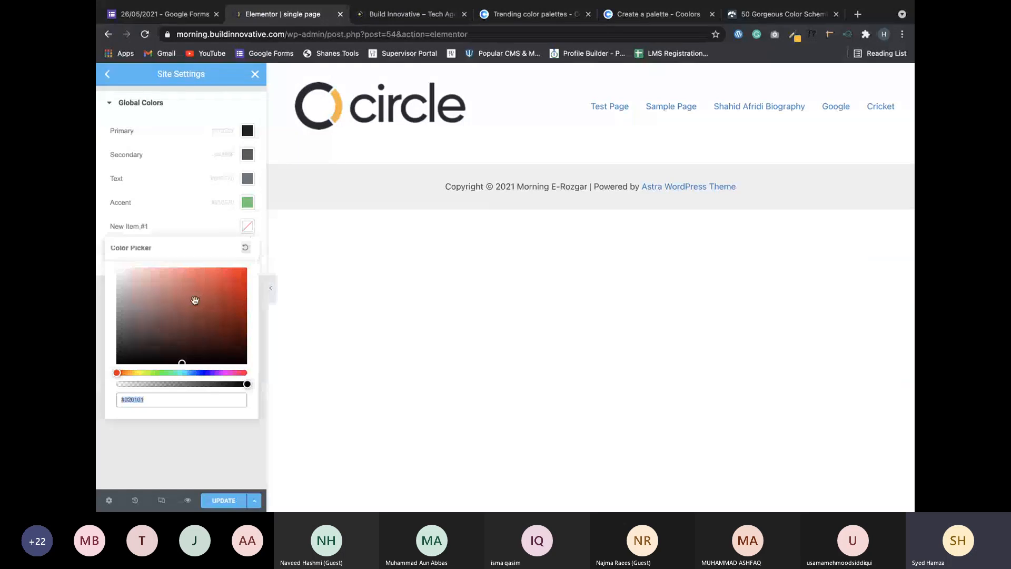
key("ctrl+v")
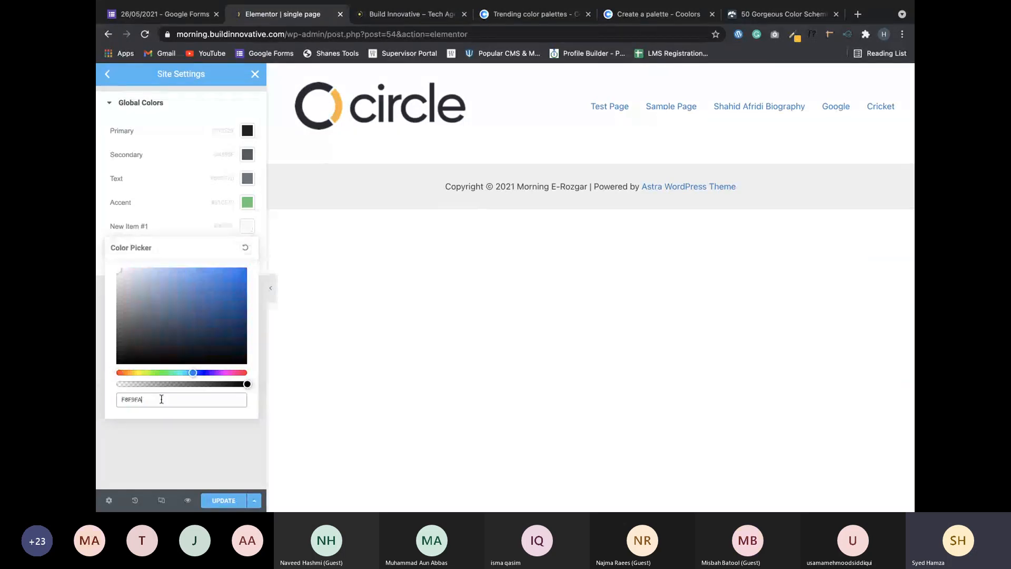
key("Return")
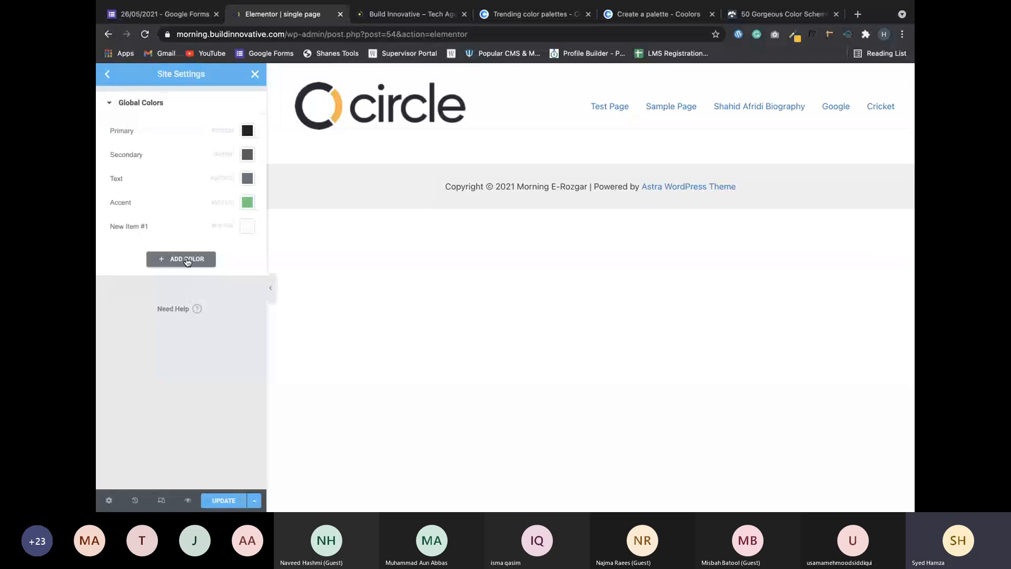
Rename the new colour from New Item #1 to 'White'.
left_click(137, 227)
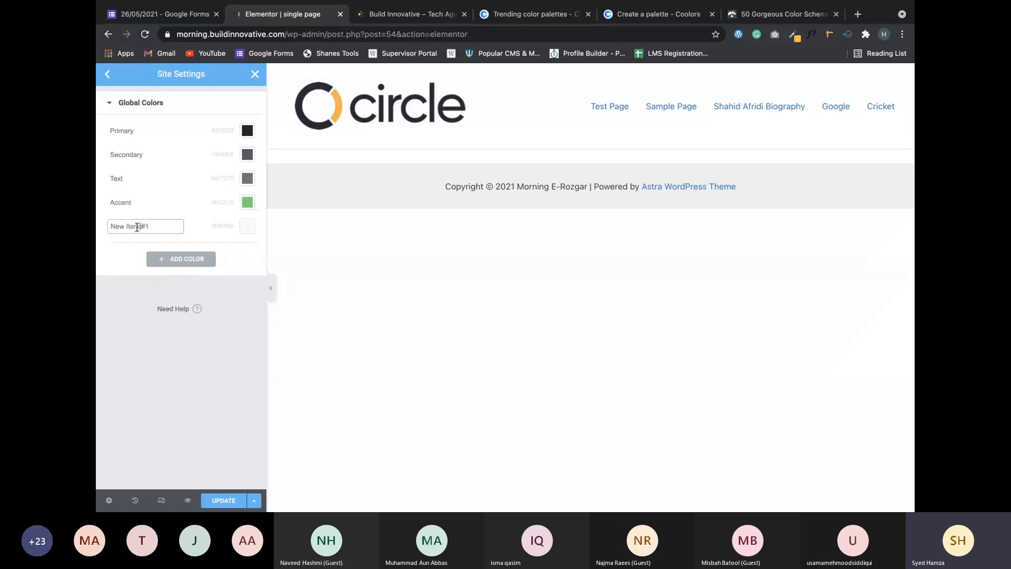
triple_click(137, 227)
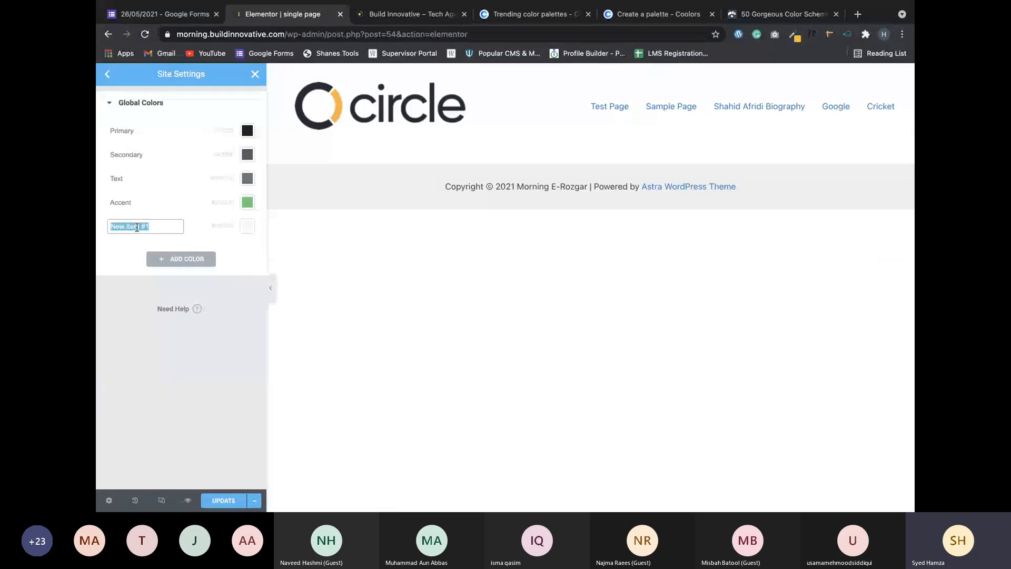
type("S")
key("BackSpace")
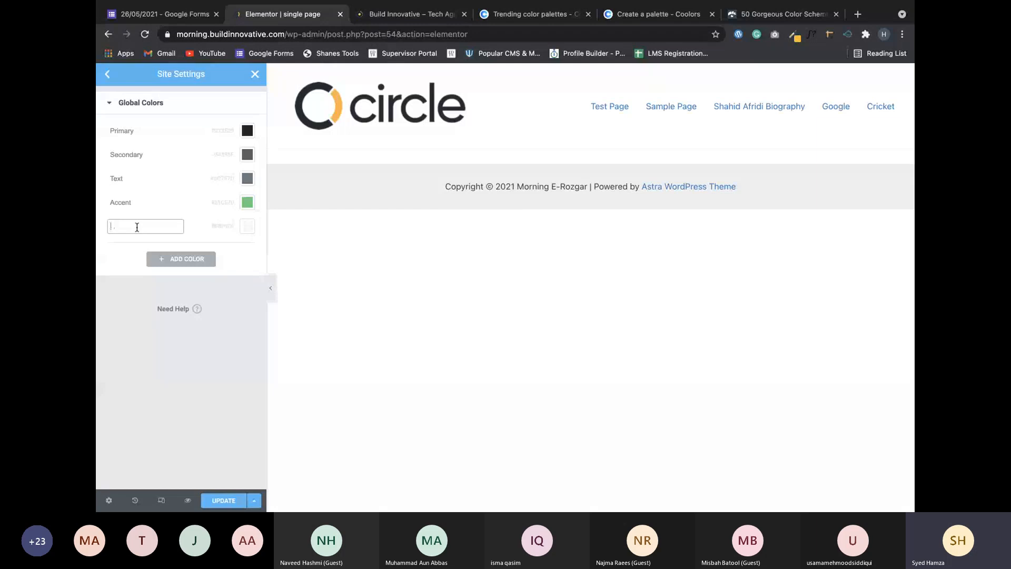
type("White")
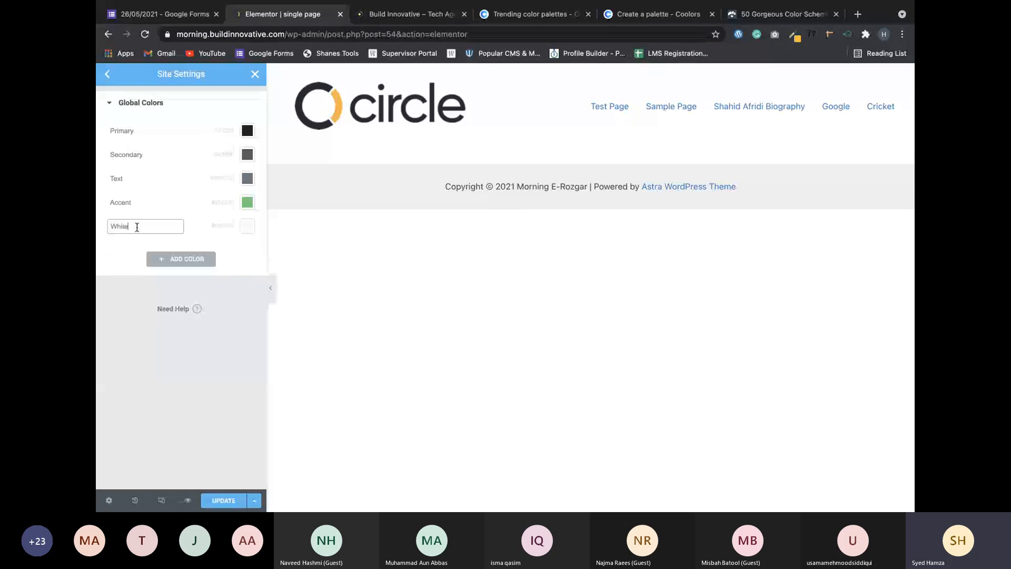
Commit the White name, close the colour-scheme and palette tabs, and return to Elementor.
left_click(224, 362)
left_click(747, 21)
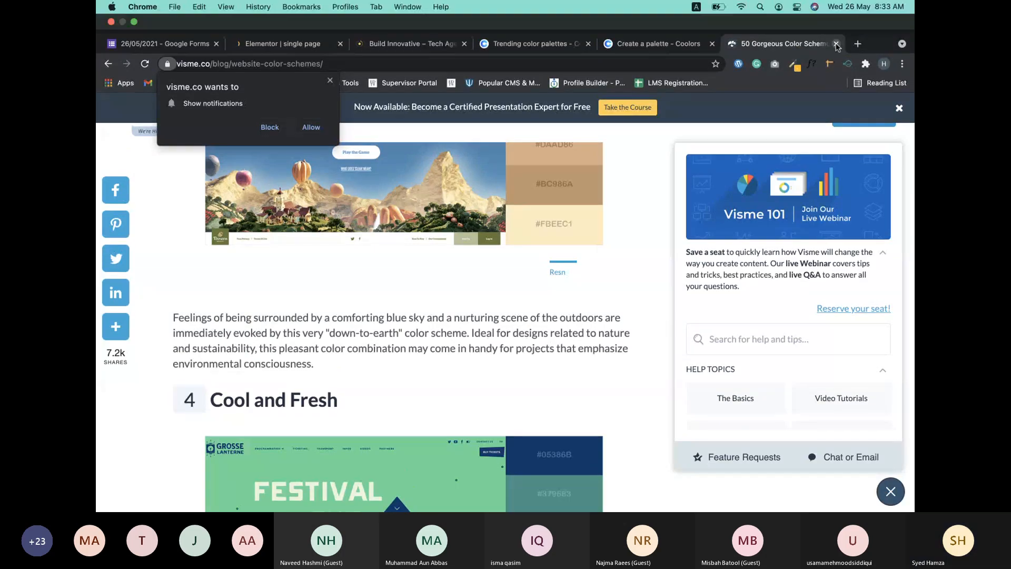
left_click(835, 44)
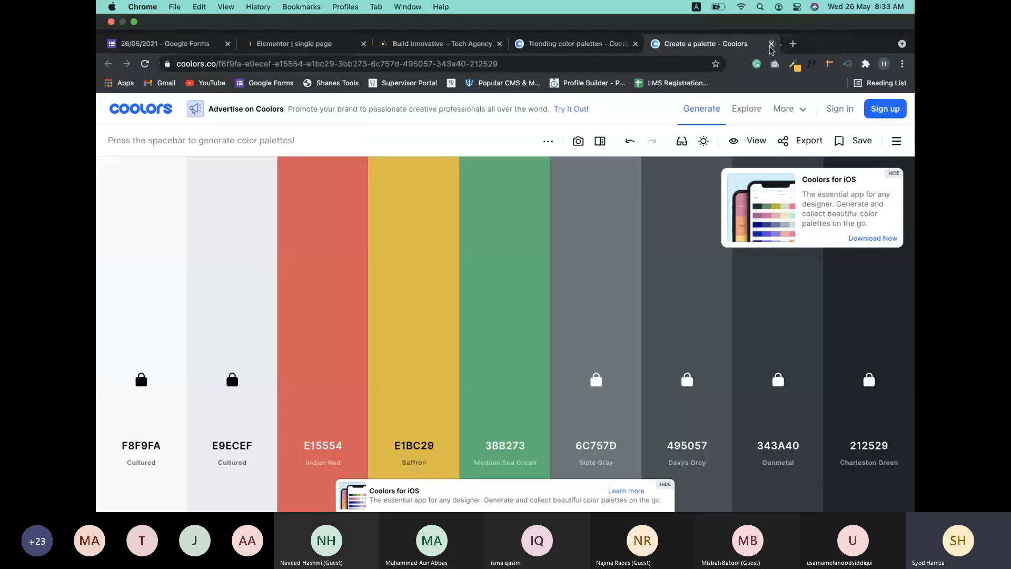
left_click(770, 44)
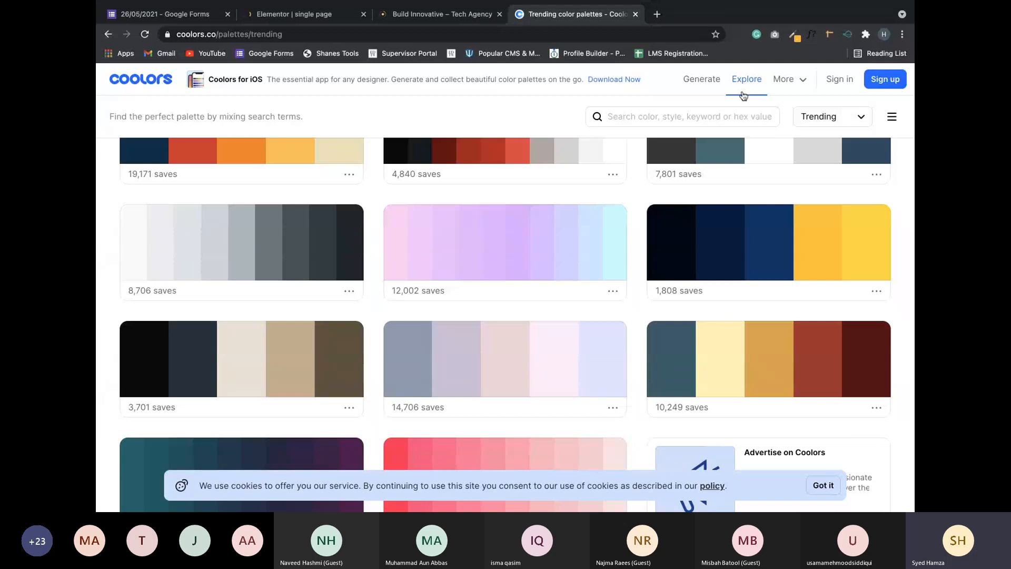
left_click(795, 35)
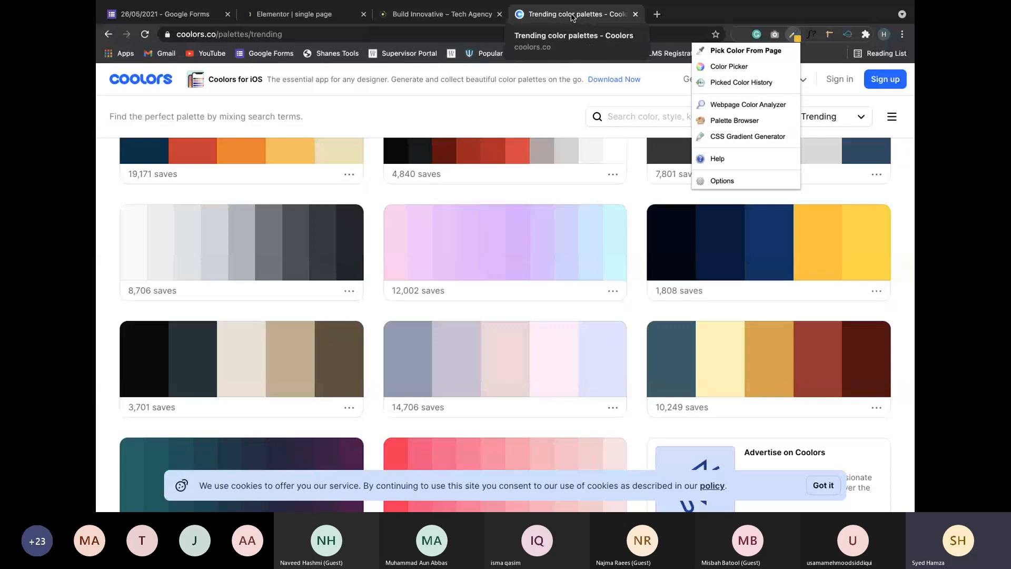
left_click(508, 105)
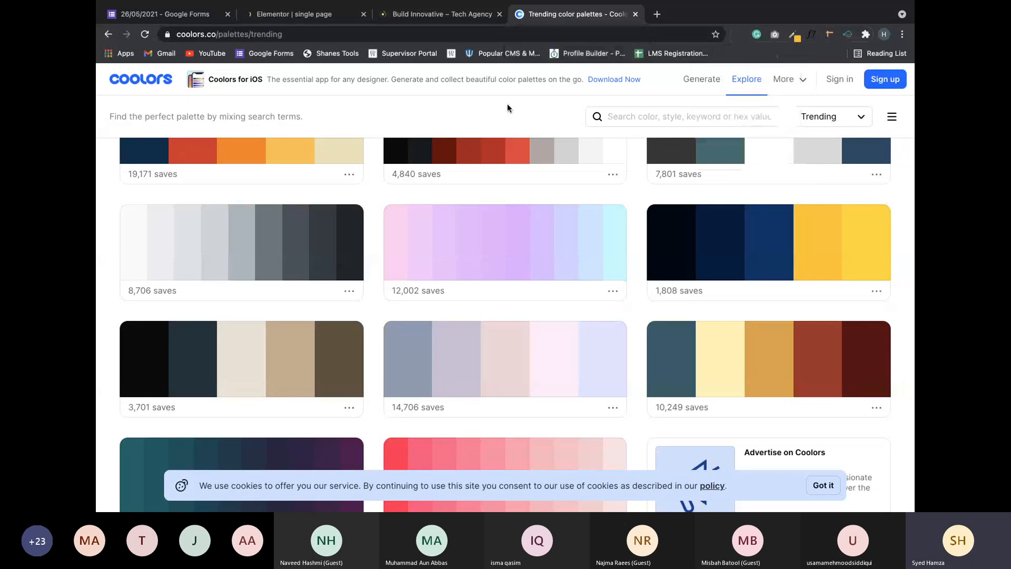
left_click(295, 14)
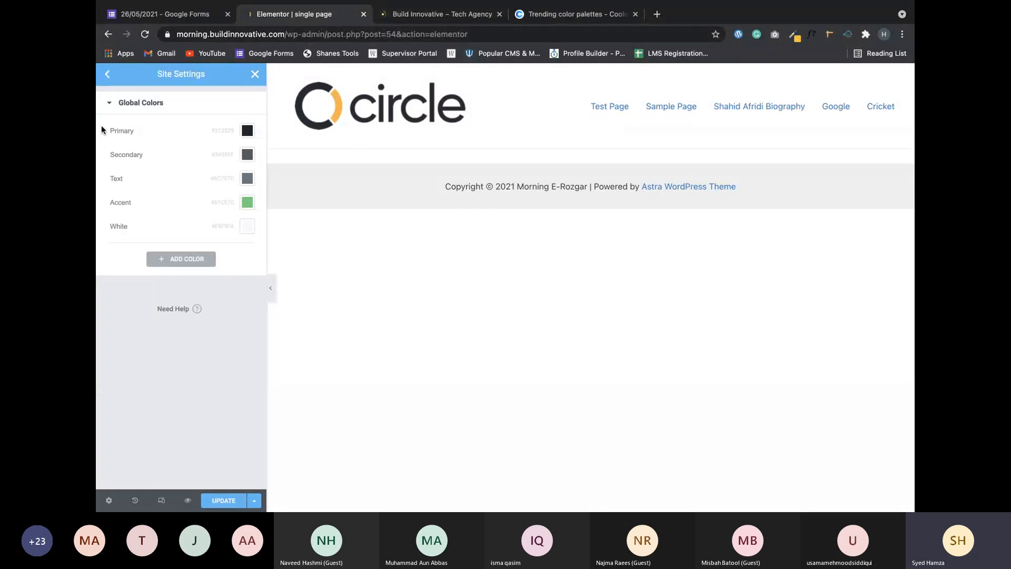
Open Global Fonts in Site Settings, then switch to the Microsoft Teams meeting desktop.
left_click(107, 74)
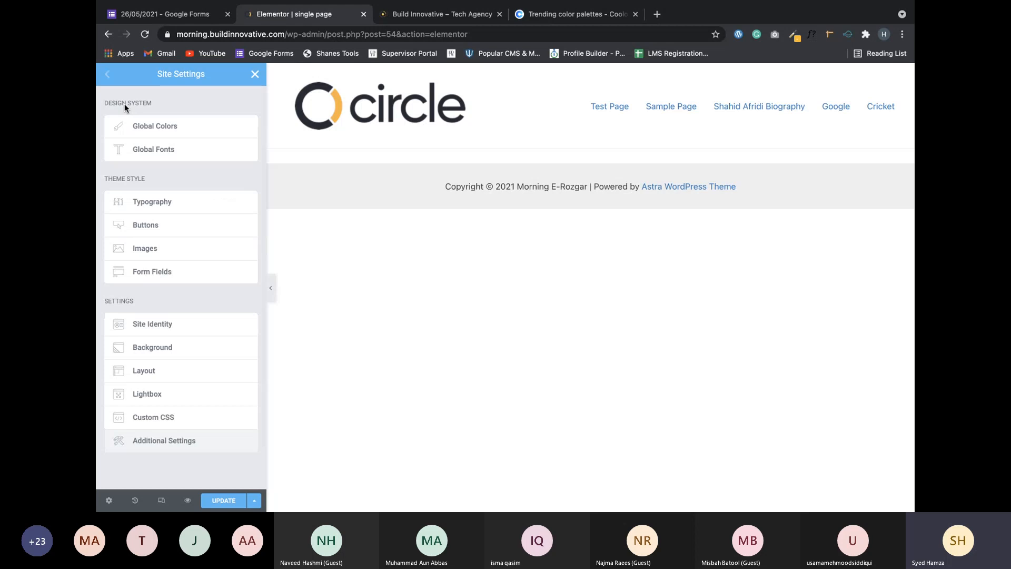
left_click(153, 149)
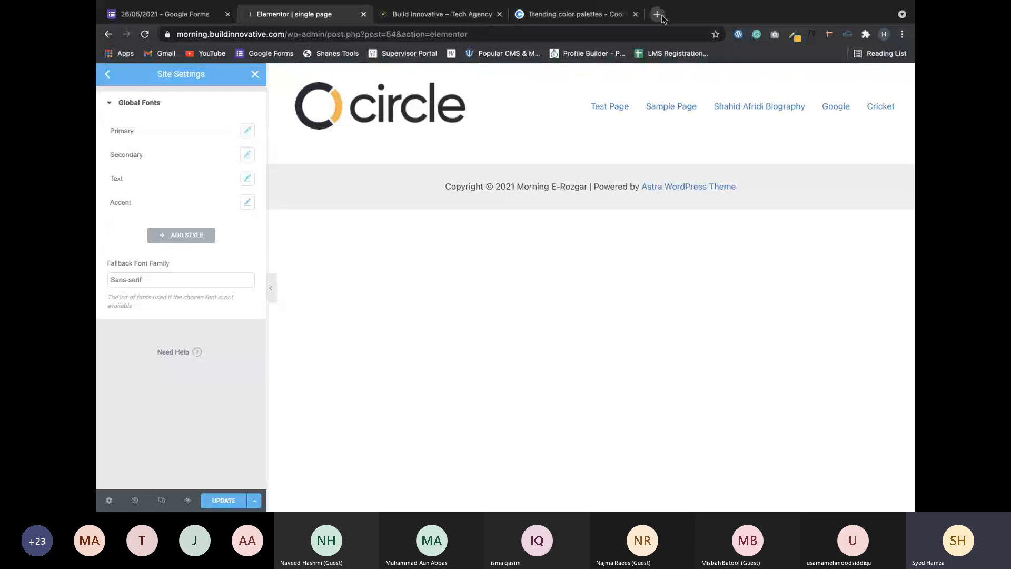
key("ctrl+Left")
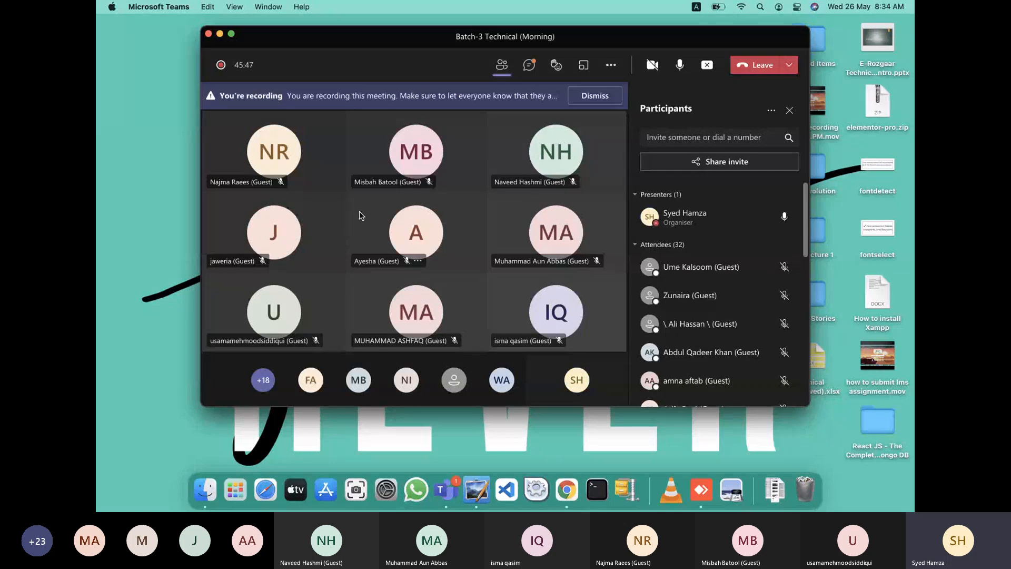
Scroll through the Teams Participants pane, hiding and reopening it along the way.
scroll(663, 342, "down", 1)
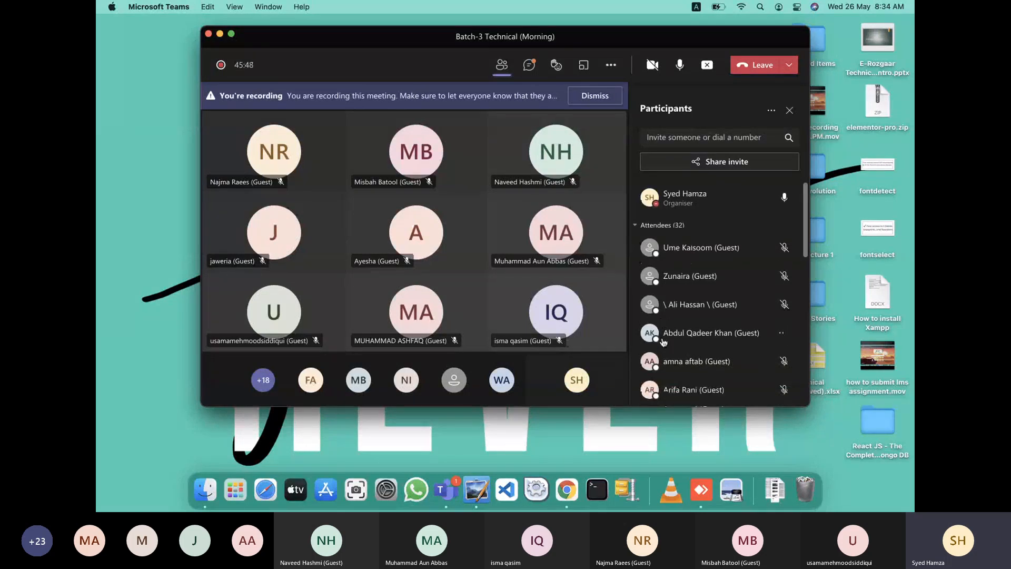
scroll(674, 337, "down", 1)
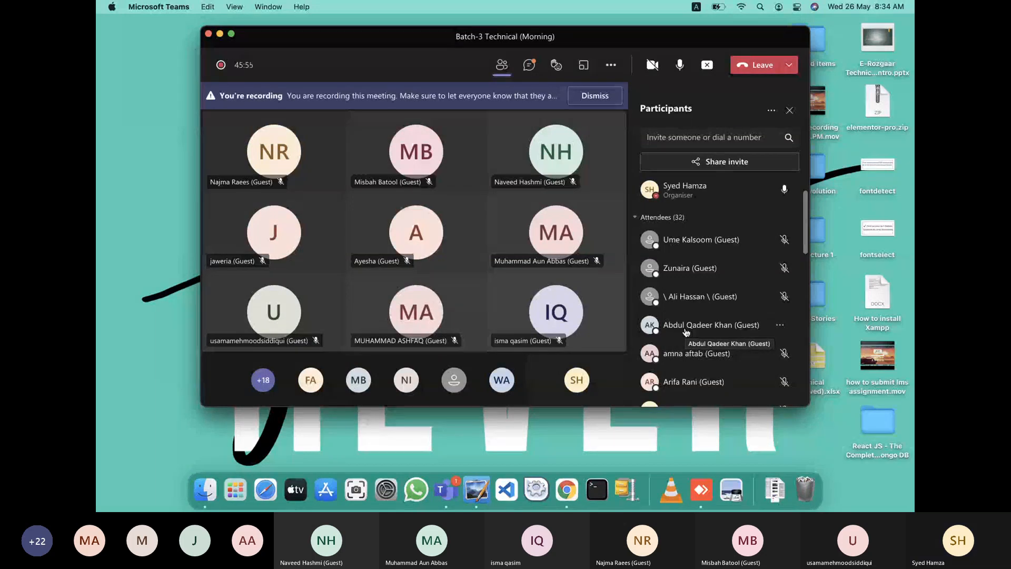
scroll(686, 331, "down", 3)
scroll(686, 332, "down", 1)
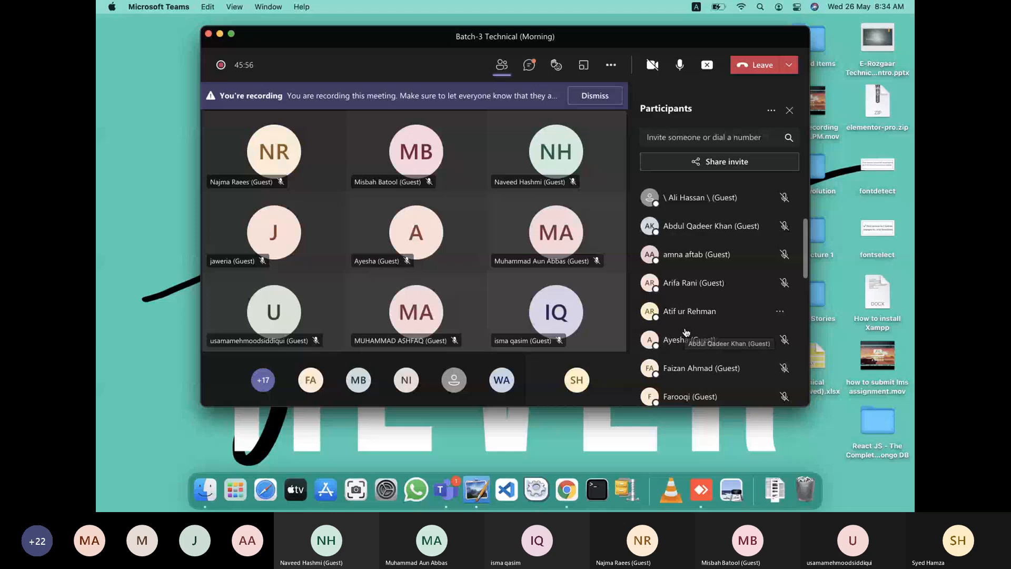
scroll(686, 331, "down", 1)
scroll(686, 332, "down", 4)
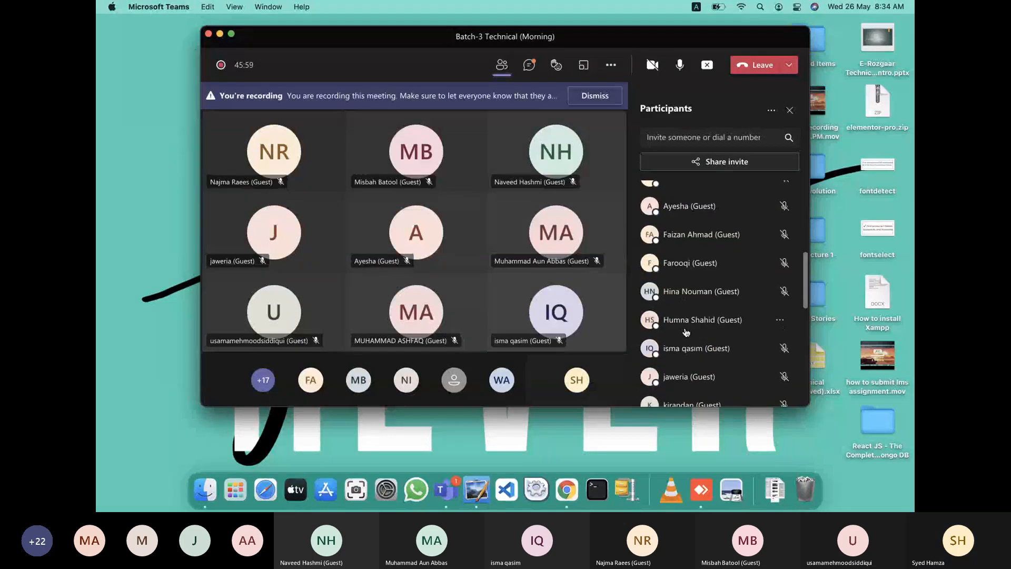
key("Escape")
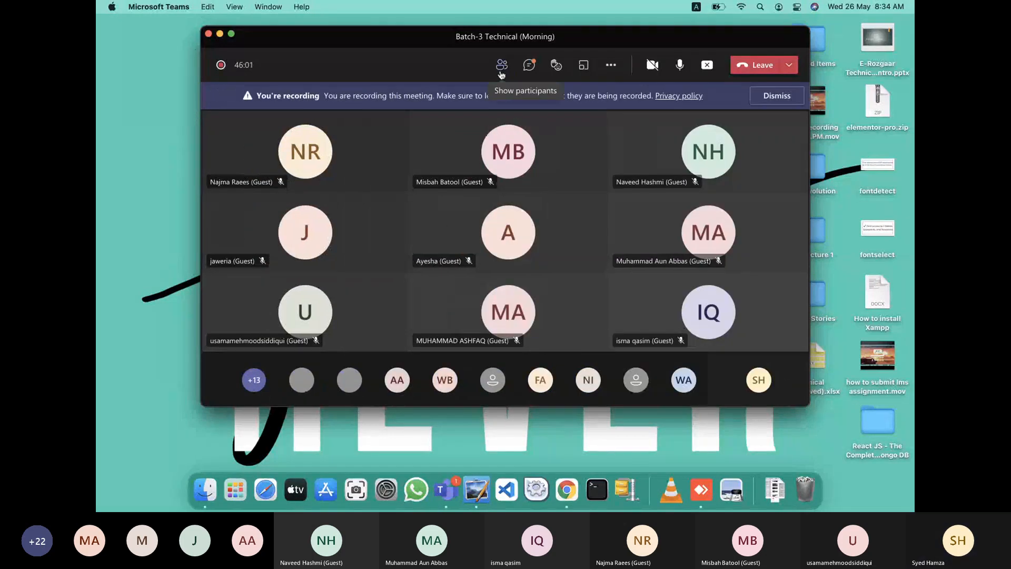
left_click(501, 64)
scroll(635, 286, "down", 5)
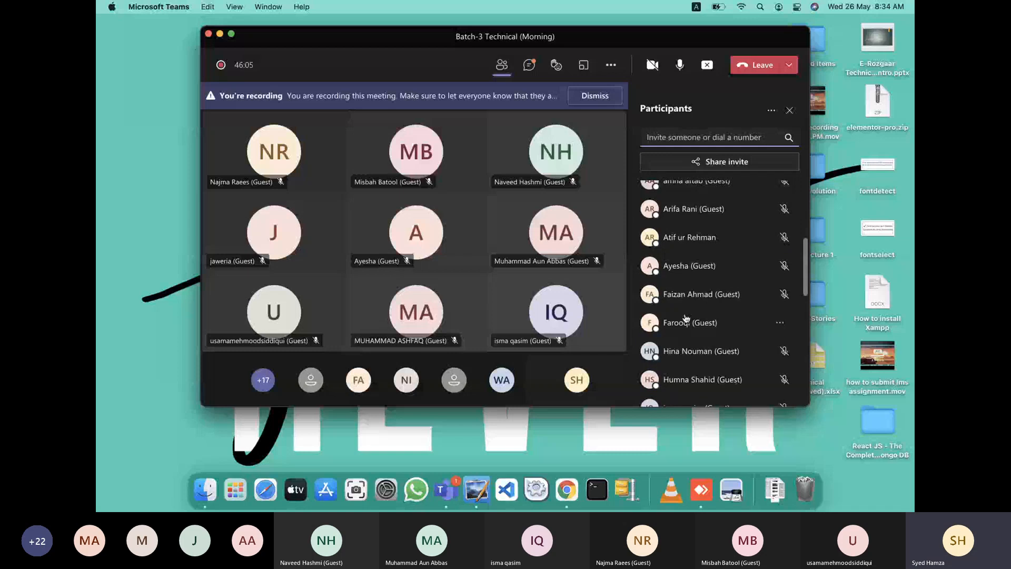
scroll(686, 318, "down", 1)
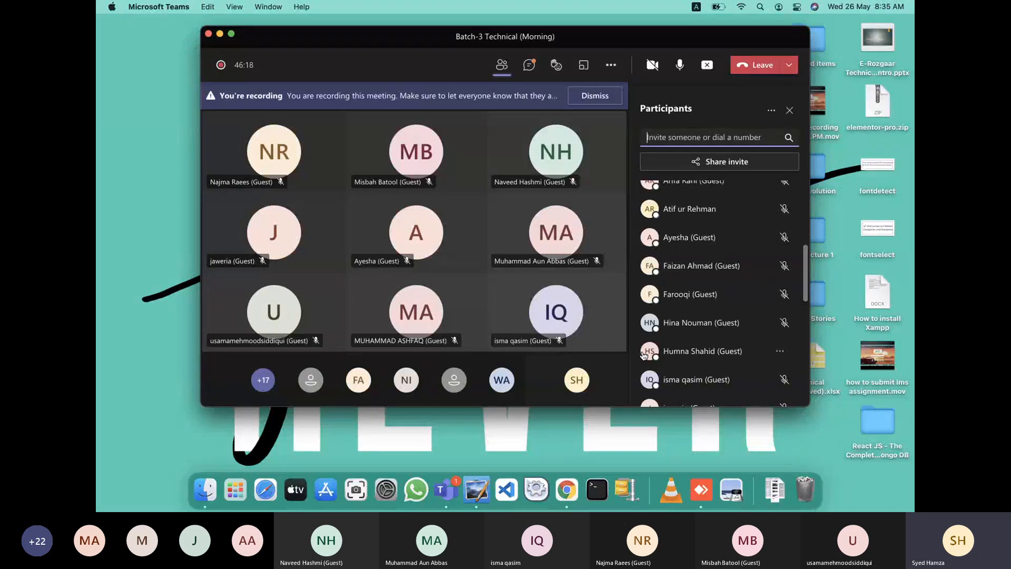
scroll(644, 356, "down", 2)
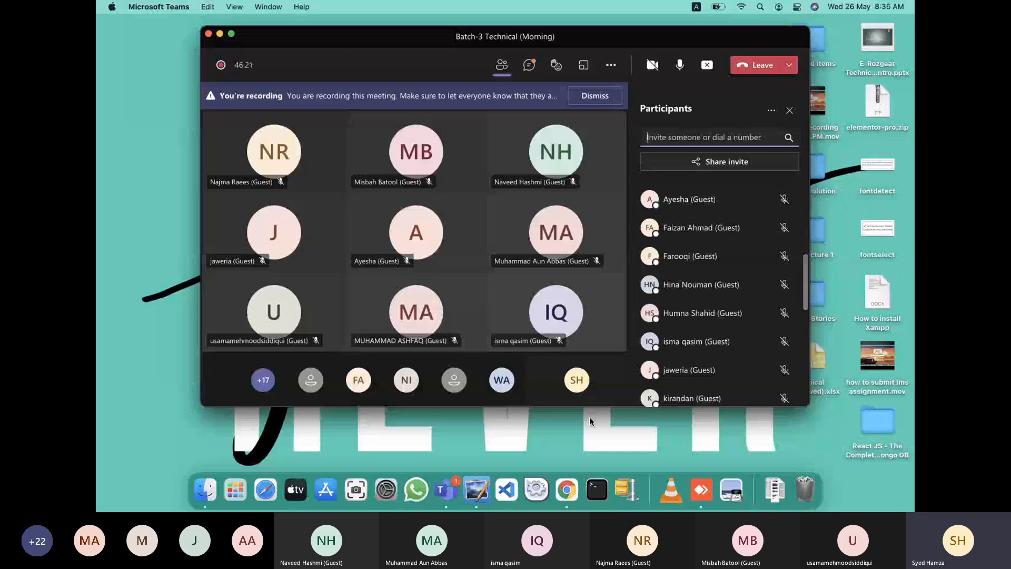
scroll(645, 374, "down", 1)
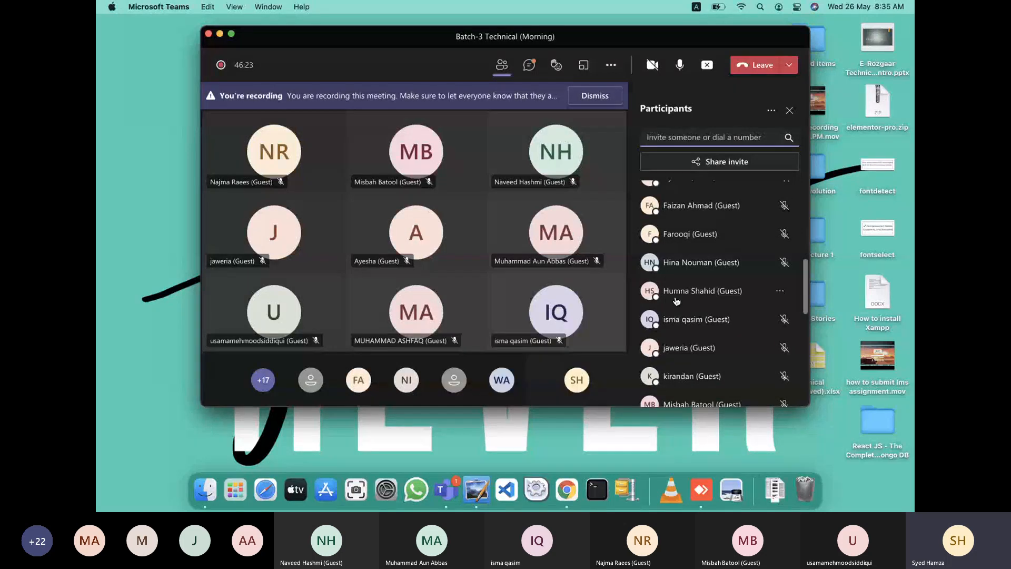
scroll(676, 301, "down", 2)
scroll(676, 301, "down", 4)
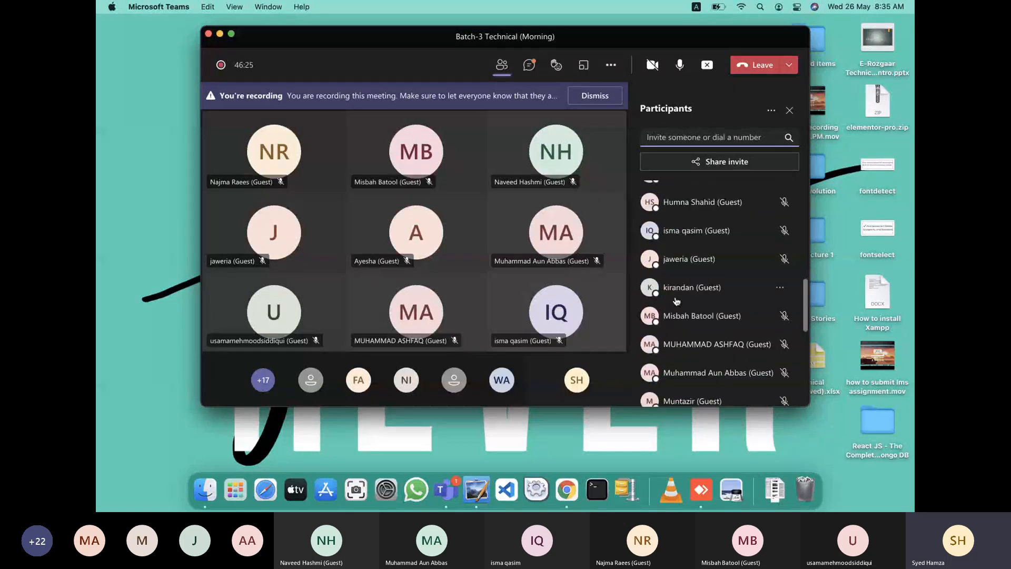
scroll(676, 301, "down", 2)
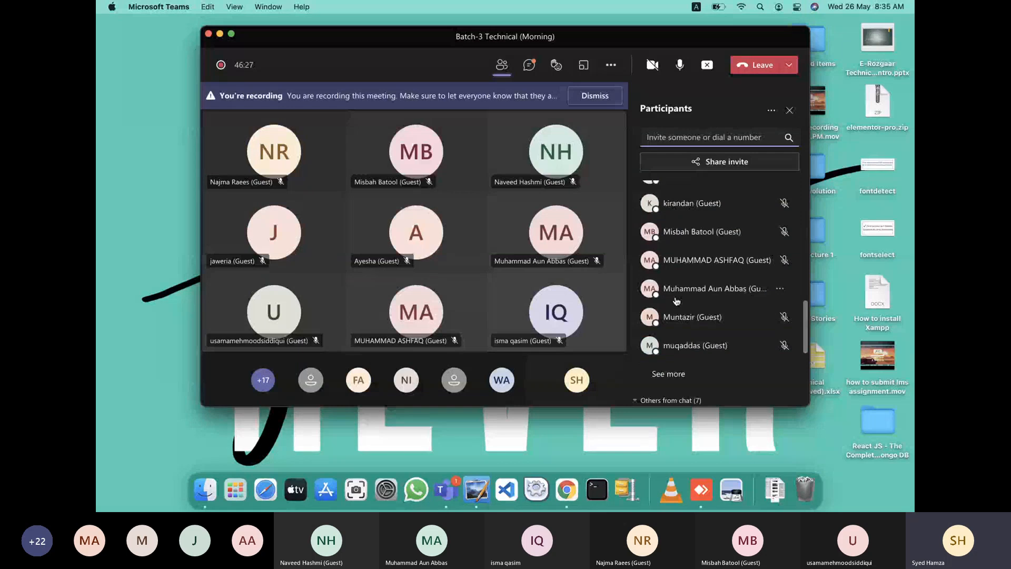
scroll(676, 301, "up", 4)
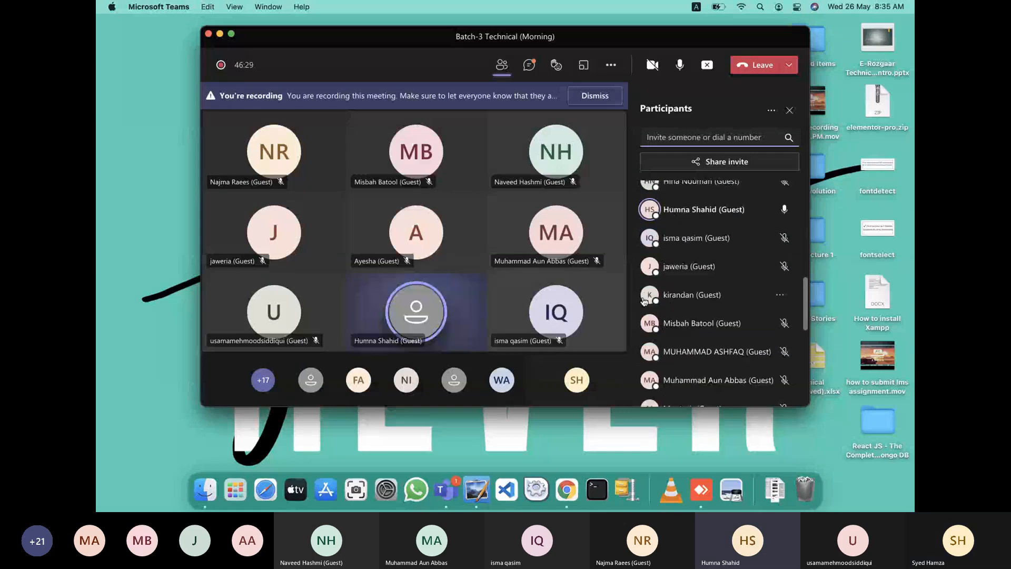
scroll(643, 301, "up", 1)
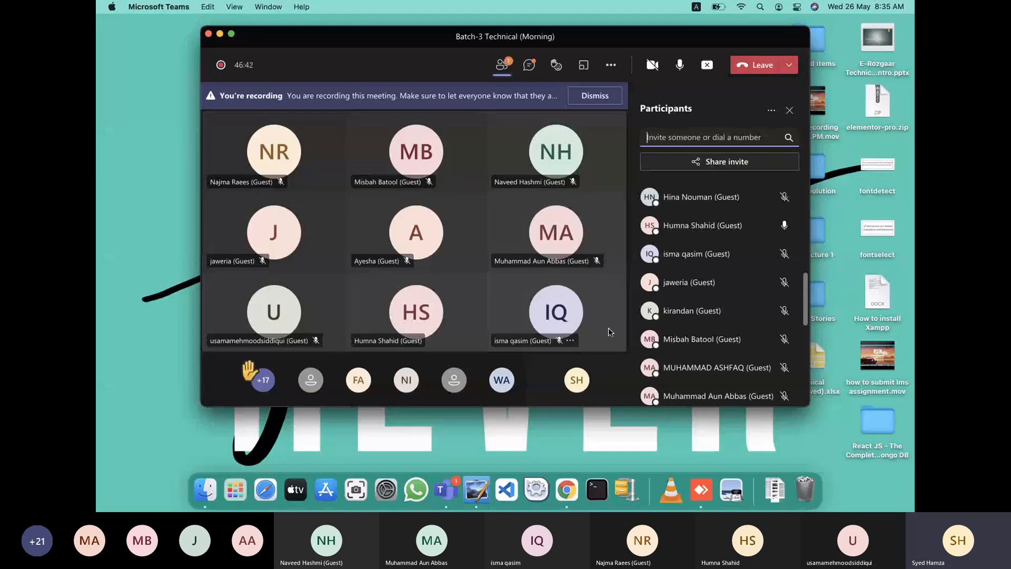
scroll(673, 294, "up", 2)
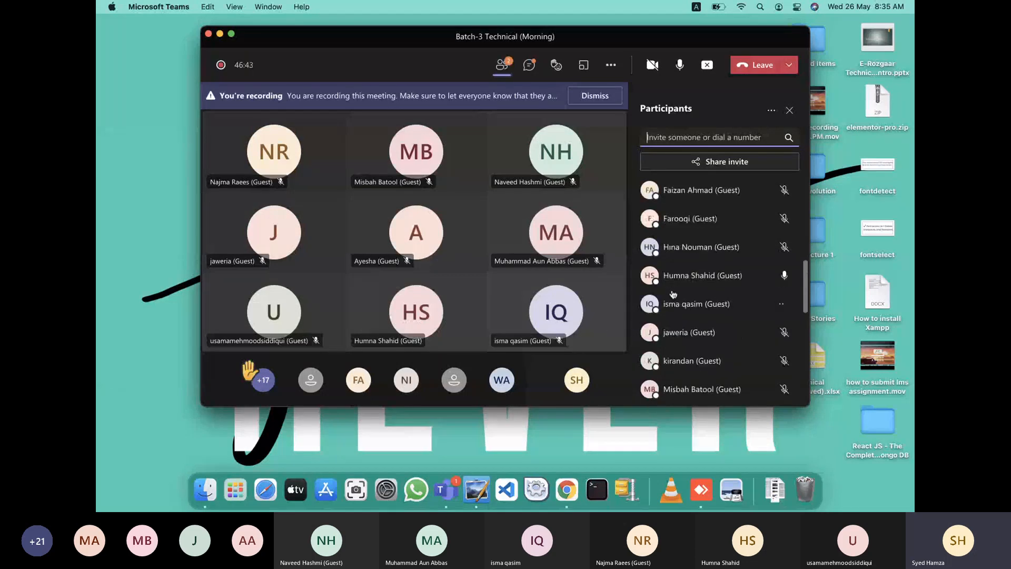
scroll(673, 294, "up", 5)
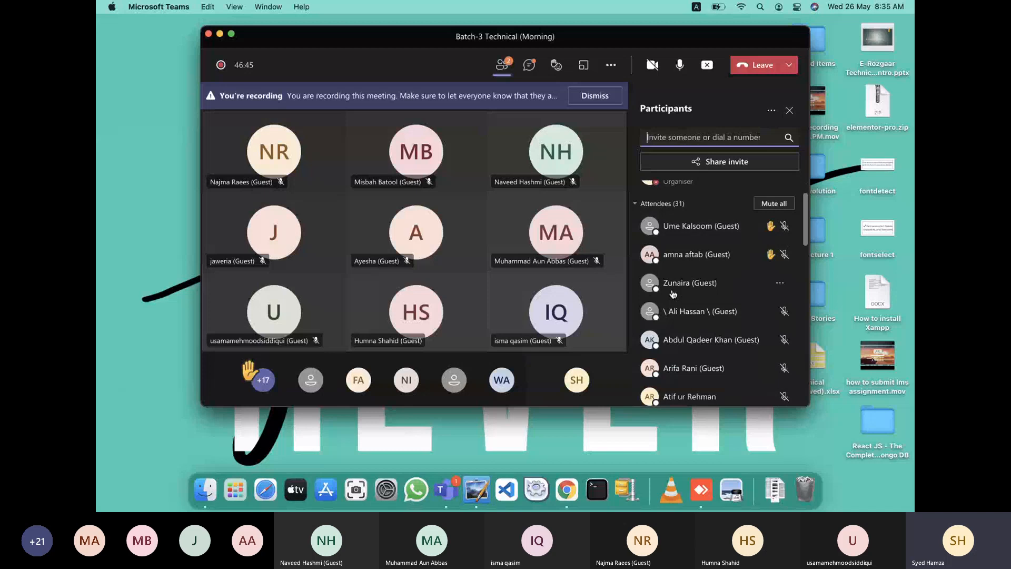
scroll(673, 294, "down", 5)
scroll(673, 293, "down", 6)
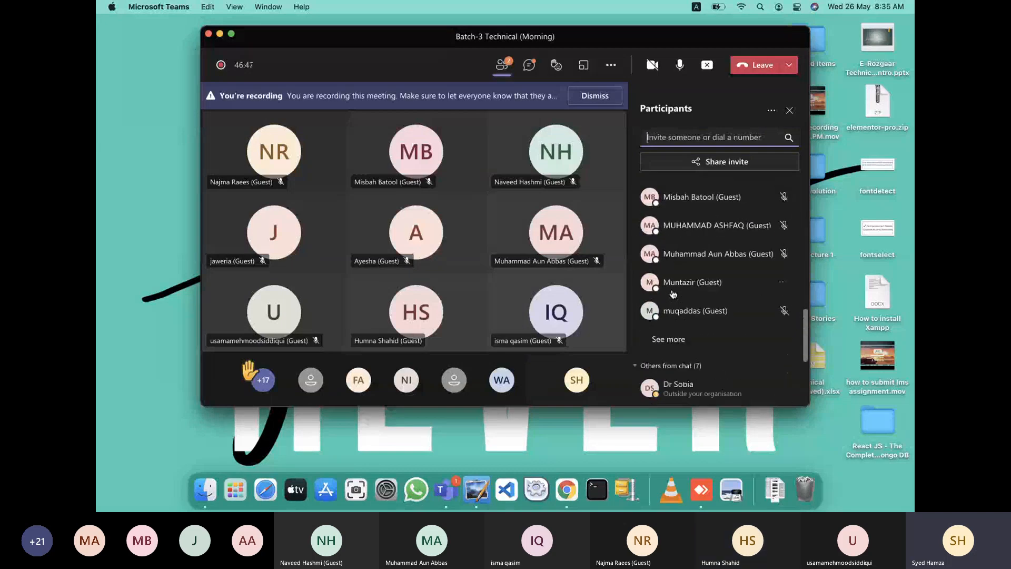
scroll(673, 294, "up", 1)
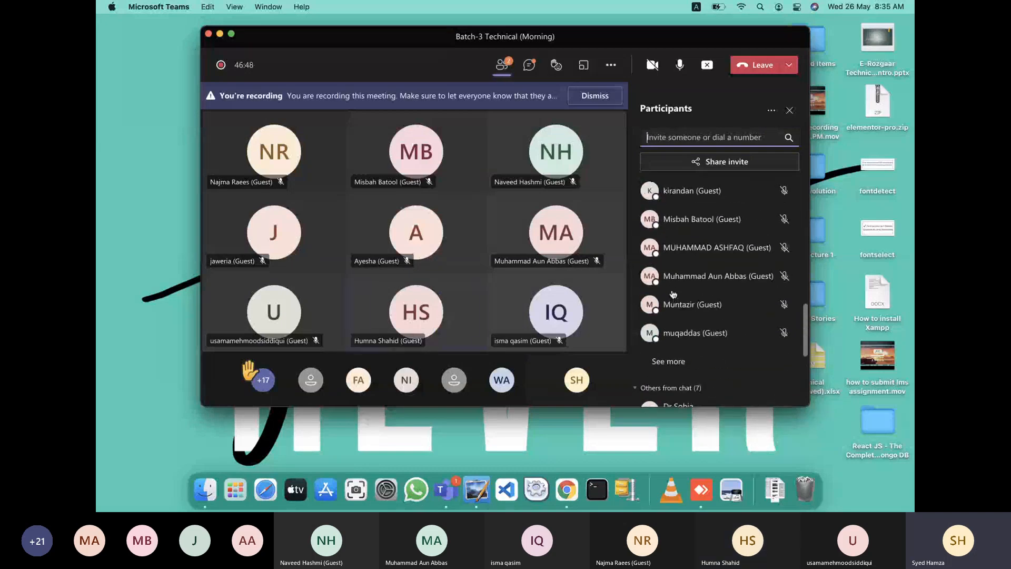
Open the full Attendees list via 'See more' and scroll through all attendees.
left_click(655, 362)
scroll(687, 331, "down", 10)
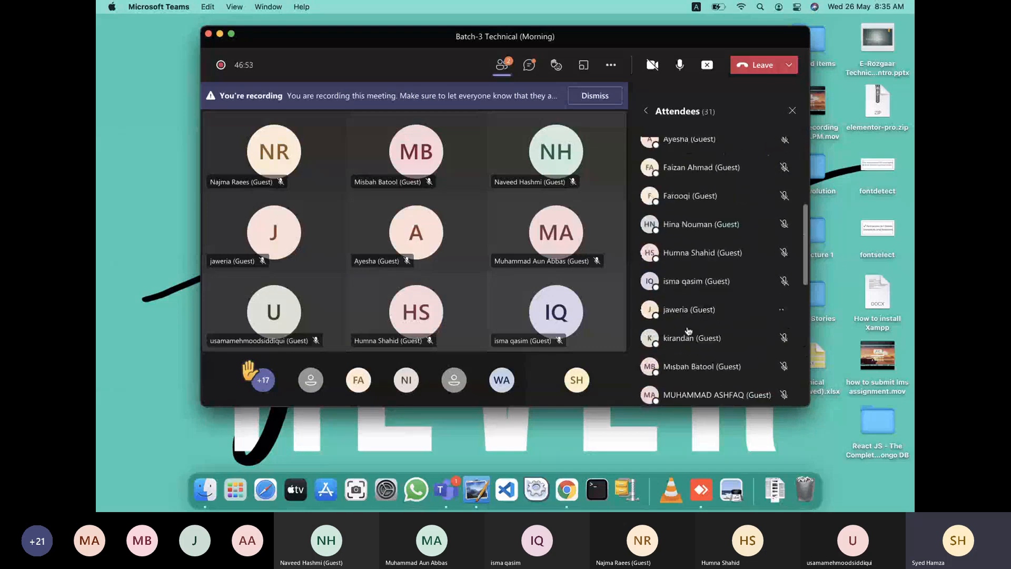
scroll(687, 330, "down", 1)
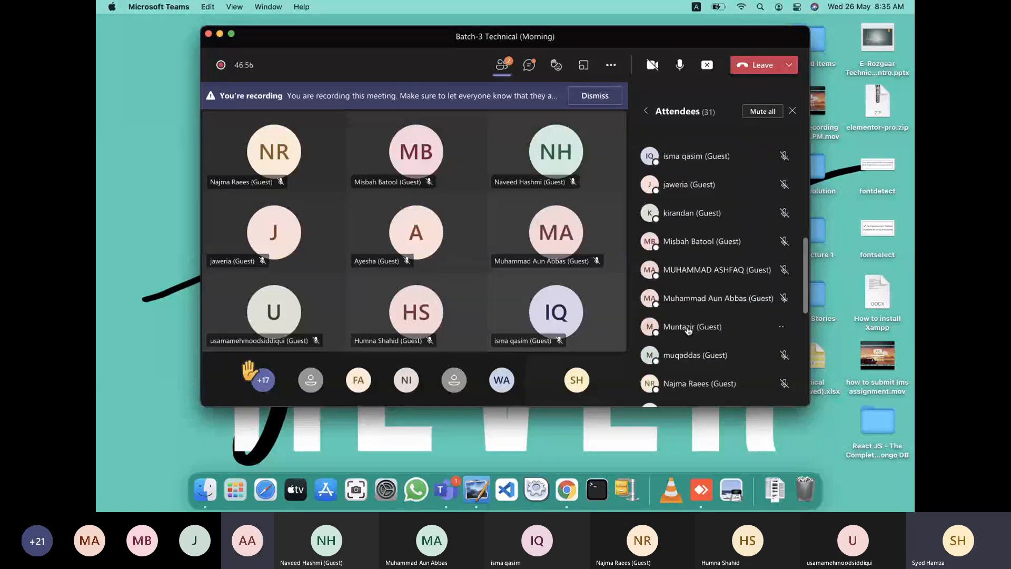
scroll(688, 330, "down", 2)
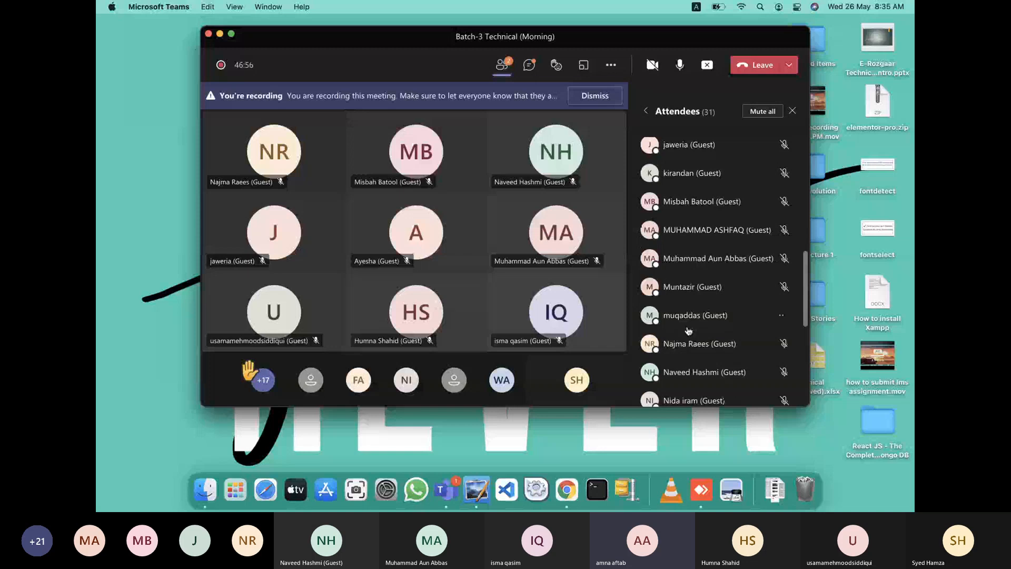
scroll(687, 330, "down", 4)
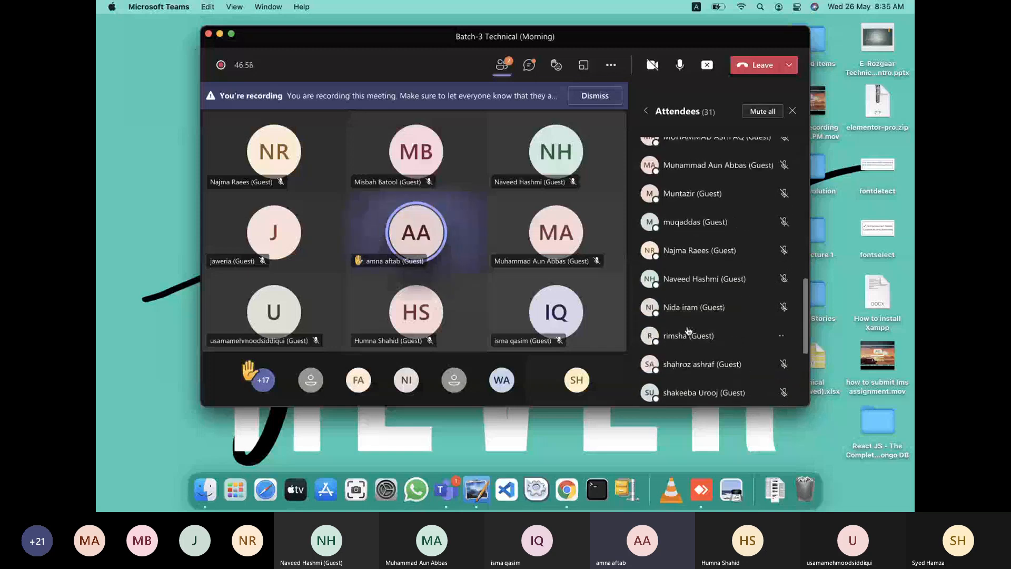
scroll(687, 330, "down", 1)
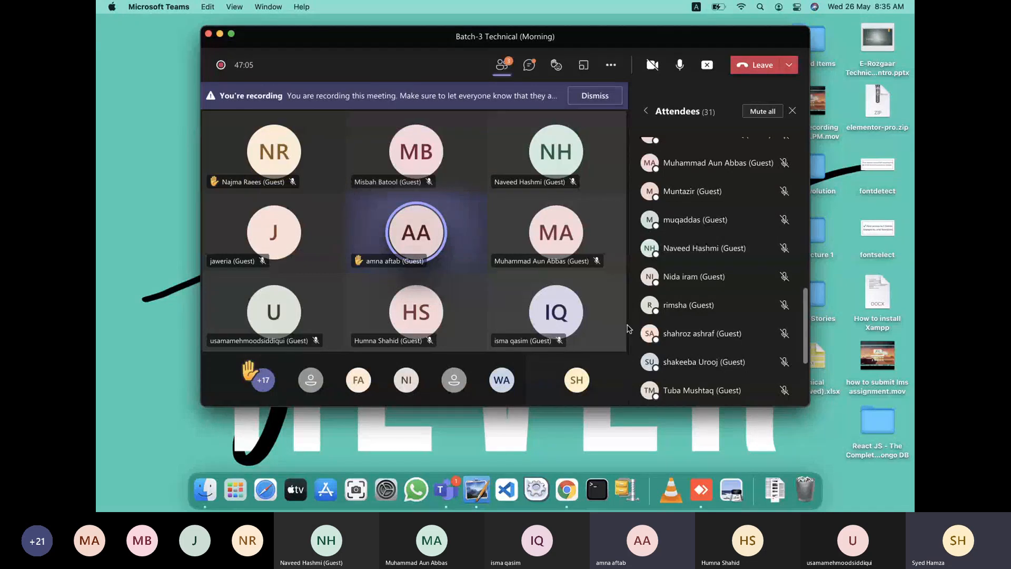
scroll(646, 314, "up", 1)
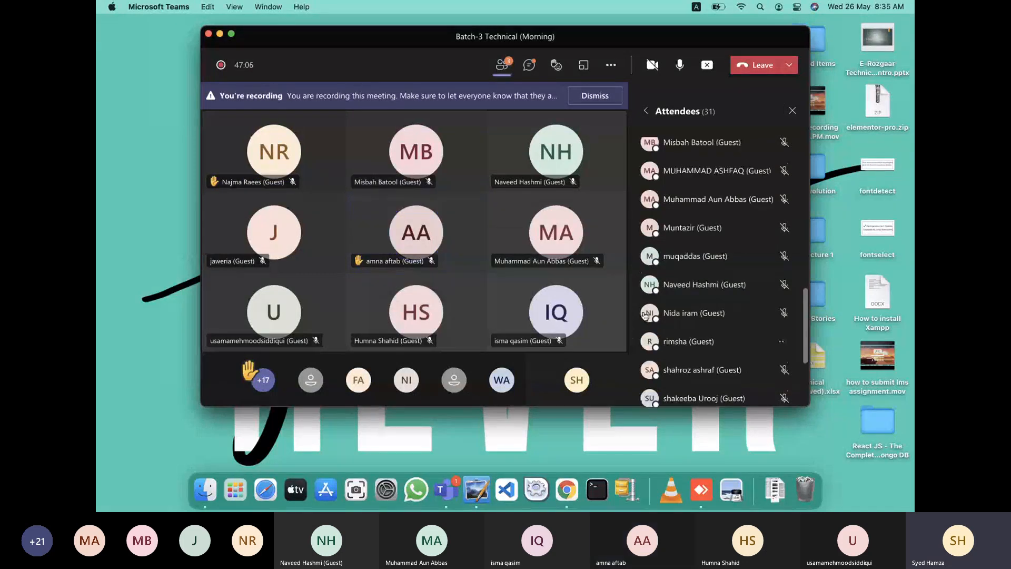
scroll(646, 315, "up", 3)
scroll(644, 316, "up", 5)
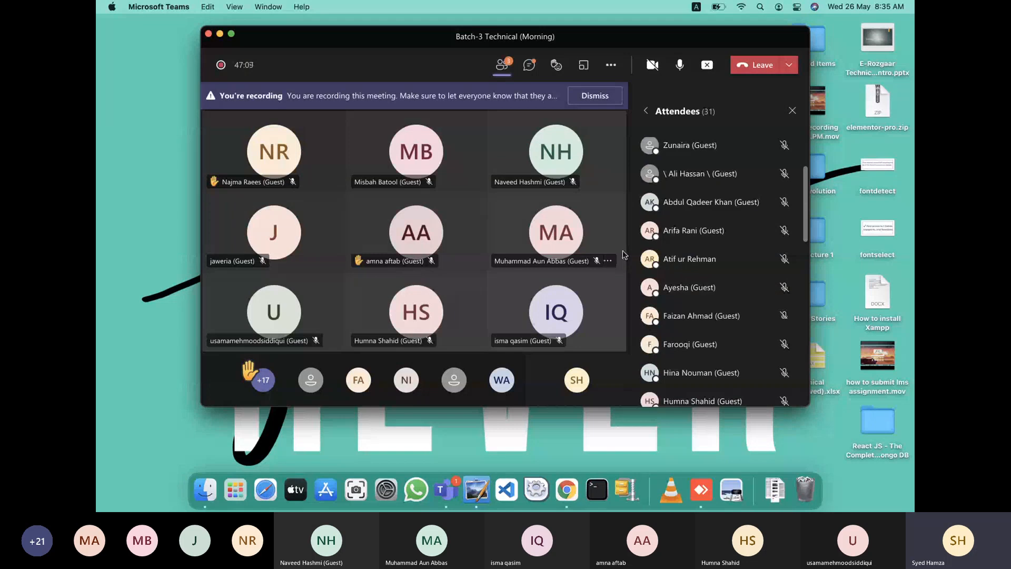
scroll(678, 256, "up", 3)
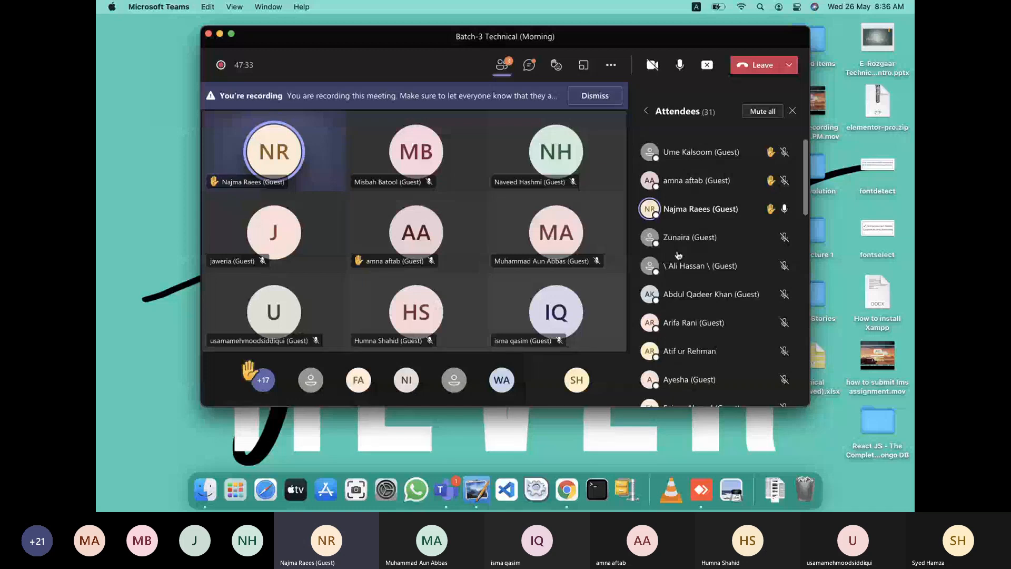
mouse_move(776, 222)
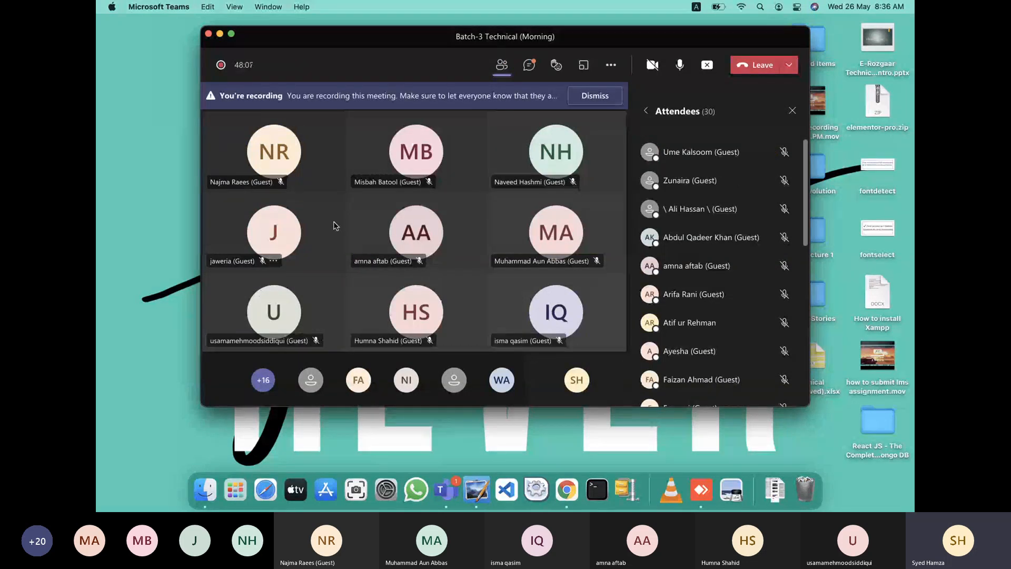
Switch from Teams back to Chrome and open a new blank tab.
left_click(188, 269)
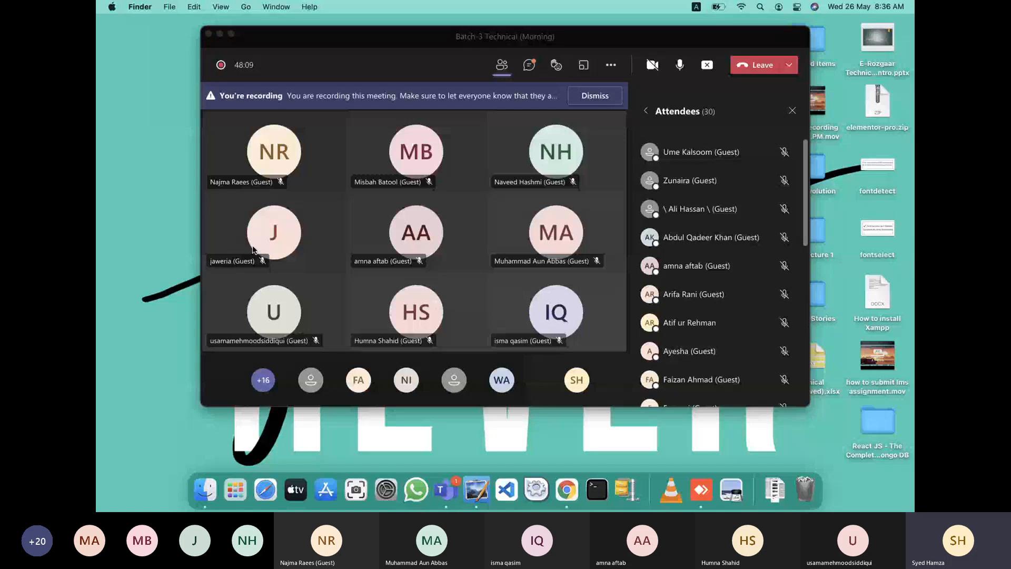
key("ctrl+Right")
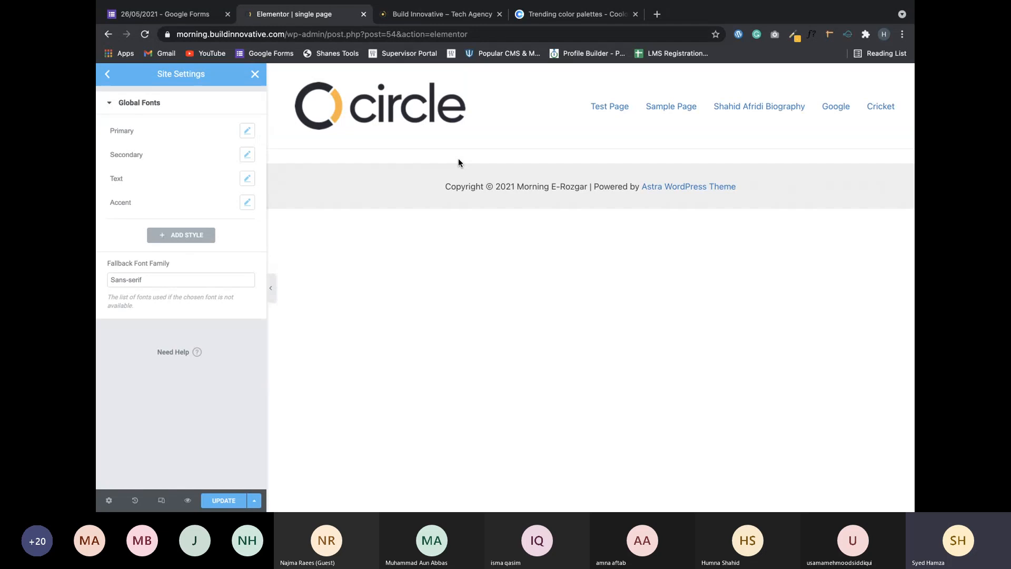
left_click(656, 14)
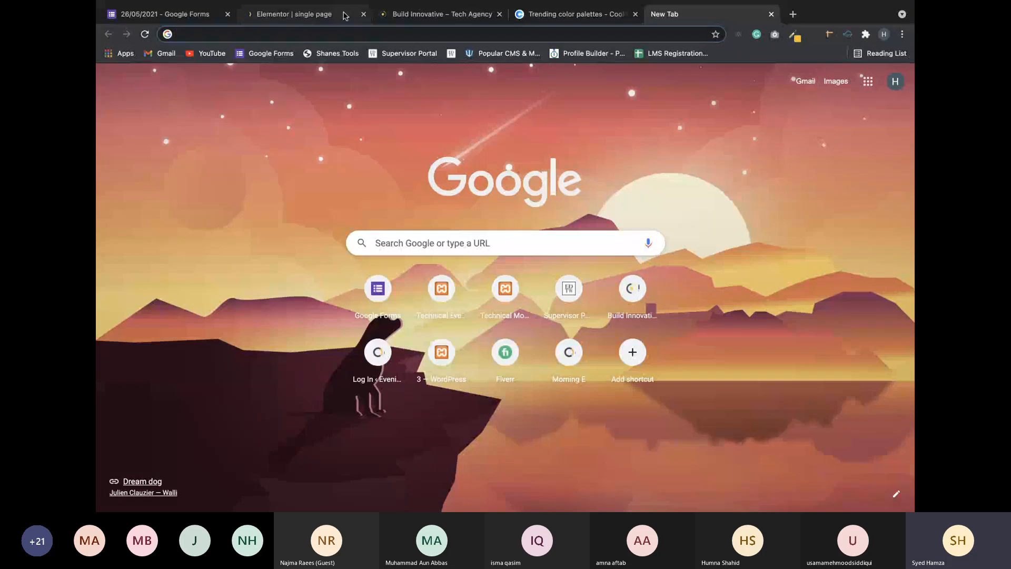
Type and clear 'best goog' in the new tab, then return to Elementor's Global Fonts.
left_click(293, 14)
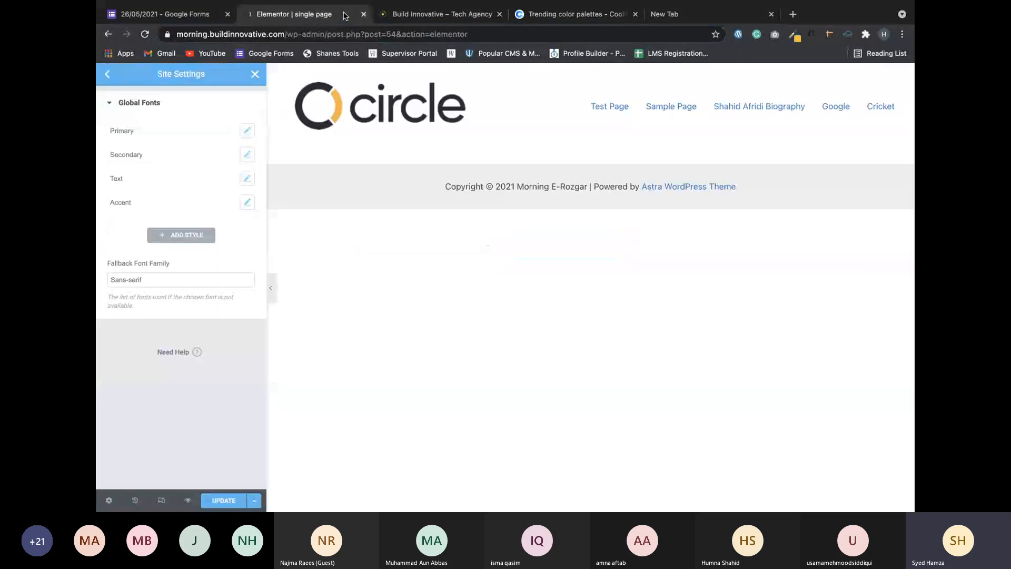
left_click(692, 21)
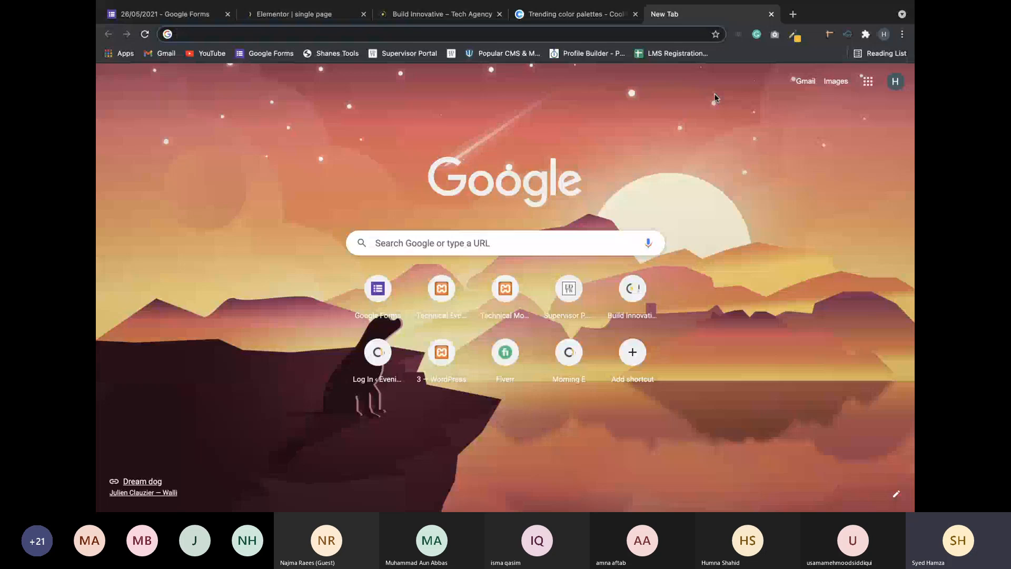
type("best goog")
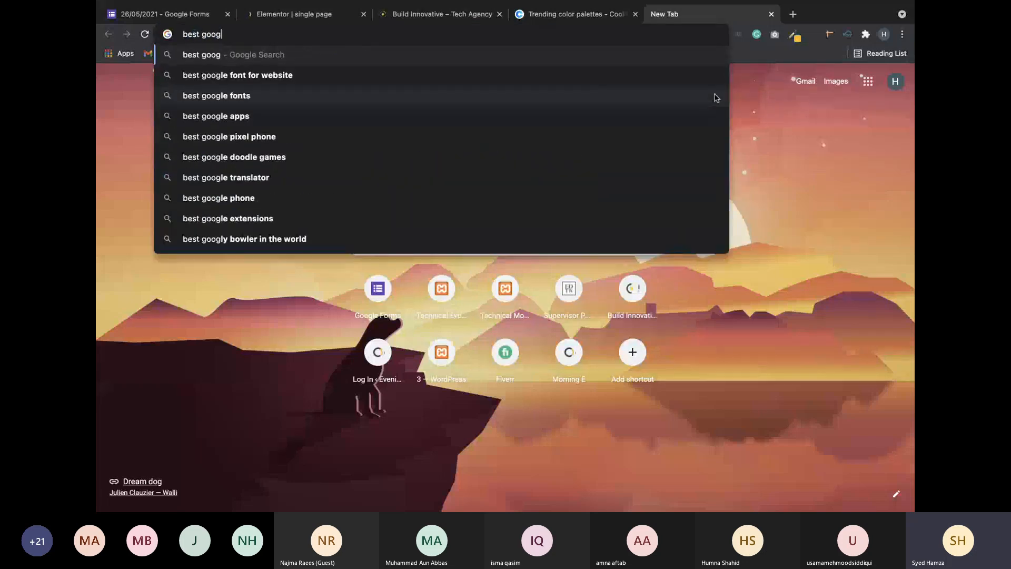
key("BackSpace")
key("BackSpace")
key("BackSpace")
key("BackSpace")
key("BackSpace")
key("BackSpace")
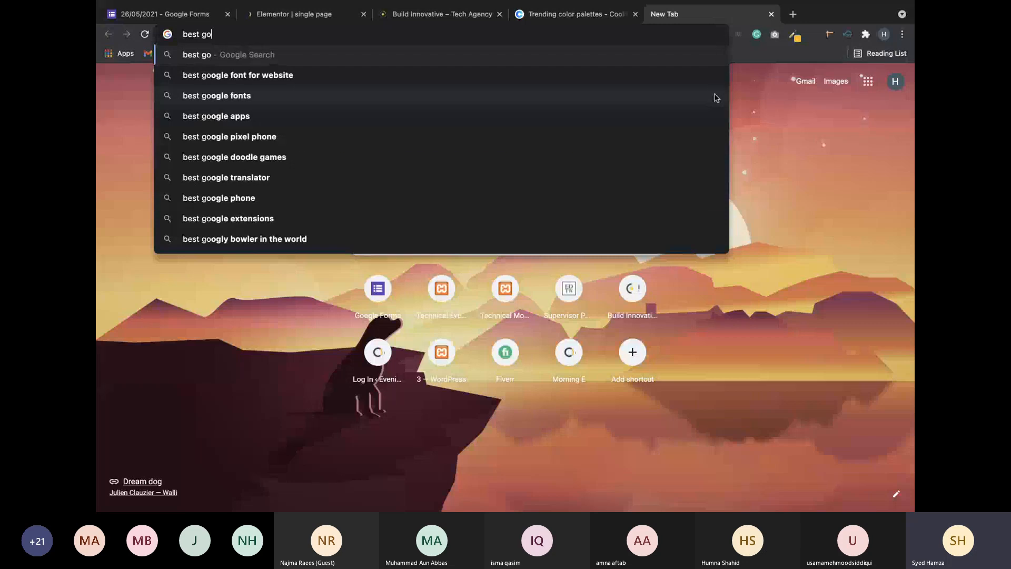
key("BackSpace")
key("BackSpace")
key("BackSpace")
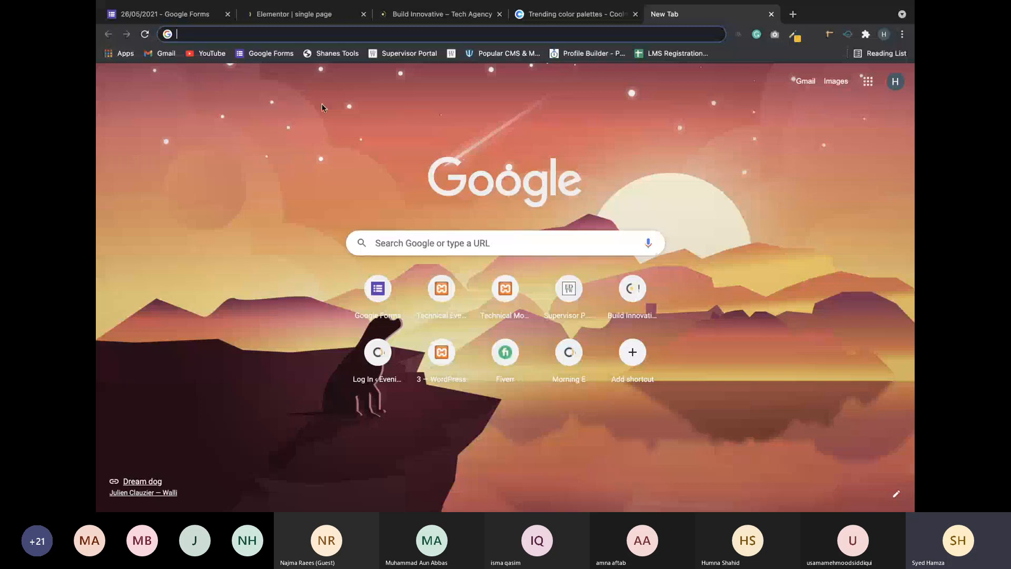
left_click(311, 18)
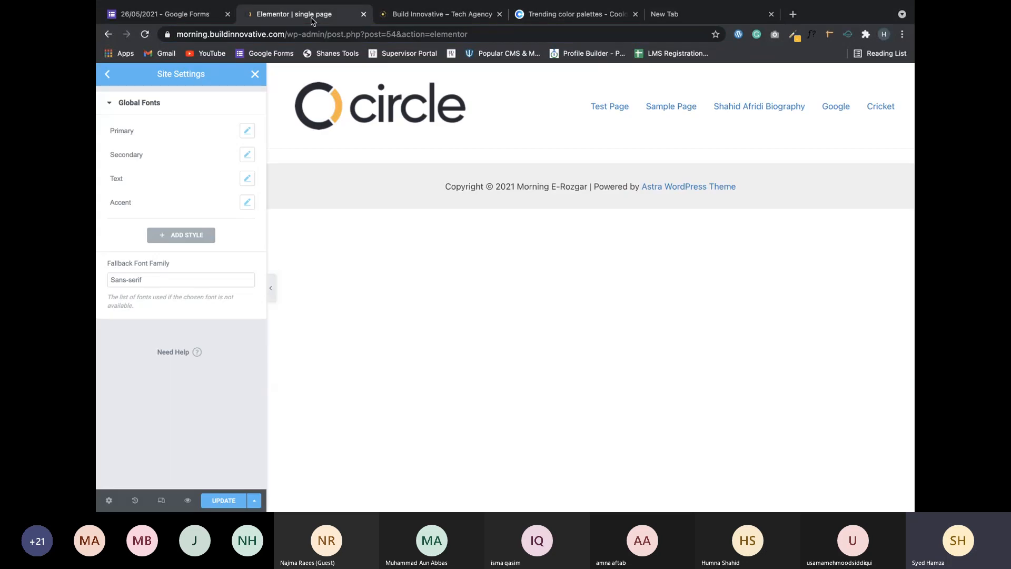
Set the Primary global font family to Montserrat.
left_click(245, 131)
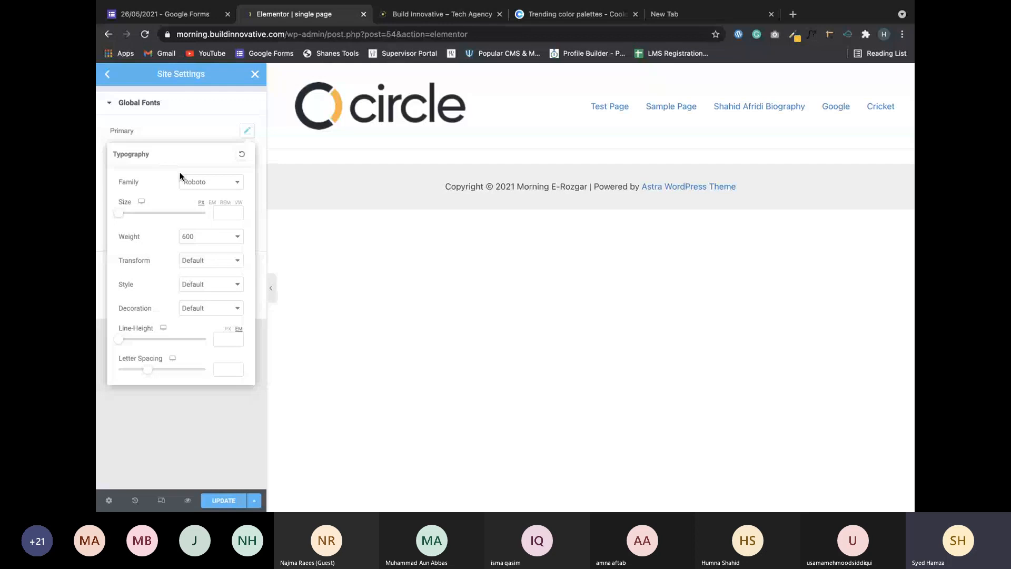
left_click(205, 184)
type("mo")
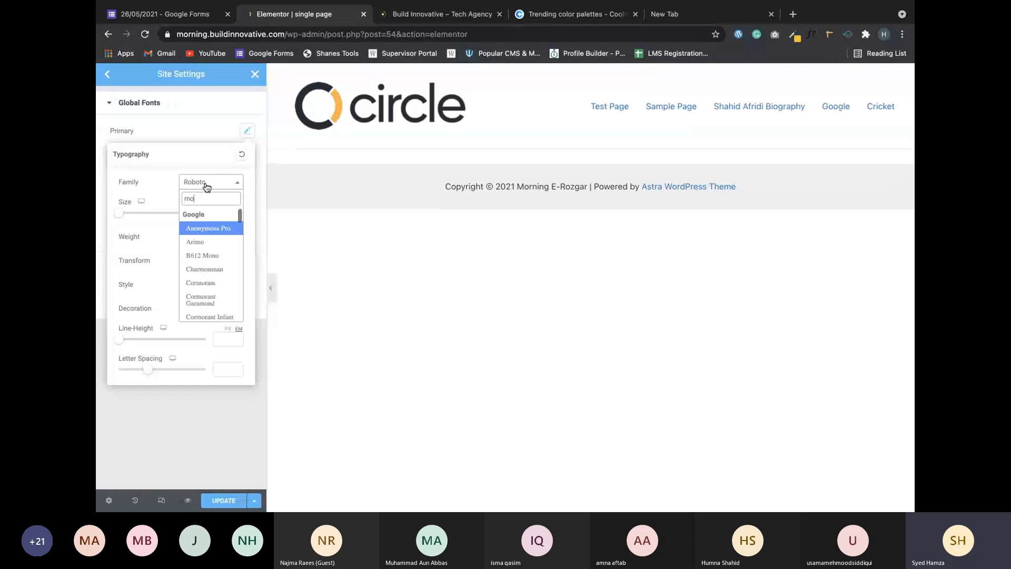
type("n")
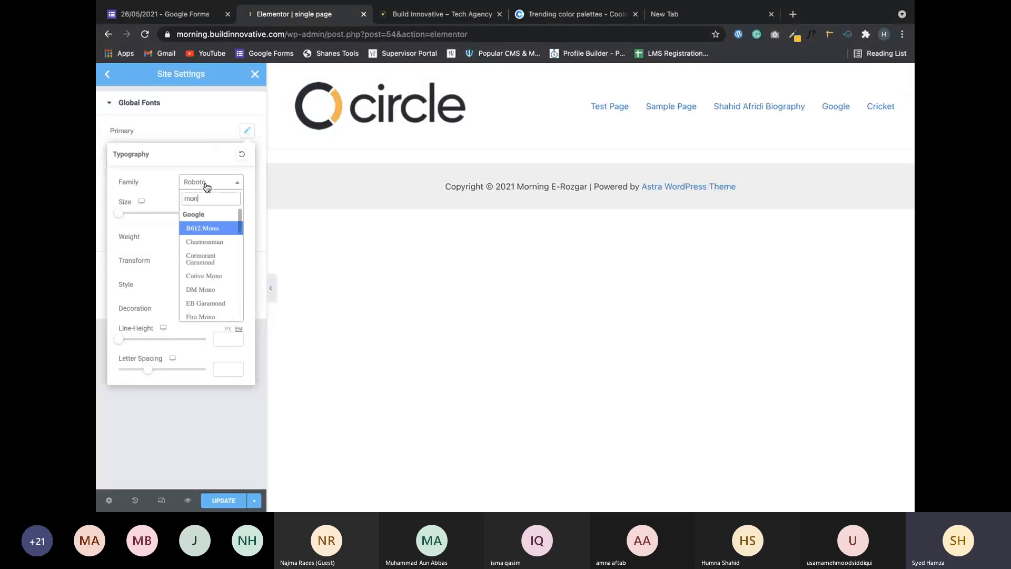
type("t")
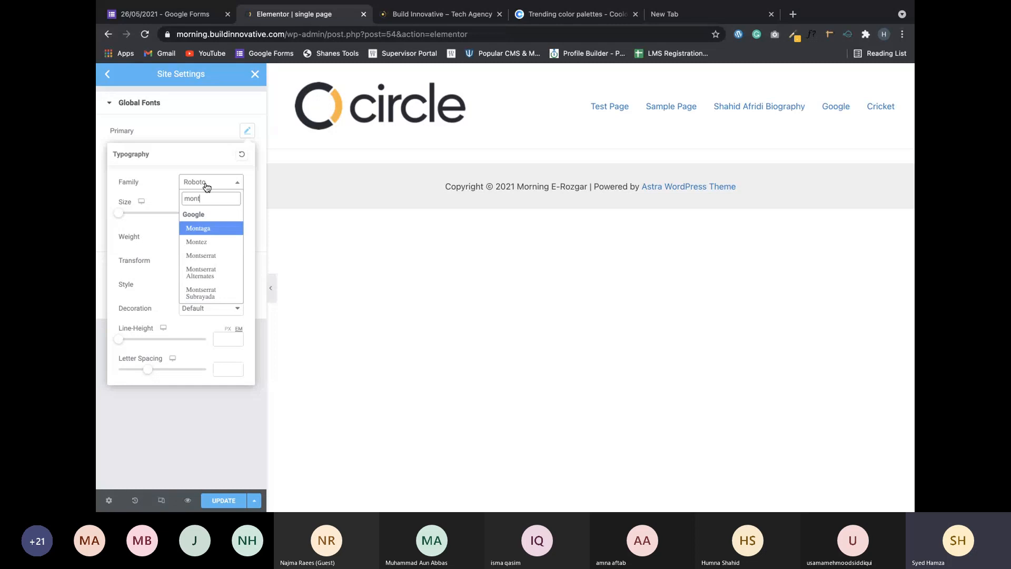
key("Down")
key("Down")
key("Return")
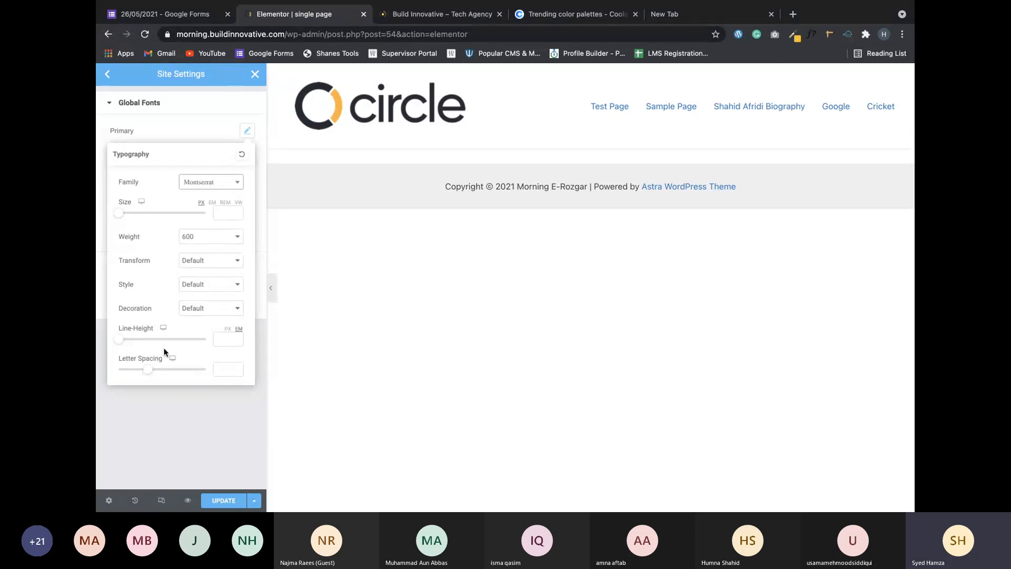
left_click(177, 101)
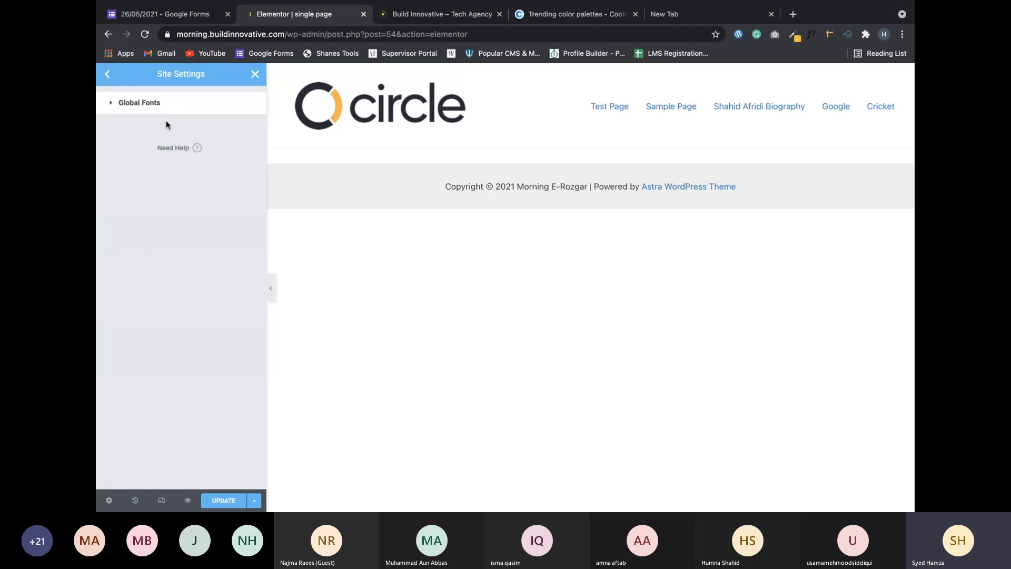
left_click(185, 101)
left_click(247, 130)
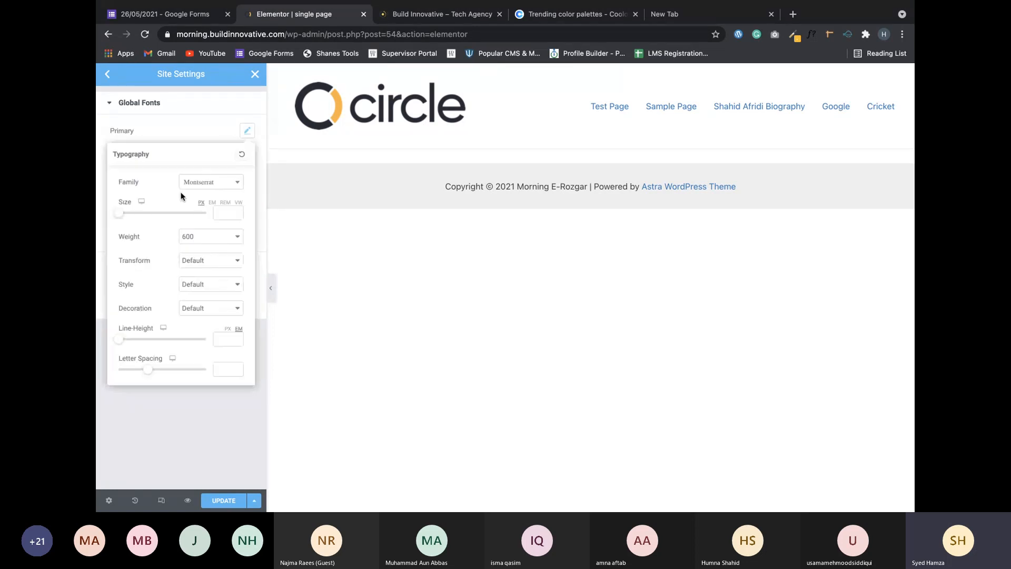
left_click(173, 415)
Change the Text global font family from Roboto to Georgia.
left_click(247, 178)
left_click(211, 231)
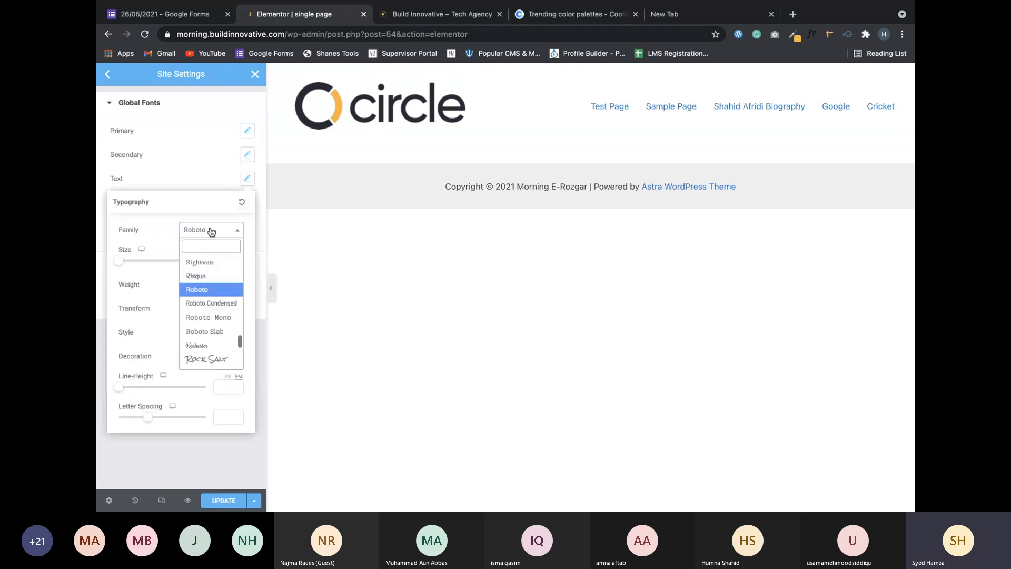
type("geo")
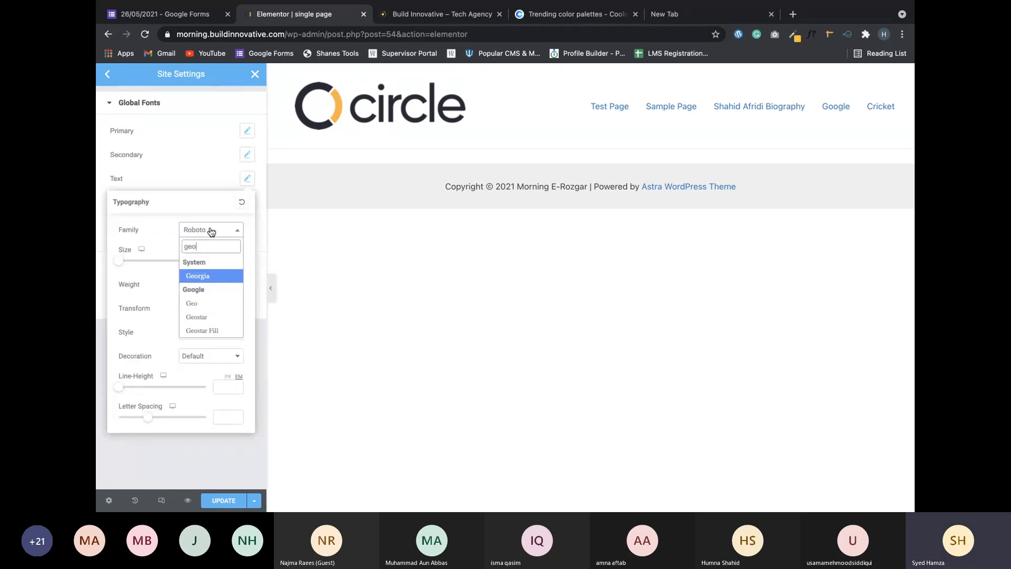
key("Return")
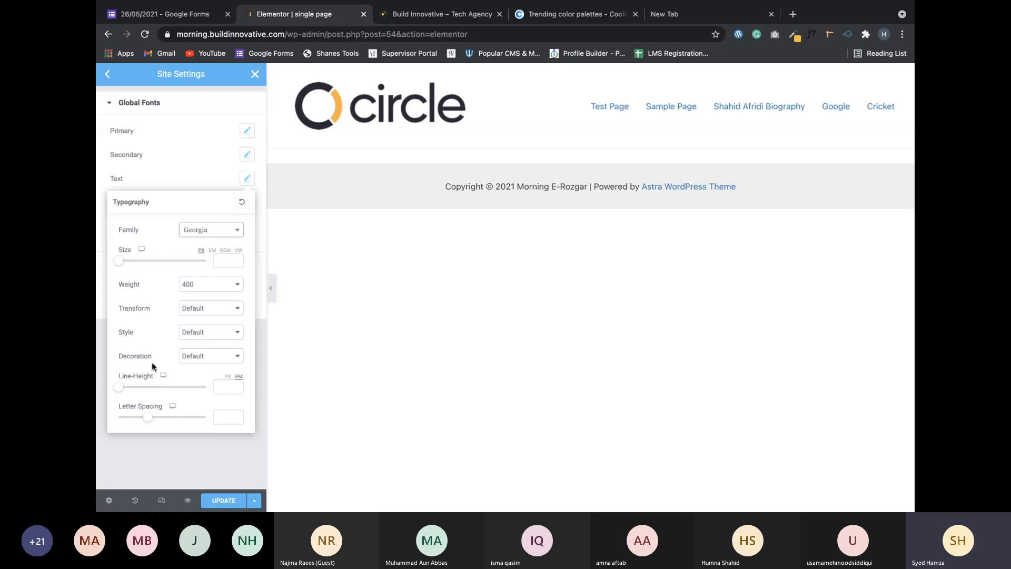
left_click(131, 321)
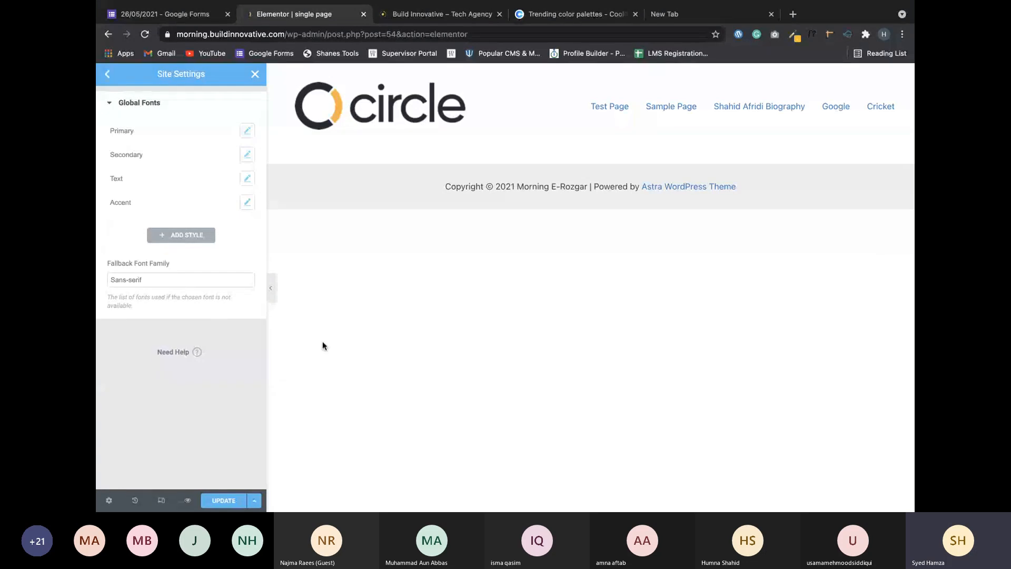
Glance at the website sketch in Paint X, then save the global font changes in Elementor.
key("ctrl+Right")
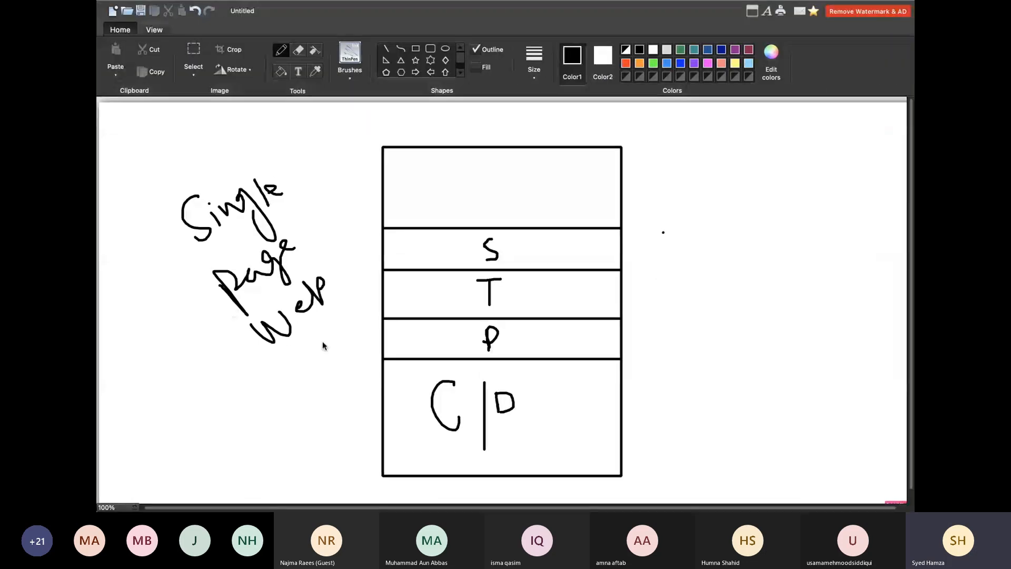
key("ctrl+Left")
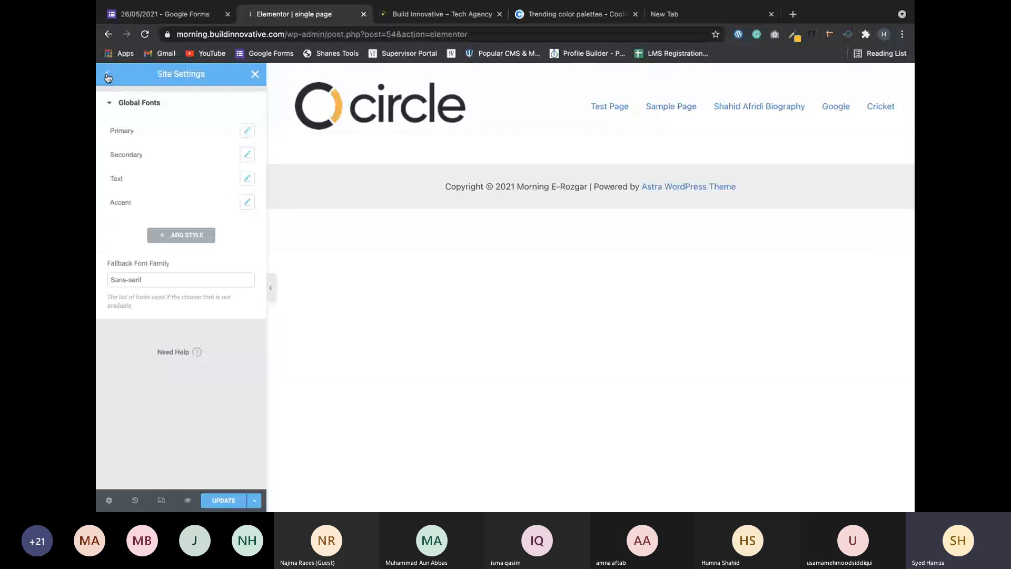
key("super+s")
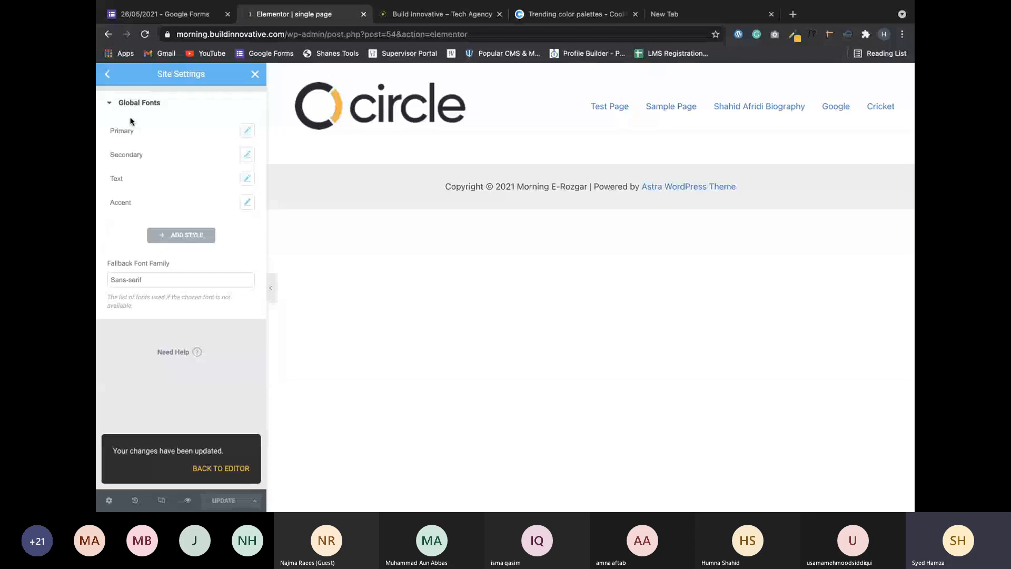
In Site Settings Layout, set Default Page Layout to Elementor Full Width and save with UPDATE.
left_click(109, 75)
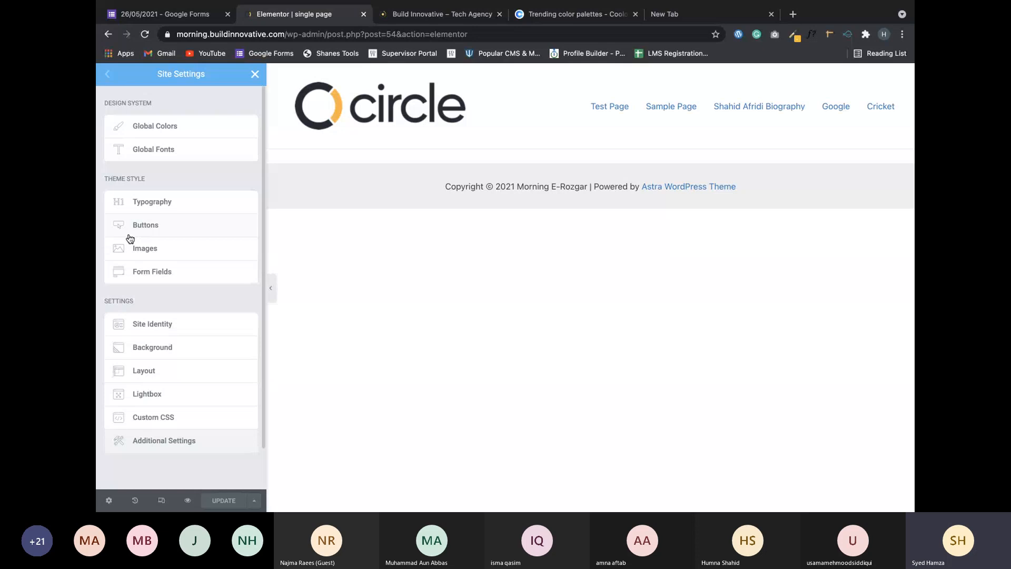
left_click(180, 370)
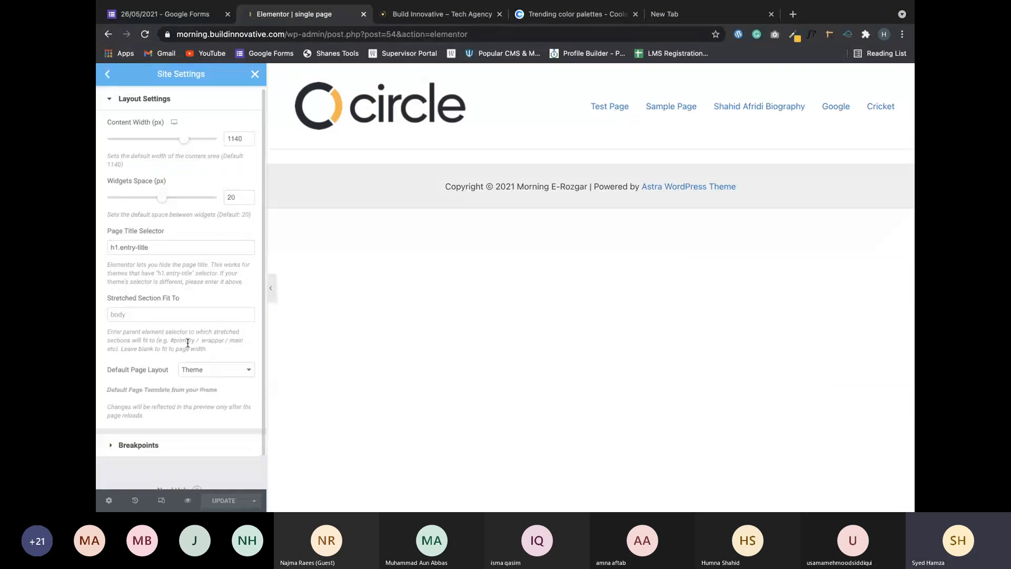
scroll(187, 343, "down", 1)
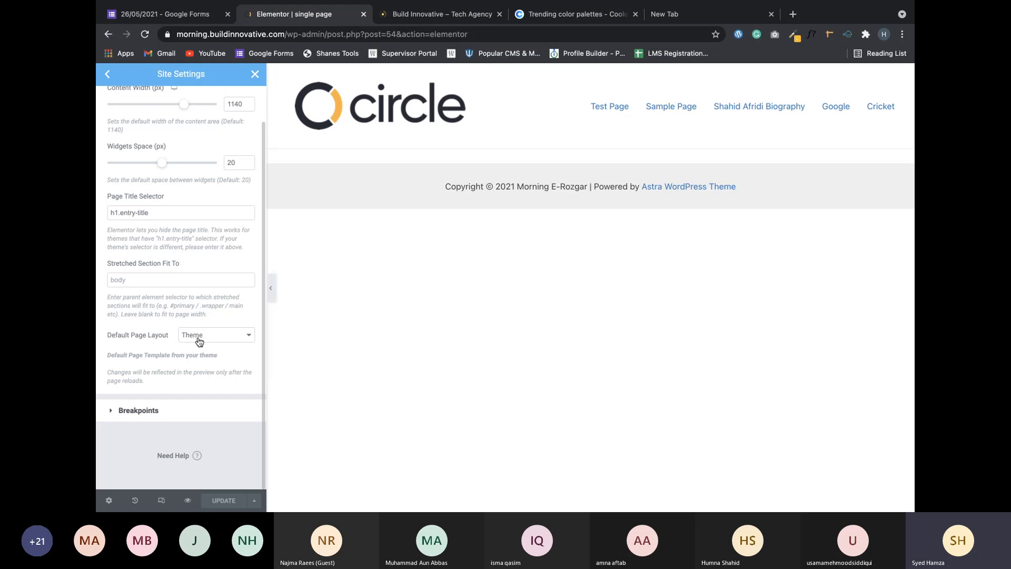
left_click(199, 342)
left_click(220, 359)
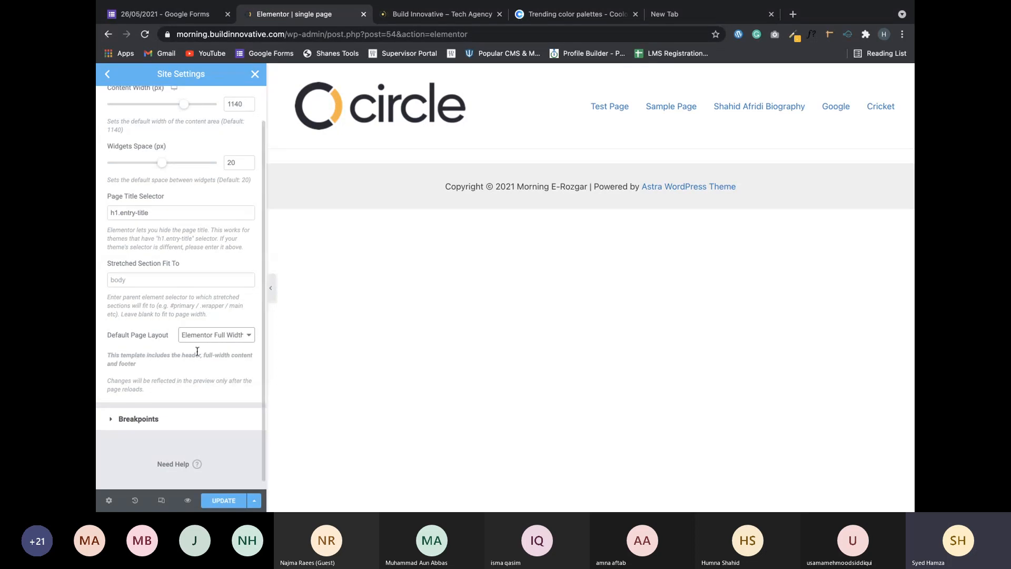
left_click(222, 340)
left_click(222, 340)
left_click(222, 499)
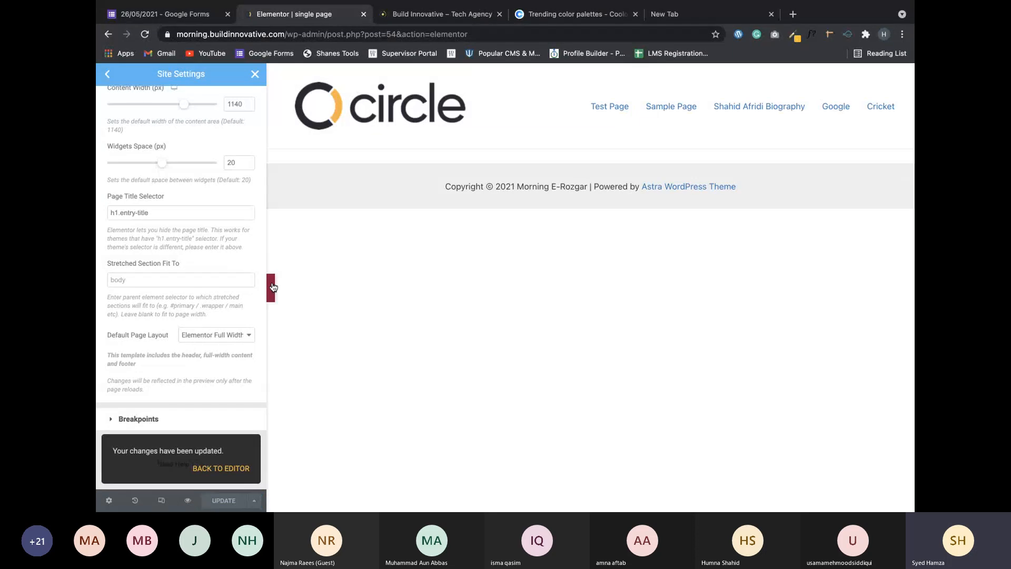
scroll(189, 193, "up", 2)
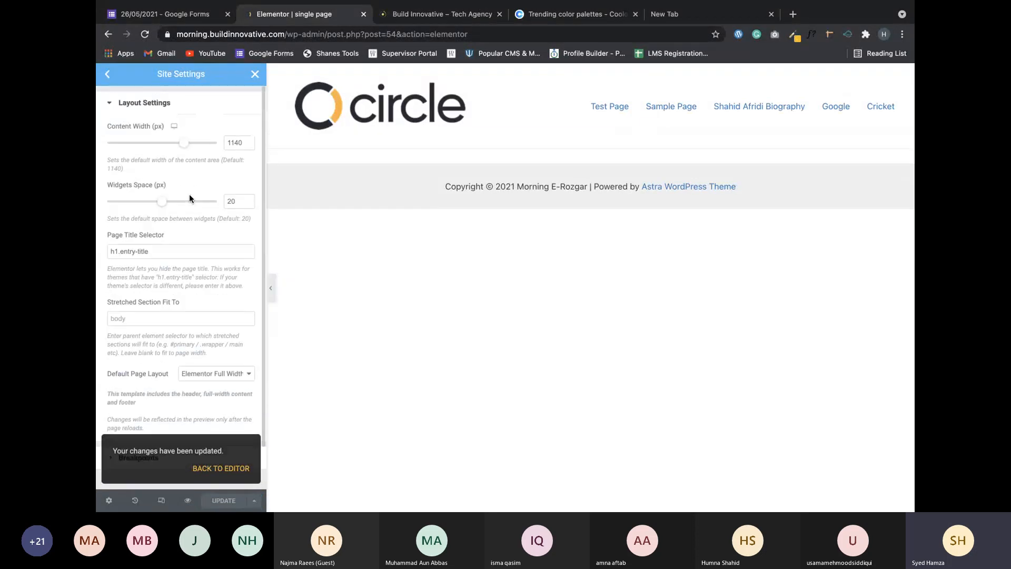
left_click(108, 75)
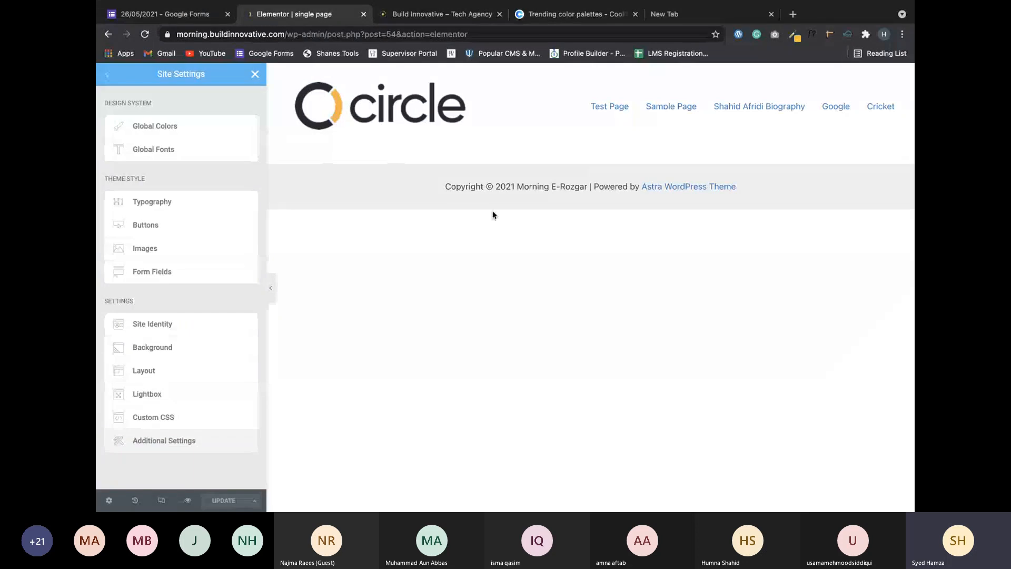
Close Site Settings, check the Paint X sketch, and return to the Elementor editor.
left_click(253, 77)
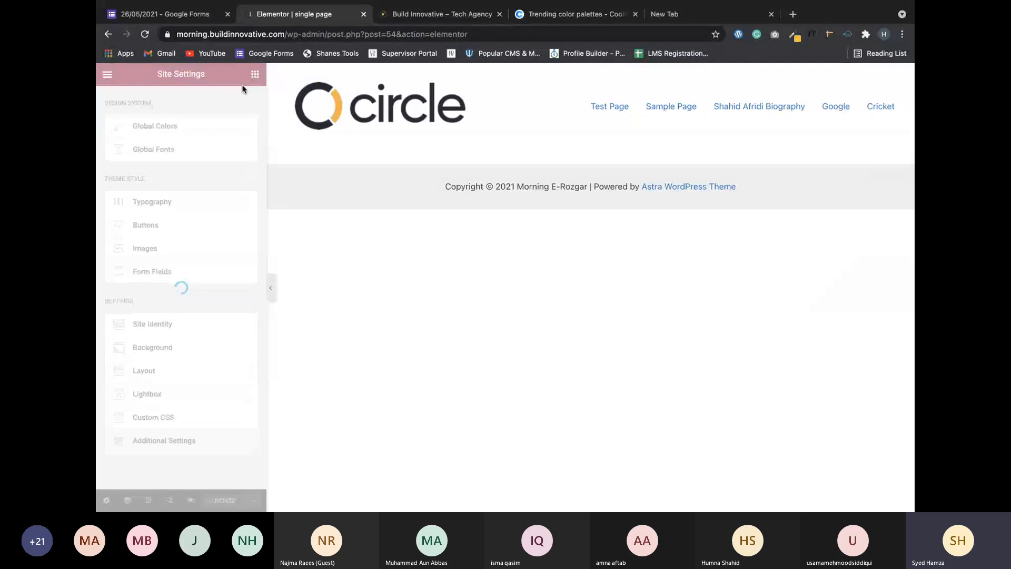
key("ctrl+Left")
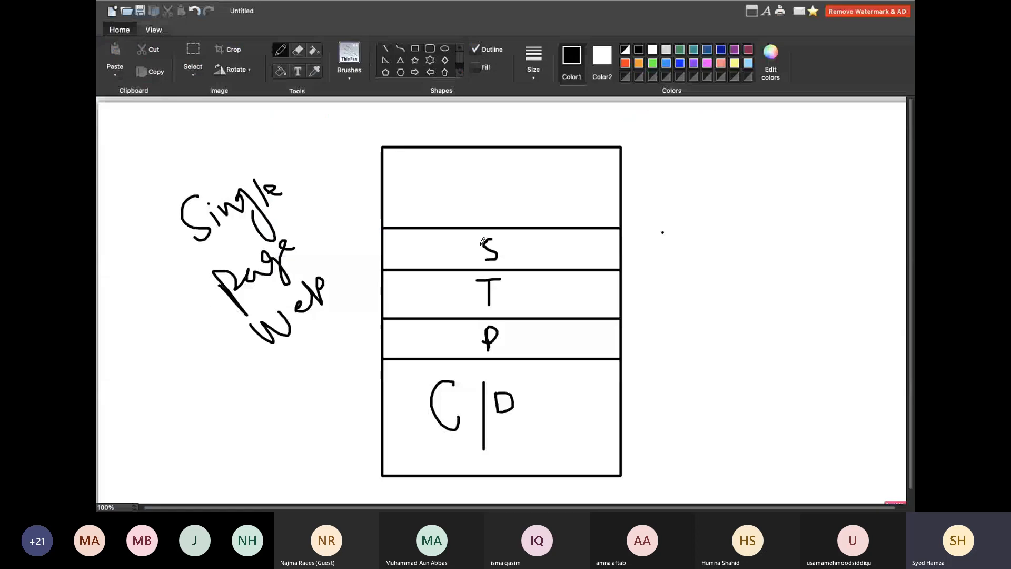
key("ctrl+Left")
key("ctrl+Right")
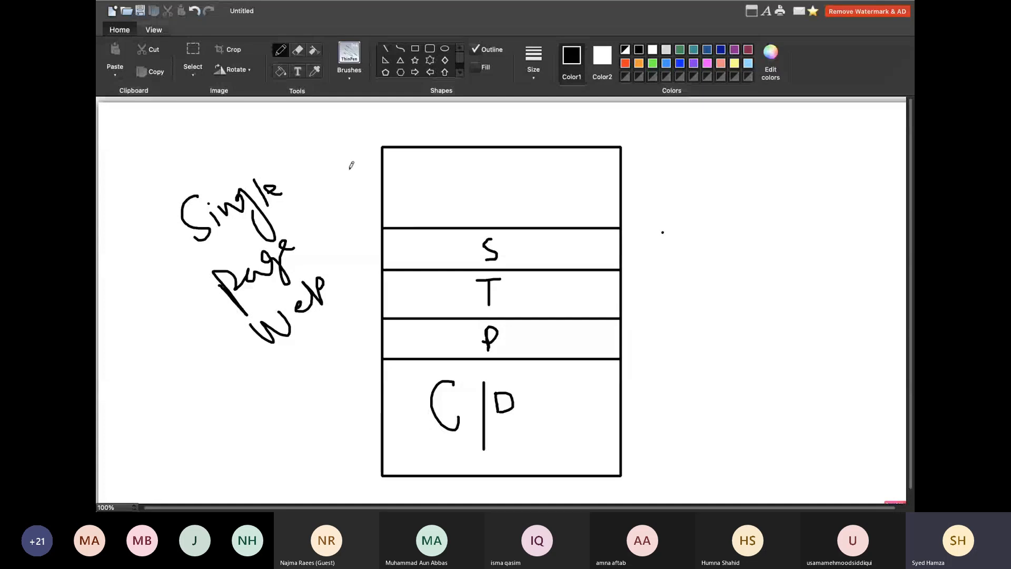
key("ctrl+Left")
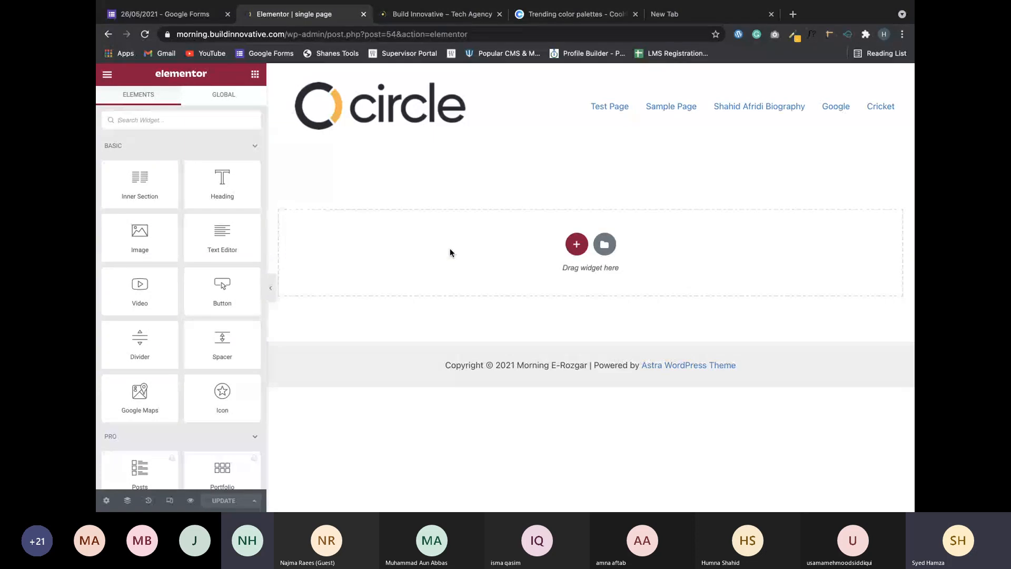
Open the column-structure chooser with the red + Add New Section button.
left_click(576, 244)
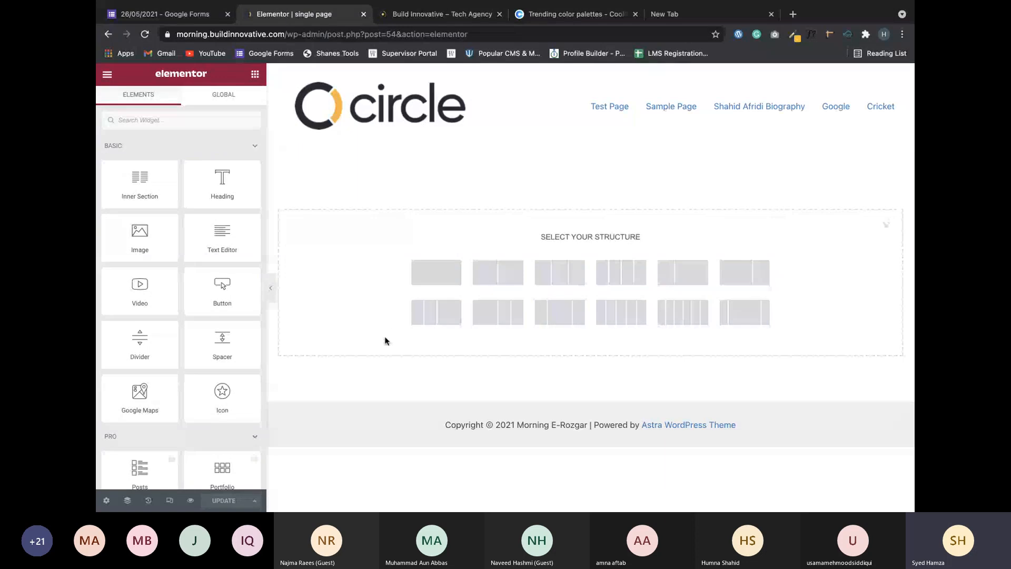
key("ctrl+Up")
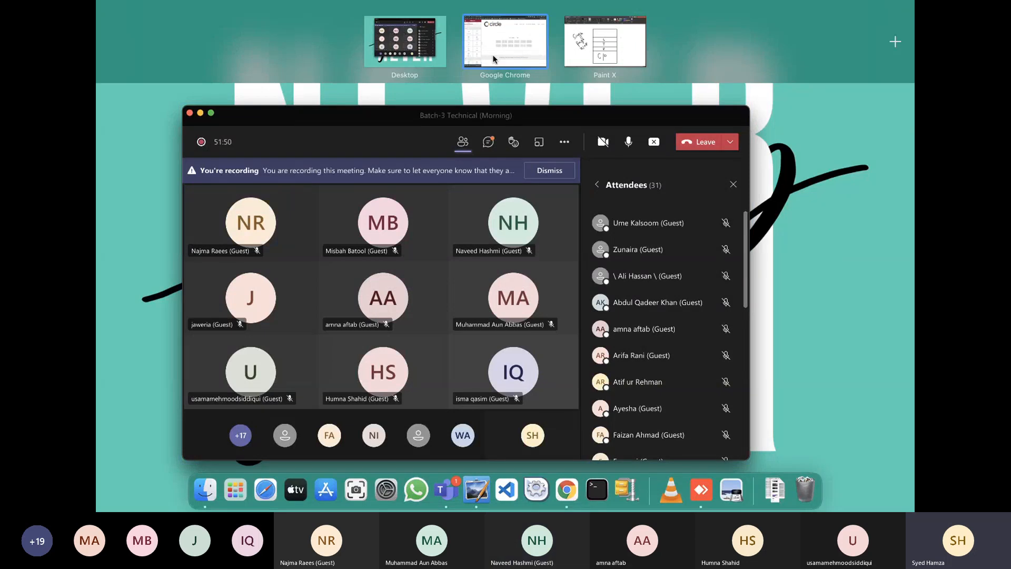
left_click(494, 59)
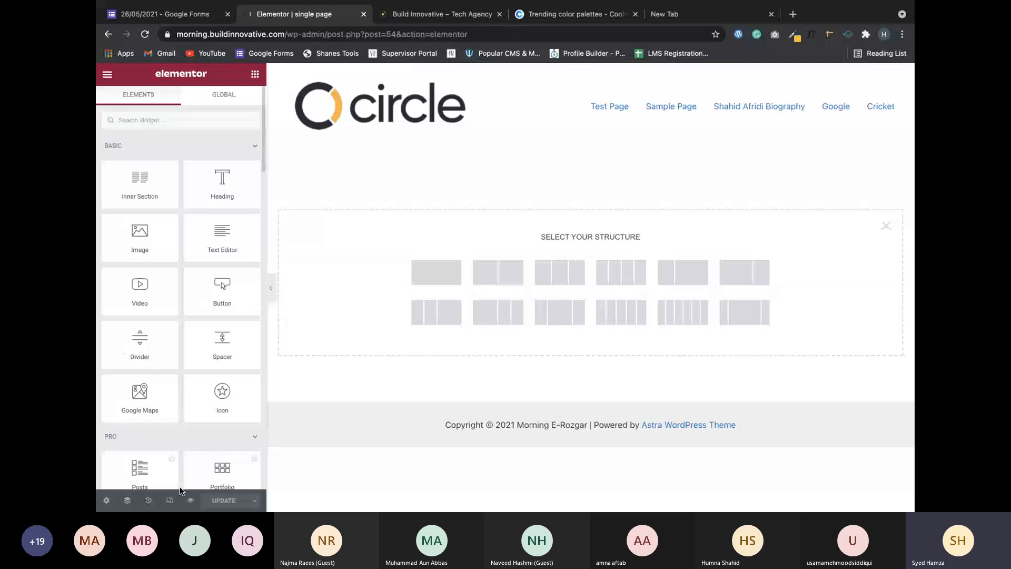
Preview the page in a new tab and inspect its single-page web address.
left_click(190, 500)
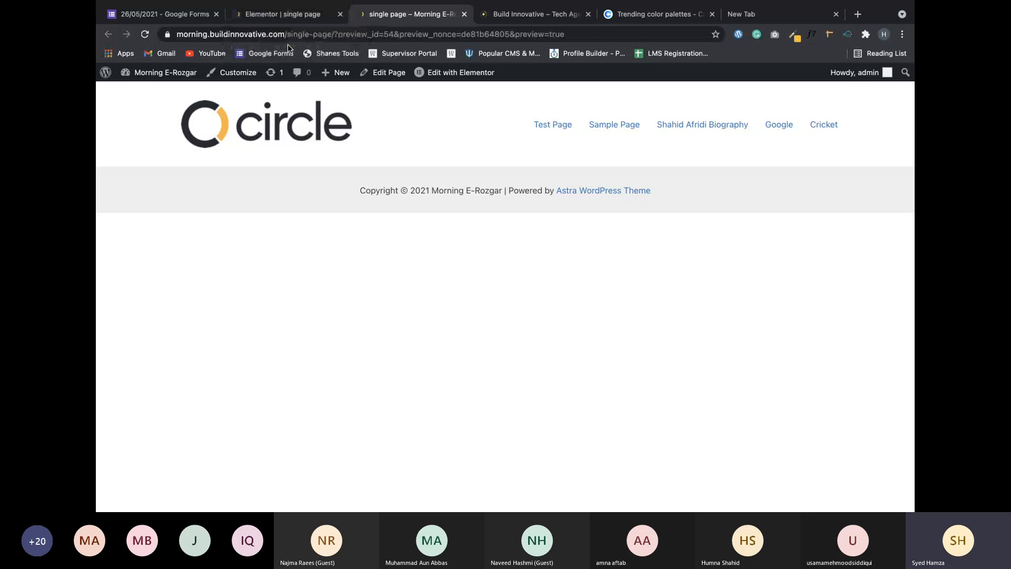
left_click_drag(288, 34, 330, 33)
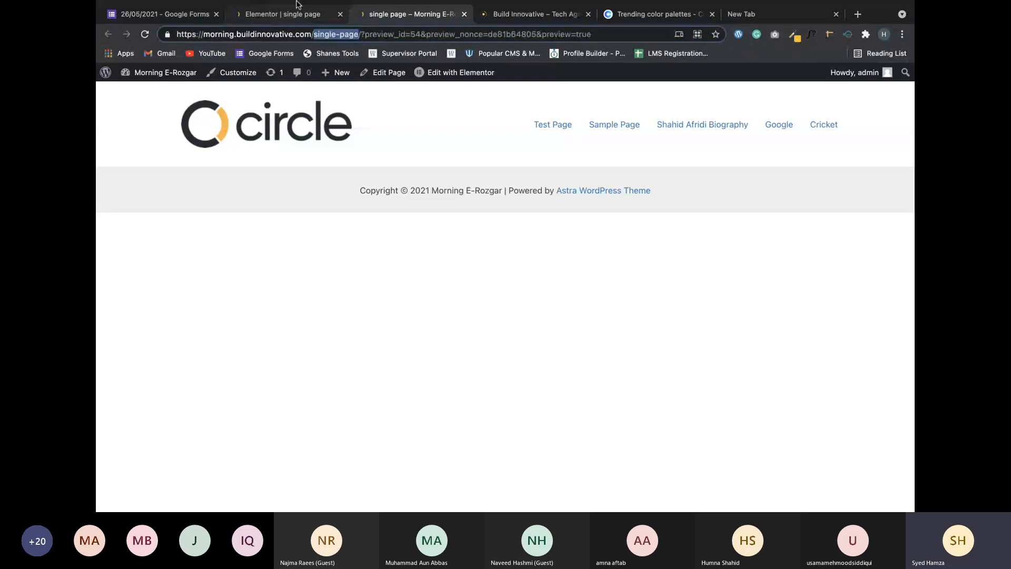
left_click(284, 14)
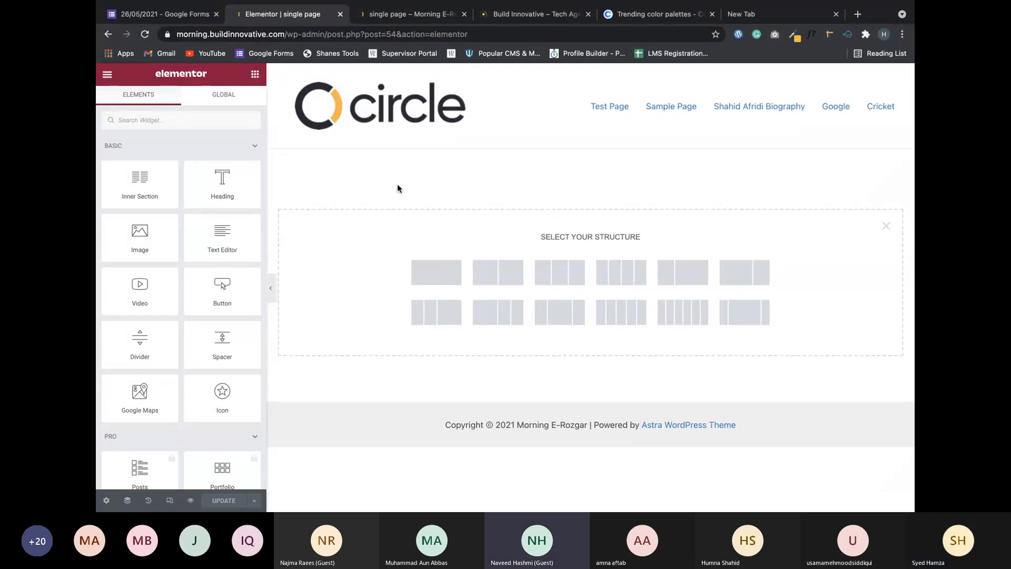
left_click(429, 22)
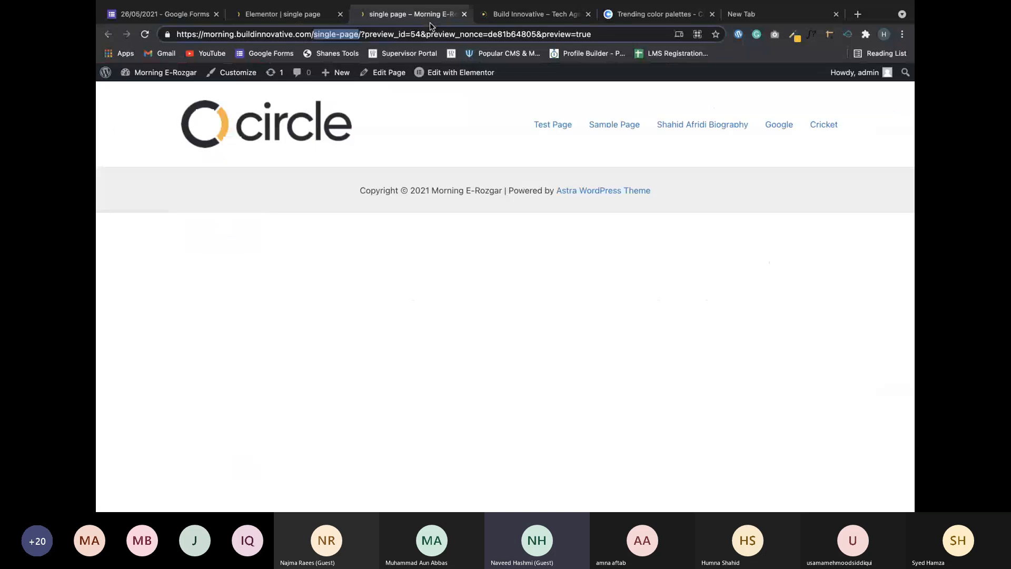
left_click_drag(358, 34, 314, 33)
left_click(303, 19)
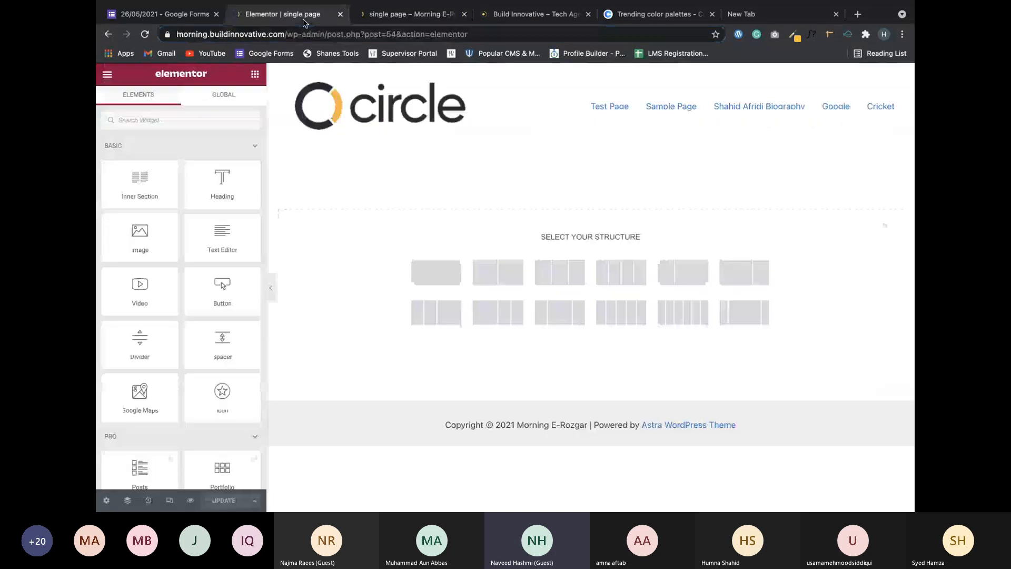
Back in the editor, add a single-column section, then switch to the Teams meeting.
left_click(411, 16)
left_click(287, 19)
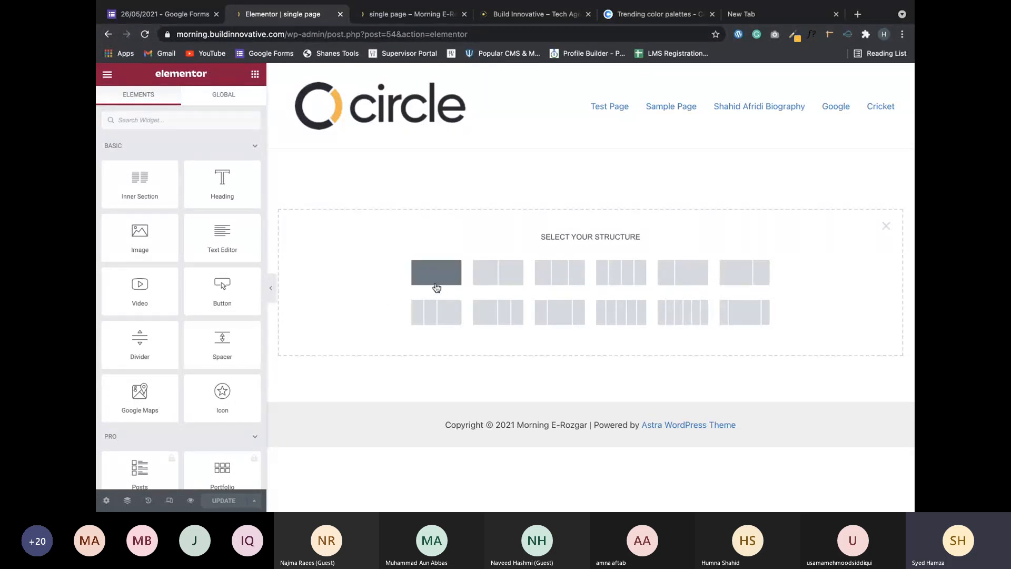
left_click(437, 287)
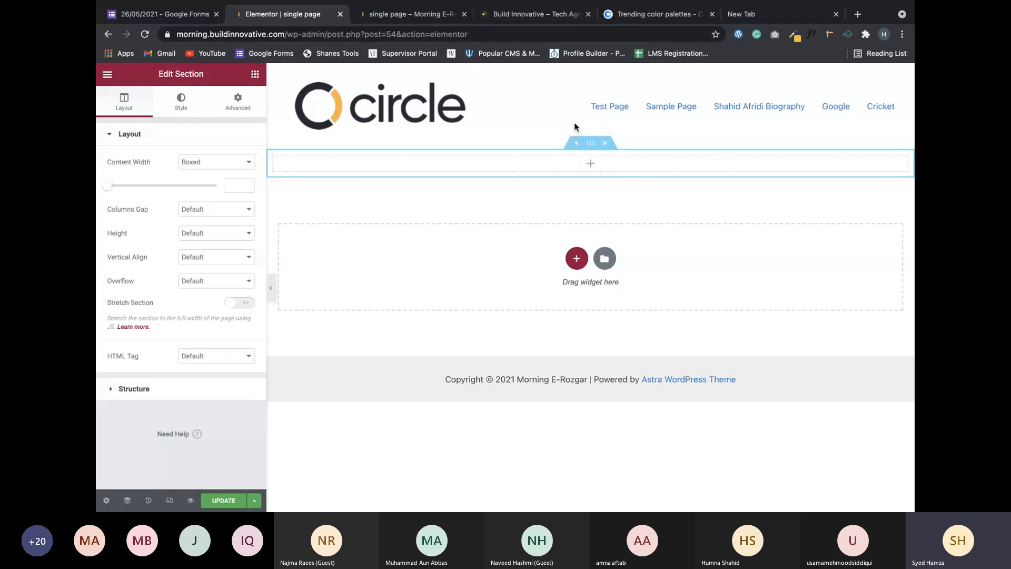
key("super+Tab")
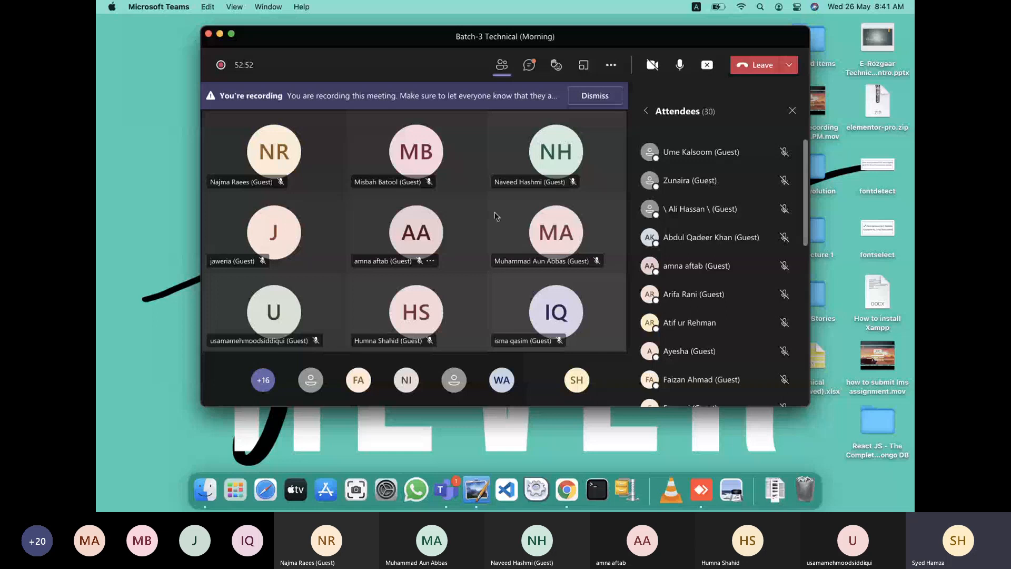
Switch from the Teams meeting to the Paint website sketch, then back to Elementor.
key("super+Tab")
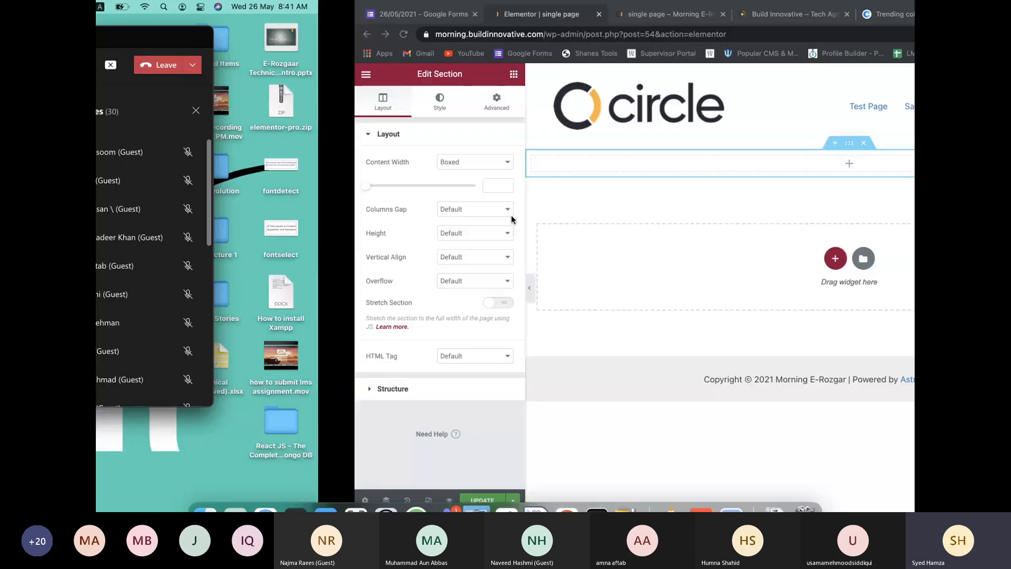
key("super+Tab")
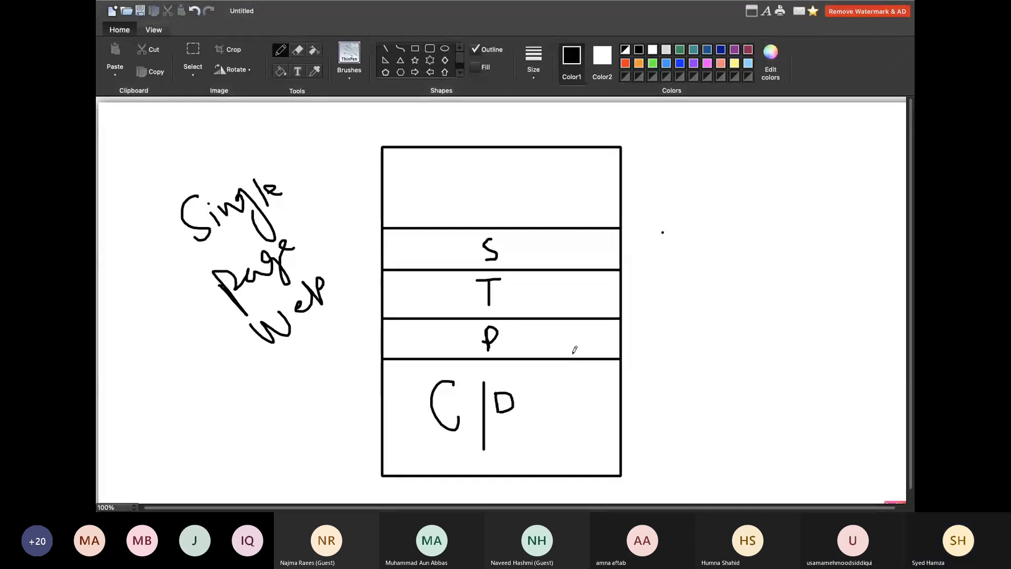
key("super+Tab")
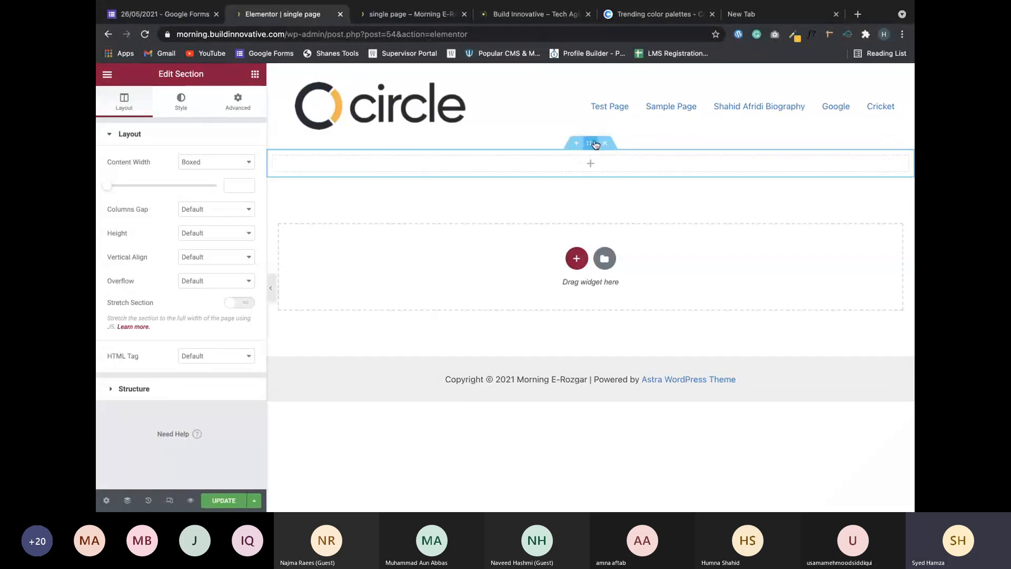
left_click_drag(163, 74, 210, 75)
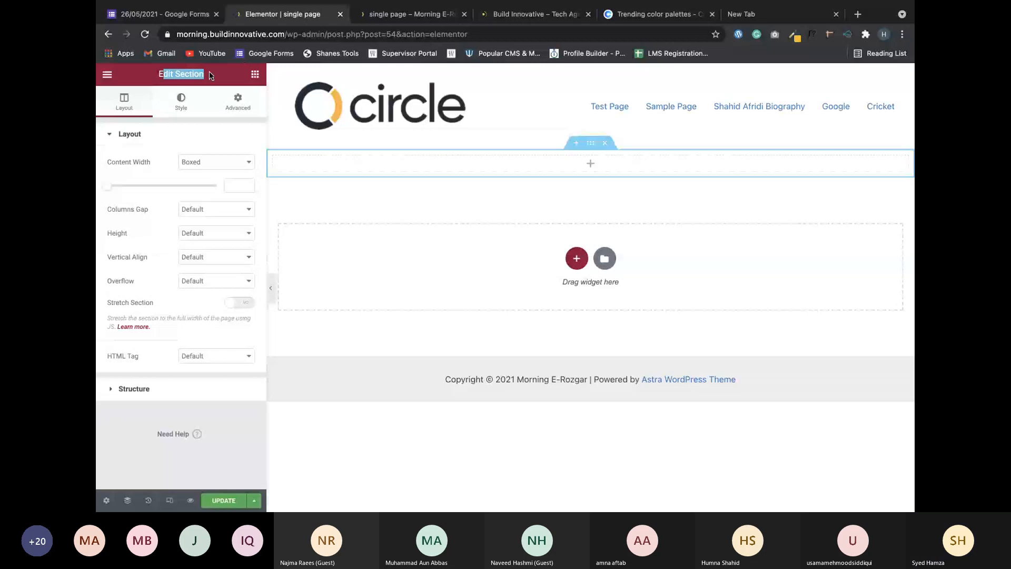
left_click(215, 76)
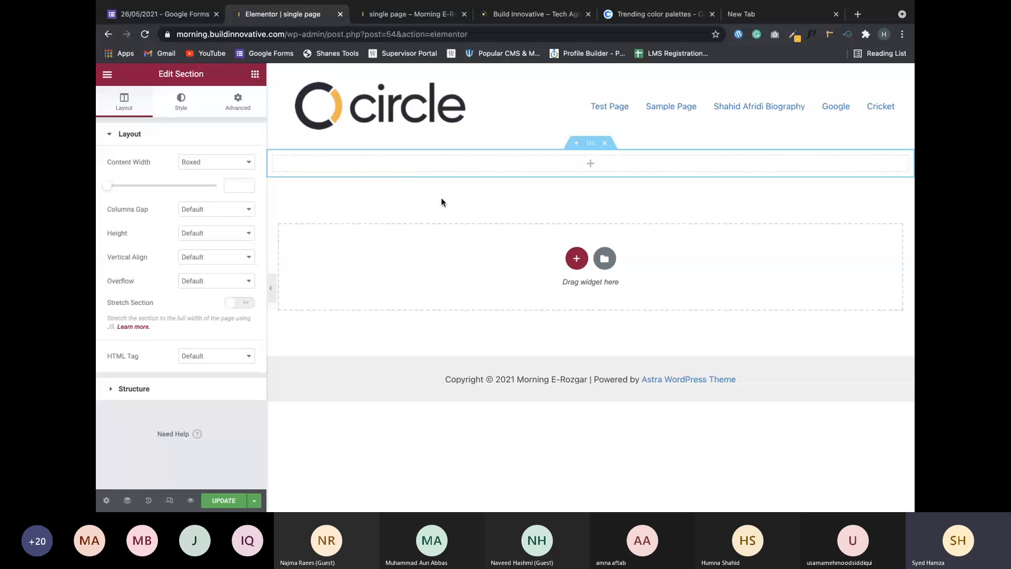
left_click(480, 16)
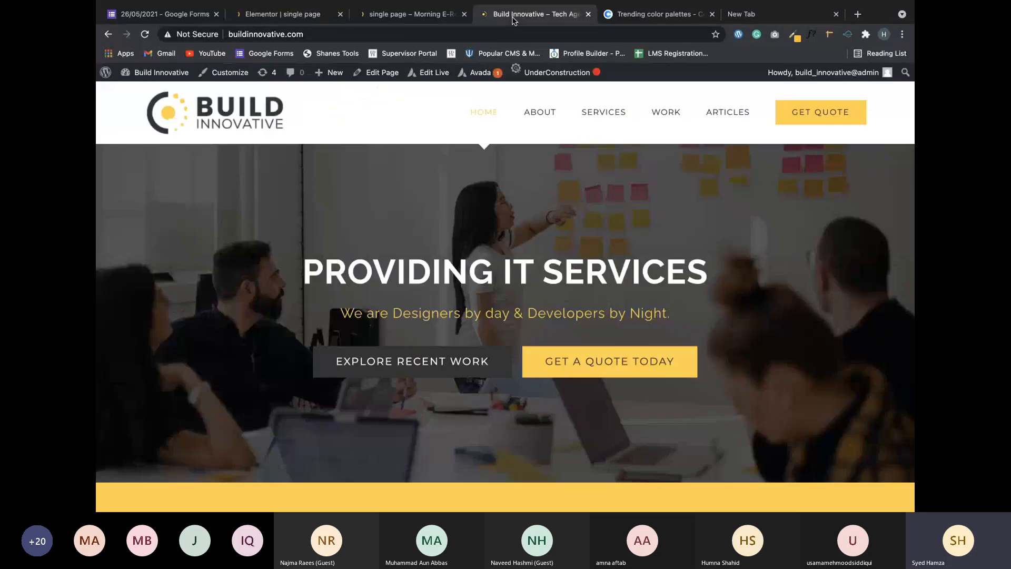
scroll(434, 202, "down", 2)
scroll(434, 202, "down", 3)
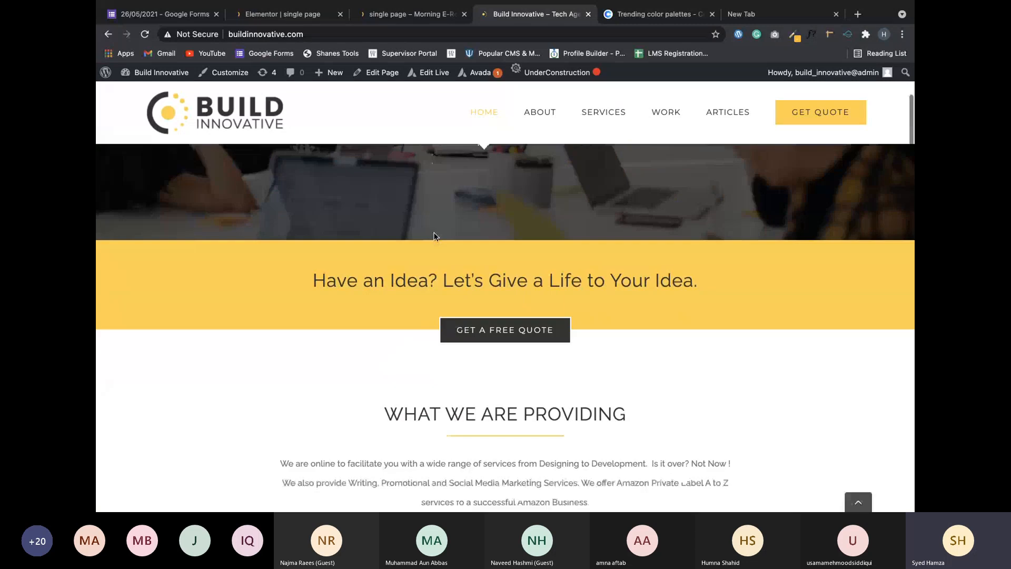
scroll(435, 232, "up", 4)
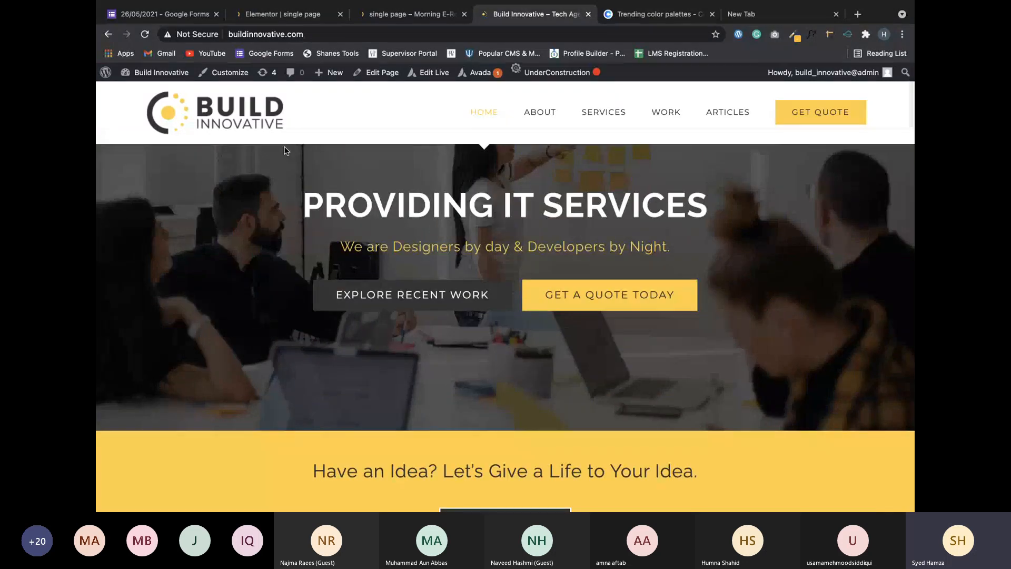
scroll(284, 151, "up", 3)
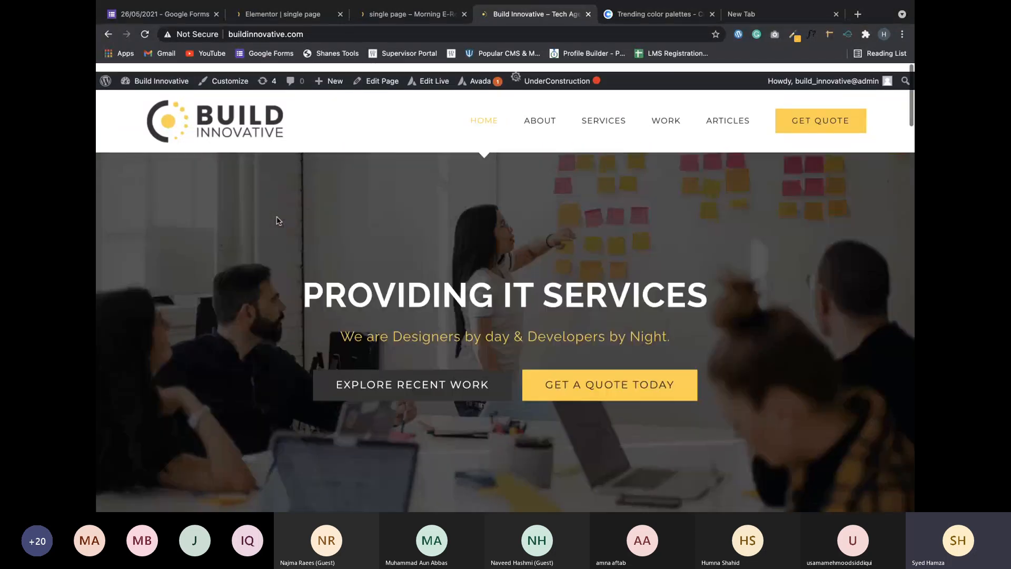
scroll(210, 248, "down", 2)
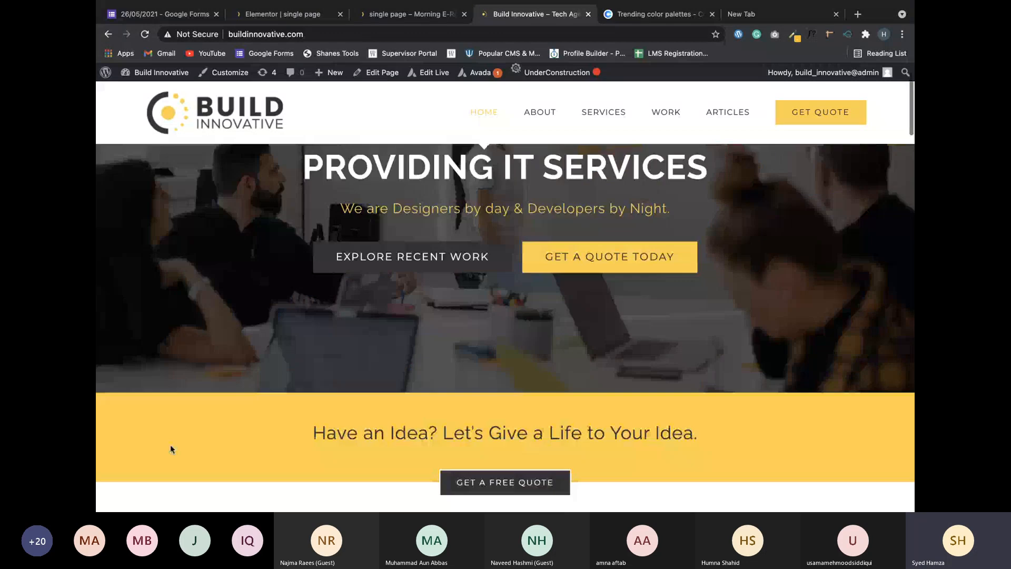
left_click(268, 14)
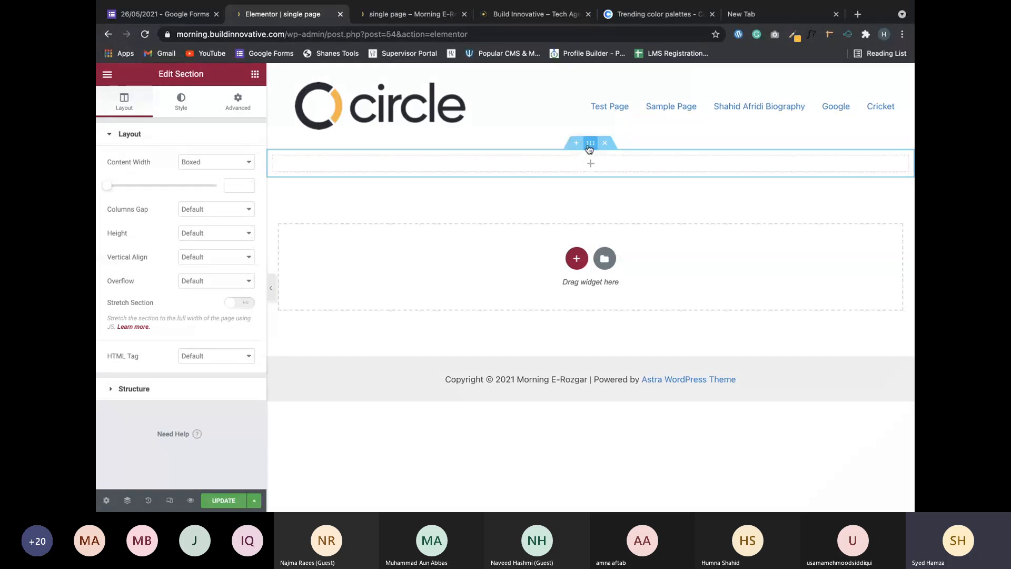
Try the Fit To Screen height option for the section.
left_click(205, 233)
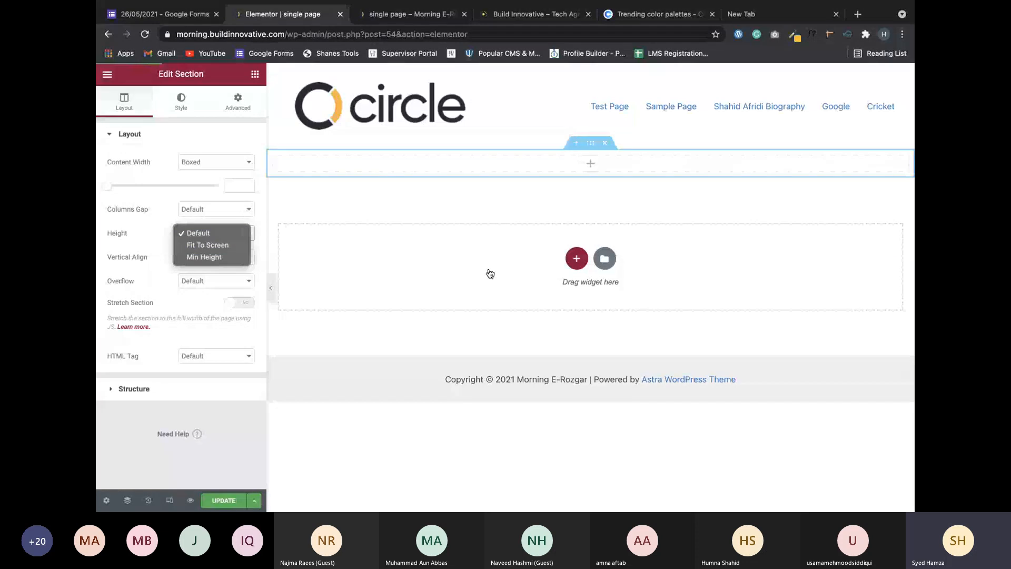
left_click(354, 214)
left_click(213, 233)
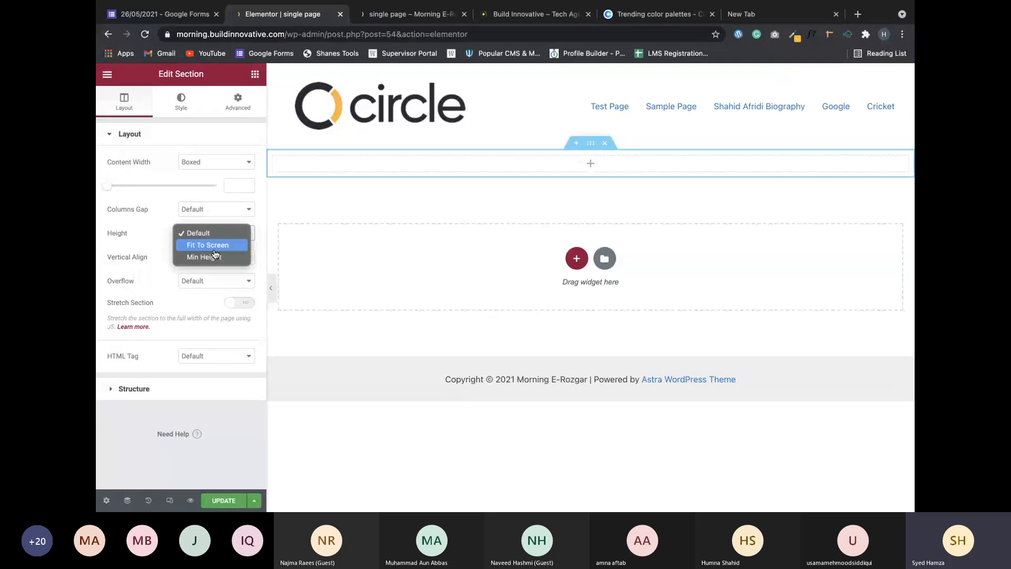
left_click(216, 244)
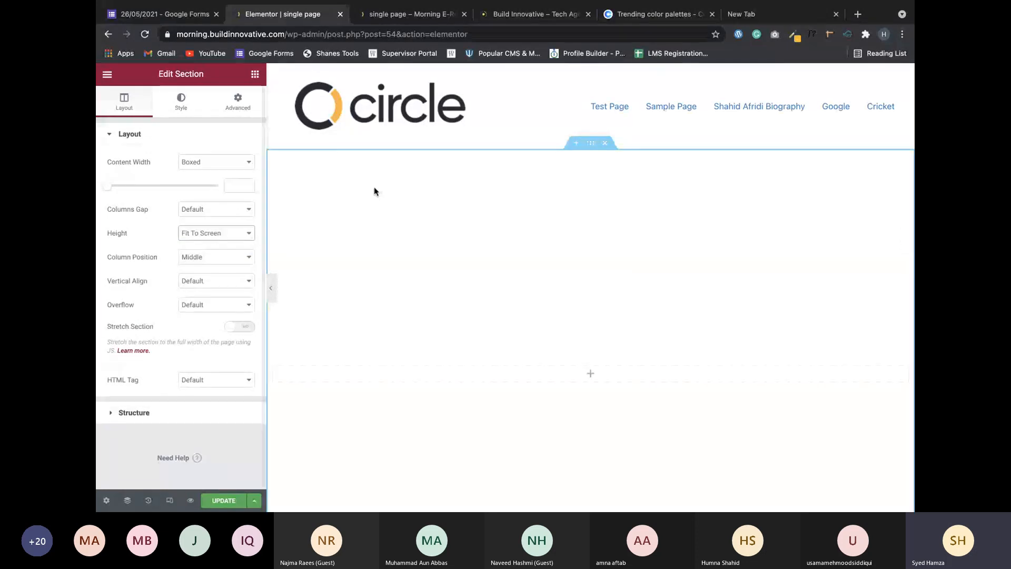
scroll(374, 191, "down", 4)
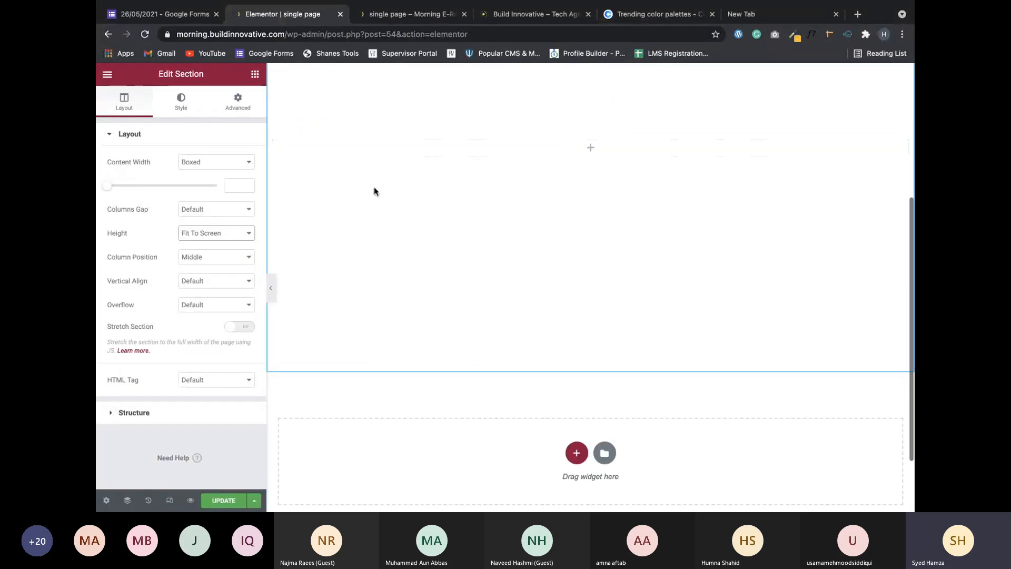
scroll(374, 191, "up", 4)
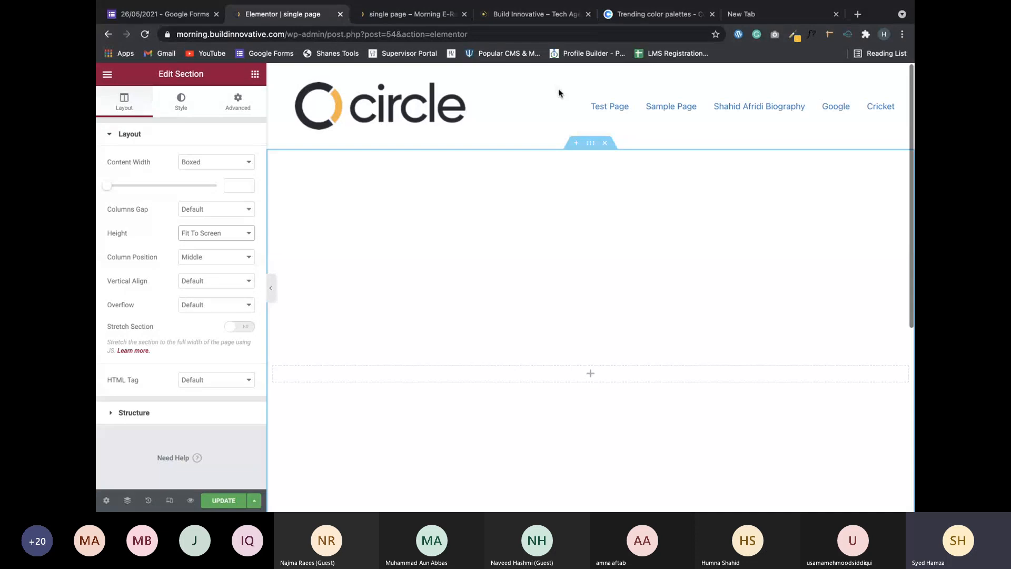
Set the section height to Min Height, with unit VH and value 100.
left_click(202, 235)
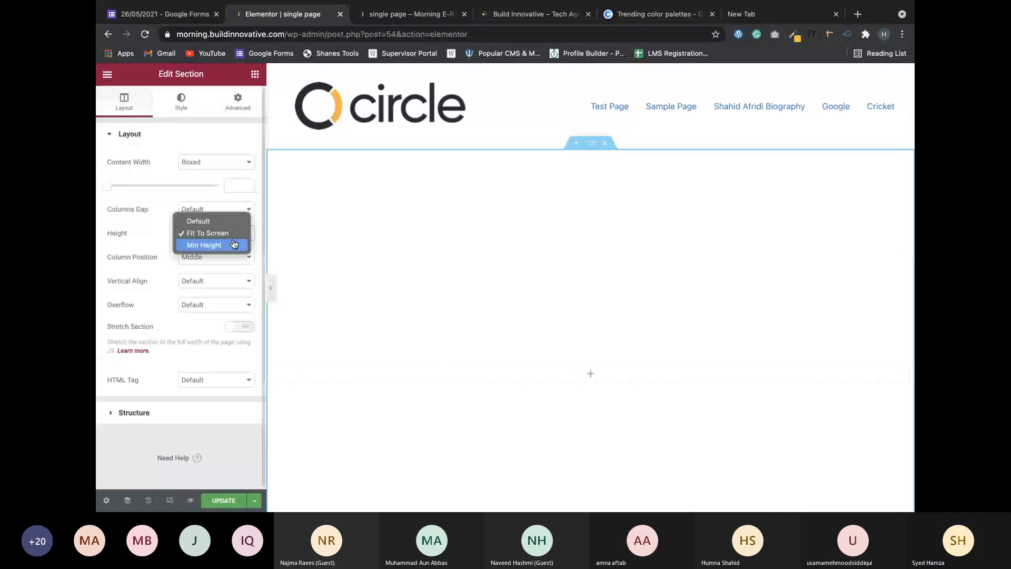
left_click(200, 245)
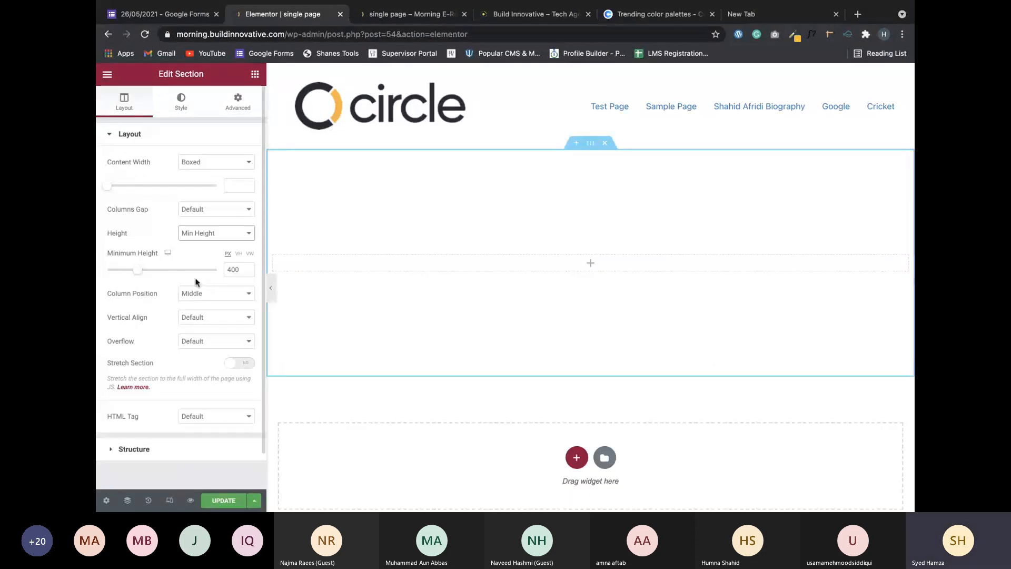
left_click(238, 254)
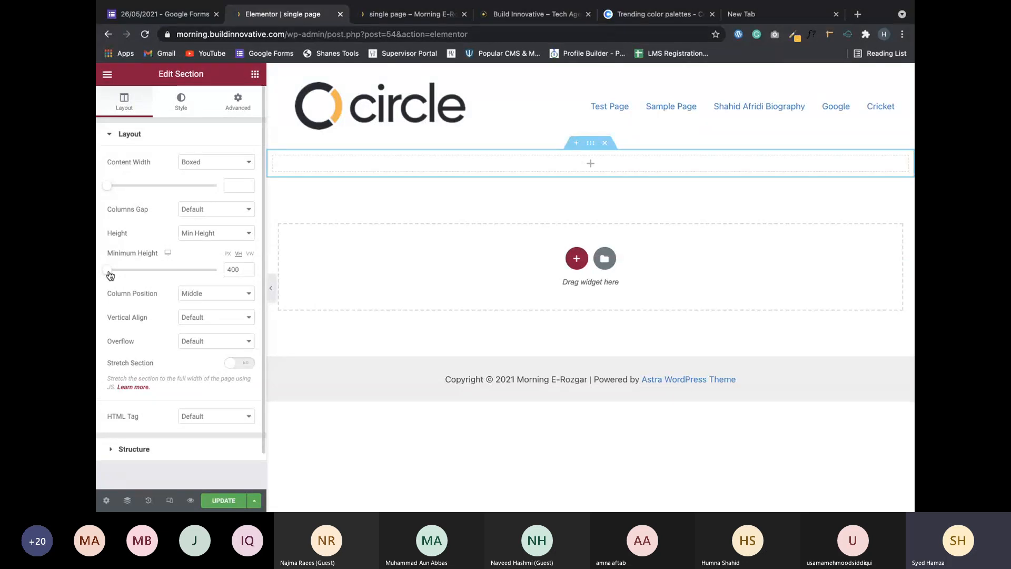
left_click_drag(110, 275, 223, 278)
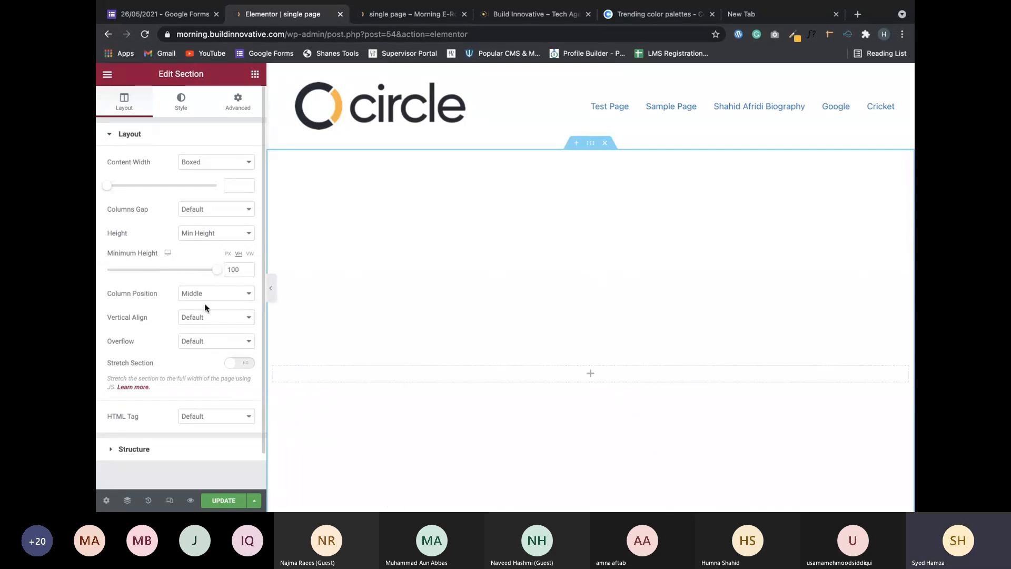
scroll(319, 309, "down", 3)
scroll(320, 309, "up", 3)
scroll(425, 236, "down", 1)
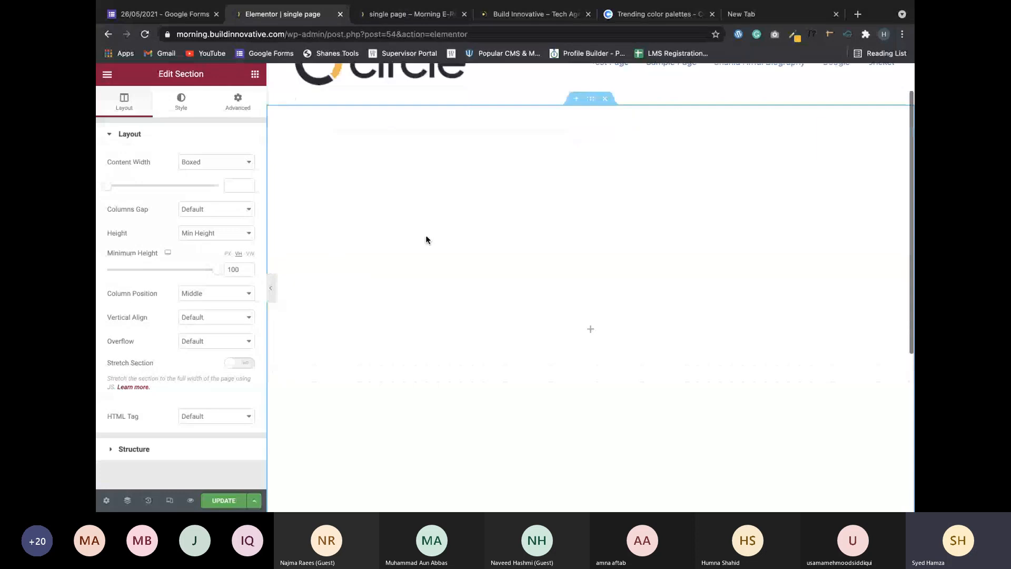
scroll(426, 240, "down", 1)
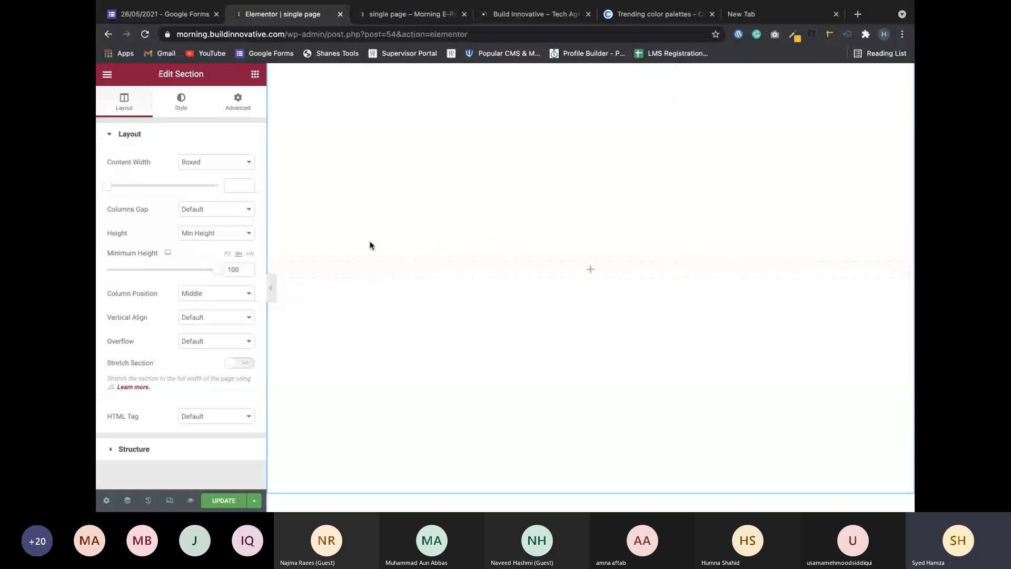
scroll(319, 239, "up", 2)
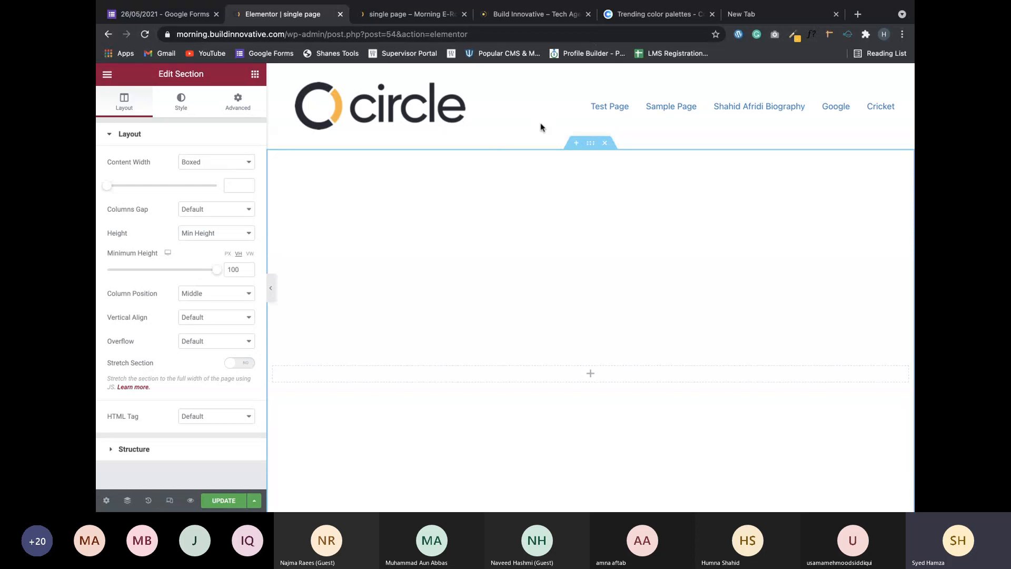
scroll(411, 296, "down", 5)
scroll(429, 248, "up", 5)
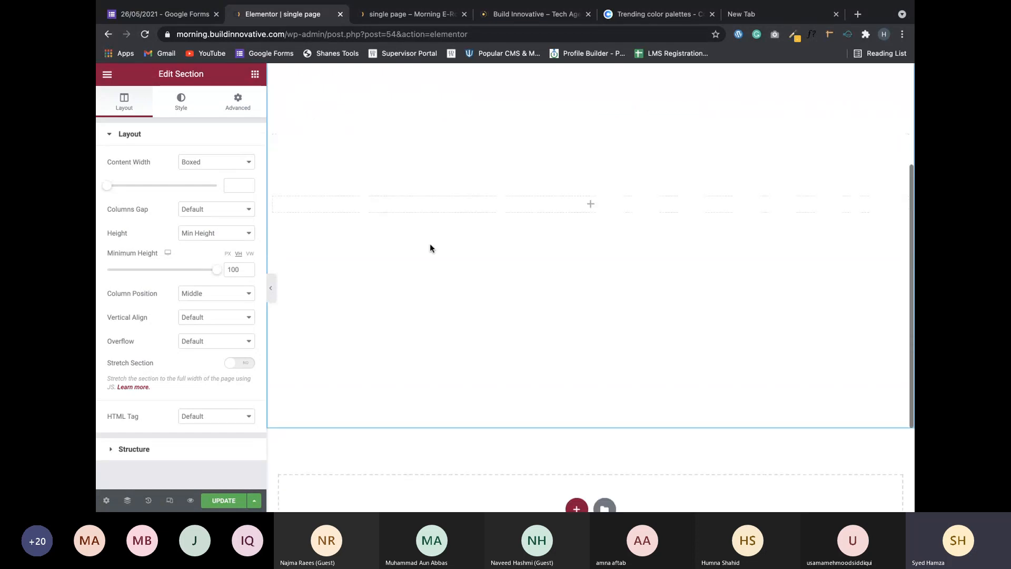
Collapse and re-expand the Layout settings to review the 100 VH section.
left_click(199, 136)
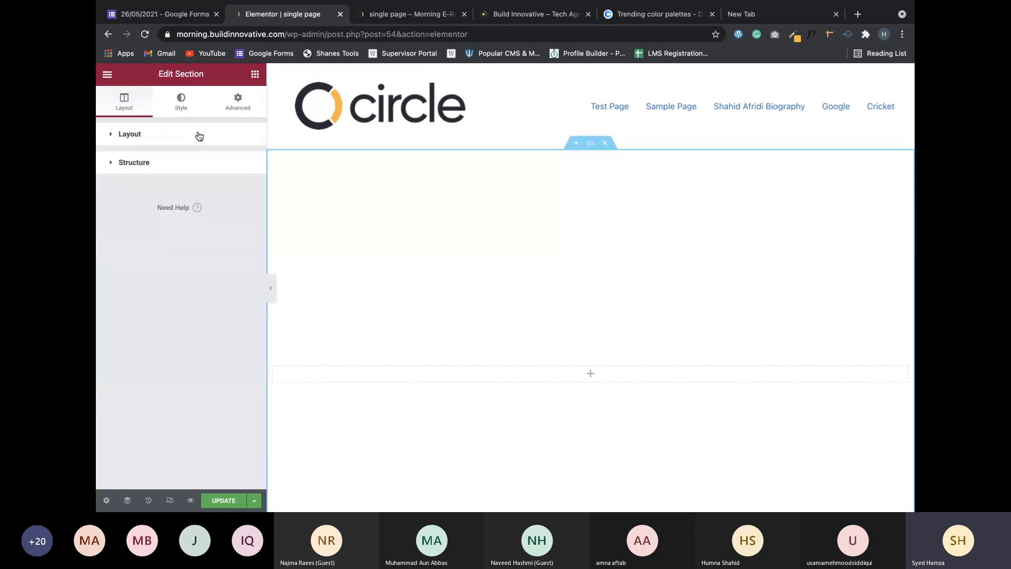
left_click(199, 136)
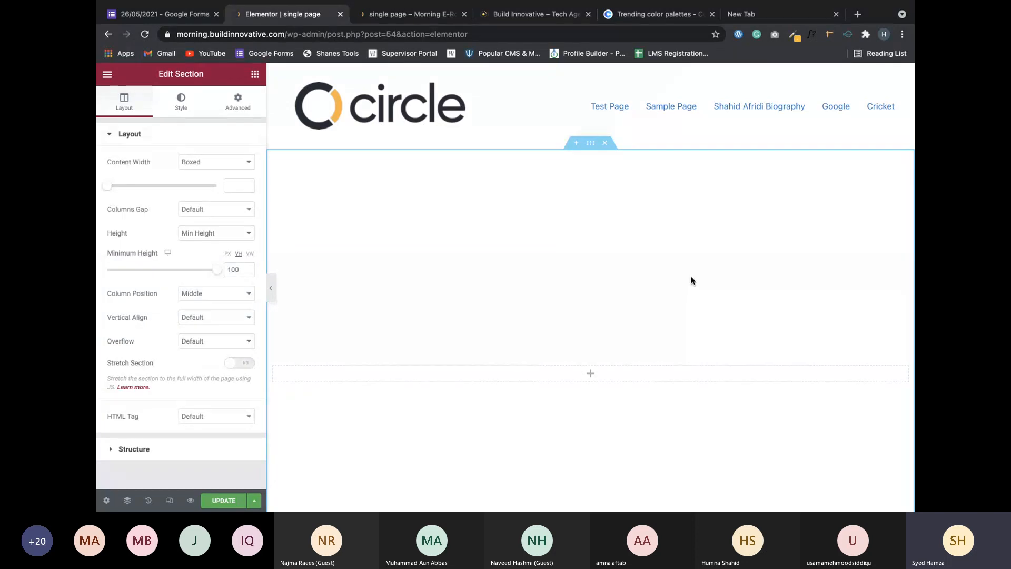
scroll(691, 280, "down", 3)
scroll(691, 281, "up", 3)
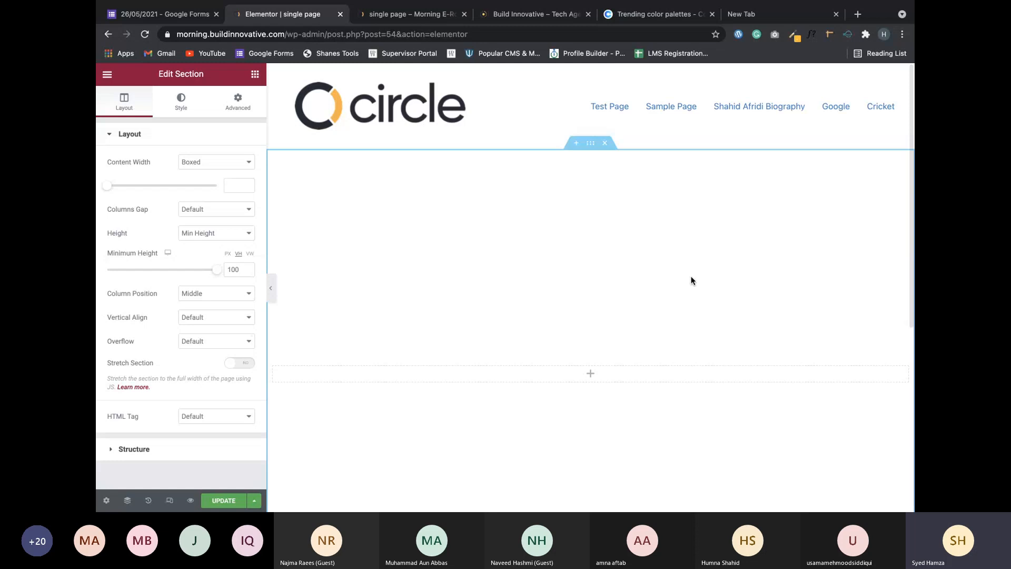
scroll(584, 278, "down", 5)
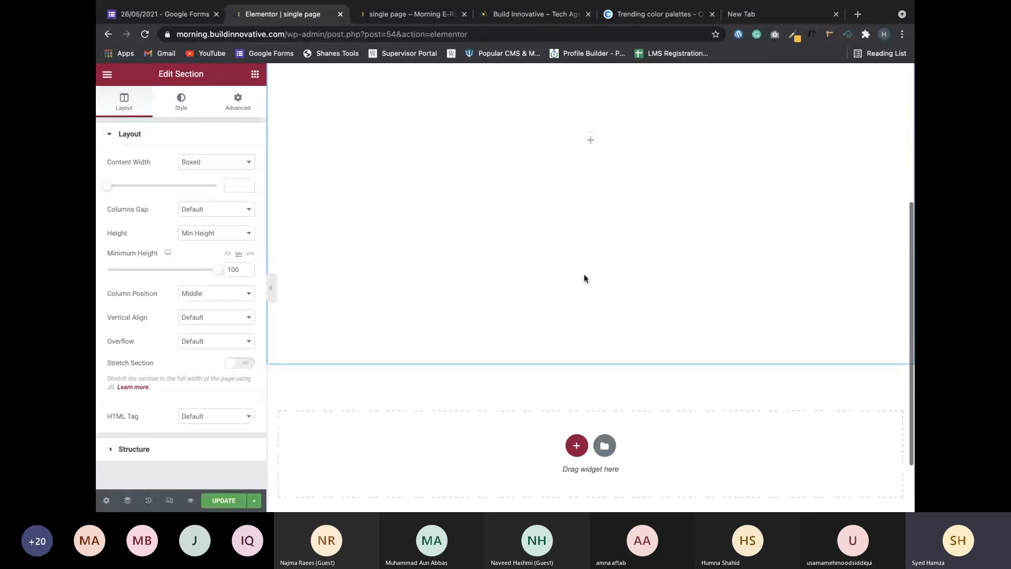
scroll(584, 278, "up", 5)
scroll(584, 279, "up", 1)
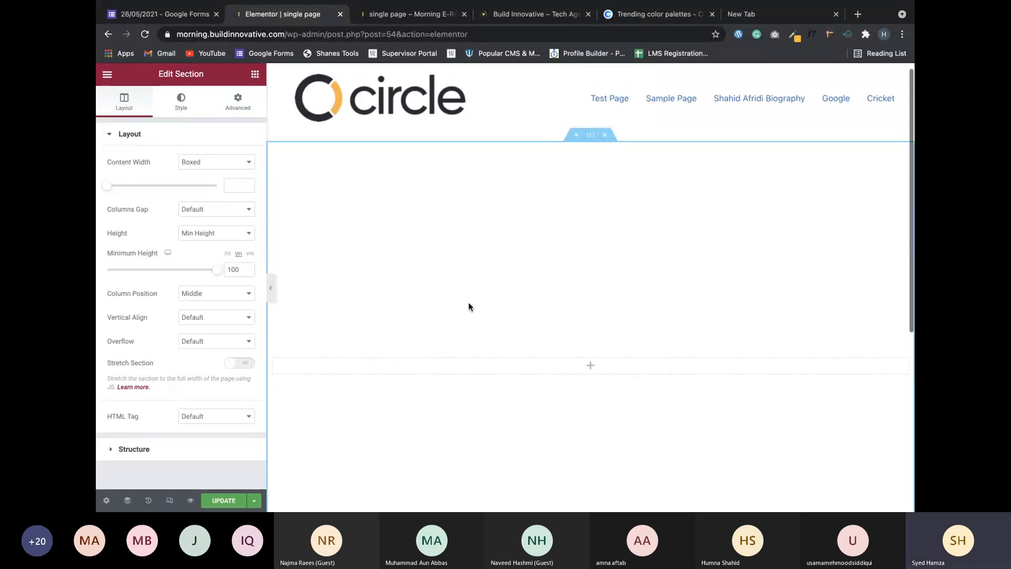
Under the section's Style Background, choose the Classic type to reveal Color and Image fields.
left_click(183, 100)
scroll(488, 283, "down", 3)
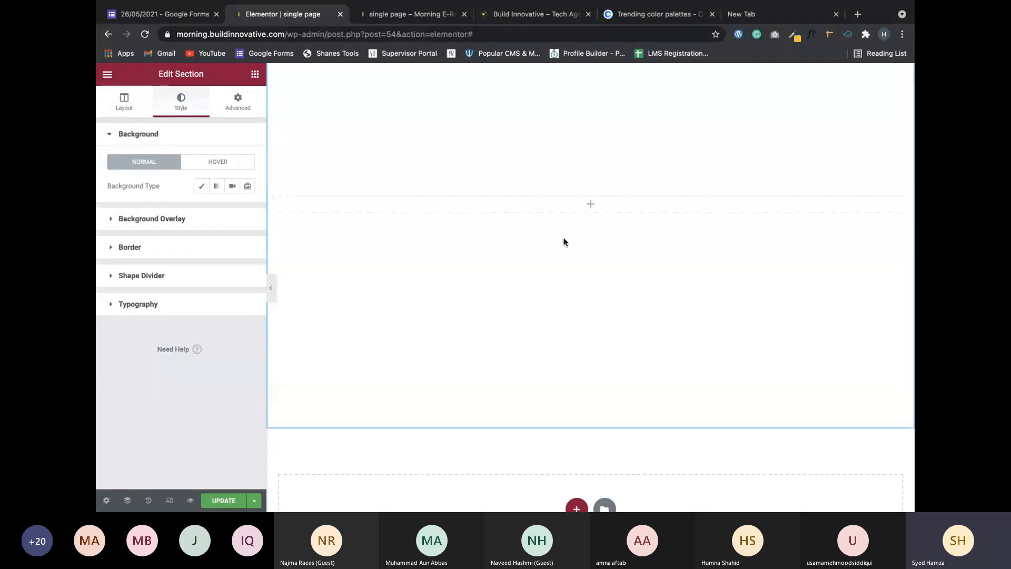
scroll(536, 279, "up", 2)
scroll(536, 278, "up", 2)
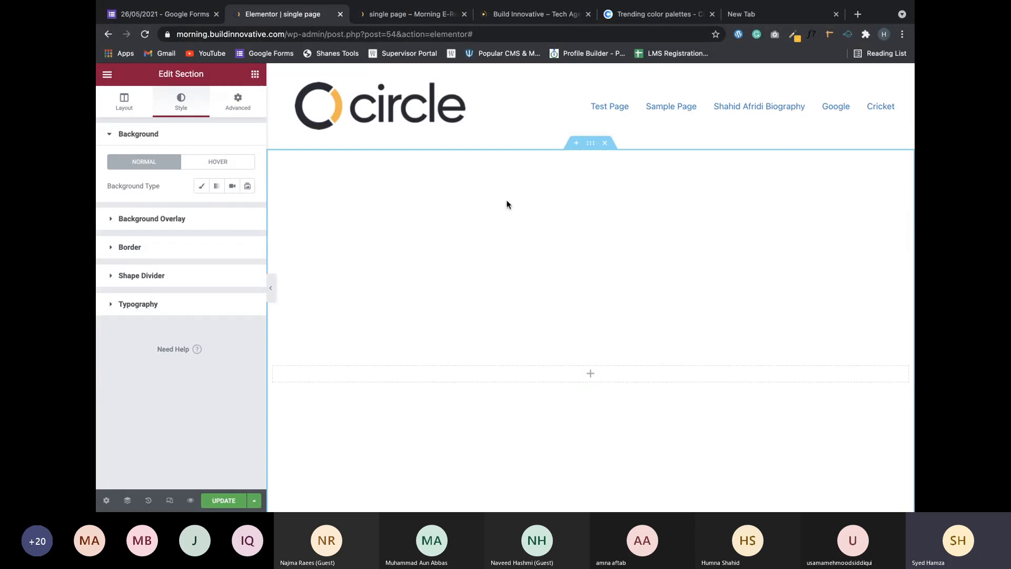
scroll(507, 204, "down", 1)
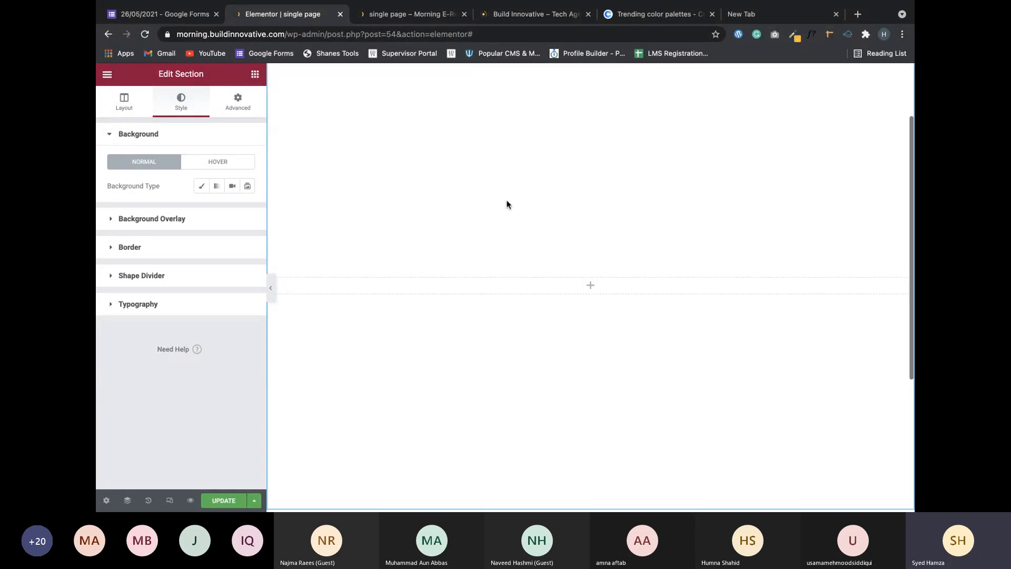
scroll(508, 205, "down", 3)
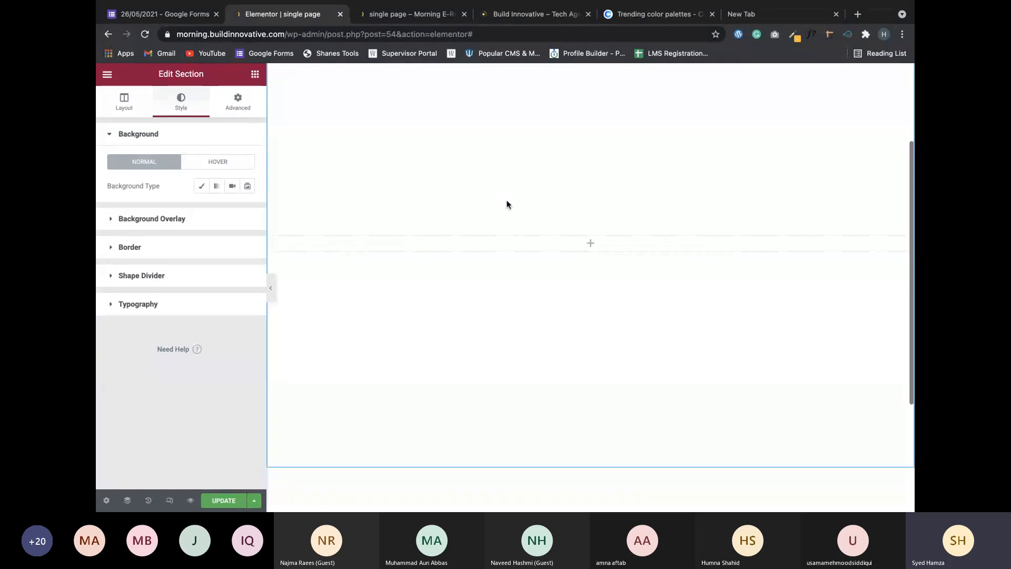
scroll(505, 203, "up", 4)
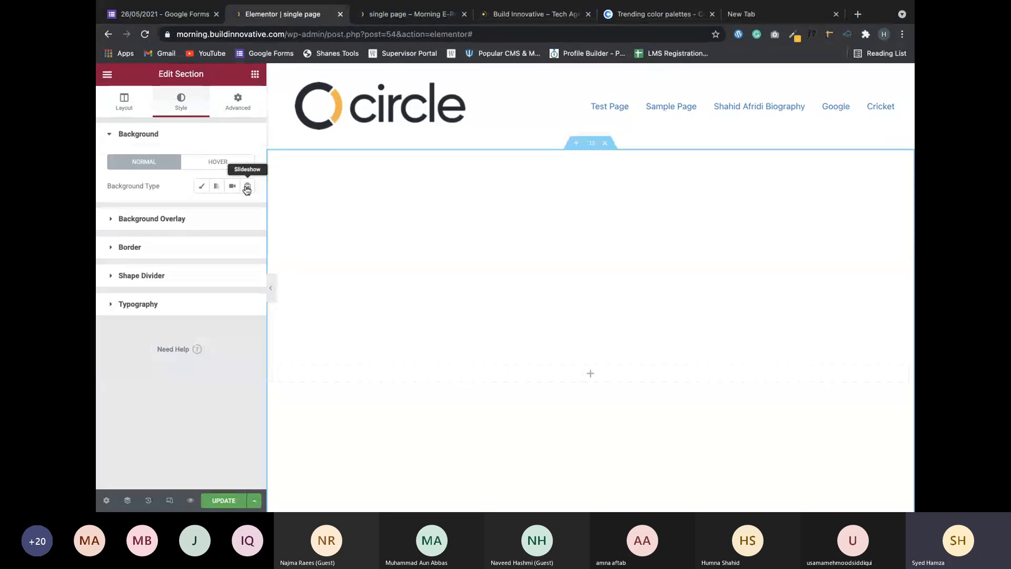
left_click(201, 187)
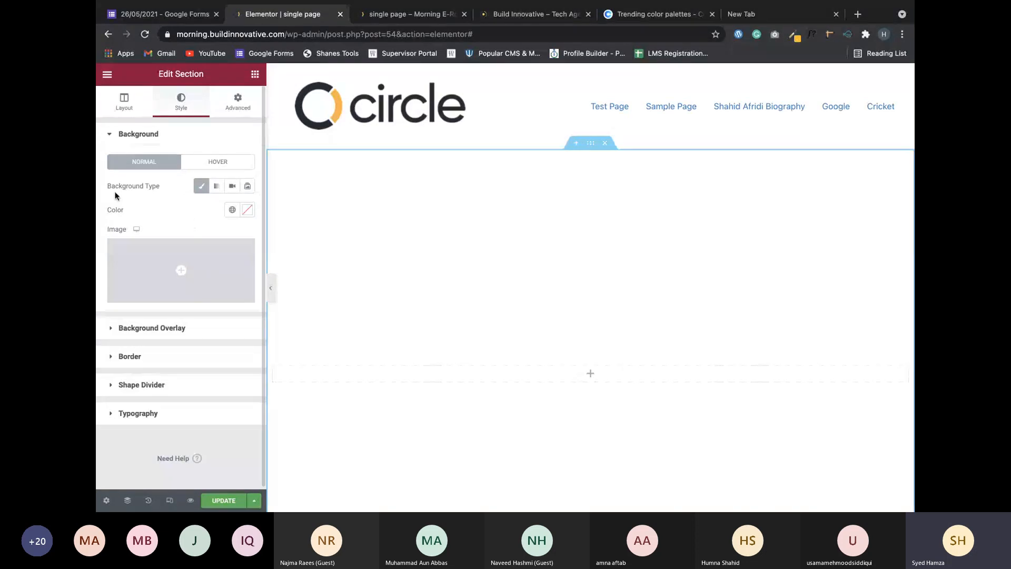
mouse_move(187, 278)
mouse_move(192, 297)
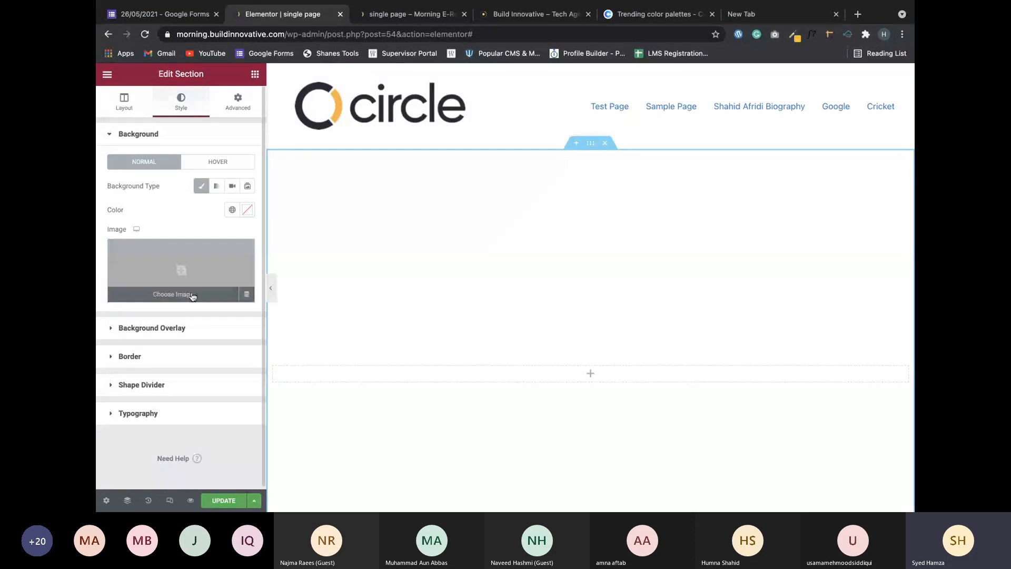
Open unsplash.com in the new tab and pixabay.com in another tab.
left_click(787, 24)
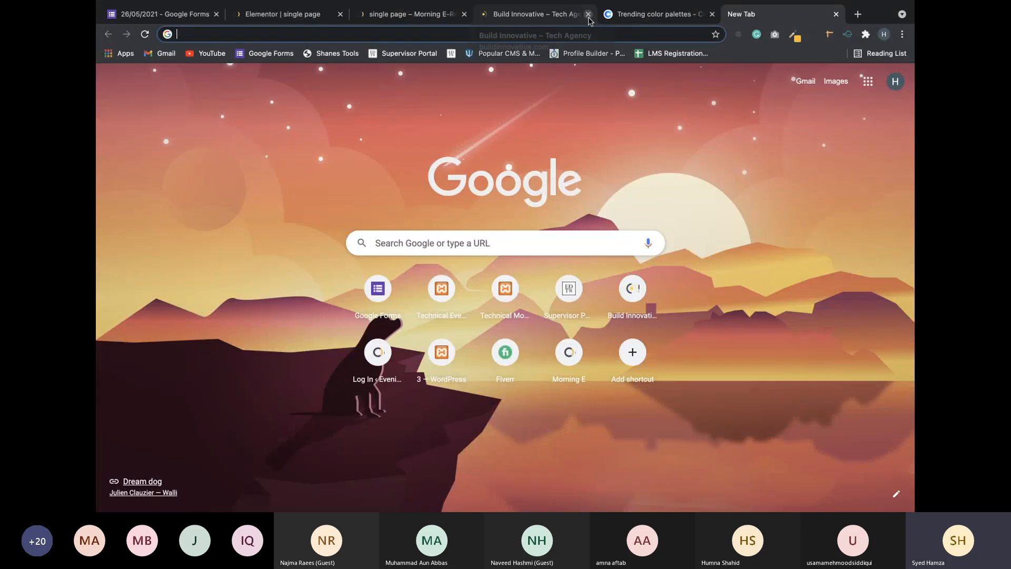
type("un")
key("Return")
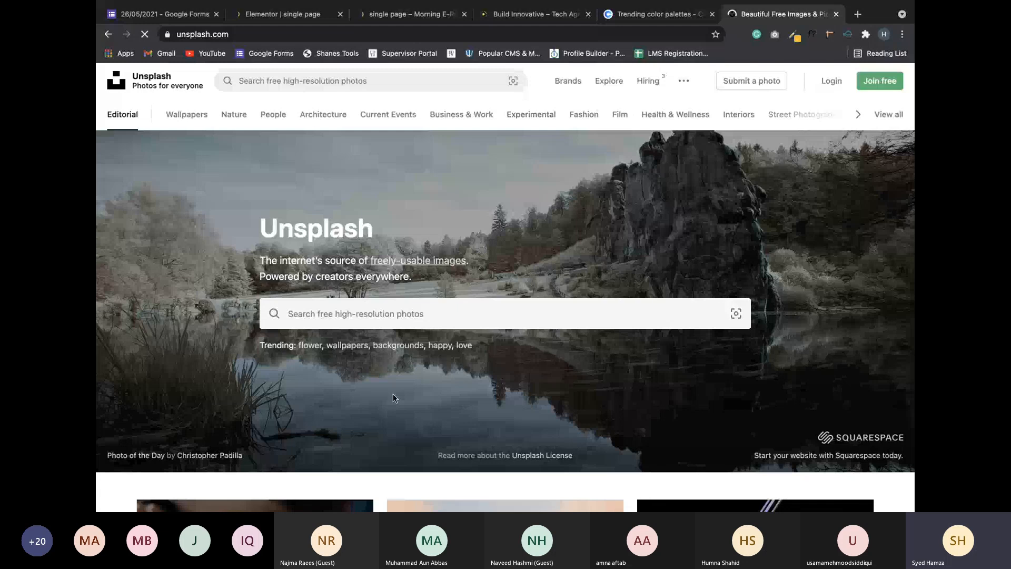
left_click(858, 15)
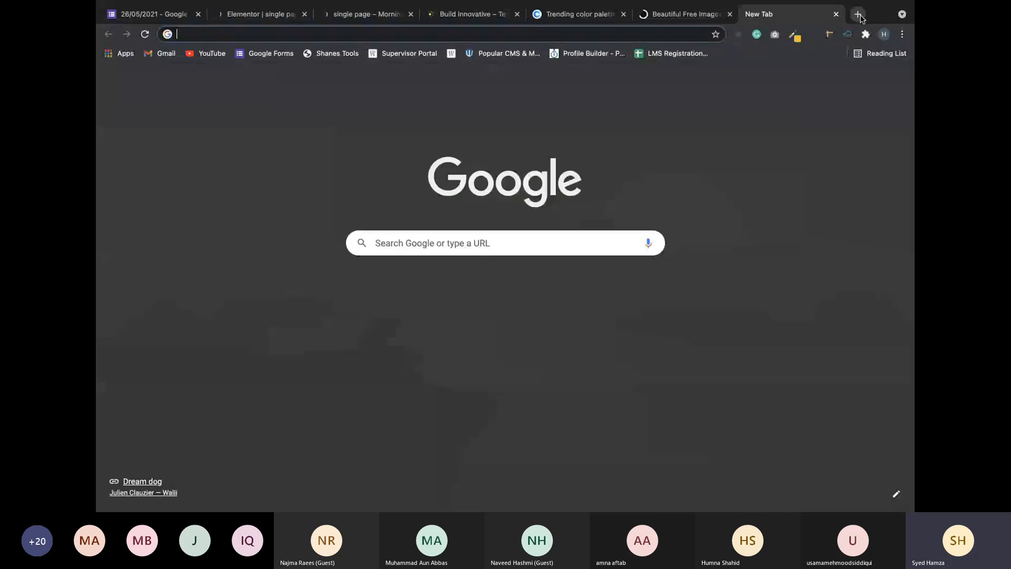
type("pixabay.com")
key("Return")
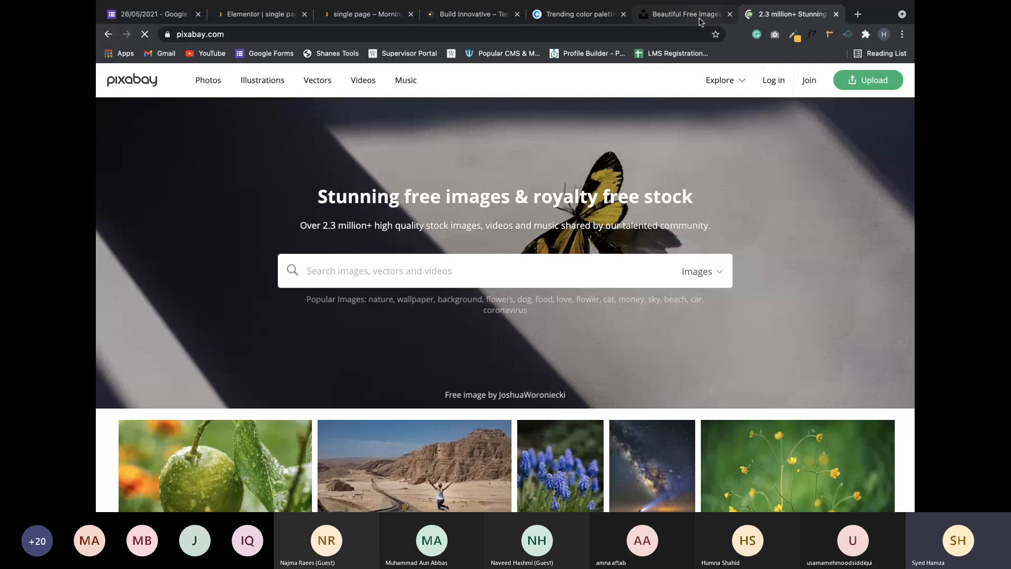
left_click(685, 15)
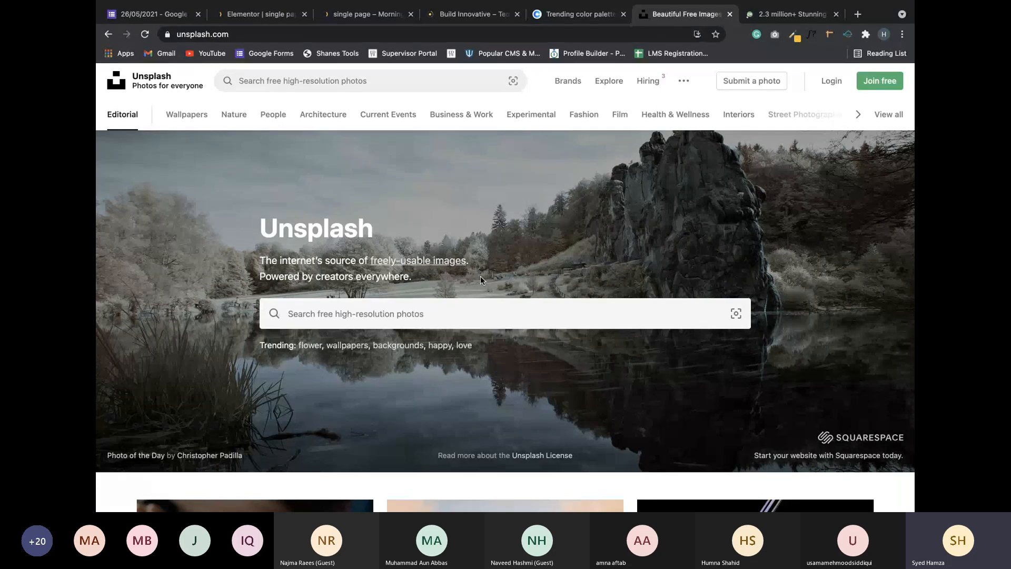
Search Unsplash for 'agency' and scroll through the results.
left_click(454, 303)
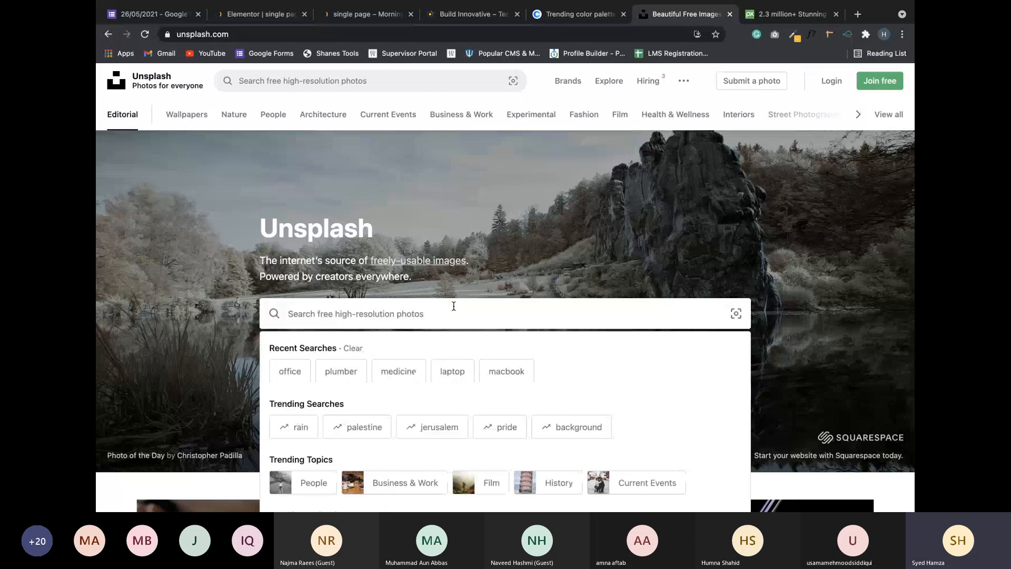
type("agency")
key("Return")
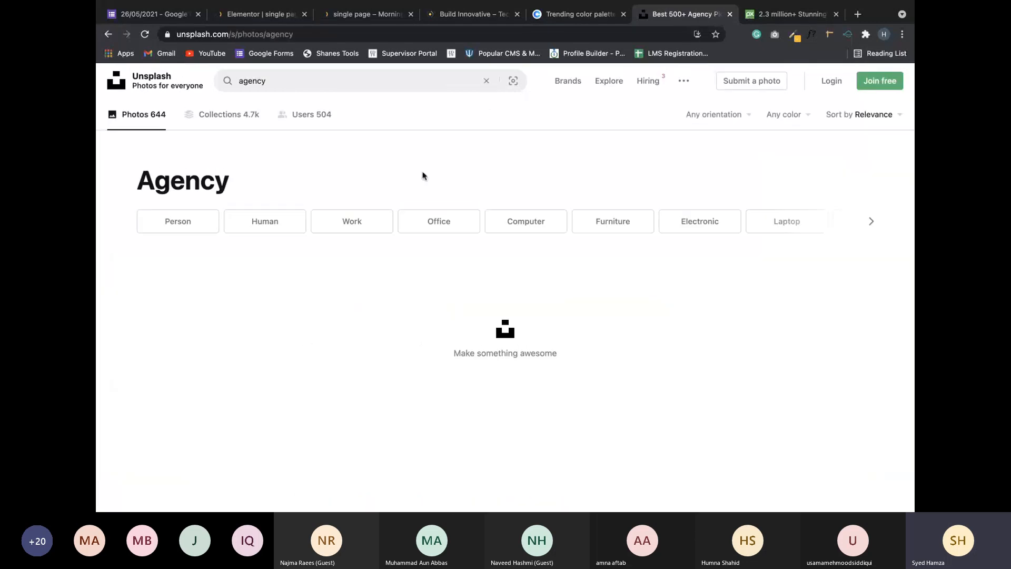
scroll(422, 175, "down", 3)
scroll(423, 174, "down", 1)
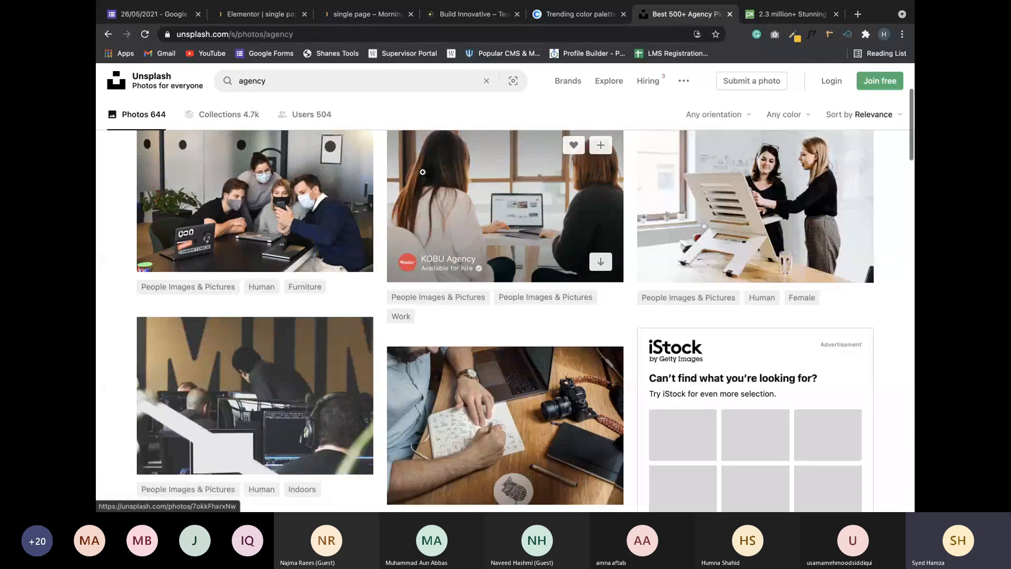
scroll(422, 171, "down", 4)
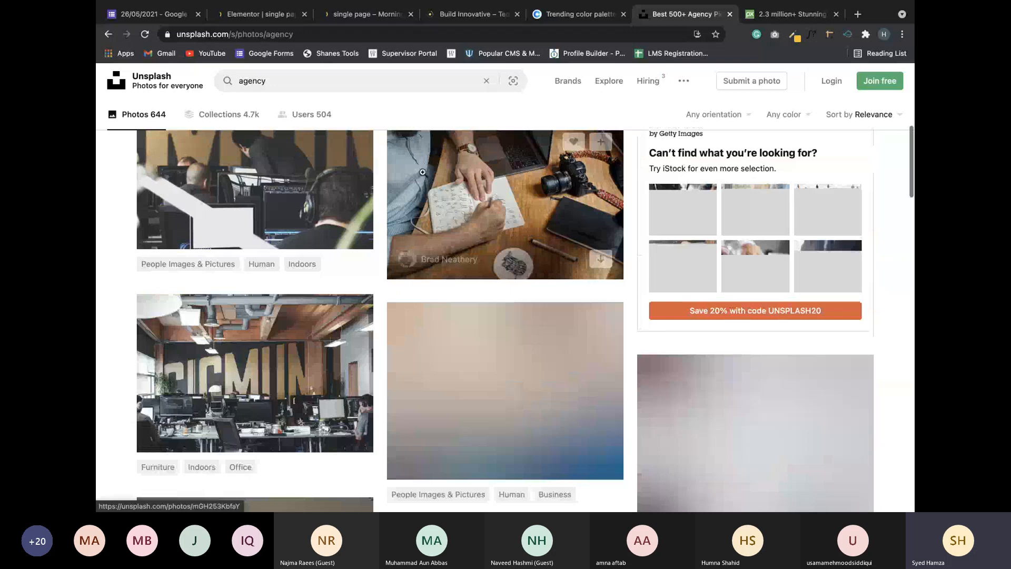
scroll(422, 172, "down", 1)
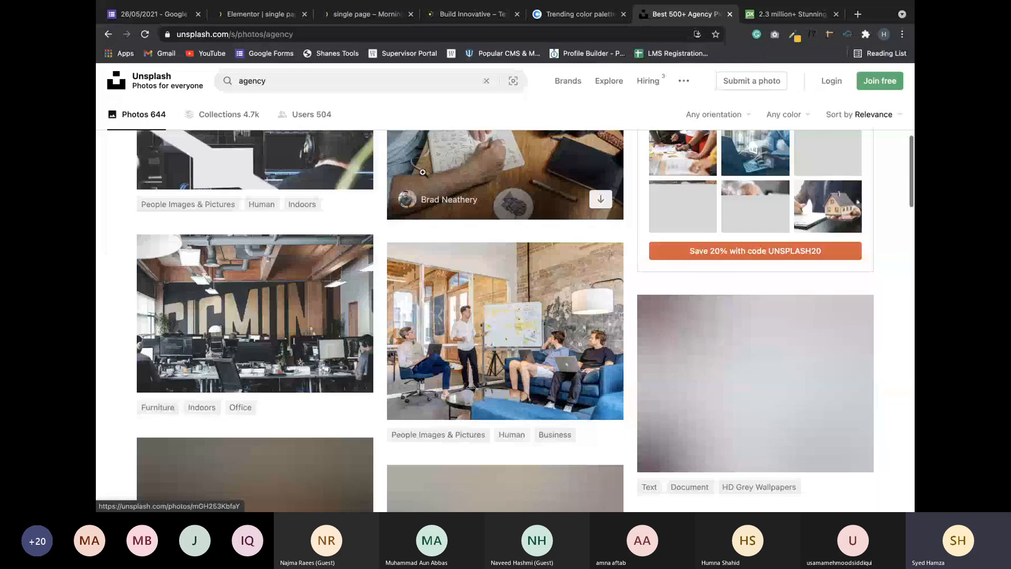
Go back to the 'plumber' photo results and scroll through them.
key("alt+Left")
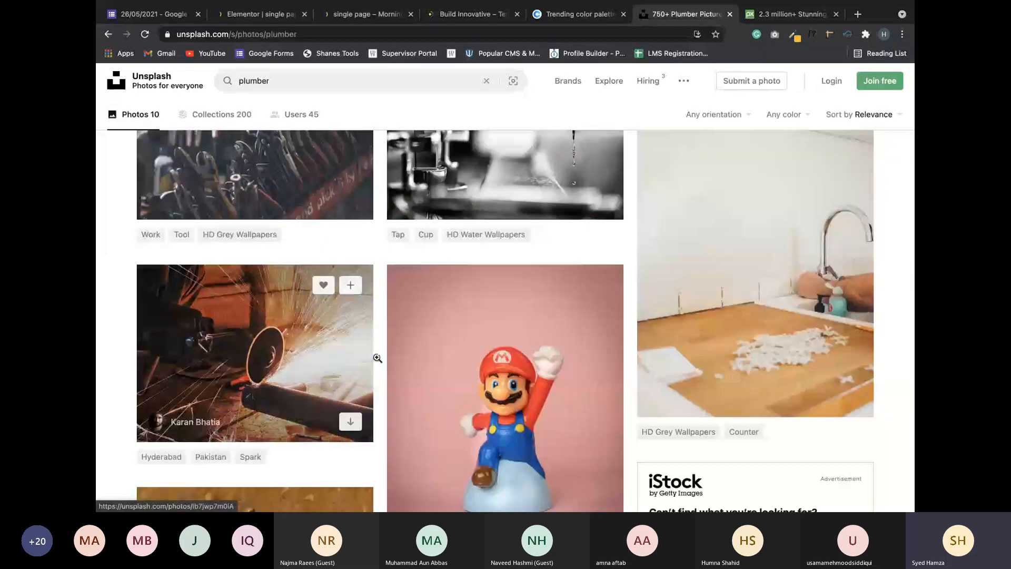
scroll(516, 346, "down", 1)
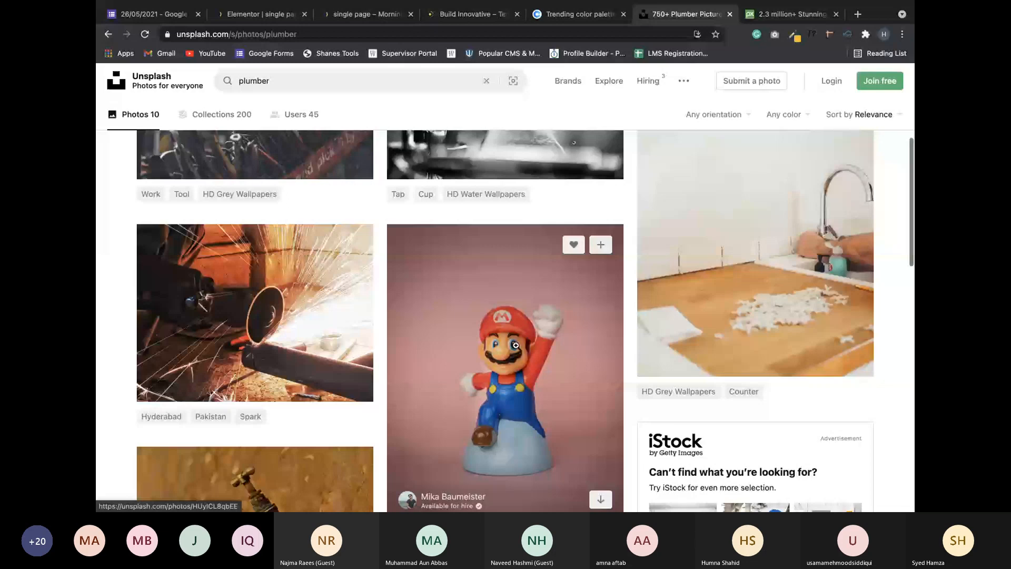
scroll(516, 345, "down", 7)
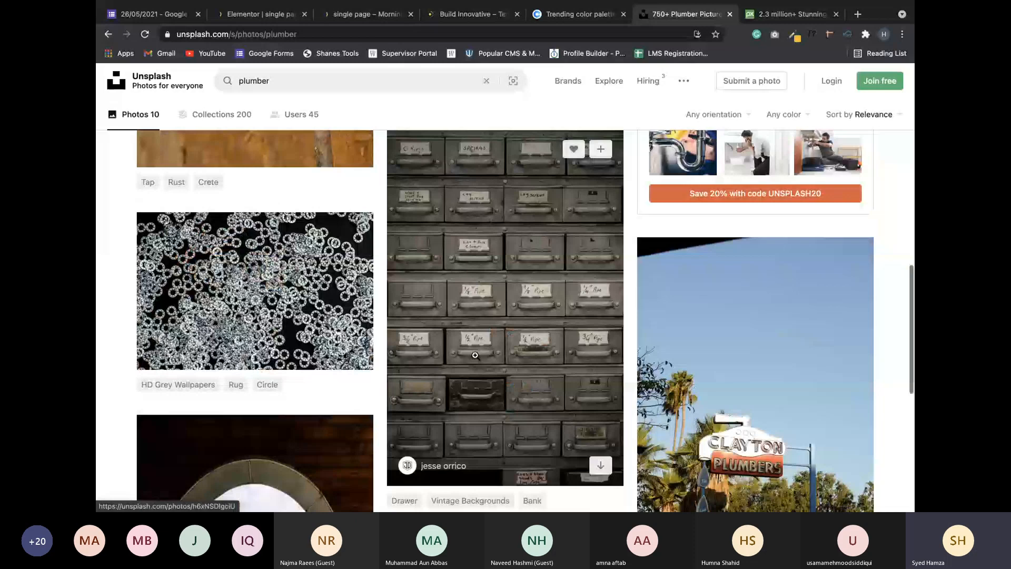
scroll(474, 356, "up", 15)
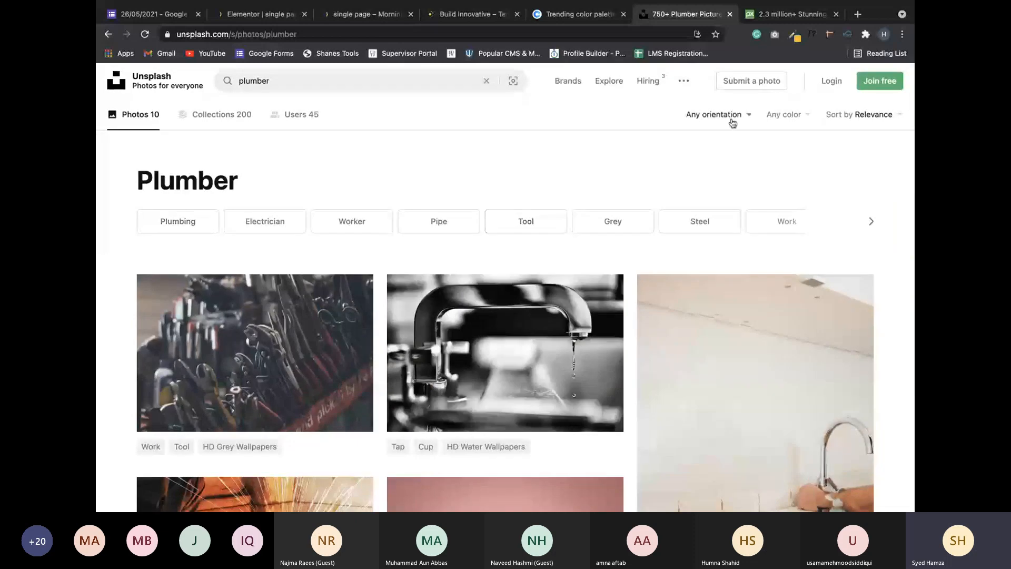
Filter the plumber results to Landscape orientation.
left_click(733, 123)
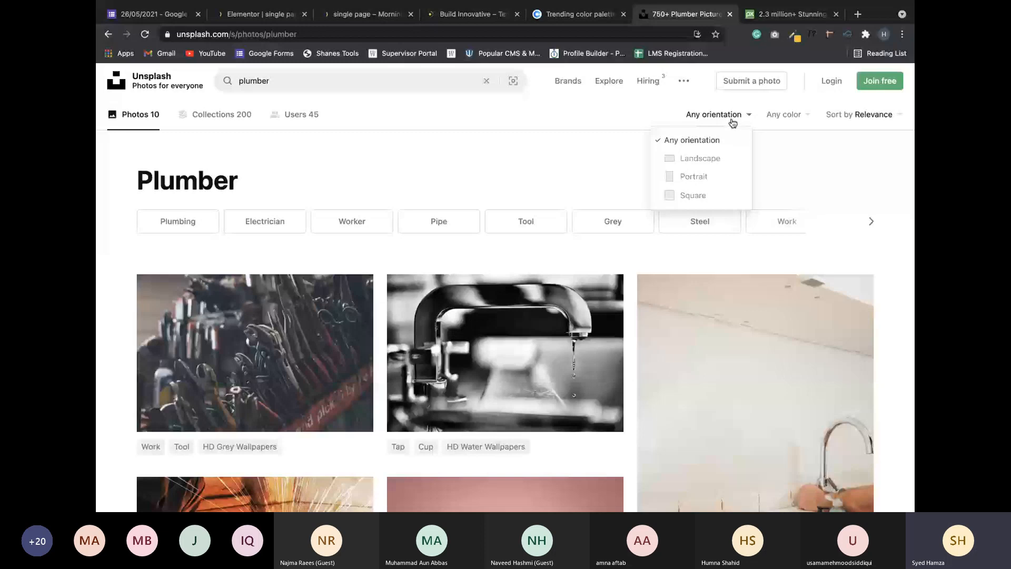
left_click(694, 158)
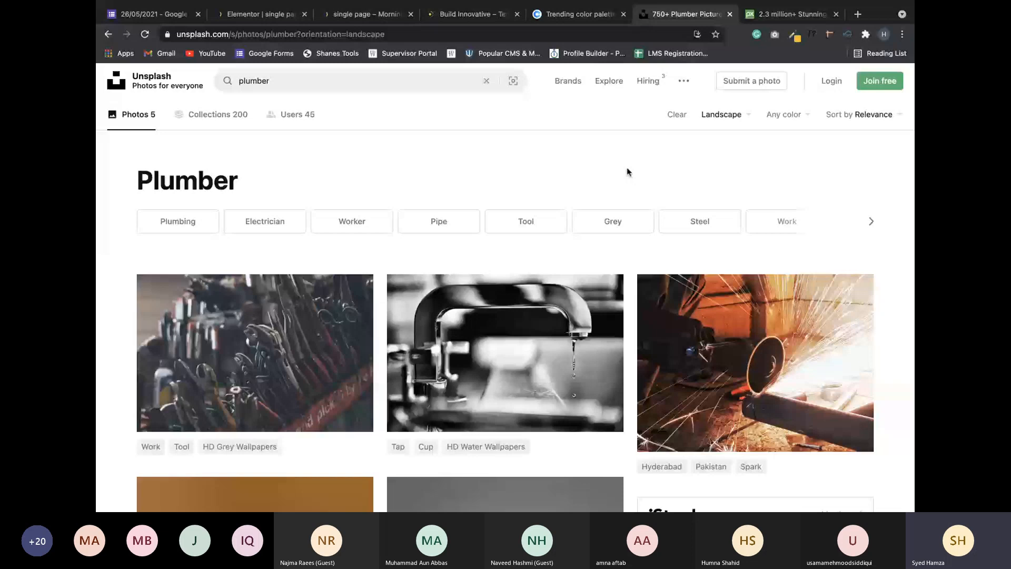
scroll(588, 184, "down", 3)
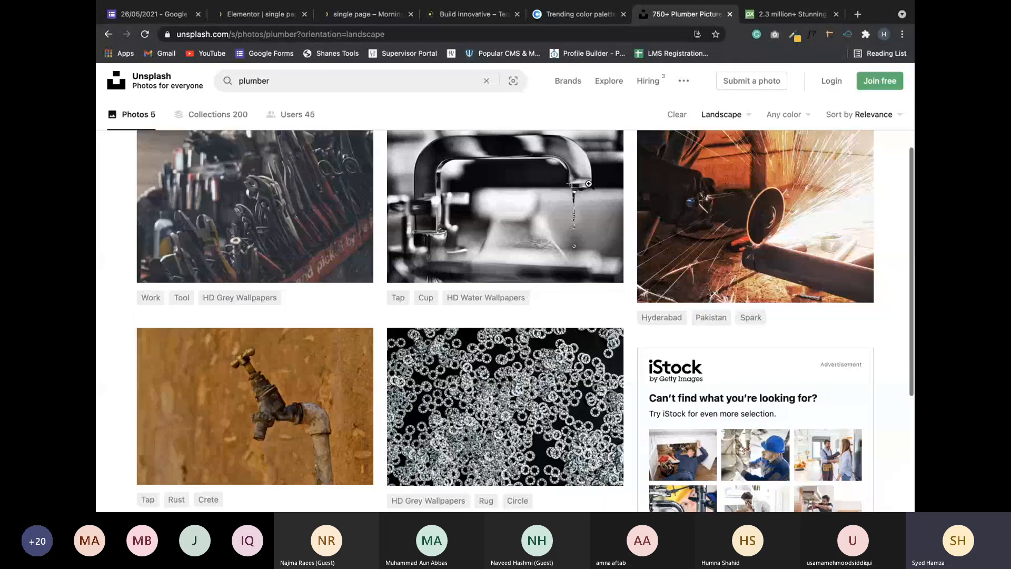
scroll(588, 183, "up", 3)
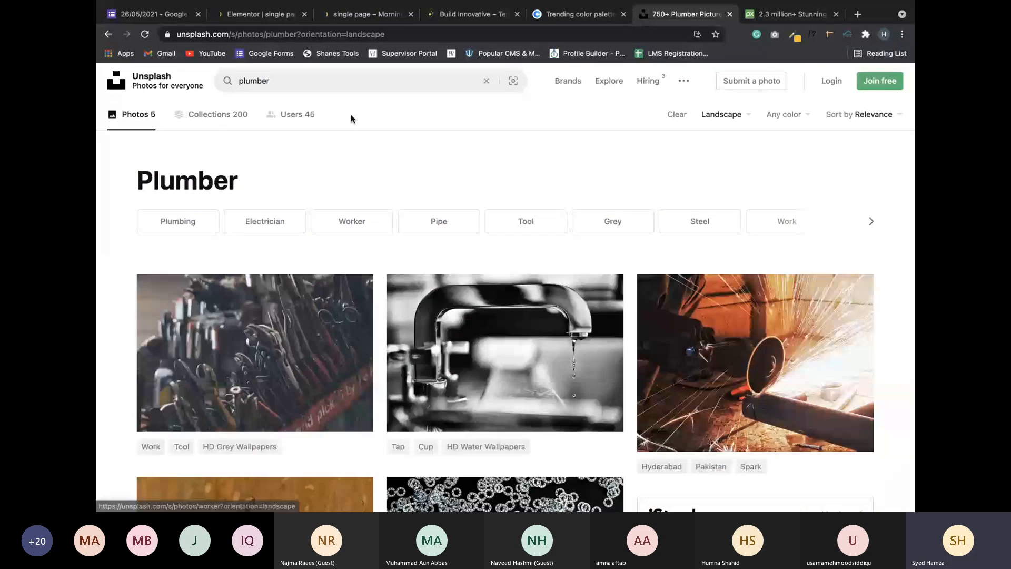
Select the 'plumber' term in the search box so it can be replaced.
left_click(318, 81)
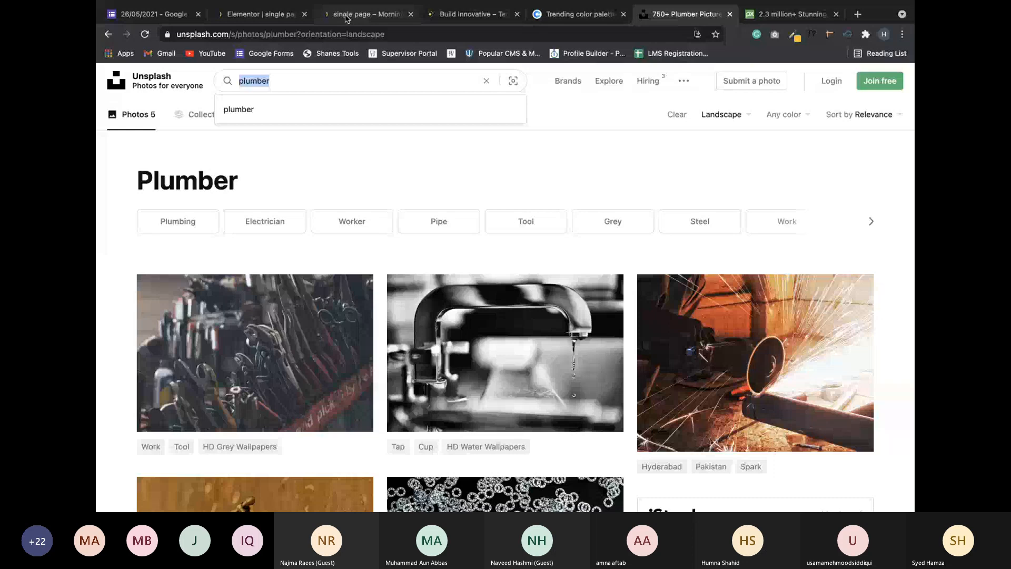
mouse_move(326, 280)
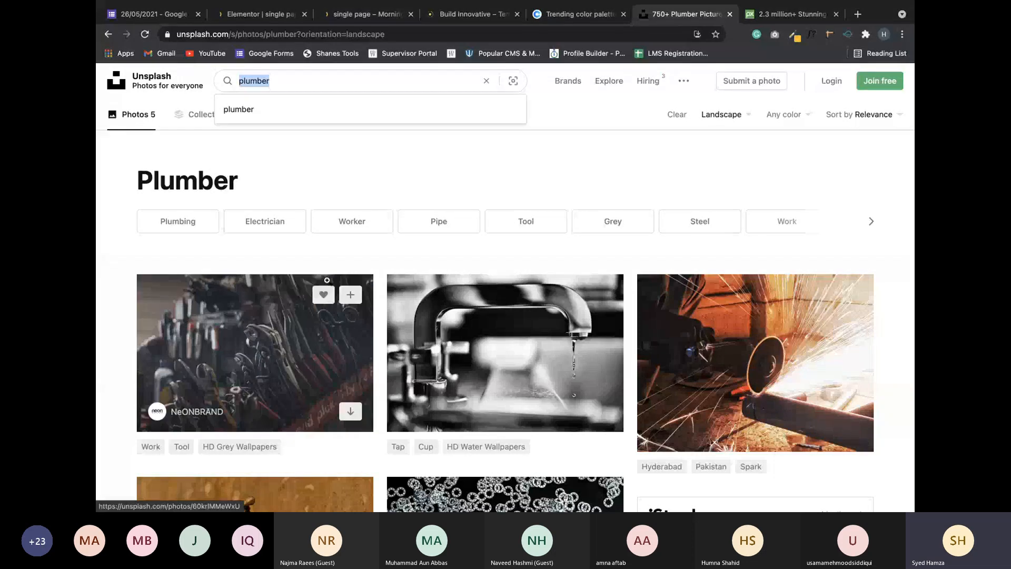
left_click(374, 176)
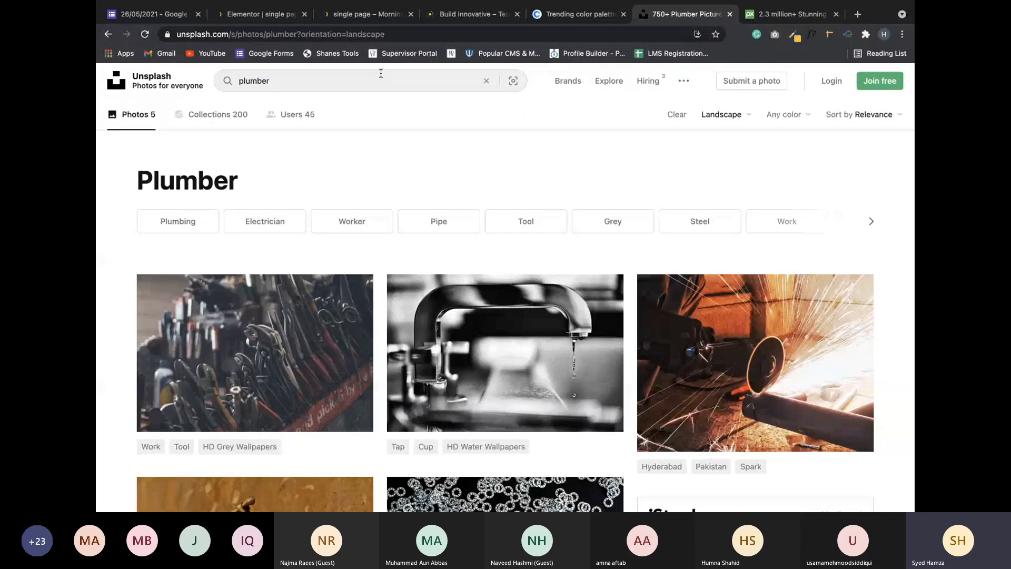
left_click(400, 77)
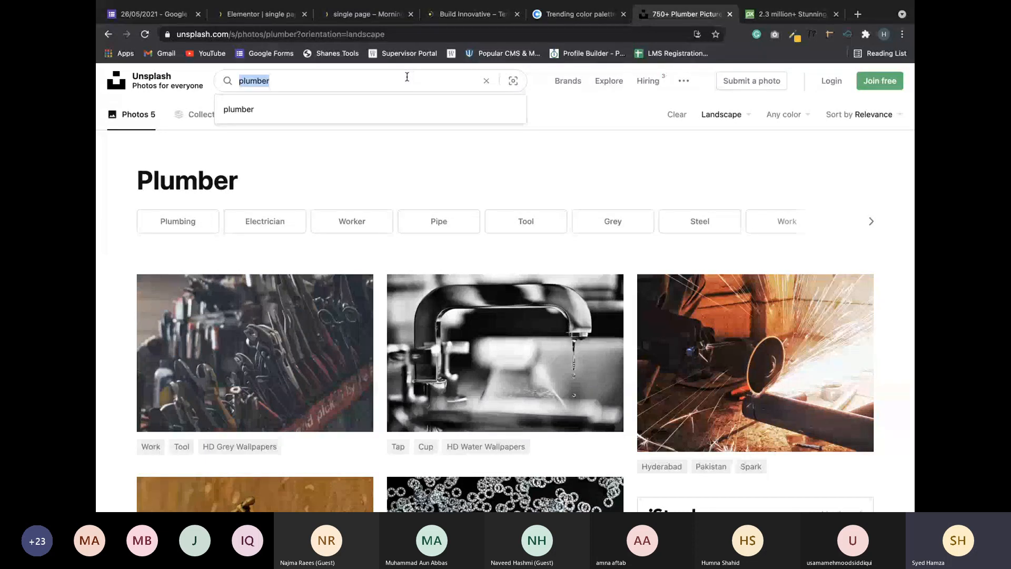
Search Unsplash for 'internet' photos and browse the results.
type("int")
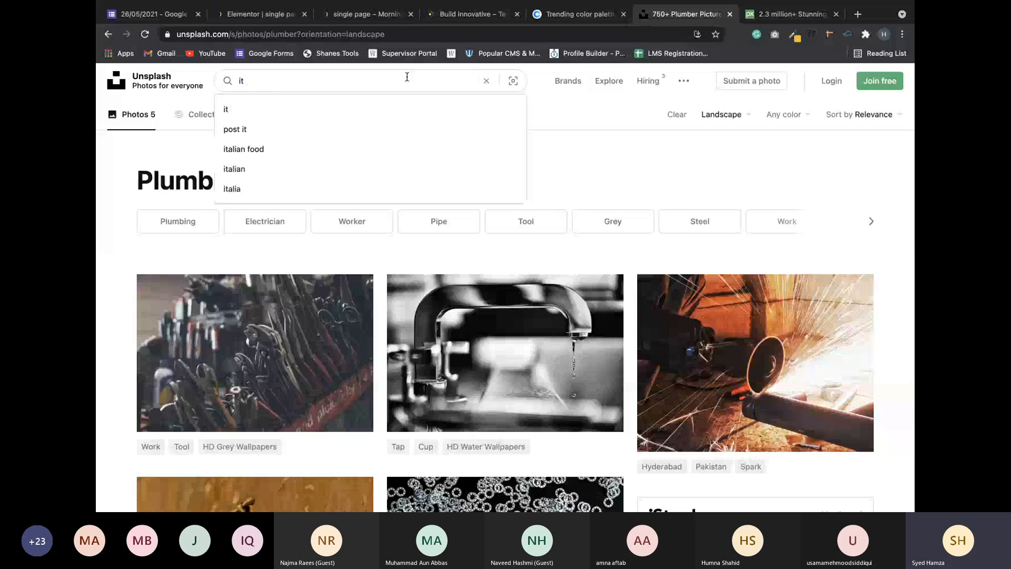
type("ernet")
key("Return")
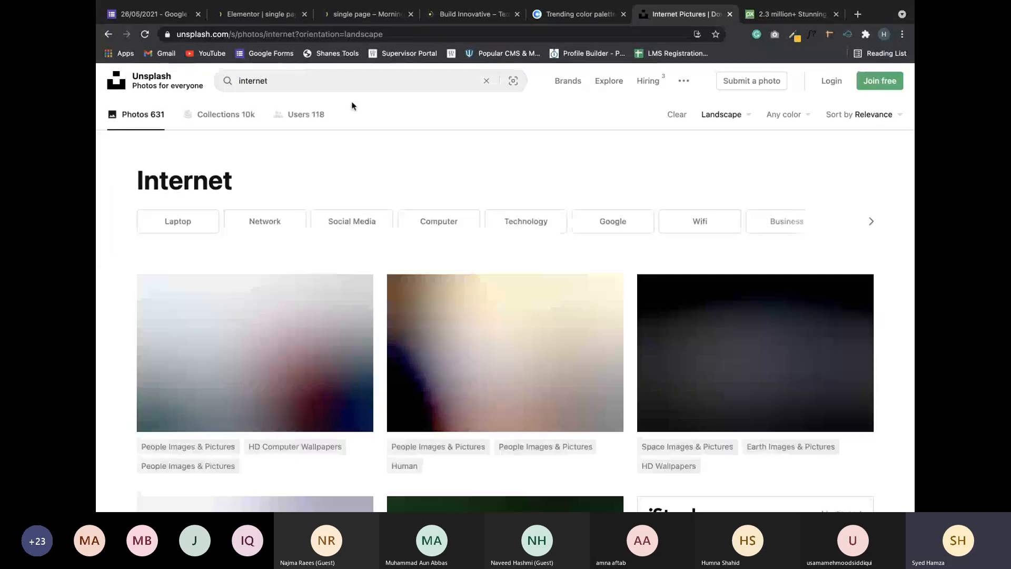
scroll(383, 237, "down", 4)
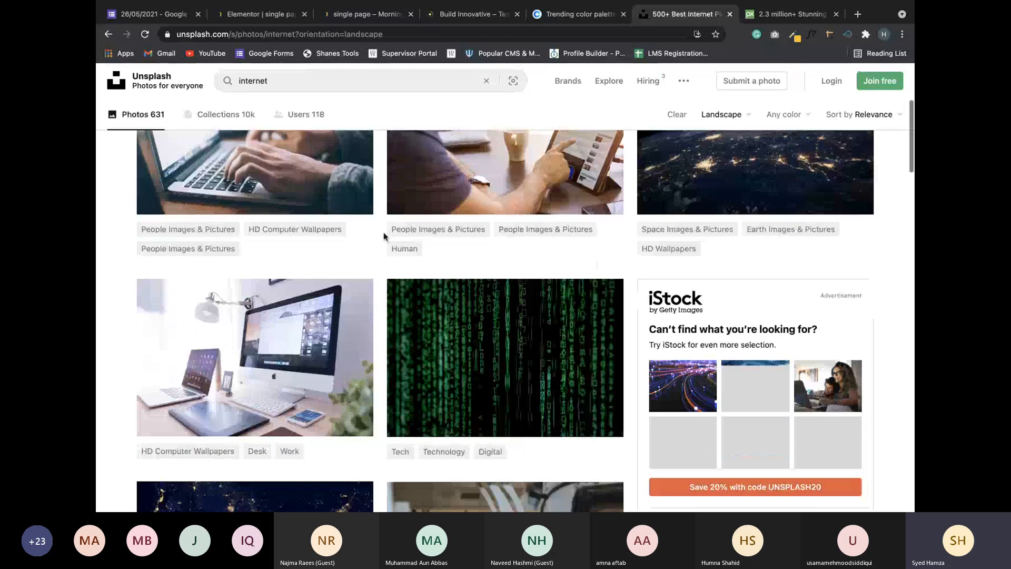
scroll(384, 236, "down", 5)
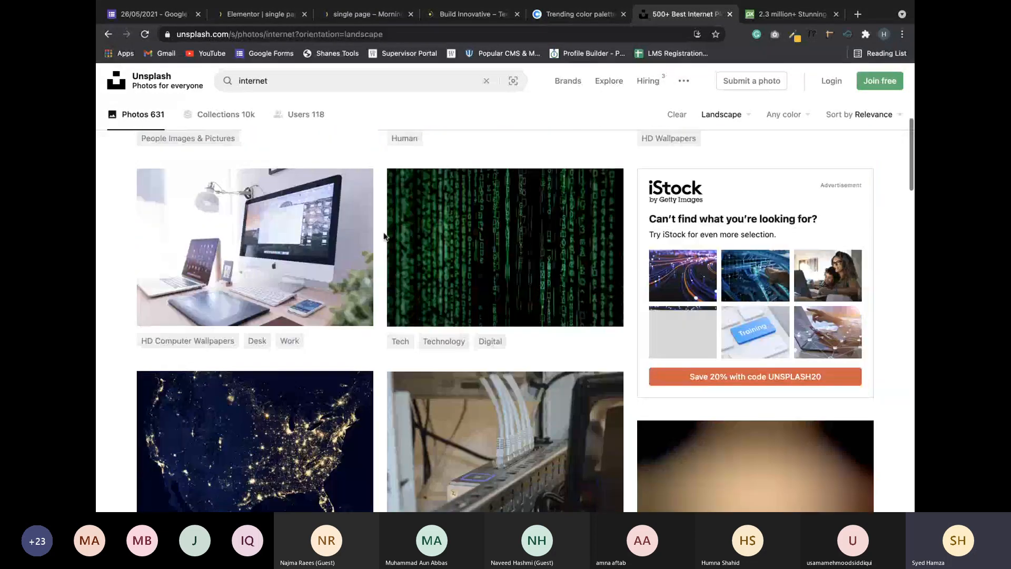
scroll(383, 236, "down", 2)
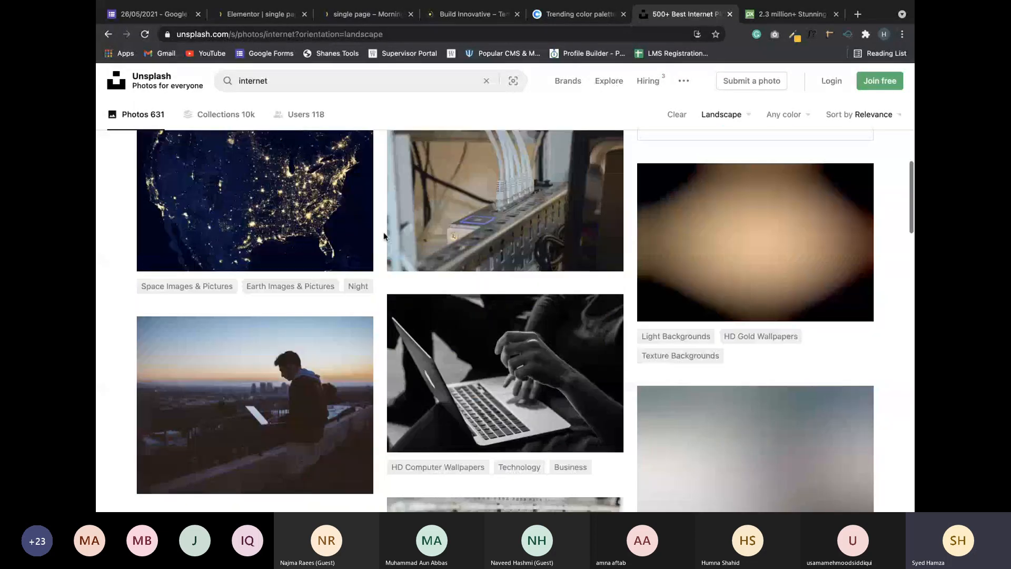
scroll(383, 236, "down", 2)
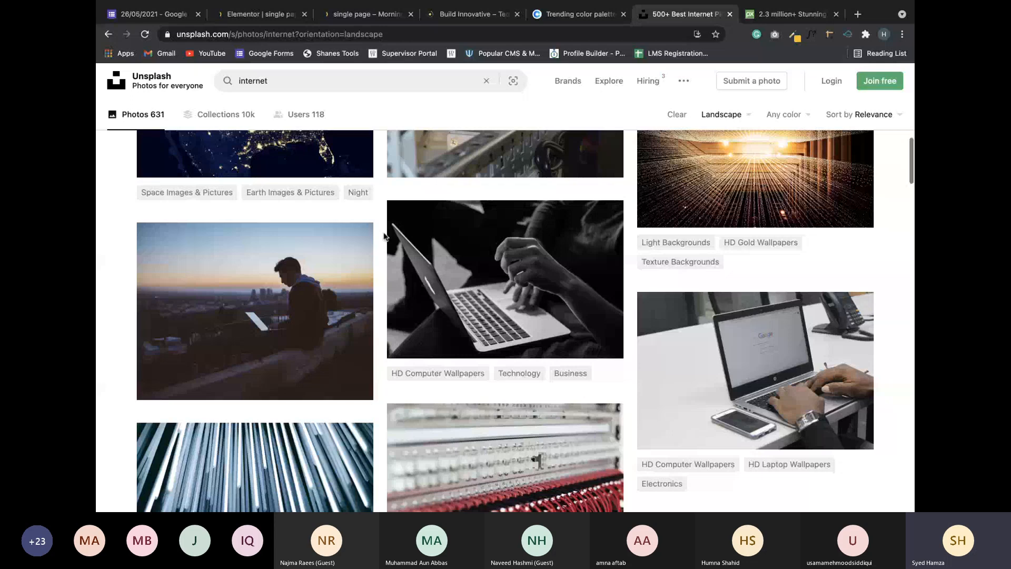
scroll(383, 237, "down", 5)
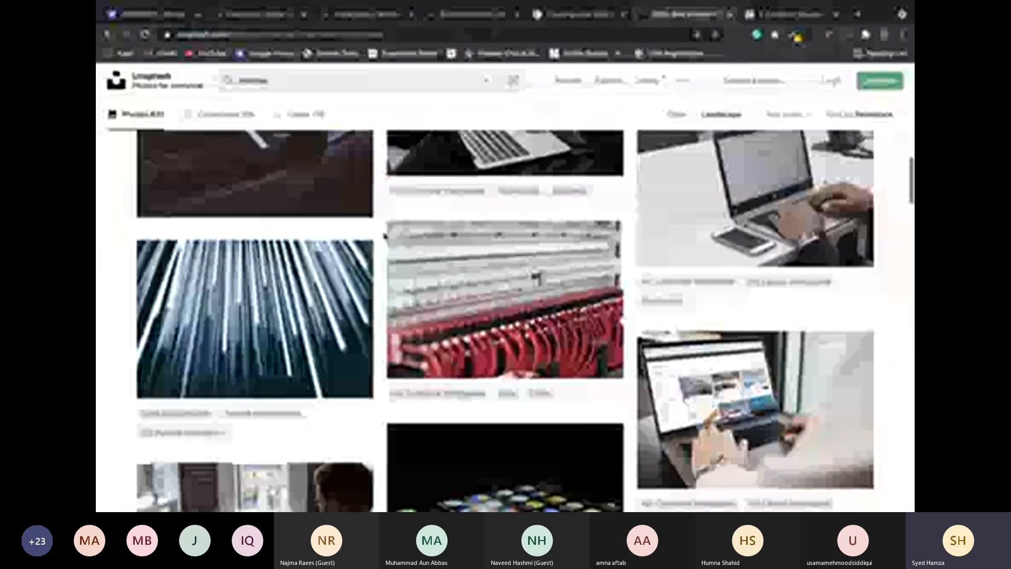
scroll(384, 236, "down", 14)
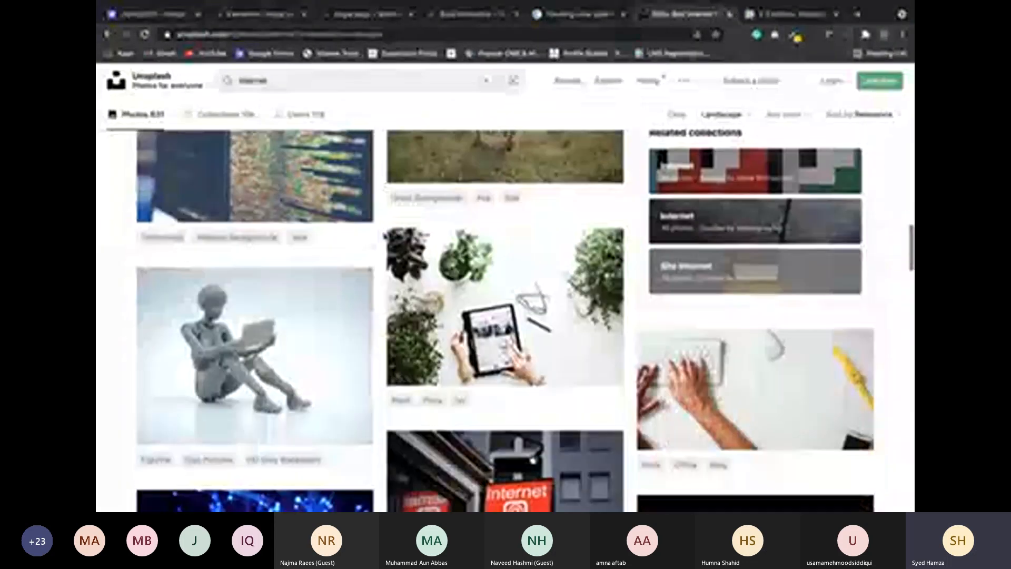
scroll(383, 237, "down", 6)
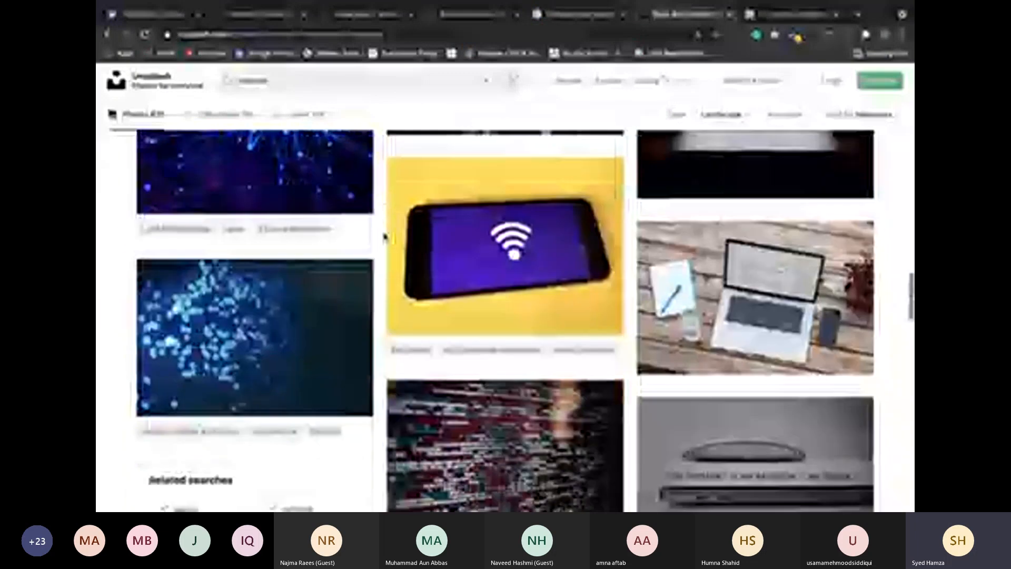
scroll(383, 237, "up", 5)
scroll(384, 236, "down", 4)
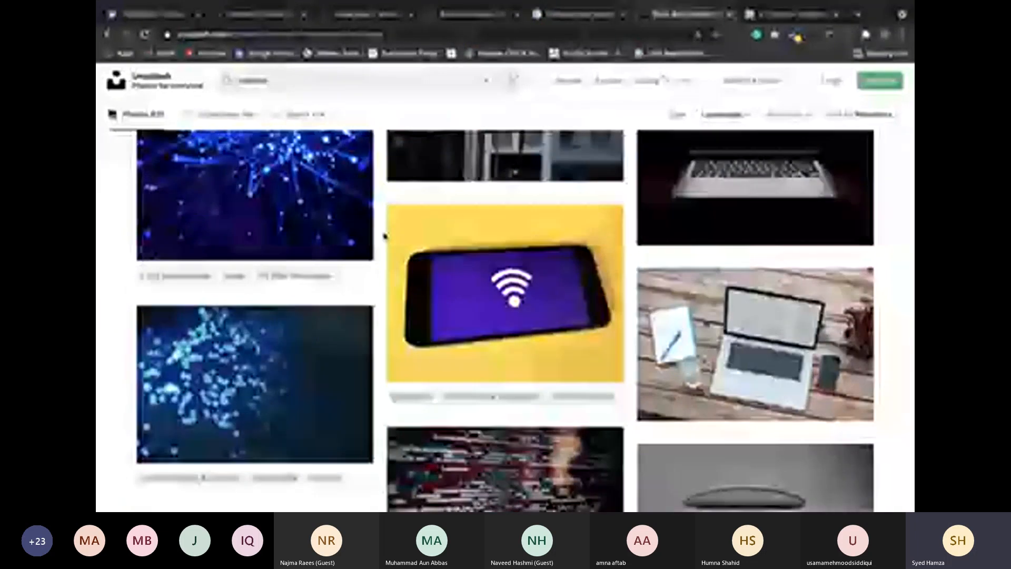
scroll(384, 237, "up", 3)
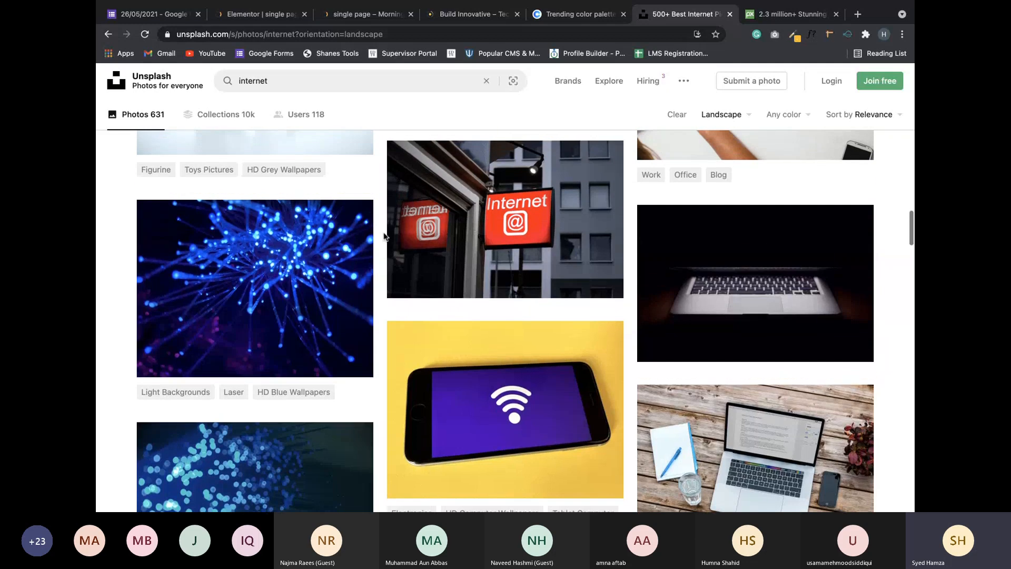
scroll(384, 237, "up", 1)
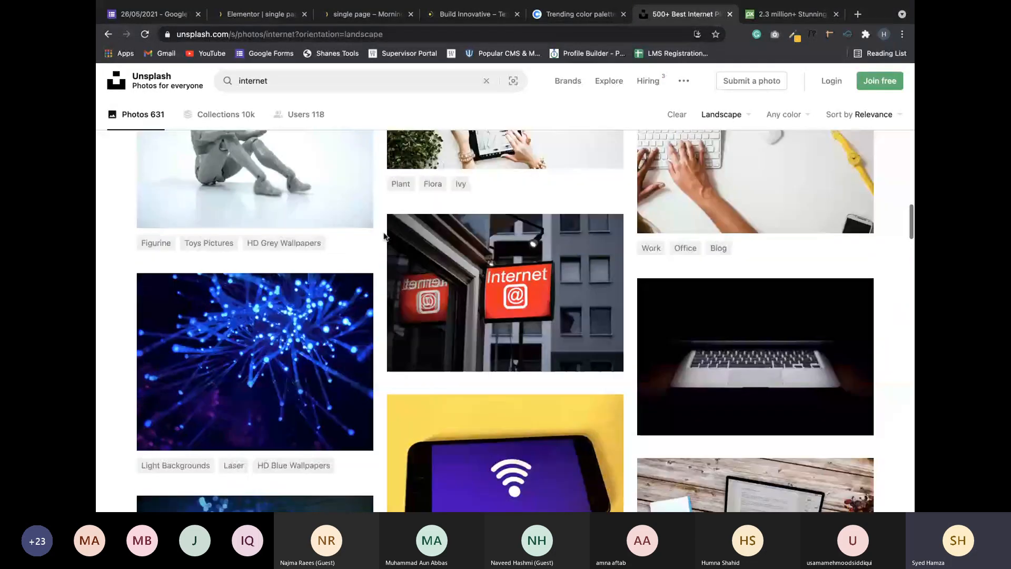
scroll(384, 237, "down", 5)
scroll(384, 236, "down", 4)
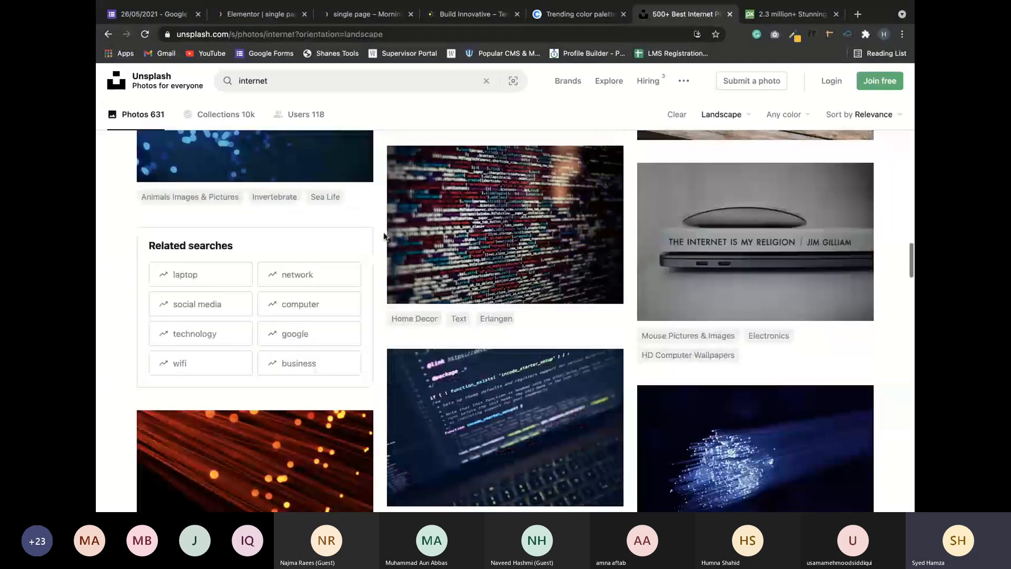
scroll(384, 236, "down", 2)
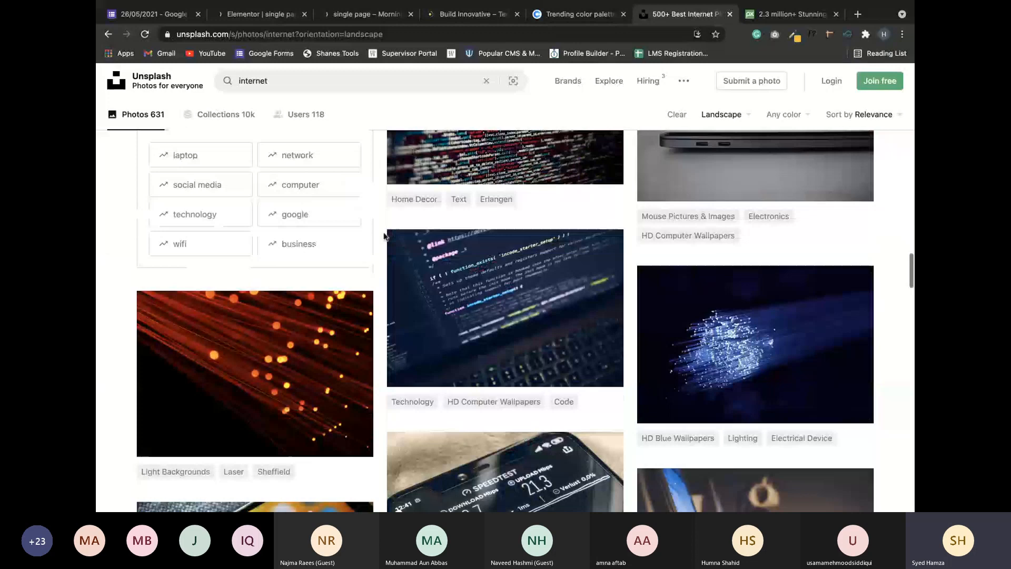
scroll(384, 236, "down", 1)
scroll(384, 236, "down", 10)
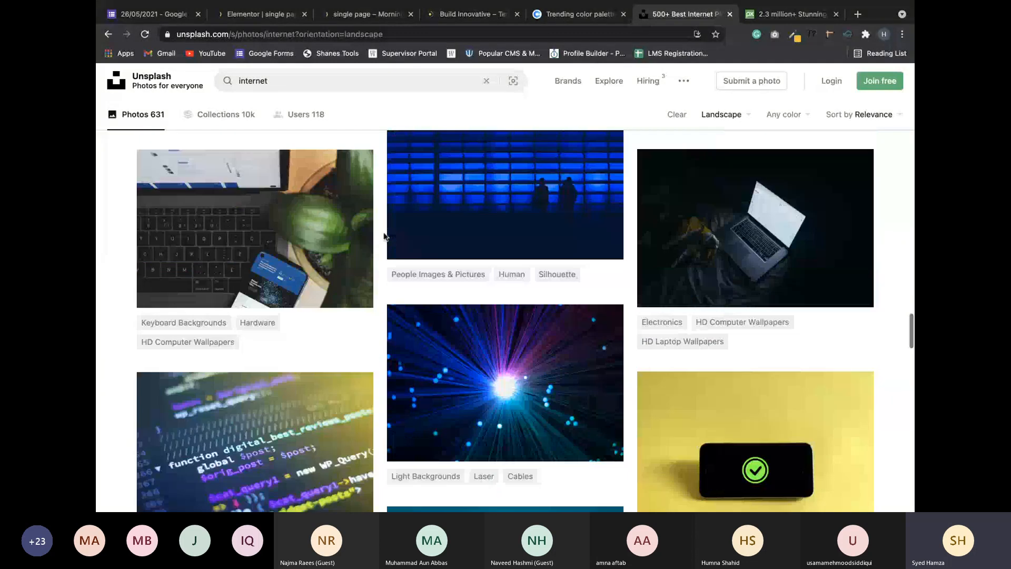
scroll(384, 237, "down", 5)
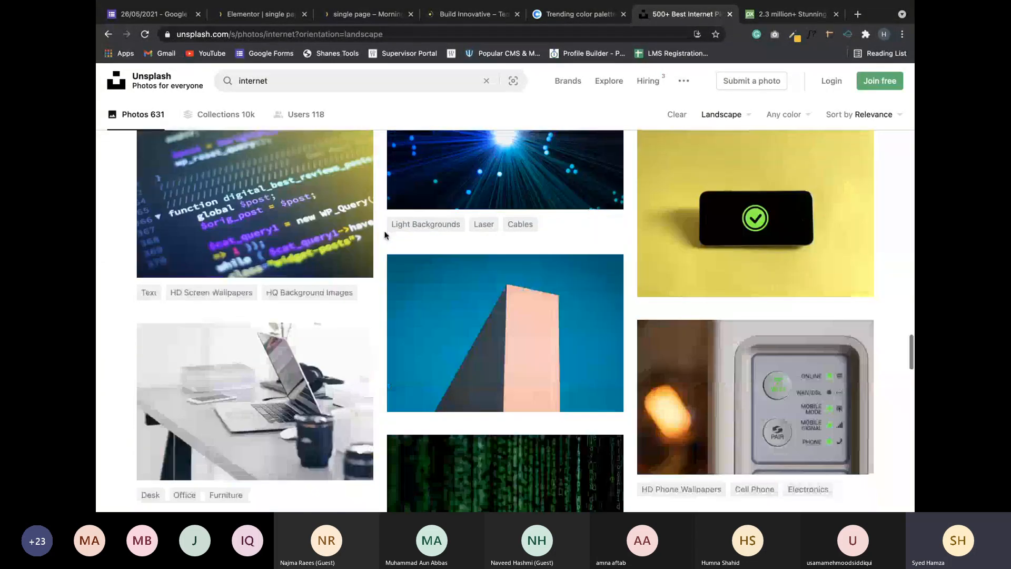
scroll(385, 235, "down", 3)
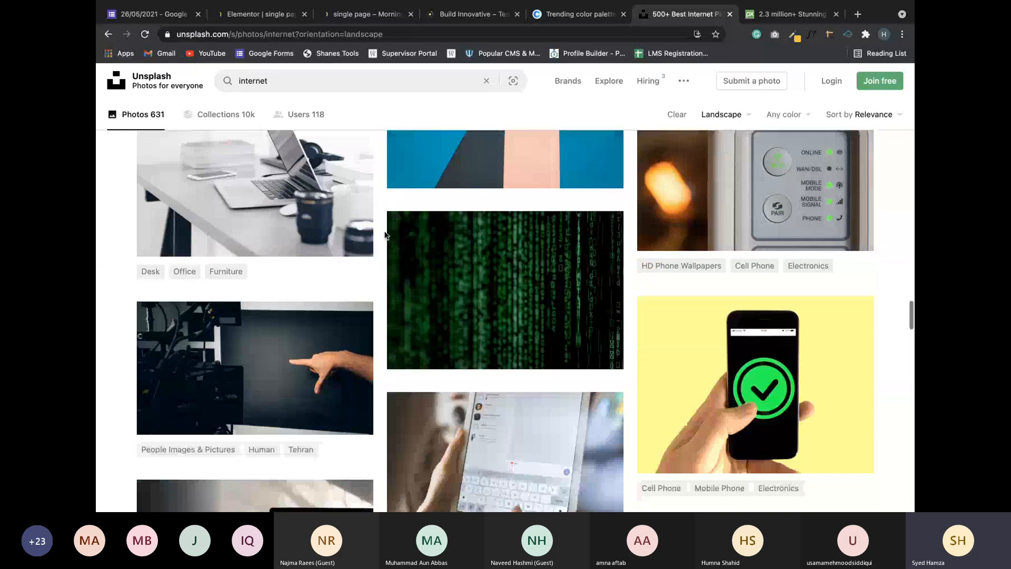
scroll(385, 235, "up", 1)
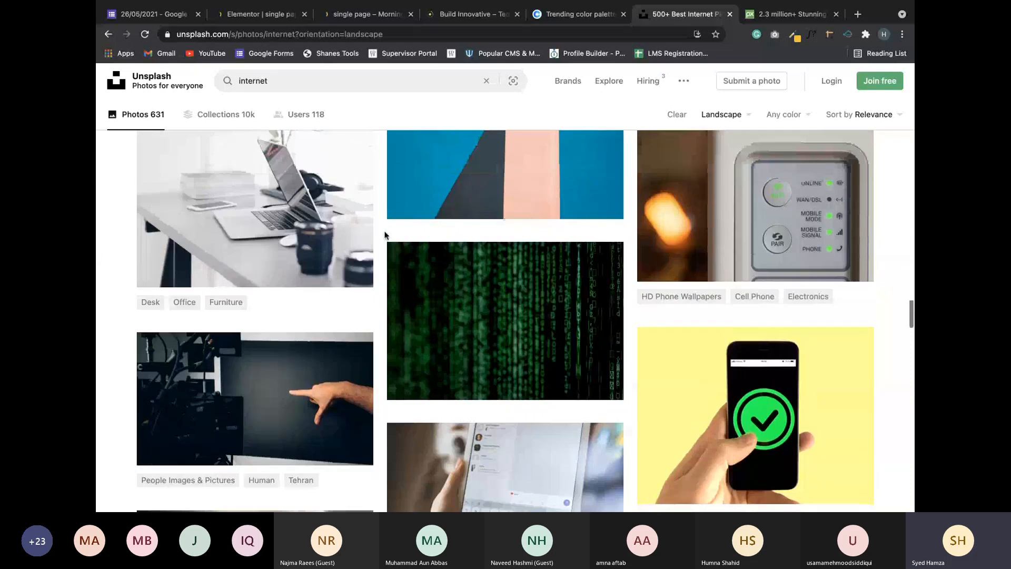
scroll(384, 235, "up", 1)
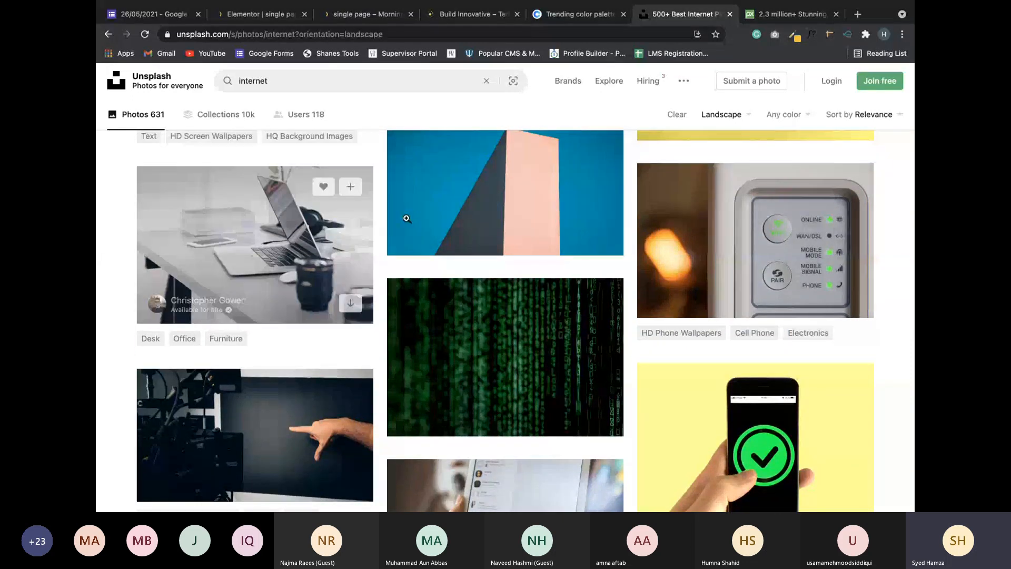
scroll(488, 178, "down", 10)
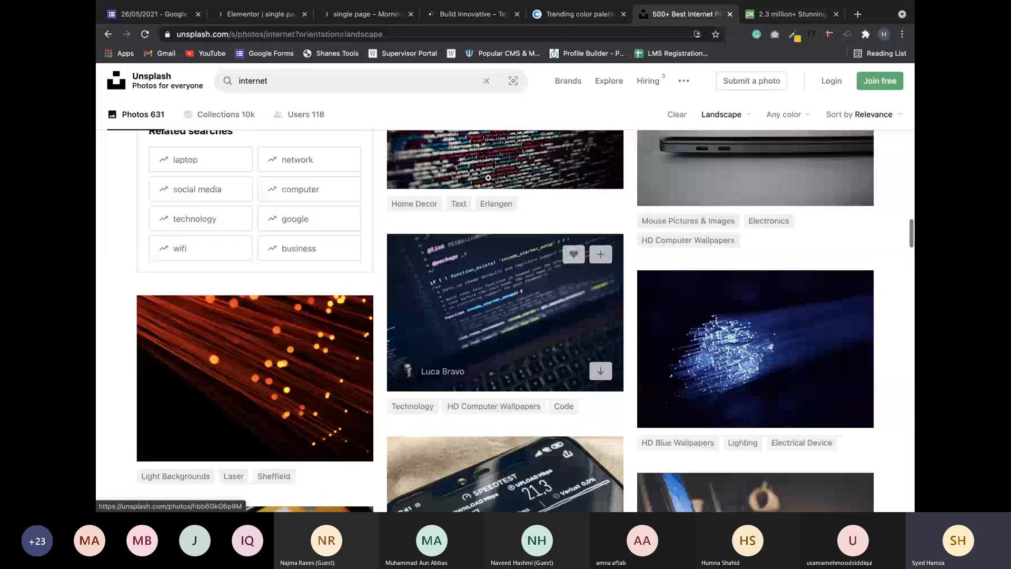
Filter the results to Landscape and open the silver laptop-on-white-desk photo.
left_click(729, 115)
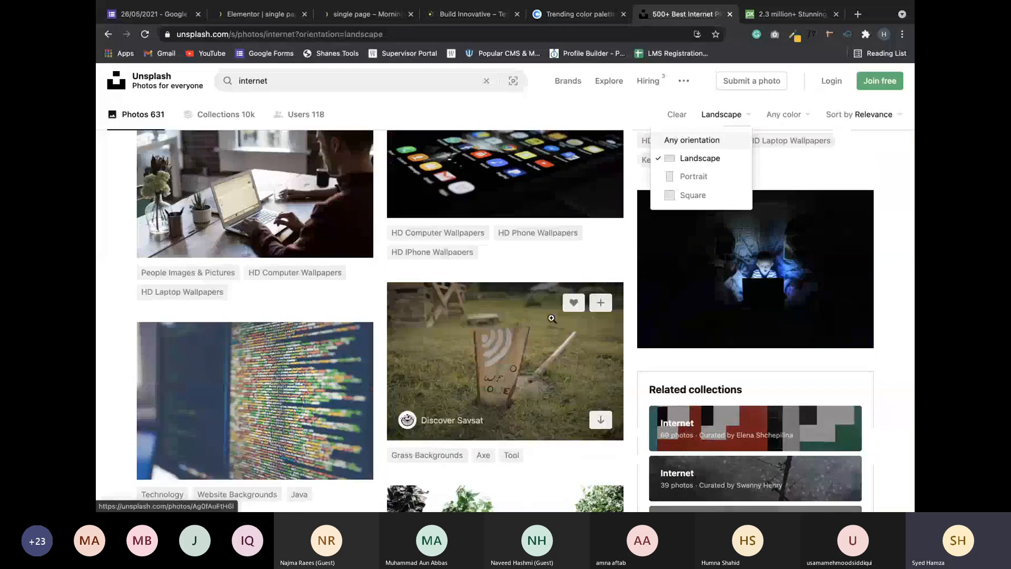
scroll(552, 319, "down", 4)
scroll(552, 319, "down", 3)
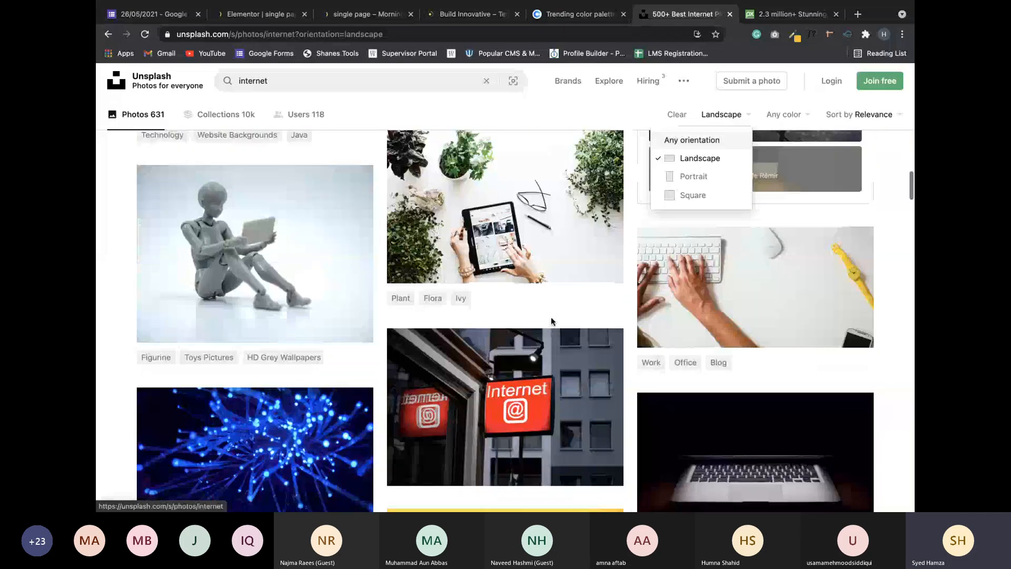
scroll(551, 317, "down", 5)
scroll(551, 317, "down", 5)
scroll(545, 320, "up", 3)
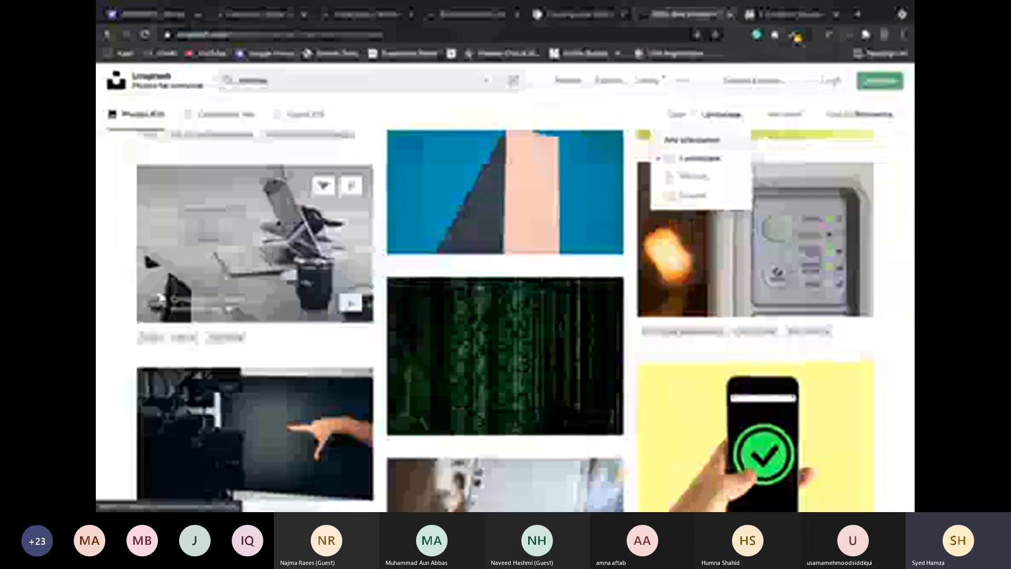
left_click(255, 243)
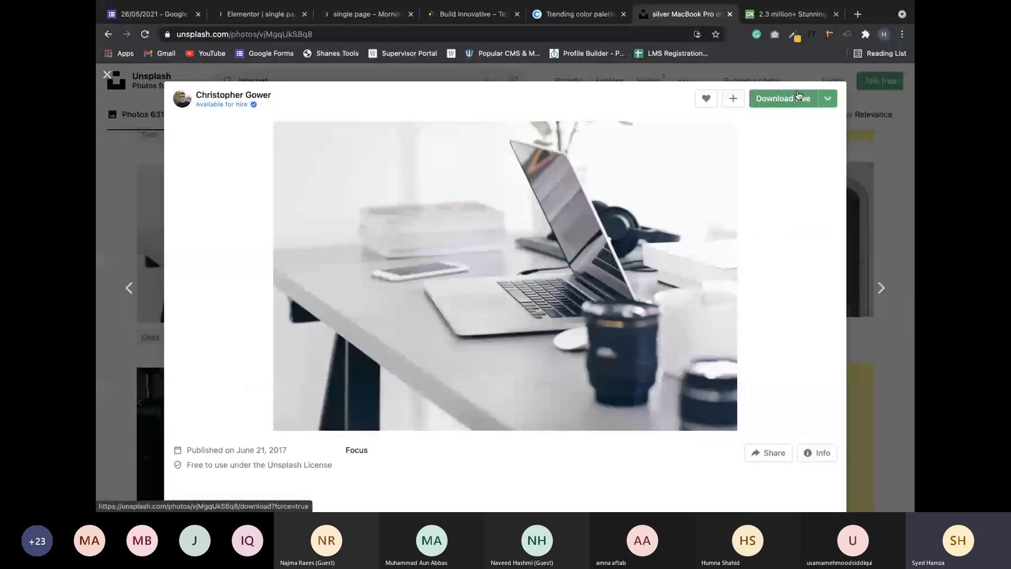
Download the laptop photo free, upload it to the media library, then switch to Teams.
left_click(799, 95)
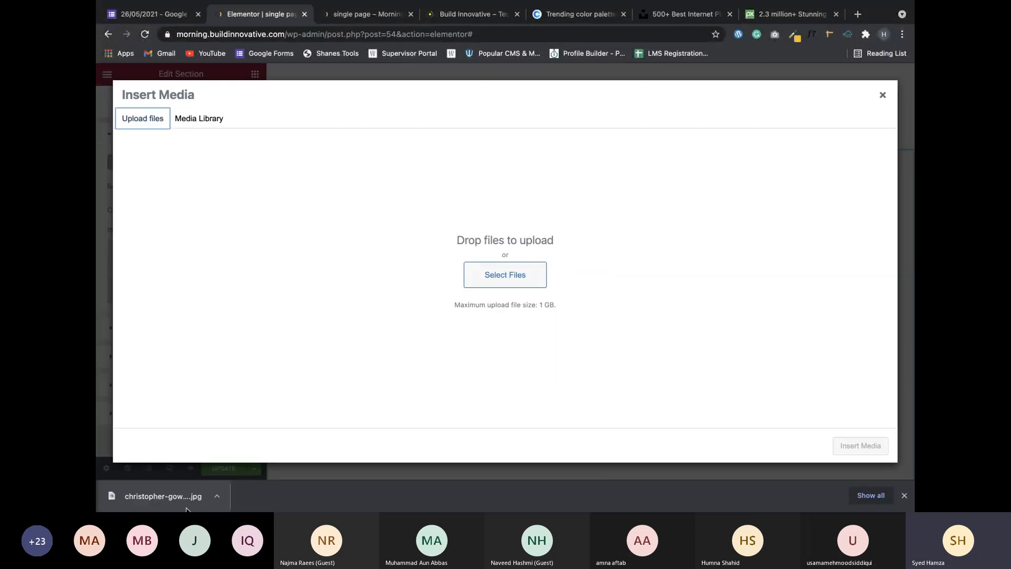
left_click_drag(187, 508, 626, 267)
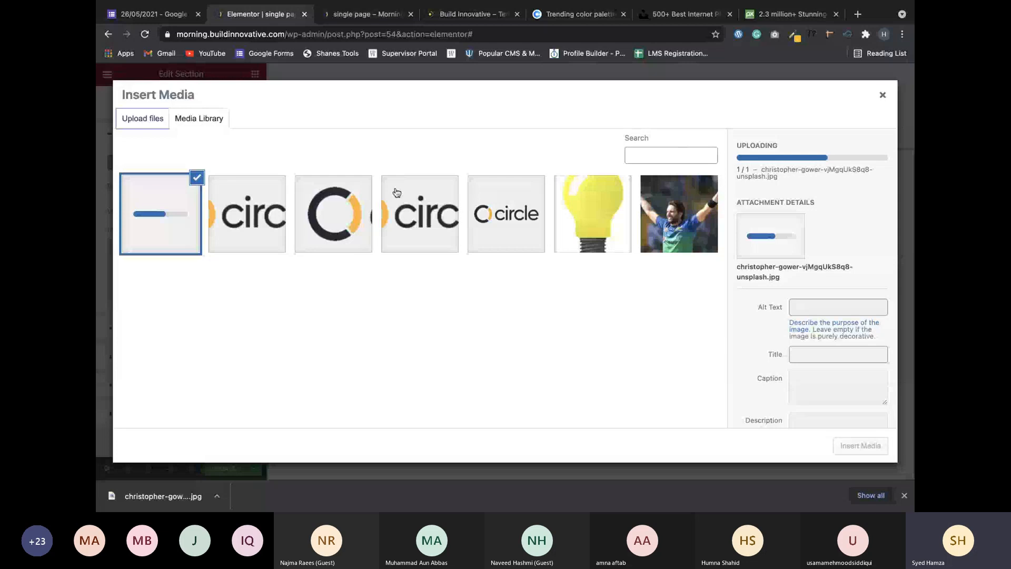
key("ctrl+Left")
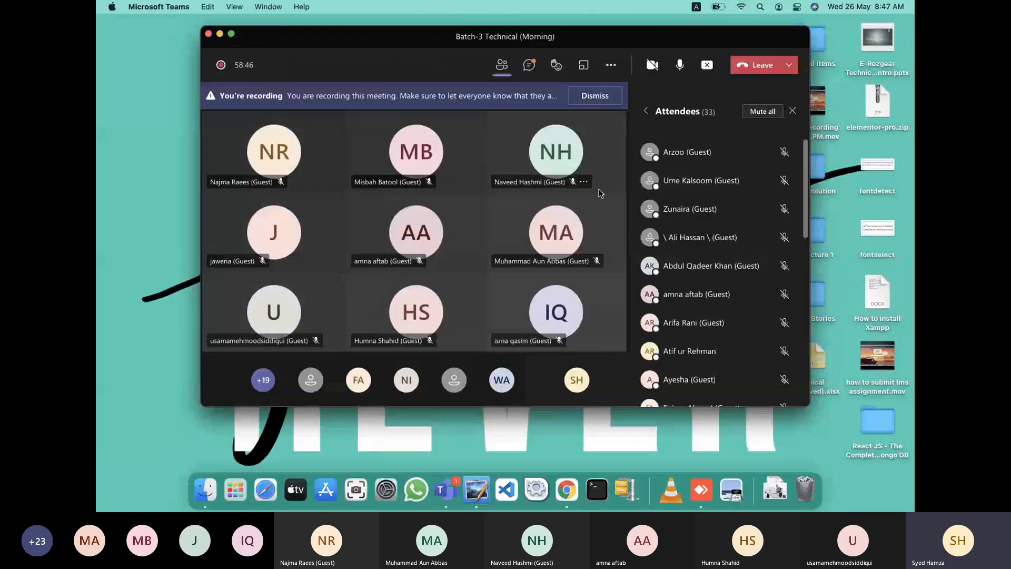
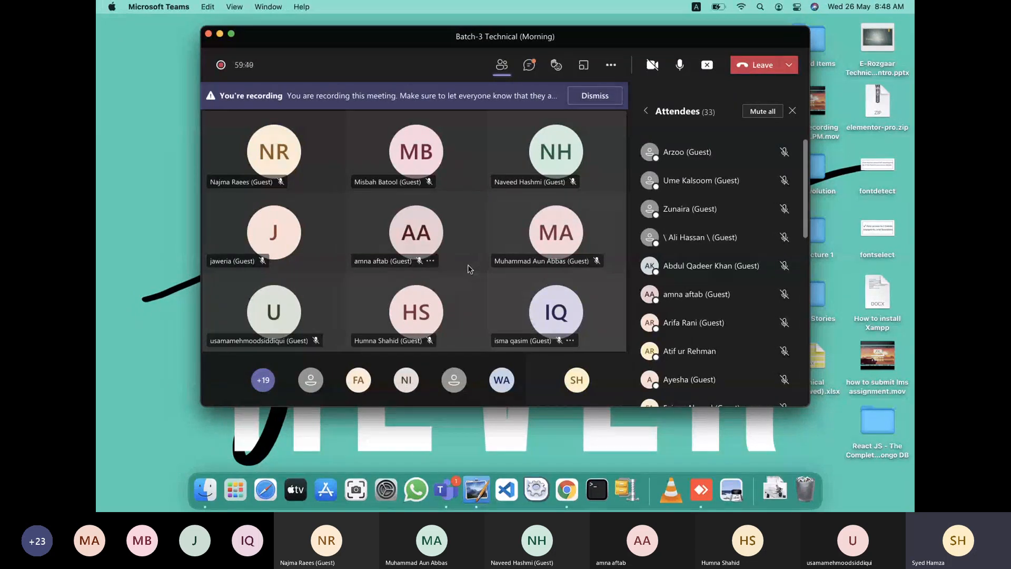
Bring the Chrome window with the Elementor page editor back in front of Teams.
mouse_move(501, 259)
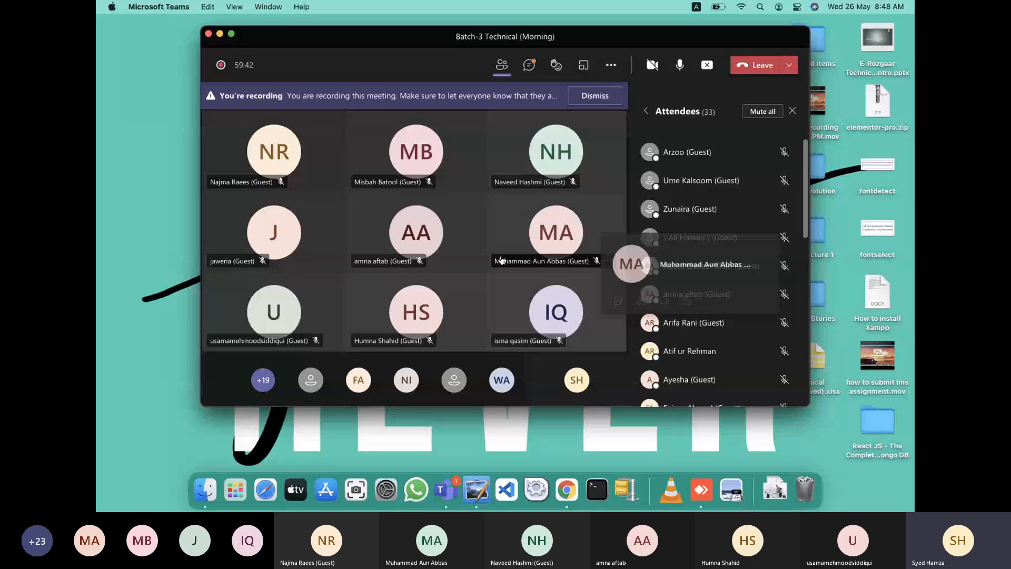
key("super+Tab")
Insert the laptop-on-desk photo as the section's background image.
left_click(861, 446)
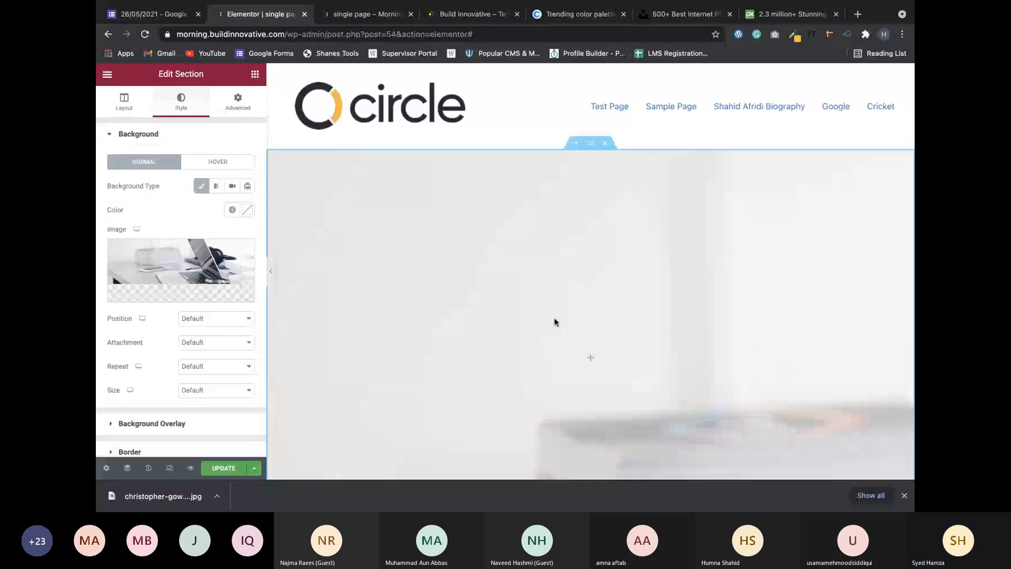
scroll(508, 286, "down", 3)
scroll(475, 202, "up", 2)
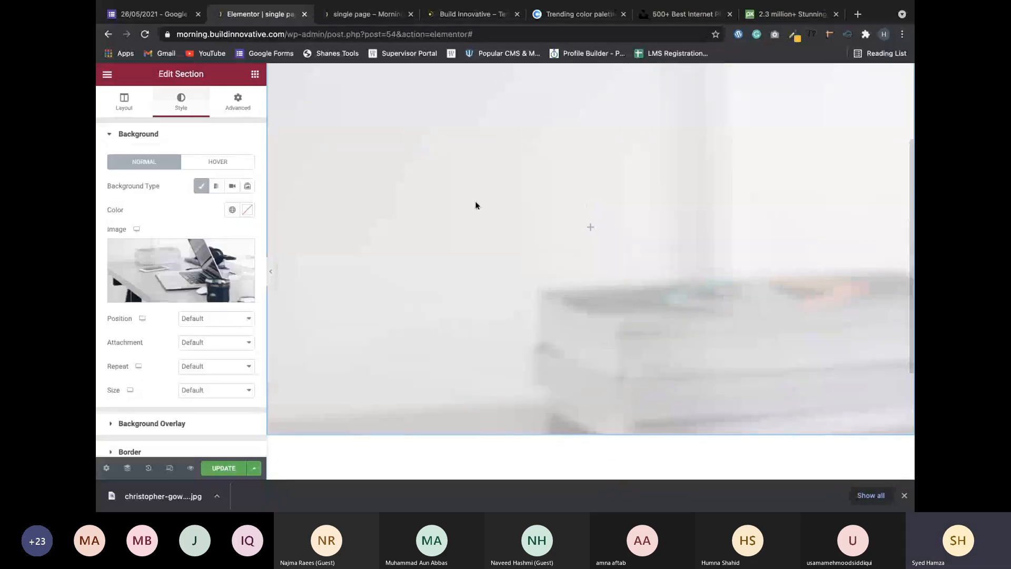
scroll(479, 208, "up", 2)
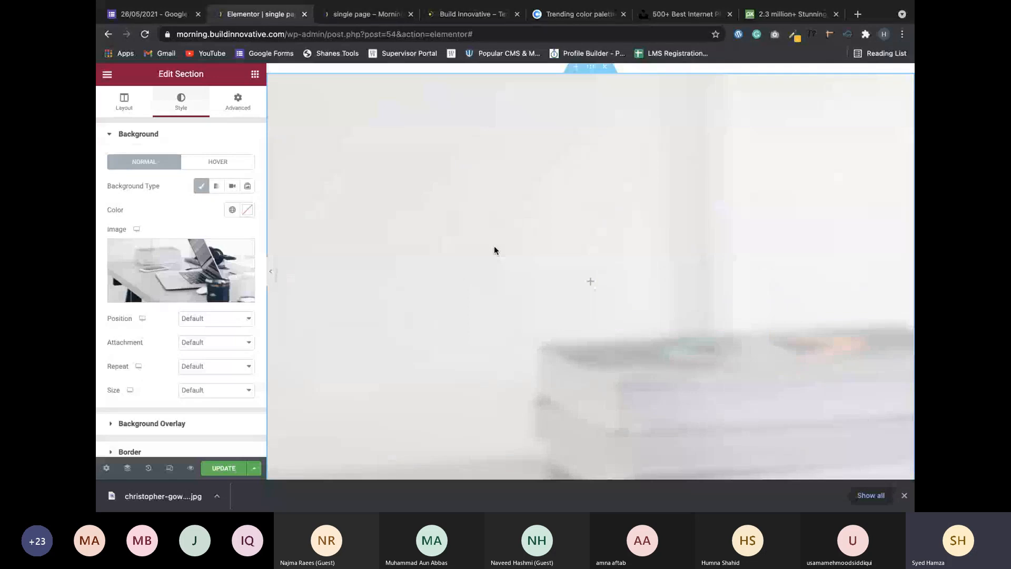
scroll(445, 273, "down", 1)
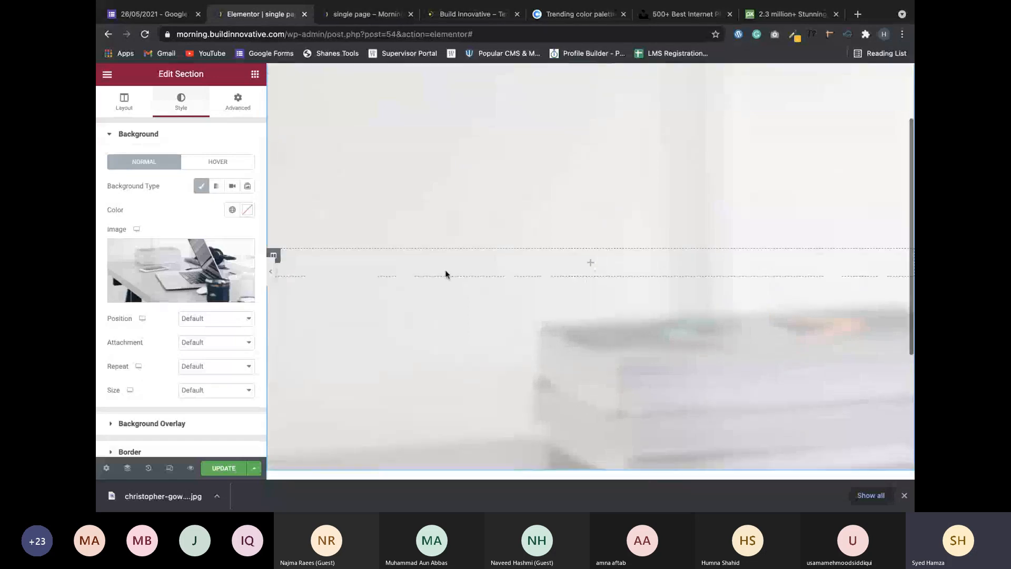
Set the background position to Center Center and the background size to Cover.
left_click(223, 319)
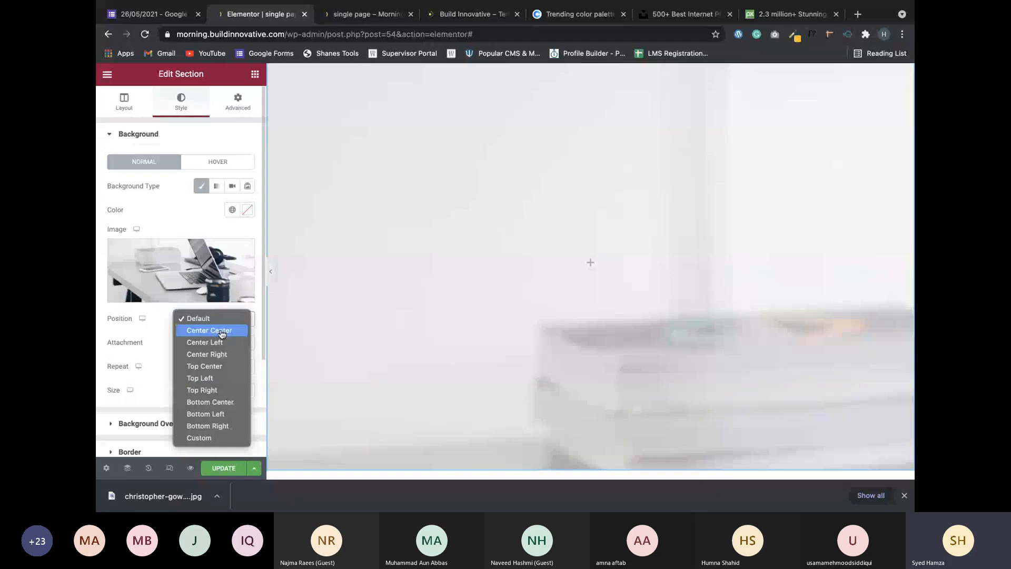
left_click(220, 331)
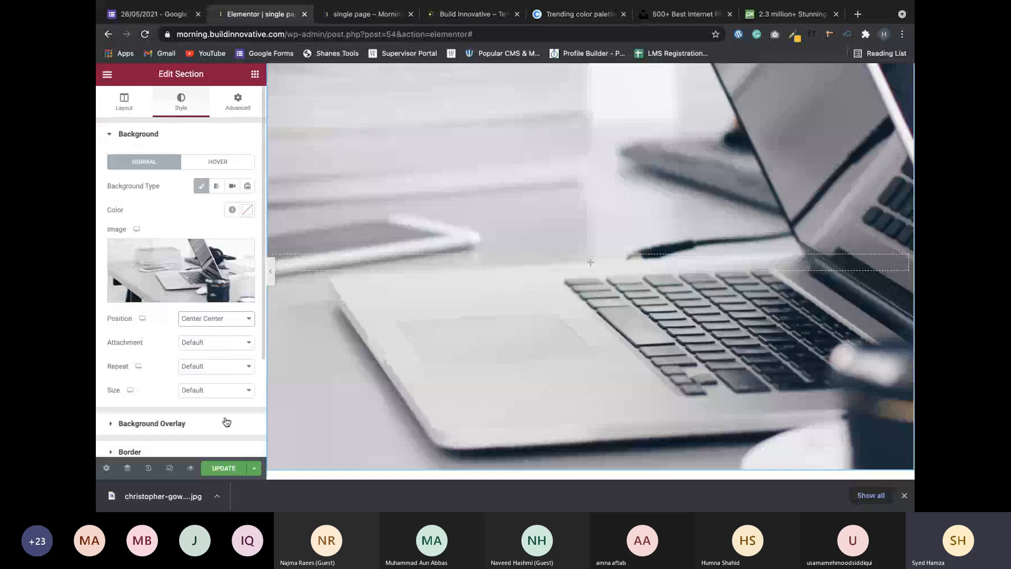
left_click(239, 390)
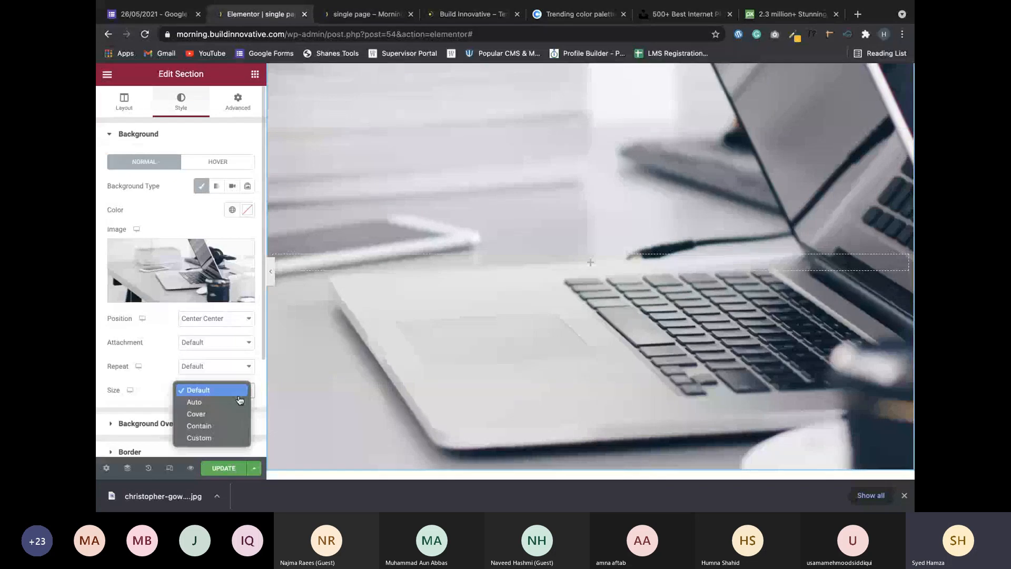
key("Escape")
key("Down")
key("Down")
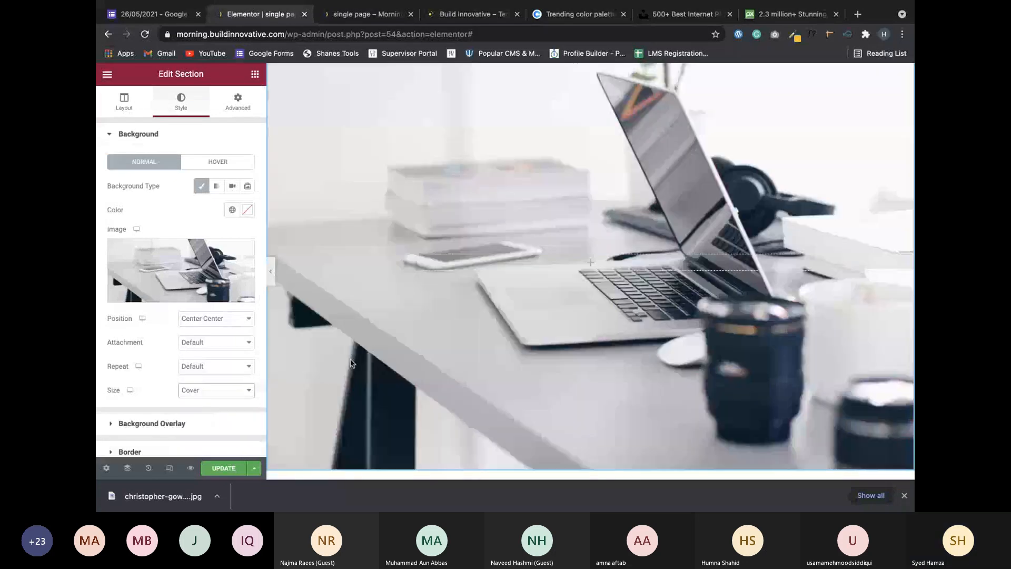
scroll(350, 361, "down", 3)
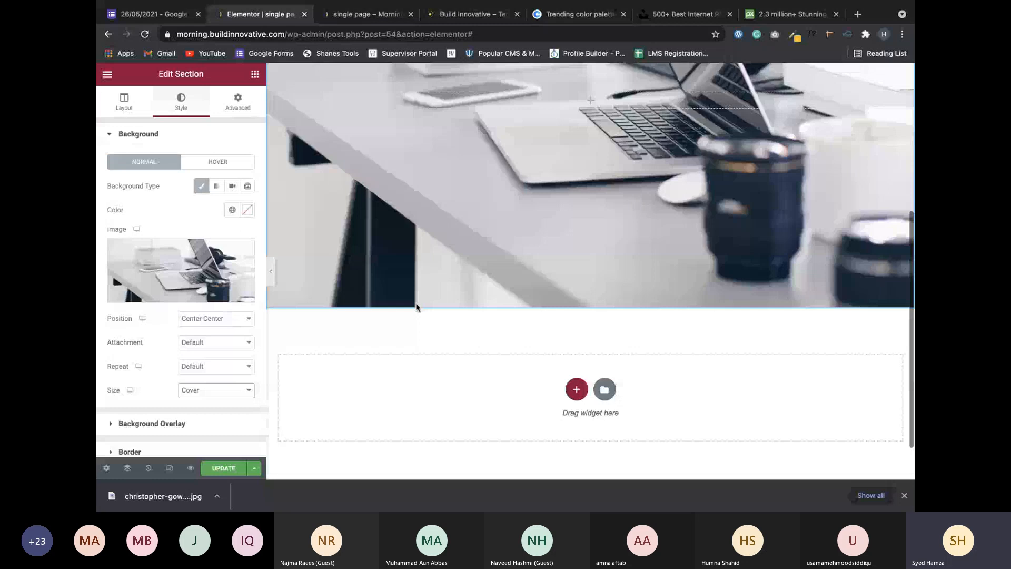
scroll(503, 172, "up", 5)
scroll(502, 172, "down", 1)
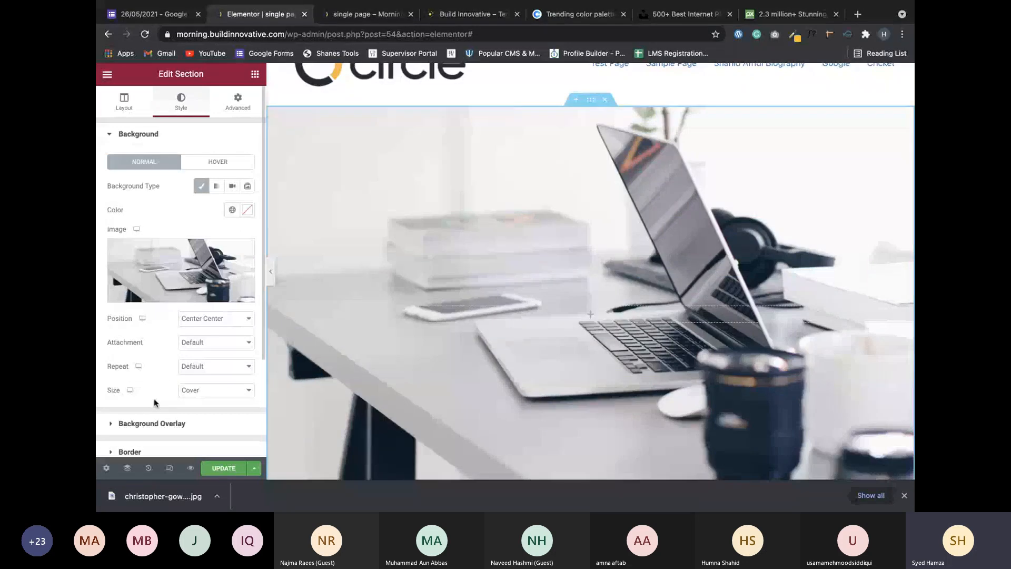
scroll(432, 292, "down", 2)
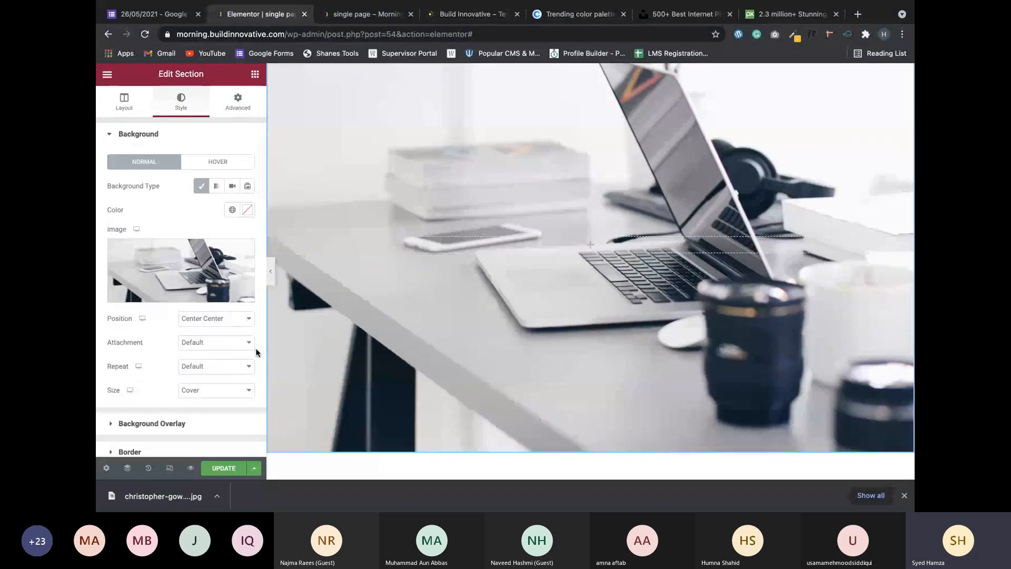
Set the background Repeat to No-repeat and leave Attachment on Default.
left_click(217, 366)
left_click(221, 379)
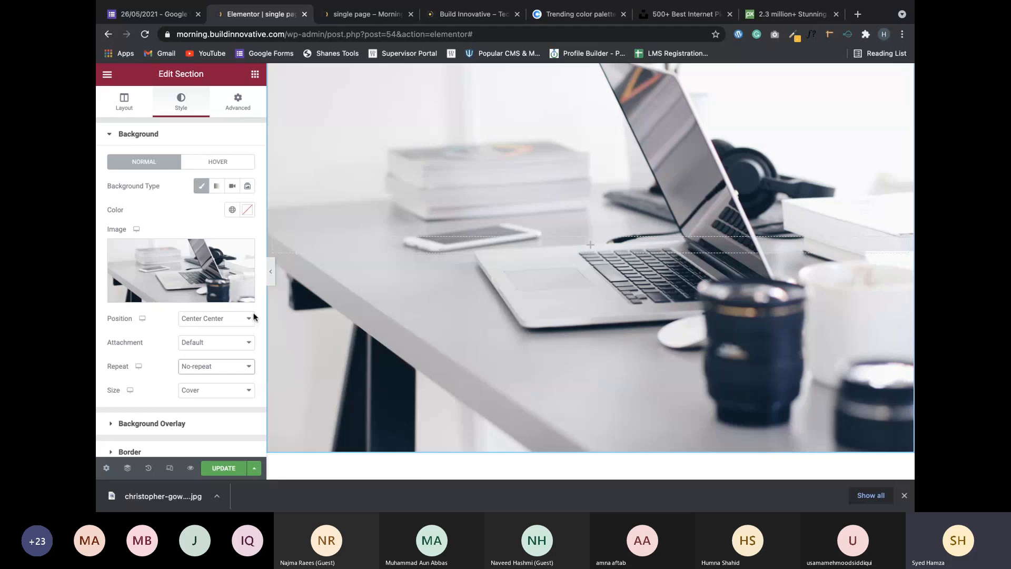
left_click(232, 342)
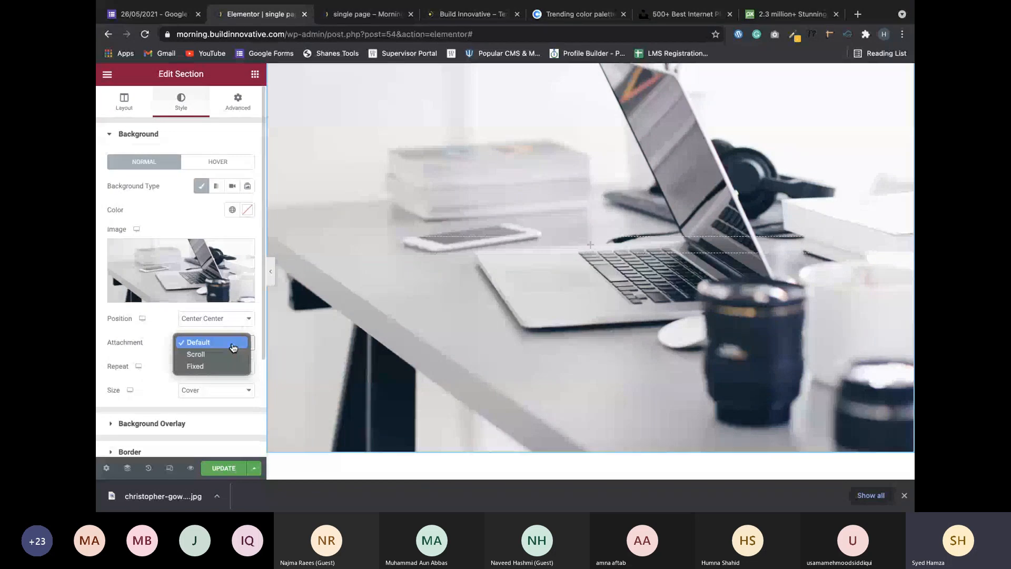
left_click(233, 346)
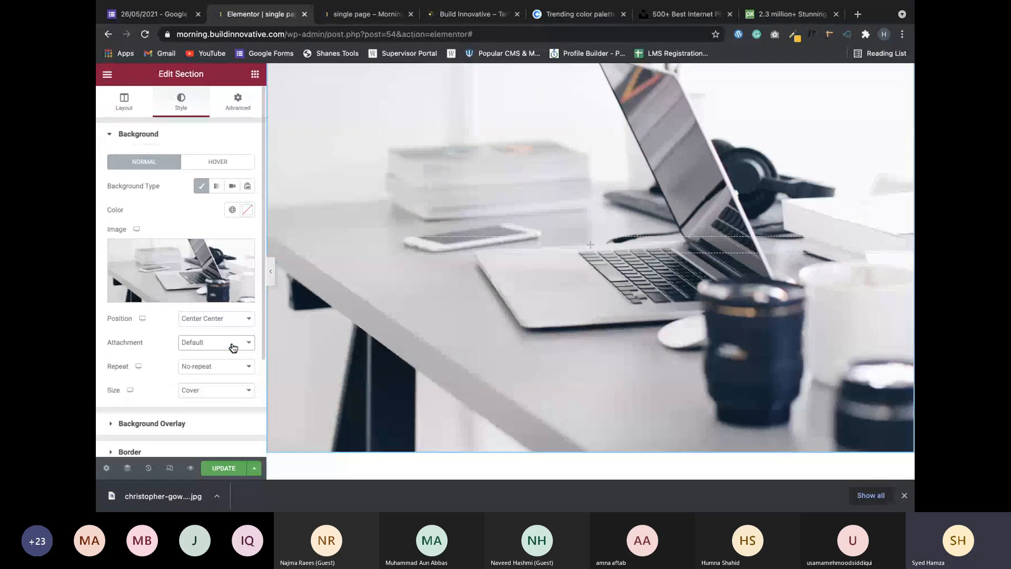
left_click(232, 347)
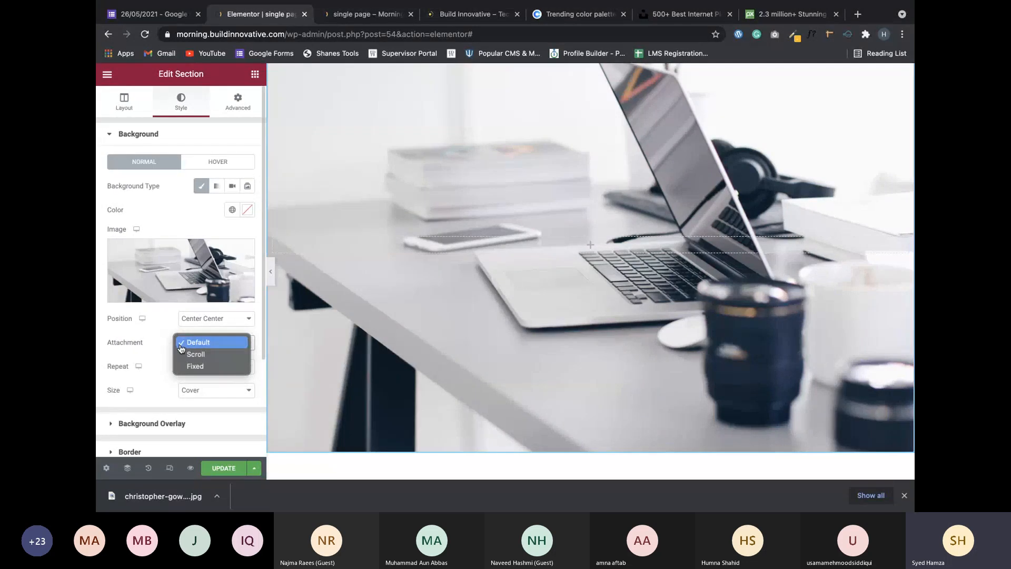
left_click(181, 345)
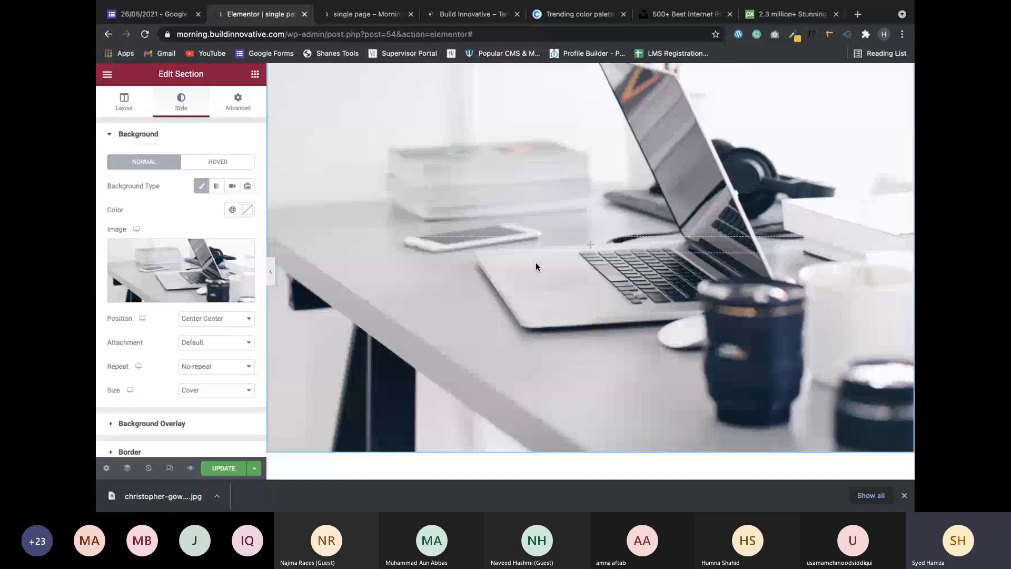
scroll(530, 295, "down", 1)
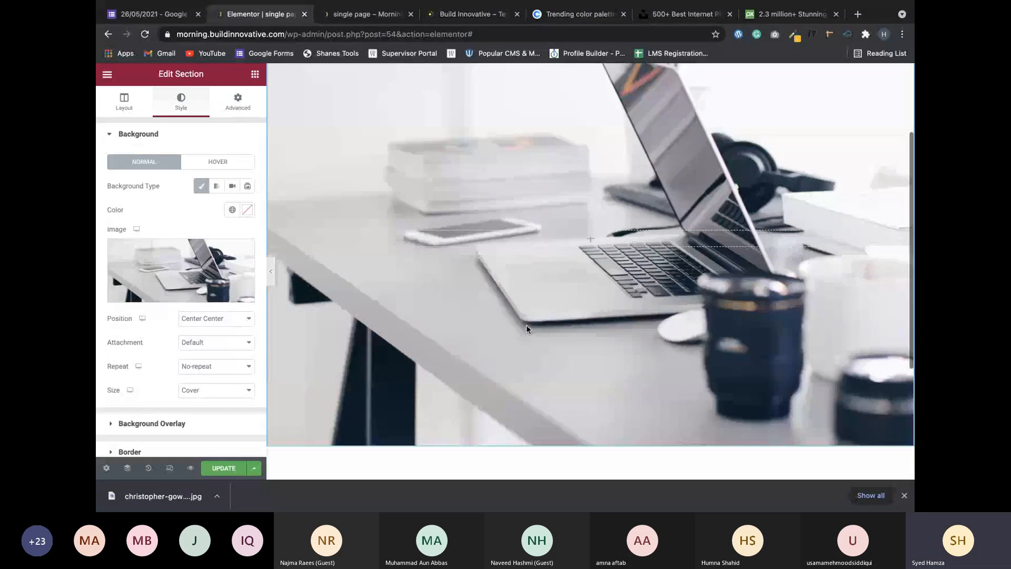
scroll(526, 329, "down", 5)
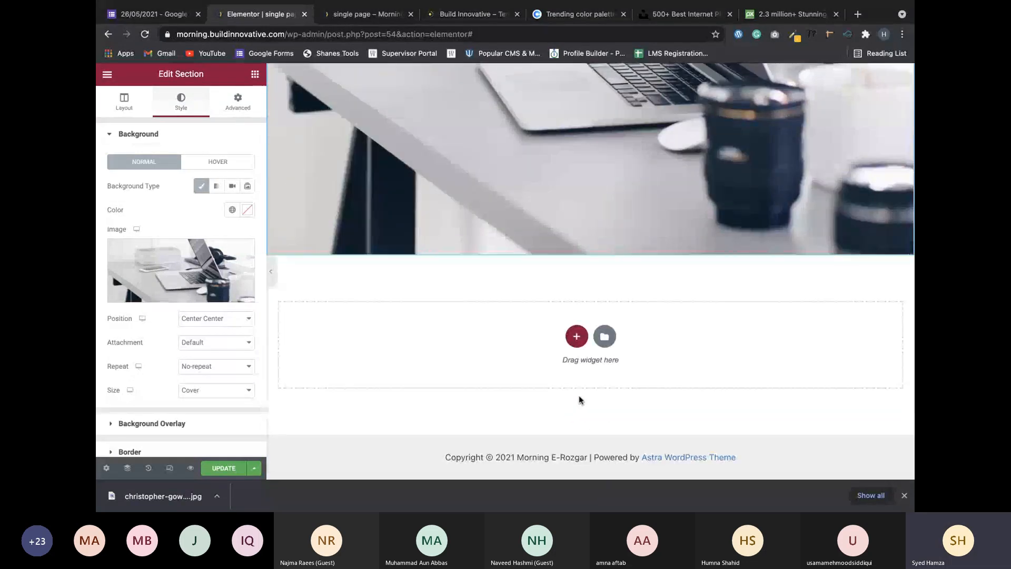
scroll(579, 400, "up", 5)
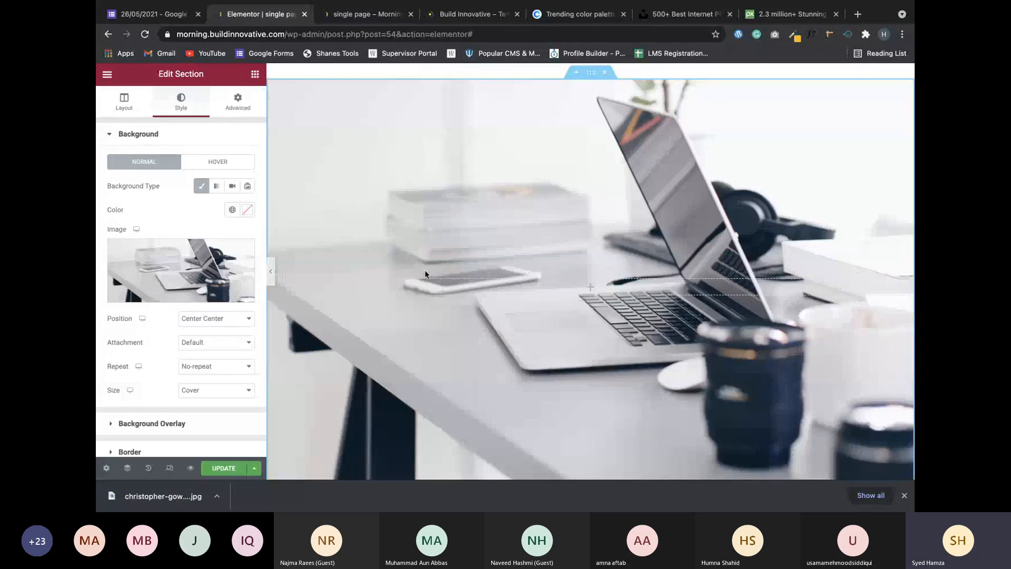
scroll(425, 270, "down", 5)
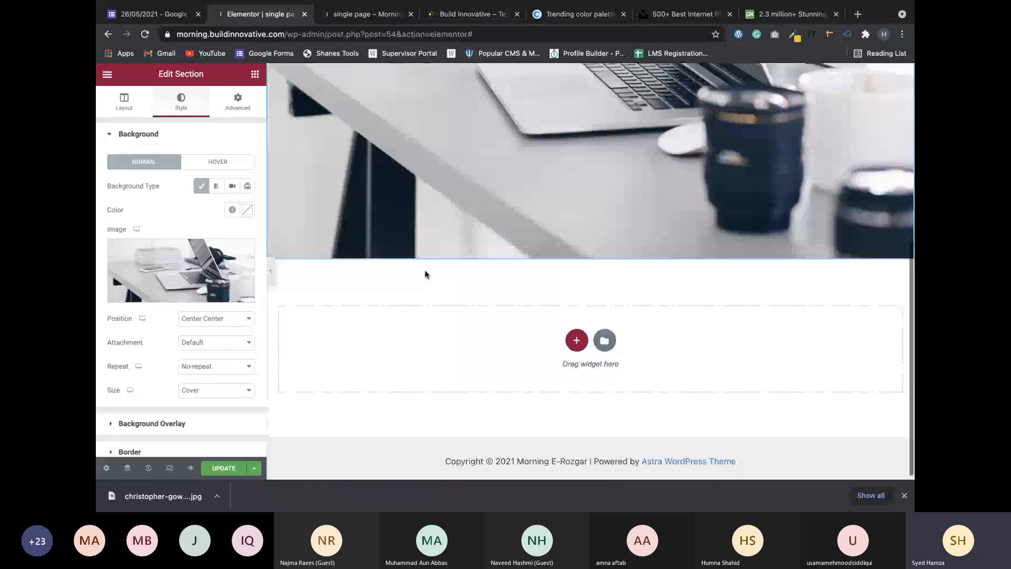
scroll(424, 270, "up", 6)
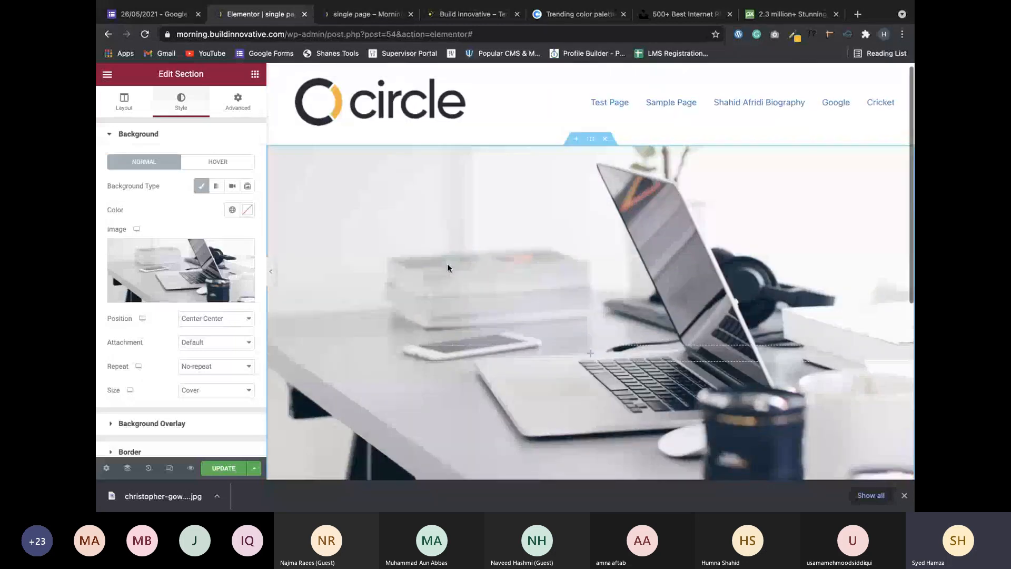
scroll(447, 264, "down", 2)
scroll(447, 268, "down", 1)
scroll(190, 410, "down", 2)
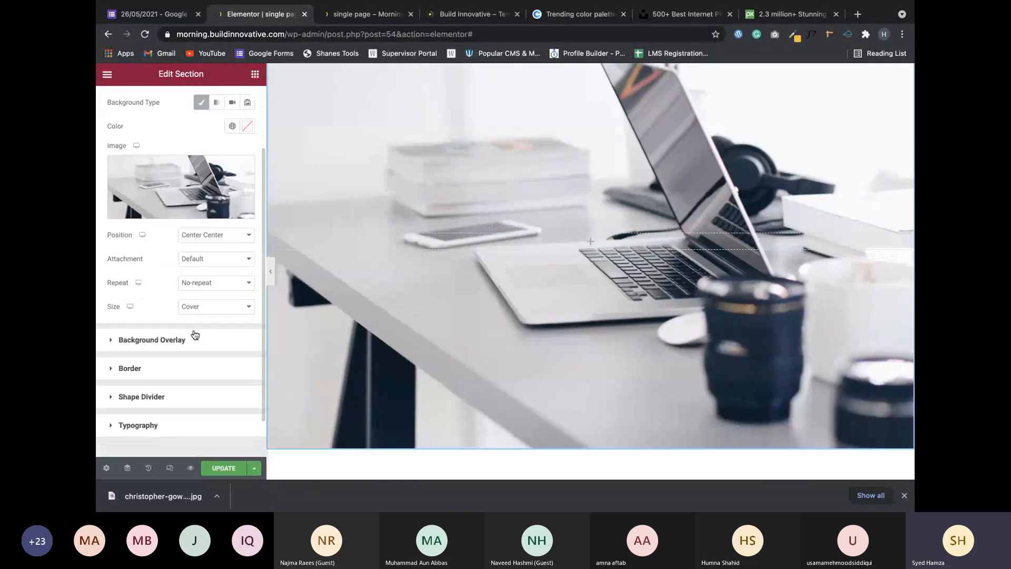
Add a classic near-black #0c0c0c background overlay and raise its opacity to about 0.9.
left_click(194, 348)
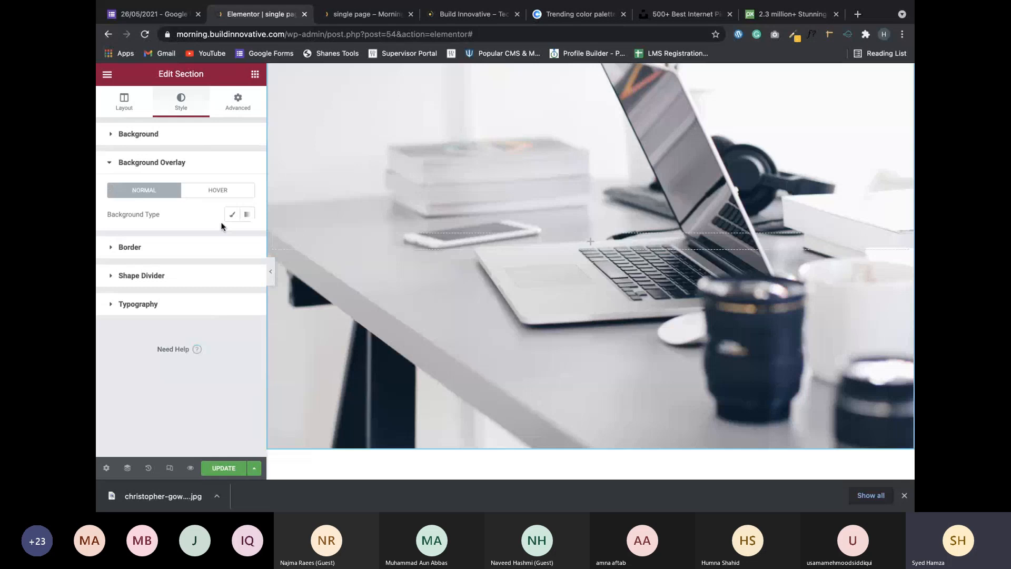
left_click(233, 210)
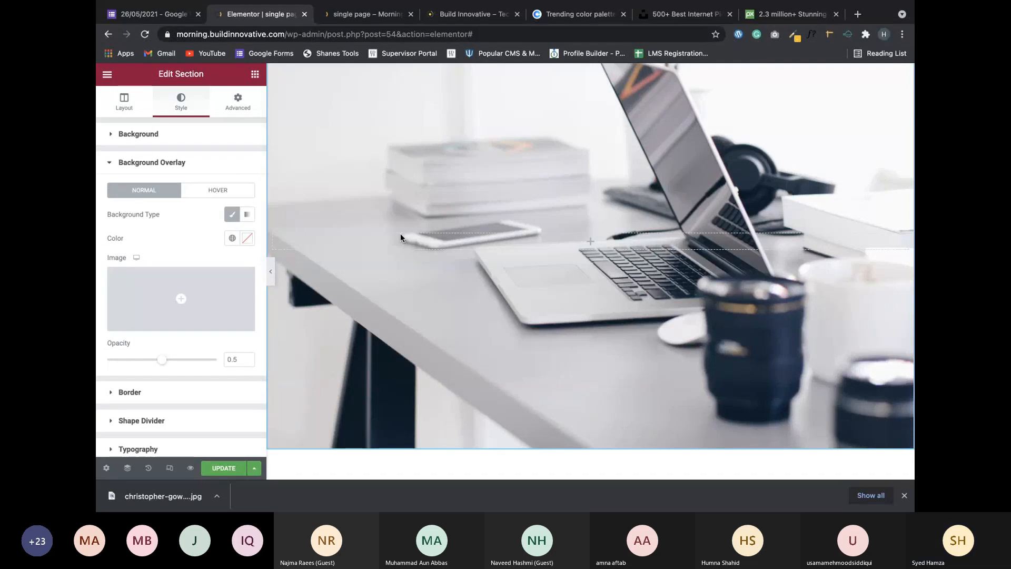
mouse_move(175, 304)
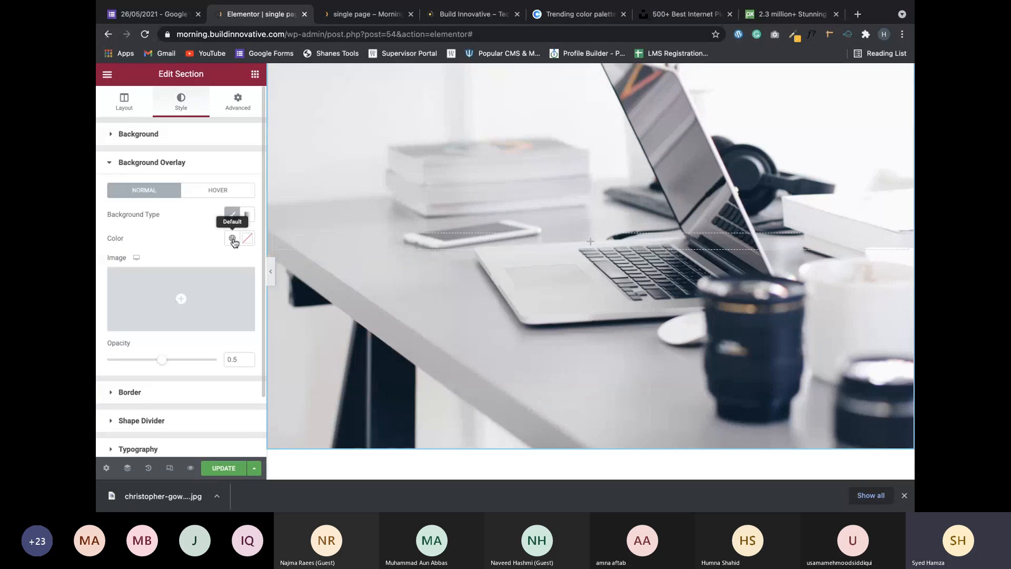
left_click(233, 239)
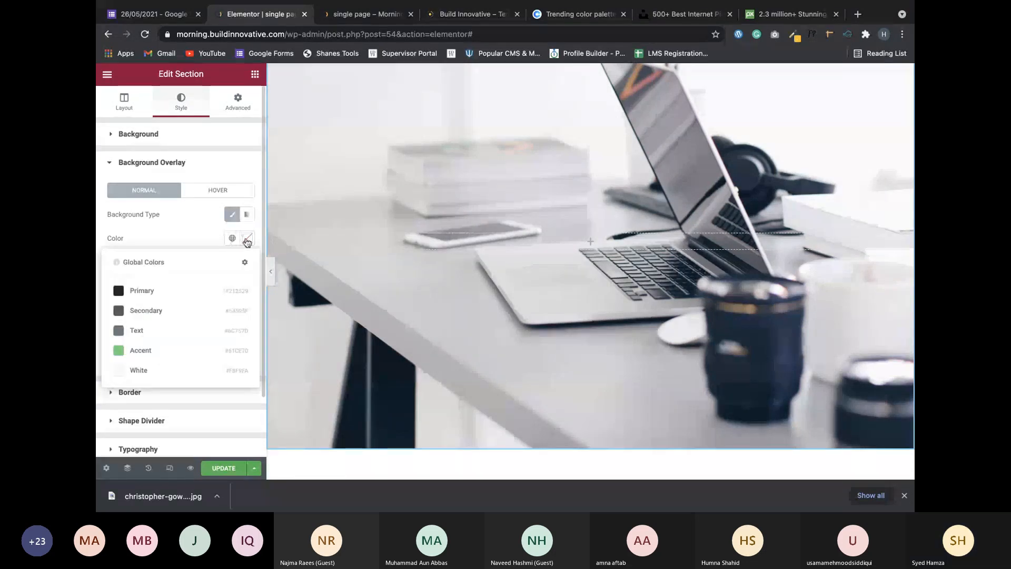
left_click(247, 240)
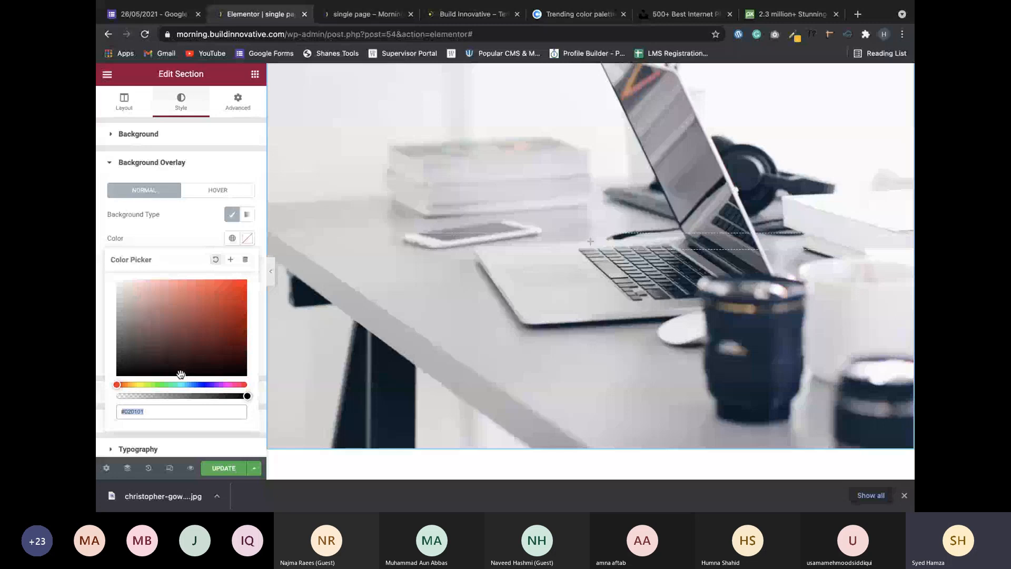
mouse_move(180, 374)
left_mouse_down()
mouse_move(104, 374)
mouse_move(101, 387)
left_mouse_up()
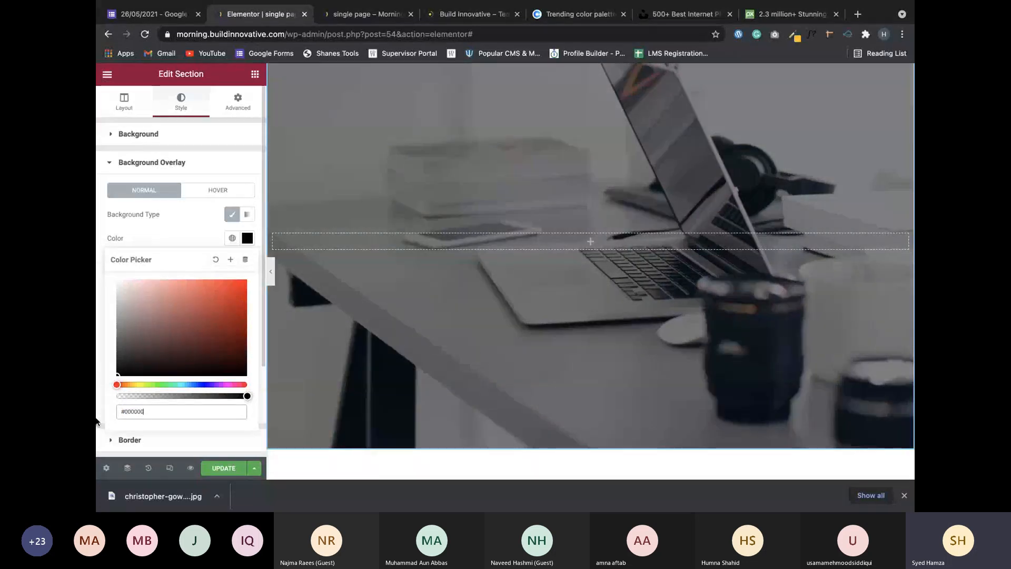
scroll(132, 387, "down", 1)
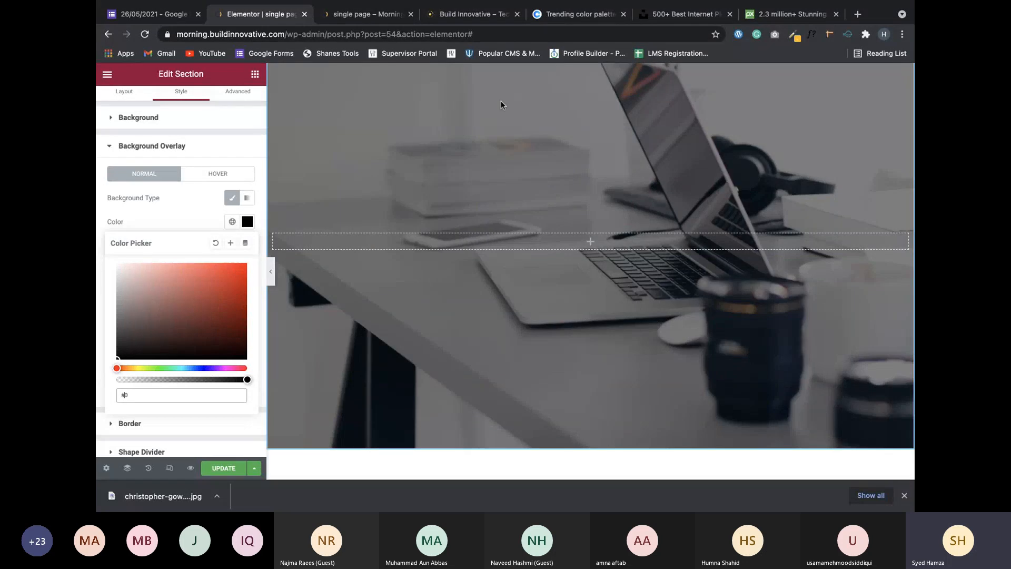
left_click(179, 220)
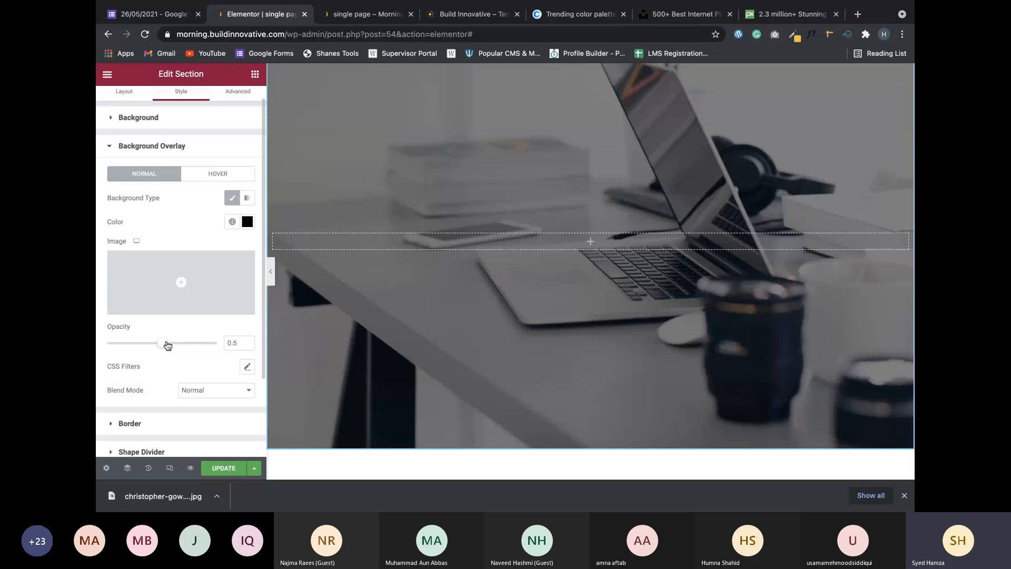
left_click_drag(167, 345, 221, 344)
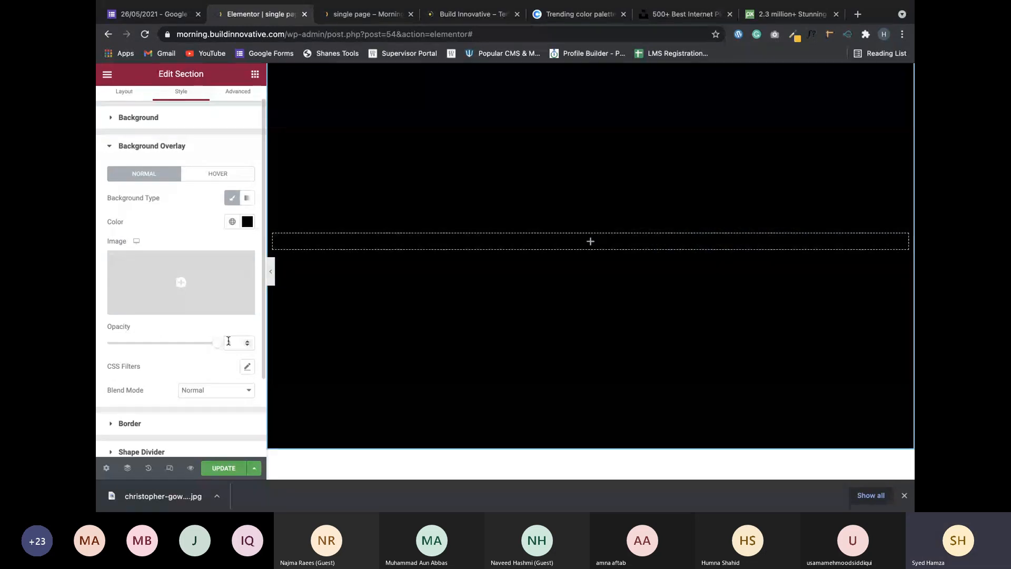
left_click(473, 14)
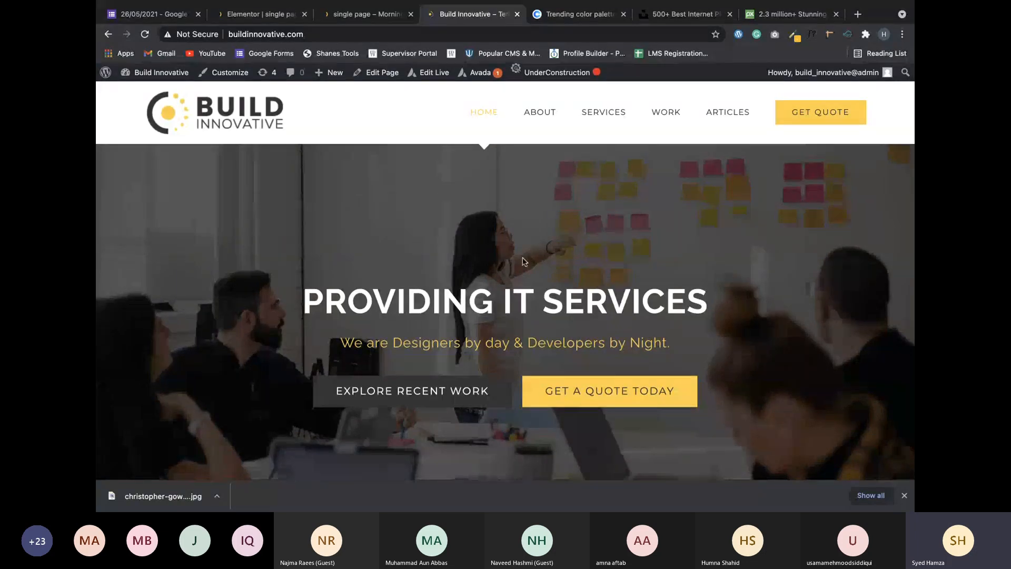
scroll(524, 261, "down", 4)
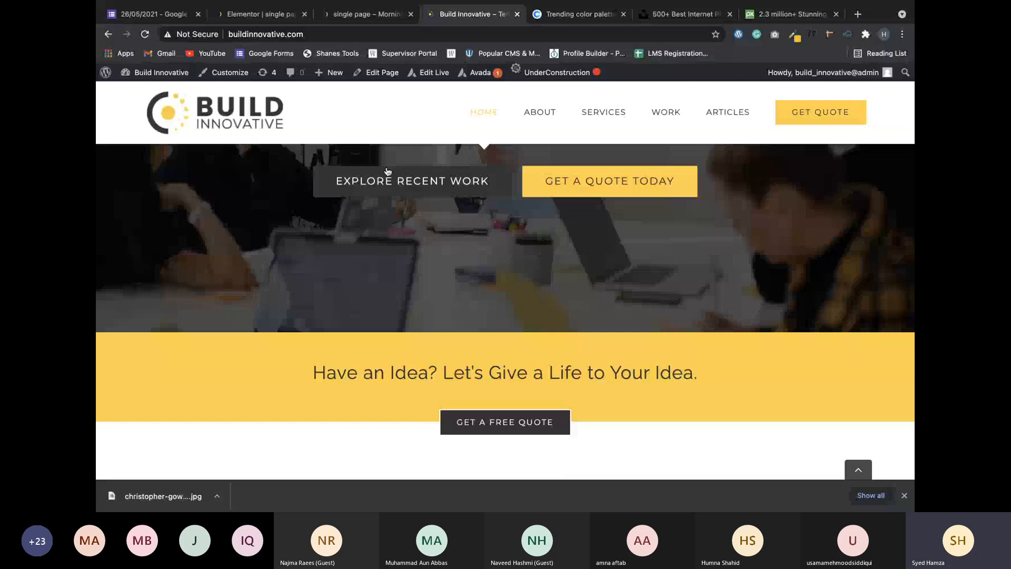
scroll(388, 176, "up", 4)
left_click(364, 14)
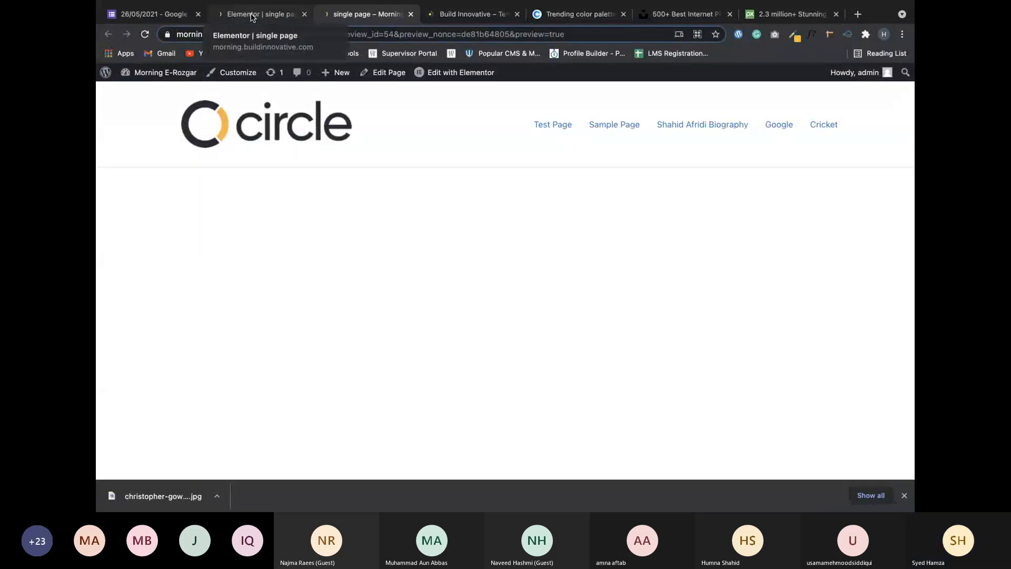
left_click(251, 18)
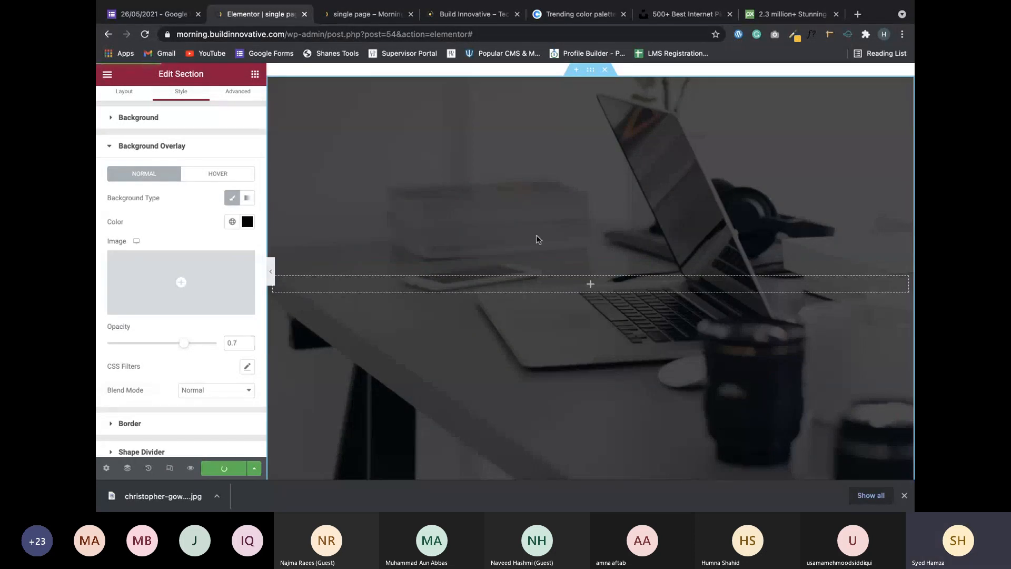
Scroll the Edit Section panel back up and show the hero section's Layout settings.
scroll(535, 237, "down", 5)
scroll(535, 237, "up", 5)
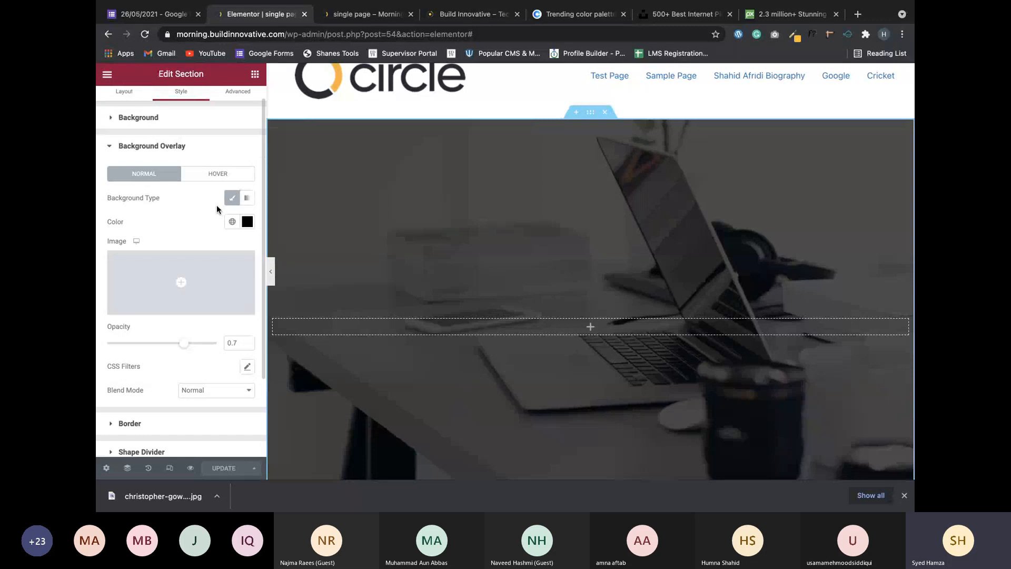
scroll(187, 159, "up", 1)
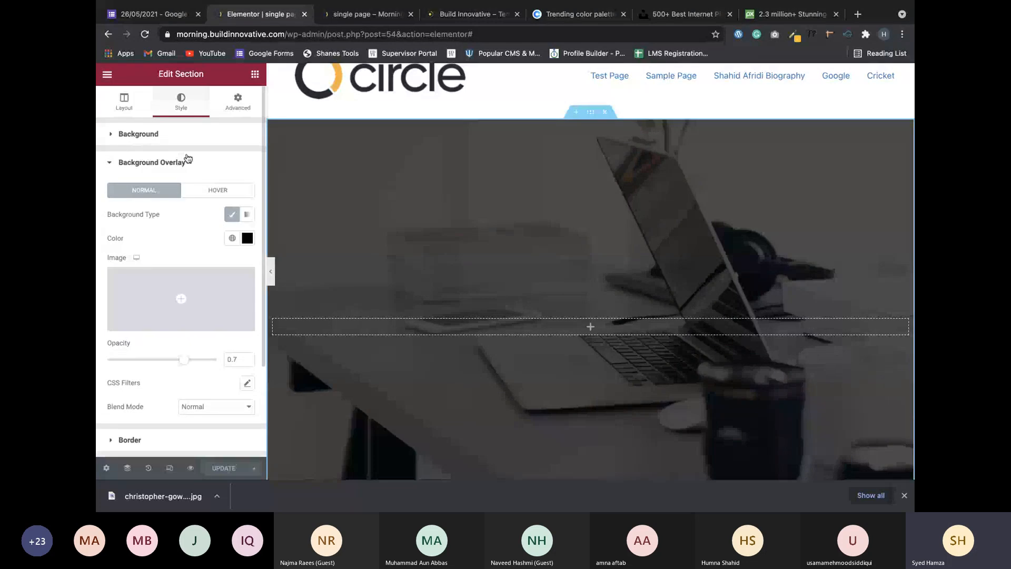
left_click(135, 110)
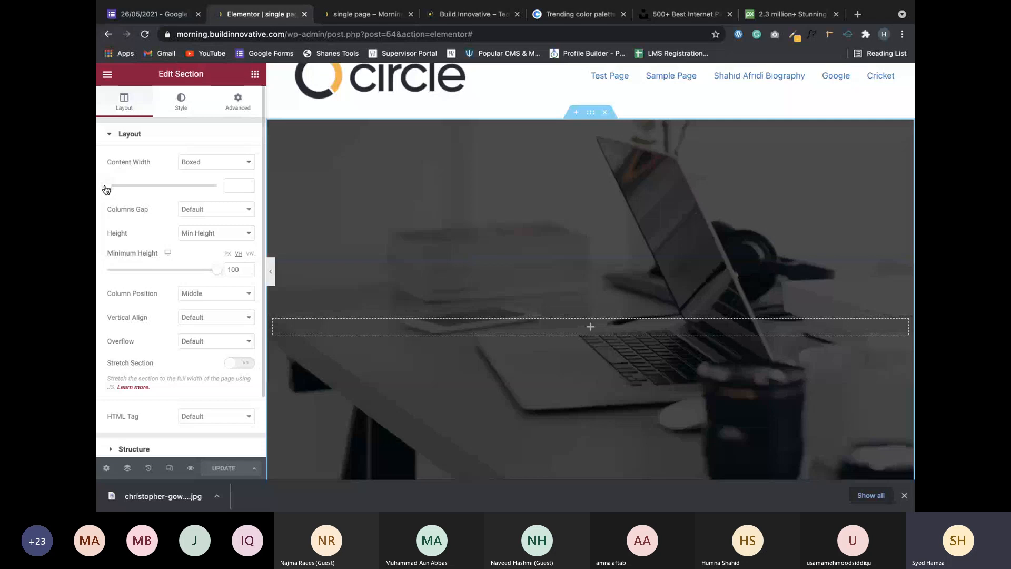
Set the hero's boxed content width to 650 and bring up the Elements panel.
mouse_move(106, 189)
left_mouse_down()
mouse_move(144, 194)
mouse_move(104, 193)
left_mouse_up()
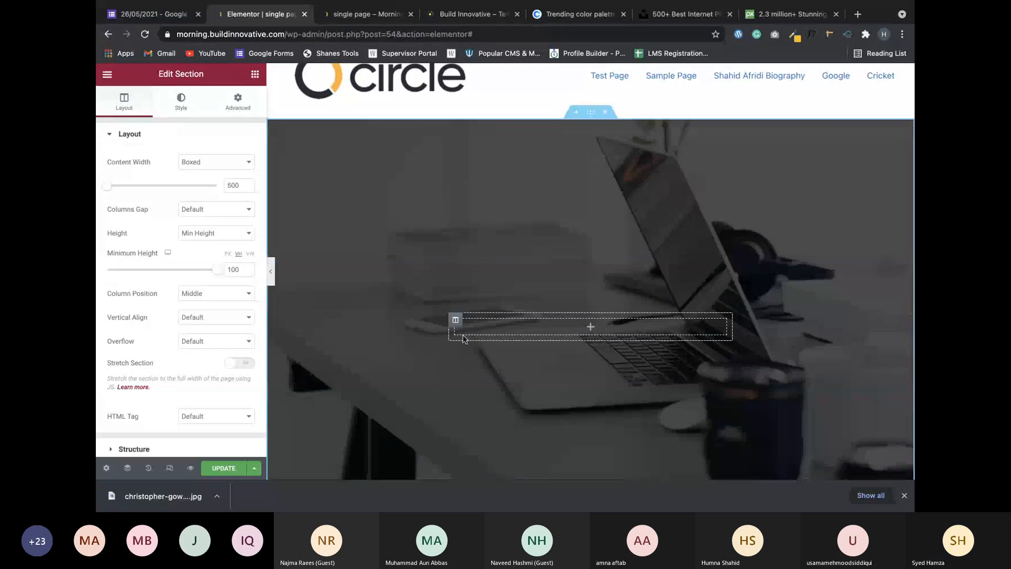
scroll(456, 246, "down", 1)
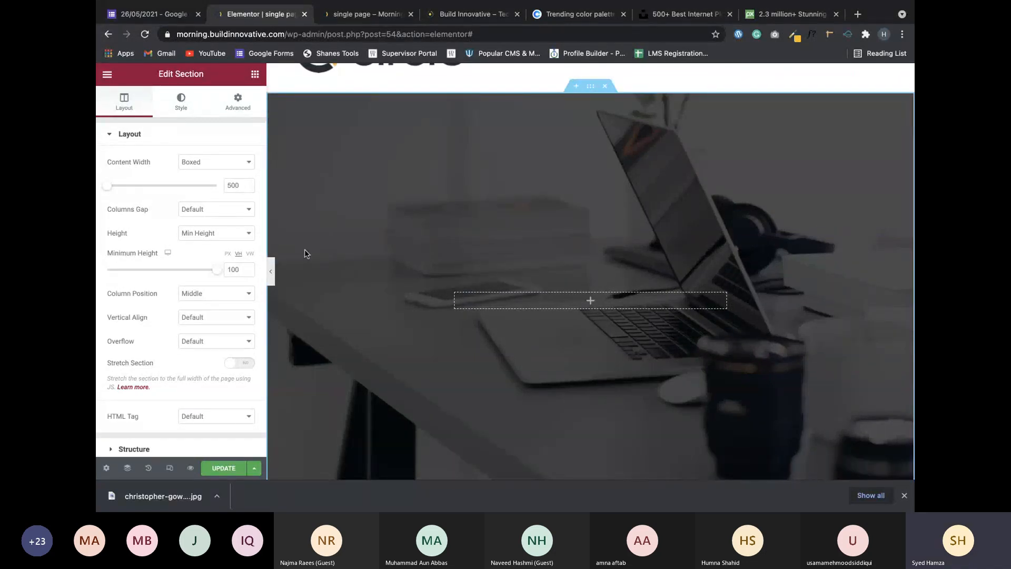
left_click(107, 186)
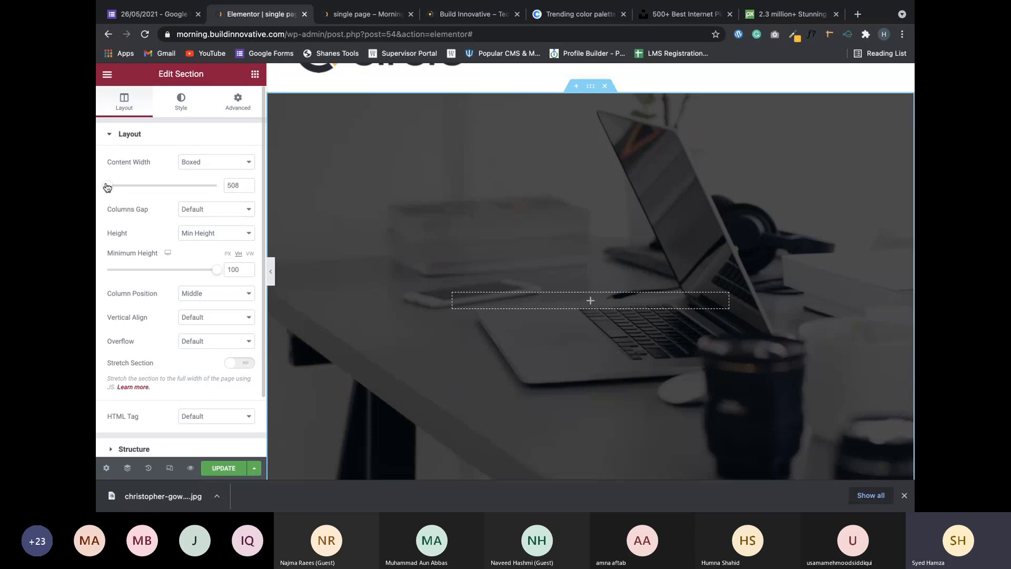
left_click_drag(107, 187, 121, 188)
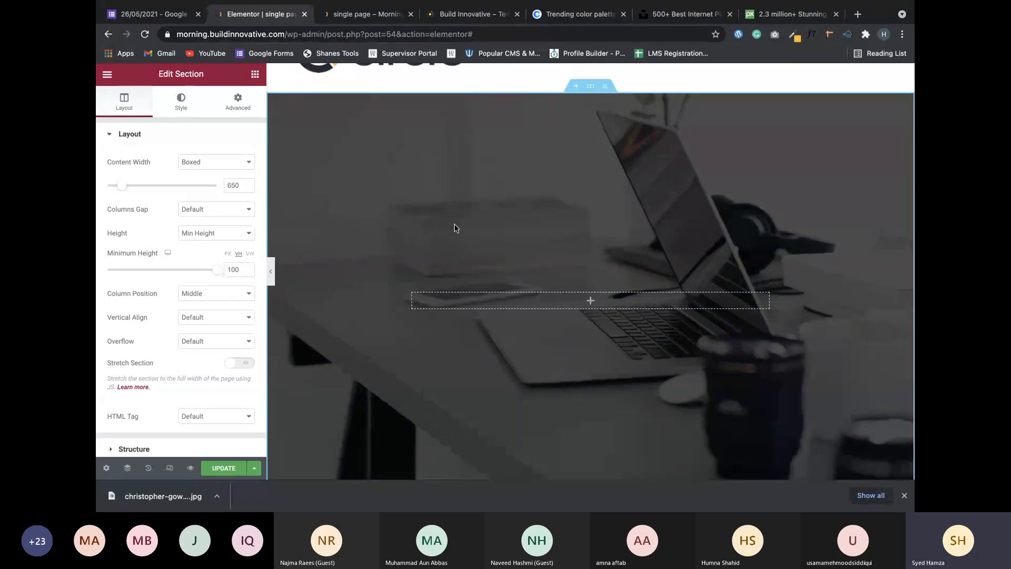
scroll(454, 247, "down", 3)
scroll(453, 261, "up", 2)
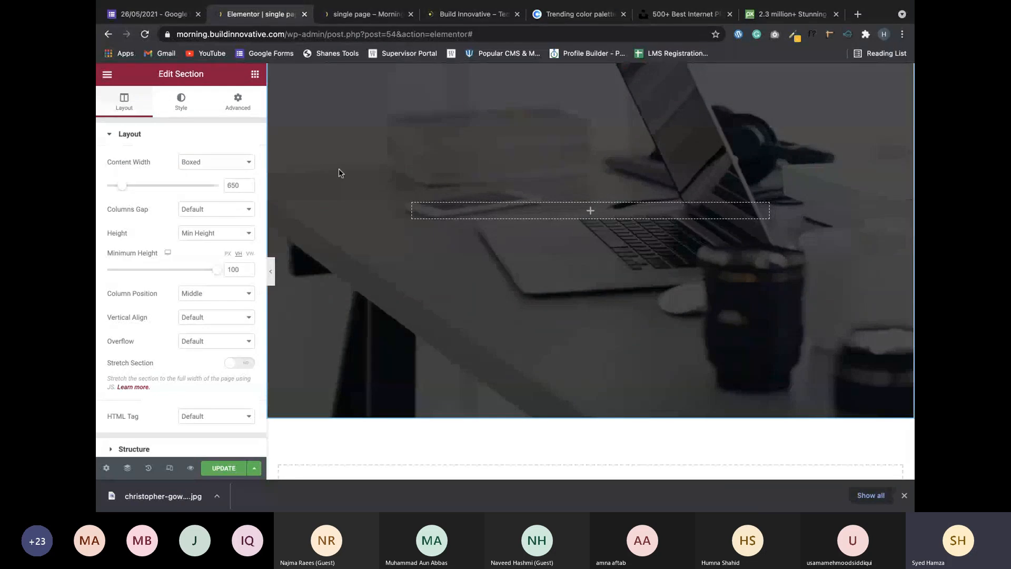
left_click(255, 80)
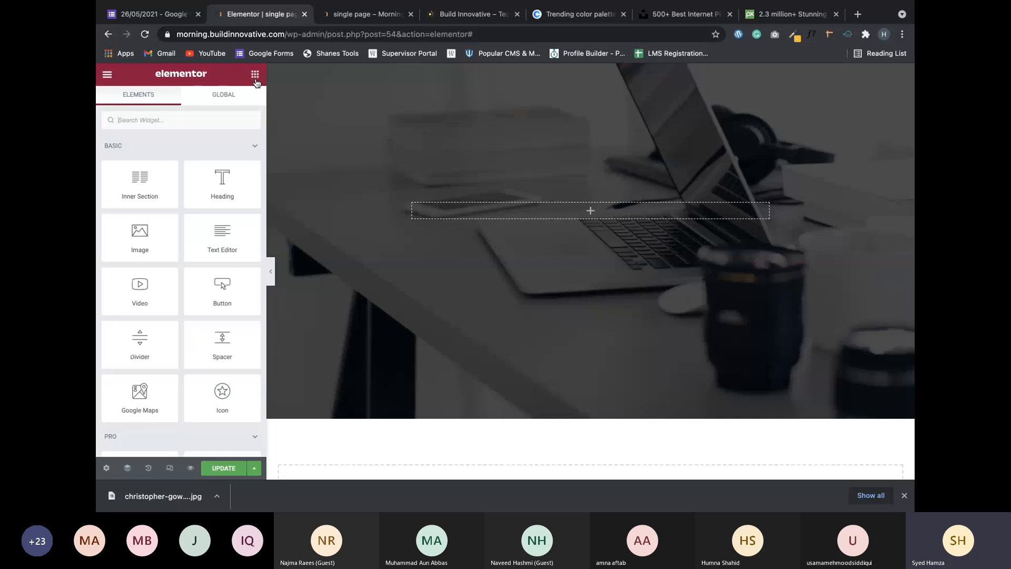
Drop a Heading widget into the hero column and centre-align its placeholder text.
left_click_drag(222, 181, 552, 213)
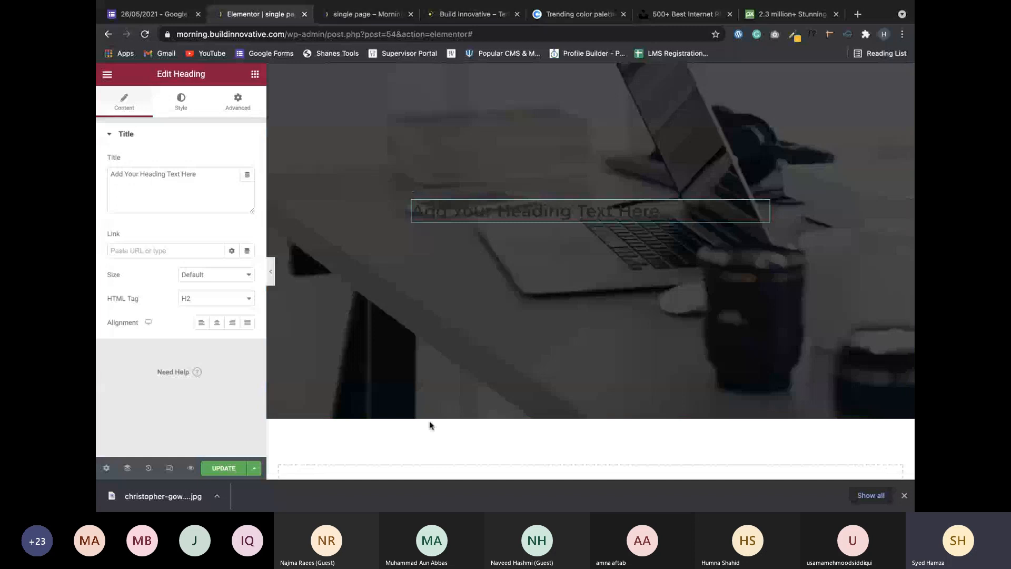
left_click_drag(665, 216, 451, 210)
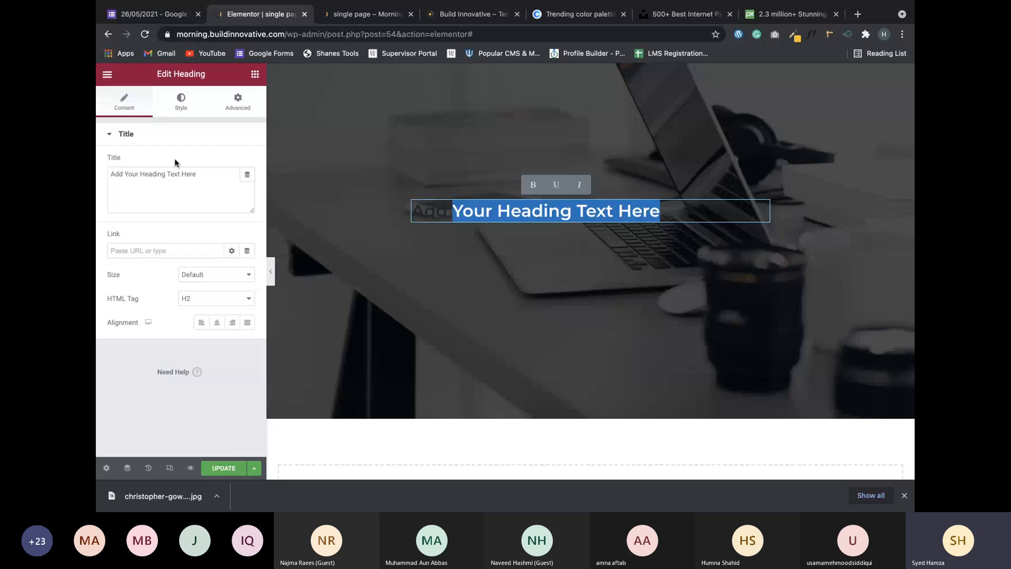
left_click(449, 269)
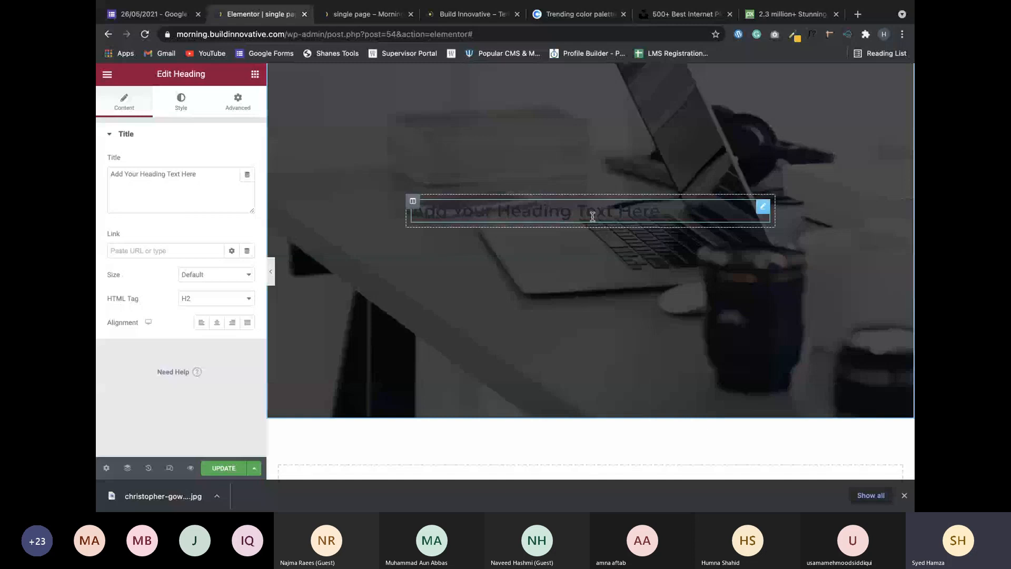
left_click_drag(664, 213, 410, 211)
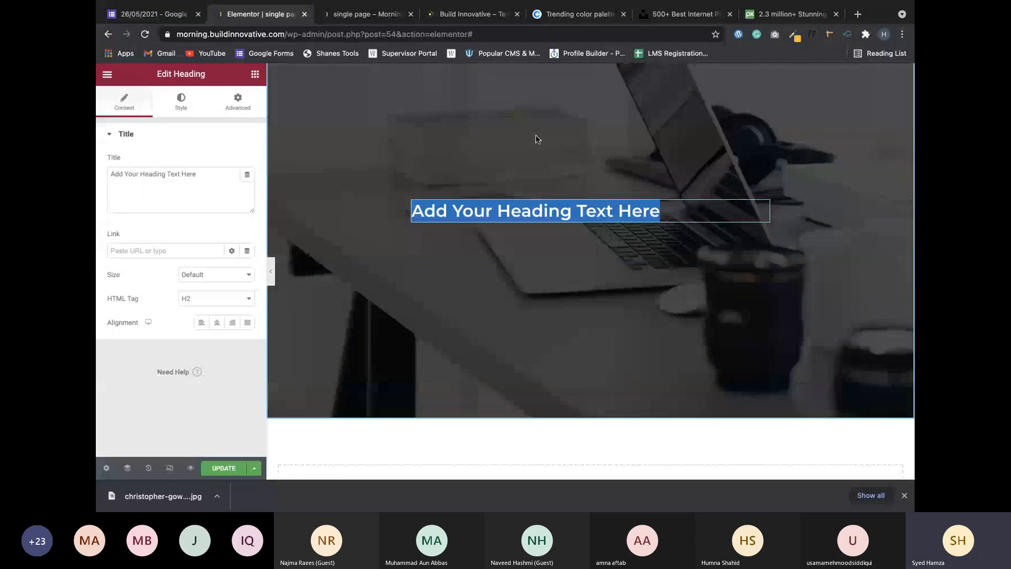
left_click(536, 139)
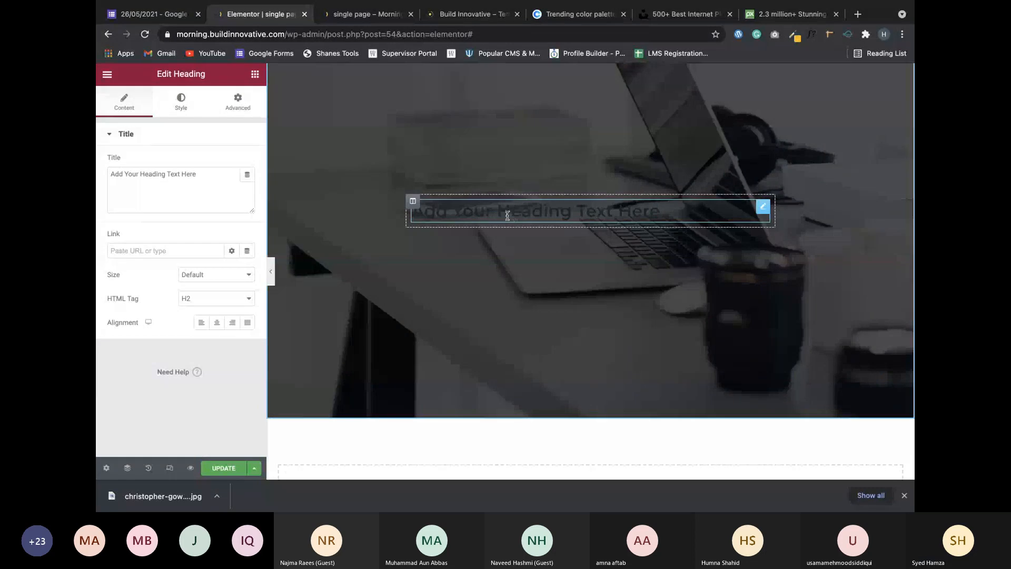
left_click_drag(497, 211, 411, 211)
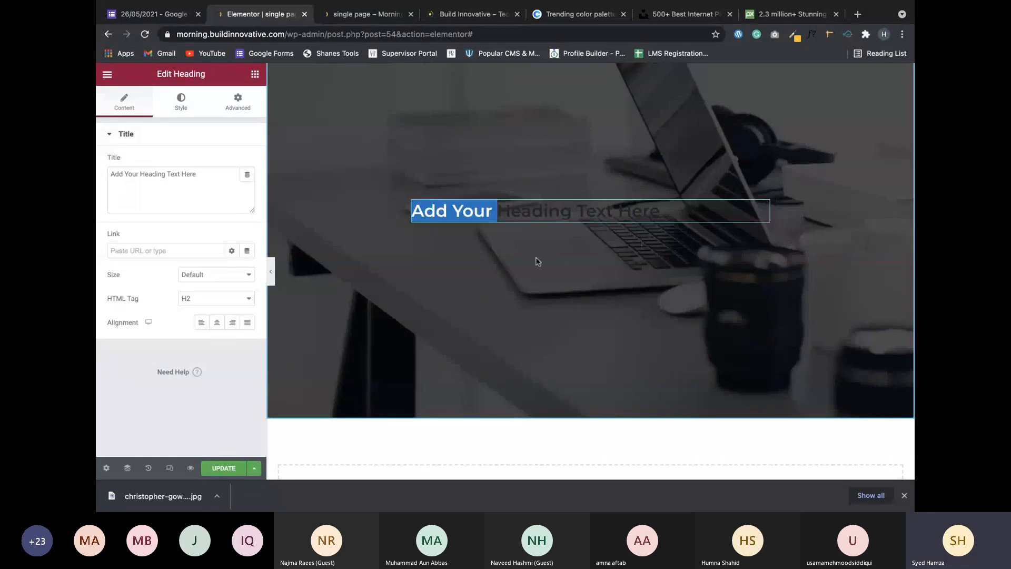
left_click(534, 277)
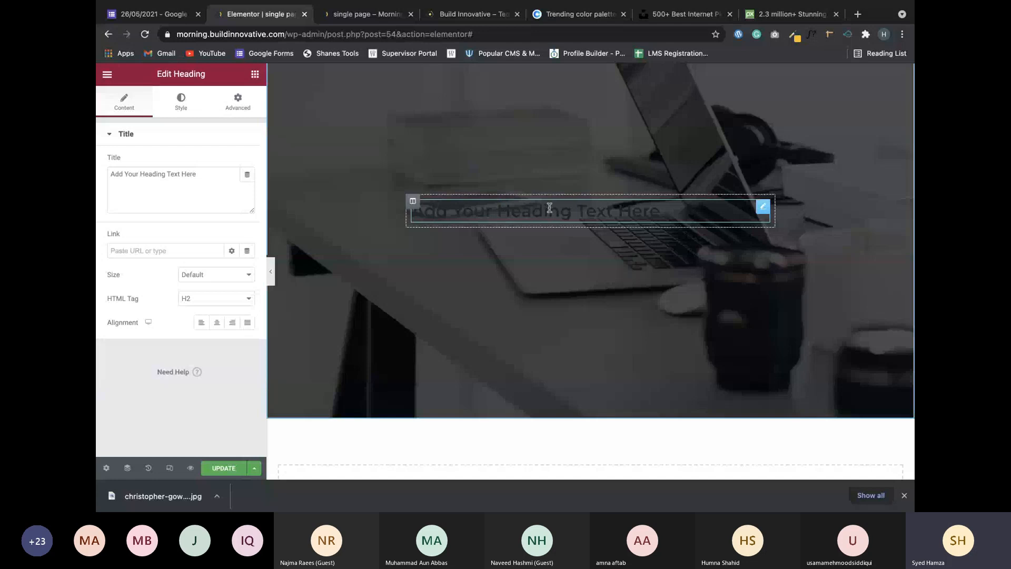
left_click(216, 322)
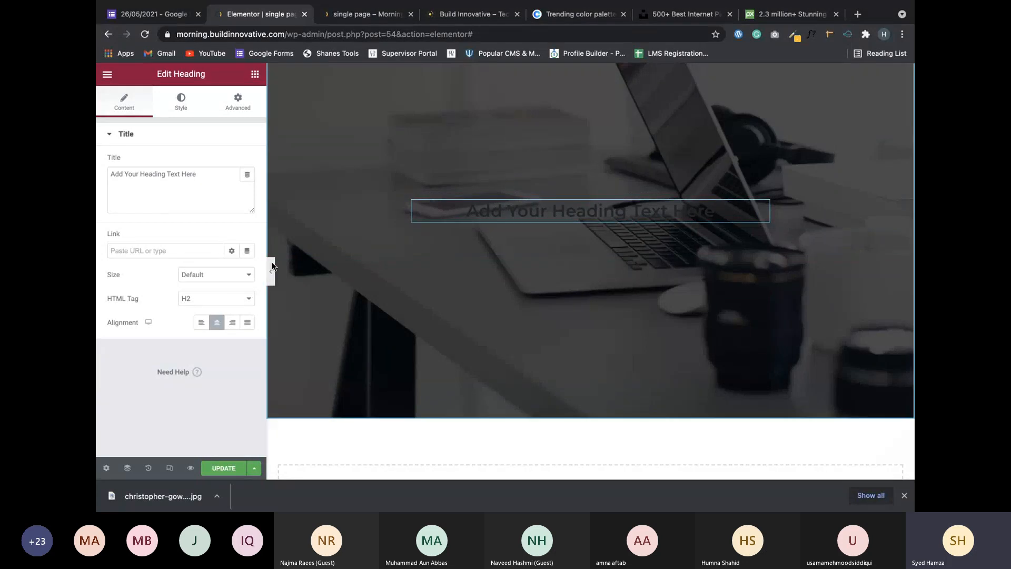
Change the hero heading title to 'Build Innovative - Tech Agency'.
triple_click(209, 180)
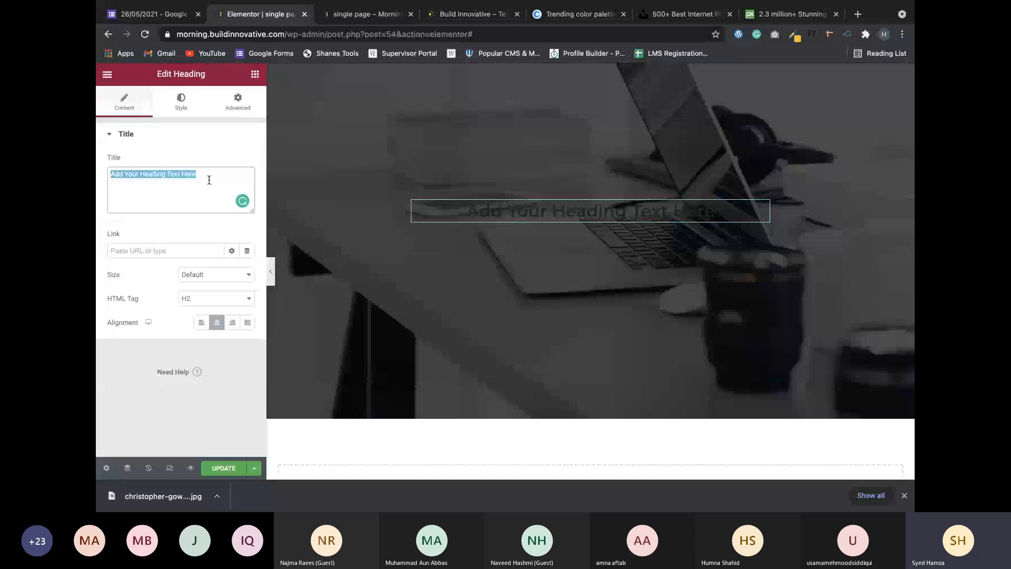
type("Build ")
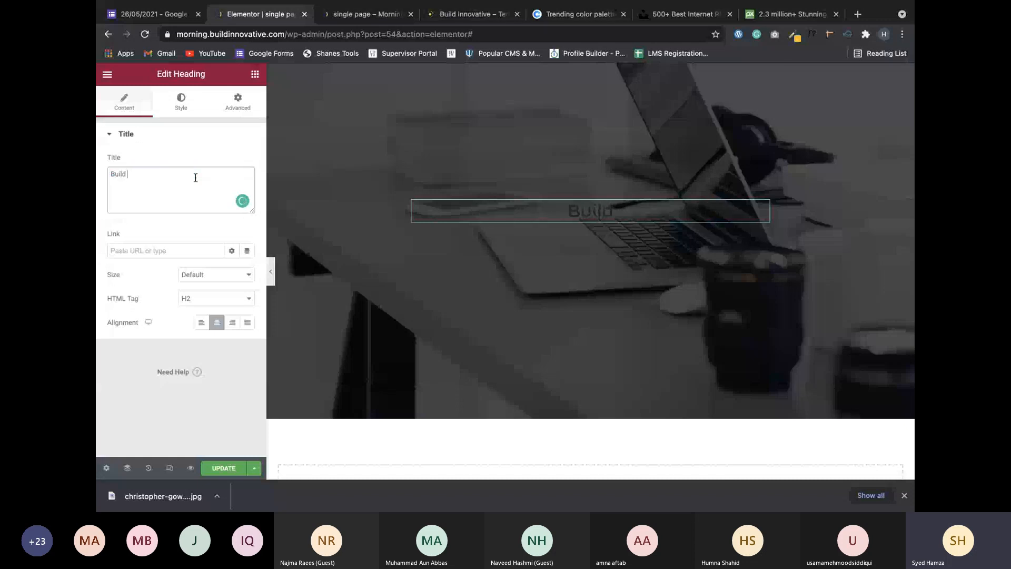
type("Innova")
type("tive")
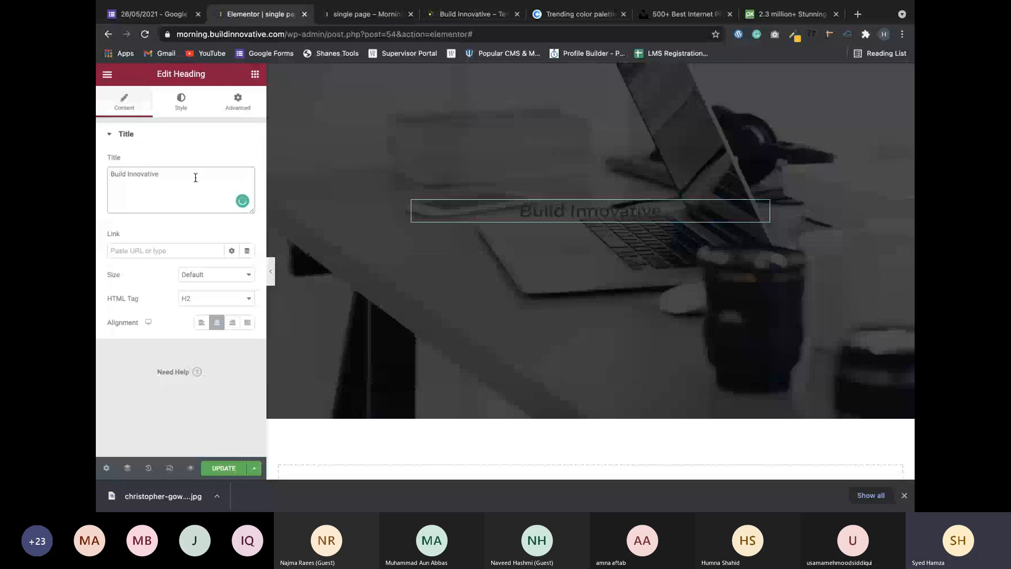
type(" - Te")
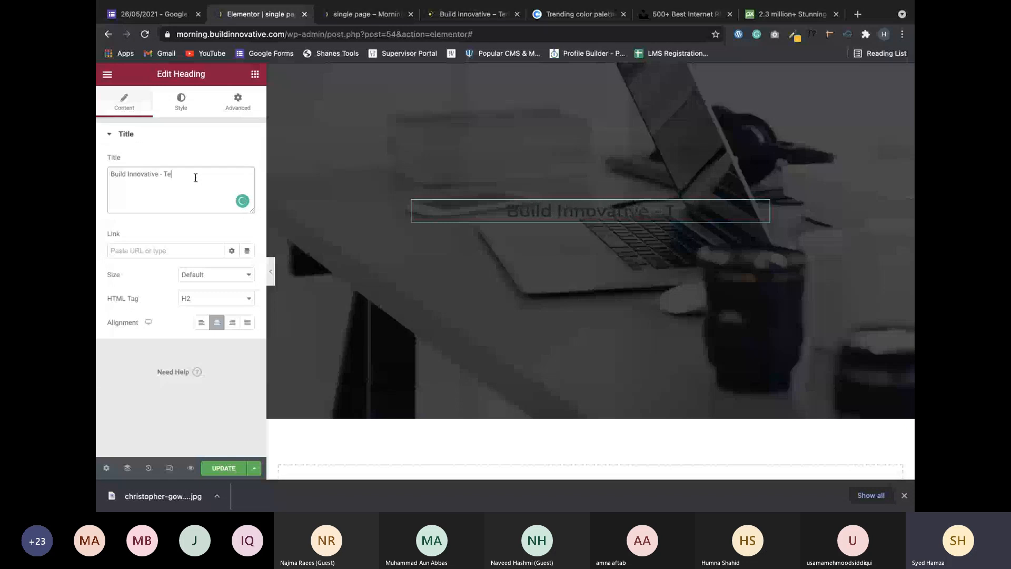
type("ch Agen")
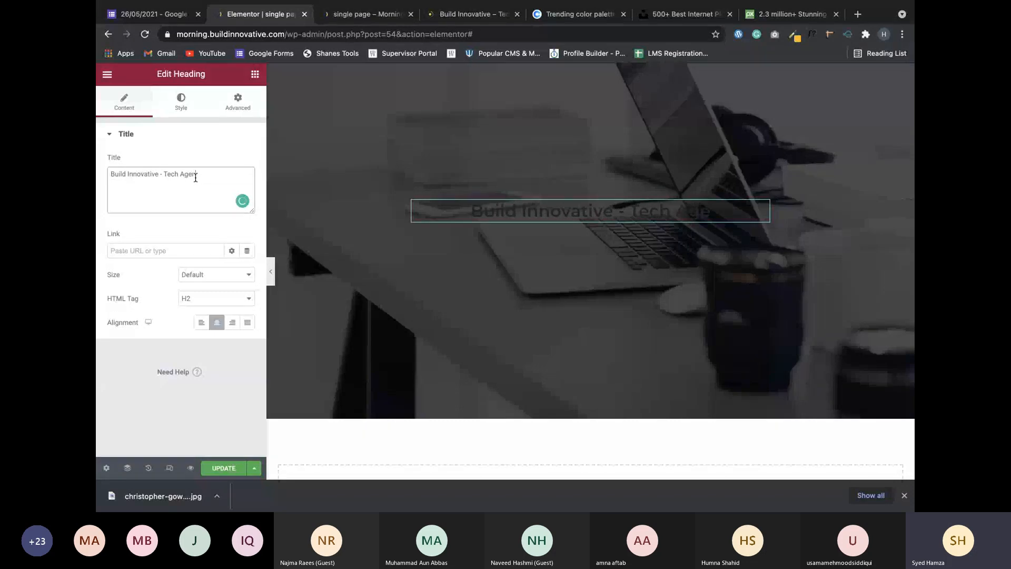
type("cy")
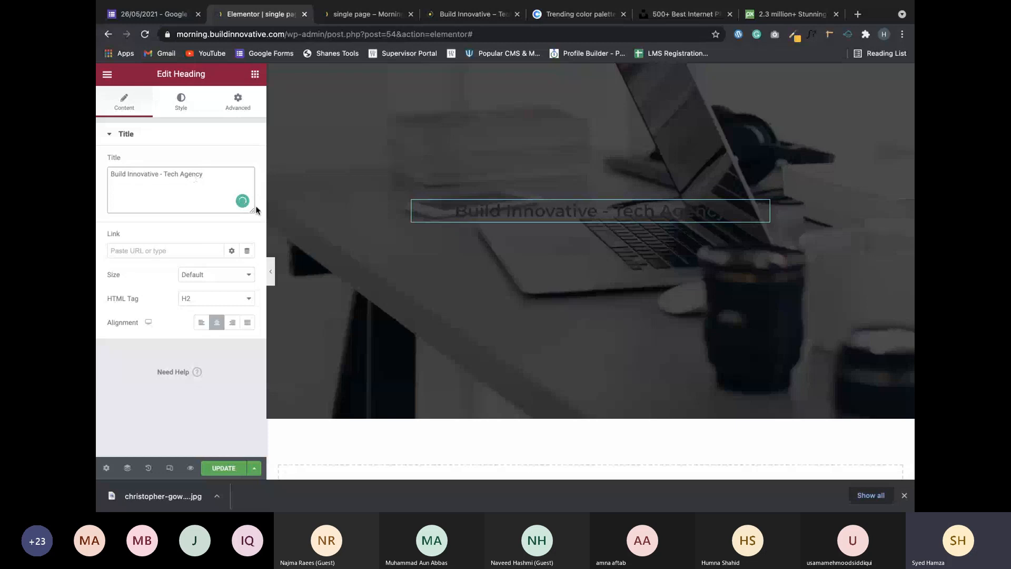
left_click(478, 210)
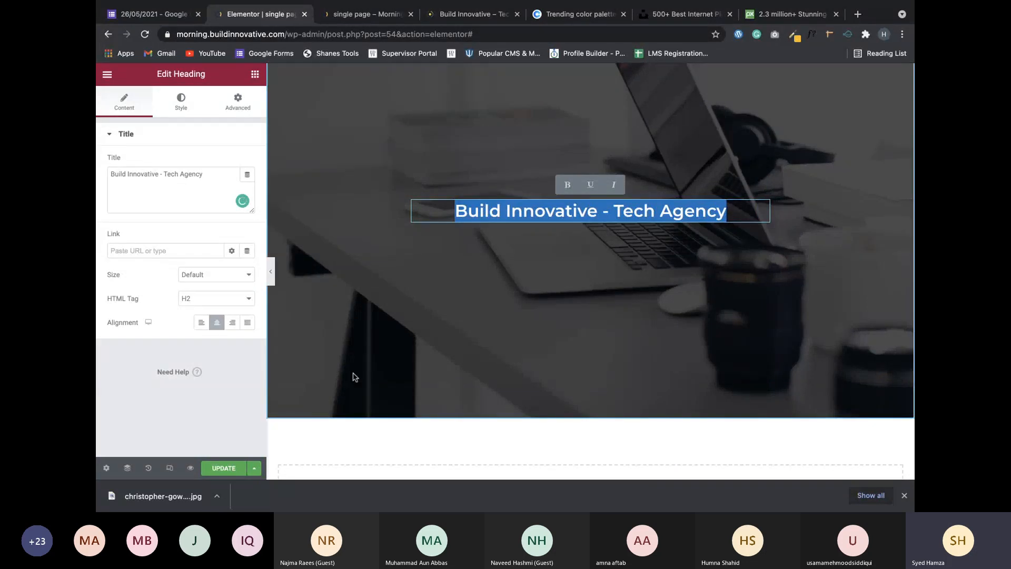
left_click(361, 293)
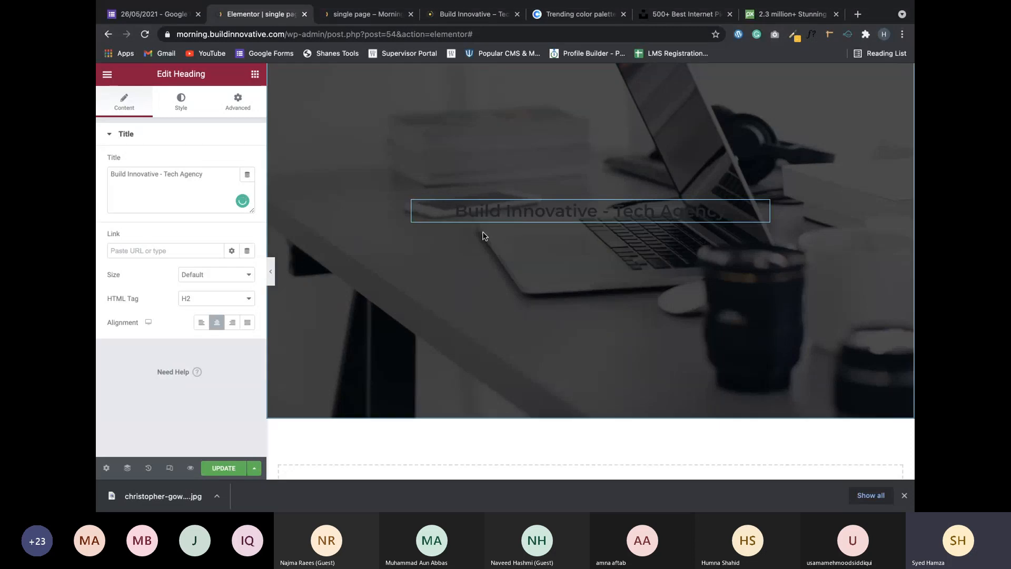
triple_click(508, 218)
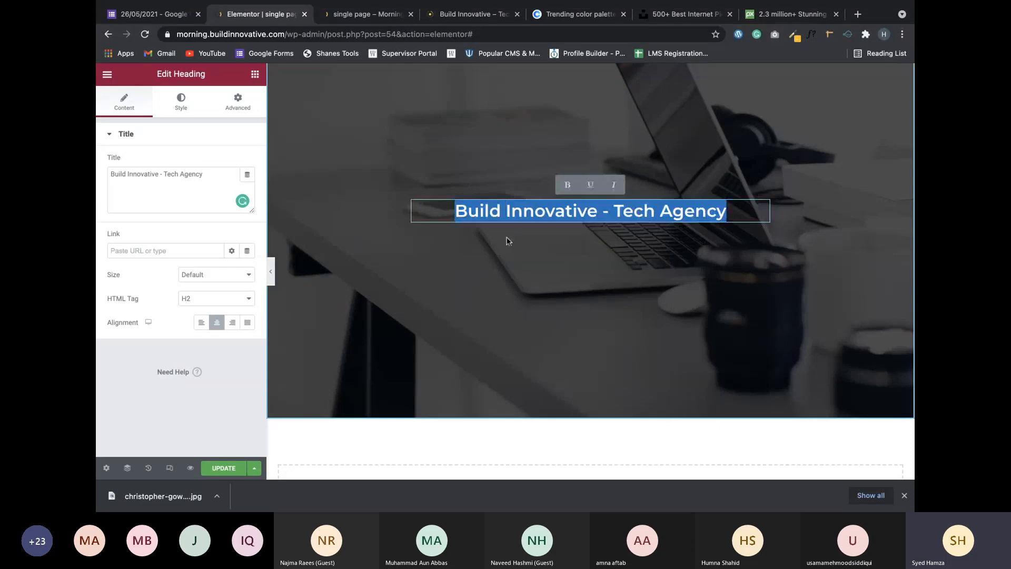
left_click(218, 396)
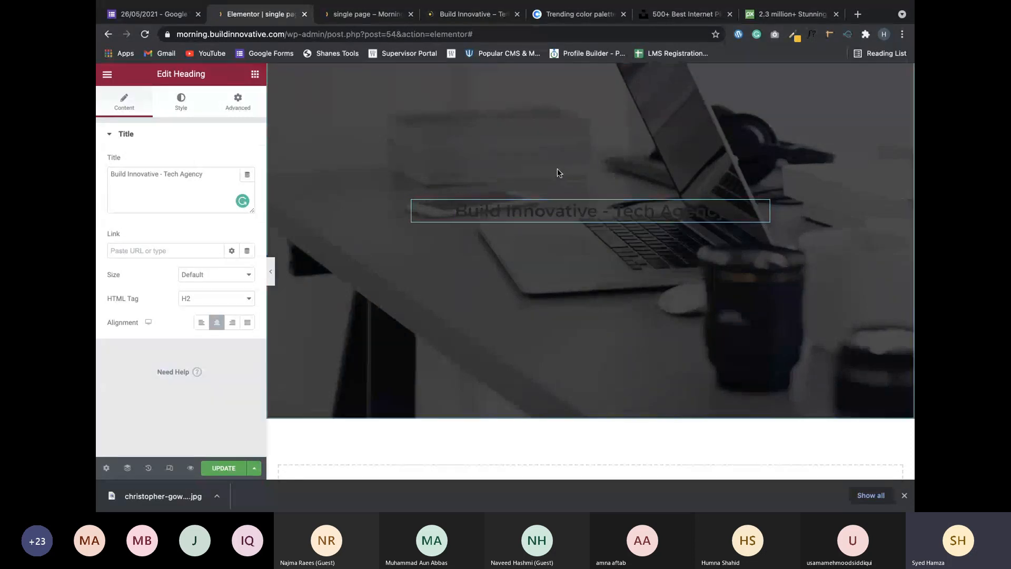
Give the hero heading the global White text colour, then return to the Elements list.
left_click(181, 101)
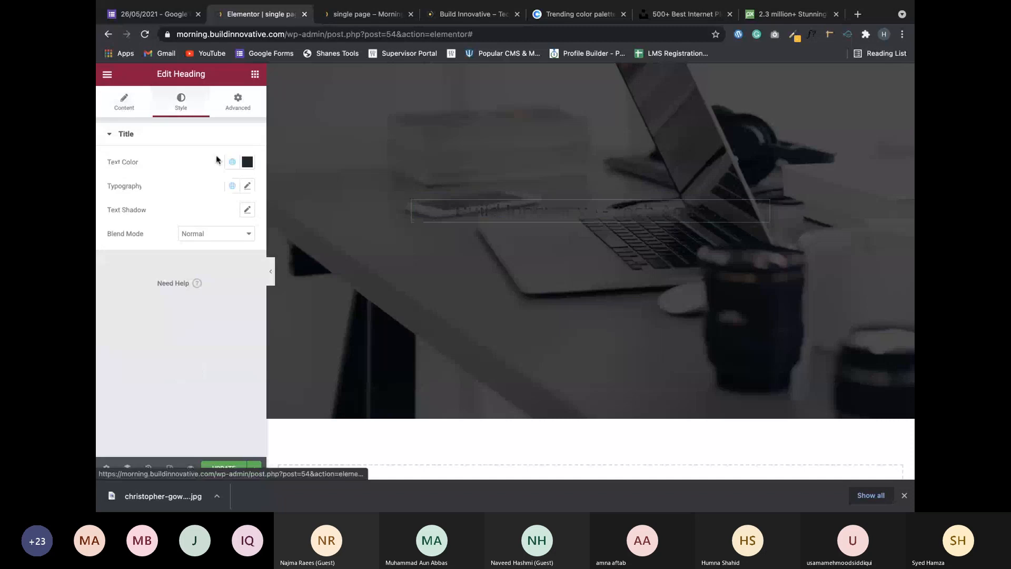
left_click(232, 164)
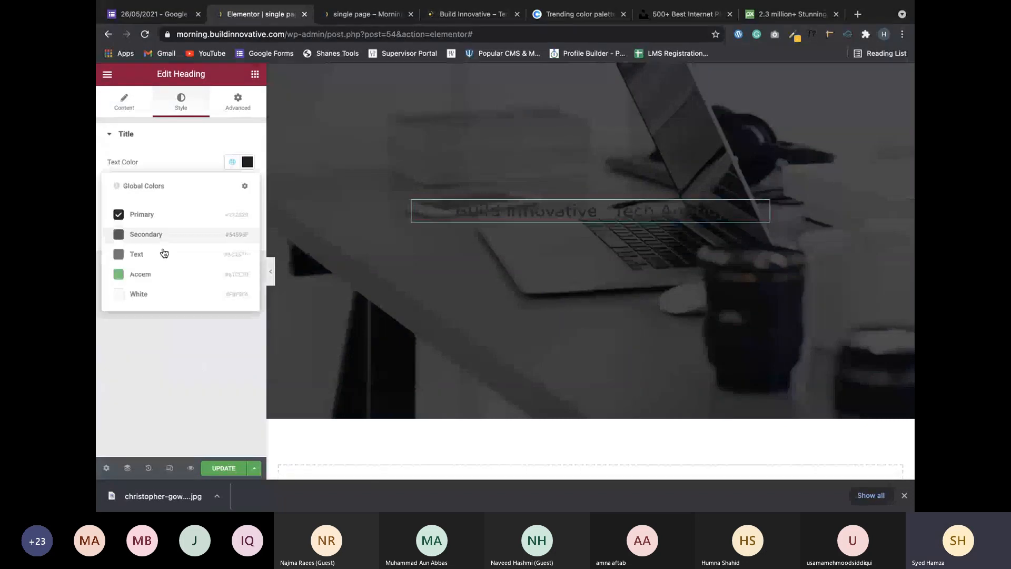
left_click(140, 291)
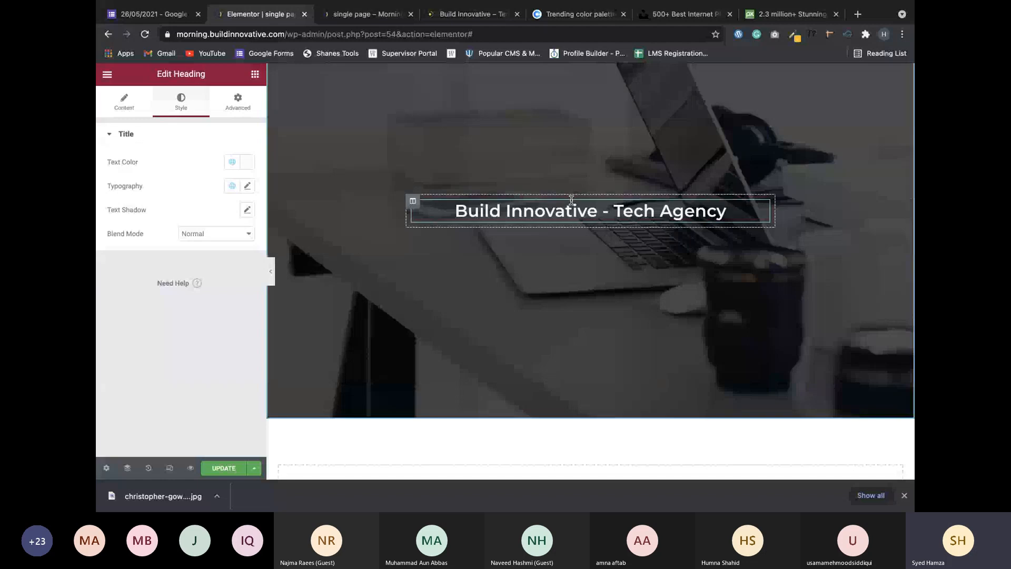
left_click(255, 74)
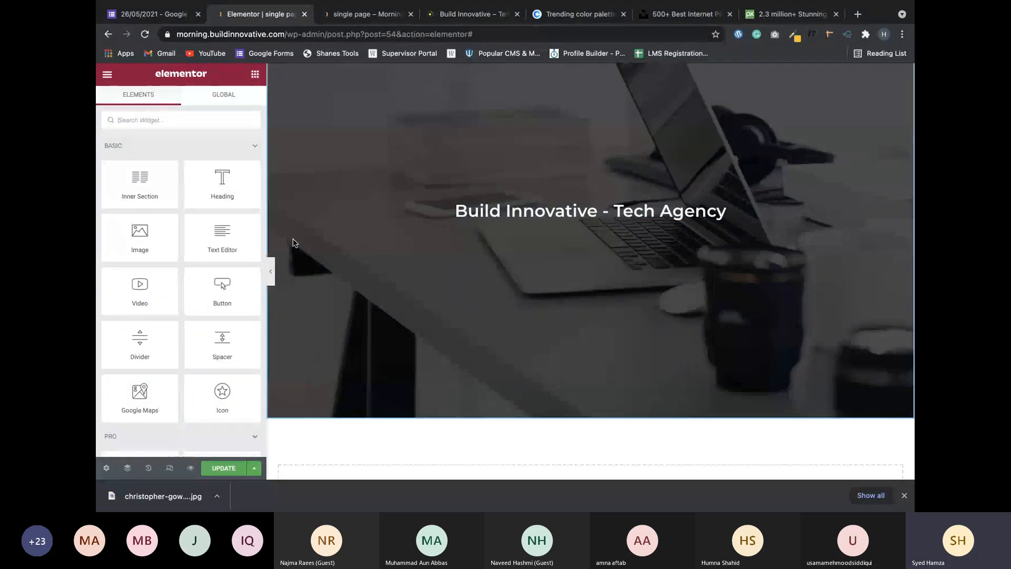
Add a Text Editor block under the heading and select the live site's hero subtitle for copying.
left_click_drag(239, 243, 601, 223)
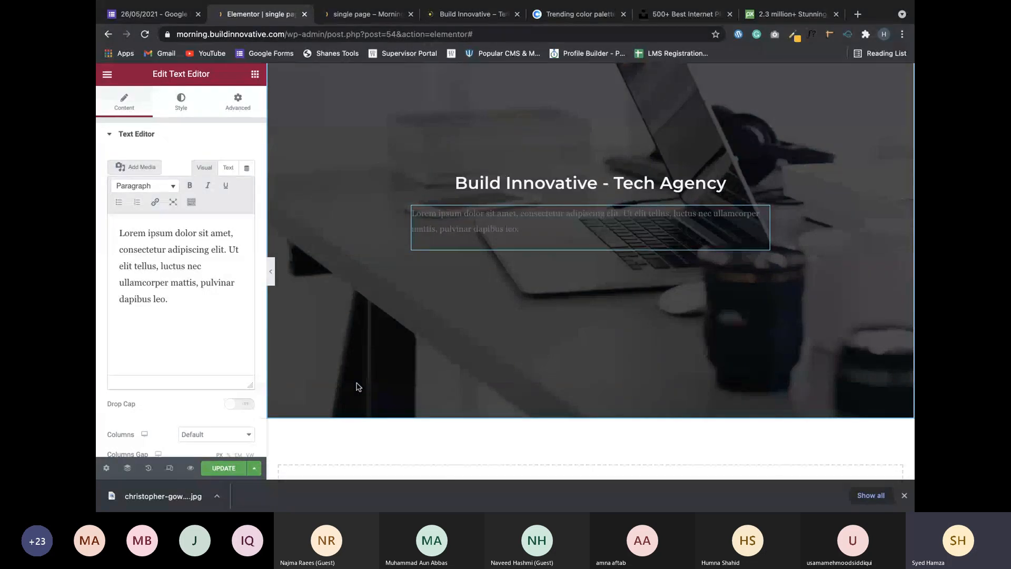
key("super+a")
left_click(460, 16)
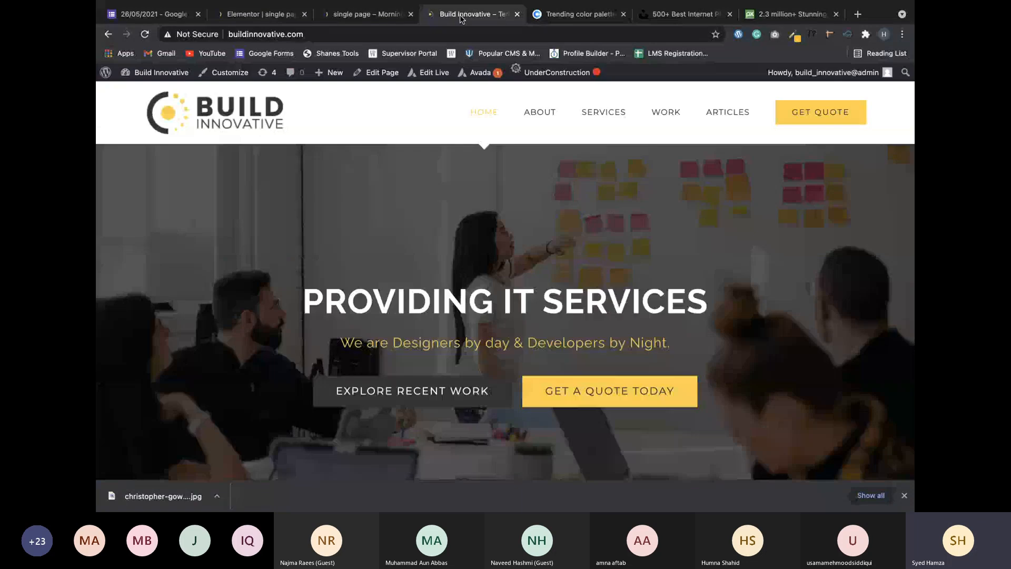
left_click_drag(363, 338, 675, 348)
key("super+c")
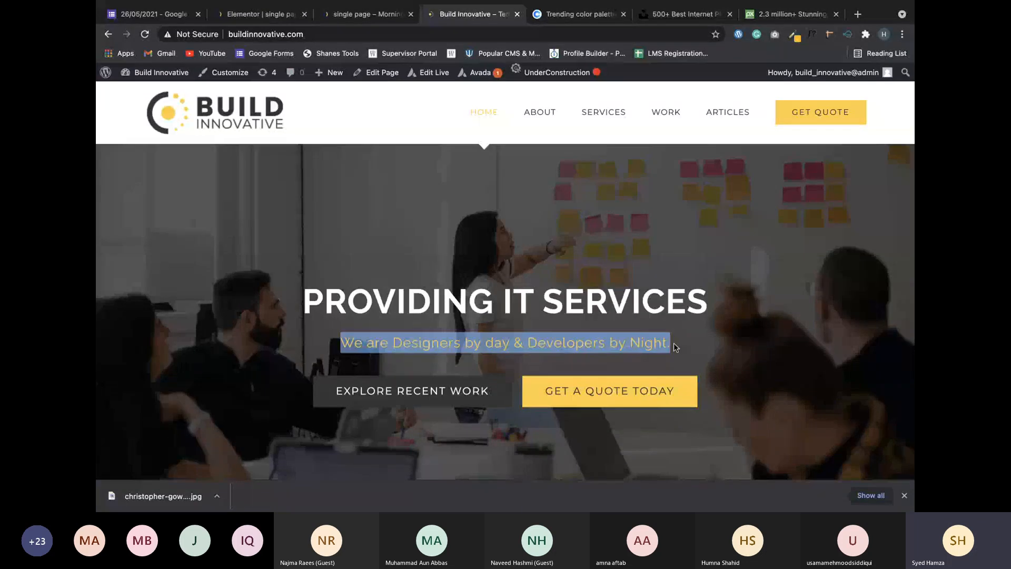
Paste 'We are Designers by day & Developers by Night.' over the lorem ipsum and narrow the editing panel.
left_click(271, 14)
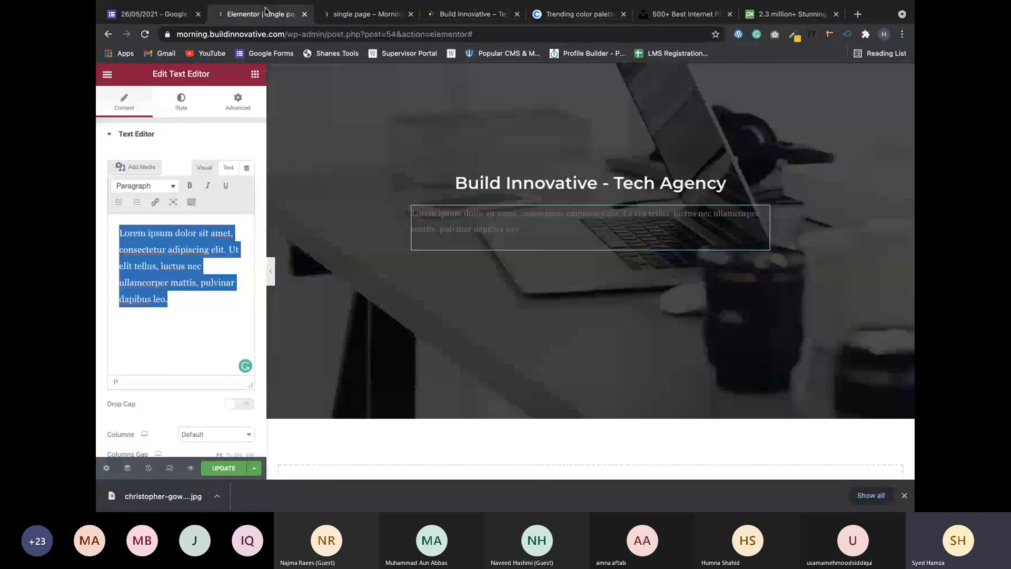
key("super+v")
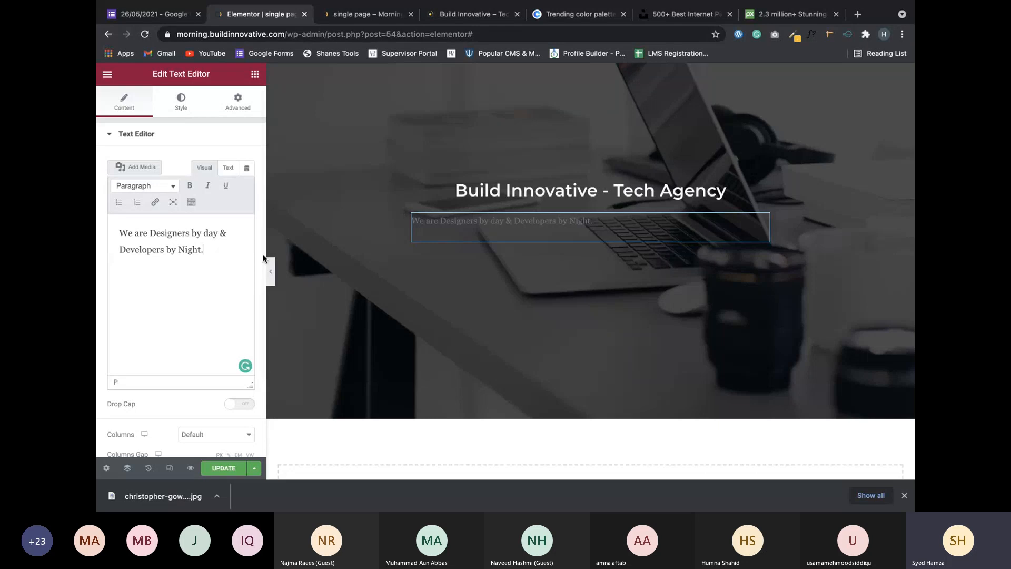
left_click_drag(262, 254, 258, 301)
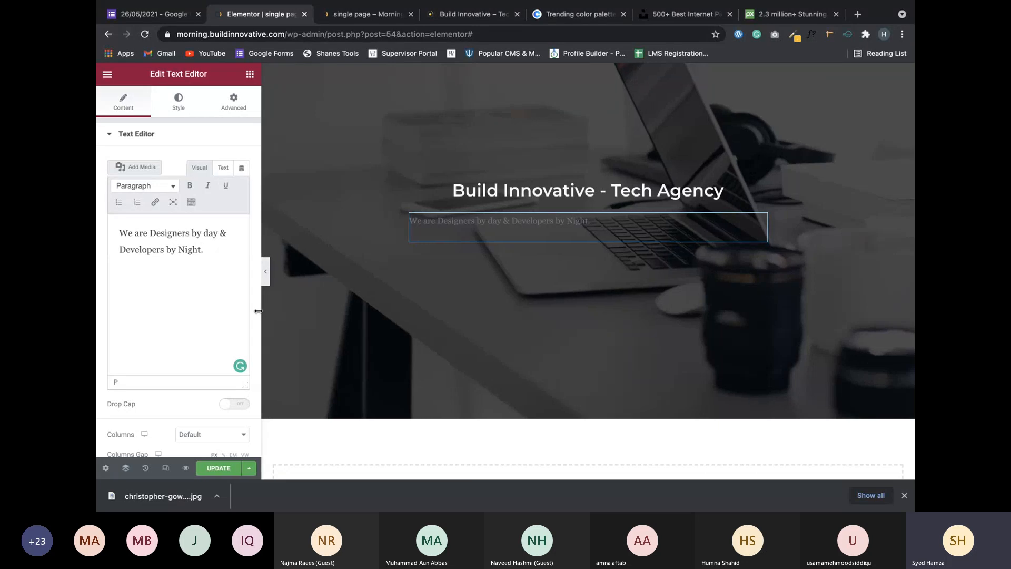
scroll(253, 332, "down", 3)
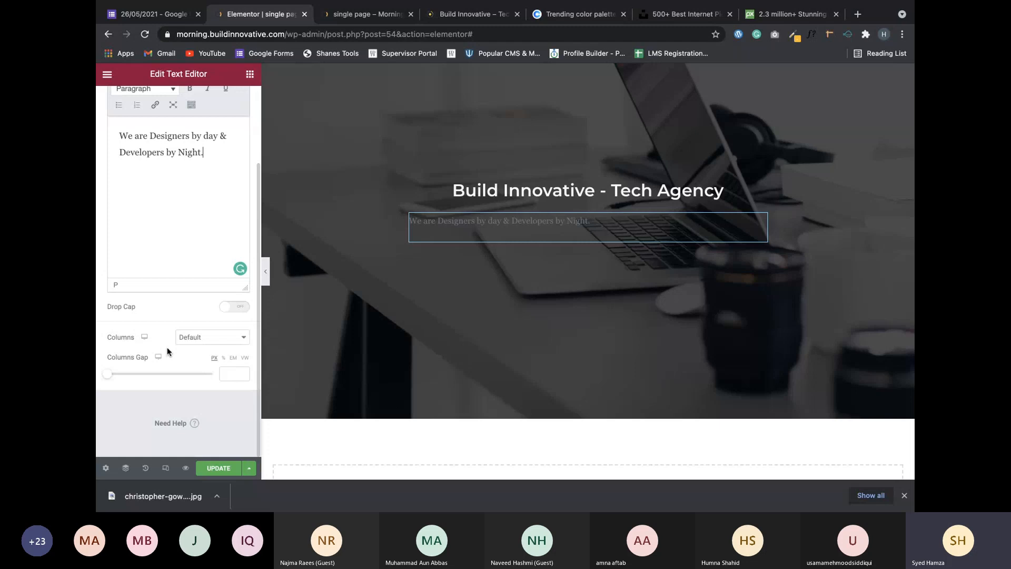
scroll(190, 315, "up", 2)
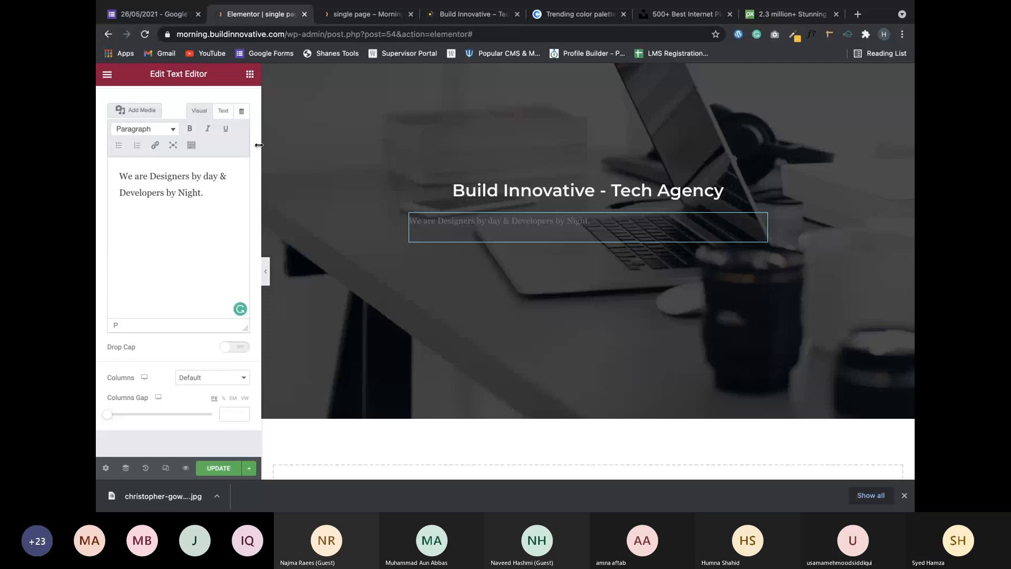
scroll(258, 147, "up", 1)
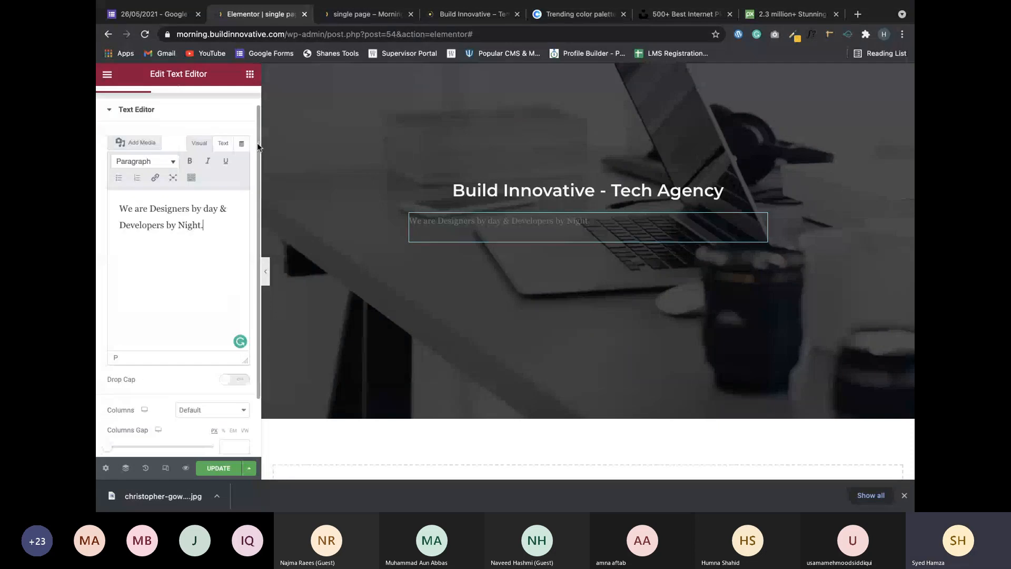
Centre-align the subtitle and set its text colour to the global White.
scroll(258, 147, "up", 1)
left_click(179, 100)
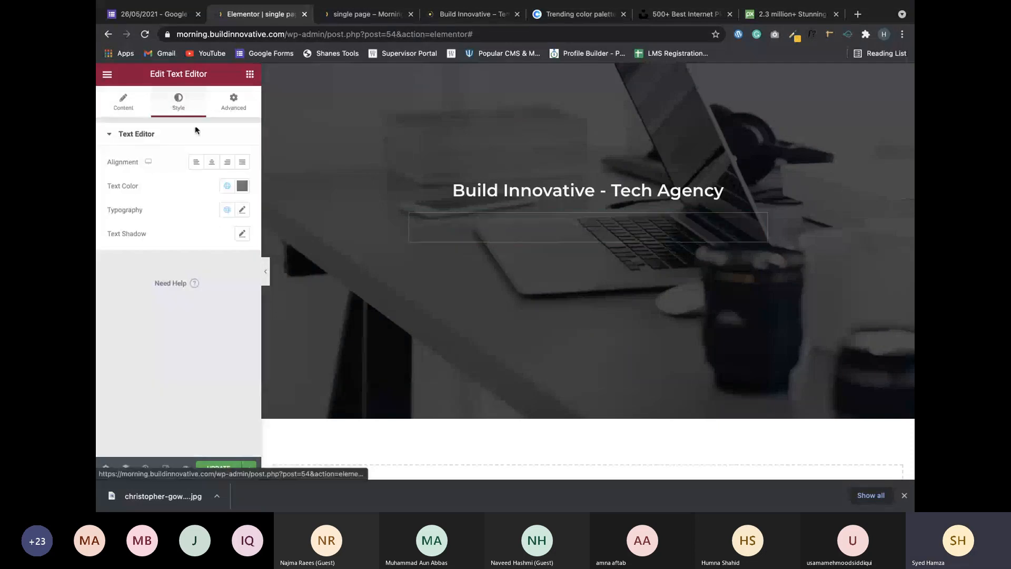
left_click(210, 163)
left_click(227, 186)
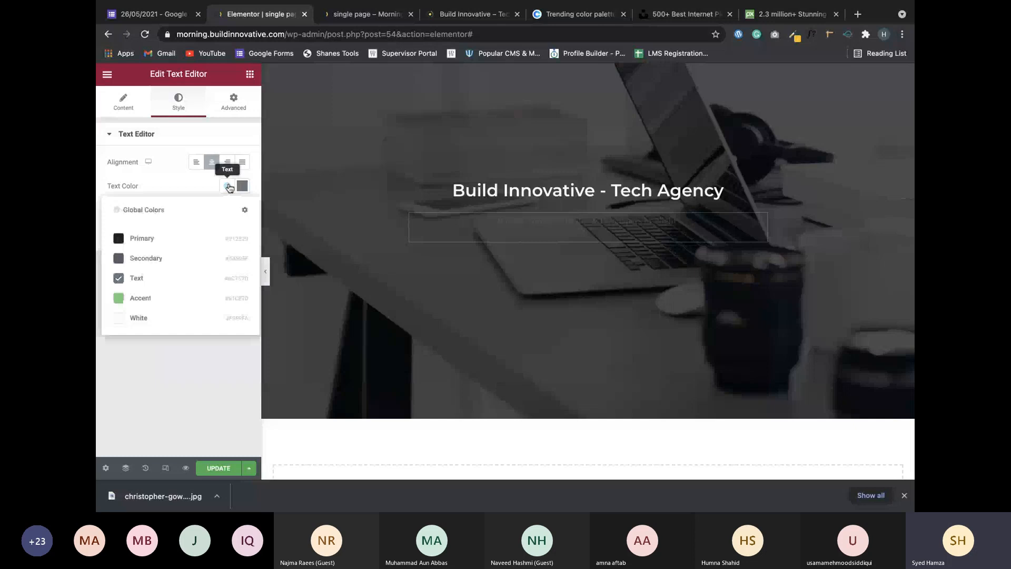
left_click(139, 317)
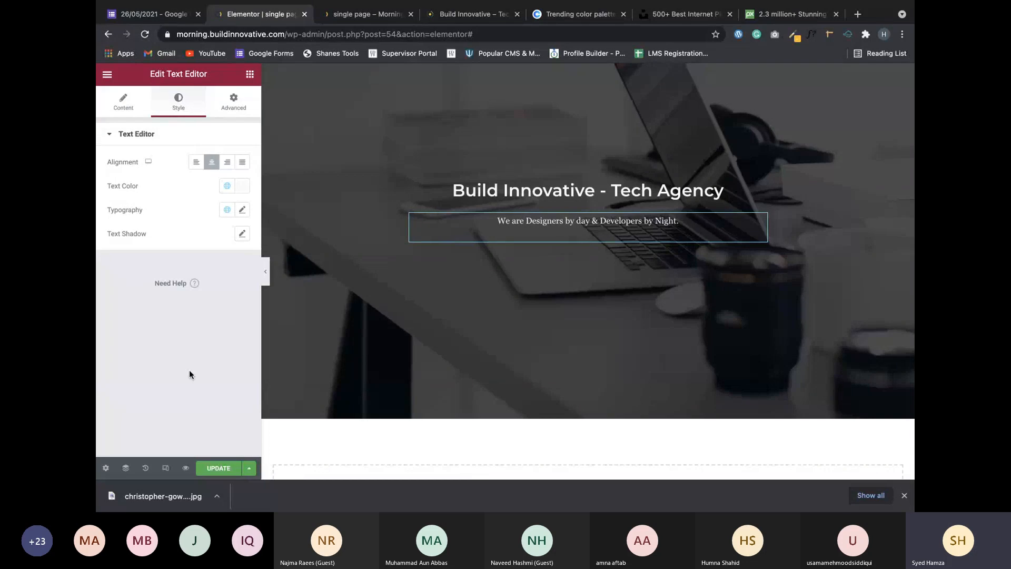
scroll(396, 233, "up", 3)
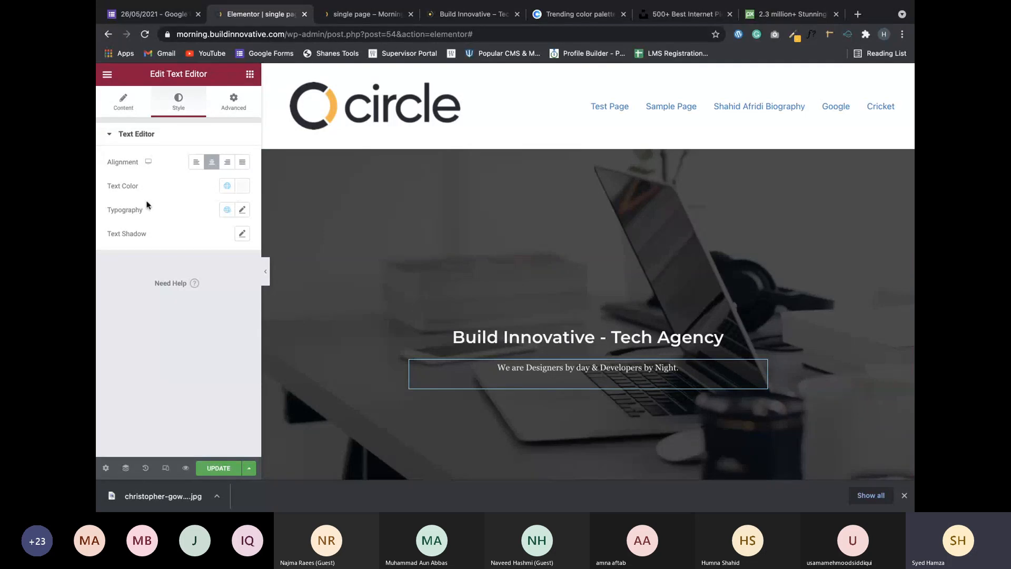
Set the subtitle typography to 17 px size with 0.4 letter spacing.
left_click(242, 210)
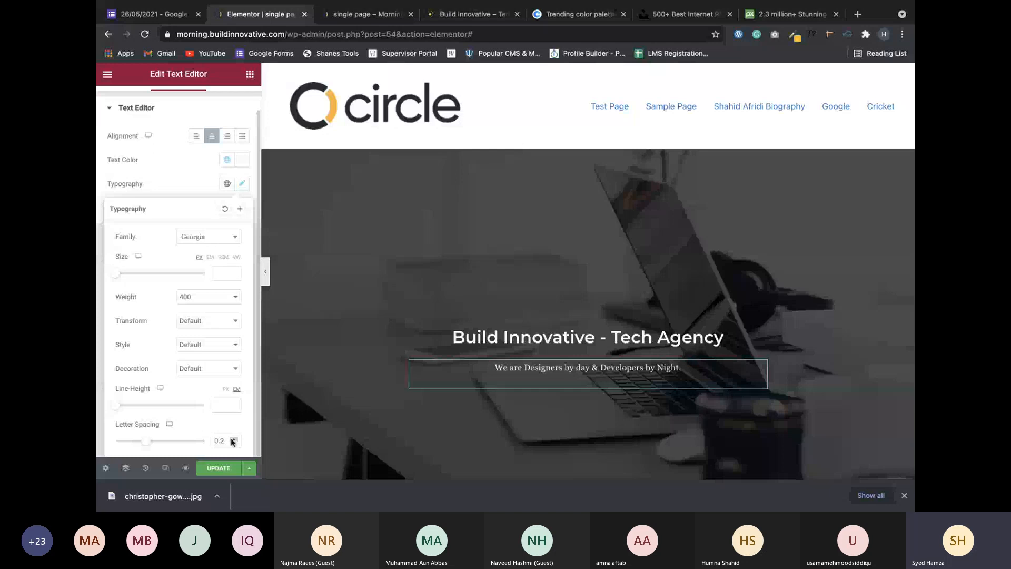
left_click(232, 438)
left_click(233, 439)
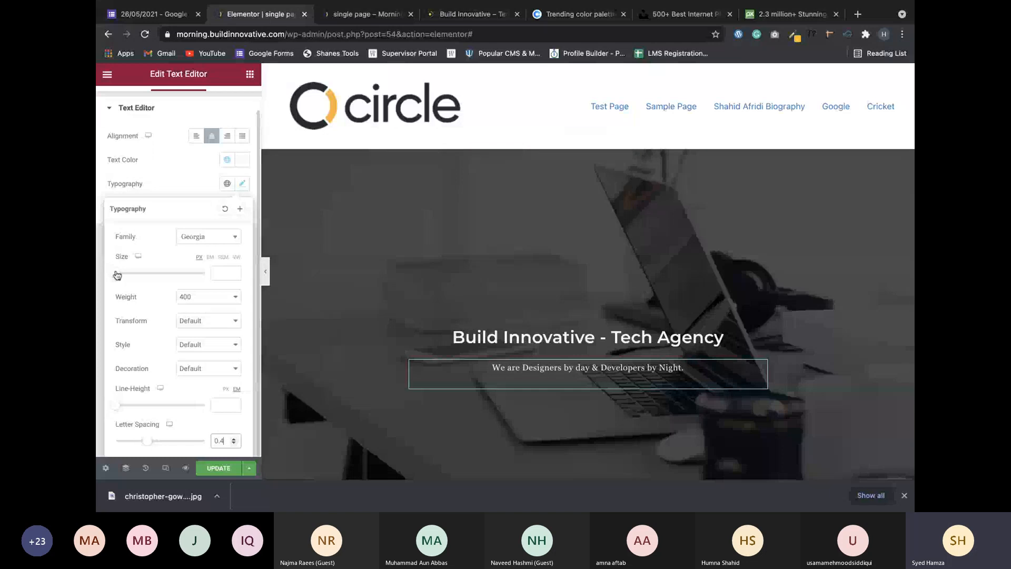
left_click_drag(117, 274, 137, 275)
left_click(236, 277)
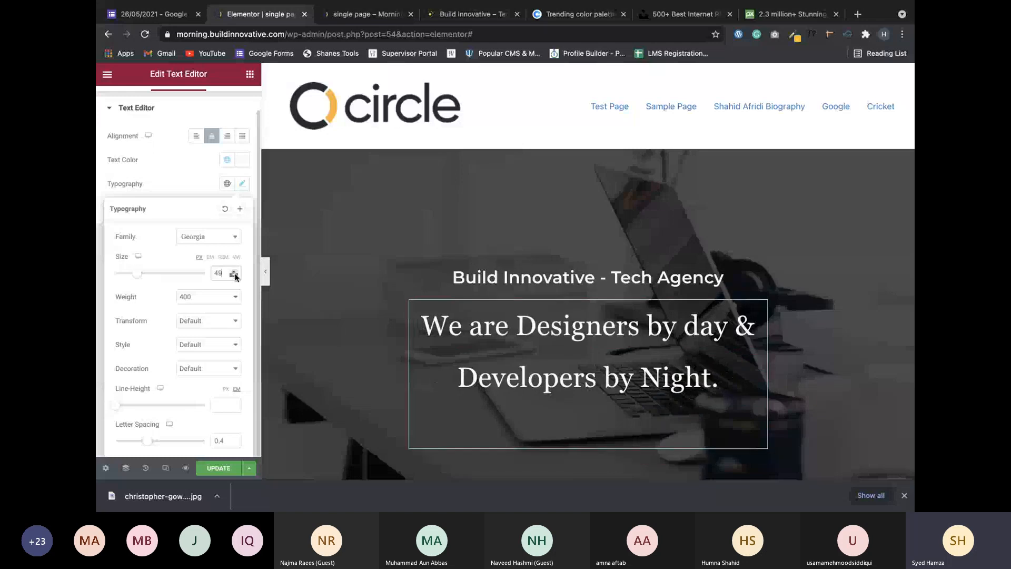
left_click(236, 277)
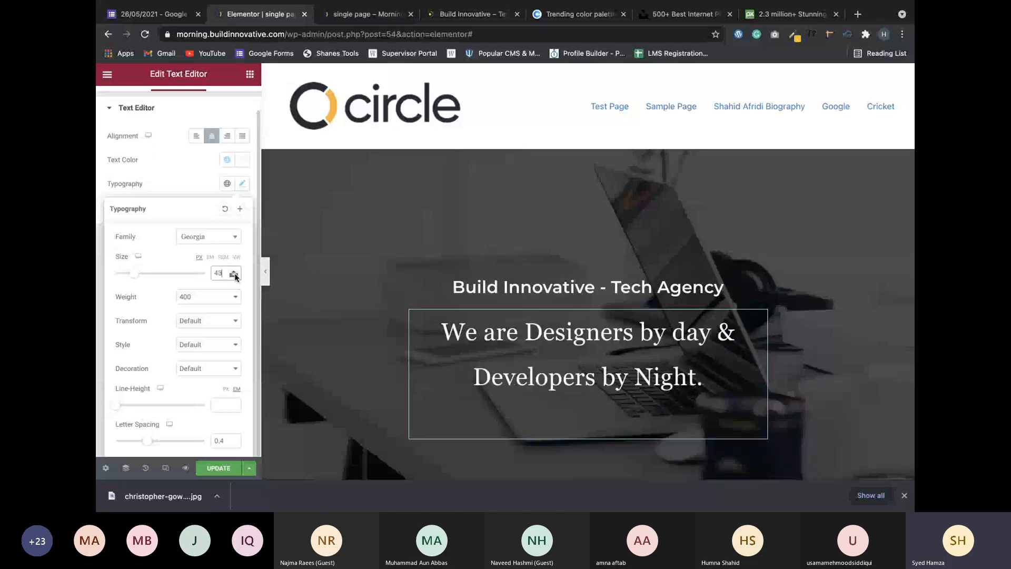
left_click(235, 275)
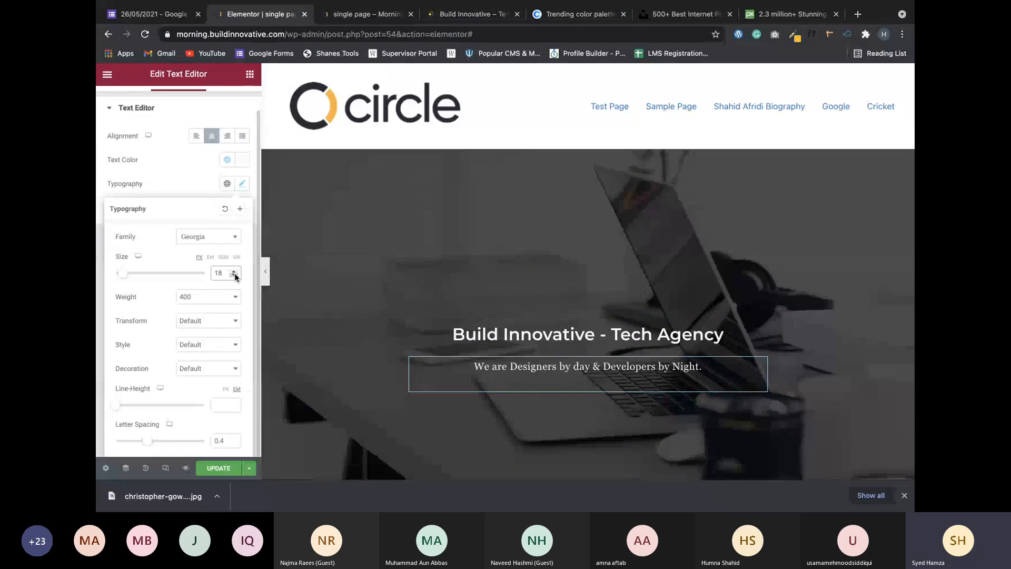
left_click(235, 275)
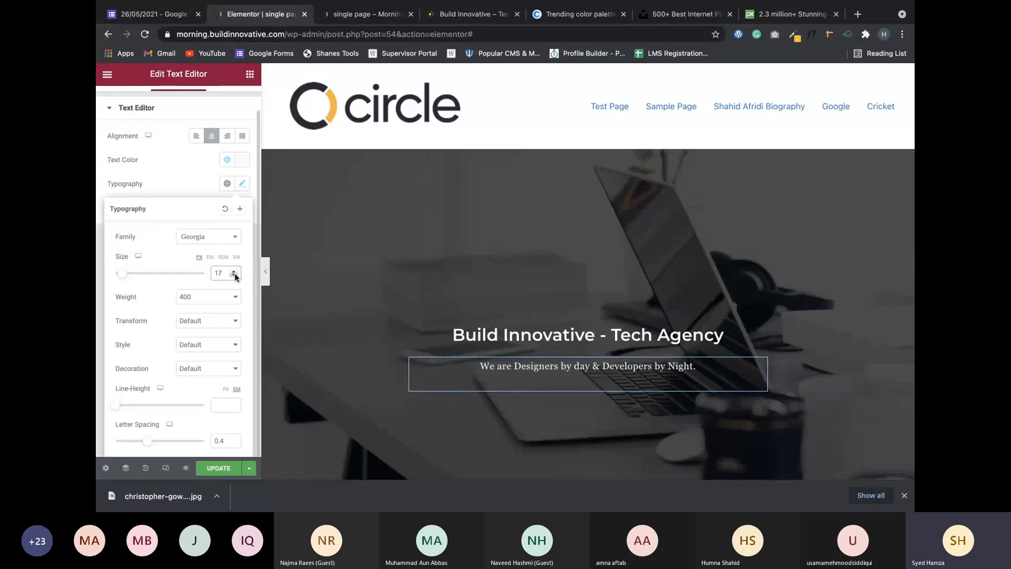
left_click(235, 275)
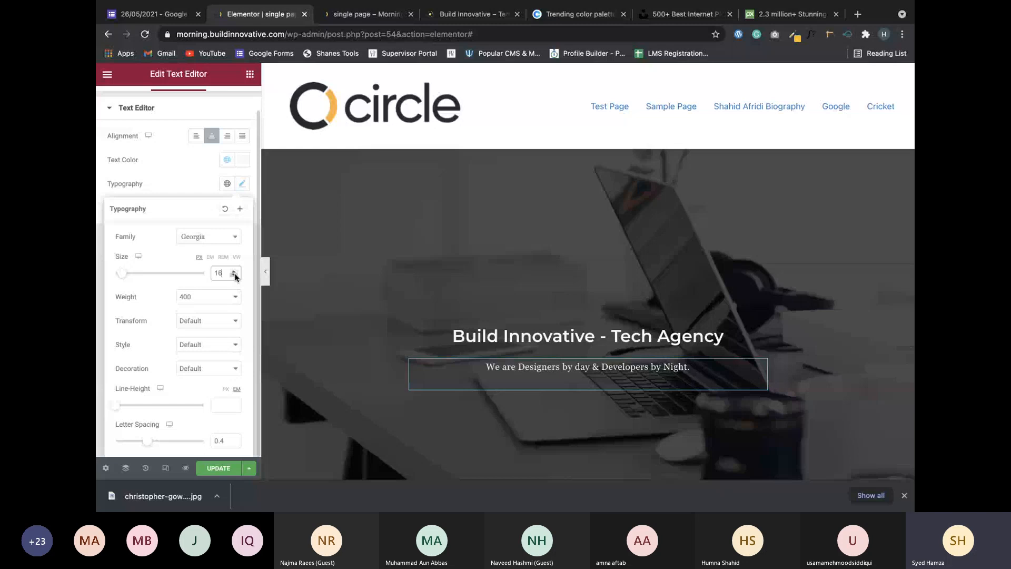
left_click(234, 270)
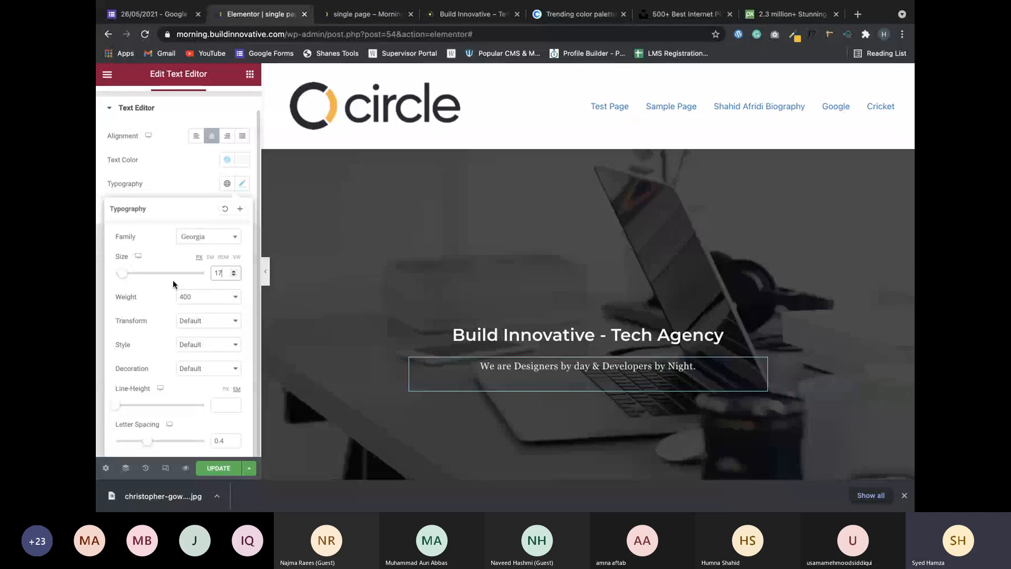
left_click(296, 270)
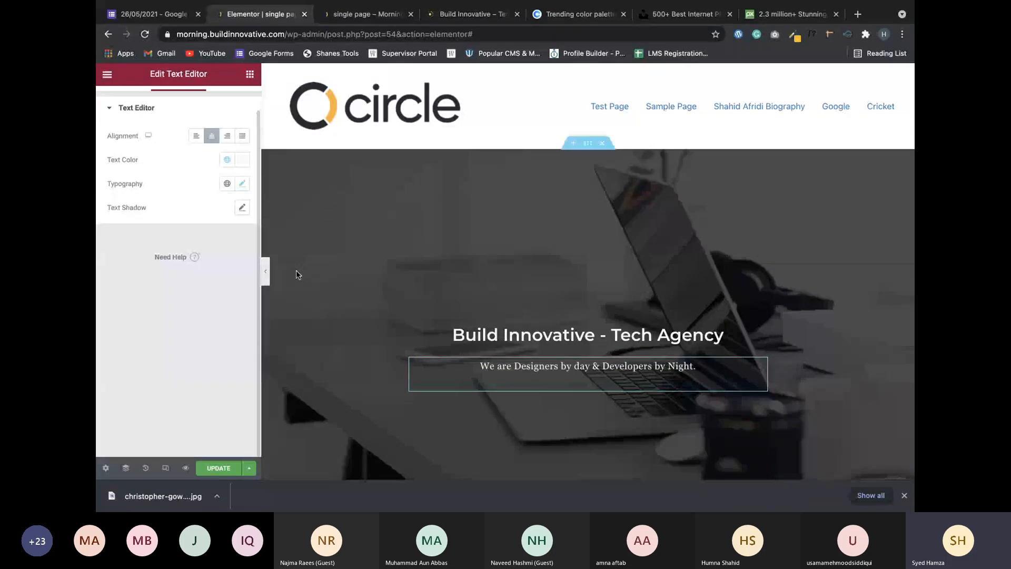
scroll(592, 273, "down", 3)
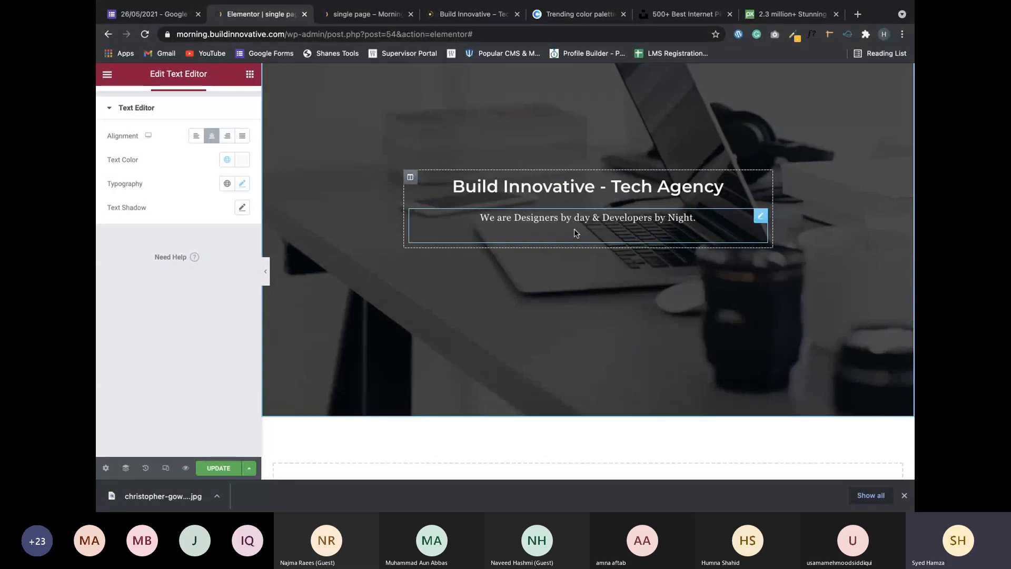
Add a Button widget under the hero subtitle and try the Info button type.
left_click(249, 74)
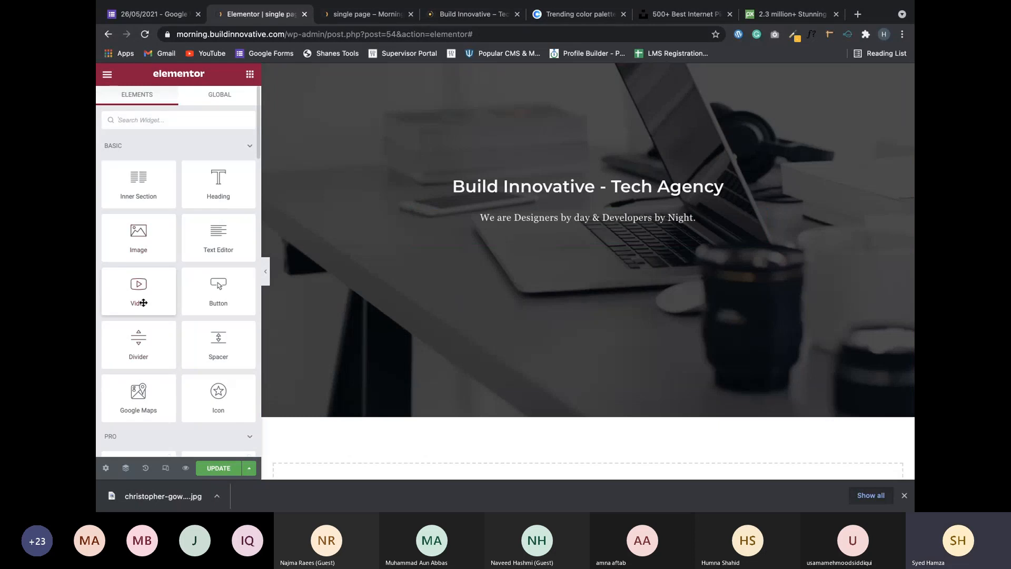
left_click_drag(219, 292, 526, 236)
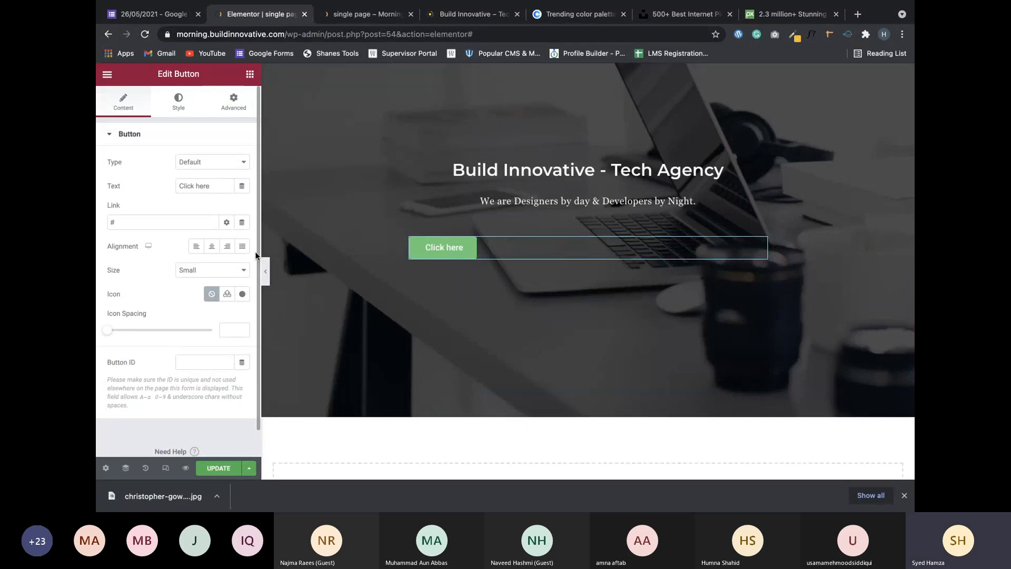
left_click(193, 164)
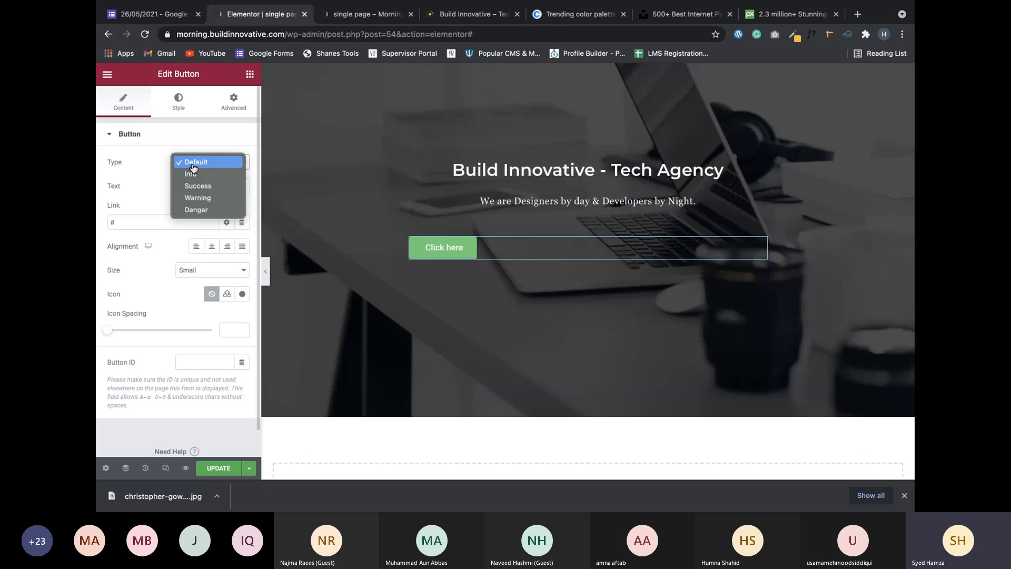
left_click(193, 163)
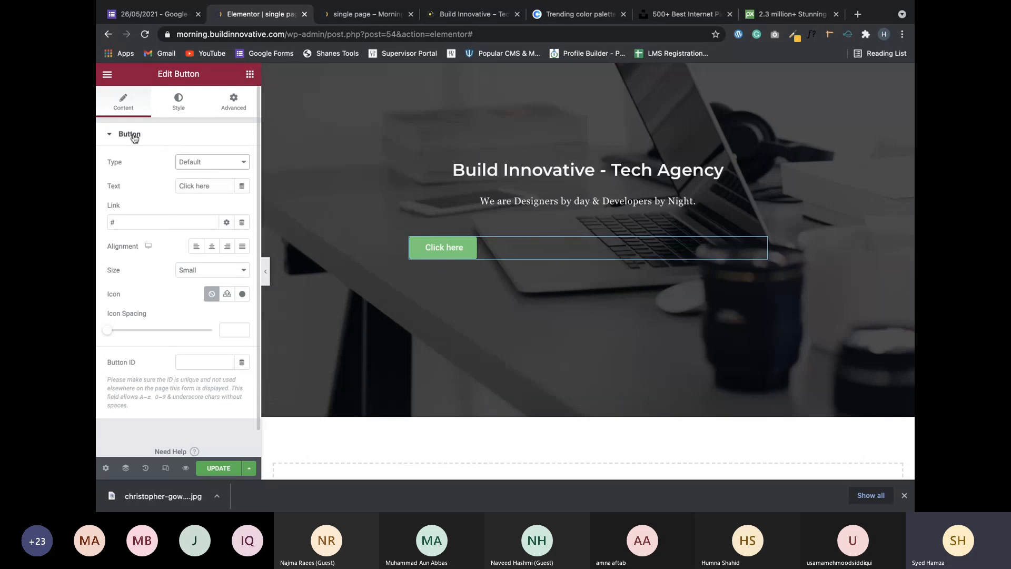
left_click(200, 164)
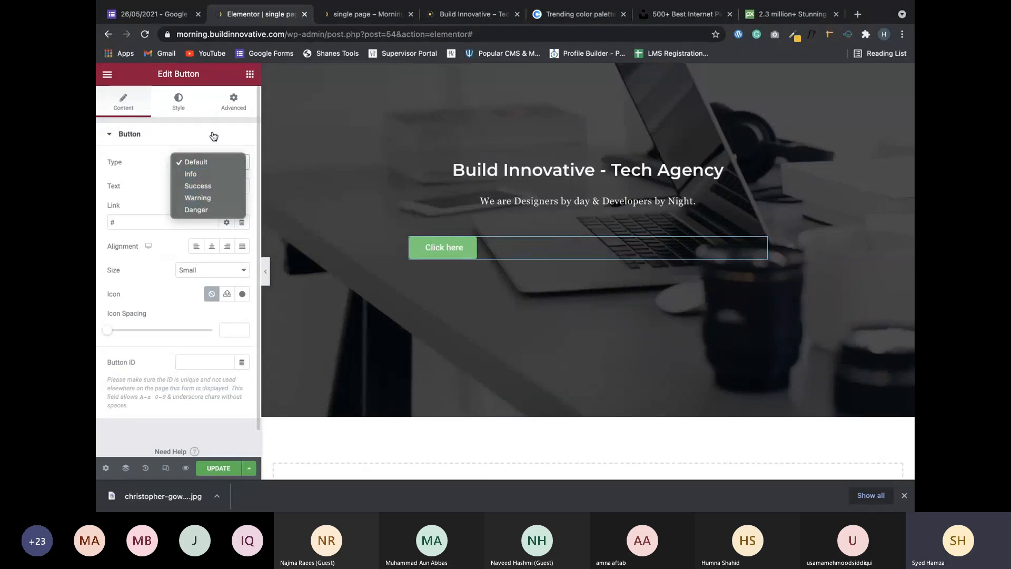
left_click(194, 176)
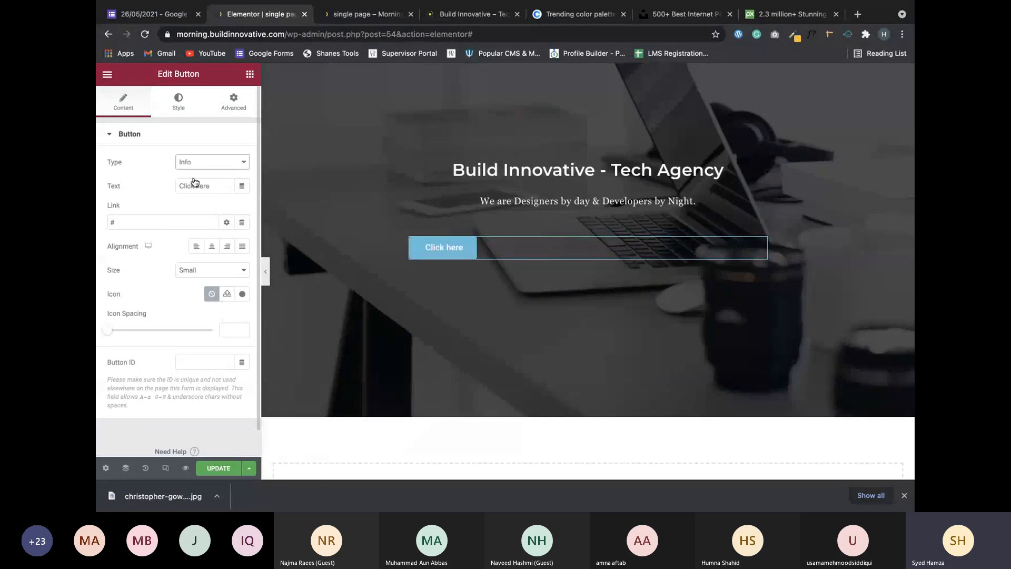
Try the Warning and Danger types, revert the button to Default, and save the page.
left_click(195, 163)
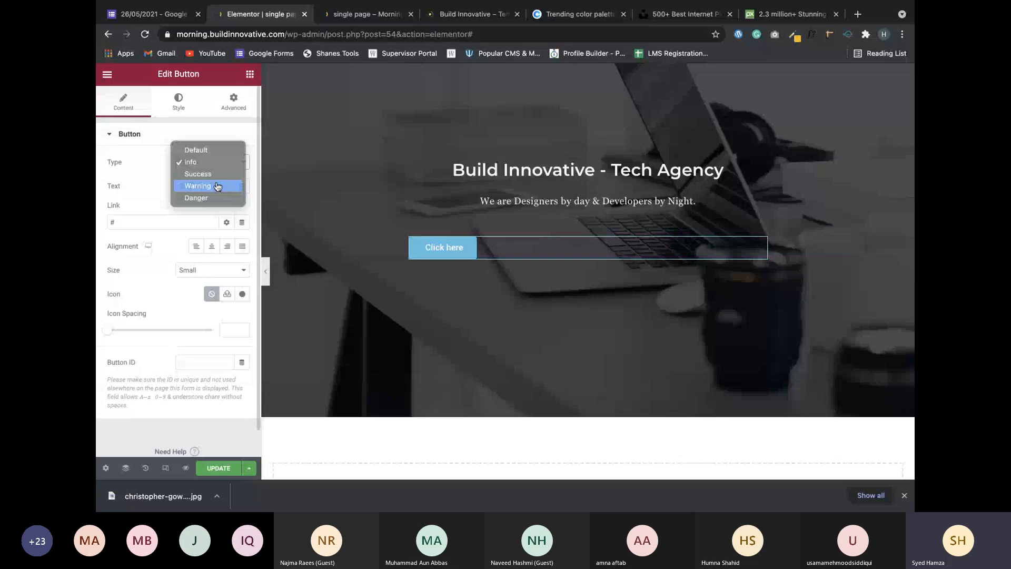
left_click(217, 187)
left_click(215, 165)
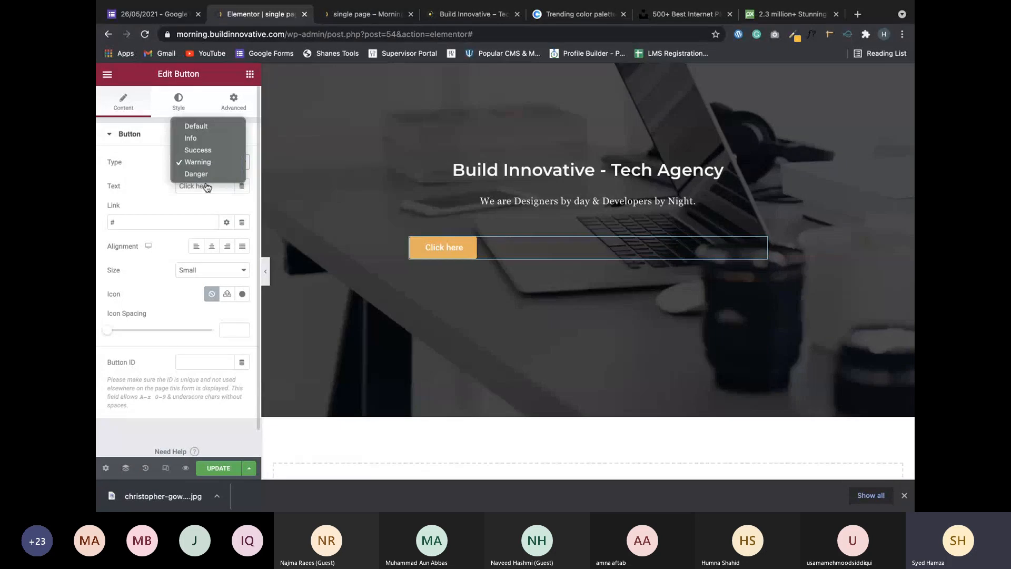
left_click(203, 173)
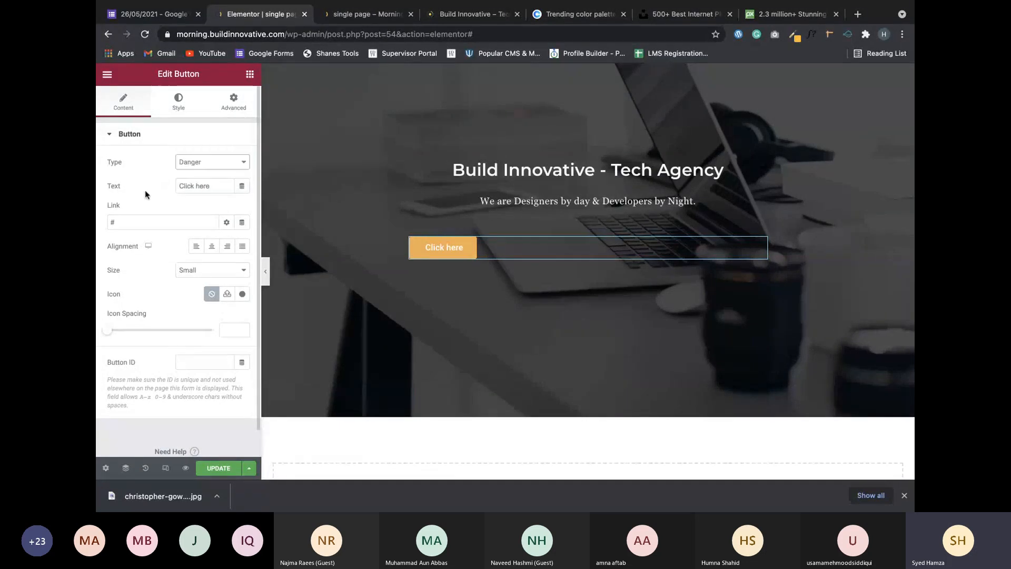
left_click(207, 164)
left_click(196, 114)
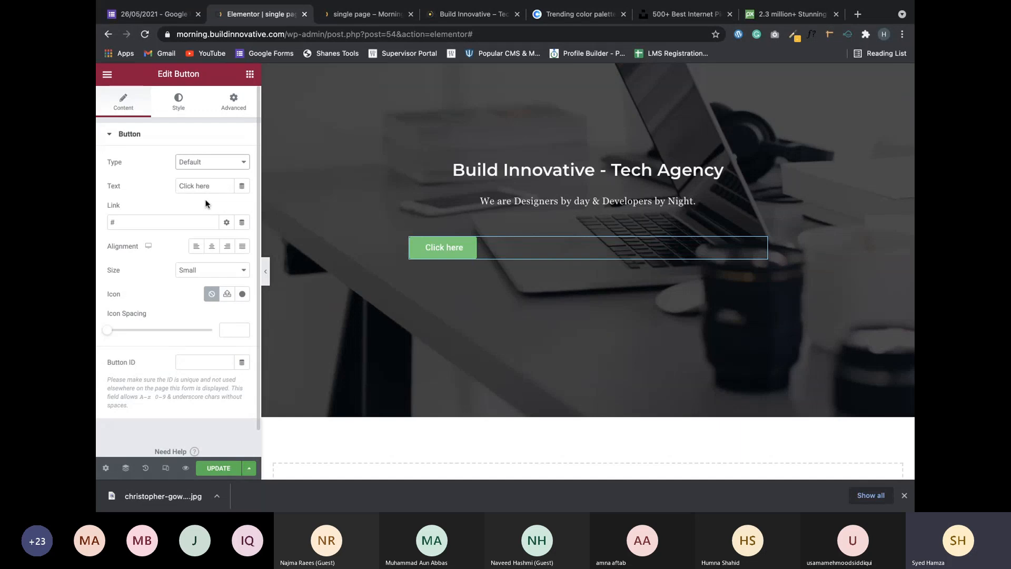
left_click(225, 468)
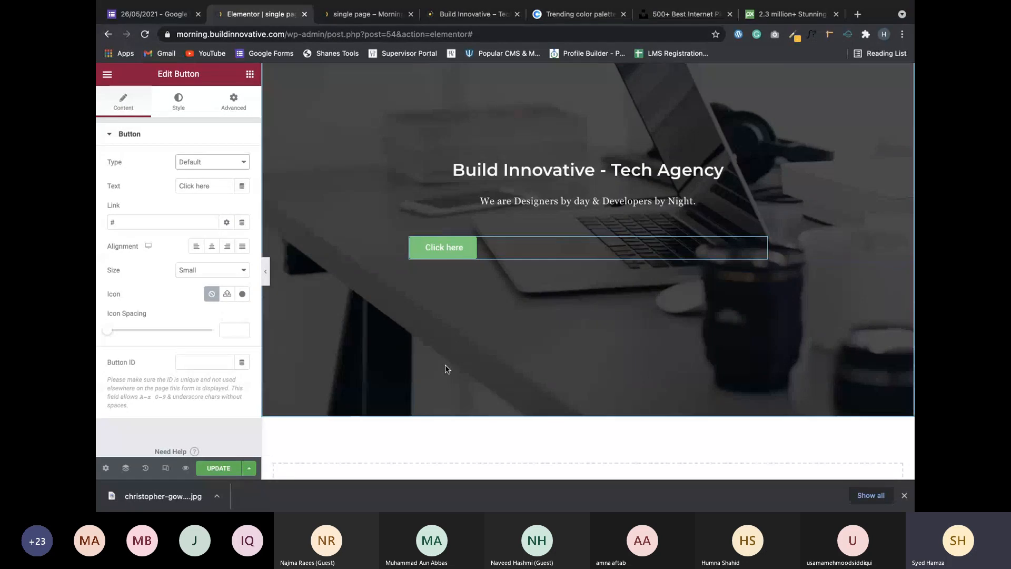
Glance at the Paint X website layout sketch, then bring the Teams meeting desktop forward.
key("ctrl+Right")
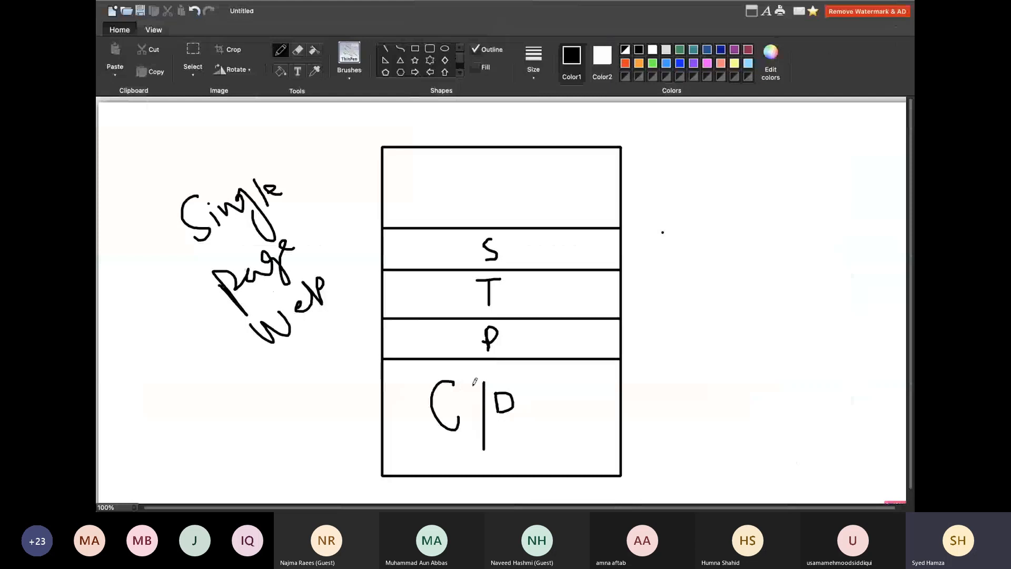
key("ctrl+Left")
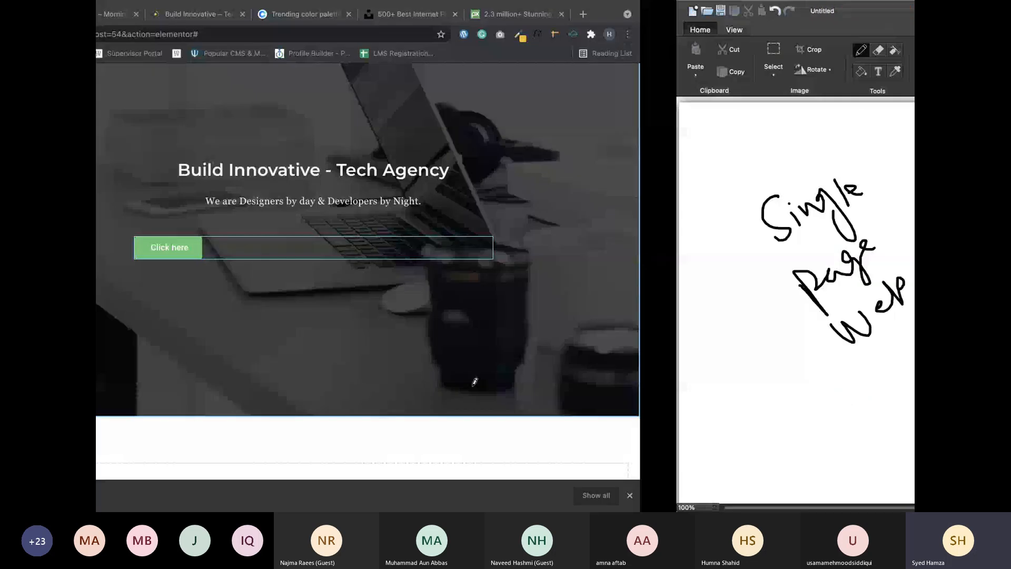
key("ctrl+Left")
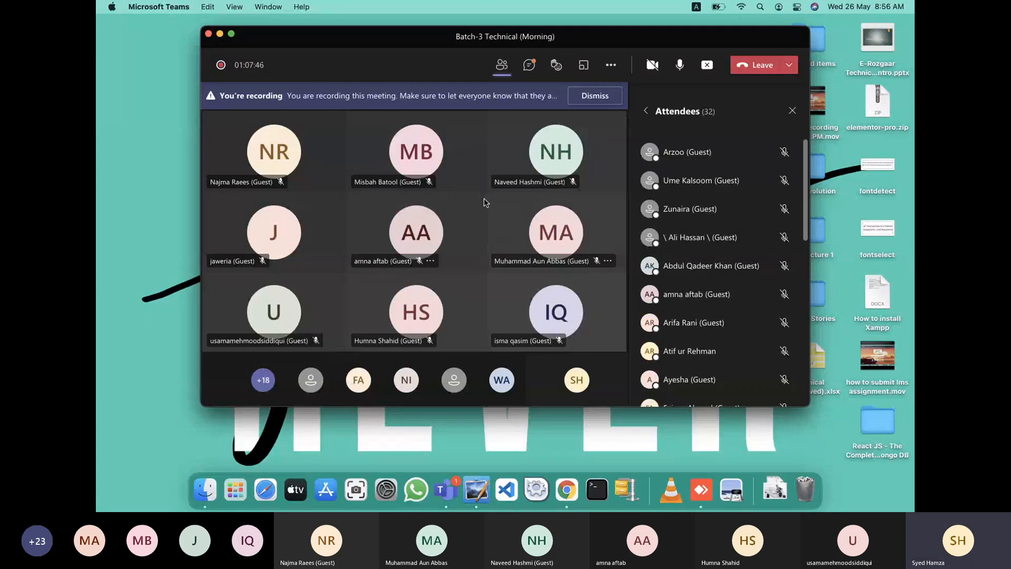
Switch back to the full-screen Chrome desktop with the Elementor editor.
key("ctrl+Right")
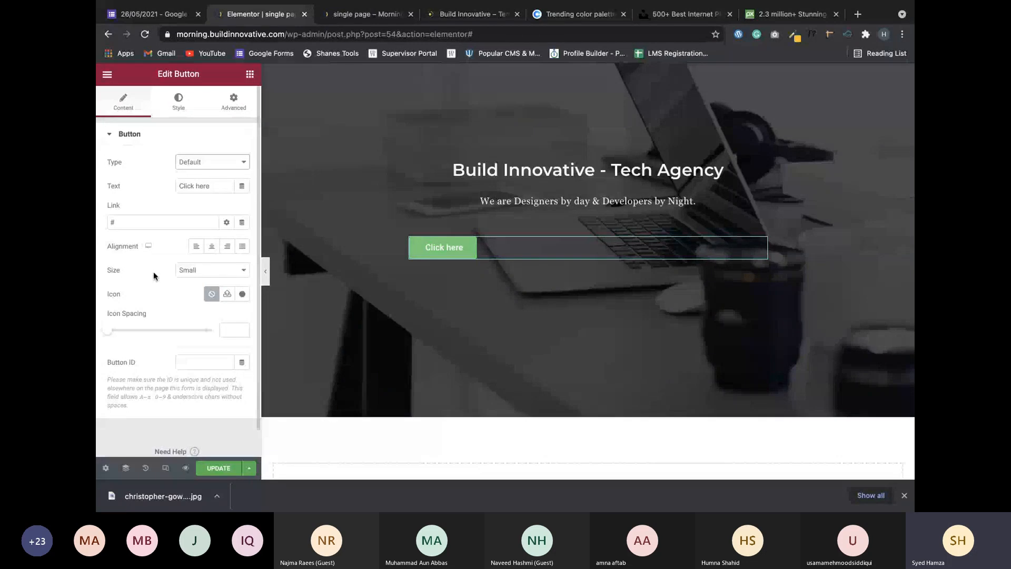
Centre the button and give it the Angry icon.
left_click(212, 246)
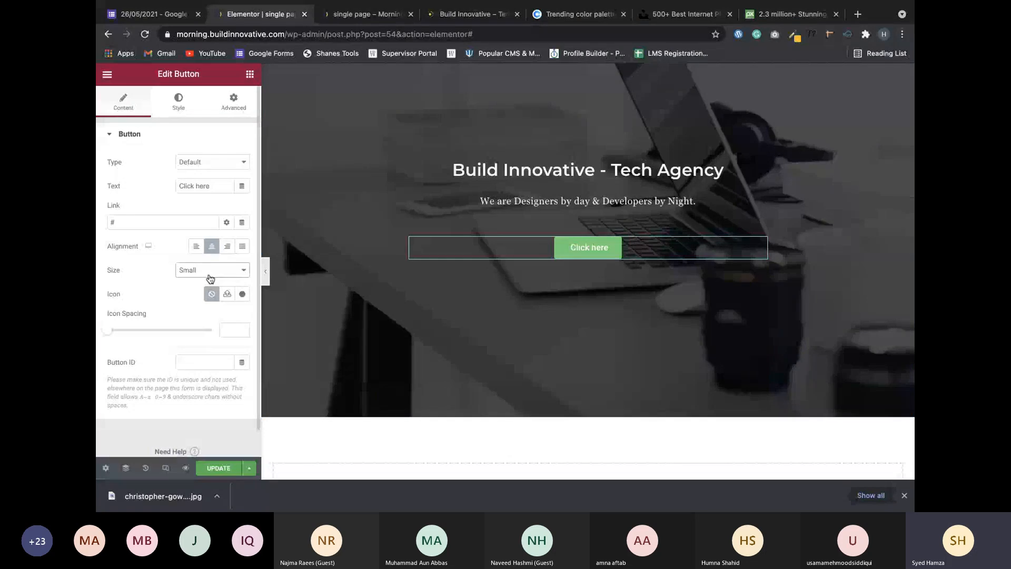
left_click(242, 294)
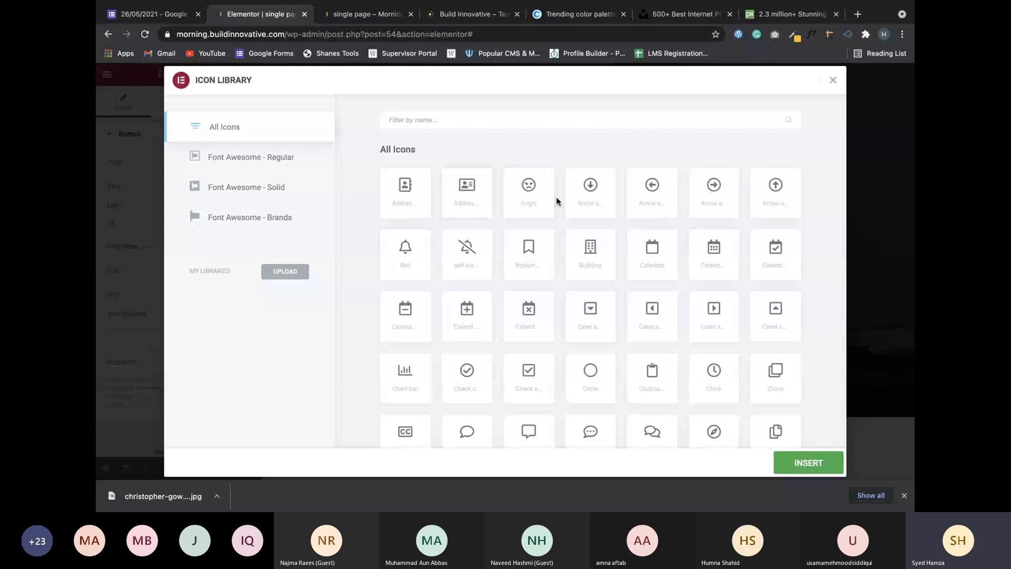
left_click(534, 206)
left_click(795, 467)
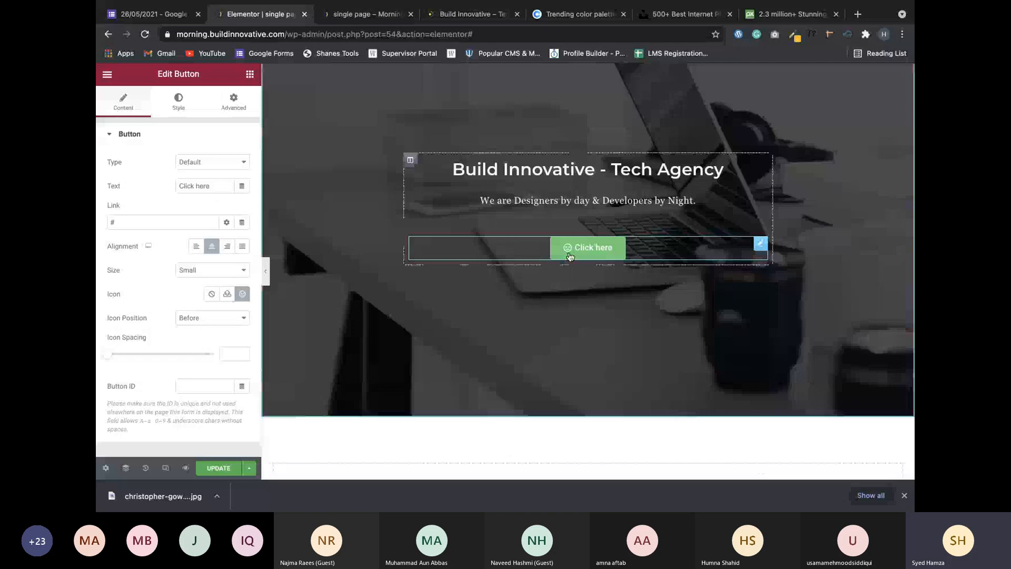
Try a down-arrow icon placed after the text, then remove the button icon entirely.
left_click(243, 294)
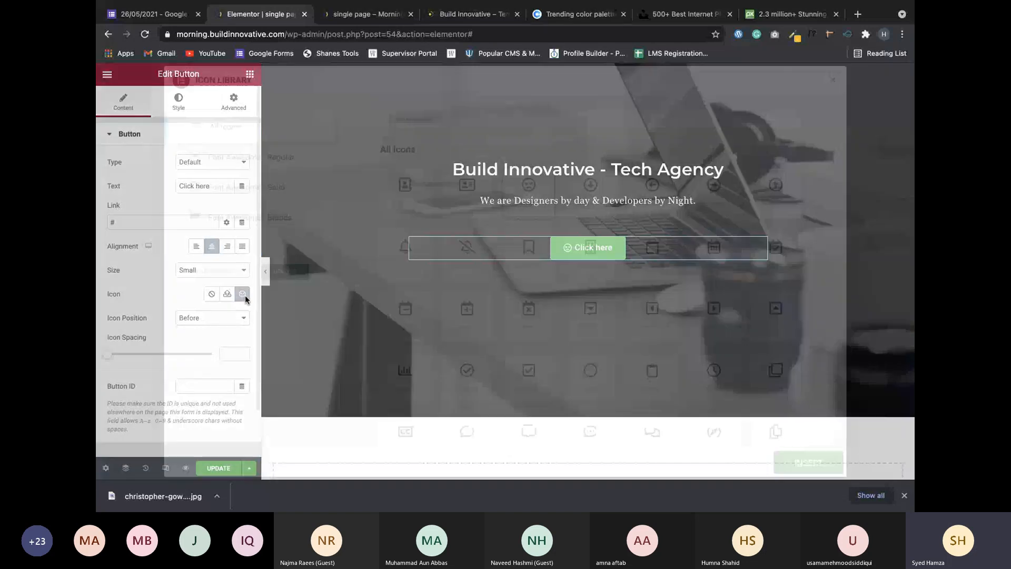
scroll(652, 293, "down", 5)
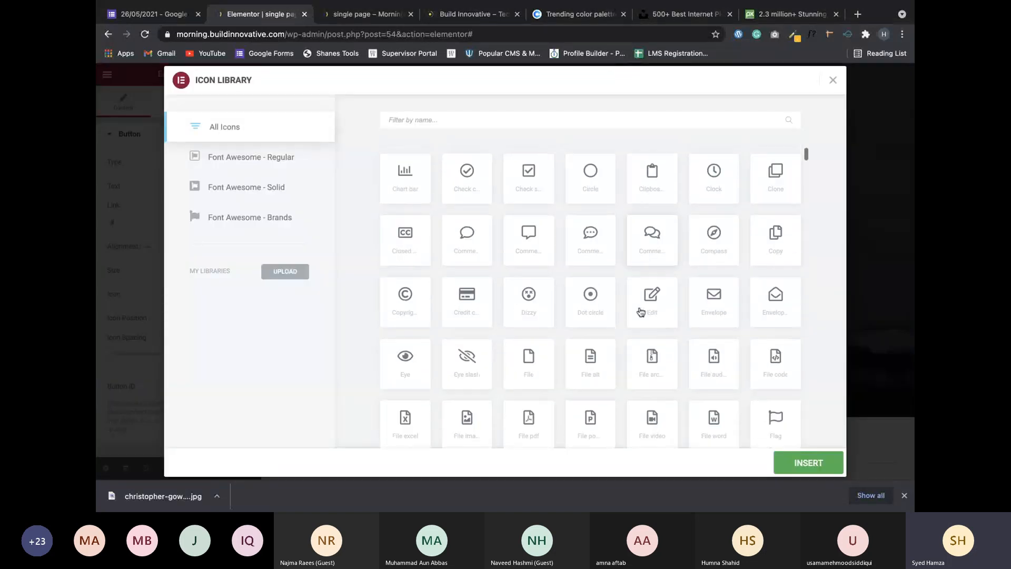
scroll(640, 311, "down", 2)
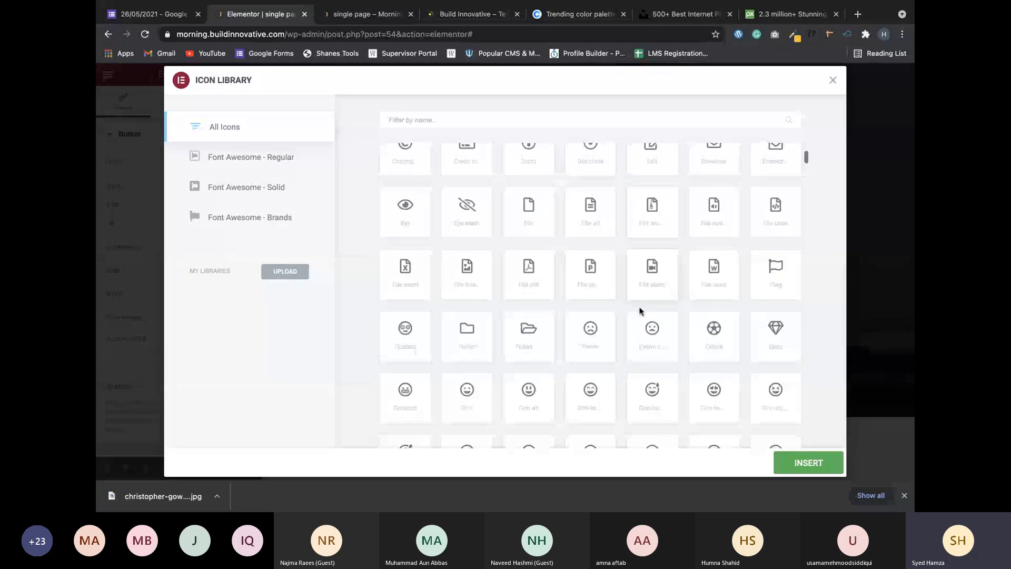
scroll(639, 310, "up", 7)
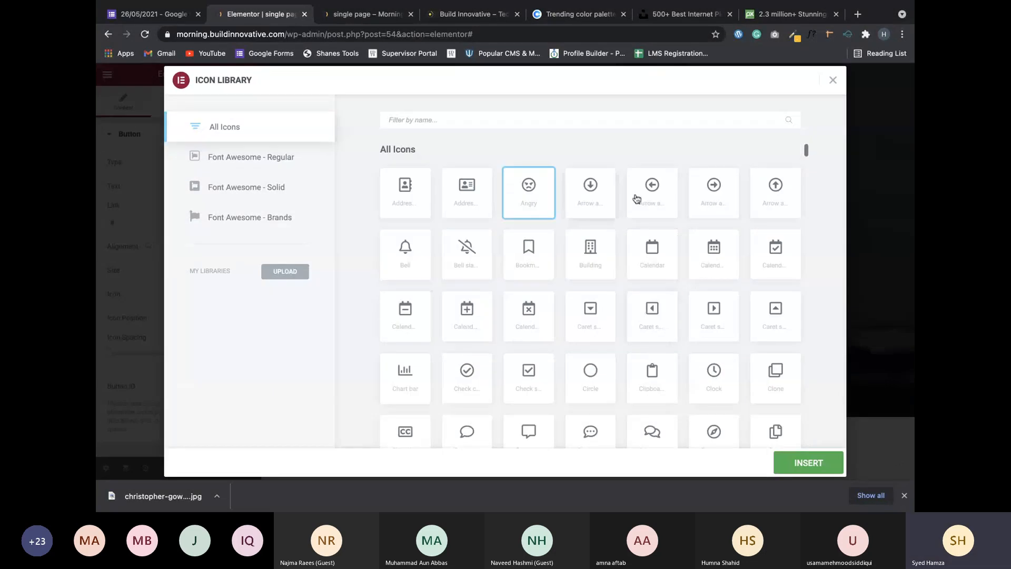
left_click(590, 192)
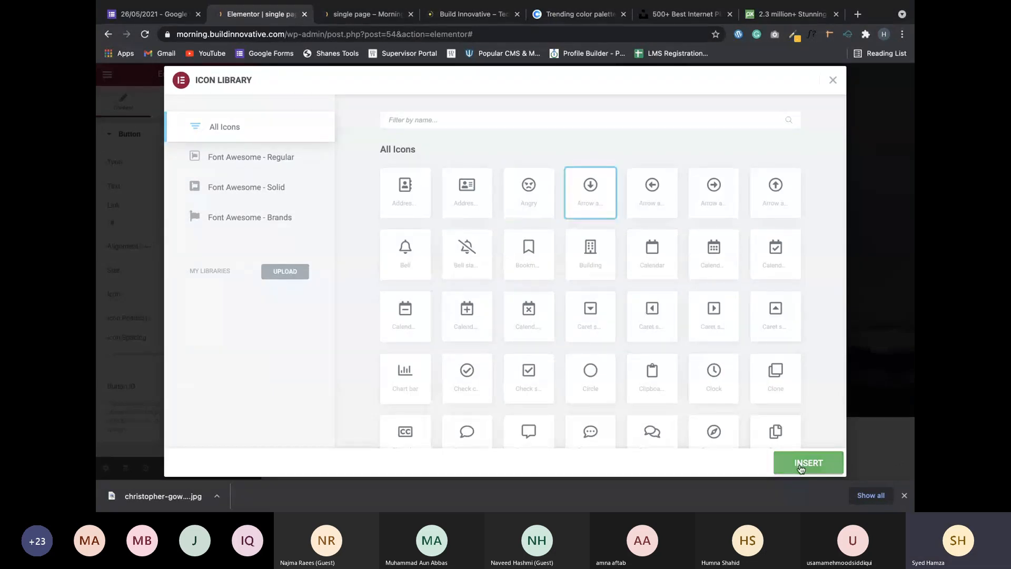
left_click(801, 466)
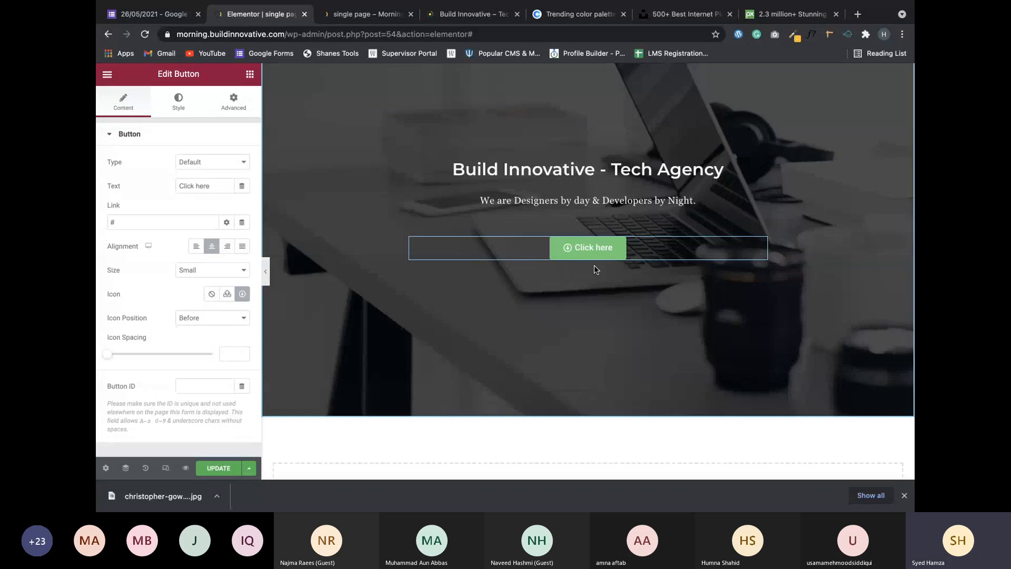
left_click(204, 318)
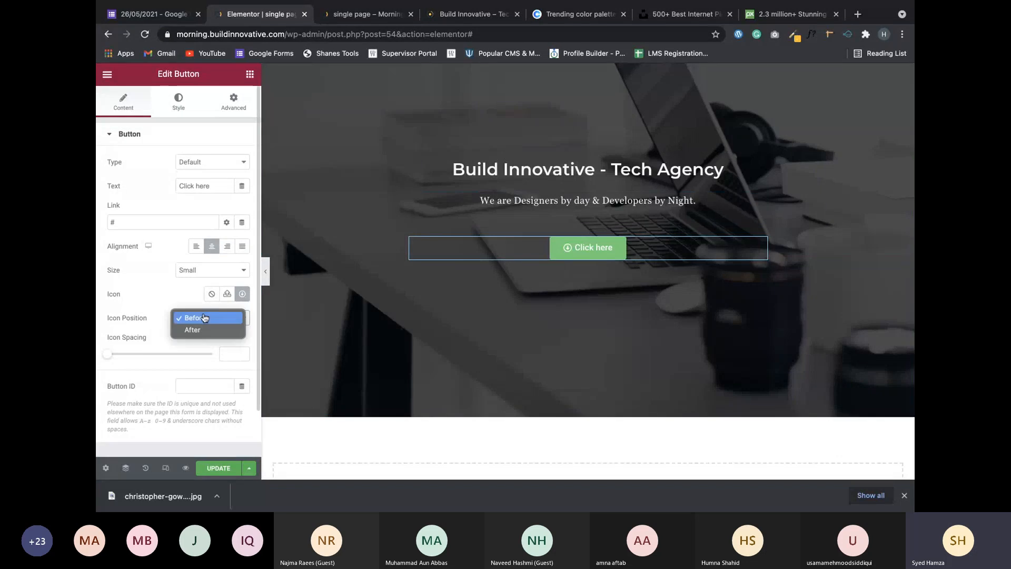
left_click(193, 329)
left_click(211, 294)
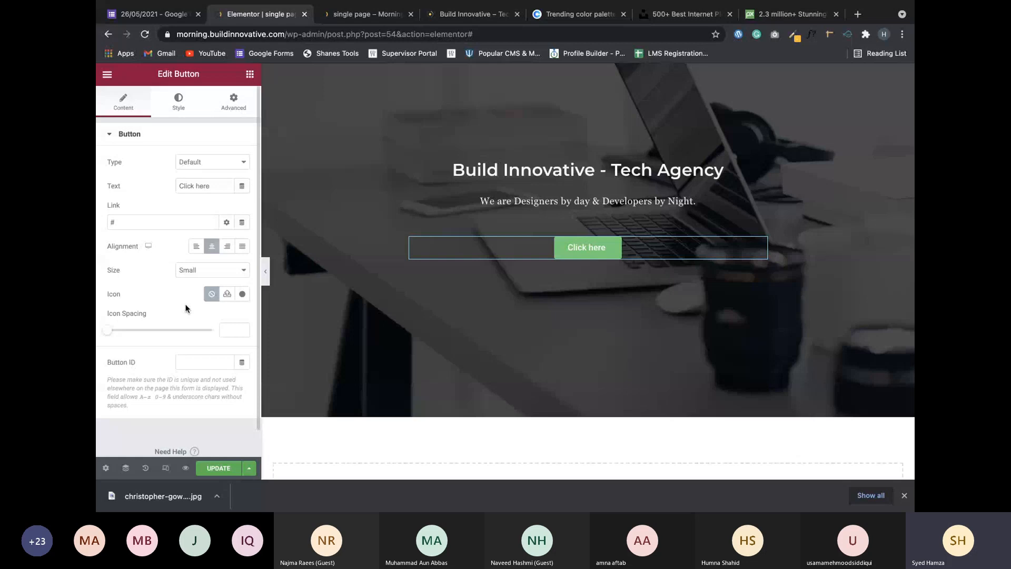
Open the button's style settings and begin editing its corner radius.
left_click(178, 103)
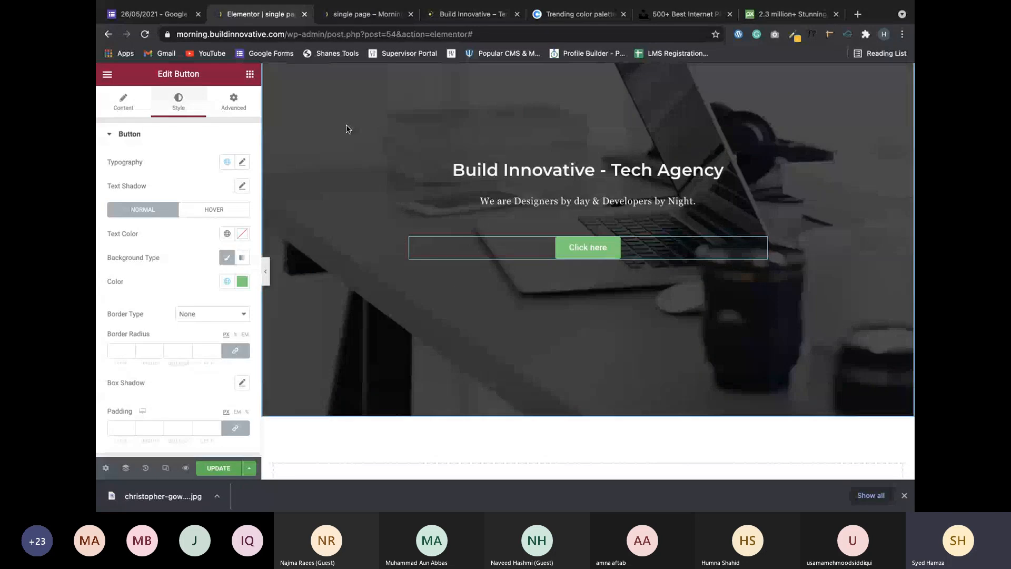
left_click(109, 135)
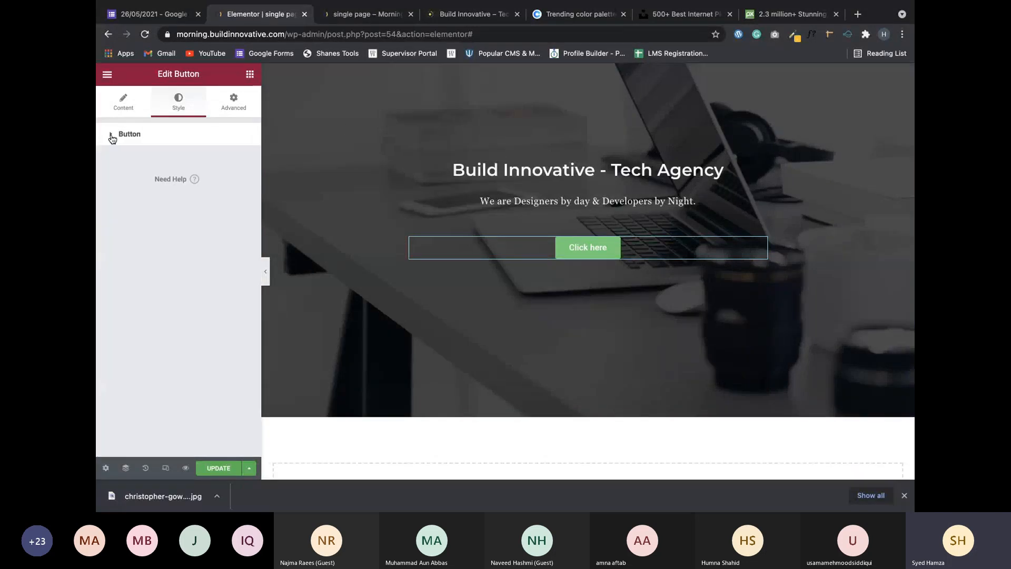
left_click(110, 135)
scroll(119, 232, "down", 1)
scroll(119, 231, "up", 1)
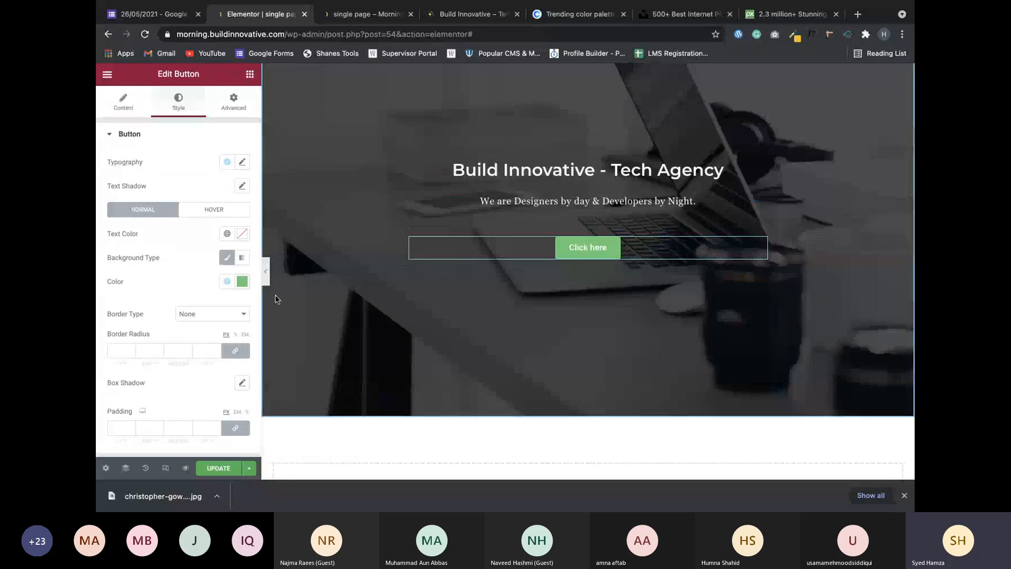
left_click(117, 348)
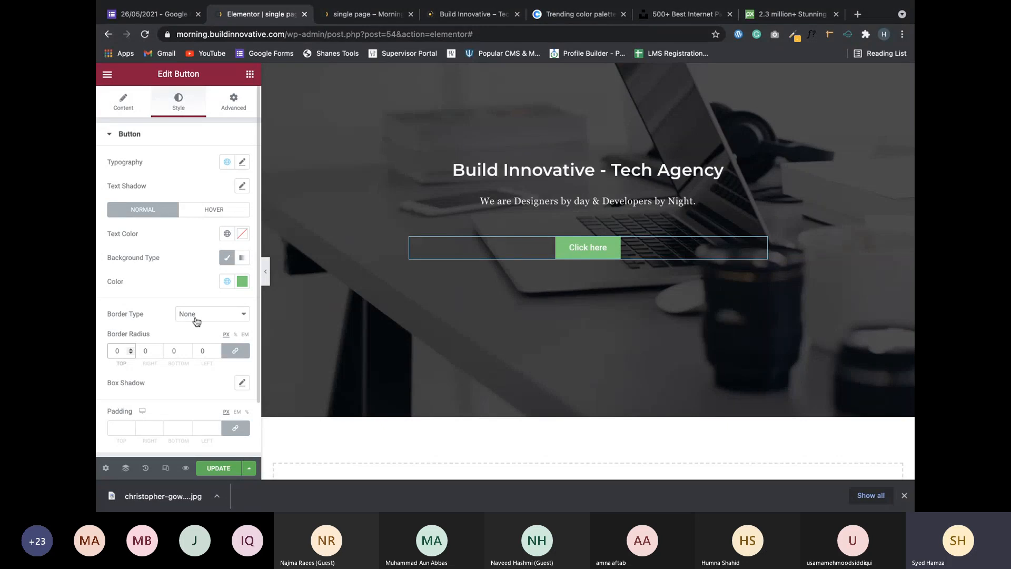
Set the button background to global Primary, after trying Secondary, and apply the Primary global font.
left_click(227, 281)
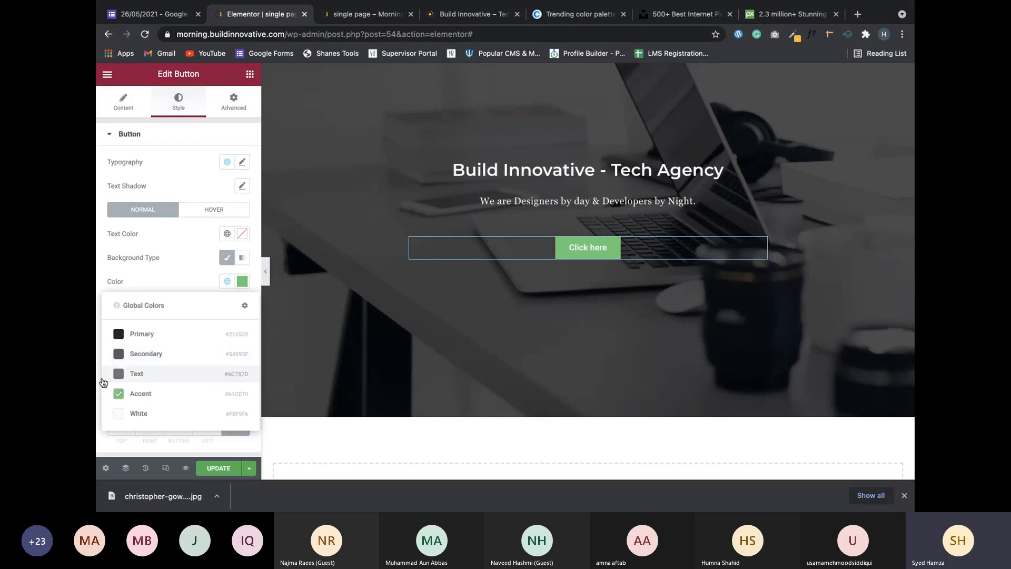
left_click(168, 340)
left_click(227, 282)
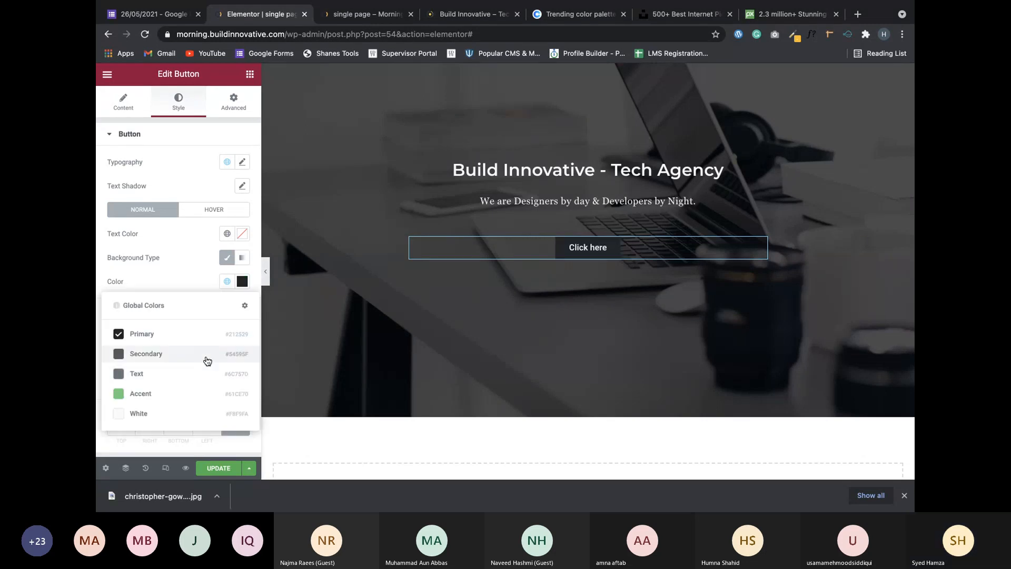
left_click(207, 361)
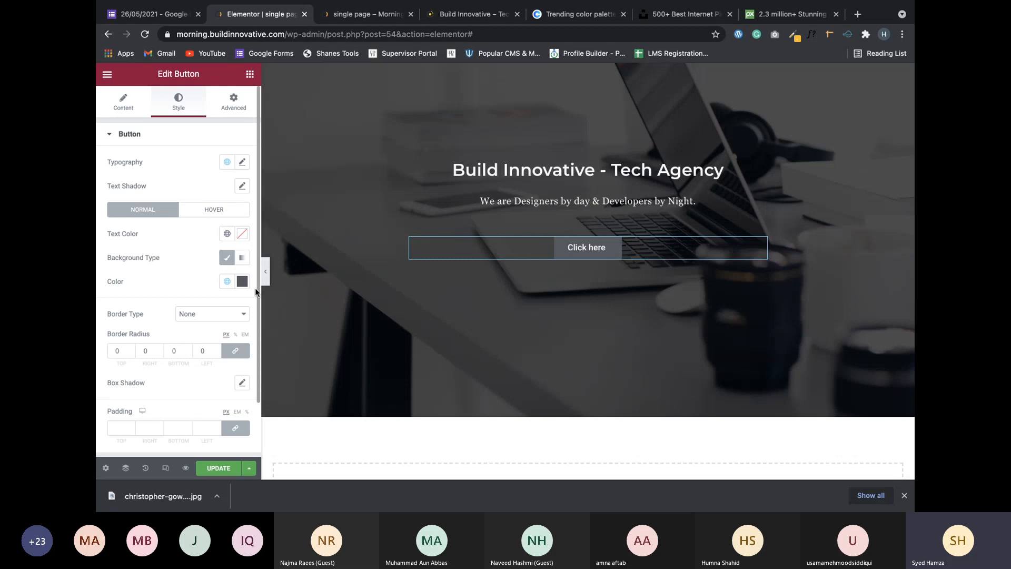
left_click(226, 281)
left_click(181, 337)
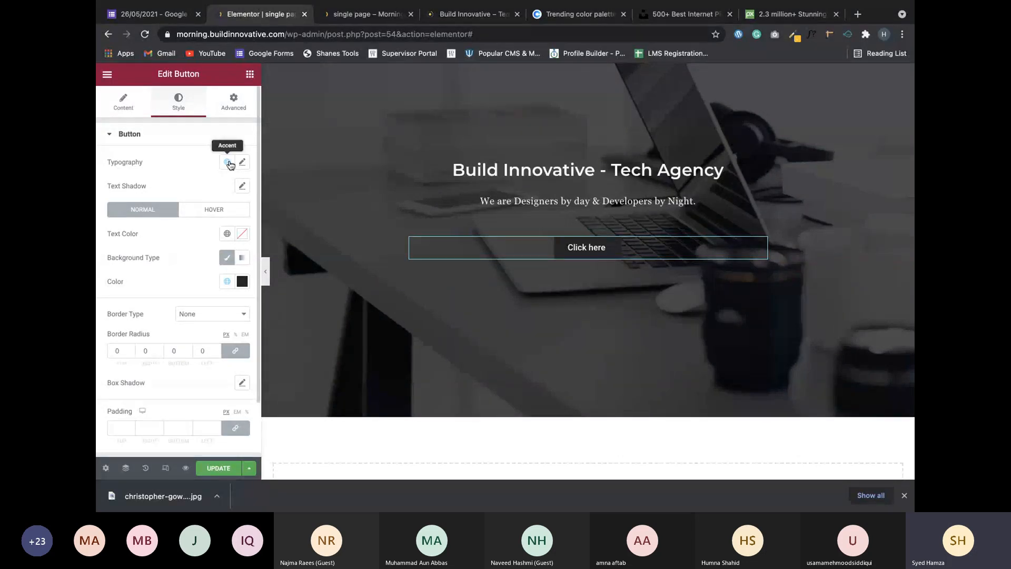
left_click(228, 163)
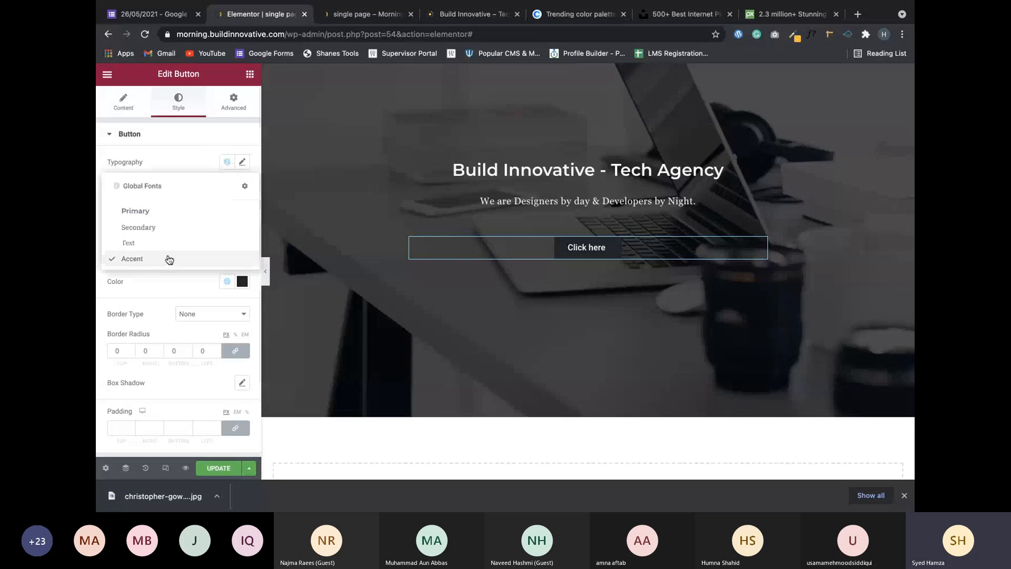
left_click(194, 213)
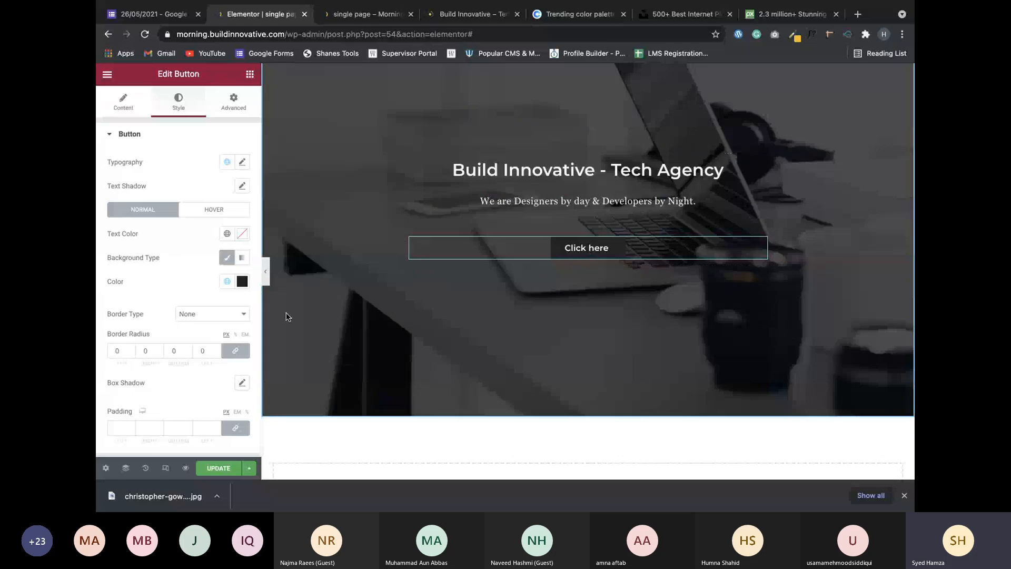
Change the button label from 'Click here' to 'Explore our recent work' and compare with the live site.
left_click(123, 100)
triple_click(199, 188)
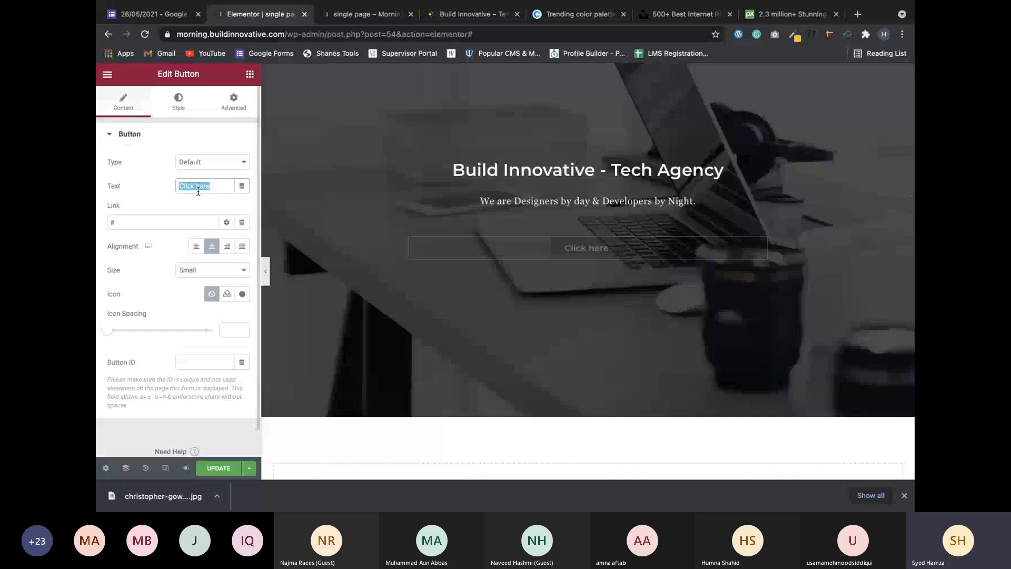
type("Learn More")
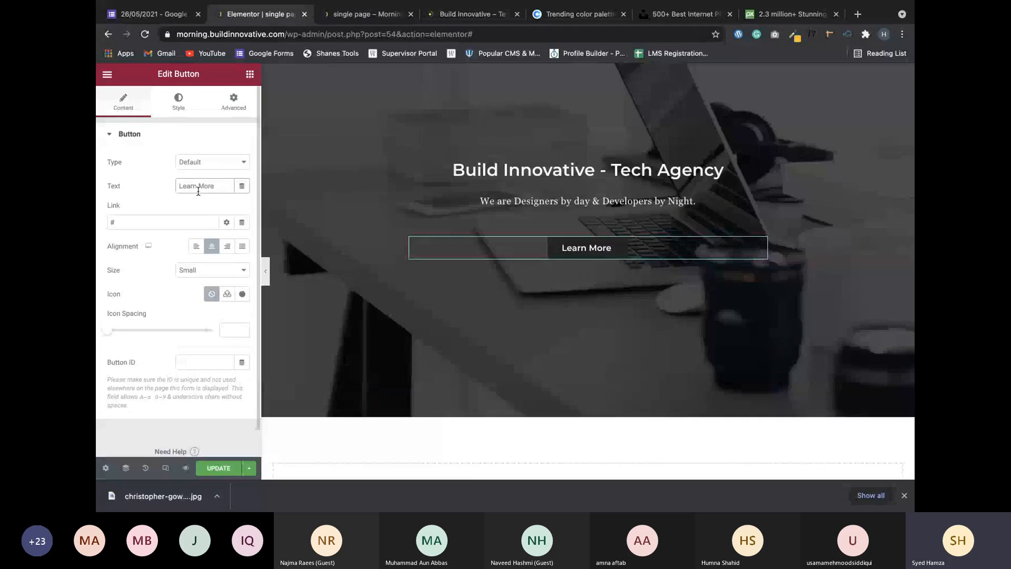
key("BackSpace")
key("BackSpace")
key("BackSpace")
key("BackSpace")
key("BackSpace")
key("BackSpace")
key("BackSpace")
key("BackSpace")
key("BackSpace")
key("BackSpace")
type("Explore our")
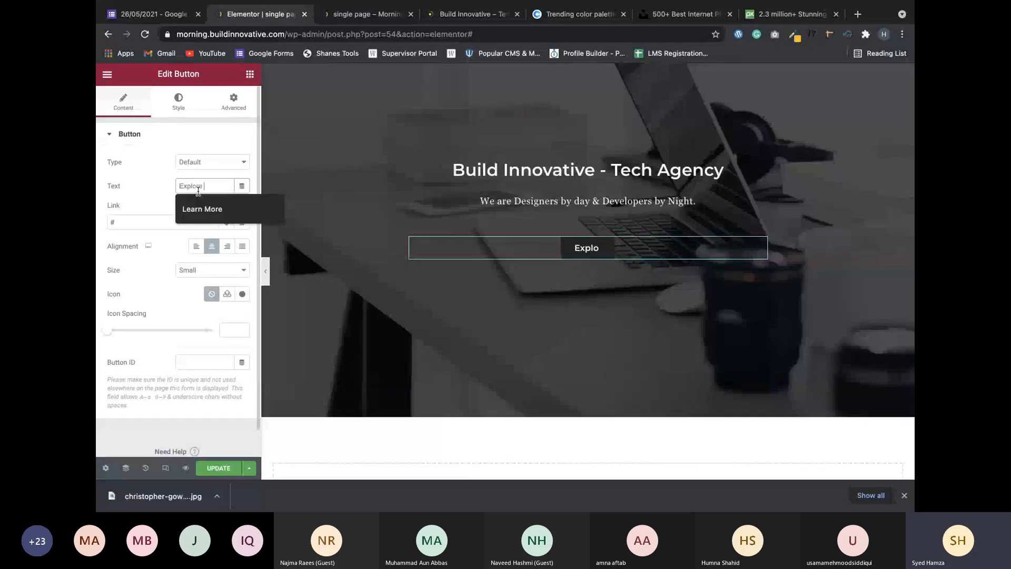
type(" recent work")
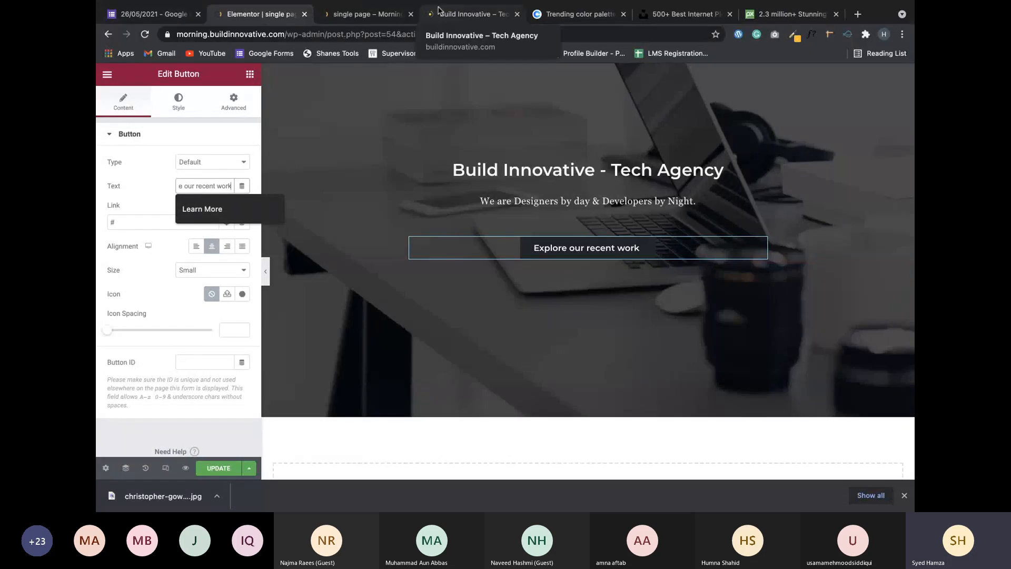
left_click(463, 16)
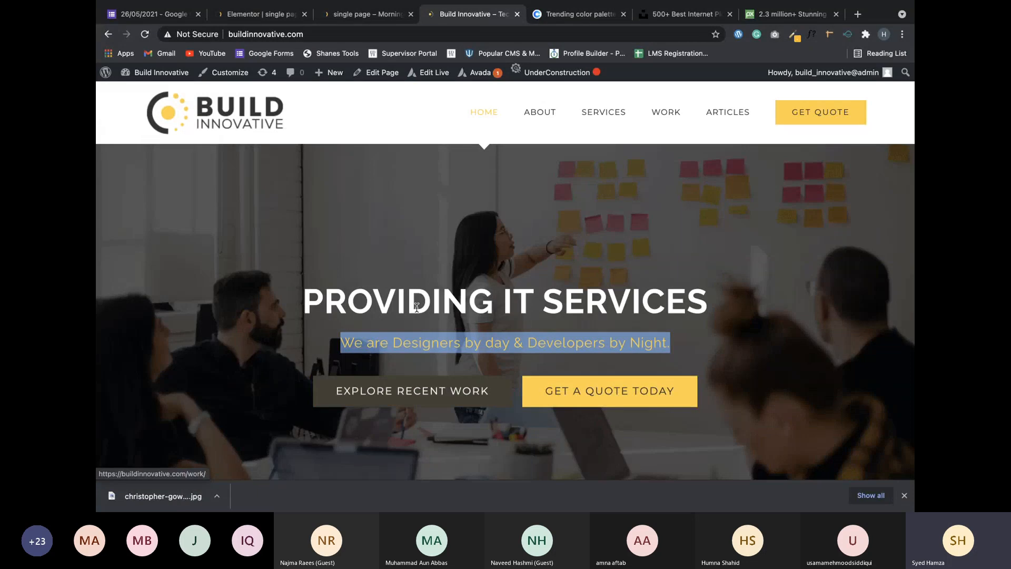
Delete 'our' so the button reads 'Explore recent work', then bring up the Advanced settings.
left_click(263, 13)
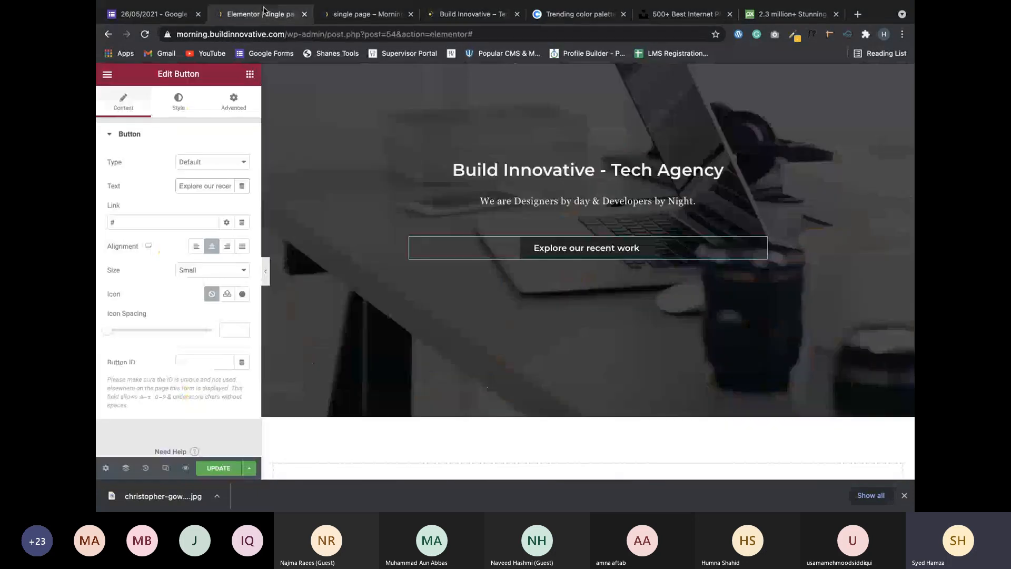
double_click(207, 186)
key("BackSpace")
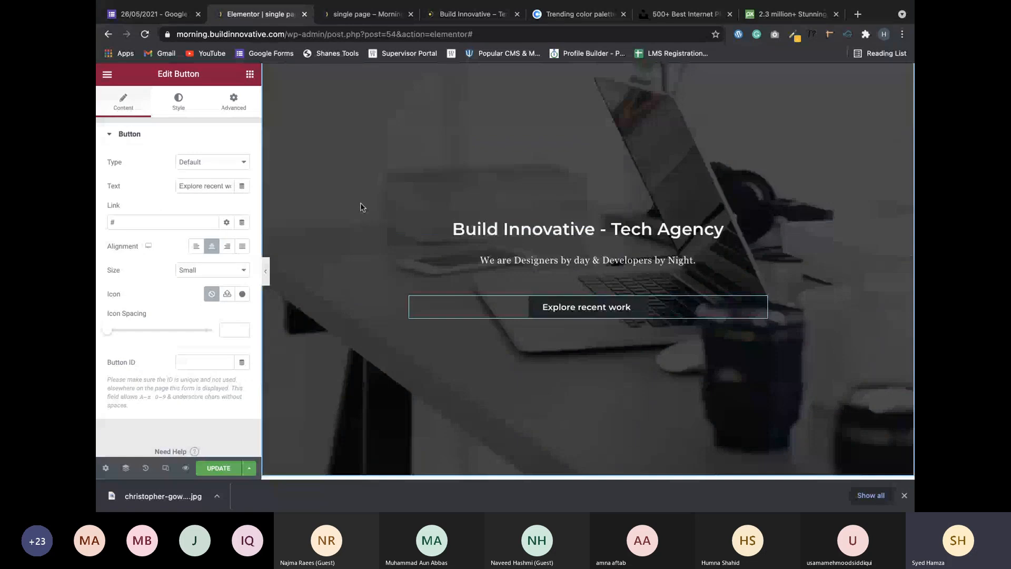
left_click(233, 100)
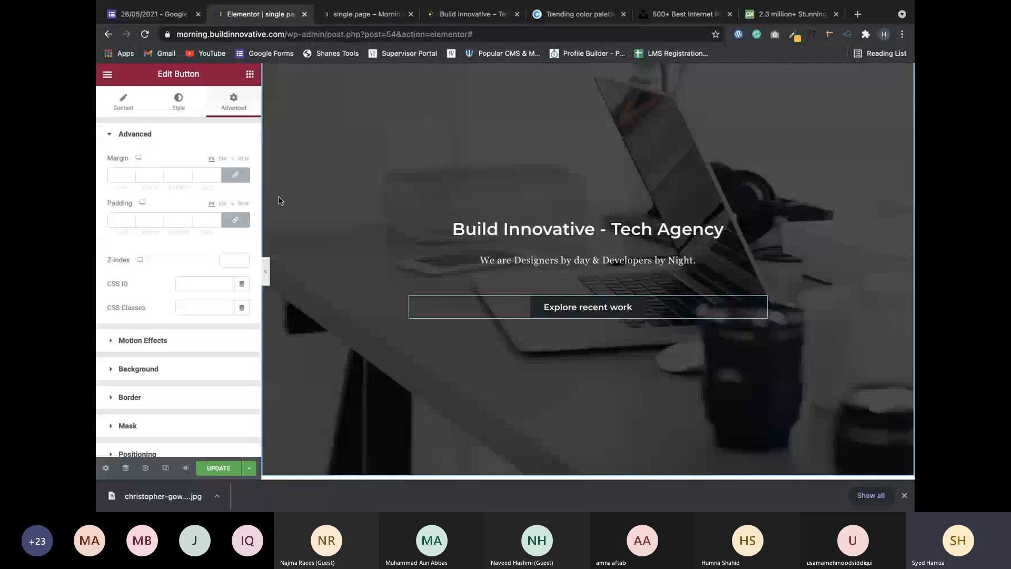
Unlink the button's margins and adjust its top margin with the spinner until it reads -20 px.
left_click(235, 175)
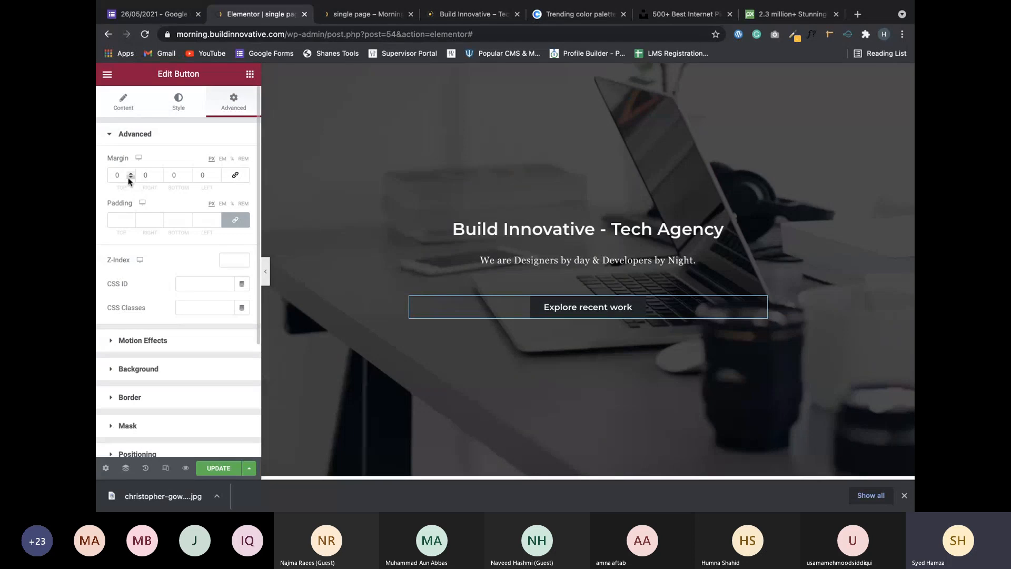
left_click(130, 180)
left_click(130, 180)
left_click(129, 181)
left_click_drag(131, 178, 131, 178)
left_click(130, 174)
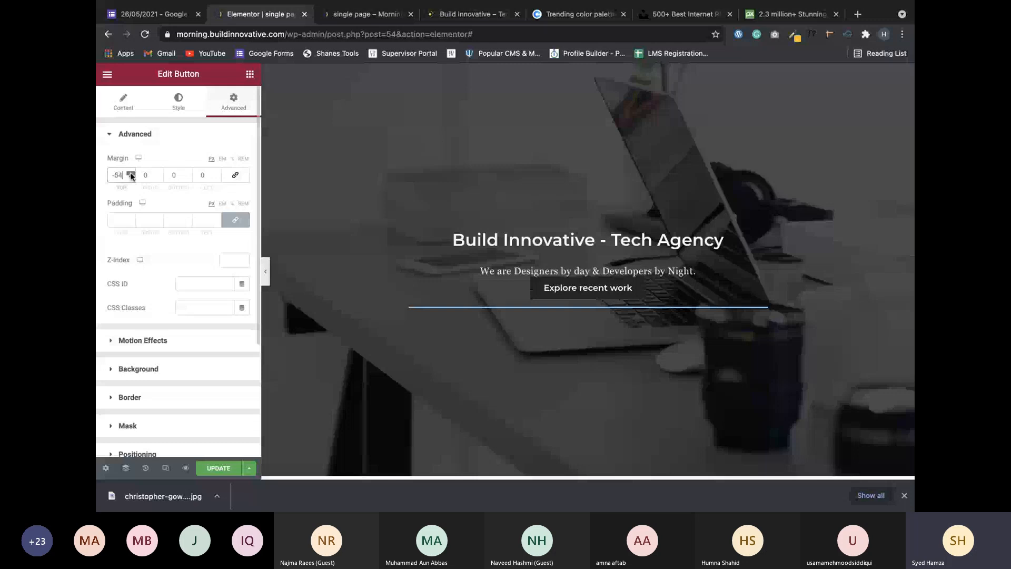
left_click(131, 175)
left_click(130, 175)
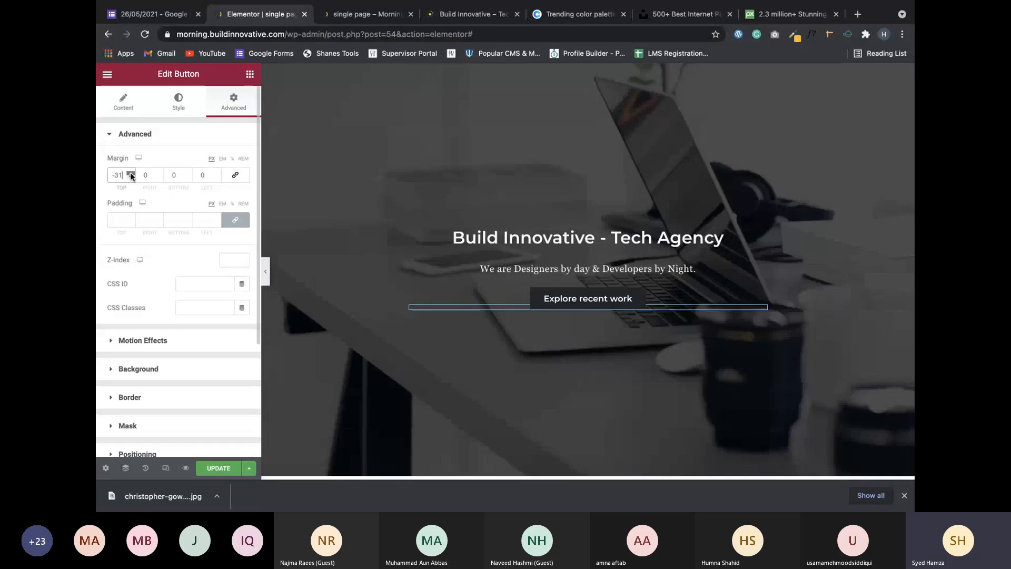
left_click(130, 175)
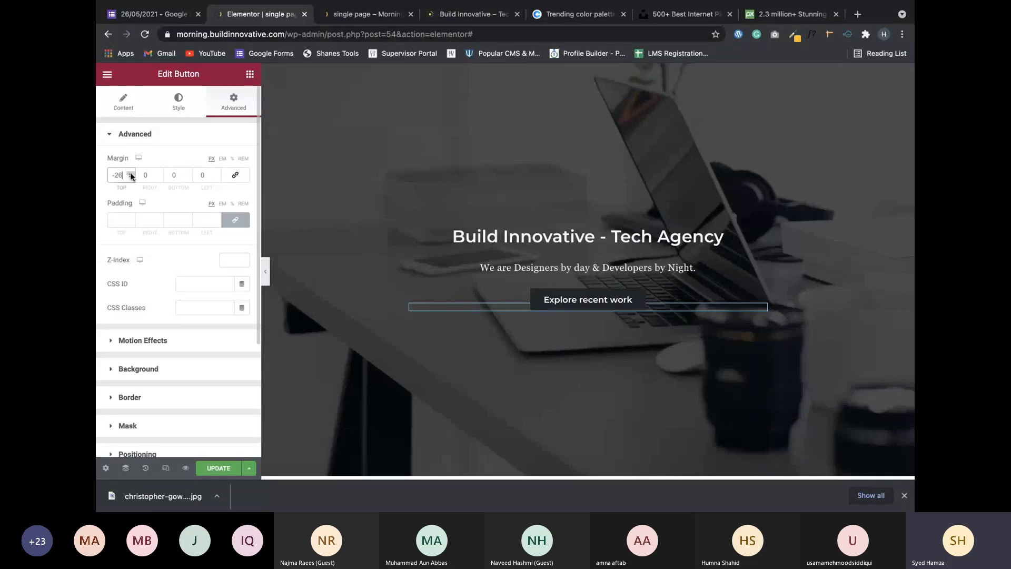
left_click(130, 175)
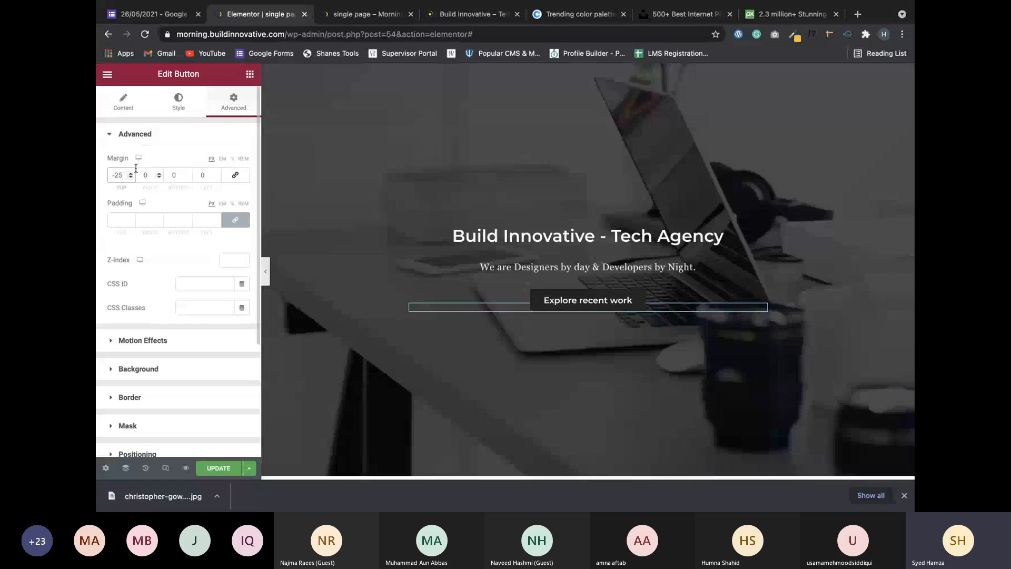
left_click(132, 173)
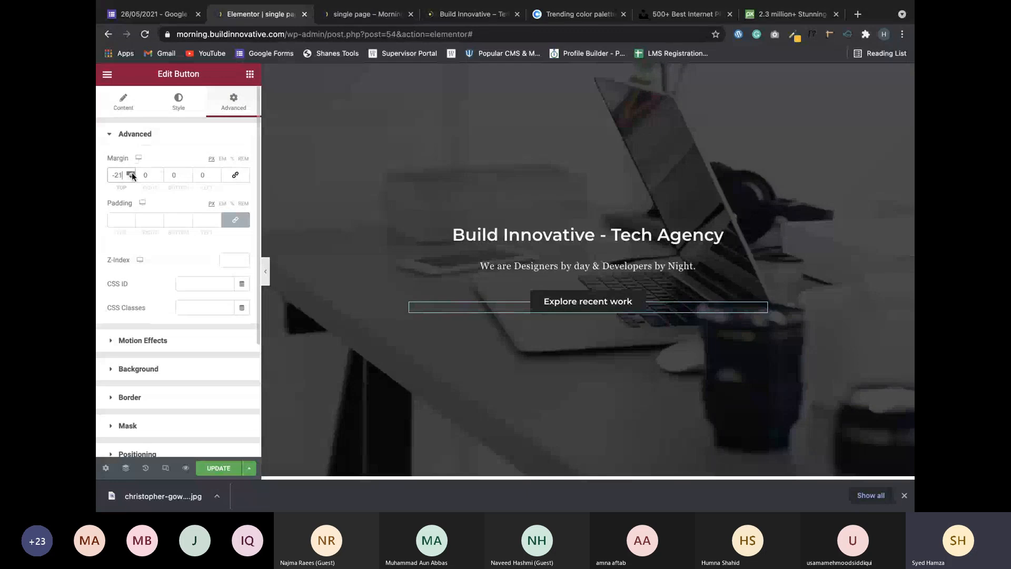
left_click(131, 173)
left_click(131, 177)
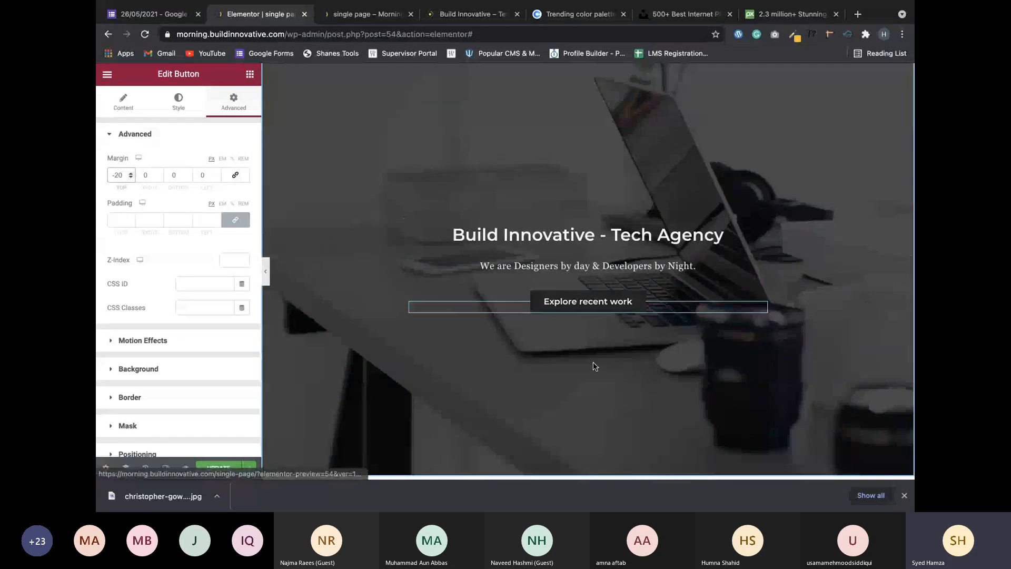
scroll(593, 365, "down", 3)
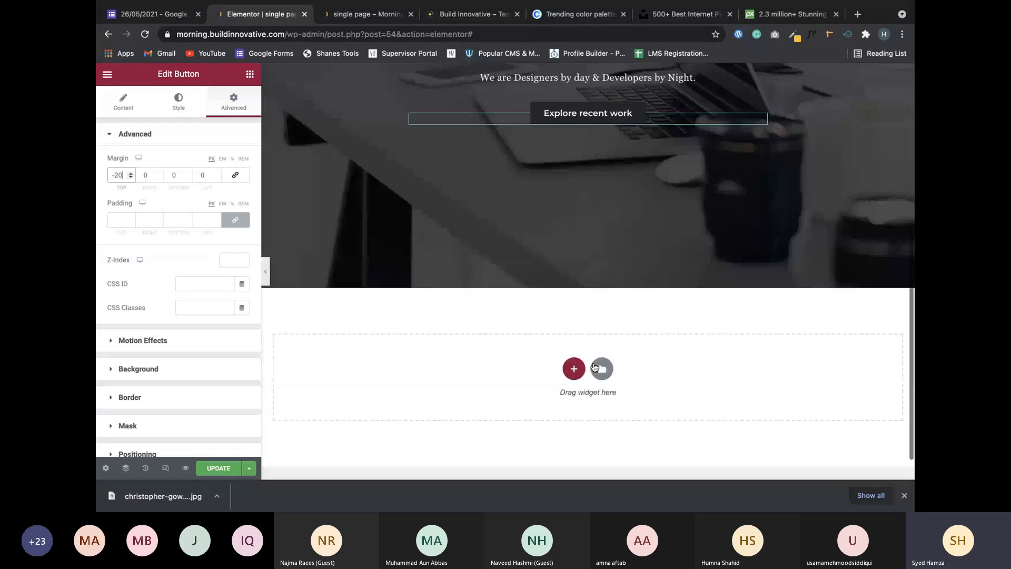
scroll(593, 365, "up", 2)
scroll(593, 366, "up", 2)
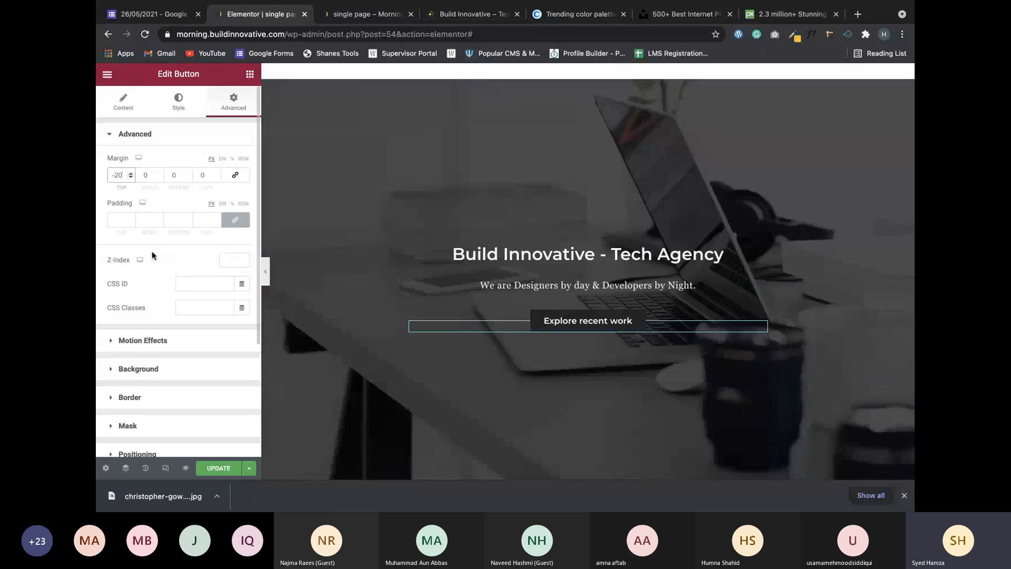
In Motion Effects, try a Fade In entrance animation on the button, then Fade In Down.
left_click(145, 340)
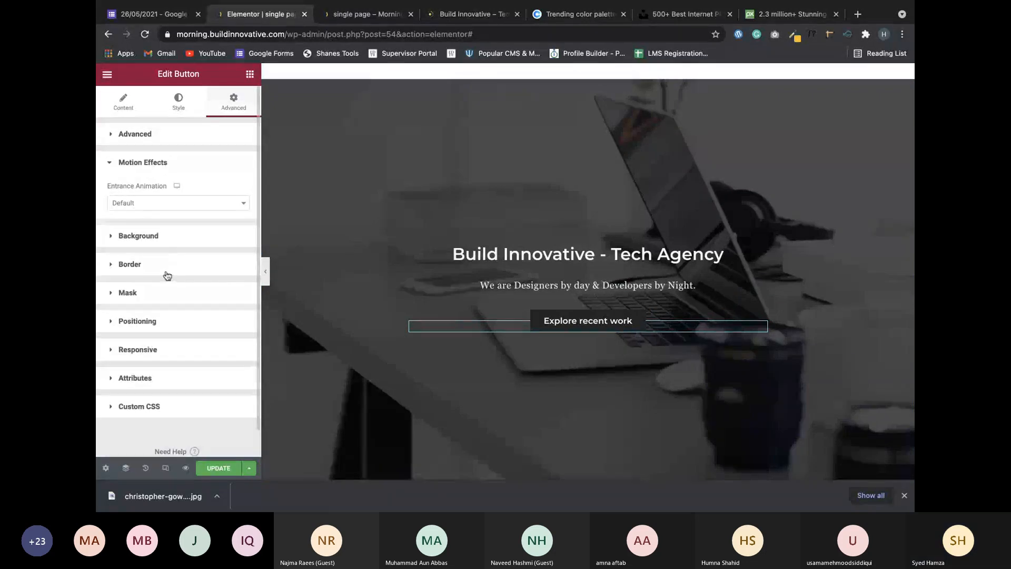
left_click(176, 204)
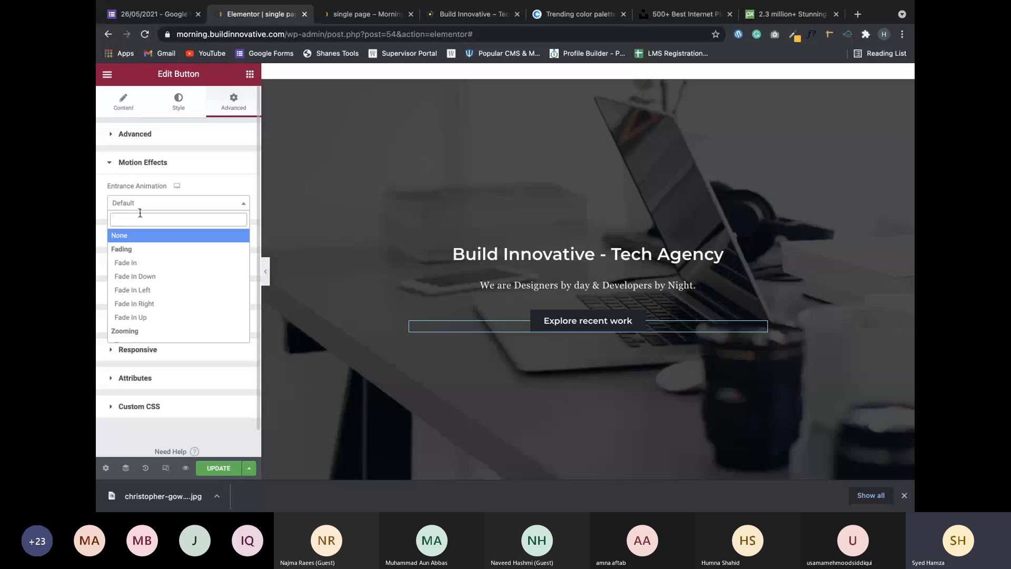
left_click(147, 264)
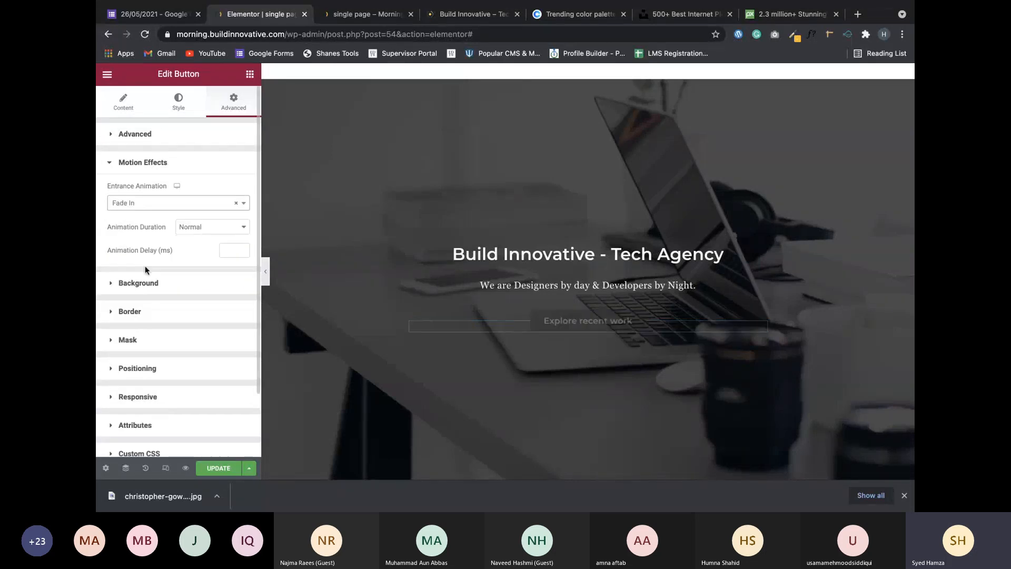
left_click(197, 206)
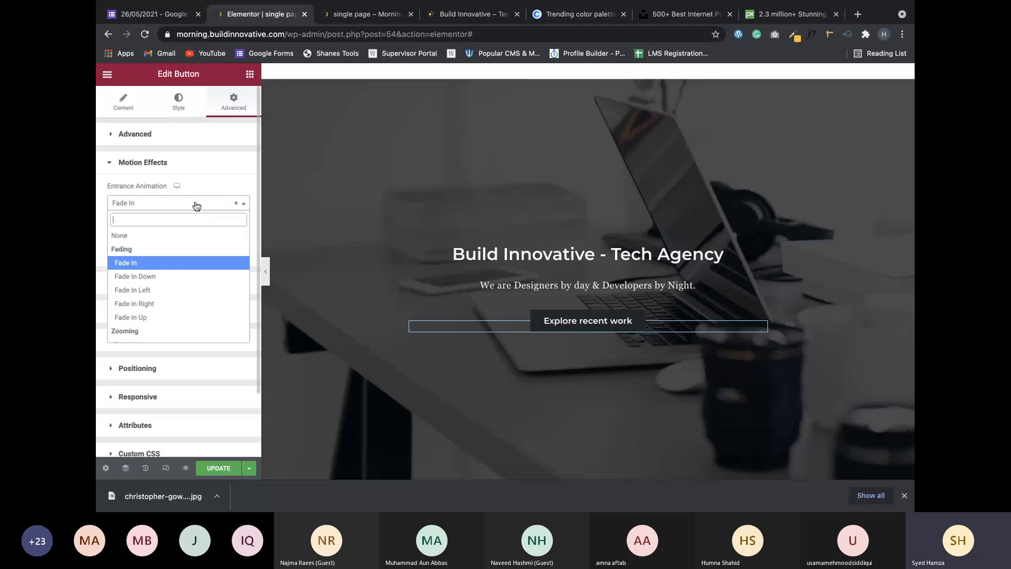
left_click(146, 283)
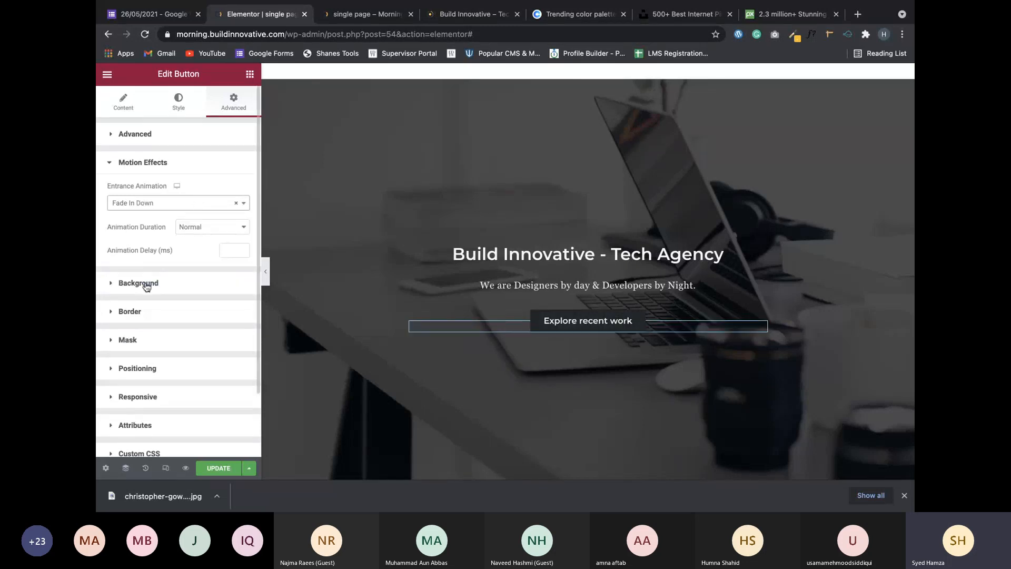
Reset the entrance animation to Default and bring up the button's Style settings.
left_click(237, 205)
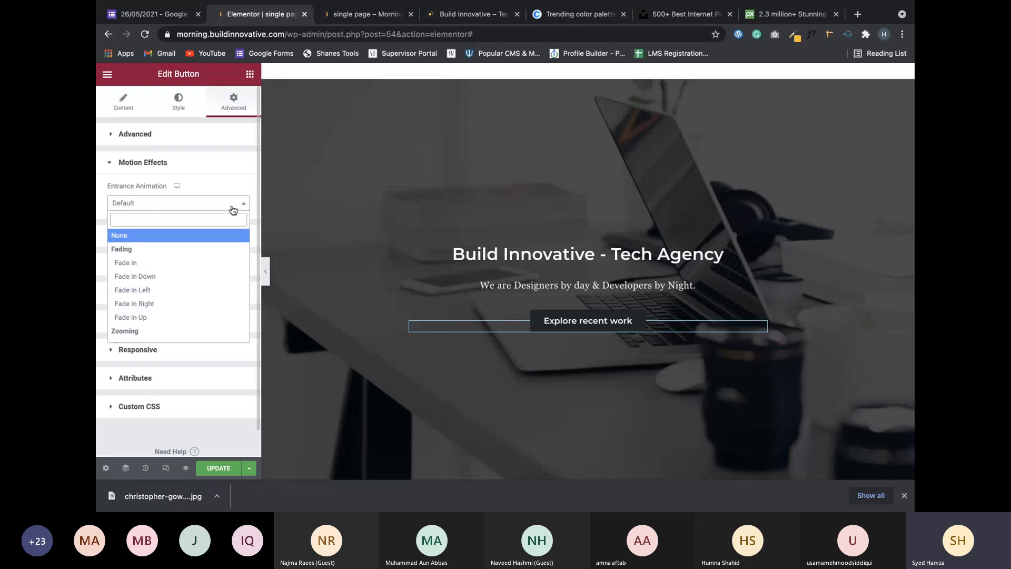
left_click(244, 206)
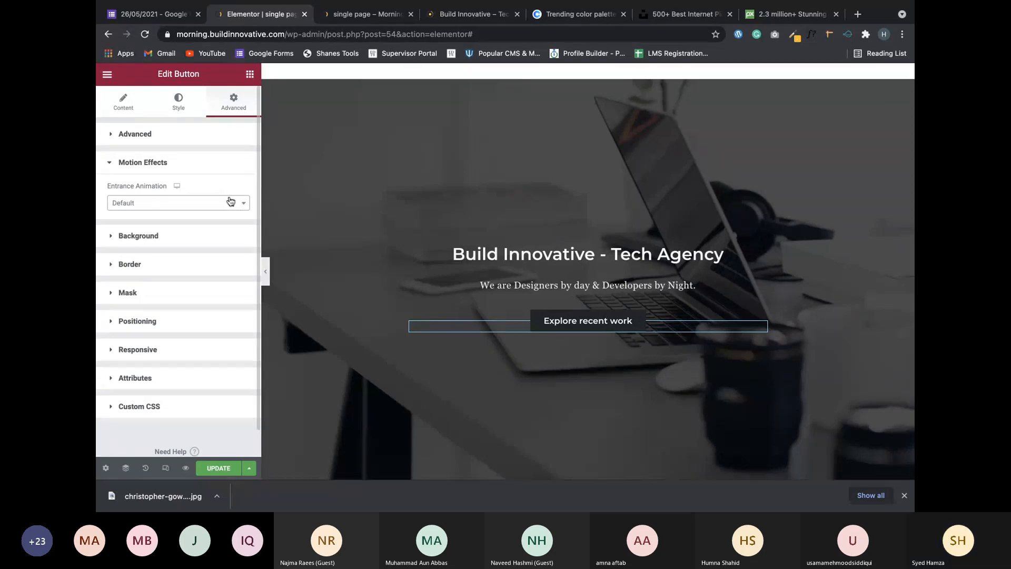
left_click(154, 165)
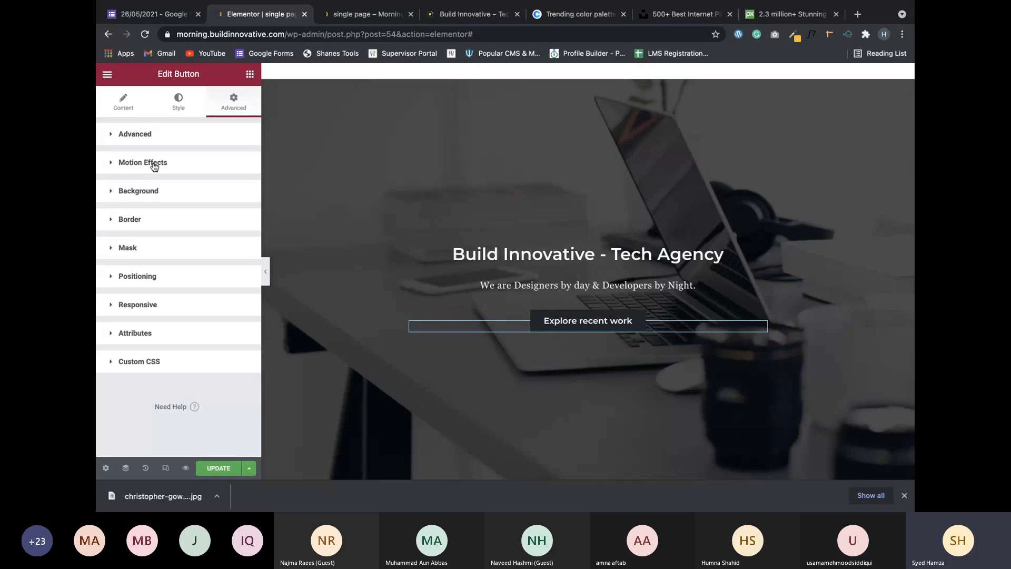
left_click(191, 107)
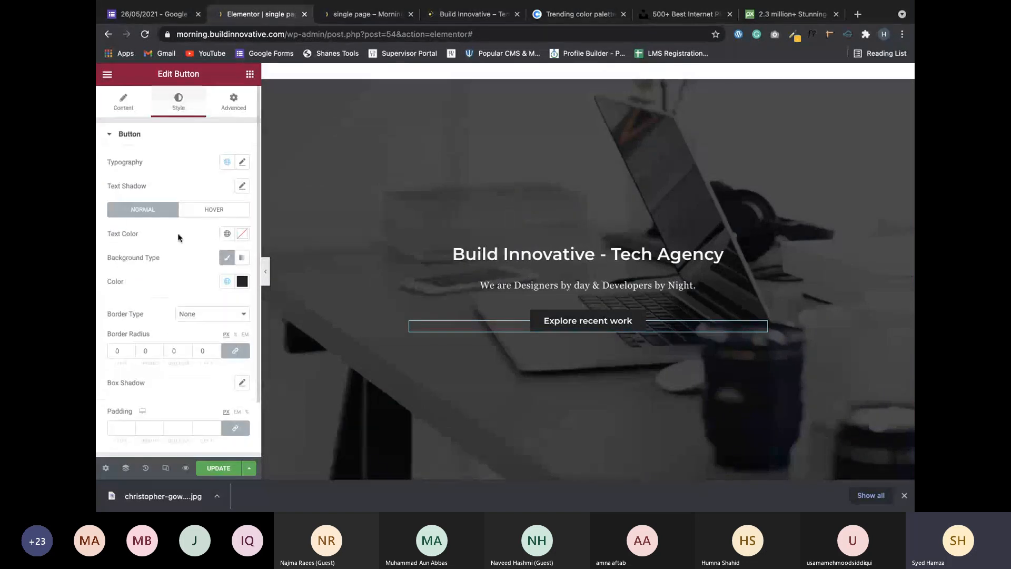
Under the Hover state, set the button's hover animation to Shrink, then change it to Float.
left_click(203, 216)
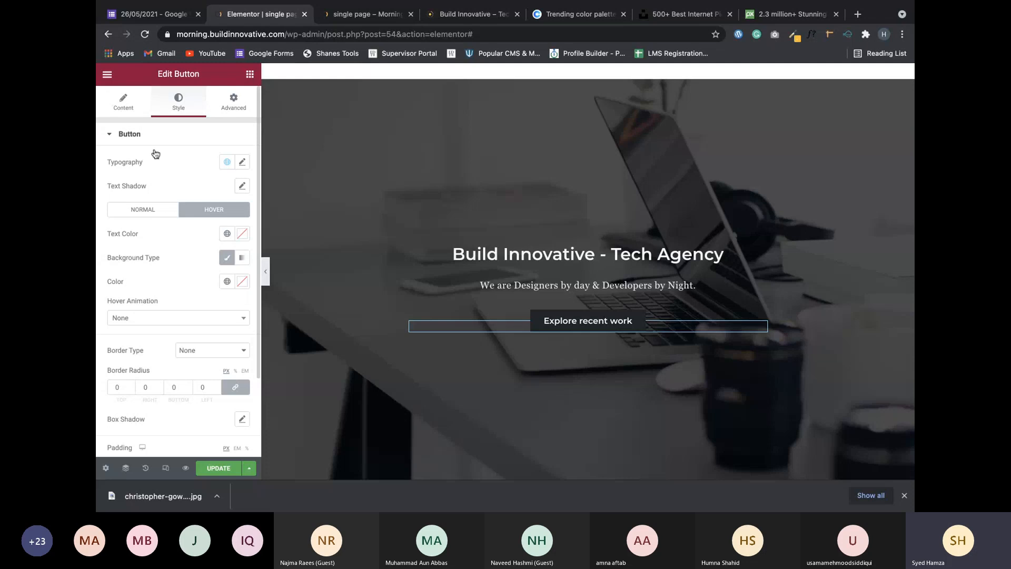
left_click(176, 319)
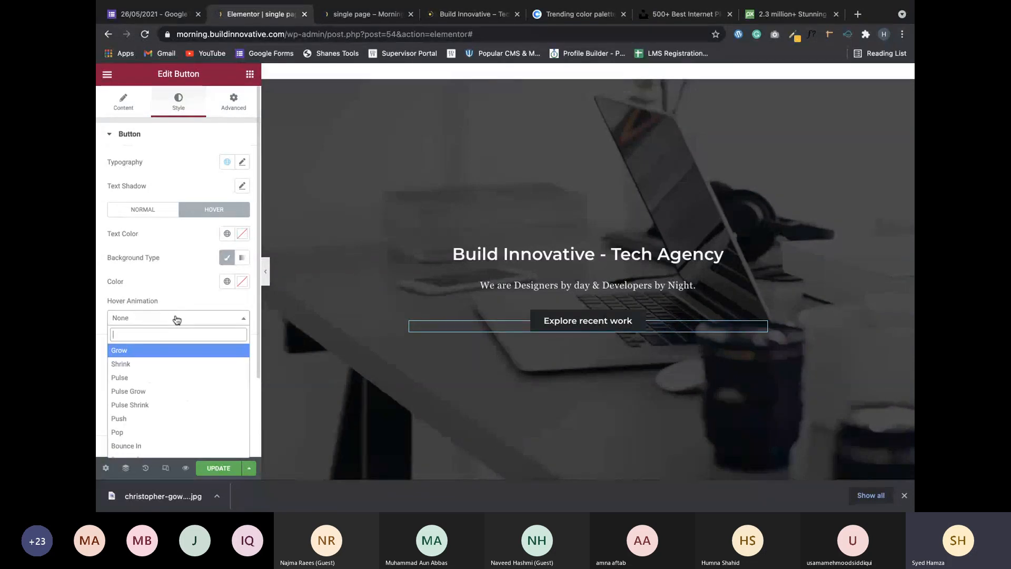
left_click(147, 362)
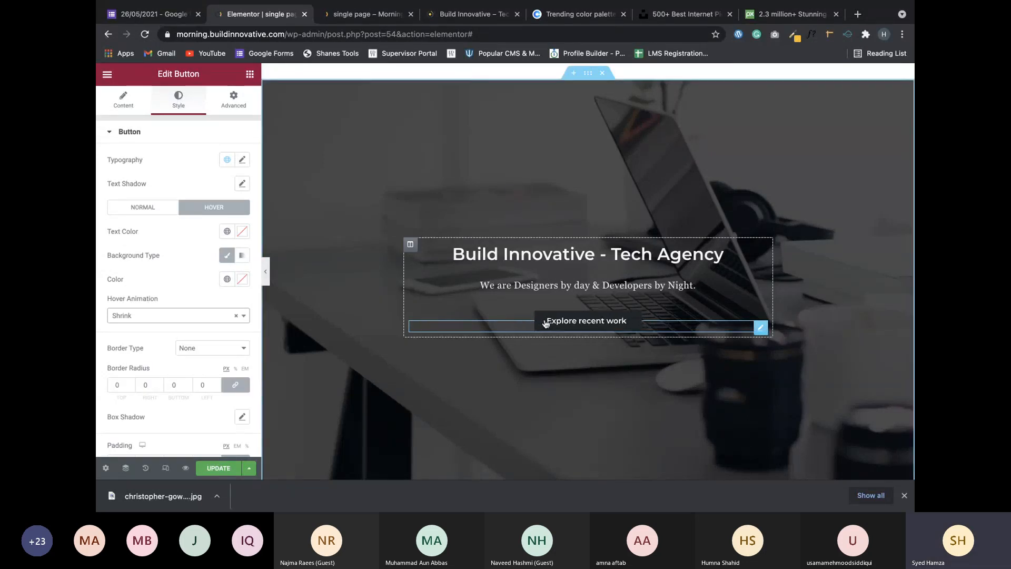
left_click(169, 315)
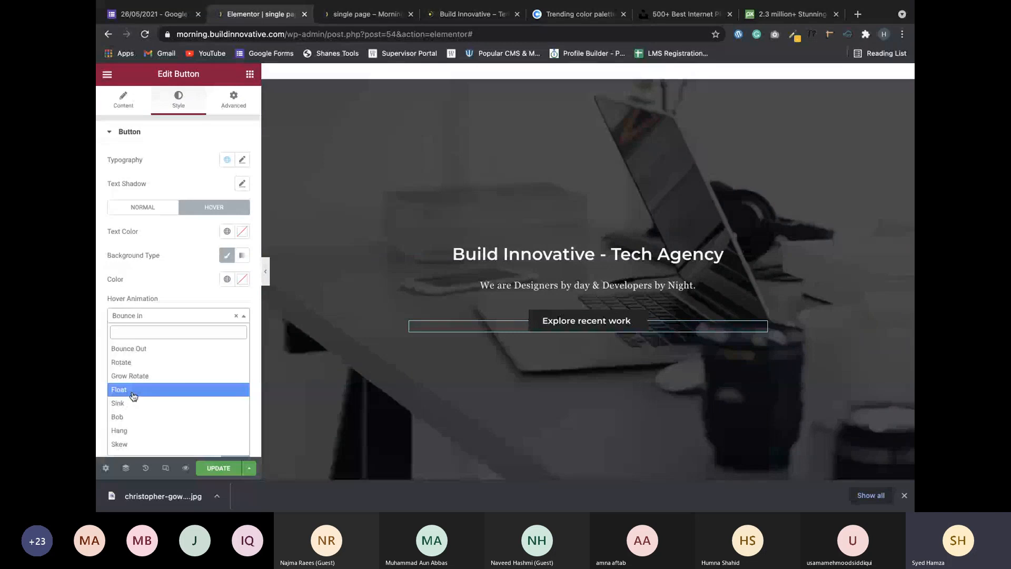
left_click(127, 393)
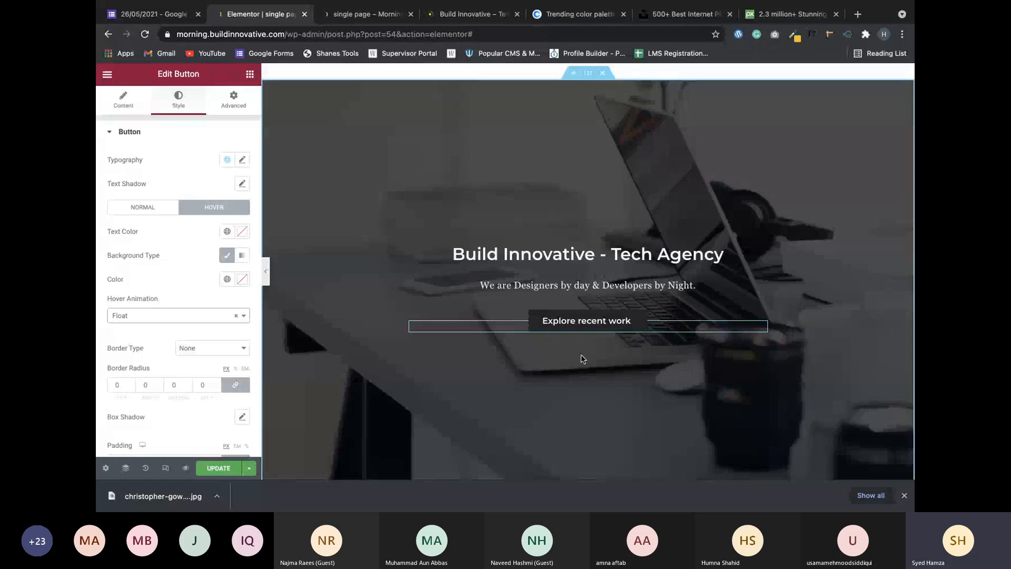
Save the page with Update.
left_click(213, 470)
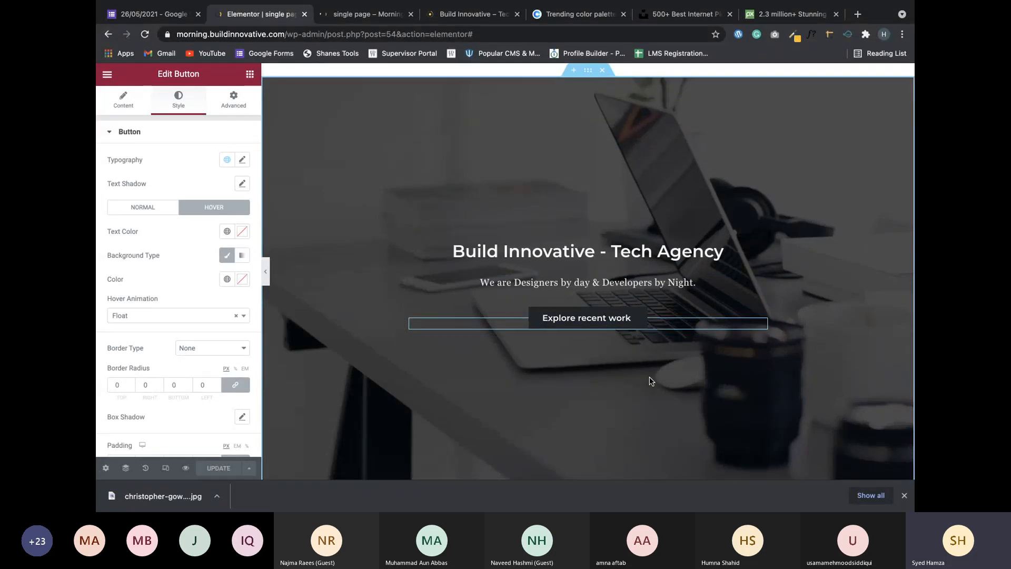
scroll(650, 380, "down", 5)
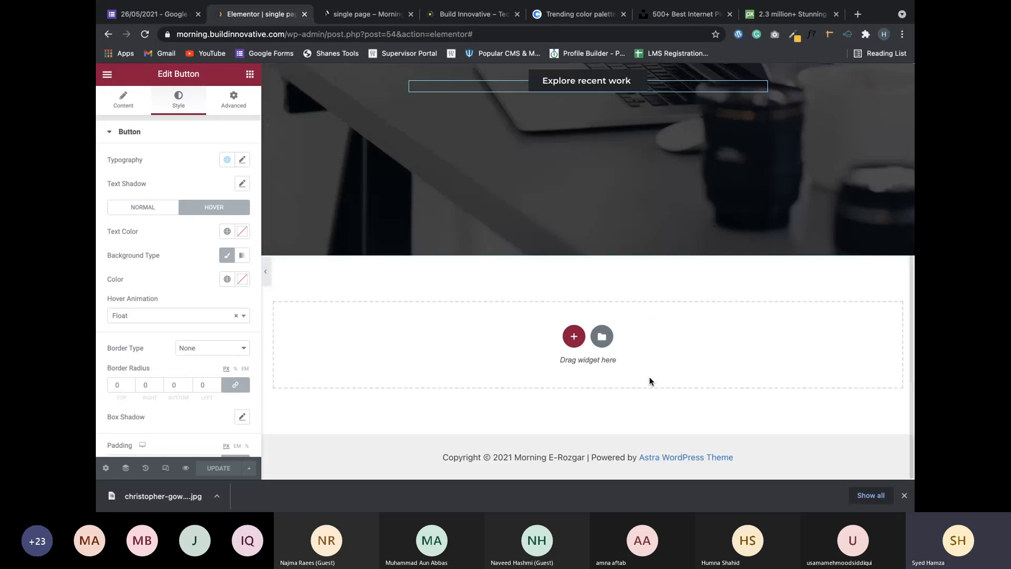
scroll(399, 163, "up", 6)
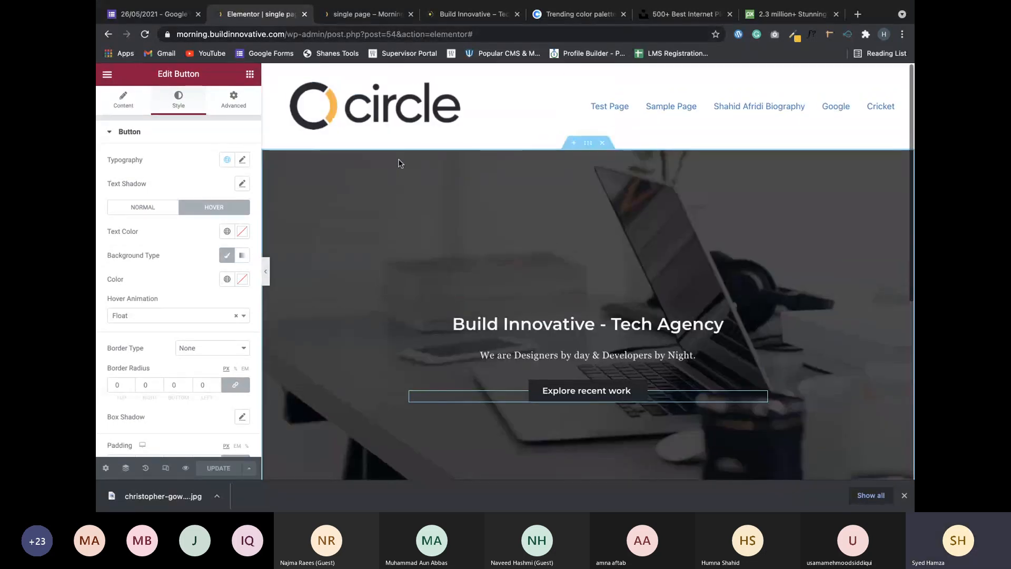
scroll(399, 163, "down", 3)
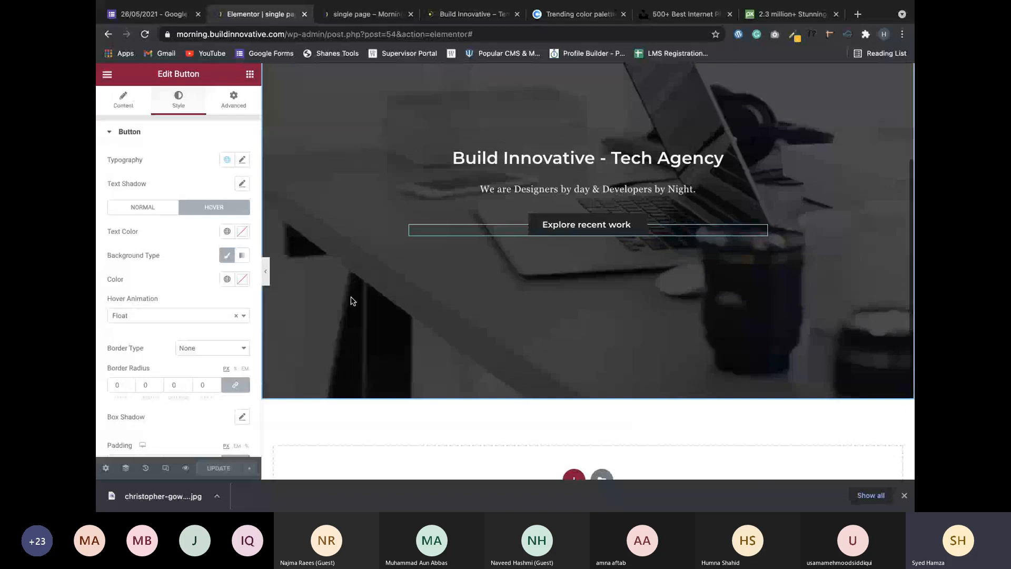
Switch to the live page preview and inspect the hero text.
left_click(368, 14)
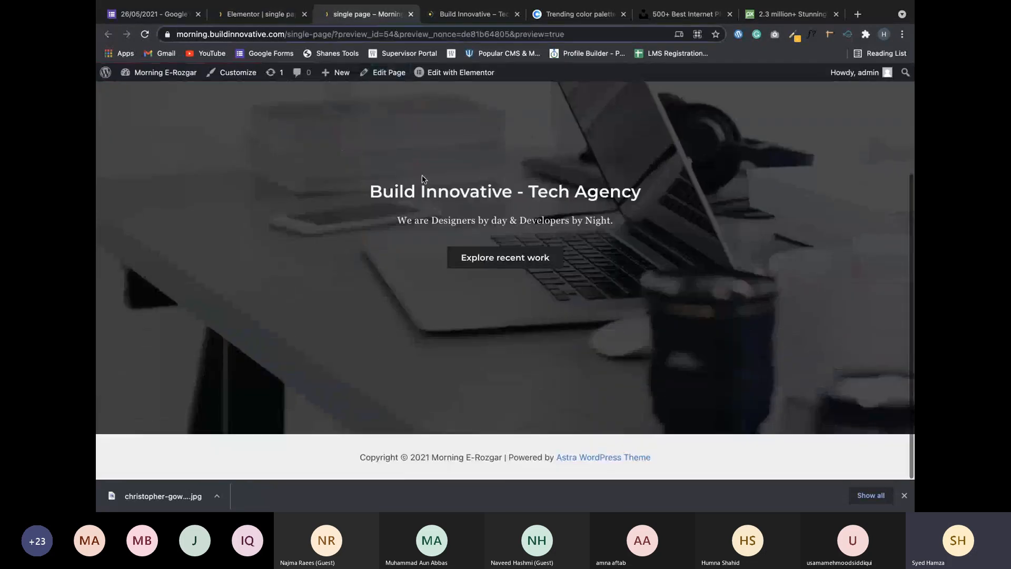
left_click_drag(370, 189, 533, 332)
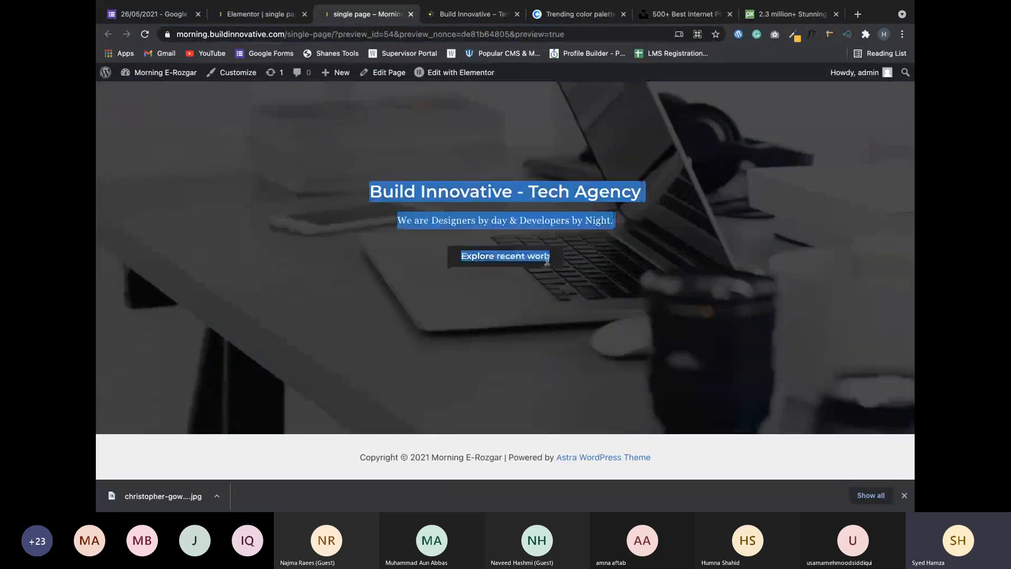
left_click(519, 323)
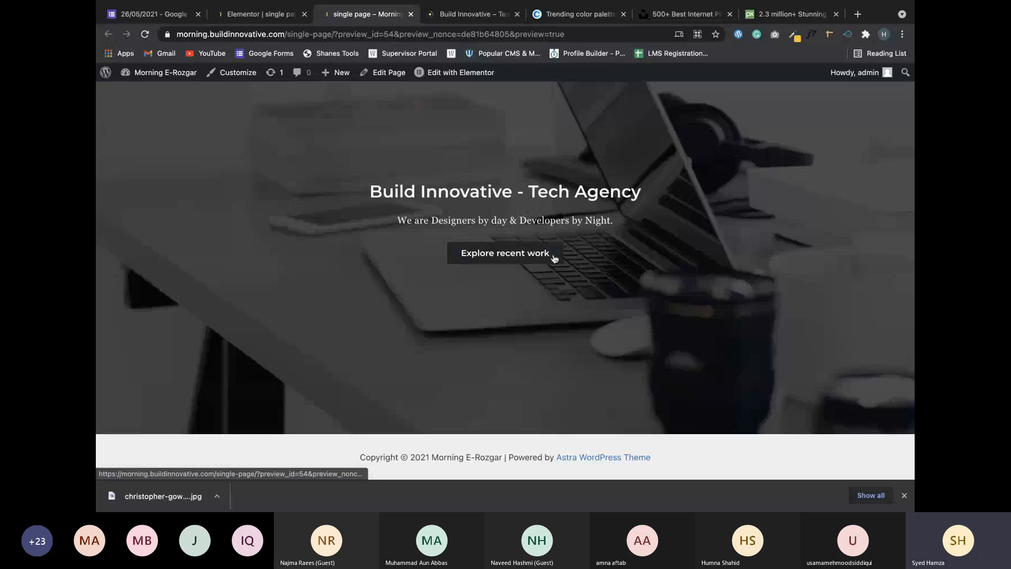
scroll(527, 337, "down", 1)
scroll(528, 337, "up", 5)
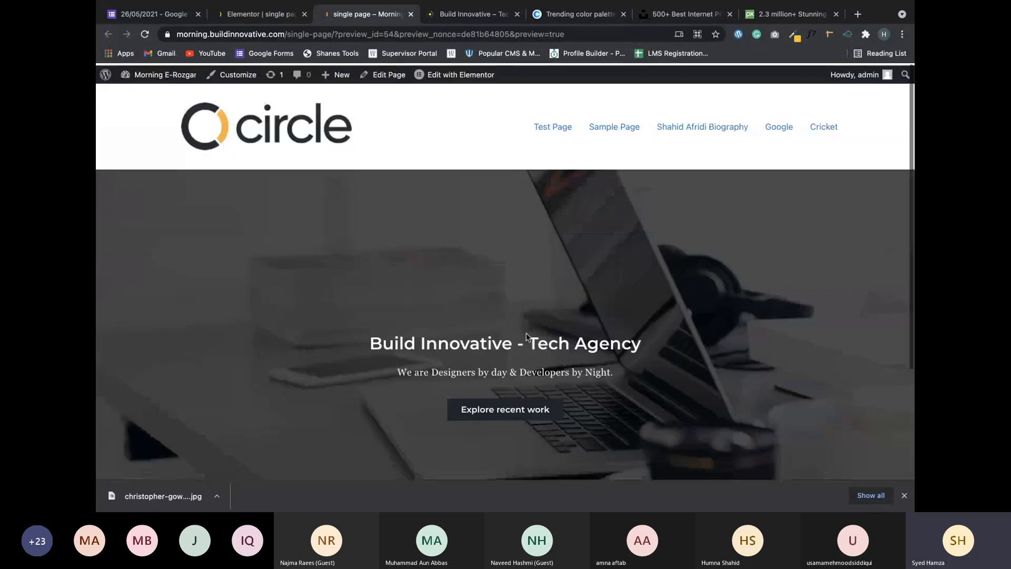
scroll(527, 337, "down", 3)
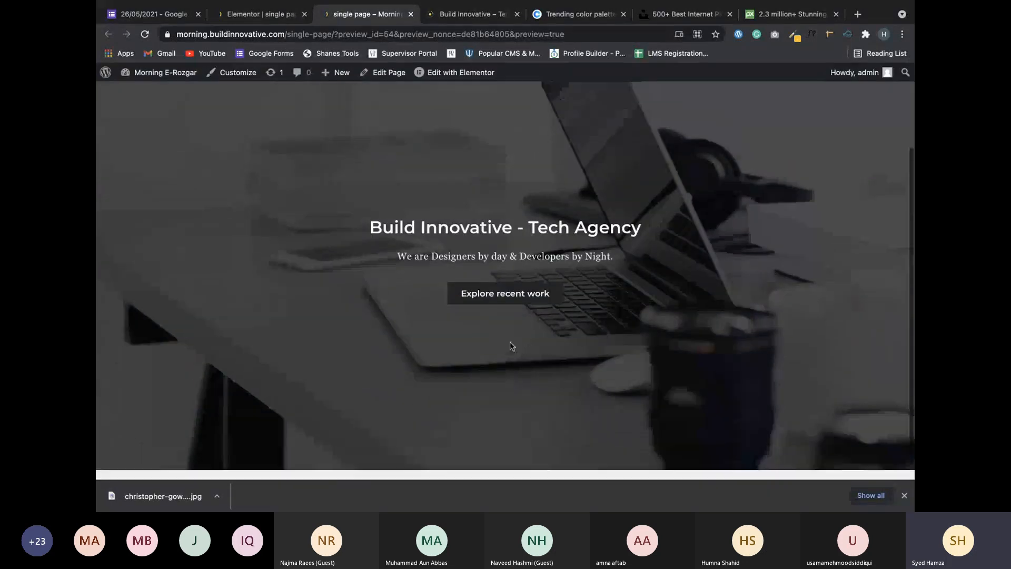
scroll(510, 346, "up", 3)
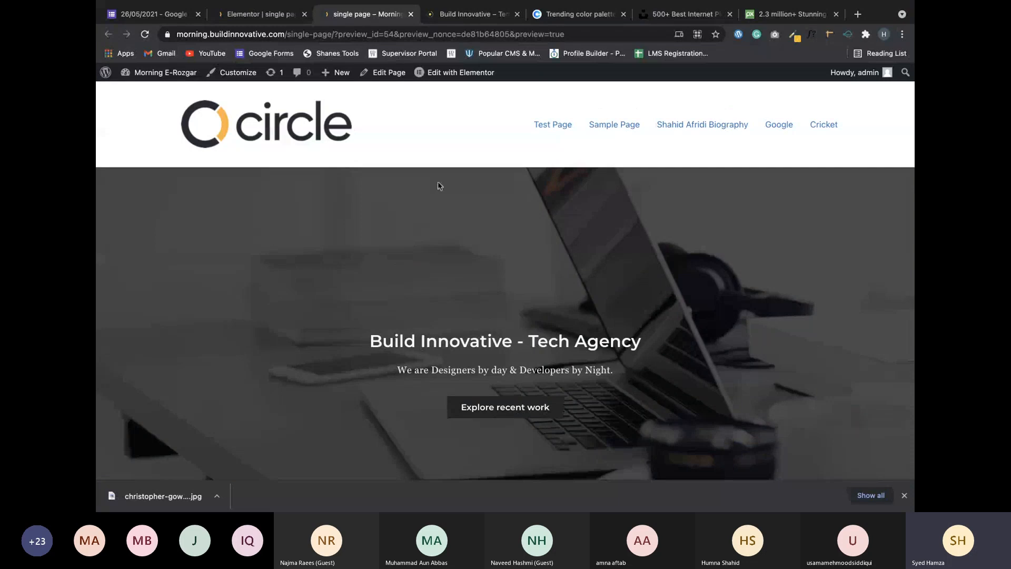
Scroll through the preview, highlight the hero heading and subheading, then return to the editor.
scroll(482, 180, "down", 2)
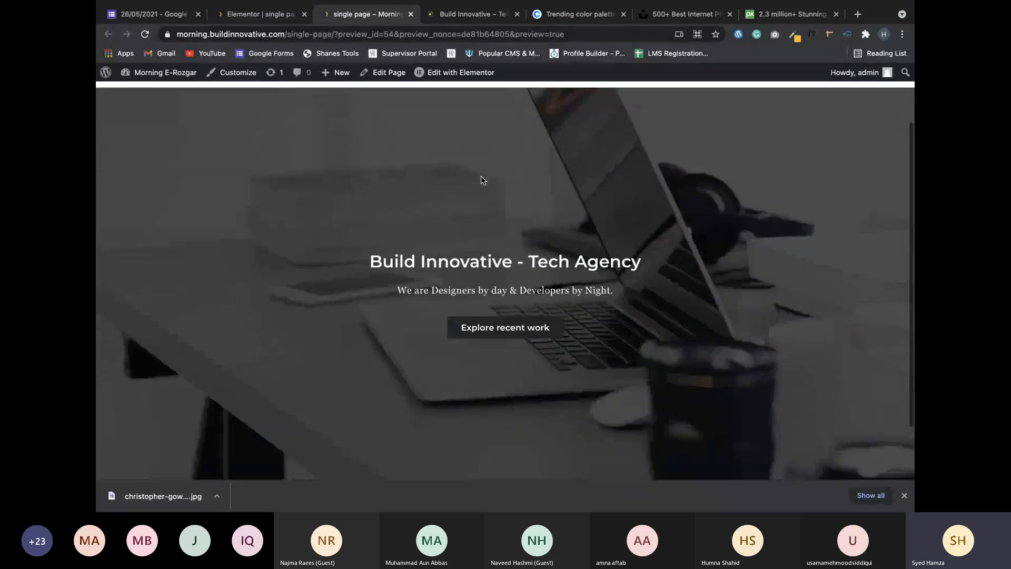
scroll(481, 180, "down", 1)
scroll(481, 180, "down", 2)
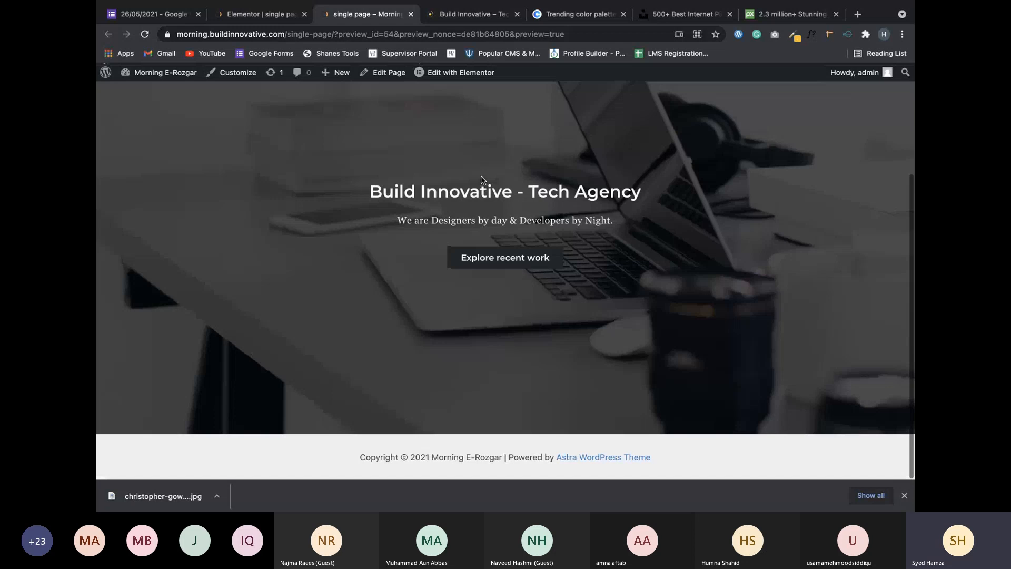
scroll(481, 180, "up", 2)
scroll(481, 180, "up", 1)
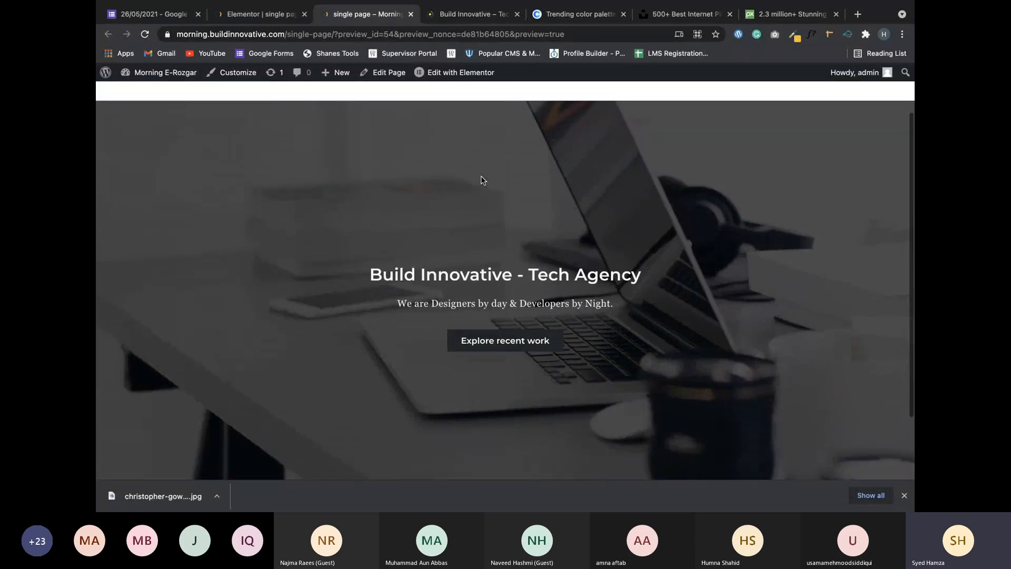
scroll(482, 180, "down", 1)
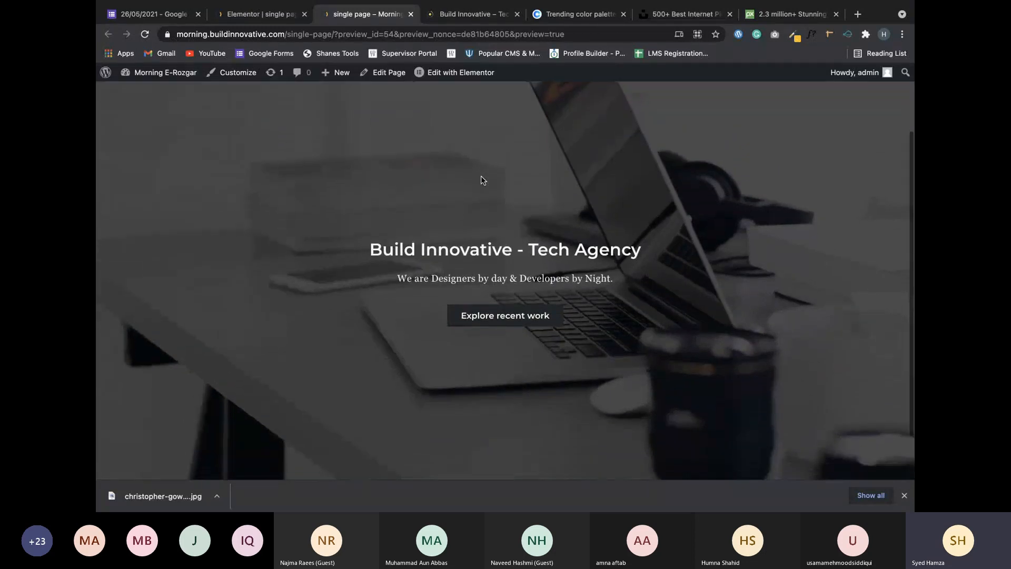
scroll(481, 180, "down", 2)
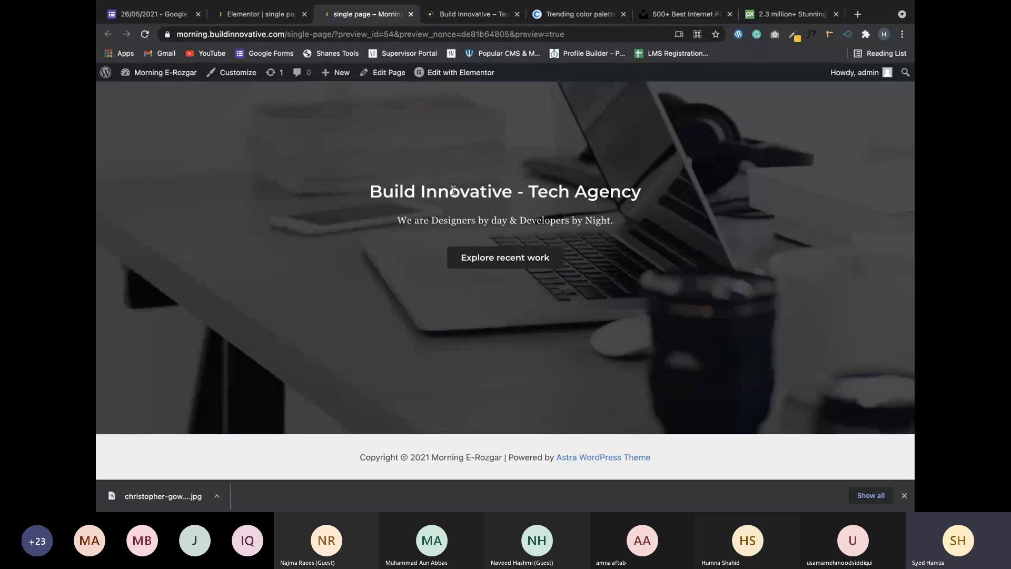
left_click_drag(452, 190, 570, 191)
left_click_drag(397, 220, 517, 221)
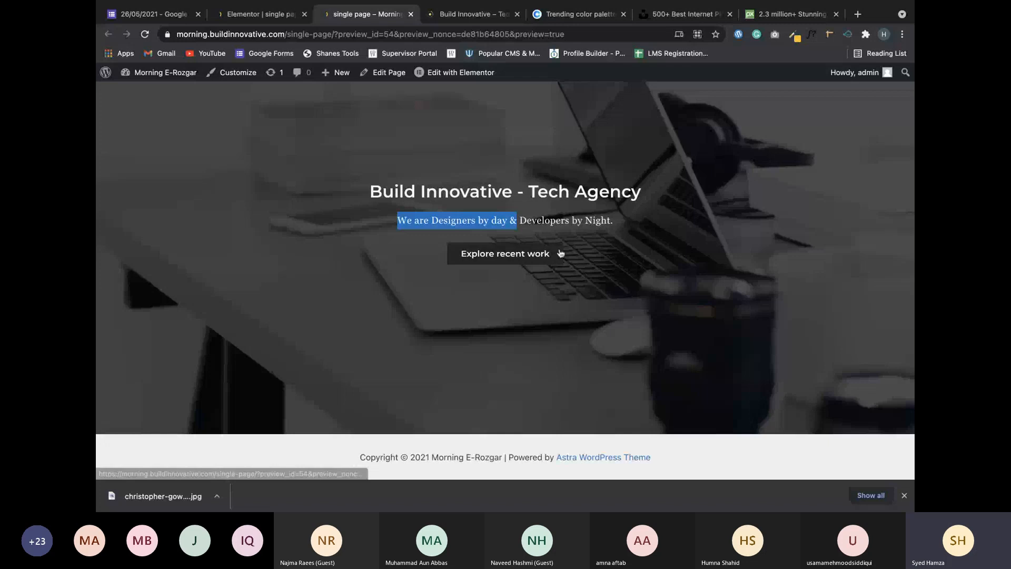
key("ctrl+shift+Tab")
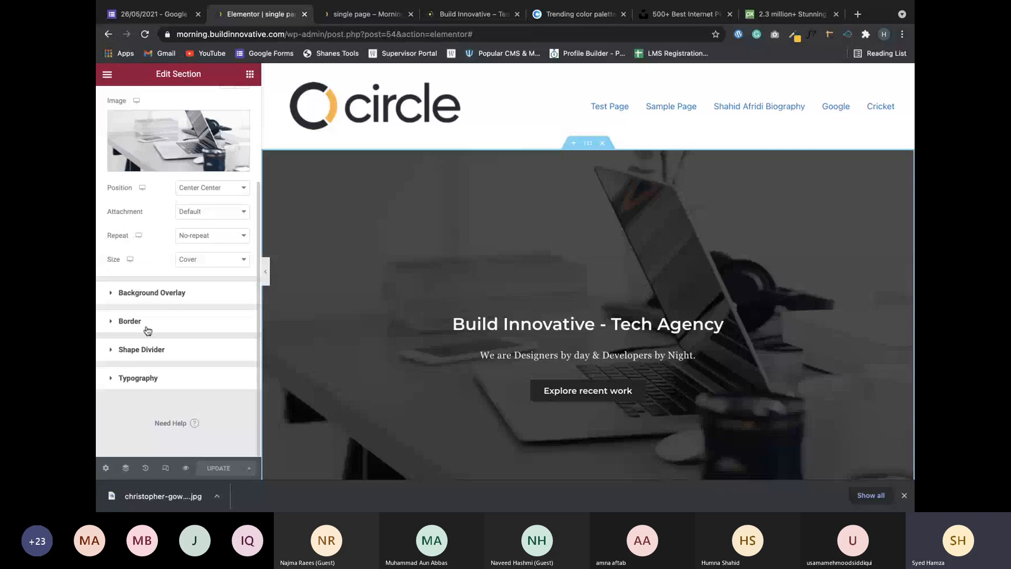
Give the hero's top shape divider a tall white Drops shape with height 311.
left_click(147, 328)
left_click(145, 341)
scroll(355, 377, "down", 4)
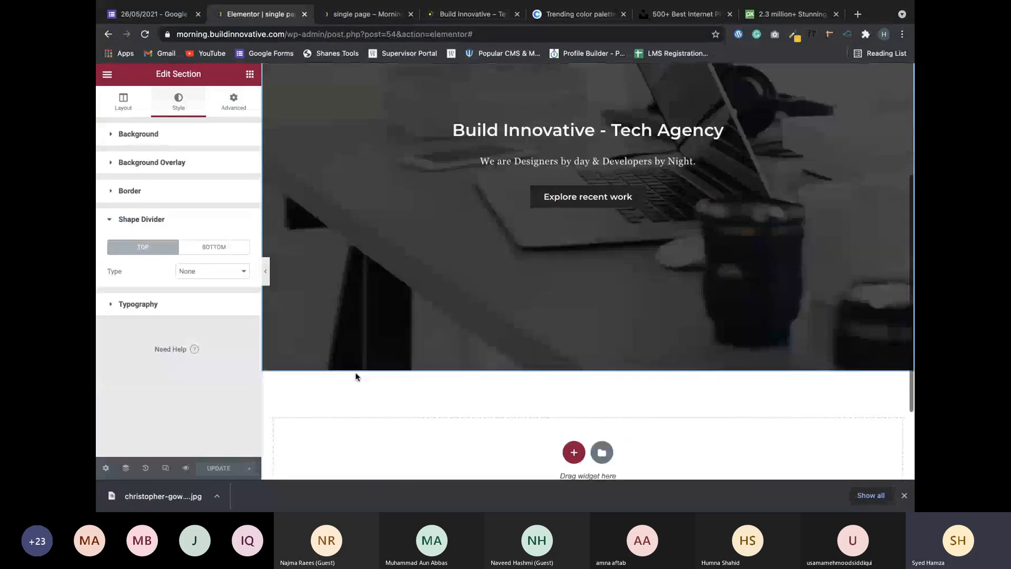
scroll(355, 377, "down", 1)
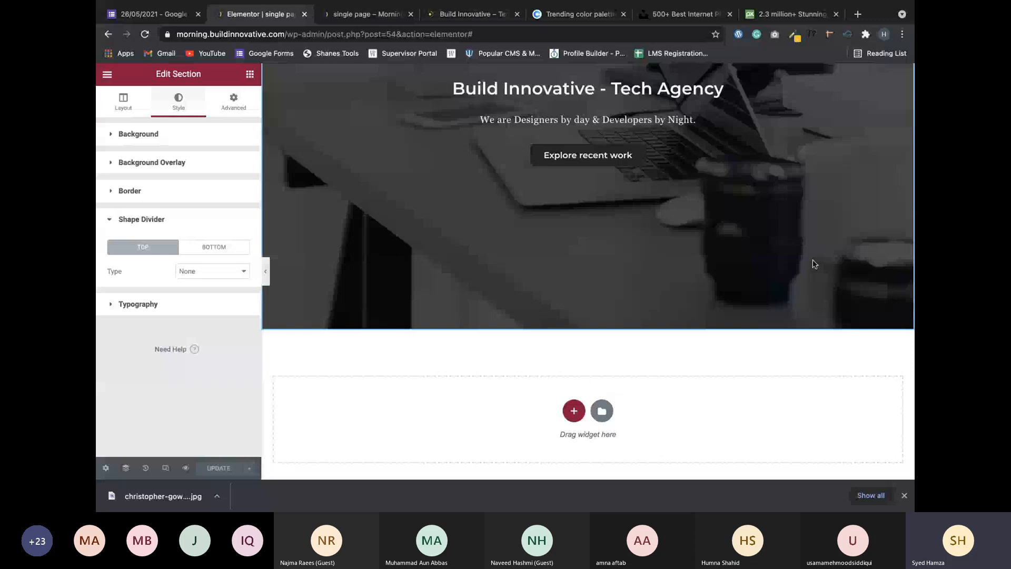
left_click(211, 272)
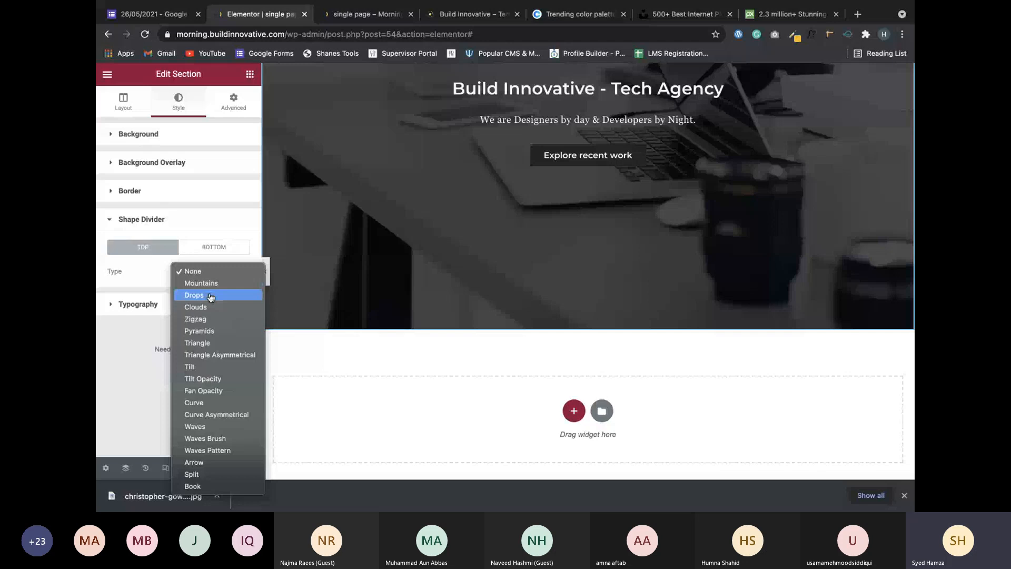
left_click(210, 296)
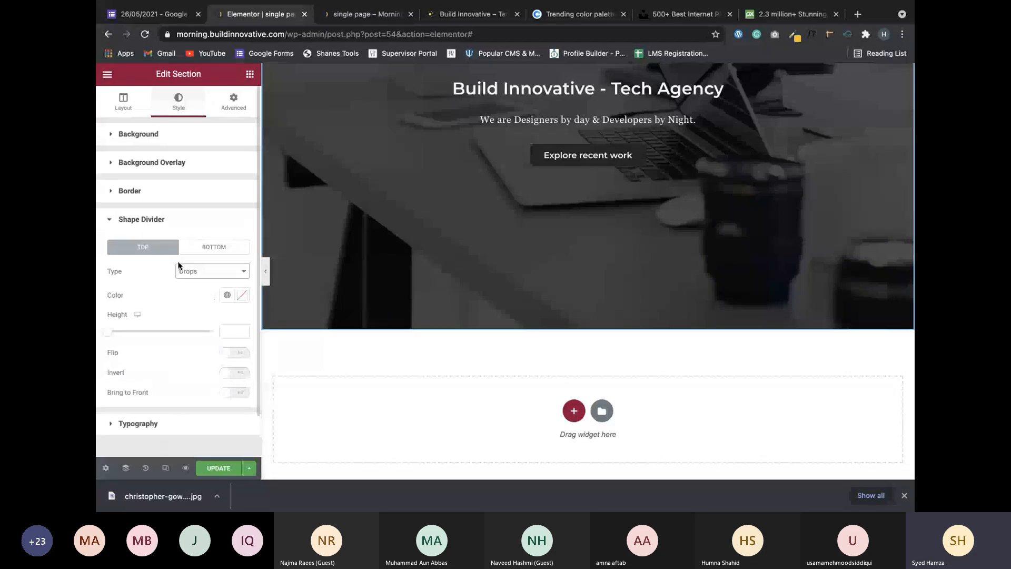
scroll(210, 285, "down", 1)
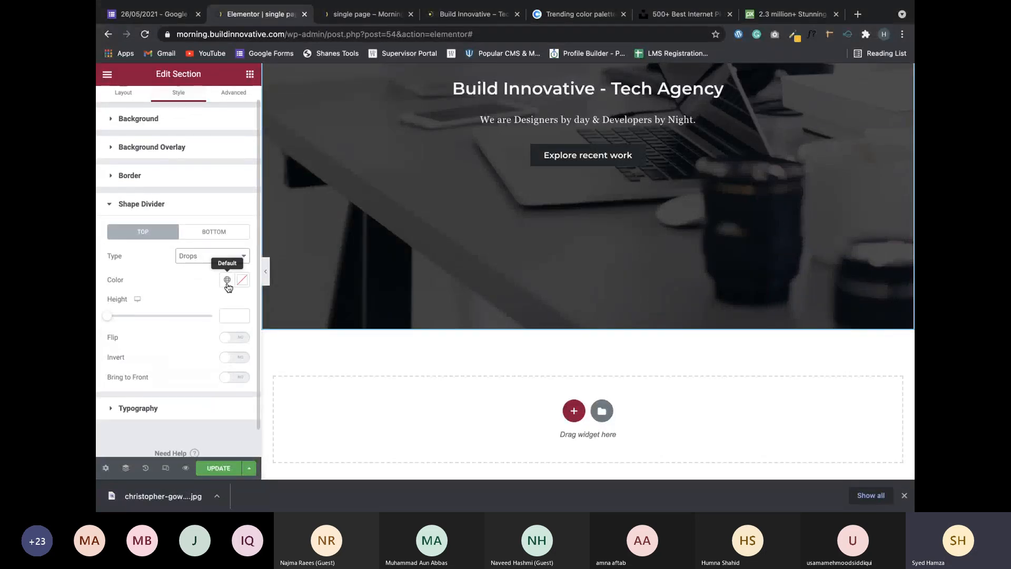
left_click(227, 282)
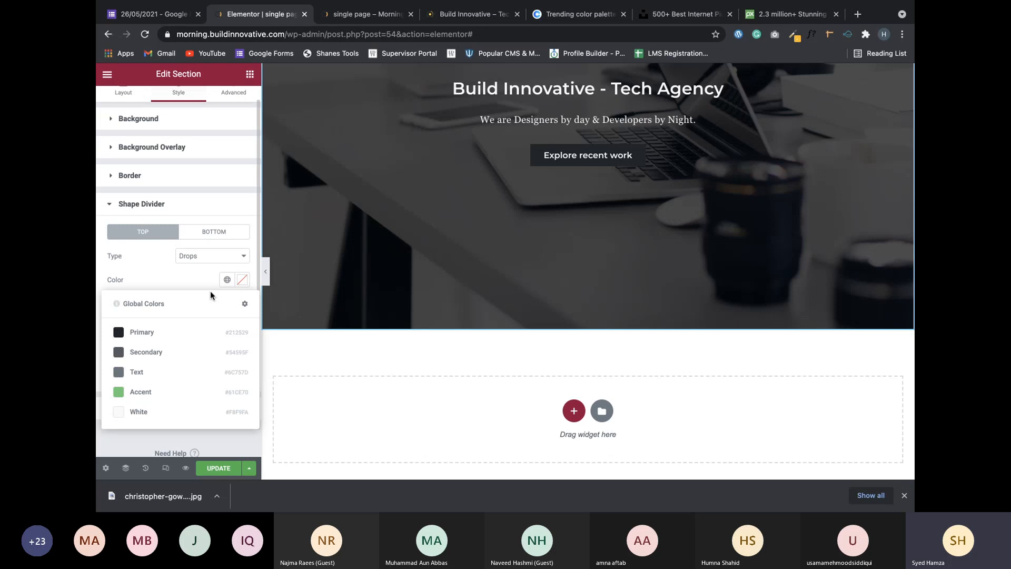
left_click(128, 412)
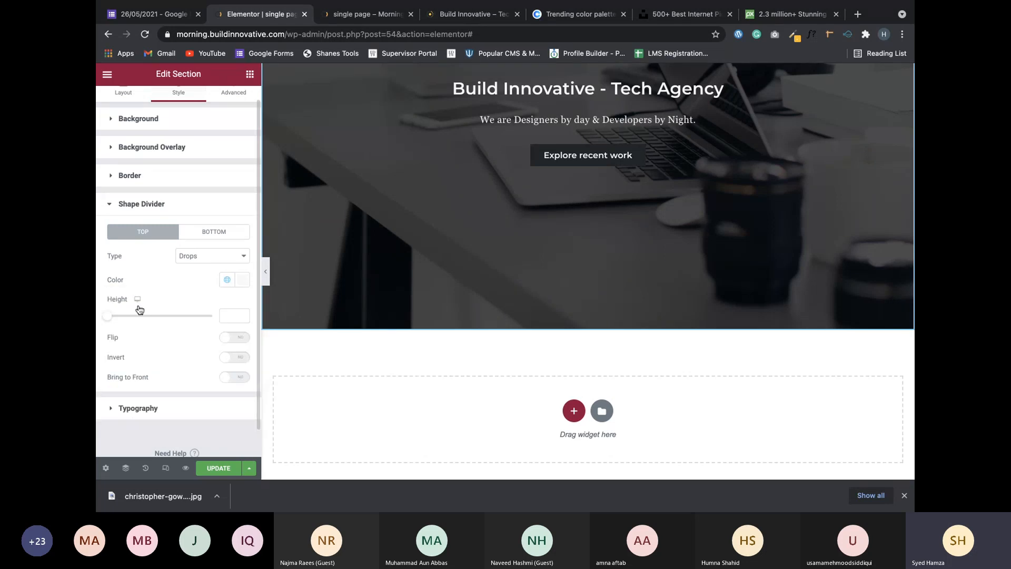
left_click_drag(111, 316, 176, 319)
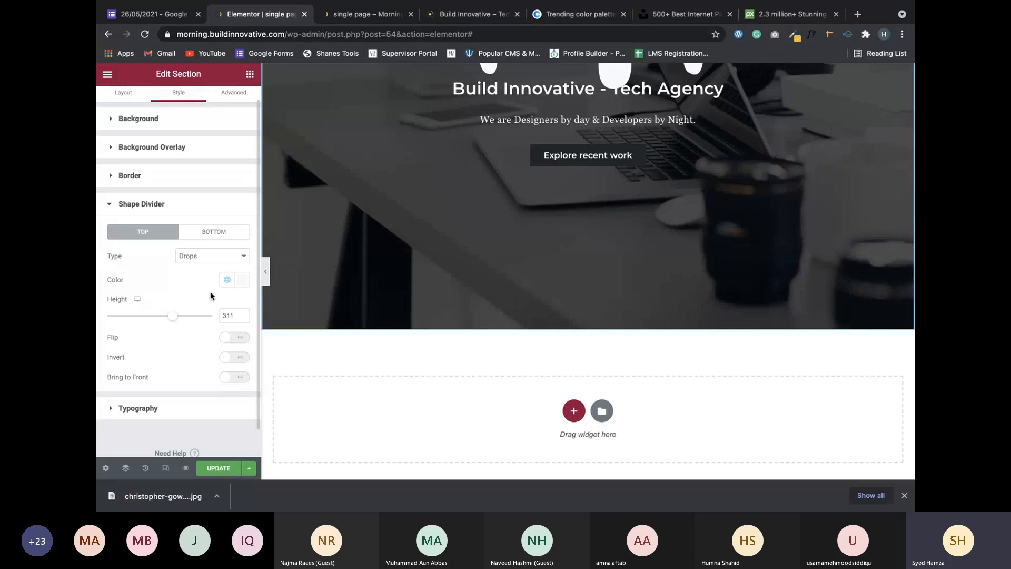
Shrink the top Drops divider to height 0 and set its type back to None.
scroll(485, 197, "up", 5)
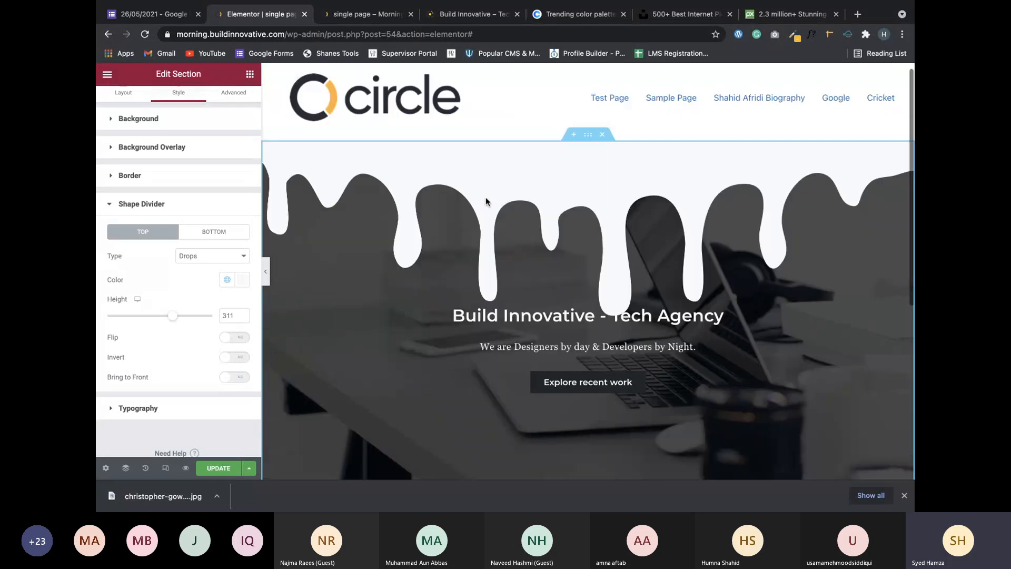
left_click(217, 232)
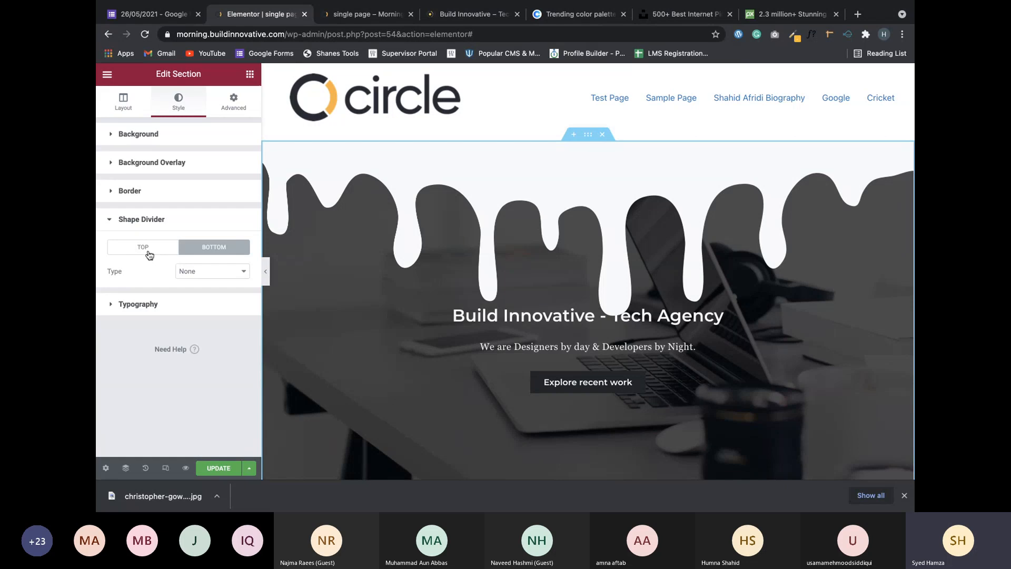
left_click(147, 251)
scroll(155, 283, "down", 2)
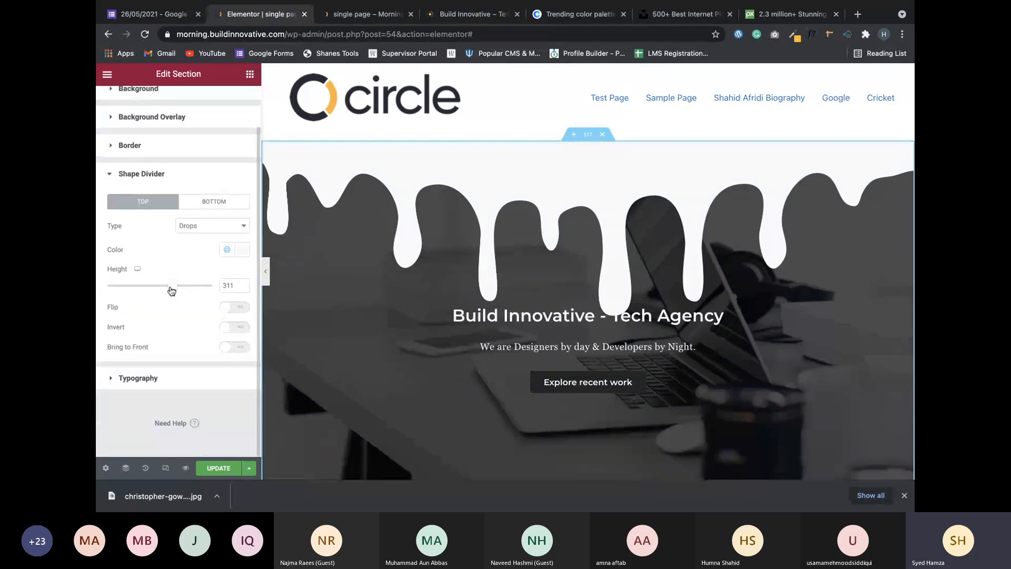
left_click_drag(172, 285, 102, 285)
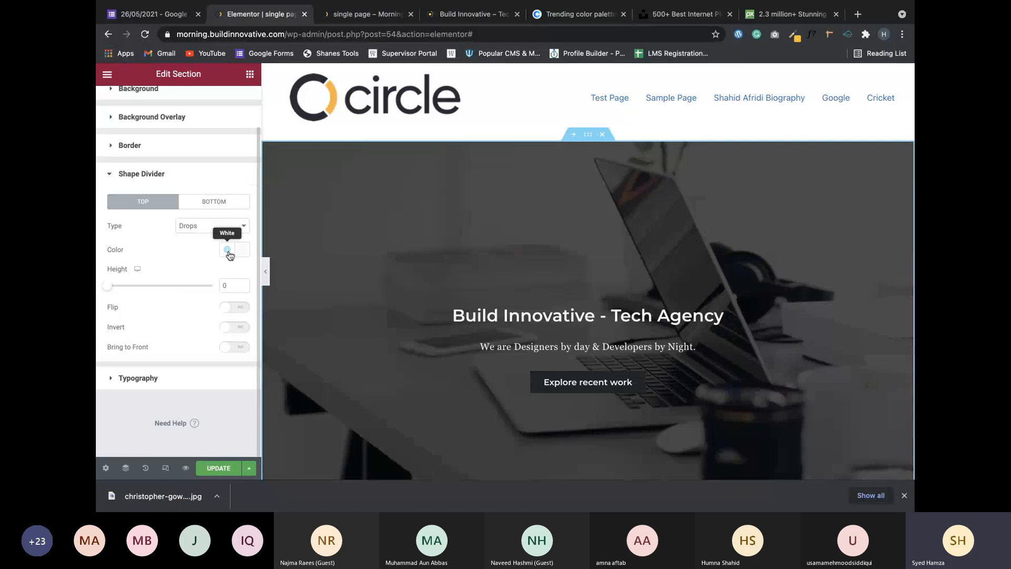
left_click(237, 232)
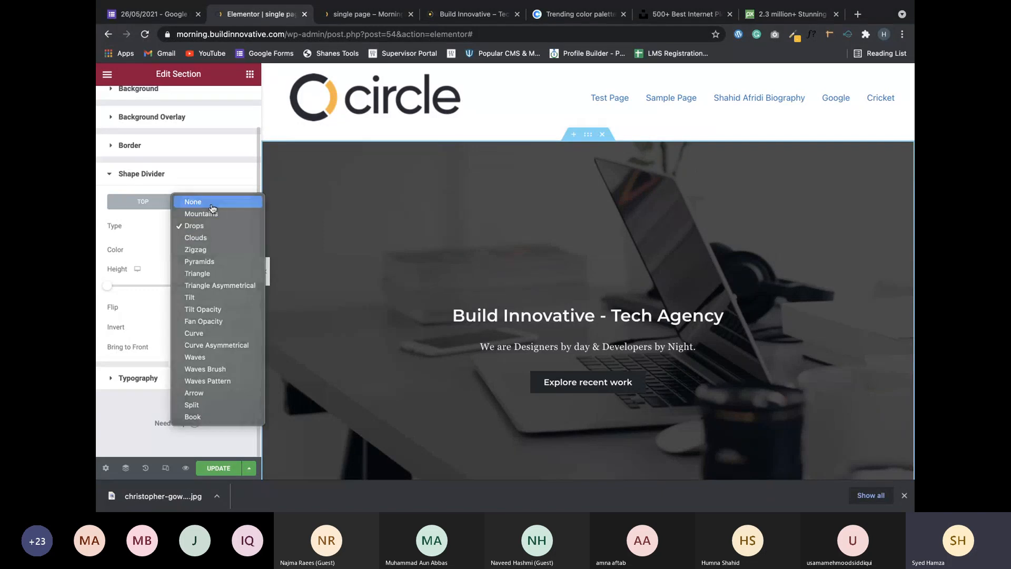
left_click(212, 208)
scroll(191, 239, "up", 1)
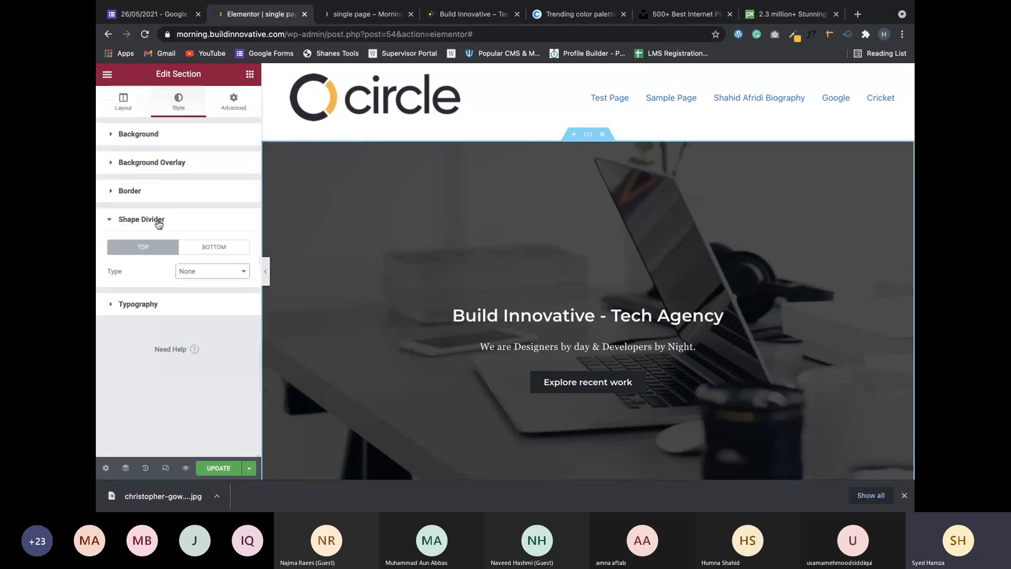
Try a taller Drops shape on the hero's bottom shape divider.
left_click(218, 249)
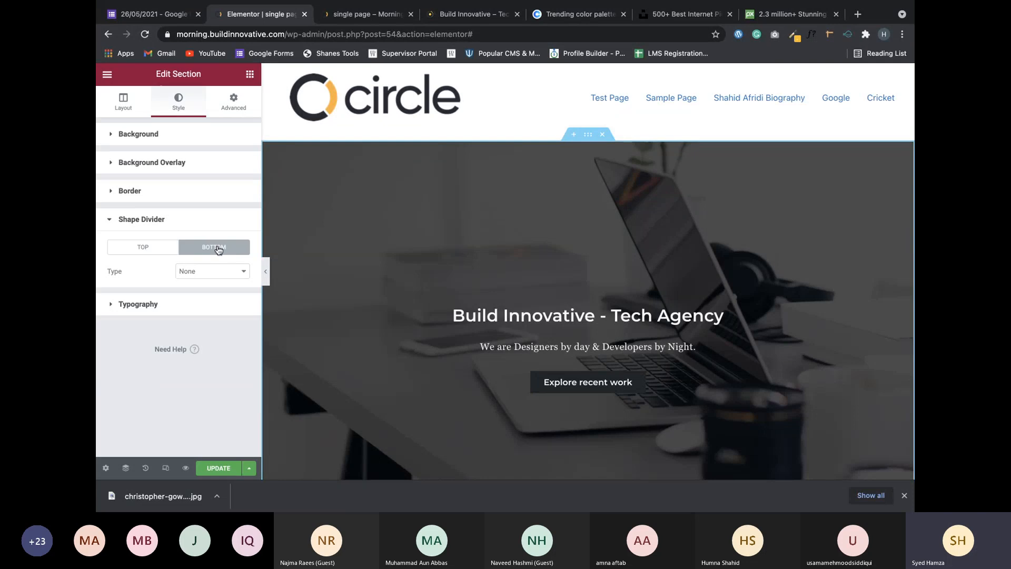
scroll(474, 301, "down", 3)
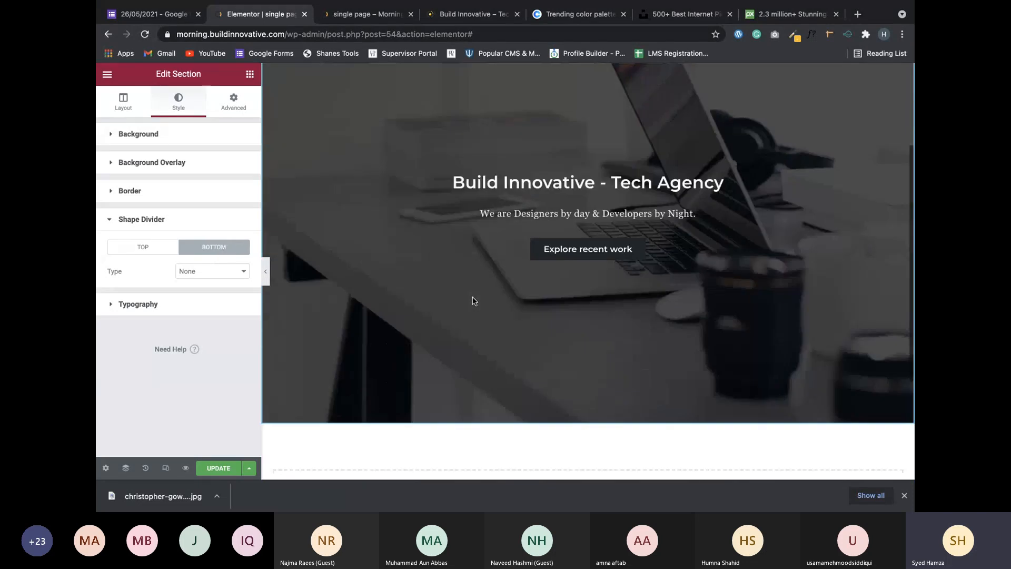
scroll(580, 284, "up", 1)
scroll(579, 284, "up", 1)
scroll(467, 231, "down", 5)
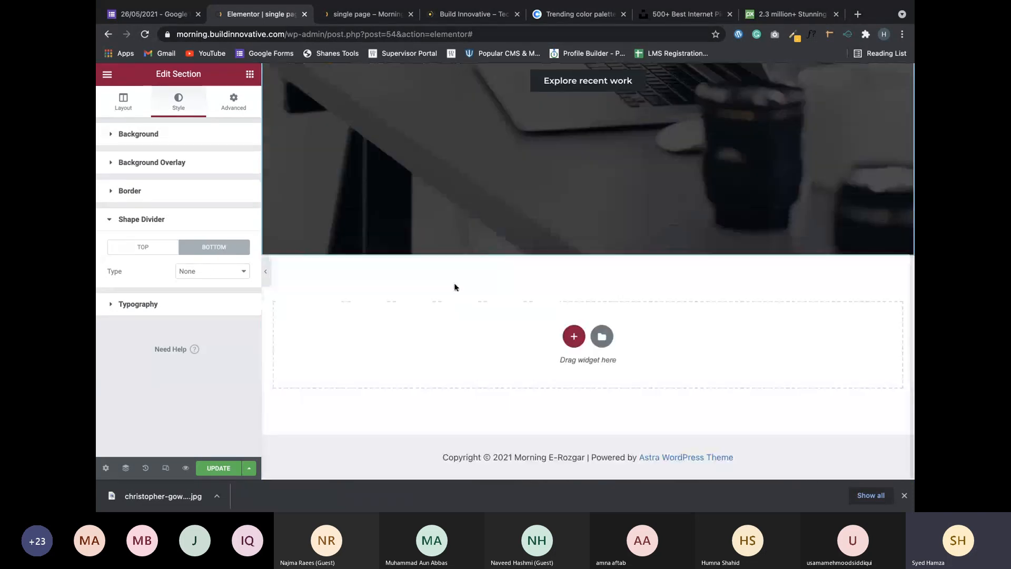
left_click(216, 275)
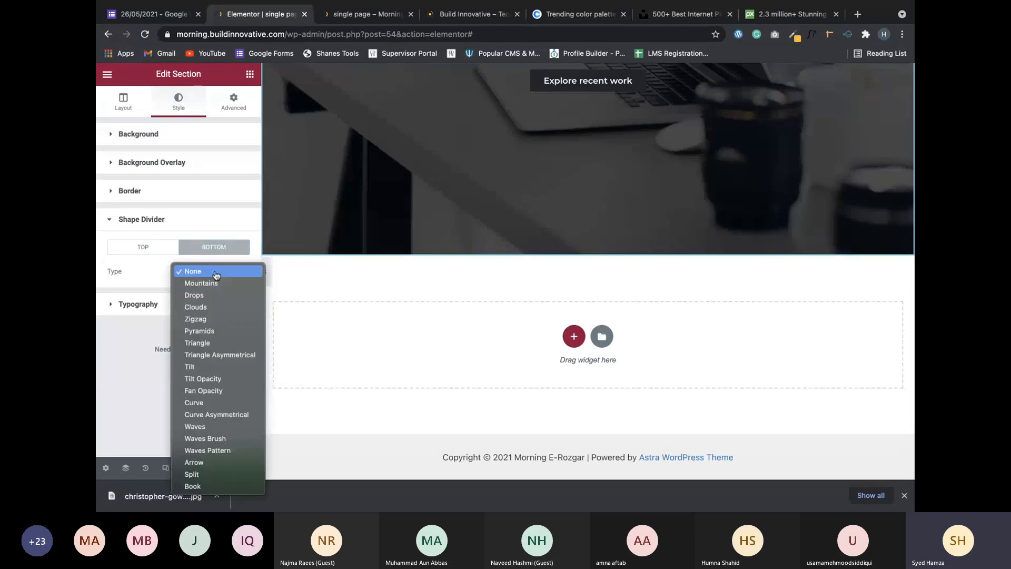
left_click(200, 295)
left_click_drag(132, 330, 100, 339)
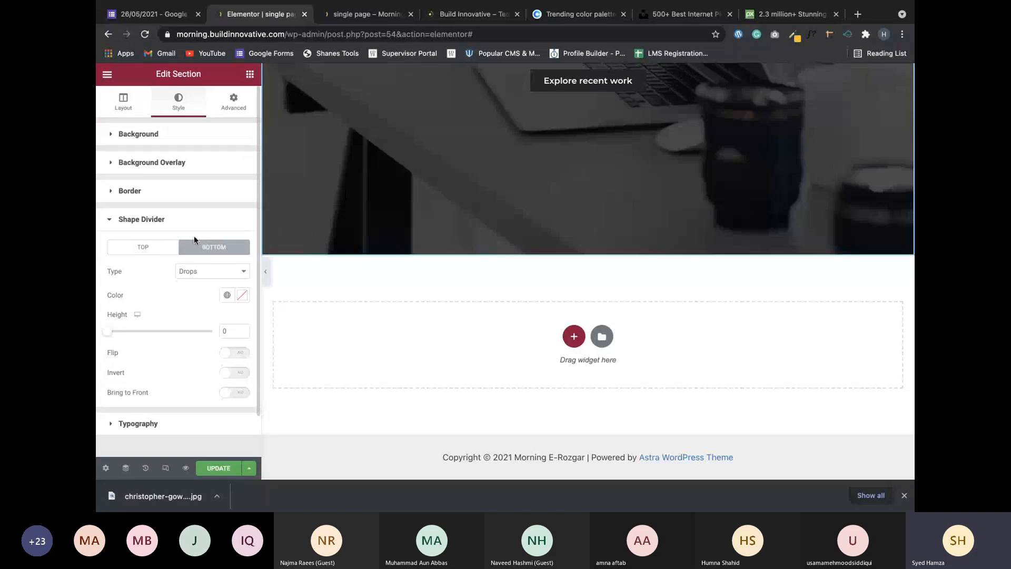
Change the bottom divider to Triangle, then to a widened white Curve.
left_click(222, 273)
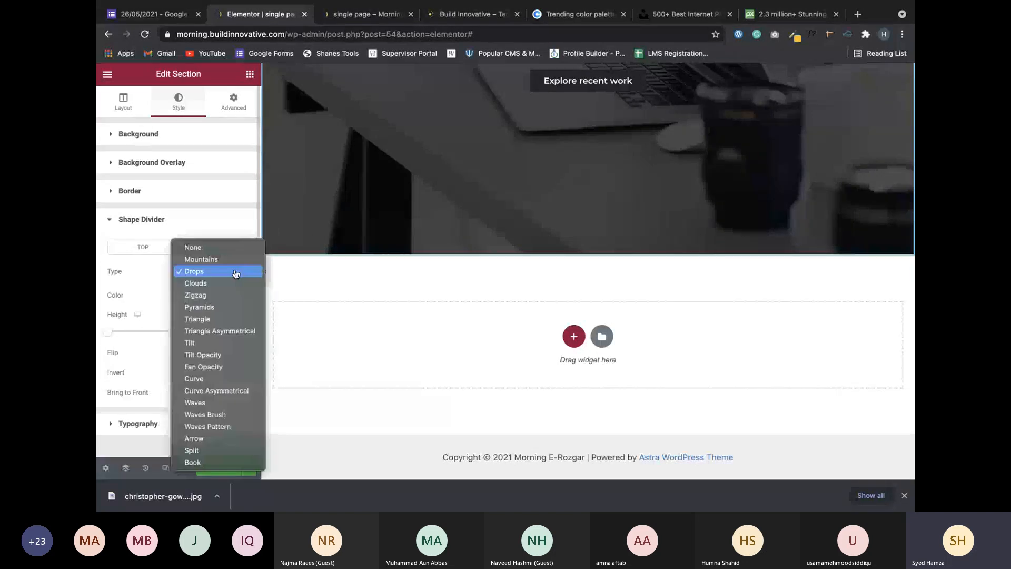
left_click(215, 318)
left_click(205, 270)
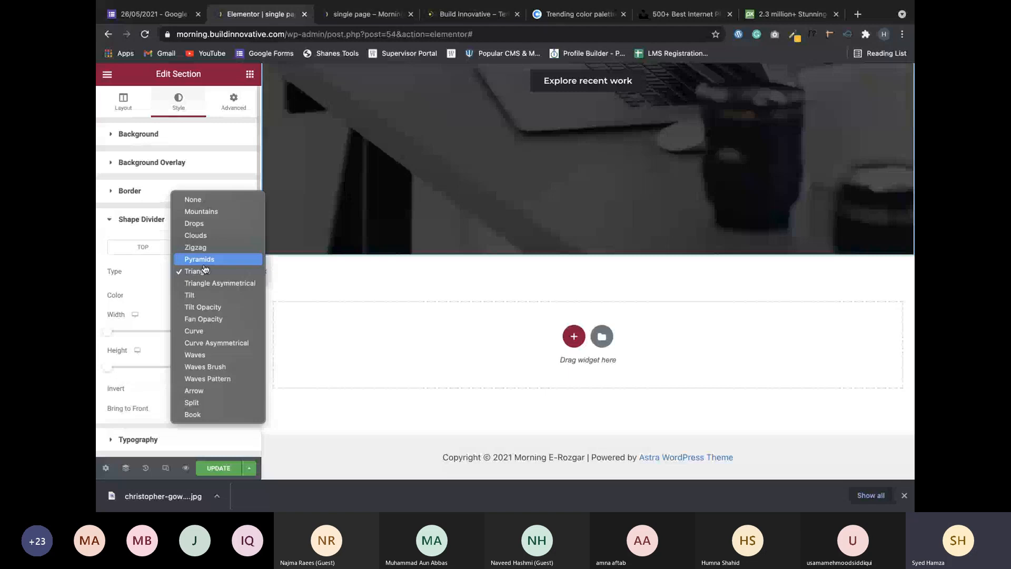
left_click(208, 332)
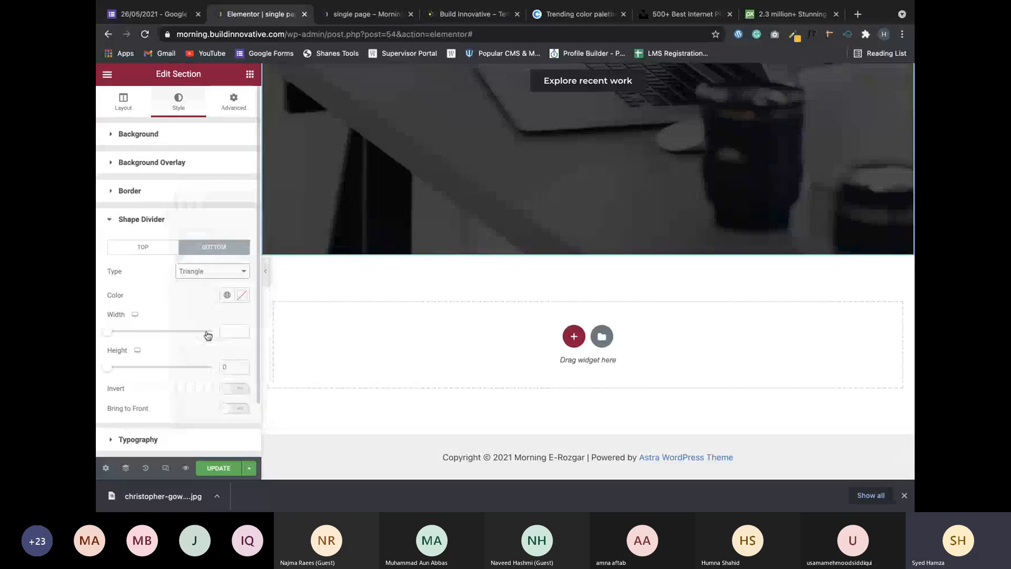
left_click_drag(107, 331, 171, 331)
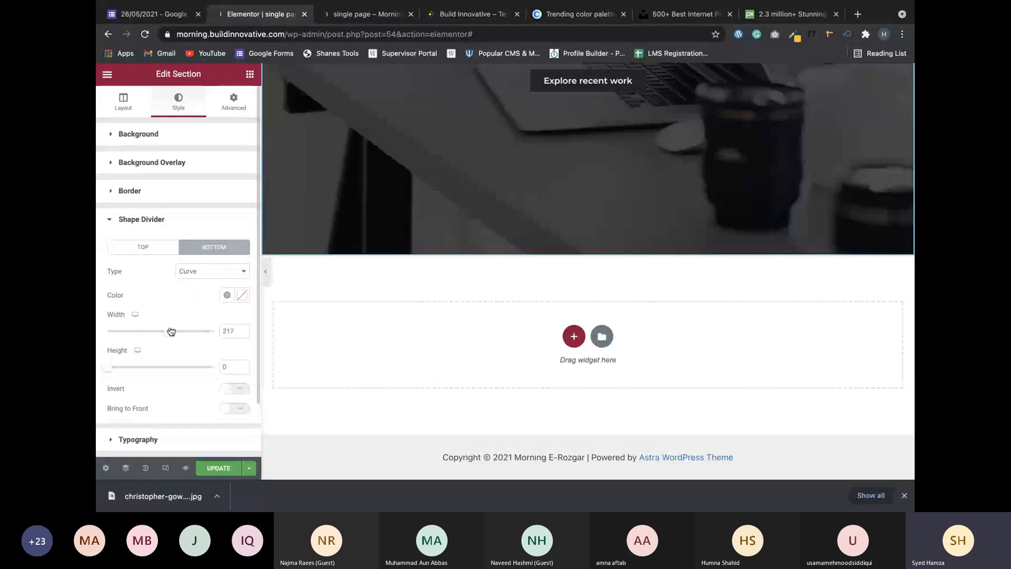
left_click(236, 293)
left_click(143, 430)
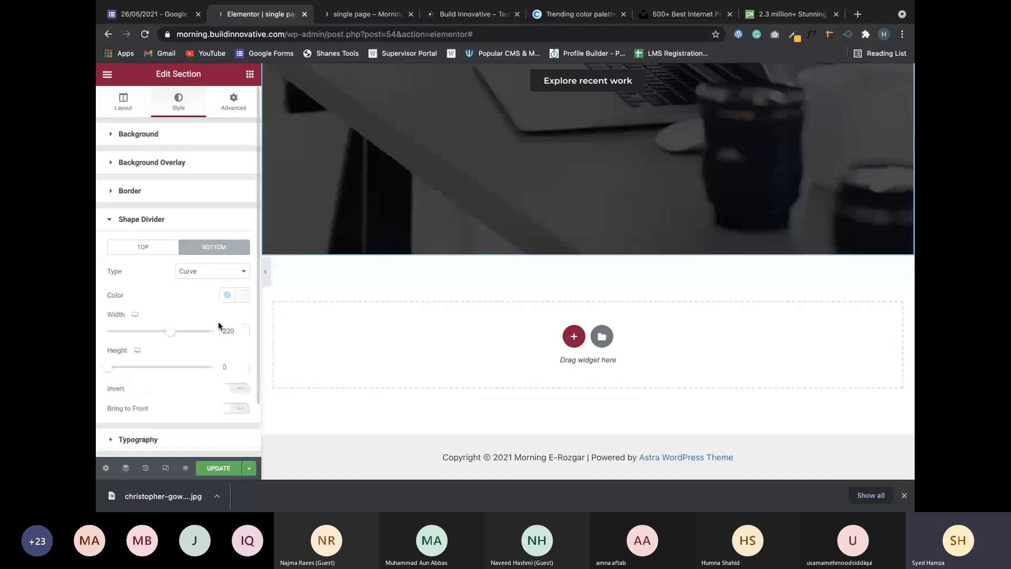
Make the bottom Curve divider shallow, at width 117 and height 14.
left_click_drag(142, 366, 113, 367)
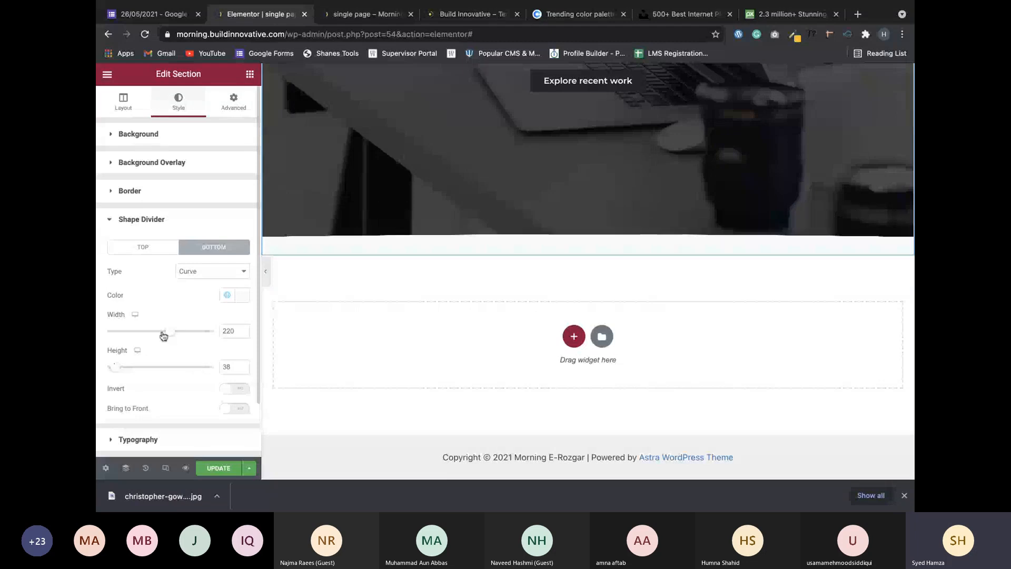
left_click_drag(169, 331, 113, 371)
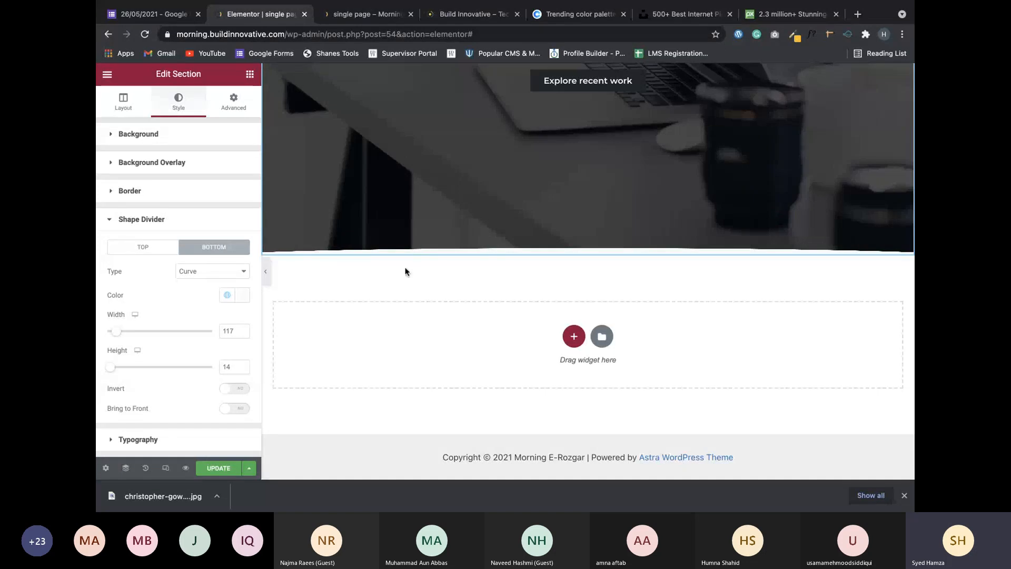
scroll(424, 274, "up", 1)
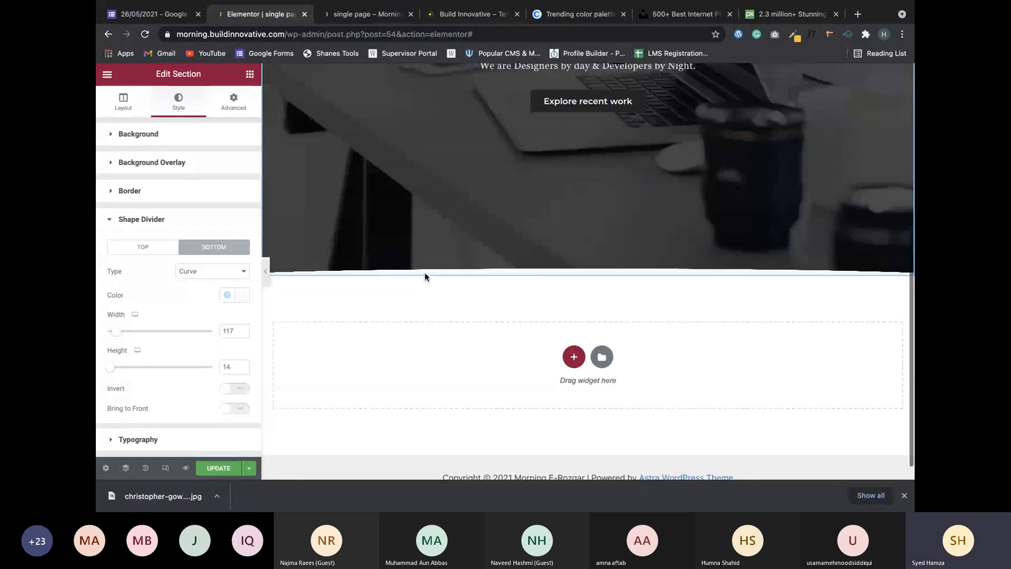
scroll(424, 273, "up", 5)
scroll(424, 273, "down", 4)
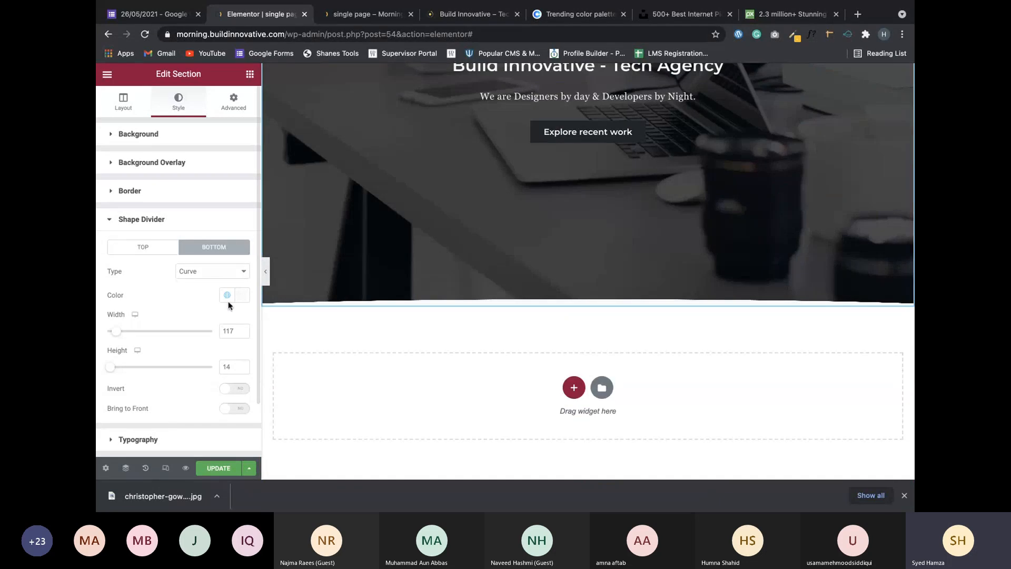
key("super+Tab")
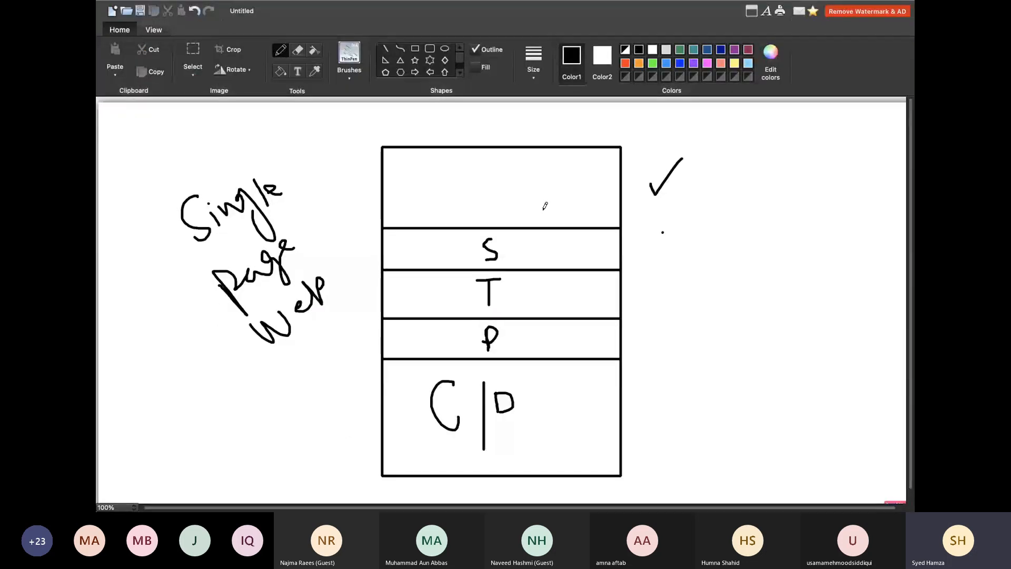
key("super+Tab")
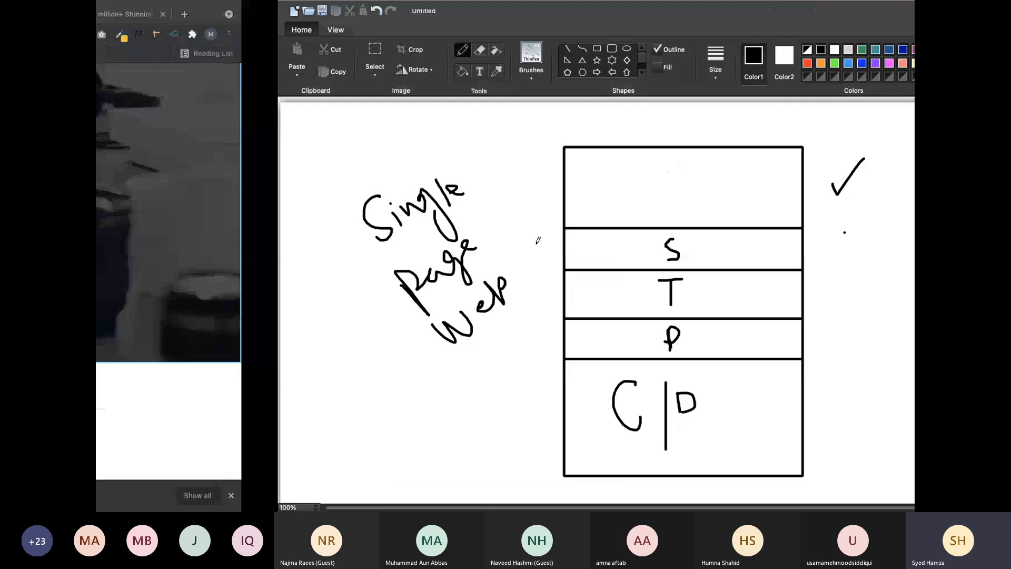
scroll(458, 362, "down", 2)
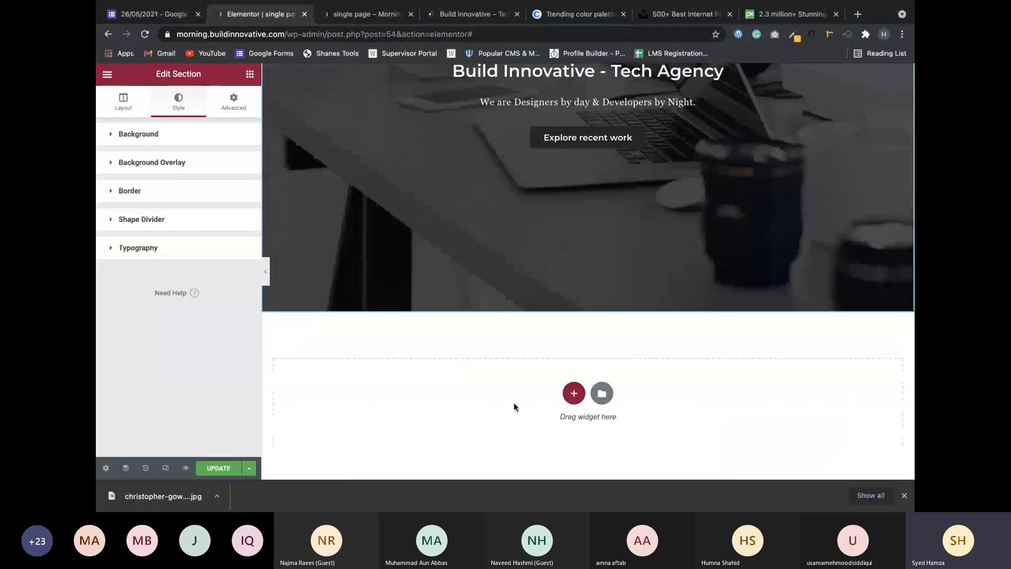
Insert a single-column section below the hero and scroll the page to review it.
left_click(570, 393)
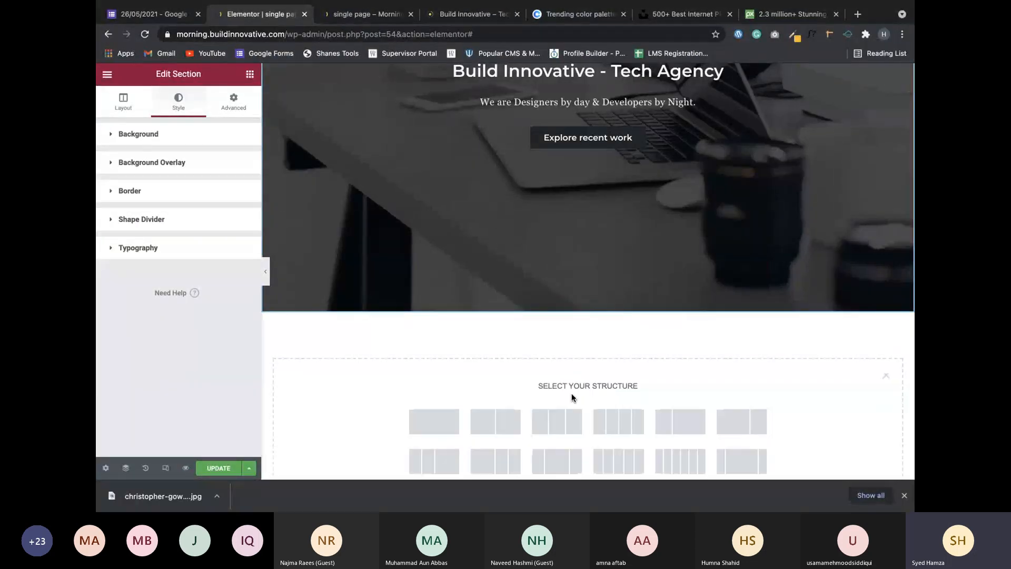
left_click(433, 420)
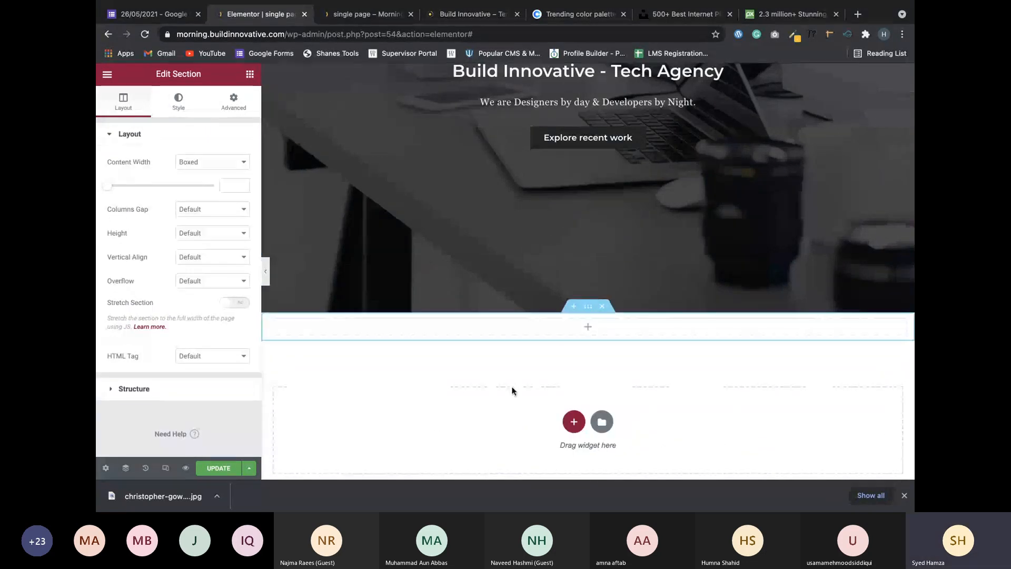
scroll(530, 387, "down", 2)
scroll(531, 387, "up", 1)
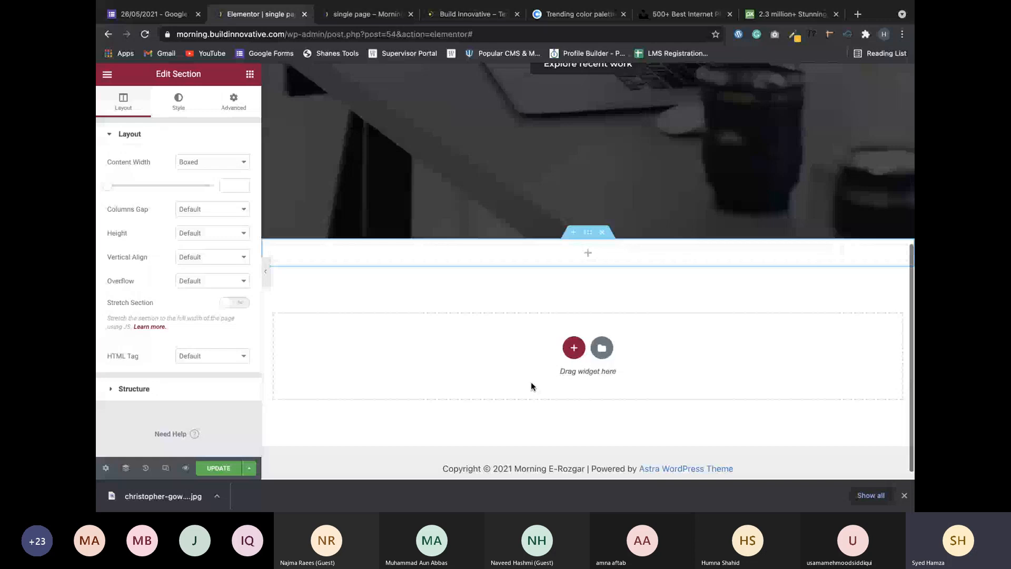
scroll(531, 387, "down", 1)
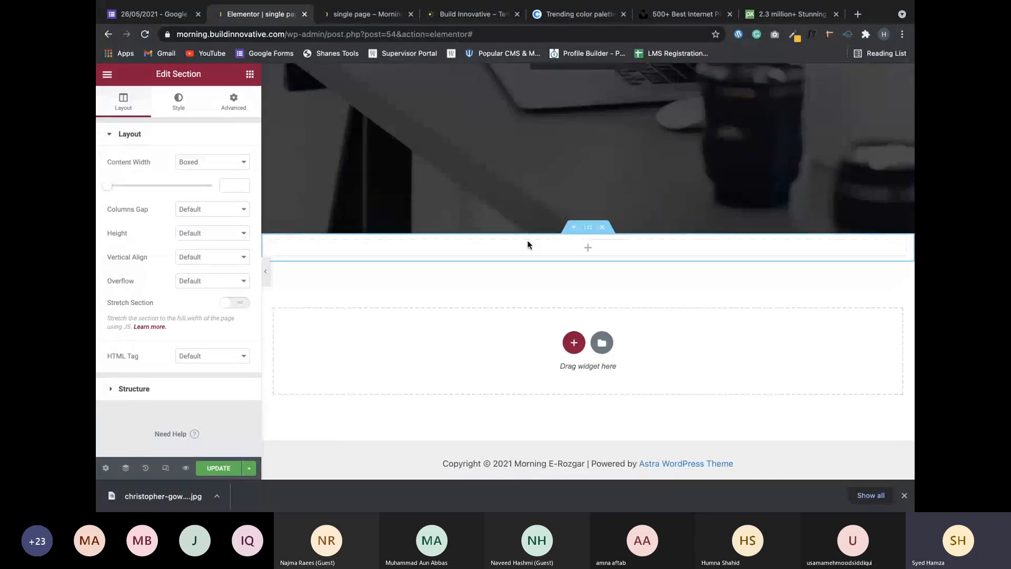
scroll(614, 217, "up", 5)
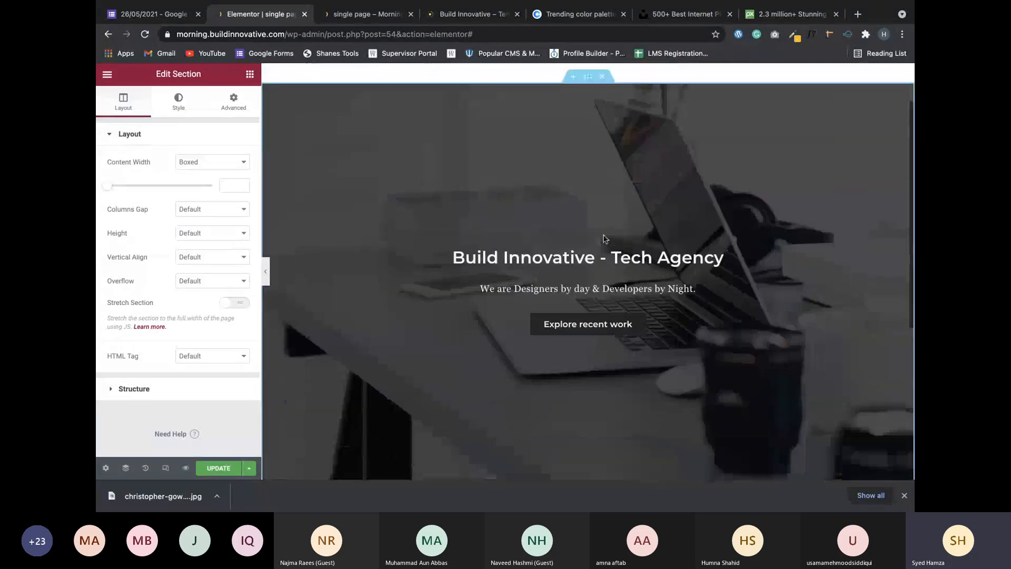
scroll(604, 239, "down", 4)
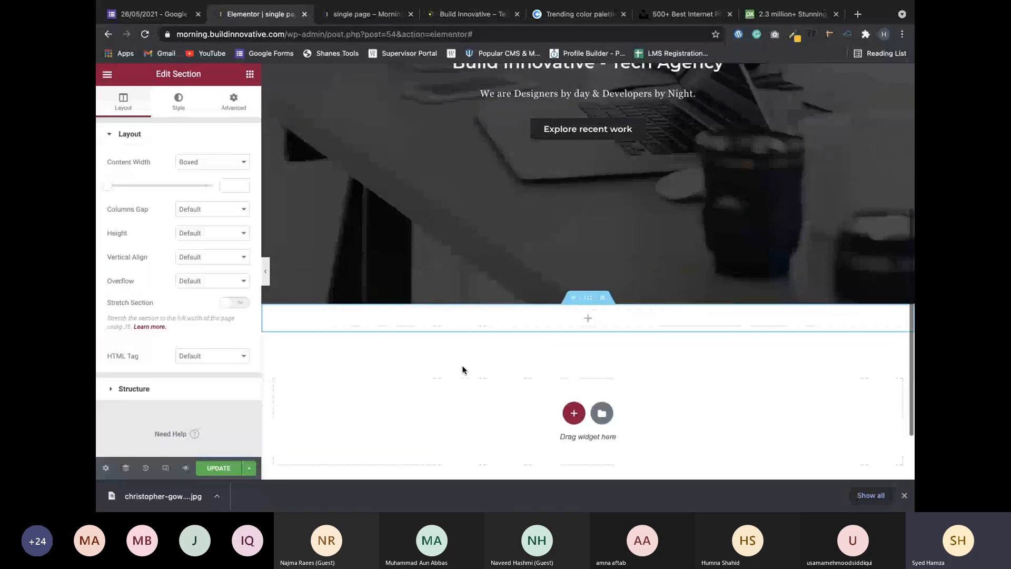
scroll(447, 232, "up", 1)
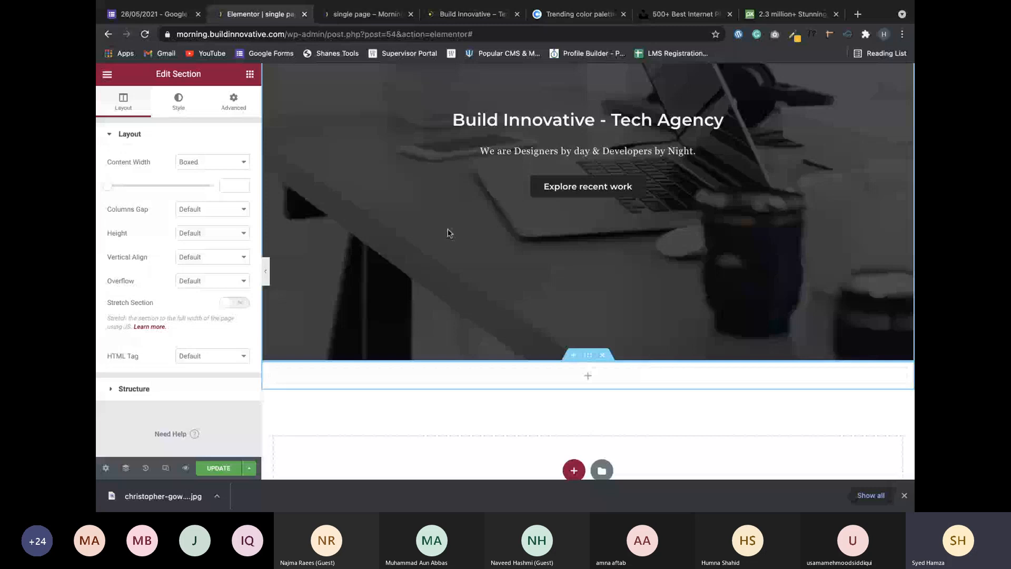
scroll(510, 259, "down", 3)
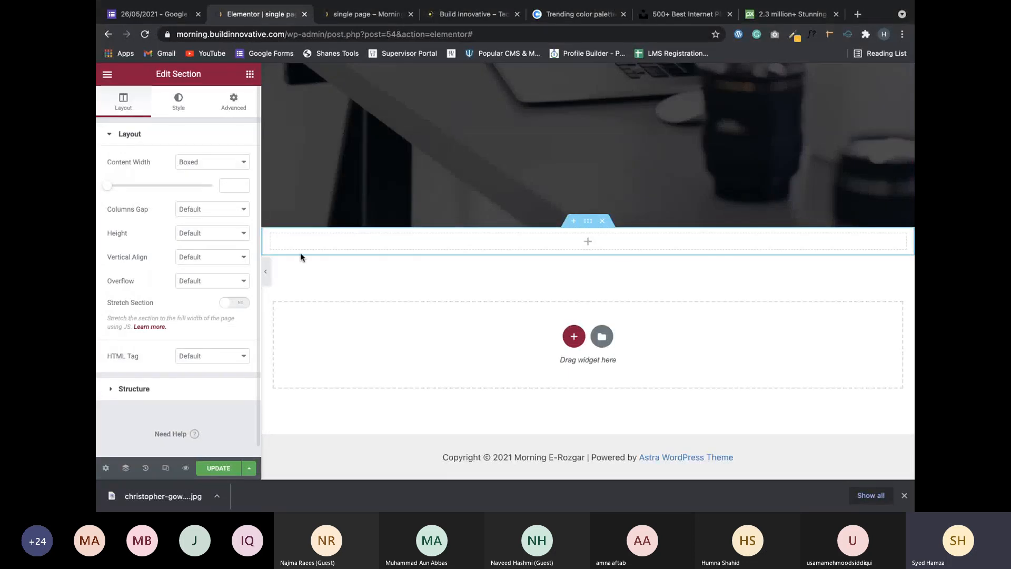
scroll(308, 250, "up", 1)
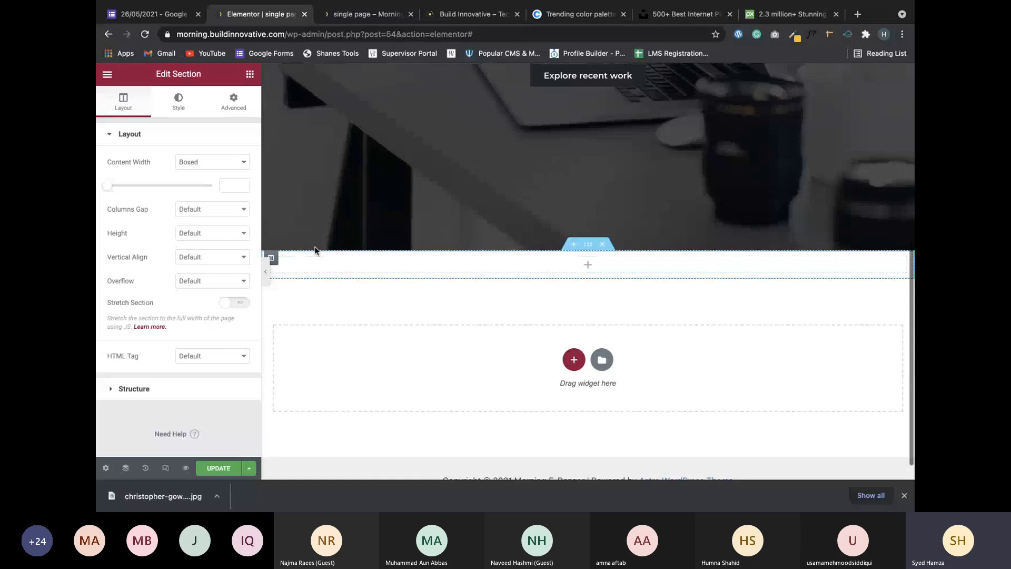
scroll(476, 204, "up", 2)
scroll(477, 205, "up", 3)
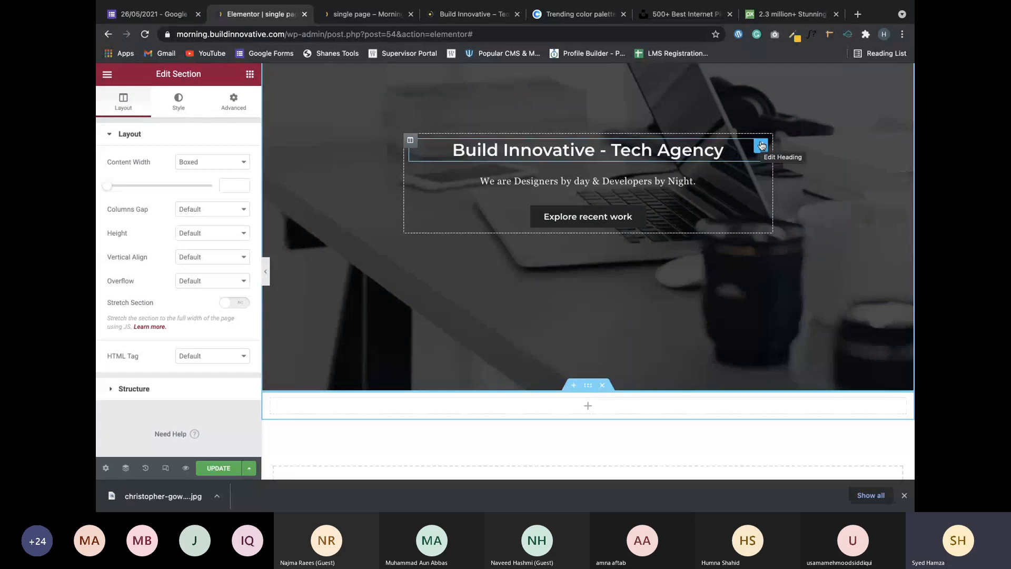
Drag a copy of the hero heading into the new section and set its text colour to Primary.
left_click_drag(760, 145, 692, 306)
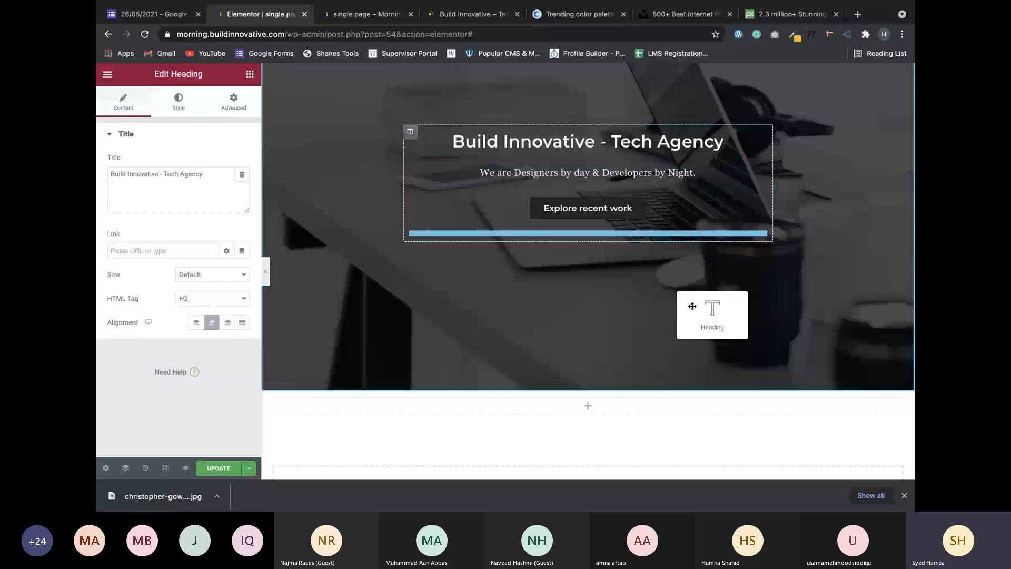
left_click_drag(692, 306, 564, 402)
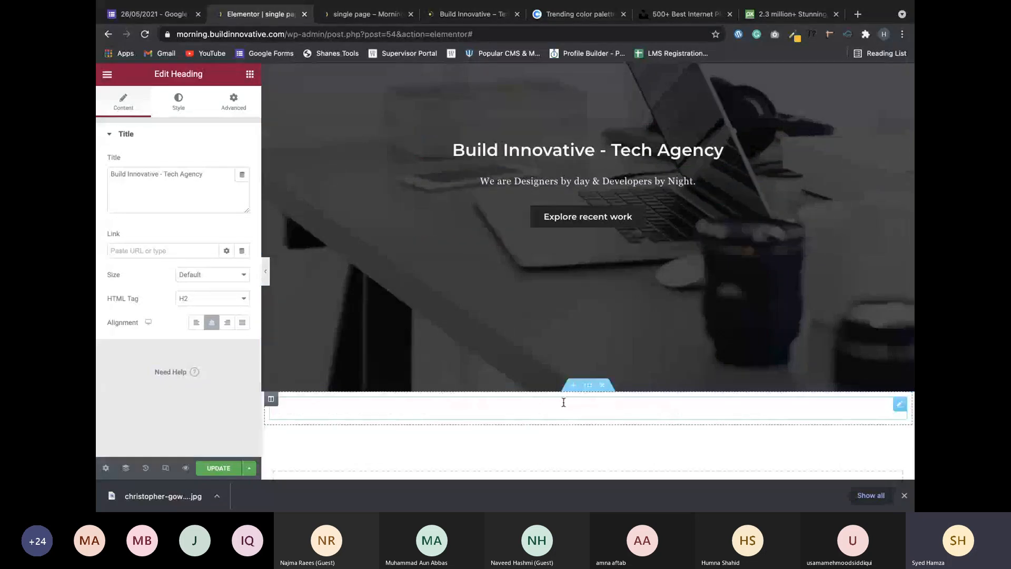
scroll(630, 377, "down", 3)
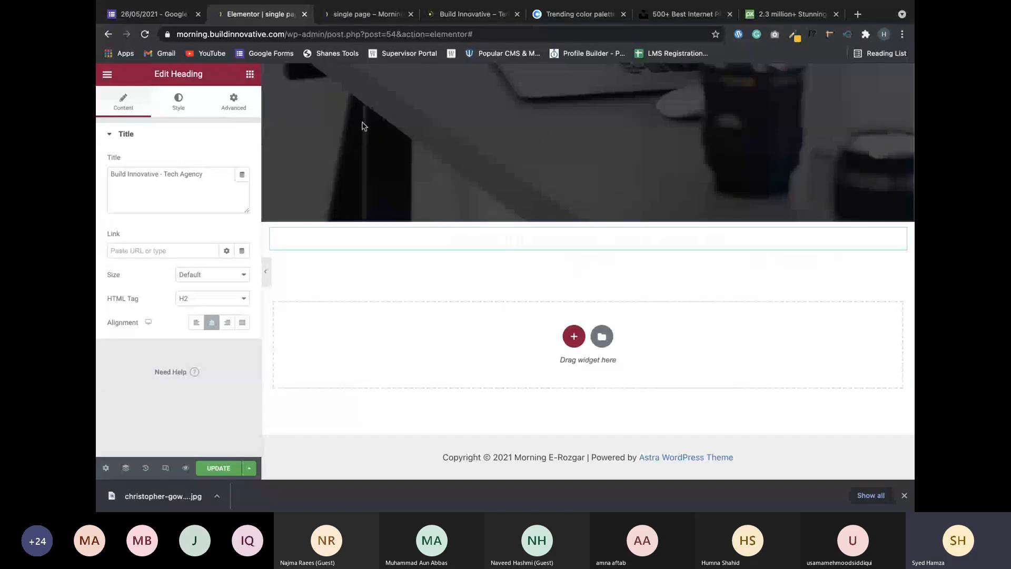
left_click(173, 98)
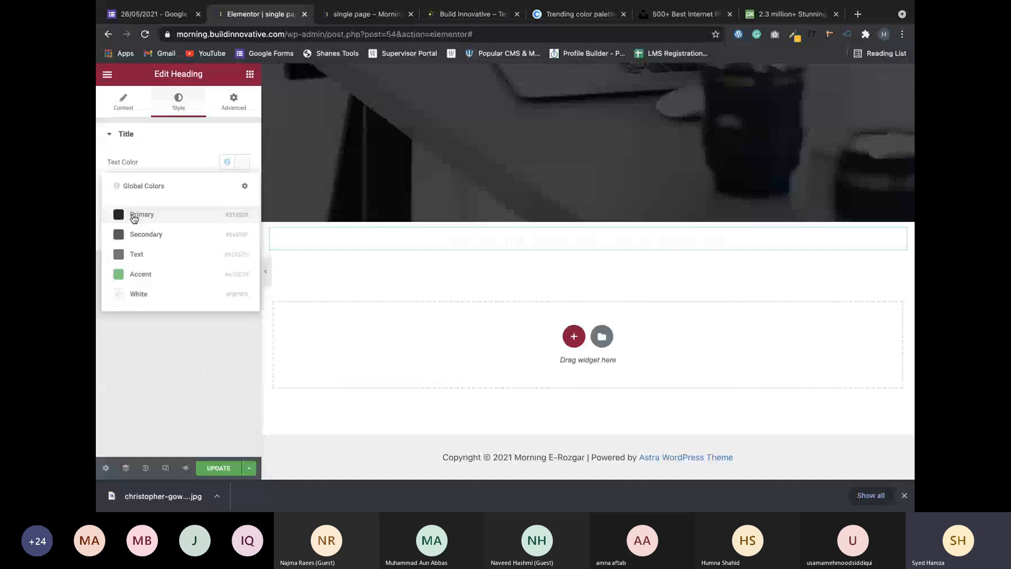
left_click(133, 216)
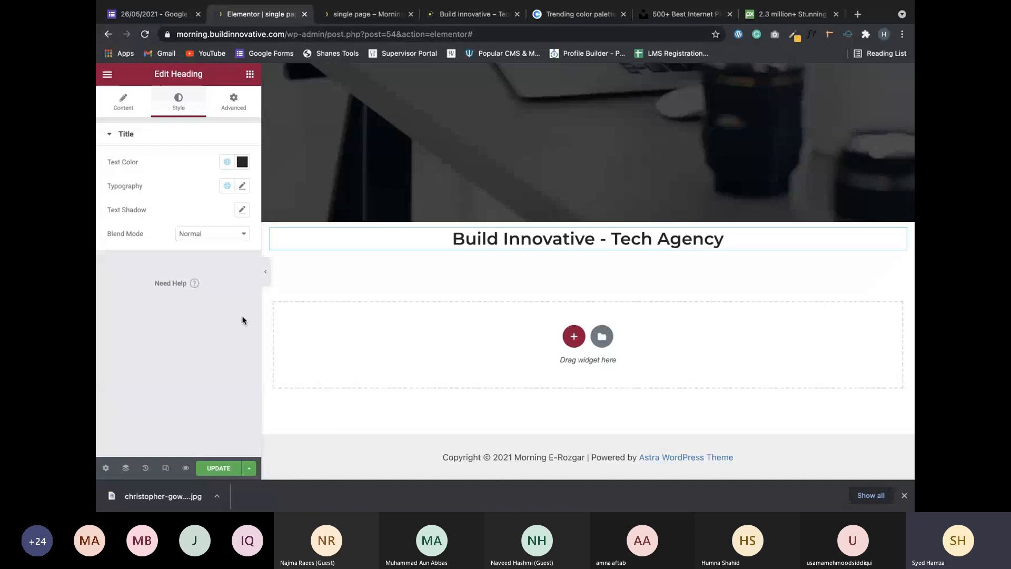
left_click(136, 112)
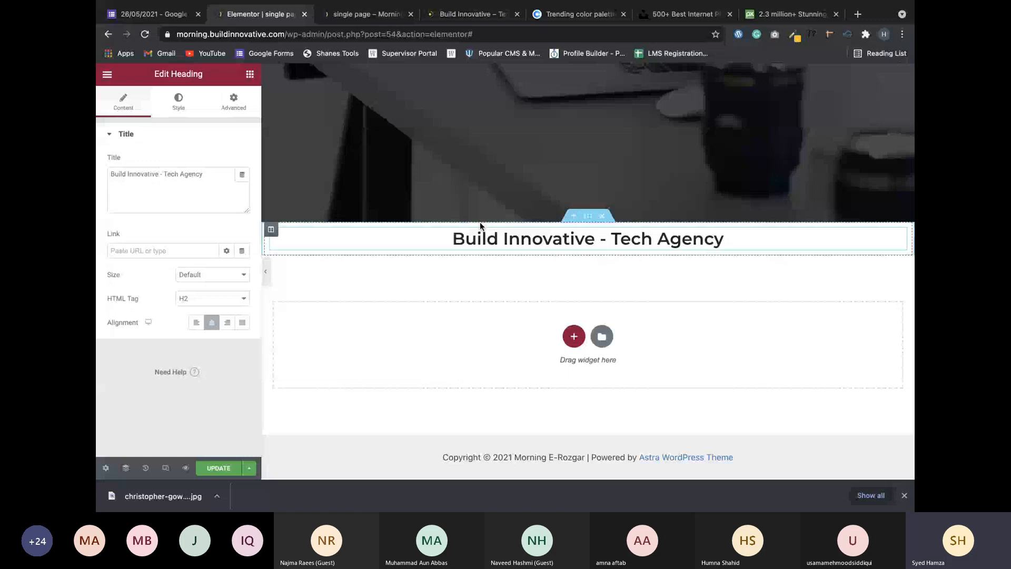
Unlink the new section's padding and set top and bottom to 70, then to 50 px.
left_click(588, 217)
left_click(234, 100)
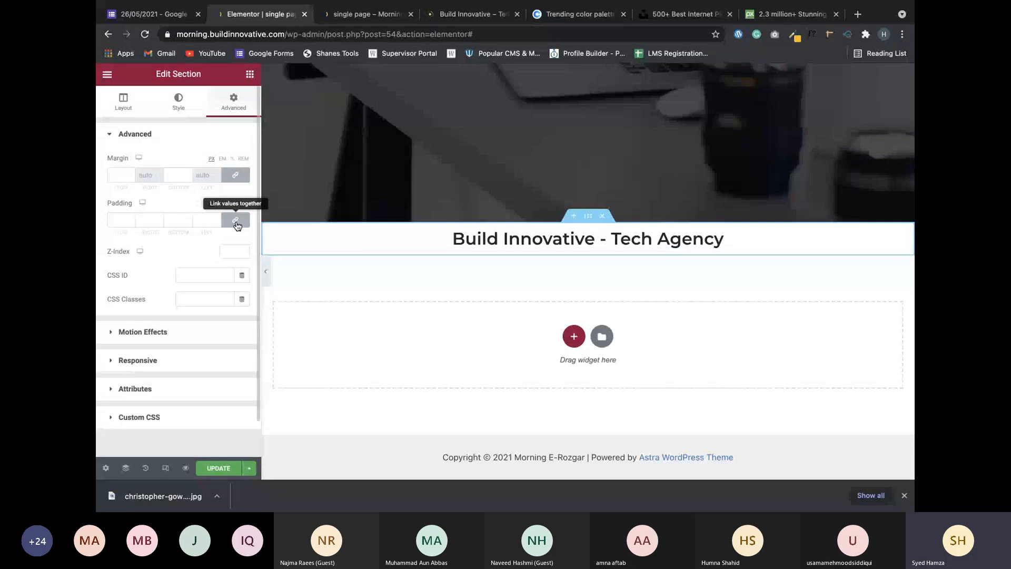
left_click(236, 220)
left_click(130, 220)
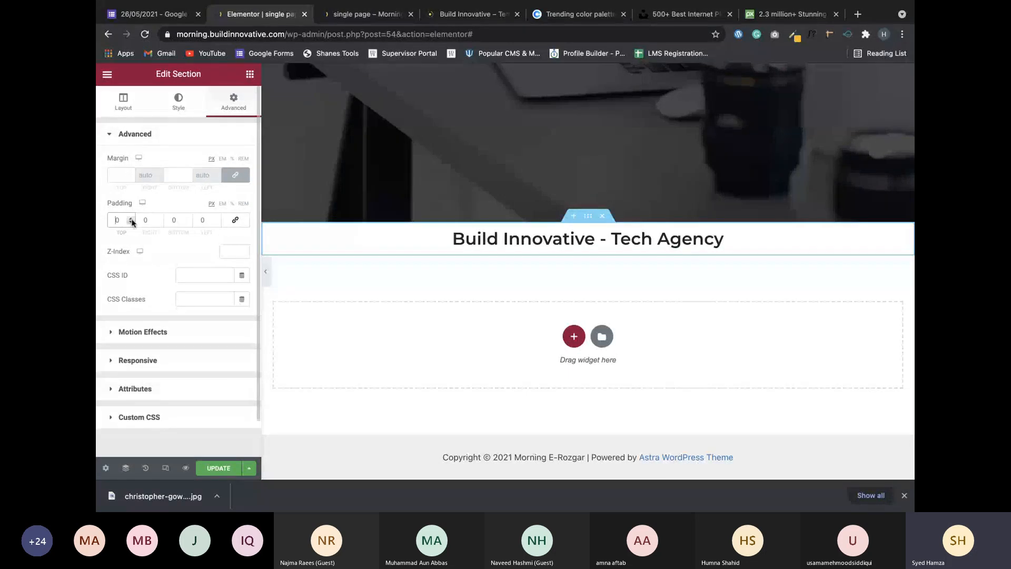
type("7")
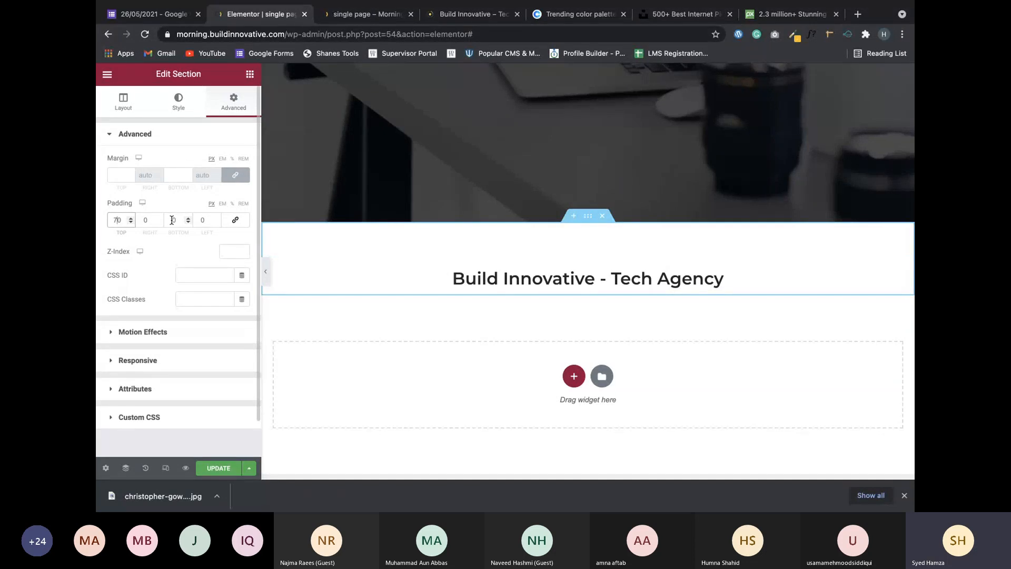
left_click(172, 220)
type("7")
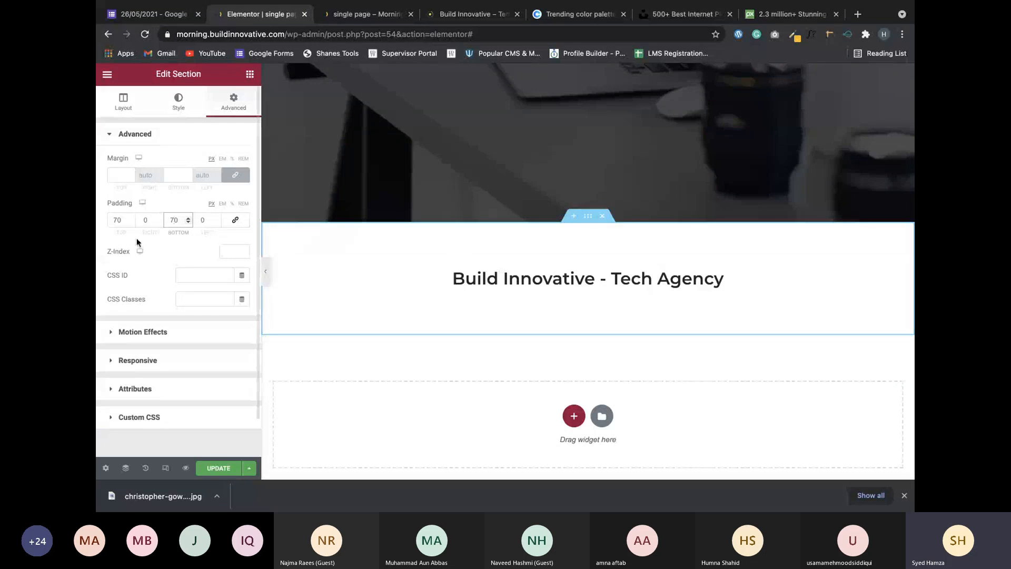
double_click(117, 219)
type("50")
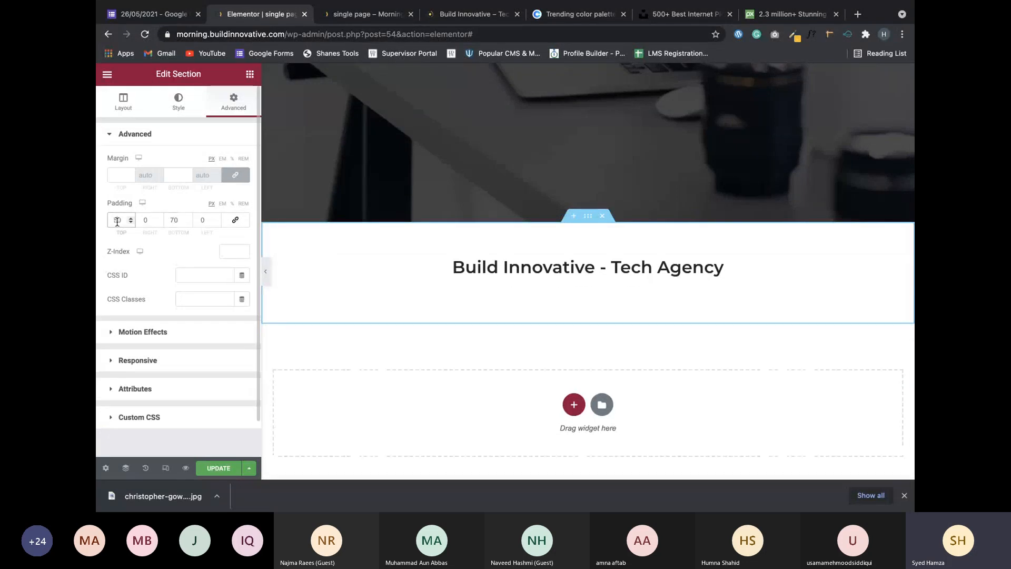
double_click(175, 219)
type("50")
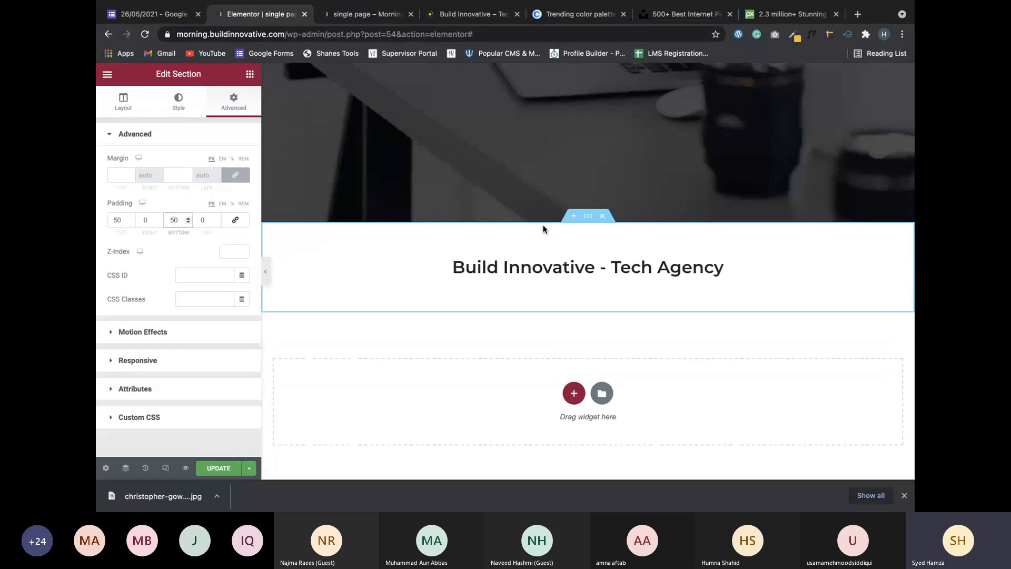
left_click(543, 228)
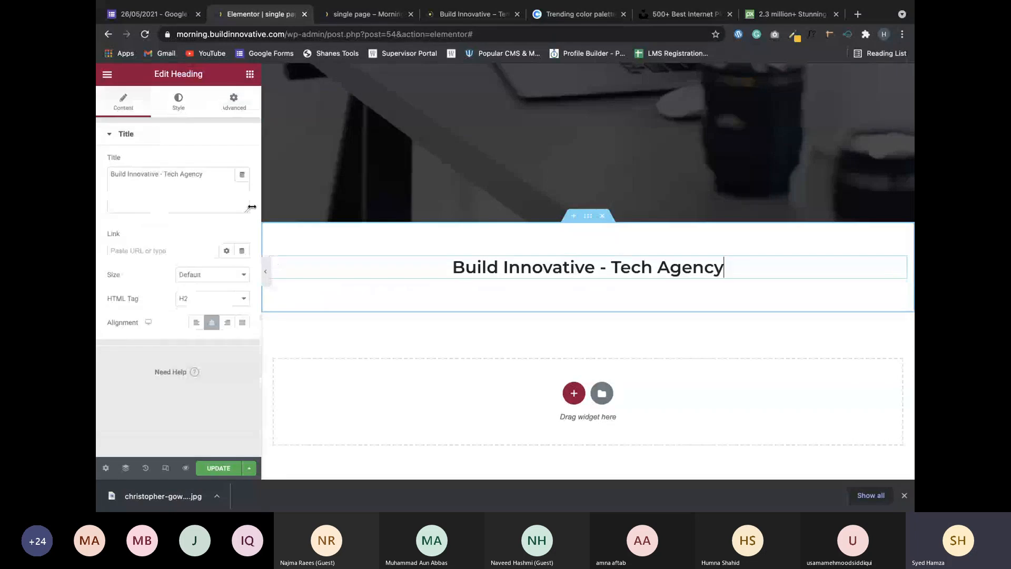
Replace the copied heading title with 'Our Services' and open the widgets panel.
double_click(193, 176)
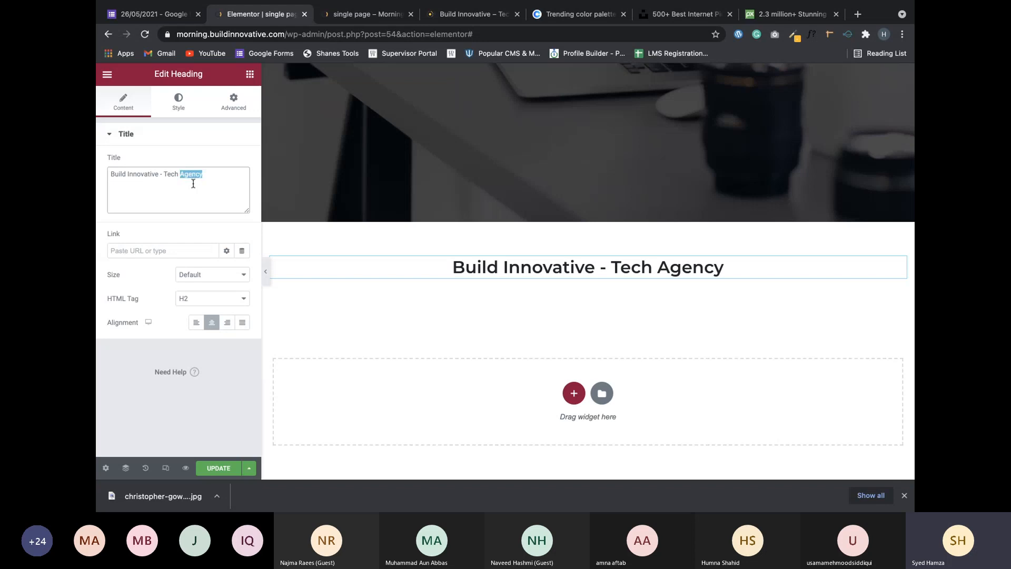
triple_click(193, 184)
type("Our")
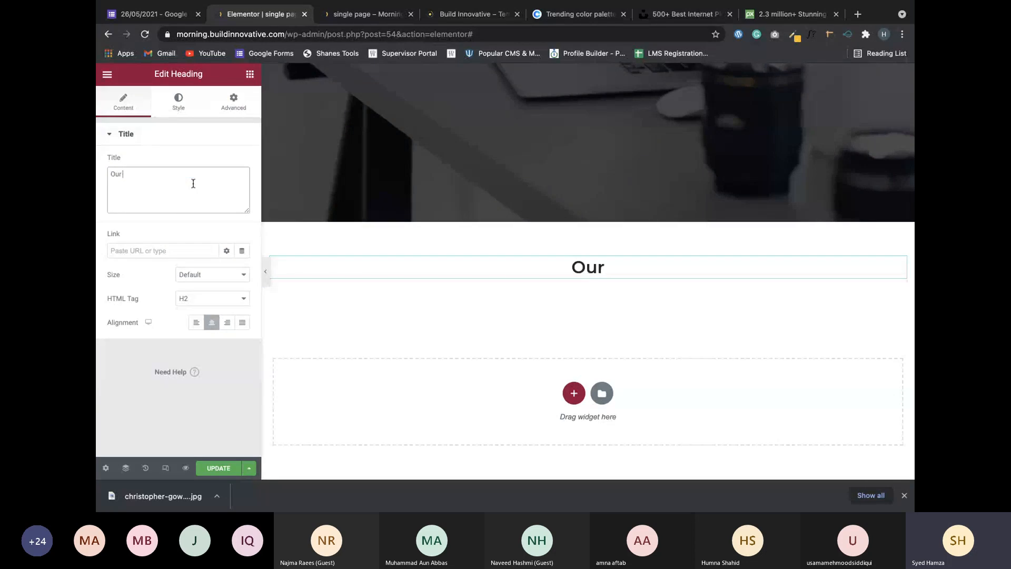
type(" Services")
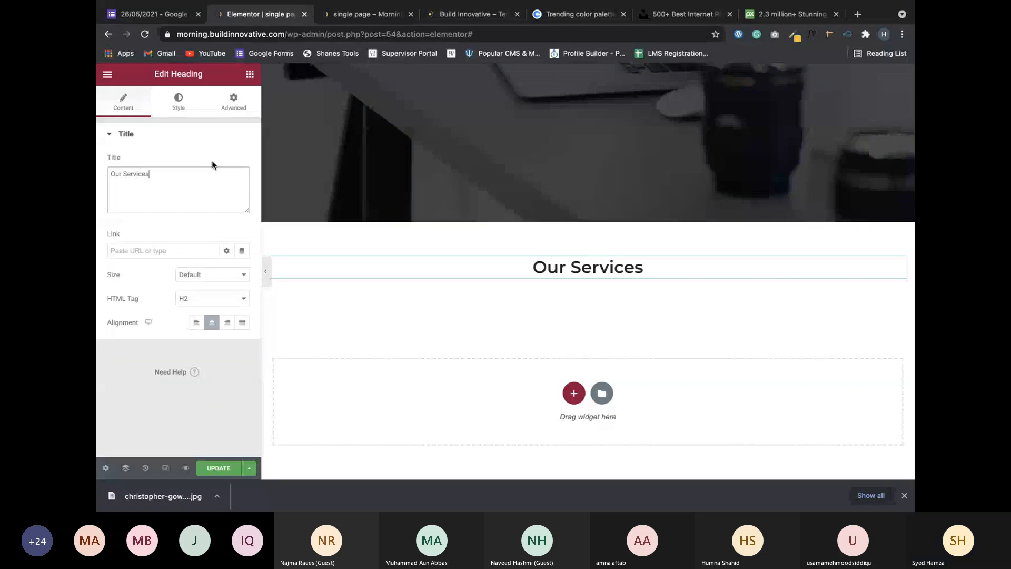
left_click(244, 85)
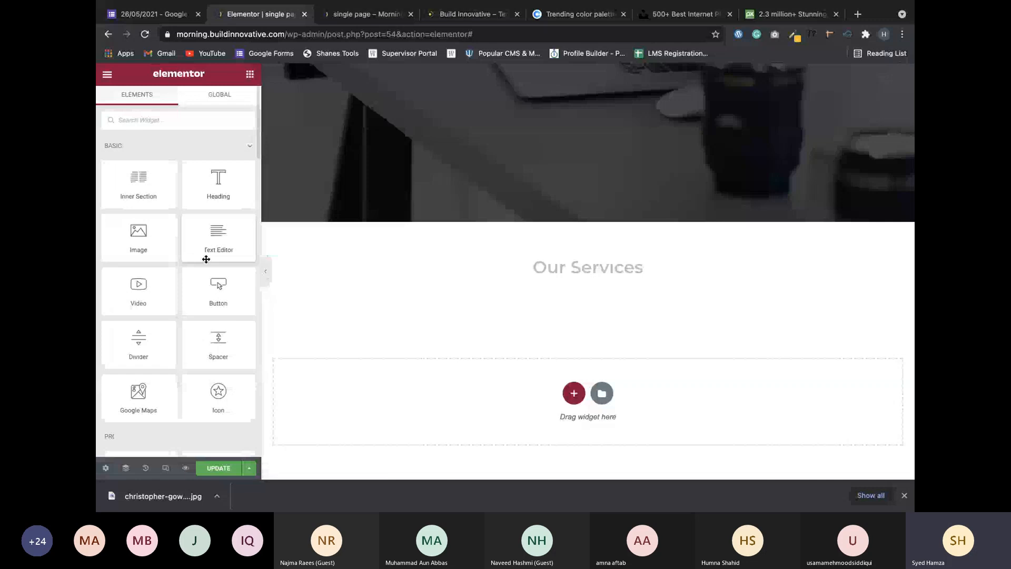
Add a divider below Our Services, center it, and set its width to 20.
left_click_drag(138, 342, 284, 314)
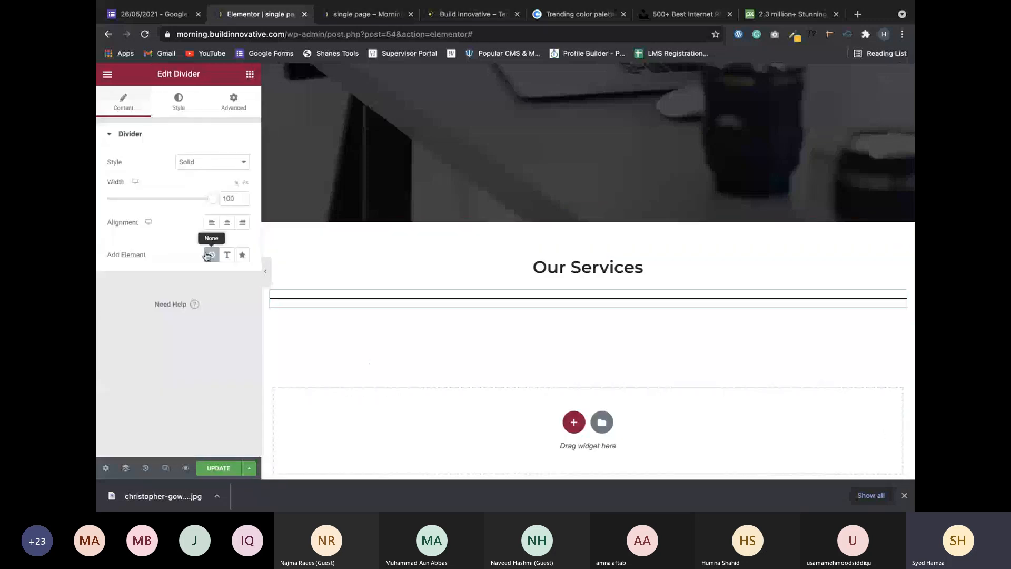
left_click(228, 223)
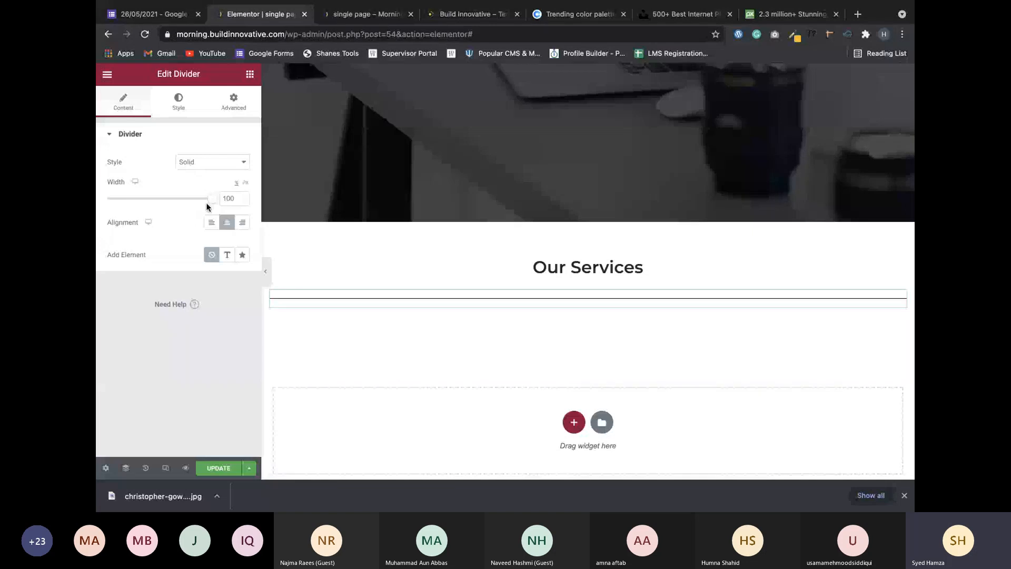
left_click_drag(206, 203, 129, 206)
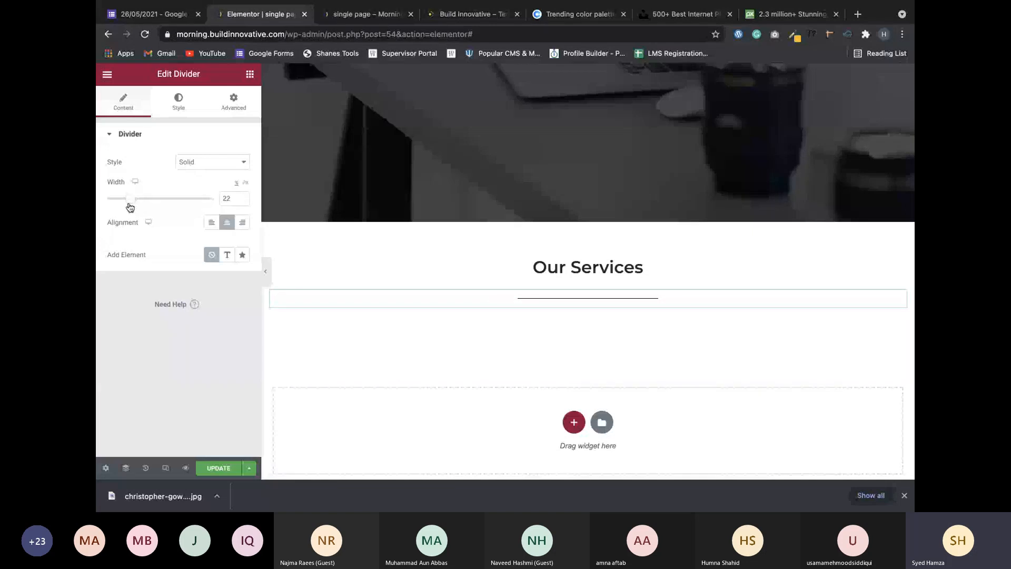
double_click(240, 201)
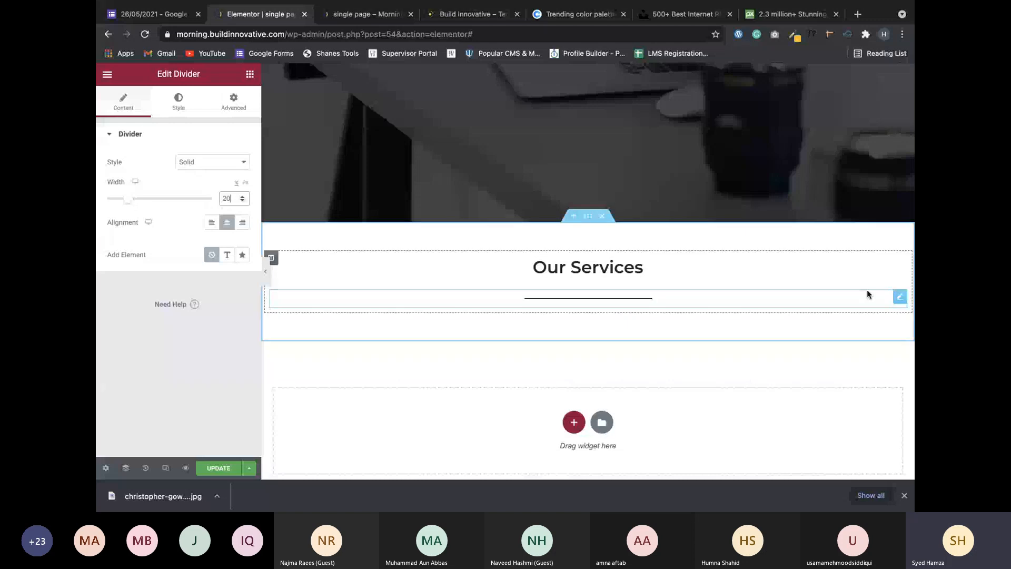
Give the divider a top margin of -15 on the Advanced tab.
left_click(244, 109)
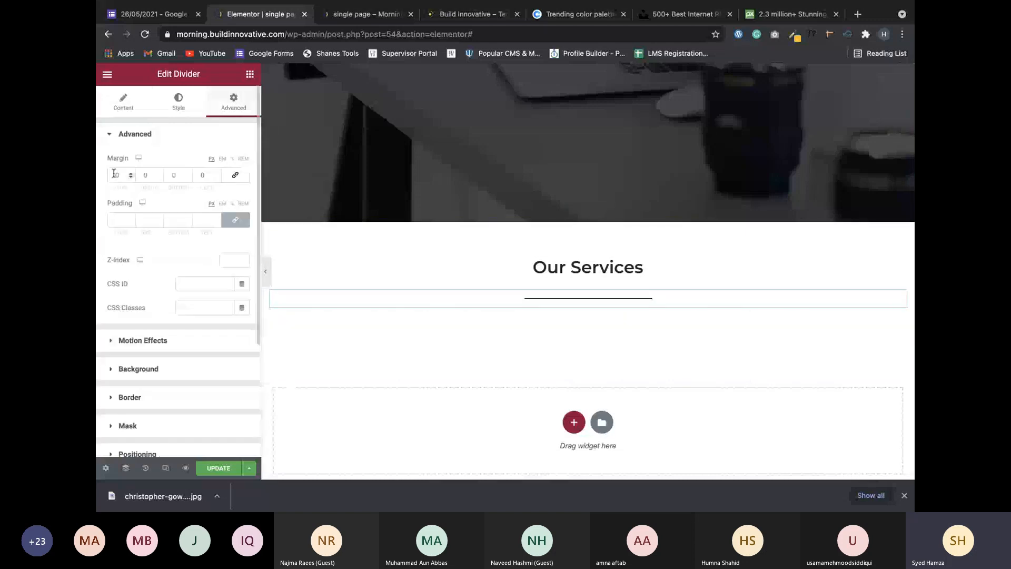
left_click(131, 178)
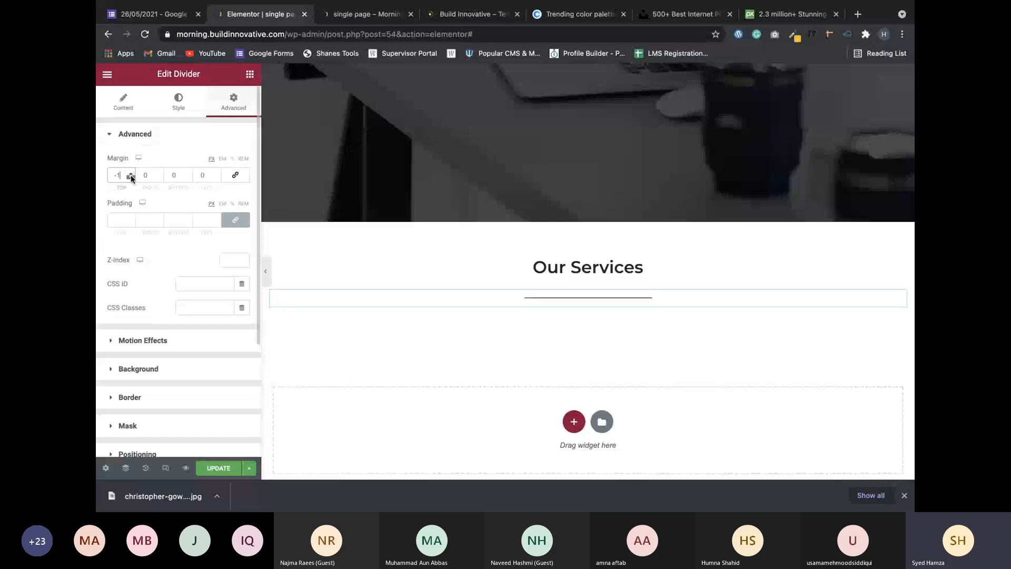
type("6")
left_click(131, 178)
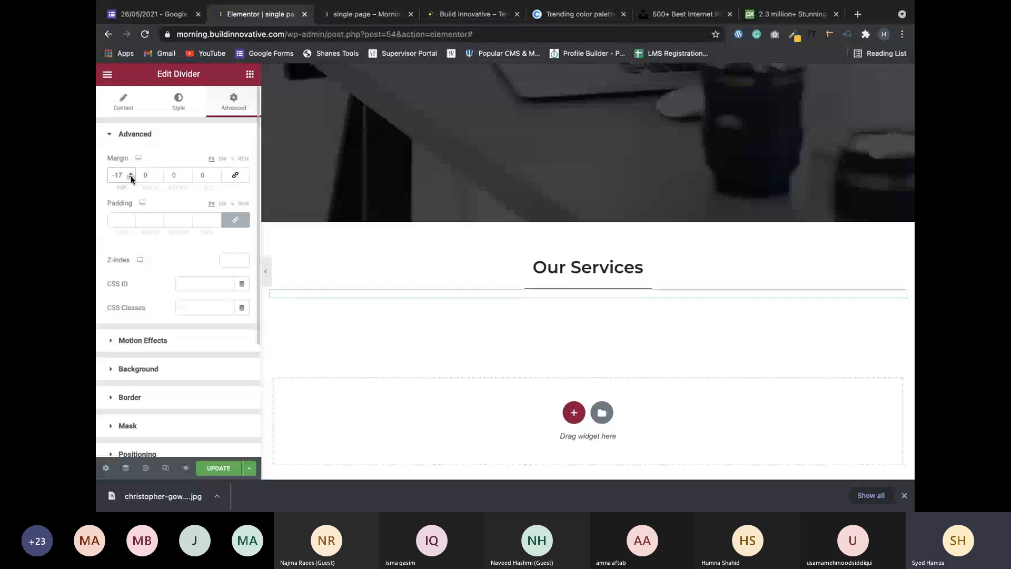
left_click(131, 174)
left_click(130, 172)
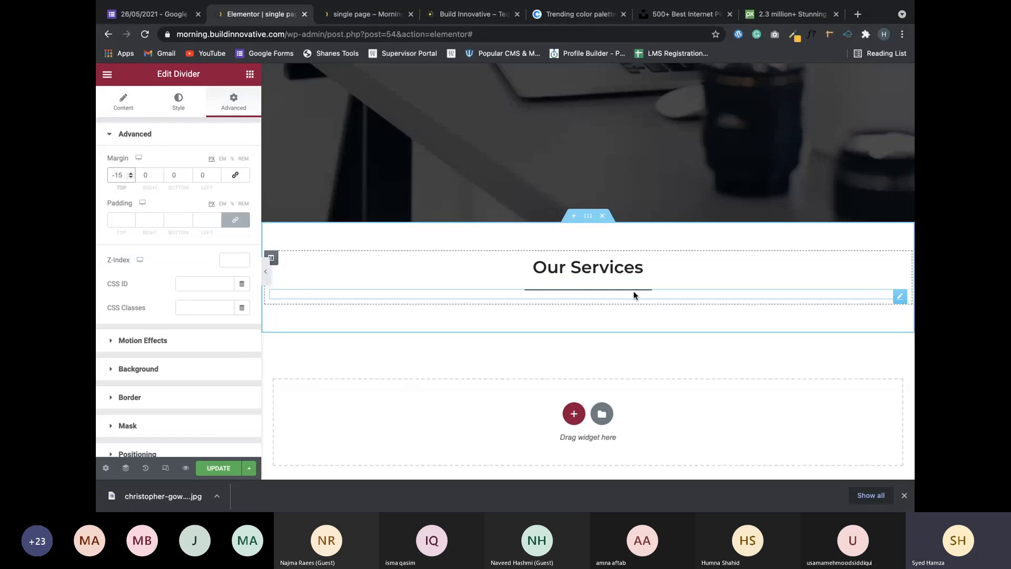
Drop an Inner Section widget below the Our Services divider.
left_click(251, 77)
left_click_drag(138, 182, 549, 298)
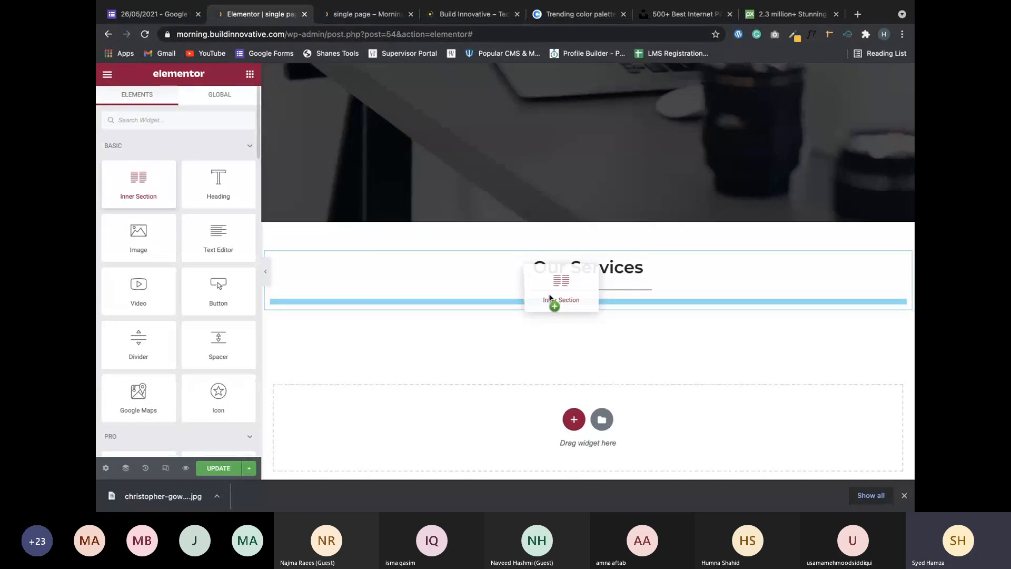
left_click_drag(549, 298, 549, 298)
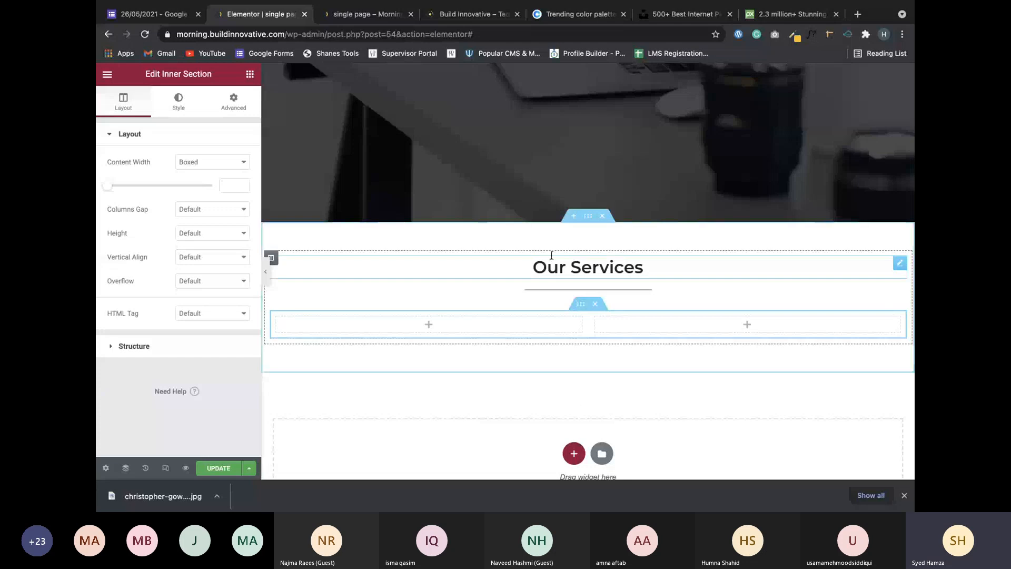
mouse_move(589, 216)
left_mouse_down()
mouse_move(571, 285)
mouse_move(598, 231)
left_mouse_up()
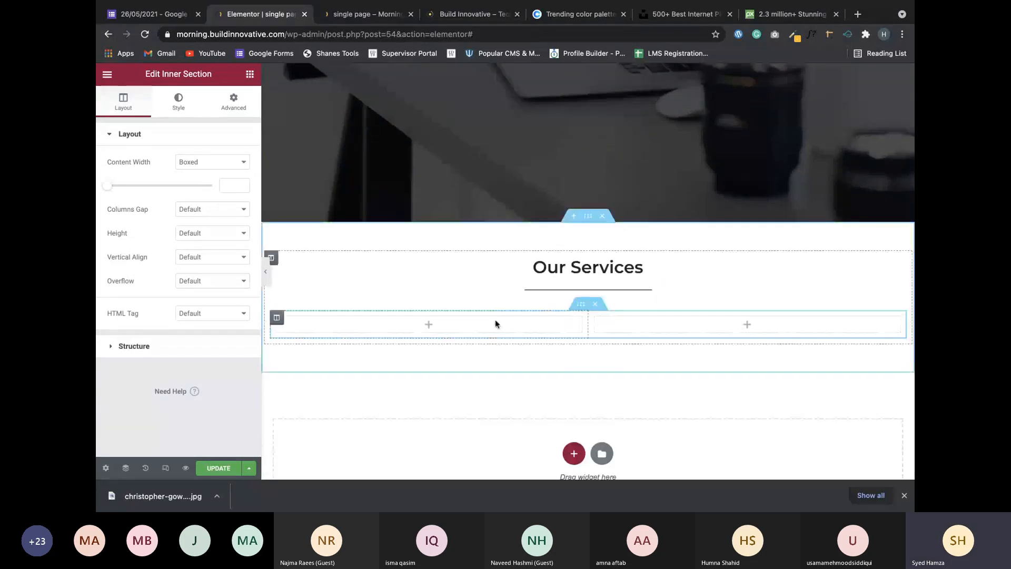
Add a third column to the inner section via the column's Add New Column option.
left_click(277, 319)
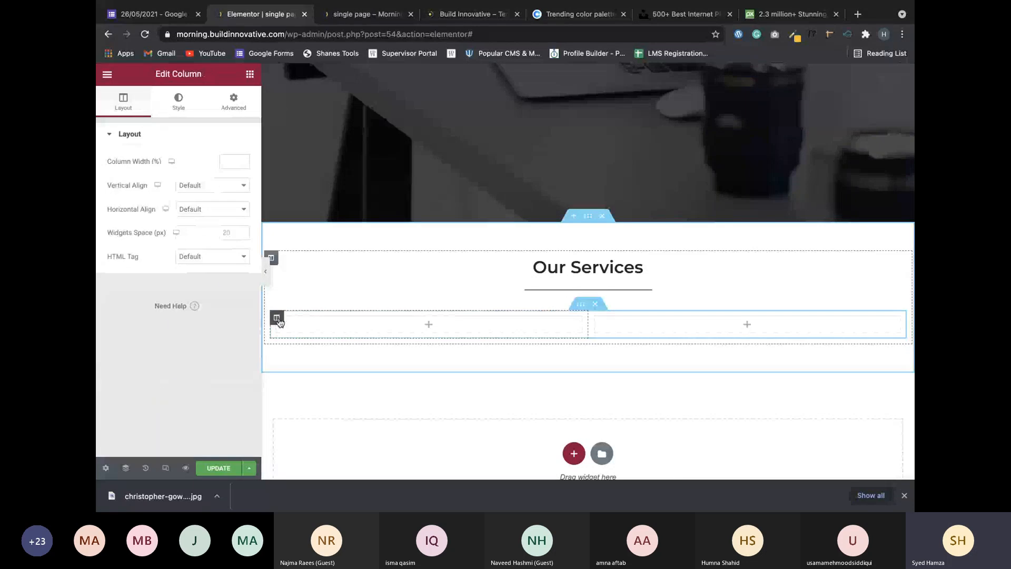
right_click(278, 319)
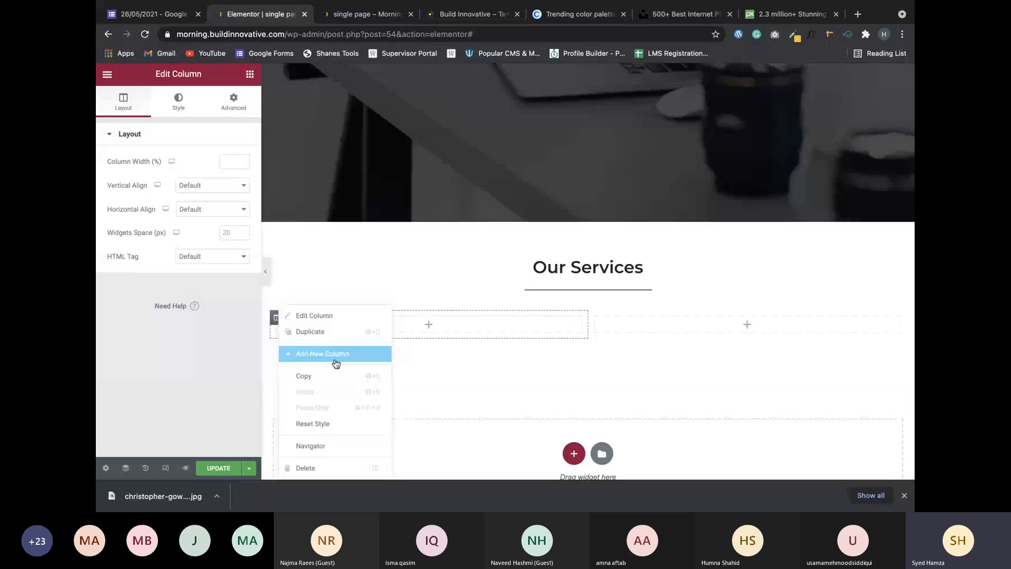
left_click(254, 377)
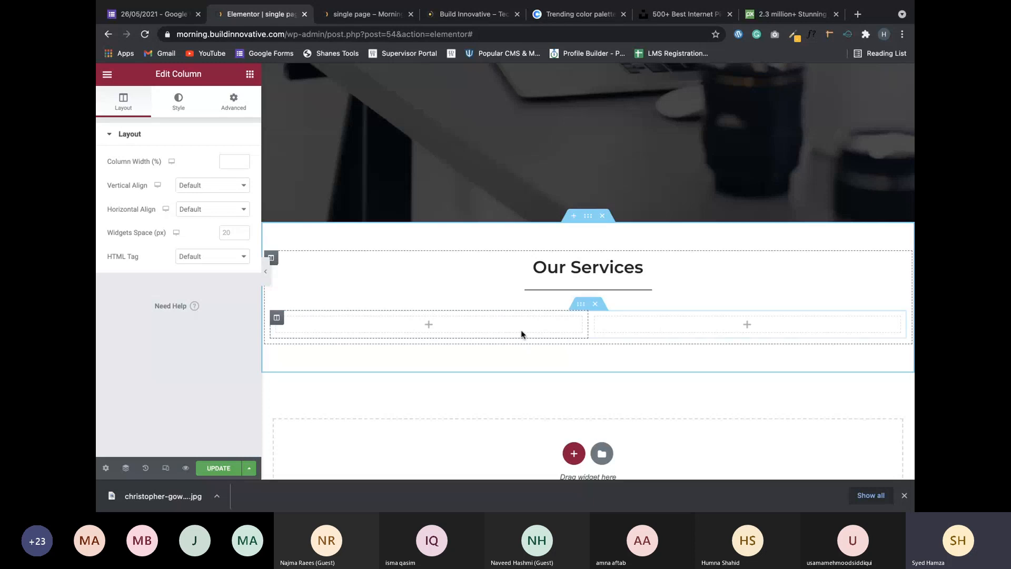
scroll(560, 334, "down", 2)
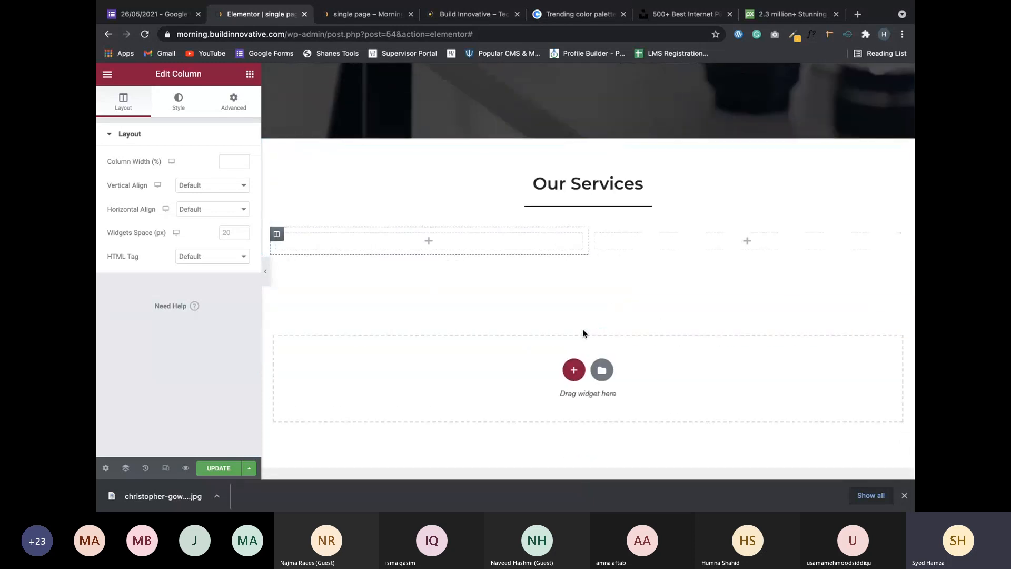
right_click(278, 235)
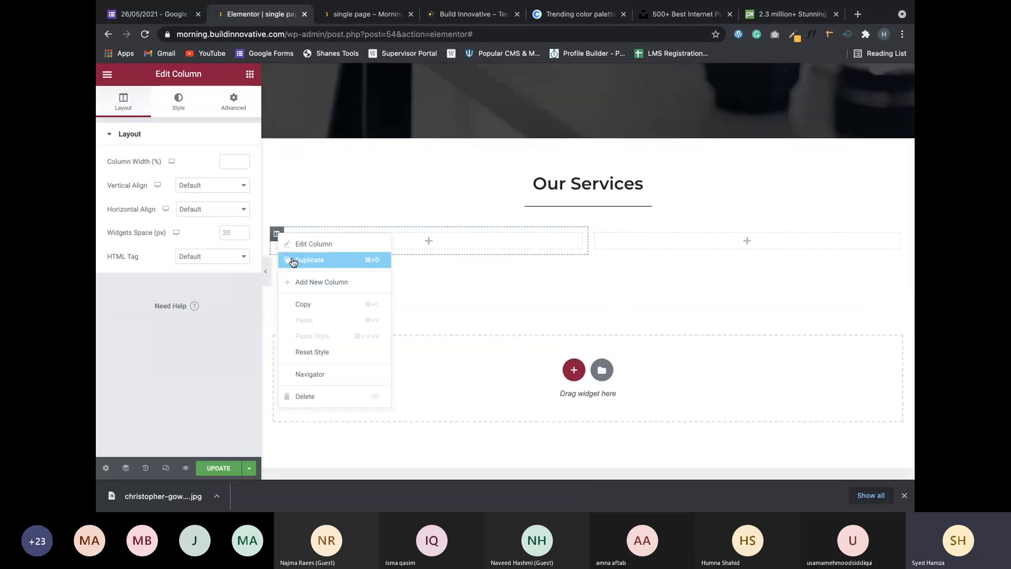
left_click(311, 281)
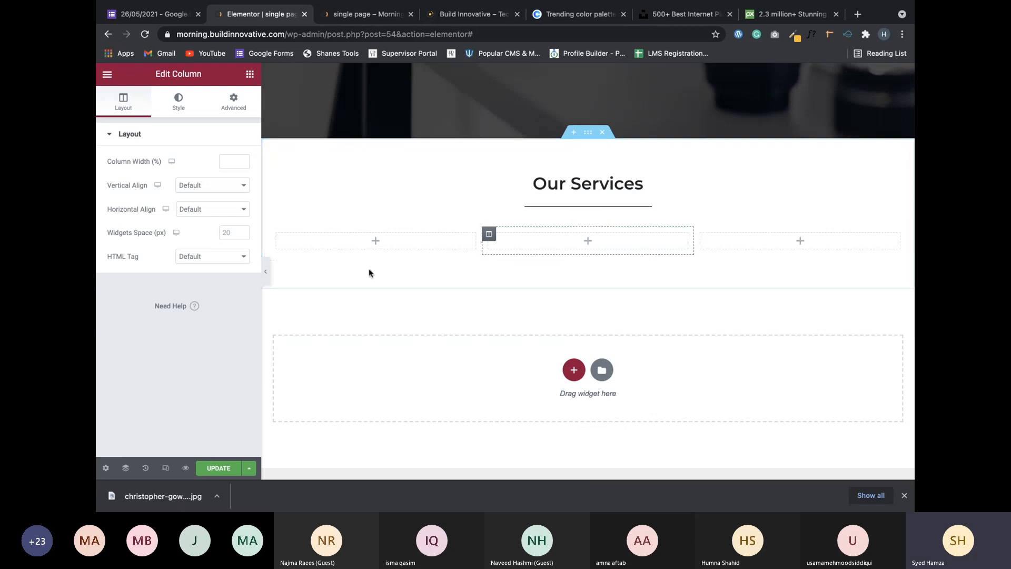
Browse the service cards on the live Build Innovative site, then go back to the Elementor editor.
left_click(444, 11)
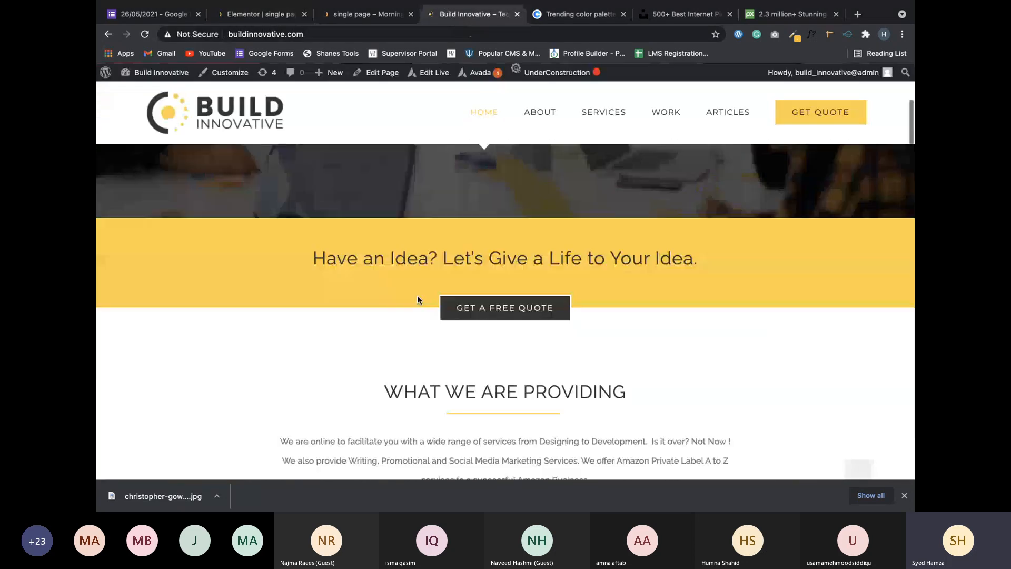
scroll(418, 300, "down", 10)
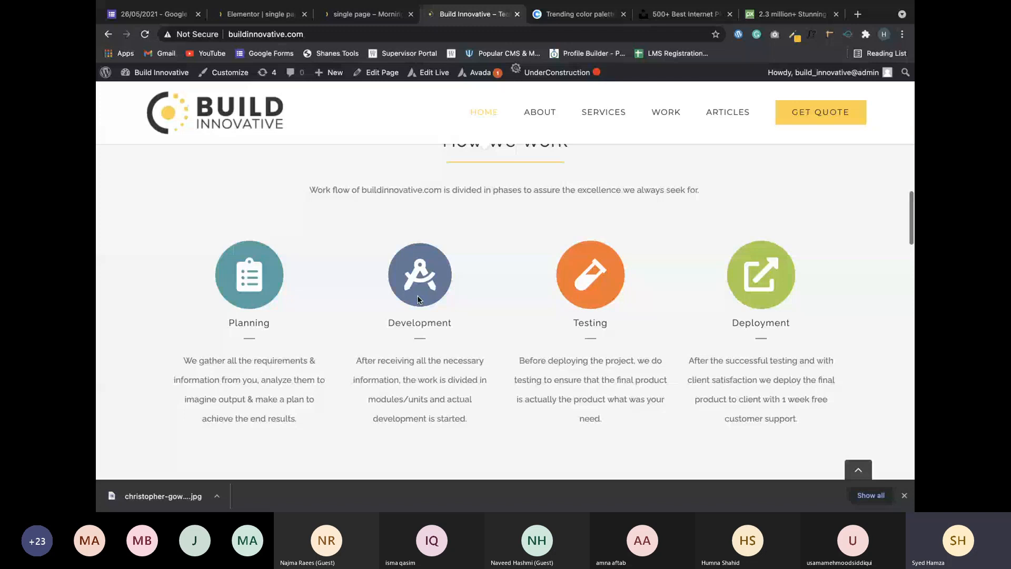
scroll(417, 297, "up", 1)
scroll(417, 300, "down", 7)
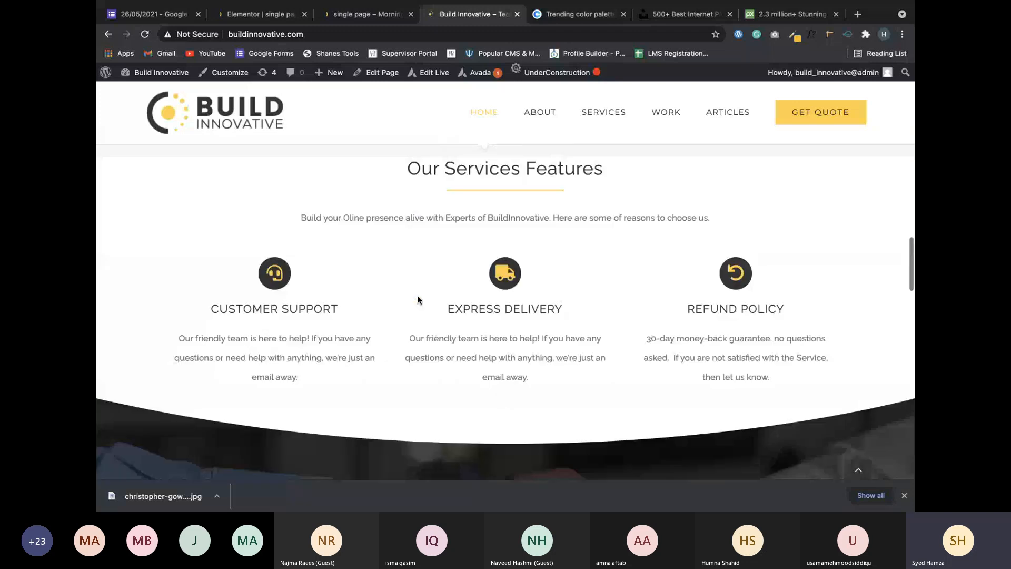
scroll(418, 299, "down", 1)
left_click_drag(209, 300, 229, 321)
scroll(228, 321, "up", 10)
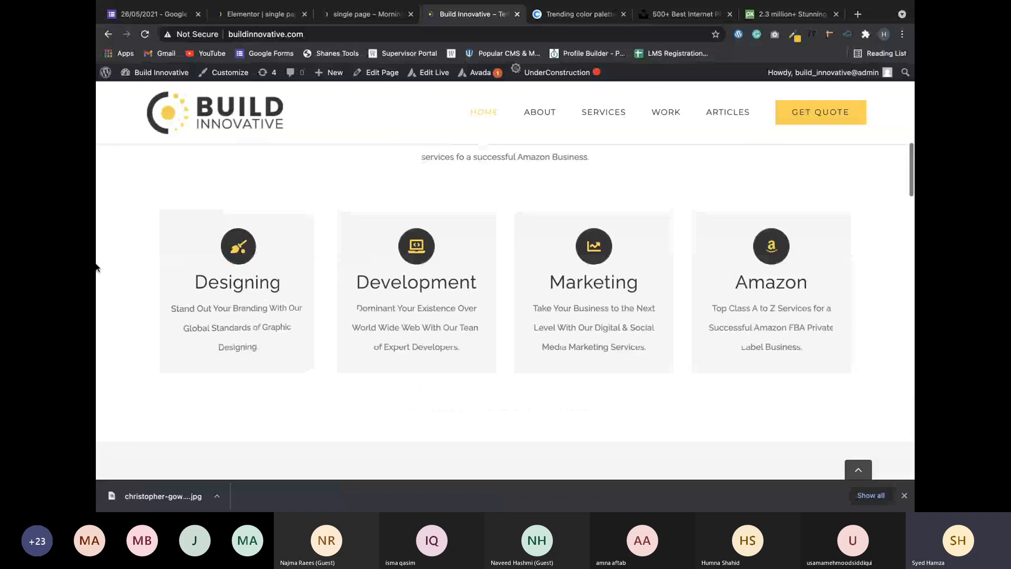
mouse_move(235, 246)
mouse_move(485, 239)
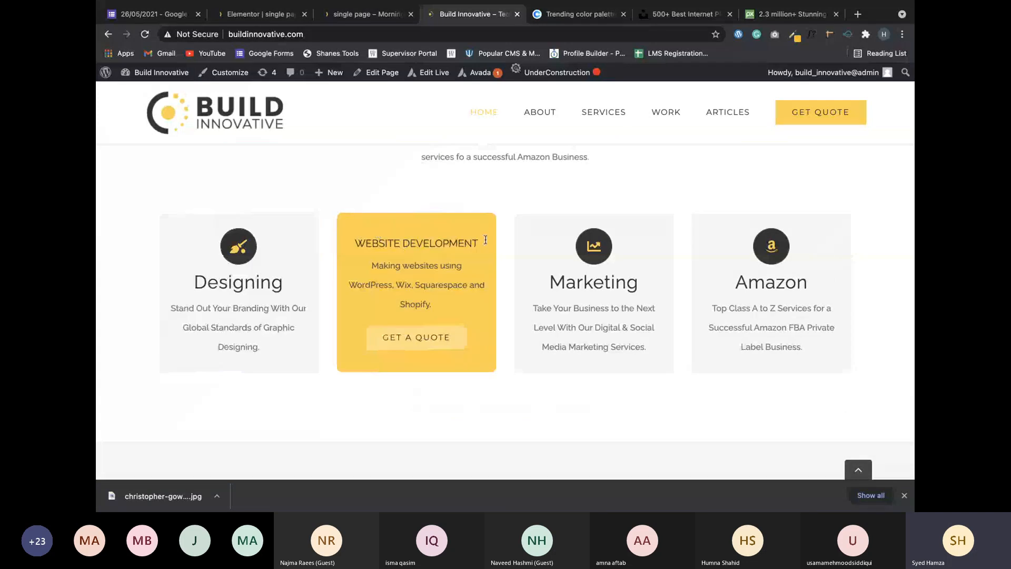
left_click(270, 12)
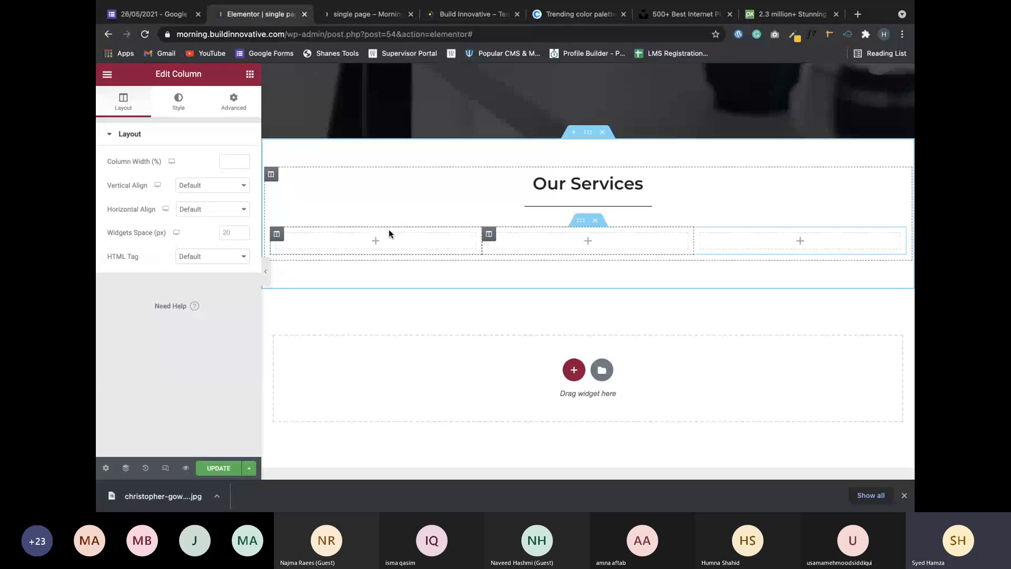
Place an Icon Box widget from the General widgets into the first Our Services column.
left_click(249, 74)
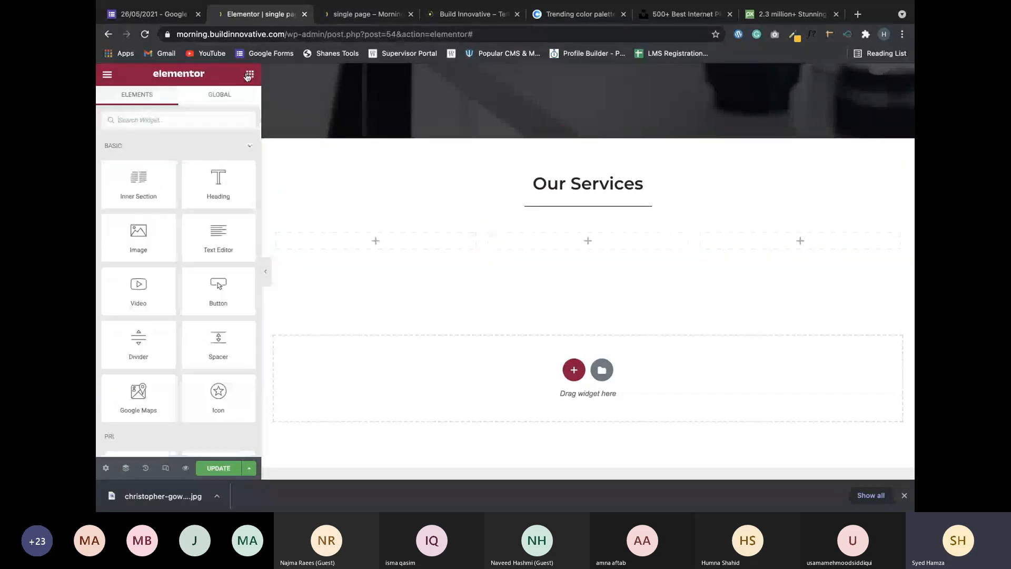
scroll(187, 228, "down", 8)
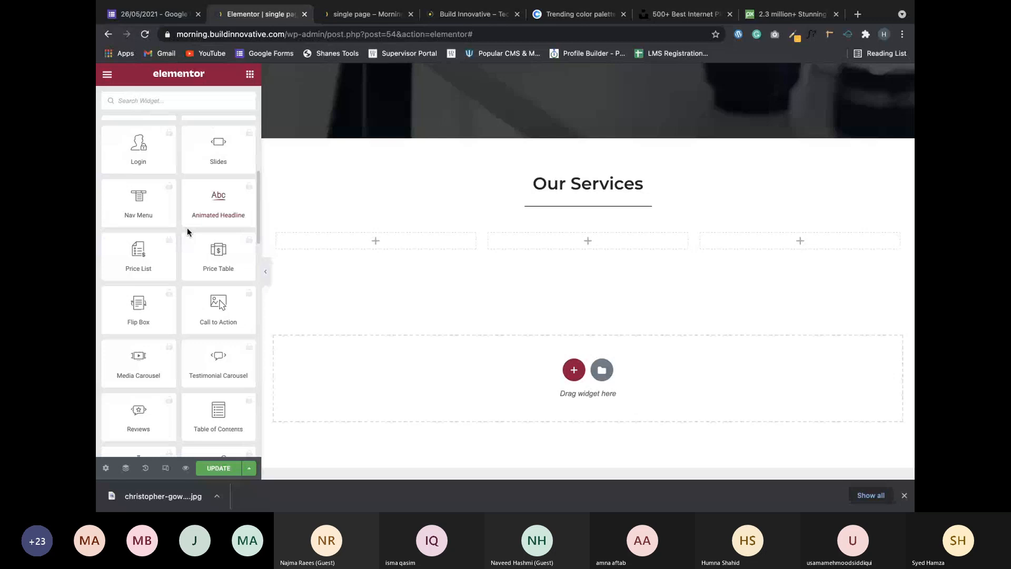
scroll(187, 228, "down", 10)
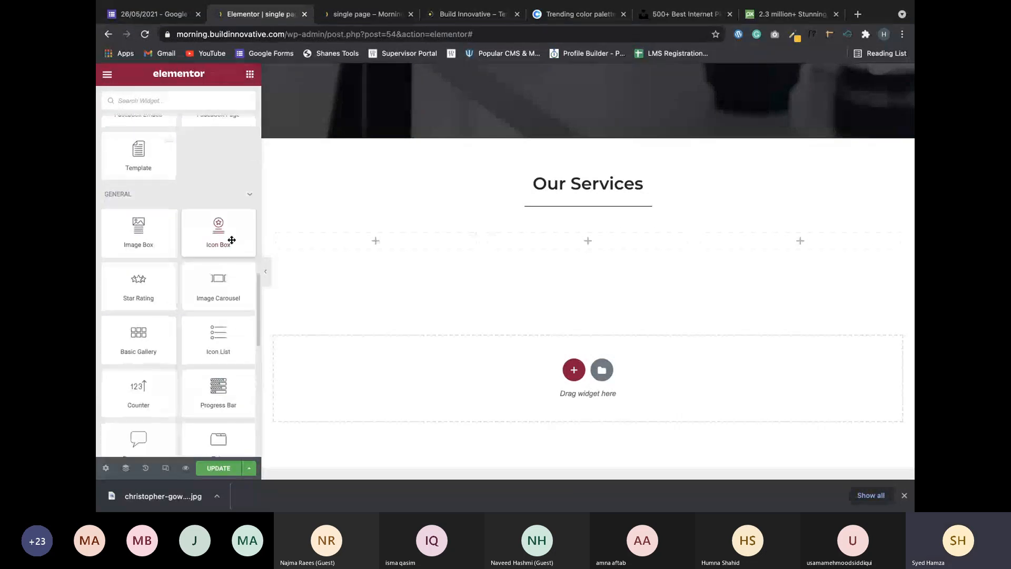
left_click_drag(231, 240, 368, 243)
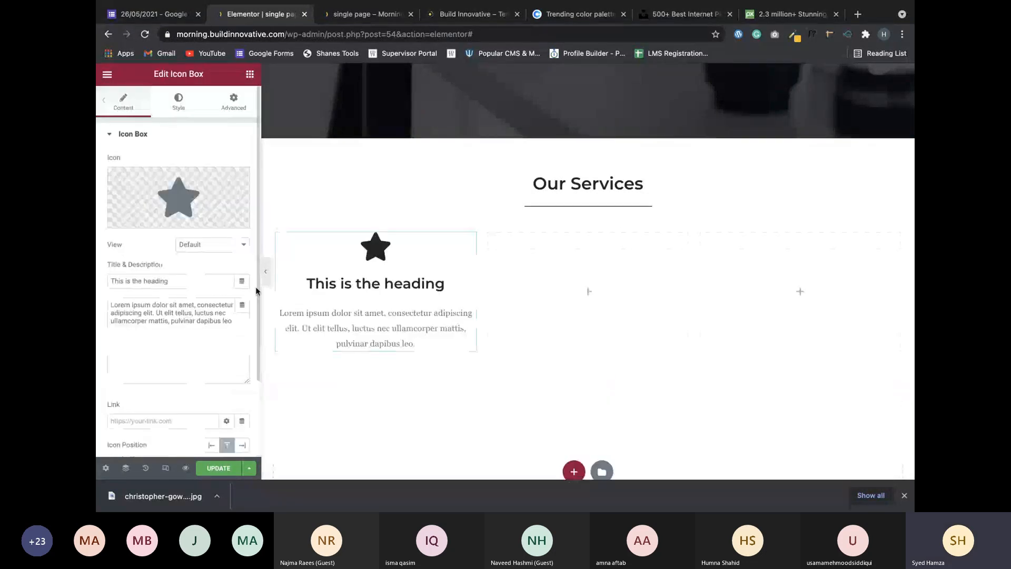
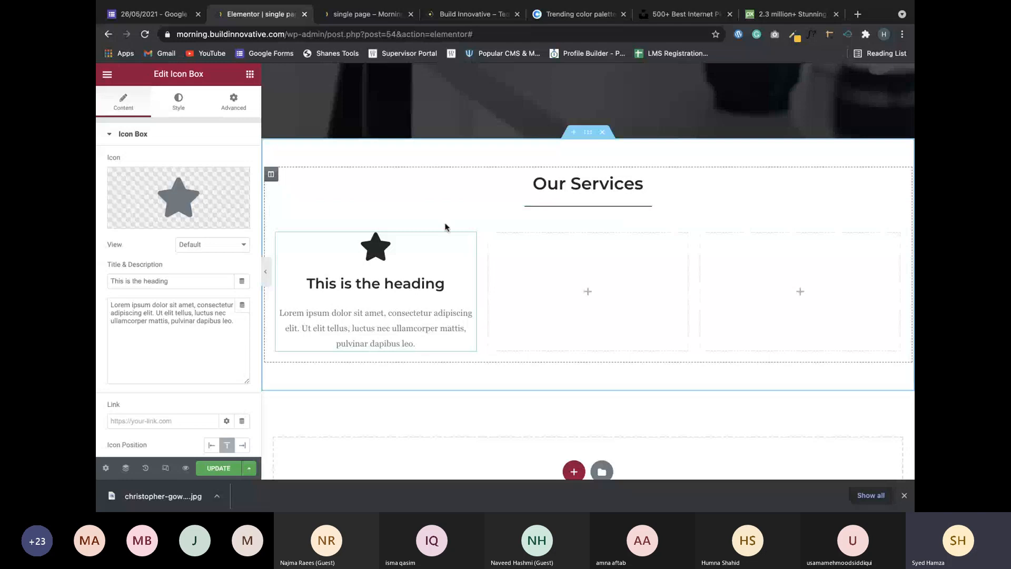
Open the template library's Services blocks and browse the ready-made block designs.
scroll(528, 285, "down", 1)
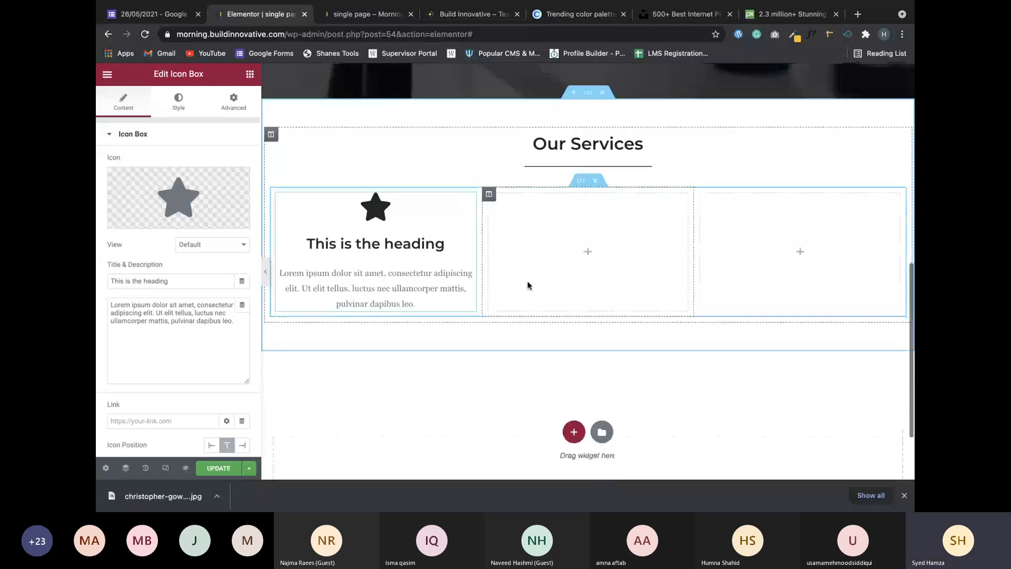
scroll(528, 286, "down", 1)
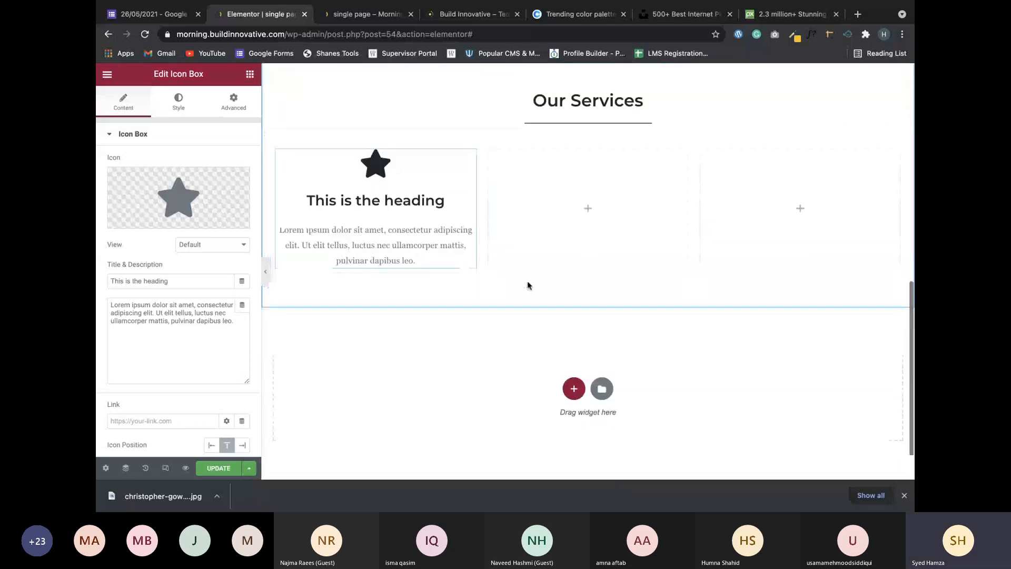
scroll(566, 284, "up", 2)
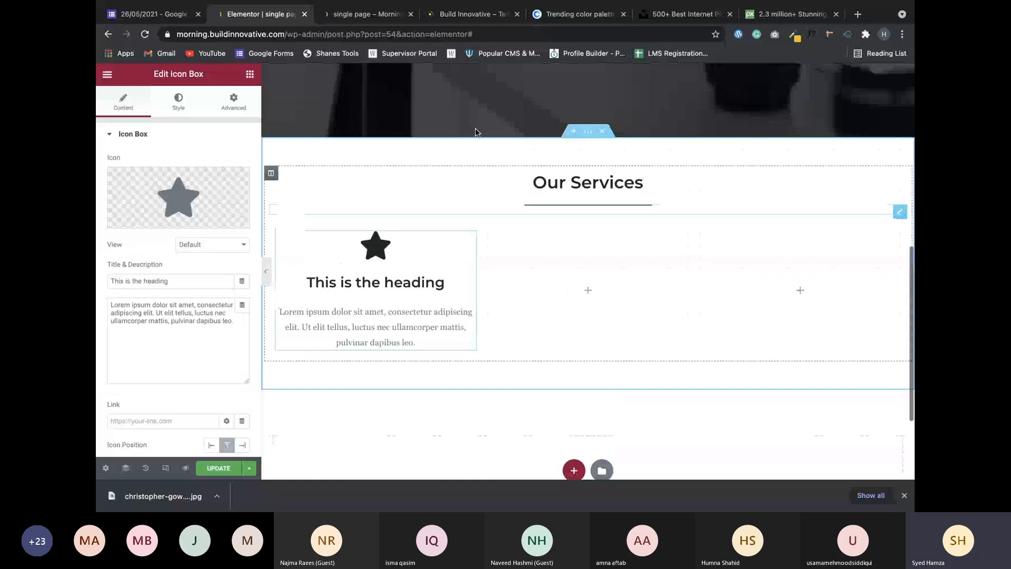
scroll(642, 408, "up", 1)
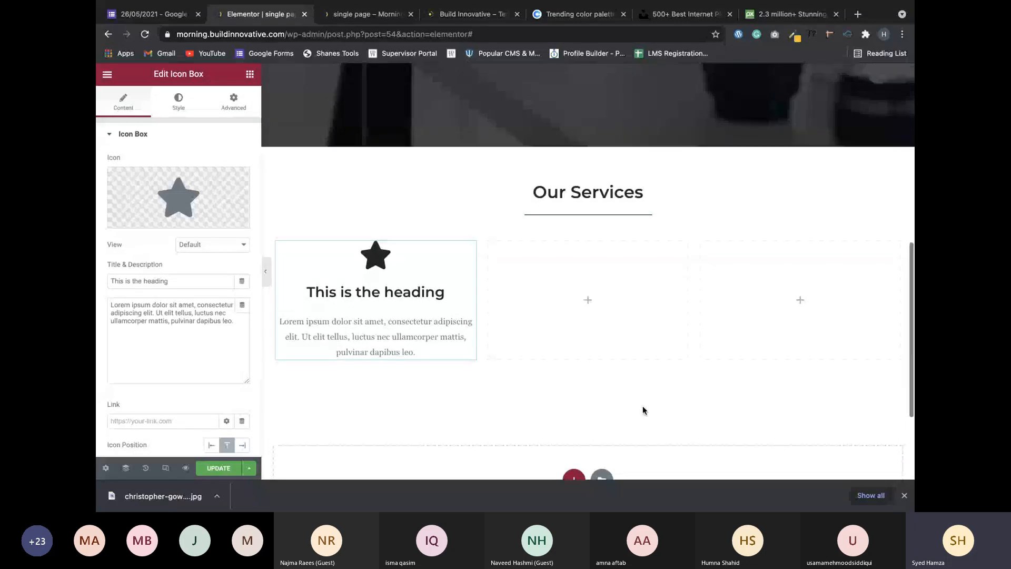
left_click(602, 477)
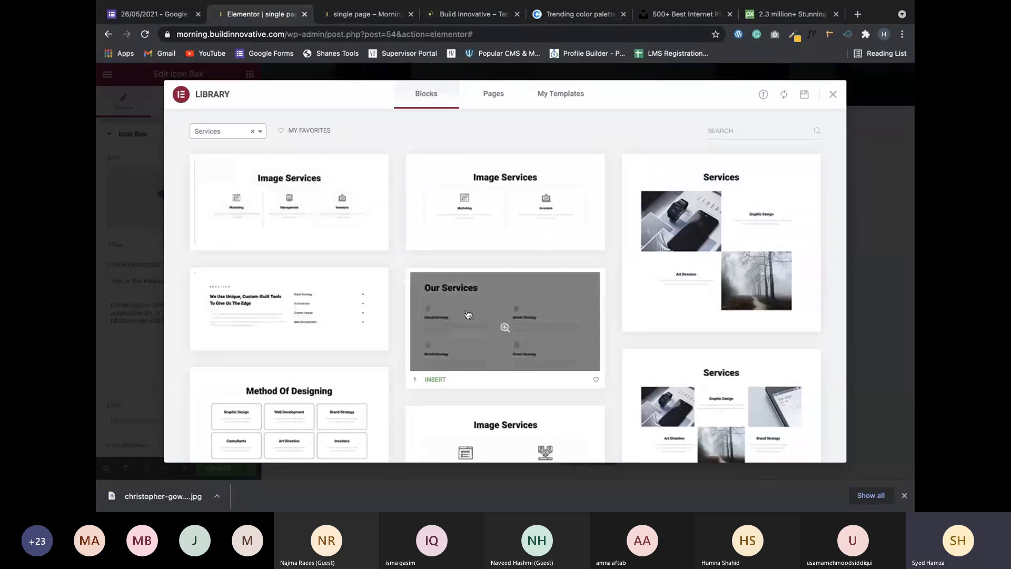
scroll(467, 314, "down", 2)
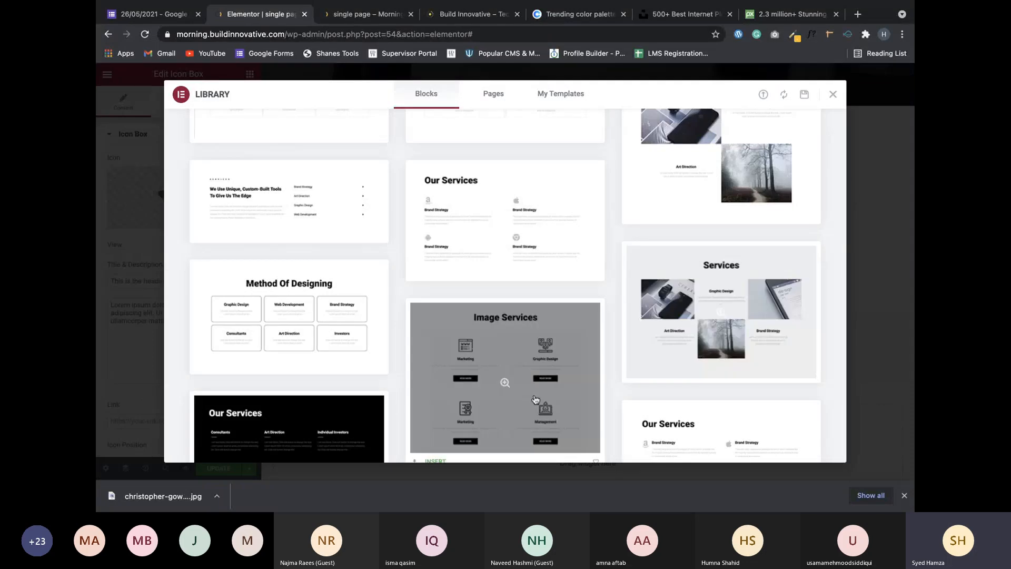
scroll(535, 399, "down", 3)
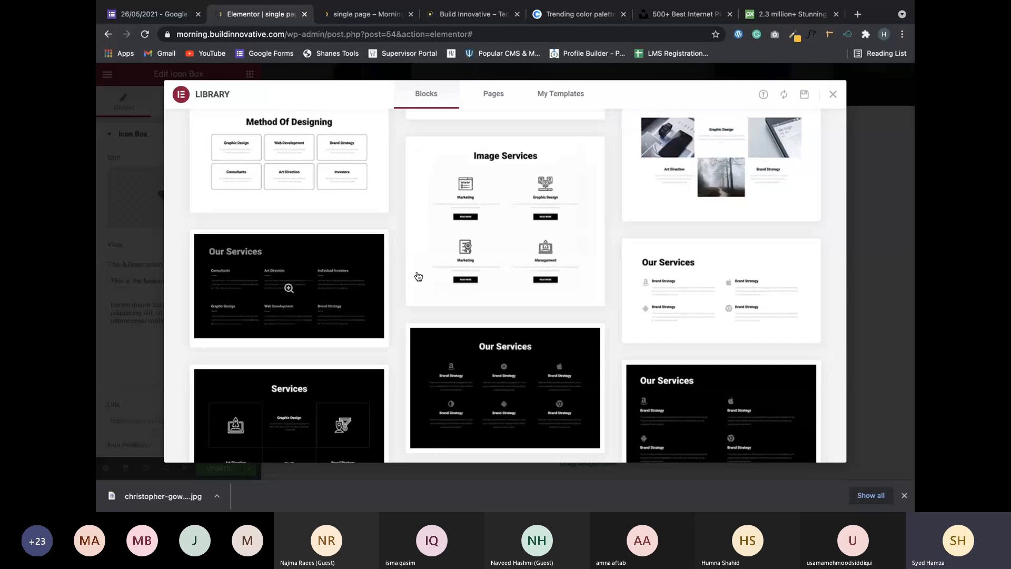
scroll(418, 276, "down", 10)
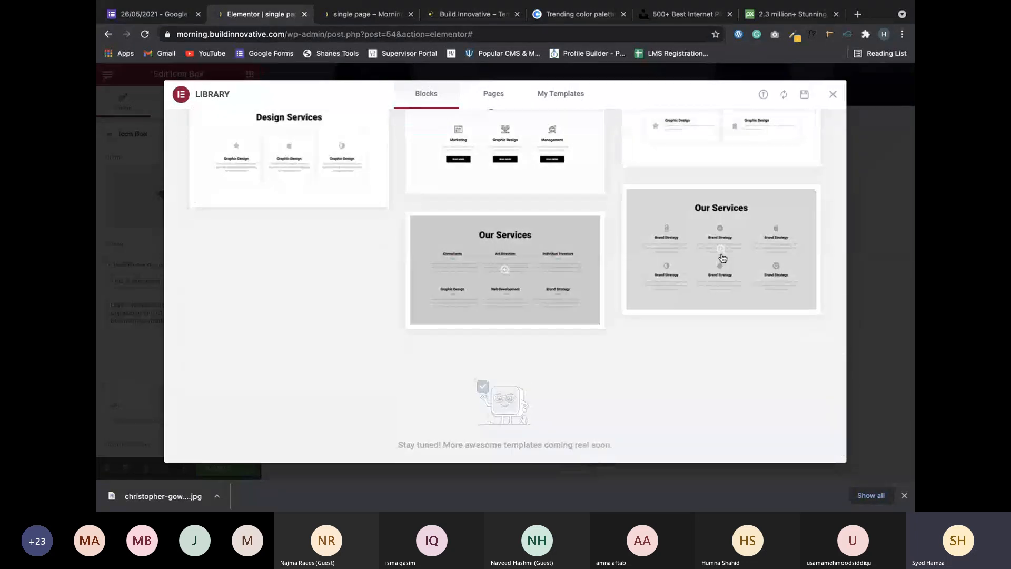
scroll(723, 258, "up", 5)
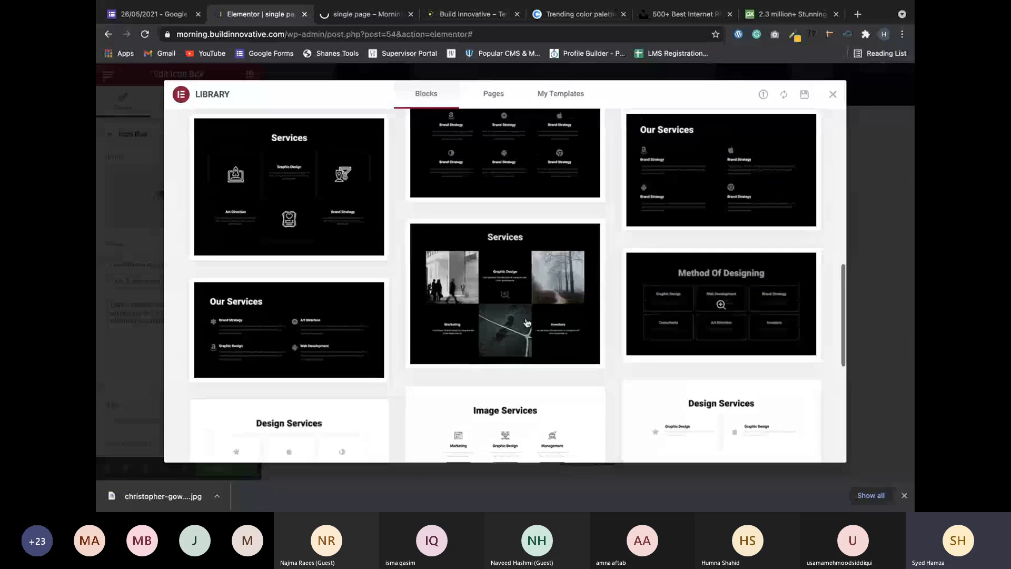
scroll(537, 281, "up", 5)
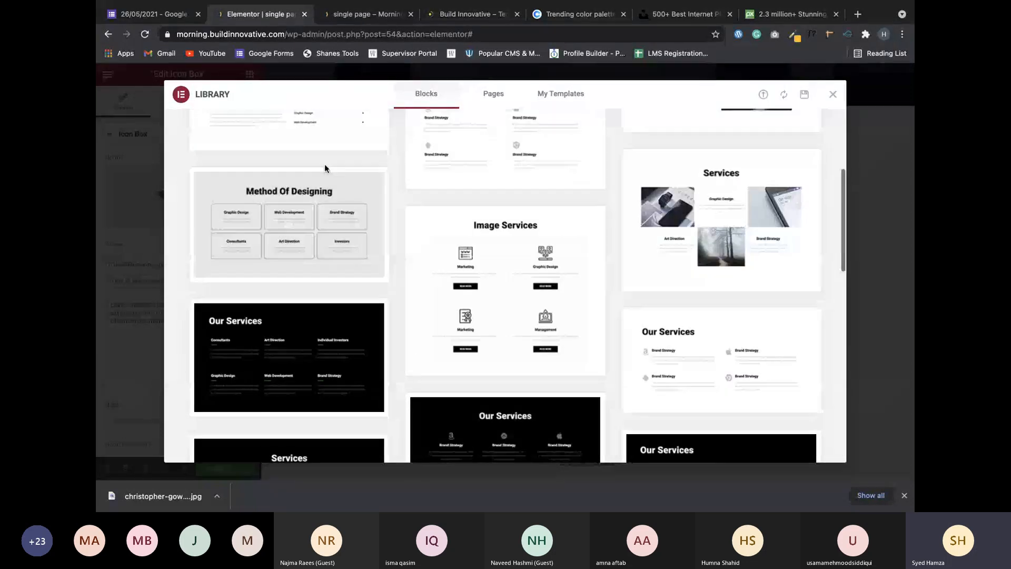
scroll(325, 163, "up", 4)
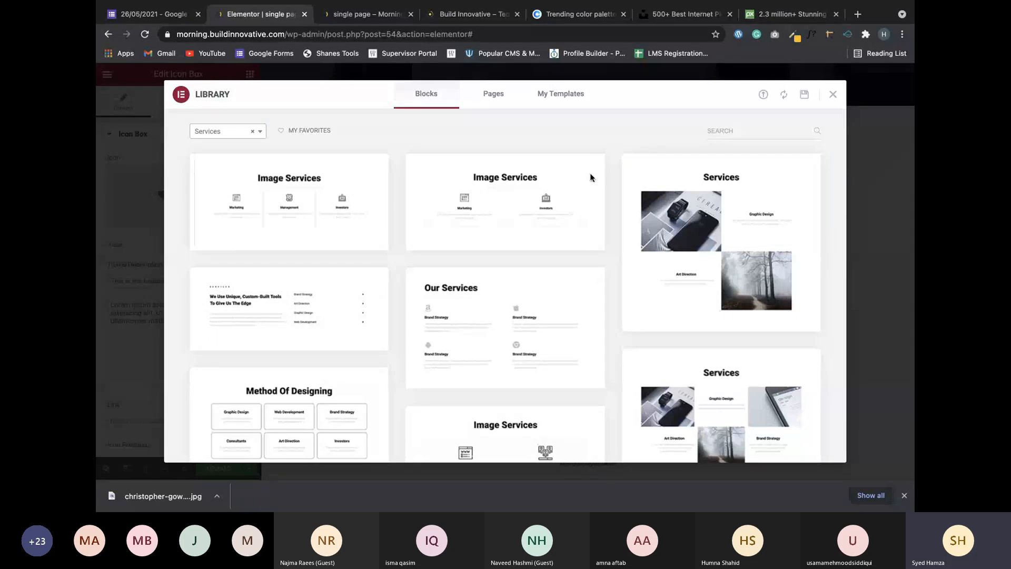
mouse_move(440, 246)
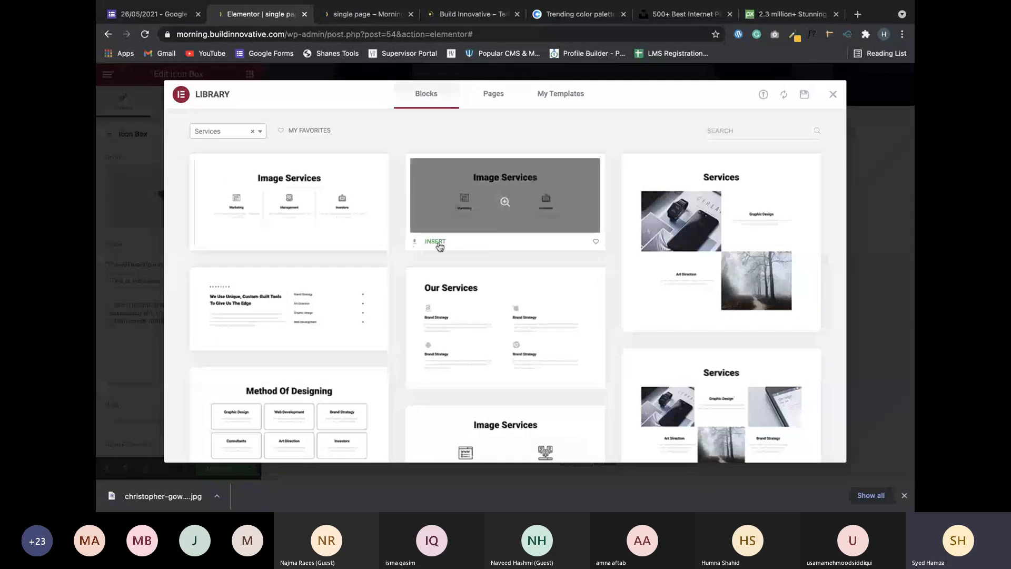
Close the block library, check the Paint layout sketch and Teams meeting, then return to Elementor.
left_click(832, 97)
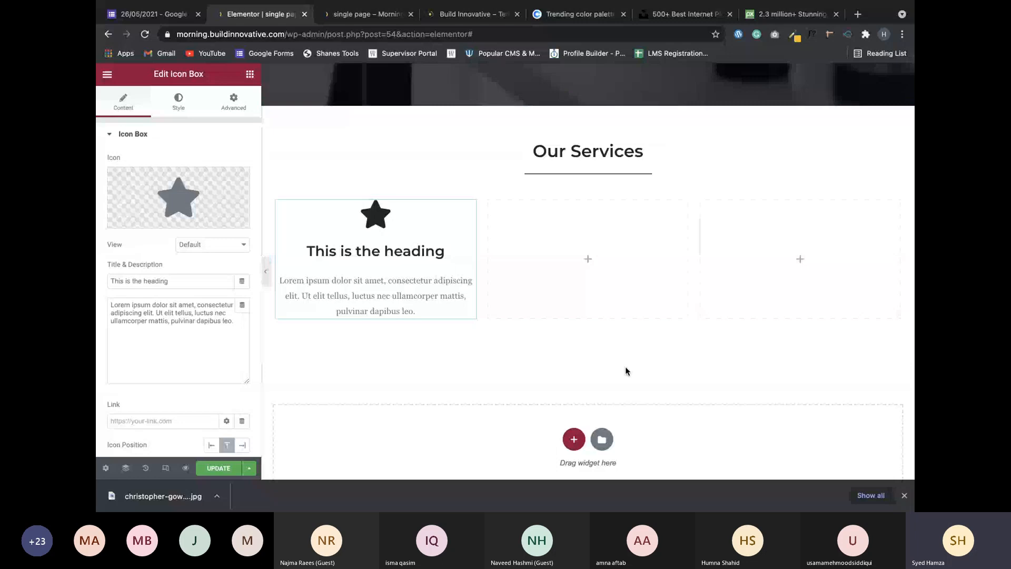
key("ctrl+Right")
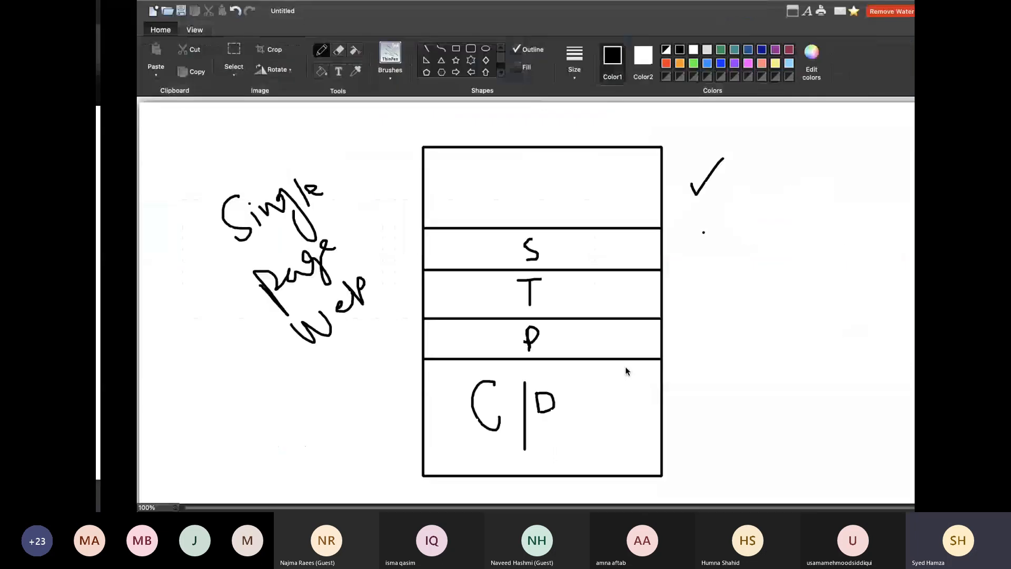
key("ctrl+Left")
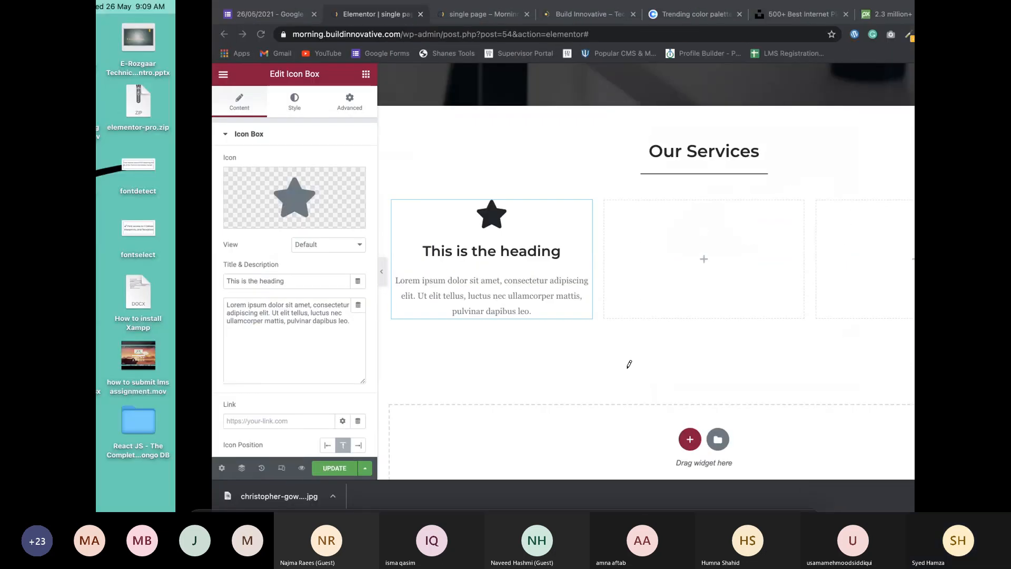
key("ctrl+Left")
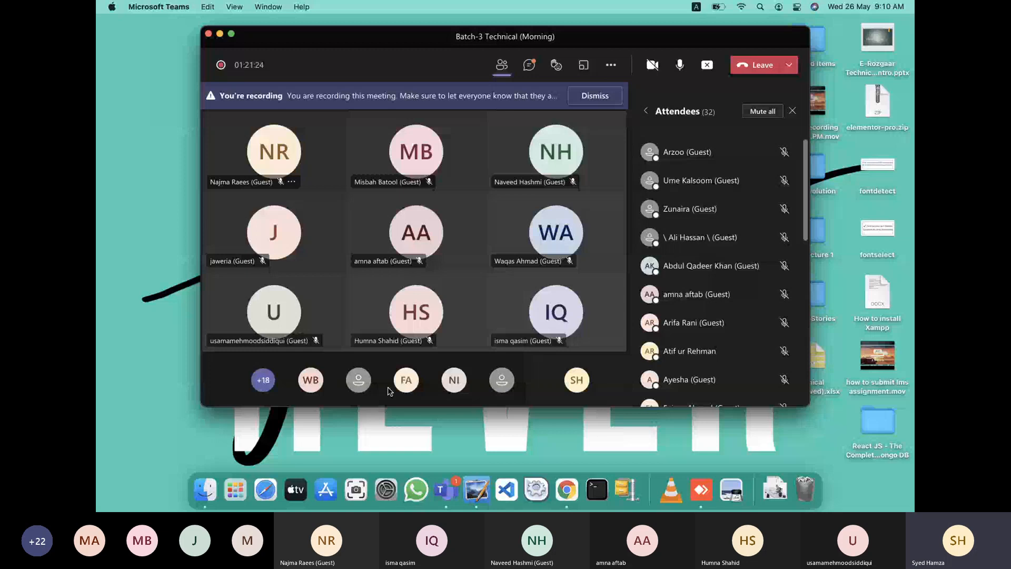
key("ctrl+Right")
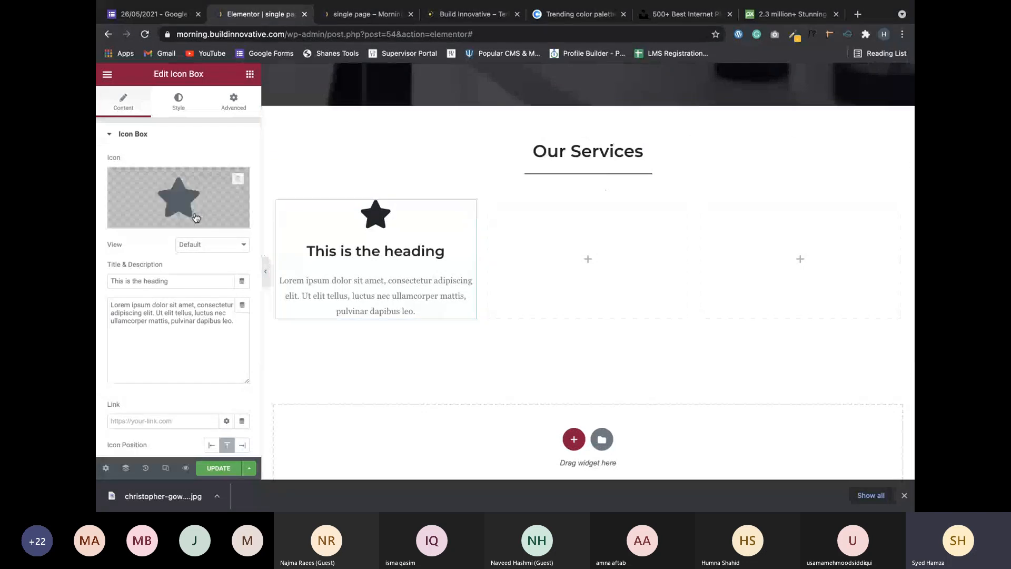
Replace the first box's star icon with the WordPress icon from the Icon Library.
mouse_move(176, 221)
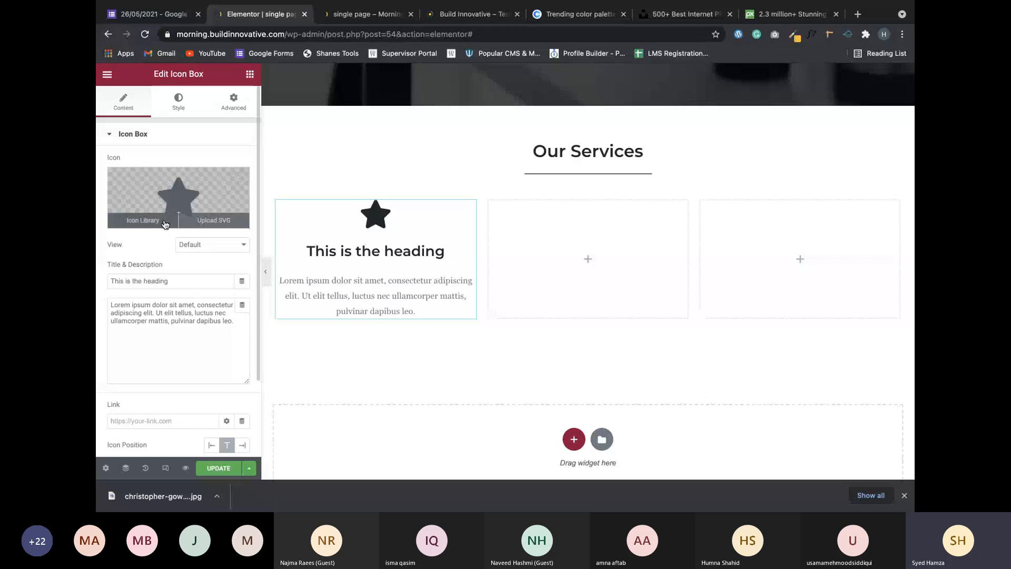
left_click(163, 222)
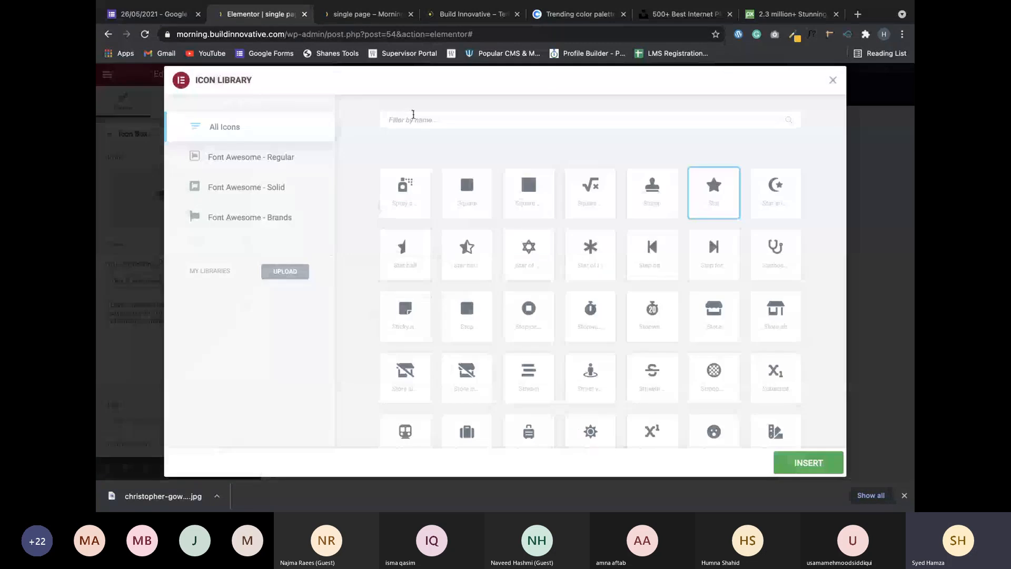
left_click(412, 115)
type("word")
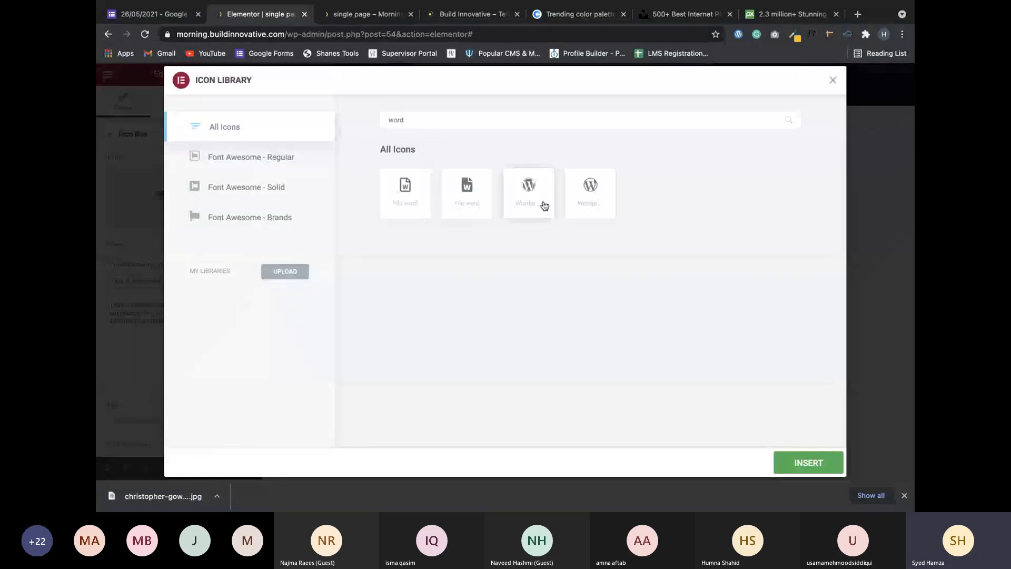
left_click(528, 192)
left_click(806, 463)
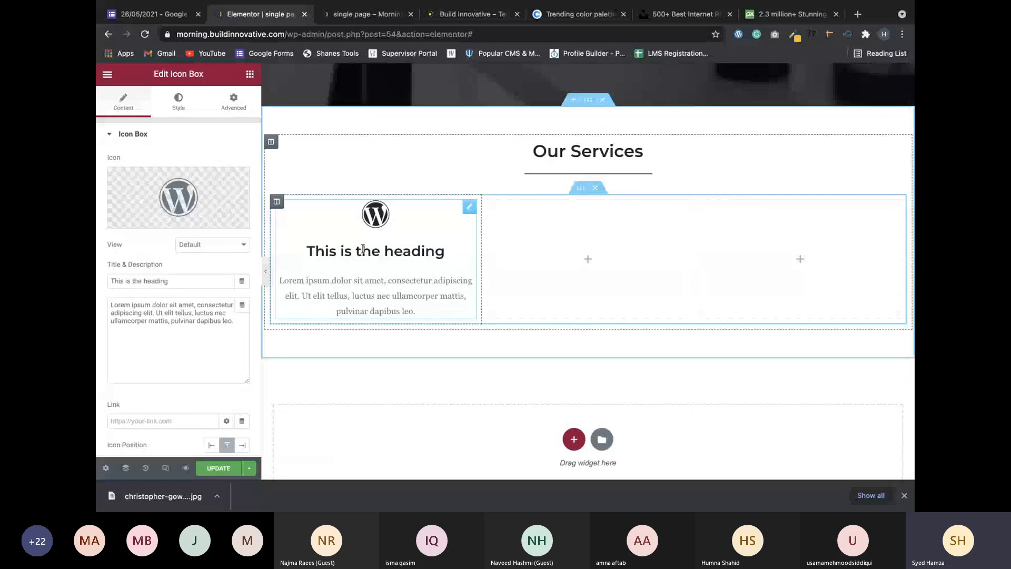
Change the first box's heading to 'WordPress'.
triple_click(181, 280)
type("Wordpre")
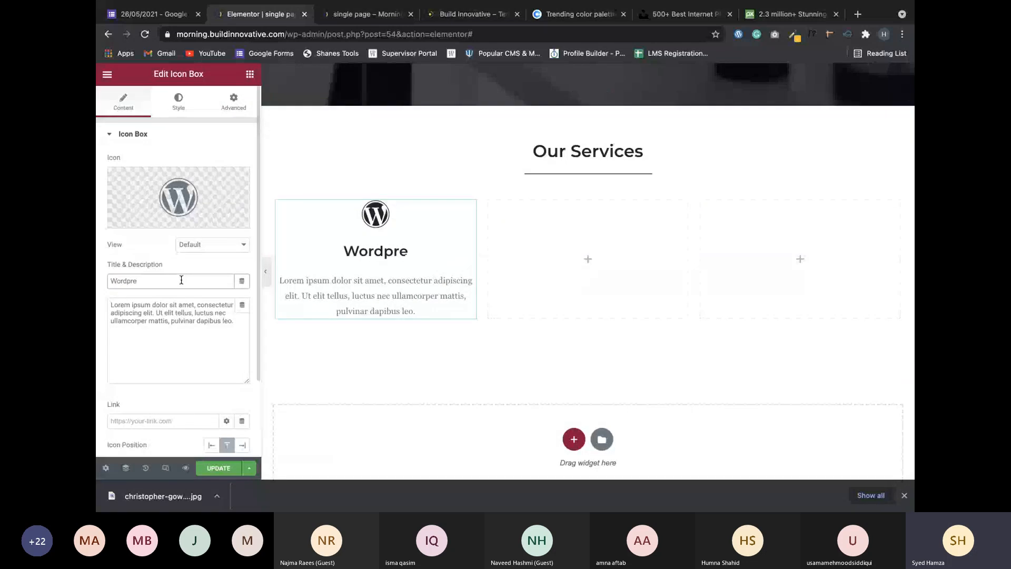
key("BackSpace")
key("BackSpace")
key("BackSpace")
type("Press")
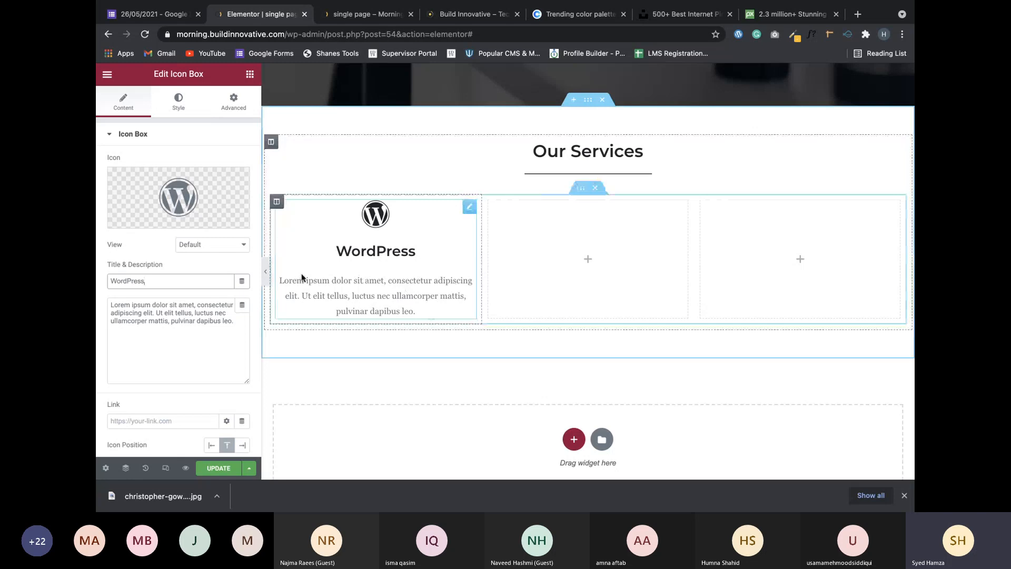
Duplicate the WordPress icon box twice, moving the copies into the middle and right columns.
left_click_drag(289, 279, 398, 305)
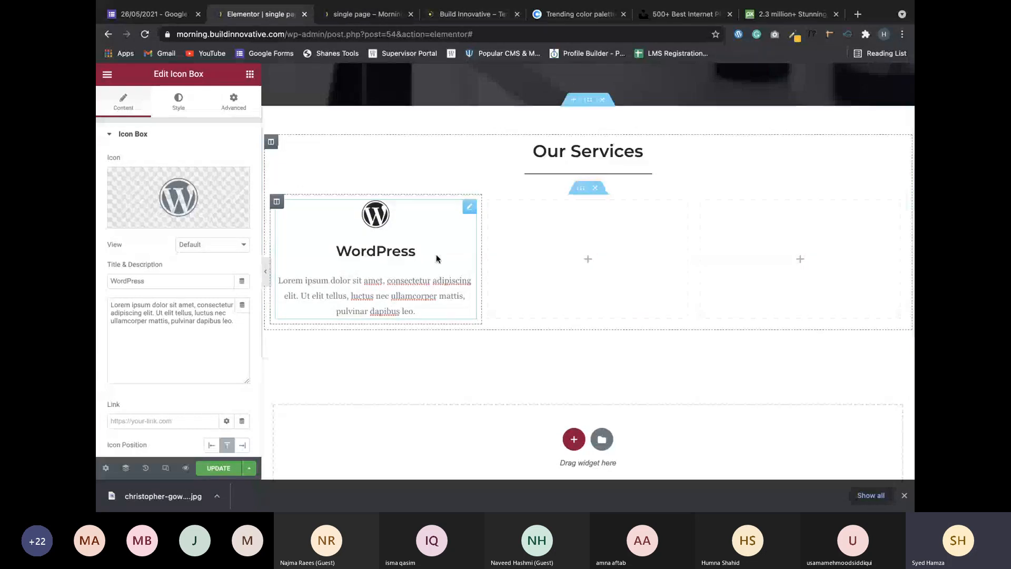
right_click(470, 209)
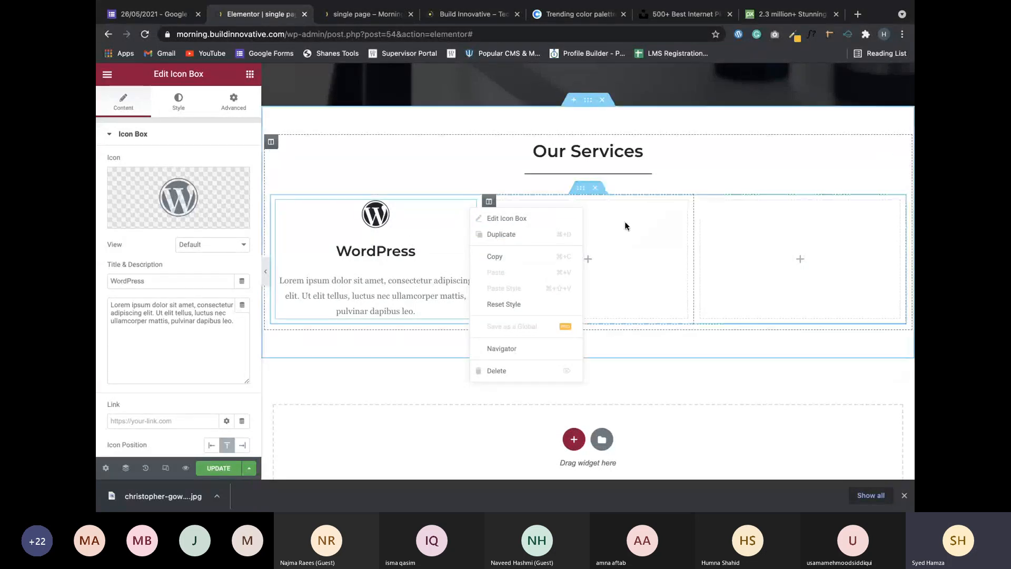
left_click(512, 235)
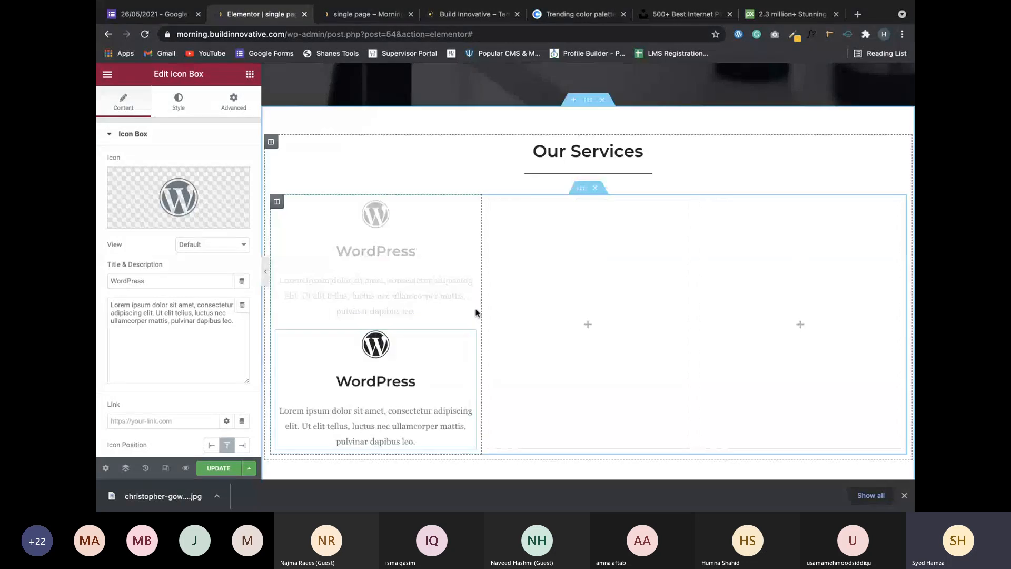
left_click_drag(466, 340, 568, 253)
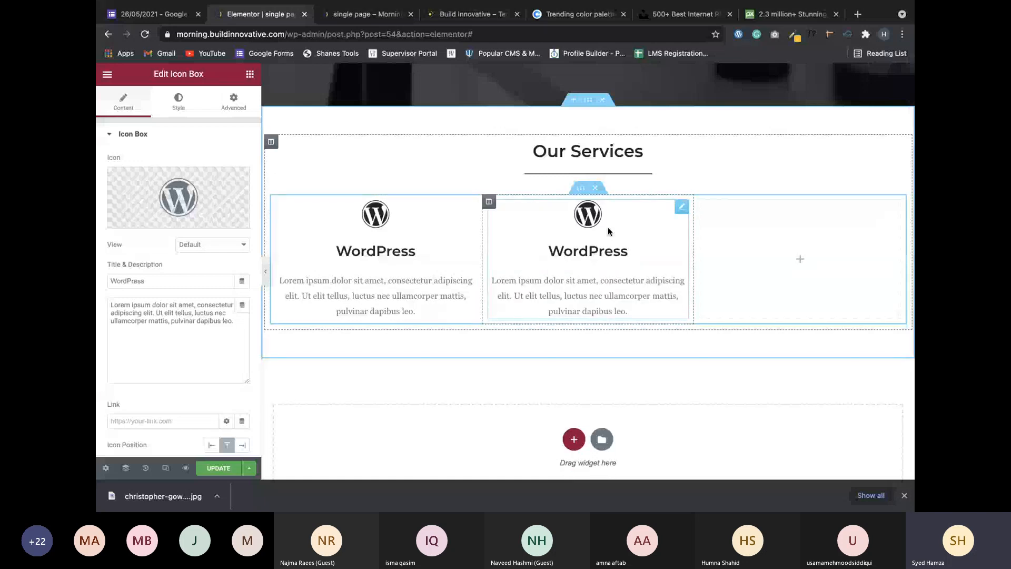
right_click(682, 207)
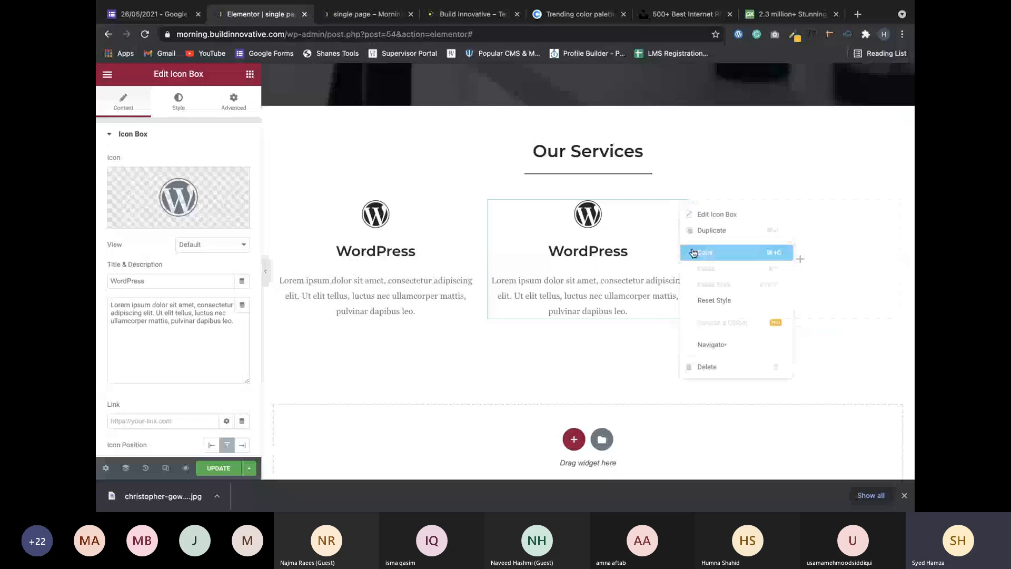
left_click(688, 230)
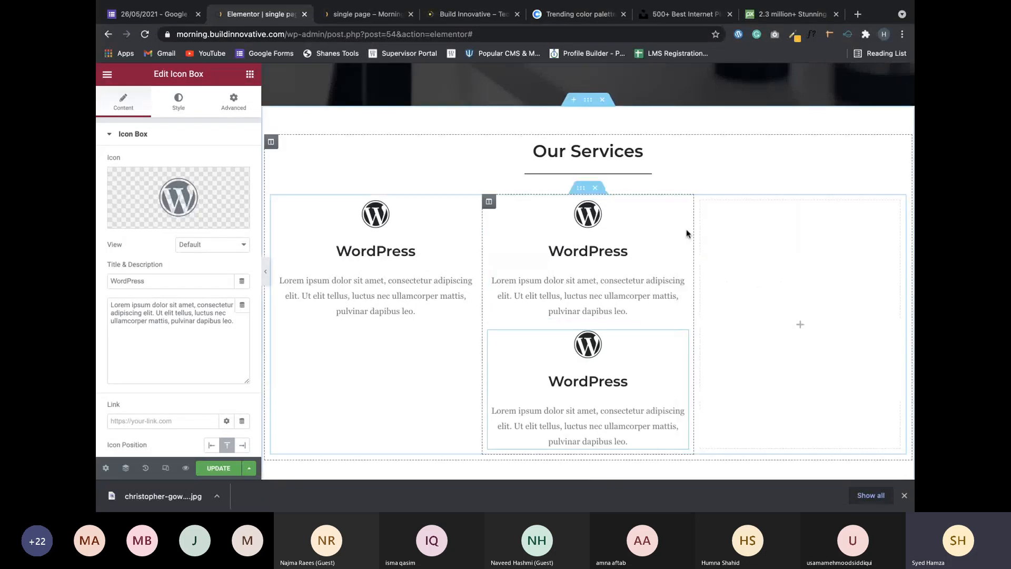
left_click_drag(686, 229, 767, 214)
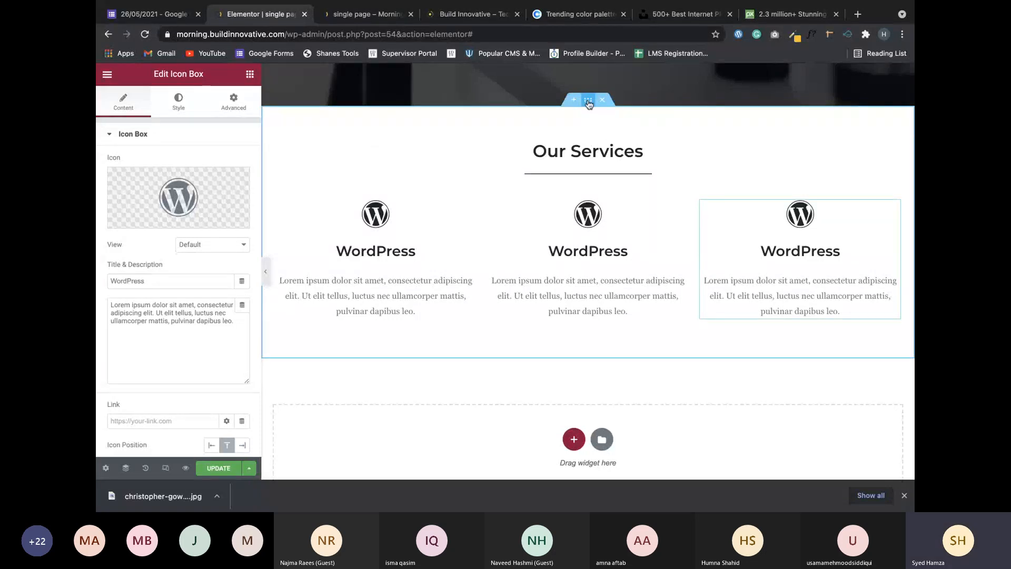
Give the middle services box the Wix icon and retitle it 'Wix'.
left_click(589, 103)
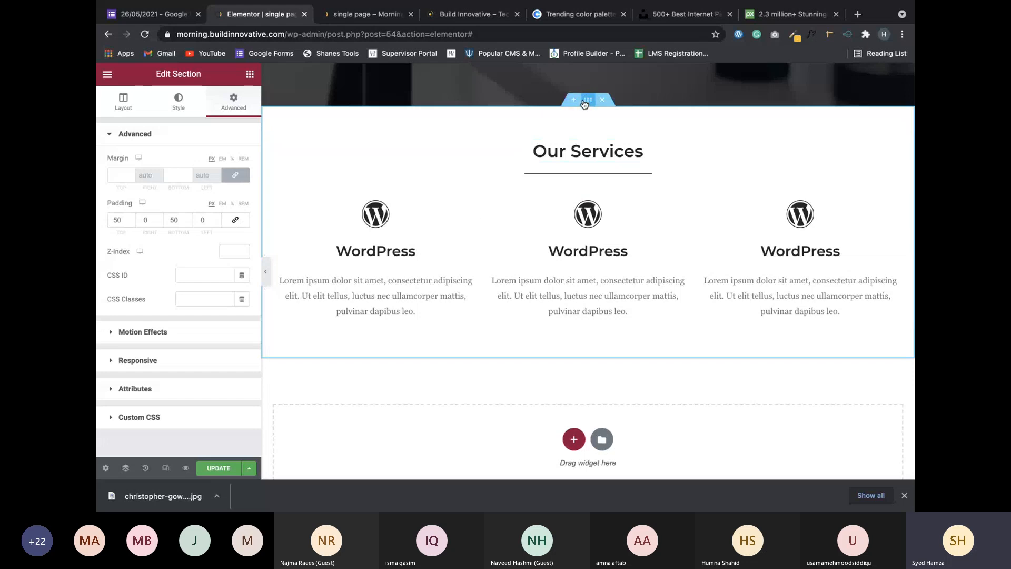
left_click(607, 246)
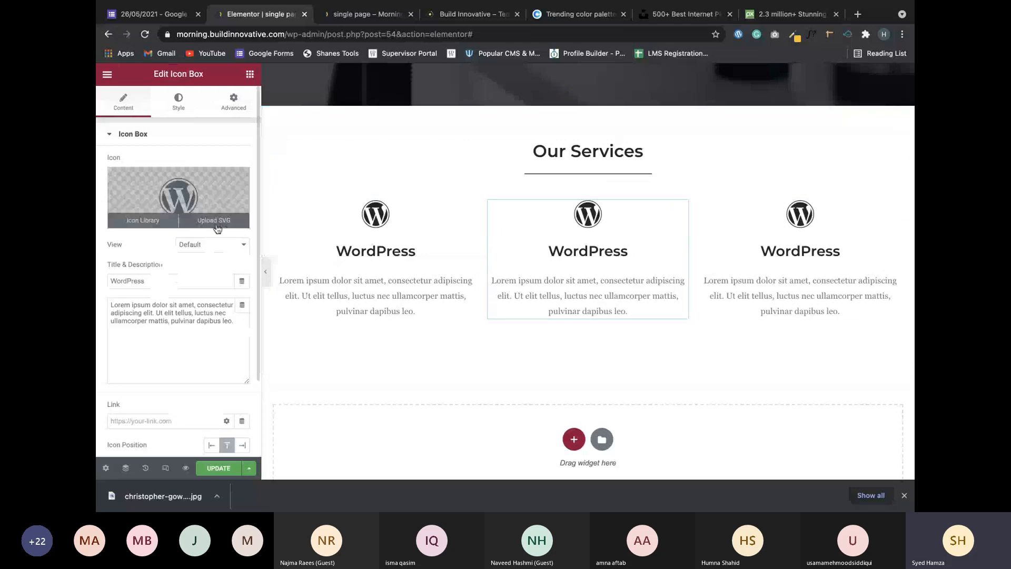
left_click(149, 227)
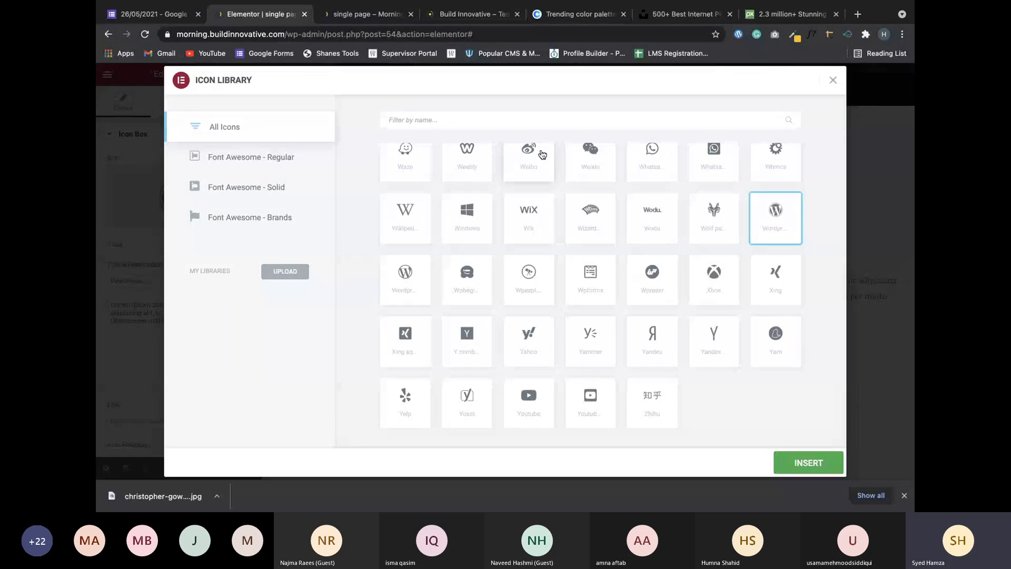
left_click(530, 219)
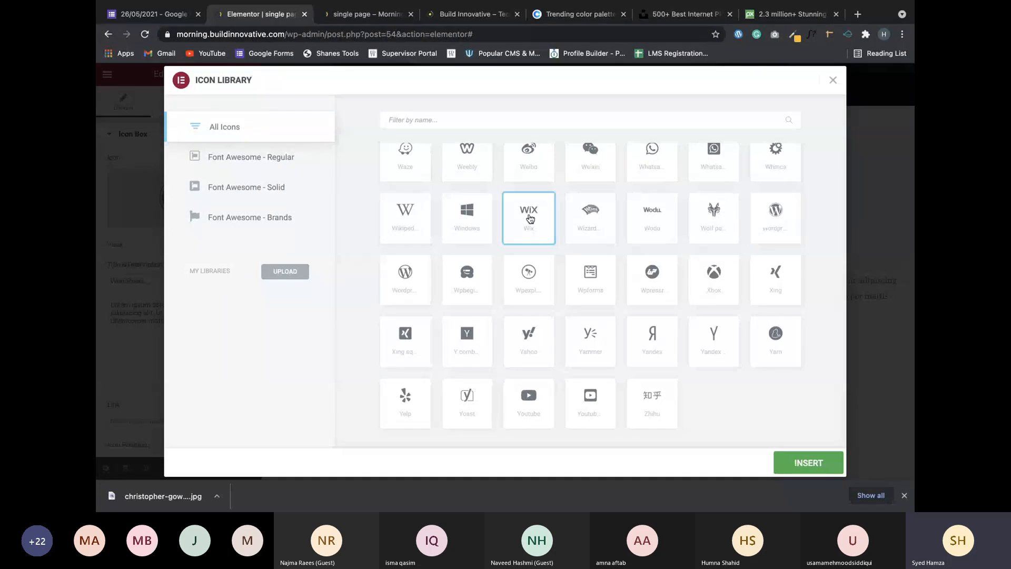
left_click(804, 465)
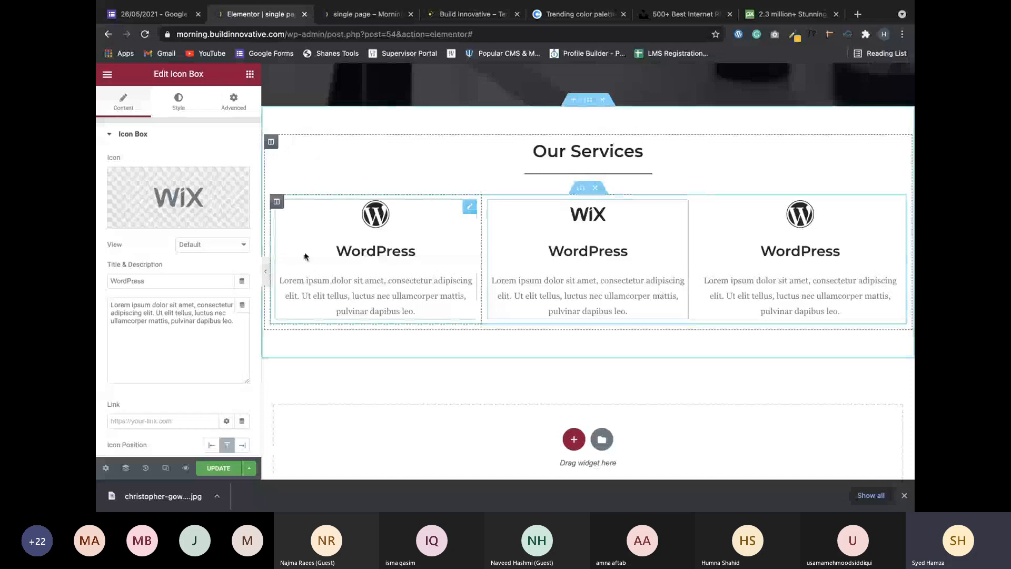
double_click(161, 280)
type("Wi")
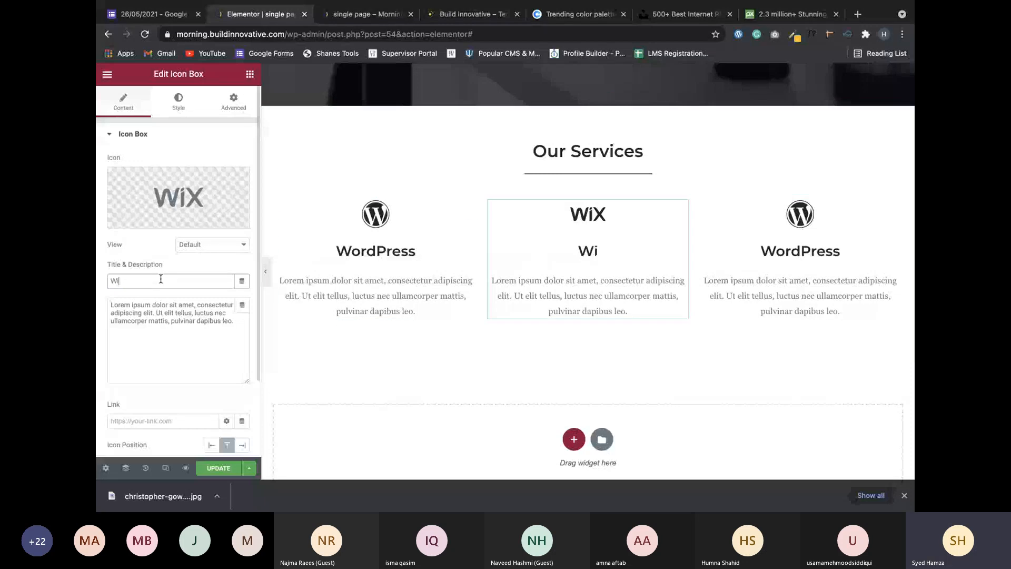
type("x")
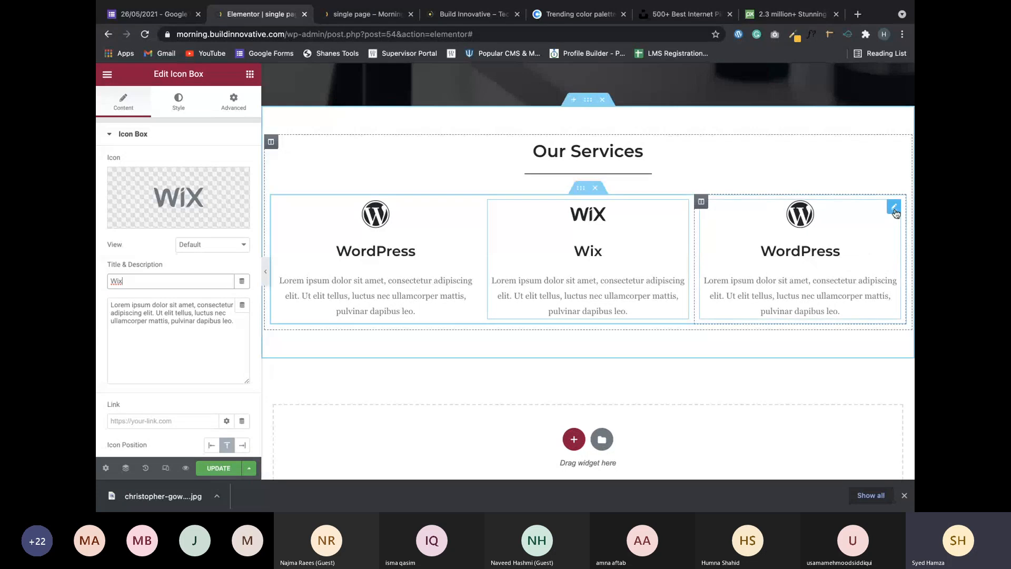
Decline unfiltered SVG uploads for the first box, then type 'icon for plumbers' in a new tab.
left_click(894, 208)
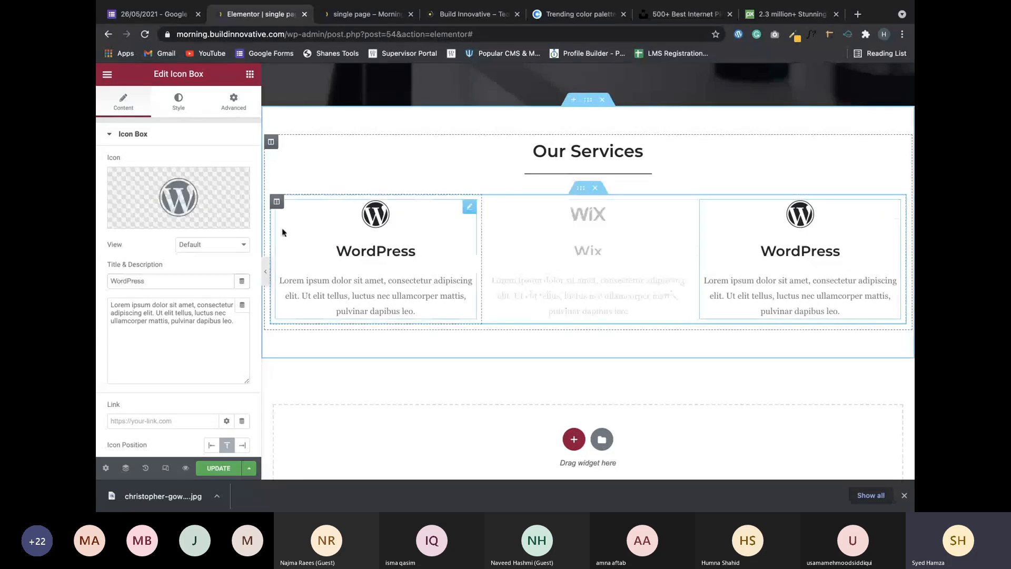
mouse_move(153, 222)
left_click(216, 220)
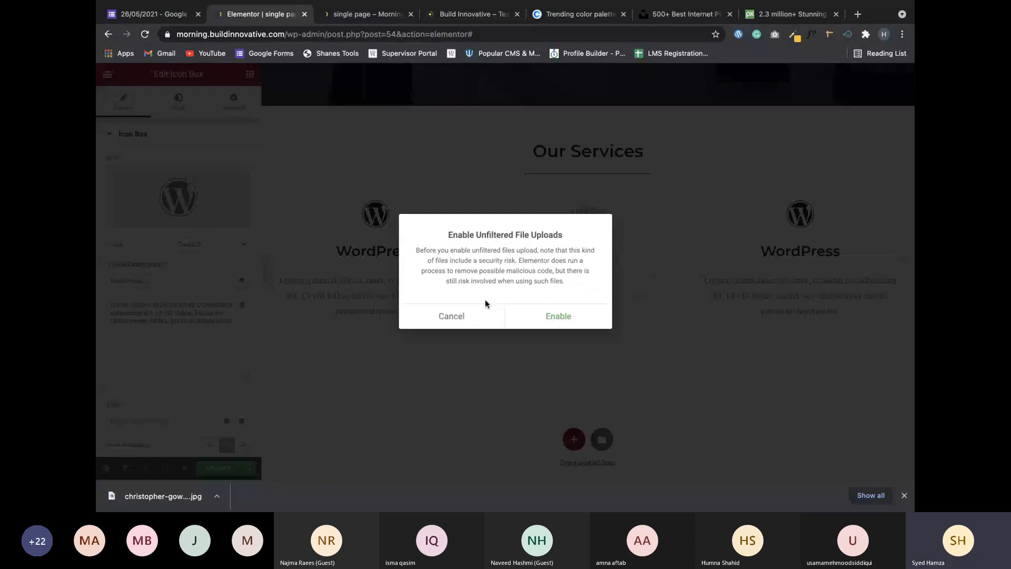
left_click(452, 316)
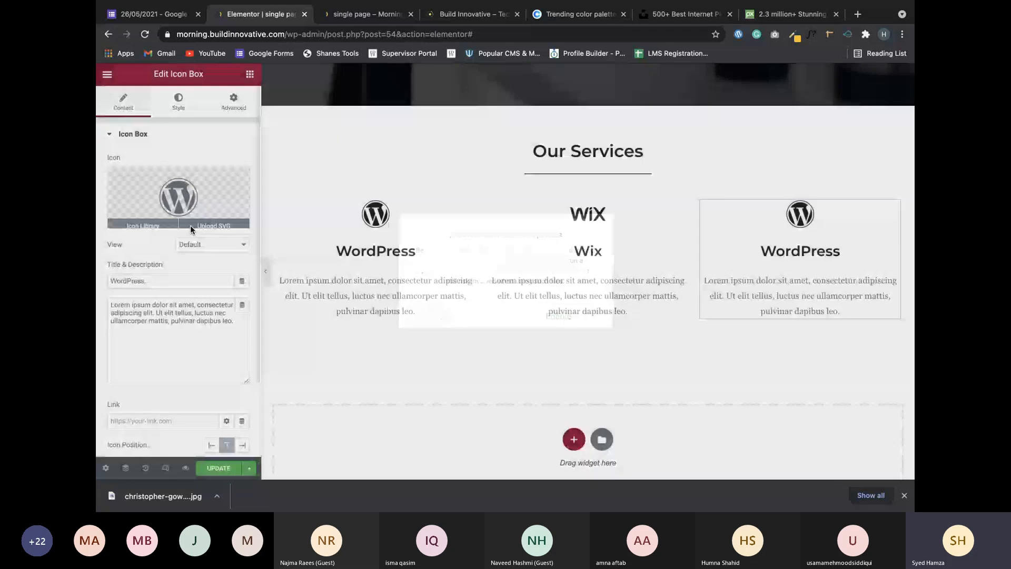
left_click(191, 225)
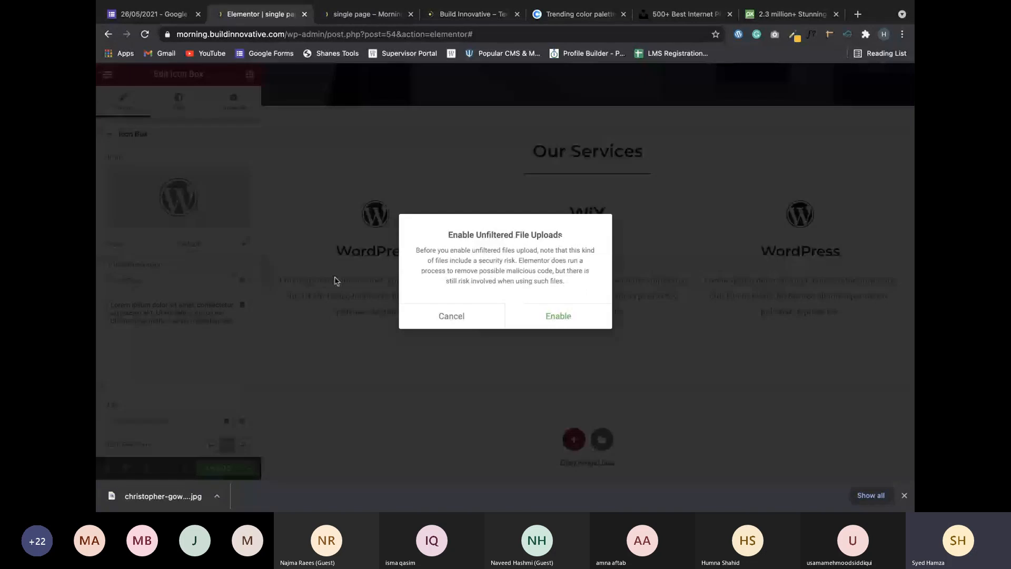
left_click(858, 14)
type("icon")
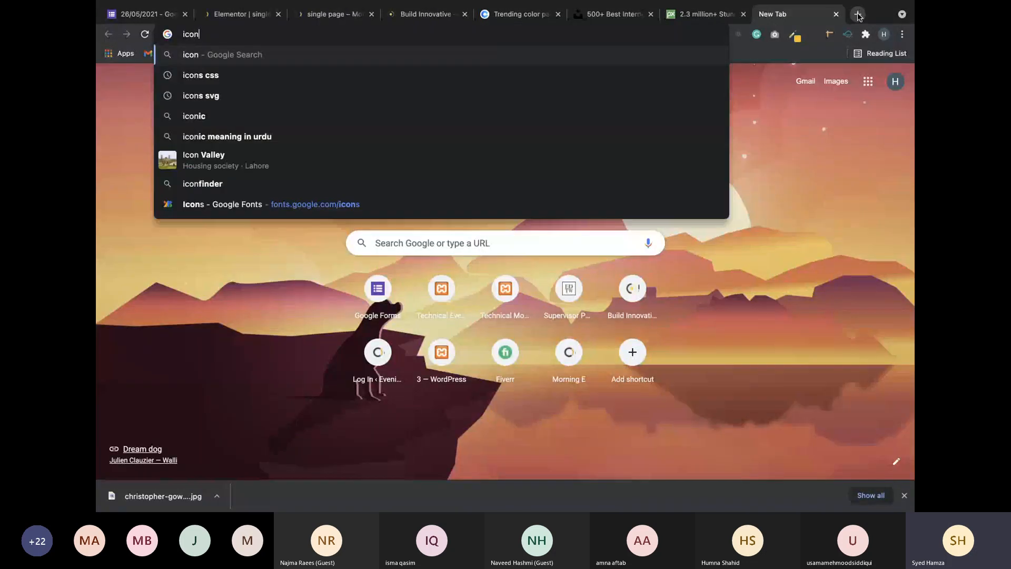
type(" for pl")
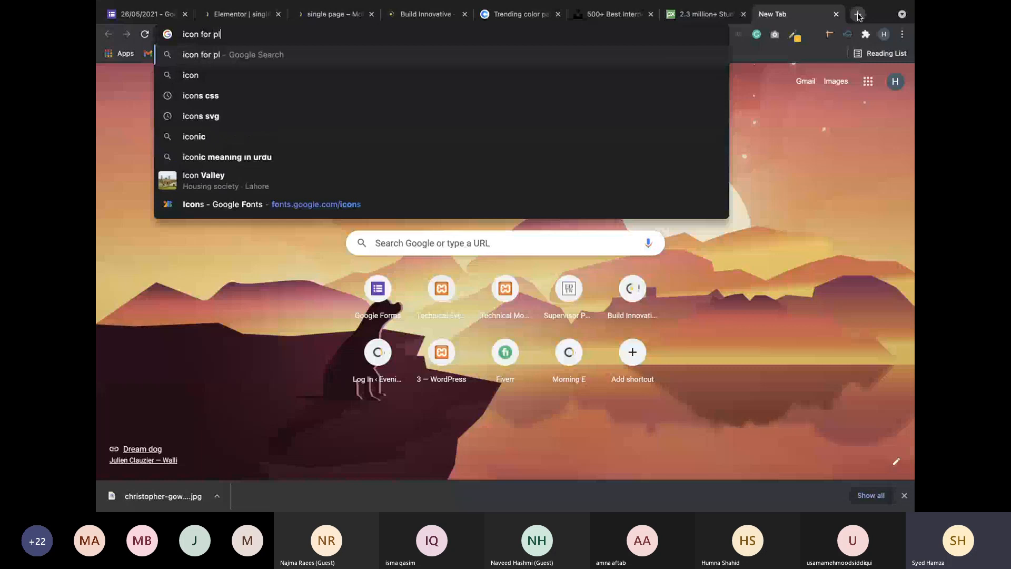
type("umbers")
Search Google for 'icon for plumbers' and scroll through the results.
key("Return")
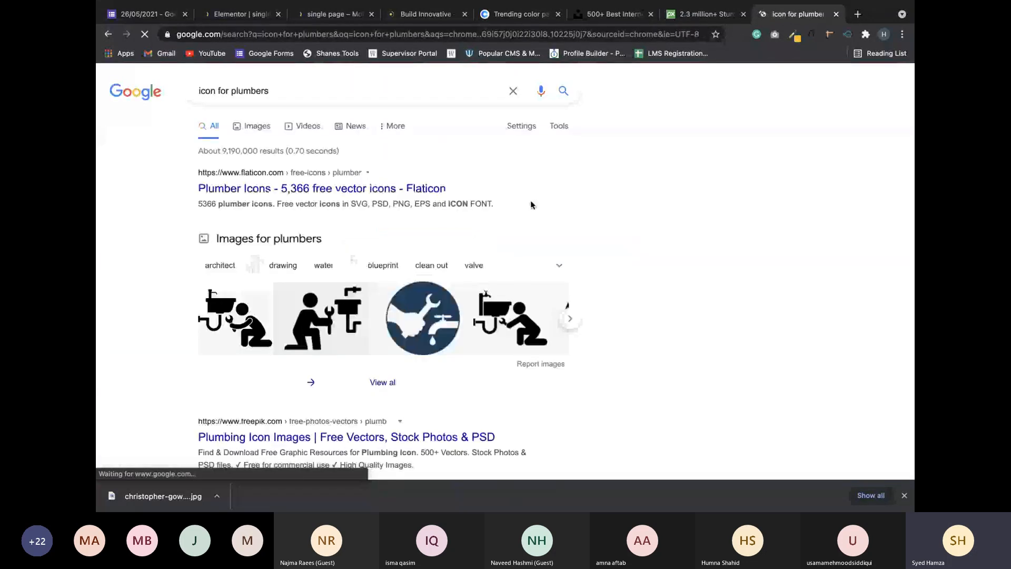
scroll(363, 348, "down", 3)
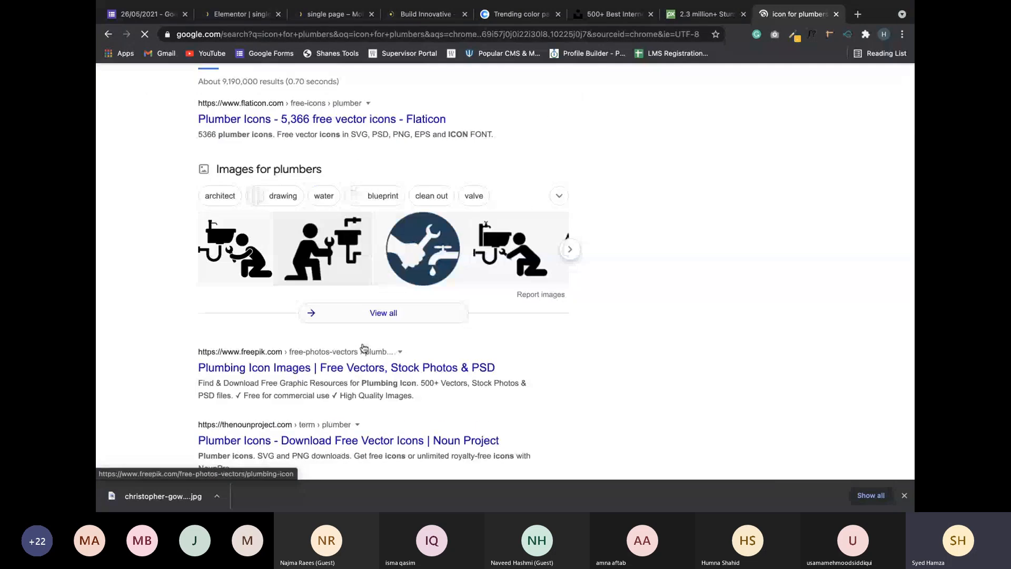
scroll(363, 347, "down", 1)
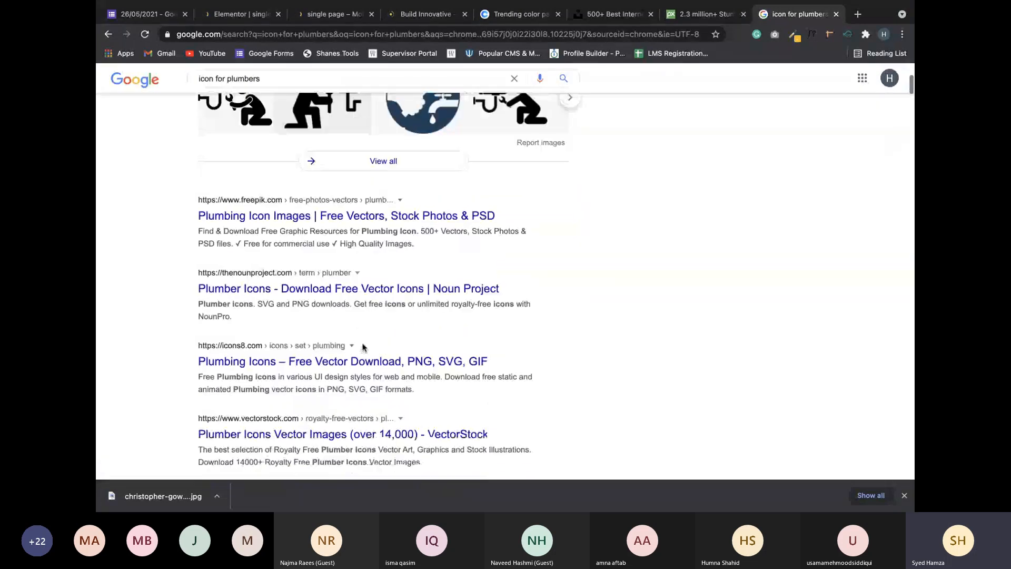
scroll(295, 174, "down", 1)
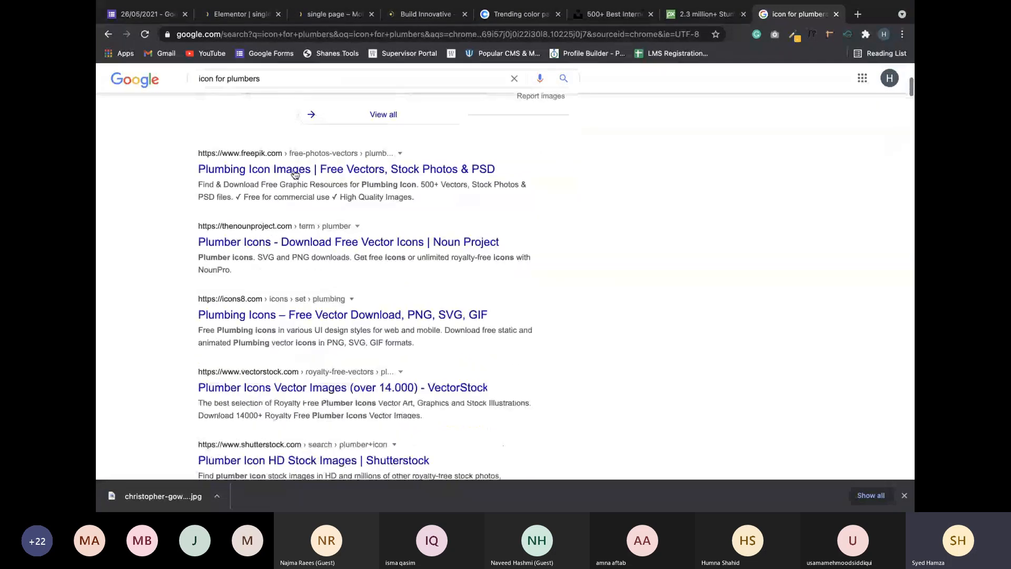
Browse the Icons8 Plumbing Icons set, then select 'plumbing' in its search term.
left_click(284, 315)
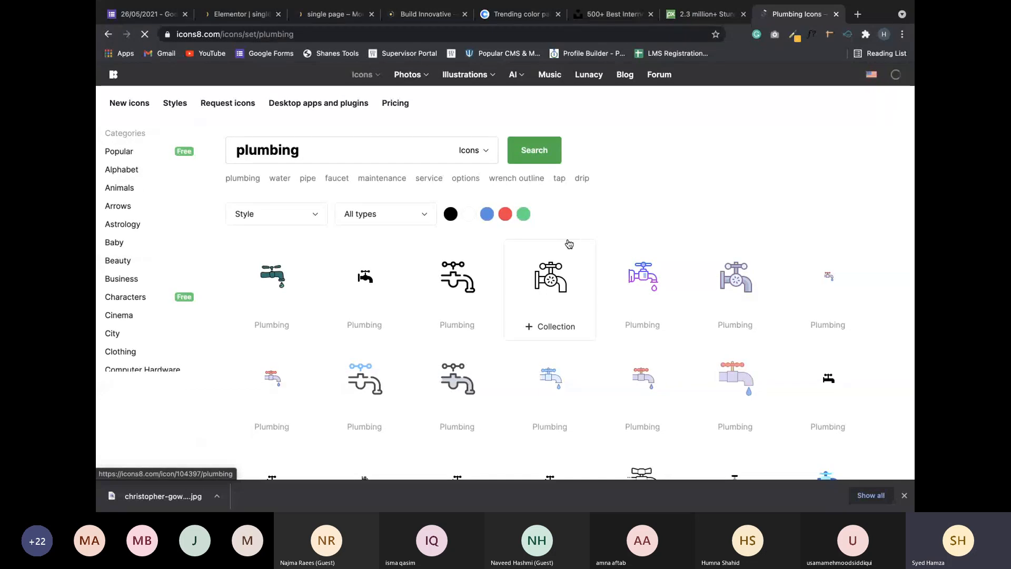
scroll(506, 297, "down", 3)
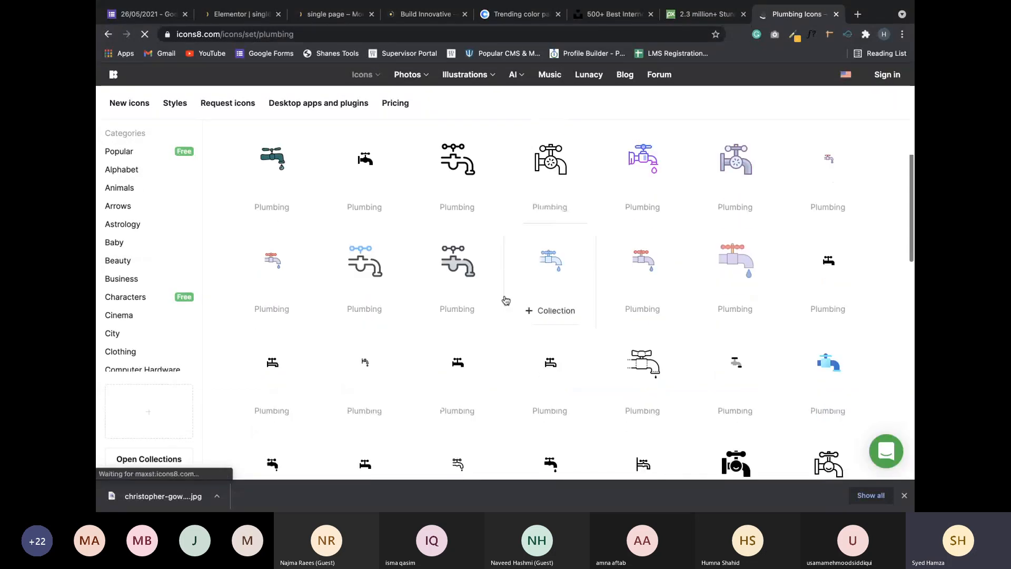
scroll(506, 300, "down", 10)
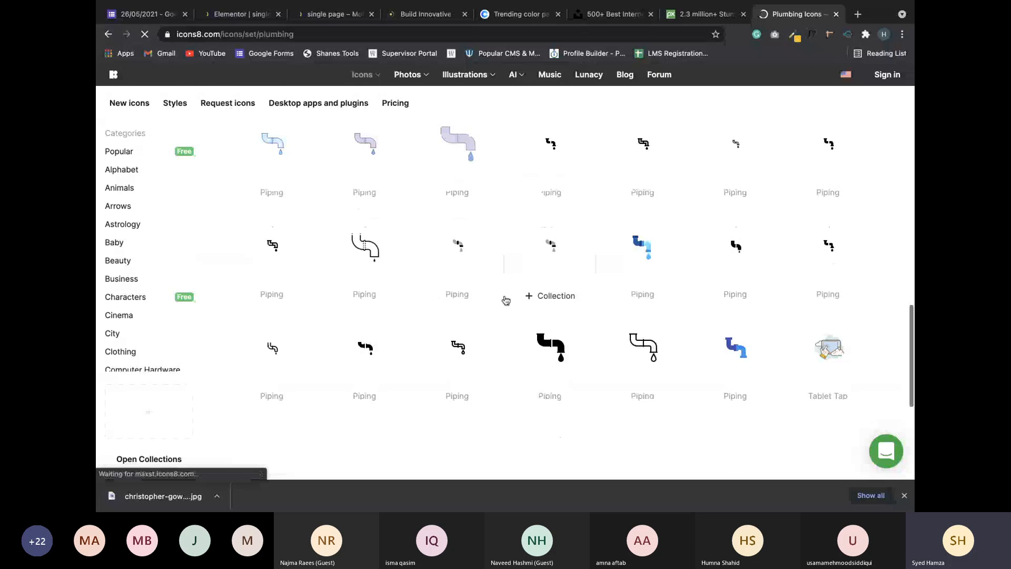
scroll(506, 300, "down", 2)
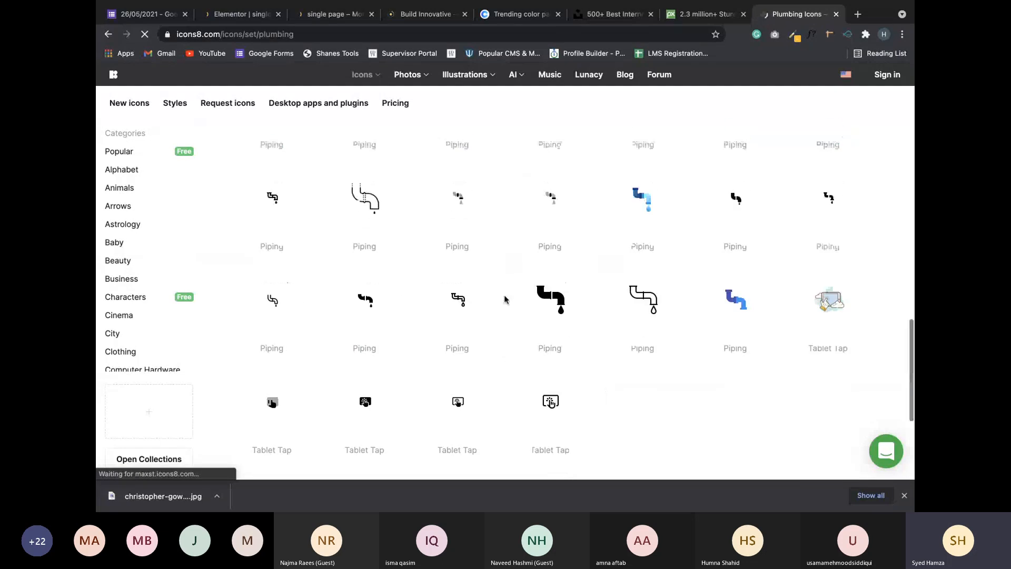
scroll(505, 300, "up", 2)
scroll(506, 301, "up", 10)
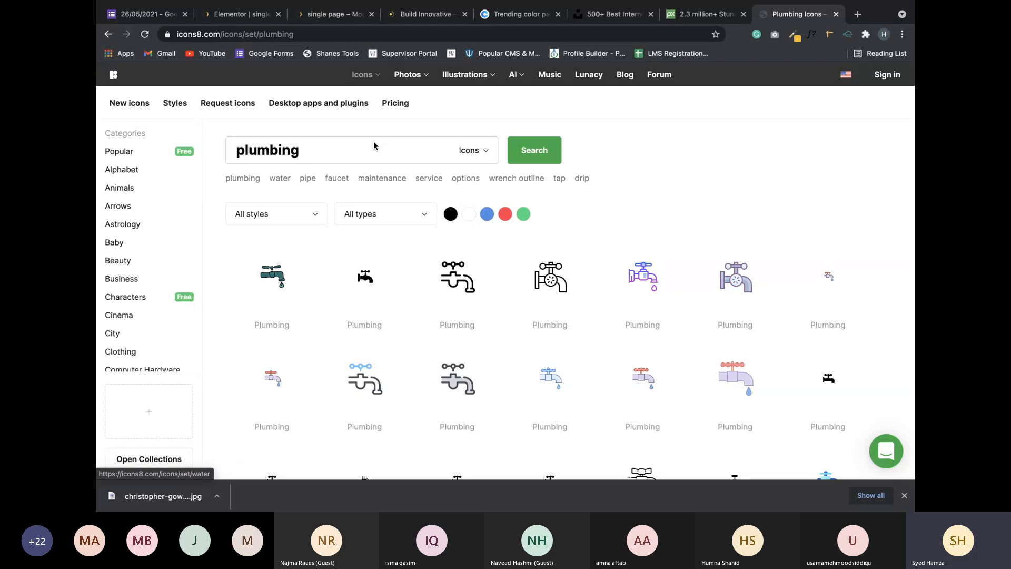
left_click(375, 143)
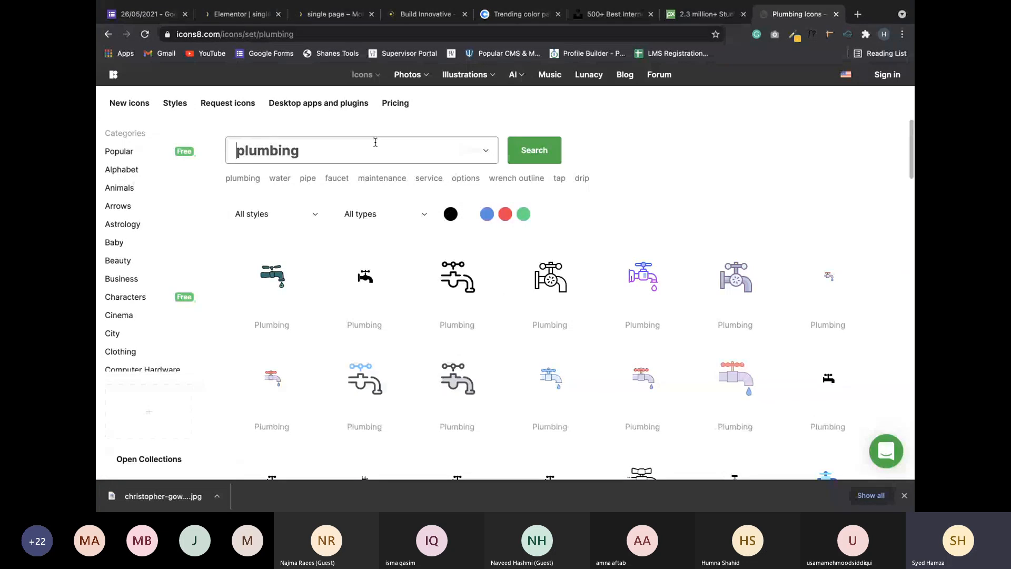
double_click(375, 142)
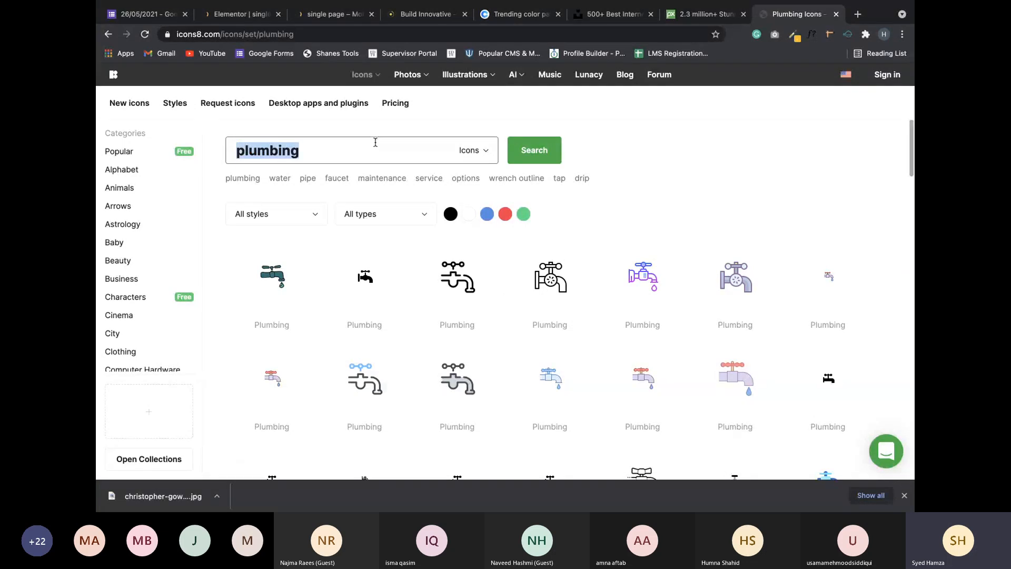
Back in Elementor, give the third box the Weebly icon and retitle it 'Weebly'.
left_click(253, 21)
left_click(141, 224)
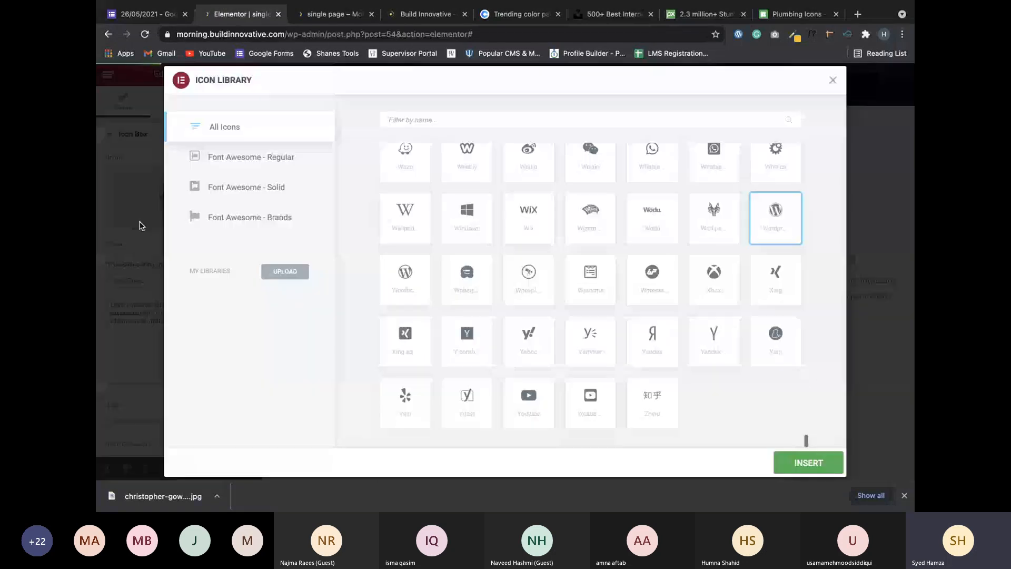
scroll(492, 227, "up", 5)
scroll(491, 226, "down", 1)
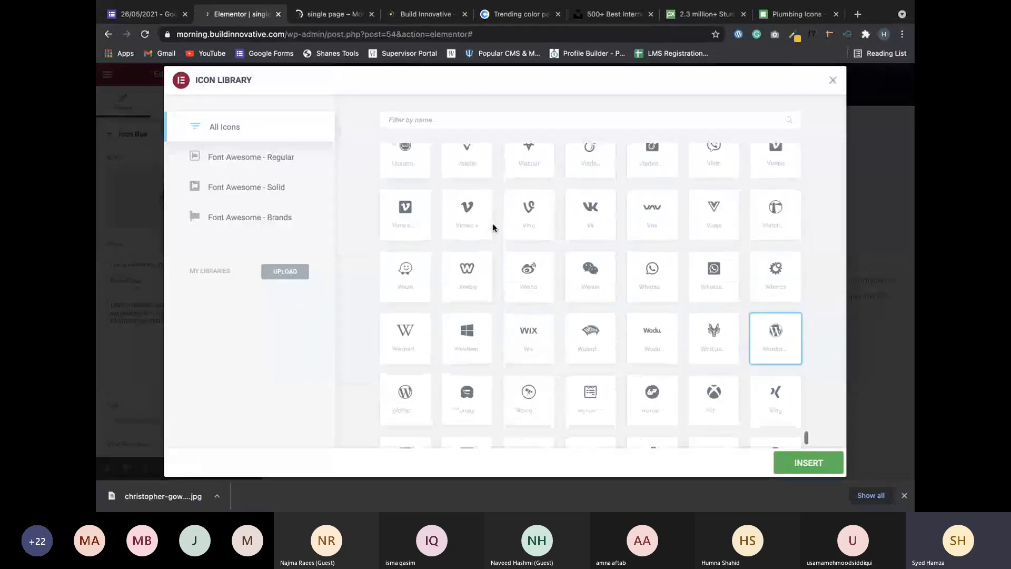
scroll(493, 225, "down", 1)
left_click(490, 224)
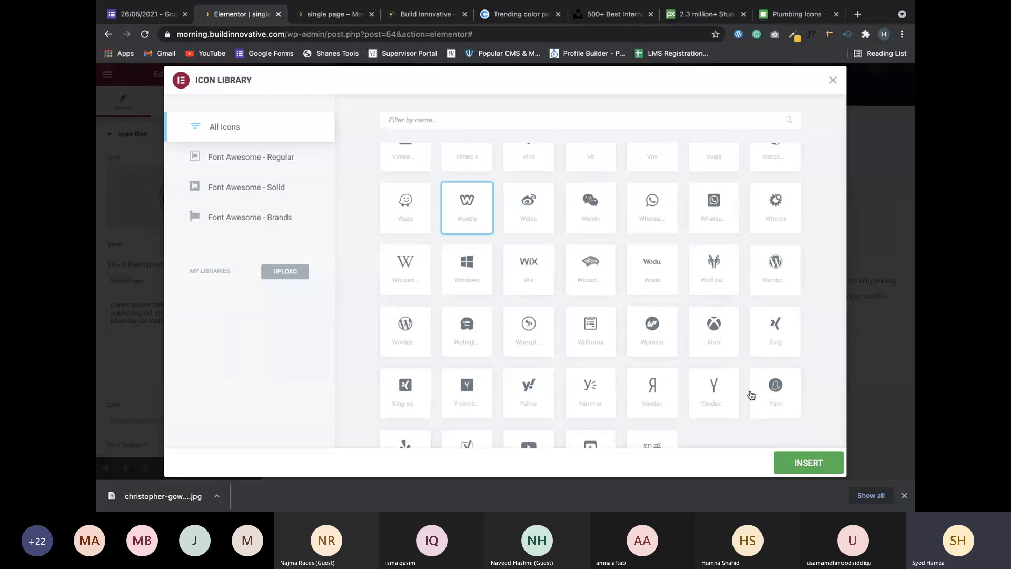
left_click(798, 466)
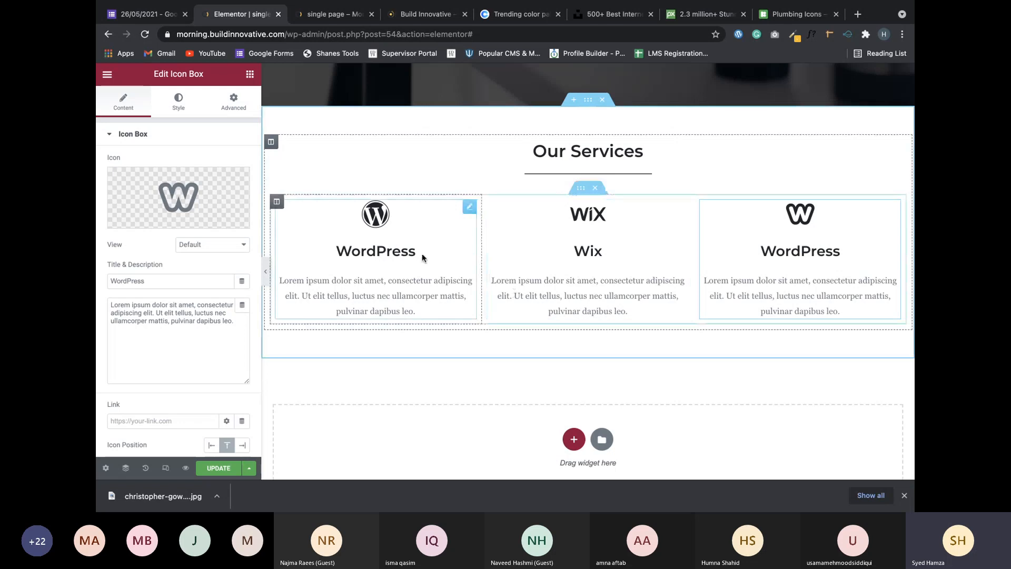
double_click(175, 281)
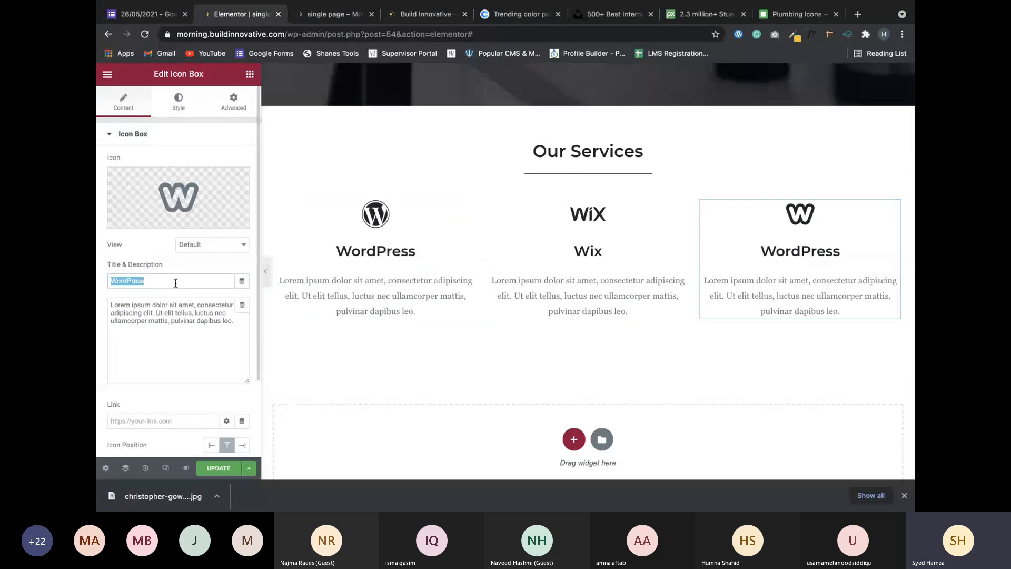
type("Weebly")
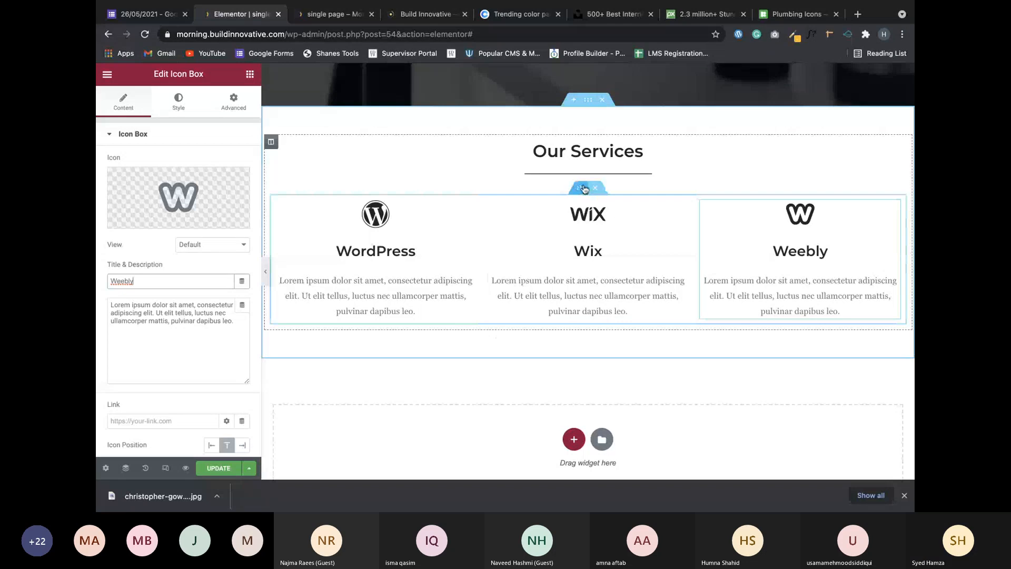
Duplicate the row of WordPress, Wix and Weebly boxes into a second row below.
right_click(584, 188)
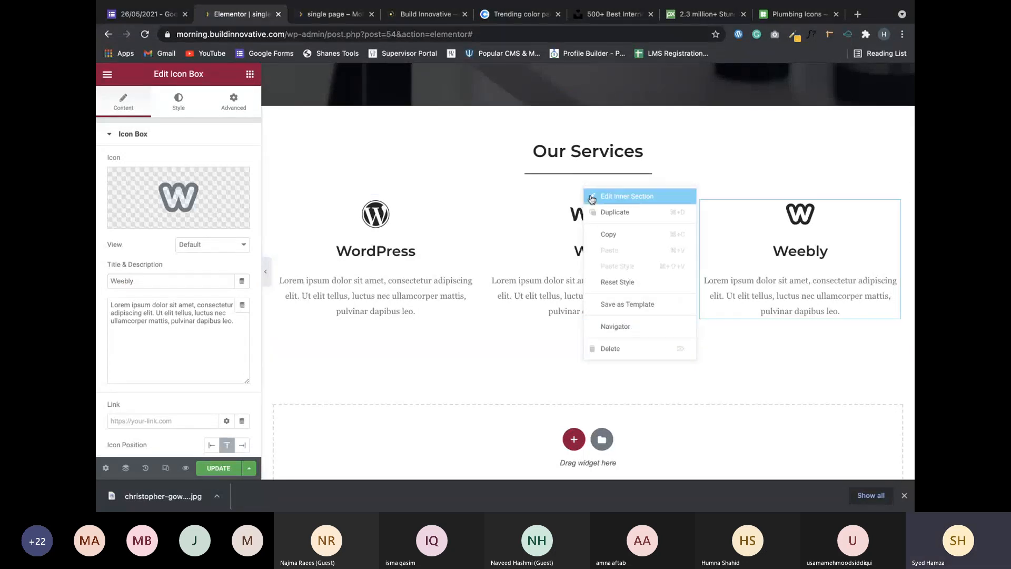
left_click(602, 214)
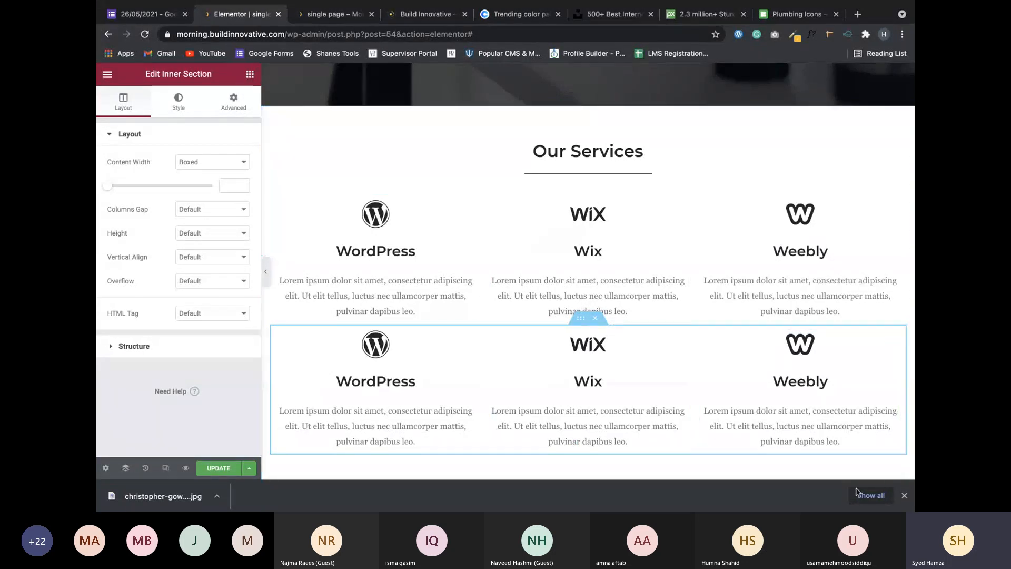
scroll(885, 463, "down", 2)
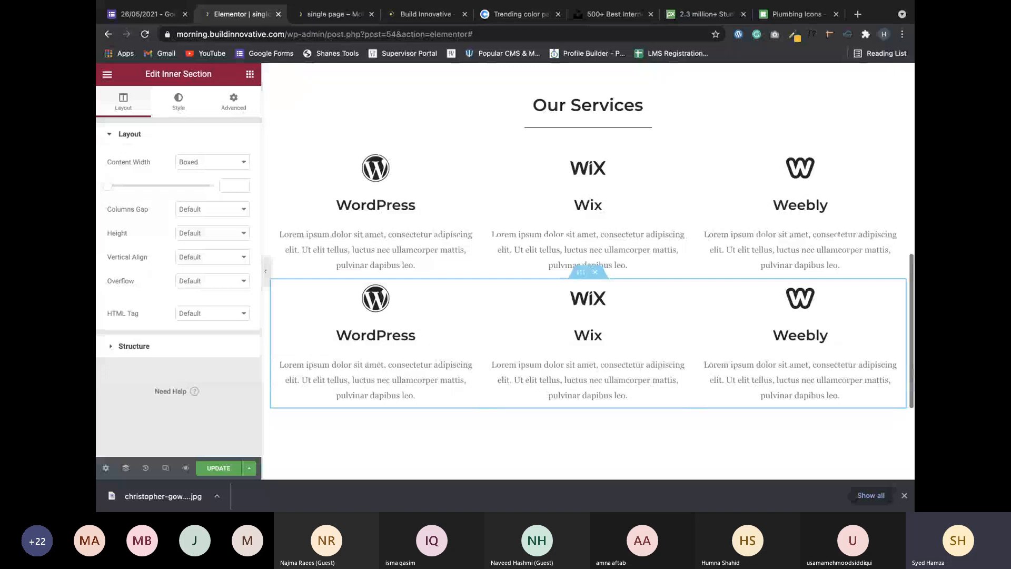
scroll(885, 462, "down", 1)
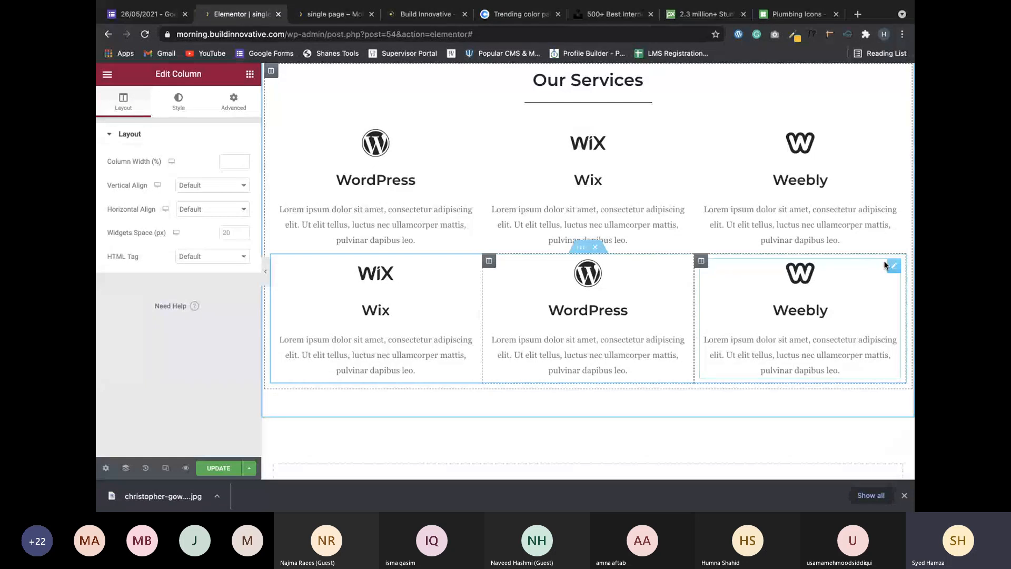
Reorder the second services row to Weebly, WordPress, Wix by moving the Weebly and Wix boxes.
left_click_drag(885, 264, 300, 271)
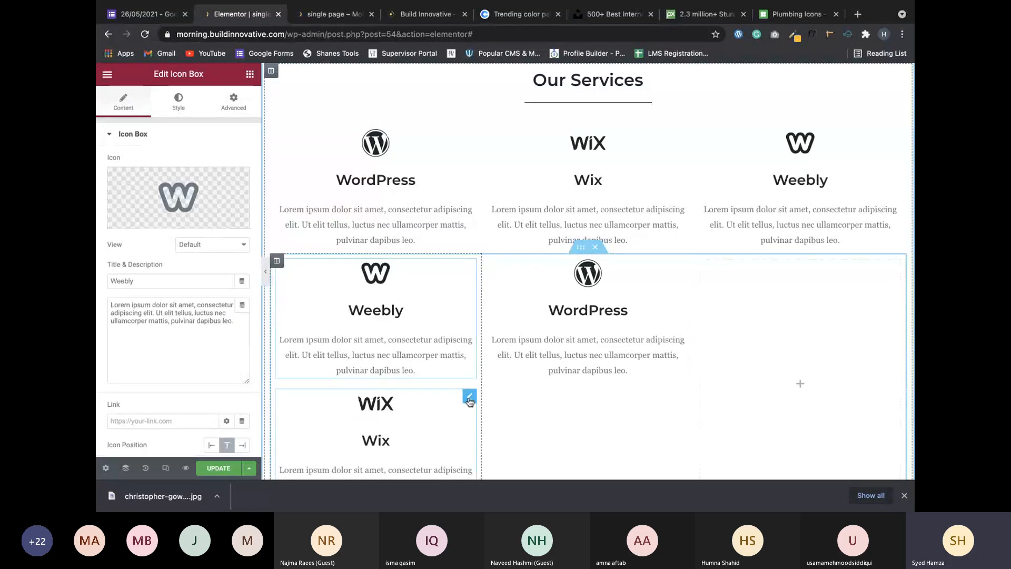
mouse_move(469, 401)
left_mouse_down()
mouse_move(676, 326)
mouse_move(700, 322)
mouse_move(705, 361)
left_mouse_up()
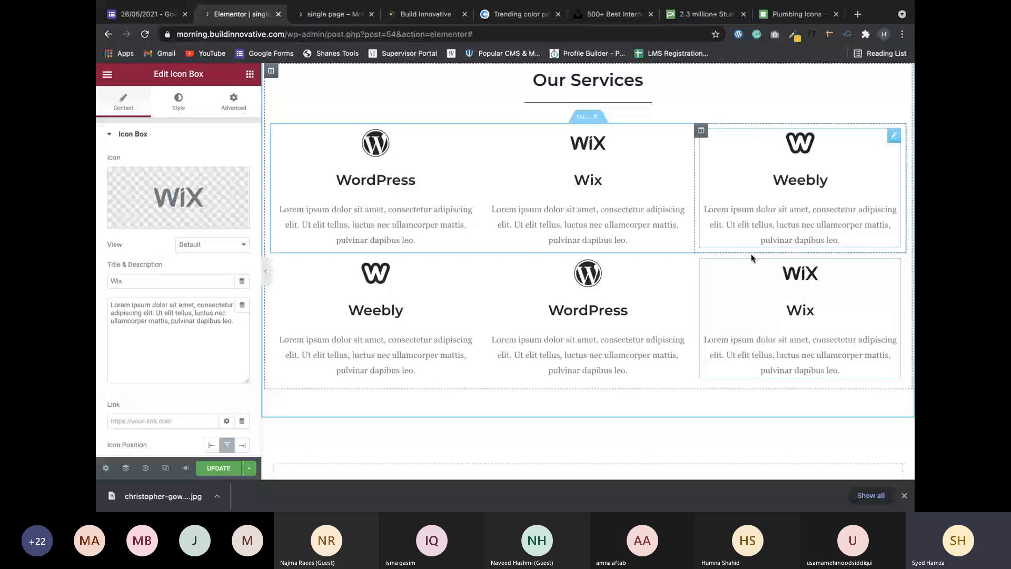
scroll(490, 149, "up", 1)
scroll(521, 258, "down", 2)
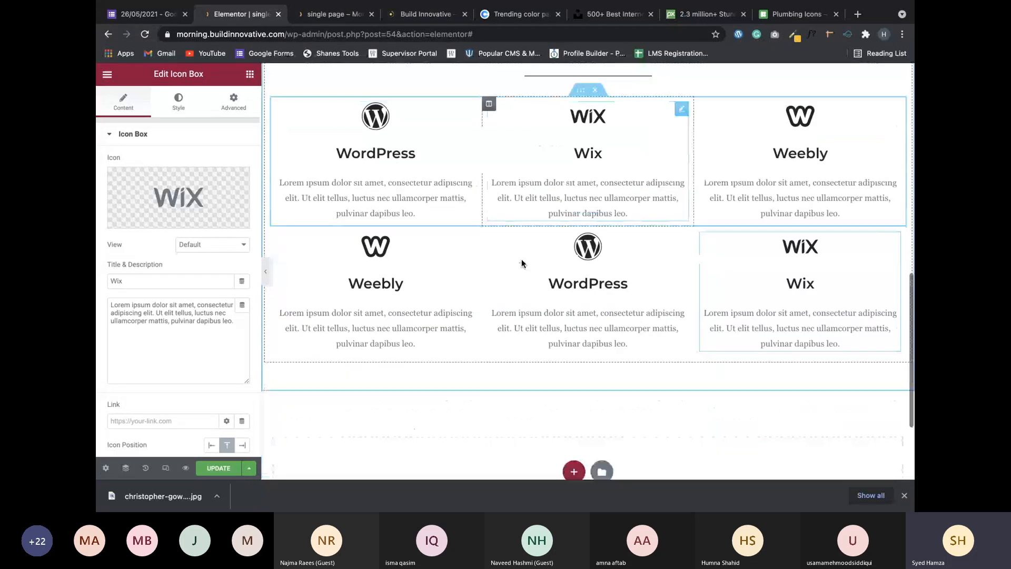
Select the middle column of the second row to edit its settings.
scroll(522, 258, "down", 1)
scroll(516, 282, "up", 2)
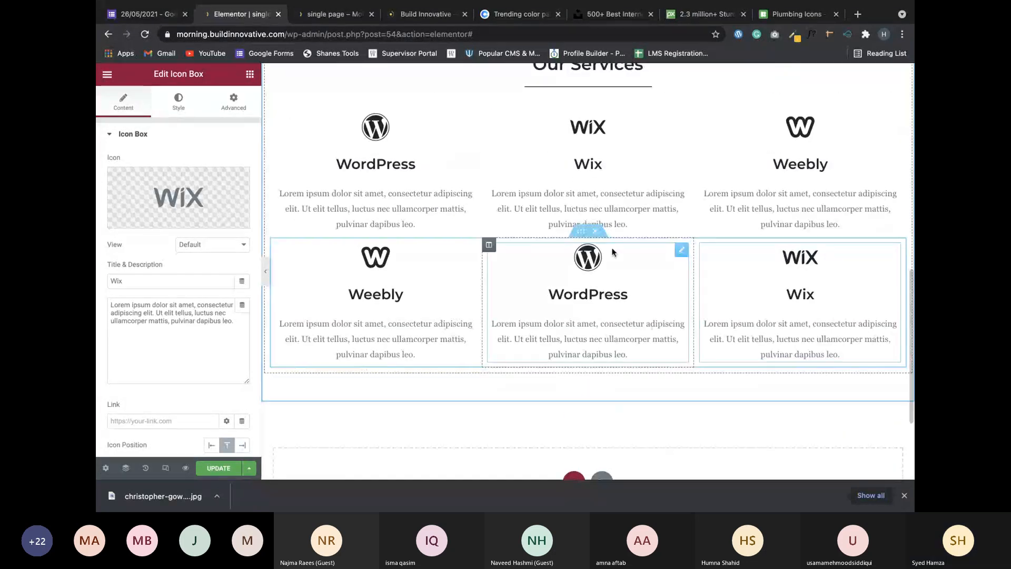
left_click(489, 244)
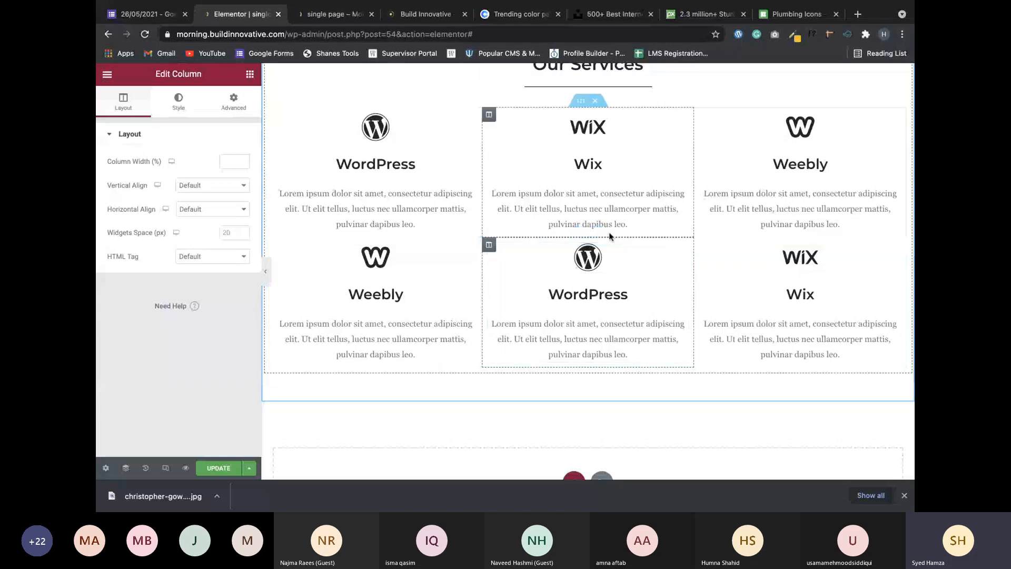
scroll(609, 234, "up", 2)
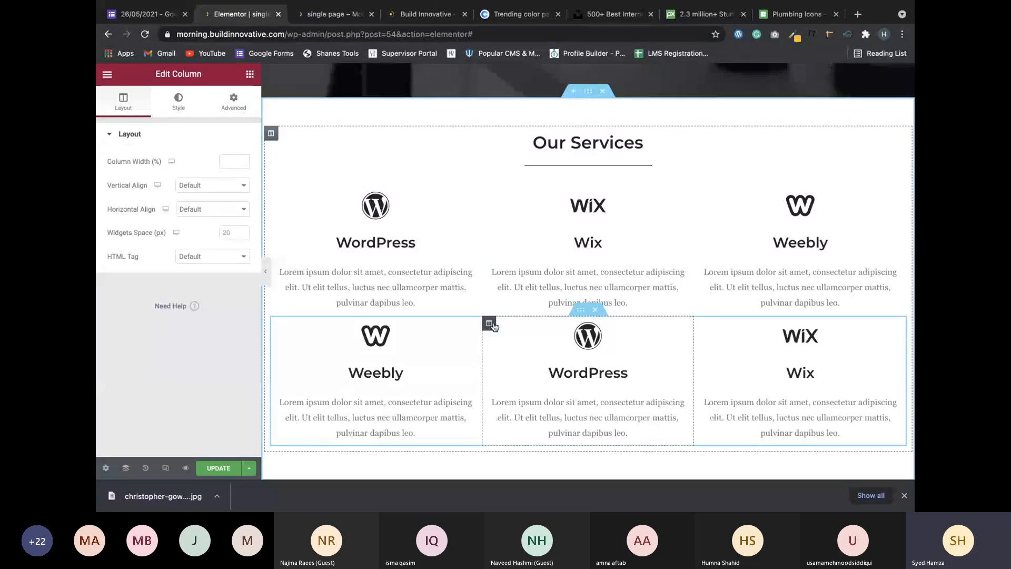
Set the middle column's Style background type to Classic.
left_click(182, 103)
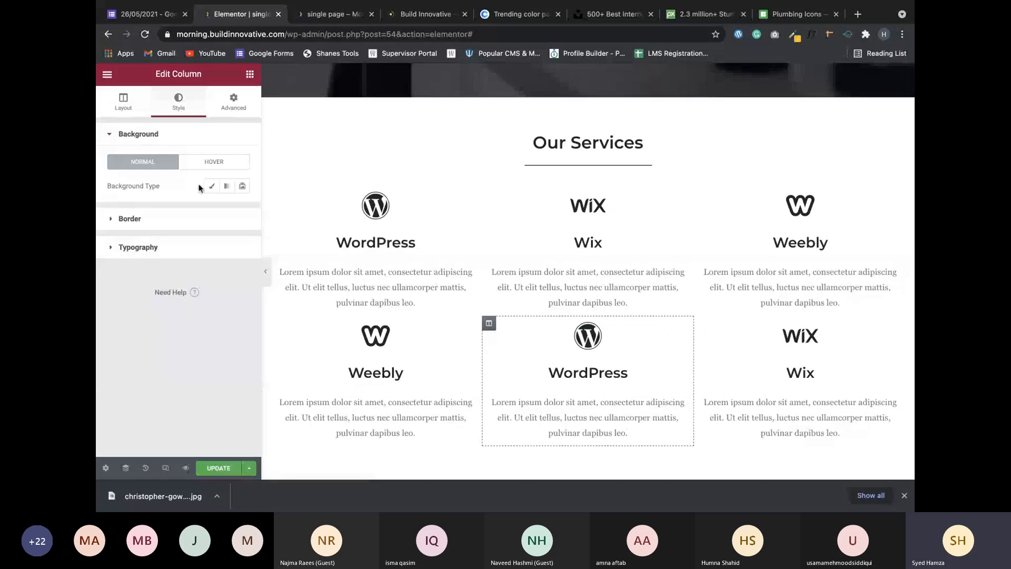
left_click(211, 187)
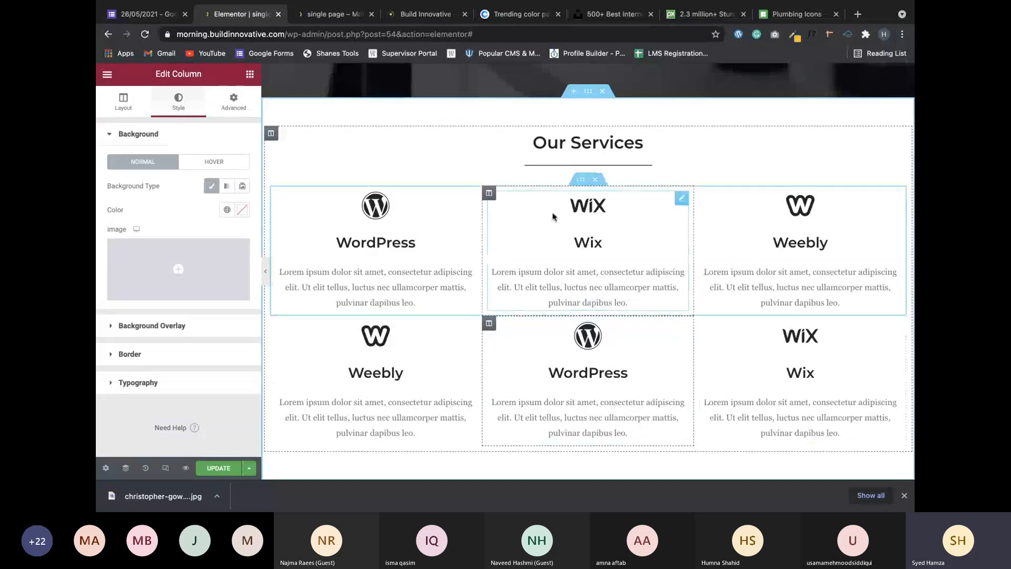
scroll(552, 216, "down", 4)
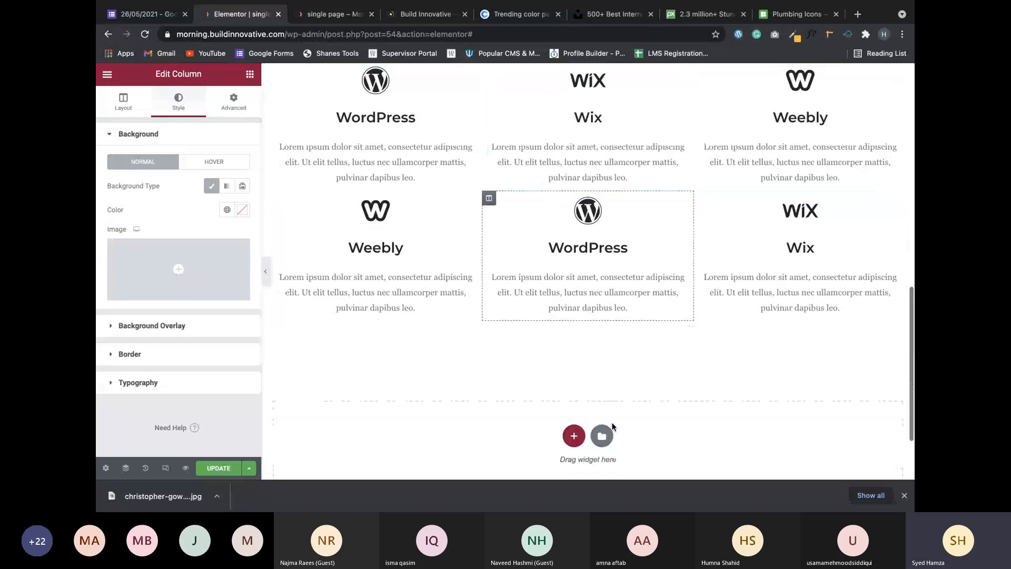
Browse the template library's blocks filtered by the Stats category, then by Services.
left_click(603, 437)
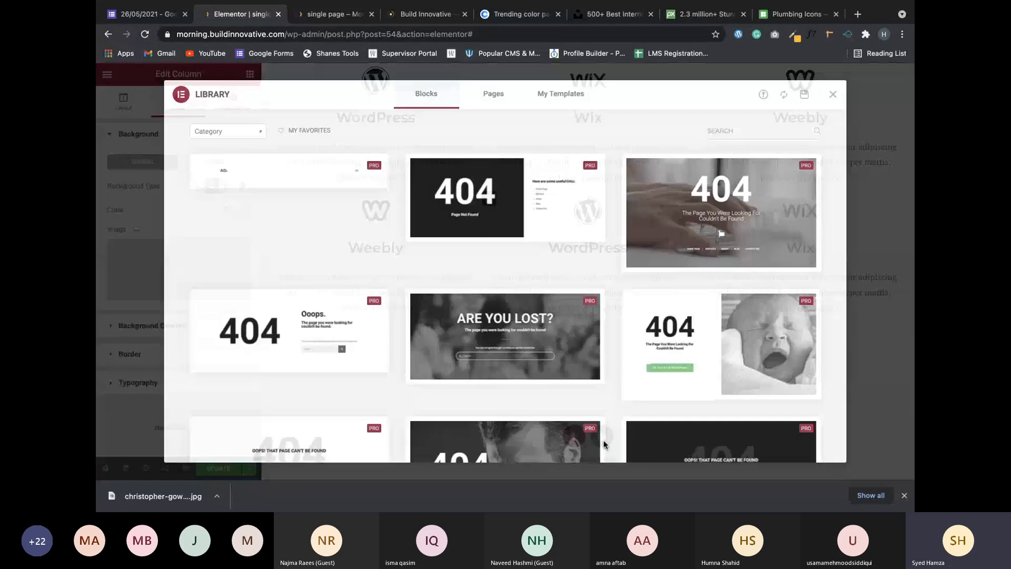
left_click(228, 131)
scroll(238, 230, "down", 10)
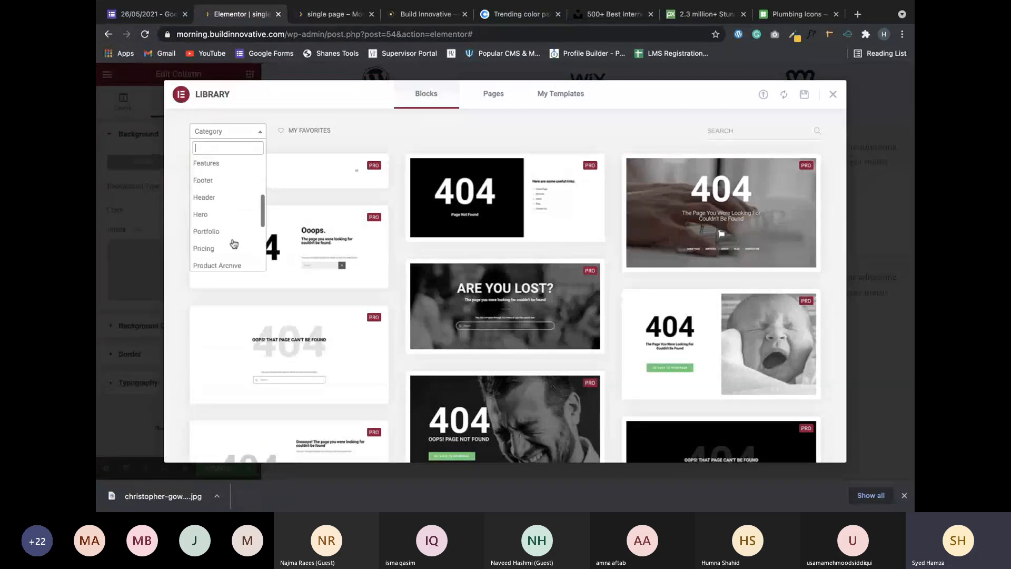
left_click(235, 225)
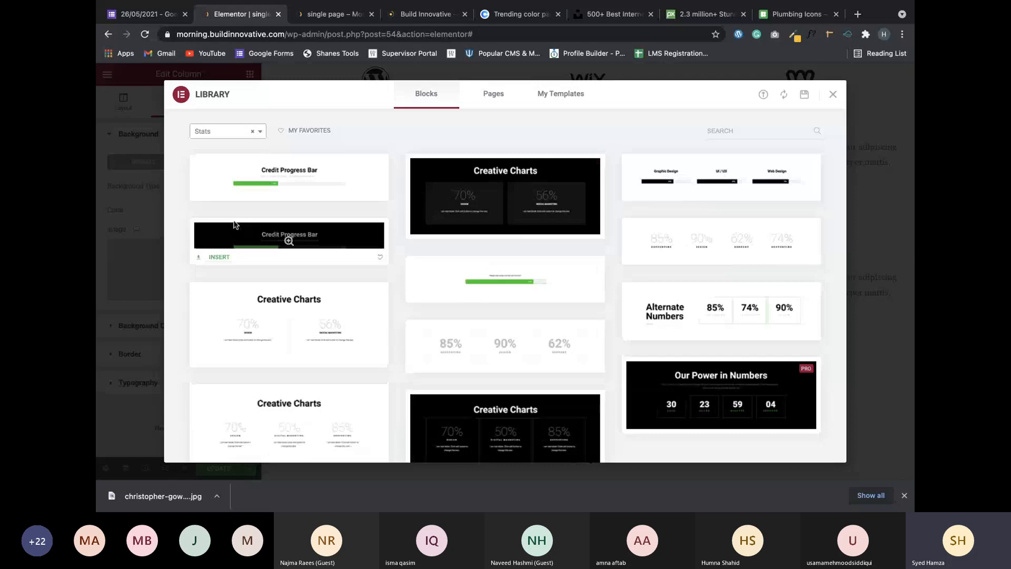
left_click(232, 131)
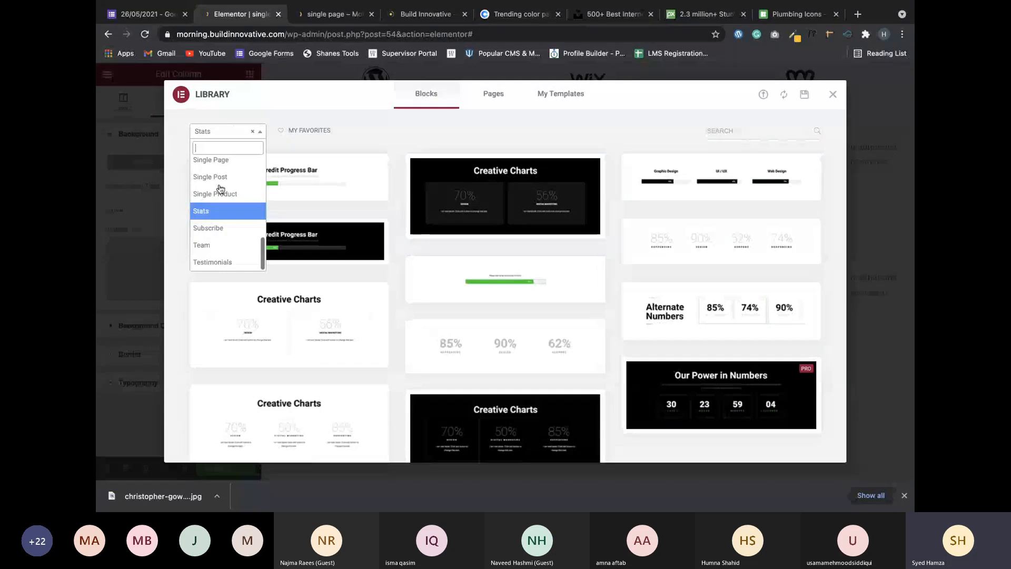
scroll(214, 235, "up", 3)
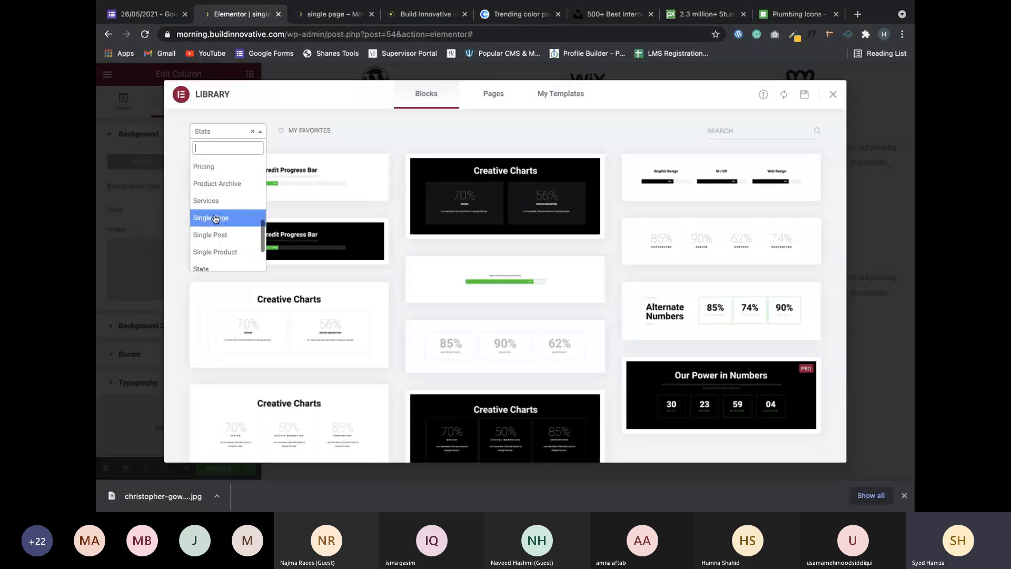
left_click(216, 199)
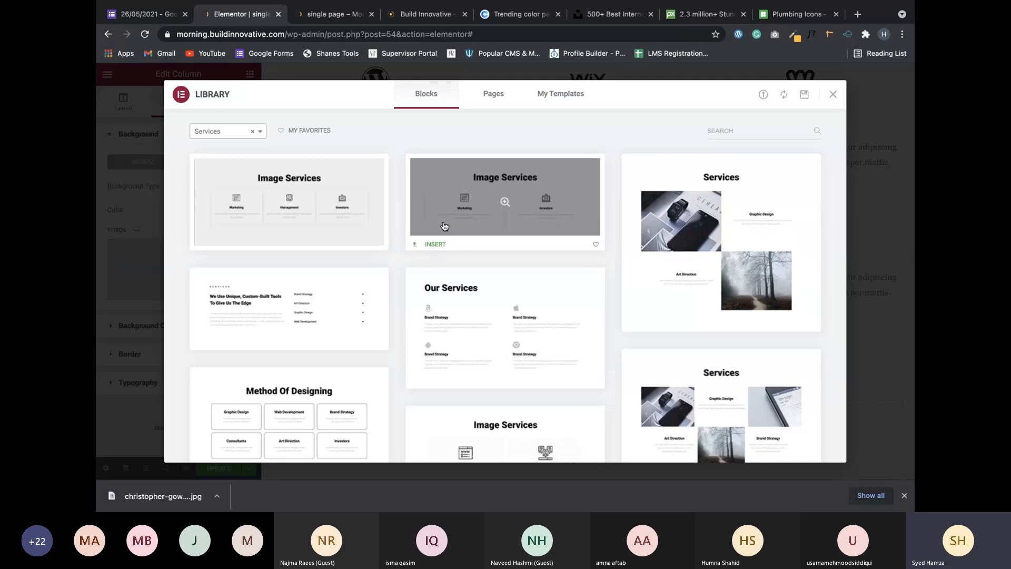
scroll(597, 287, "down", 1)
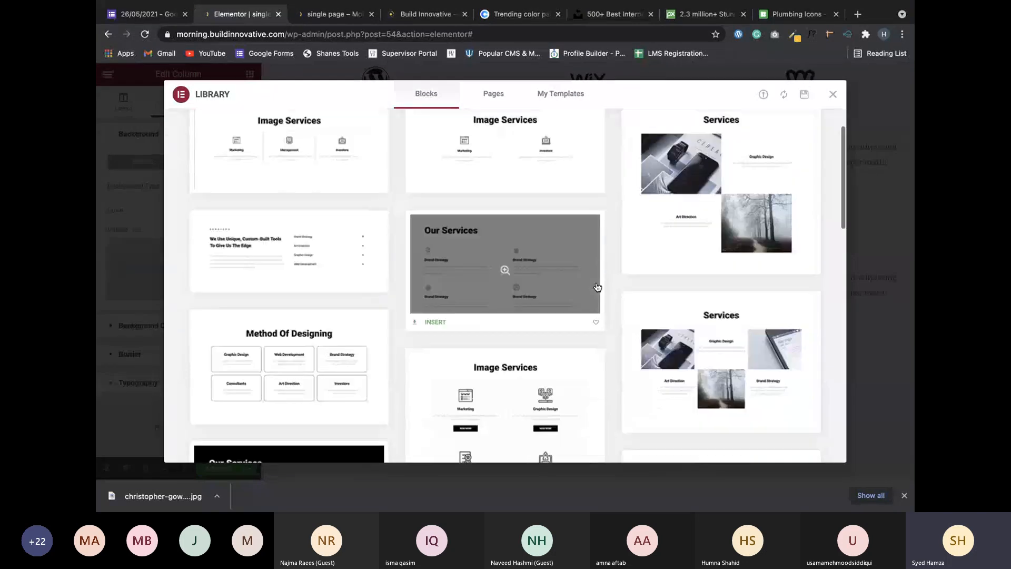
scroll(621, 284, "down", 1)
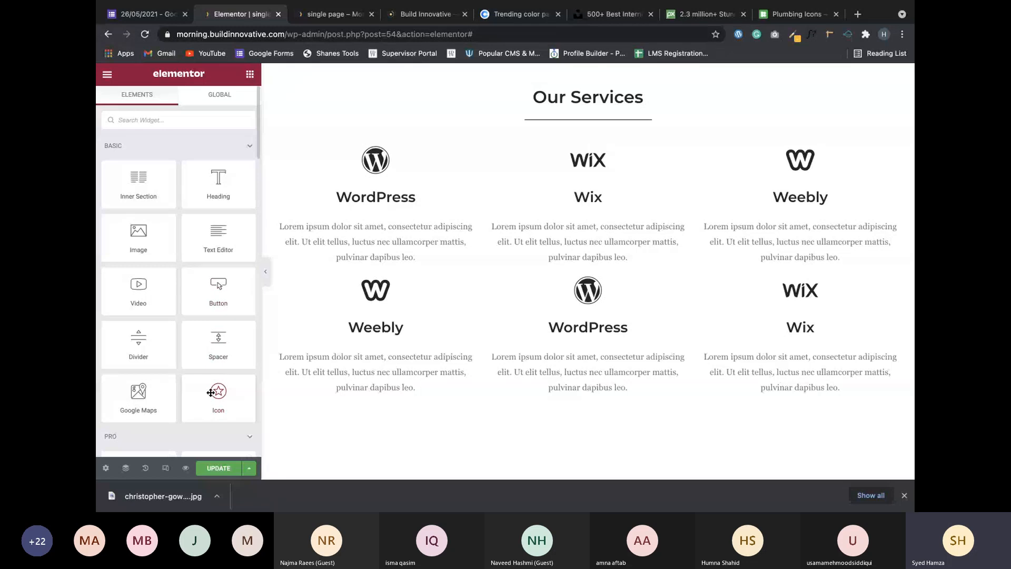
left_click_drag(210, 396, 324, 280)
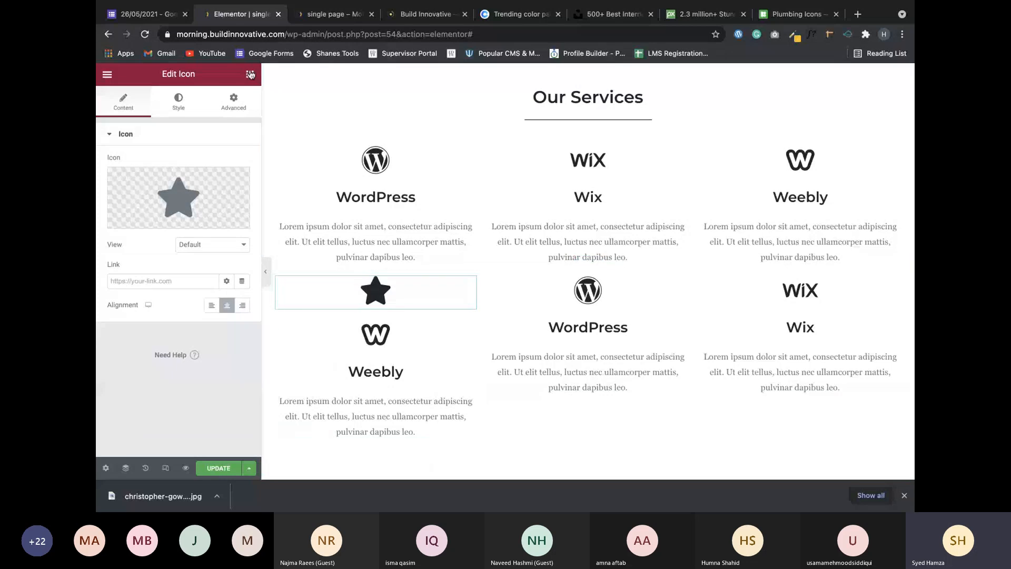
left_click(251, 74)
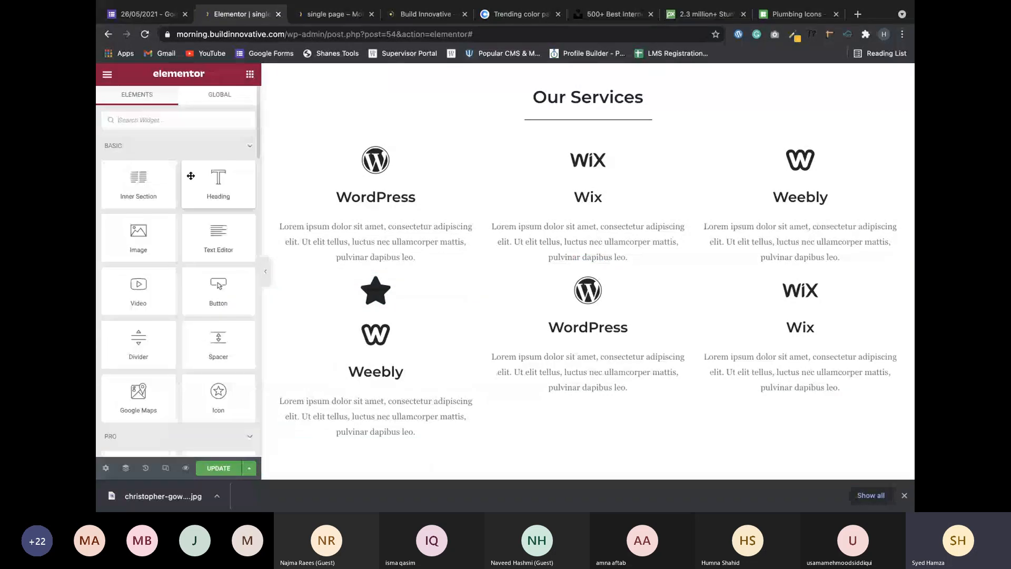
left_click_drag(190, 176, 289, 309)
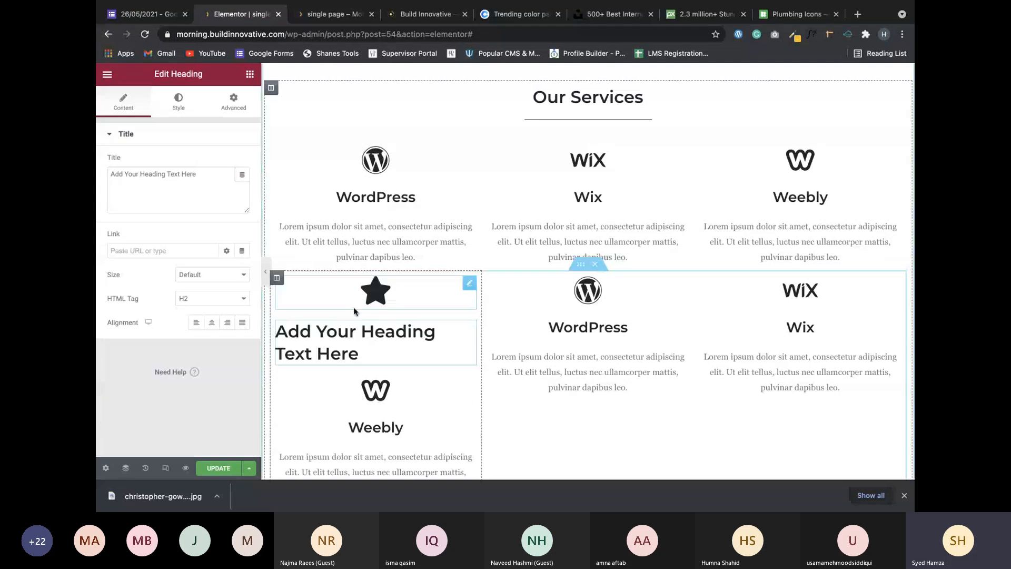
left_click(233, 108)
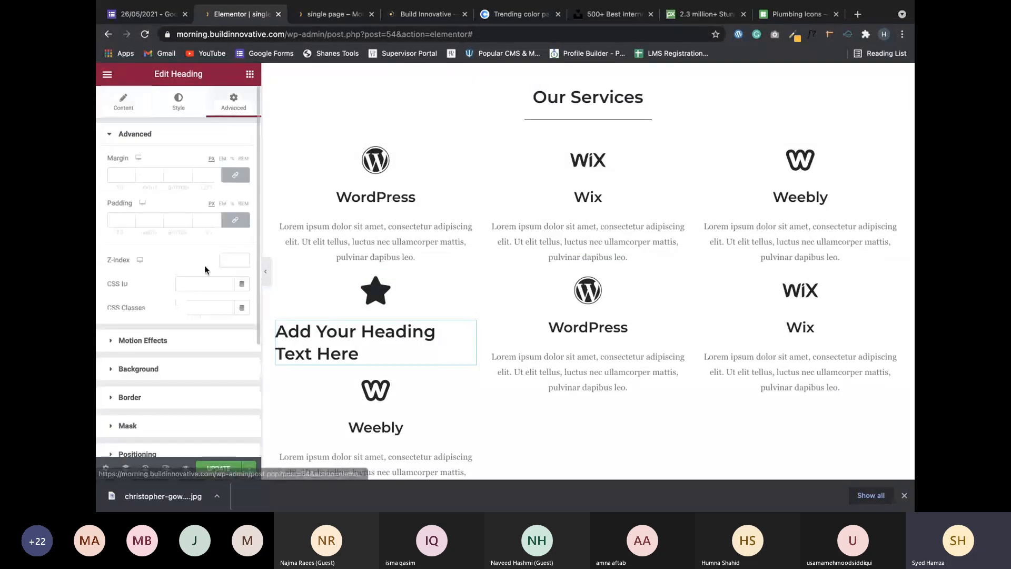
left_click(250, 74)
left_click_drag(218, 234, 346, 363)
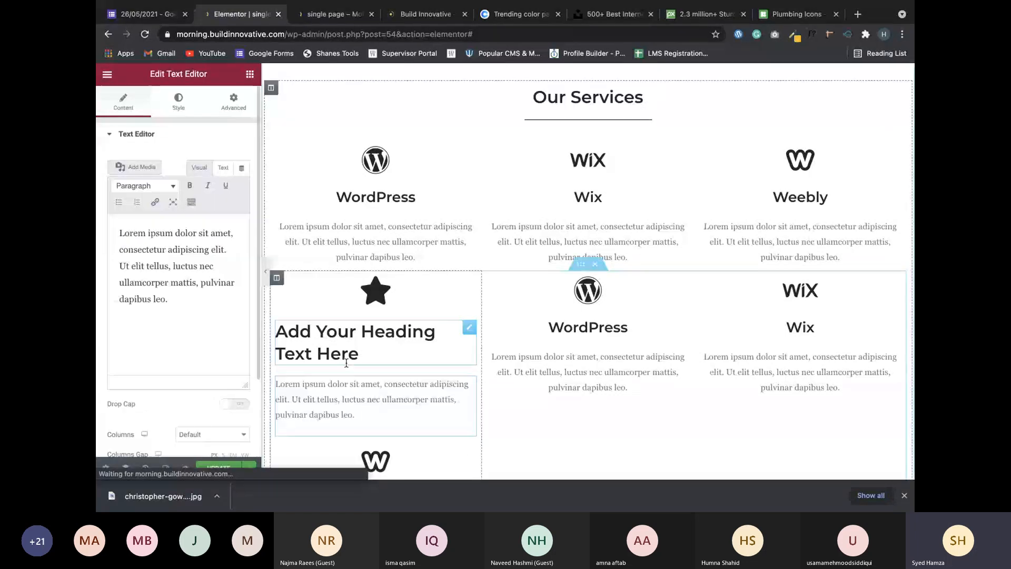
scroll(364, 355, "down", 2)
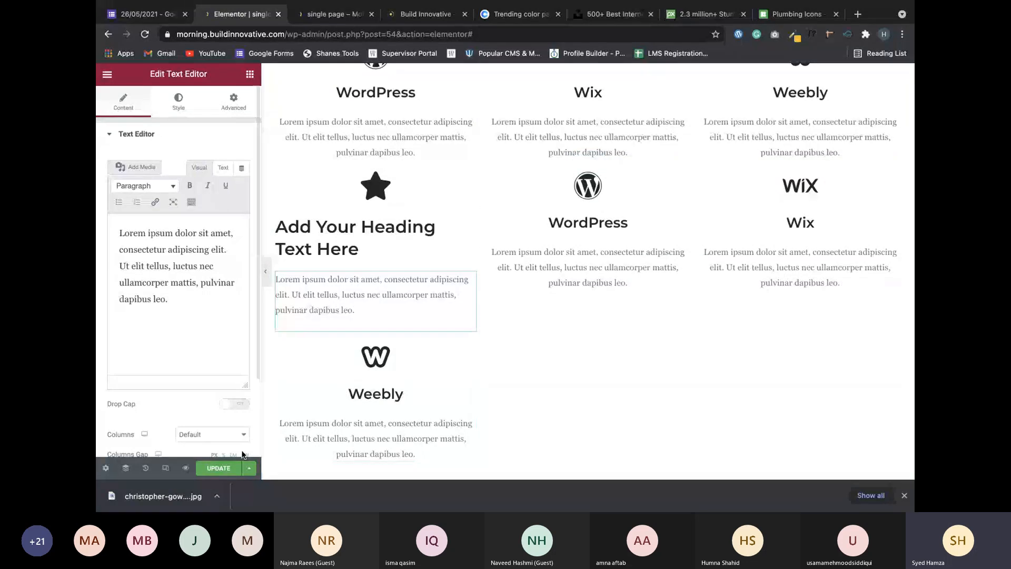
right_click(477, 280)
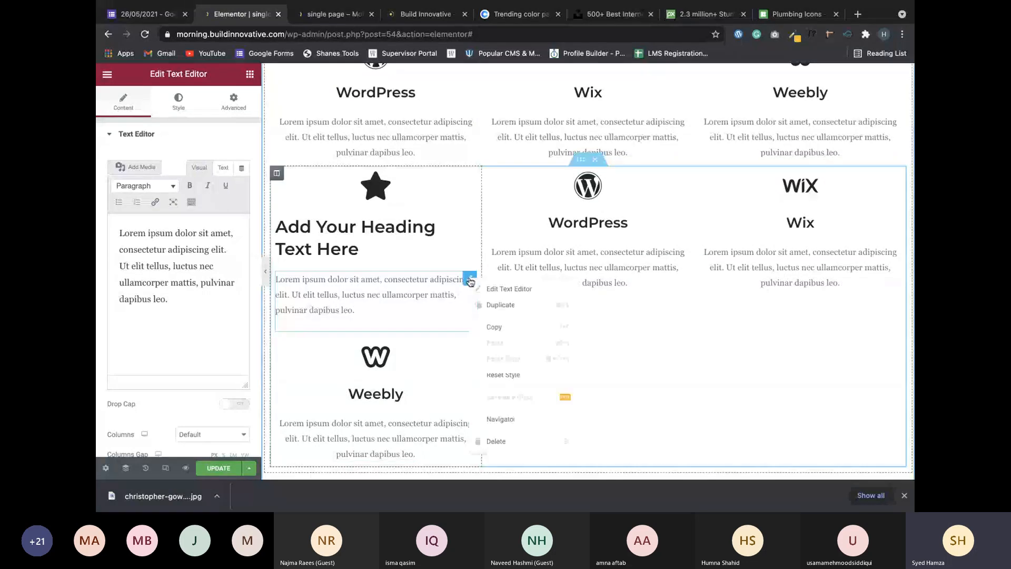
left_click(493, 441)
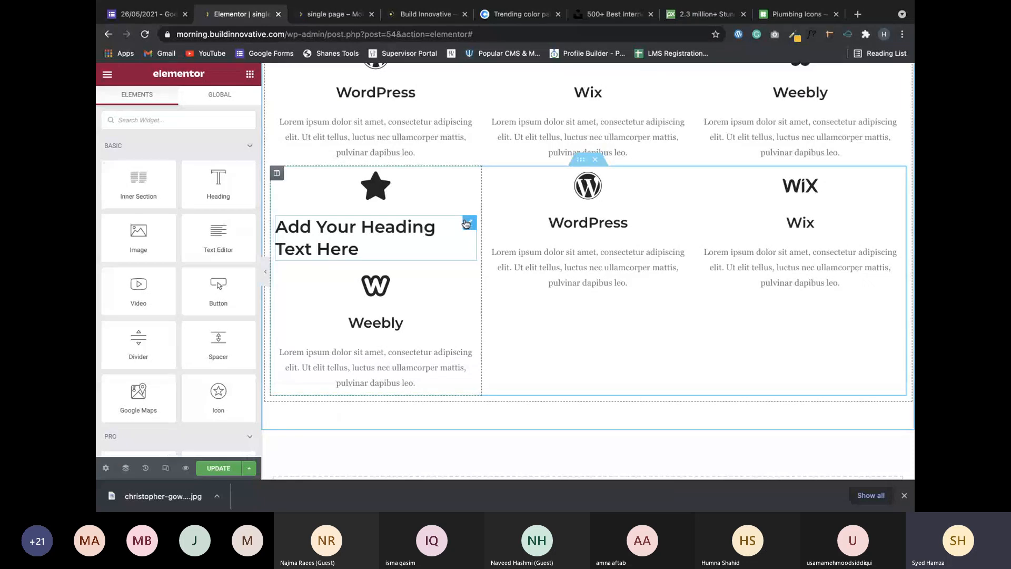
right_click(466, 223)
left_click(487, 382)
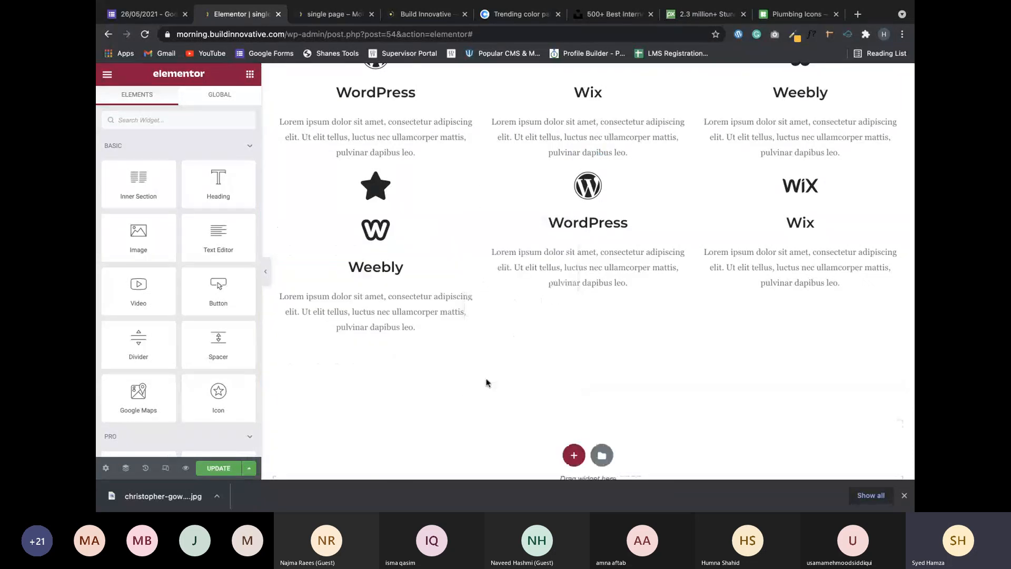
right_click(469, 181)
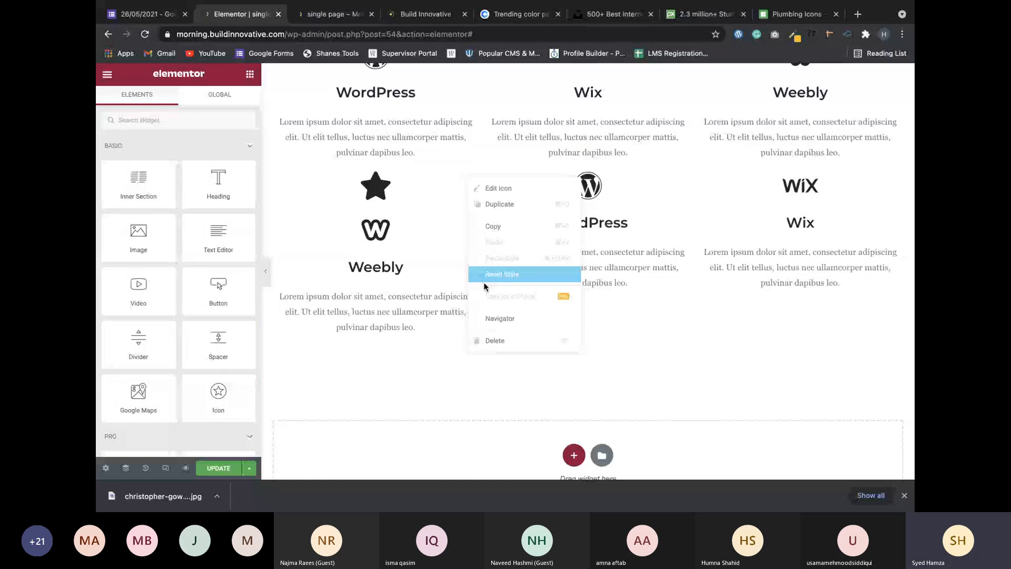
left_click(483, 282)
scroll(529, 264, "up", 2)
Draw a check mark beside the S row on the whiteboard plan, then return to Elementor.
scroll(529, 263, "up", 2)
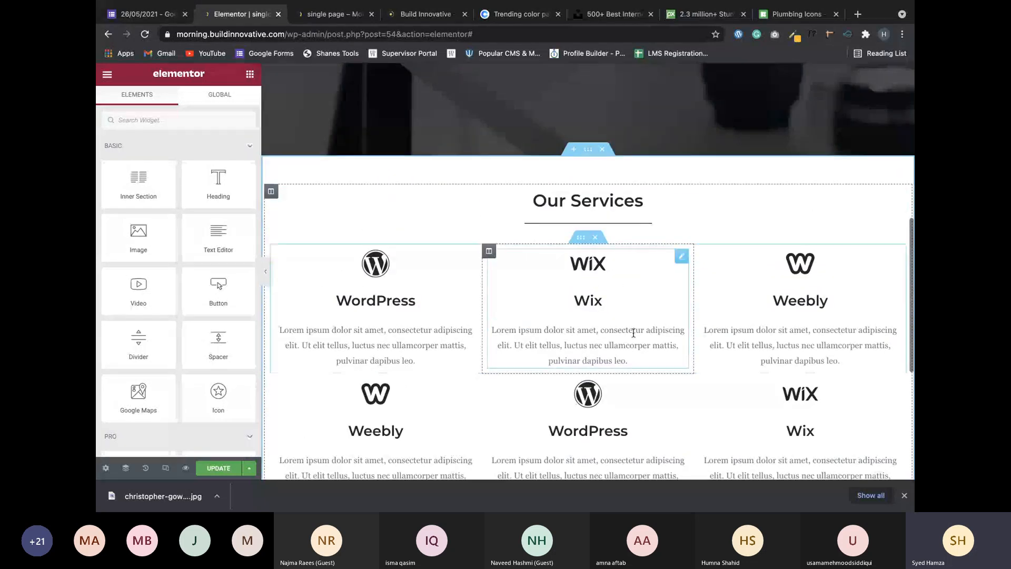
scroll(628, 331, "down", 1)
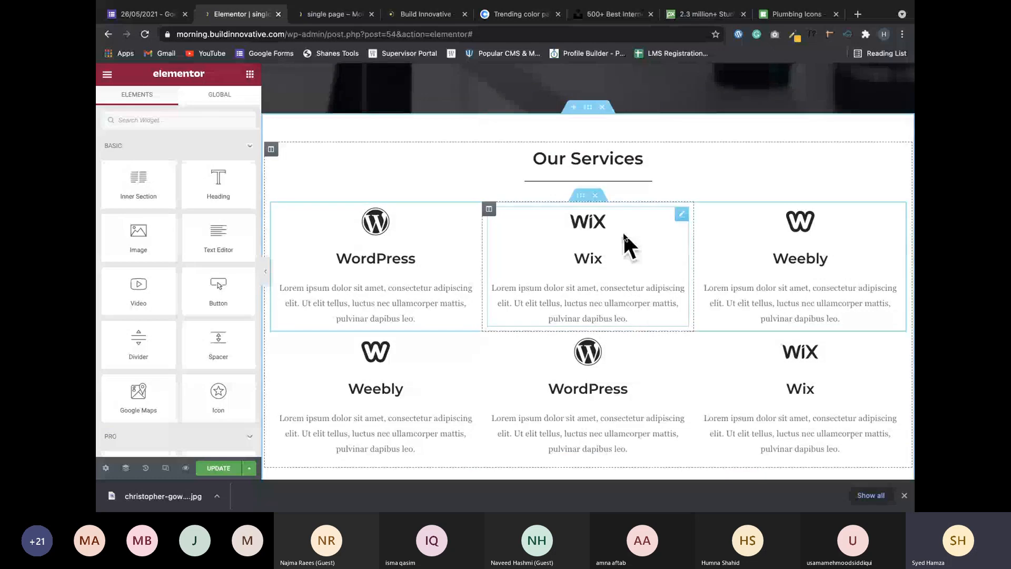
scroll(625, 237, "down", 1)
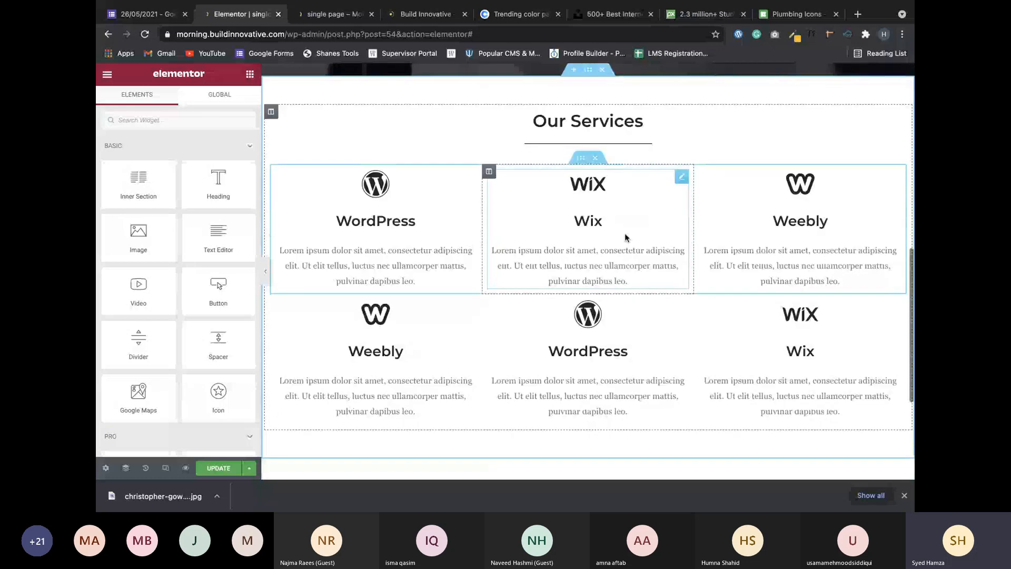
scroll(626, 236, "down", 3)
key("ctrl+Left")
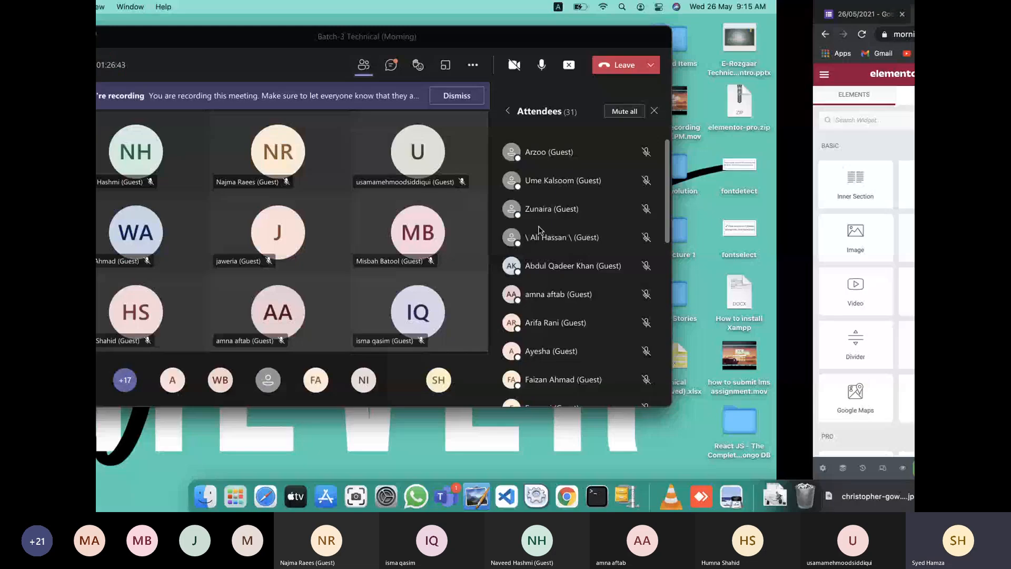
key("ctrl+Right")
left_click_drag(642, 243, 673, 223)
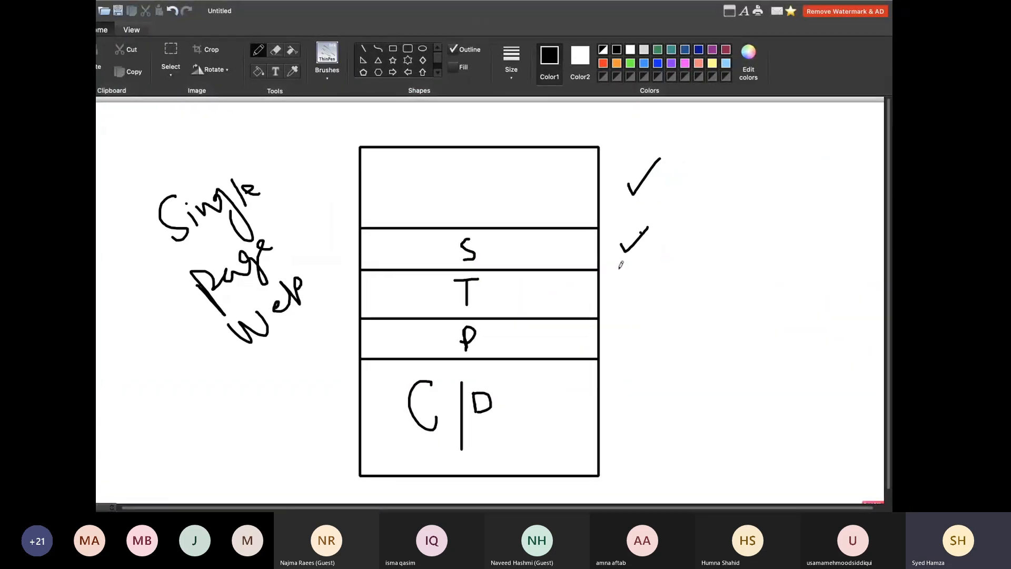
key("ctrl+Left")
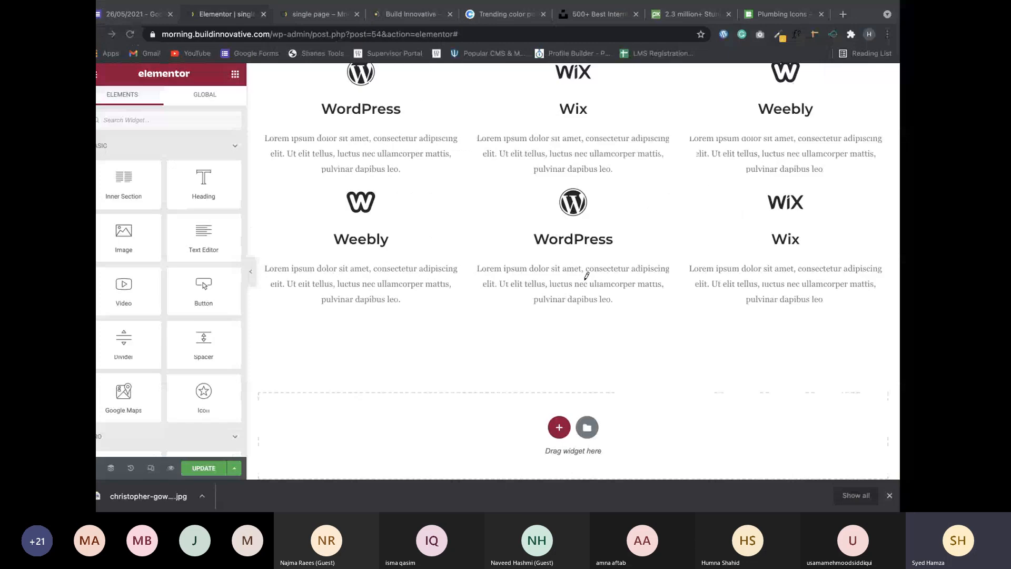
Delete both rows of service cards from the duplicated services section.
scroll(579, 263, "up", 3)
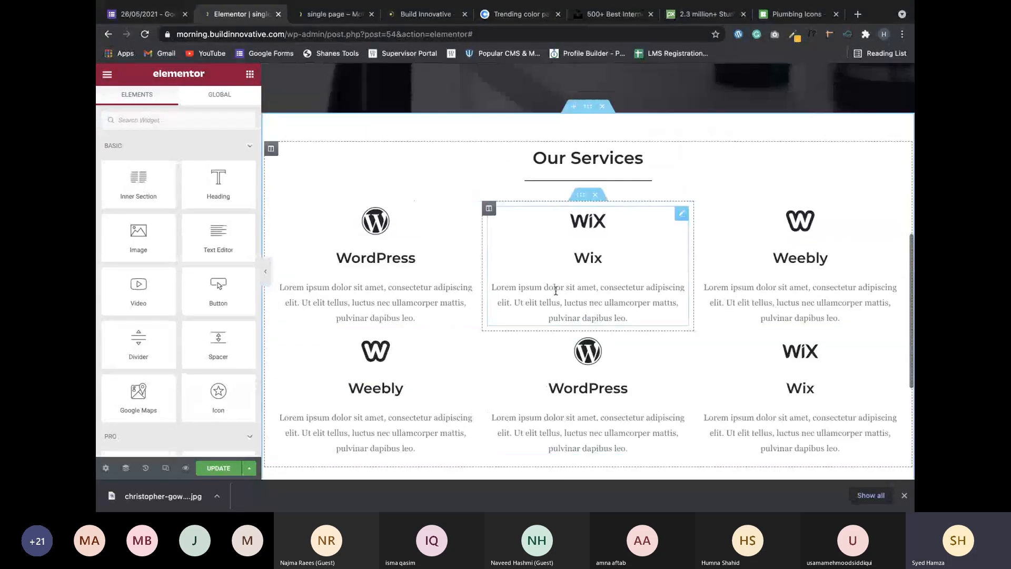
left_click(588, 109)
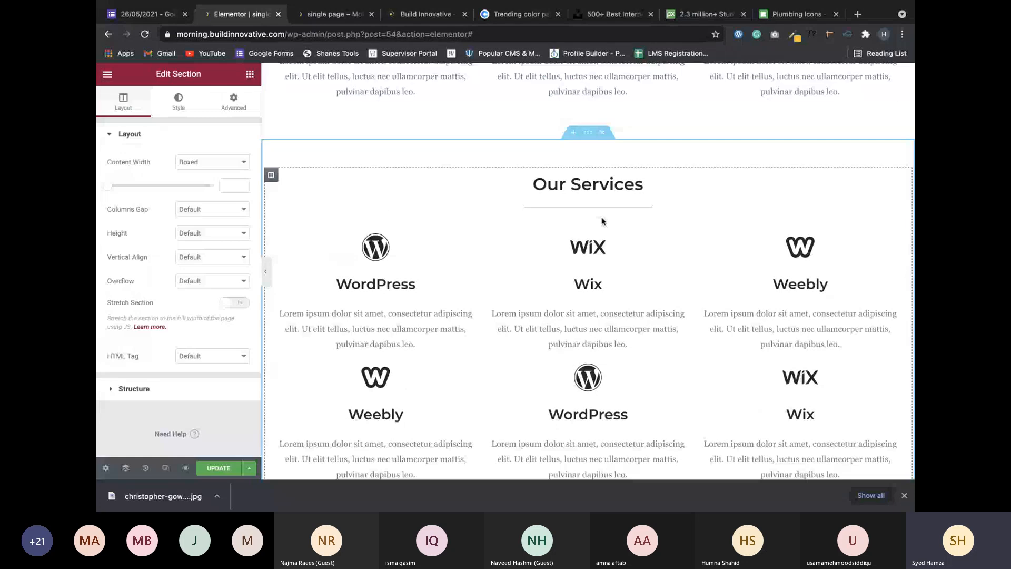
left_click(602, 219)
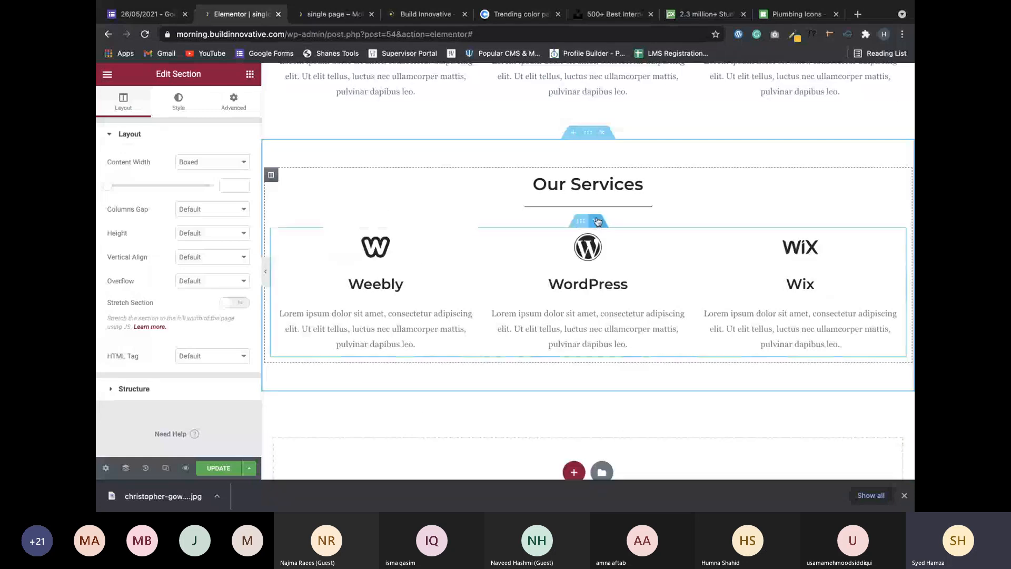
left_click(598, 221)
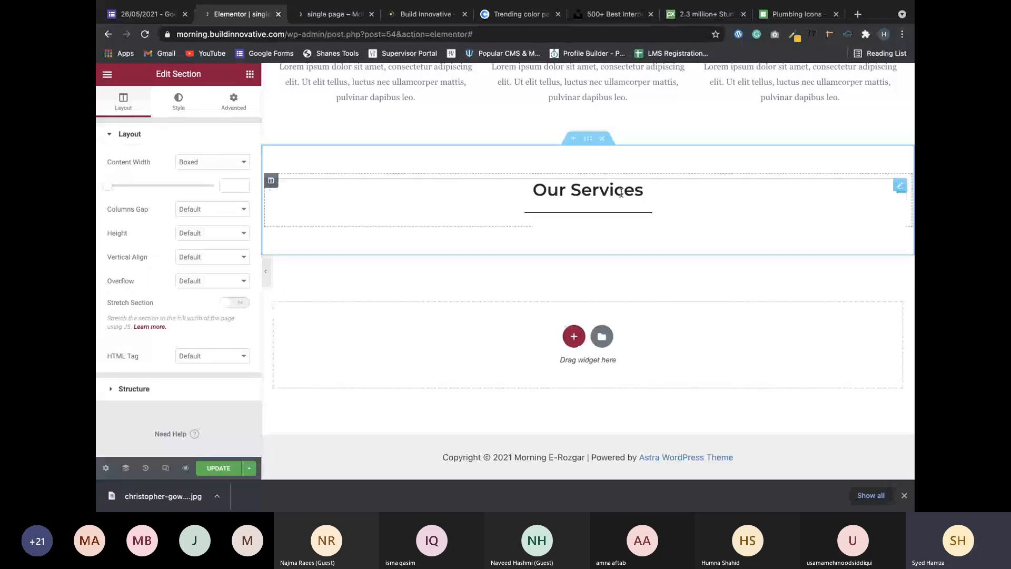
Set the section's Style background type to Classic.
scroll(878, 192, "up", 8)
scroll(879, 193, "up", 5)
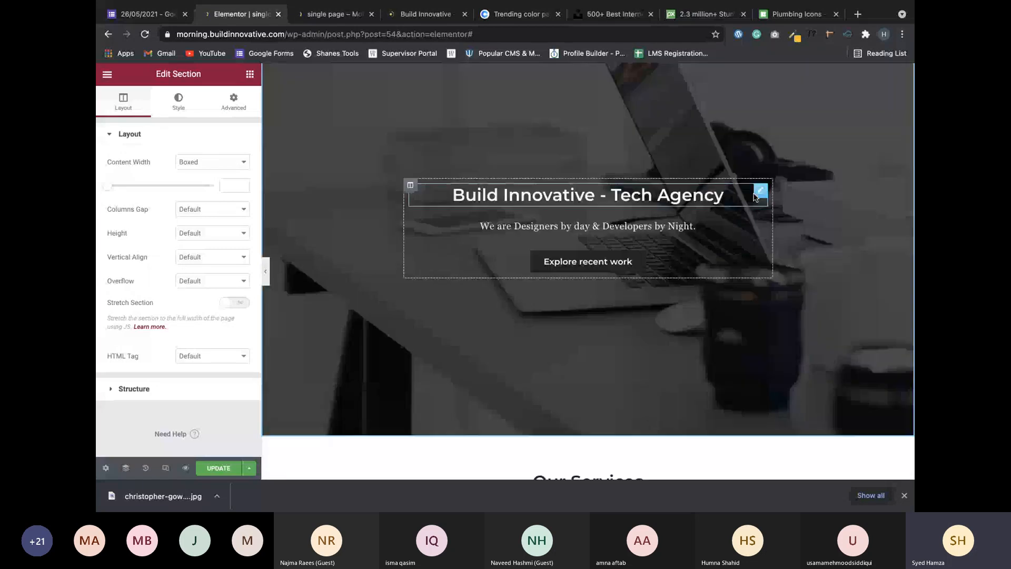
scroll(788, 242, "down", 20)
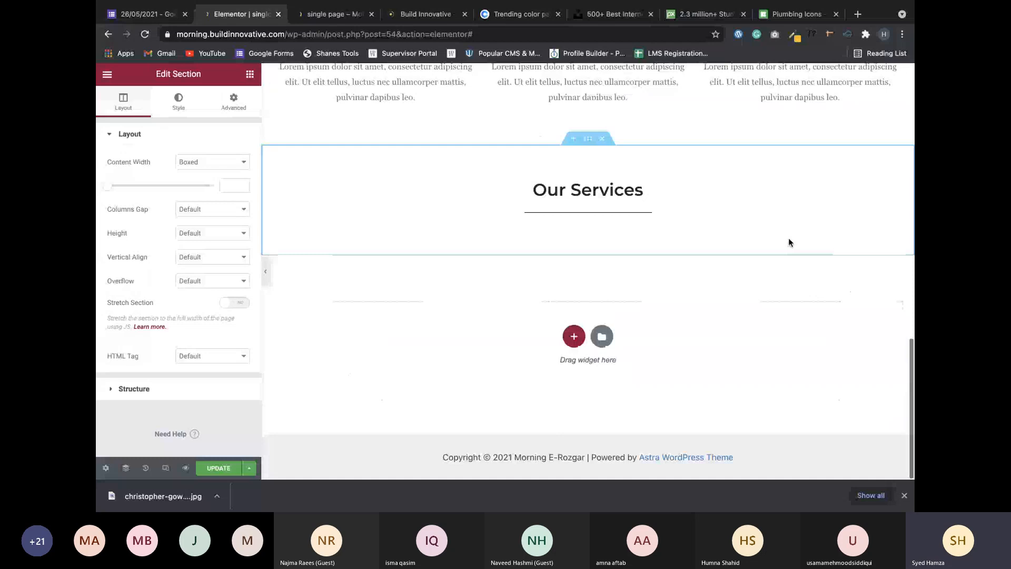
right_click(899, 186)
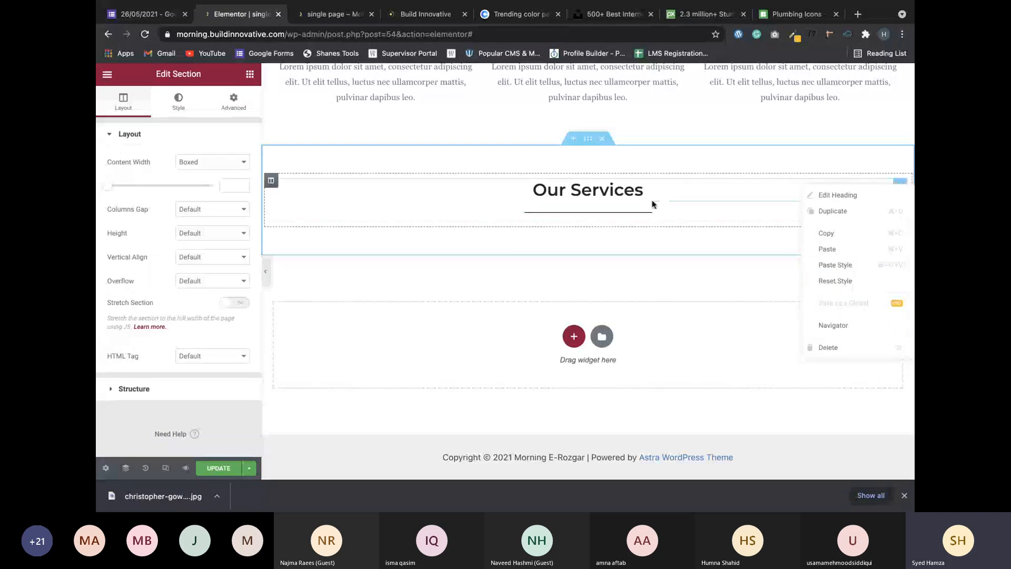
left_click(594, 139)
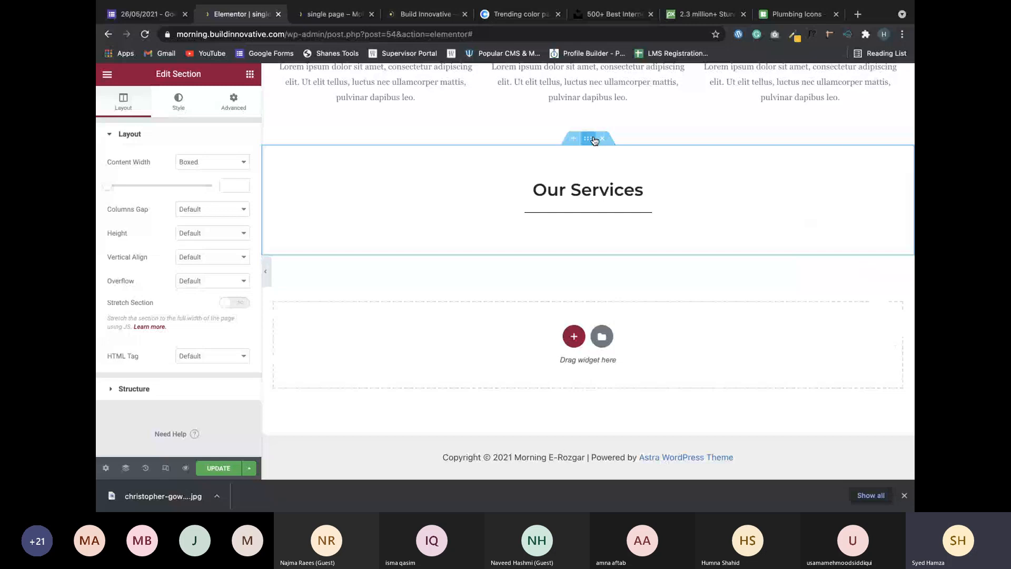
left_click(179, 100)
left_click(195, 187)
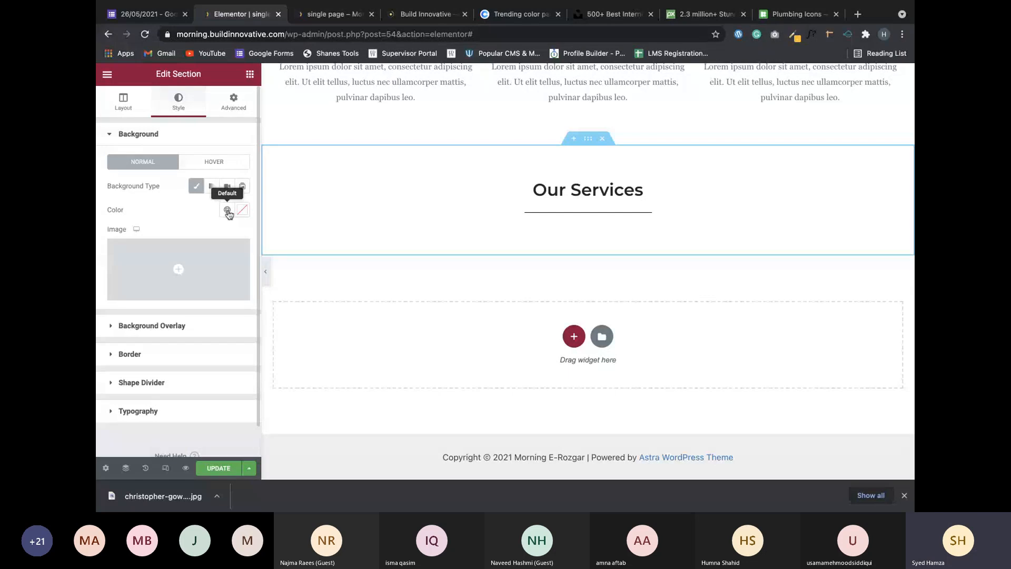
Give the section the dark Primary global background and paste white styling onto the heading.
left_click(227, 211)
left_click(142, 261)
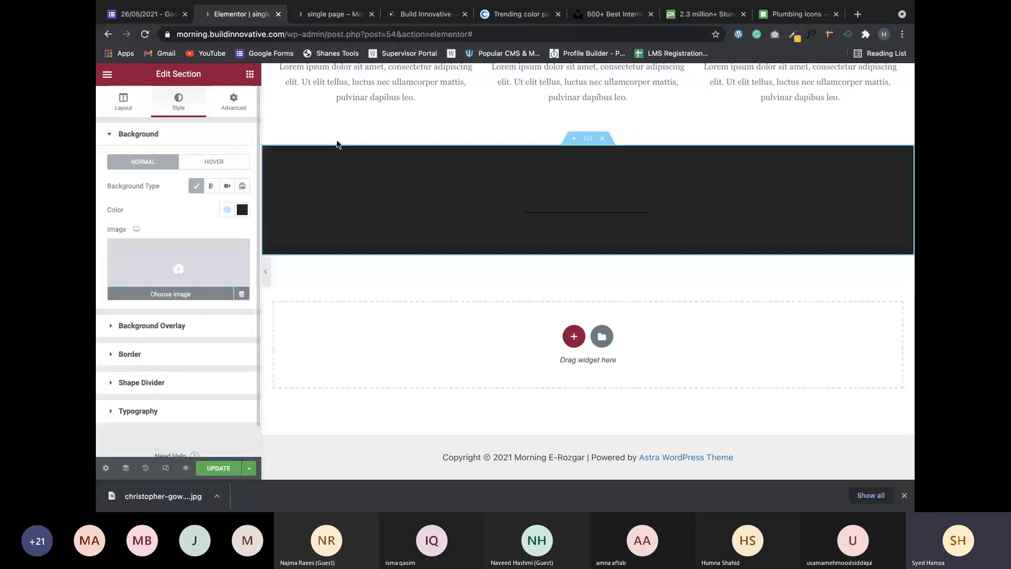
scroll(437, 214, "up", 1)
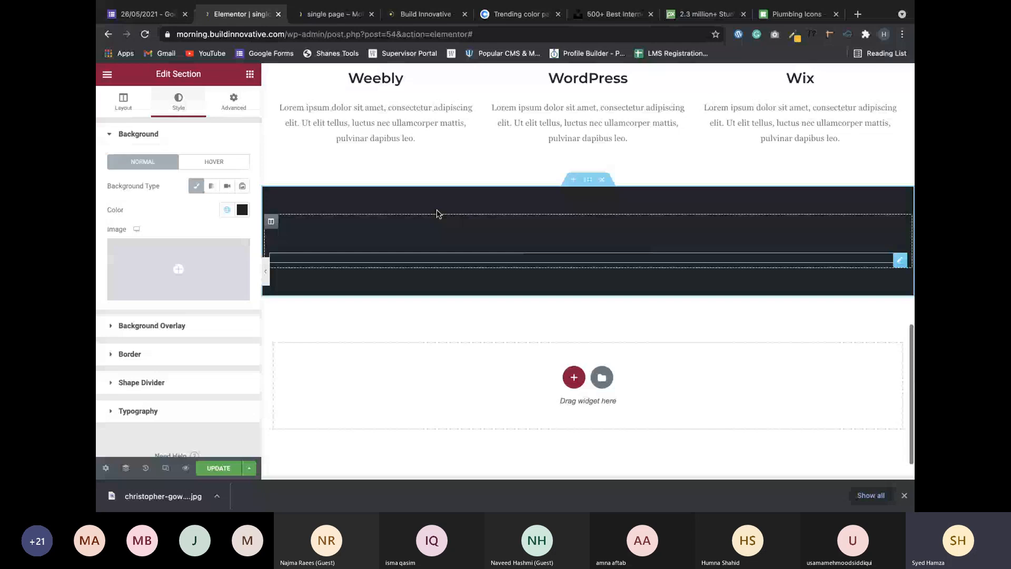
scroll(437, 213, "up", 8)
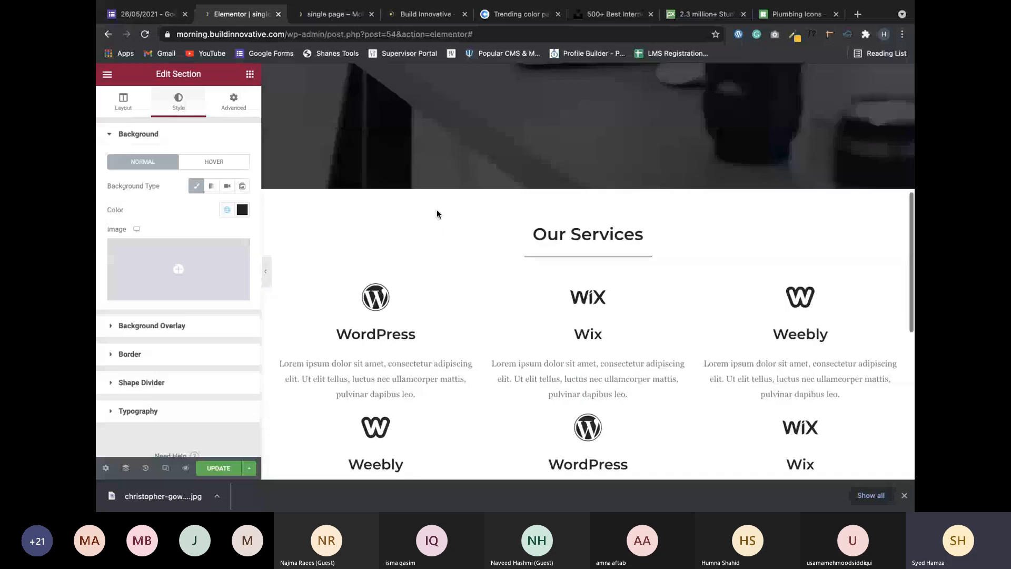
scroll(437, 213, "down", 7)
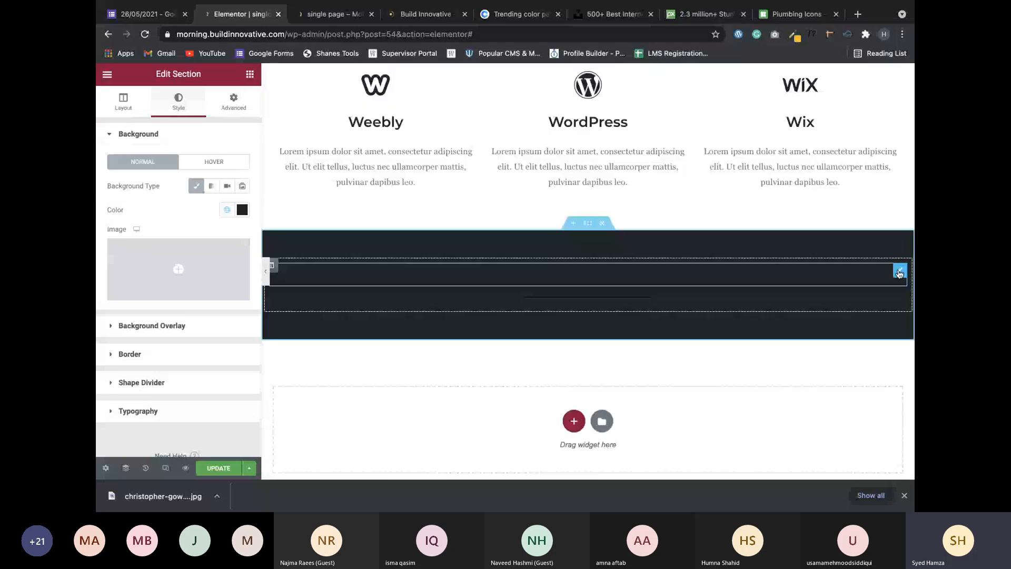
right_click(899, 272)
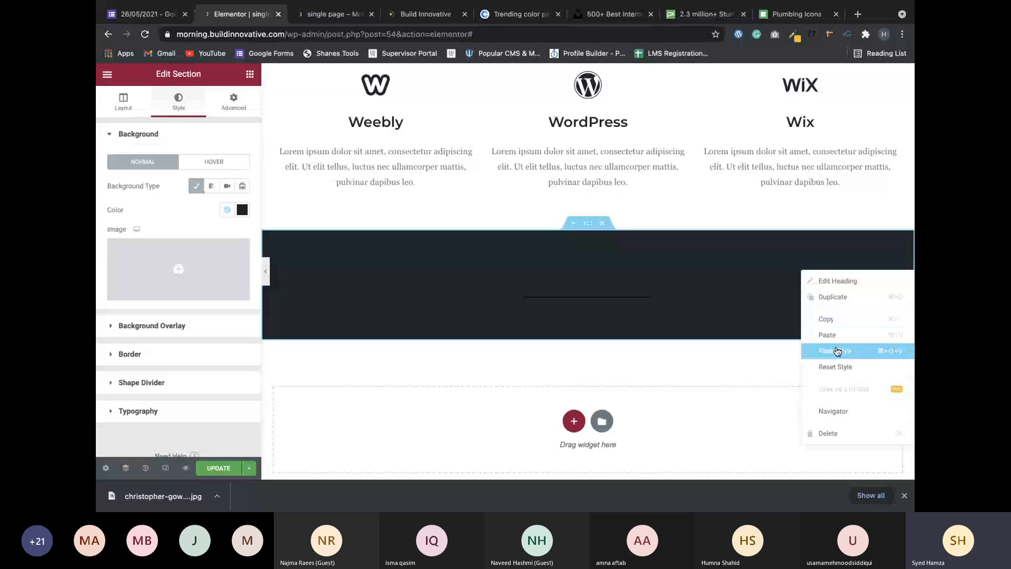
left_click(837, 351)
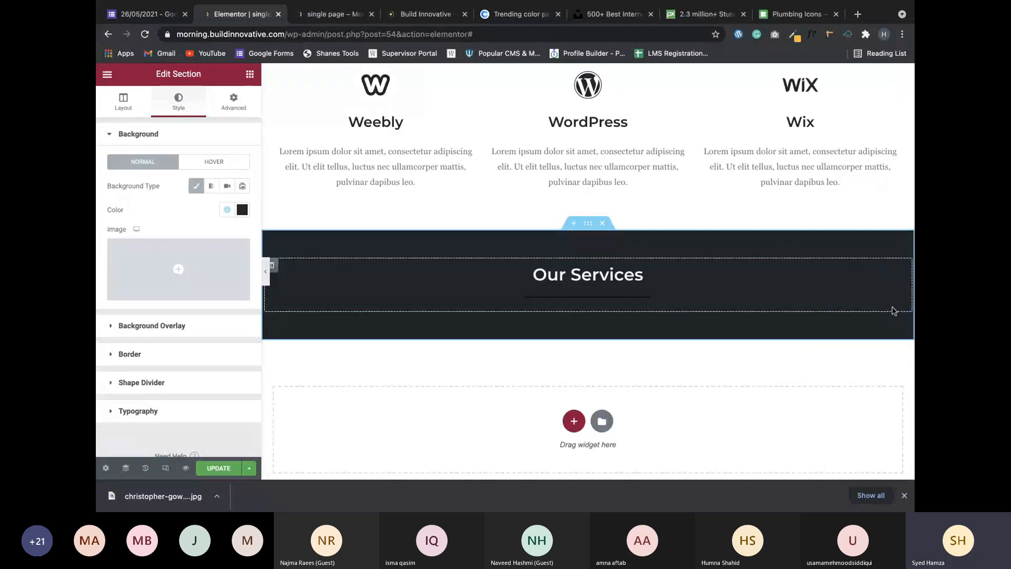
Make the divider line white, then switch to the Teams meeting desktop.
left_click(894, 309)
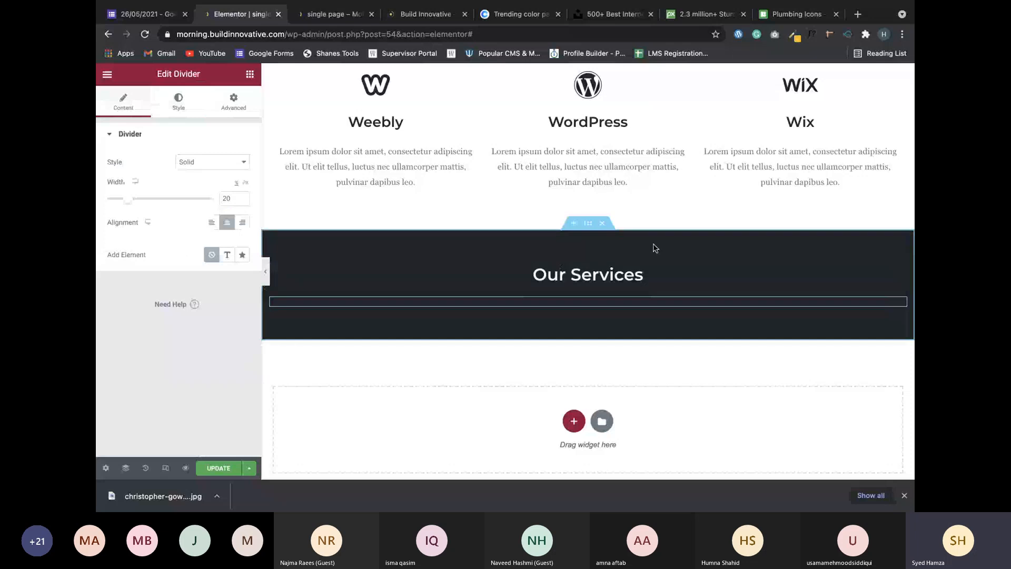
scroll(653, 245, "up", 10)
scroll(652, 247, "down", 10)
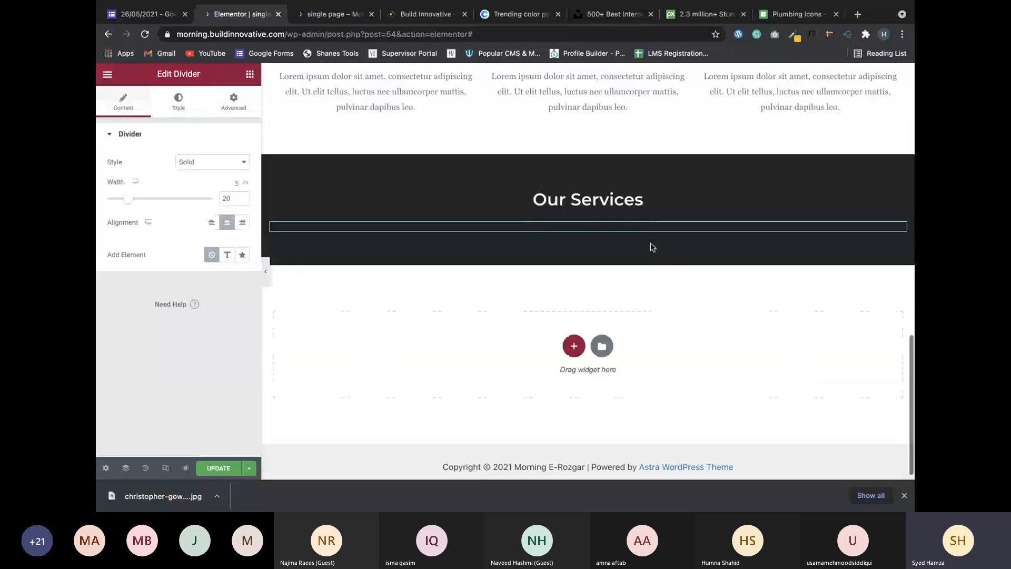
scroll(651, 247, "down", 1)
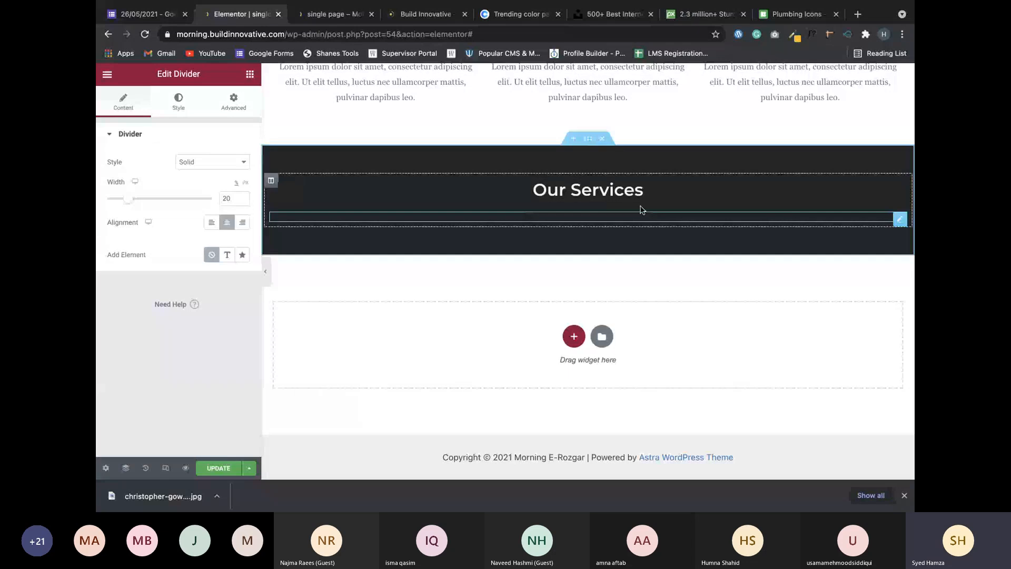
left_click(179, 103)
left_click(156, 295)
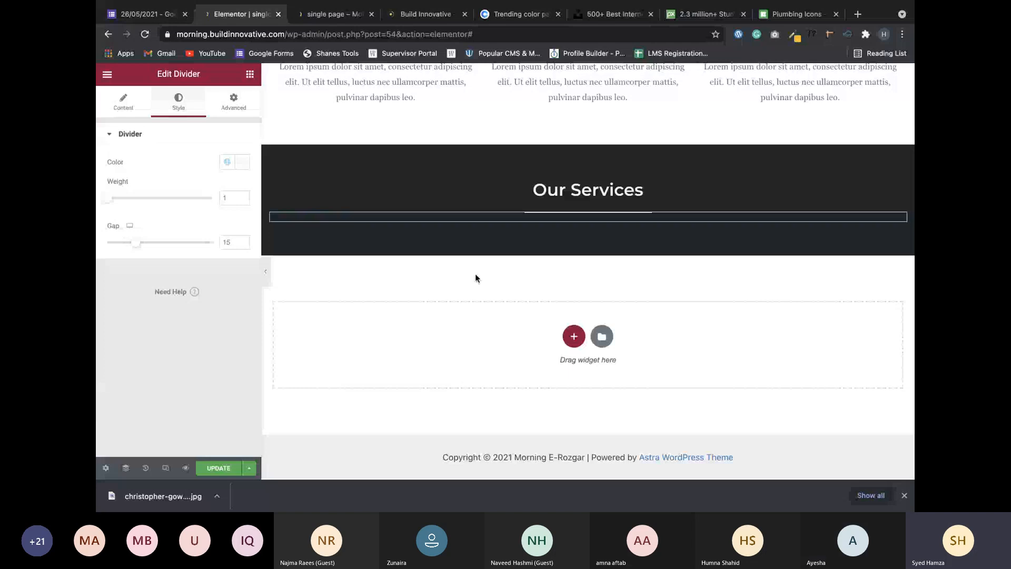
key("ctrl+Left")
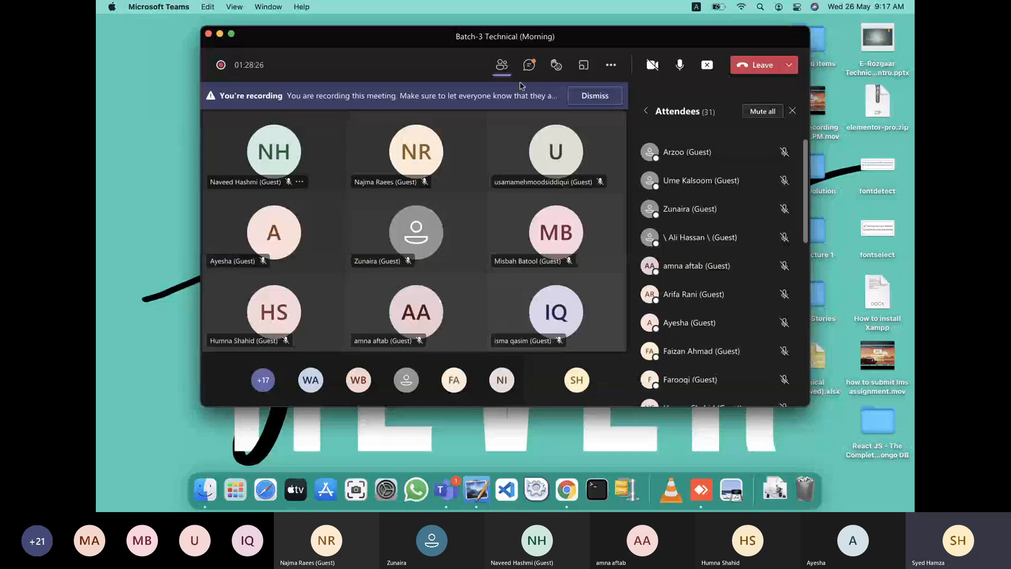
Scroll through the meeting chat, then stop sharing the screen.
left_click(528, 65)
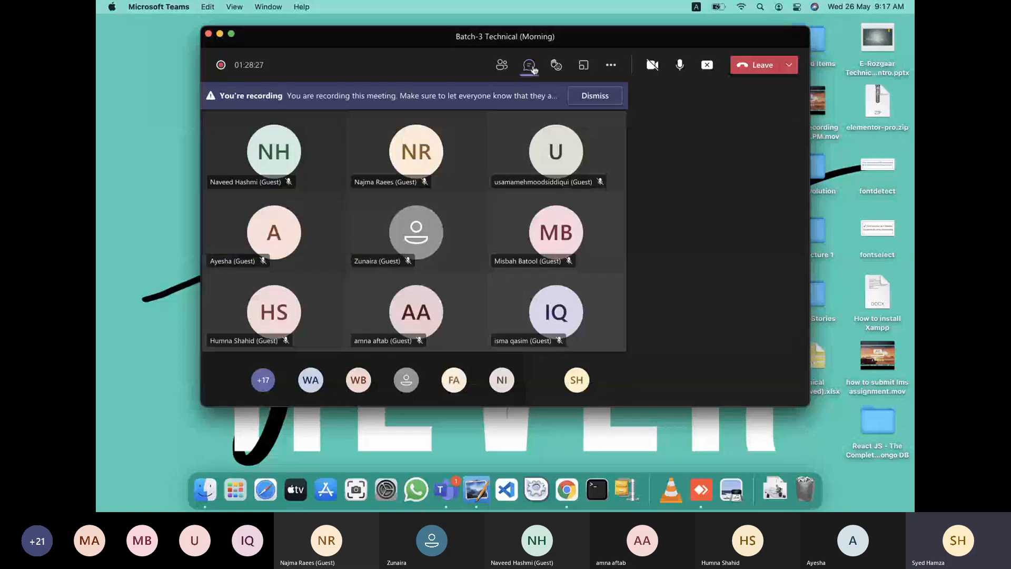
scroll(700, 212, "down", 2)
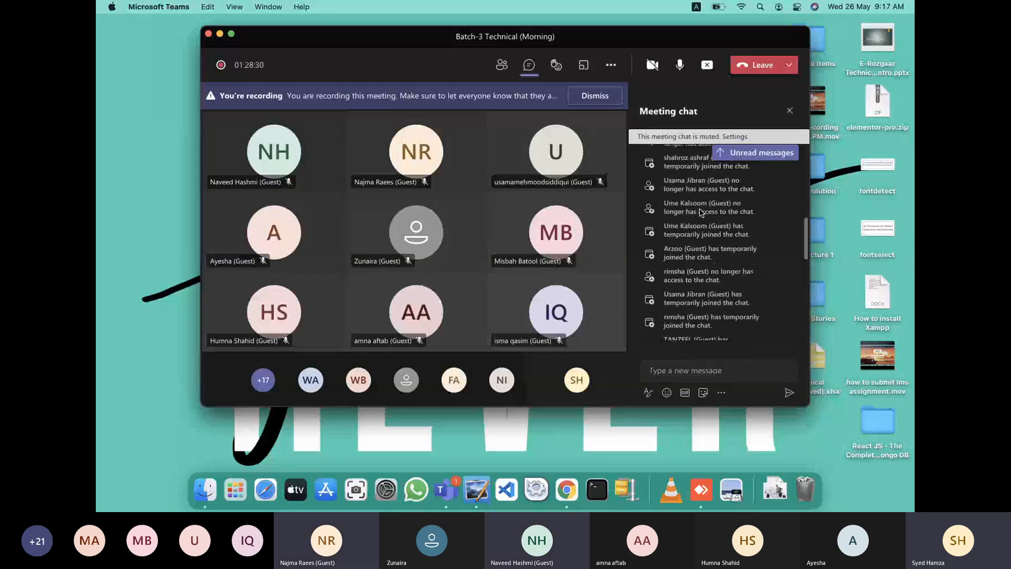
scroll(712, 273, "up", 3)
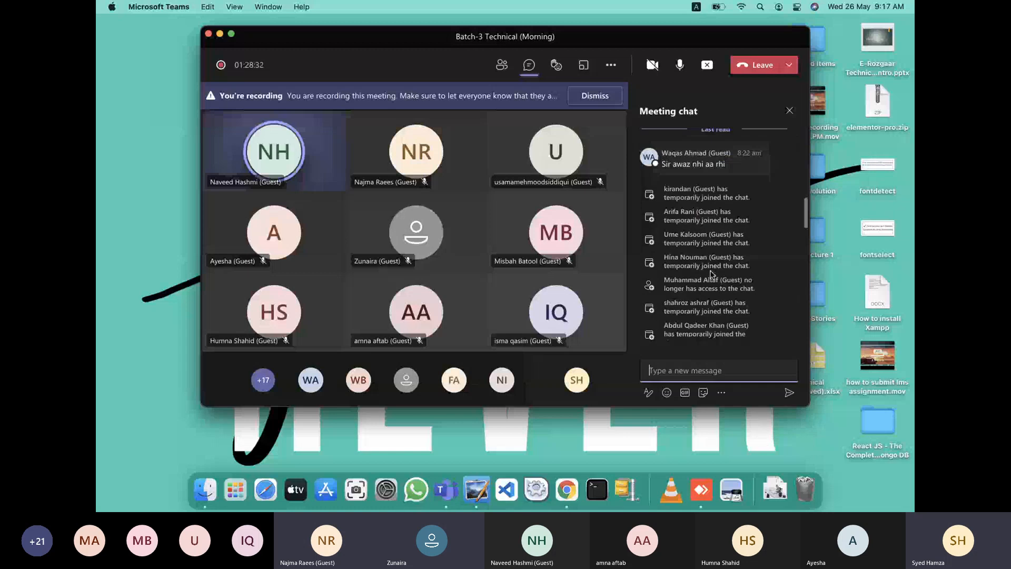
scroll(712, 273, "down", 5)
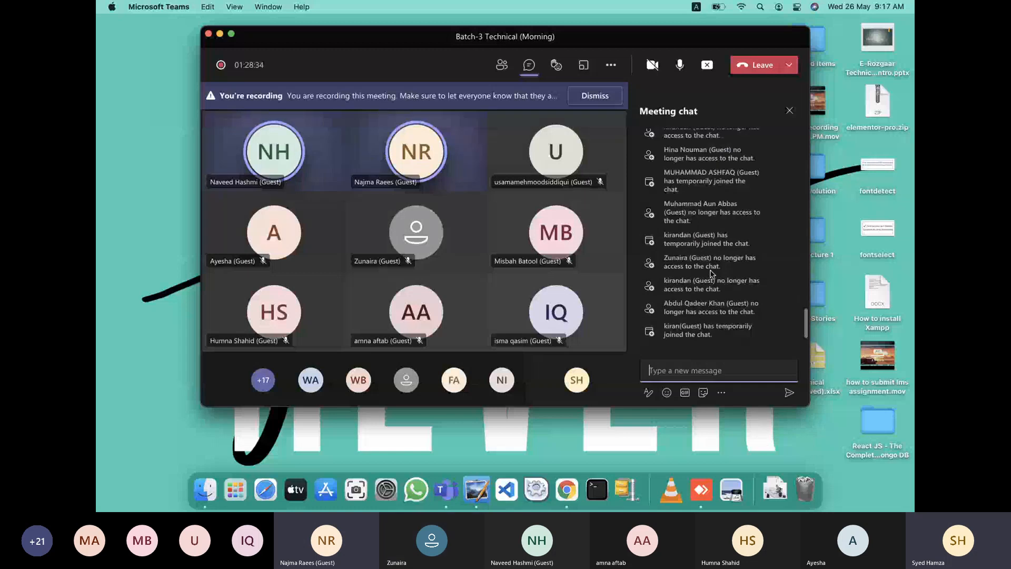
left_click(707, 67)
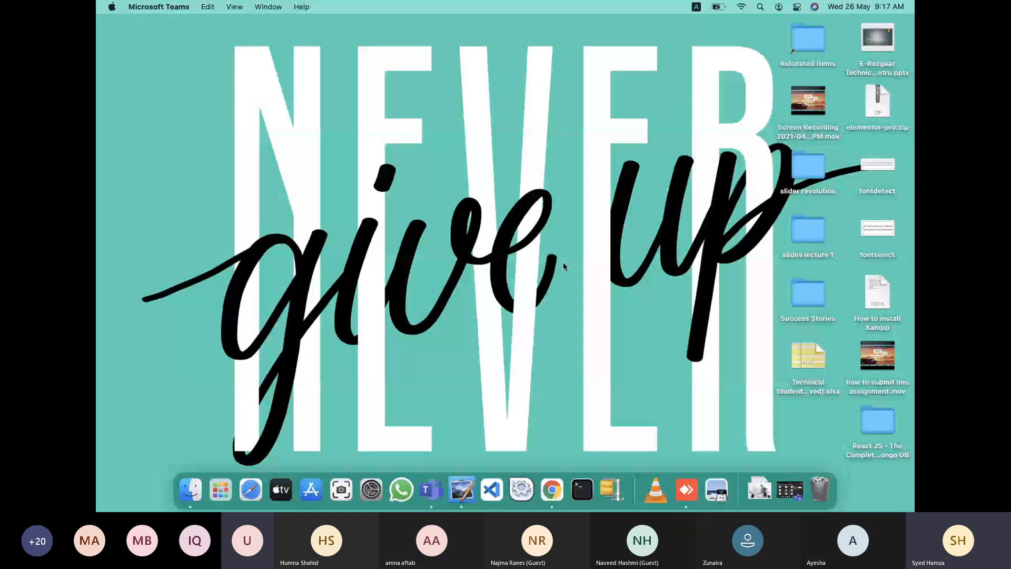
Bring Chrome back and return the Elementor panel to the widget list.
left_click(549, 486)
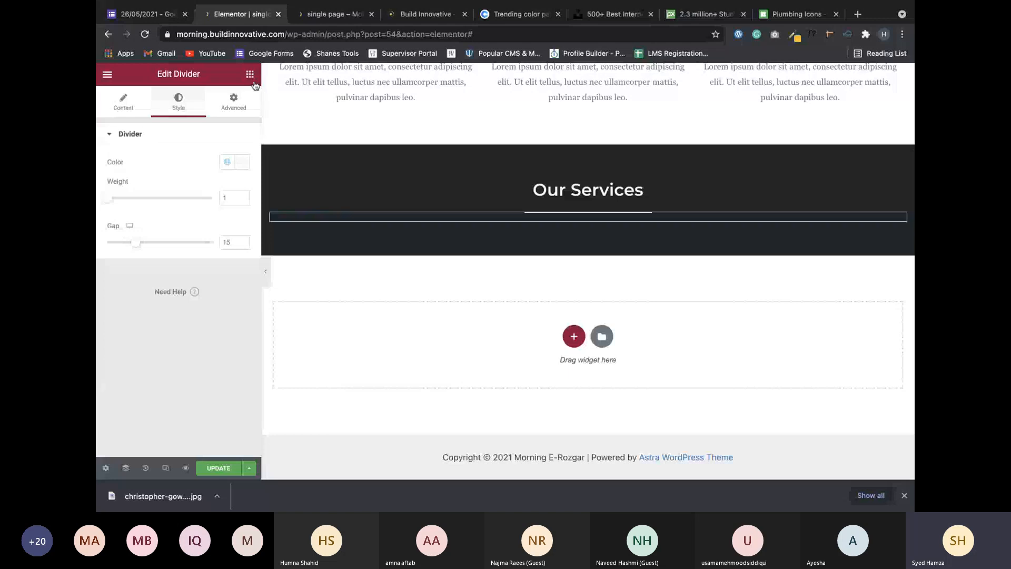
left_click(251, 77)
scroll(447, 269, "up", 10)
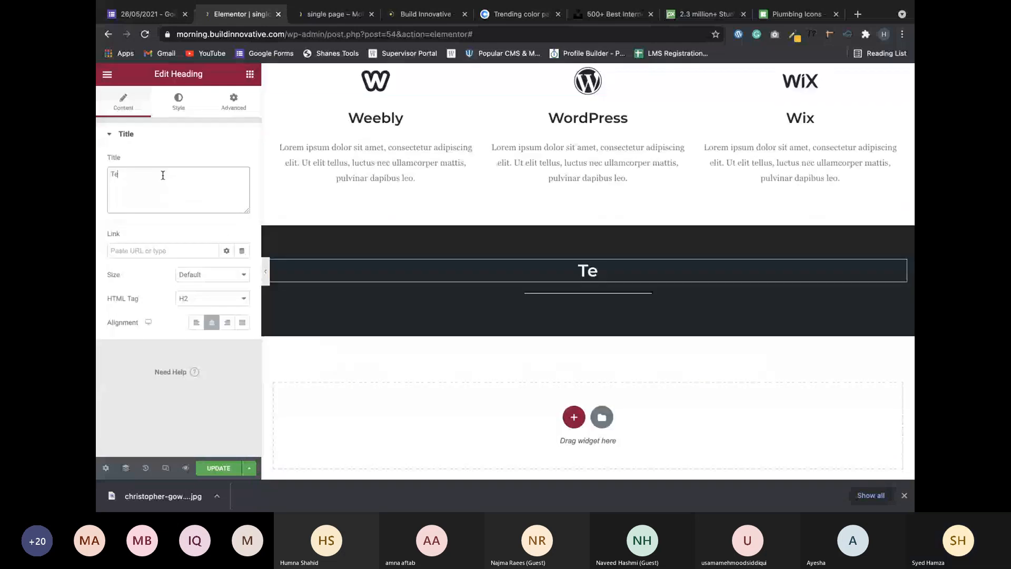
Finish retyping the dark section heading as 'Testimonials' and show the widget library.
type("stimonials")
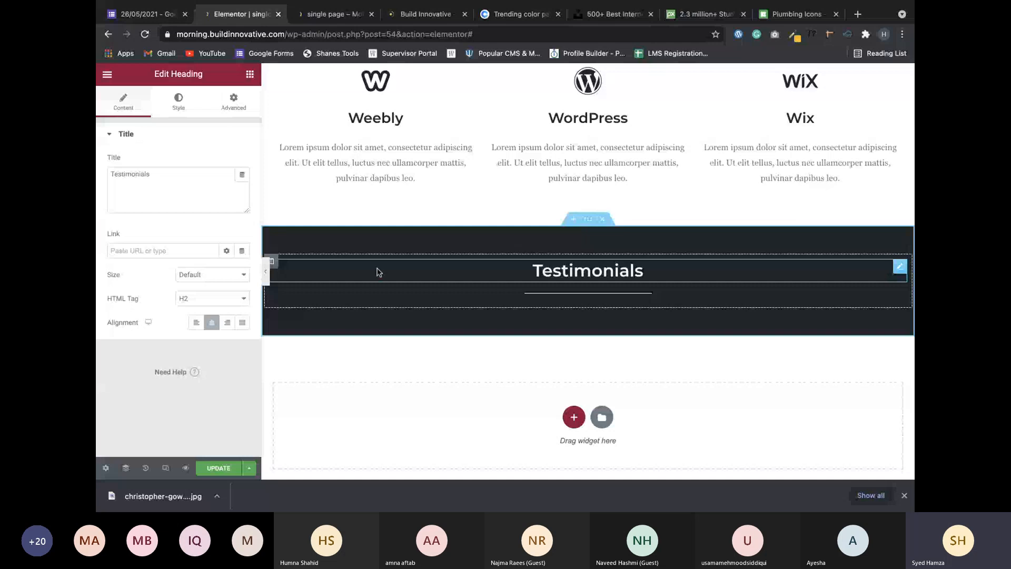
left_click(250, 74)
scroll(211, 197, "down", 15)
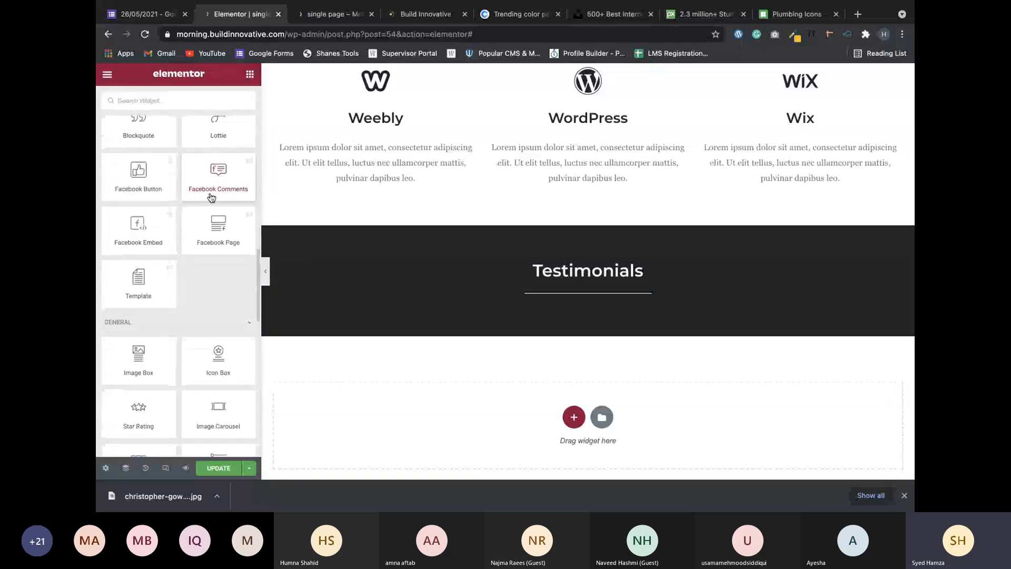
Search widgets for 'tes' and place a Testimonial widget under the Testimonials heading.
scroll(212, 197, "down", 1)
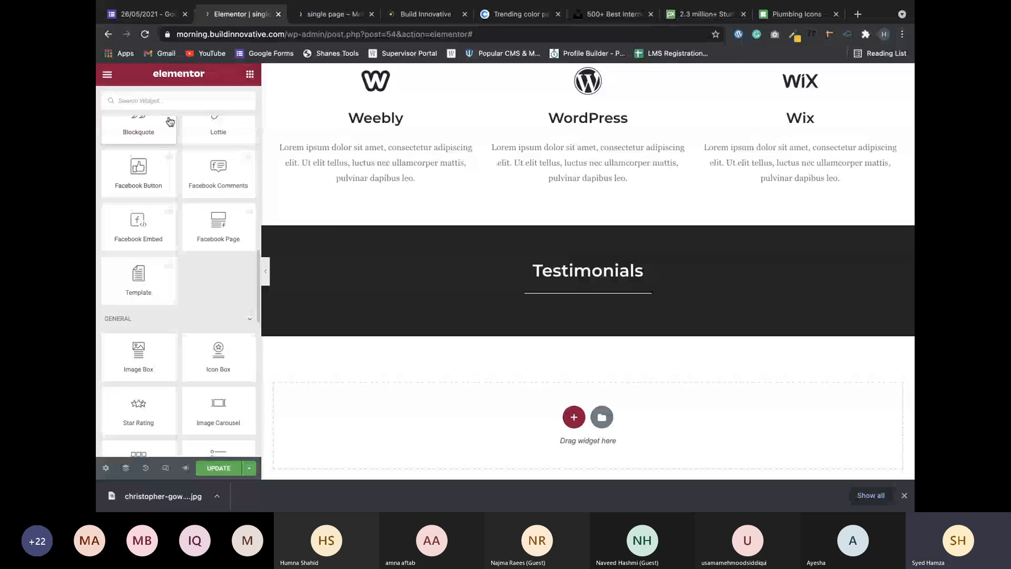
left_click(200, 100)
type("tes")
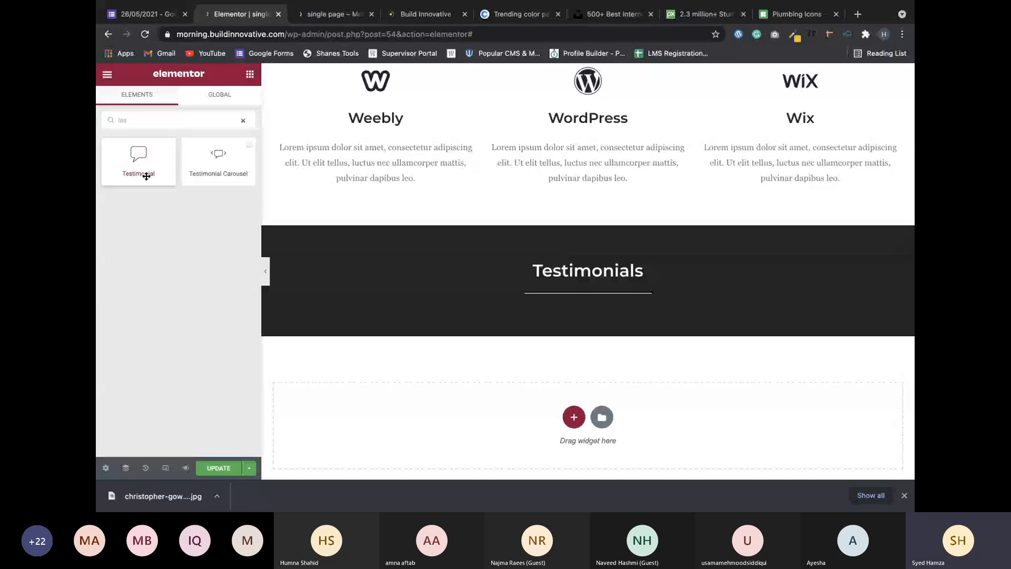
left_click_drag(146, 176, 552, 302)
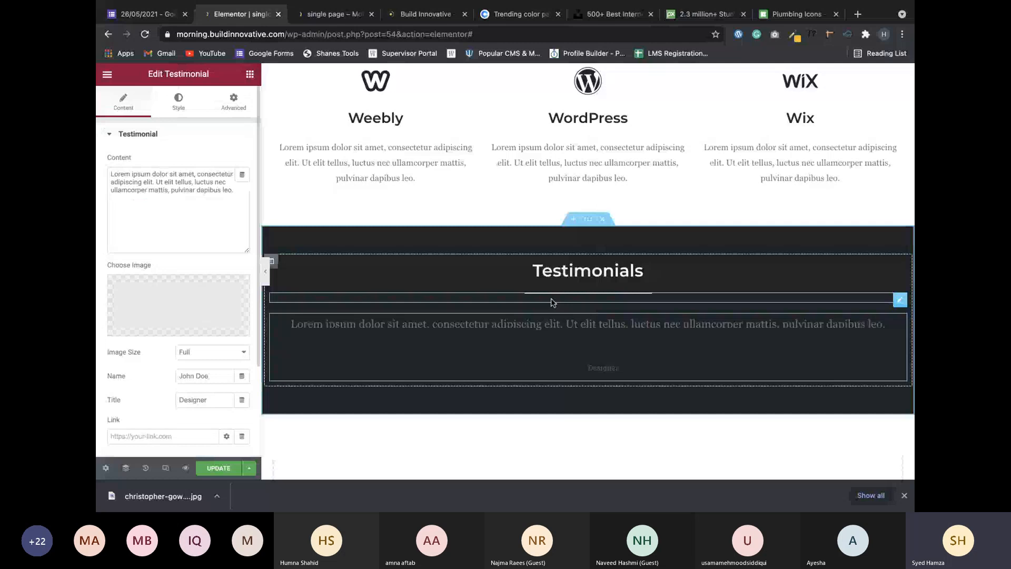
key("ctrl+Up")
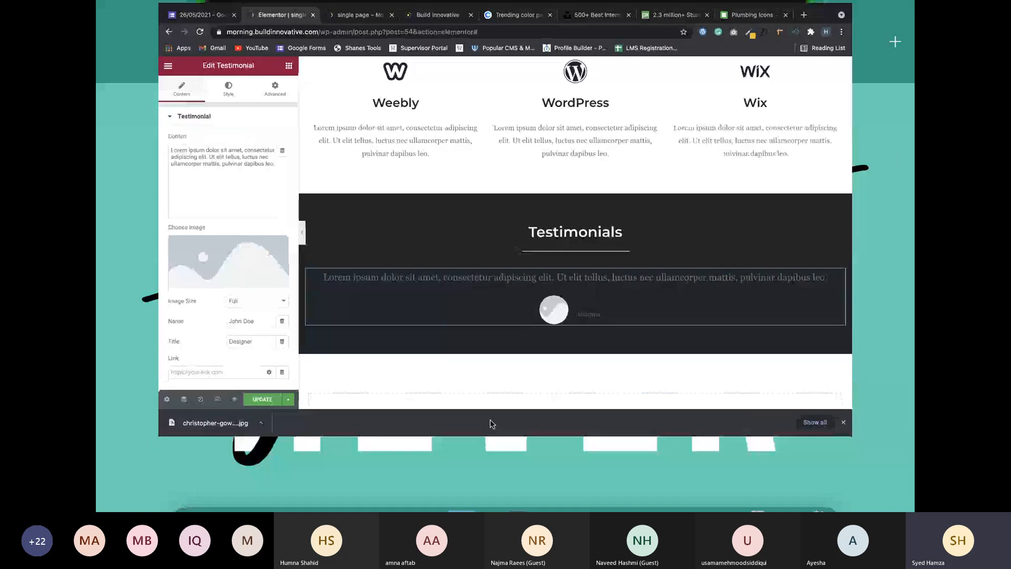
left_click(198, 201)
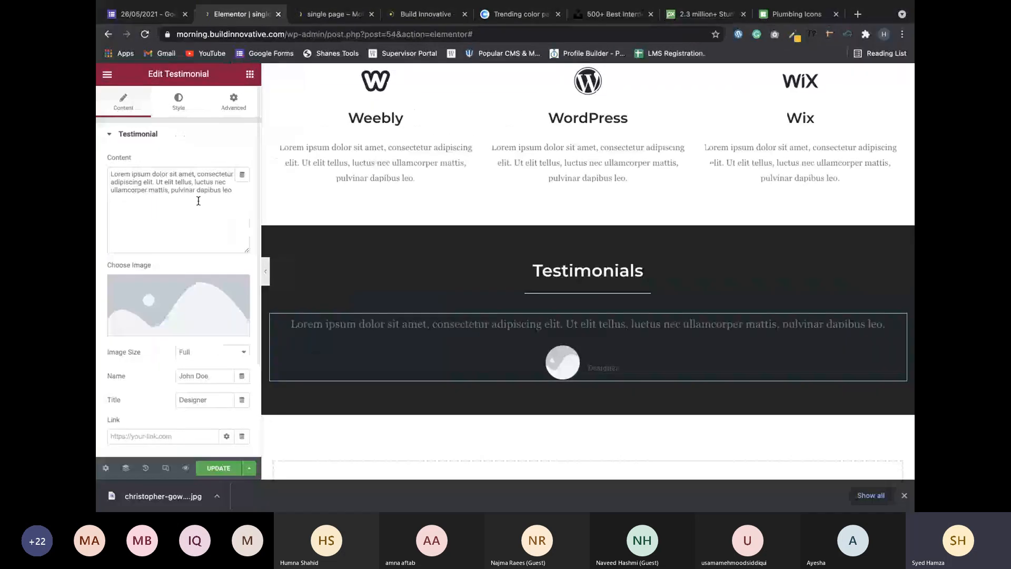
key("Escape")
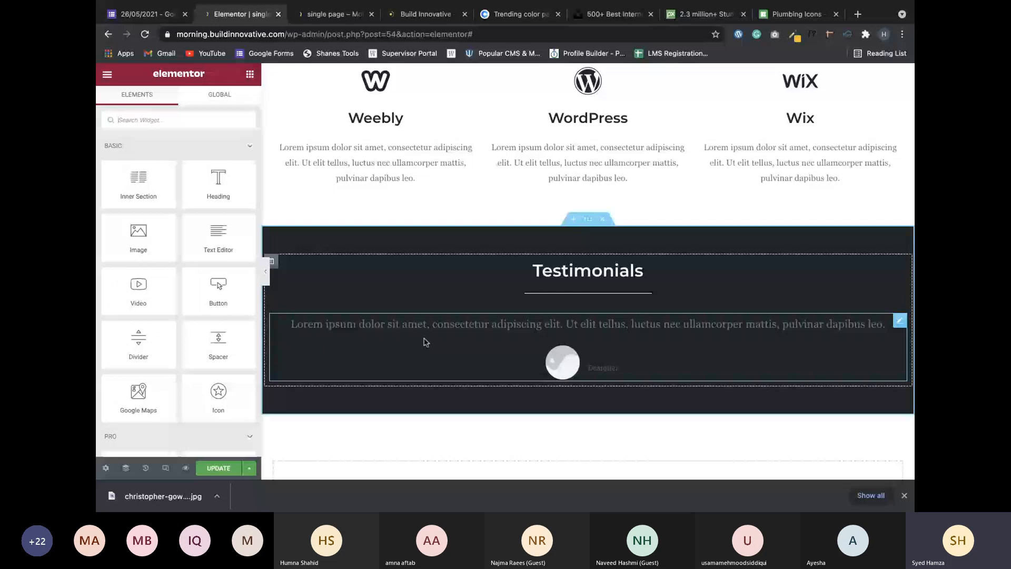
Search widgets for 'test' and open the testimonial widget's Edit Testimonial panel.
scroll(196, 321, "down", 10)
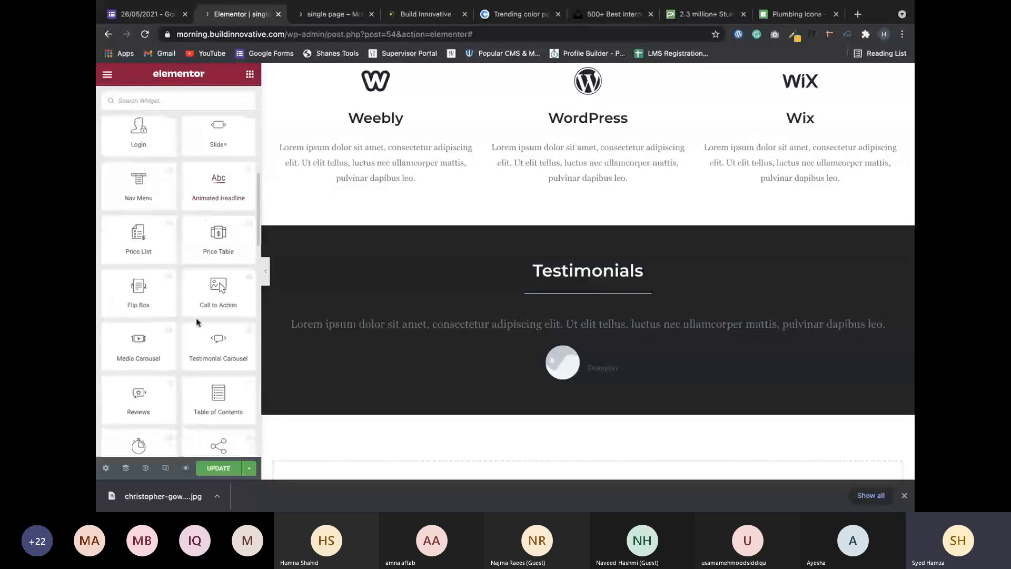
scroll(196, 318, "down", 5)
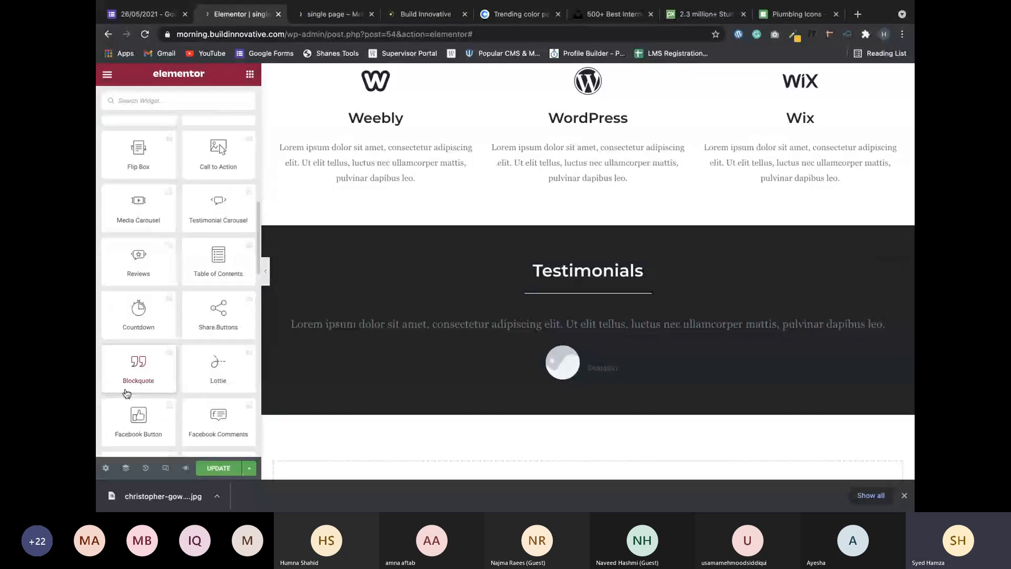
scroll(126, 394, "down", 7)
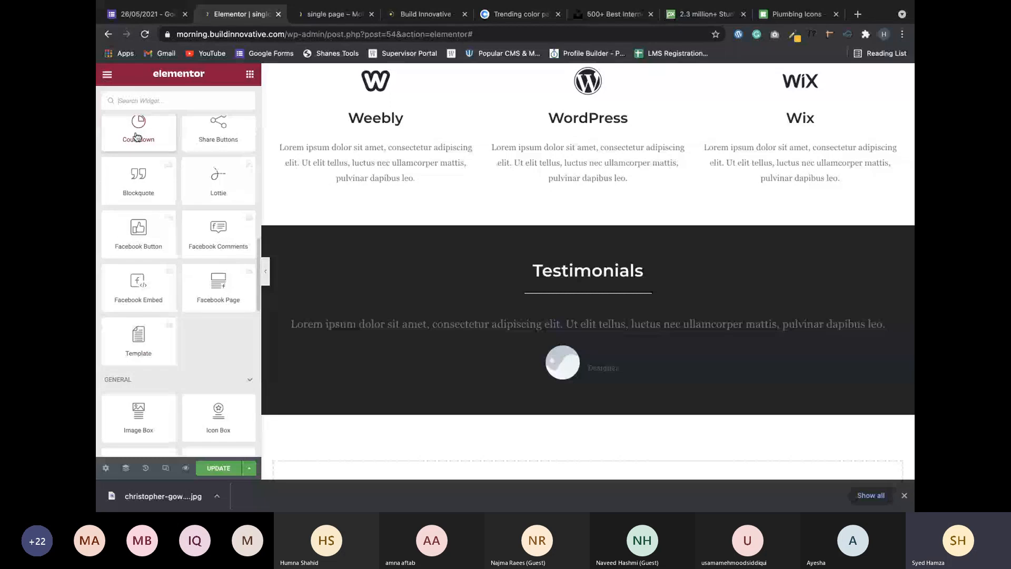
scroll(214, 316, "down", 9)
scroll(215, 363, "down", 1)
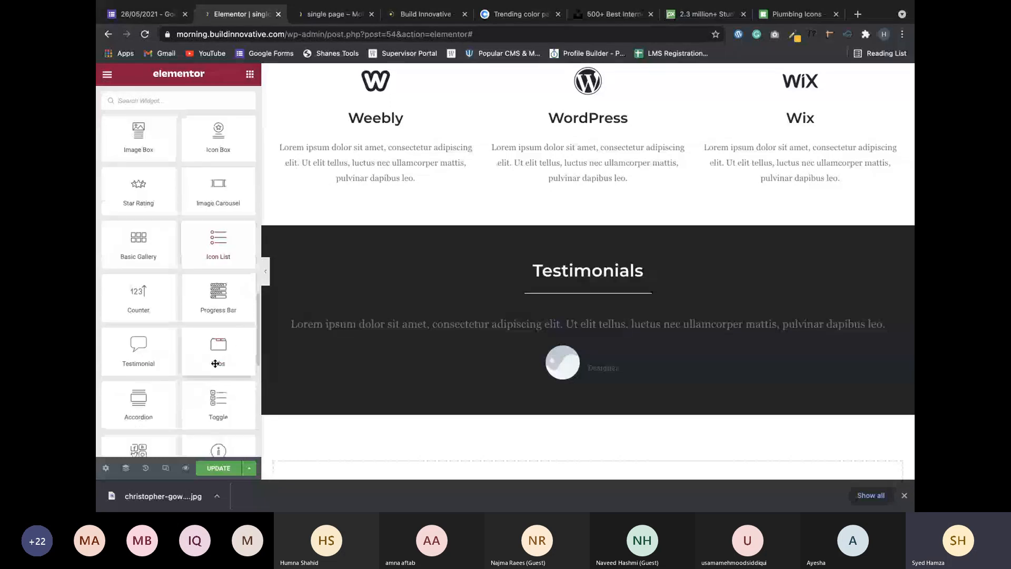
scroll(132, 228, "up", 11)
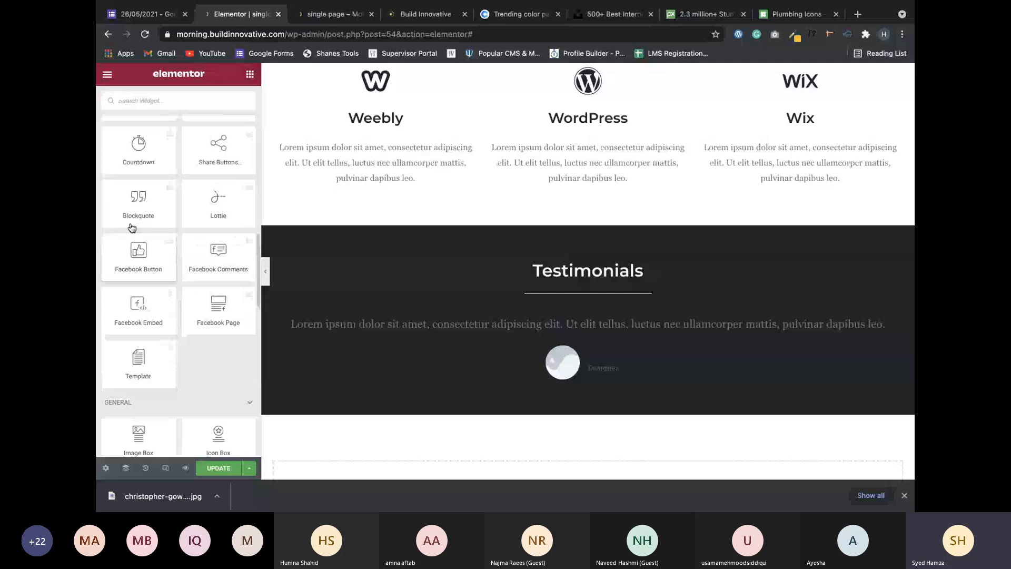
left_click(165, 96)
type("test")
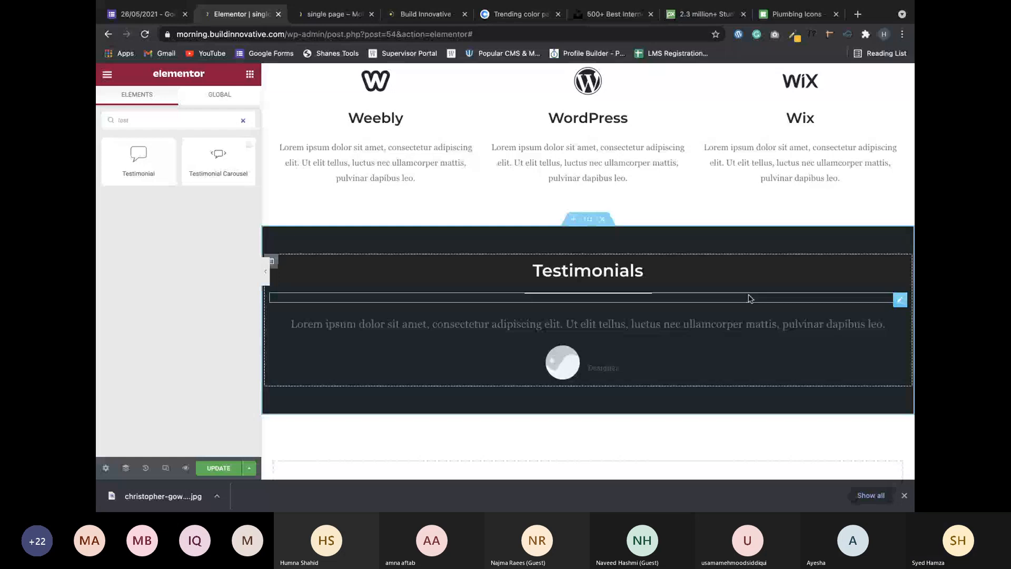
left_click(684, 337)
scroll(600, 349, "down", 1)
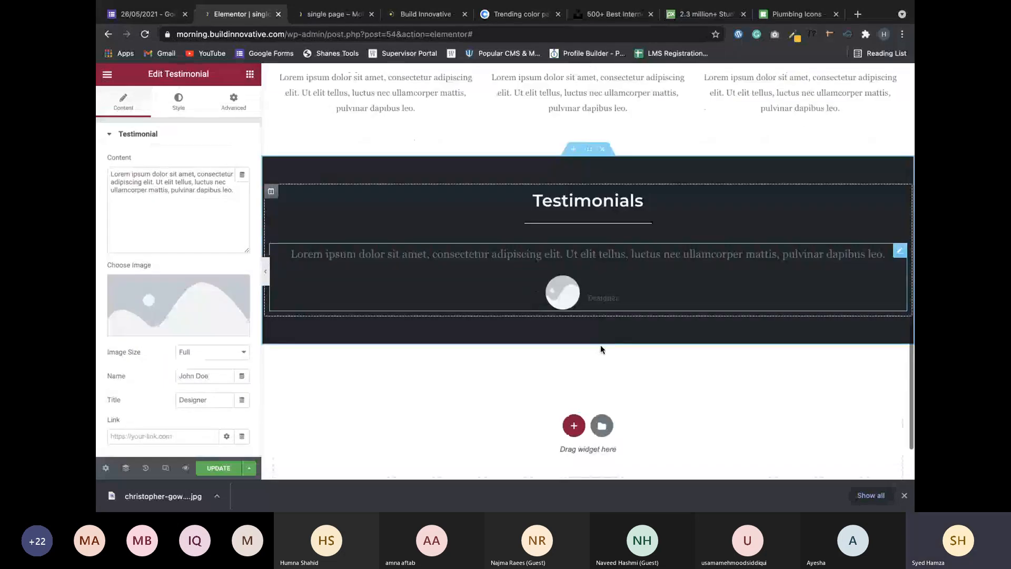
scroll(600, 349, "down", 1)
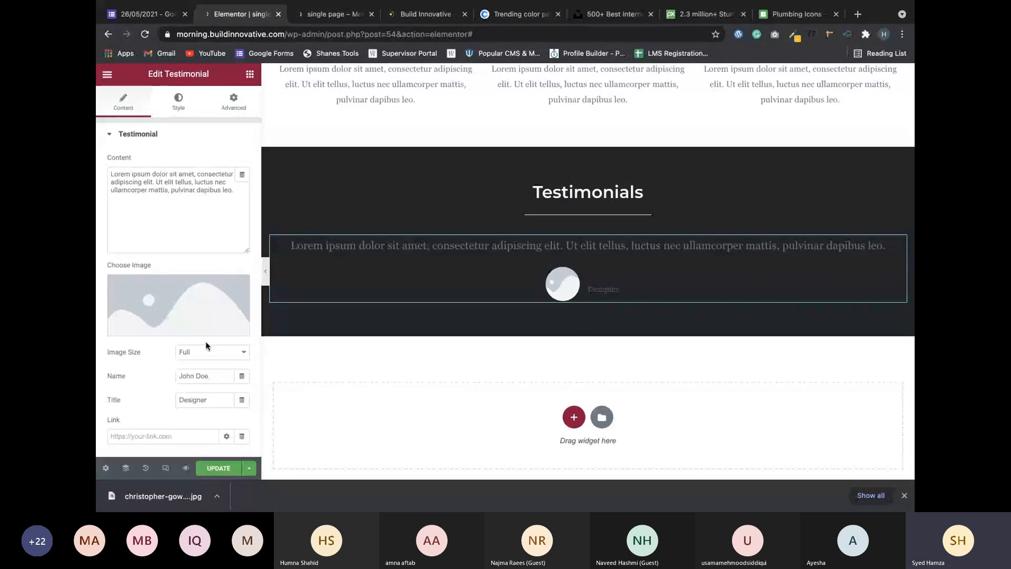
In a new tab, search Google for 'user images' and show only image results.
mouse_move(864, 46)
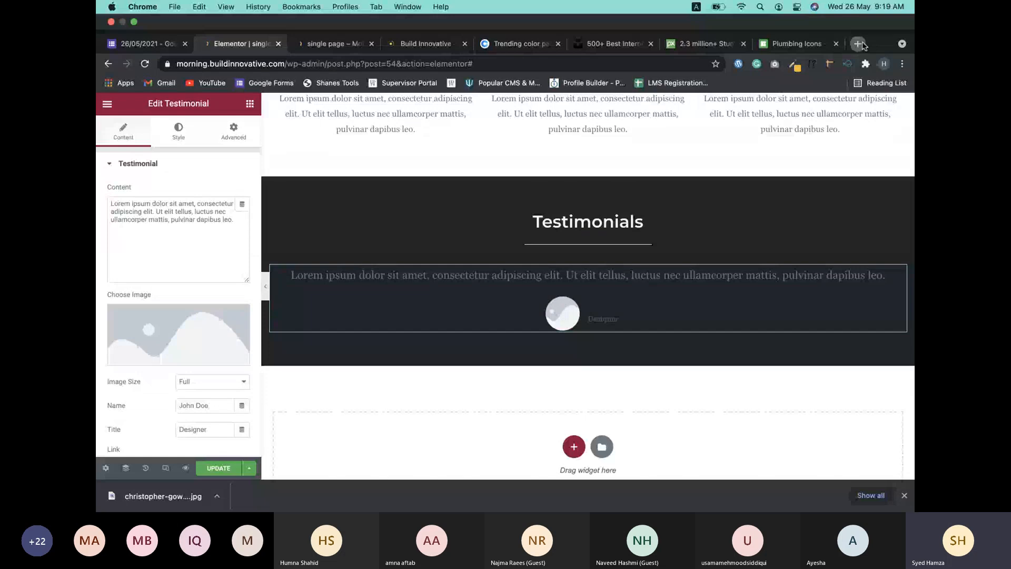
left_click(859, 44)
type("user im")
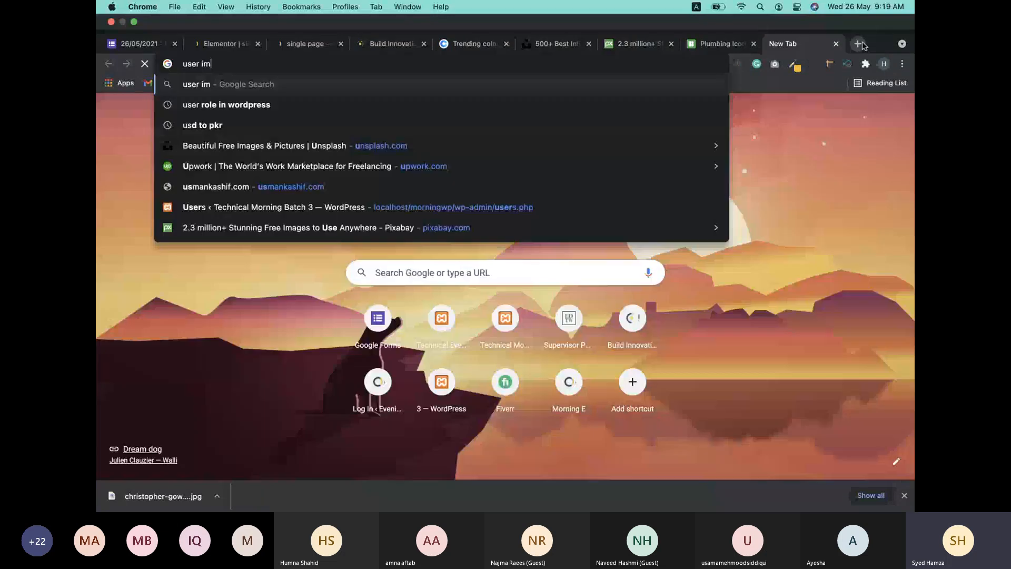
type("ah")
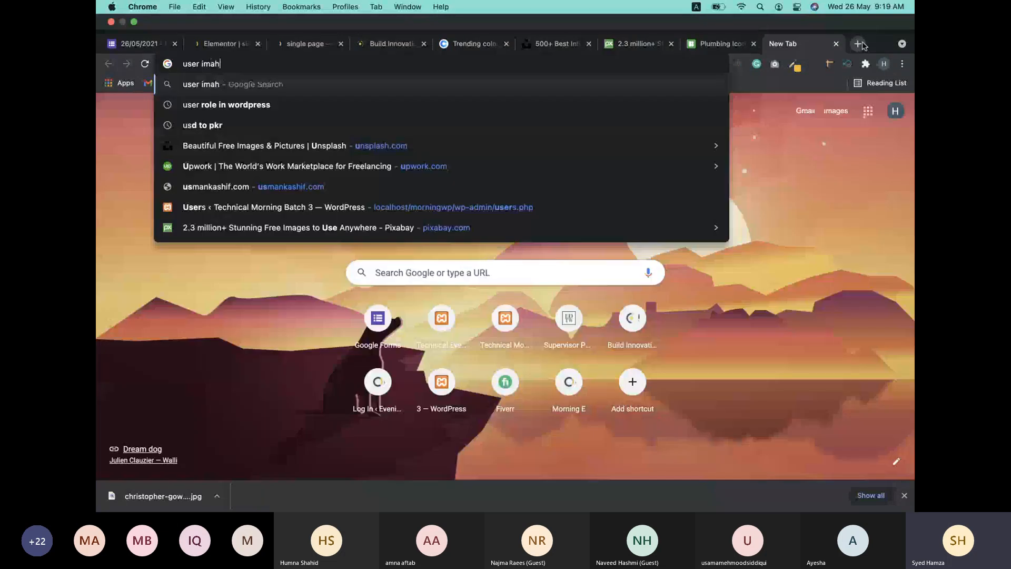
key("BackSpace")
type("ges")
key("Return")
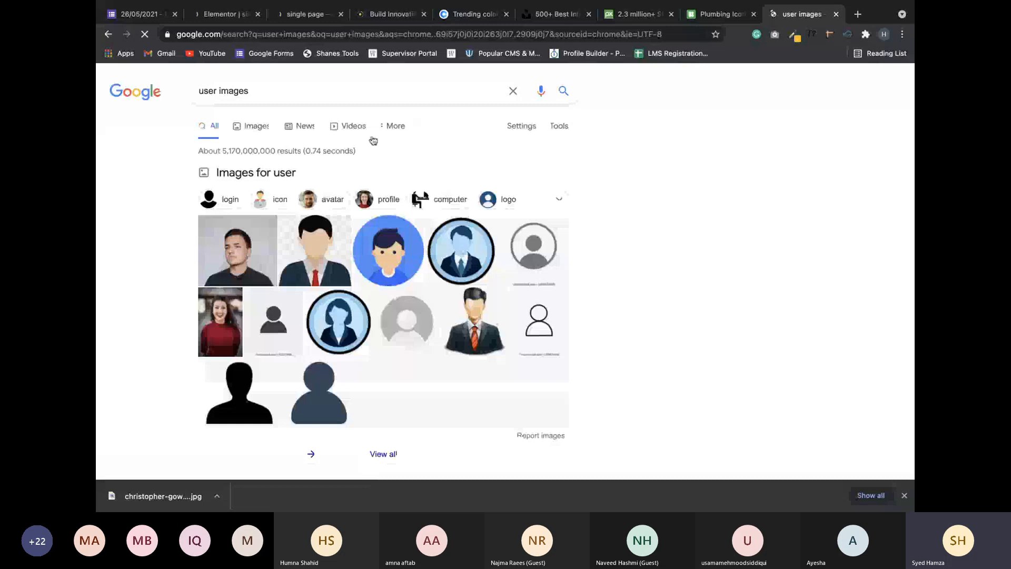
left_click(251, 127)
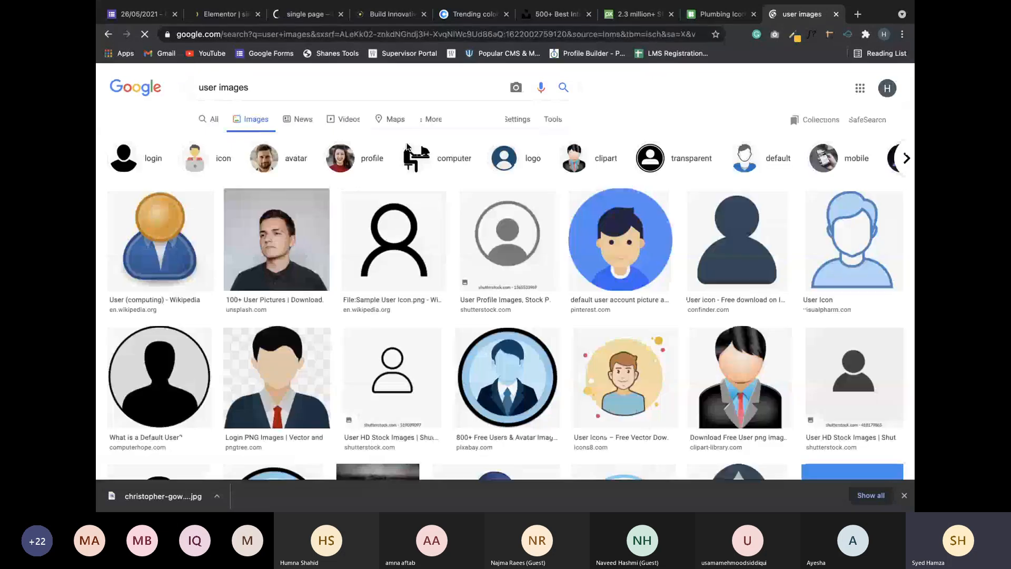
Download the photo of the smiling woman in red and return to the site tabs.
scroll(413, 211, "down", 5)
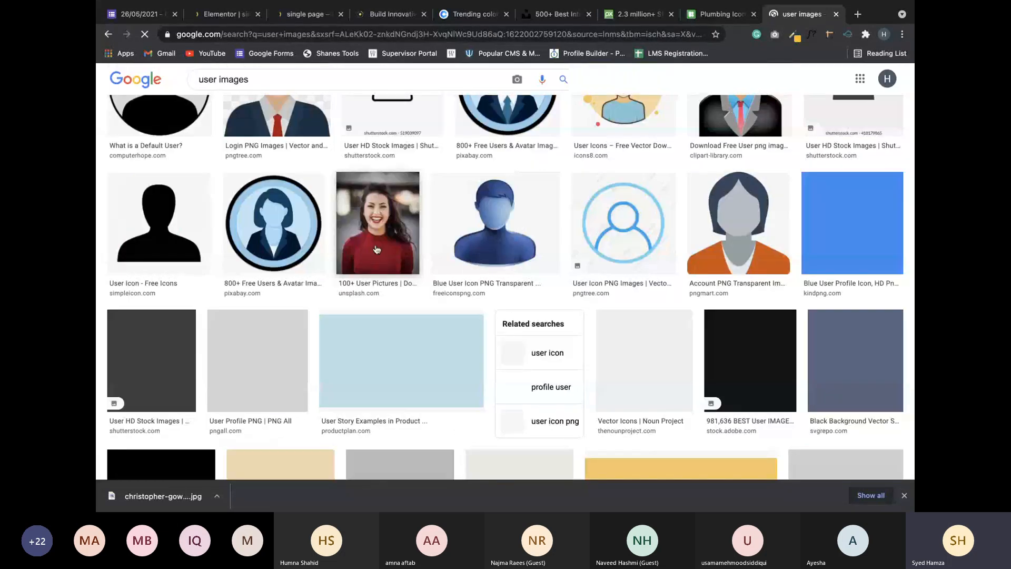
left_click(417, 233)
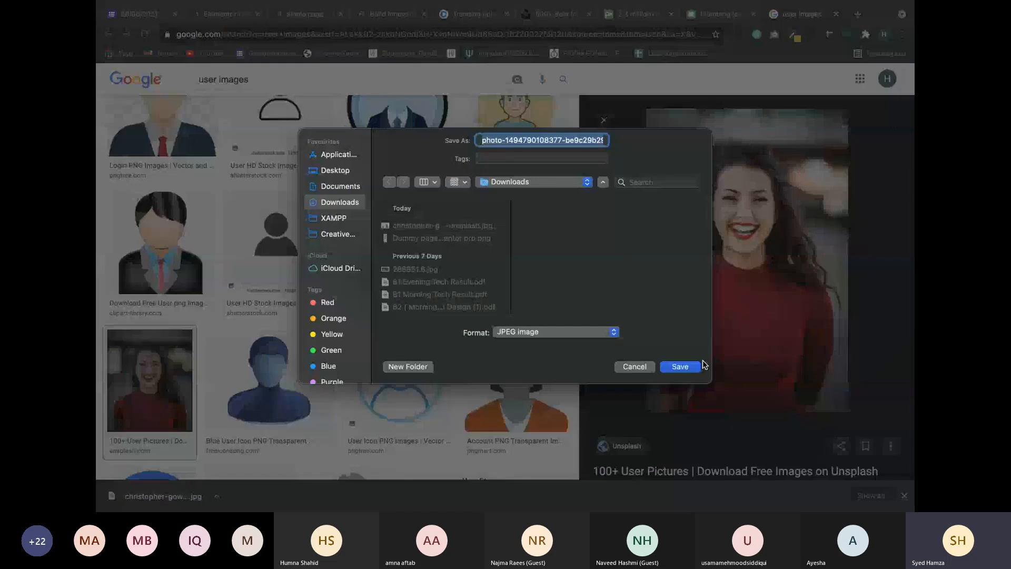
left_click(702, 364)
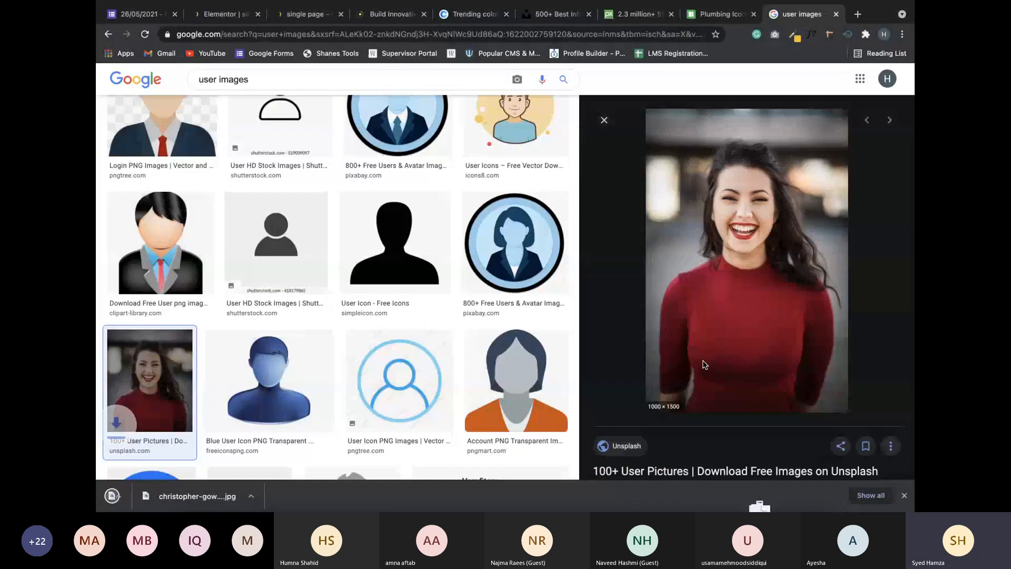
left_click(305, 15)
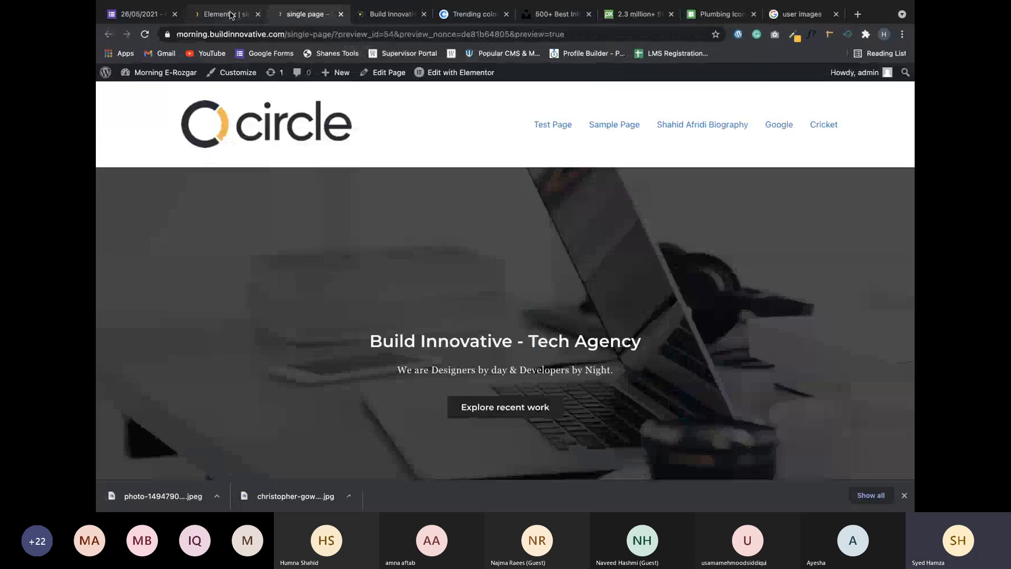
Upload the downloaded woman's portrait through Choose Image and insert it as the testimonial image.
left_click(230, 15)
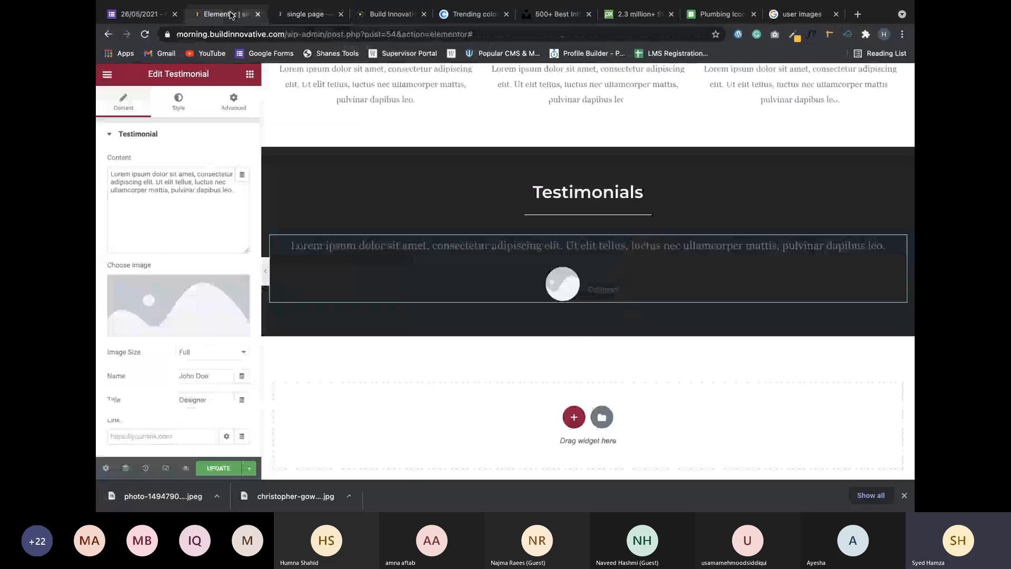
left_click(182, 332)
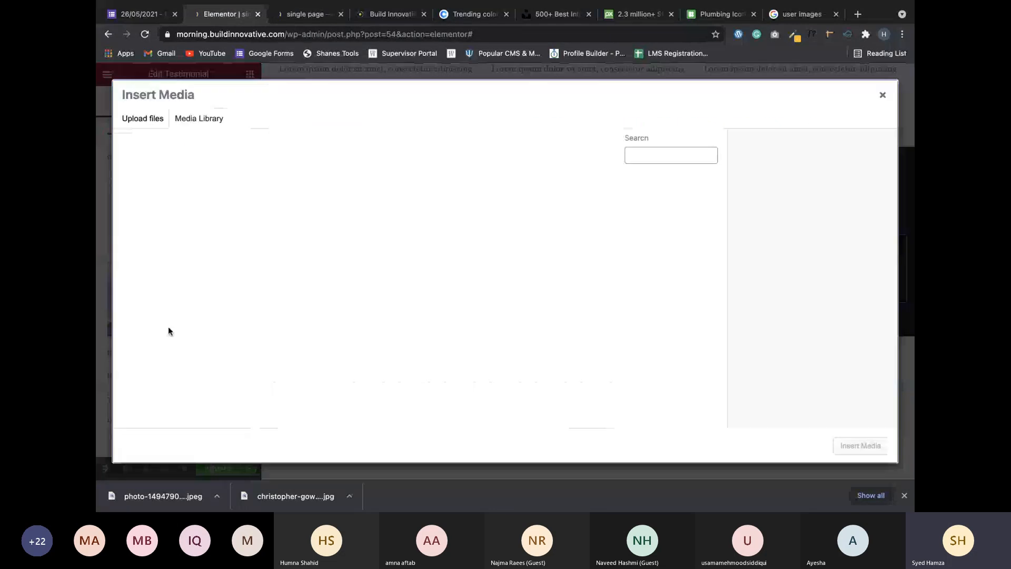
left_click(139, 119)
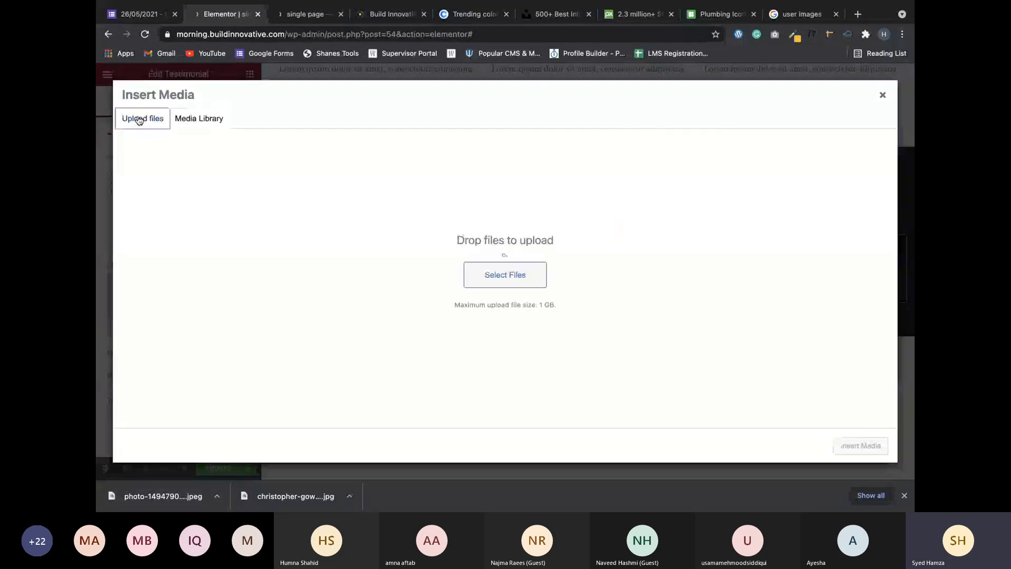
left_click_drag(136, 500, 474, 316)
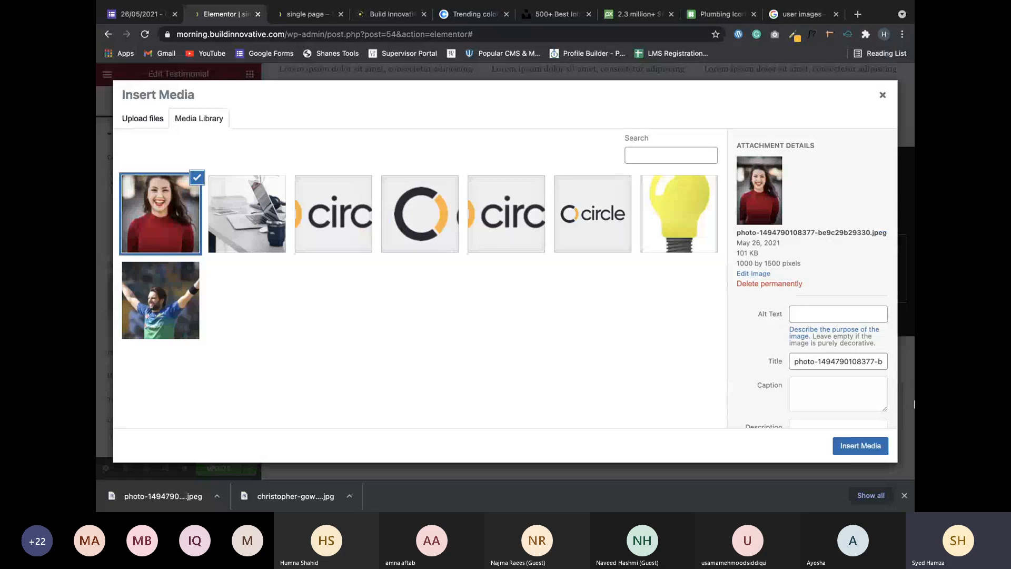
left_click(859, 446)
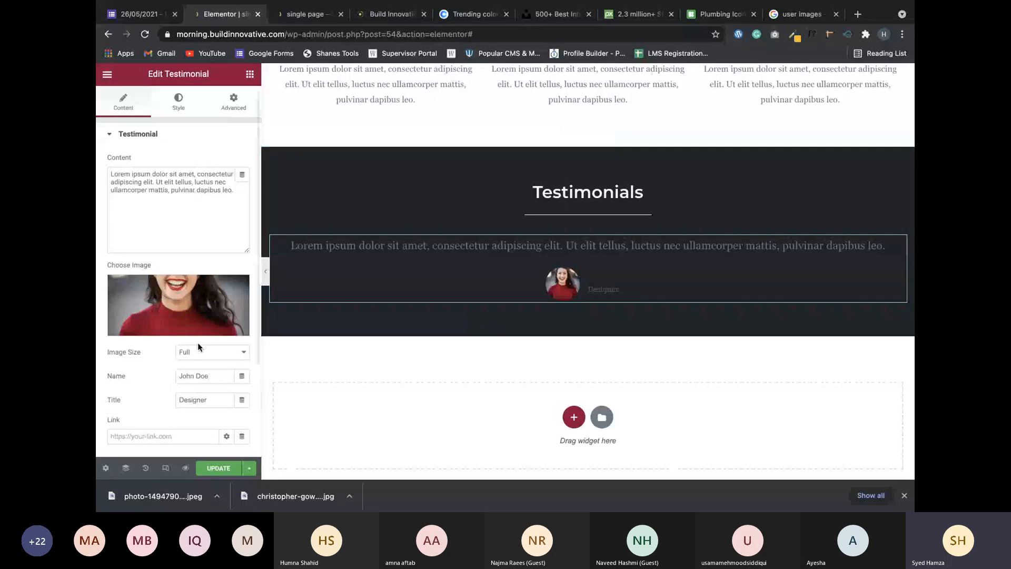
Set the testimonial's Image Position to Top.
scroll(198, 342, "down", 2)
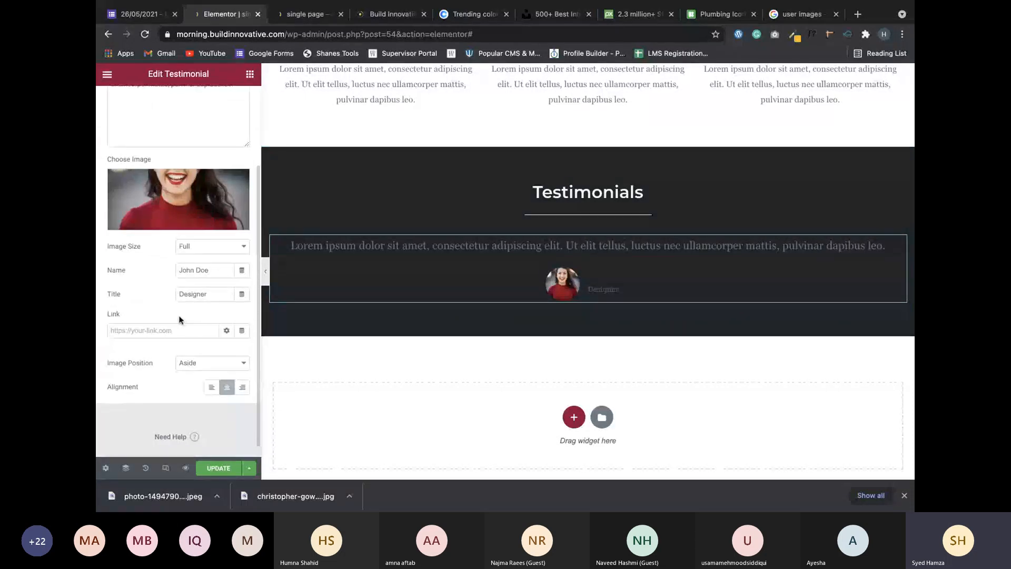
scroll(179, 320, "up", 1)
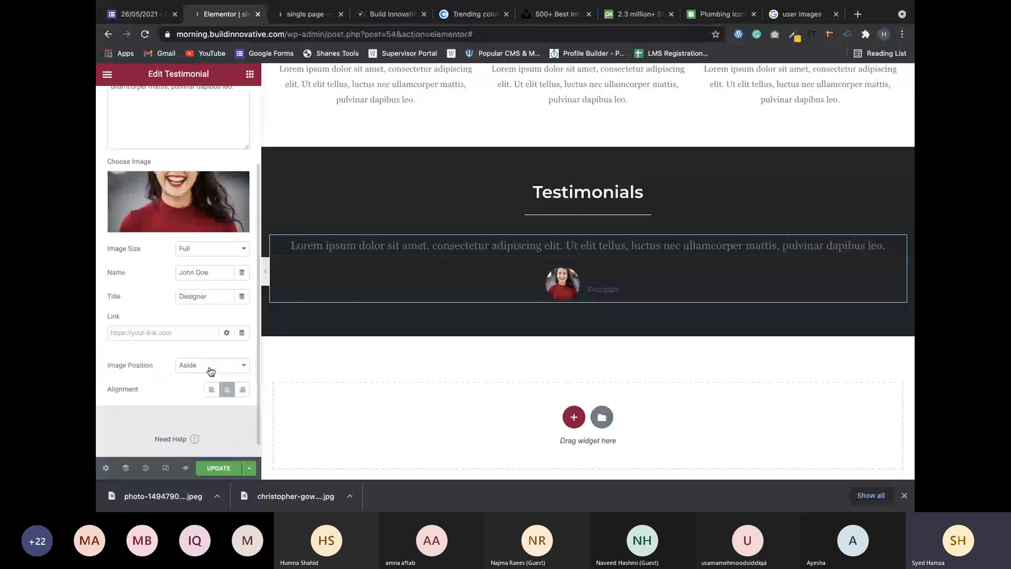
left_click(208, 366)
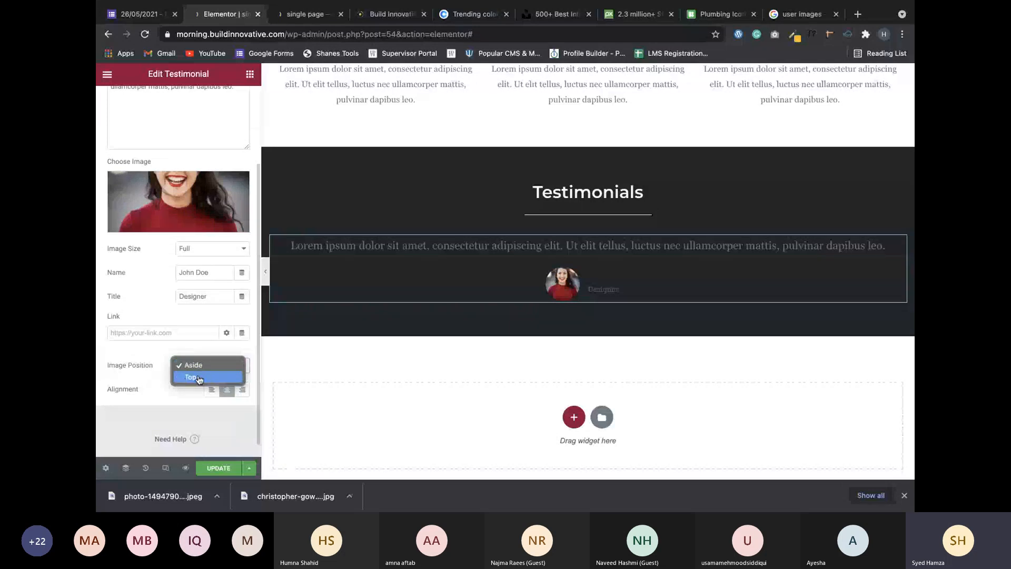
left_click(199, 378)
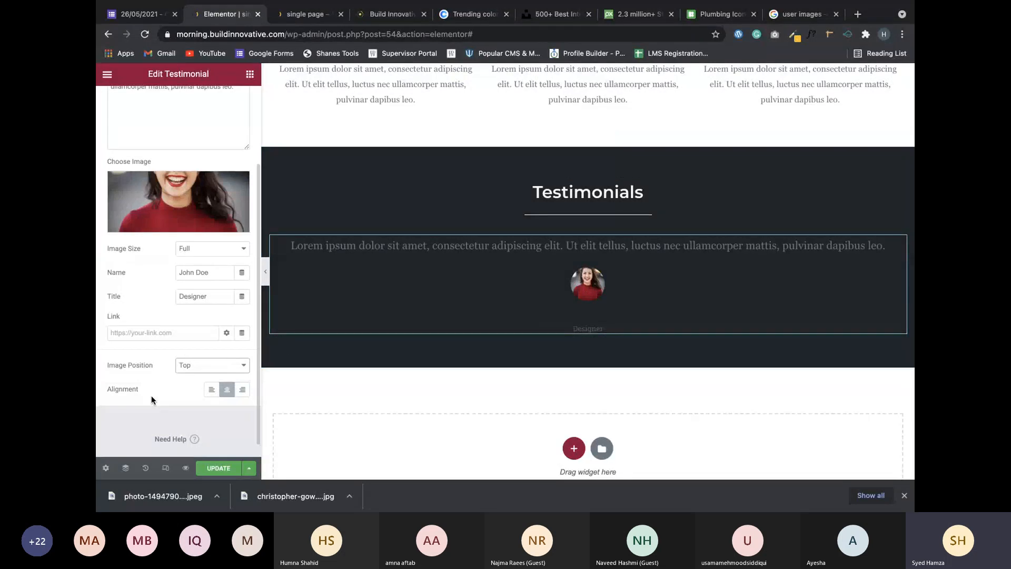
Replace the job title Designer with 'CEO Apple'.
scroll(150, 395, "up", 2)
double_click(206, 345)
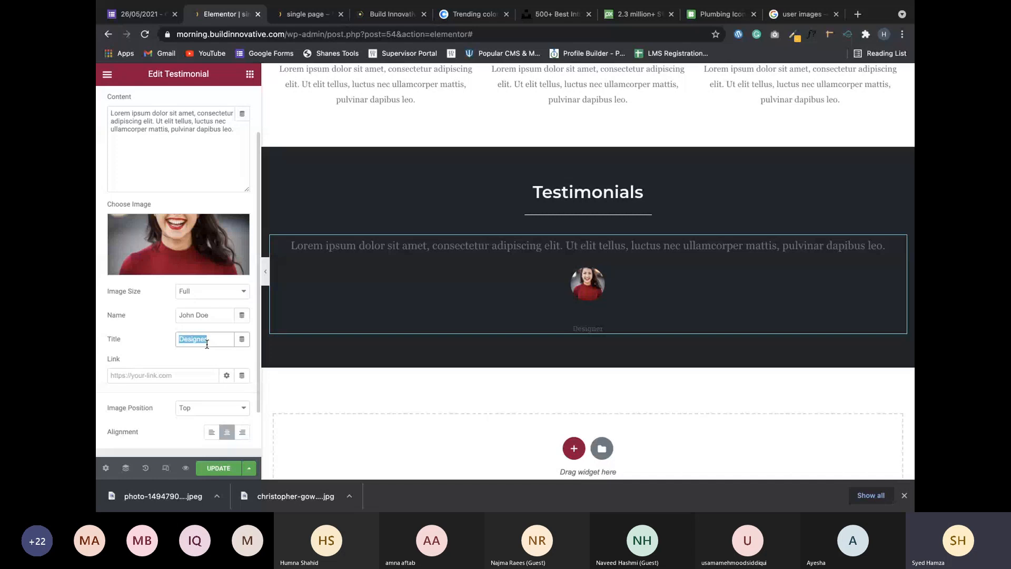
type("CEO")
type(" A")
type("A")
type("pp")
type("le")
scroll(163, 436, "up", 1)
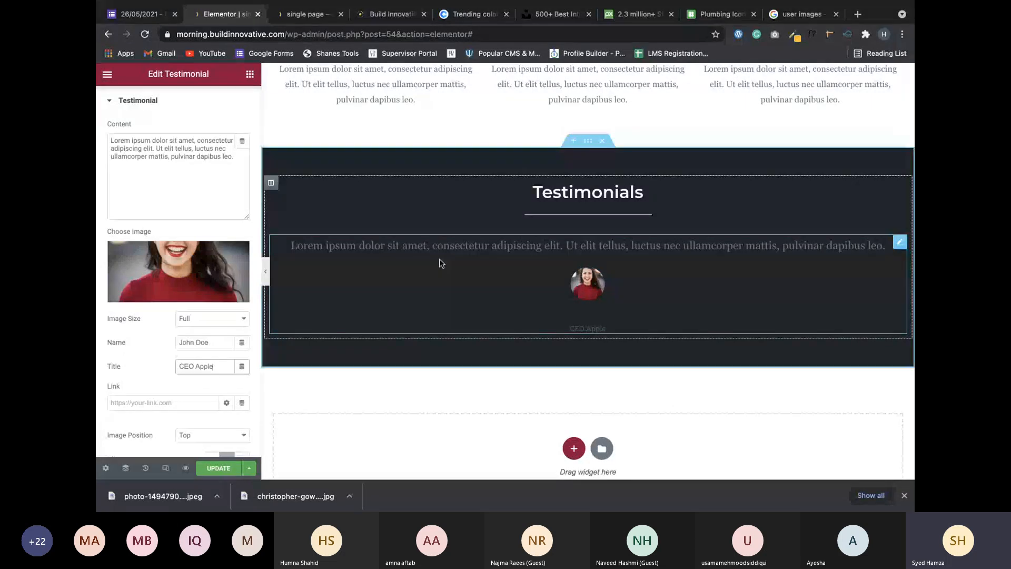
triple_click(193, 152)
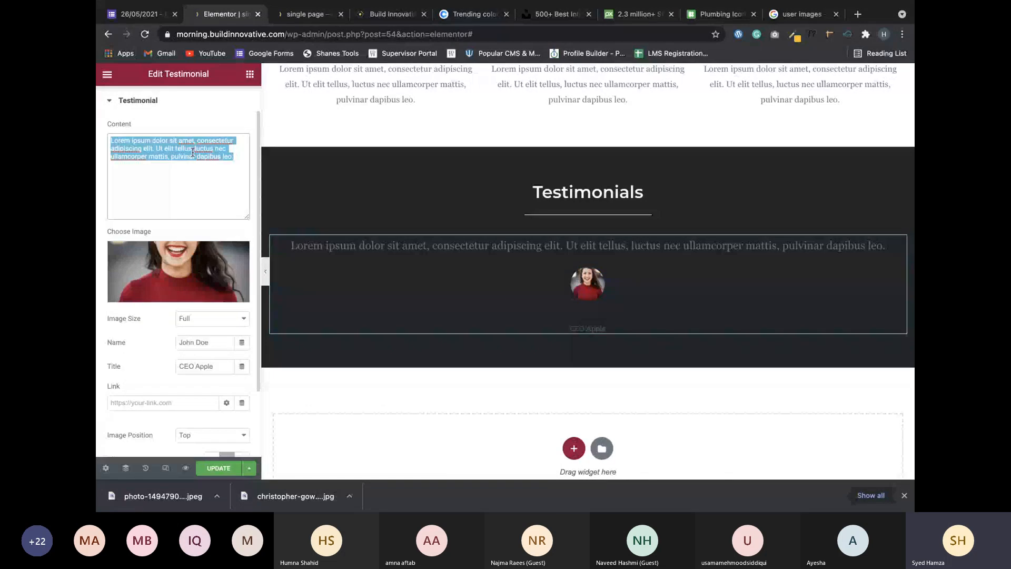
scroll(197, 212, "up", 1)
scroll(198, 212, "down", 3)
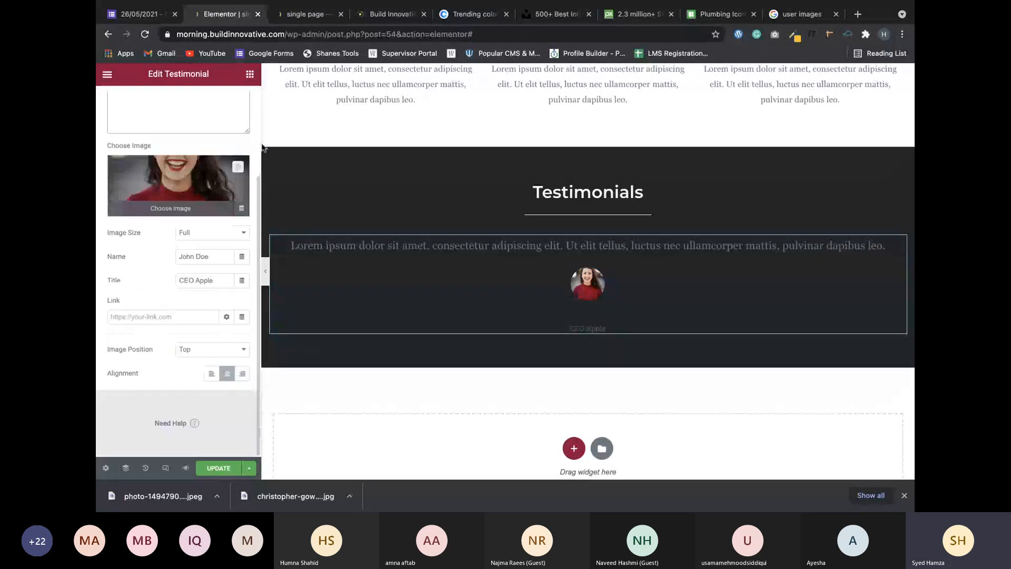
scroll(181, 266, "up", 3)
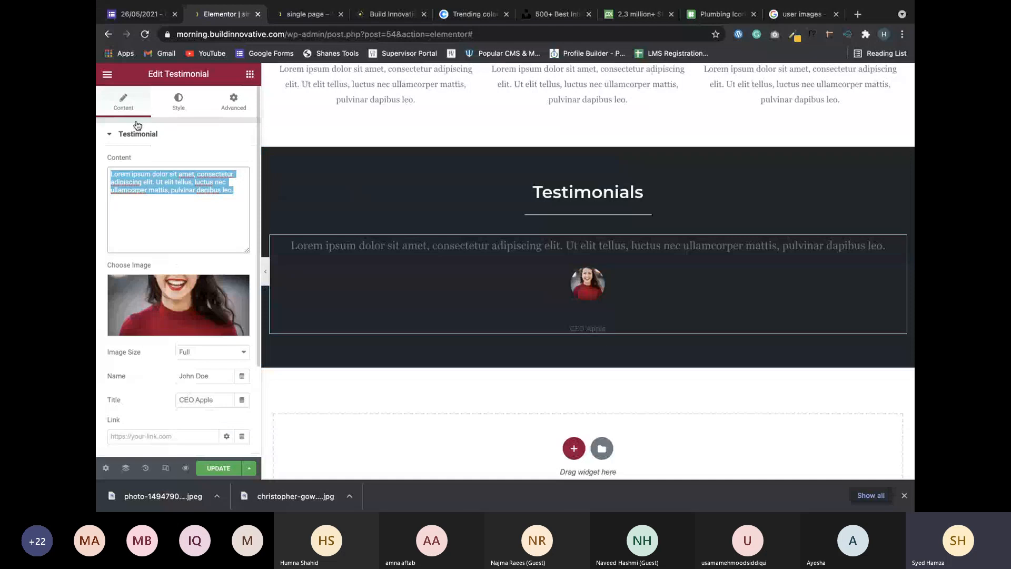
In the Style tab, make the testimonial name text white.
left_click(179, 100)
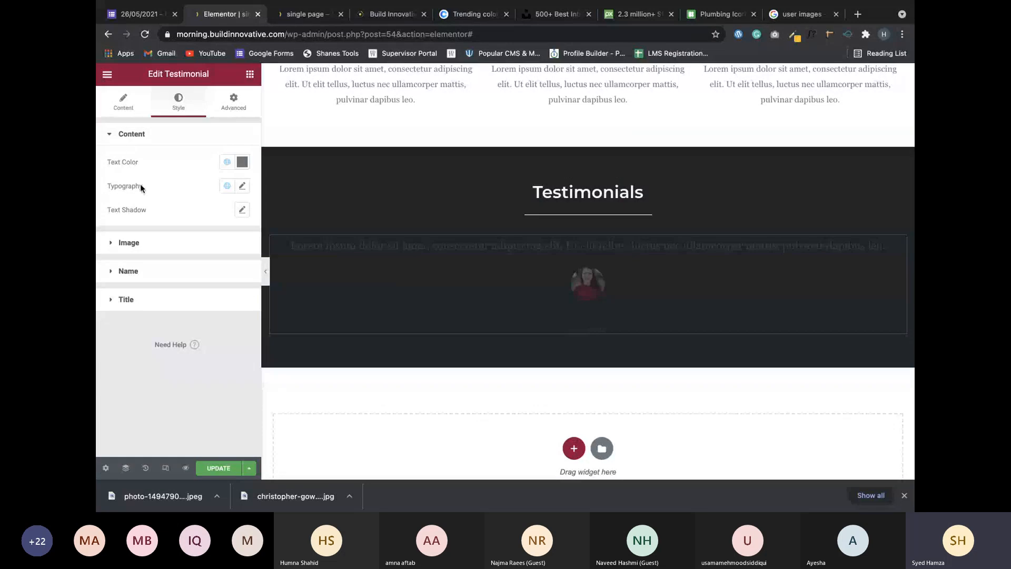
left_click(132, 269)
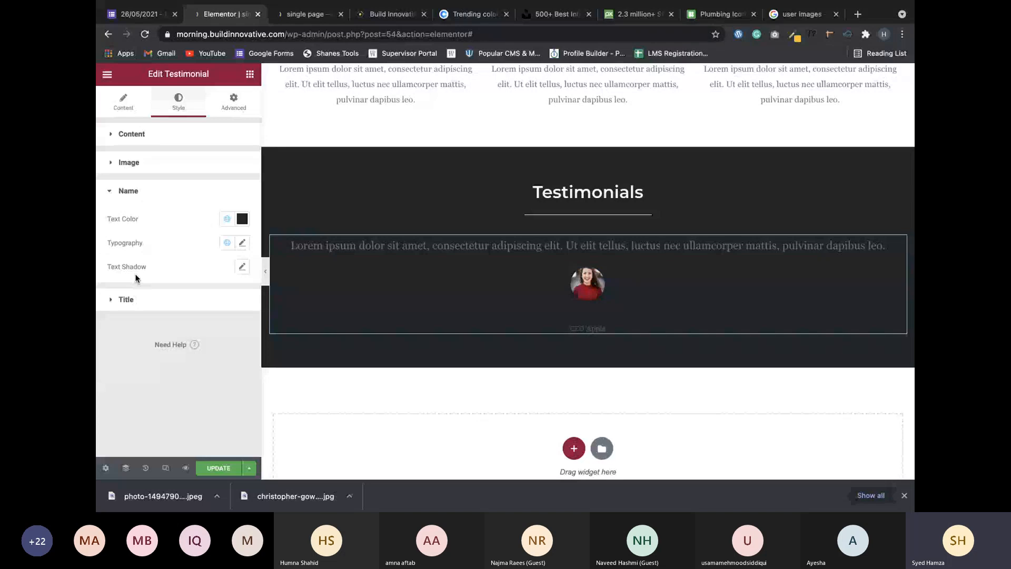
left_click(224, 225)
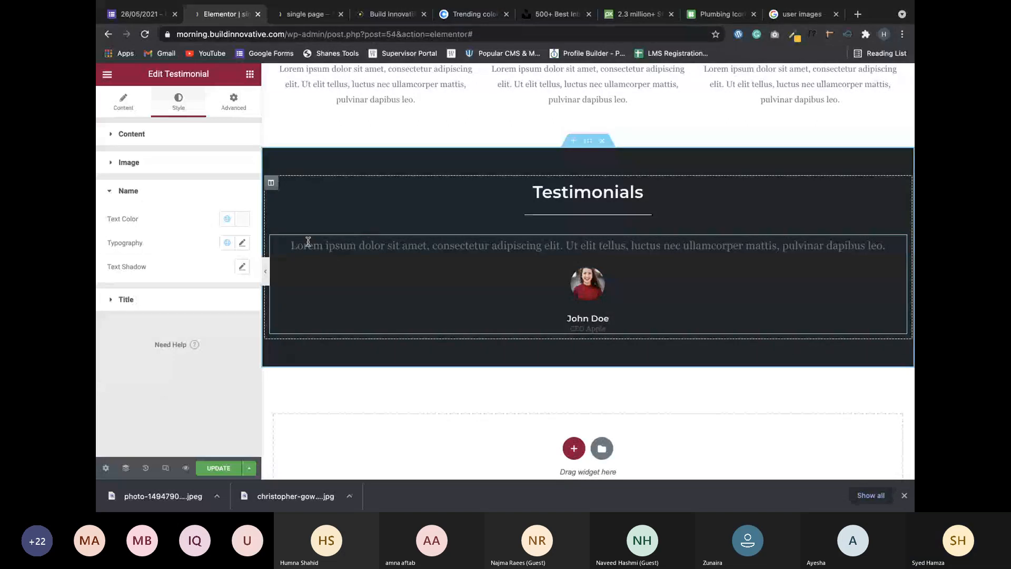
Lighten the quote text colour to a light grey, #A1A2A4.
left_click(141, 135)
left_click(227, 162)
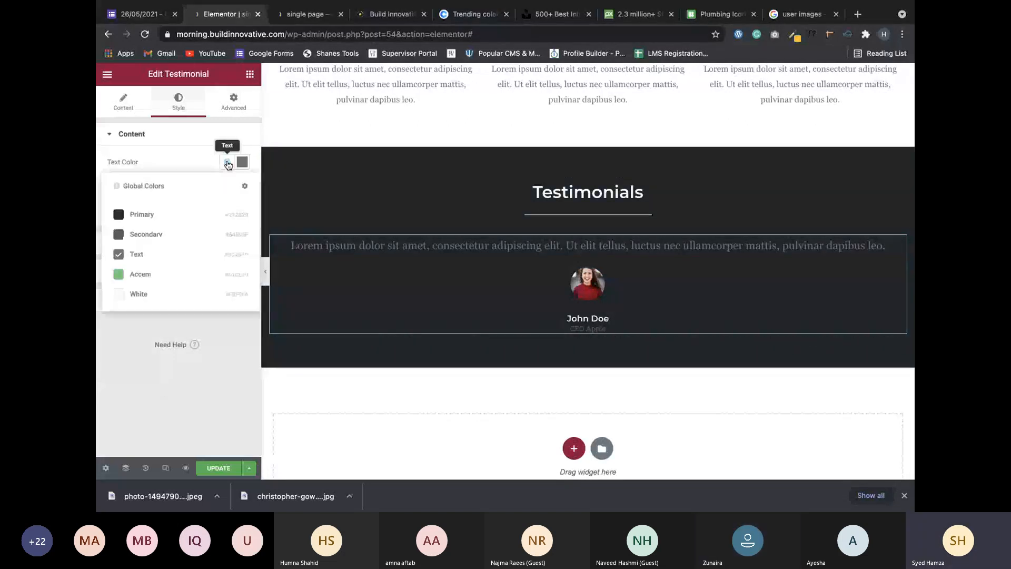
left_click(198, 190)
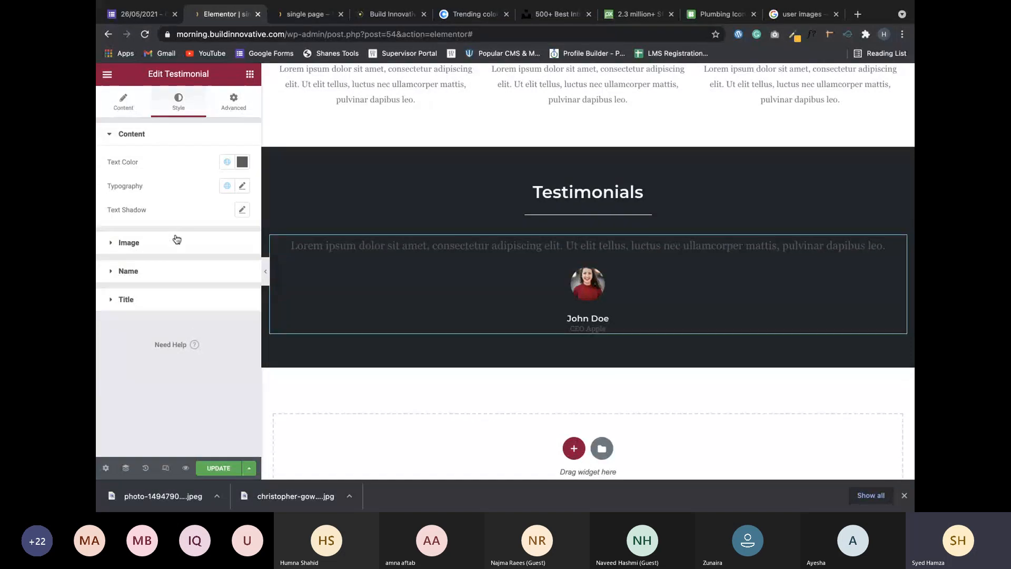
left_click(227, 162)
left_click(243, 164)
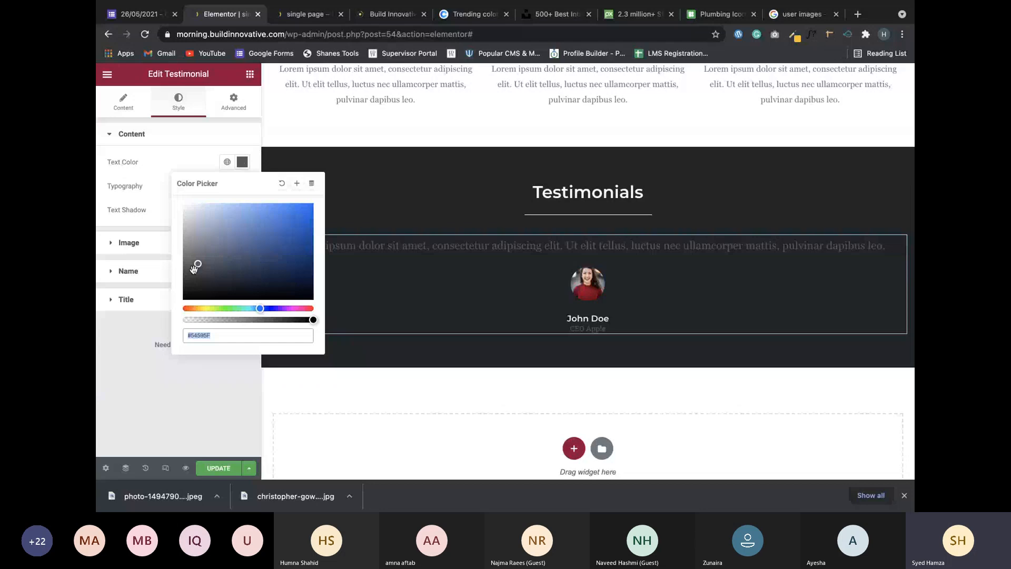
left_click_drag(194, 267, 186, 234)
left_click(145, 399)
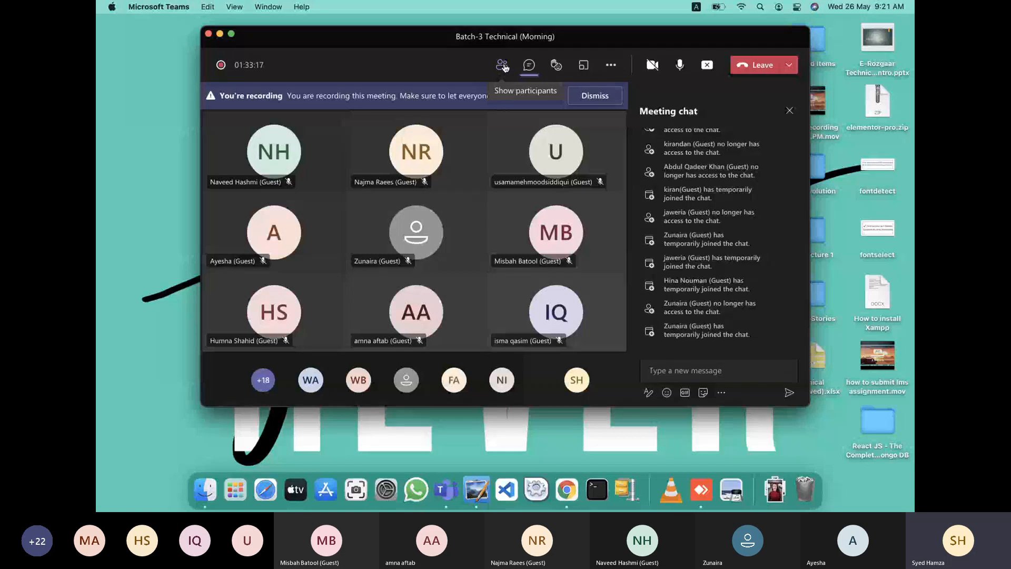
left_click(503, 65)
mouse_move(524, 232)
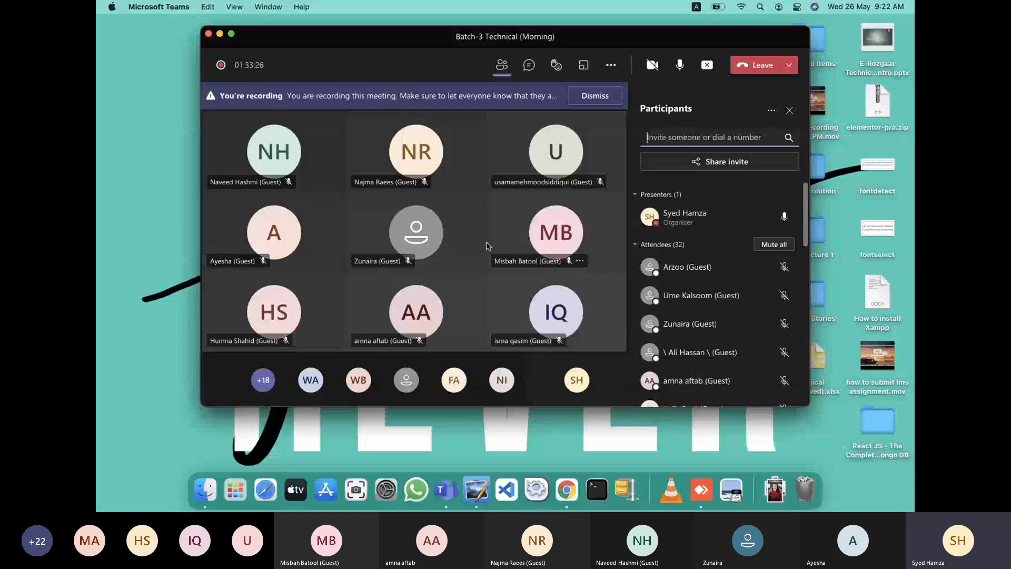
key("super+Tab")
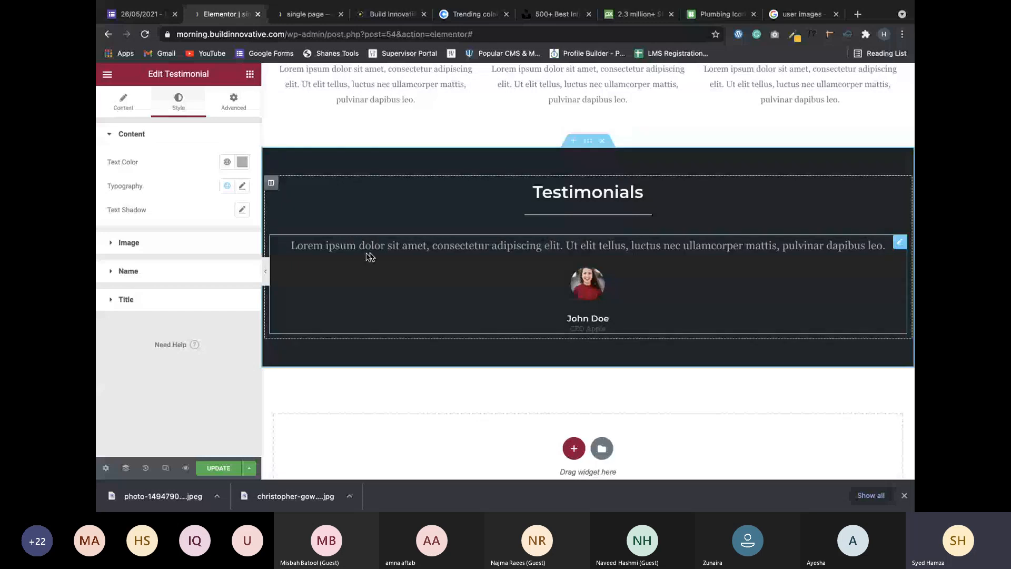
Give the CEO Apple title a custom golden yellow text colour, #CEC861.
left_click(173, 301)
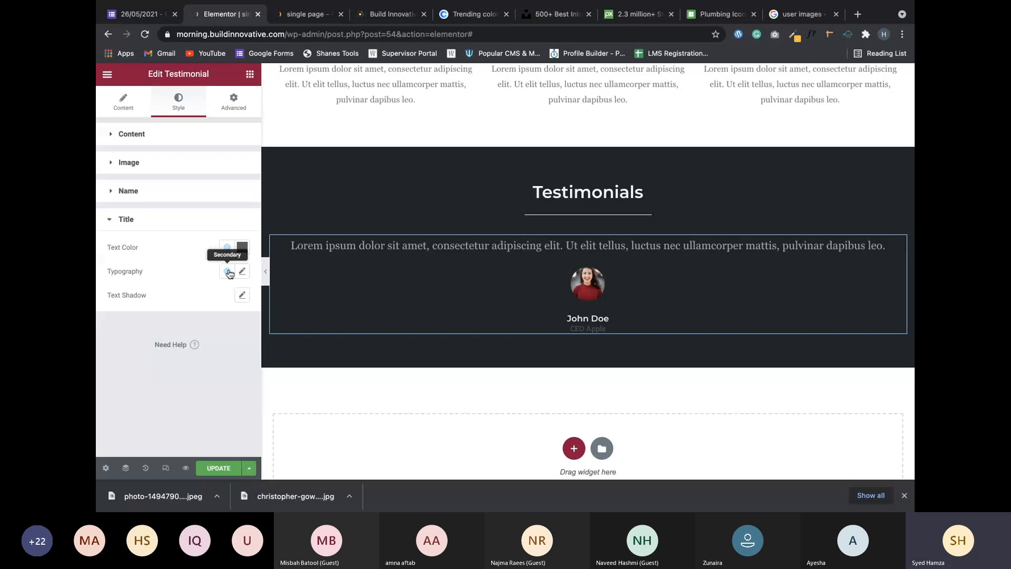
left_click(242, 253)
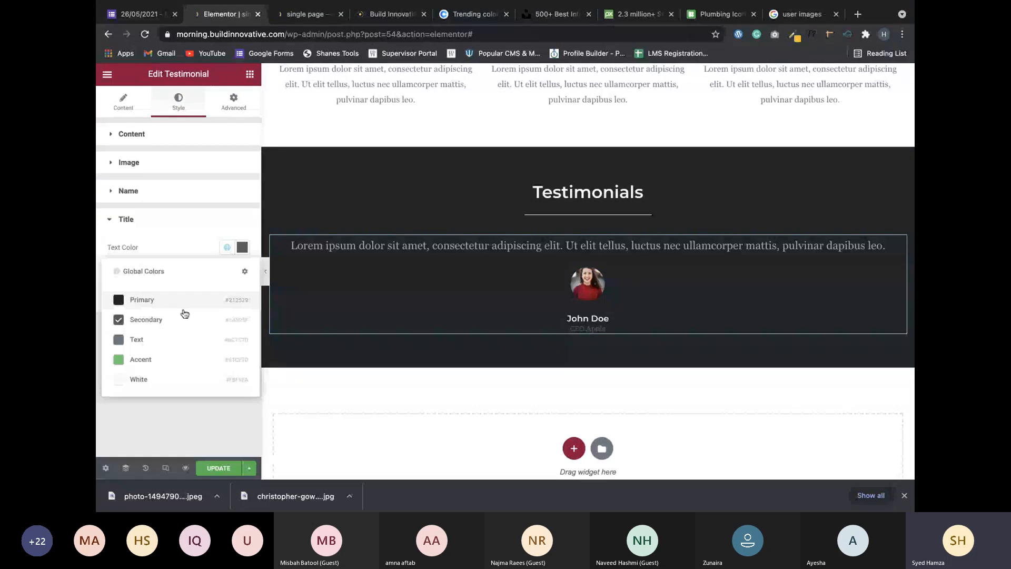
left_click(147, 378)
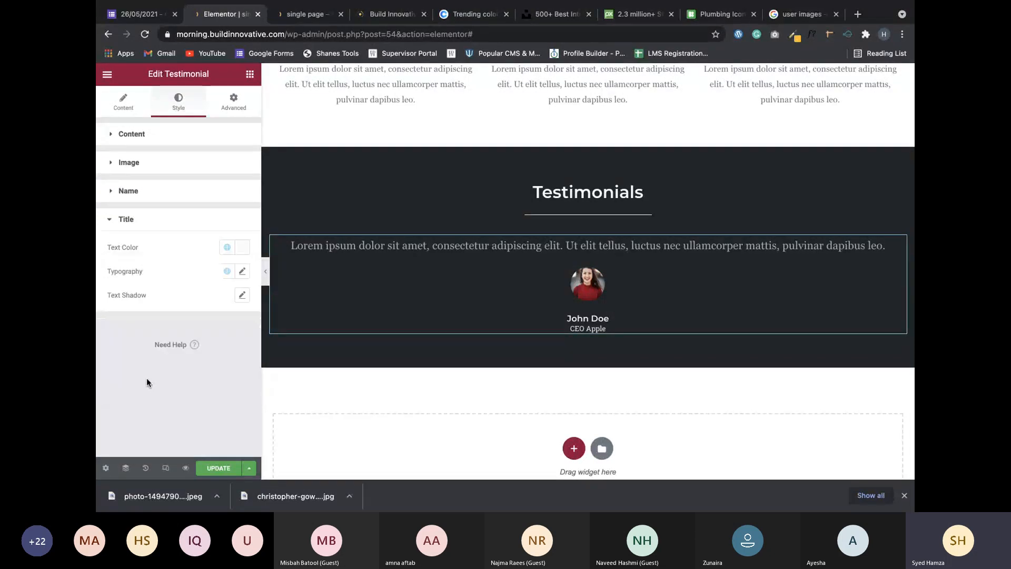
left_click(227, 247)
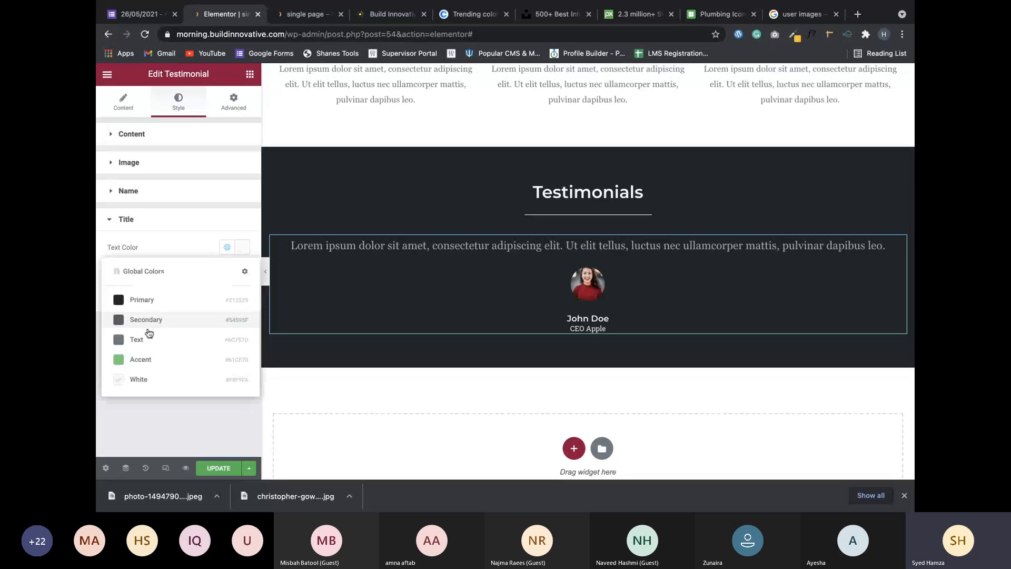
left_click(140, 359)
left_click(243, 248)
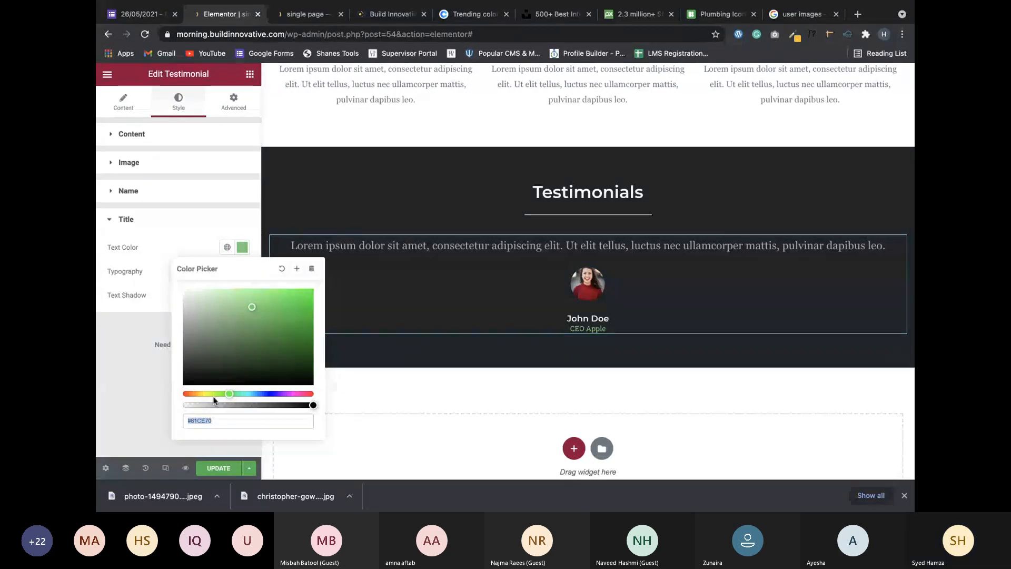
mouse_move(214, 394)
left_mouse_down()
mouse_move(205, 394)
mouse_move(245, 393)
mouse_move(210, 394)
left_mouse_up()
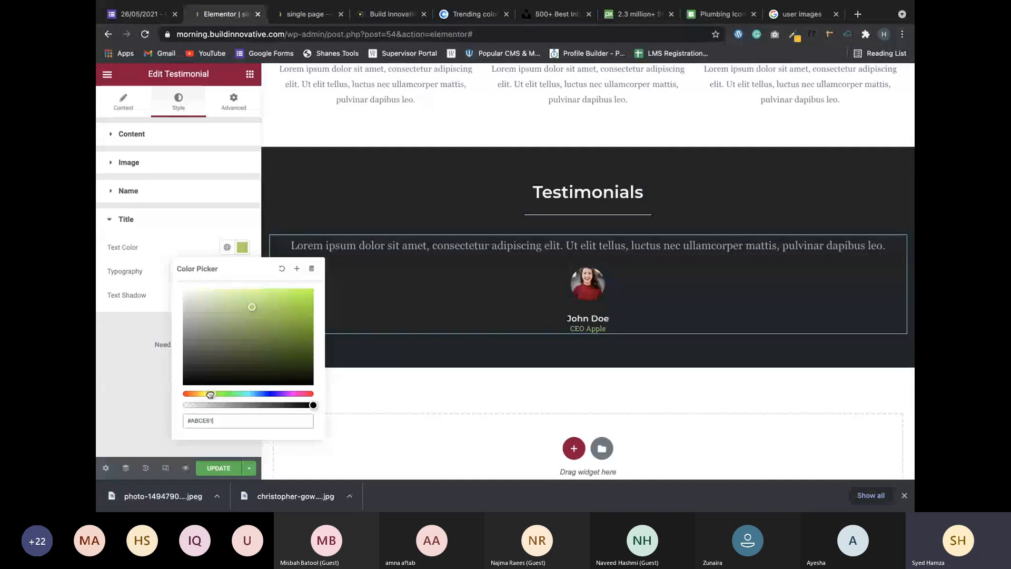
left_click_drag(210, 394, 201, 394)
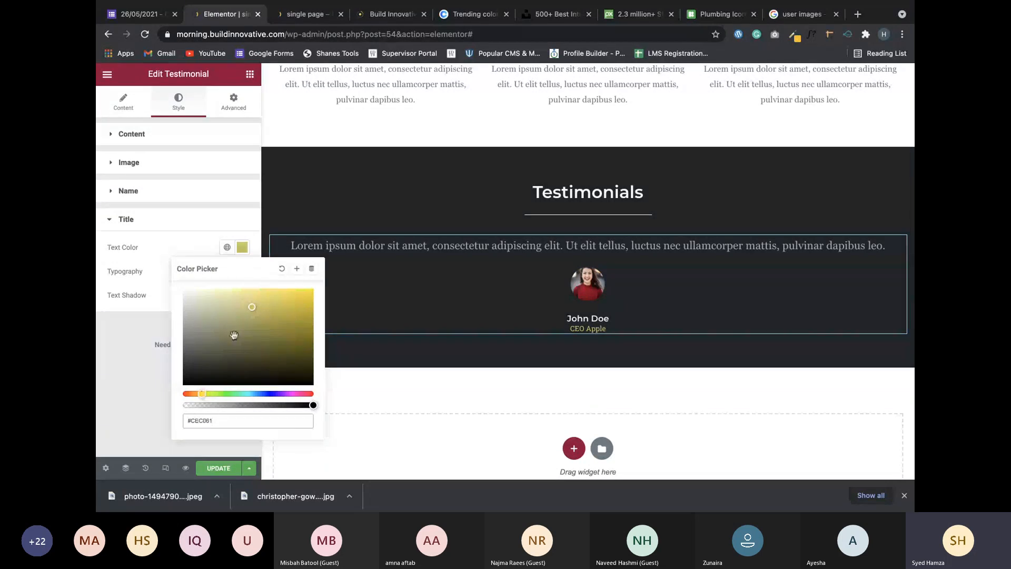
left_click(172, 315)
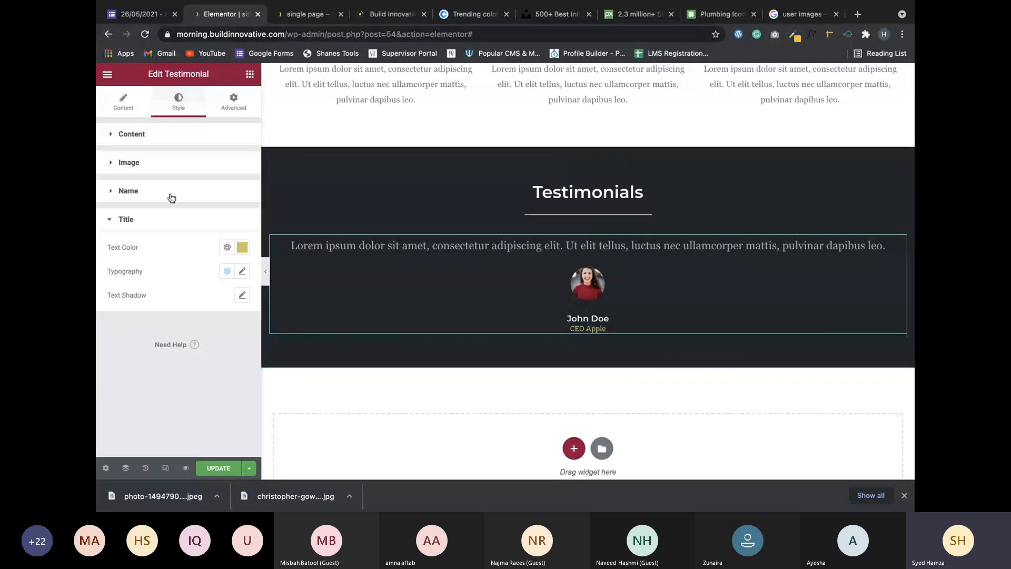
In the Content tab, replace the placeholder Name with a woman's first name.
left_click(127, 104)
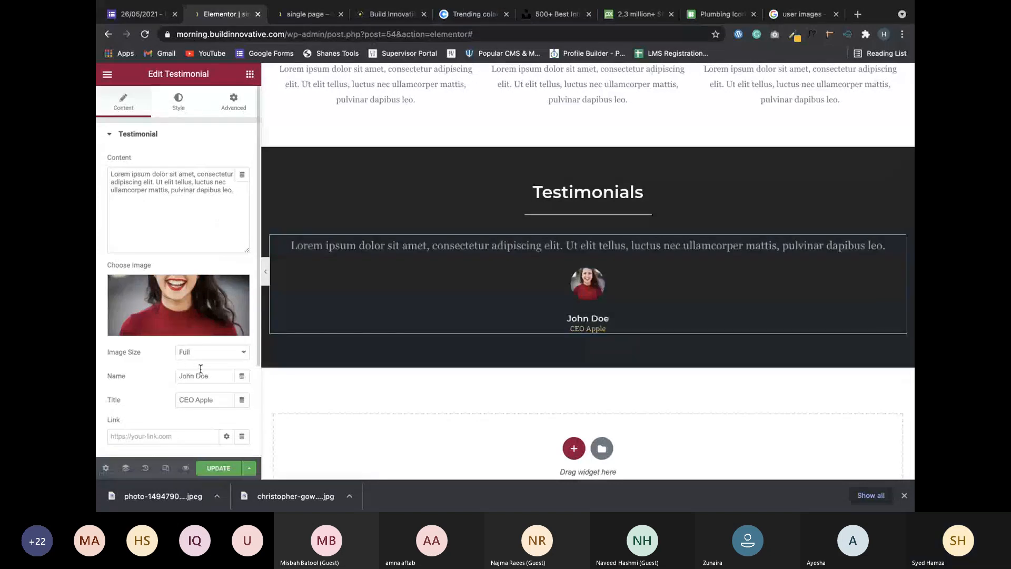
scroll(210, 358, "down", 1)
triple_click(215, 345)
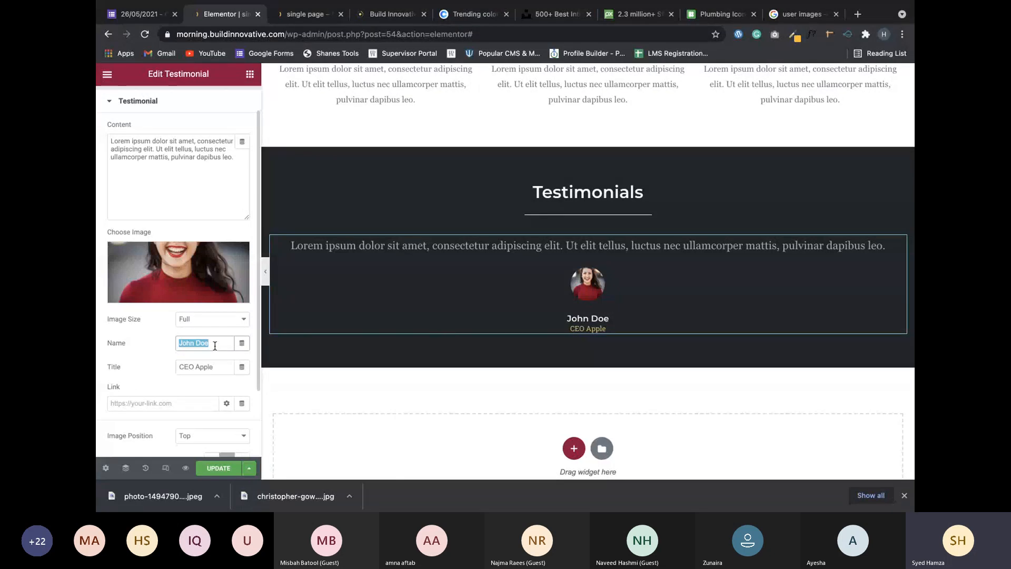
type("Lucy")
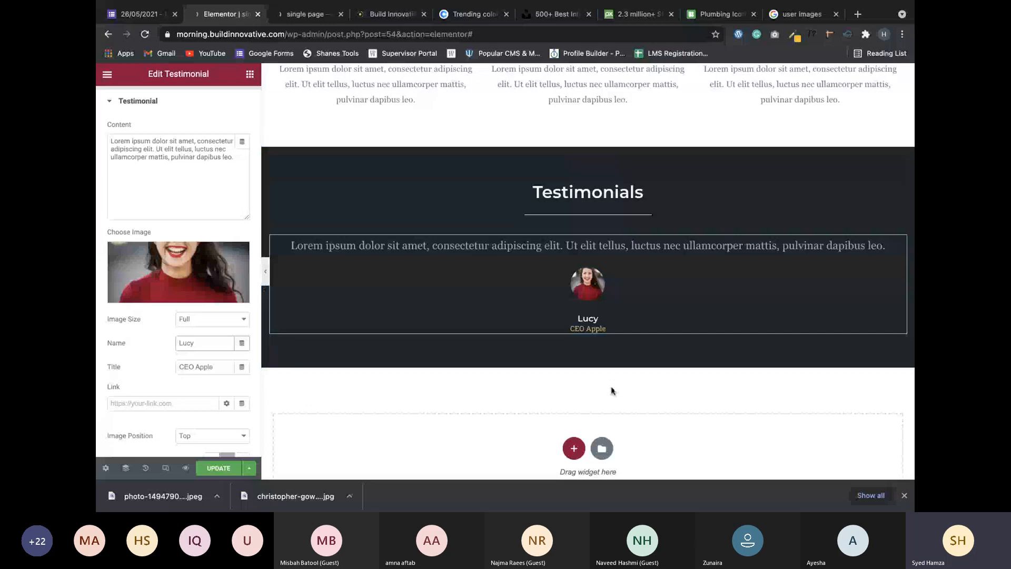
scroll(608, 297, "down", 2)
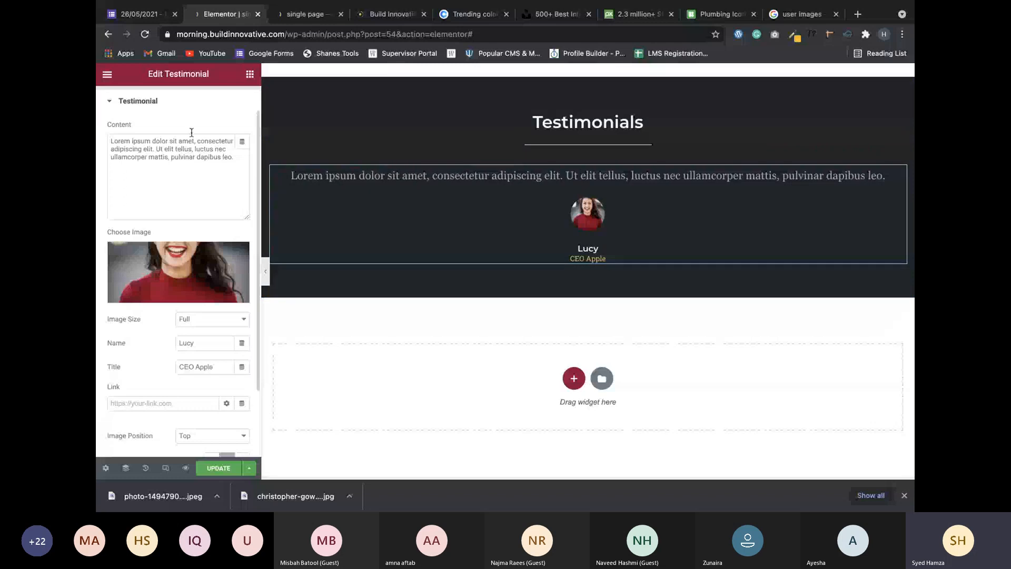
scroll(228, 106, "up", 1)
left_click(233, 101)
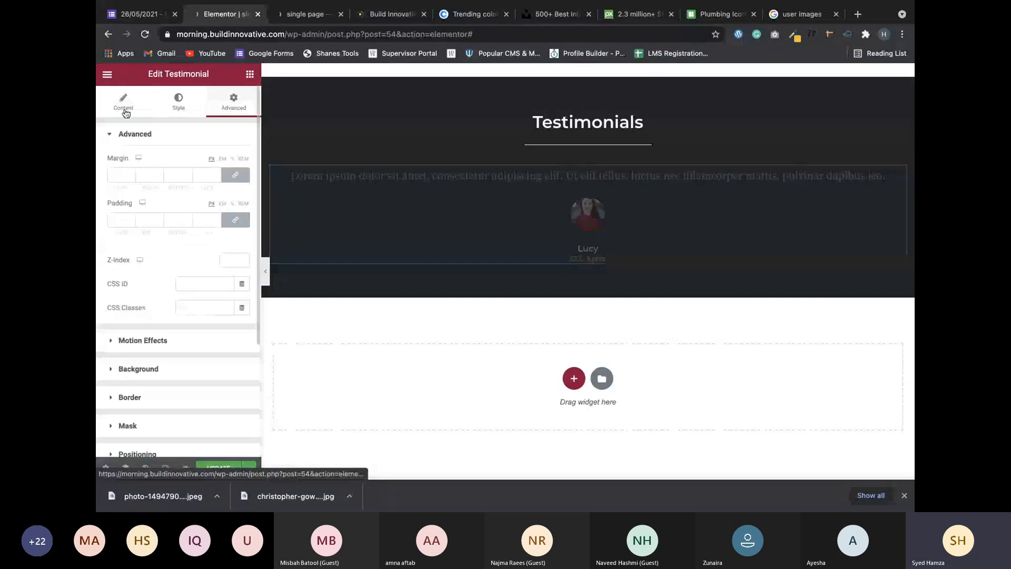
left_click(123, 101)
scroll(468, 242, "down", 1)
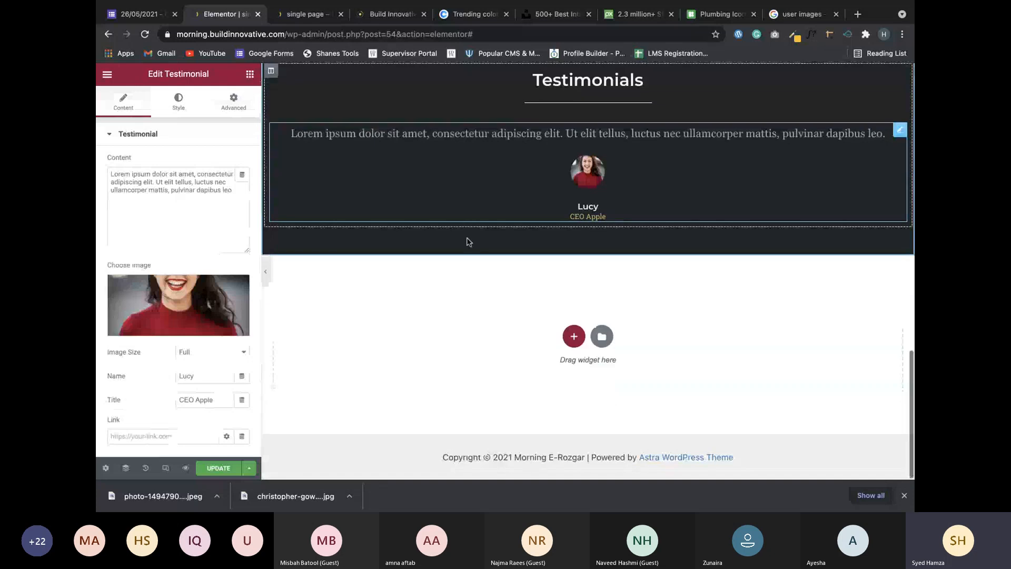
scroll(469, 242, "up", 6)
scroll(467, 242, "down", 5)
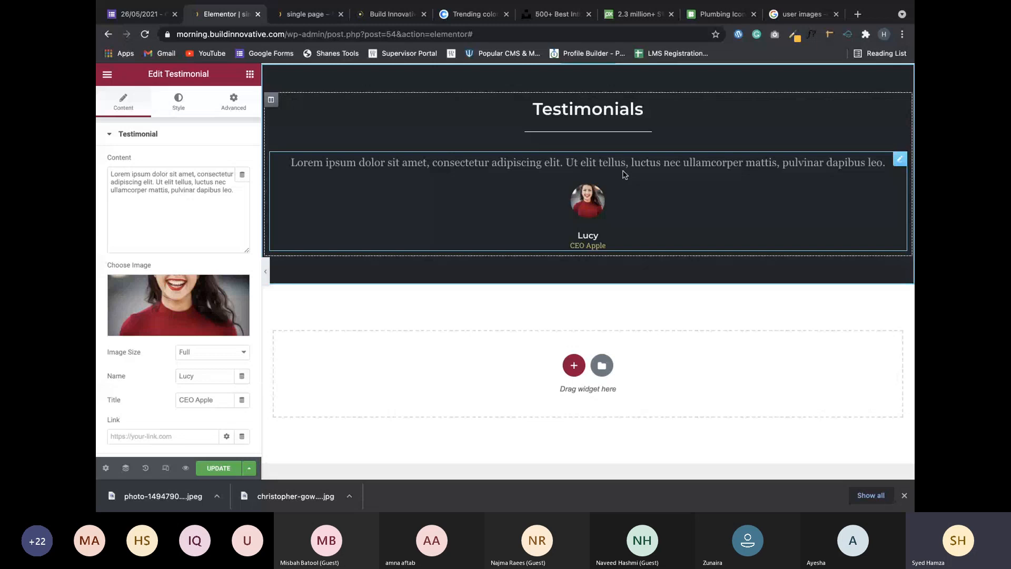
Move the lower testimonial widget into the empty right column beside the first.
left_click_drag(623, 175, 521, 242)
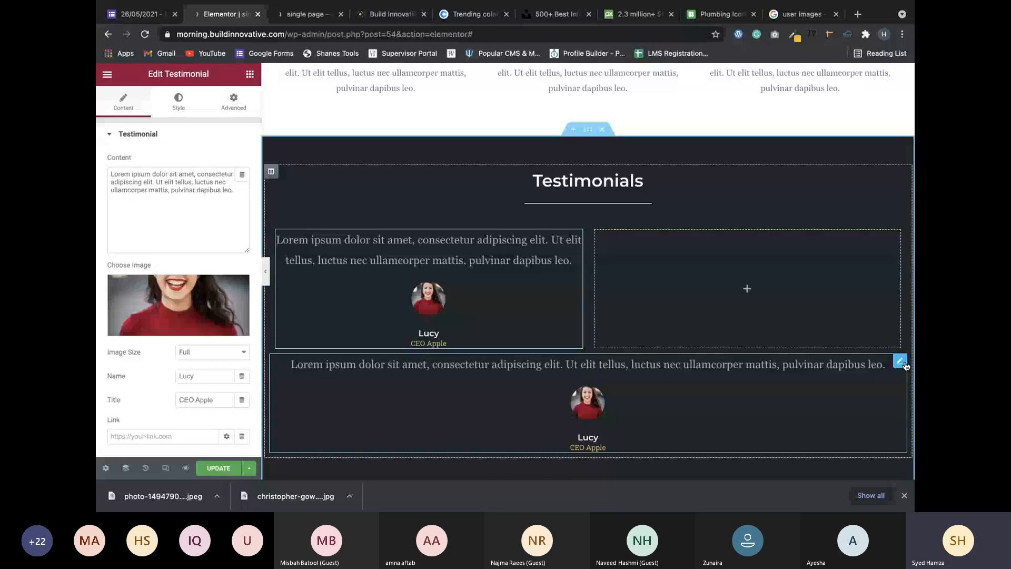
left_click_drag(905, 366, 735, 283)
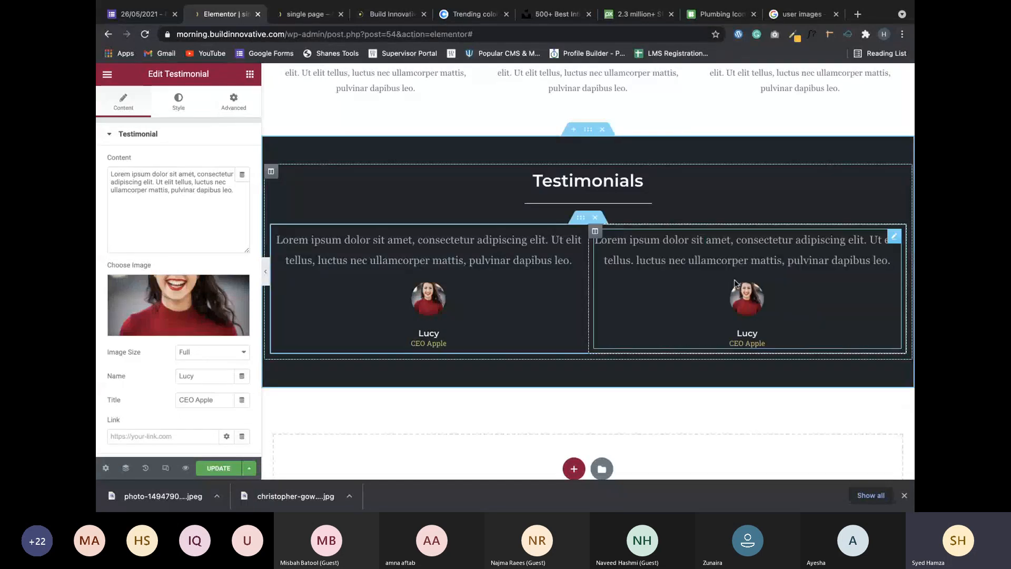
scroll(735, 283, "up", 1)
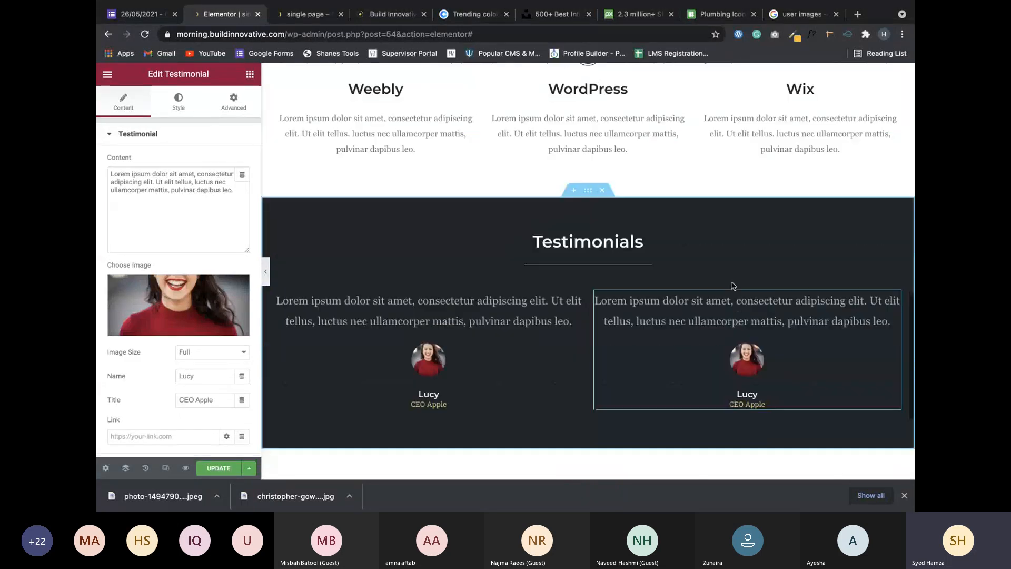
scroll(732, 284, "down", 2)
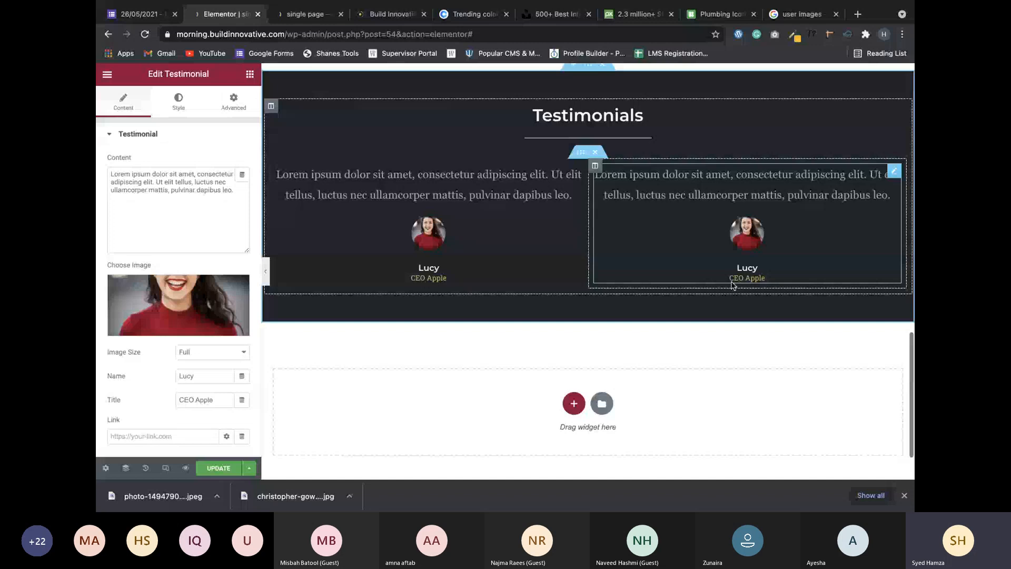
scroll(650, 266, "up", 1)
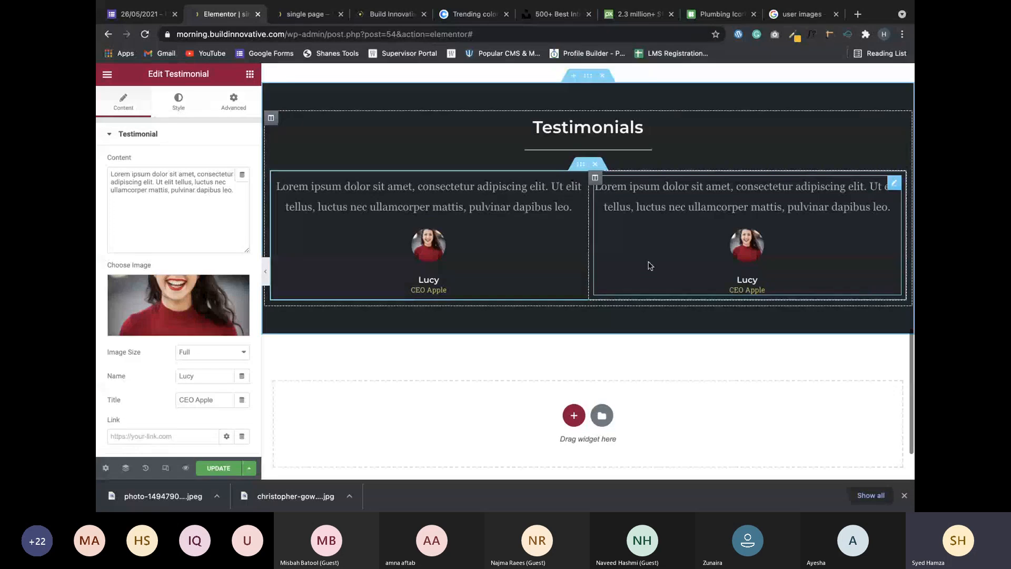
Duplicate the two-testimonial row so a second row appears beneath it.
right_click(581, 167)
left_click(591, 192)
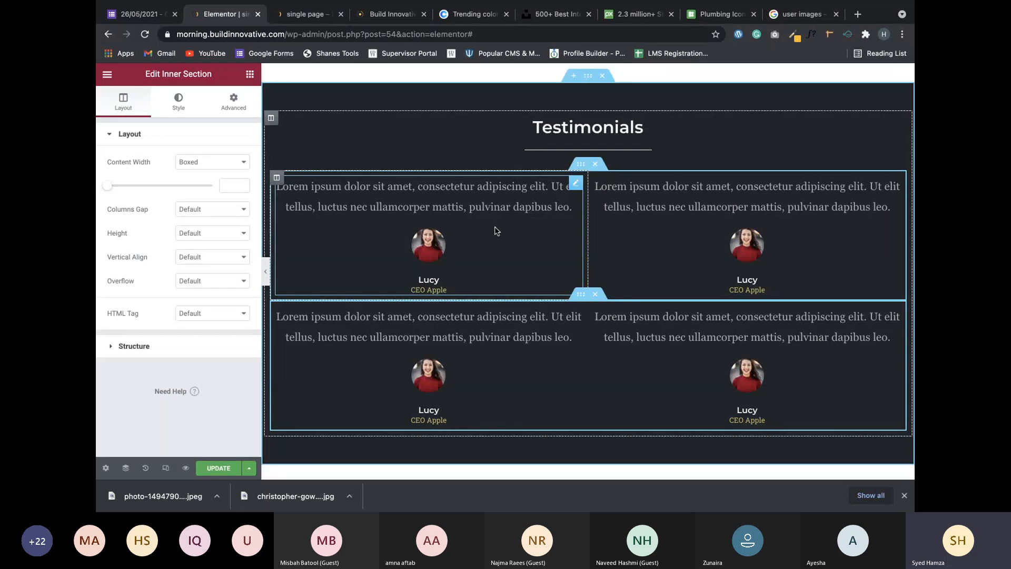
left_click(889, 206)
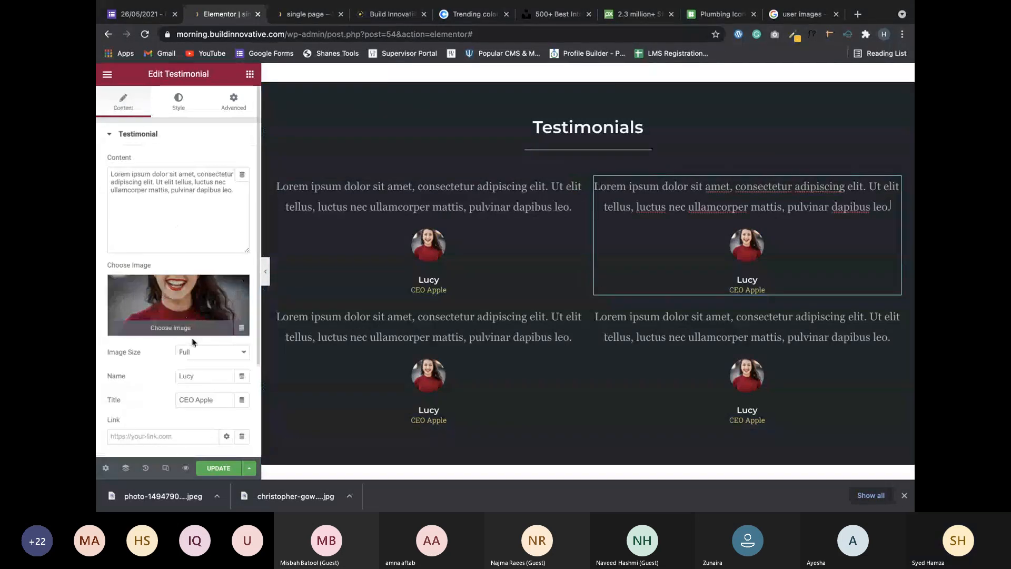
Set the top-left testimonial's Image Position to Aside.
left_click(183, 114)
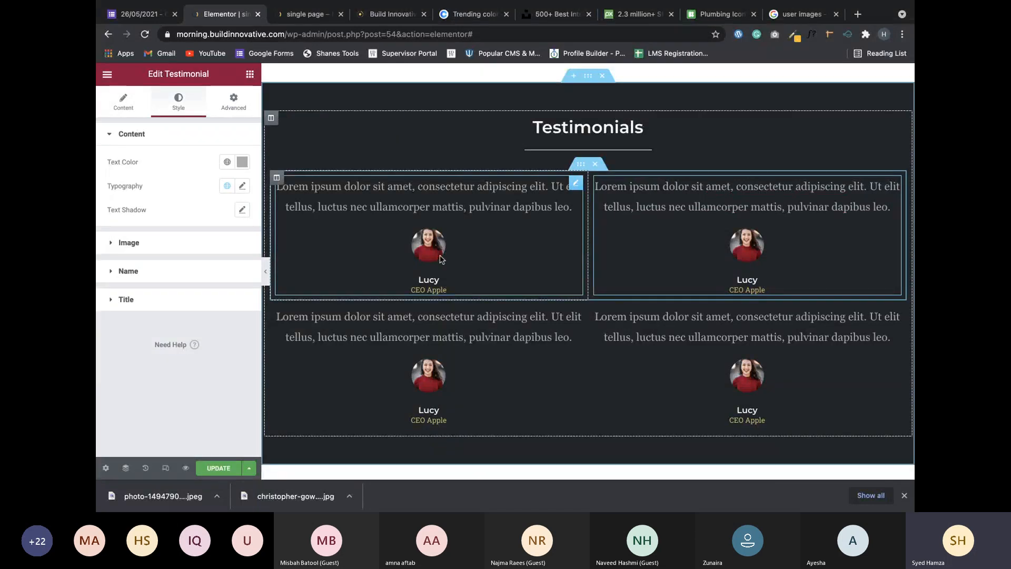
scroll(577, 412, "down", 1)
scroll(578, 412, "down", 2)
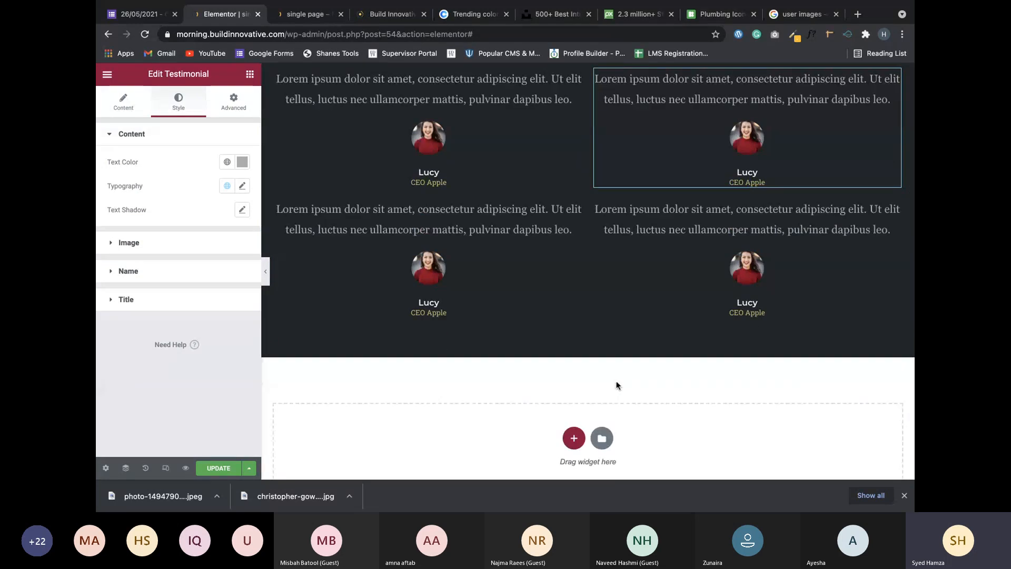
scroll(618, 385, "down", 1)
scroll(617, 385, "up", 5)
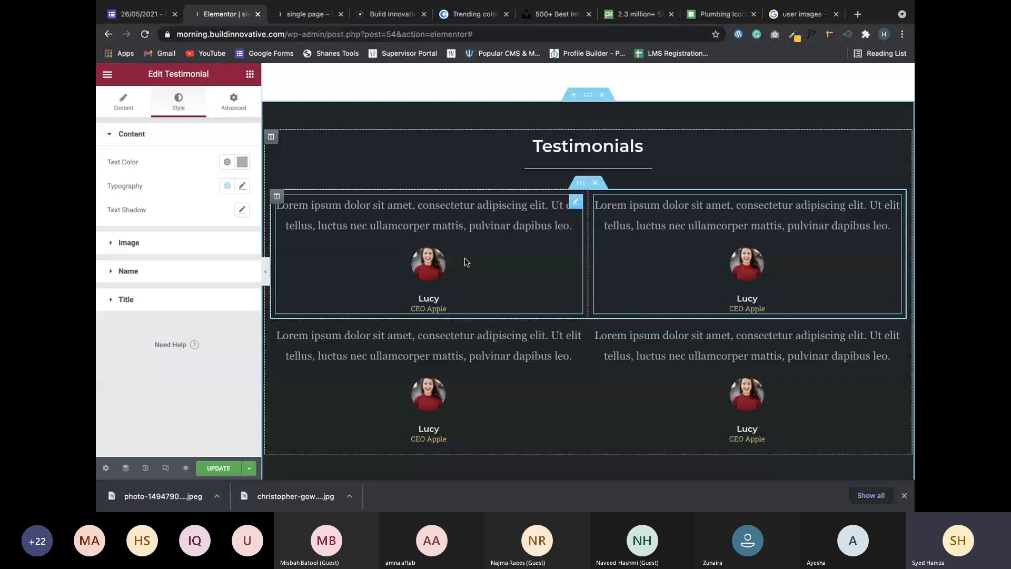
left_click(576, 203)
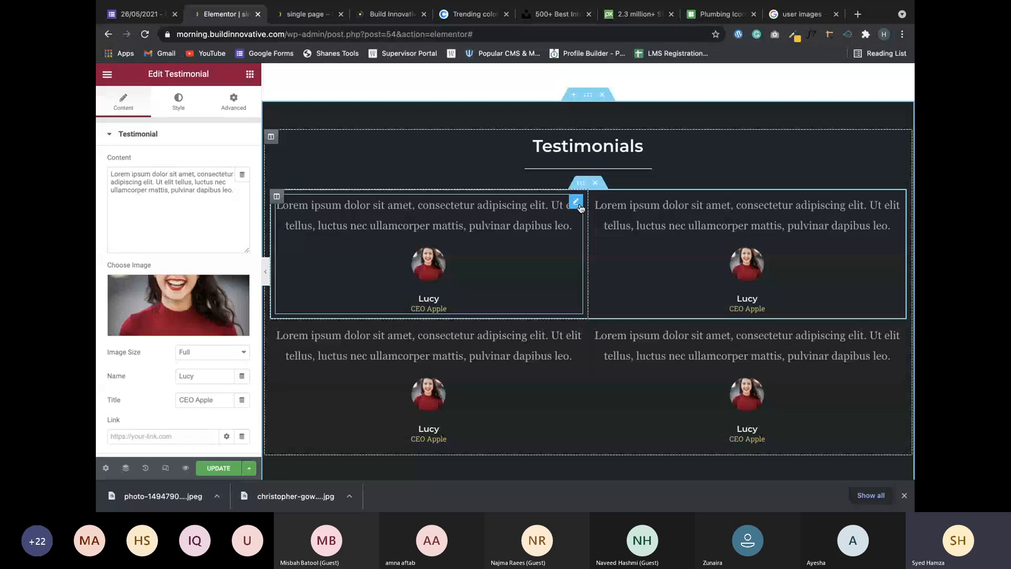
scroll(191, 391, "down", 1)
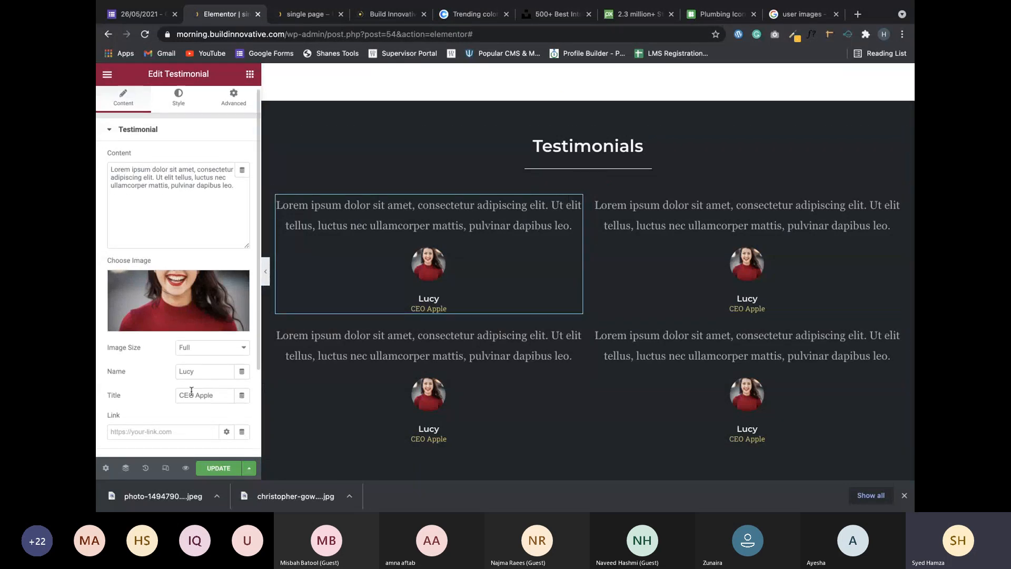
scroll(192, 389, "down", 2)
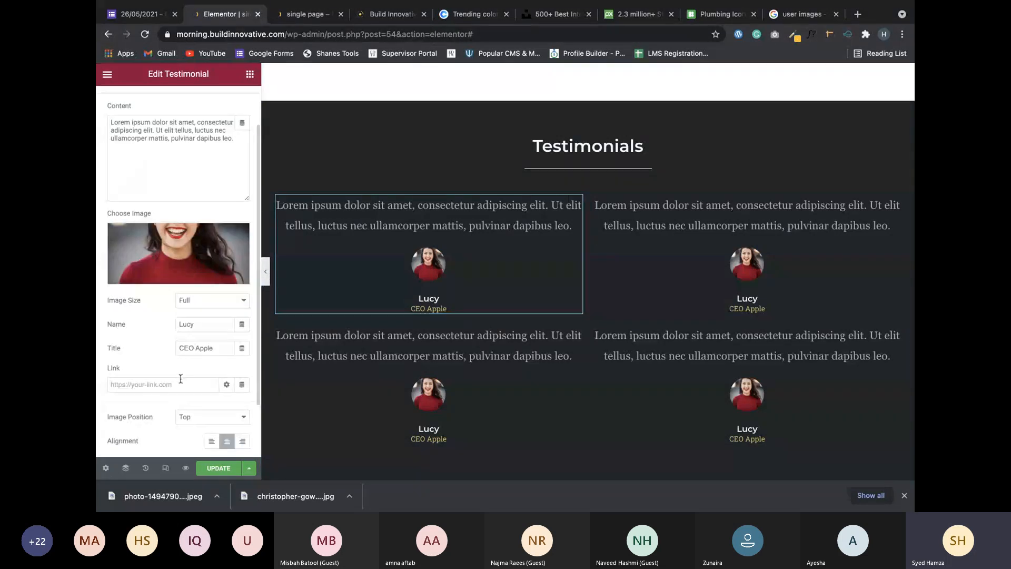
scroll(200, 395, "down", 1)
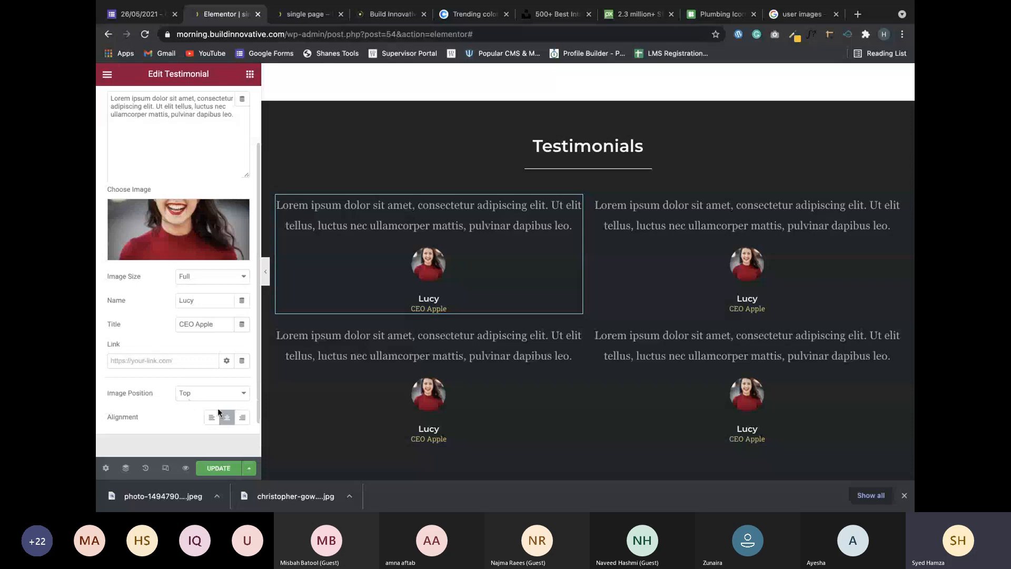
left_click(212, 393)
left_click(210, 381)
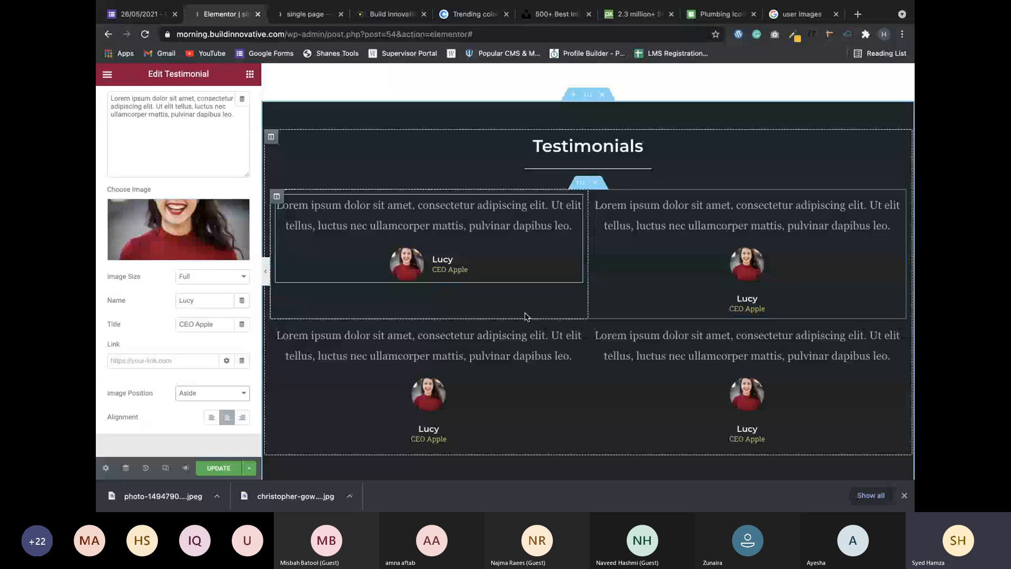
Paste the side-photo style onto the lower-left and lower-right testimonials.
right_click(575, 303)
left_click(615, 387)
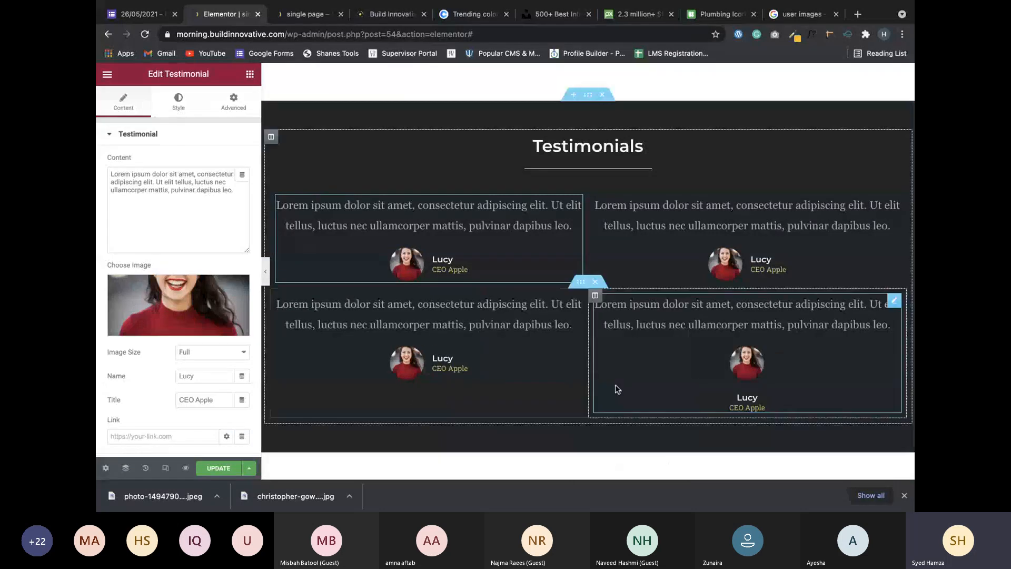
right_click(896, 306)
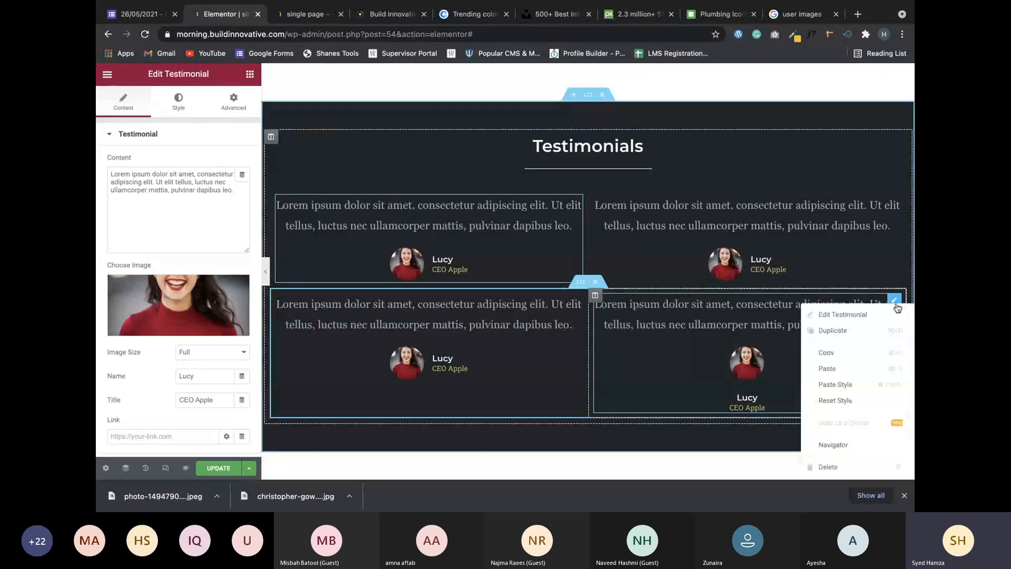
left_click(835, 385)
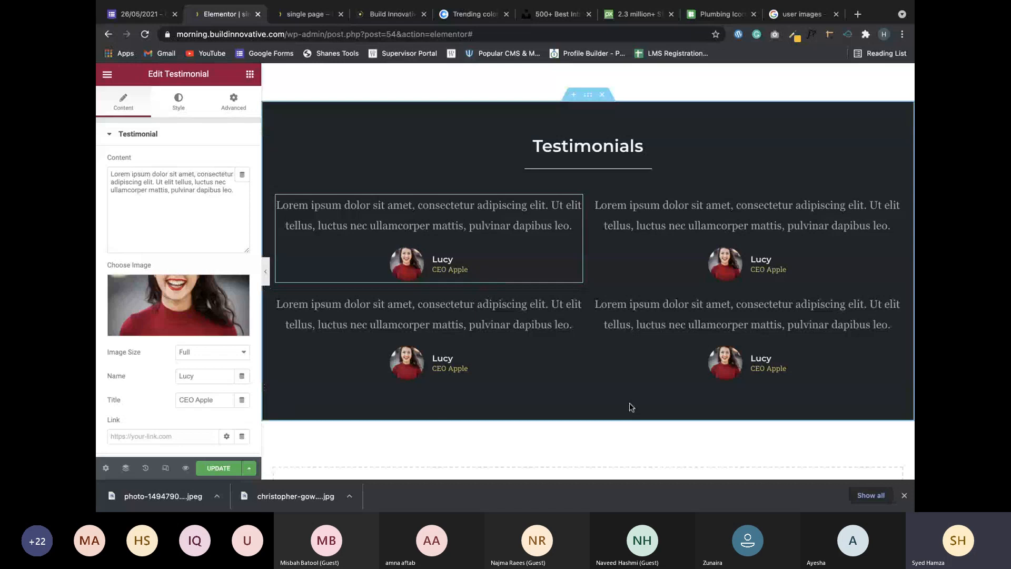
Draw a check mark beside the Testimonials row on the Paint layout sketch.
scroll(632, 407, "down", 1)
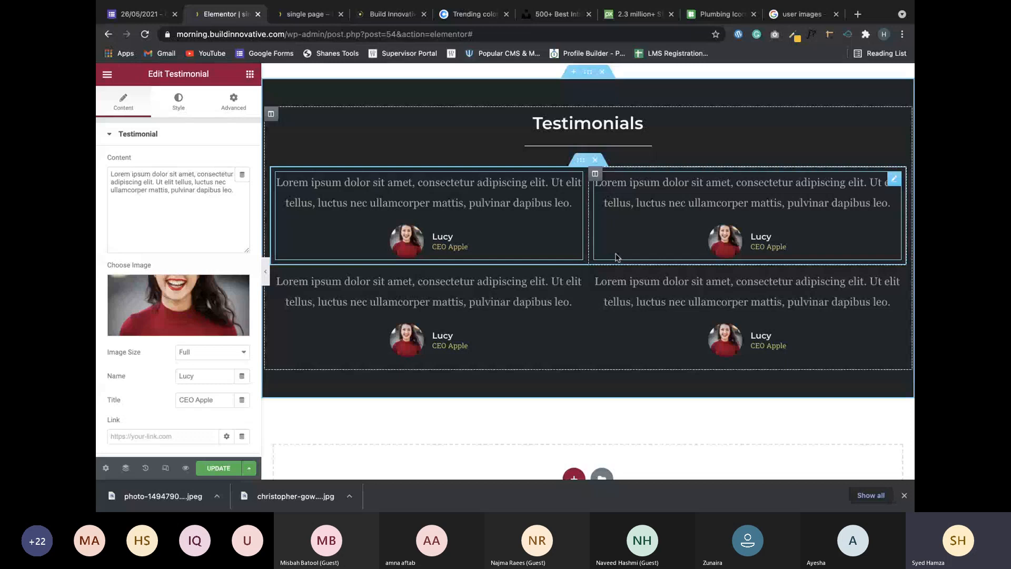
scroll(600, 231, "up", 3)
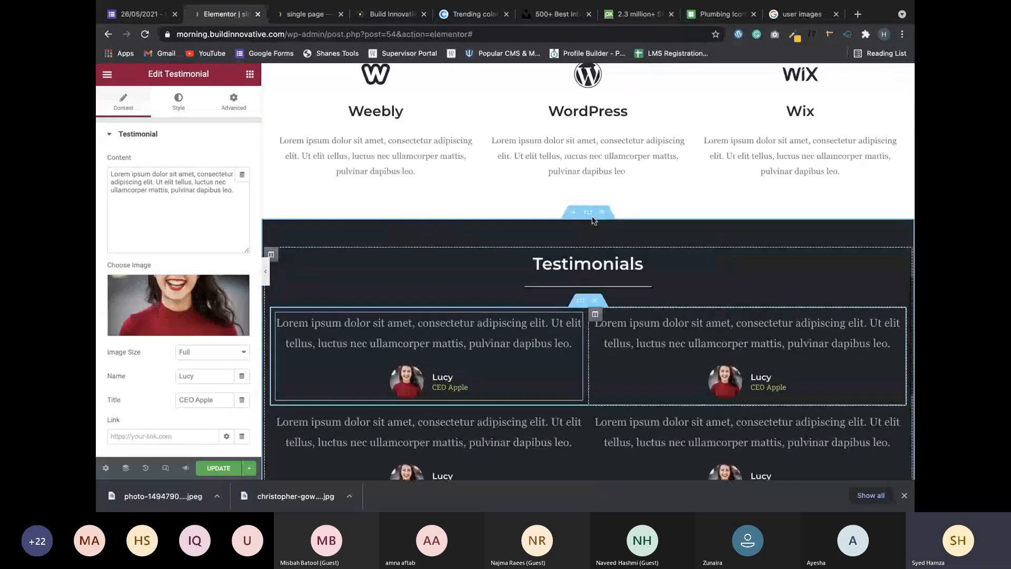
scroll(592, 220, "down", 2)
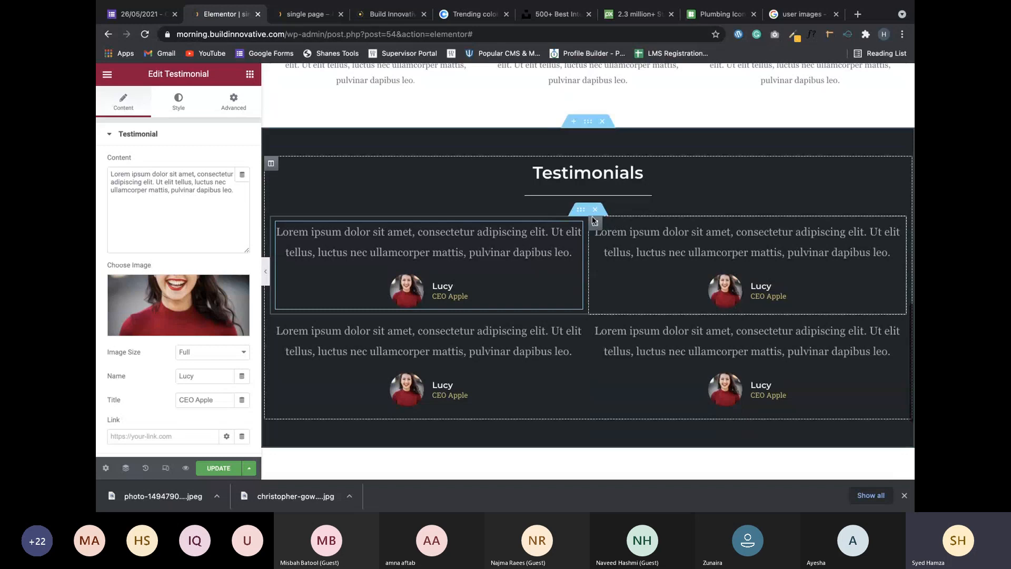
scroll(594, 220, "up", 1)
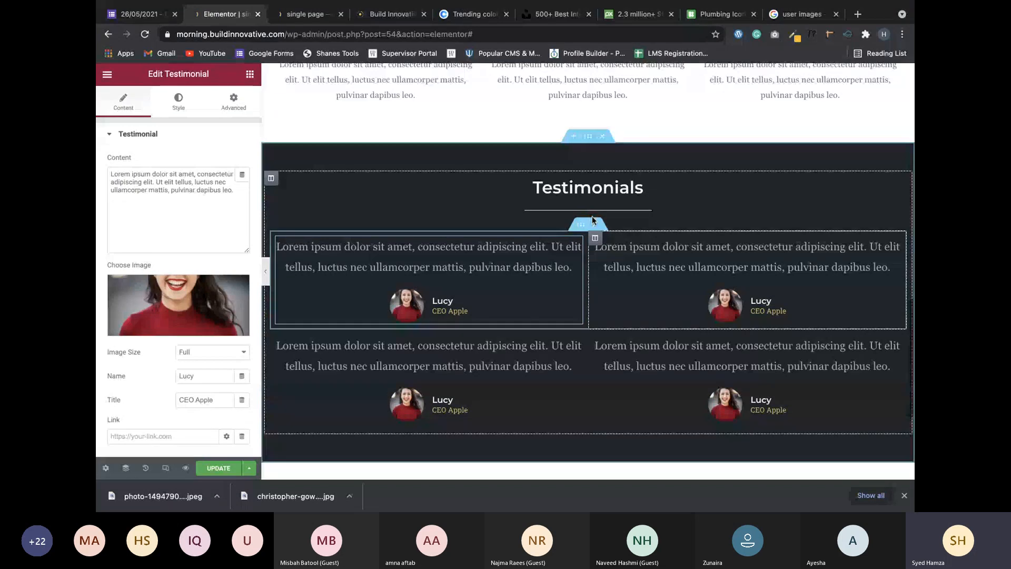
scroll(592, 220, "down", 3)
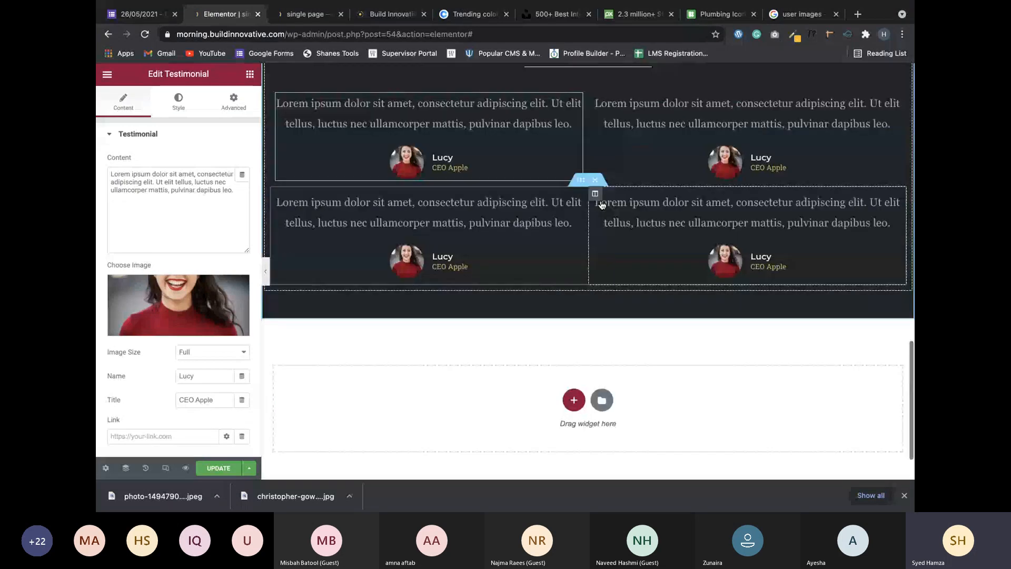
scroll(602, 204, "up", 4)
scroll(602, 205, "down", 4)
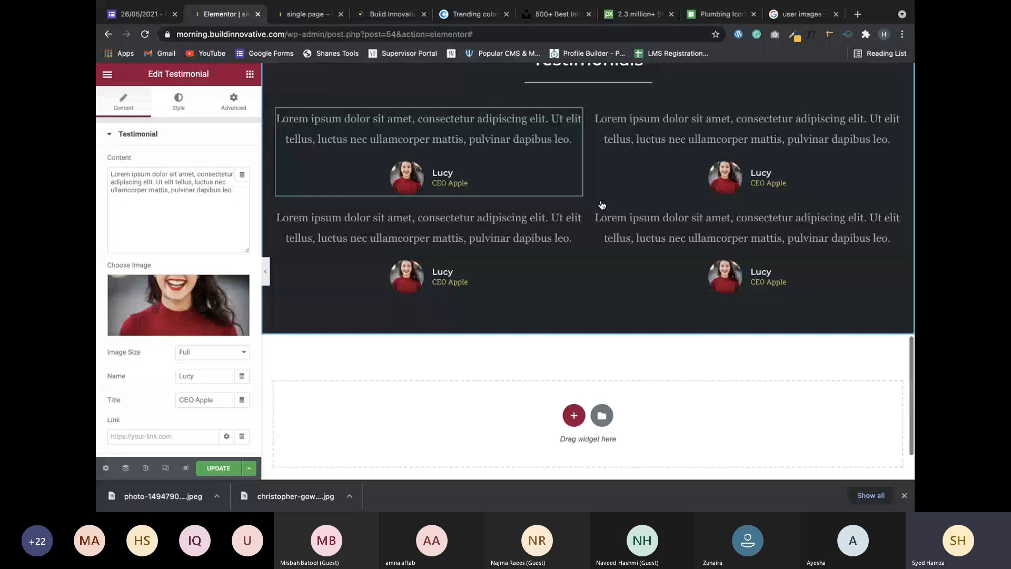
key("super+Tab")
left_click_drag(628, 284, 669, 266)
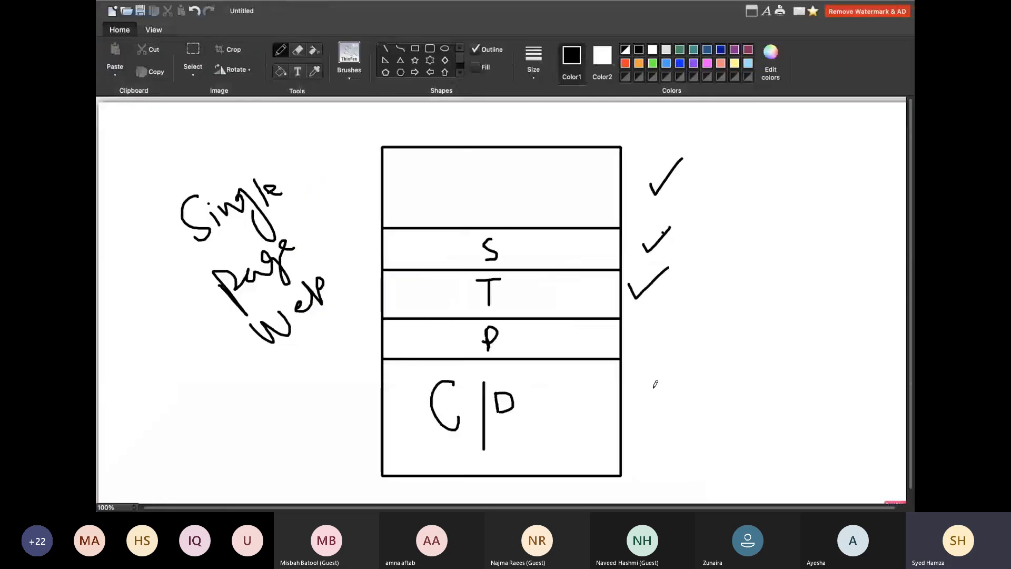
Switch from the Paint sketch back to the Chrome window with Elementor.
key("super+Tab")
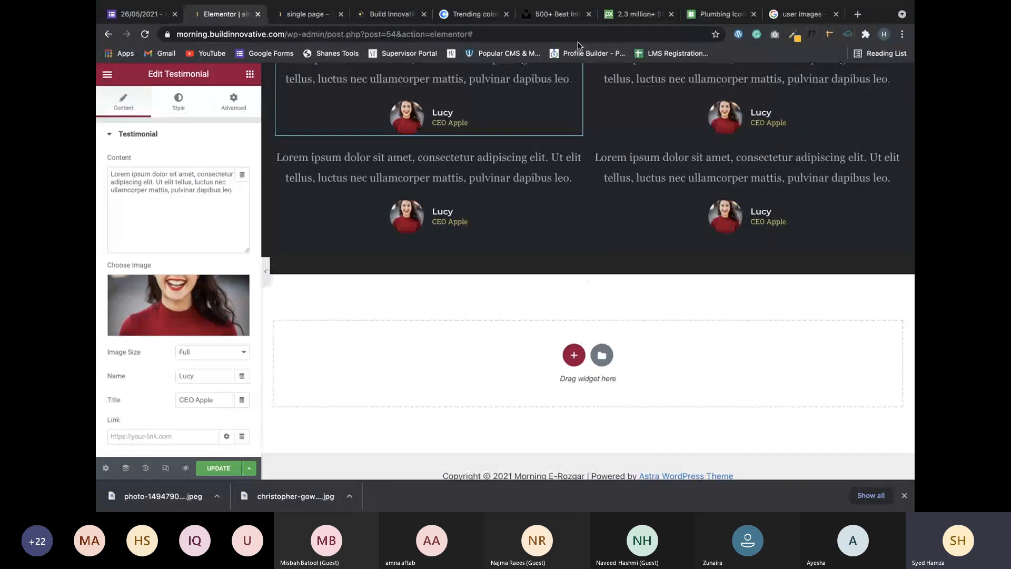
Scroll the live Build Innovative homepage to the HAPPY CUSTOMERS heading and select CUSTOMERS.
left_click(392, 13)
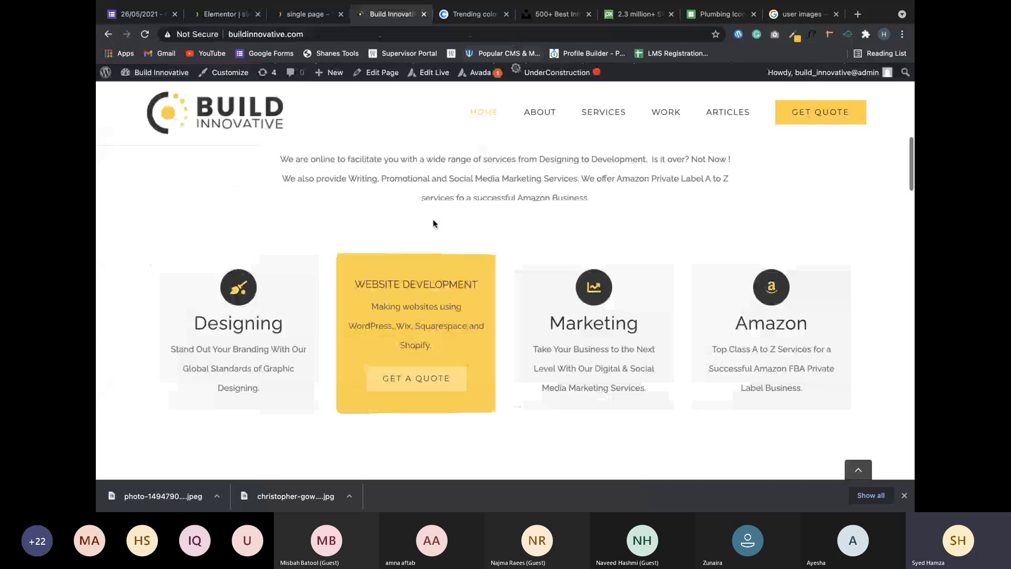
scroll(433, 224, "down", 8)
scroll(433, 223, "down", 15)
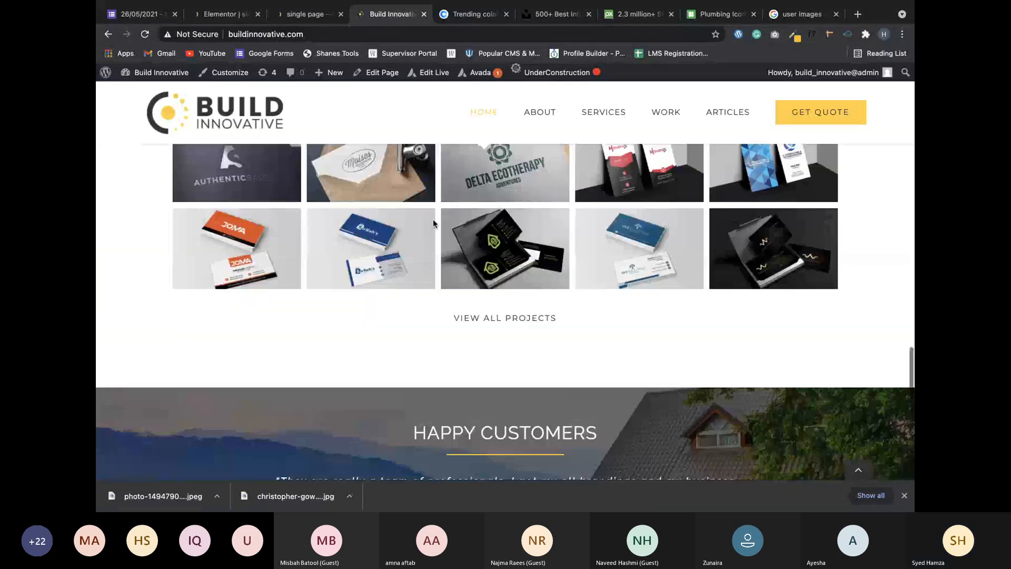
scroll(421, 171, "down", 3)
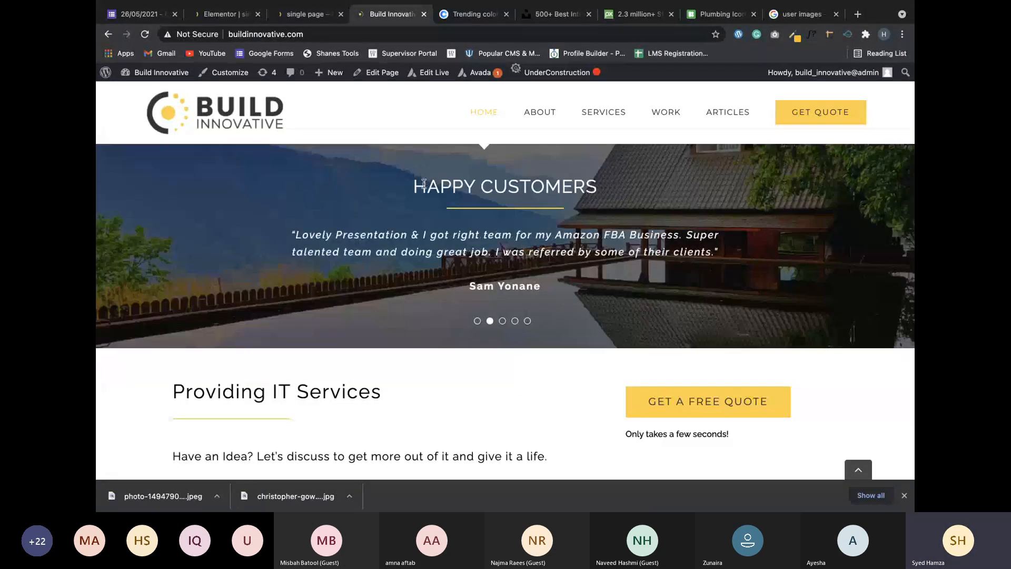
left_click_drag(426, 183, 584, 179)
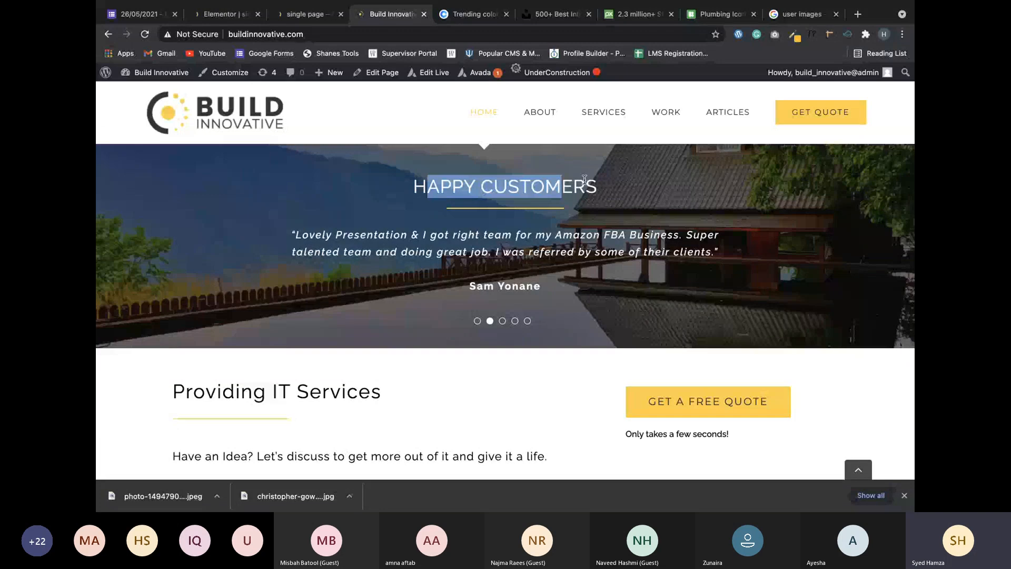
double_click(585, 179)
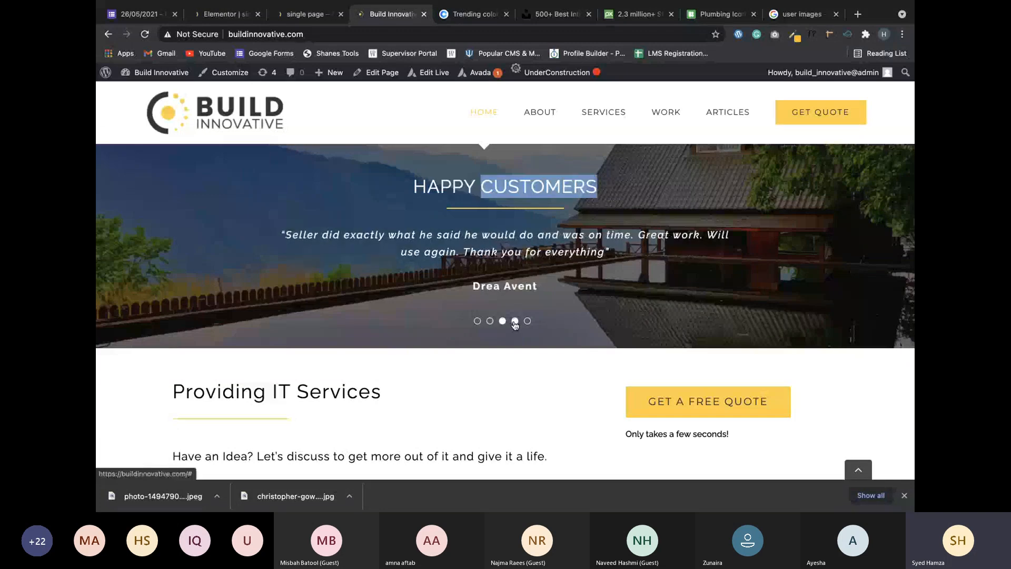
Flip through the testimonial slides, ending on the first, then return to the Elementor single page editor.
left_click(515, 321)
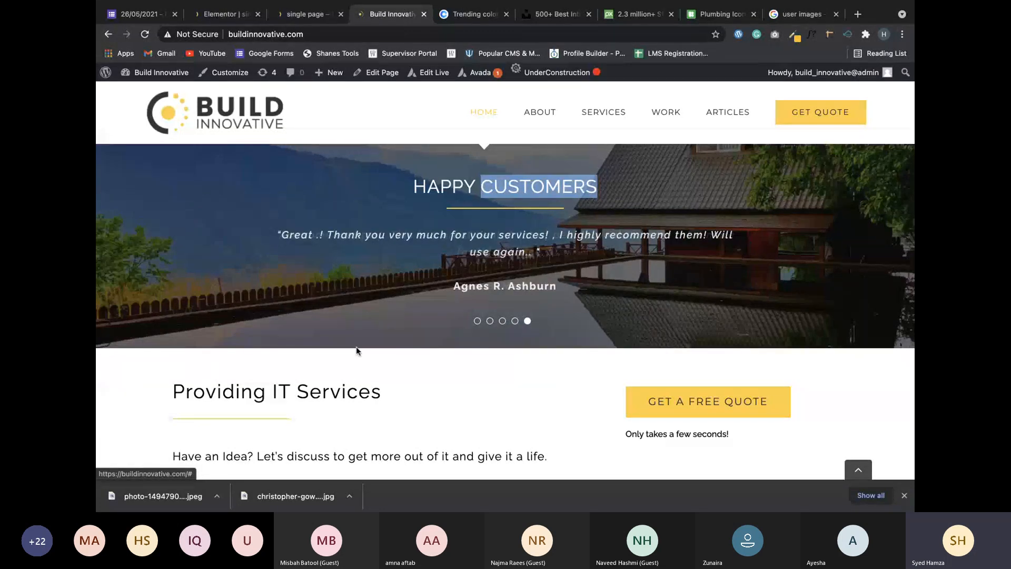
left_click(502, 321)
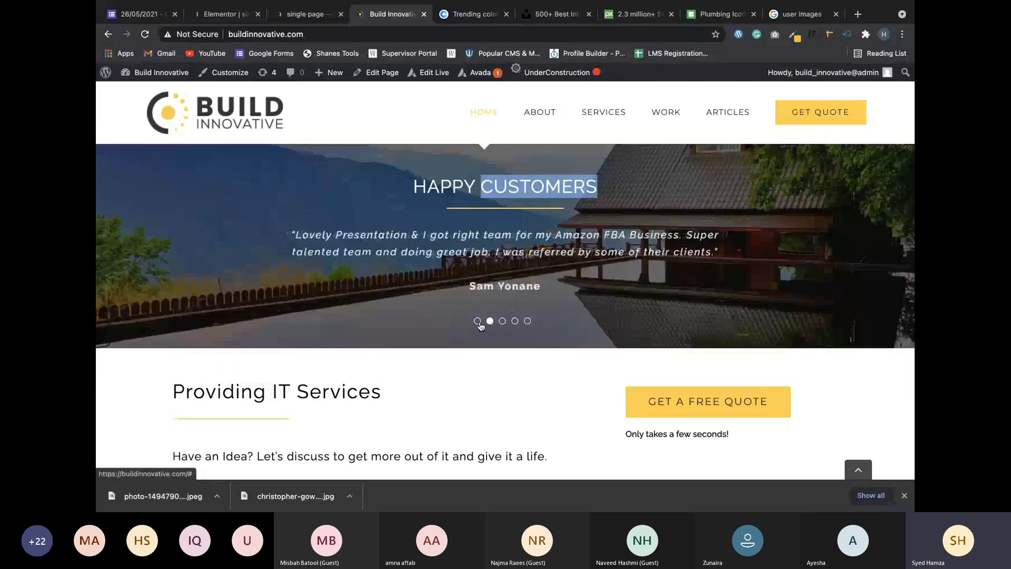
left_click(477, 321)
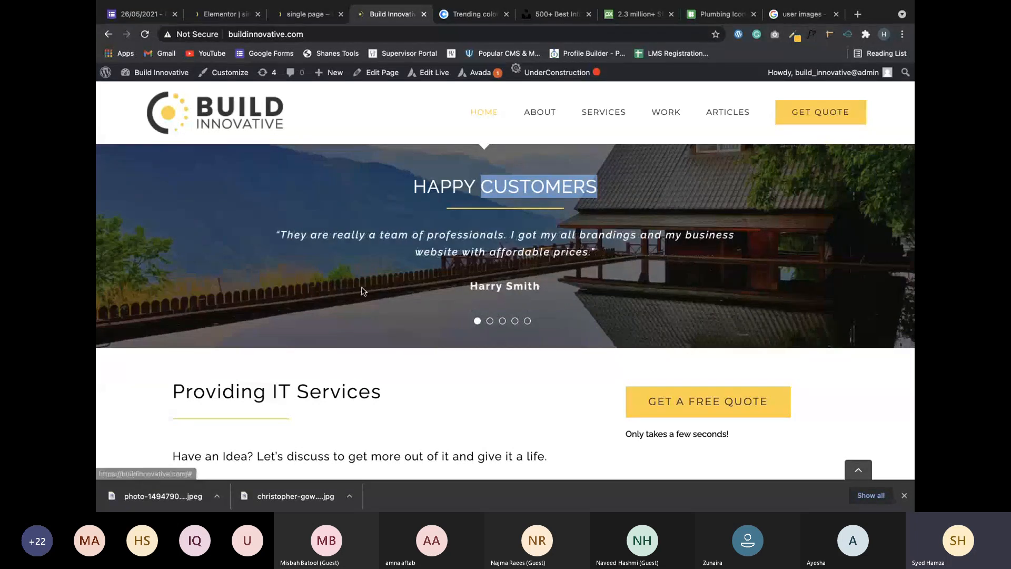
left_click(320, 20)
left_click(230, 18)
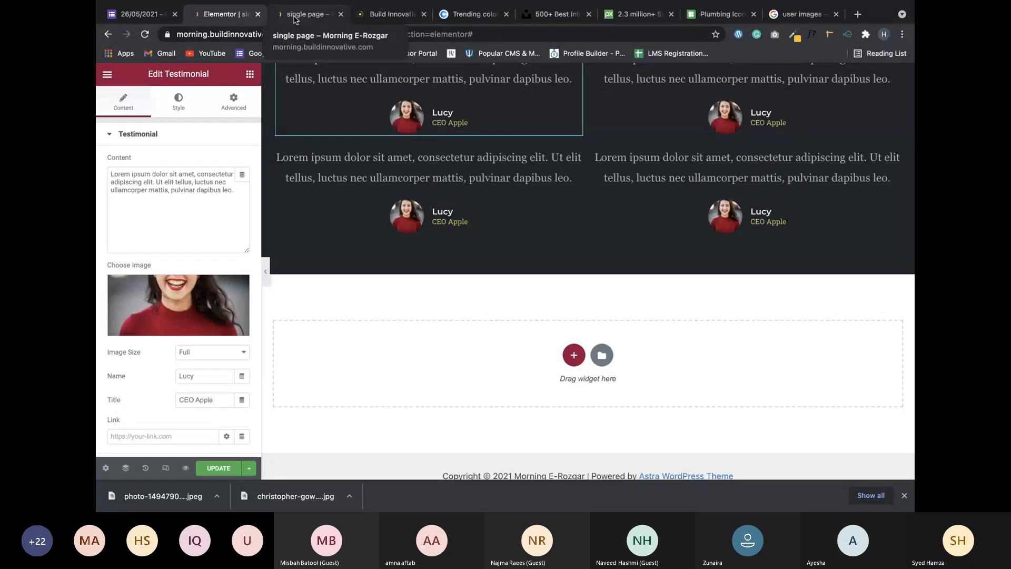
scroll(350, 258, "up", 2)
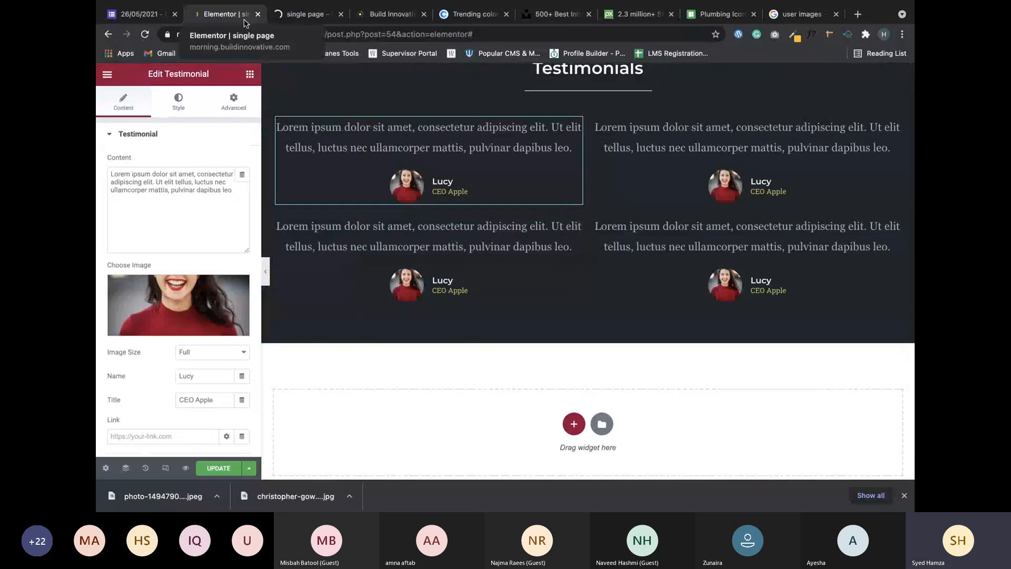
scroll(346, 137, "down", 2)
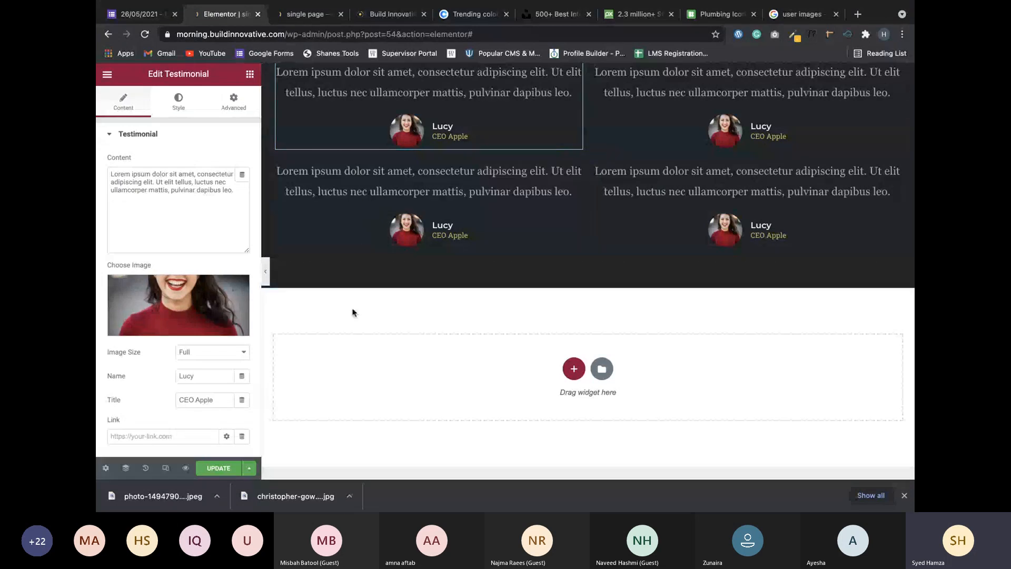
scroll(349, 311, "up", 2)
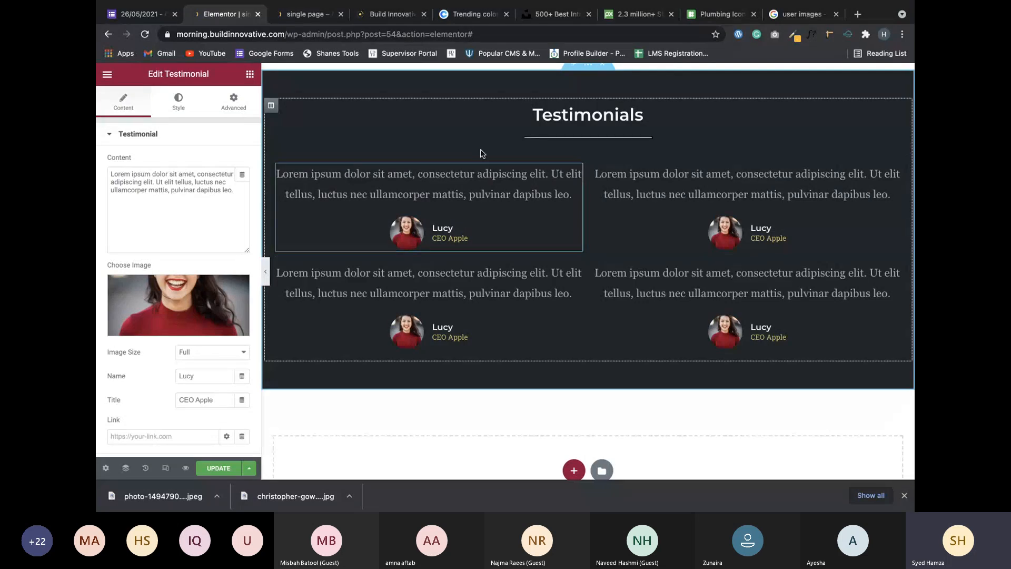
scroll(441, 283, "down", 1)
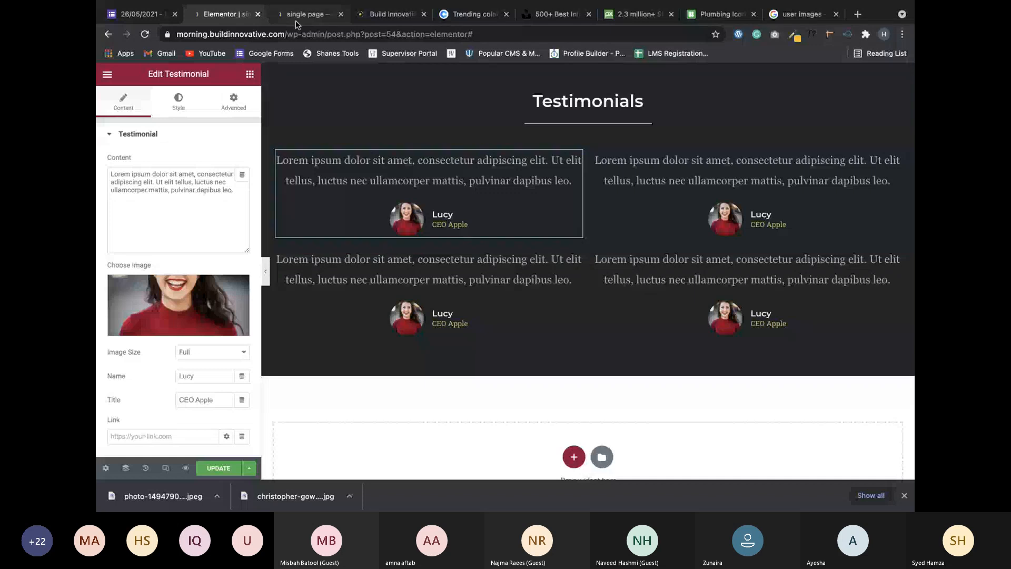
scroll(275, 280, "down", 1)
scroll(347, 318, "up", 7)
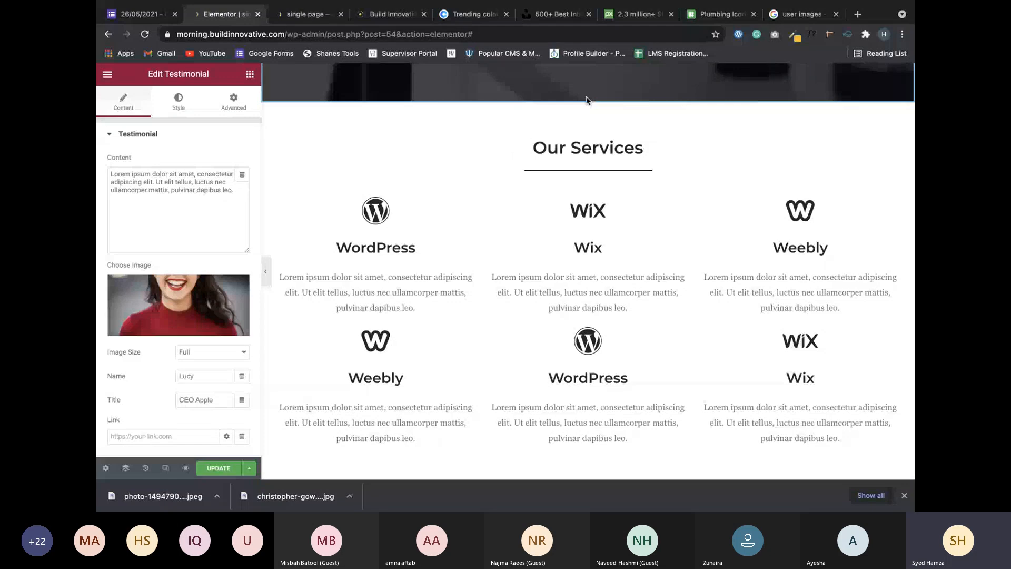
Open Edit Section settings for the duplicate Our Services section.
right_click(587, 97)
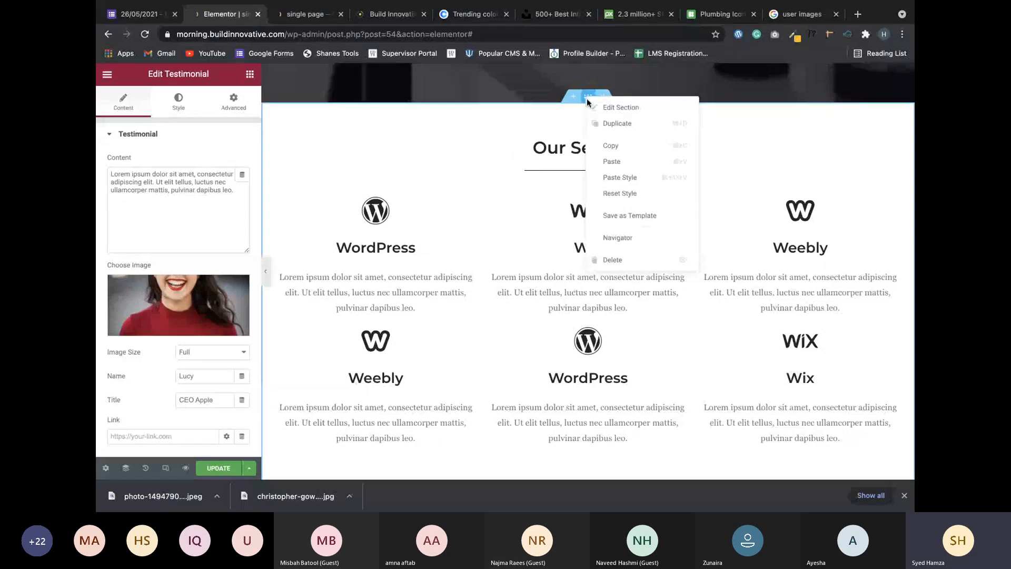
left_click(601, 108)
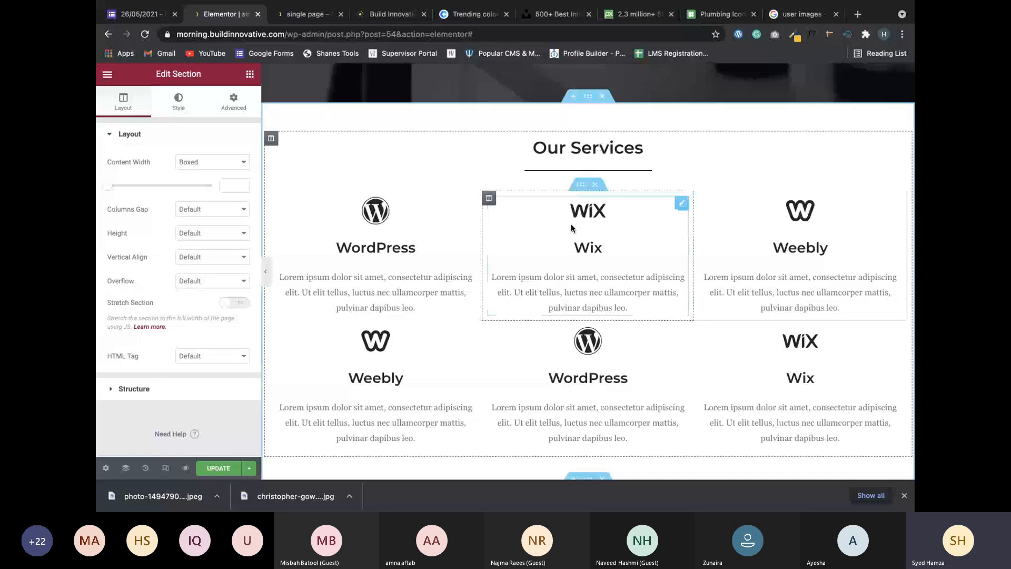
scroll(574, 232, "down", 5)
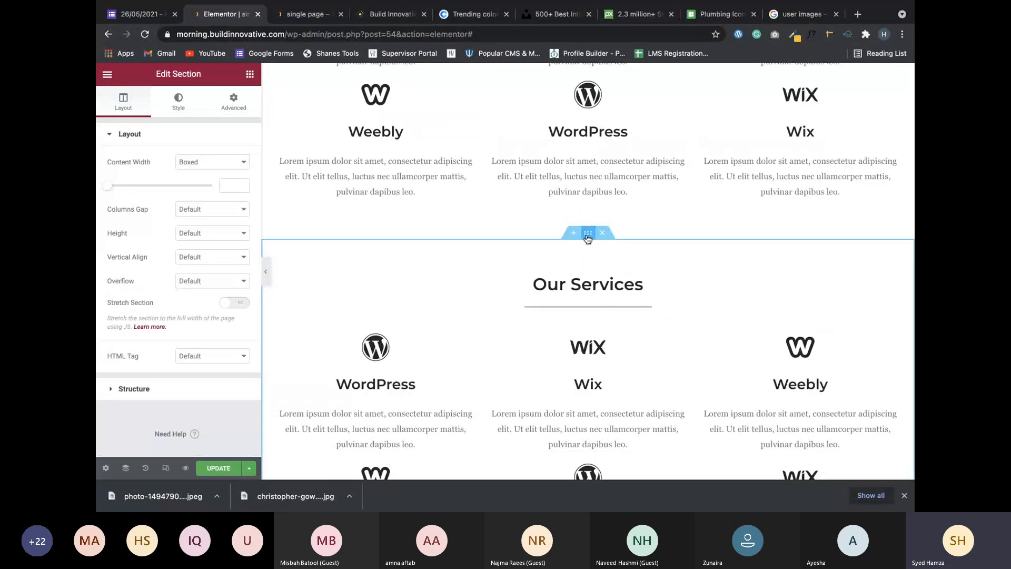
Drag the duplicate Our Services section below the Testimonials section, undoing two changes.
left_click_drag(588, 233, 568, 324)
scroll(582, 274, "down", 5)
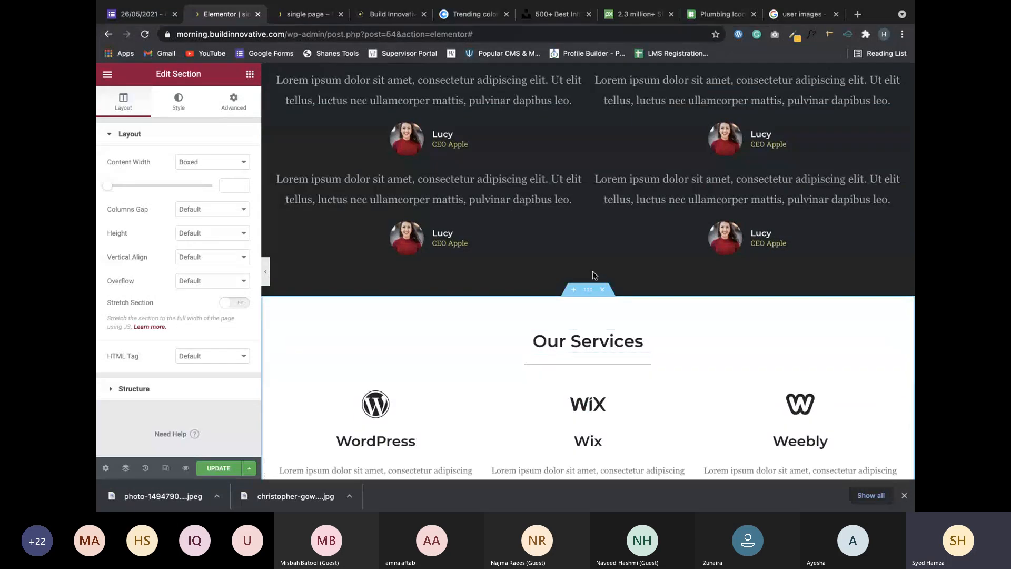
scroll(594, 274, "down", 6)
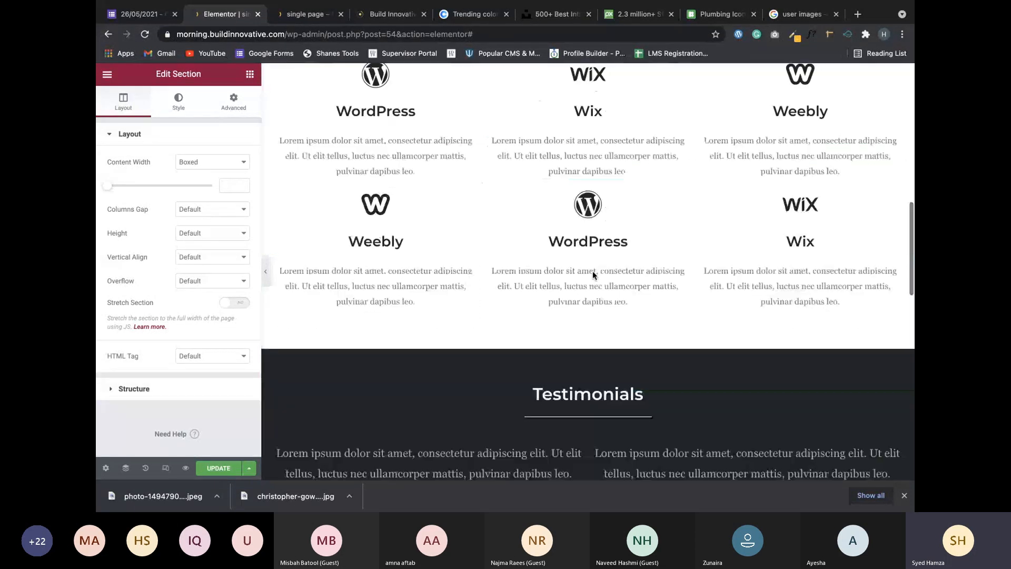
scroll(592, 270, "up", 10)
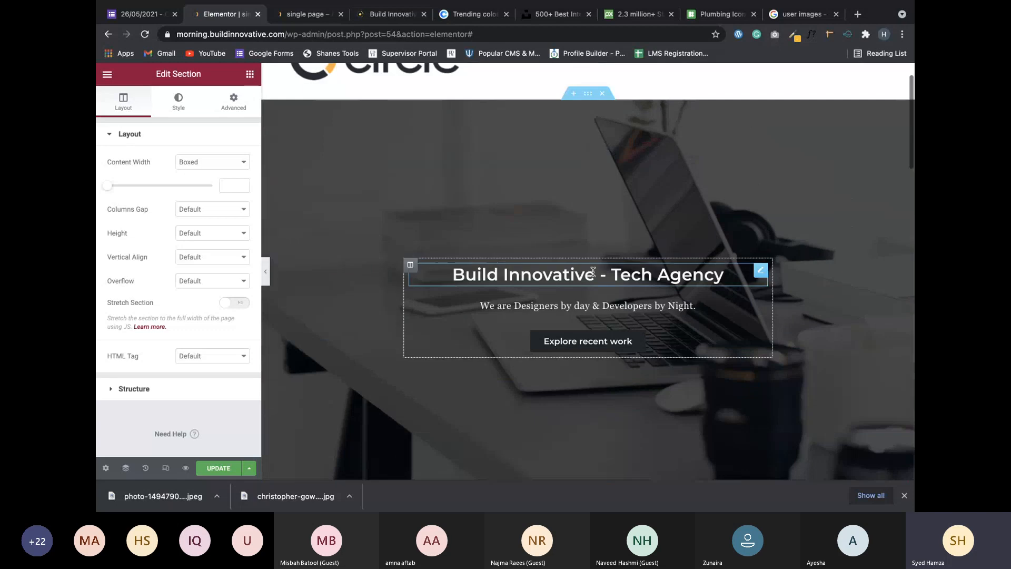
scroll(592, 270, "down", 4)
scroll(593, 271, "down", 6)
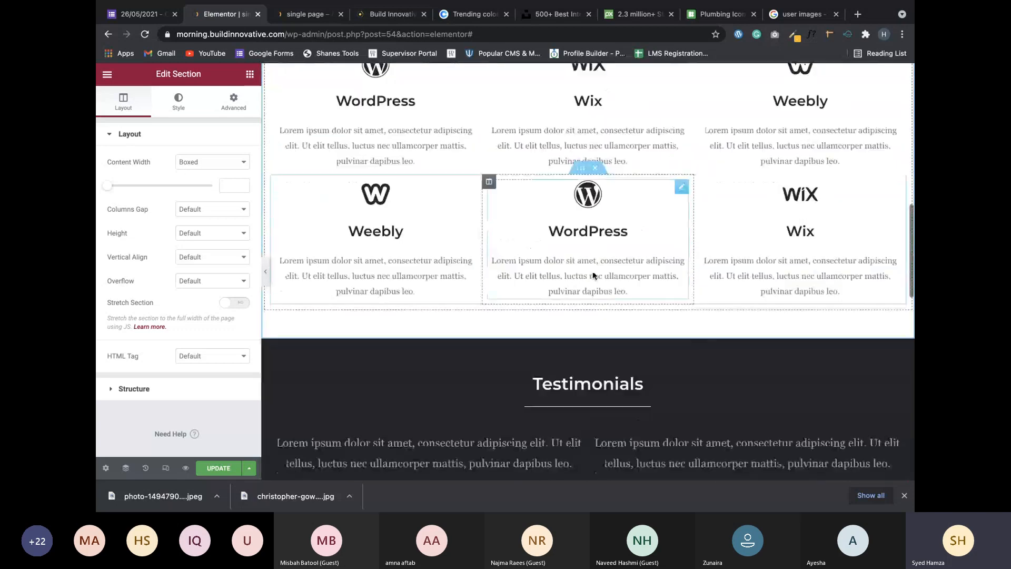
scroll(594, 276, "down", 2)
key("super+z")
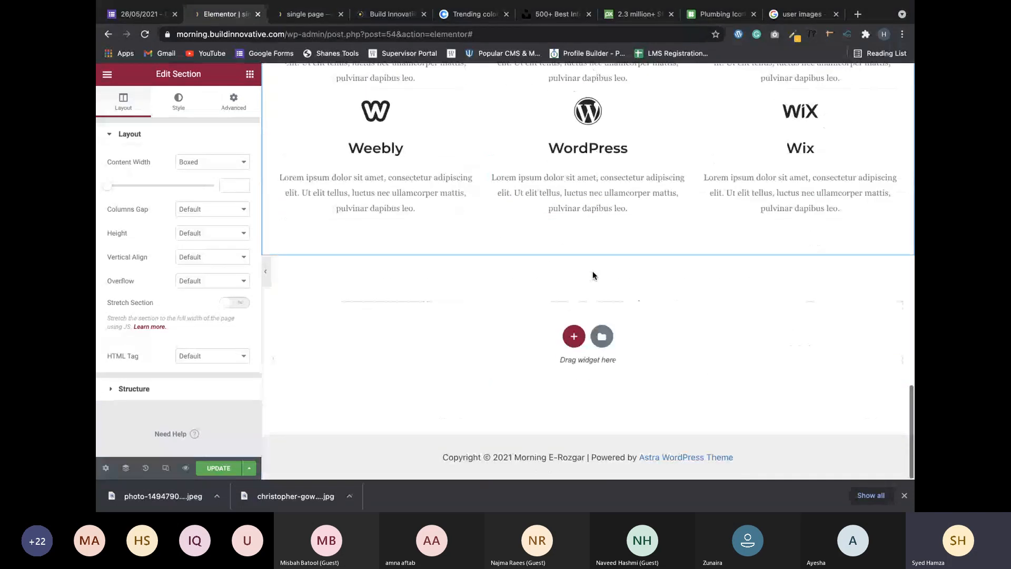
key("super+z")
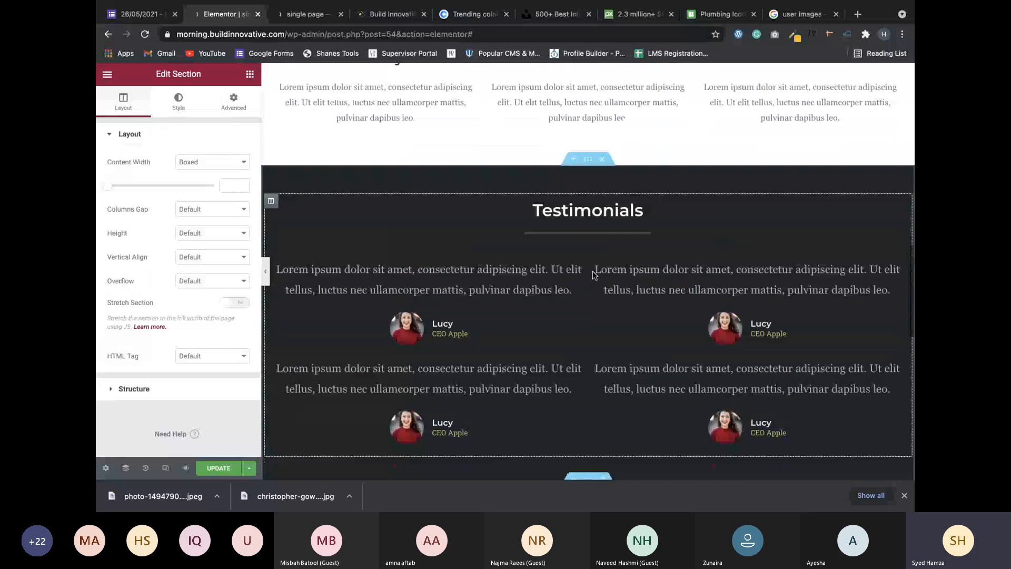
scroll(594, 275, "down", 3)
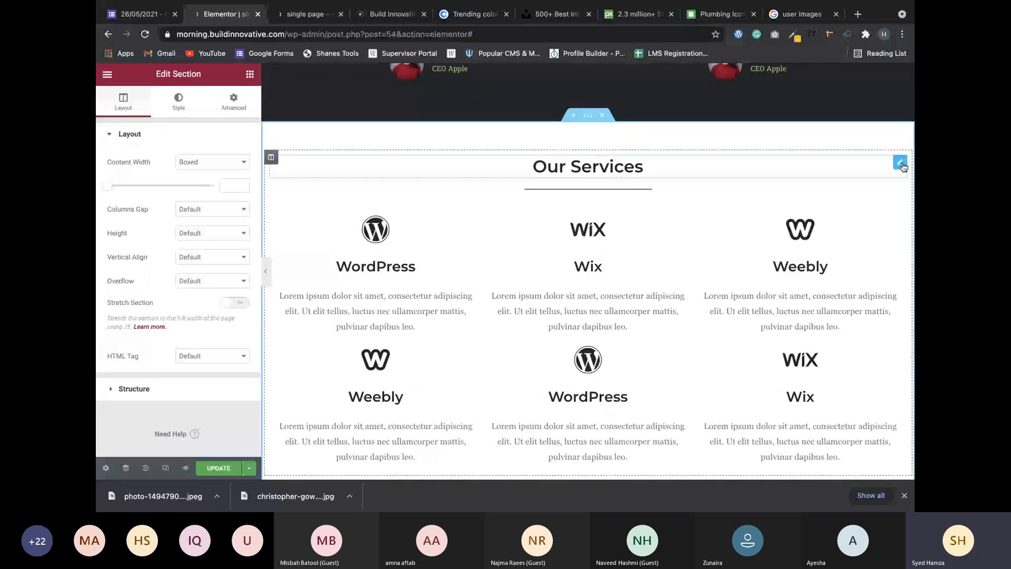
Replace the relocated section's Our Services heading text with 'Portfolio'.
left_click(900, 163)
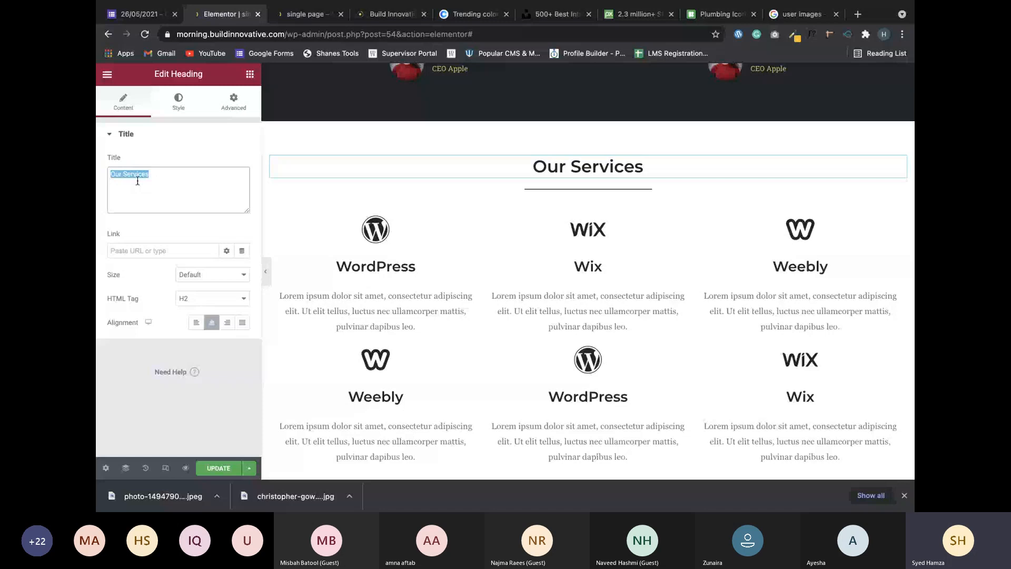
type("TE")
key("BackSpace")
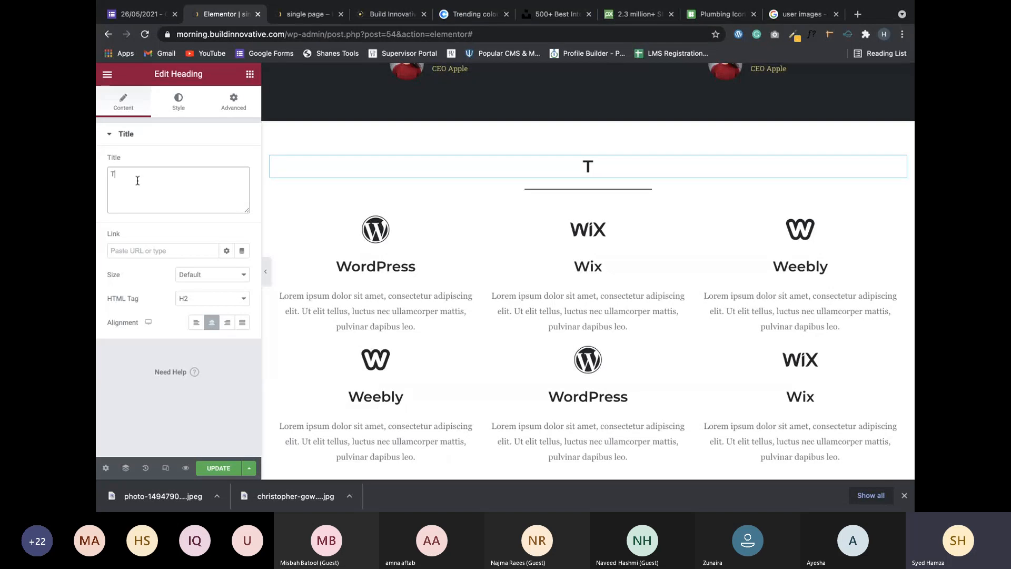
key("BackSpace")
type("Portfolio")
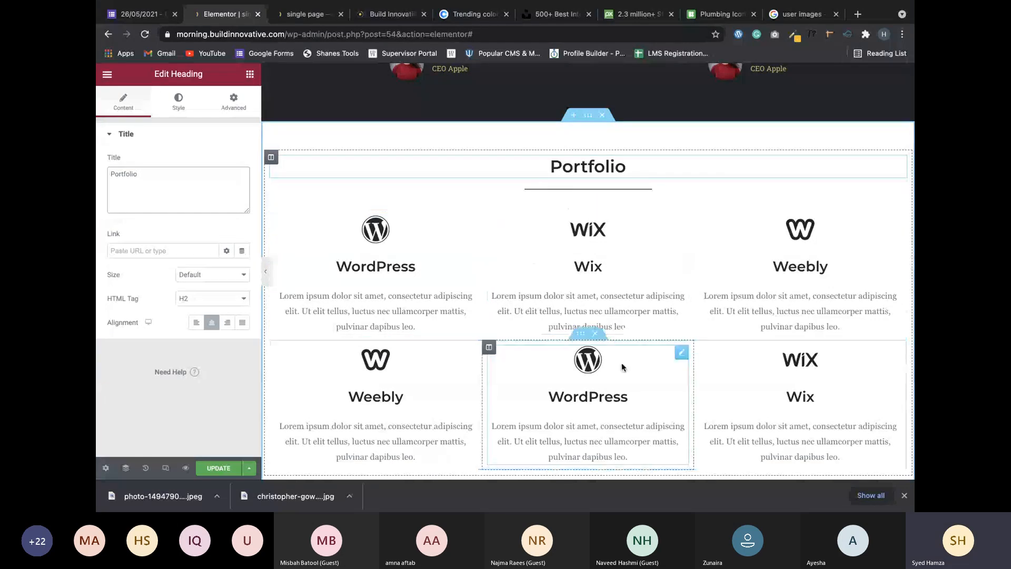
Delete the second services row, add a fourth column, and remove the WordPress, Wix and Weebly icon boxes.
left_click(594, 334)
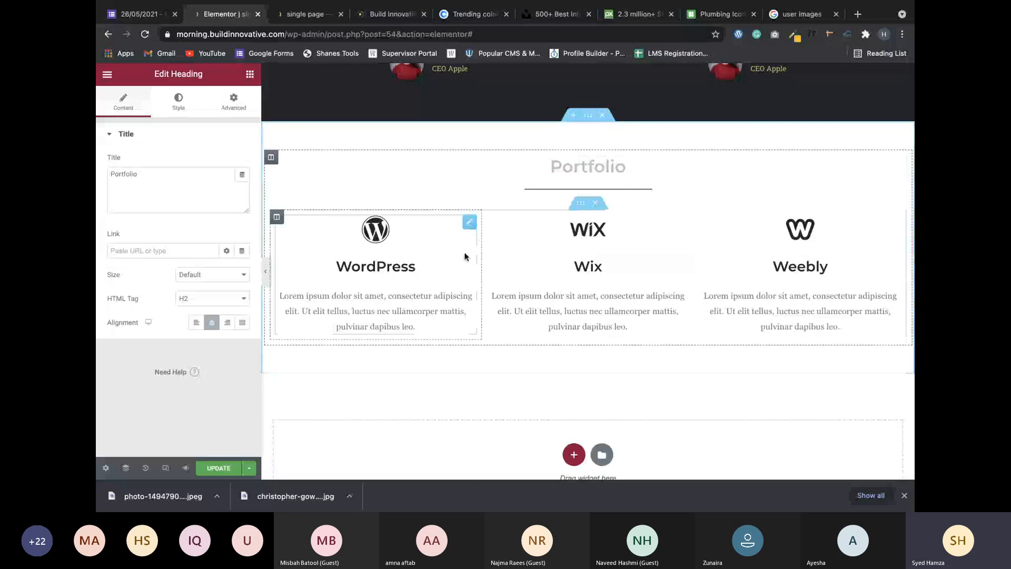
right_click(277, 217)
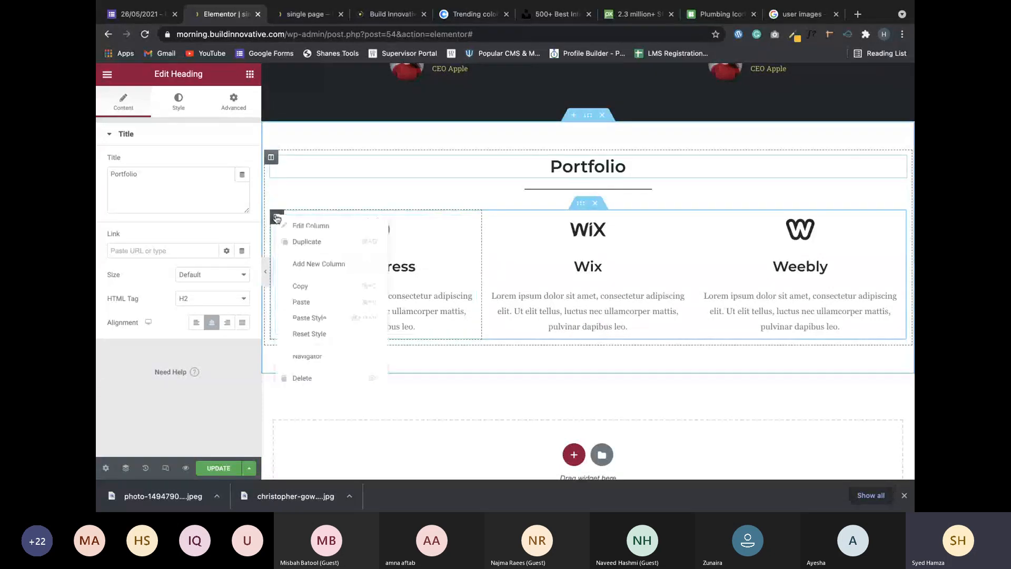
left_click(326, 267)
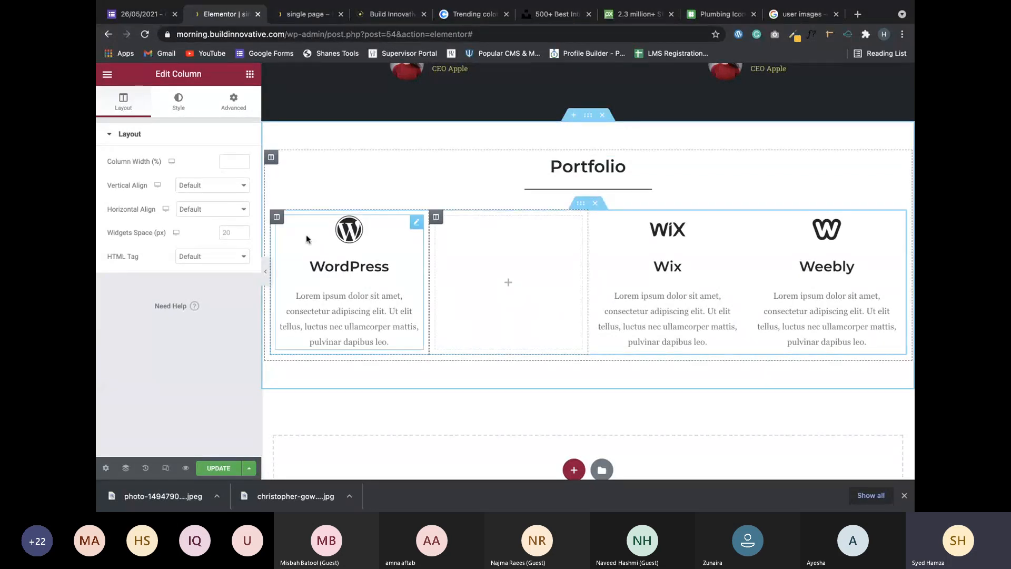
right_click(417, 227)
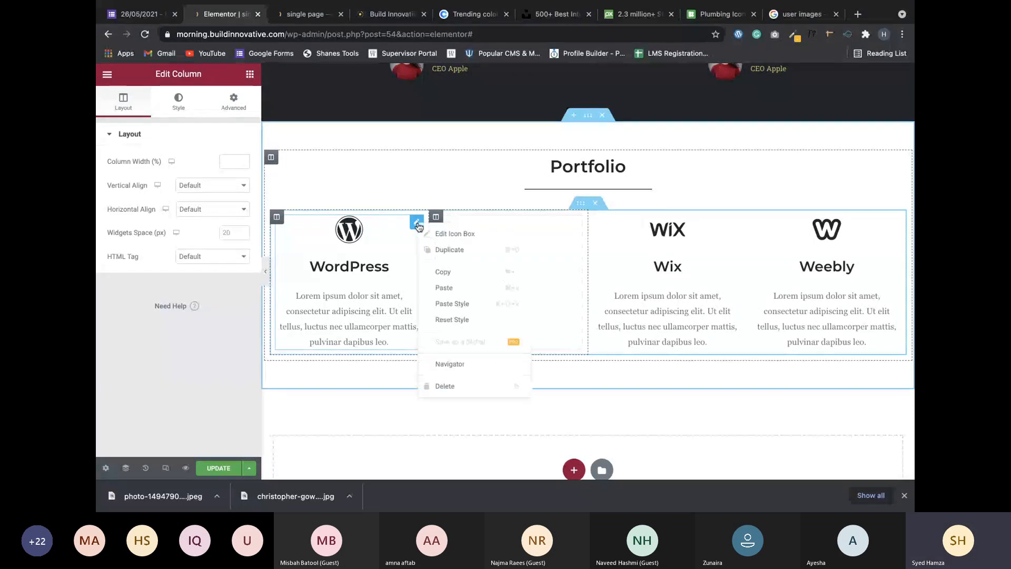
left_click(449, 386)
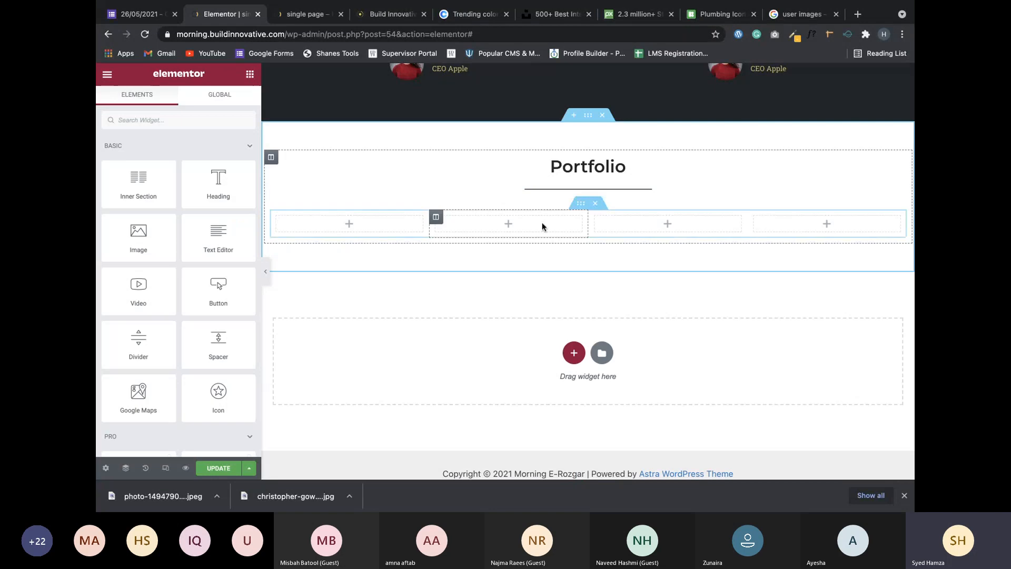
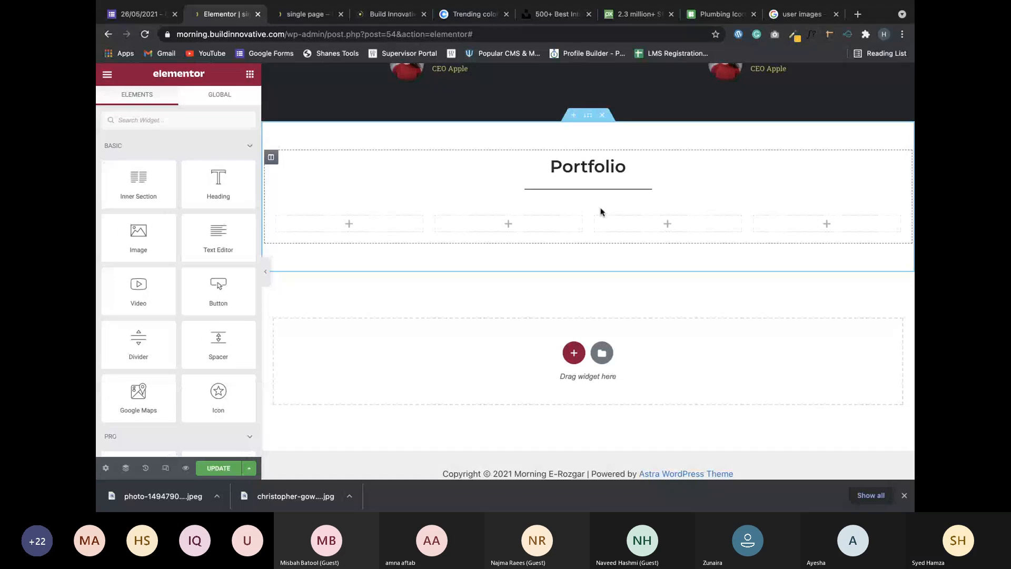
Open the Elementor template library and filter the blocks to the Services category.
scroll(577, 244, "up", 1)
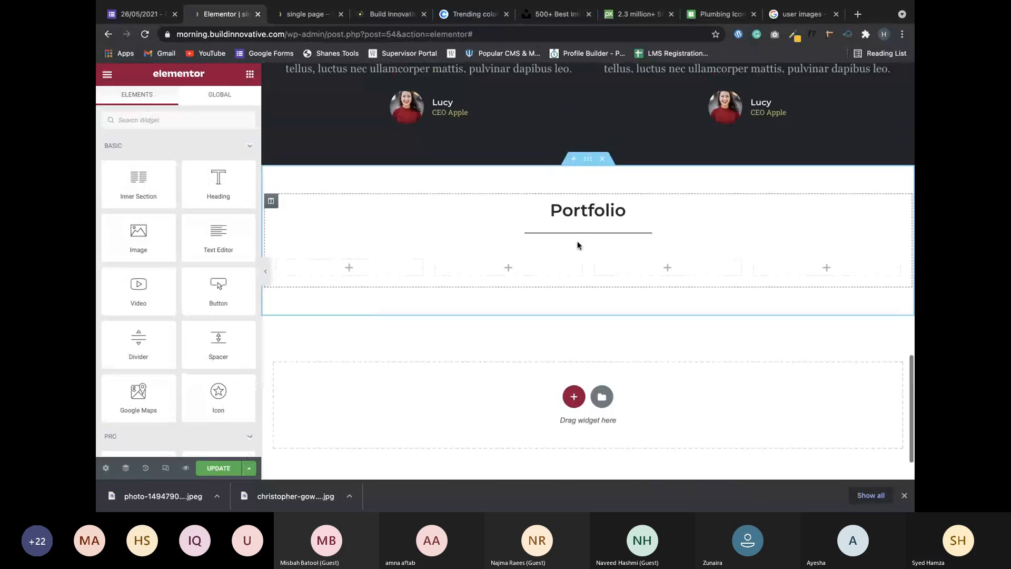
scroll(577, 245, "up", 3)
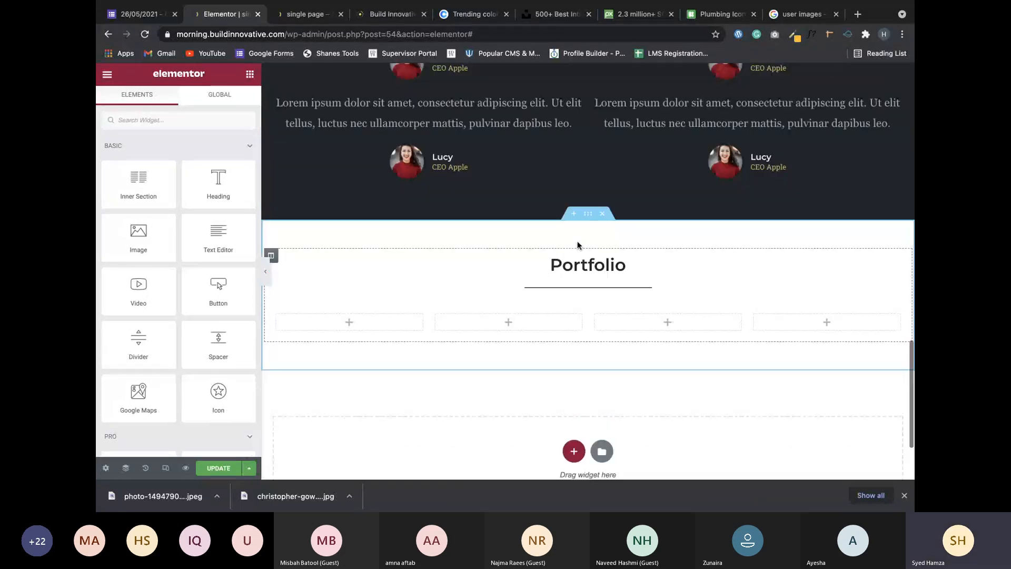
scroll(577, 244, "up", 2)
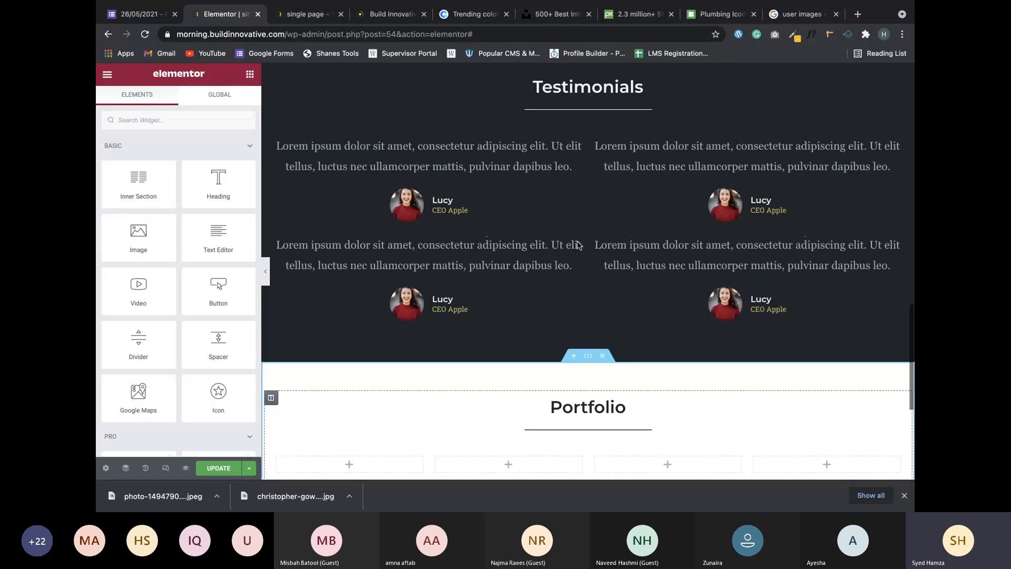
scroll(456, 276, "down", 6)
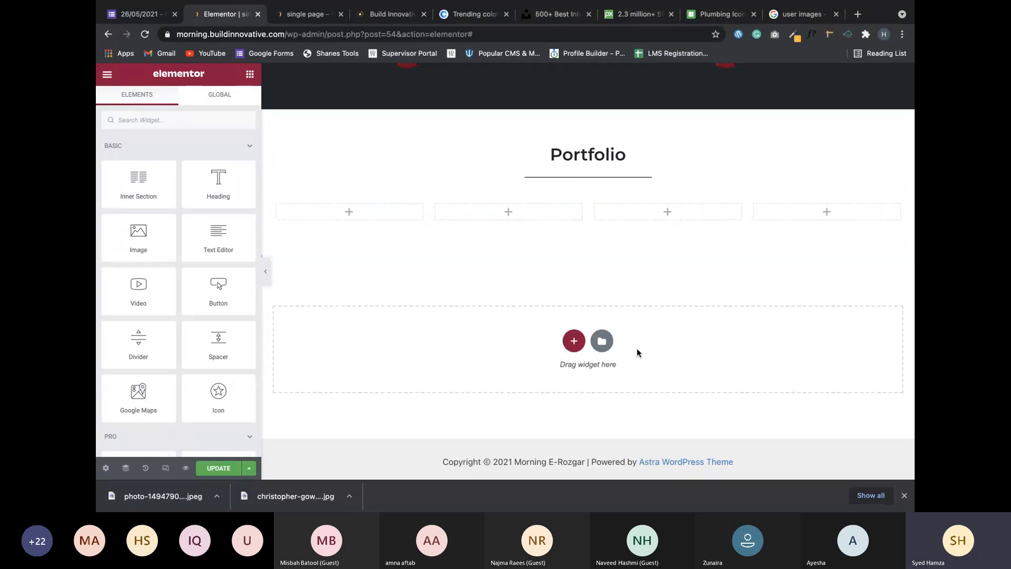
left_click(602, 341)
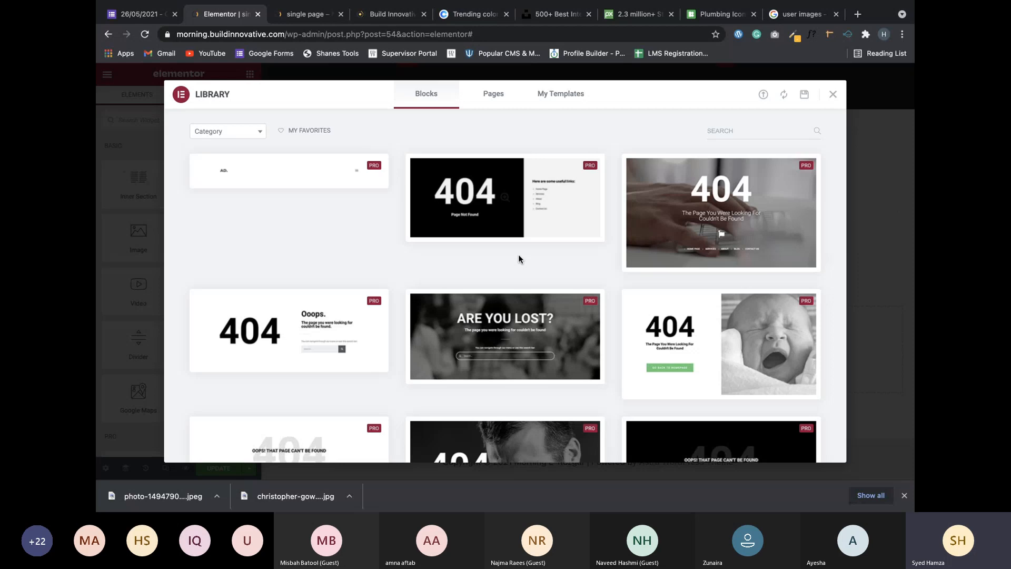
left_click(221, 131)
scroll(227, 235, "down", 3)
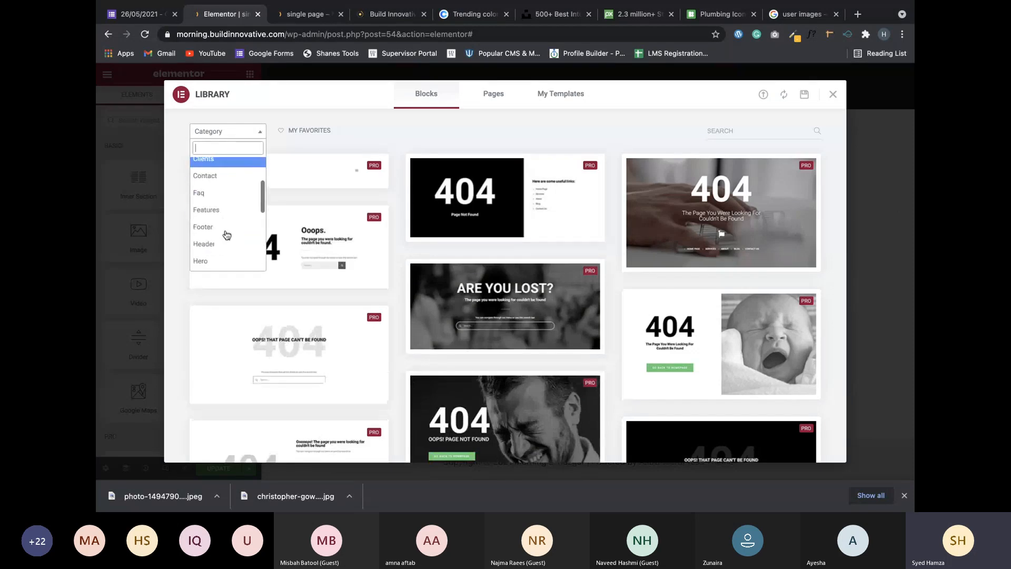
scroll(226, 235, "down", 4)
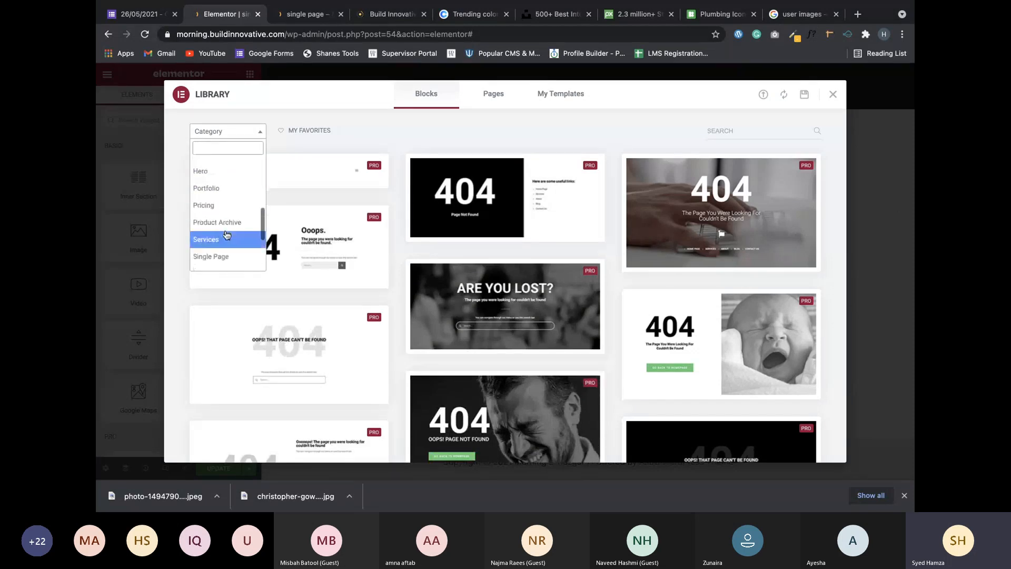
scroll(226, 235, "down", 2)
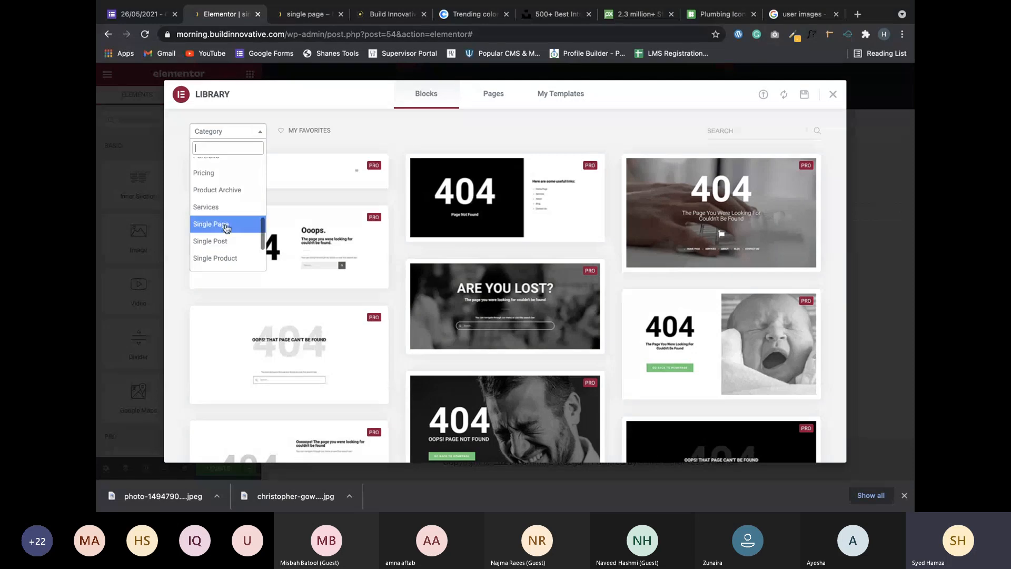
left_click(221, 208)
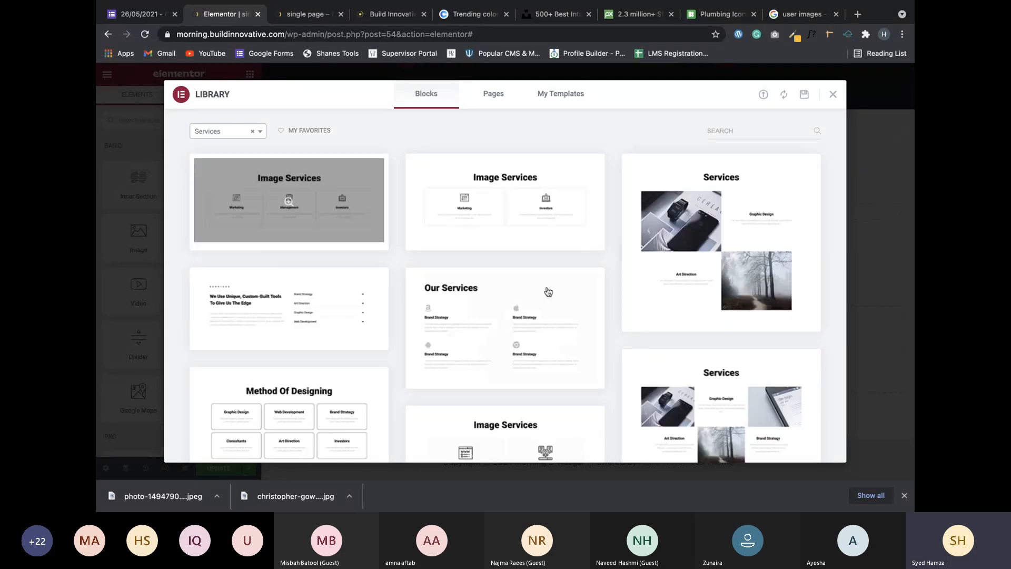
Scroll through the Services blocks to review the available designs.
scroll(548, 291, "down", 1)
scroll(553, 296, "down", 1)
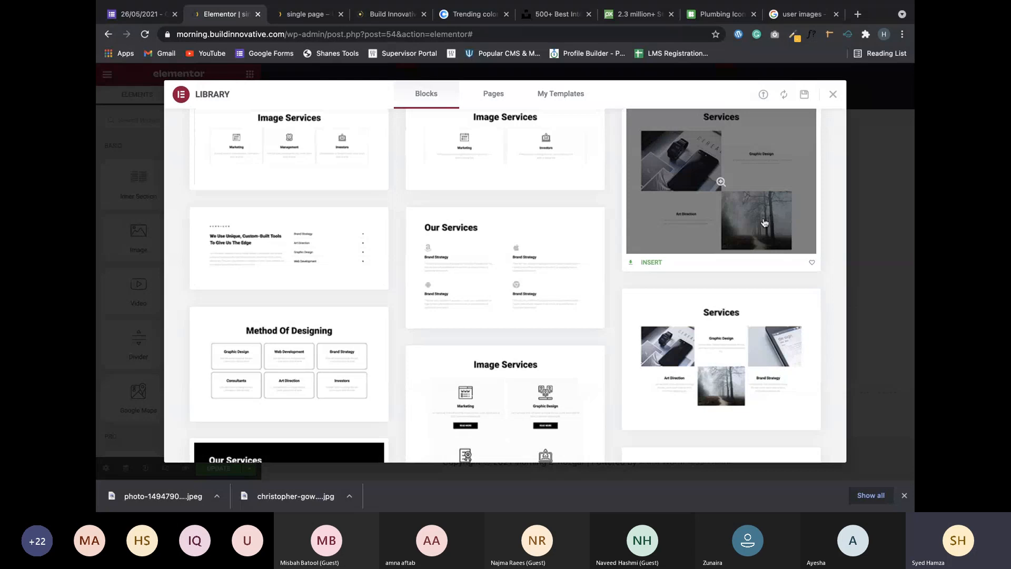
scroll(762, 213, "down", 1)
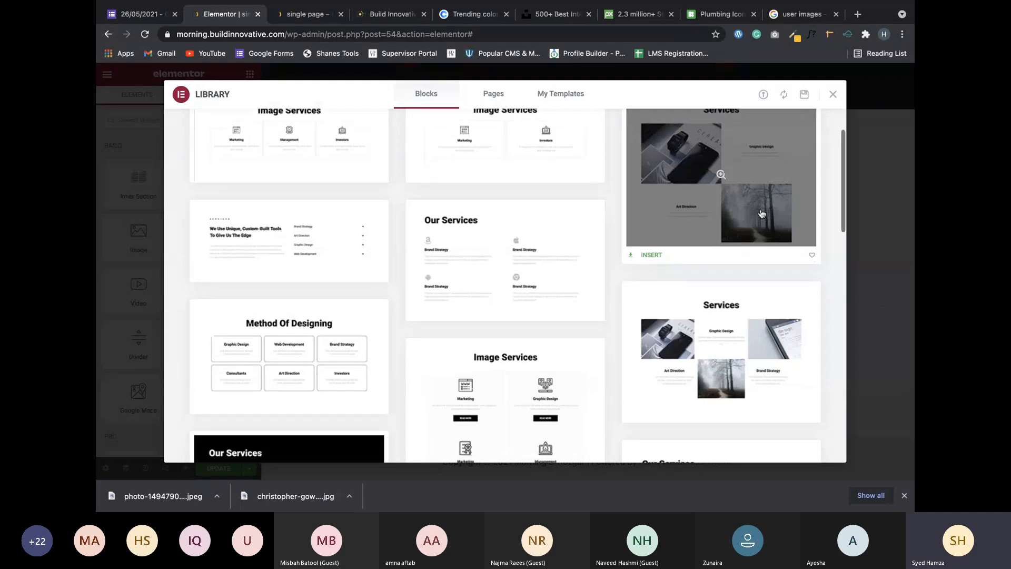
scroll(761, 213, "down", 3)
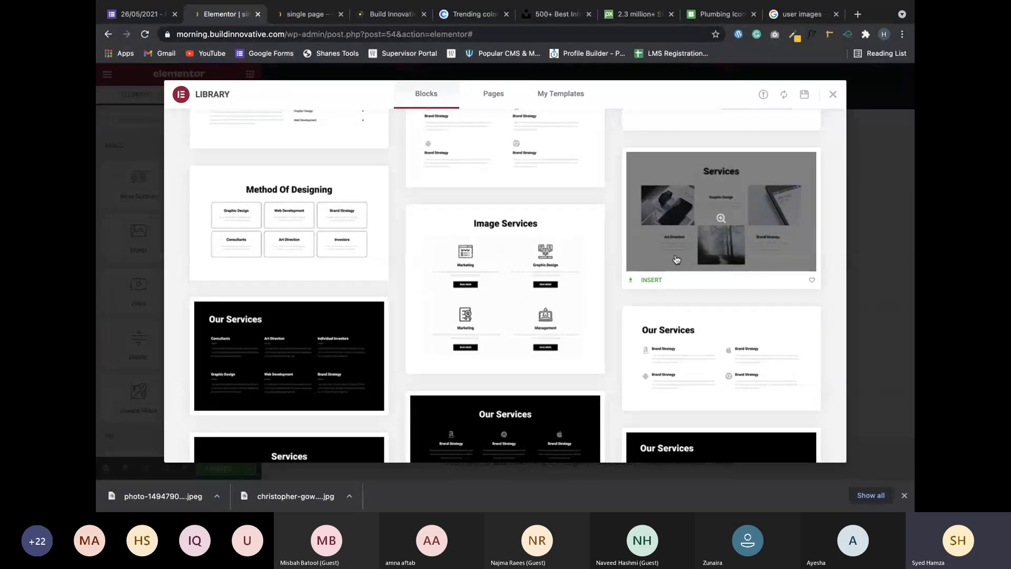
scroll(693, 195, "down", 6)
scroll(677, 258, "down", 3)
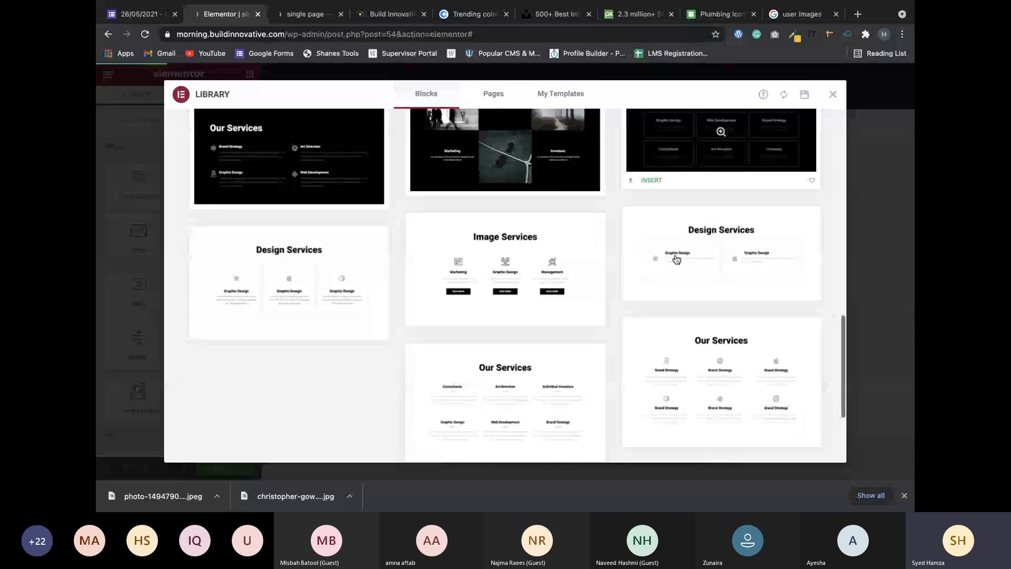
scroll(676, 258, "down", 3)
scroll(676, 259, "up", 6)
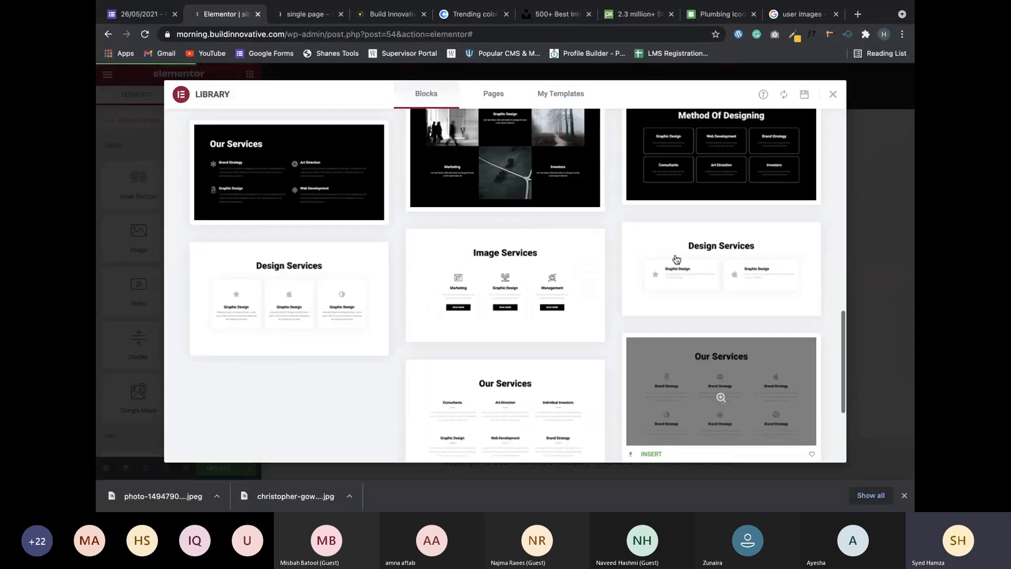
scroll(677, 258, "up", 5)
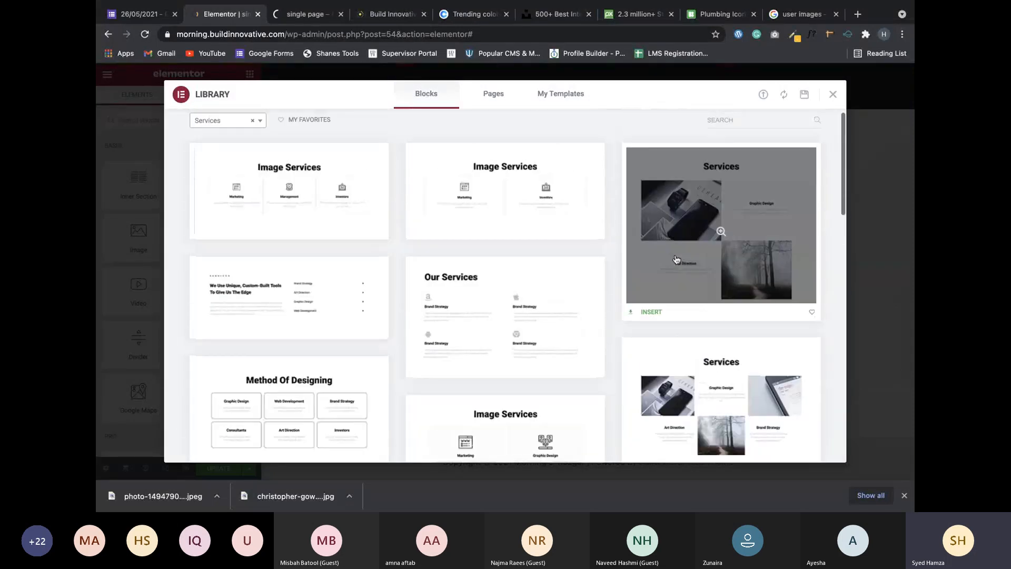
scroll(676, 258, "down", 4)
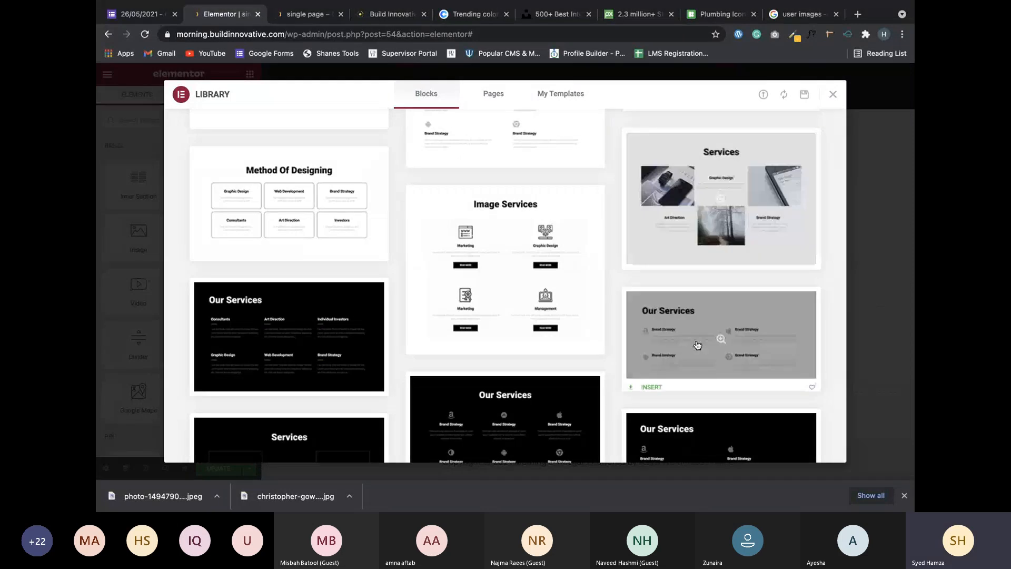
scroll(697, 345, "down", 1)
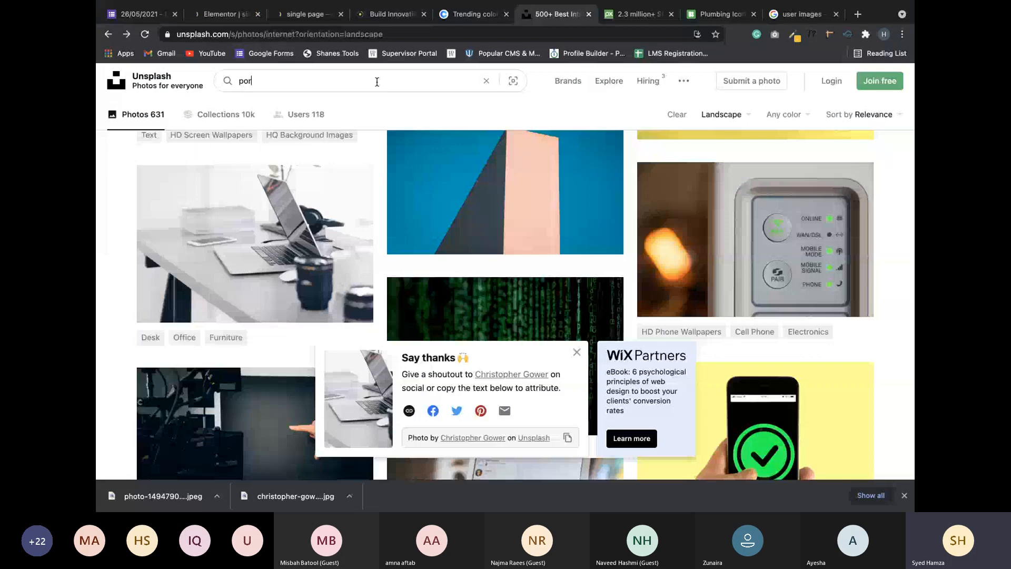
Search Unsplash for 'portfolio' and limit the results to Square orientation.
type("tfolio")
key("Return")
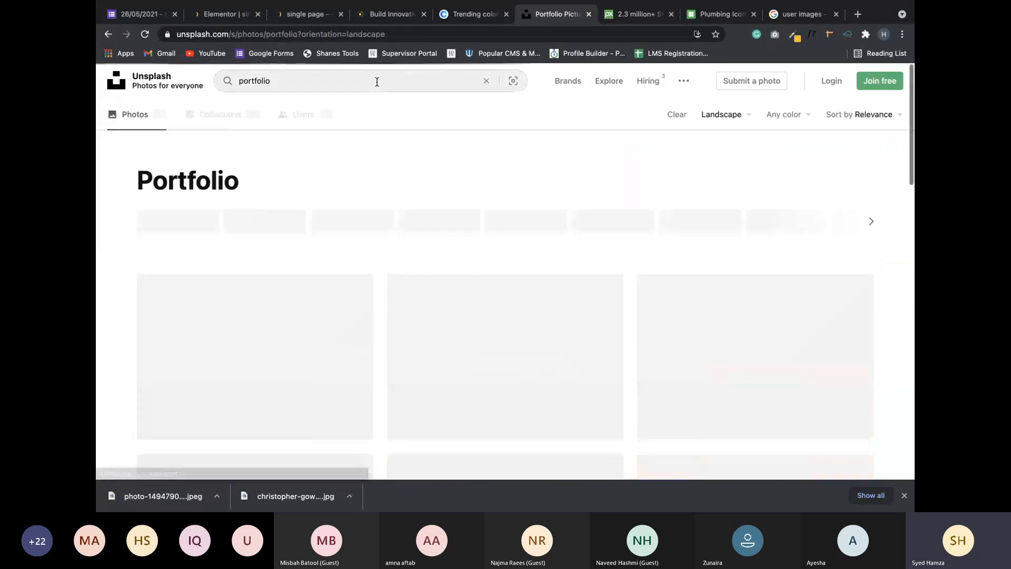
left_click(730, 116)
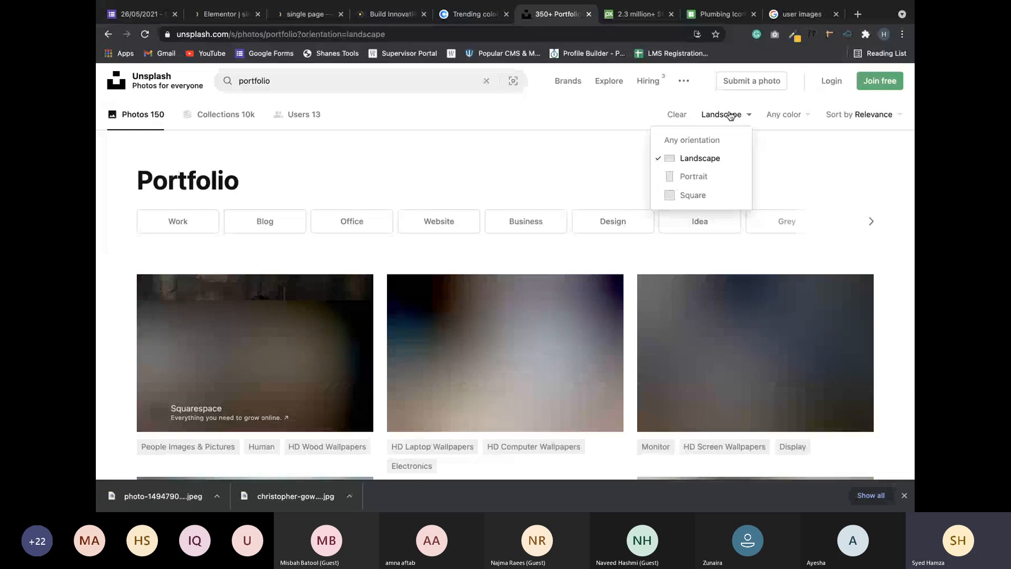
left_click(692, 195)
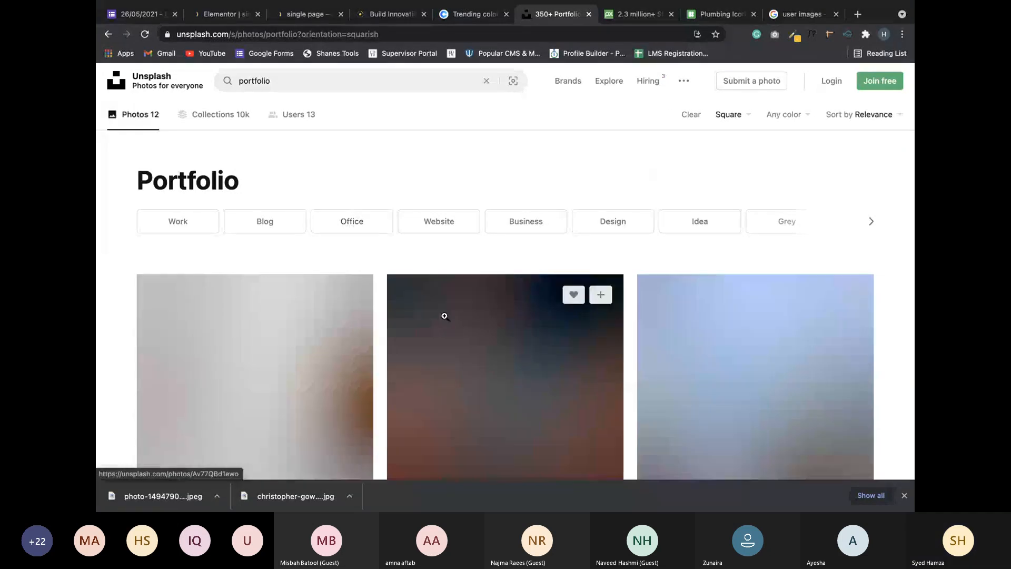
Download the photo of a phone beside a succulent and coffee, then leave full screen.
scroll(470, 300, "down", 2)
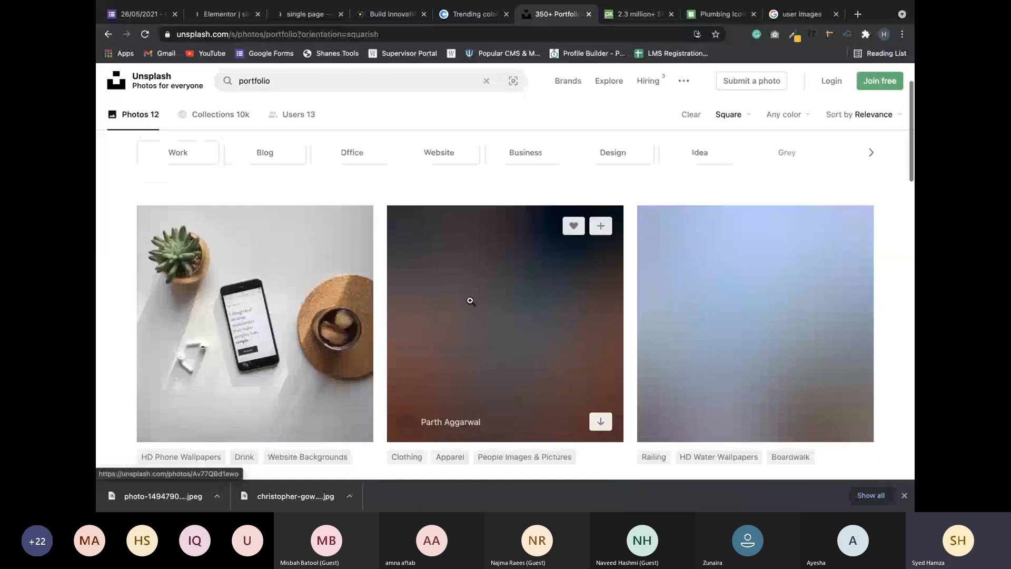
scroll(471, 300, "down", 3)
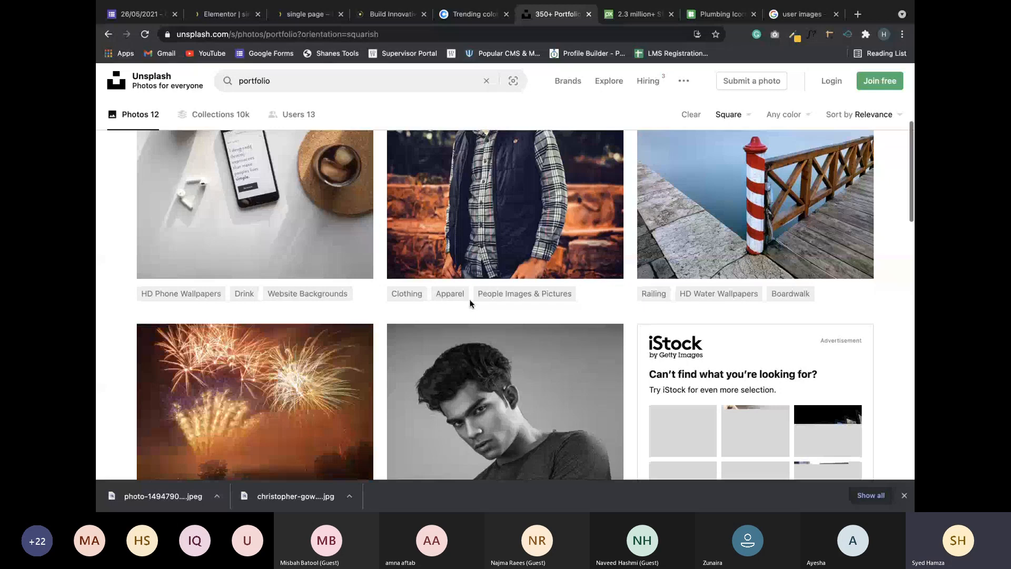
scroll(471, 303, "up", 1)
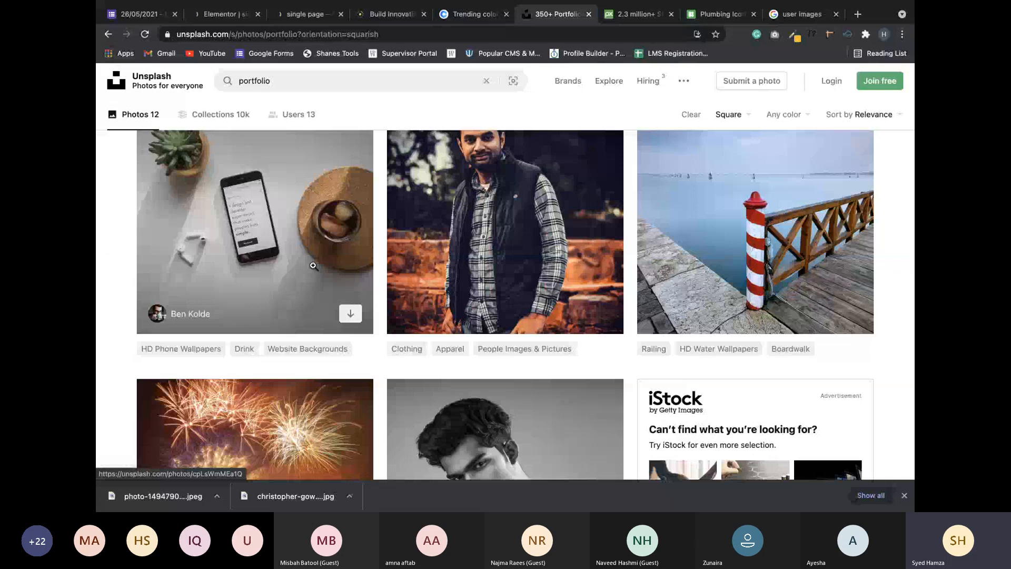
left_click(351, 314)
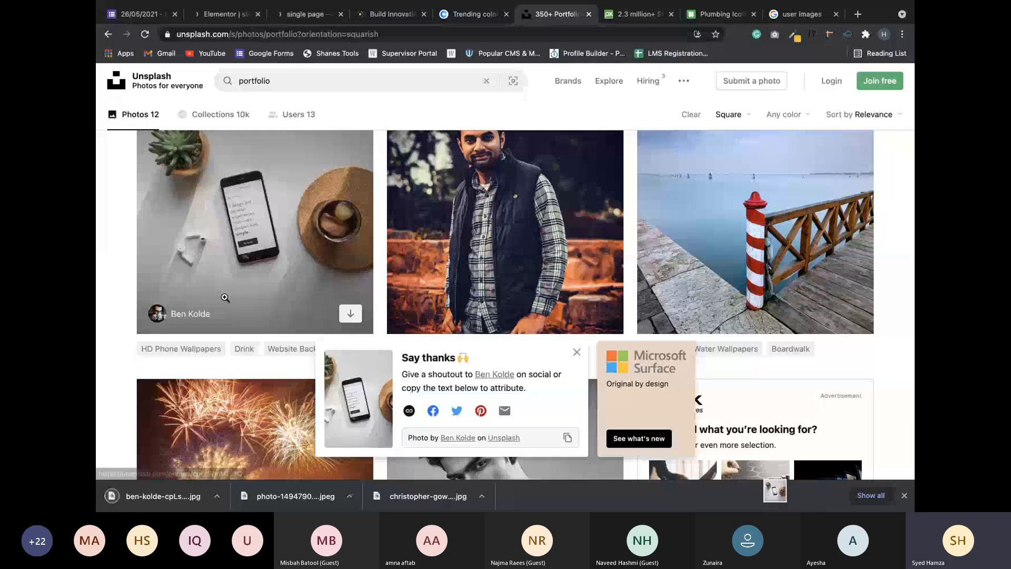
key("ctrl+Left")
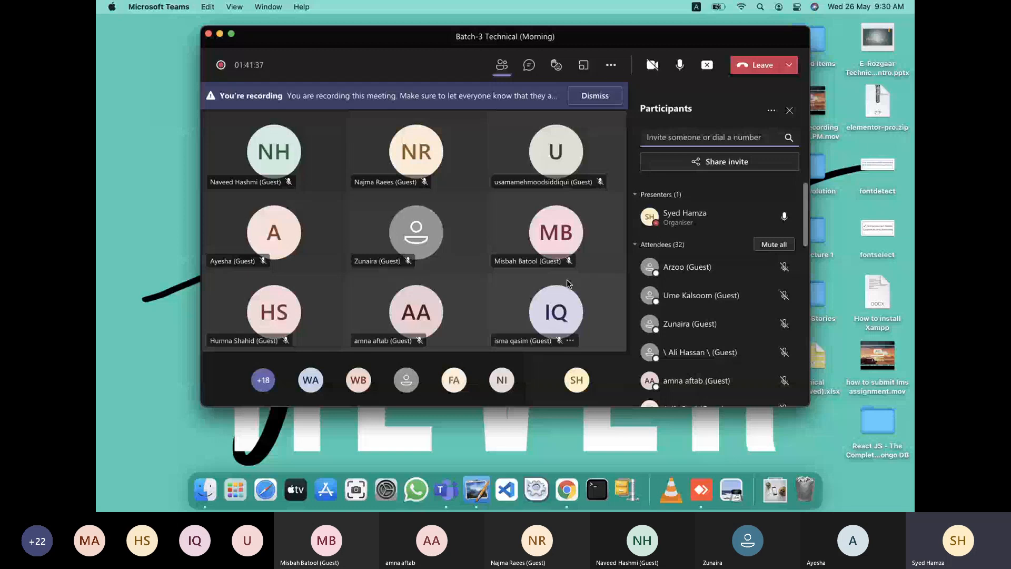
mouse_move(560, 293)
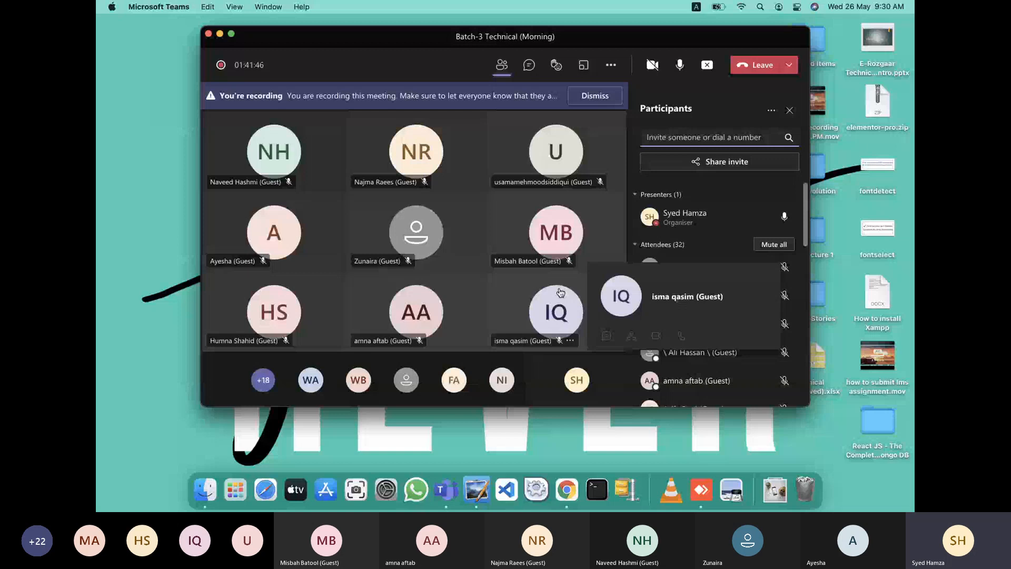
Search Google for 'image compress online' in a new browser tab.
left_click(563, 495)
left_click(856, 16)
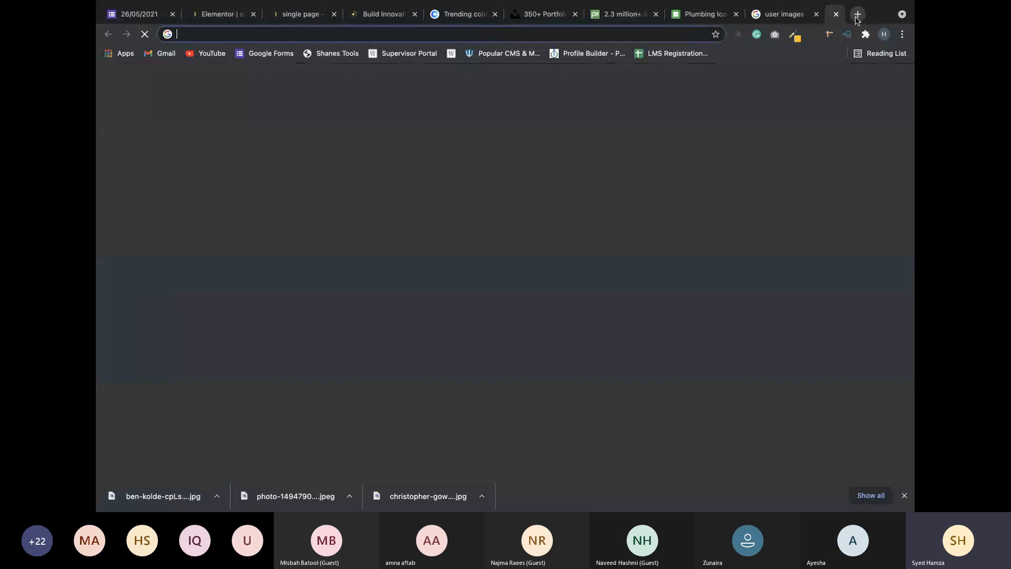
type("i")
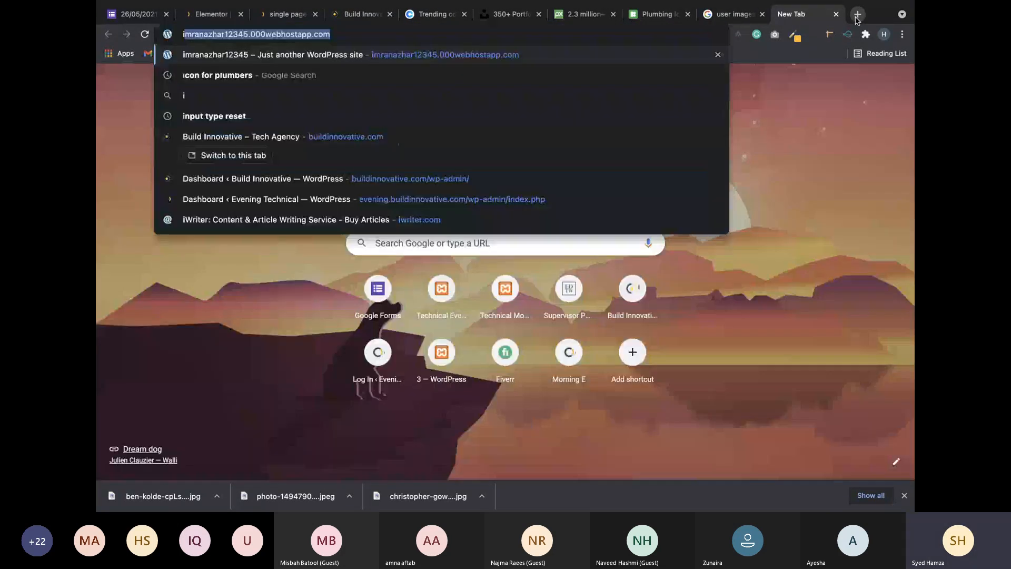
type("mage compre")
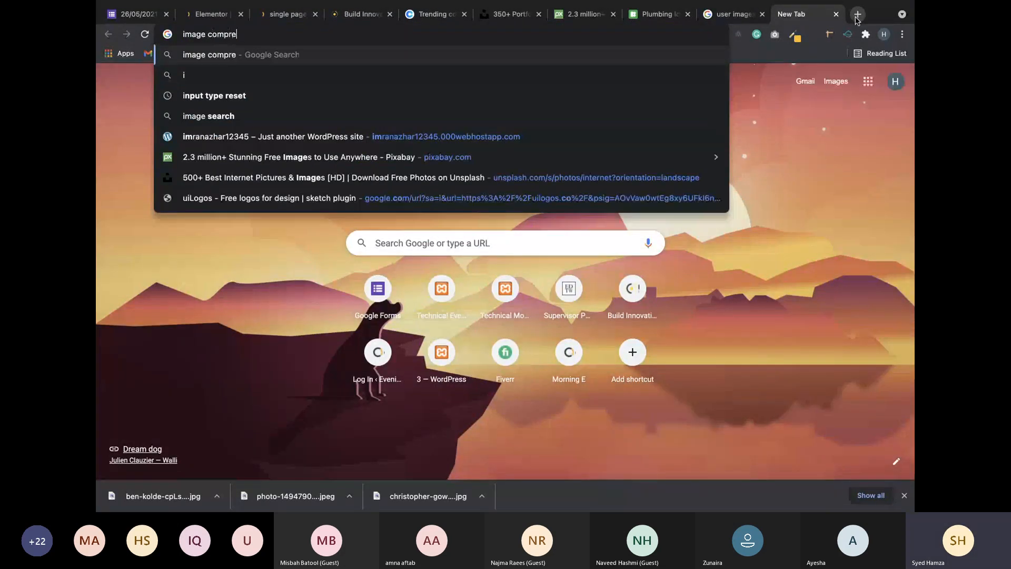
type("ss online")
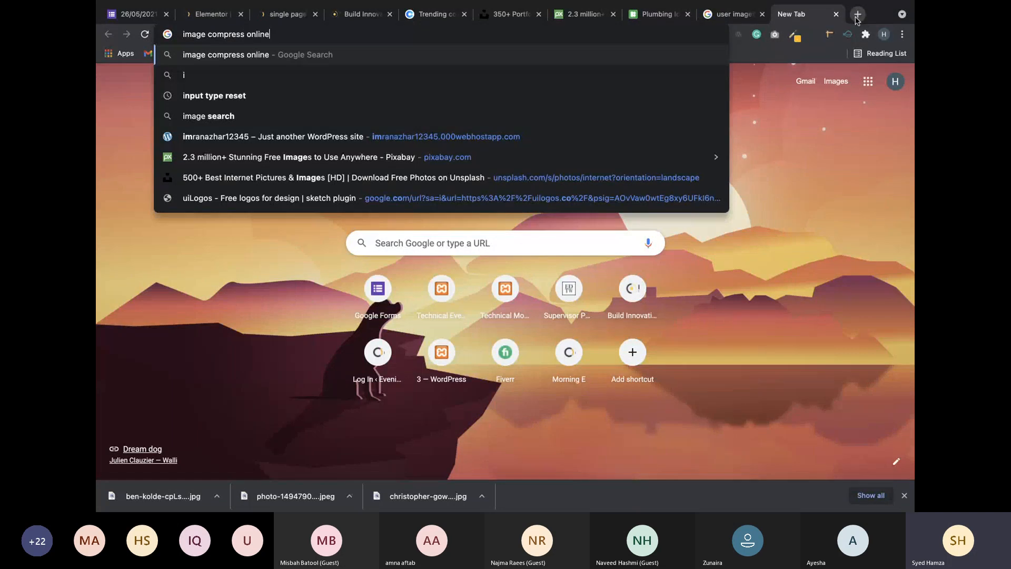
key("Return")
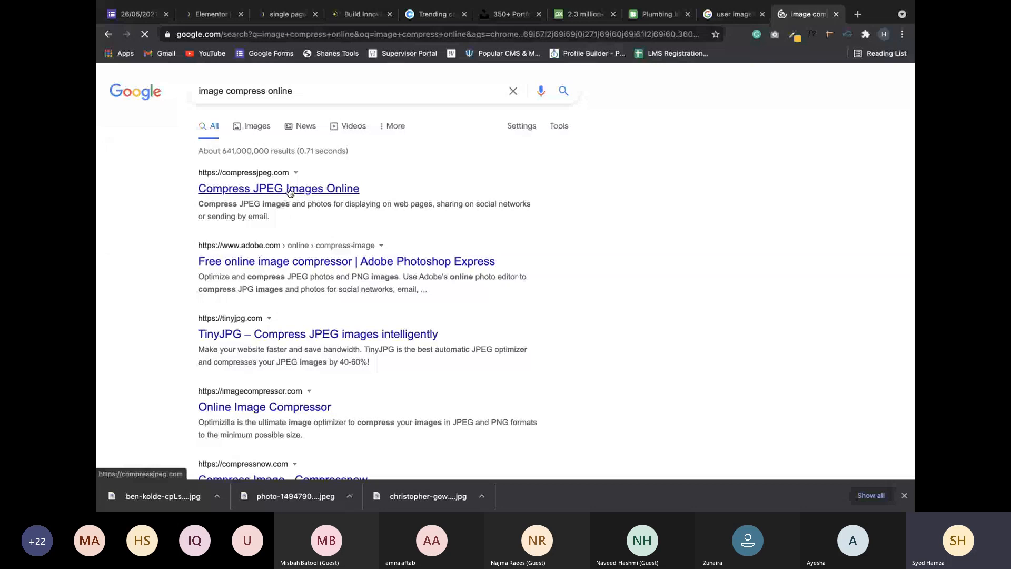
Open the compressjpeg.com result, then return to the Elementor editor tab.
left_click(289, 190)
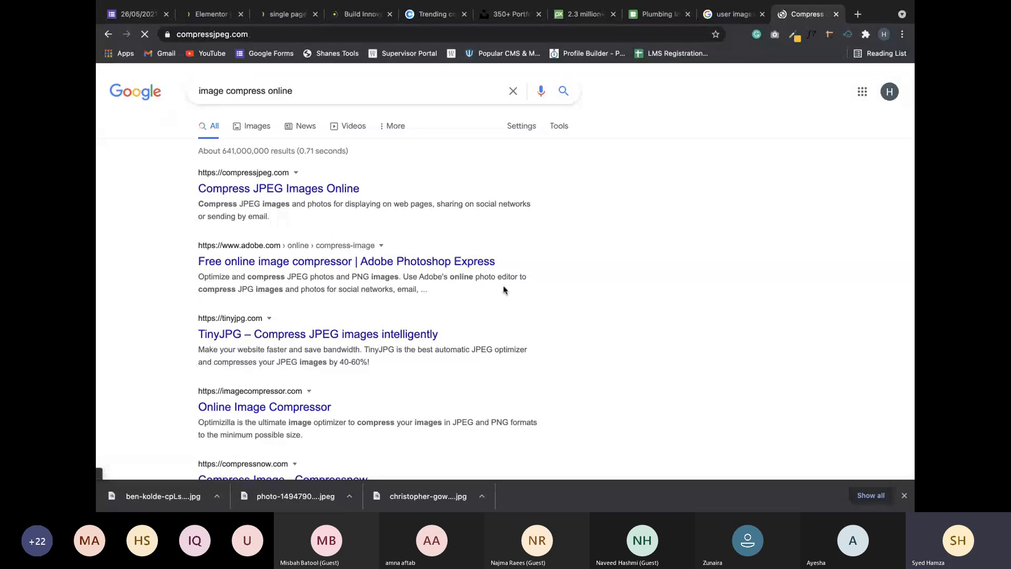
scroll(373, 256, "down", 5)
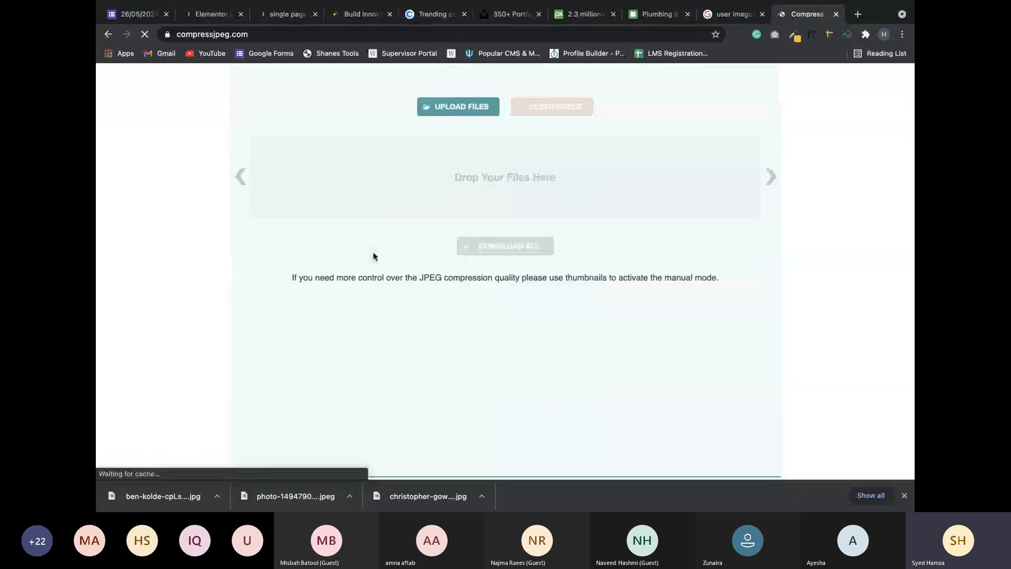
left_click(279, 14)
left_click(208, 14)
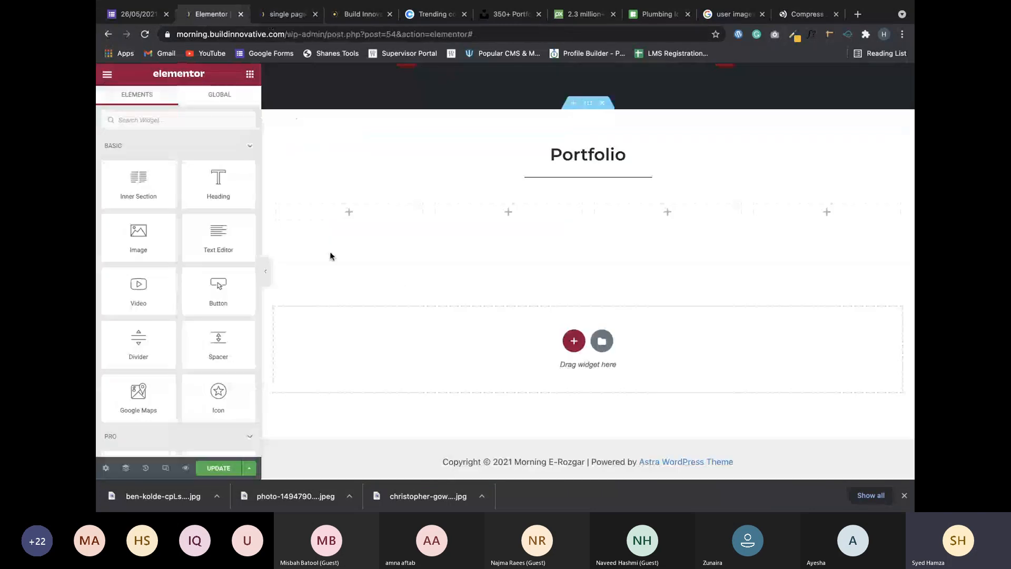
Give the first Portfolio column a Classic image background and upload the ben-kolde photo to the media library.
left_click(277, 205)
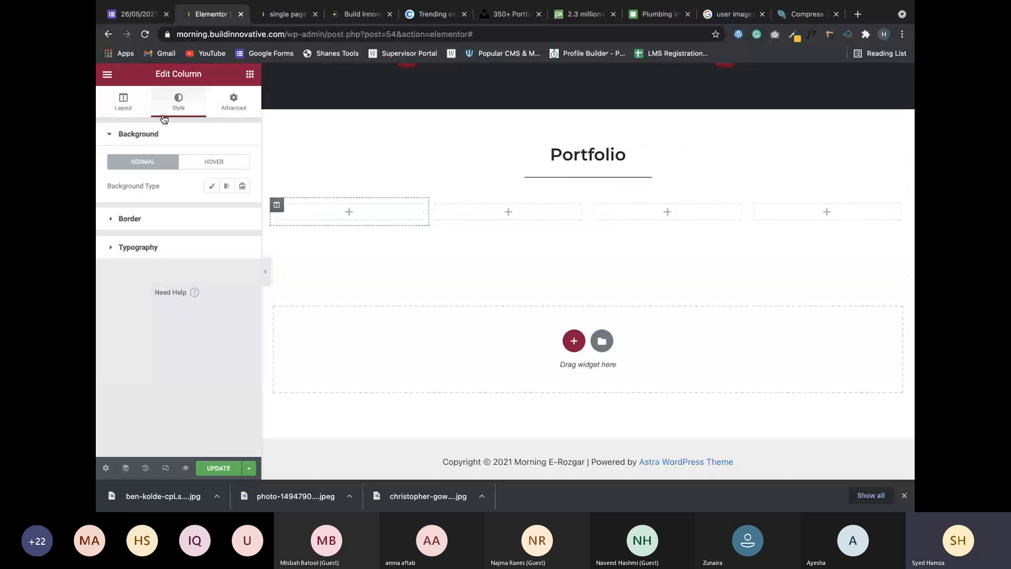
left_click(211, 186)
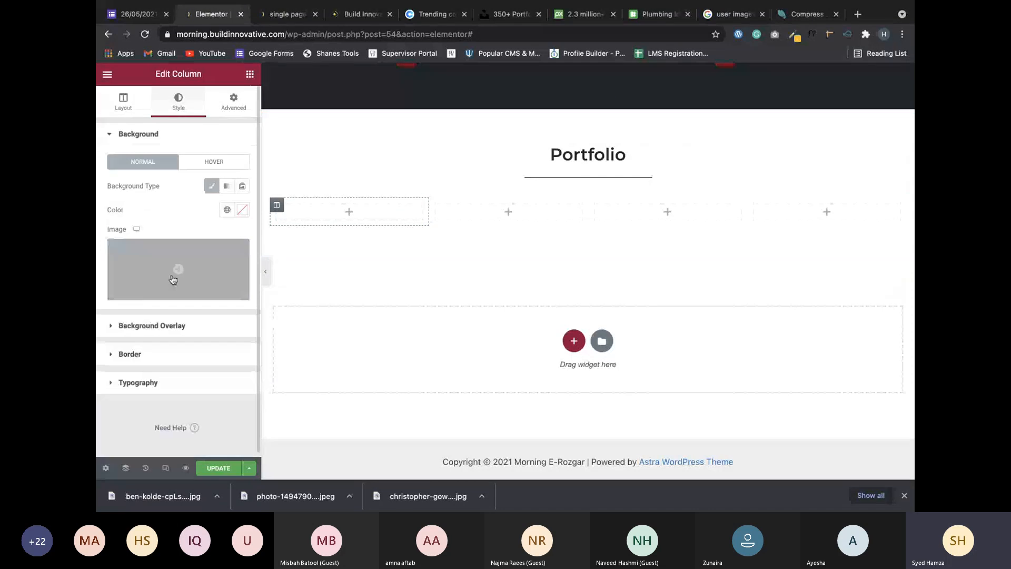
left_click(172, 279)
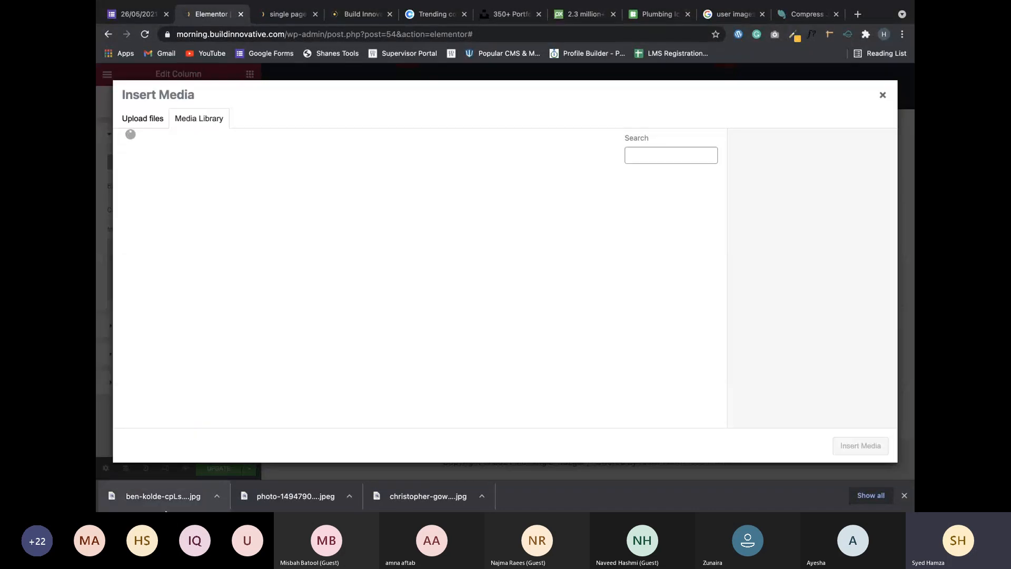
left_click_drag(165, 508, 291, 321)
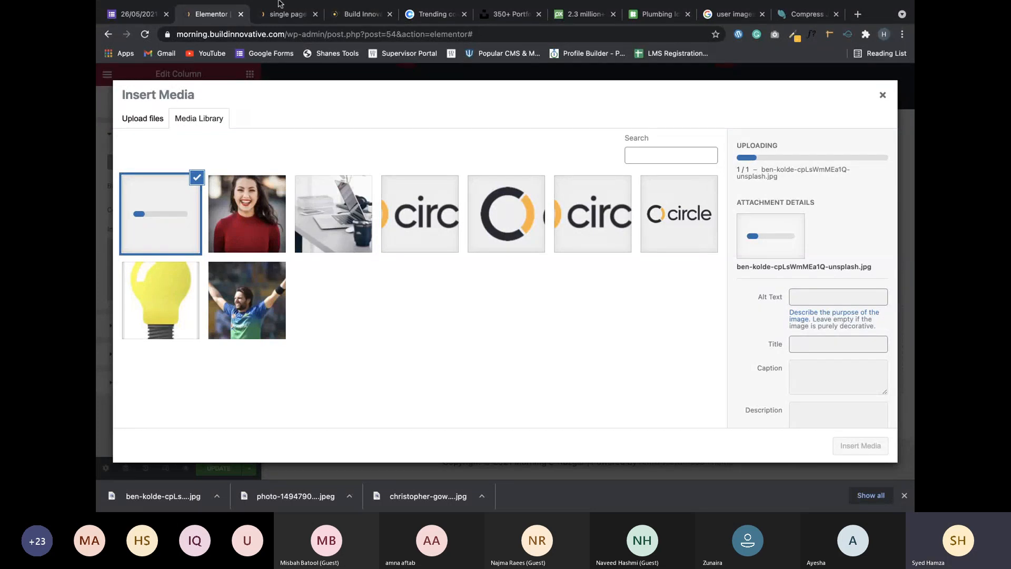
mouse_move(282, 3)
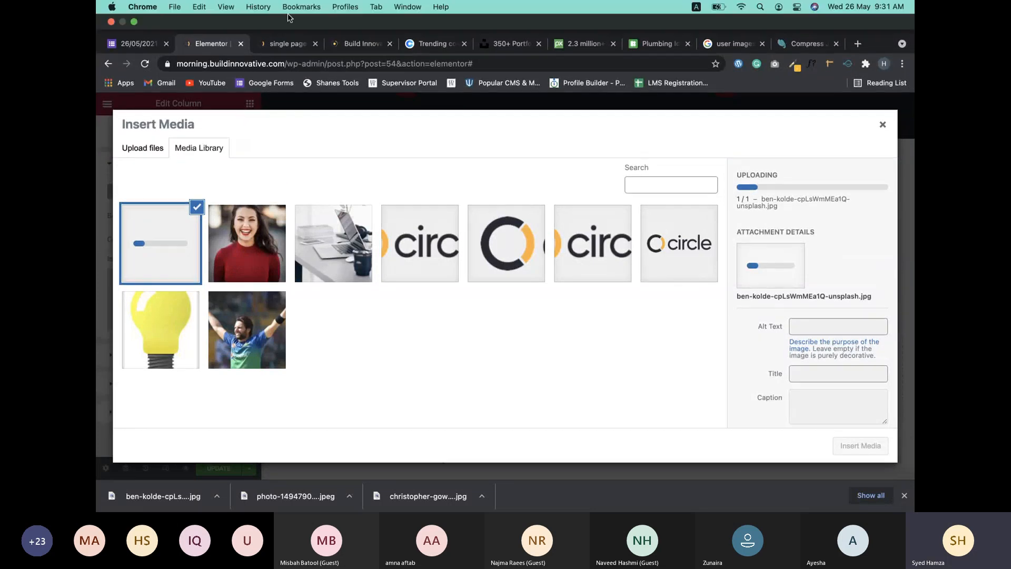
left_click(281, 49)
scroll(394, 186, "down", 15)
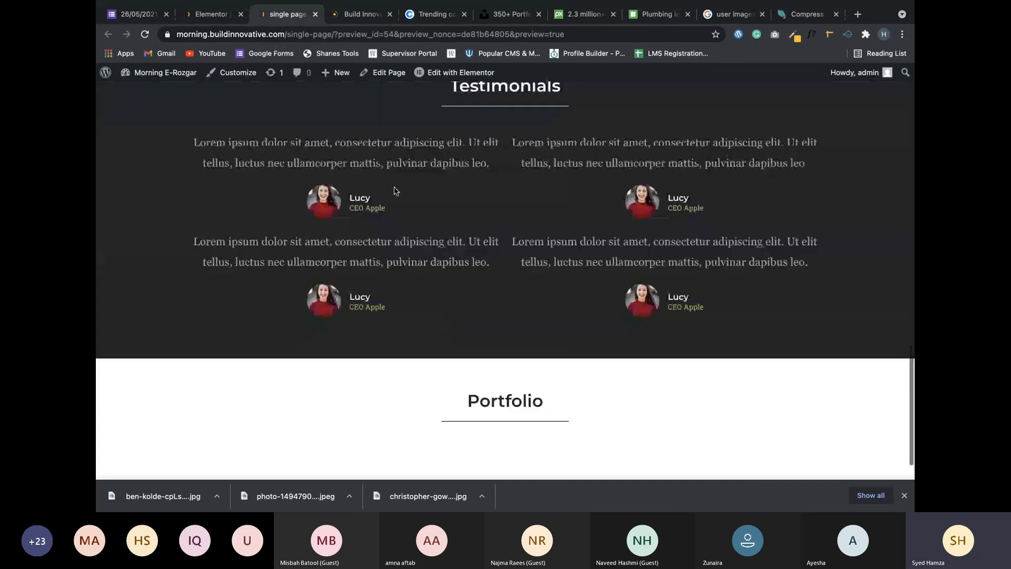
scroll(395, 191, "up", 10)
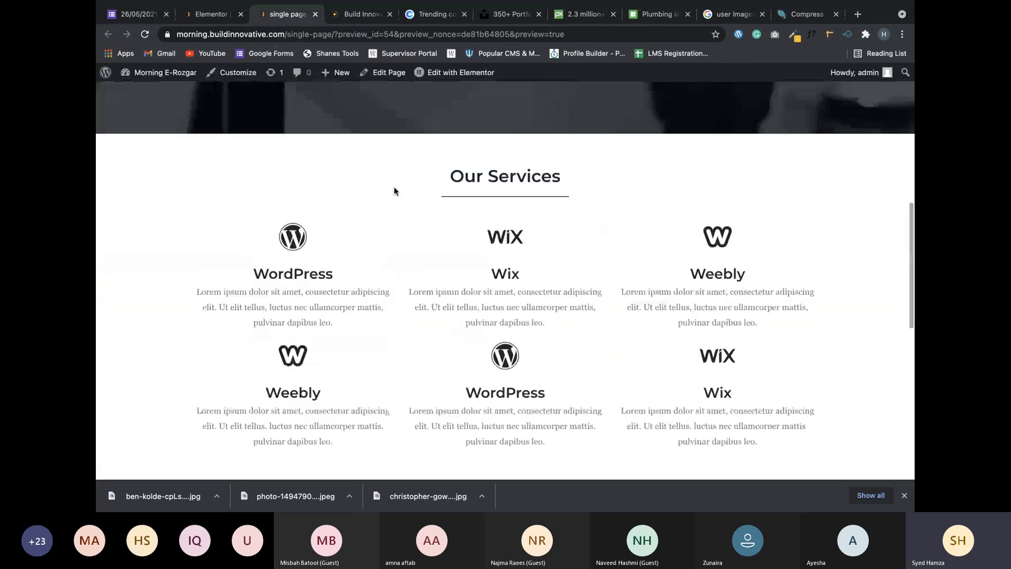
scroll(394, 191, "down", 5)
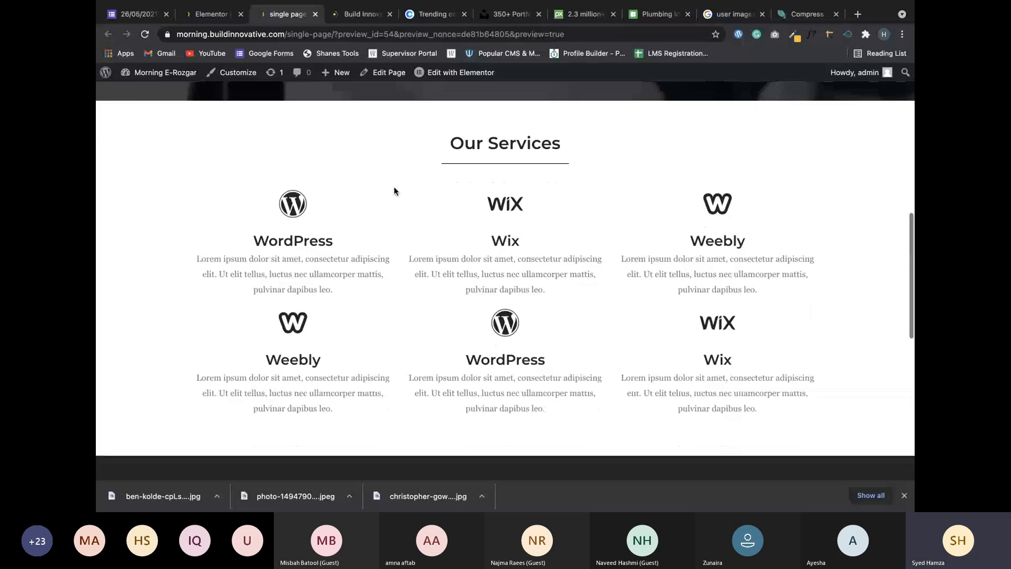
scroll(351, 134, "up", 3)
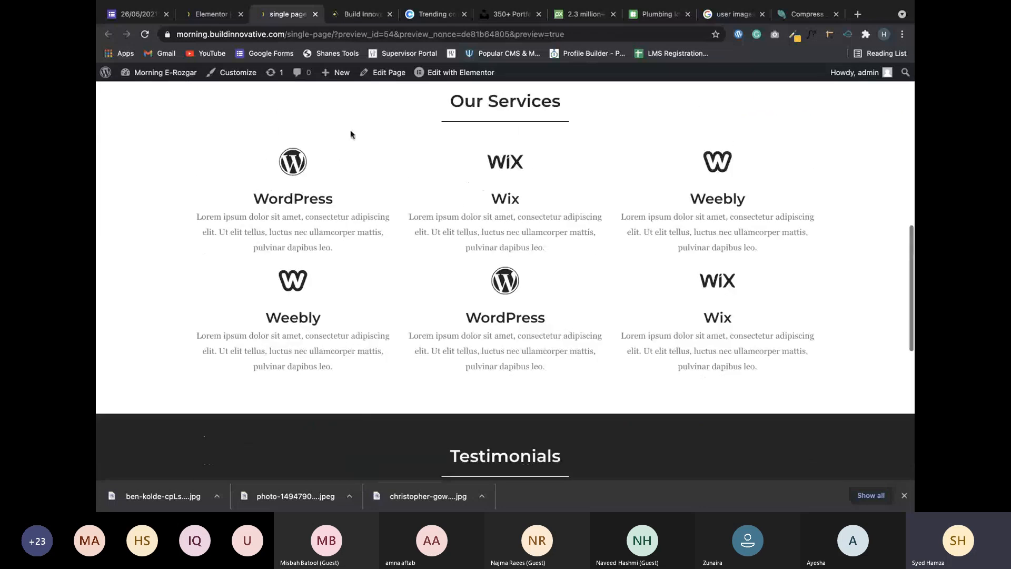
scroll(416, 214, "down", 1)
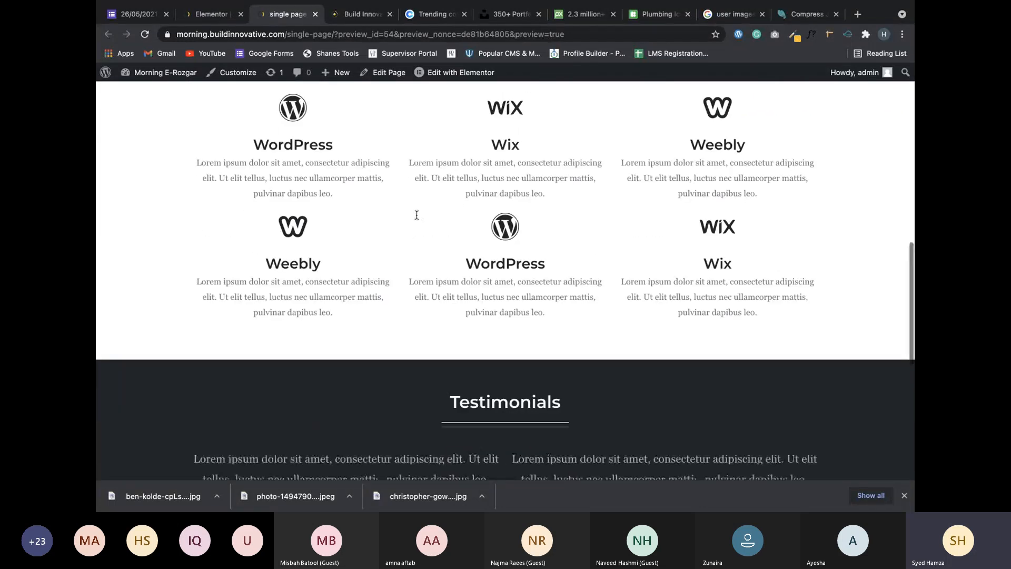
scroll(416, 215, "down", 3)
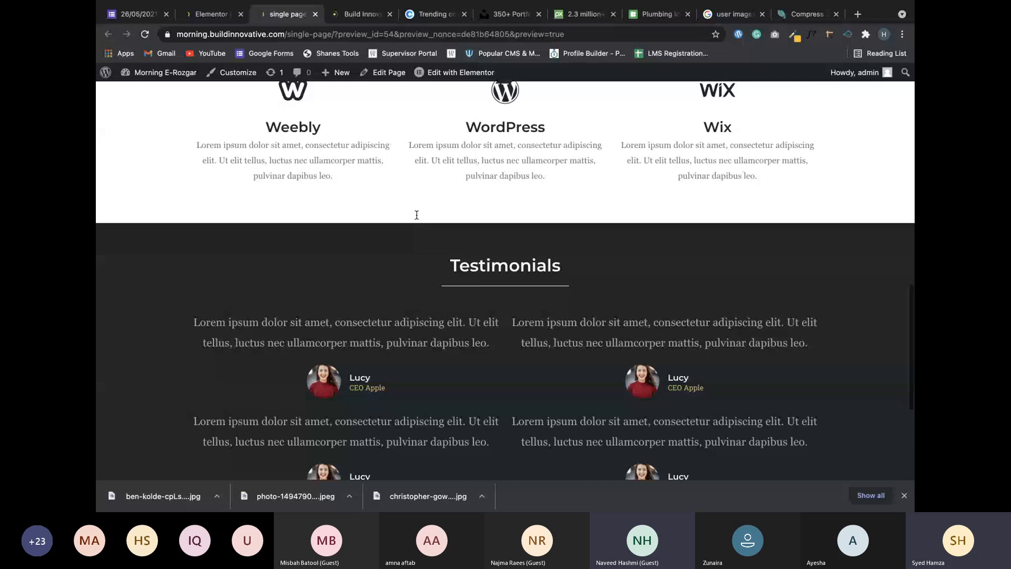
scroll(416, 215, "down", 5)
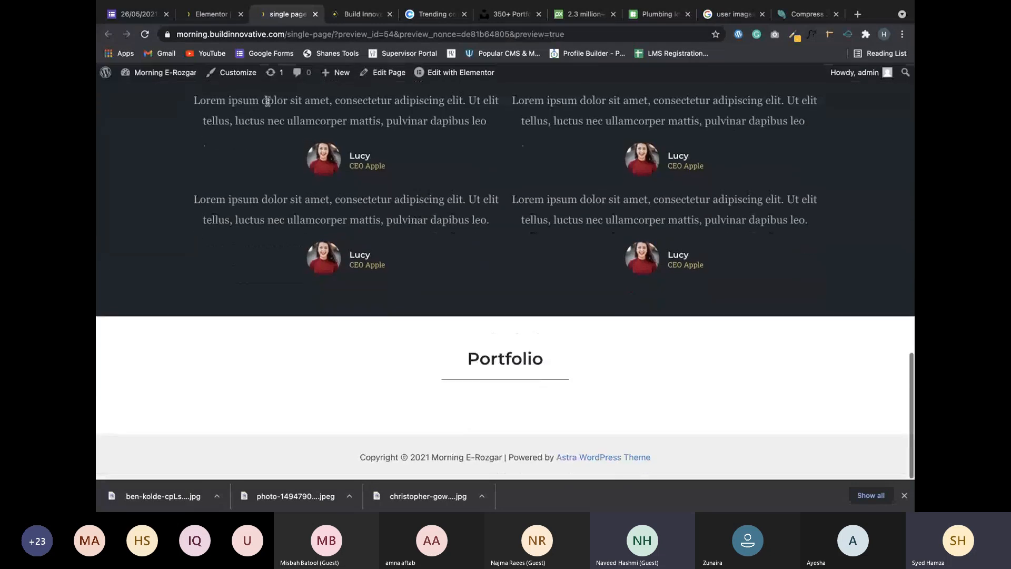
left_click(225, 16)
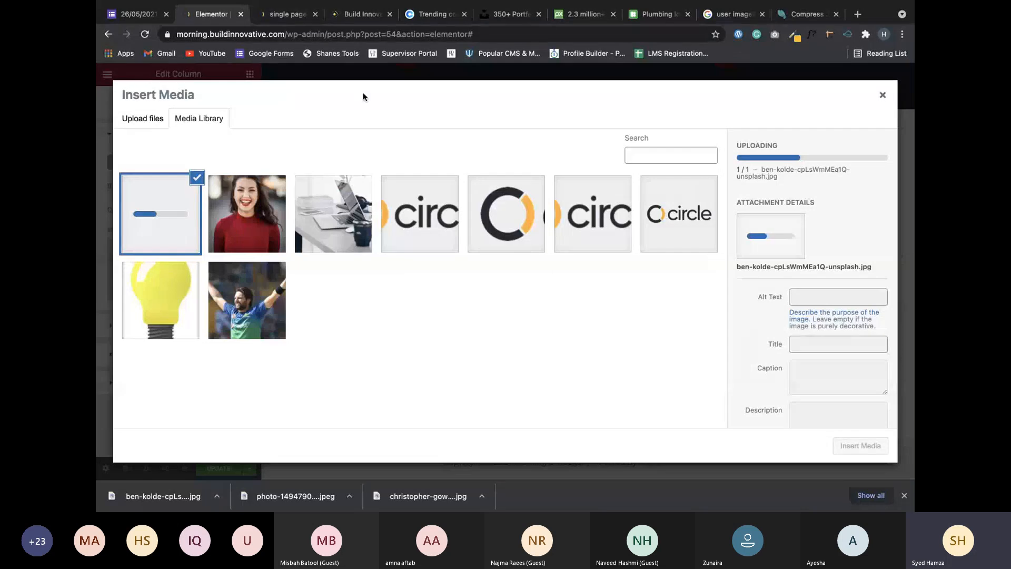
Reload the preview tab, then insert the uploaded ben-kolde photo as the first column's background.
left_click(287, 16)
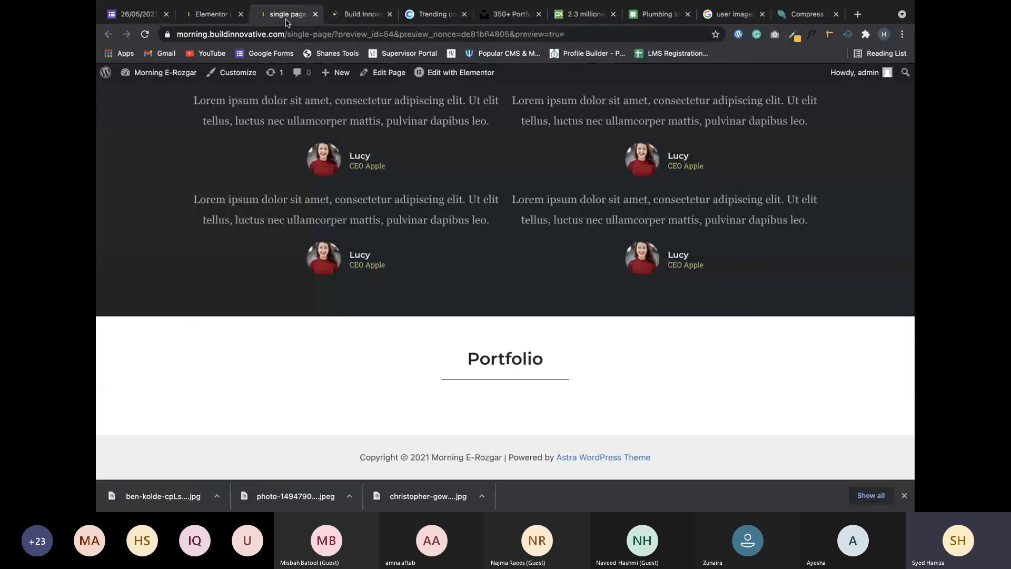
scroll(400, 286, "down", 1)
key("super+r")
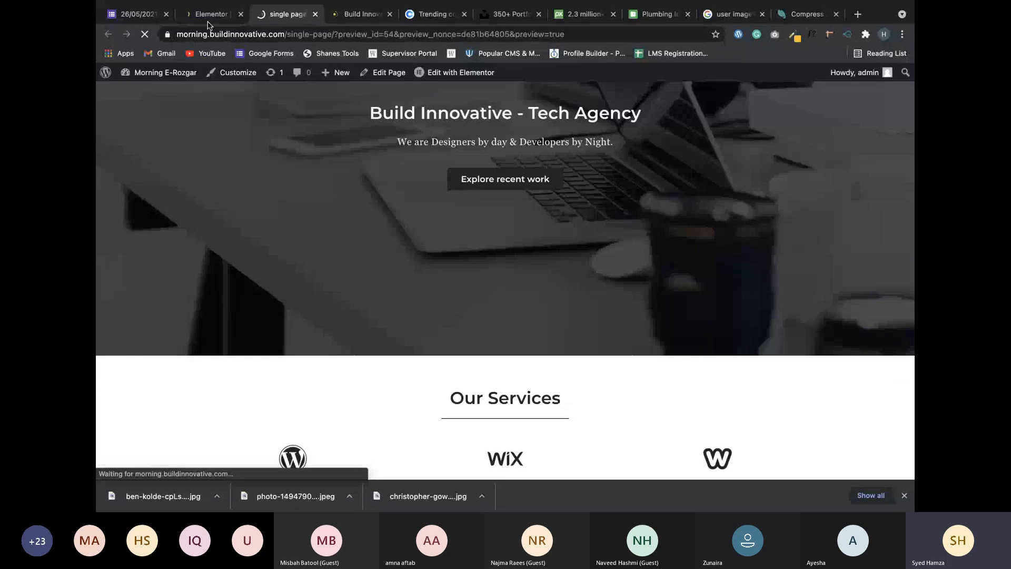
left_click(209, 16)
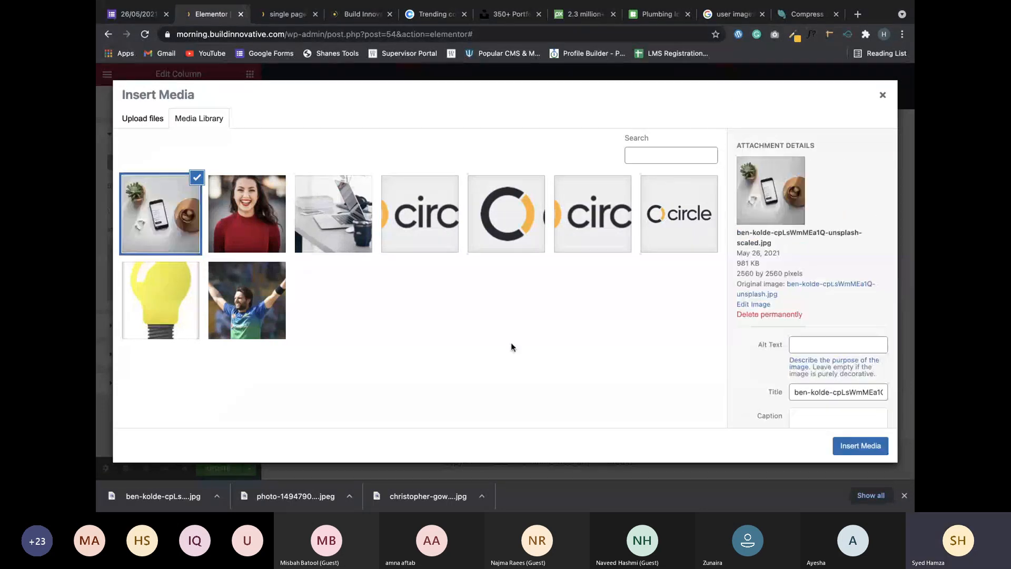
left_click(848, 447)
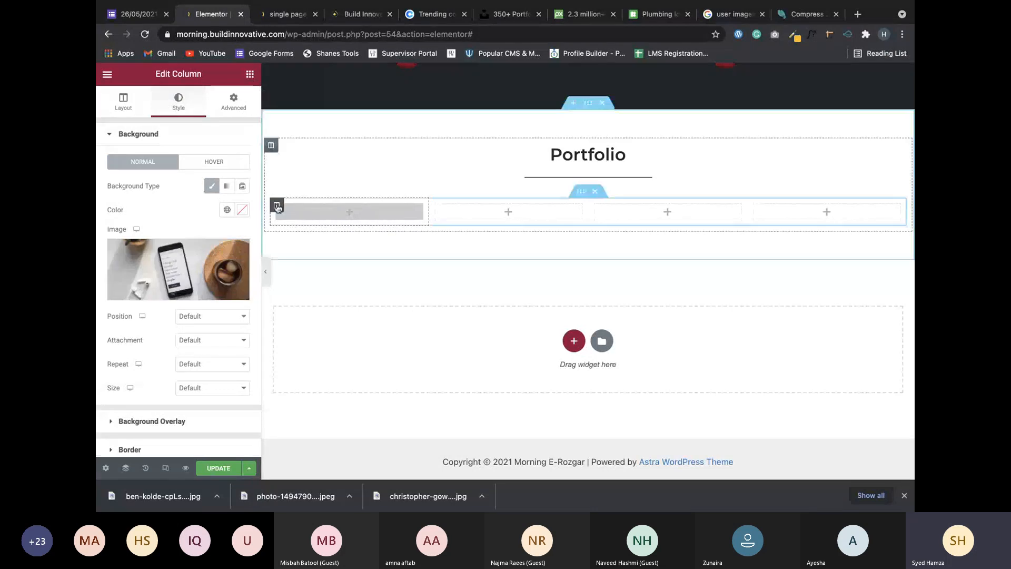
Add a Heading to the first Portfolio column, then delete it again.
left_click(349, 213)
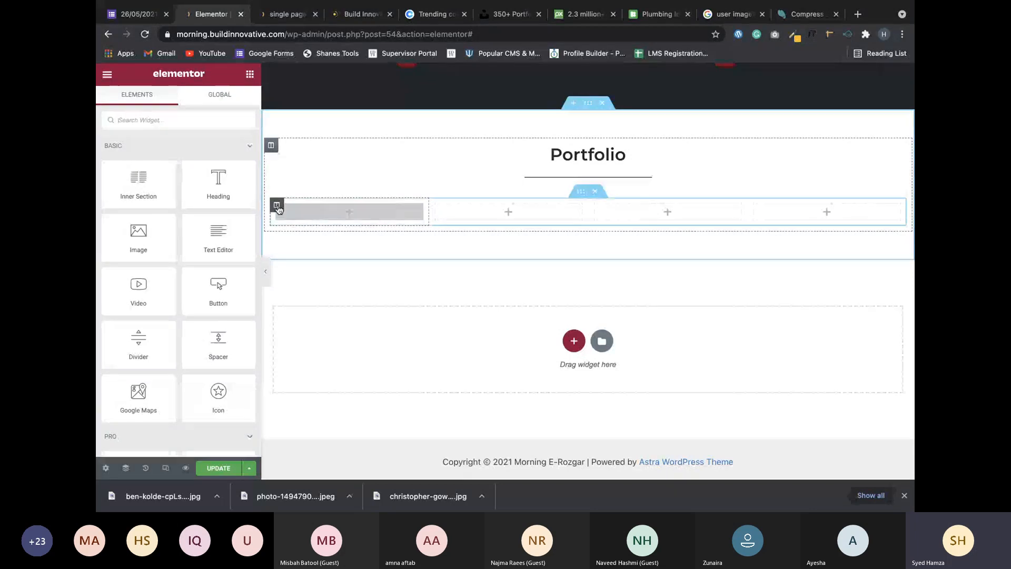
left_click(277, 205)
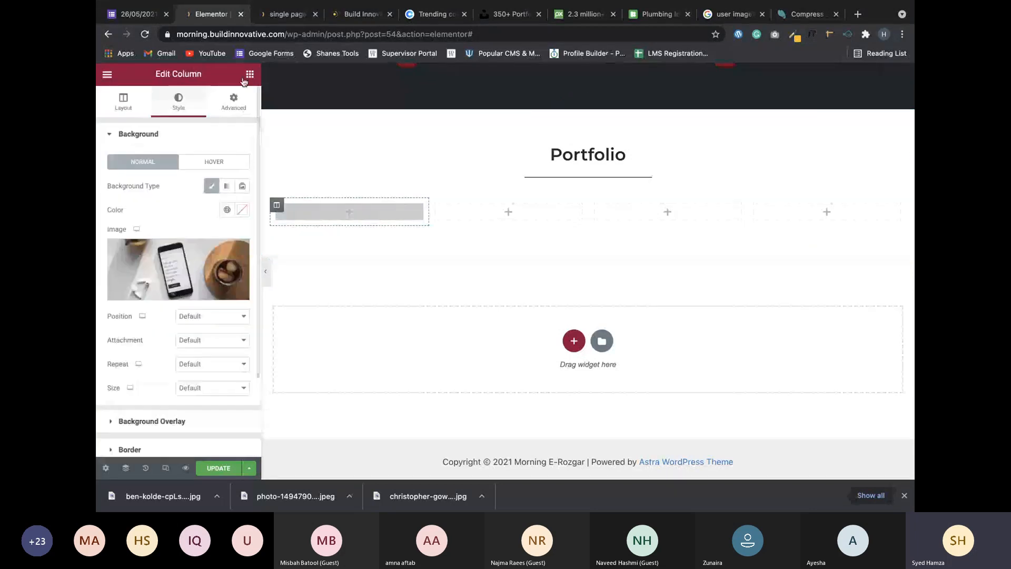
left_click(250, 74)
left_click_drag(219, 194, 333, 211)
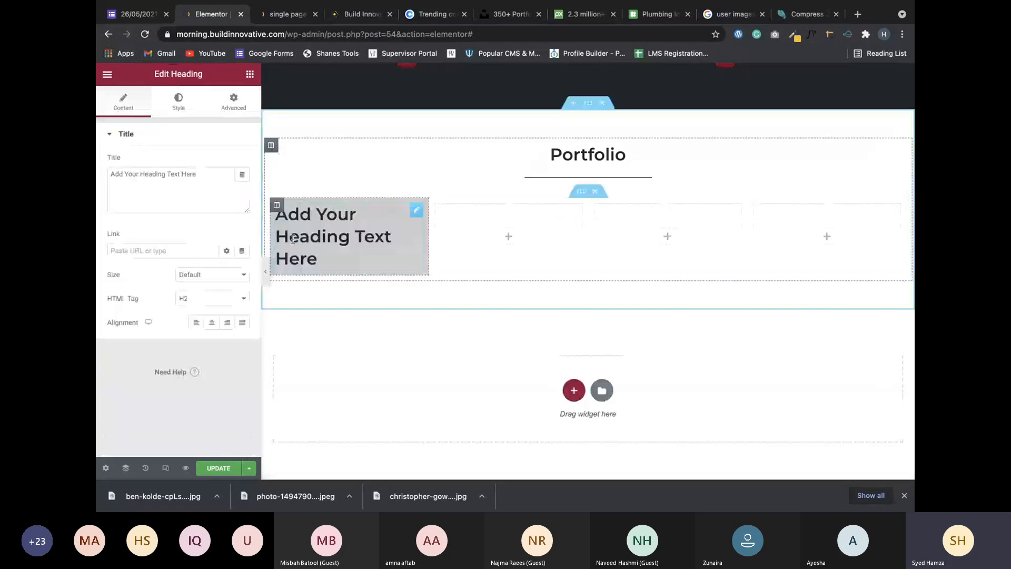
right_click(422, 216)
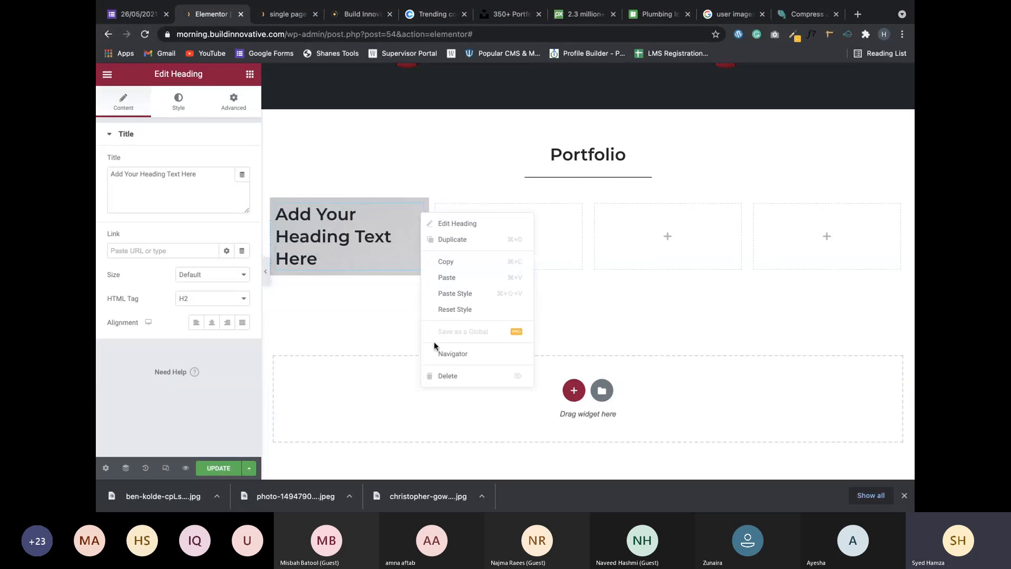
left_click(444, 375)
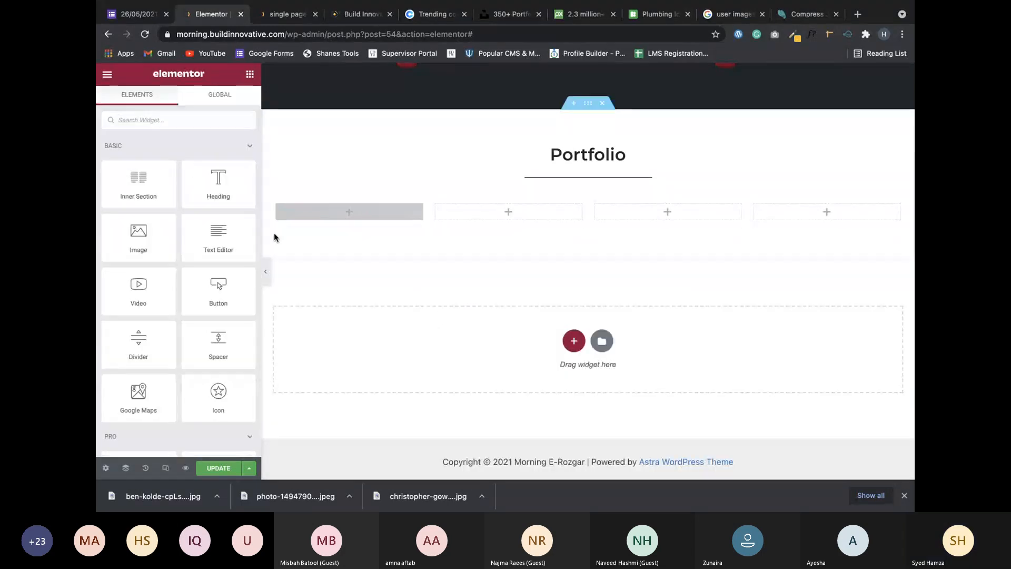
Remove the column's background photo and drop an Image widget into the first column.
left_click(277, 204)
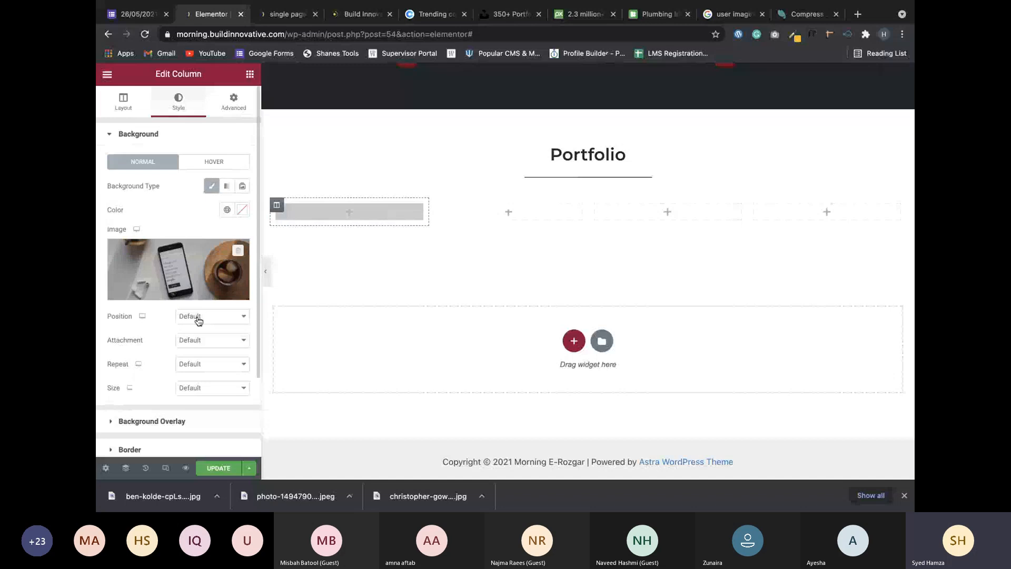
left_click(238, 251)
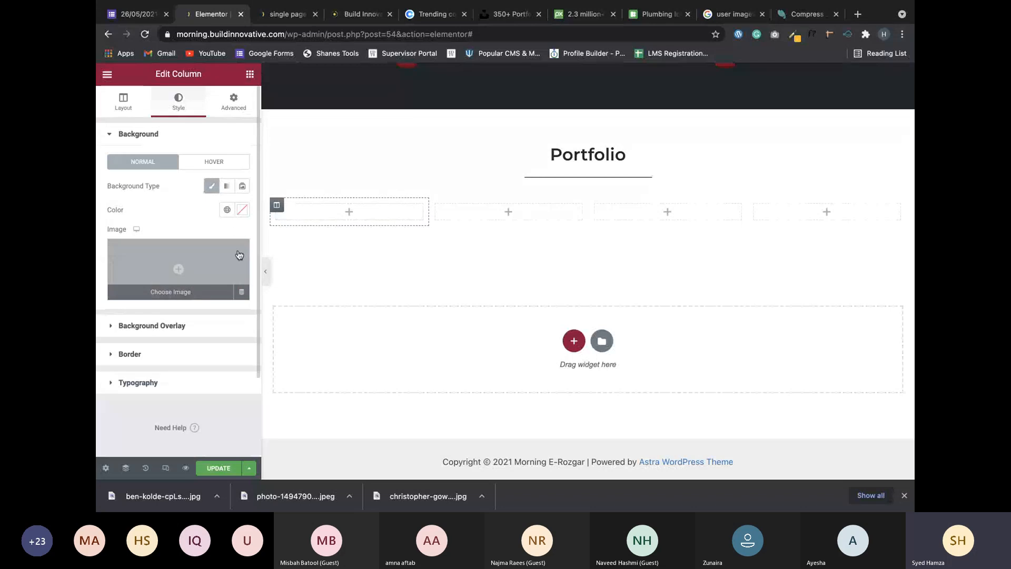
left_click(249, 74)
left_click_drag(139, 234, 339, 211)
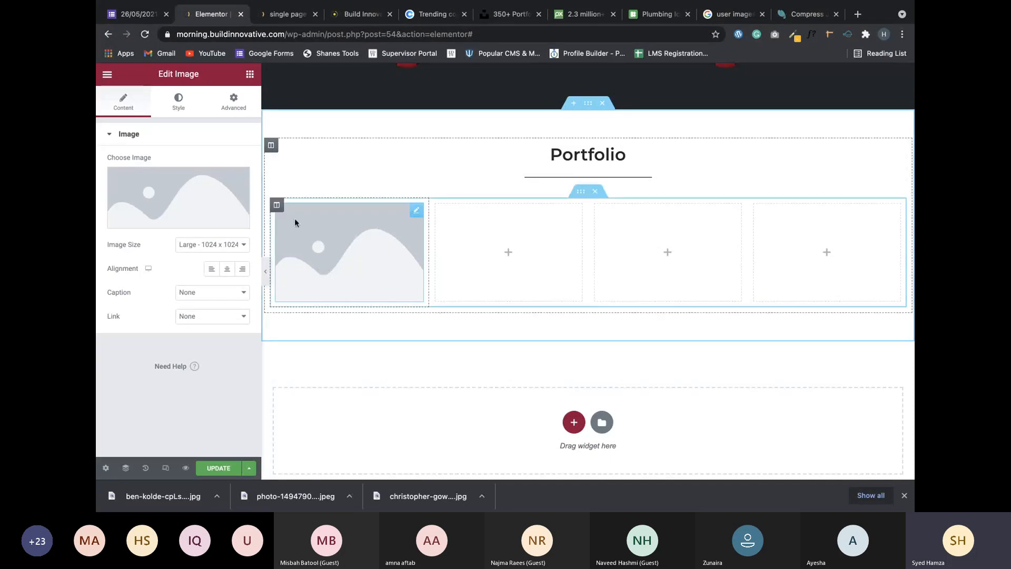
Insert the uploaded phone-and-coffee photo into the first column's Image widget, sized Large 1024 x 1024.
left_click(149, 221)
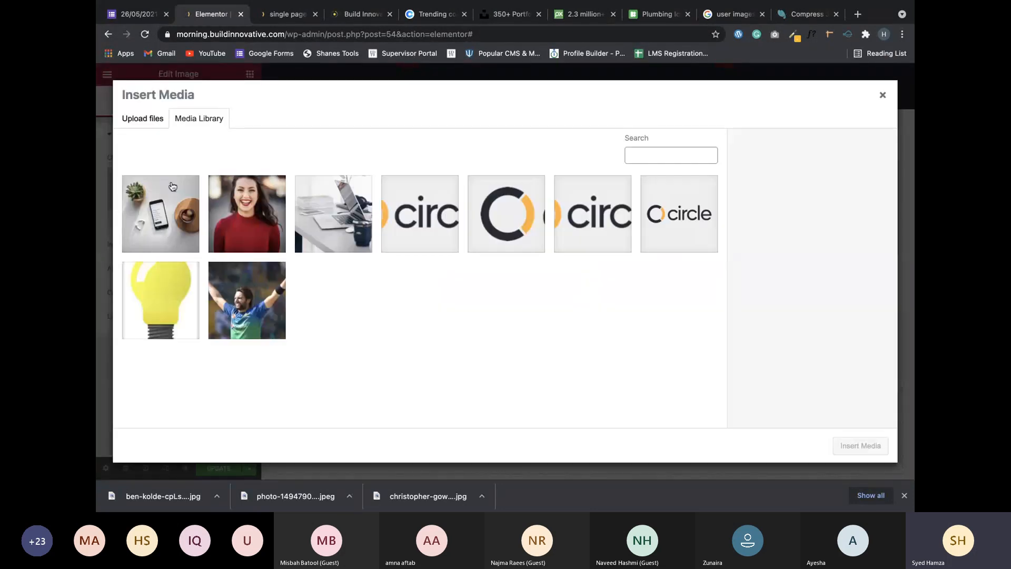
left_click(172, 186)
left_click(860, 445)
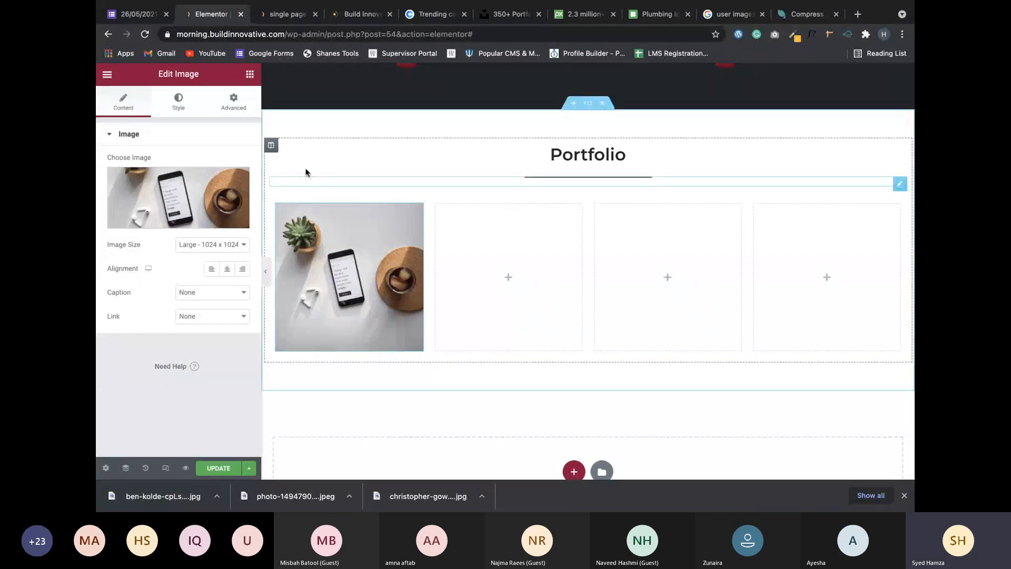
left_click(323, 162)
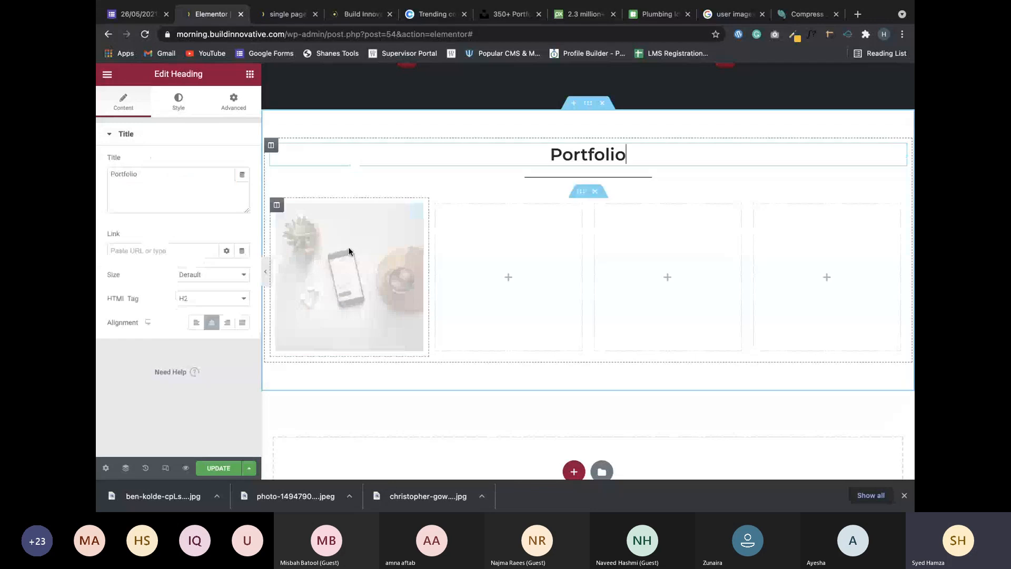
left_click(350, 260)
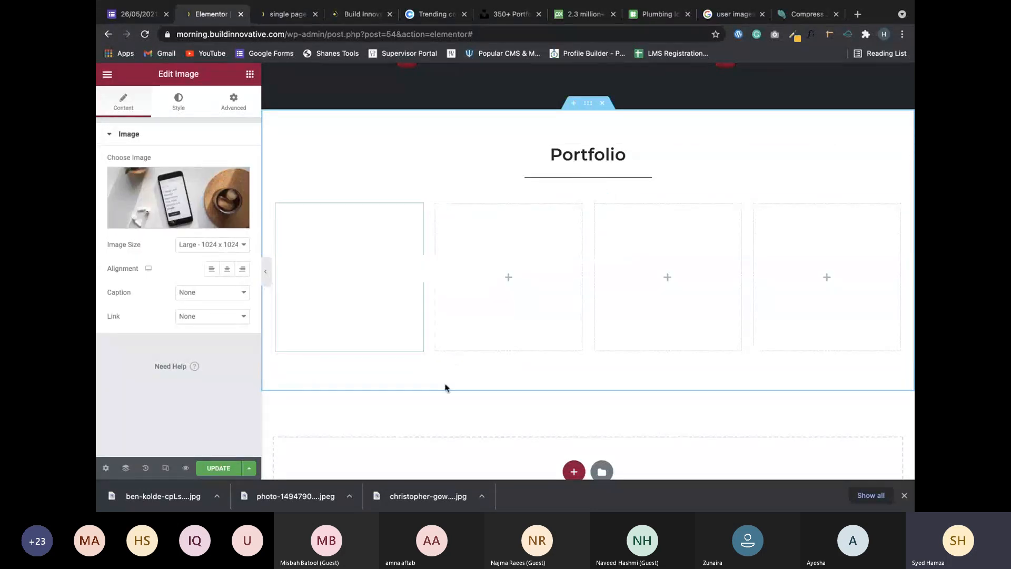
Duplicate the first column's image and move the copy into the third column.
left_click(476, 281)
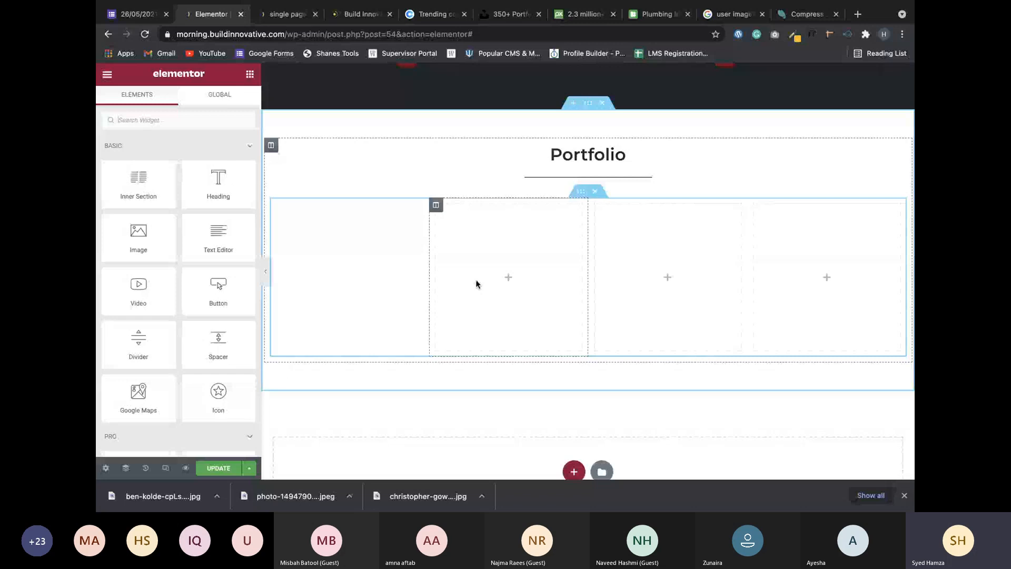
left_click(385, 271)
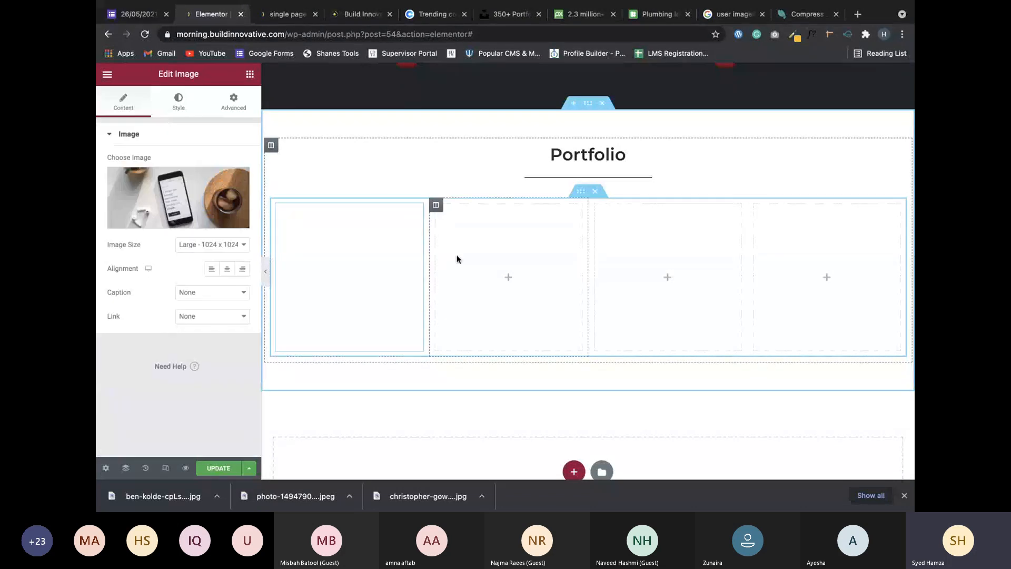
right_click(419, 211)
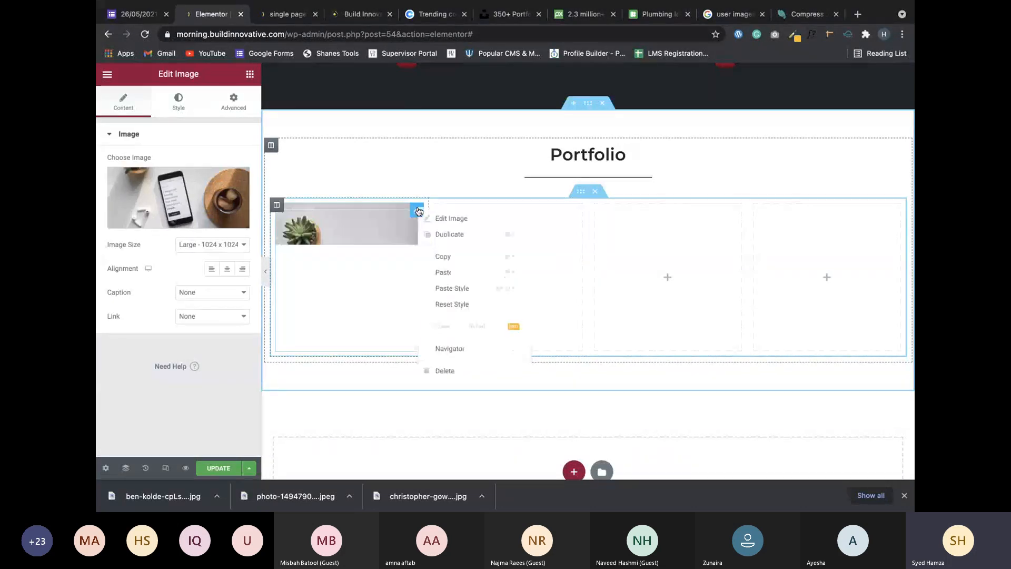
left_click(445, 234)
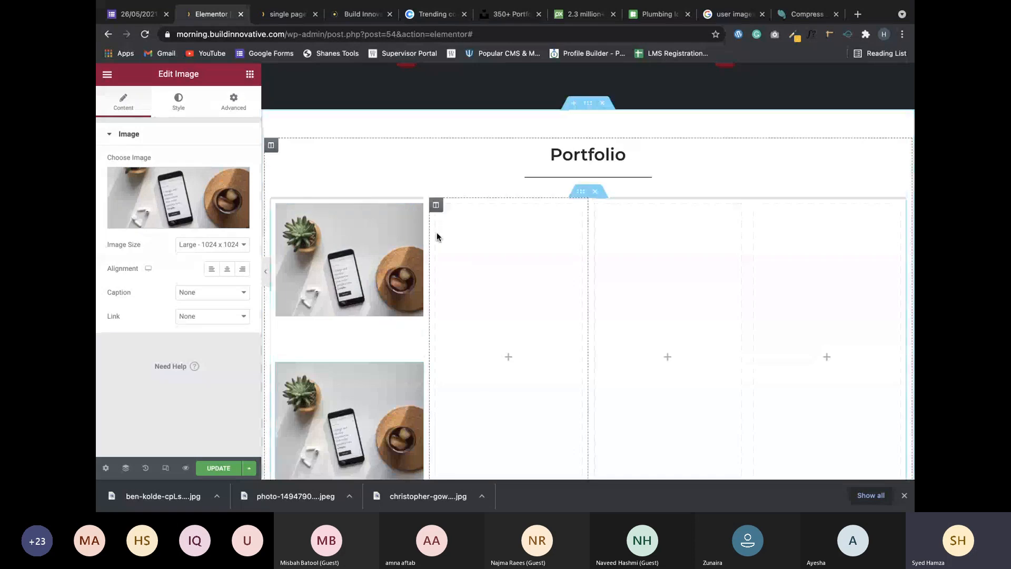
left_click_drag(420, 370, 623, 321)
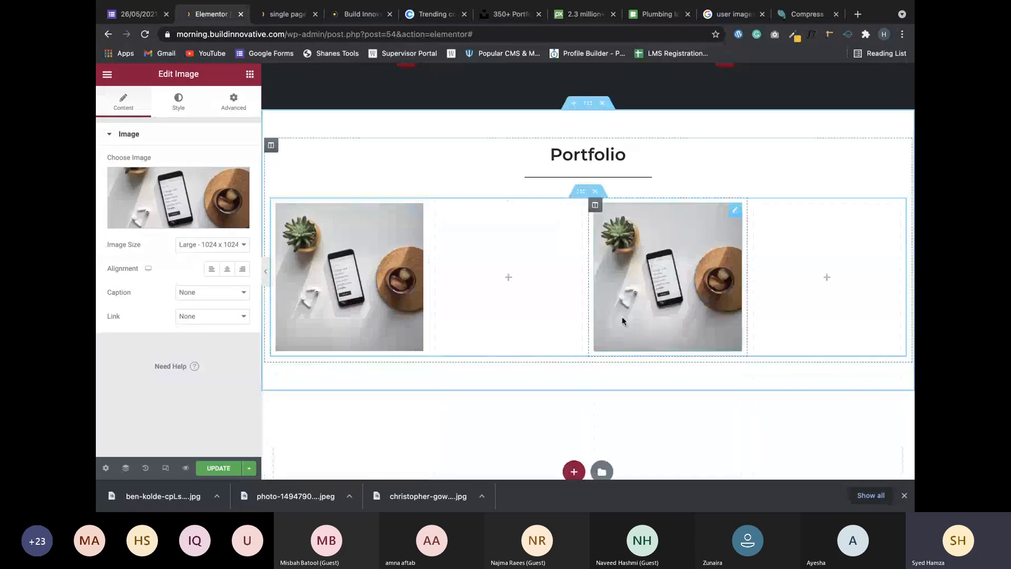
Duplicate the image row to create a second four-column row.
right_click(581, 196)
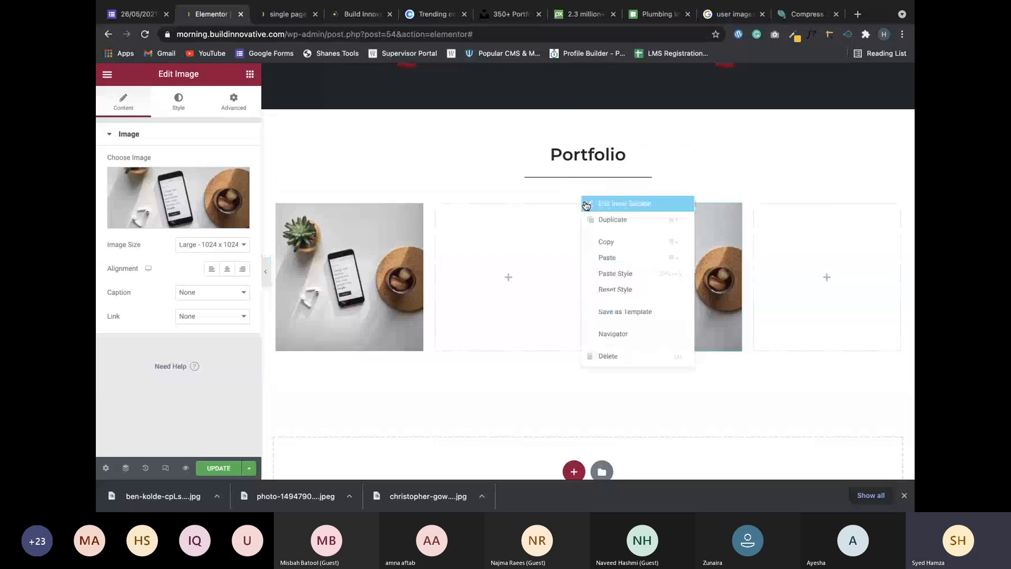
left_click(628, 227)
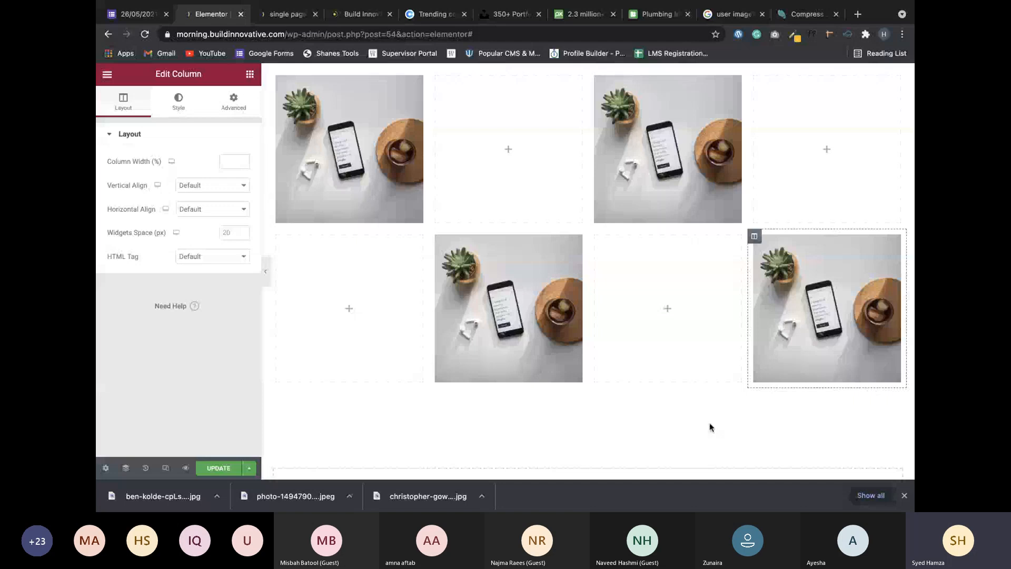
scroll(710, 423, "up", 1)
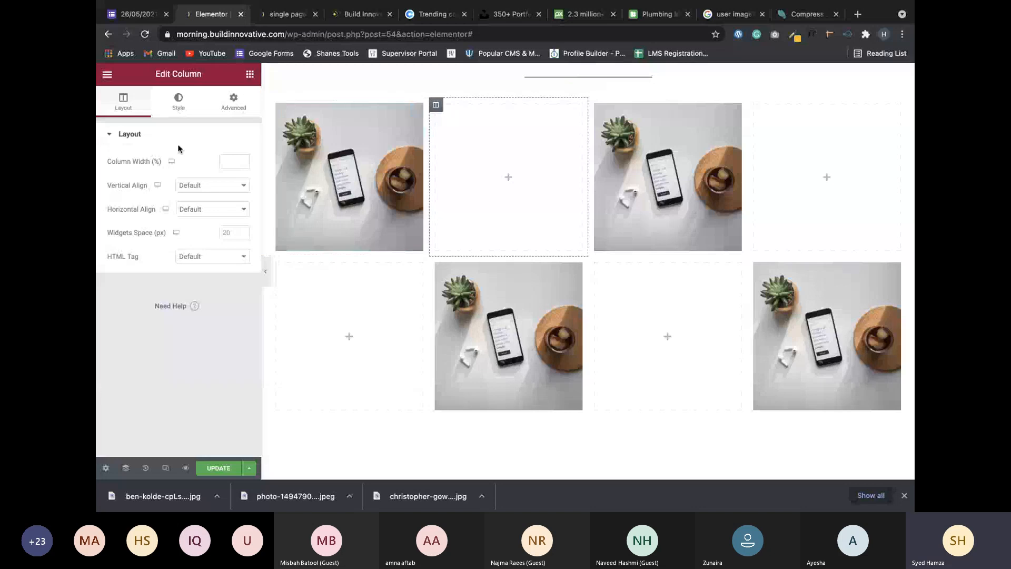
Update the page, check the Portfolio checkerboard in the preview tab, and return to the editor.
left_click(218, 467)
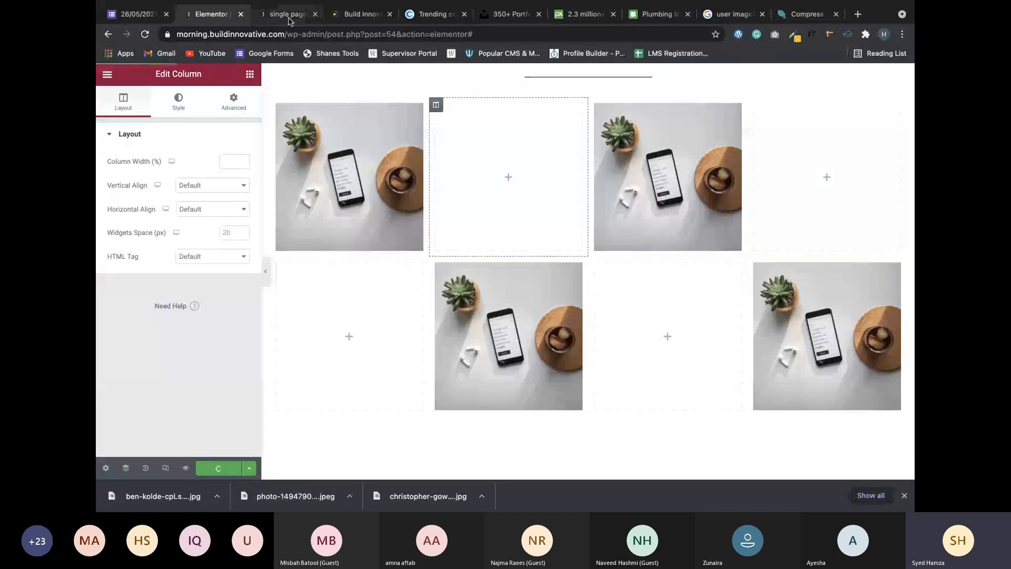
key("ctrl+Tab")
scroll(260, 274, "down", 10)
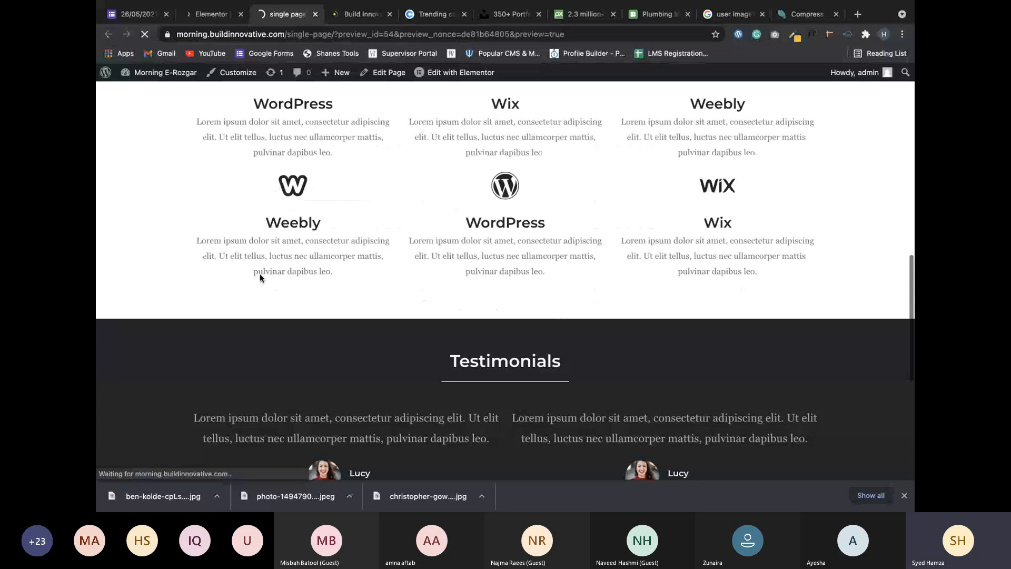
scroll(260, 274, "down", 6)
scroll(260, 277, "down", 6)
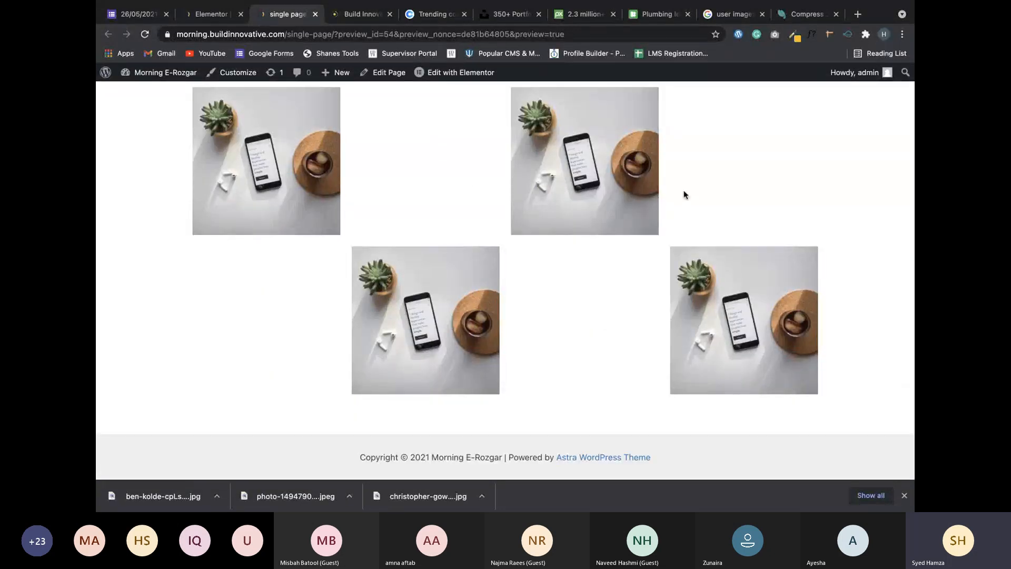
scroll(684, 195, "up", 1)
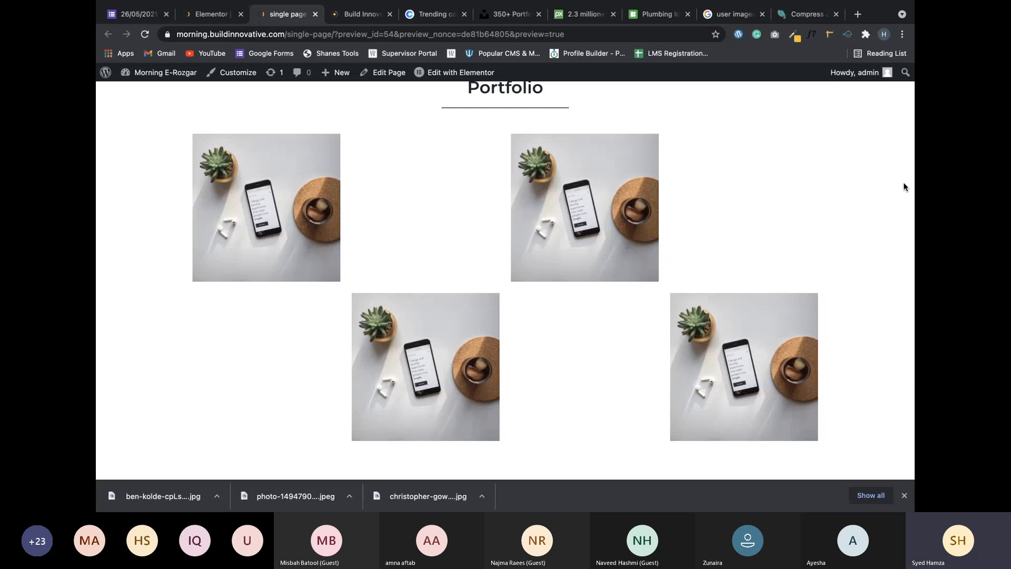
key("ctrl+shift+Tab")
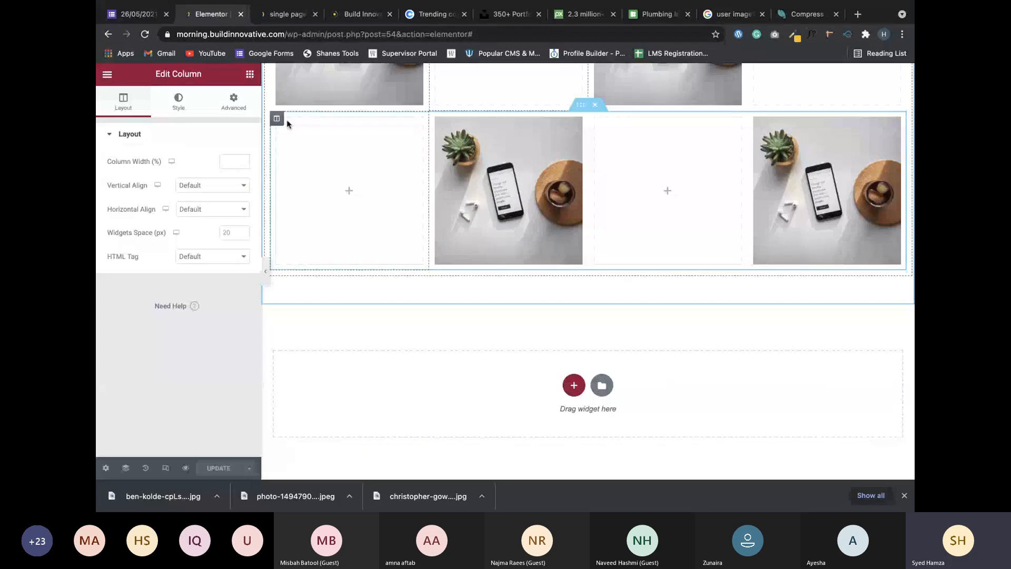
Open the lower row's first-column options, then select the Portfolio divider instead.
right_click(275, 121)
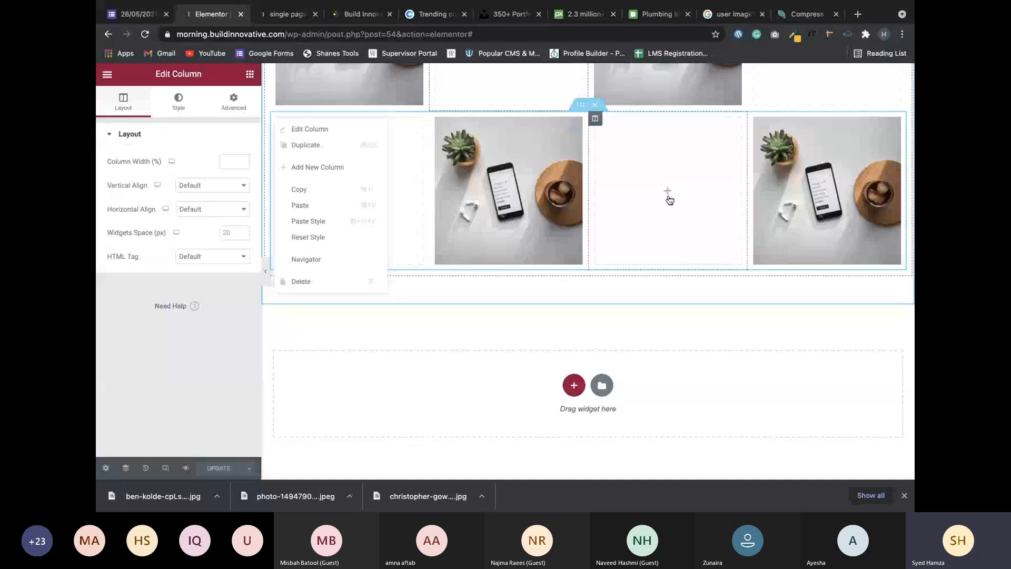
scroll(669, 199, "up", 3)
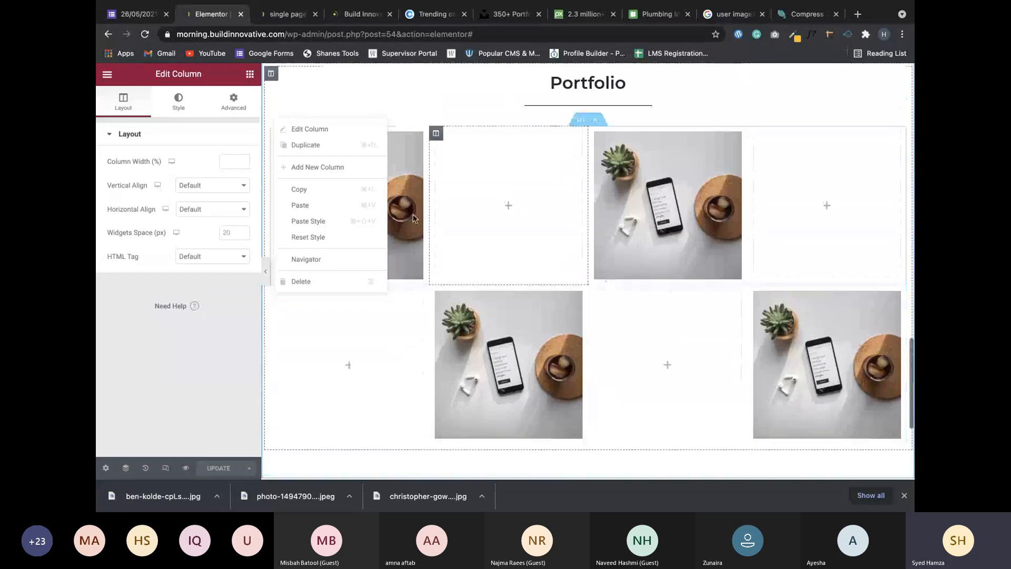
left_click(514, 108)
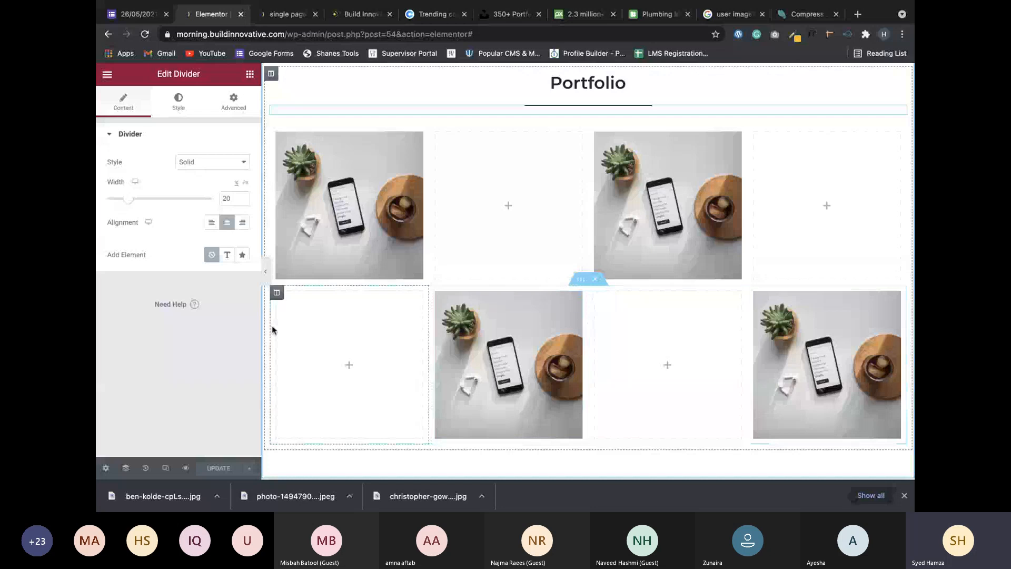
Scroll to the empty section below the image grid and open its Add Template library.
scroll(678, 259, "down", 2)
scroll(678, 259, "down", 2)
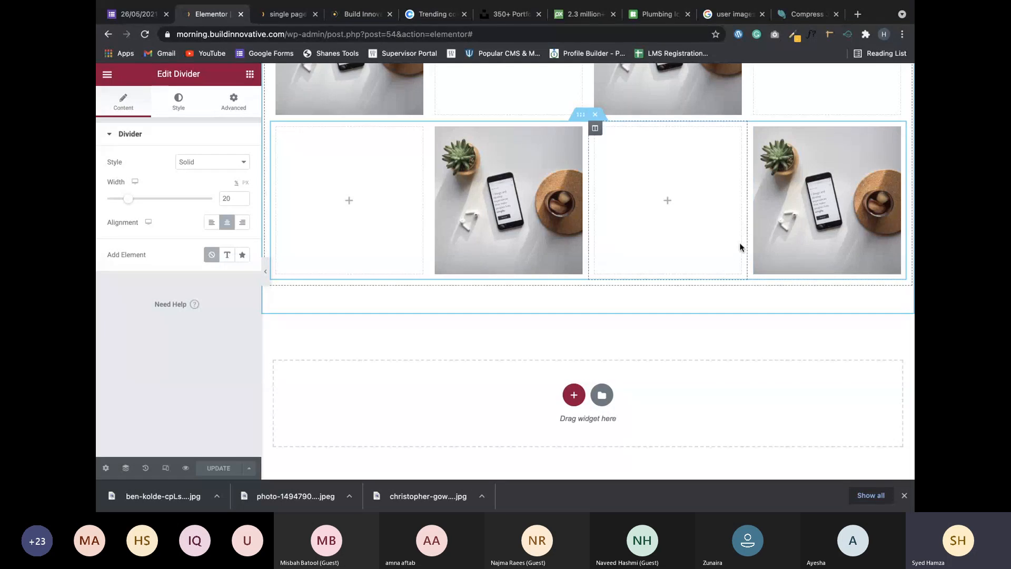
scroll(740, 247, "up", 4)
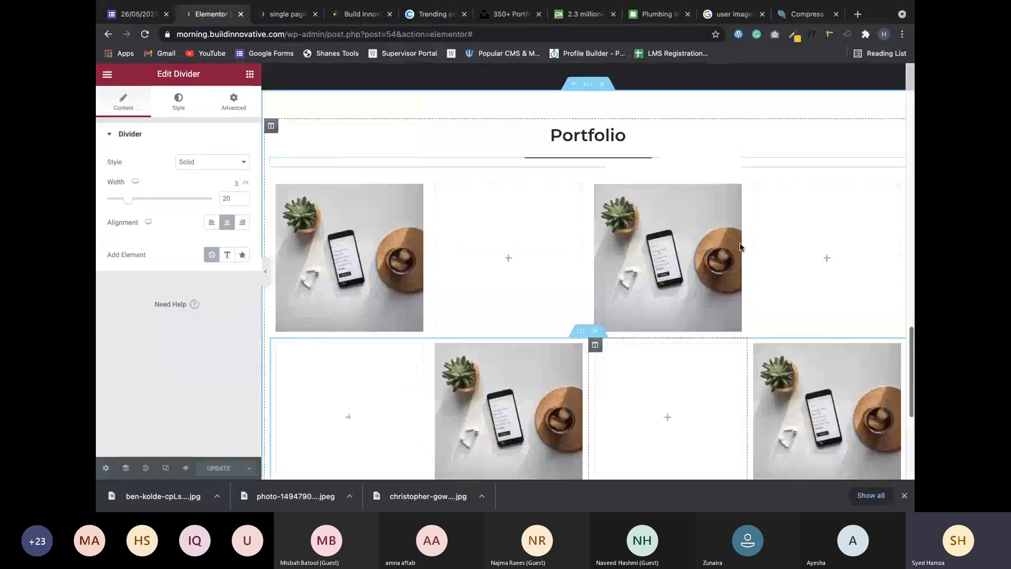
scroll(469, 179, "up", 1)
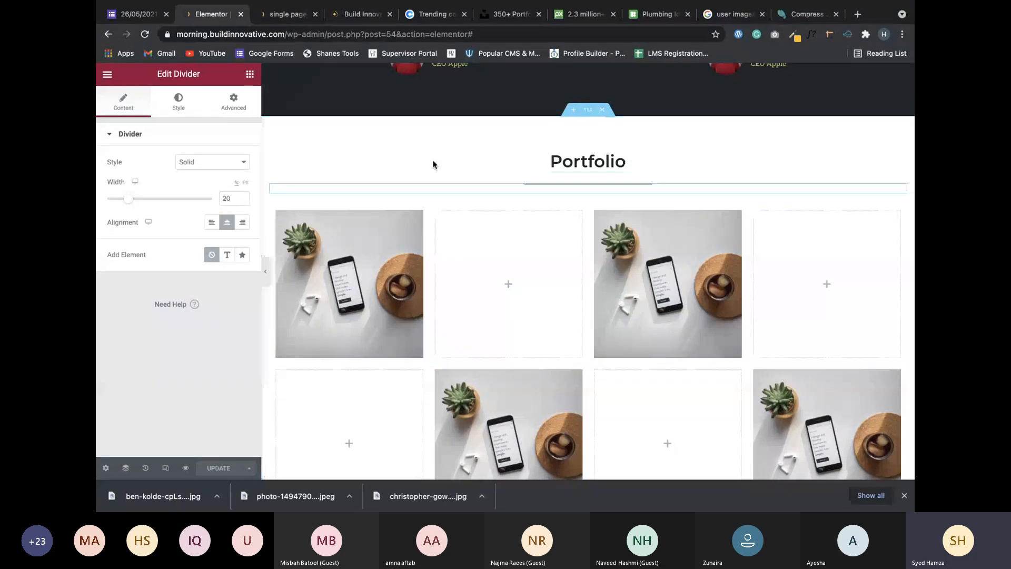
scroll(470, 290, "up", 7)
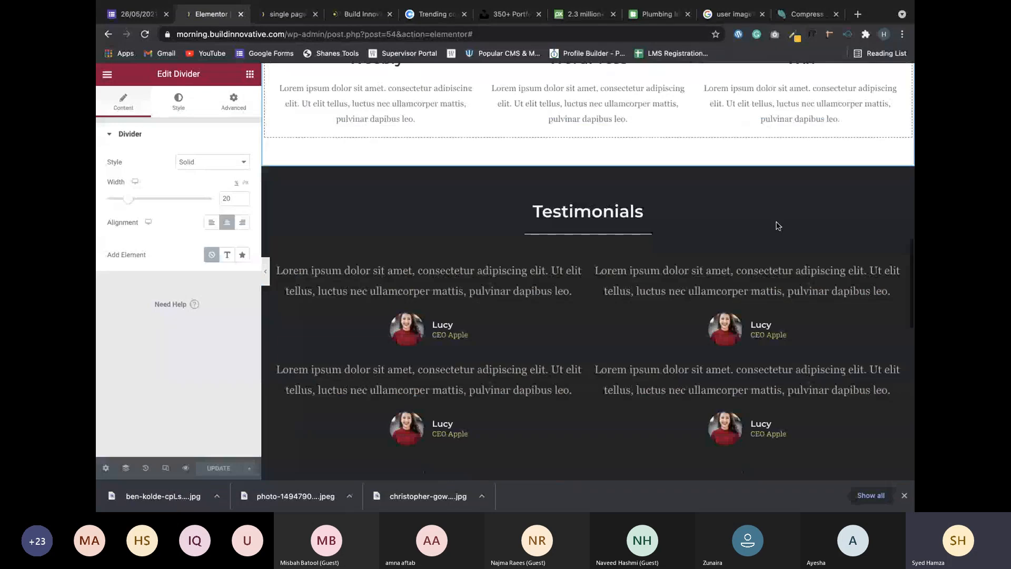
scroll(652, 262, "down", 1)
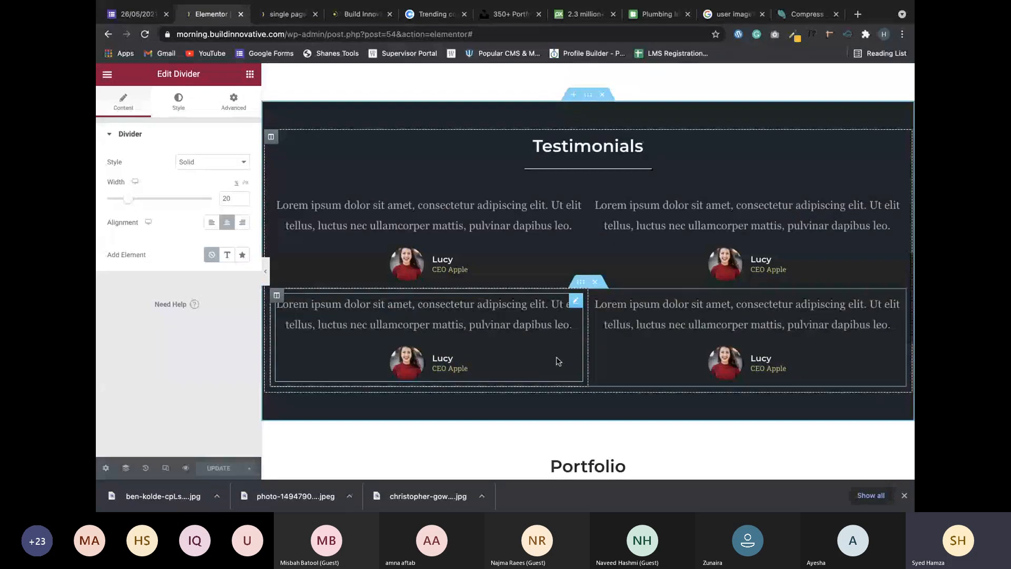
scroll(559, 361, "down", 4)
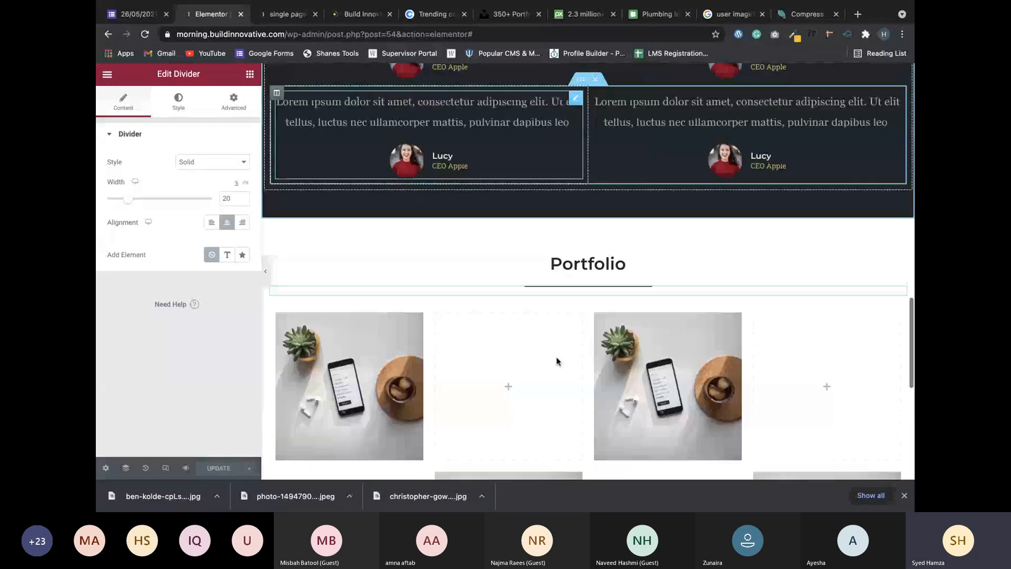
scroll(451, 181, "down", 1)
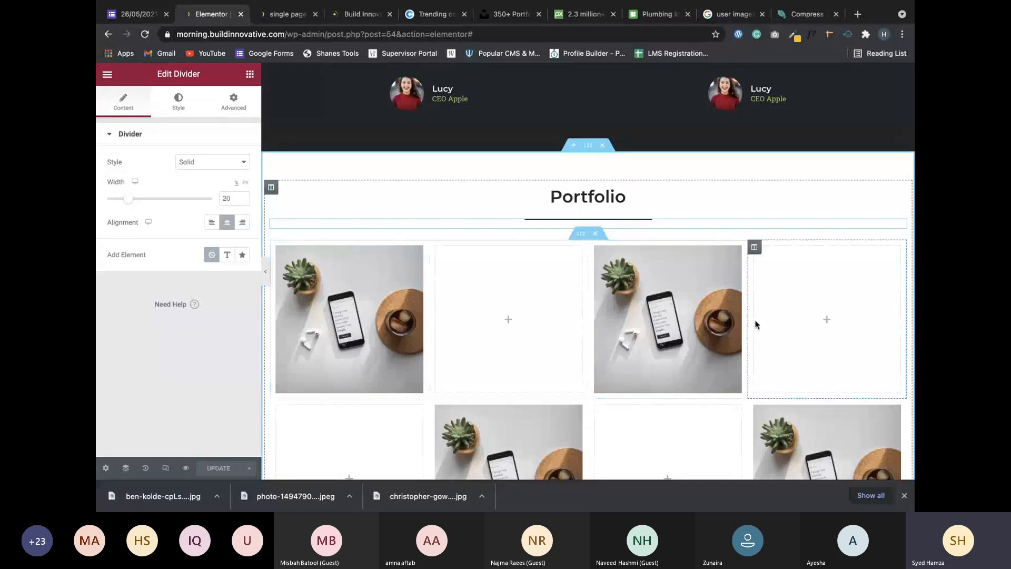
scroll(755, 324, "down", 4)
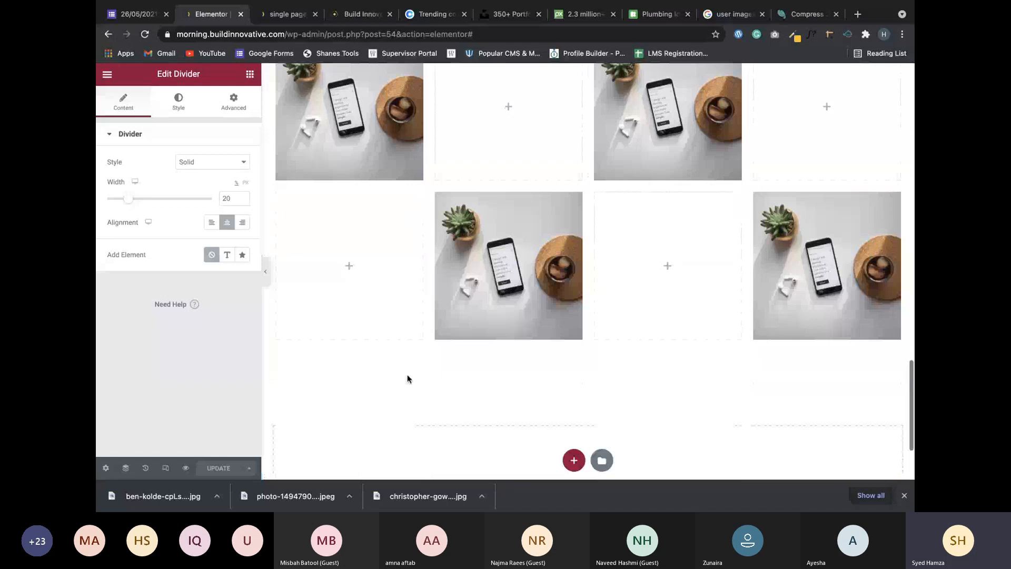
scroll(736, 324, "down", 1)
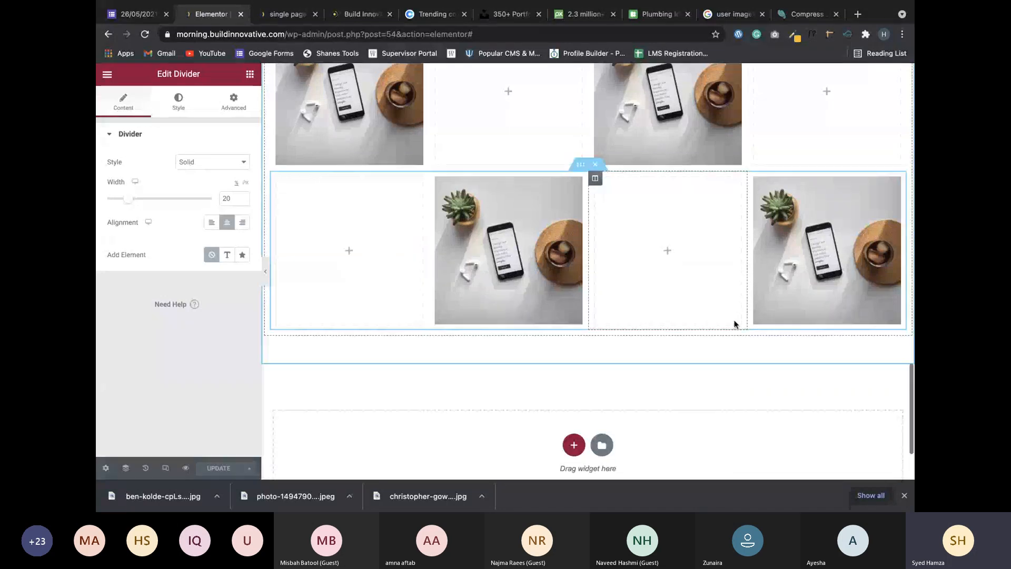
scroll(734, 324, "up", 3)
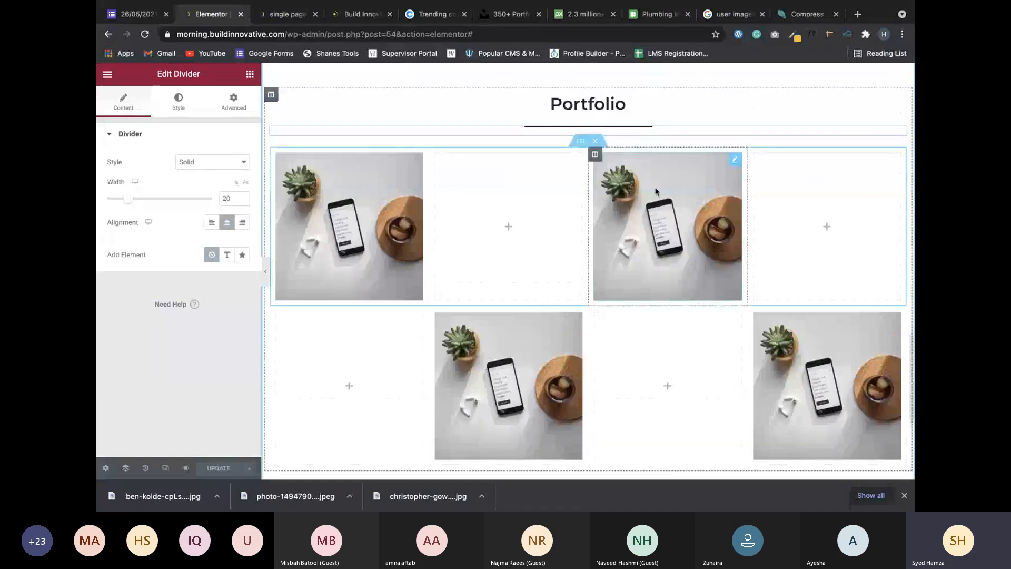
scroll(710, 168, "up", 1)
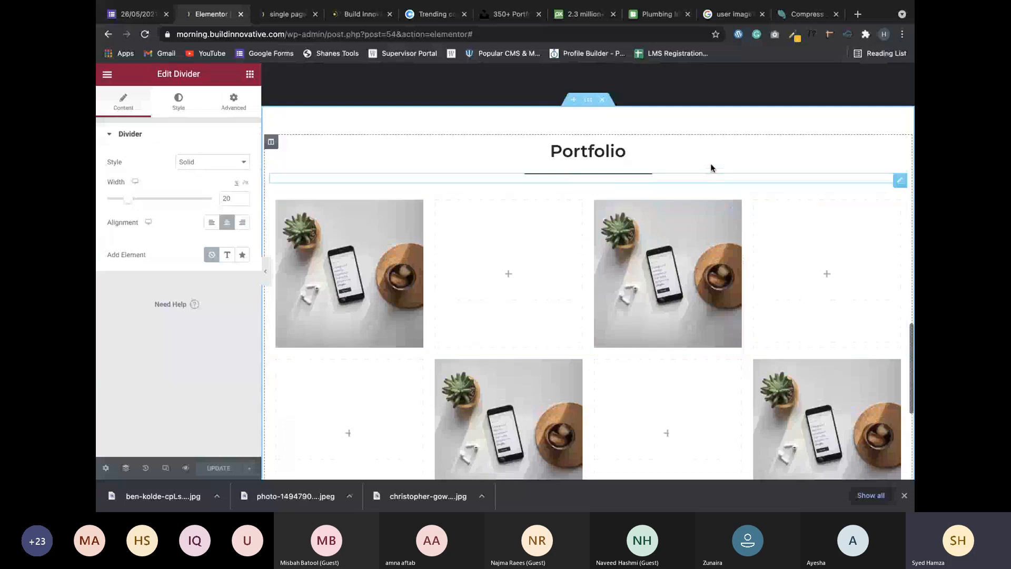
scroll(711, 167, "down", 1)
scroll(709, 167, "down", 2)
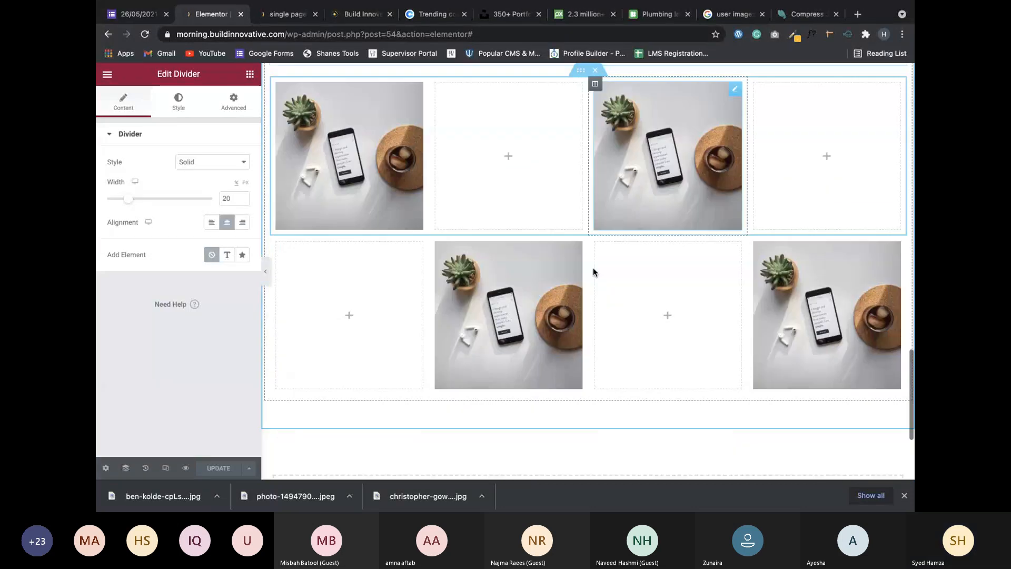
scroll(592, 268, "down", 2)
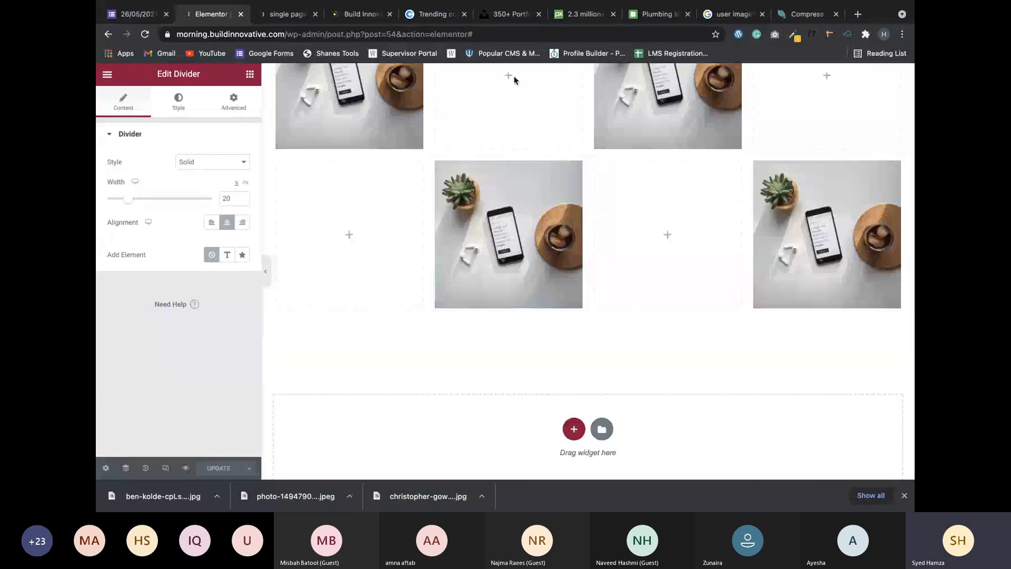
scroll(450, 159, "up", 1)
scroll(450, 159, "up", 3)
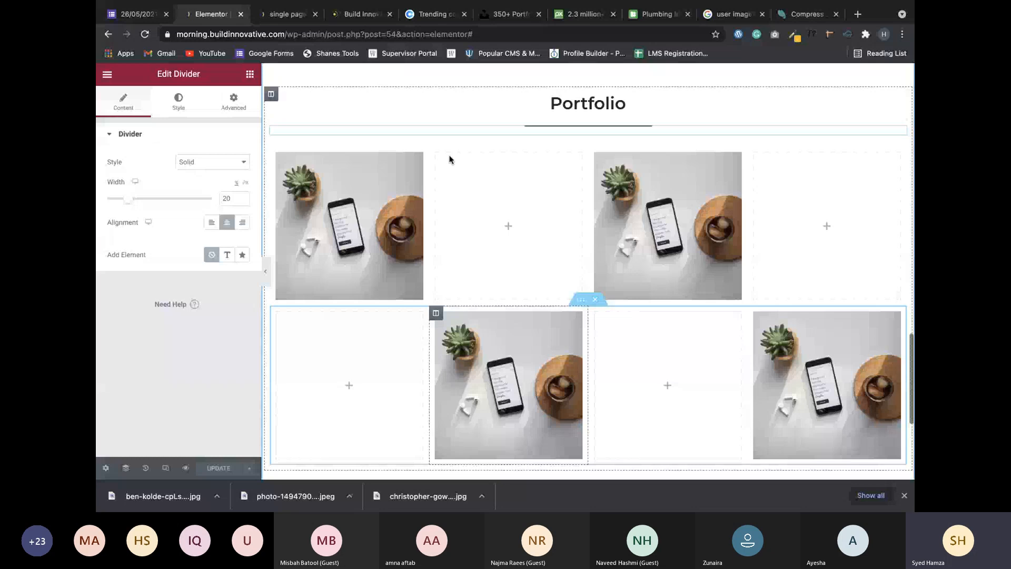
scroll(602, 333, "down", 5)
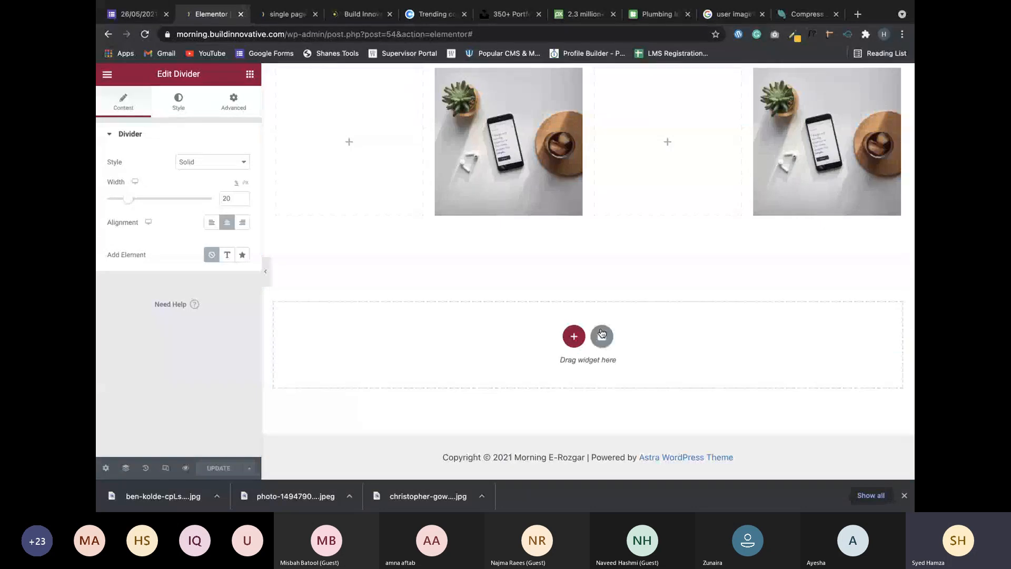
left_click(602, 335)
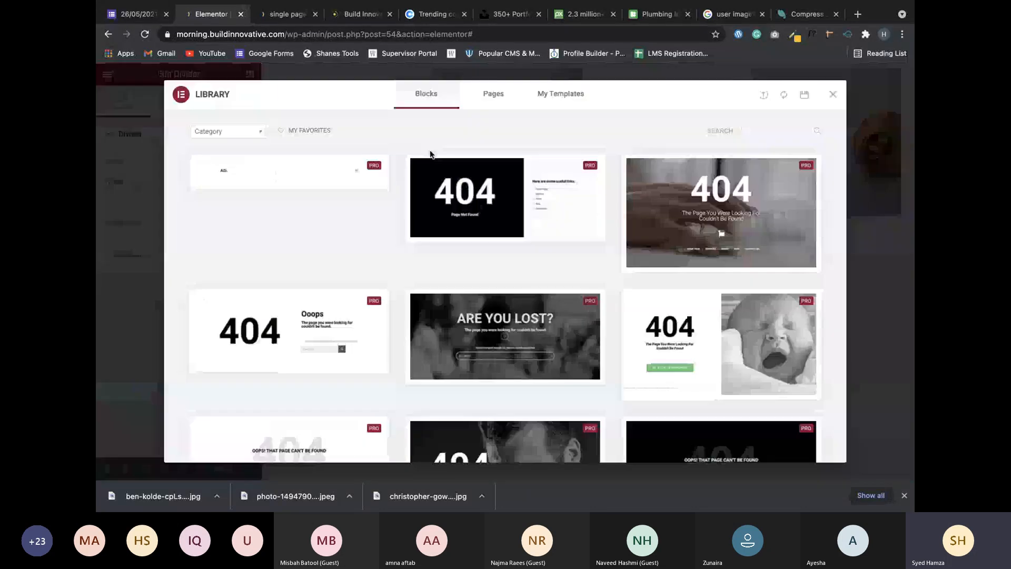
Filter the block library's Category list to Portfolio.
left_click(221, 132)
scroll(210, 190, "down", 3)
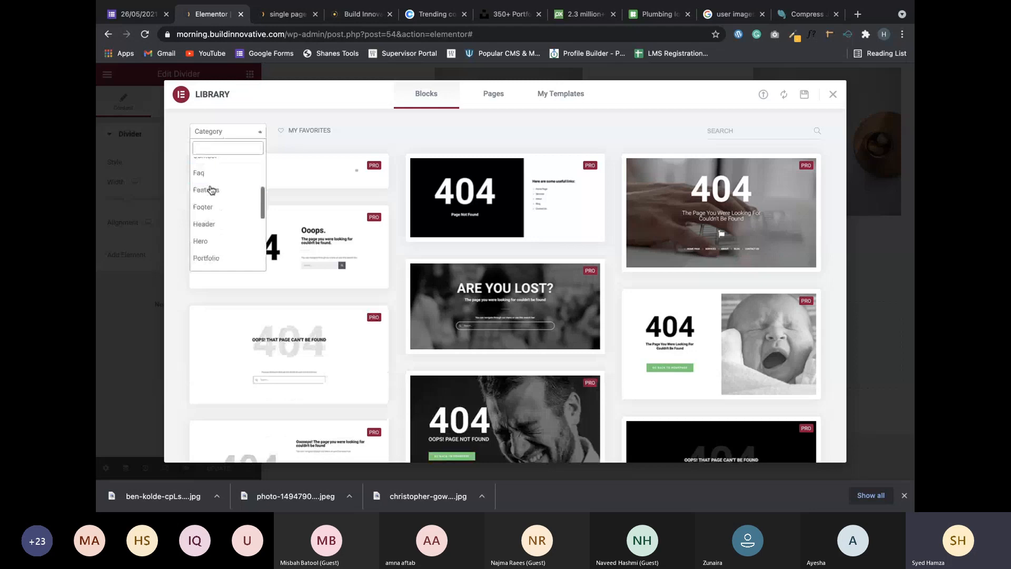
left_click(204, 232)
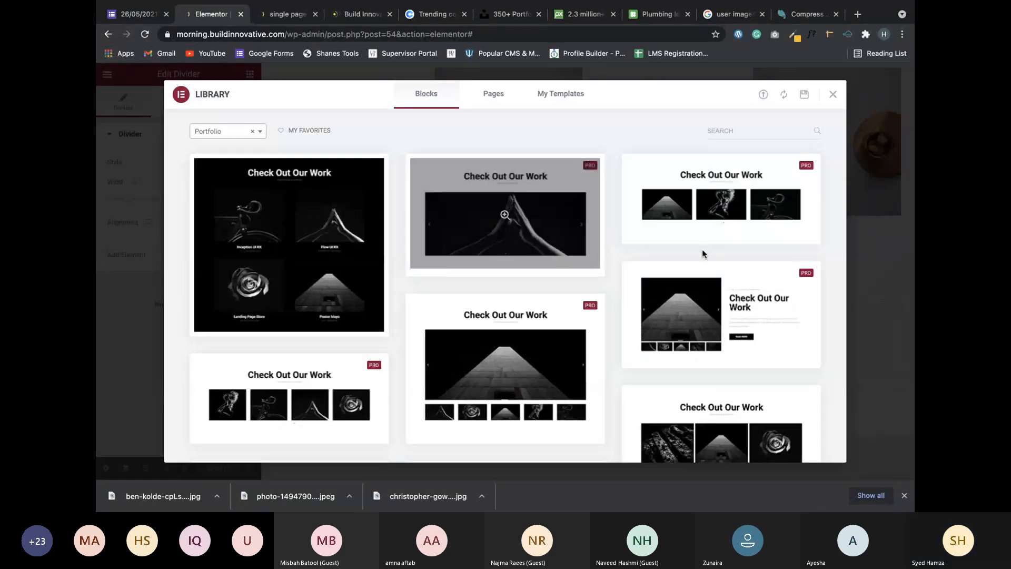
Scroll through the Portfolio blocks and close the library without inserting any.
scroll(474, 252, "down", 1)
scroll(316, 253, "up", 1)
scroll(309, 247, "down", 3)
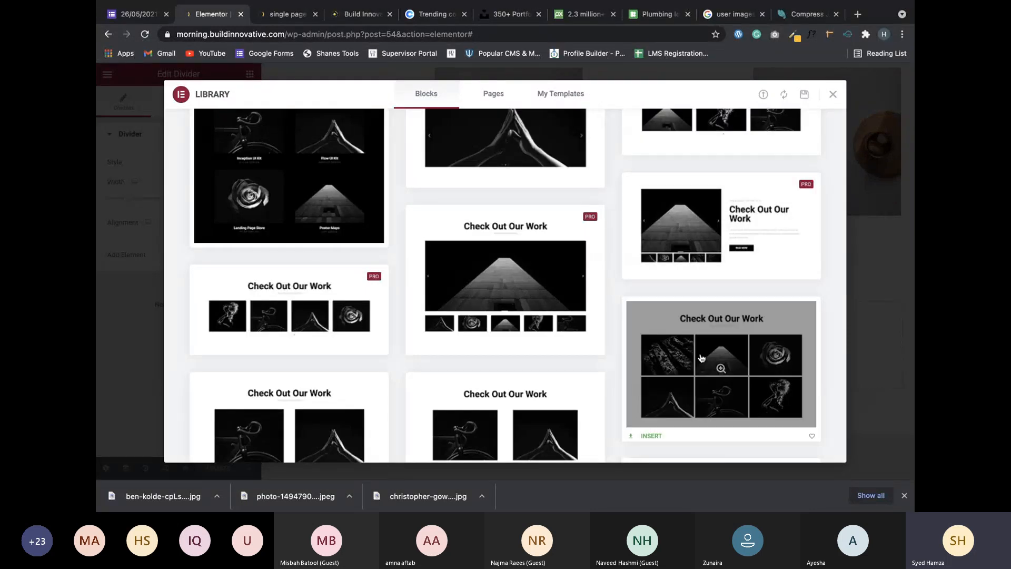
scroll(700, 358, "down", 4)
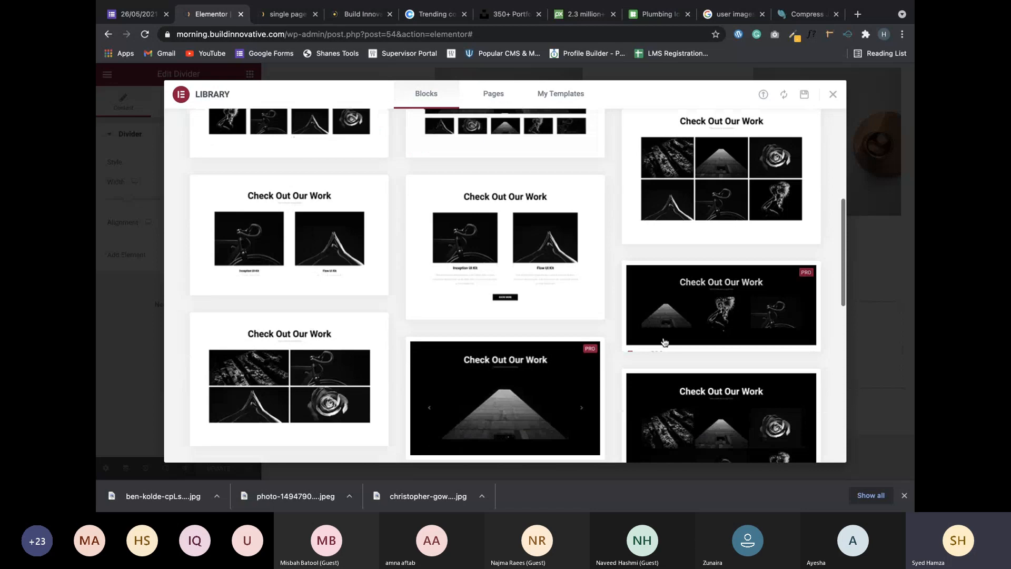
scroll(664, 342, "down", 2)
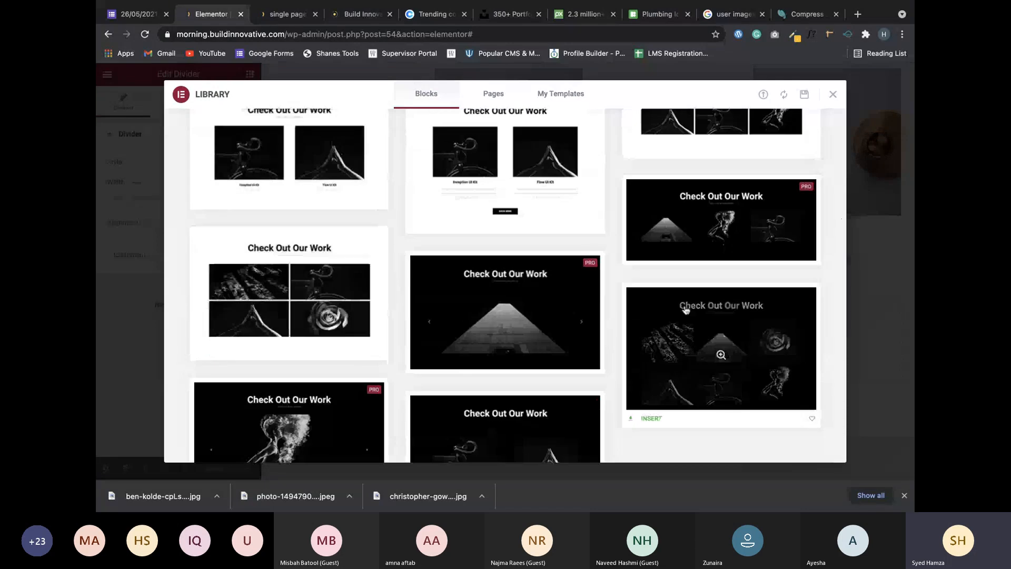
scroll(686, 310, "down", 3)
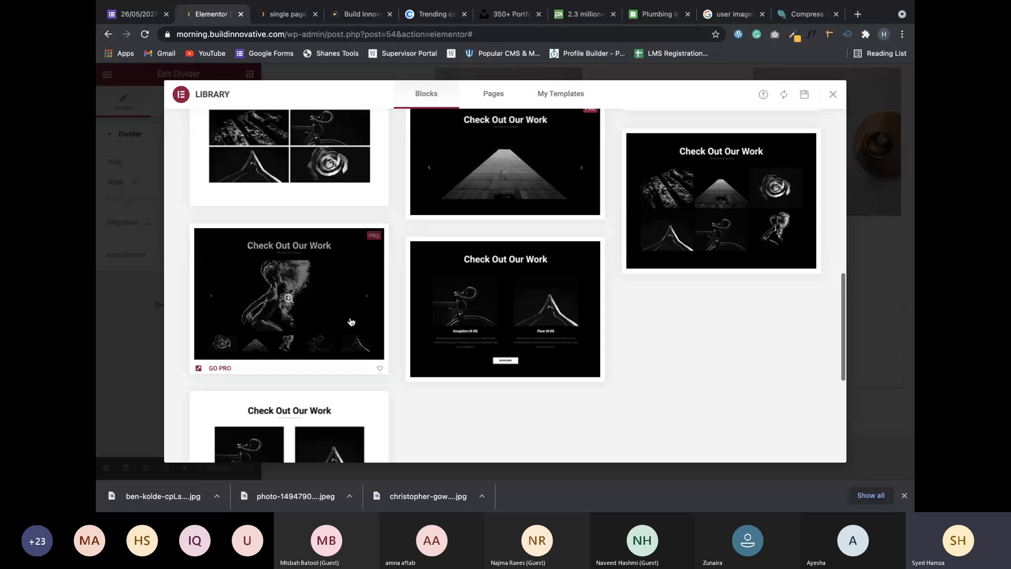
key("Escape")
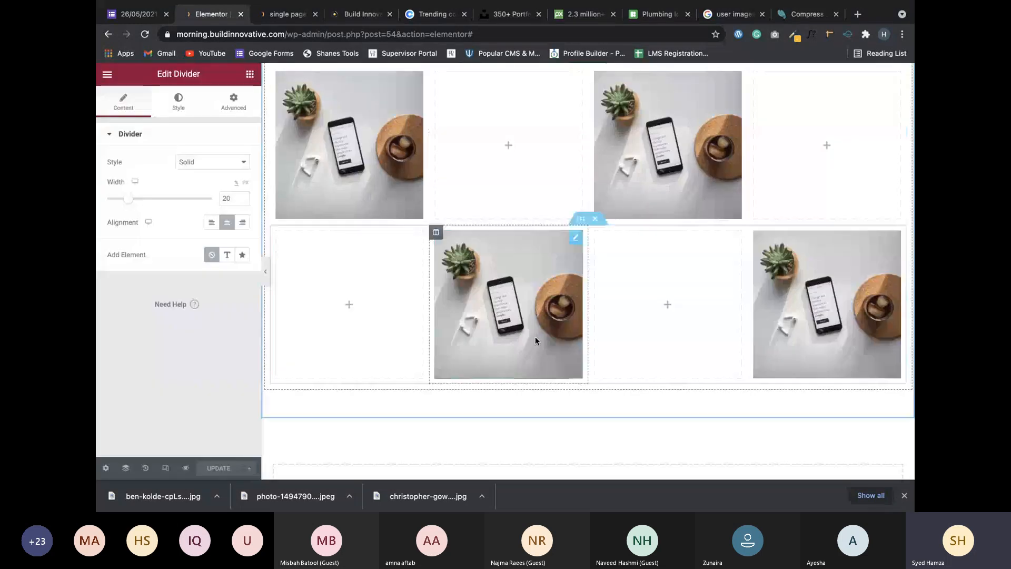
Switch the Elementor side panel from the divider settings back to the widget list.
scroll(535, 336, "up", 5)
scroll(600, 348, "down", 5)
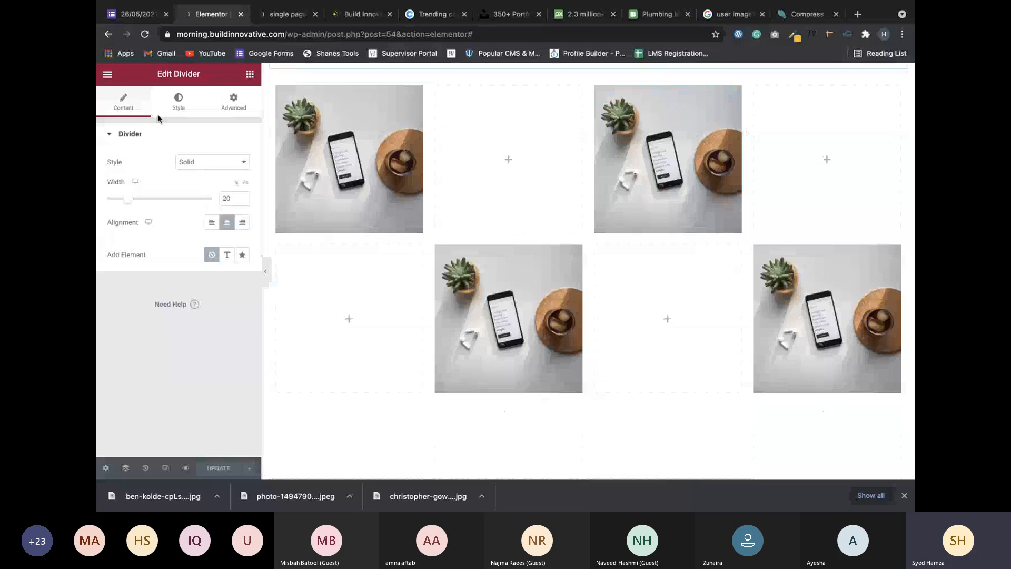
left_click(250, 74)
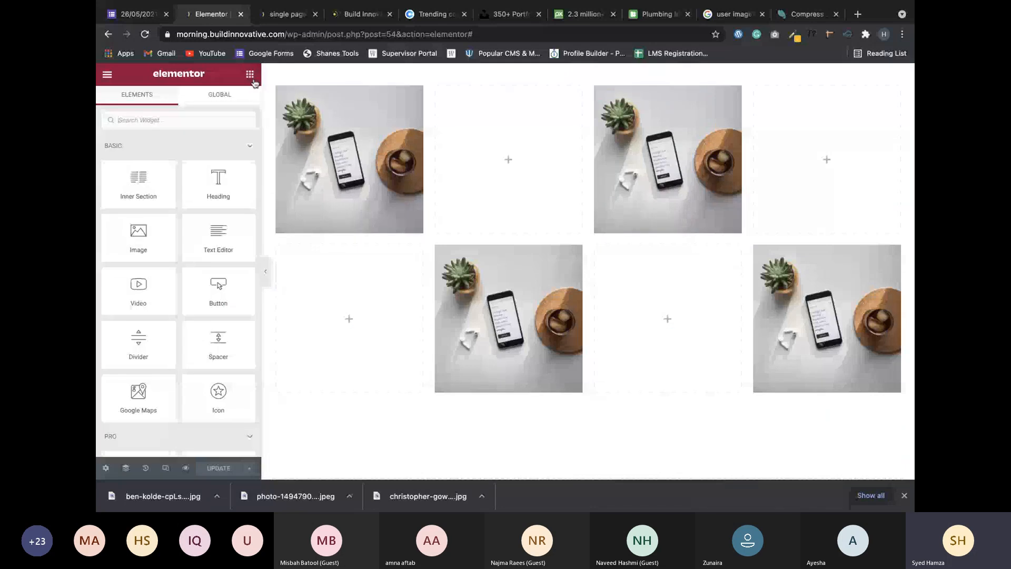
scroll(356, 201, "up", 3)
scroll(356, 201, "up", 1)
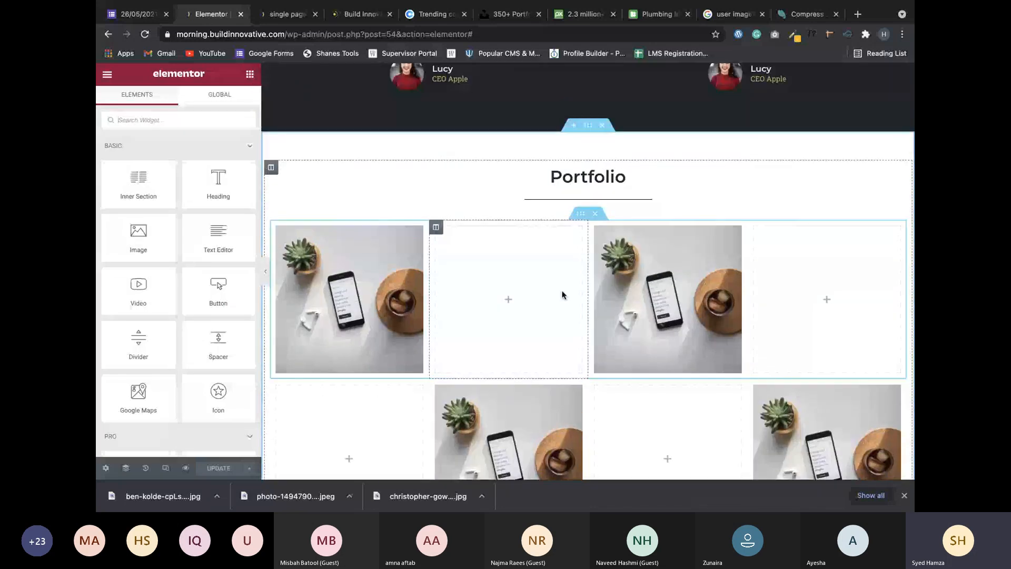
Tick off P as done on the single-page layout sketch, then return to the browser.
key("ctrl+Left")
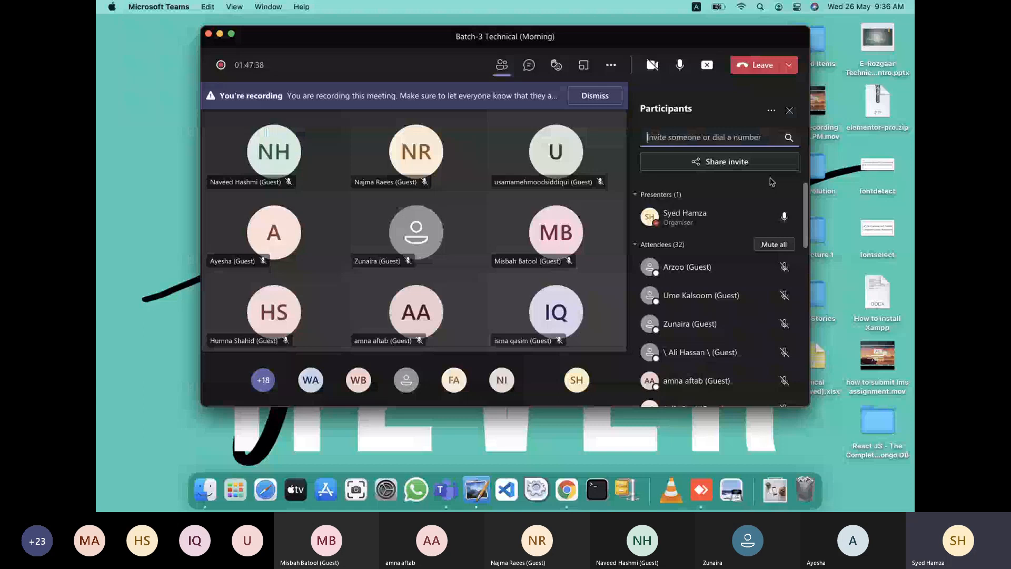
key("ctrl+Left")
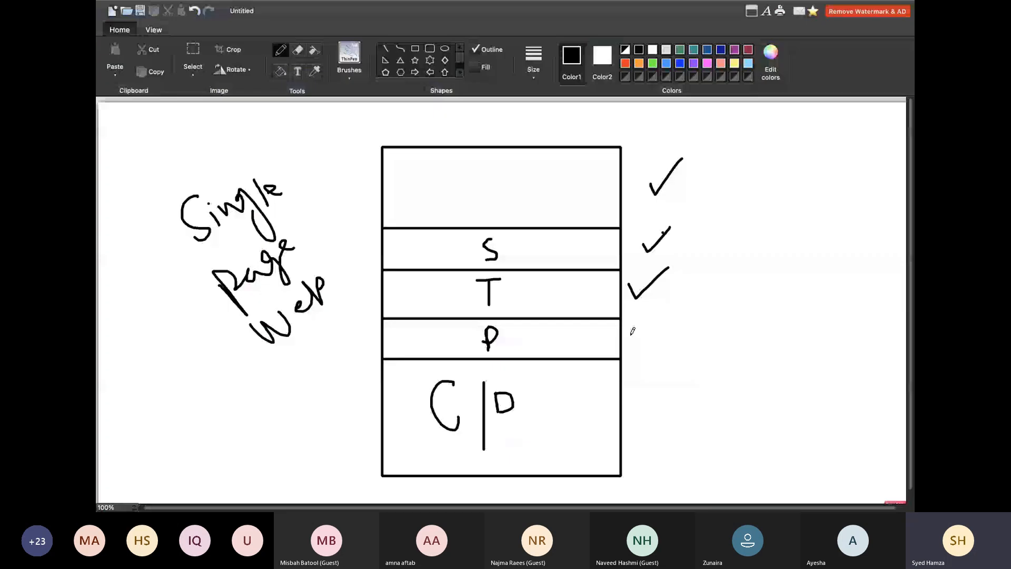
left_click_drag(629, 334, 698, 322)
key("ctrl+Left")
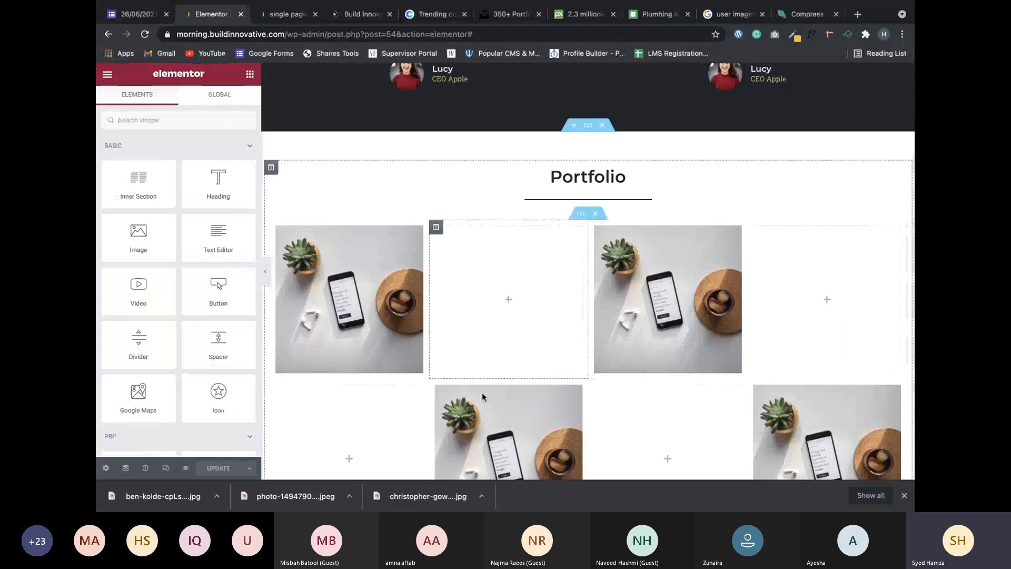
Drag the dark Testimonials section down and drop it below the Portfolio photo grid.
scroll(482, 395, "down", 6)
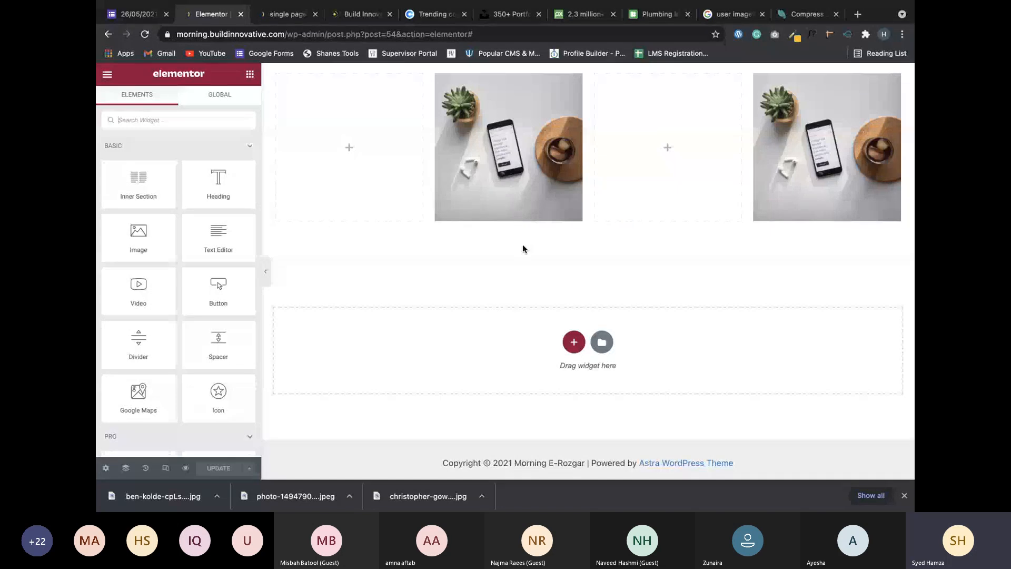
scroll(523, 244, "up", 10)
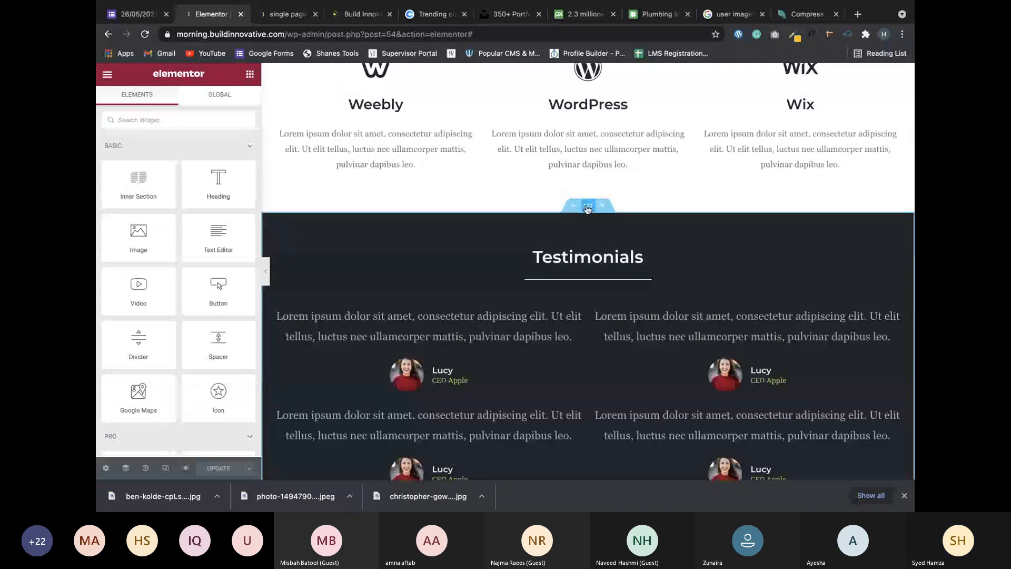
left_click(587, 209)
scroll(608, 155, "down", 2)
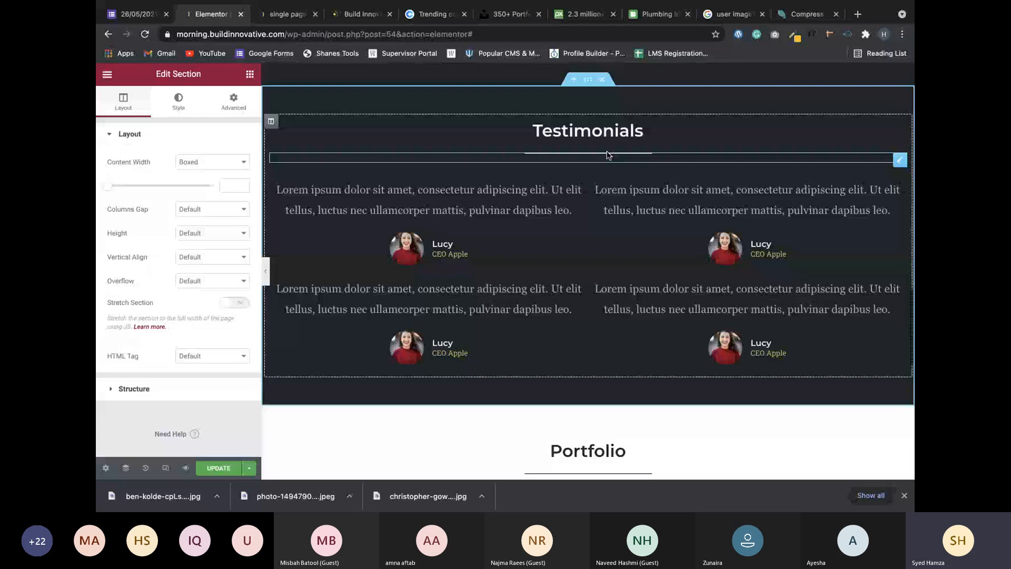
left_click_drag(587, 79, 597, 222)
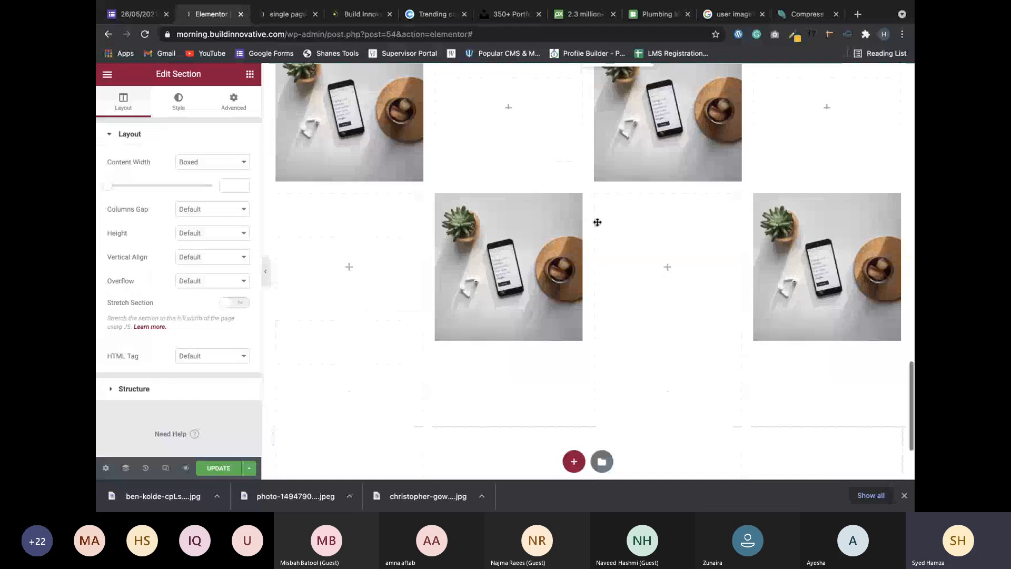
scroll(597, 222, "down", 2)
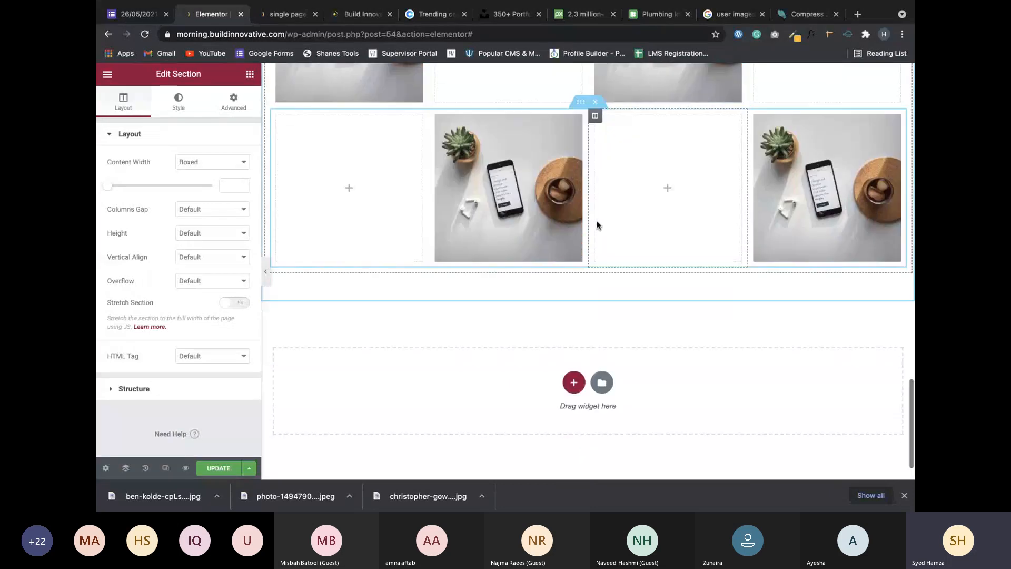
left_click_drag(580, 101, 558, 263)
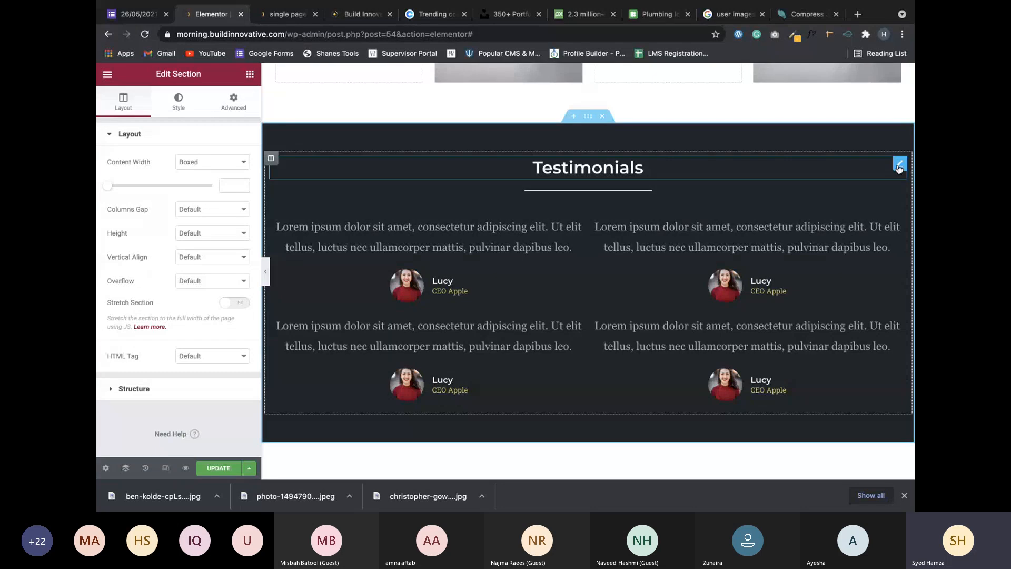
left_click(899, 166)
triple_click(160, 183)
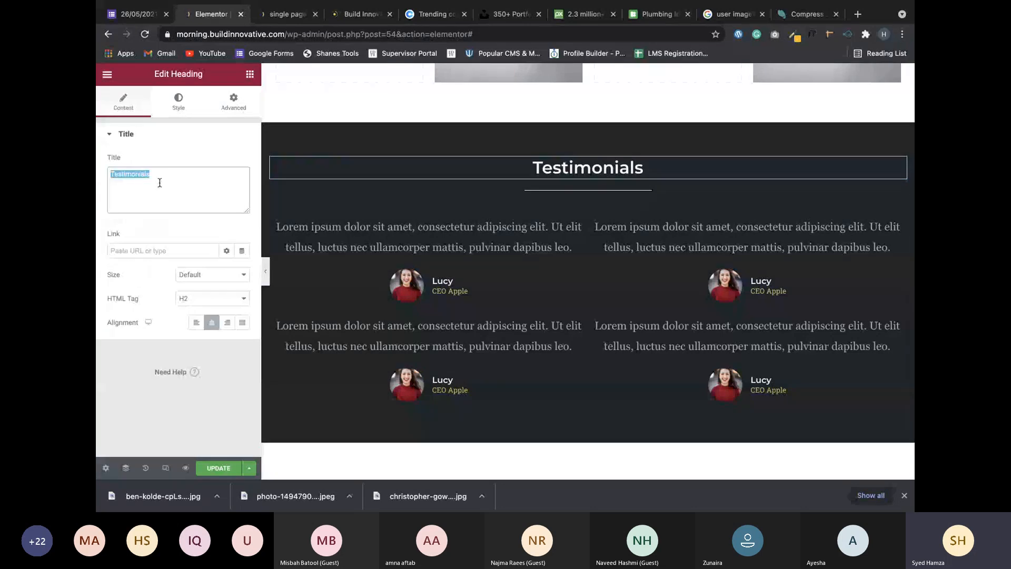
type("Contach")
key("BackSpace")
type("t")
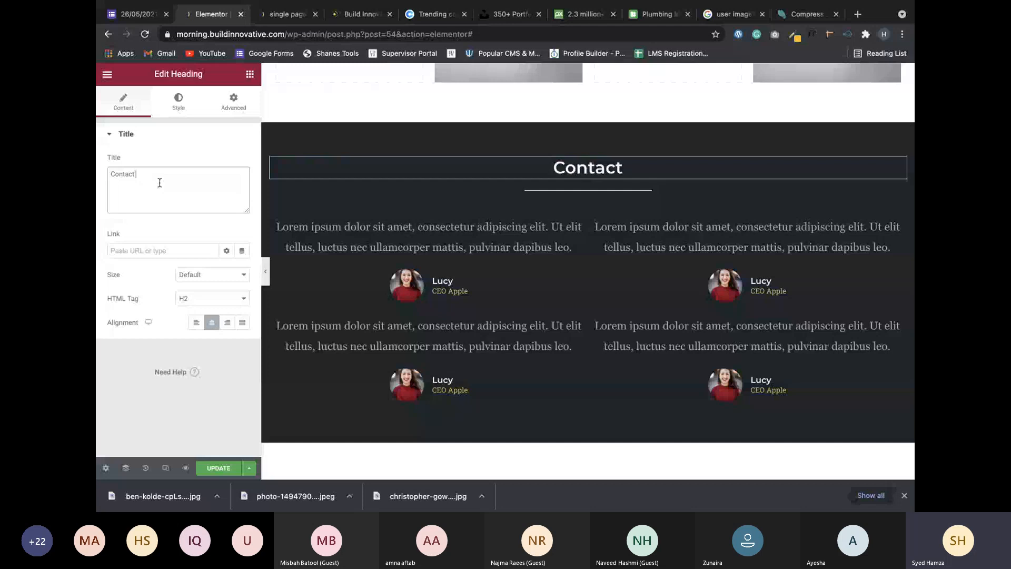
type(" US")
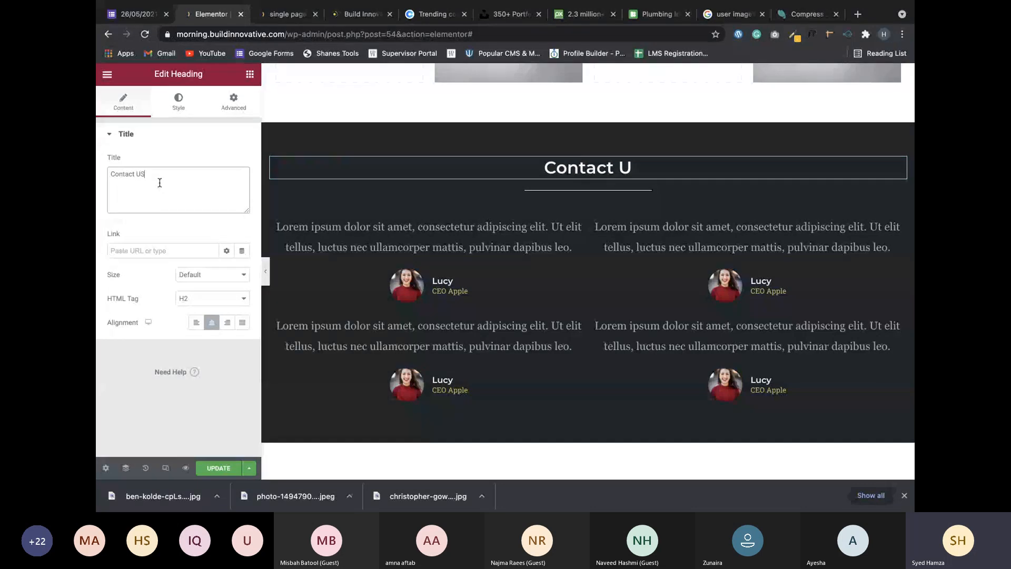
key("BackSpace")
type("s")
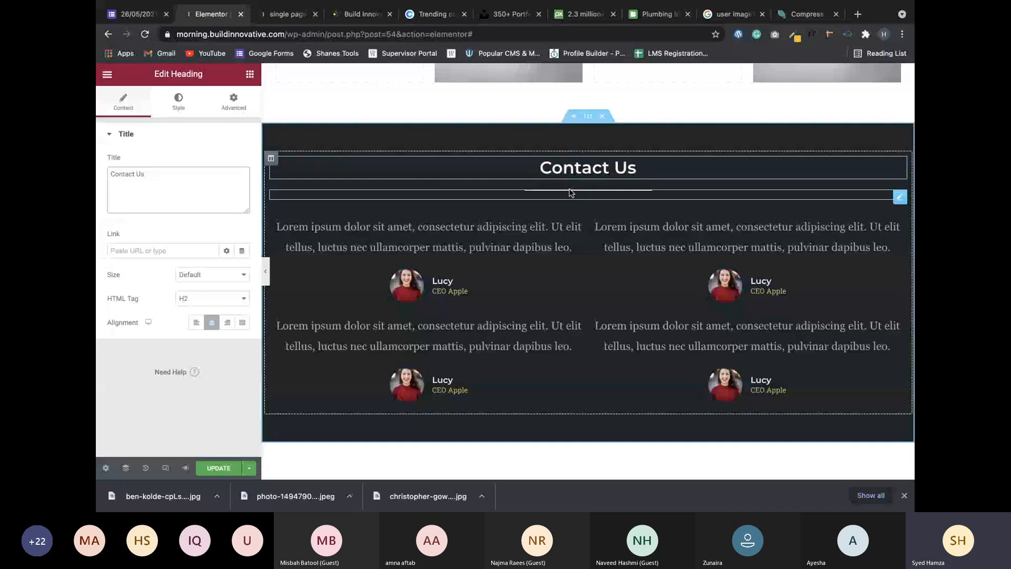
scroll(568, 193, "up", 4)
scroll(569, 189, "up", 10)
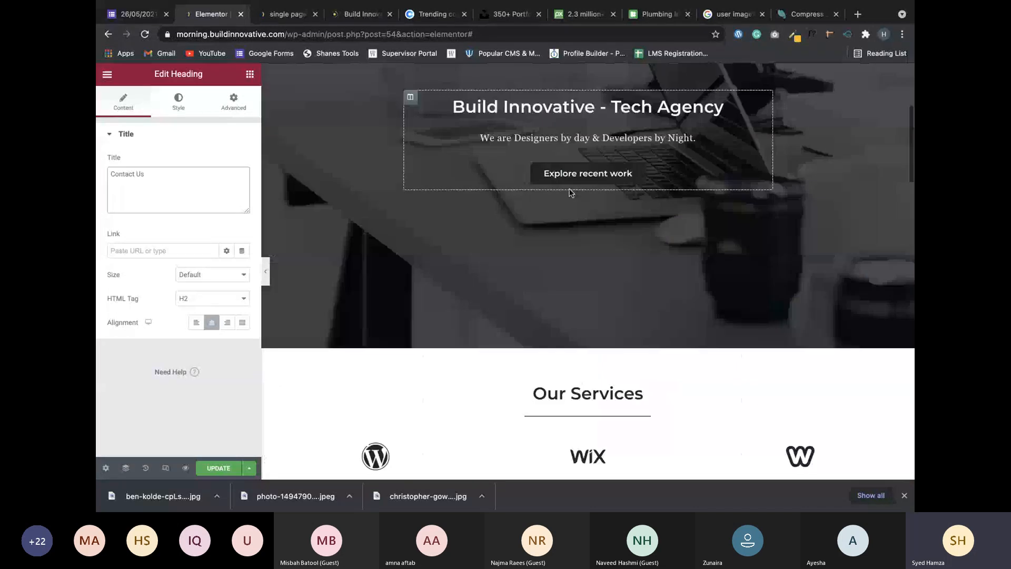
scroll(569, 193, "up", 4)
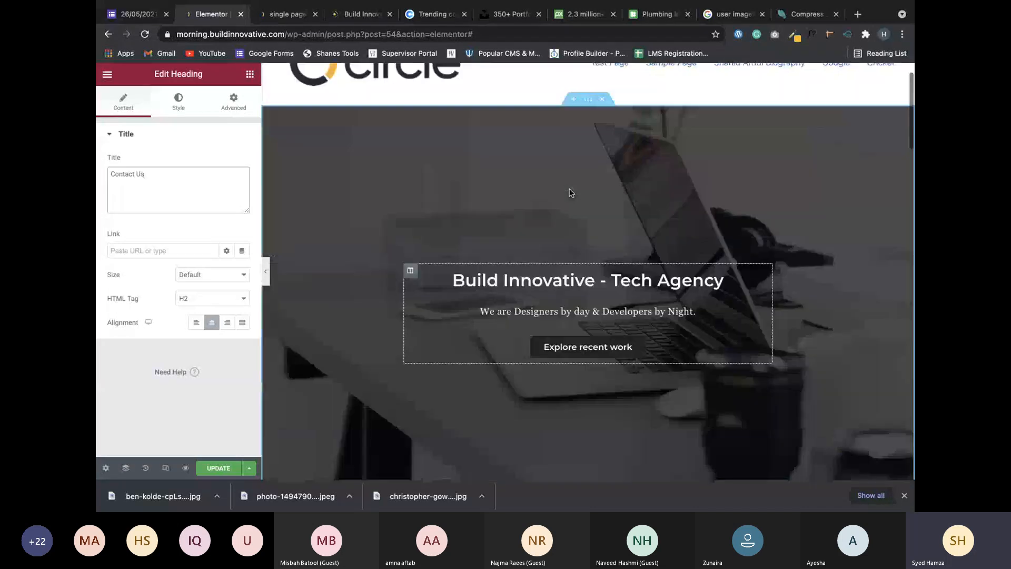
scroll(569, 192, "down", 20)
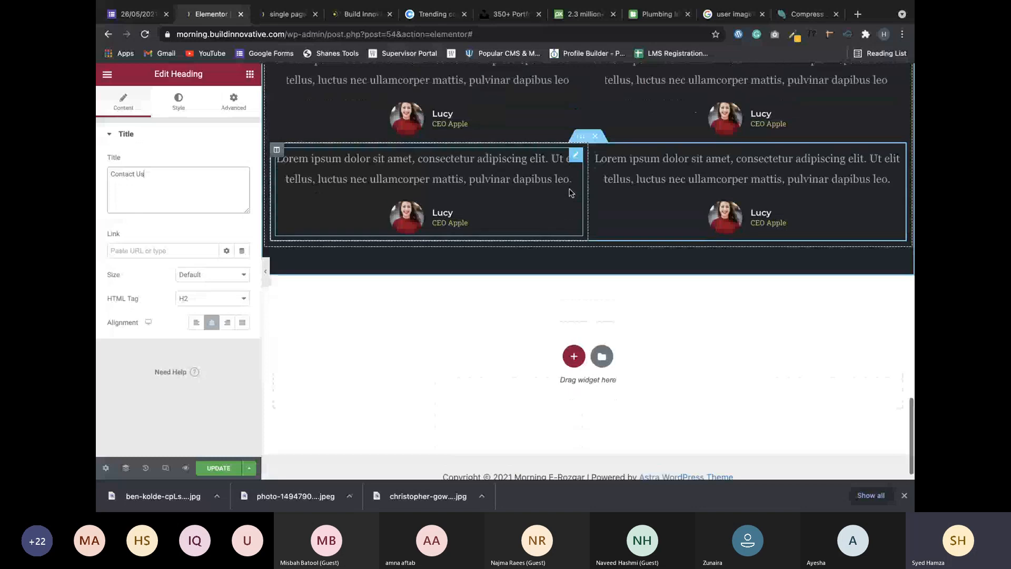
scroll(571, 193, "up", 5)
scroll(612, 278, "up", 2)
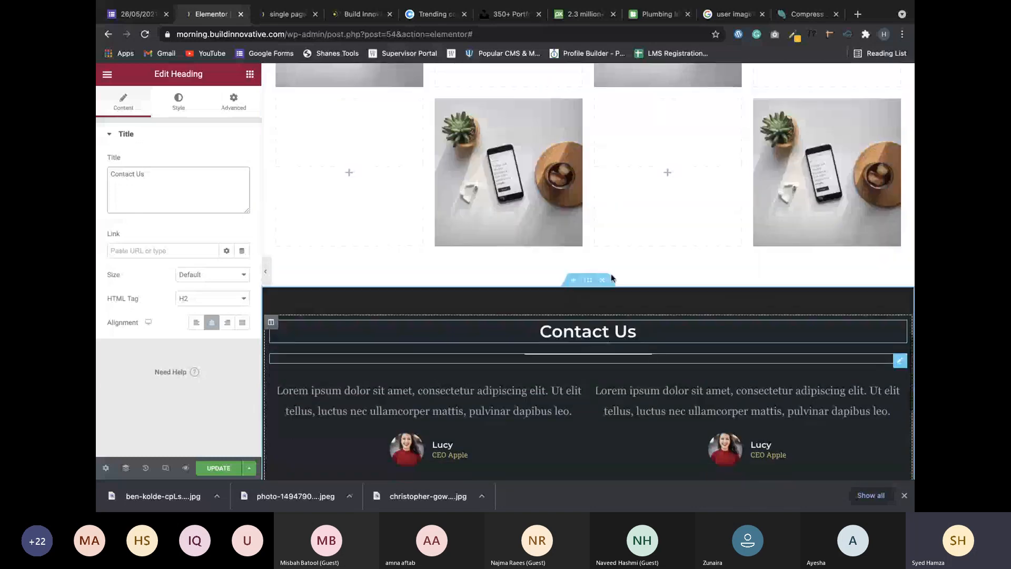
scroll(595, 278, "up", 3)
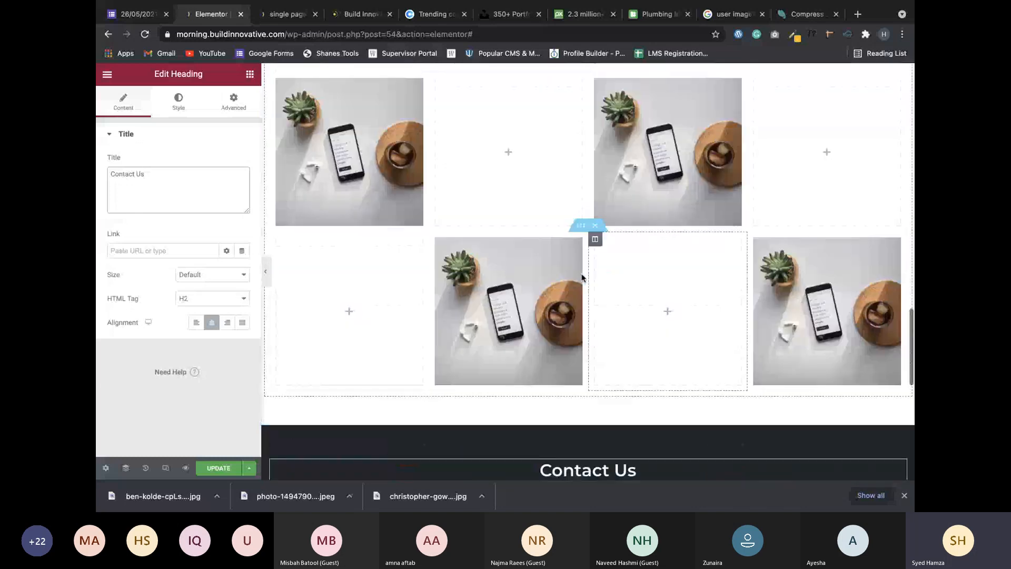
scroll(581, 277, "up", 2)
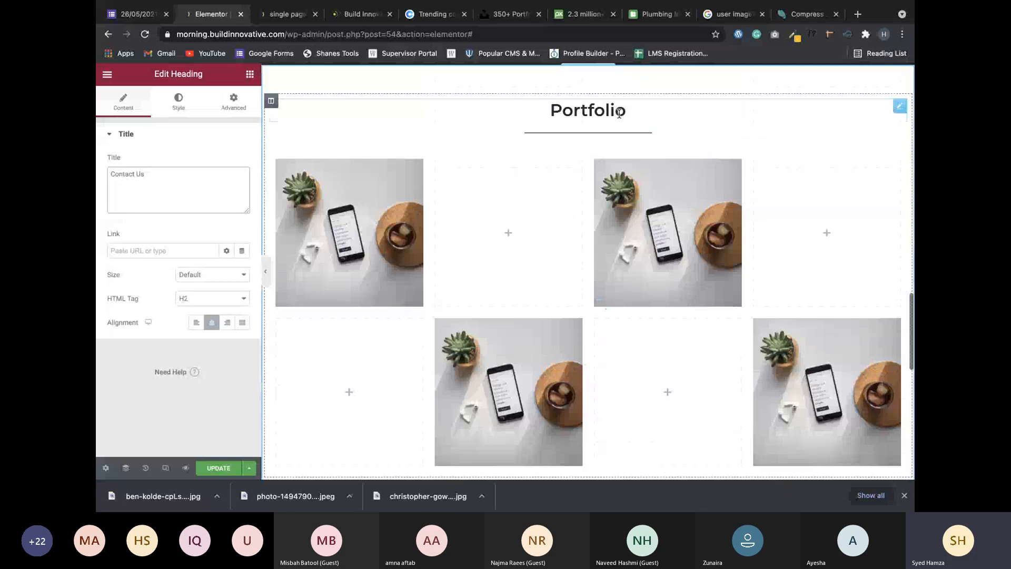
scroll(620, 126, "down", 3)
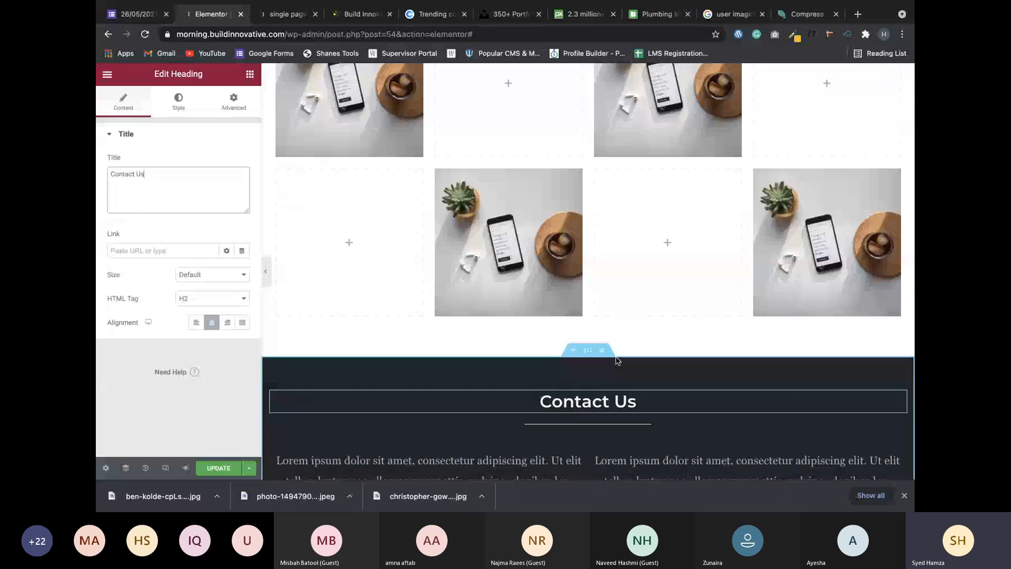
scroll(616, 361, "down", 10)
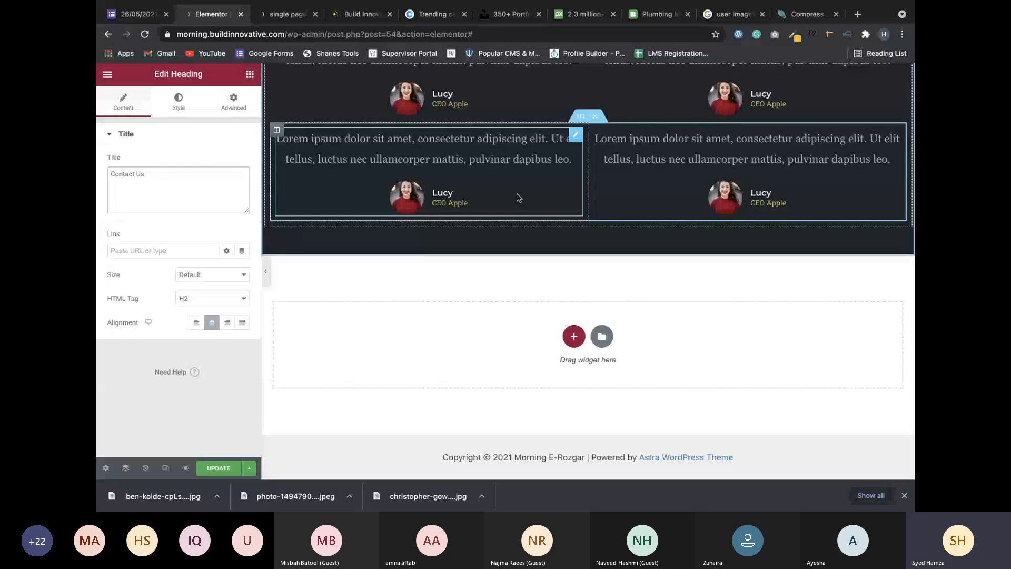
scroll(545, 401, "up", 3)
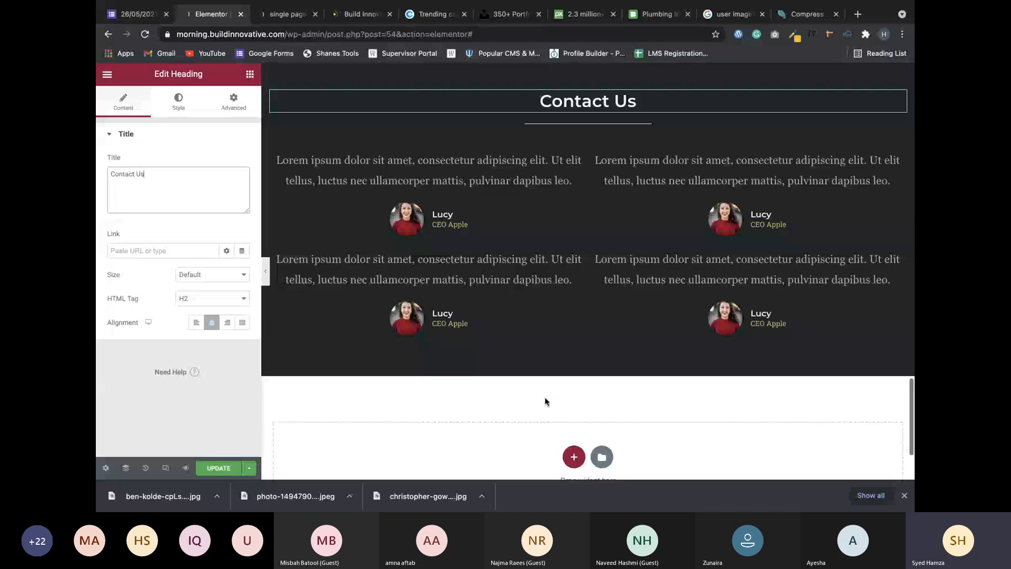
scroll(545, 402, "up", 10)
scroll(545, 401, "down", 2)
scroll(545, 401, "down", 5)
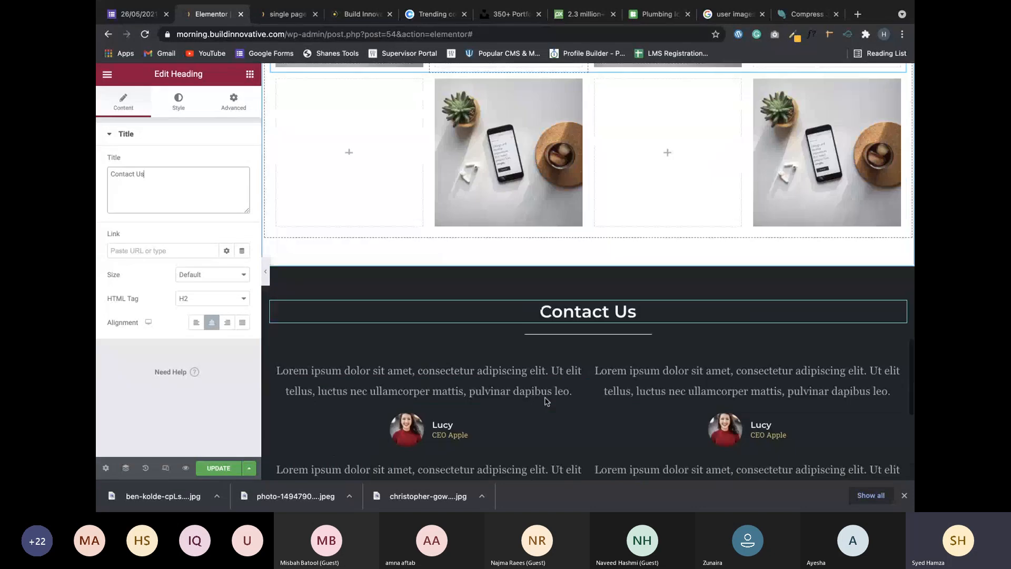
scroll(545, 401, "down", 5)
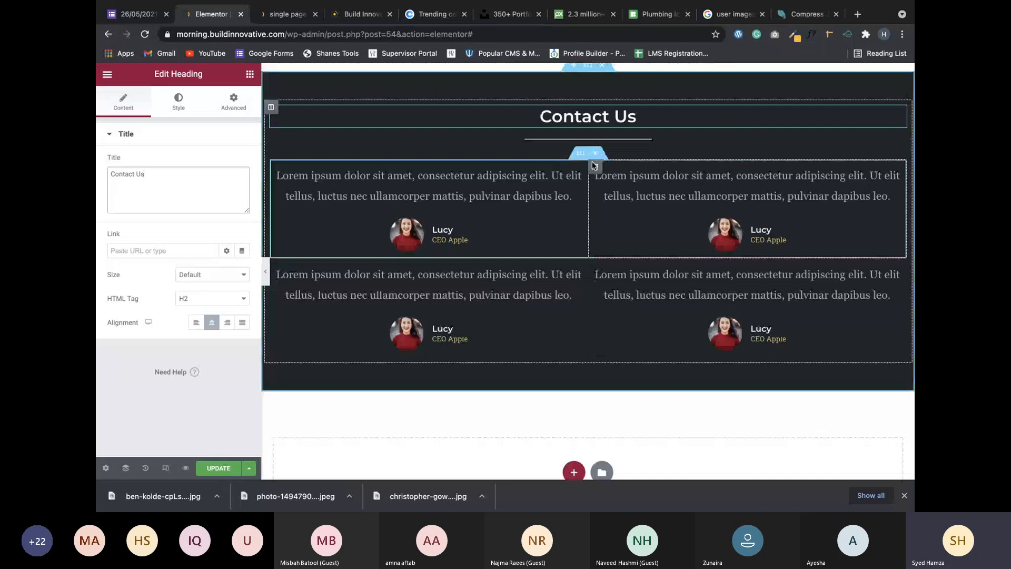
Delete both testimonial rows and add an Inner Section under the Contact Us heading.
left_click(595, 155)
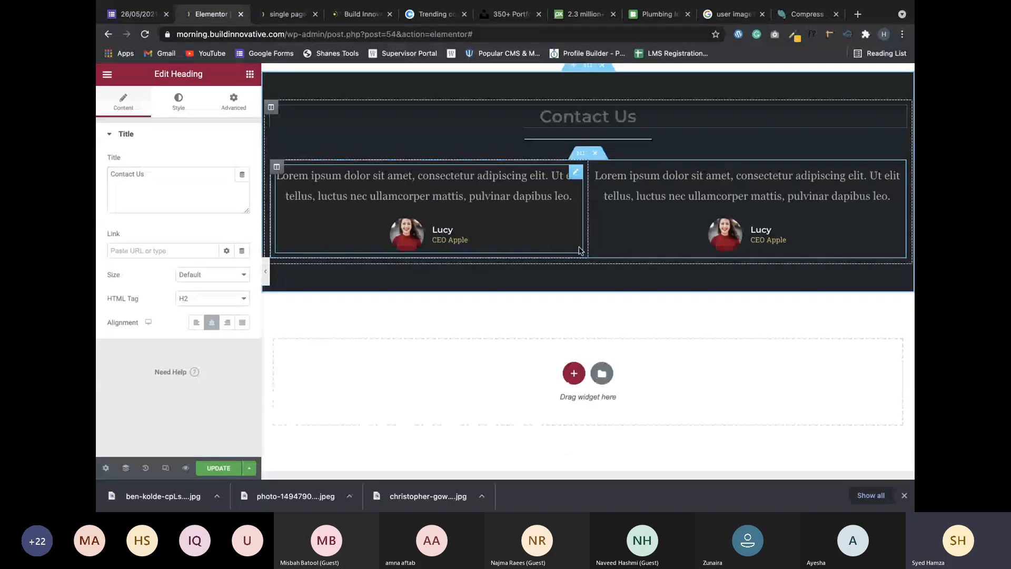
left_click(596, 157)
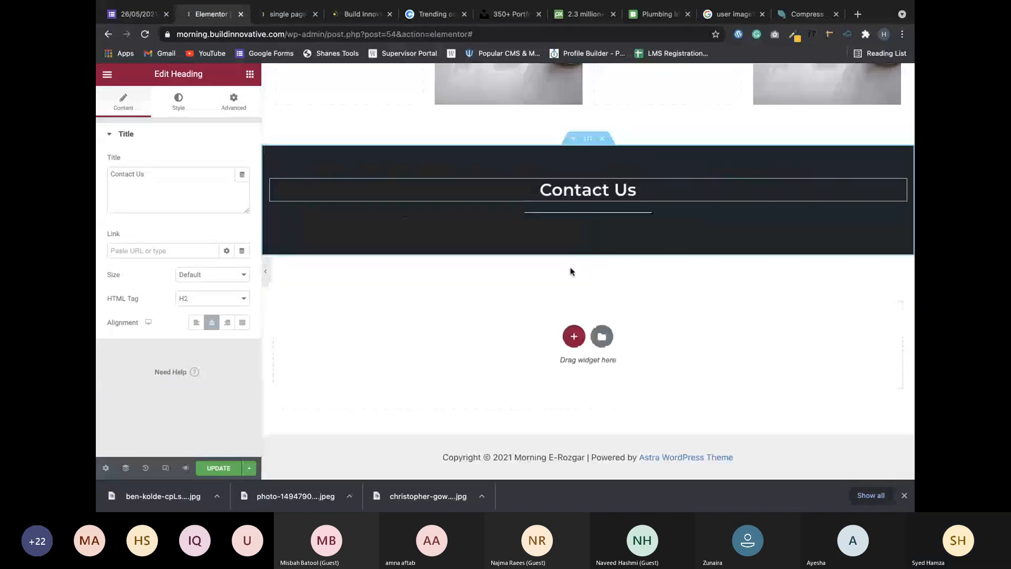
left_click(249, 72)
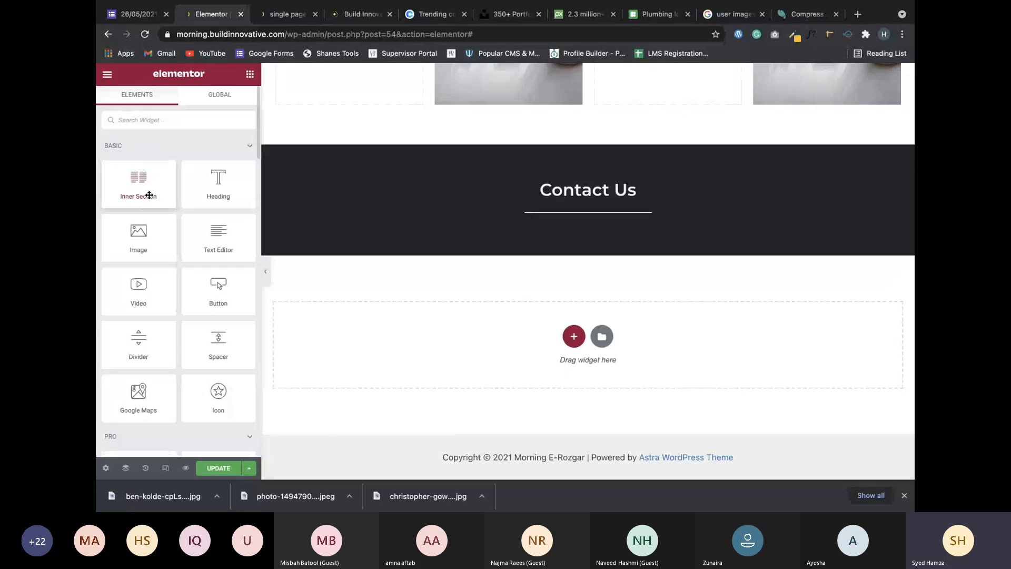
left_click_drag(149, 195, 584, 228)
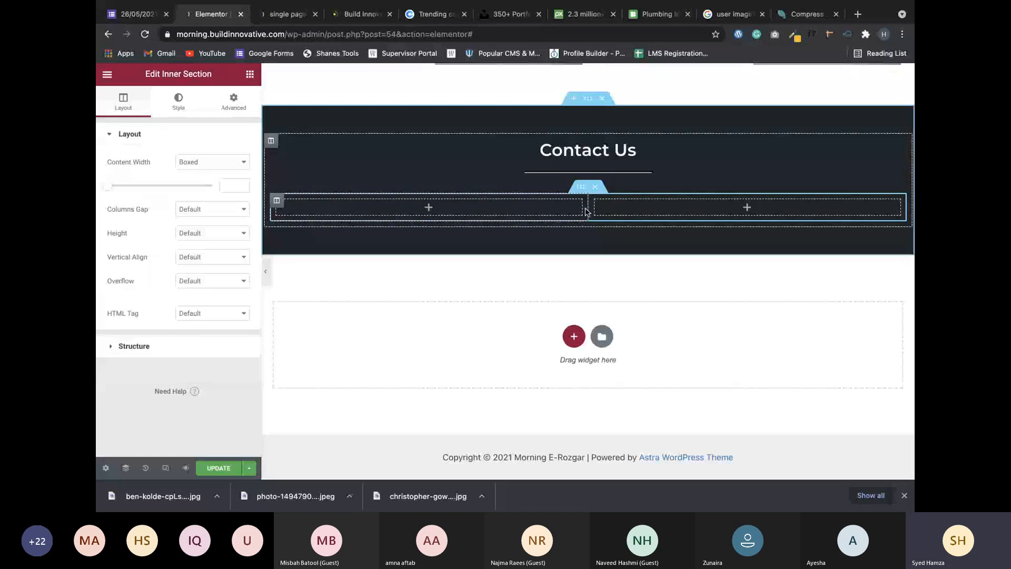
Drag the column divider so the row splits 67% left and 33% right.
left_click_drag(586, 212, 696, 210)
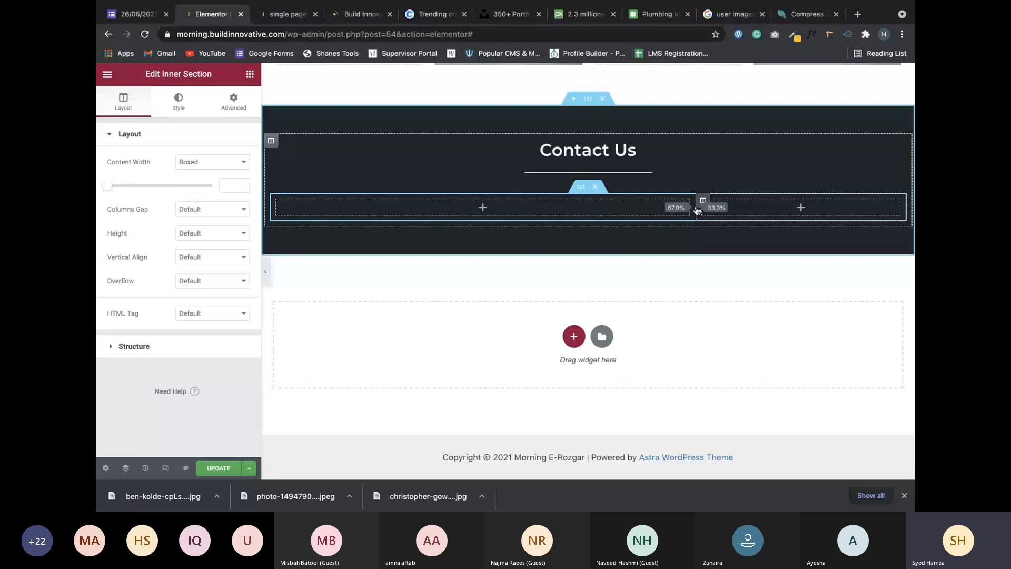
left_click_drag(697, 210, 696, 210)
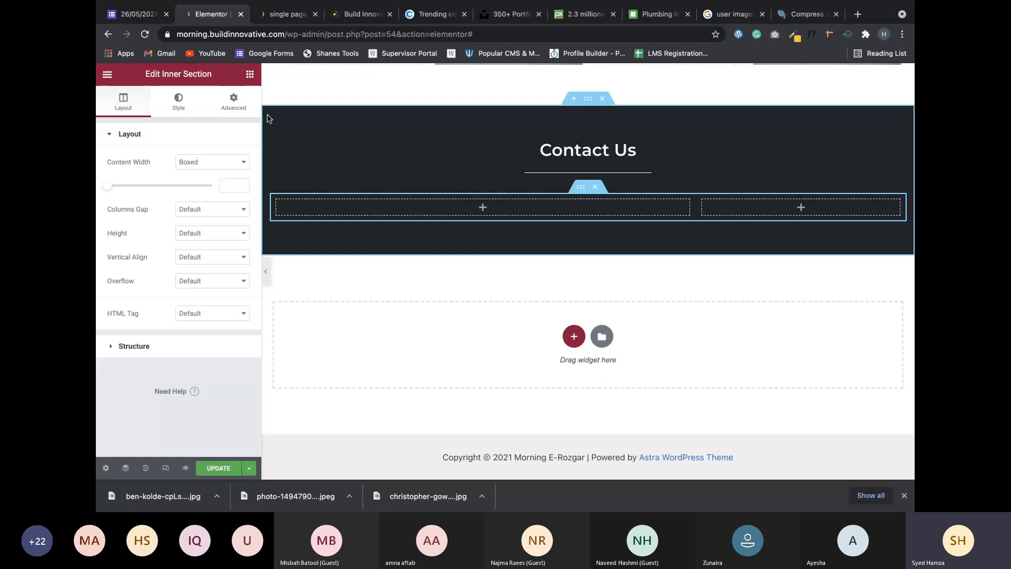
left_click(250, 75)
Add a Google Maps widget to the left column with location 'Sargodha, Pakistan'.
left_click_drag(138, 392, 474, 208)
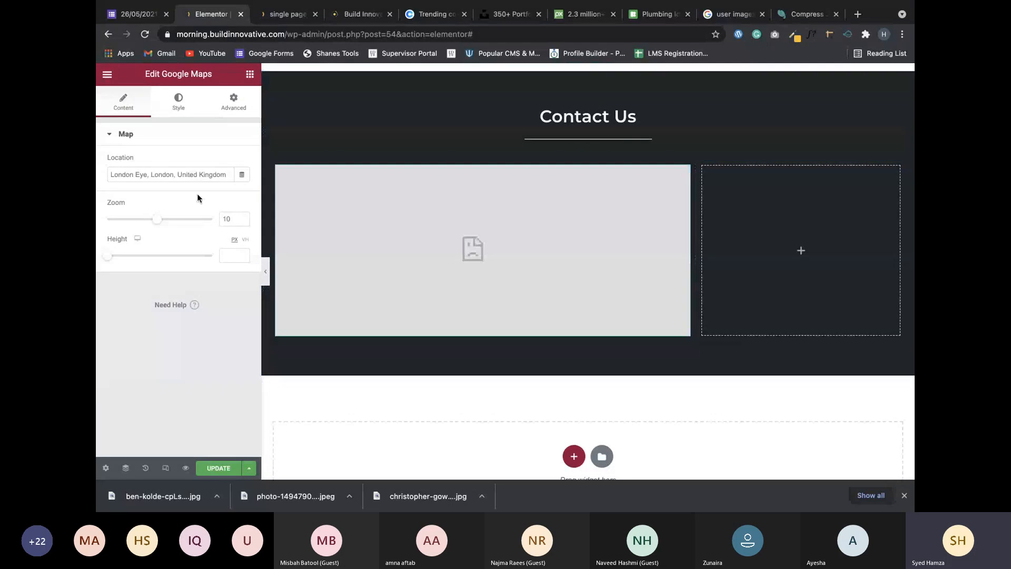
triple_click(181, 175)
key("BackSpace")
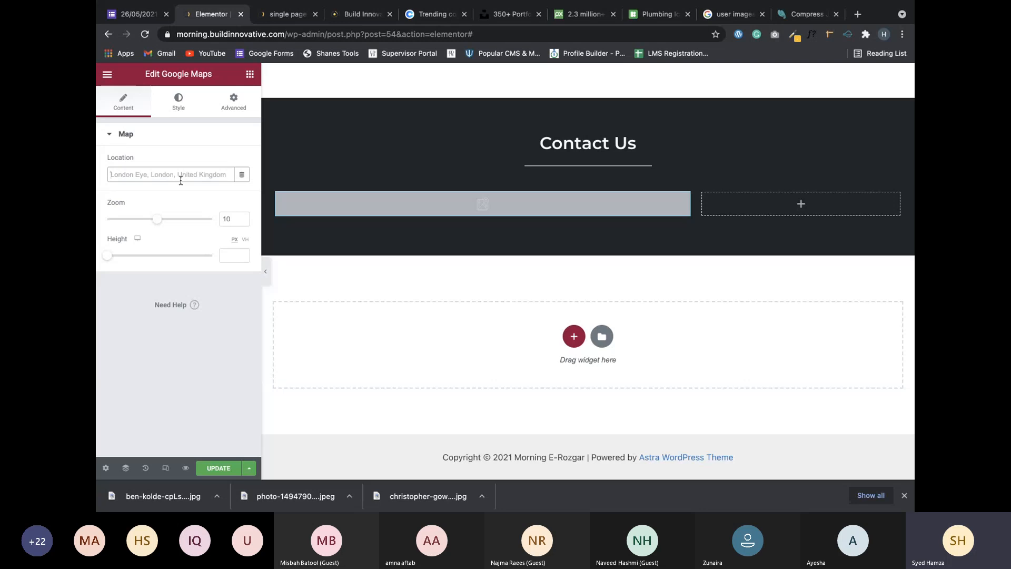
type("Sargod")
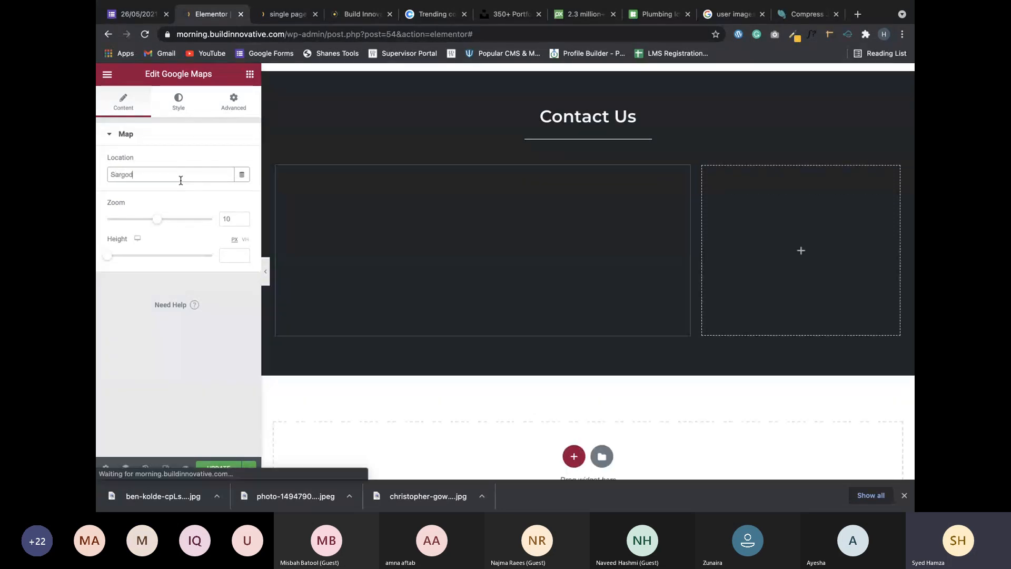
type("ha, P")
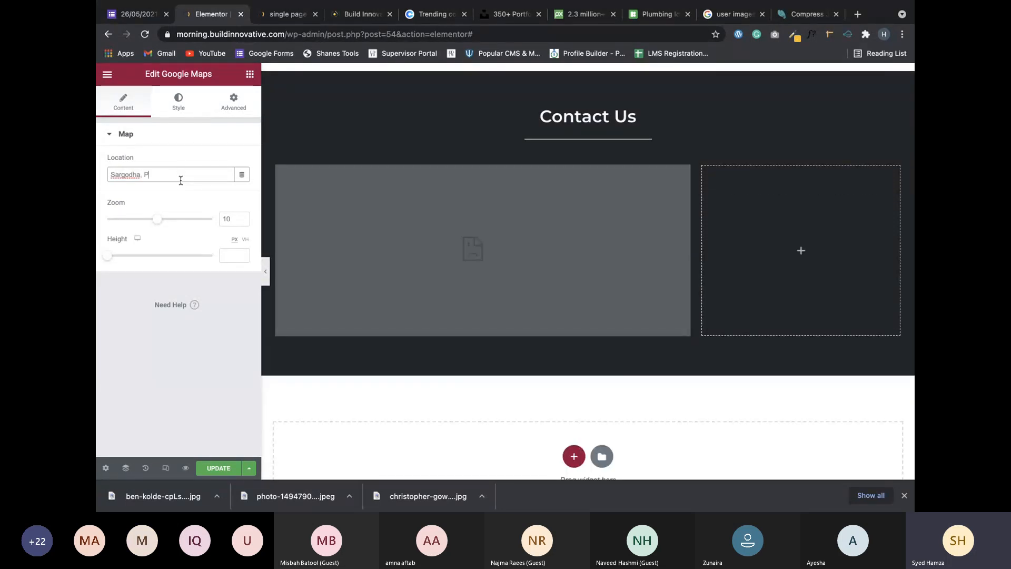
type("akistan")
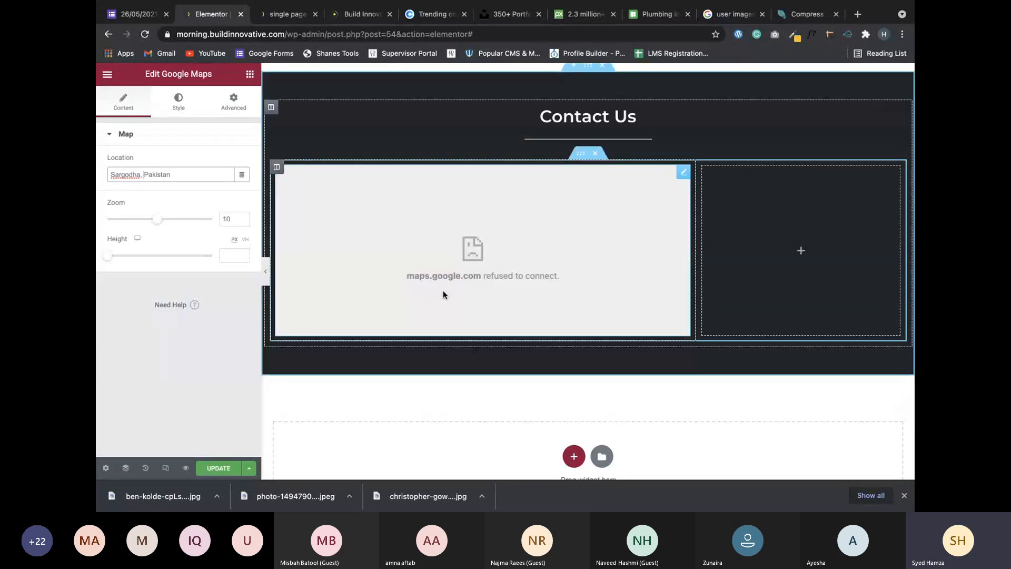
Look through the map widget's Style and Advanced tabs, then return to its Content settings.
left_click(179, 101)
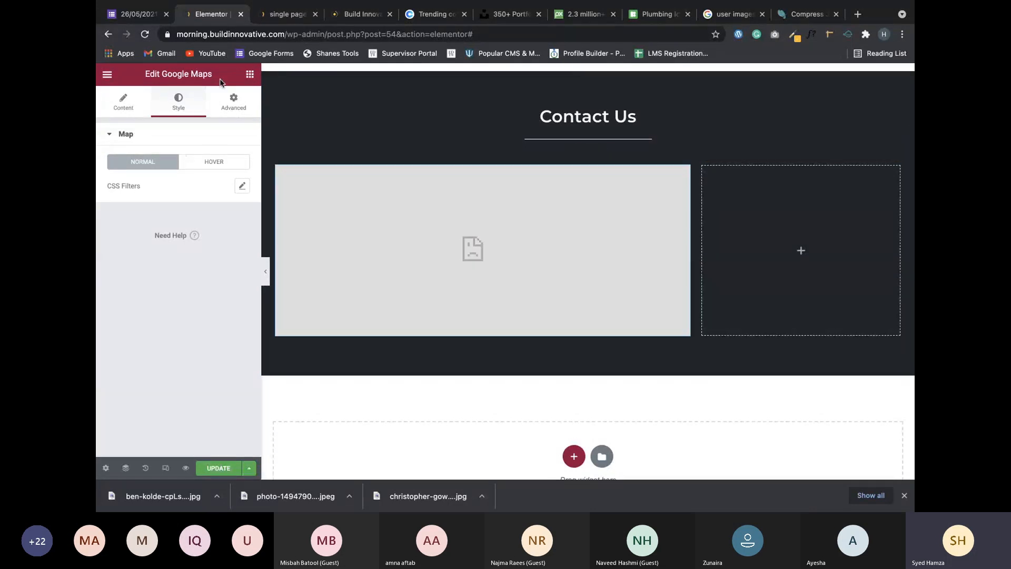
left_click(233, 101)
left_click(178, 105)
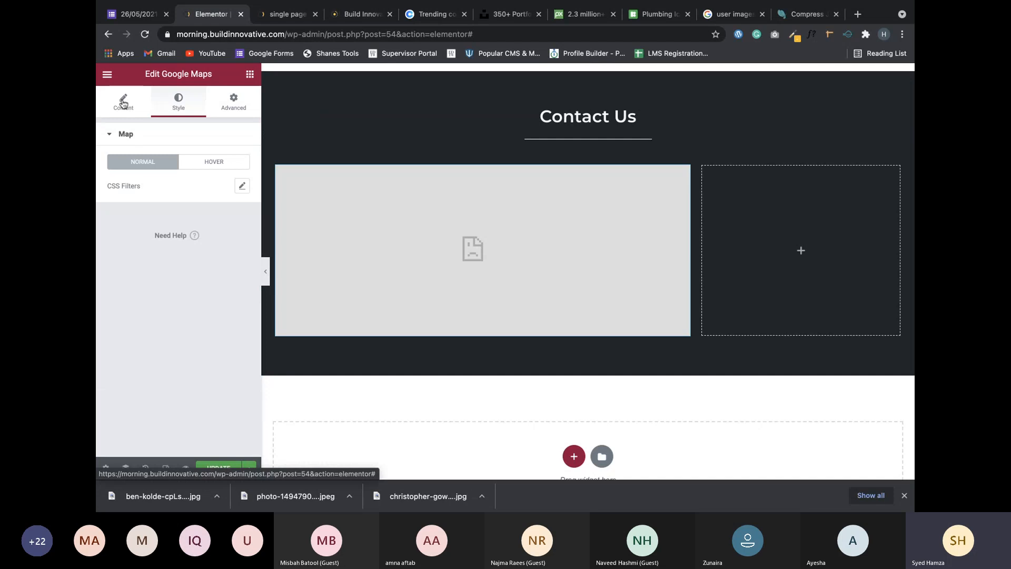
left_click(123, 105)
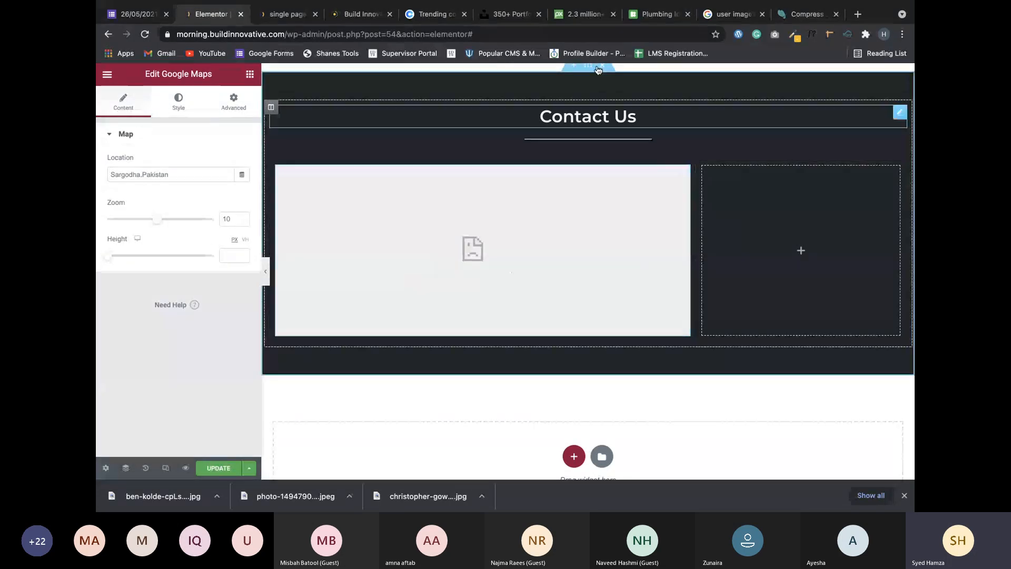
mouse_move(822, 2)
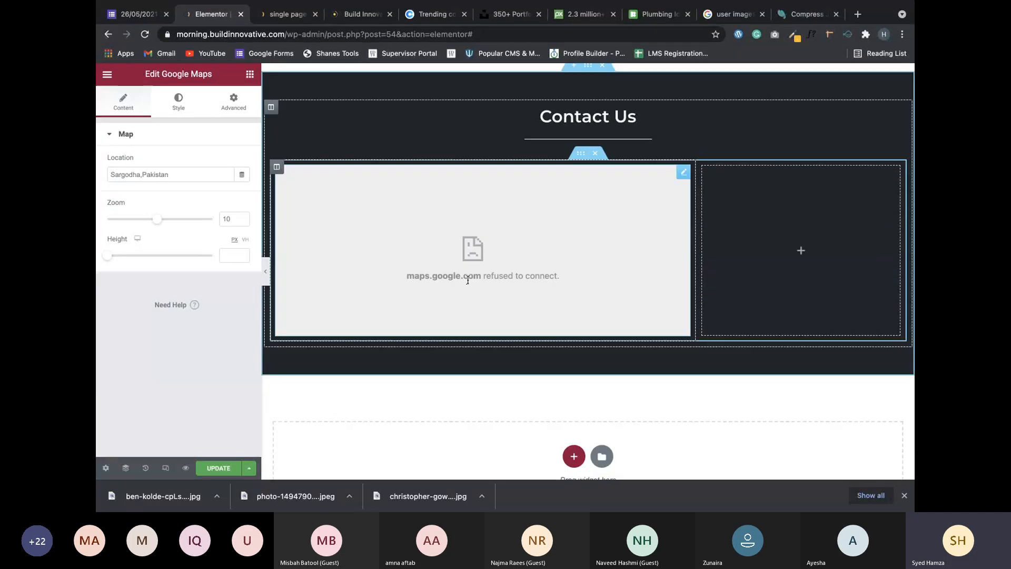
Search Google in a new tab for 'maps.google refused to connect'.
left_click(859, 16)
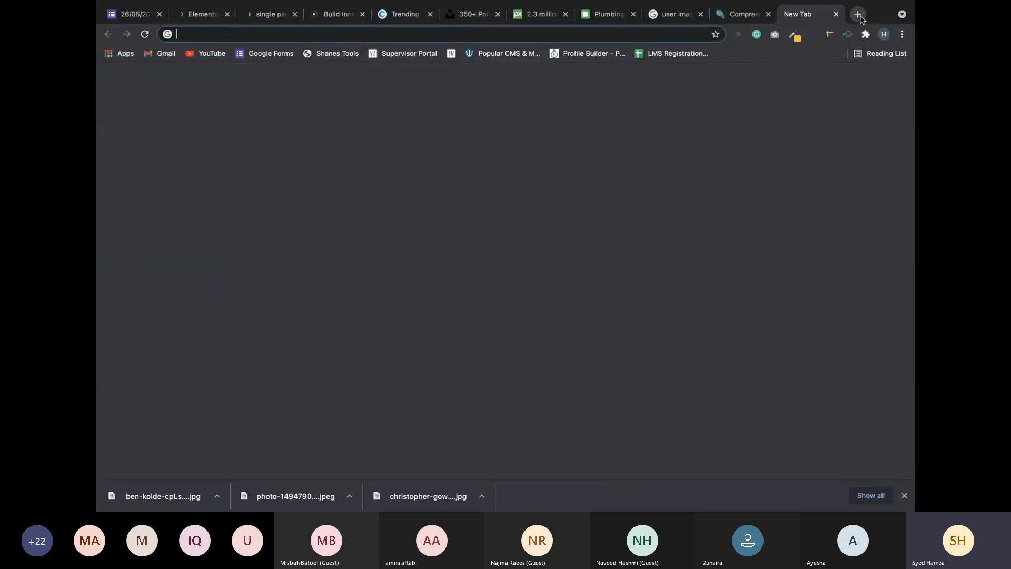
type("maps")
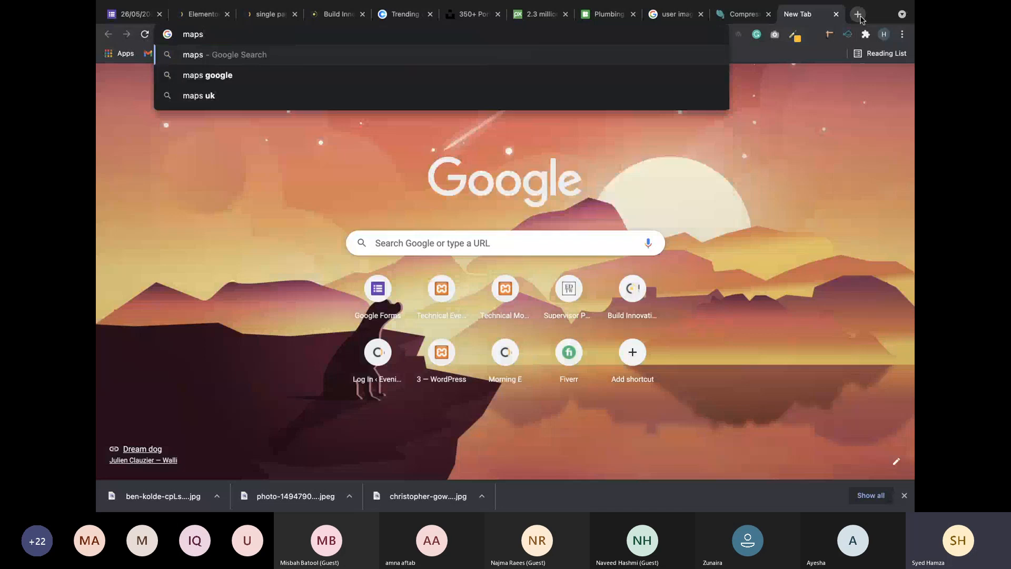
type(".google")
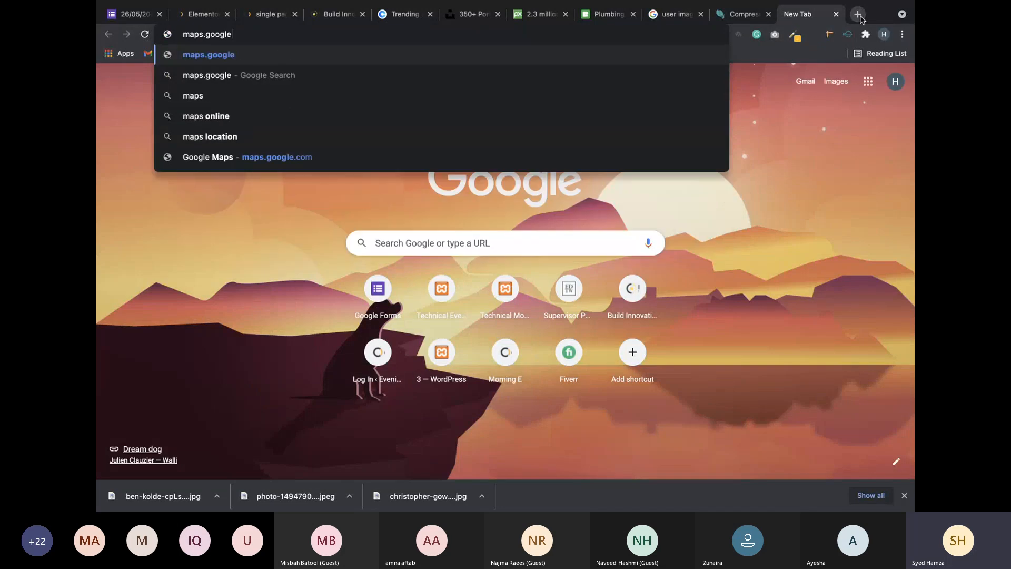
type(" refused to connect")
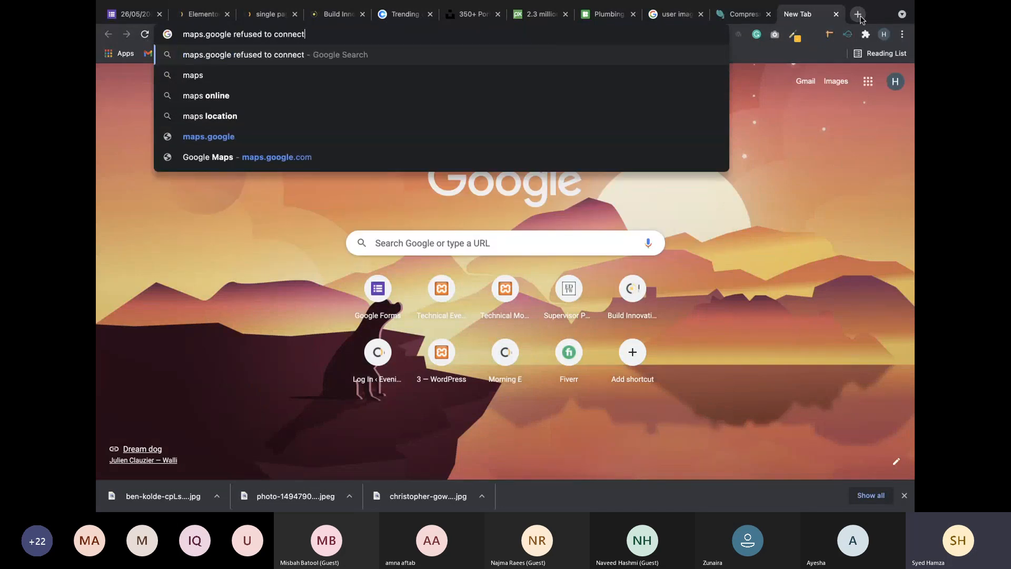
key("Return")
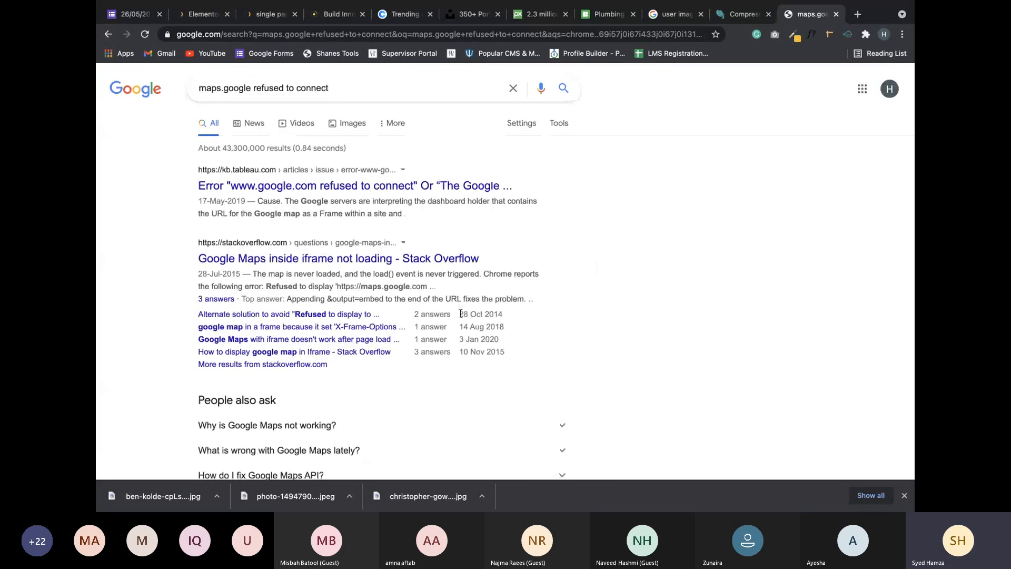
Open the Stack Overflow result about iframe maps in a new tab, then return to the results.
scroll(461, 314, "down", 1)
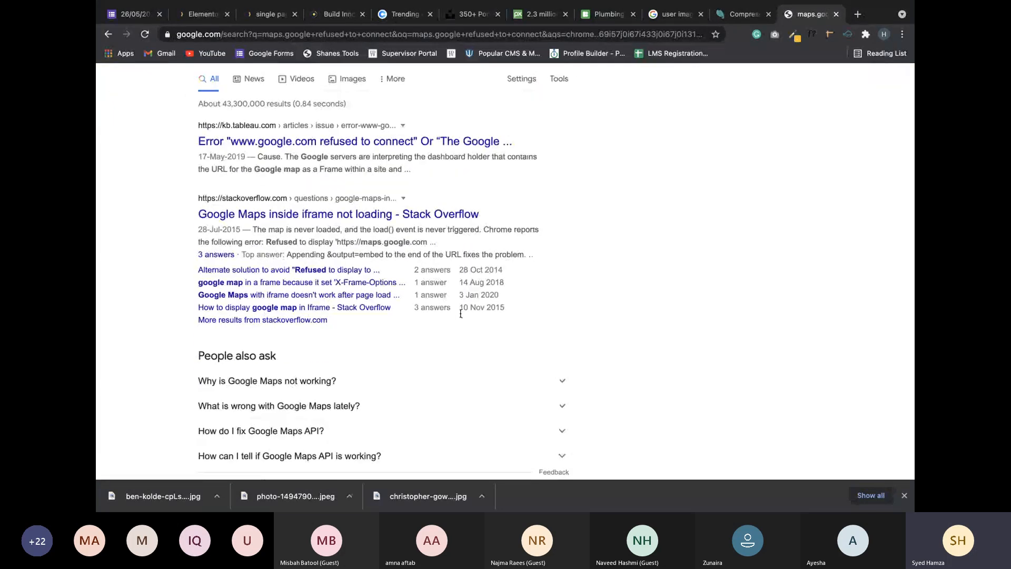
scroll(460, 314, "down", 1)
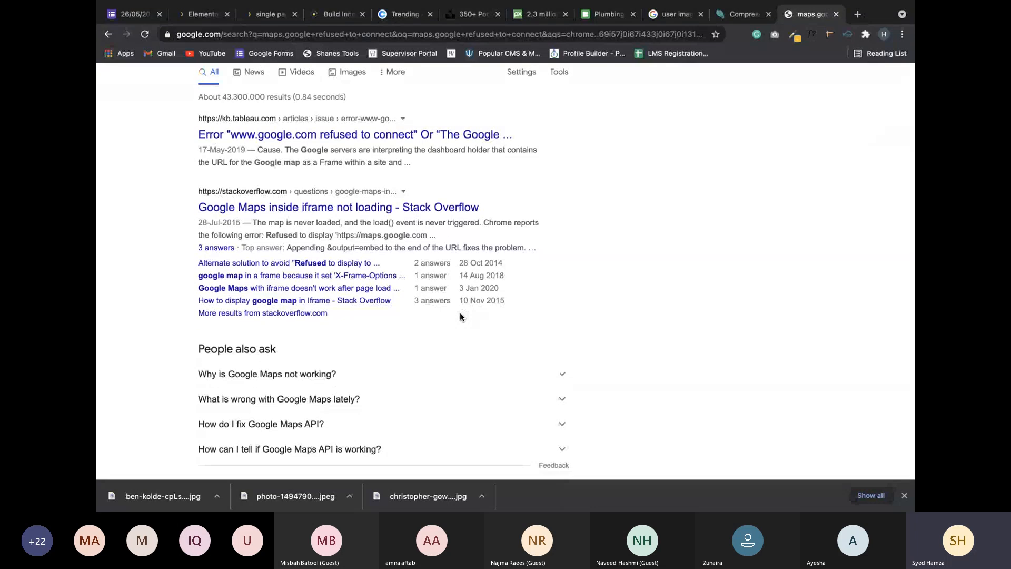
left_click(442, 193)
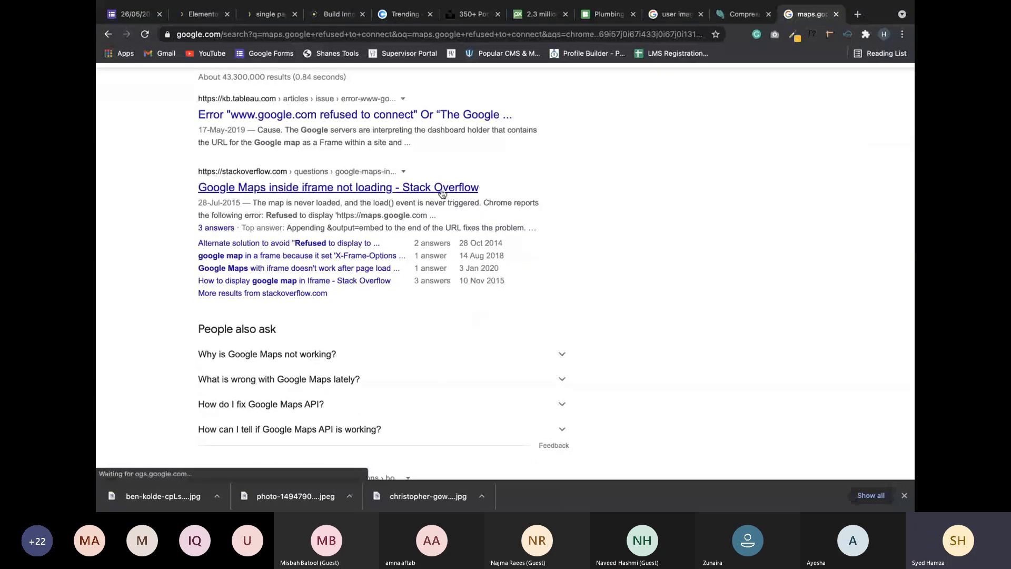
left_click(442, 192)
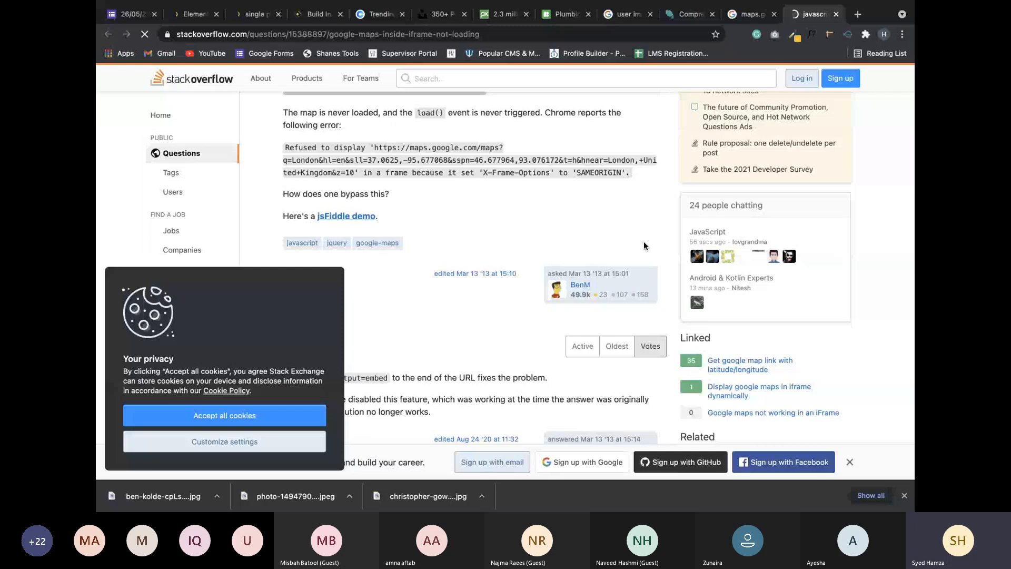
key("ctrl+shift+Tab")
Refine the search to 'maps.google refused to connect in elementor'.
scroll(330, 105, "up", 1)
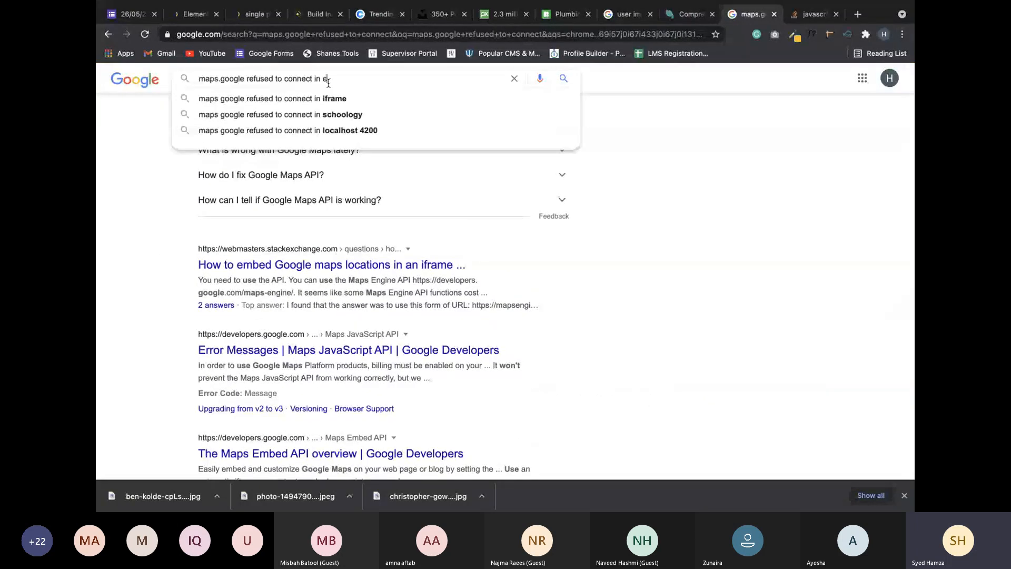
type("lementor")
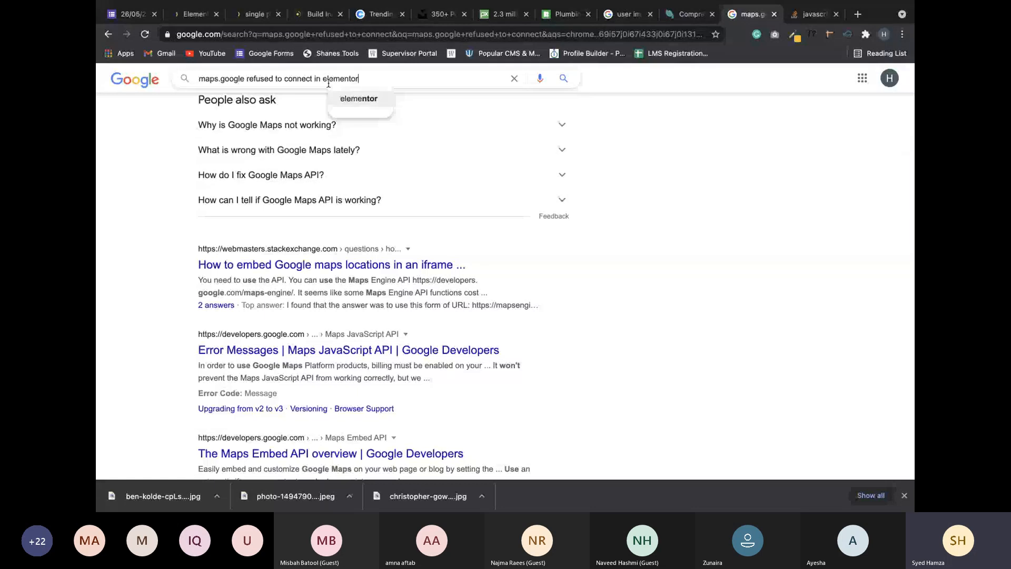
key("Return")
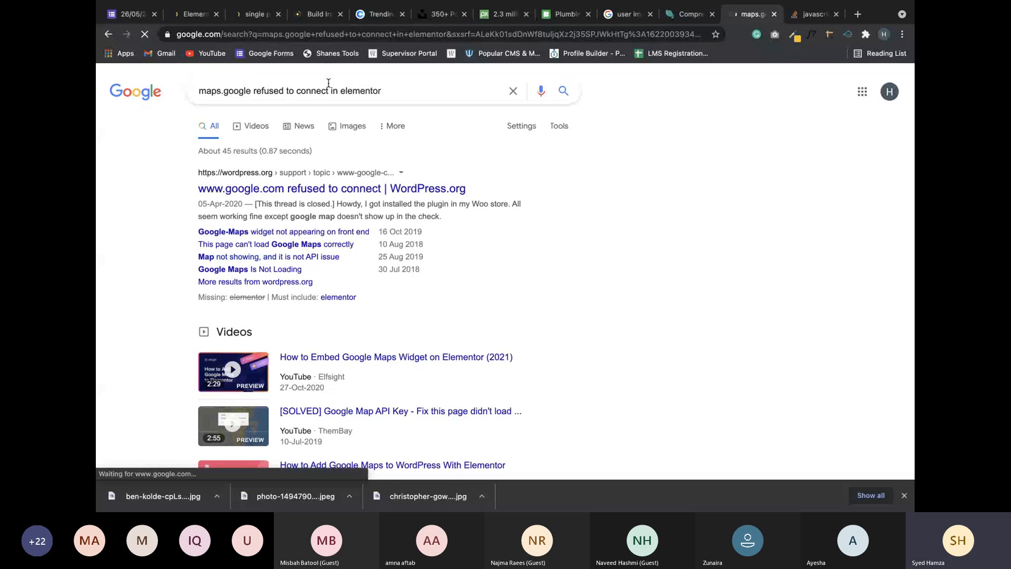
left_click(353, 189)
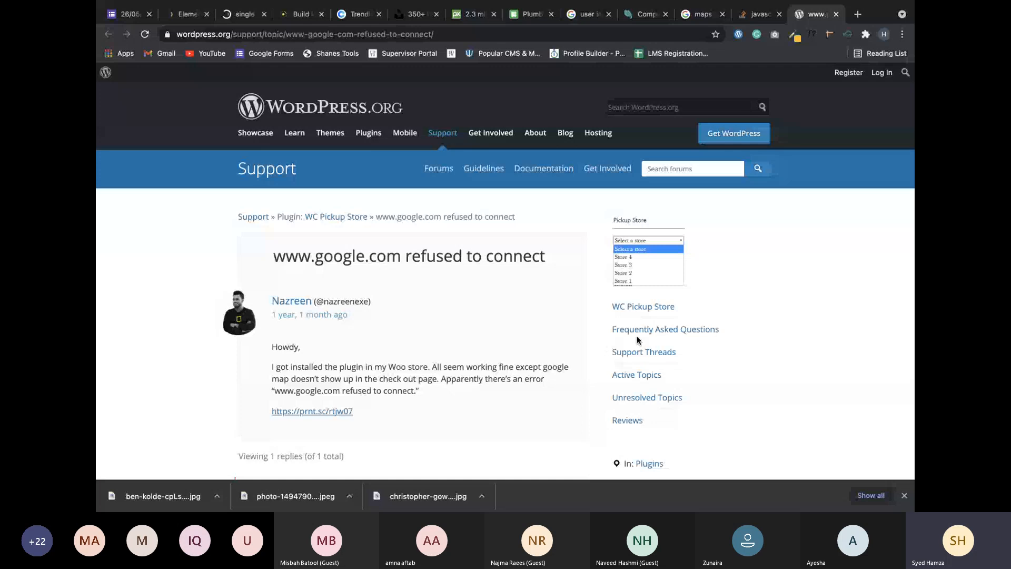
scroll(637, 336, "down", 4)
scroll(622, 379, "down", 2)
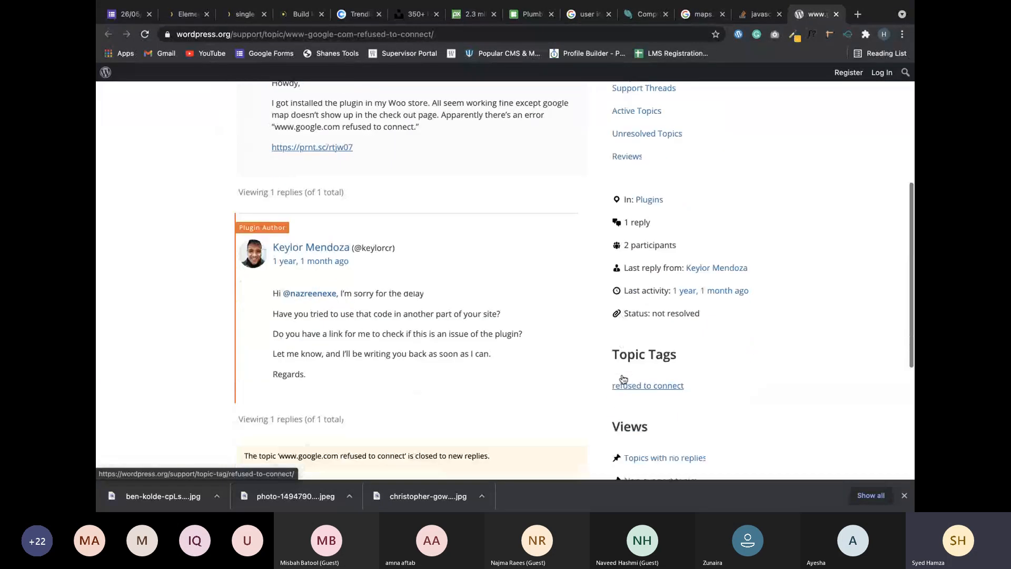
scroll(622, 379, "down", 1)
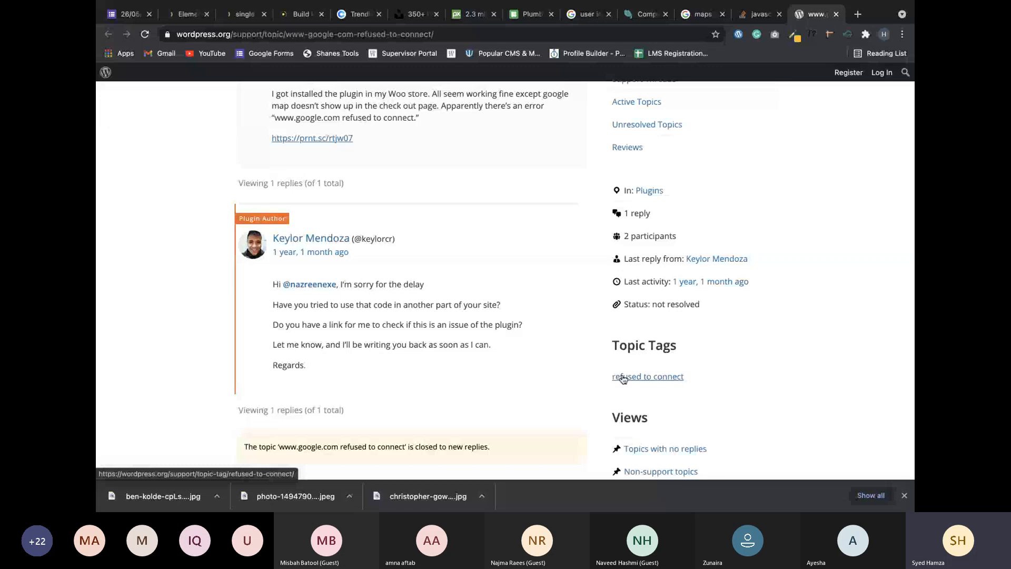
scroll(623, 379, "down", 1)
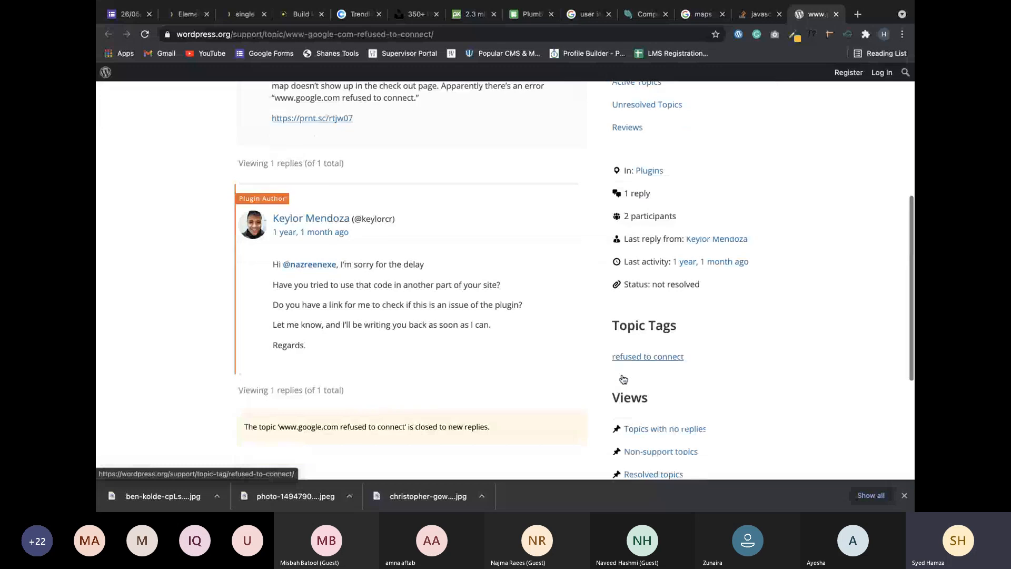
scroll(623, 379, "down", 1)
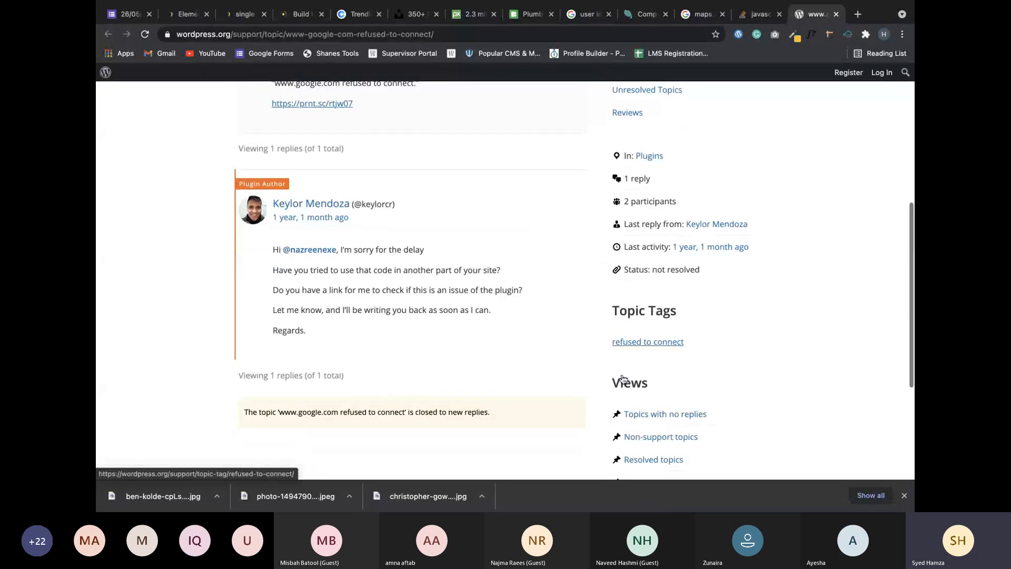
scroll(623, 379, "down", 1)
scroll(623, 379, "down", 1)
scroll(243, 88, "up", 15)
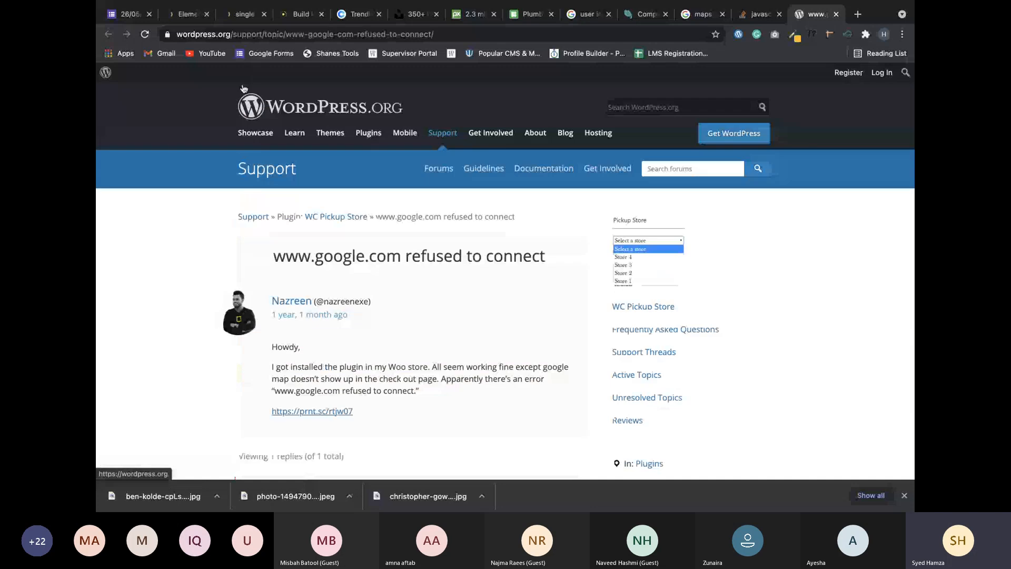
left_click(185, 15)
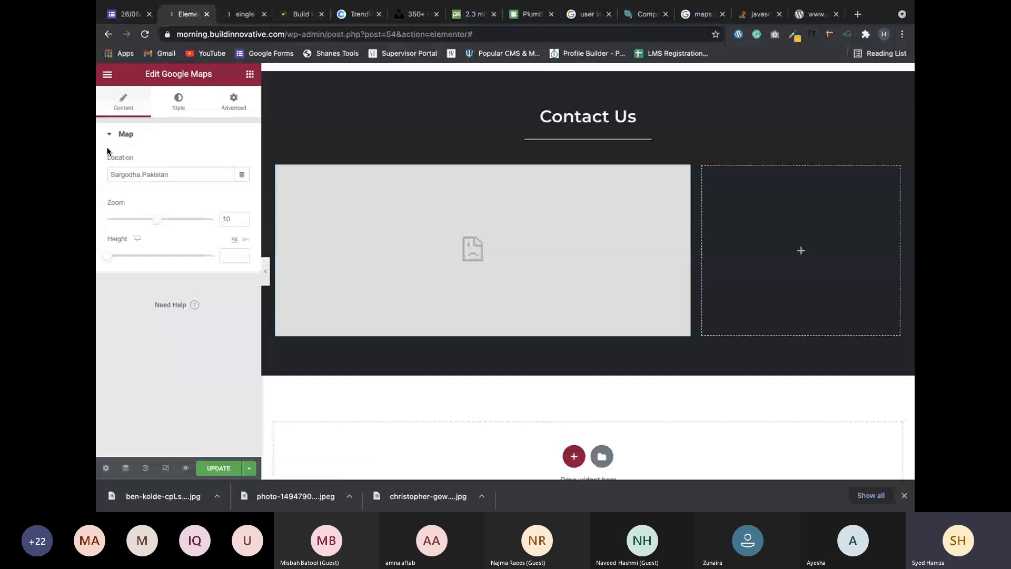
Check the map widget's Style and Advanced settings.
left_click(179, 101)
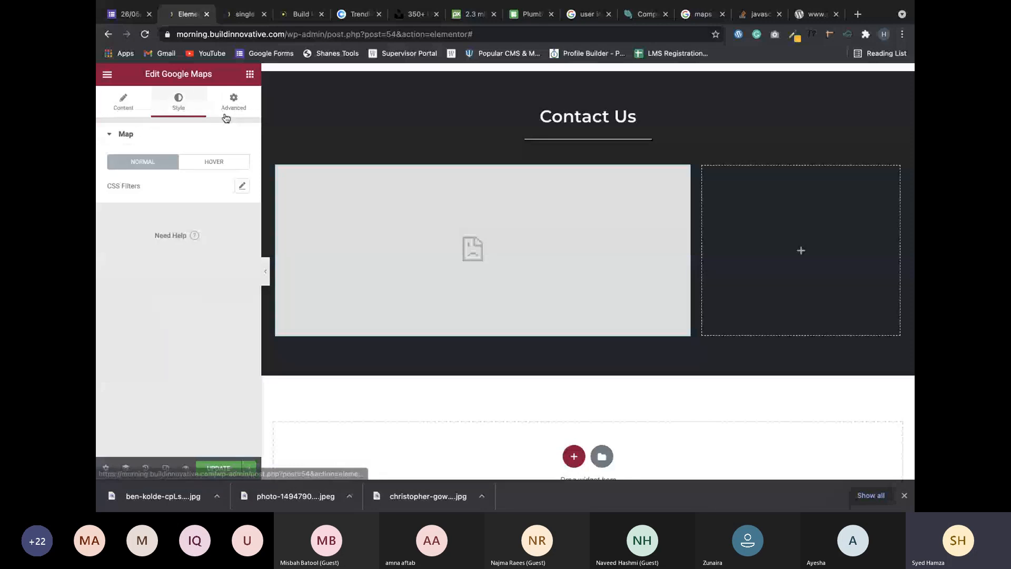
left_click(226, 112)
scroll(377, 282, "down", 1)
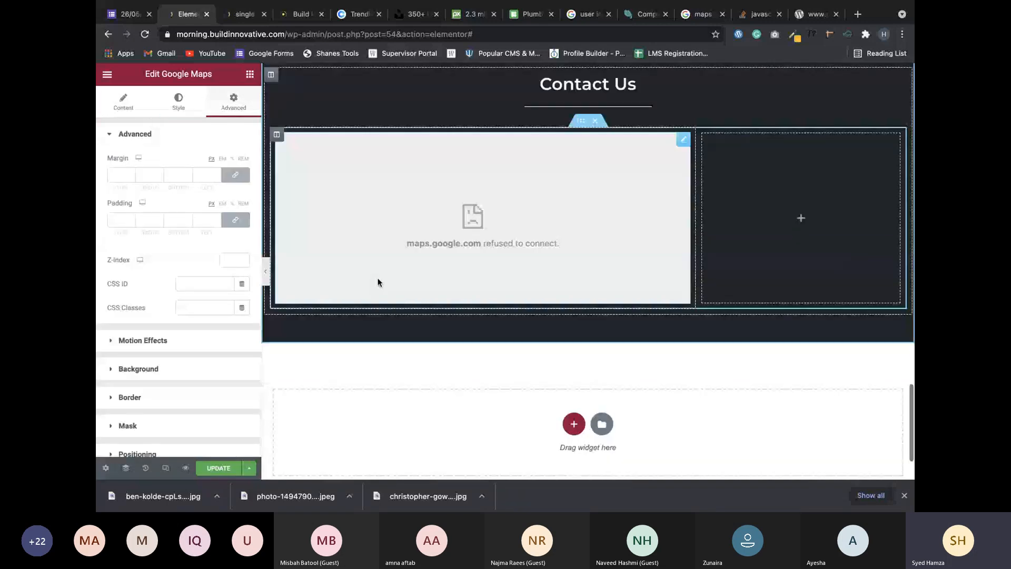
Revisit the WordPress.org support thread, then close its tab.
left_click(815, 18)
scroll(499, 327, "down", 1)
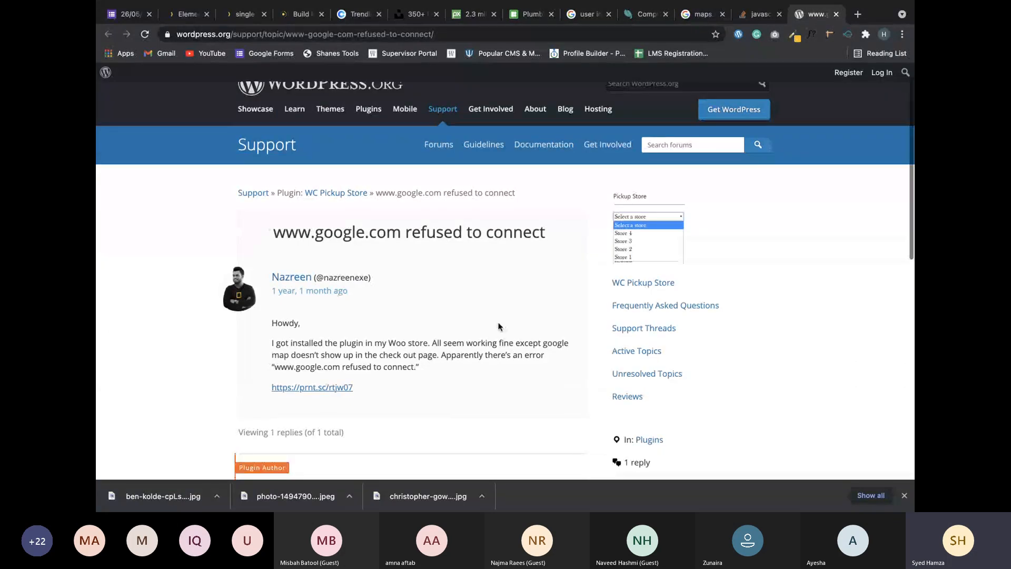
scroll(499, 327, "down", 5)
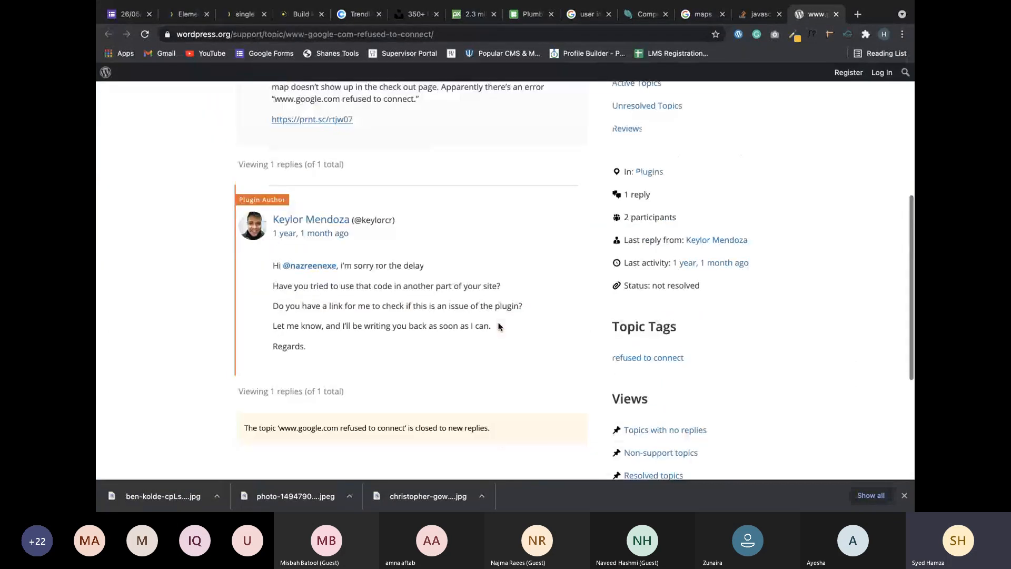
scroll(500, 327, "up", 10)
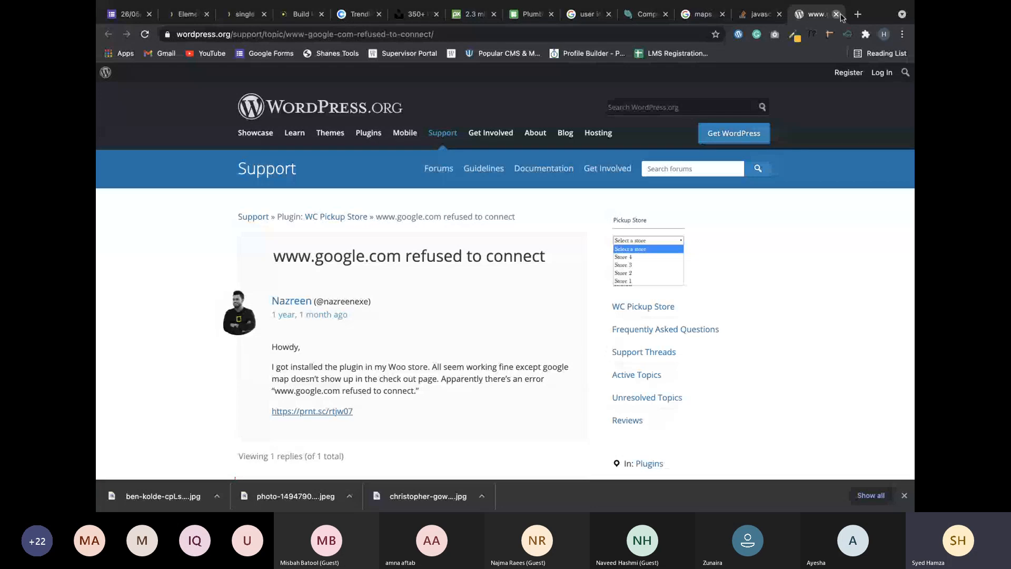
left_click(836, 14)
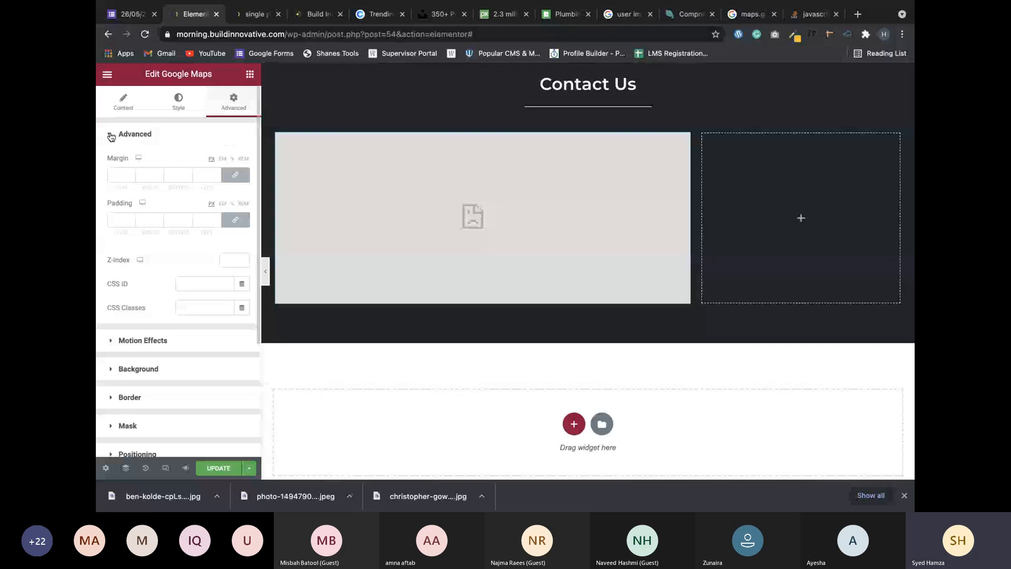
Select the Google Maps widget on the canvas and open its Advanced tab.
left_click(249, 74)
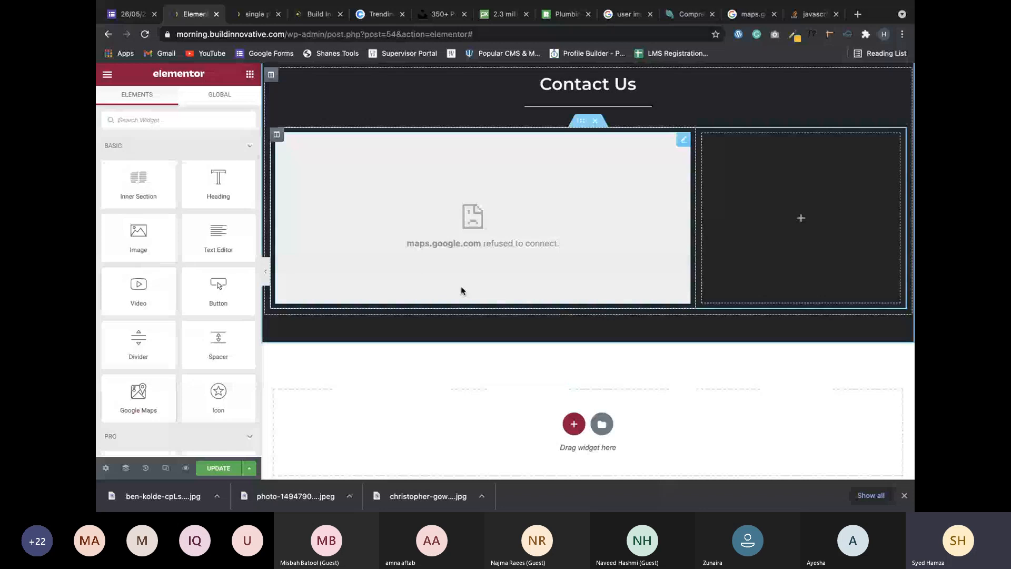
left_click(461, 289)
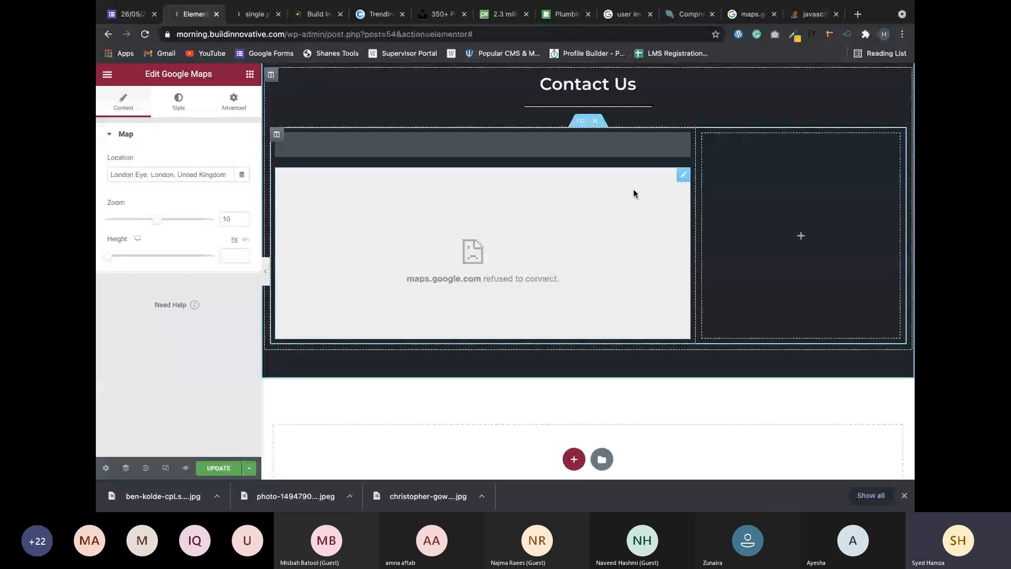
left_click(233, 100)
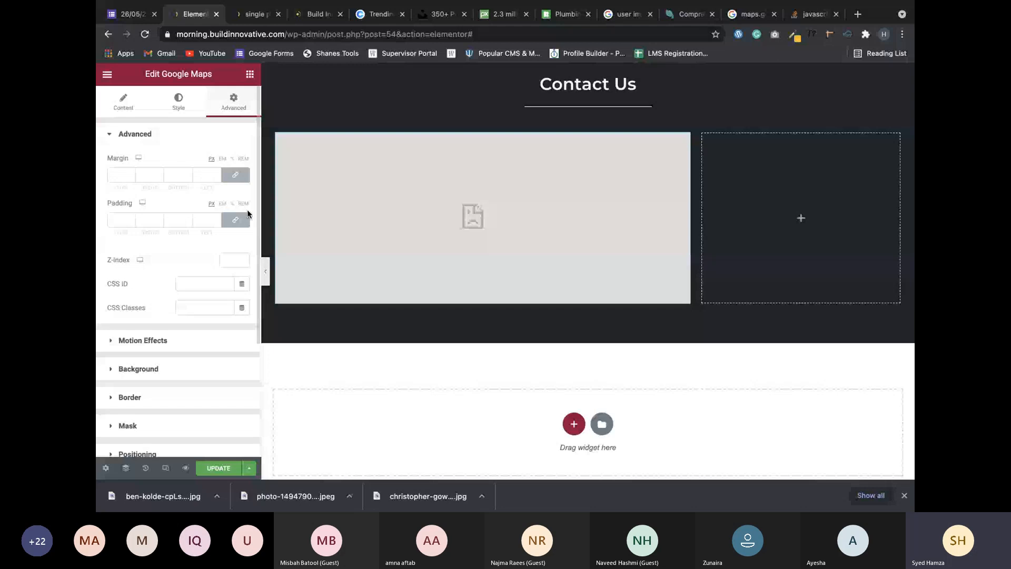
mouse_move(682, 148)
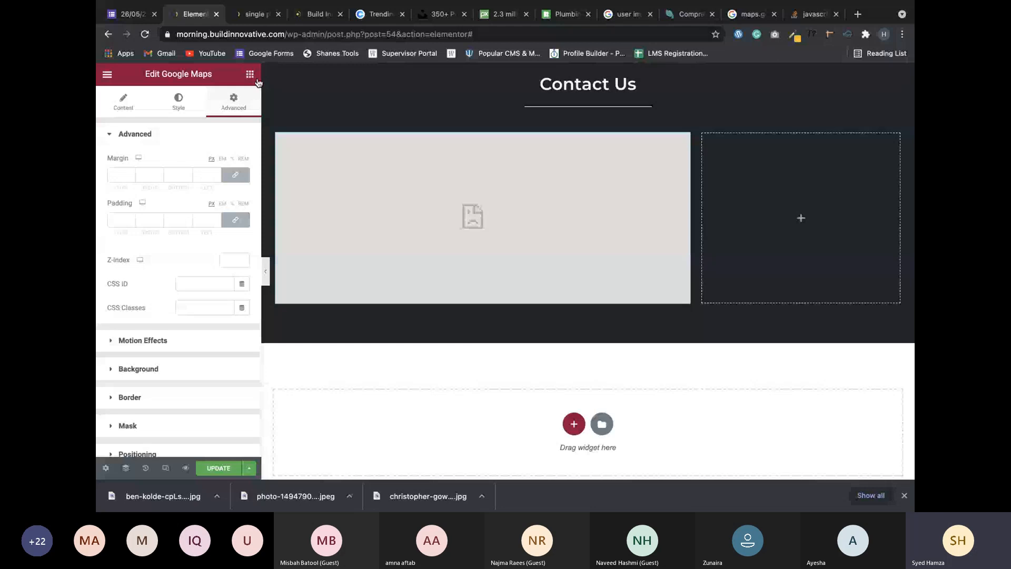
Copy the Contact Us heading into the right column, then delete the pasted copy.
scroll(900, 205, "up", 2)
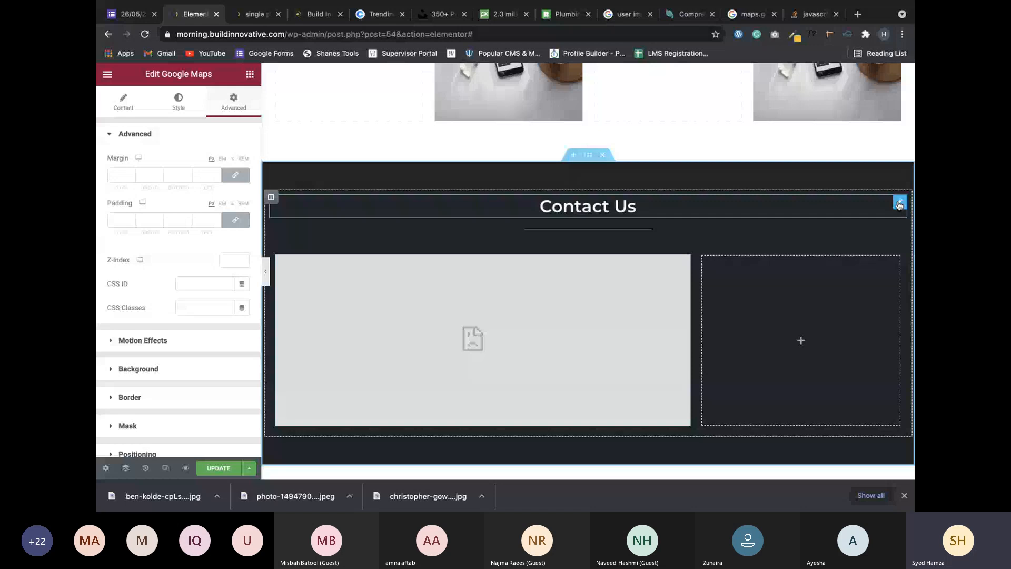
right_click(900, 205)
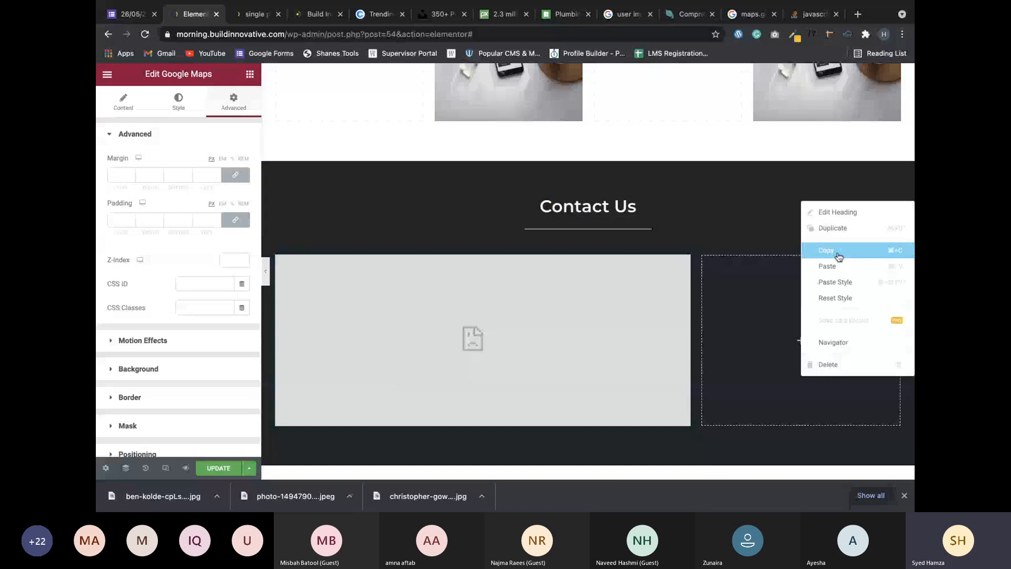
left_click(838, 256)
right_click(763, 277)
left_click(790, 364)
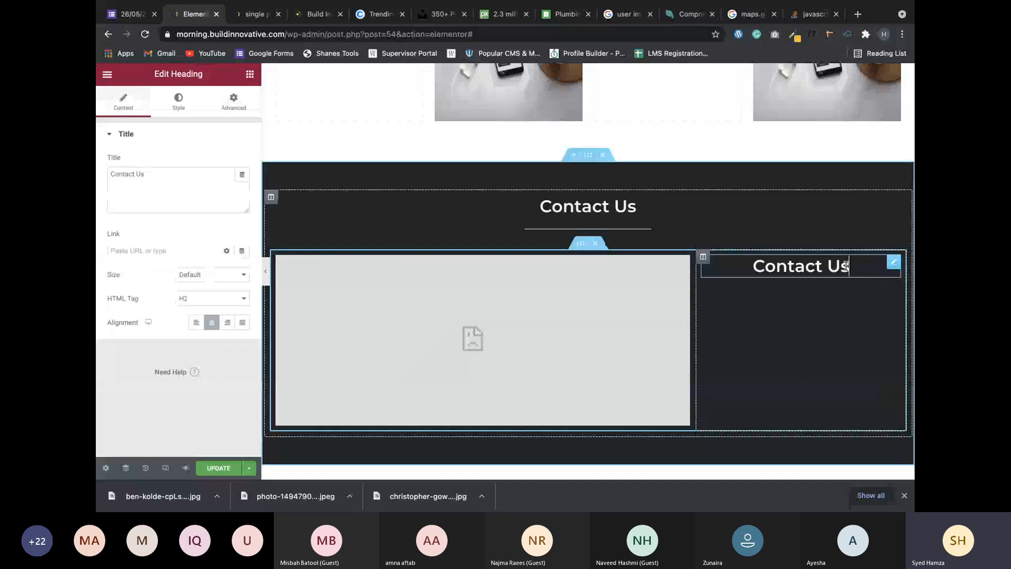
triple_click(846, 266)
right_click(897, 267)
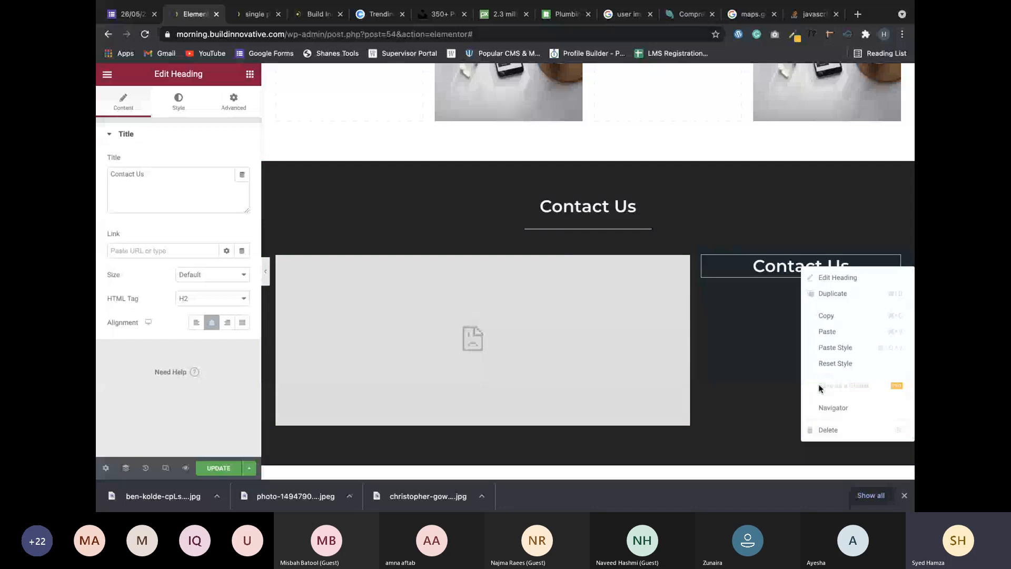
left_click(827, 430)
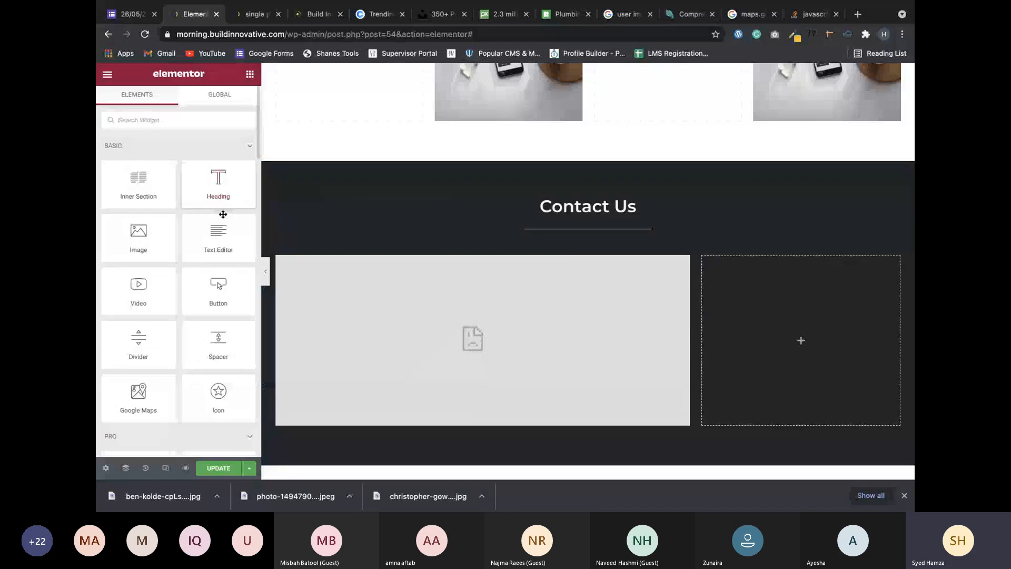
Add a Text Editor to the right column with the shop's address, correcting the shop number typo.
left_click_drag(222, 216, 810, 330)
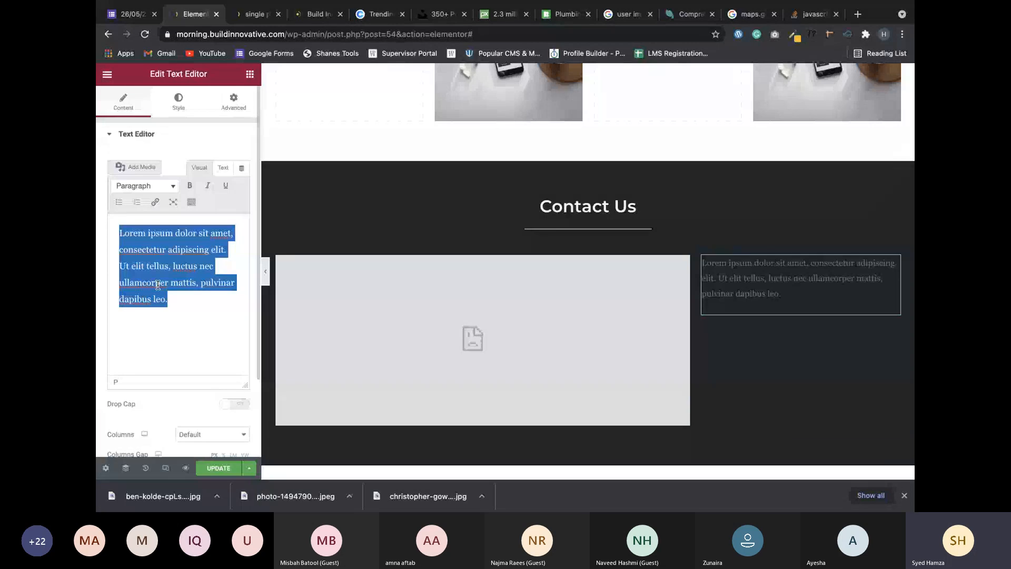
key("BackSpace")
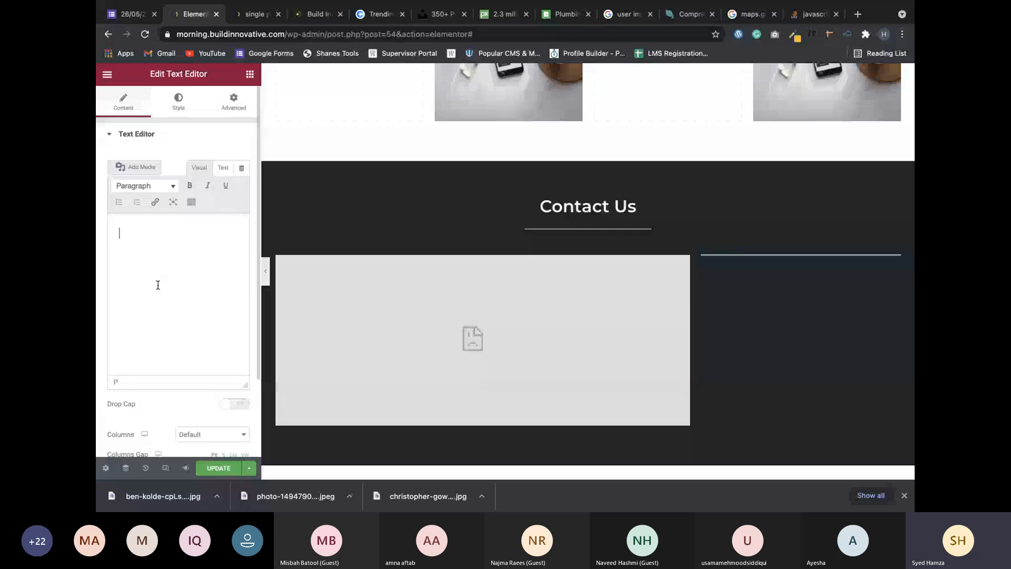
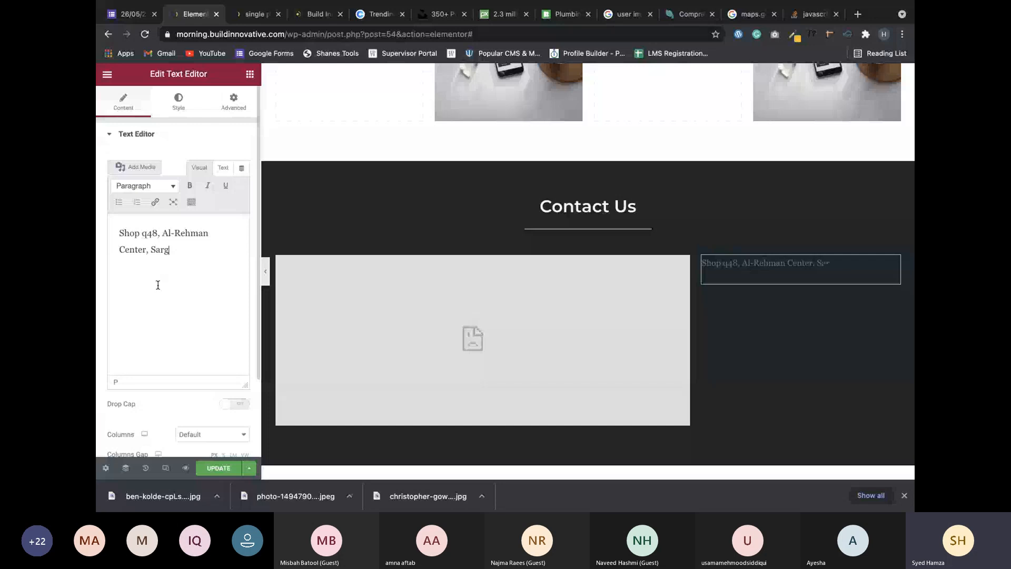
left_click(147, 236)
key("BackSpace")
type("1")
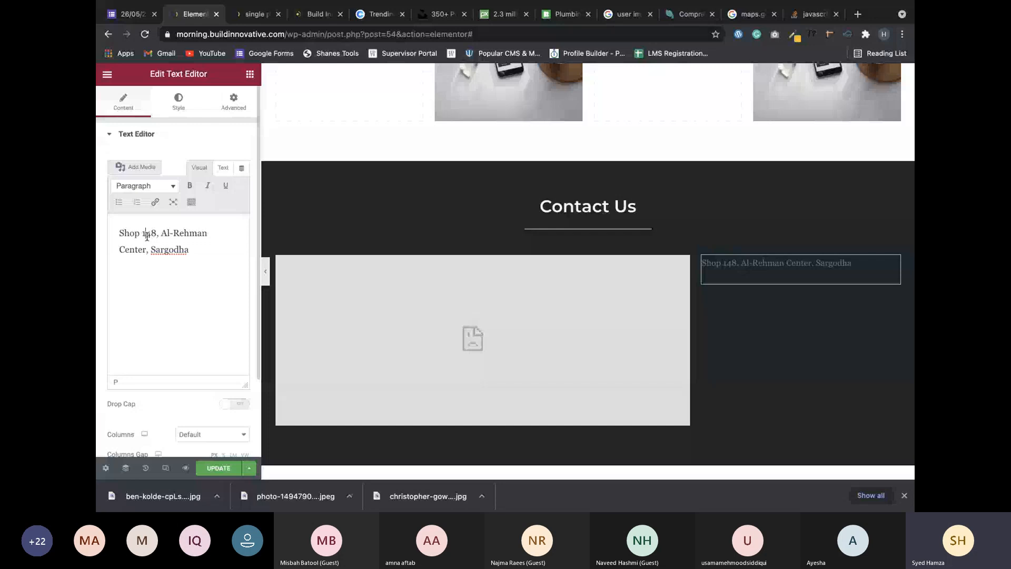
Type the contact phone number two blank lines below the address.
left_click(198, 248)
key("Return")
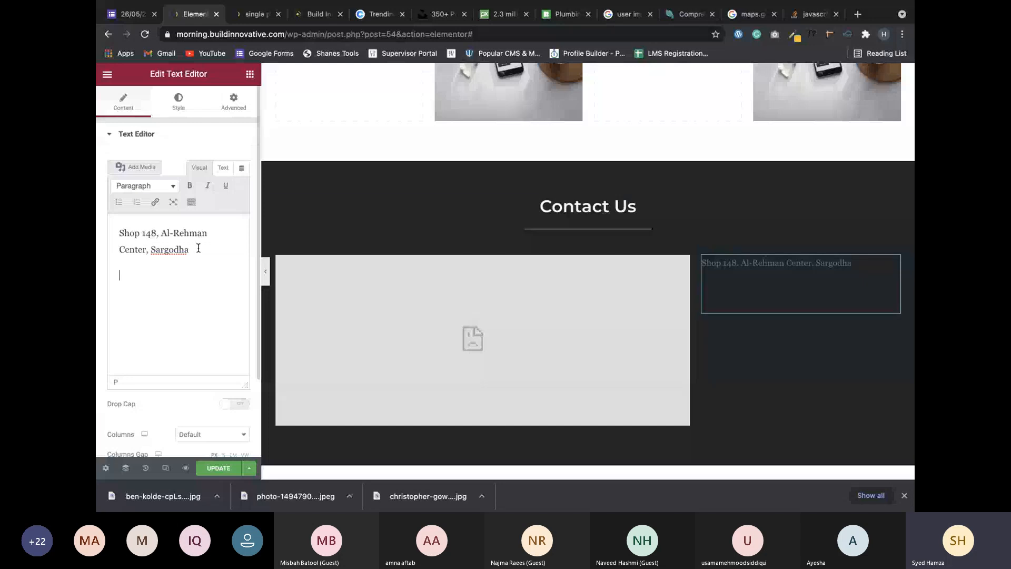
key("Return")
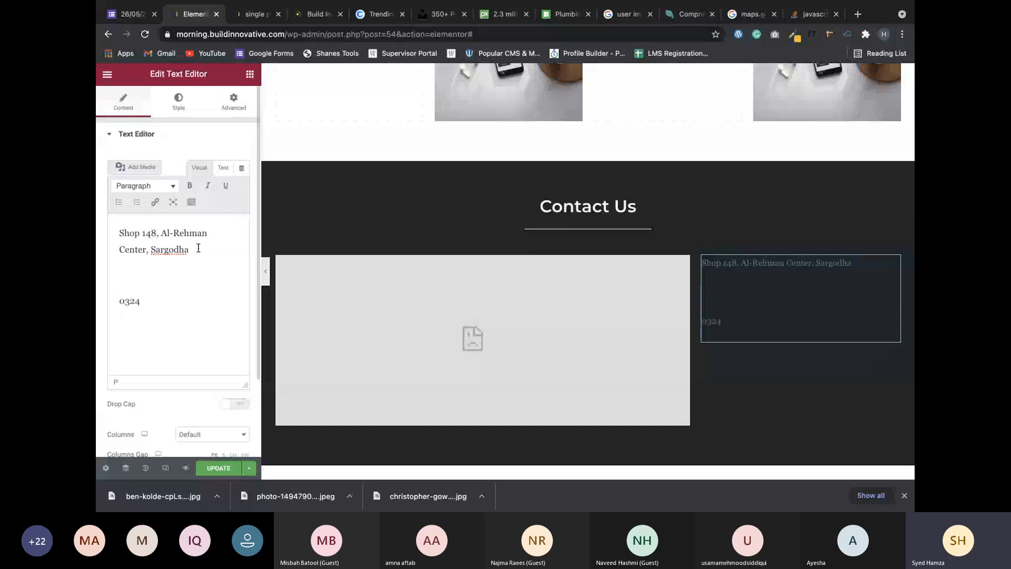
scroll(166, 400, "down", 2)
scroll(172, 386, "up", 2)
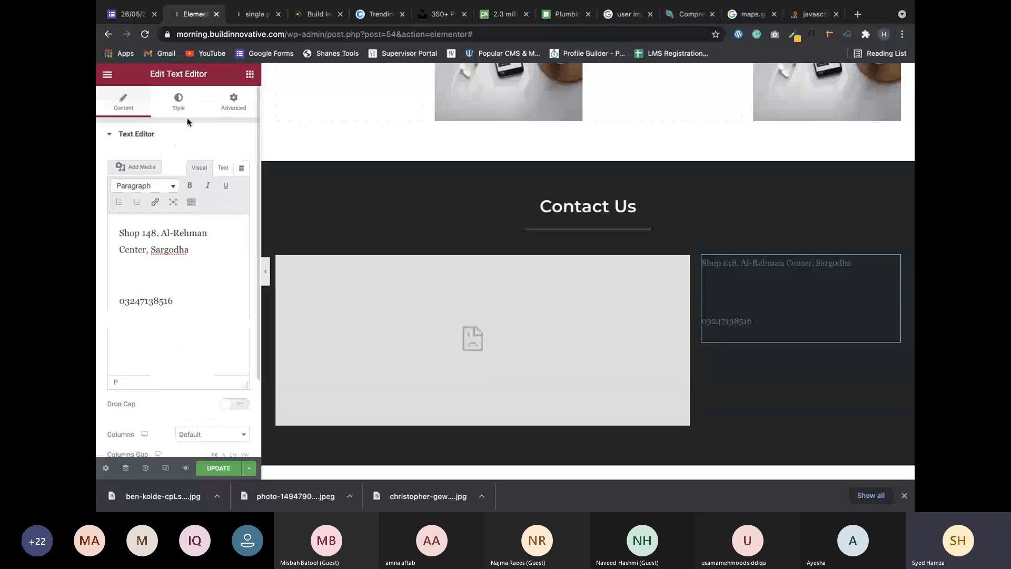
Centre-align the address and phone text block and set its text colour to white.
left_click(182, 106)
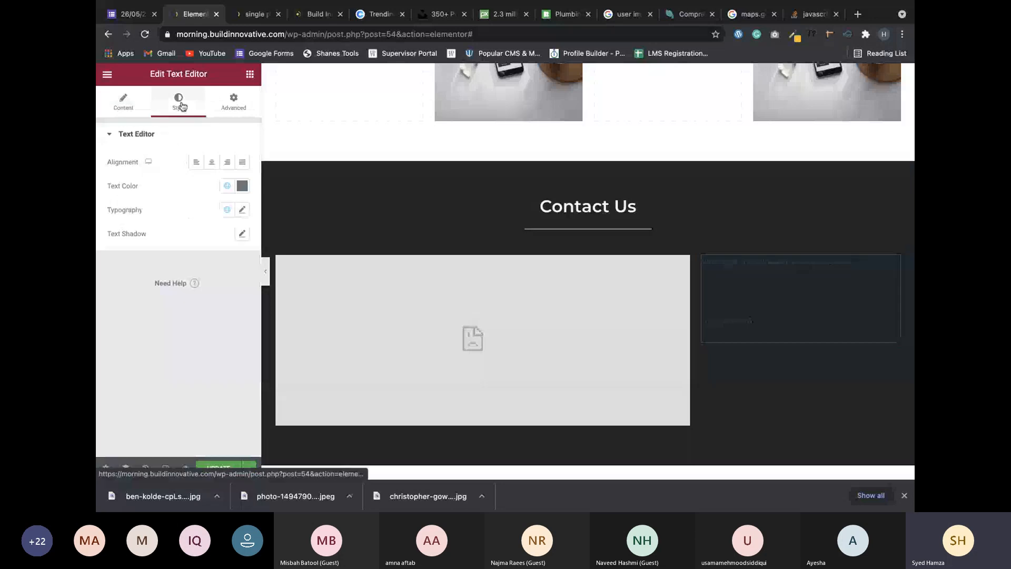
left_click(213, 166)
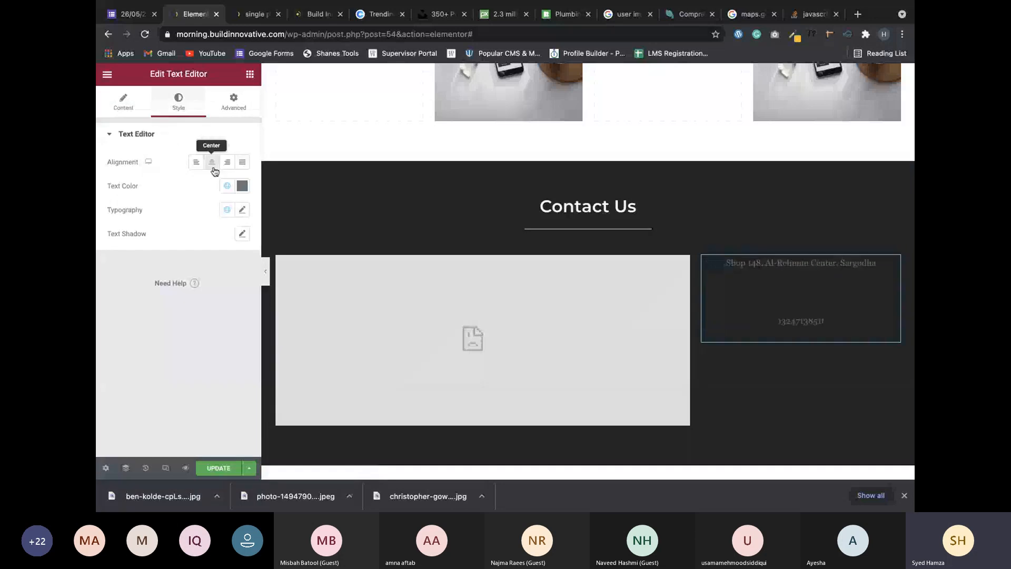
left_click(213, 164)
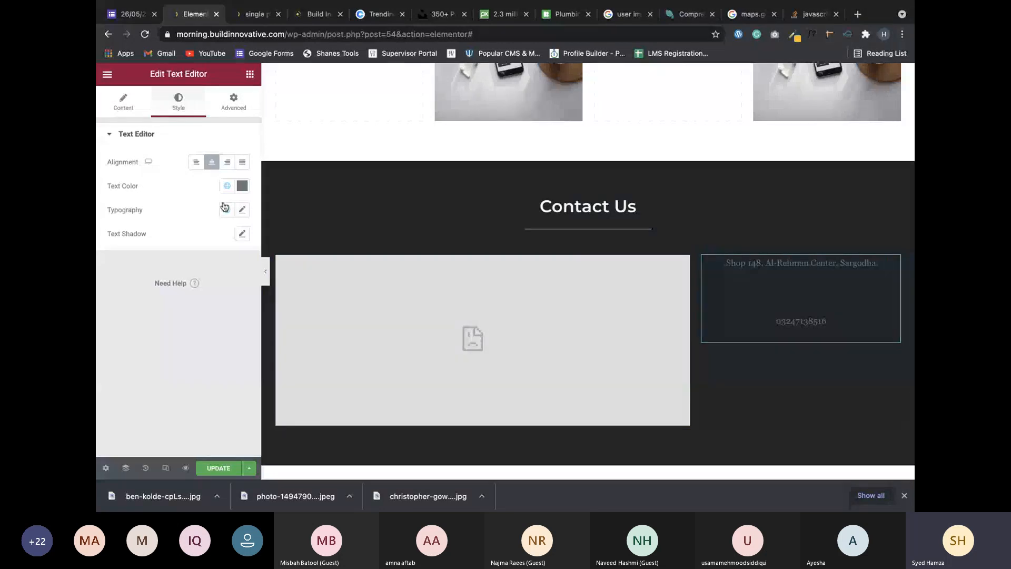
key("ctrl+z")
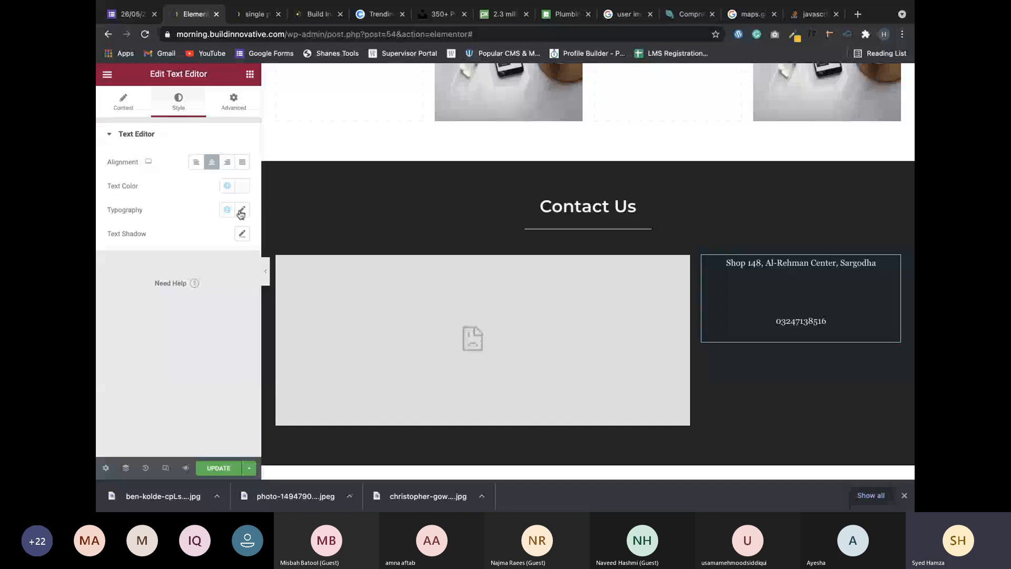
left_click(123, 100)
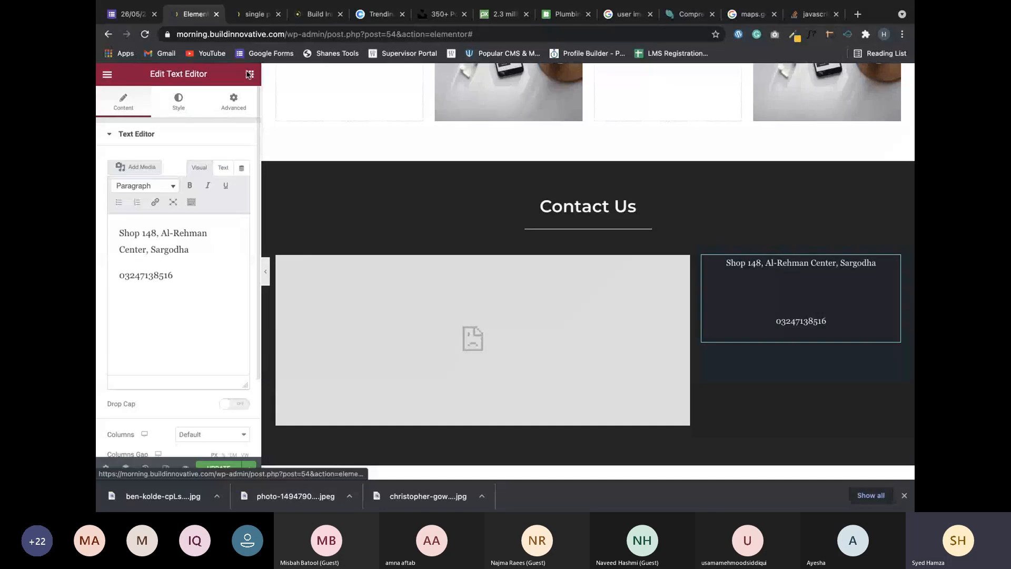
Bring up the widgets panel, browse it, and search for 'ico'.
left_click(250, 75)
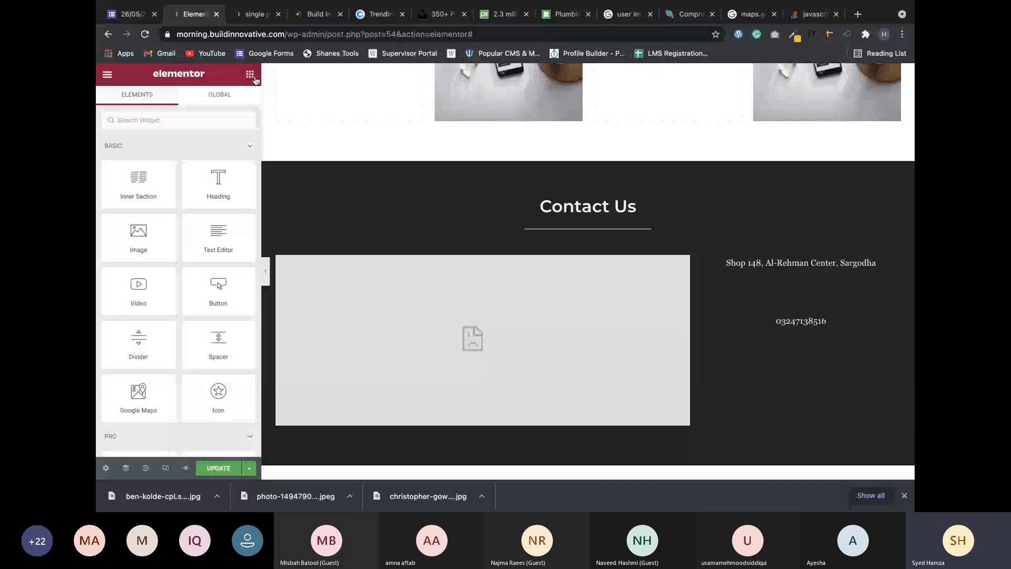
scroll(248, 158, "down", 1)
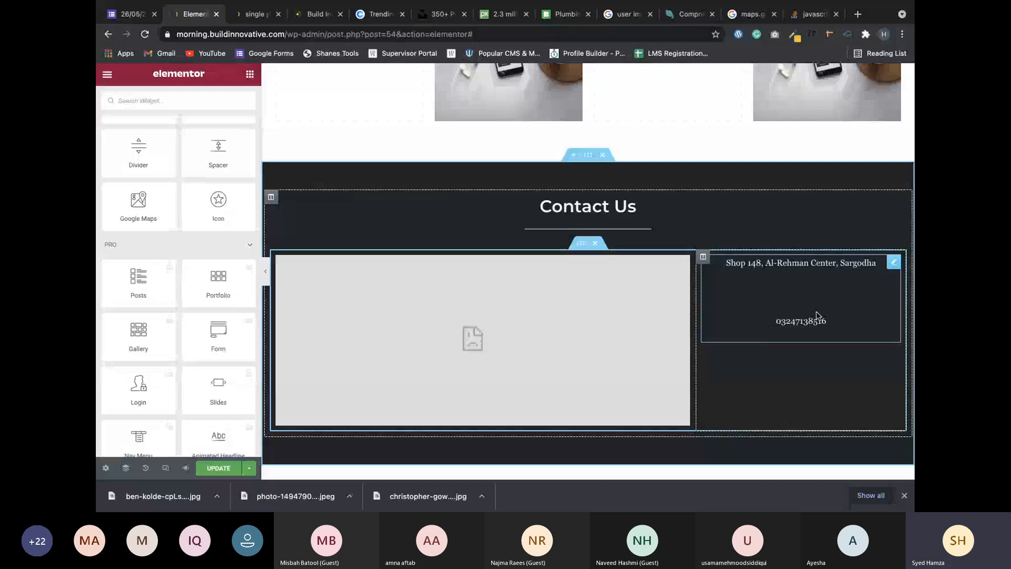
scroll(648, 334, "down", 3)
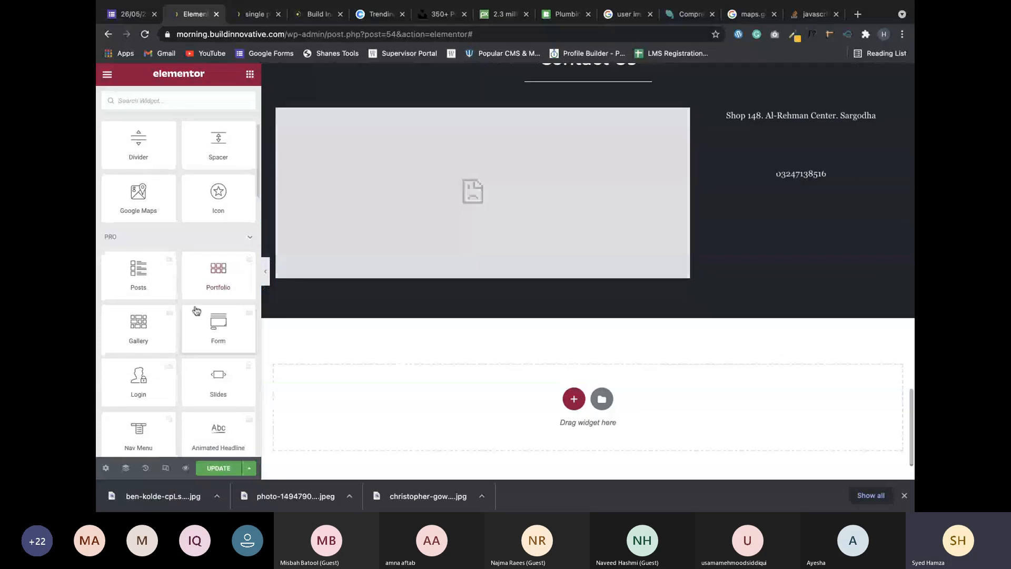
scroll(196, 310, "down", 10)
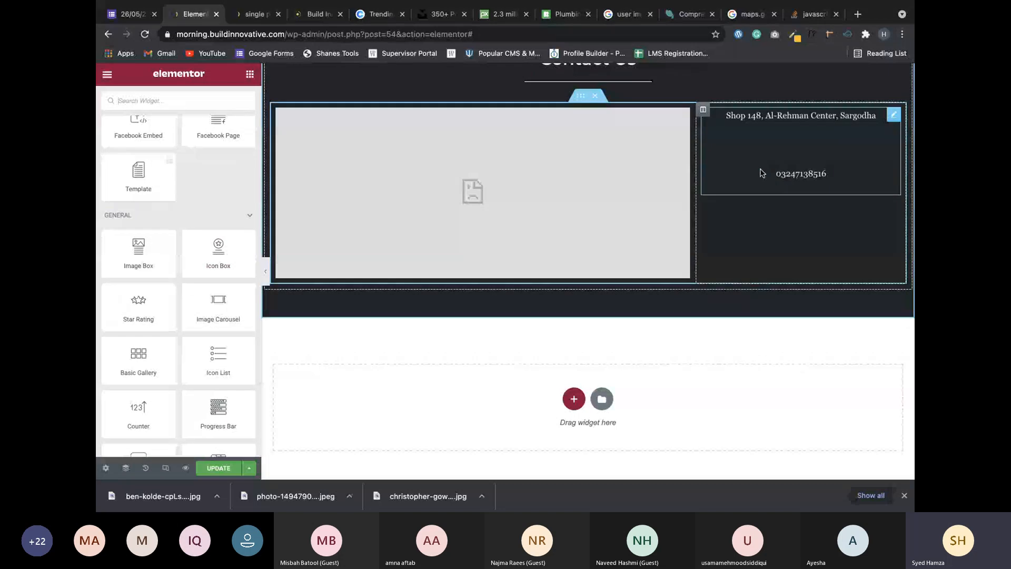
scroll(235, 288, "up", 3)
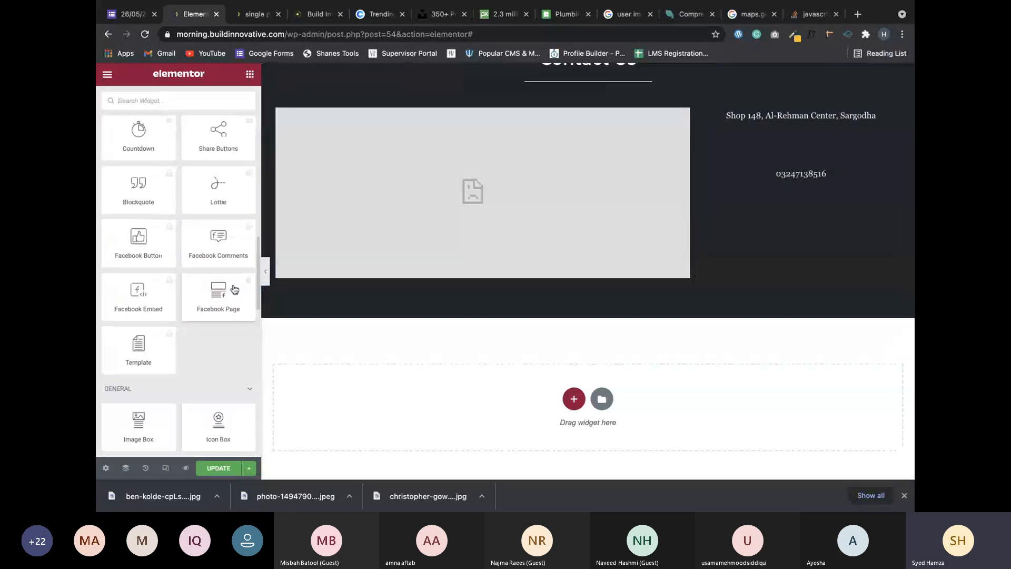
scroll(235, 288, "up", 4)
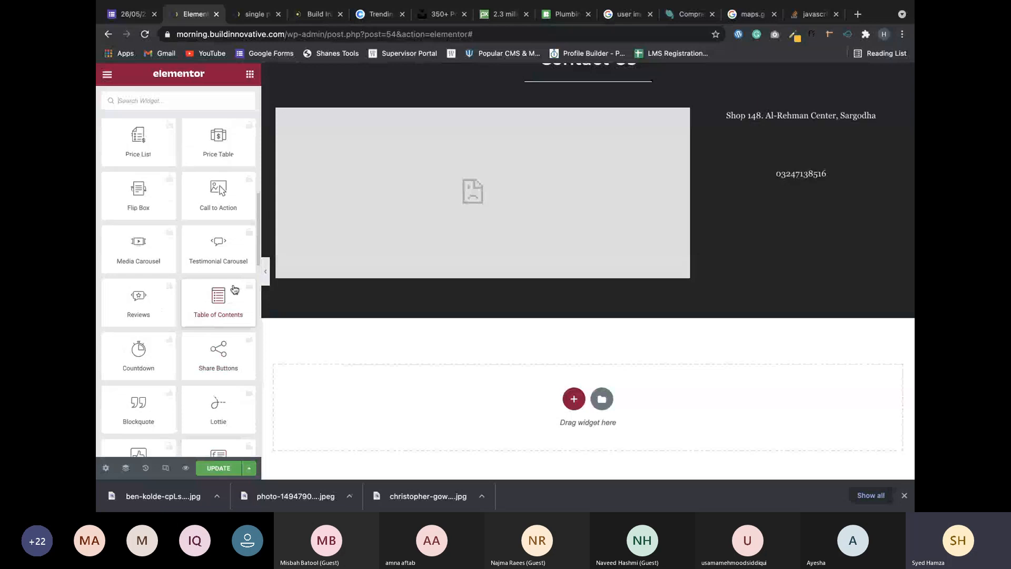
scroll(235, 288, "up", 2)
scroll(235, 289, "up", 1)
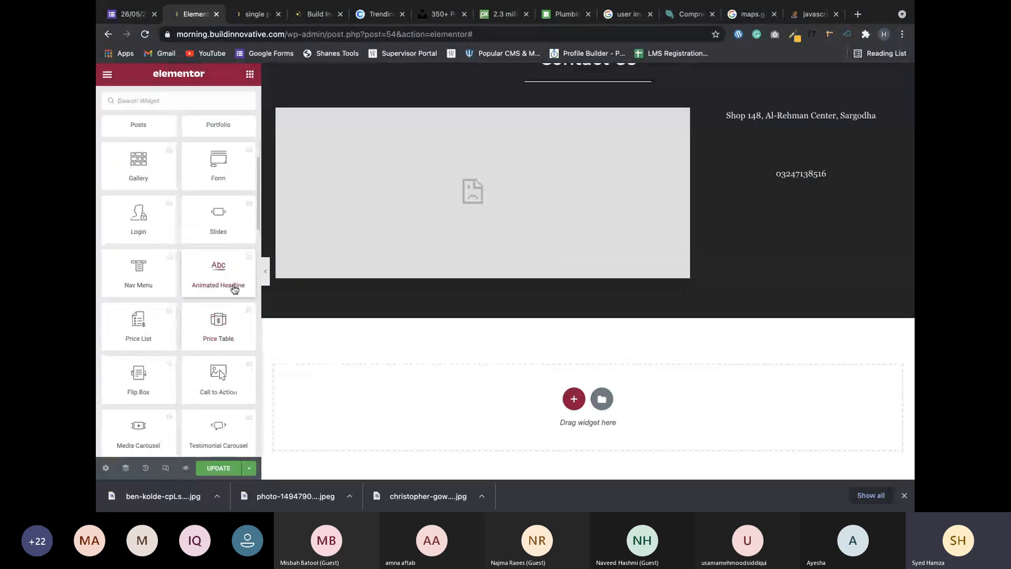
scroll(234, 288, "up", 3)
scroll(235, 289, "up", 1)
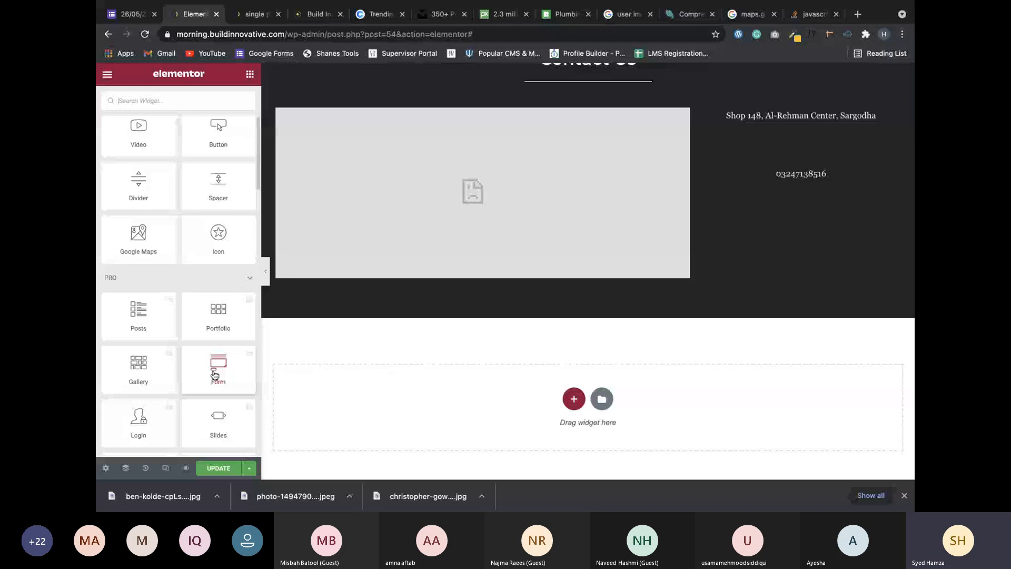
scroll(164, 112, "up", 2)
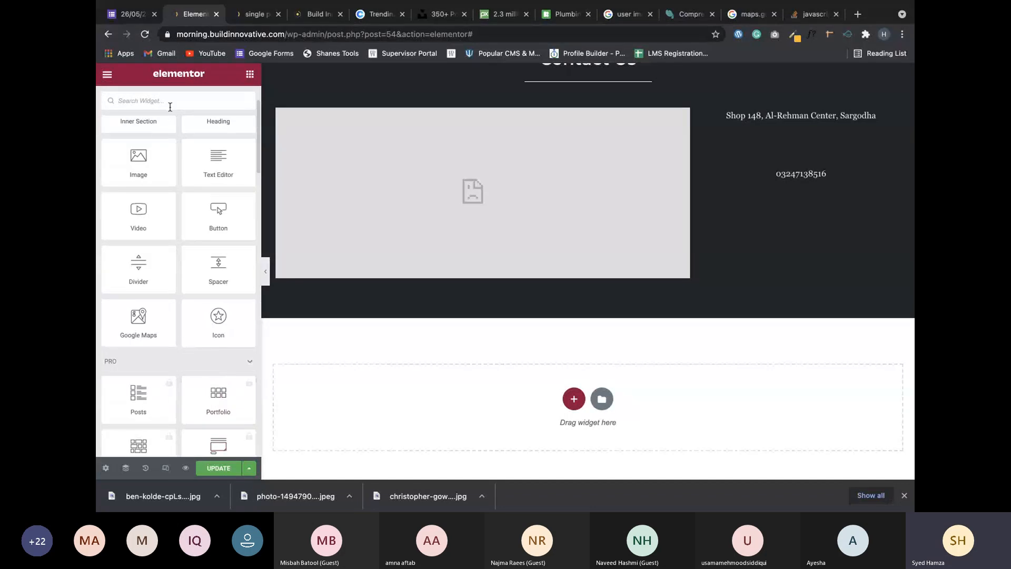
left_click(170, 102)
type("ico")
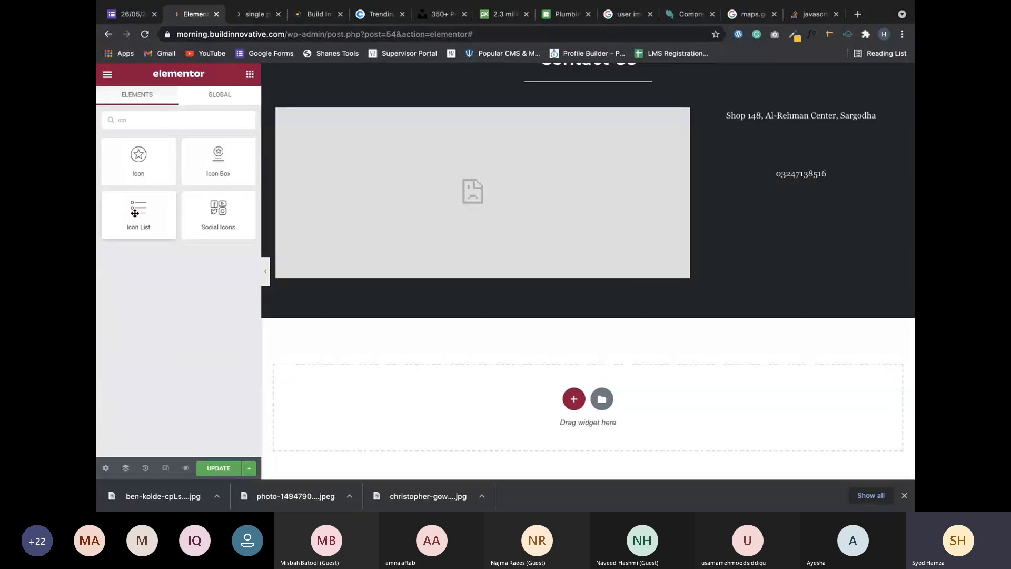
Place a trial Icon List below the phone number, then delete it again.
left_click_drag(135, 213, 802, 185)
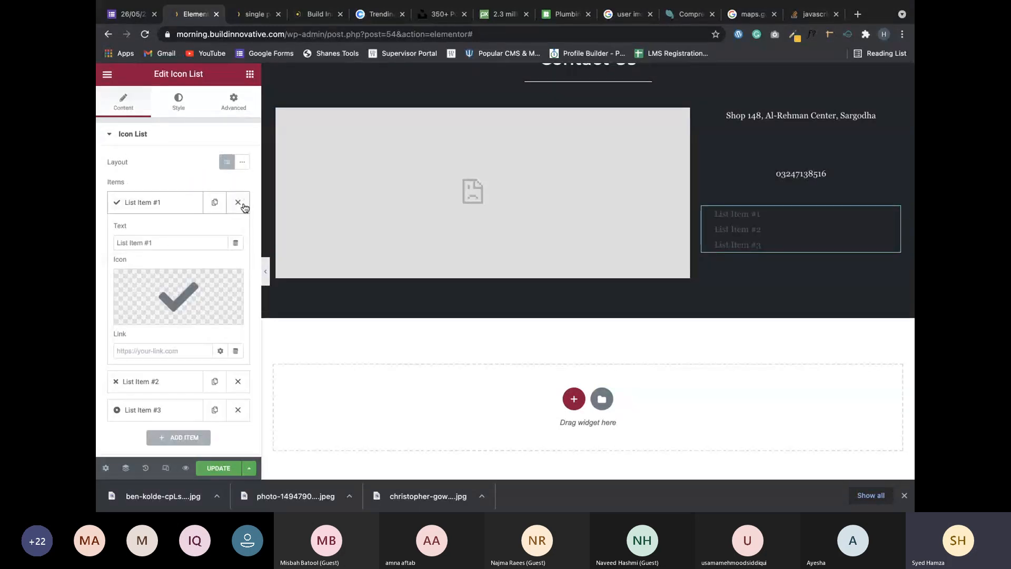
left_click(238, 203)
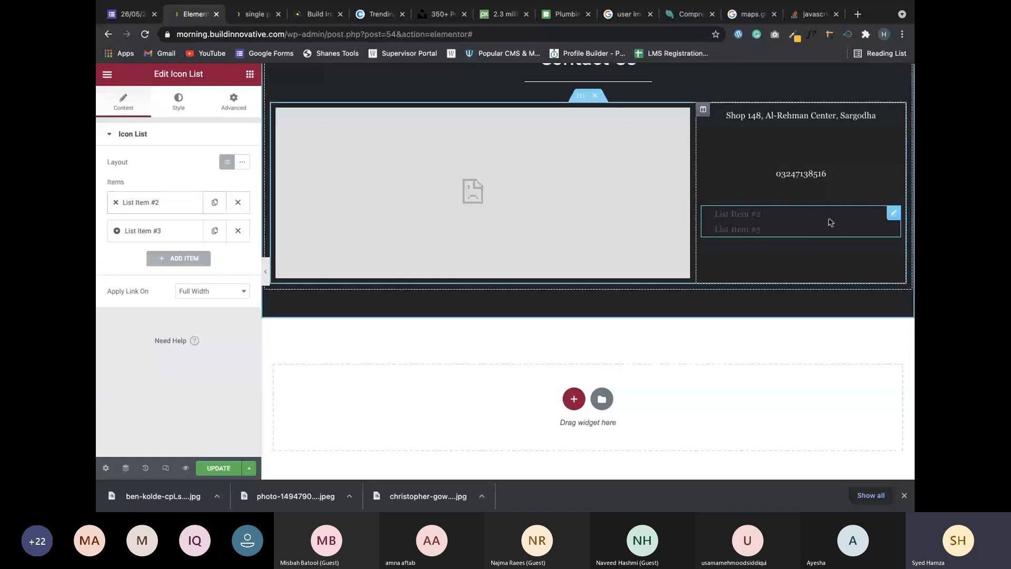
right_click(894, 220)
left_click(827, 440)
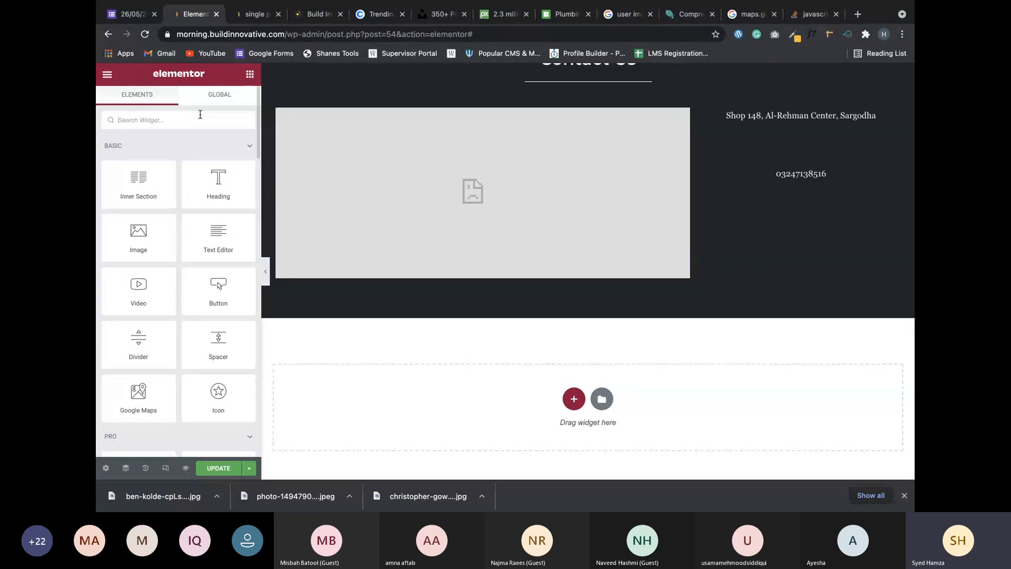
Add a Social Icons widget under the phone number and apply the Primary dark grey global colour.
type("soci")
left_click_drag(146, 159, 814, 181)
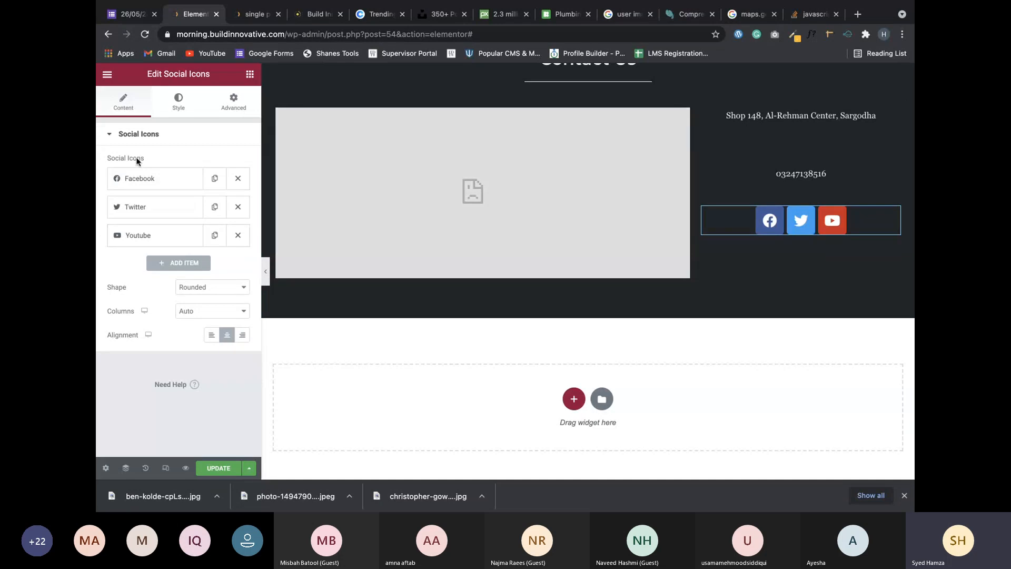
left_click(137, 178)
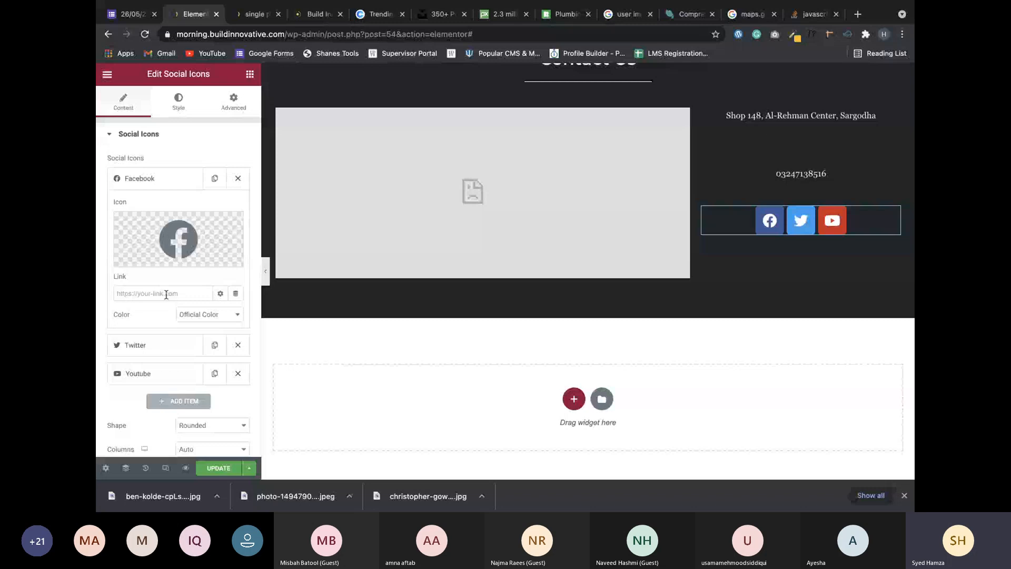
left_click(202, 315)
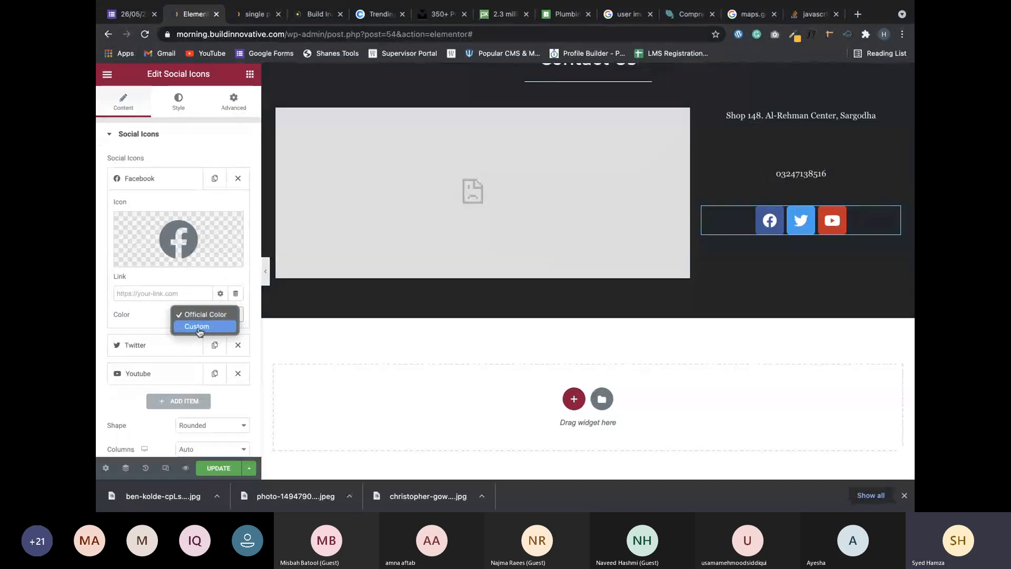
left_click(198, 327)
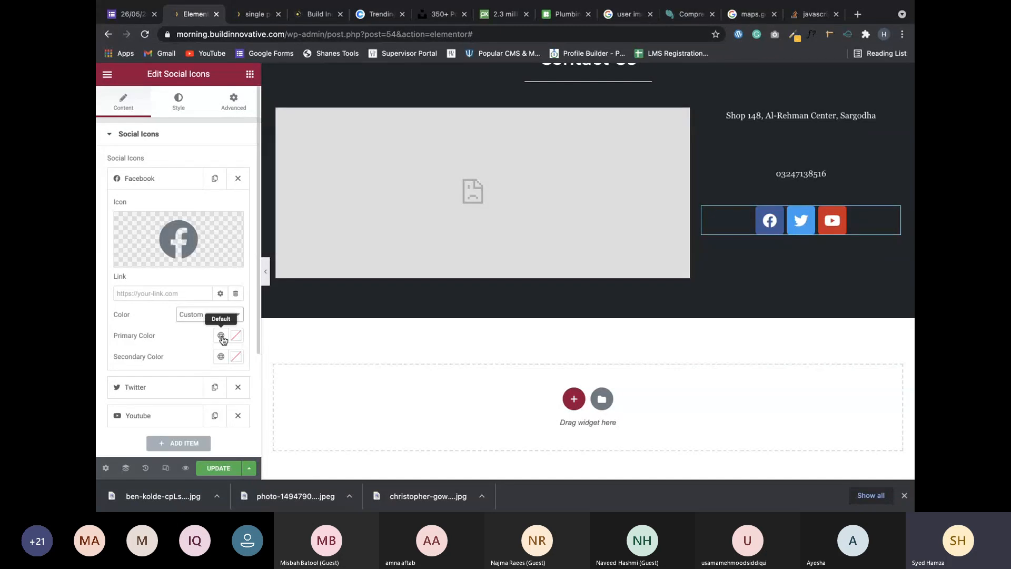
left_click(221, 336)
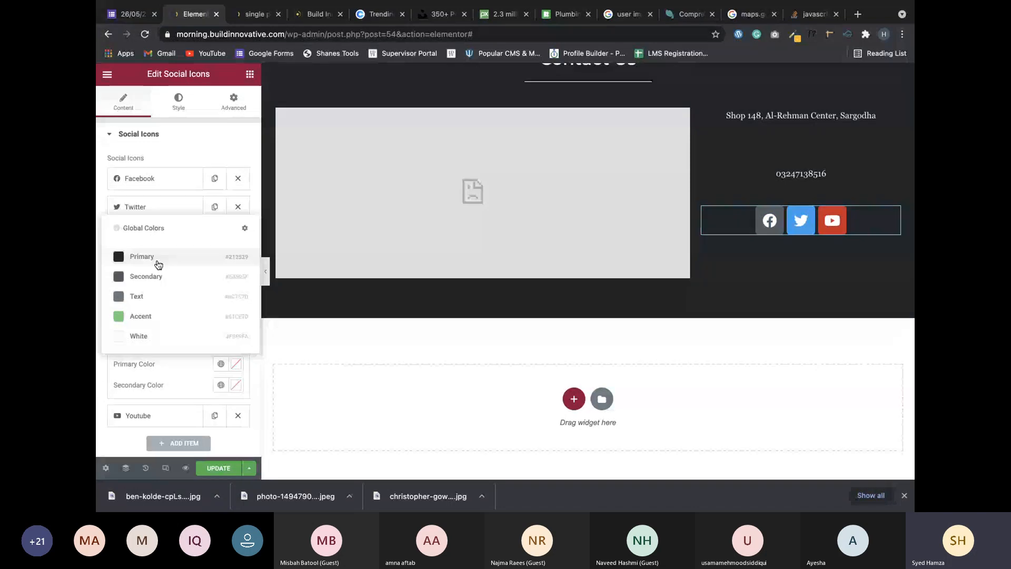
left_click(142, 257)
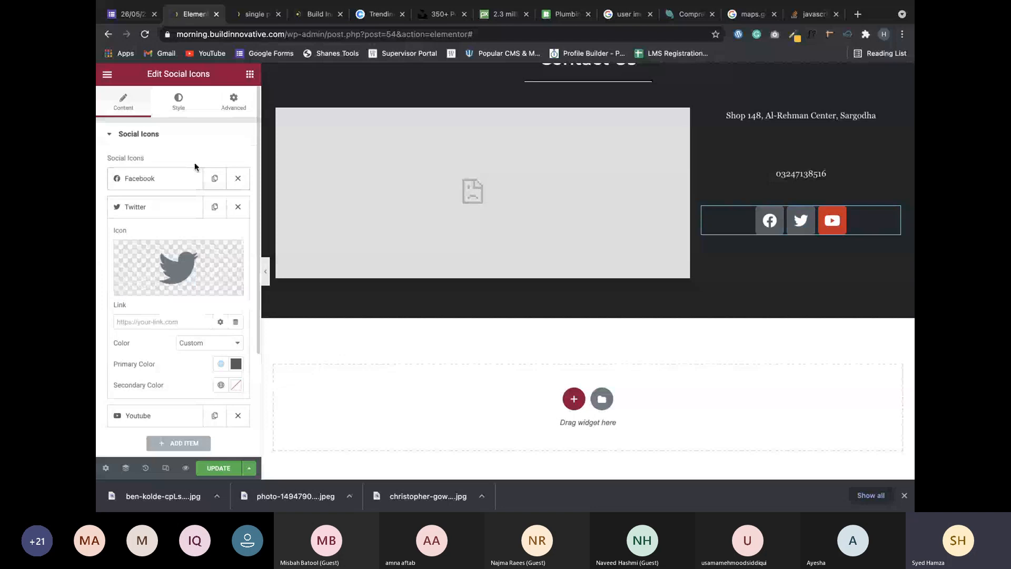
Give the YouTube icon the Secondary grey global colour and collapse its settings.
left_click(153, 415)
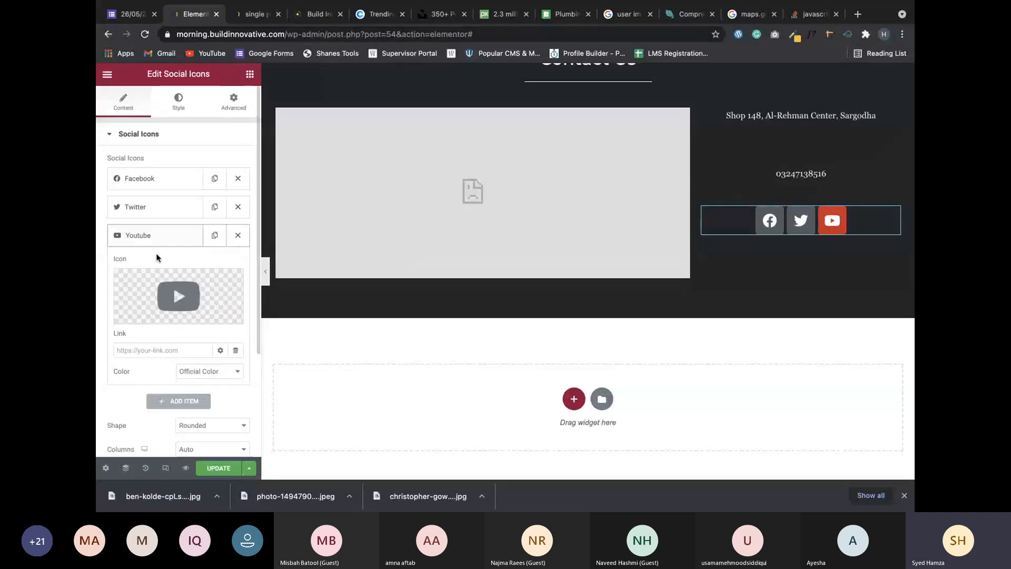
left_click(203, 371)
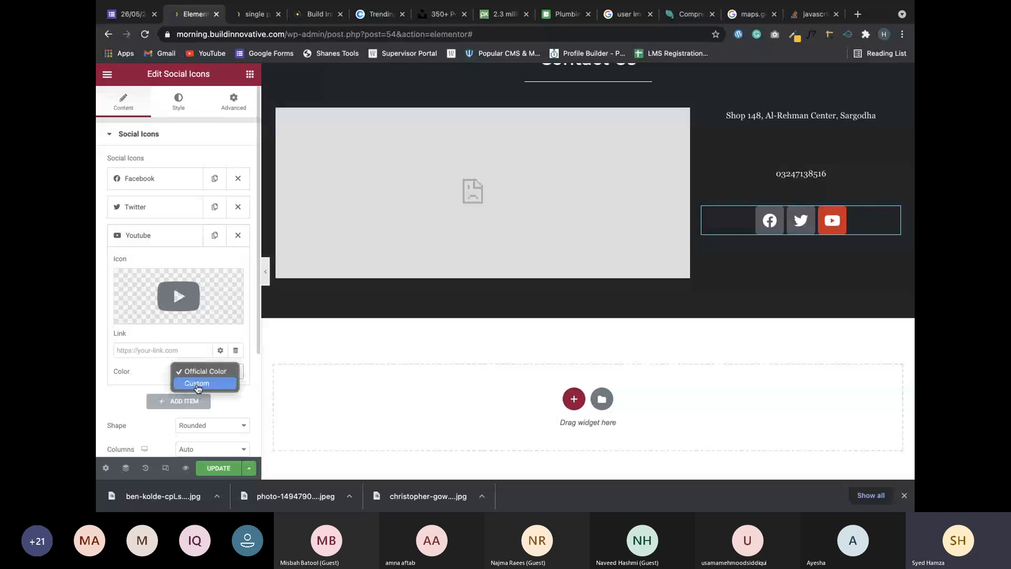
left_click(198, 383)
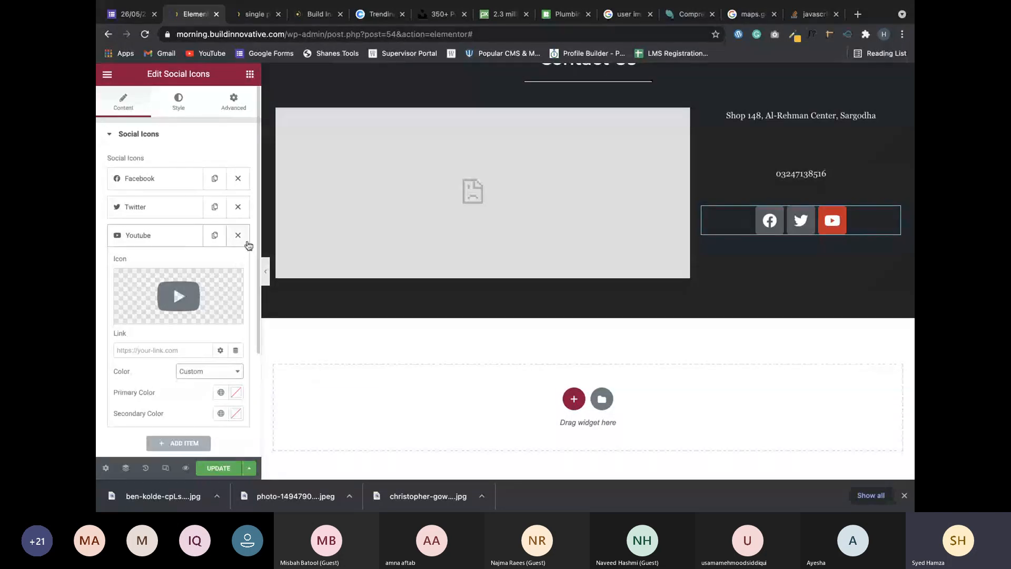
left_click(221, 391)
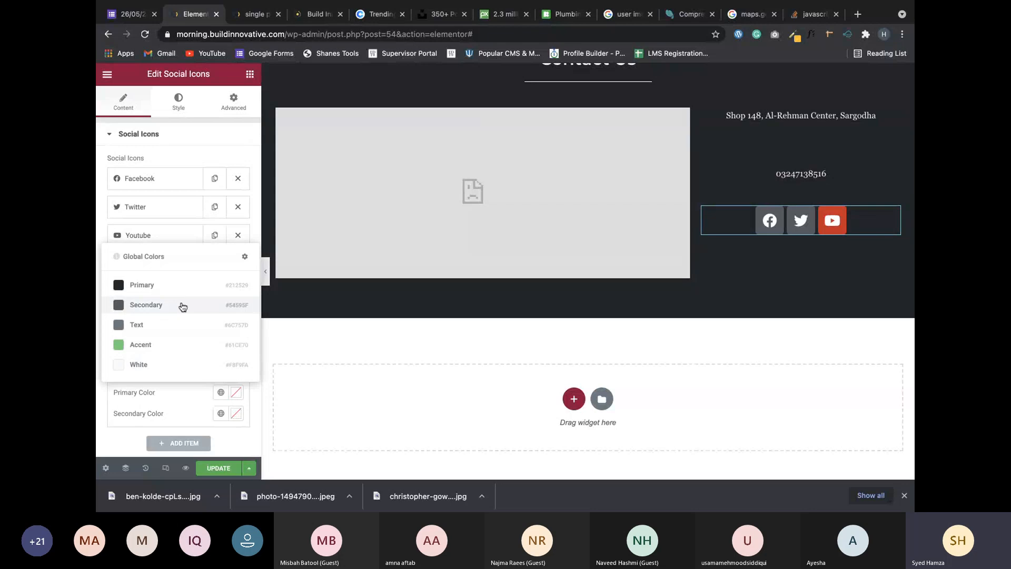
left_click(182, 307)
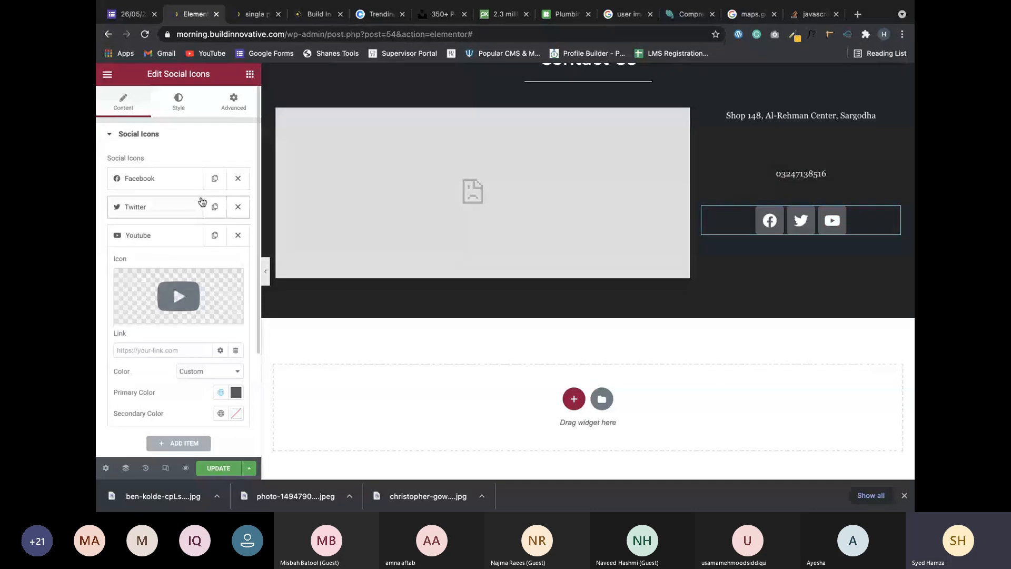
left_click(172, 140)
left_click(221, 137)
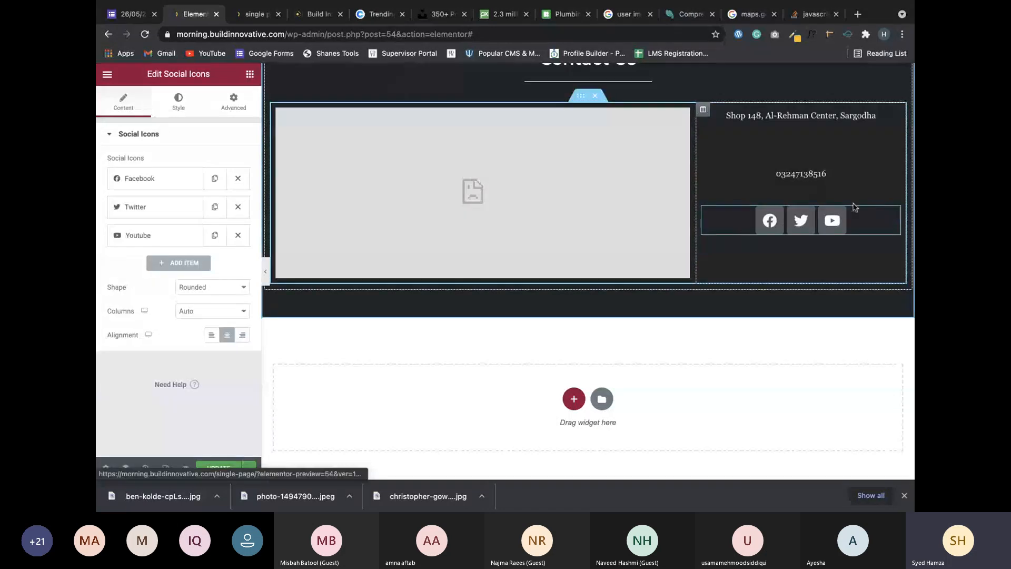
Make the social icons Square-shaped with Columns set to Auto, keeping them in one row.
left_click(206, 293)
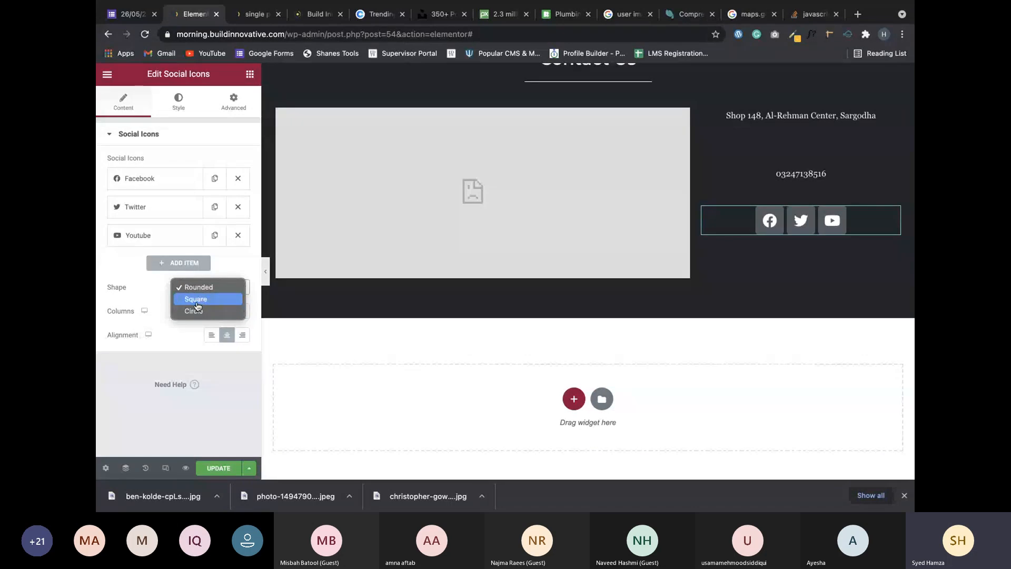
left_click(198, 300)
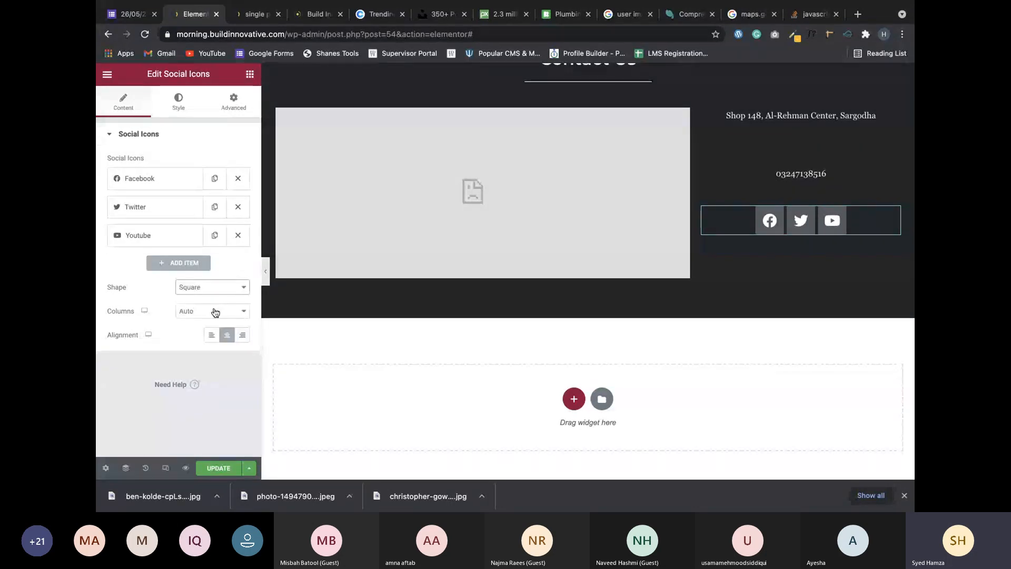
left_click(215, 312)
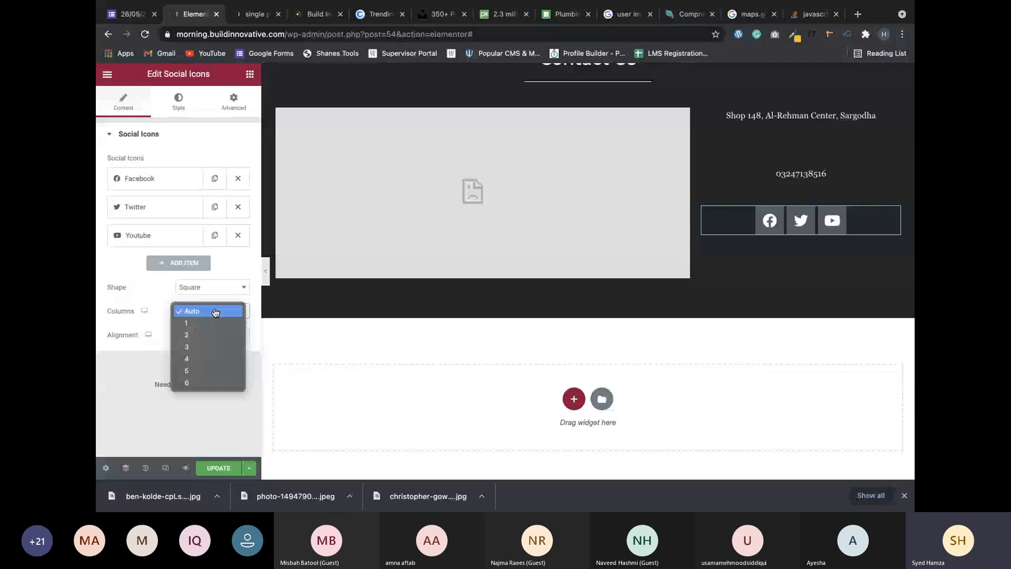
left_click(210, 335)
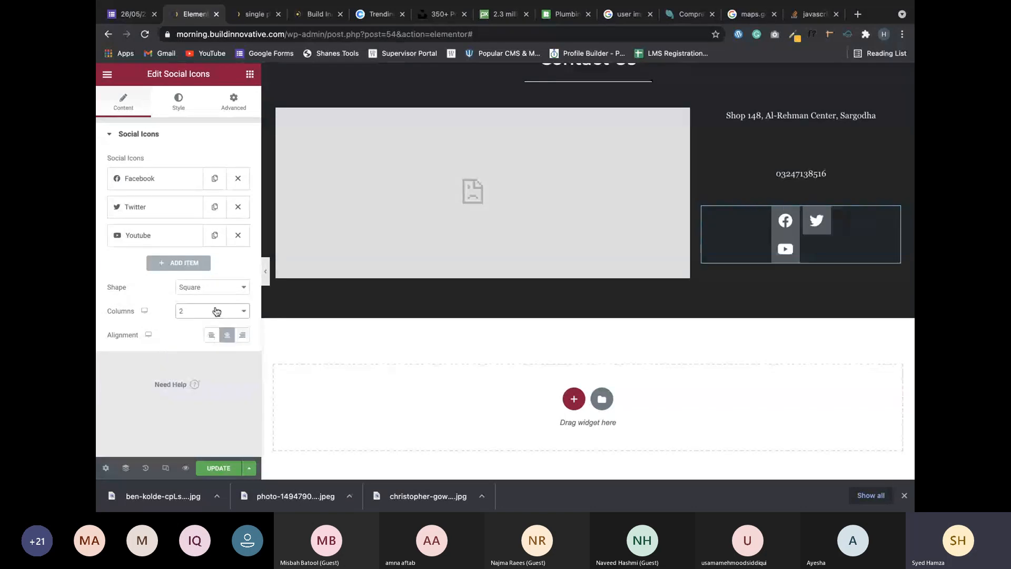
left_click(193, 288)
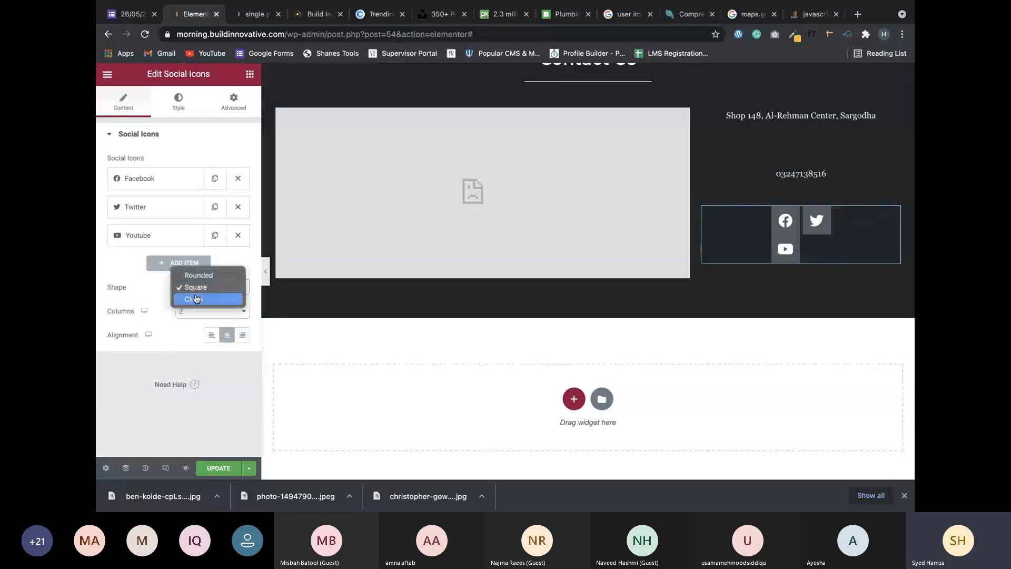
left_click(198, 288)
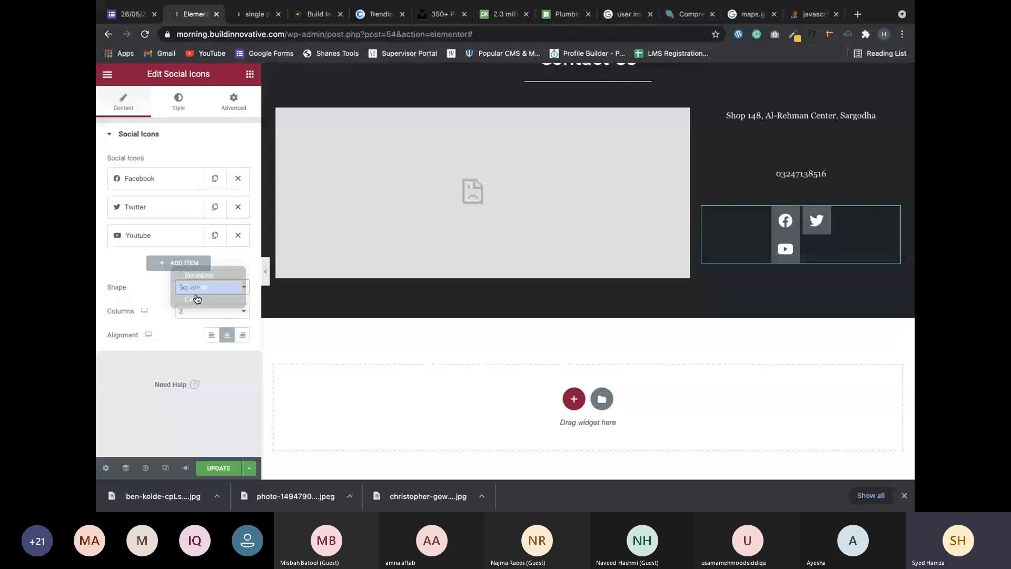
left_click(194, 308)
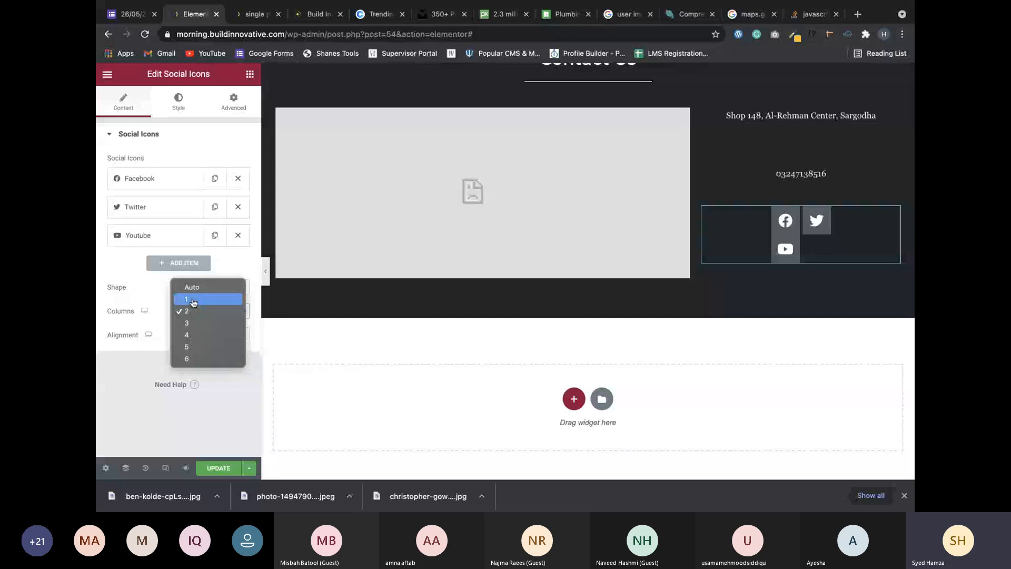
key("Escape")
key("Up")
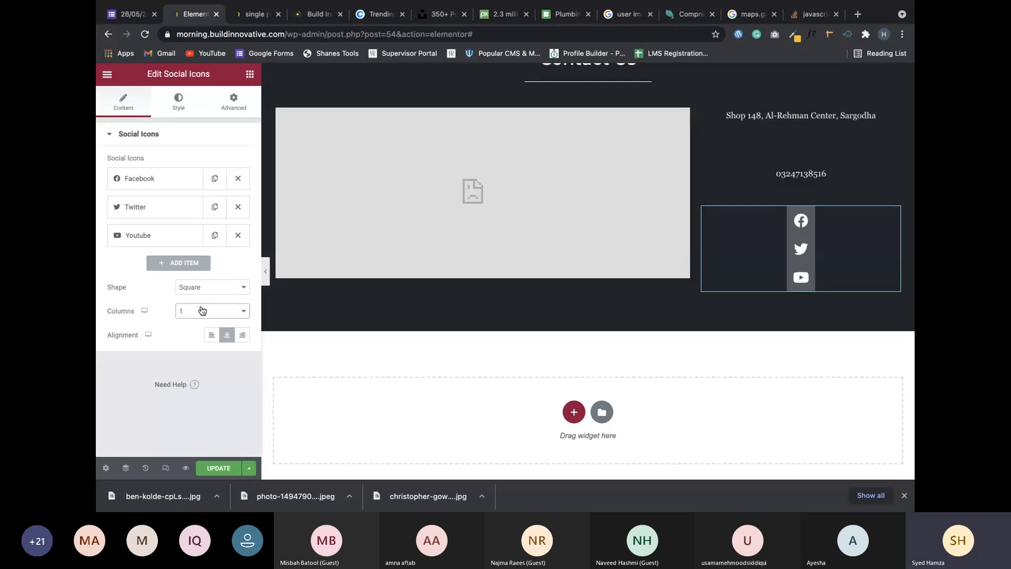
left_click(202, 311)
key("Up")
key("Return")
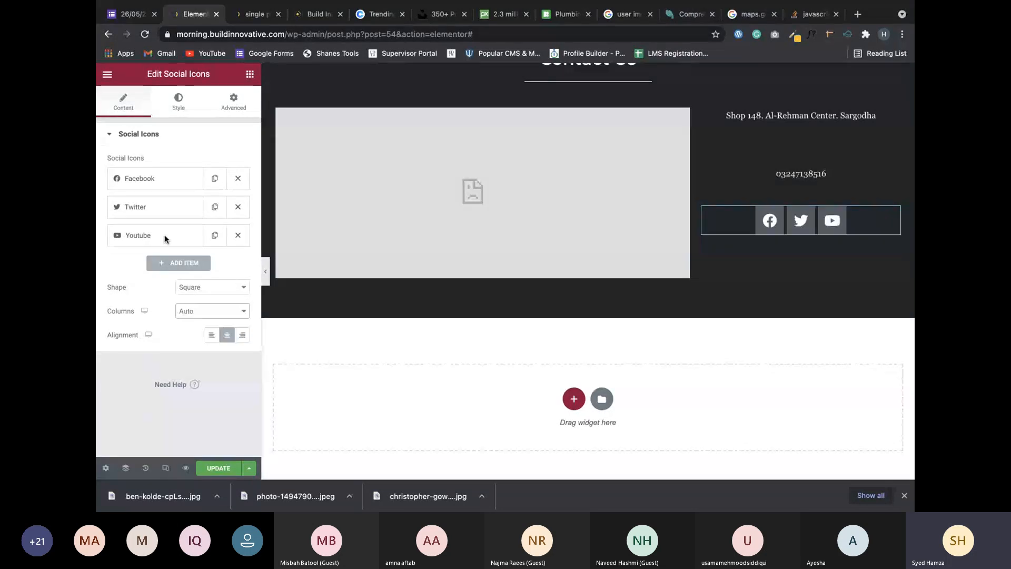
Unlink the margins, give the icons a 50 px top margin, and save the page.
left_click(184, 102)
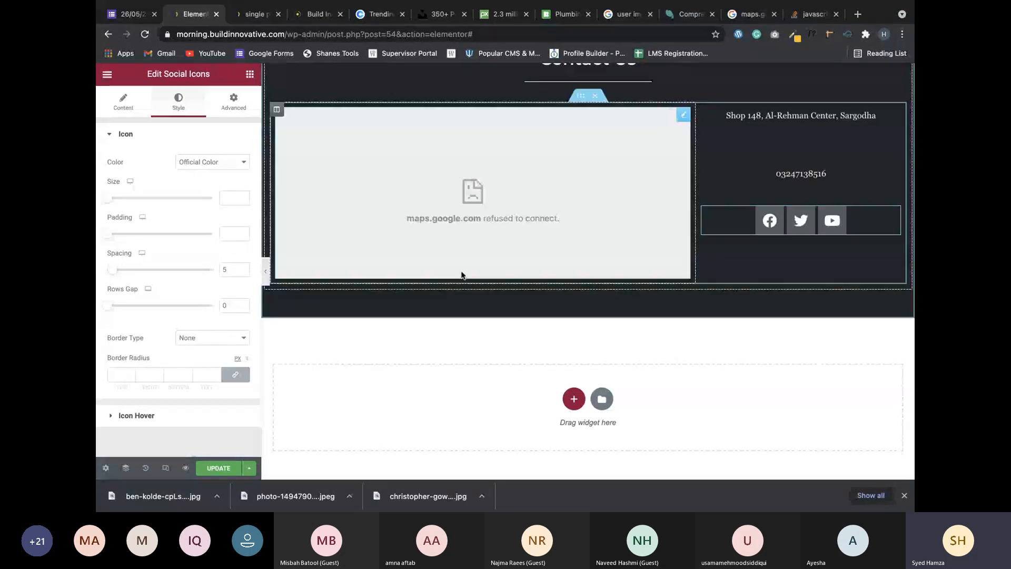
left_click(233, 101)
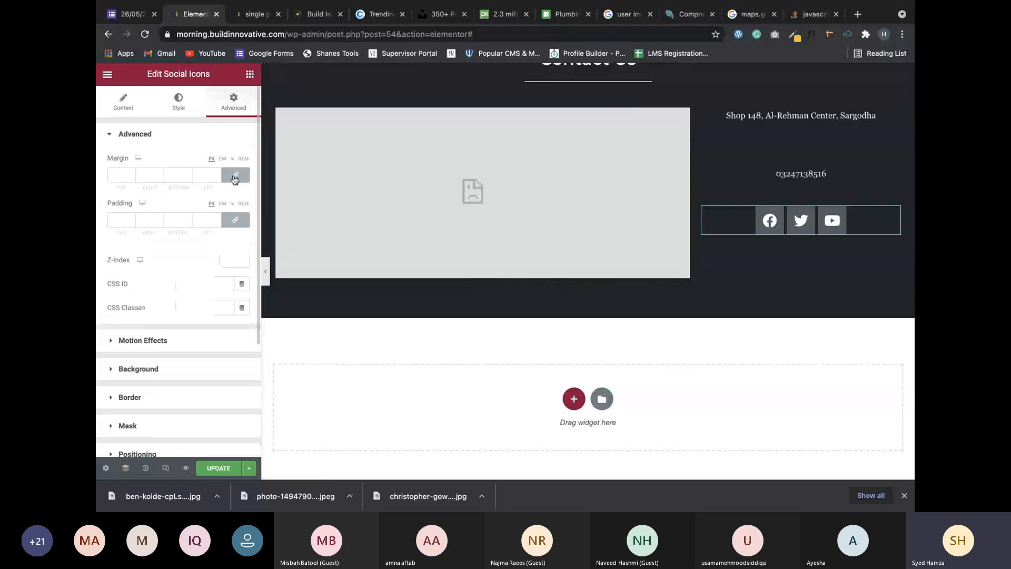
left_click(233, 174)
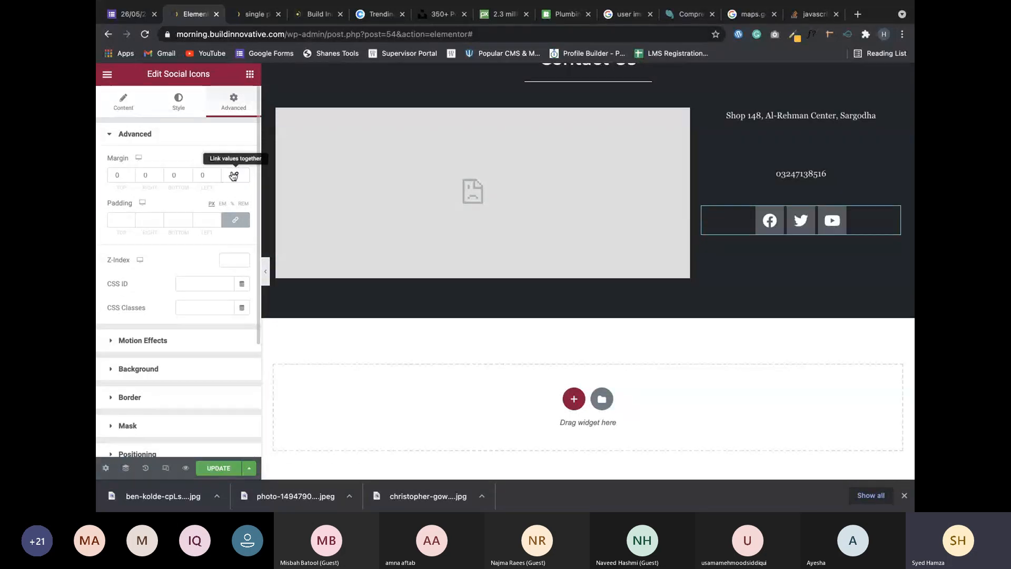
left_click(132, 175)
type("10")
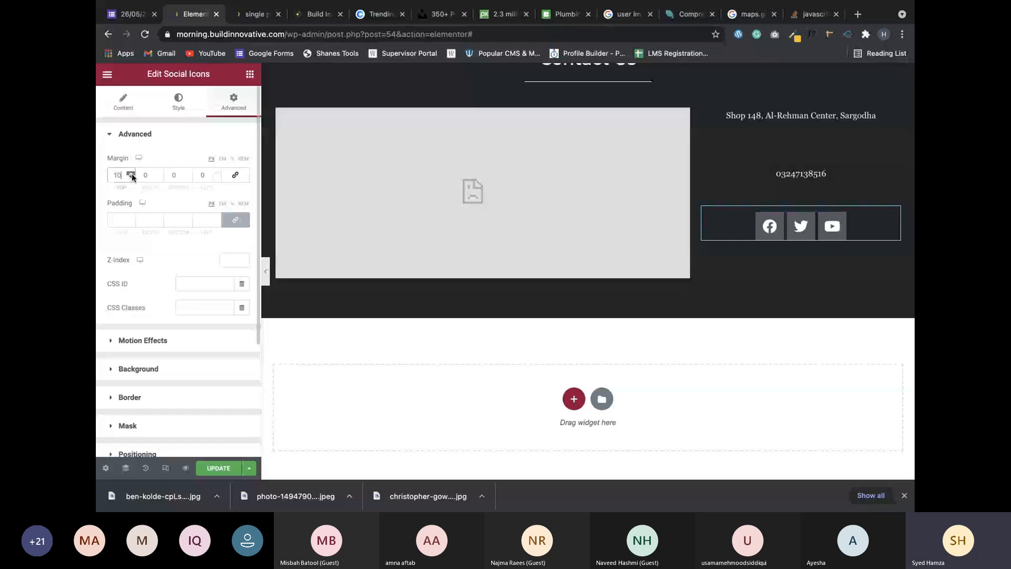
scroll(131, 176, "up", 20)
scroll(132, 175, "up", 4)
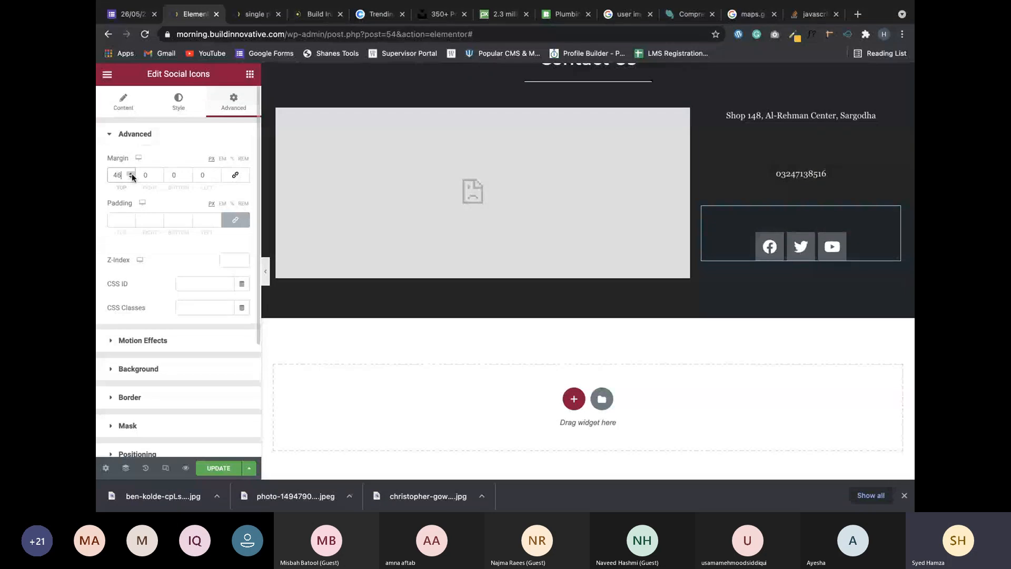
scroll(132, 175, "up", 4)
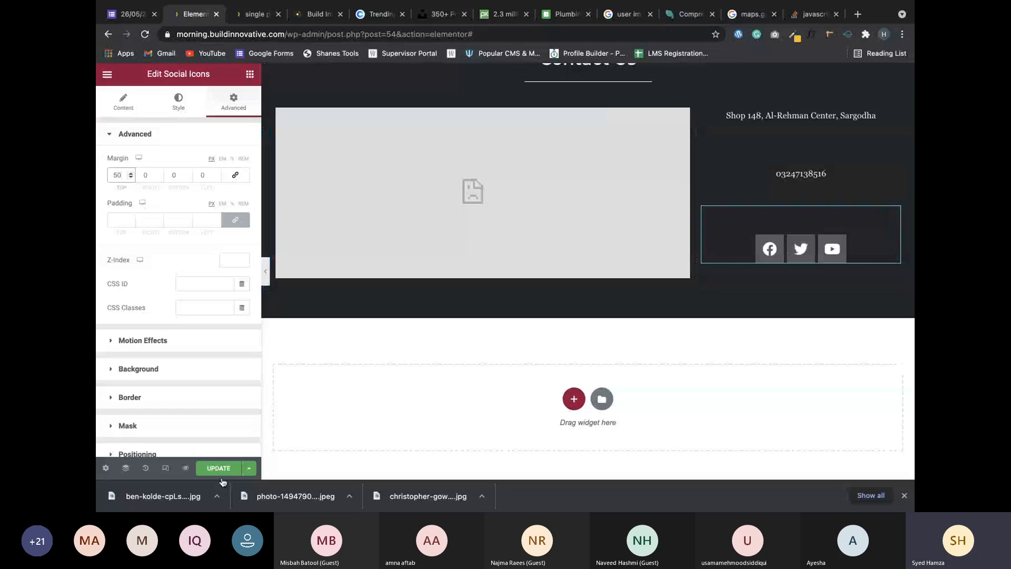
left_click(220, 468)
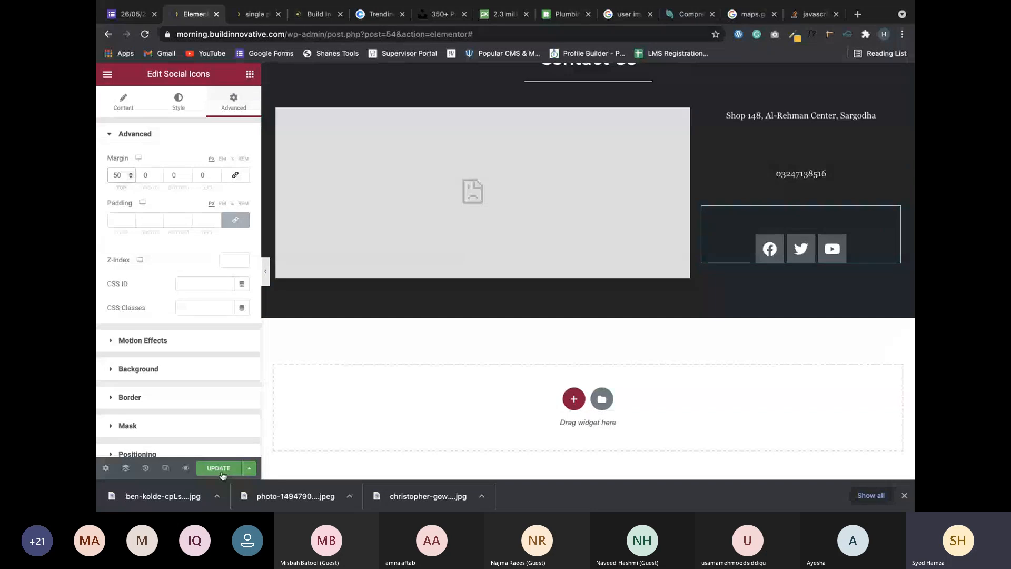
left_click(184, 341)
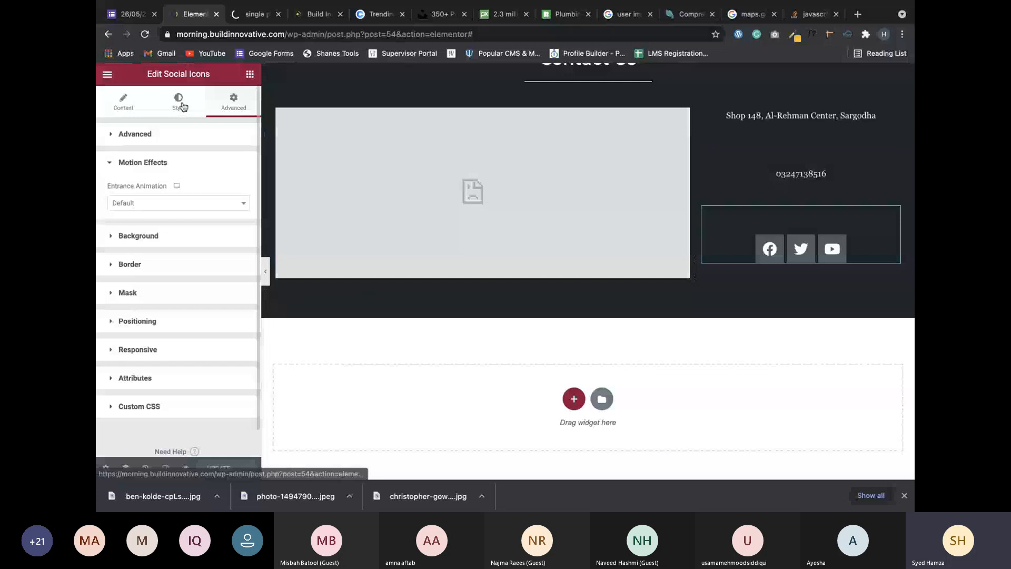
Set the social icons' Hover Animation to Float, check it on the page, and save with UPDATE.
left_click(179, 101)
scroll(162, 336, "down", 1)
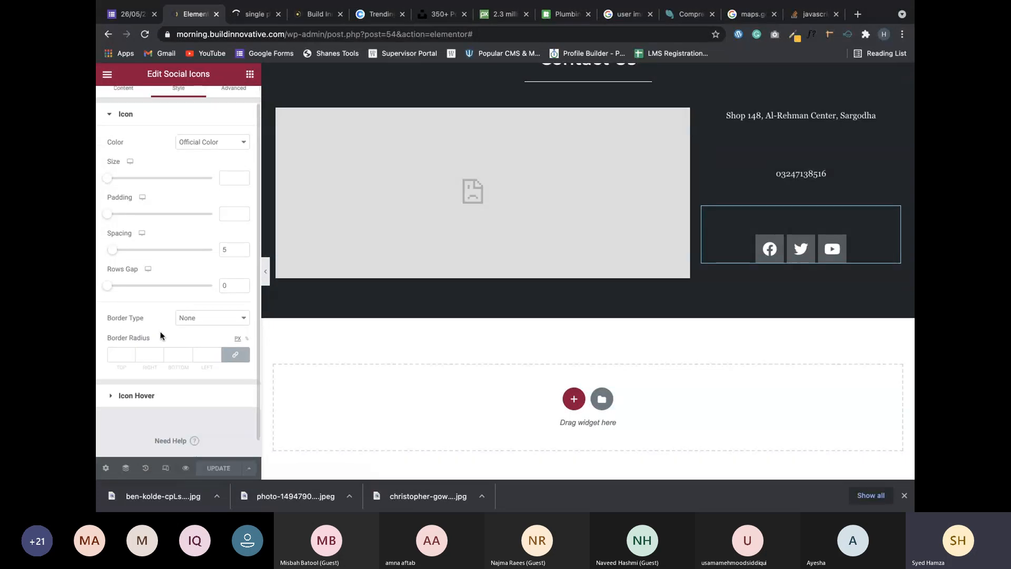
left_click(136, 395)
left_click(154, 204)
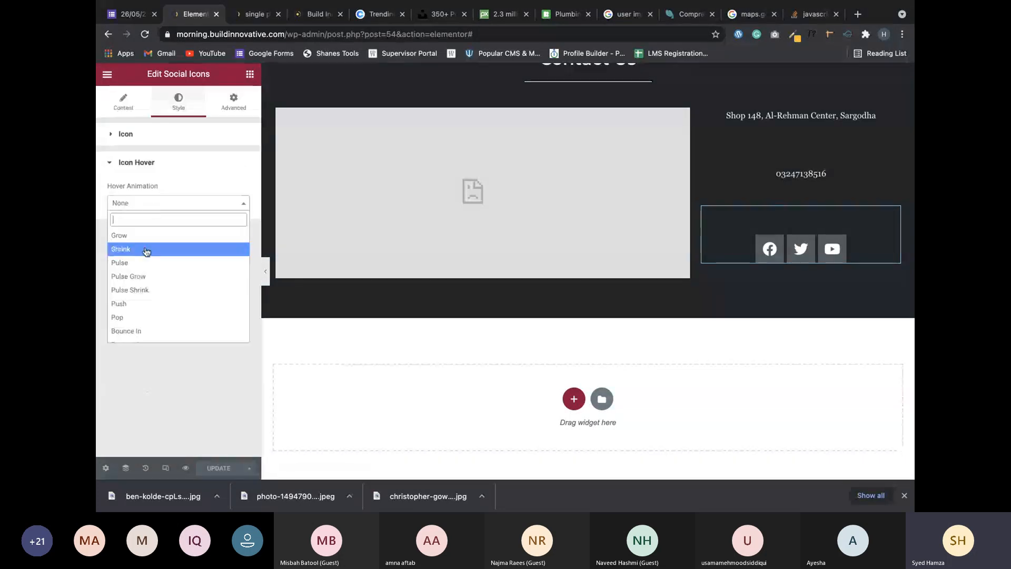
type("flo")
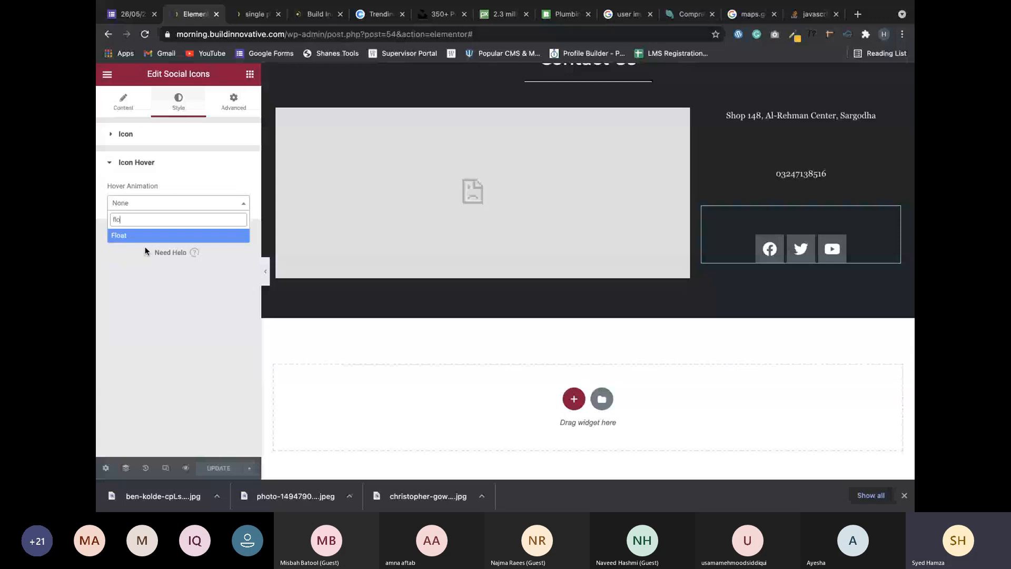
key("Return")
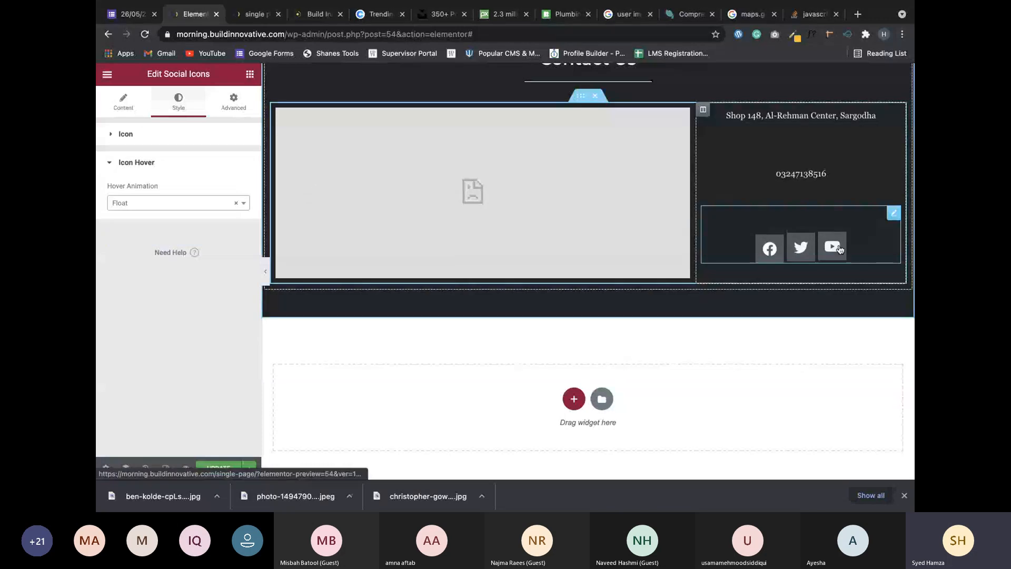
scroll(680, 211, "up", 15)
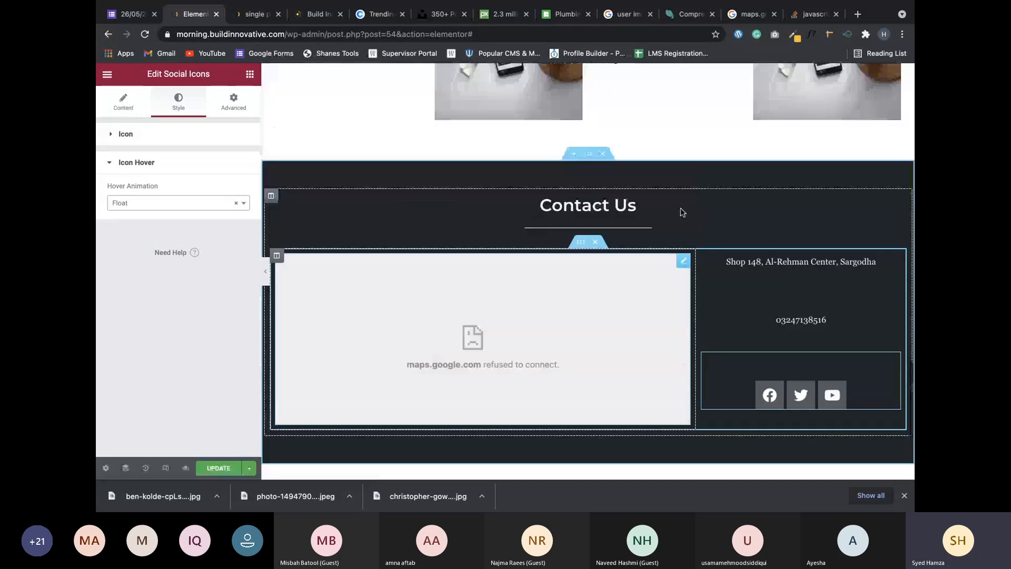
scroll(680, 213, "up", 5)
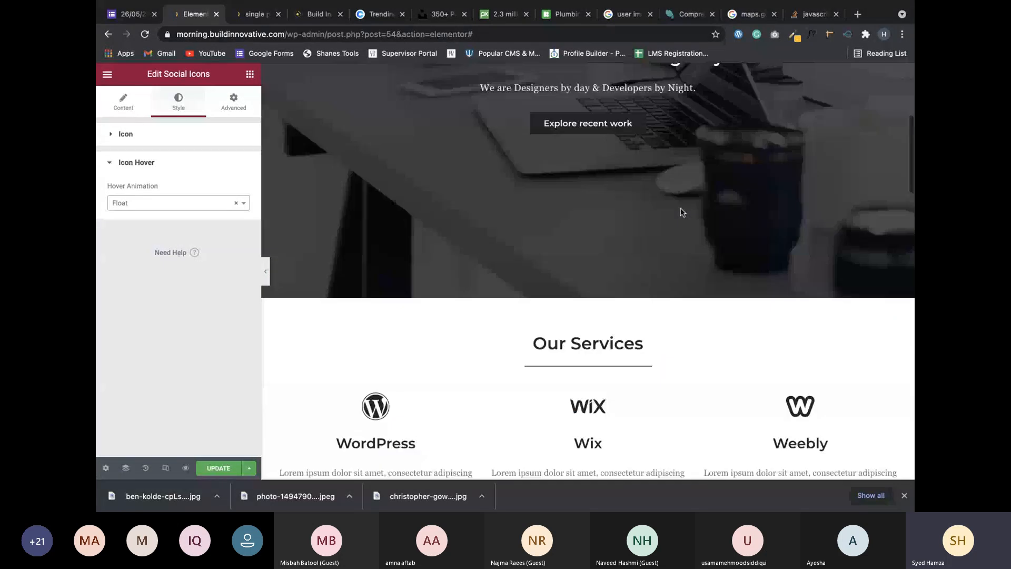
scroll(680, 212, "up", 5)
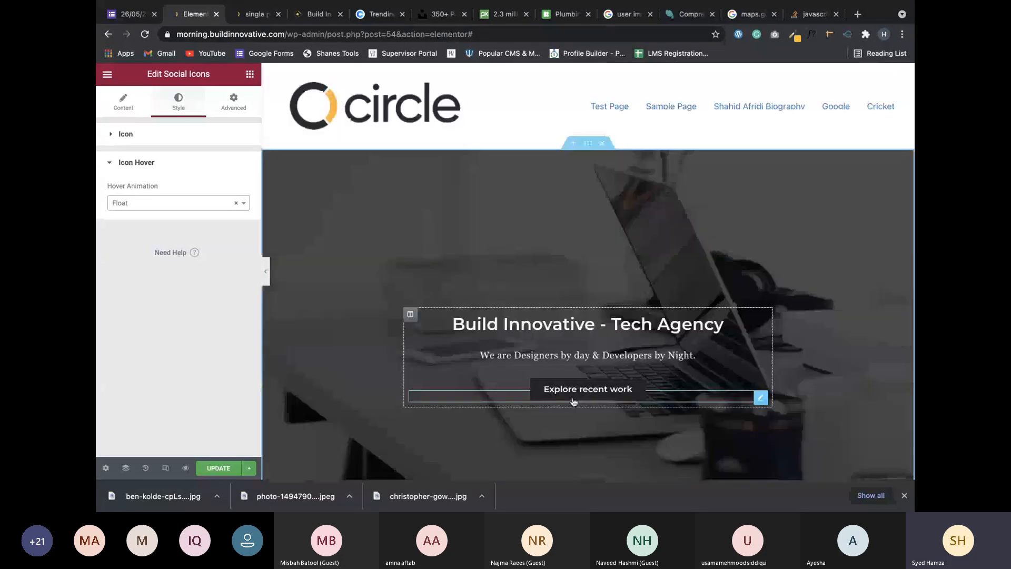
scroll(574, 402, "down", 10)
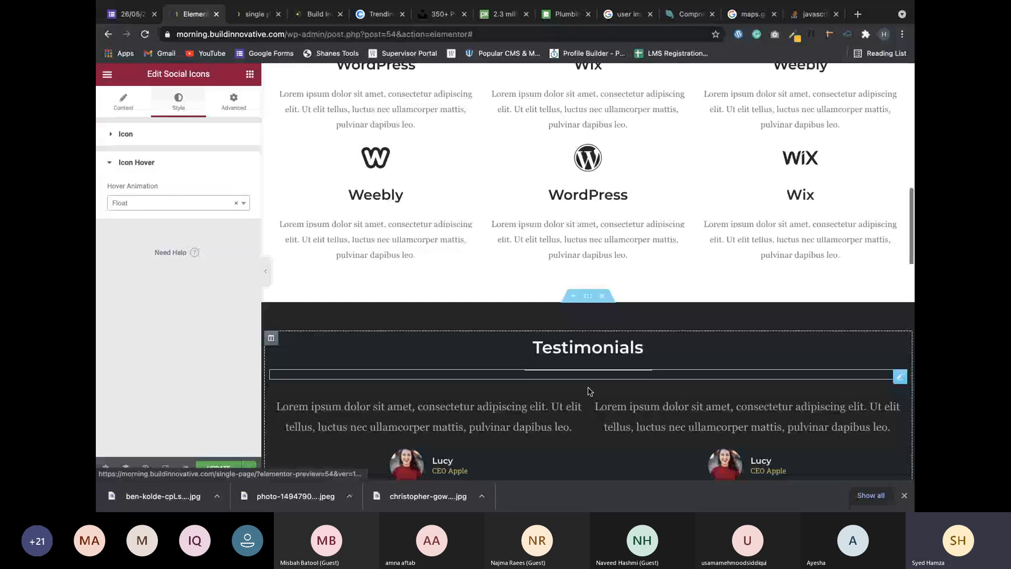
scroll(588, 391, "down", 10)
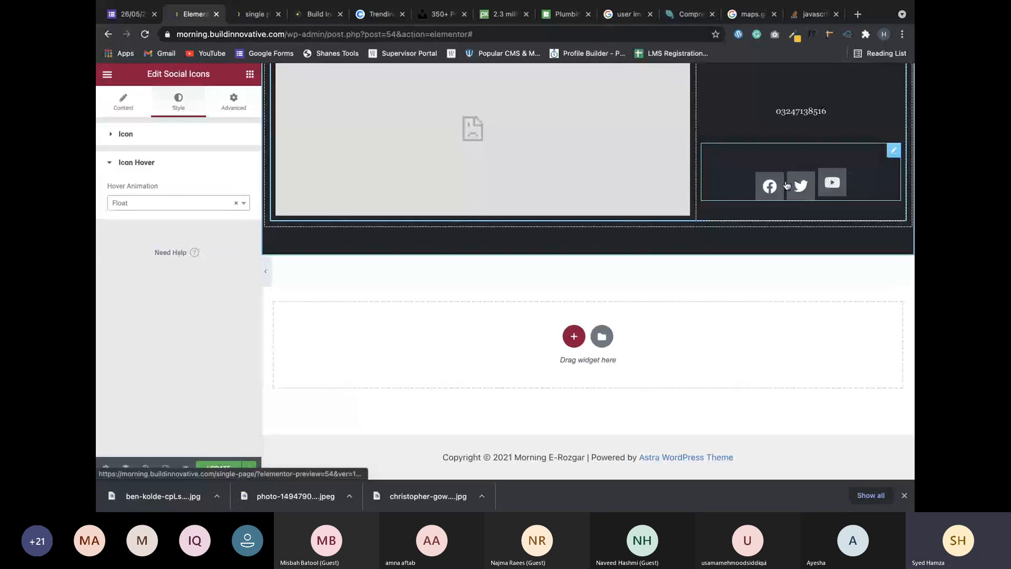
left_click(221, 468)
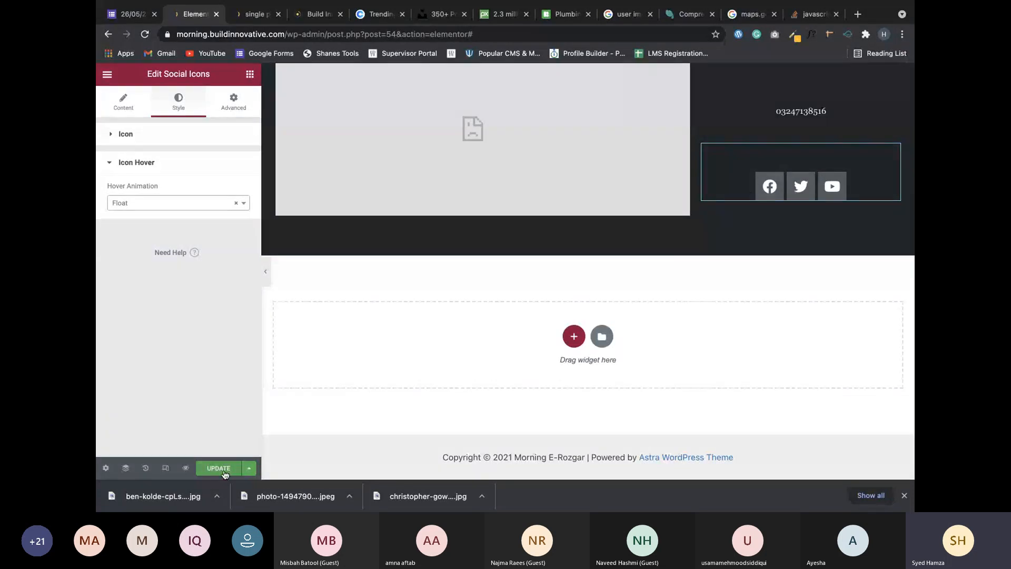
scroll(642, 280, "up", 3)
scroll(642, 281, "up", 2)
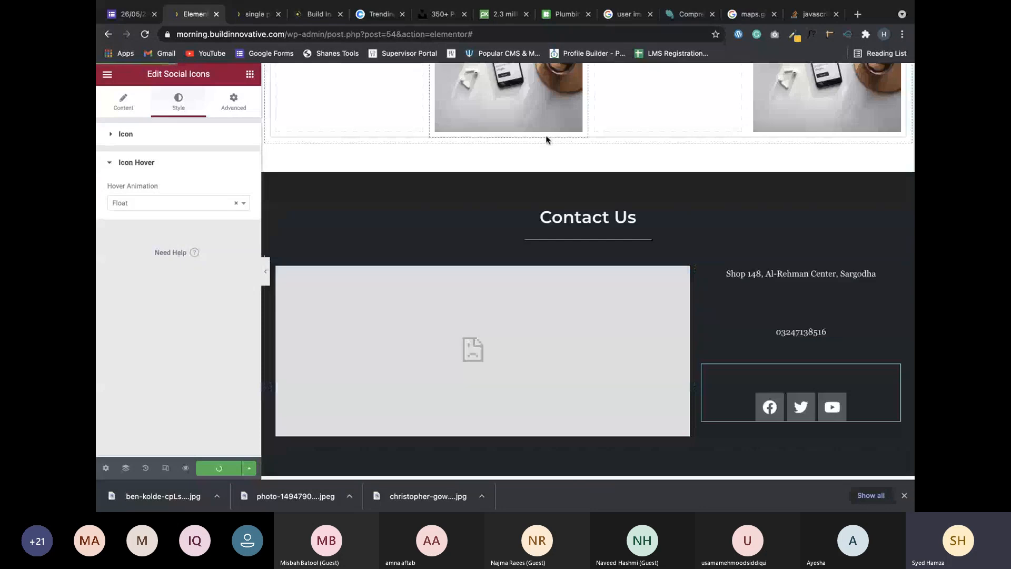
left_click(254, 43)
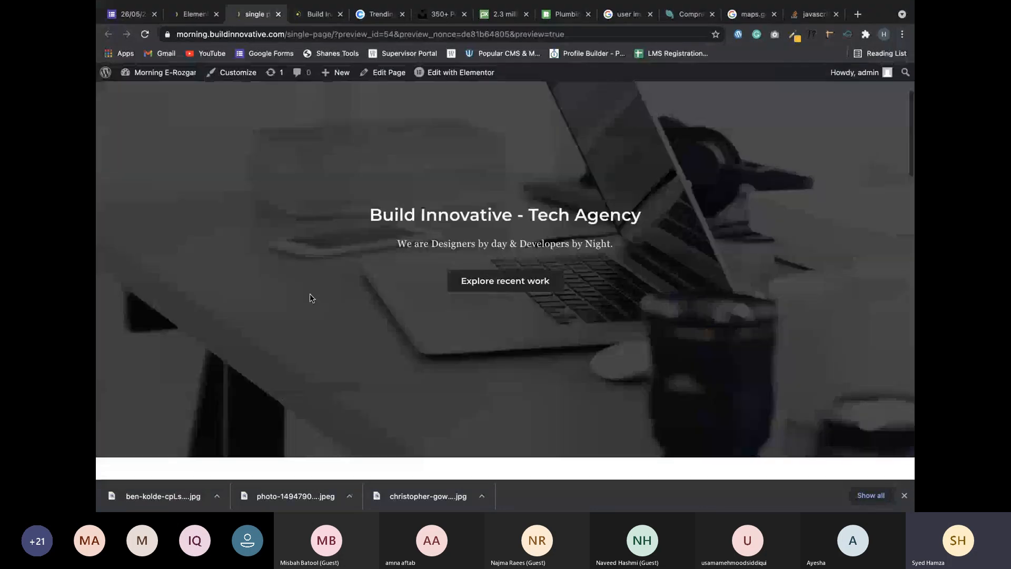
scroll(310, 298, "down", 14)
scroll(751, 370, "up", 16)
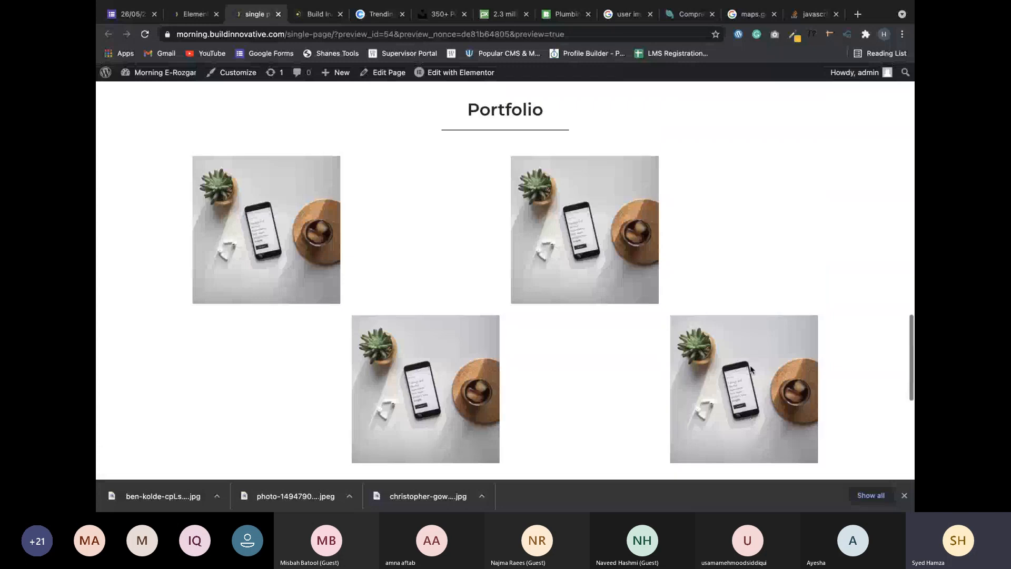
scroll(752, 370, "up", 10)
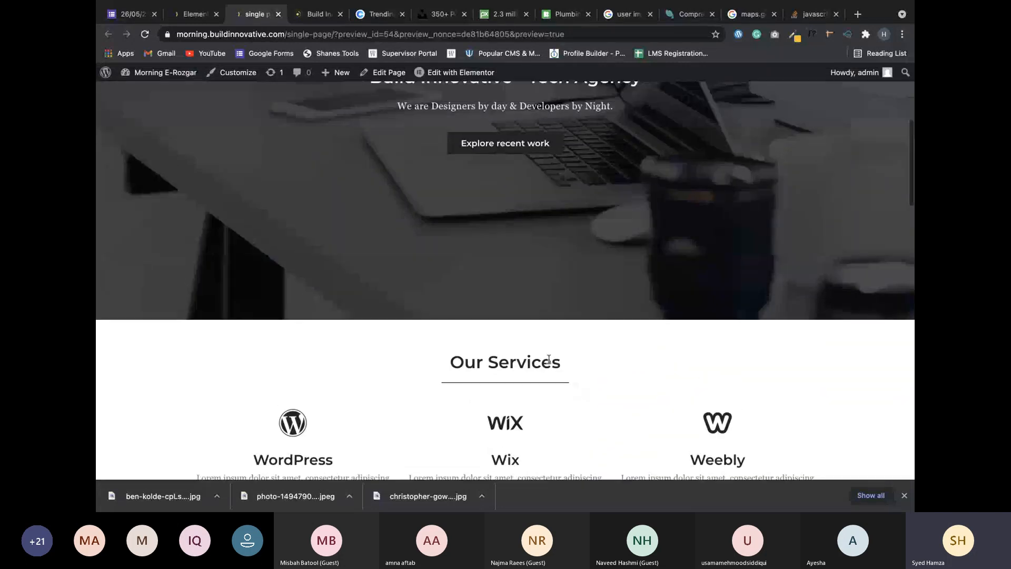
scroll(548, 359, "up", 2)
scroll(423, 311, "down", 4)
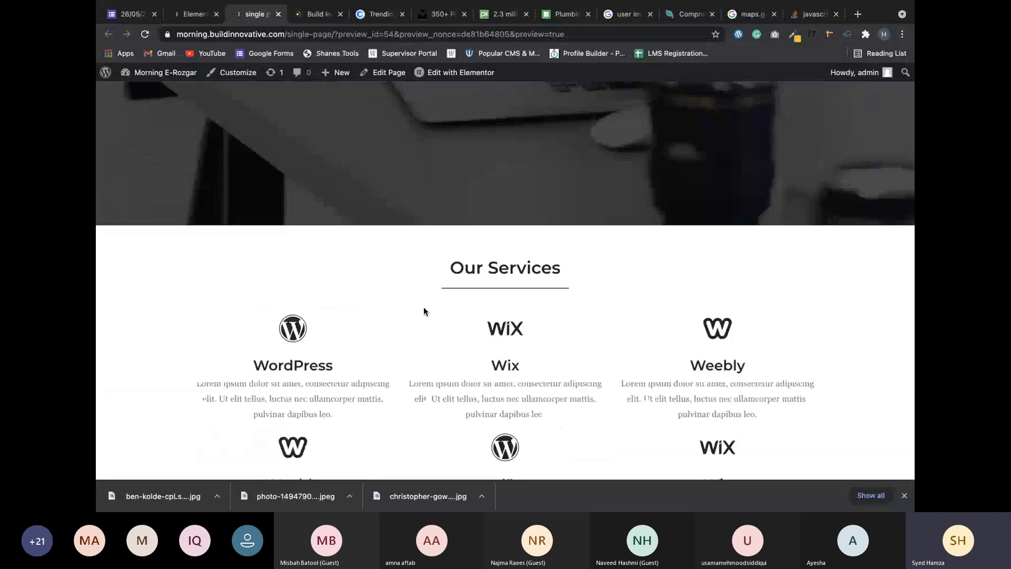
scroll(528, 327, "down", 6)
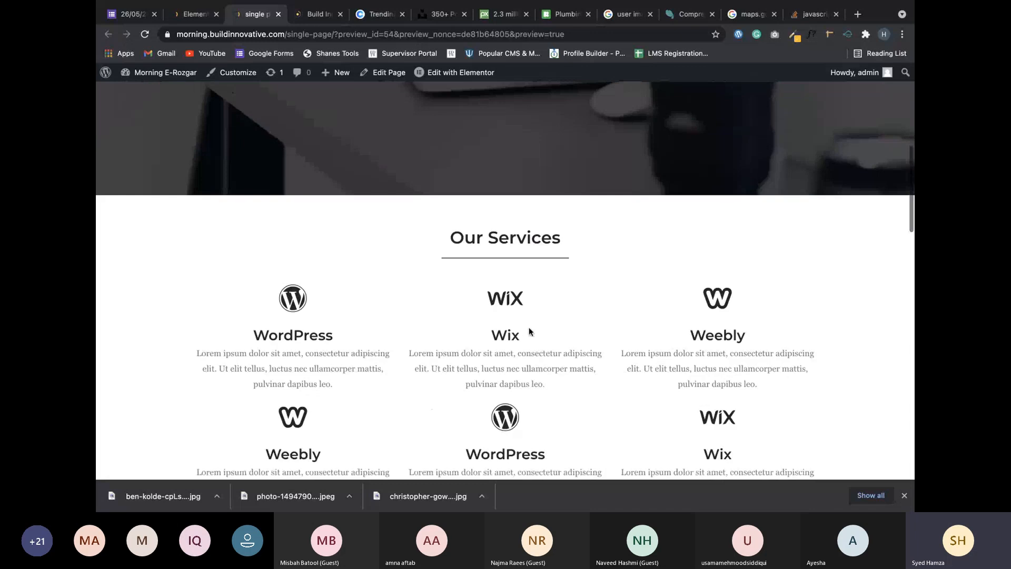
scroll(528, 331, "down", 2)
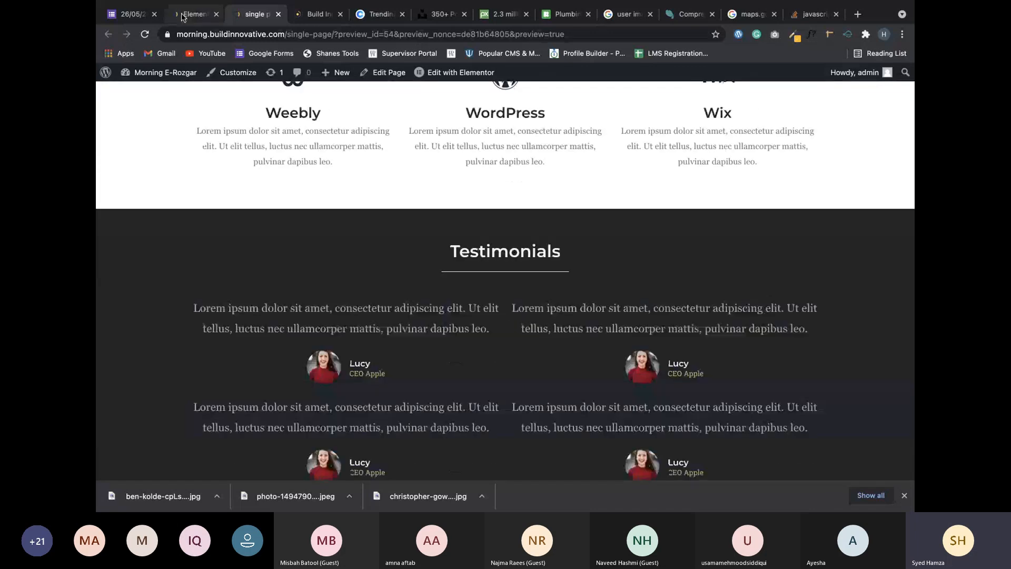
left_click(182, 15)
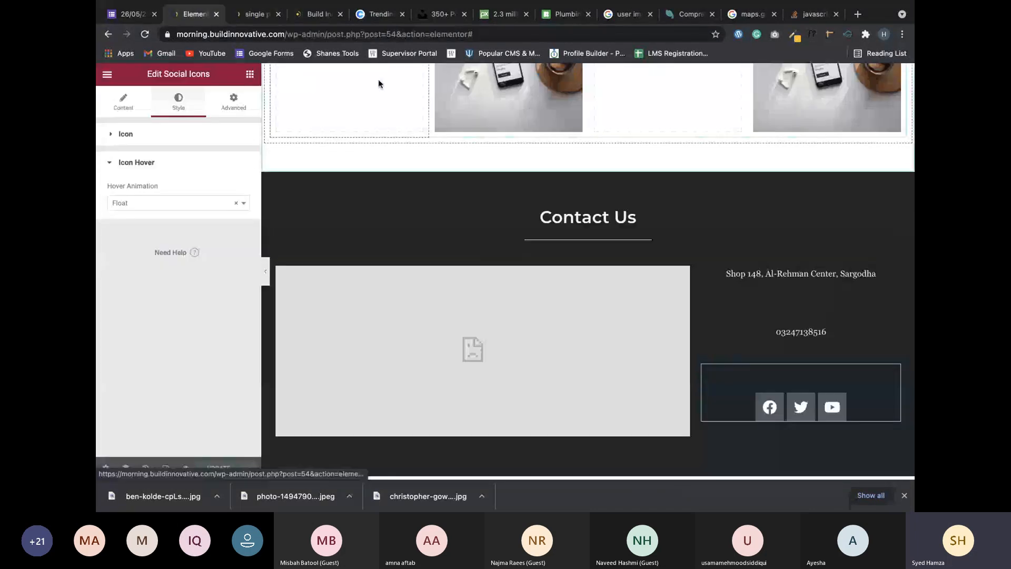
left_click(248, 10)
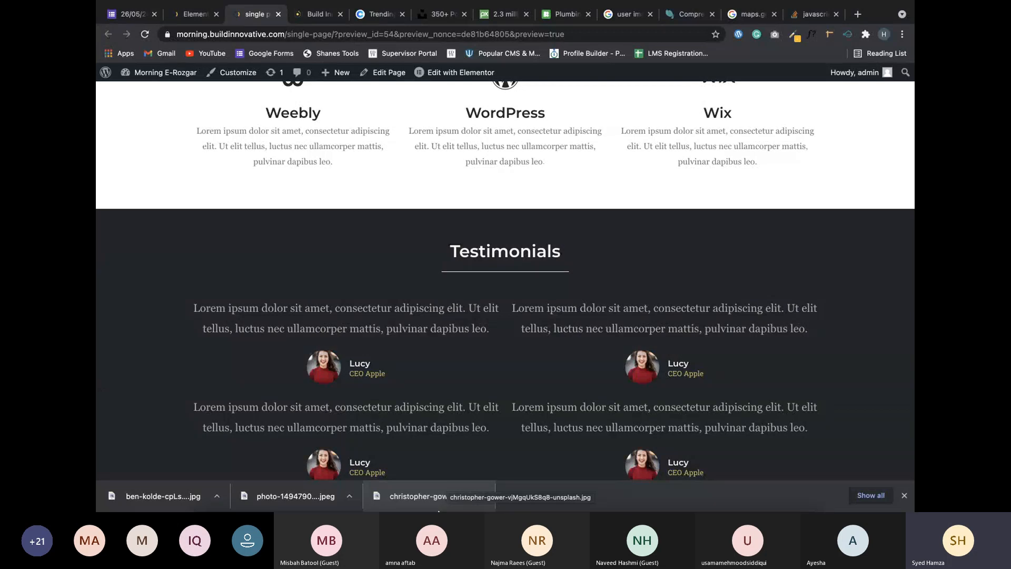
scroll(516, 358, "down", 8)
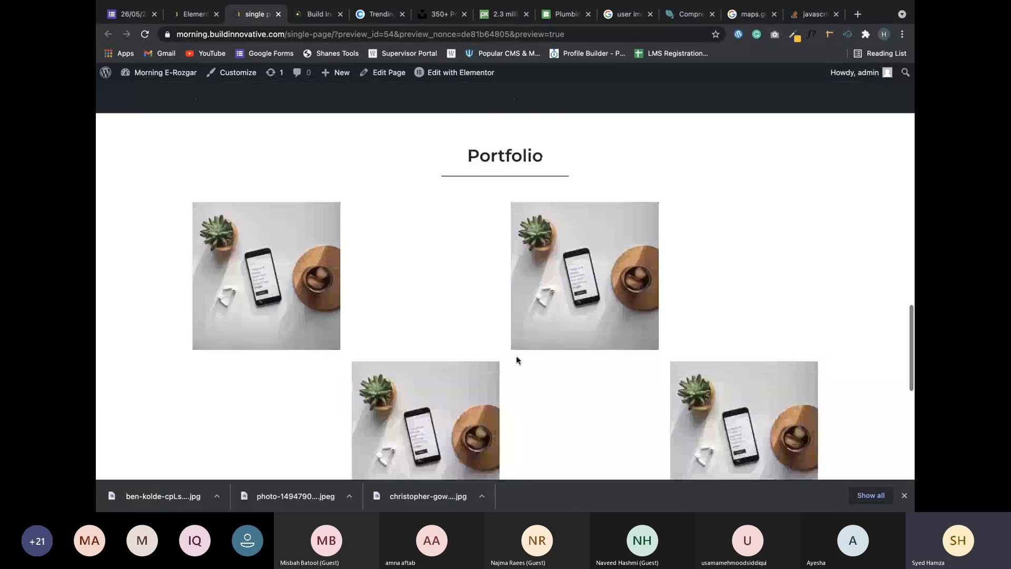
scroll(516, 358, "down", 5)
scroll(516, 361, "down", 5)
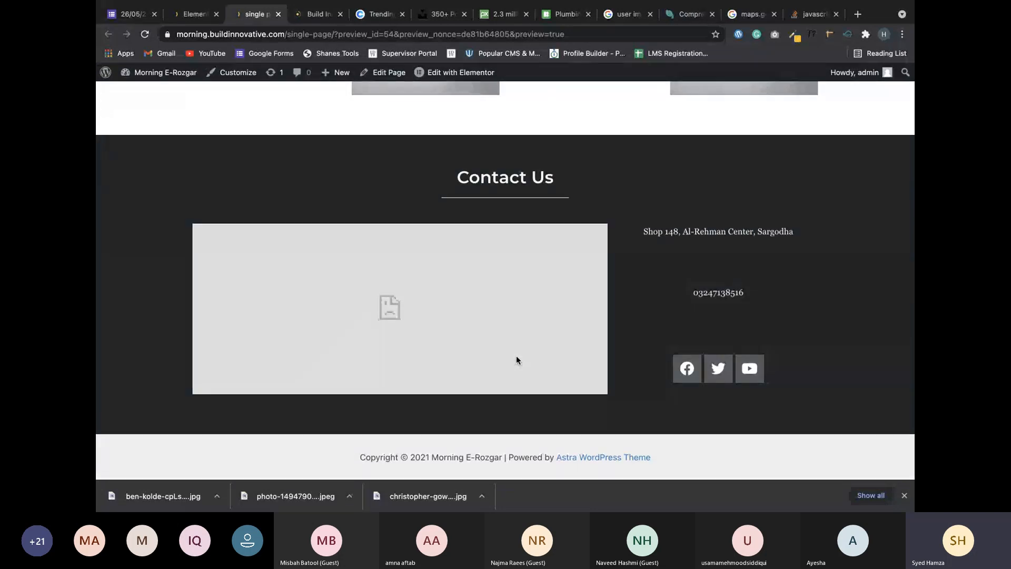
scroll(516, 360, "up", 6)
scroll(516, 360, "up", 15)
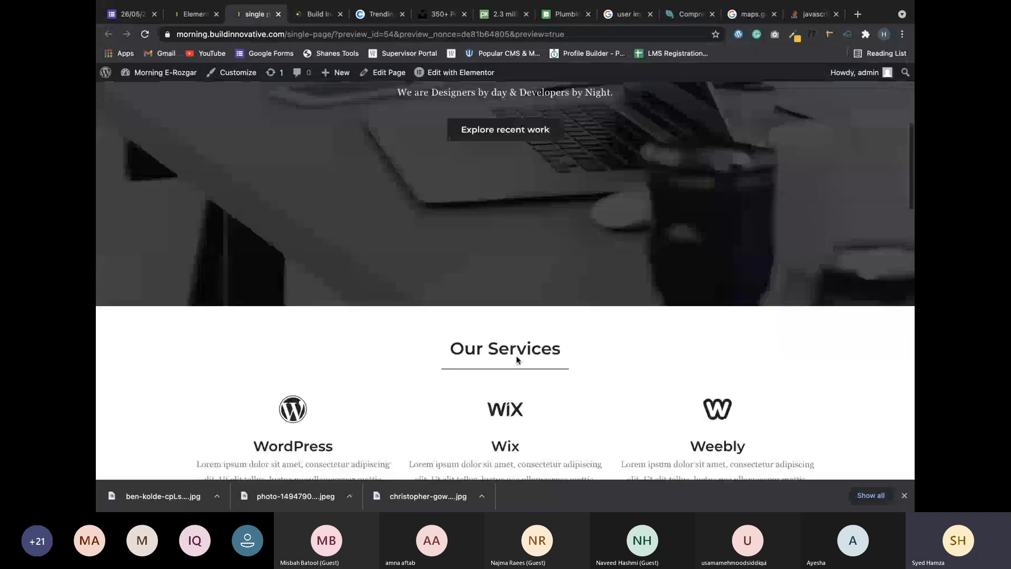
scroll(406, 164, "down", 15)
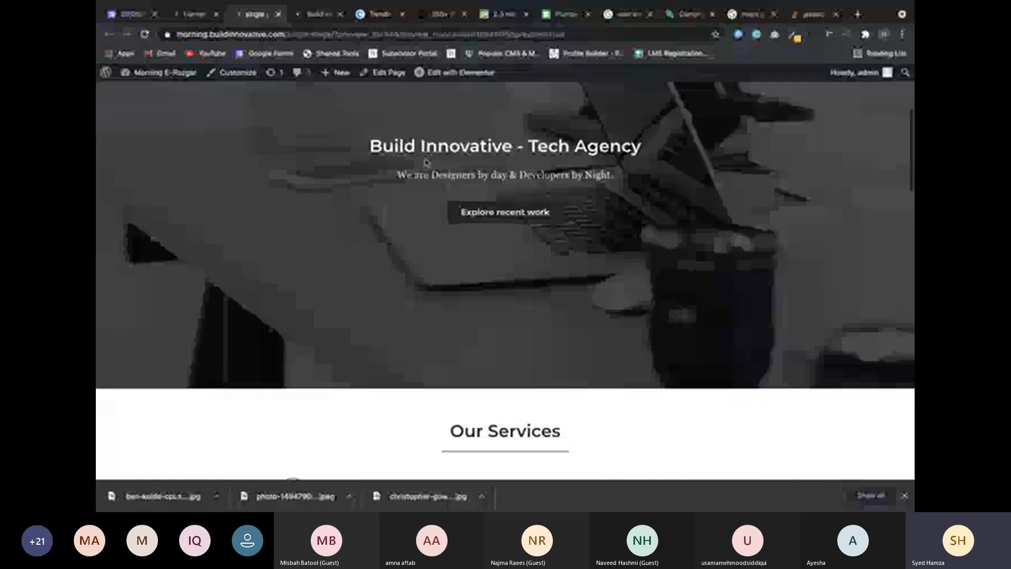
scroll(460, 207, "down", 7)
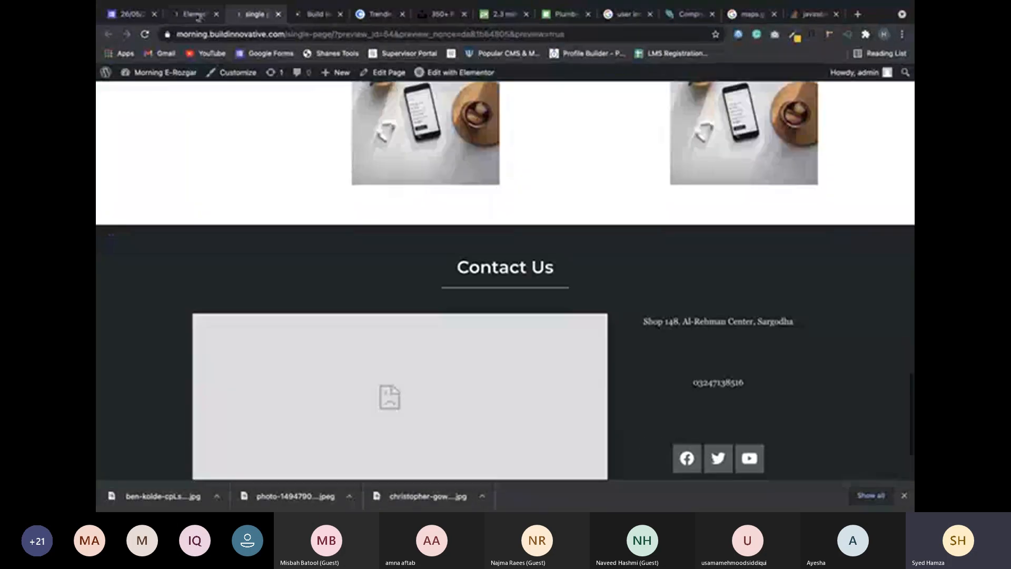
Switch from the live preview back to the Elementor page editor.
left_click(192, 14)
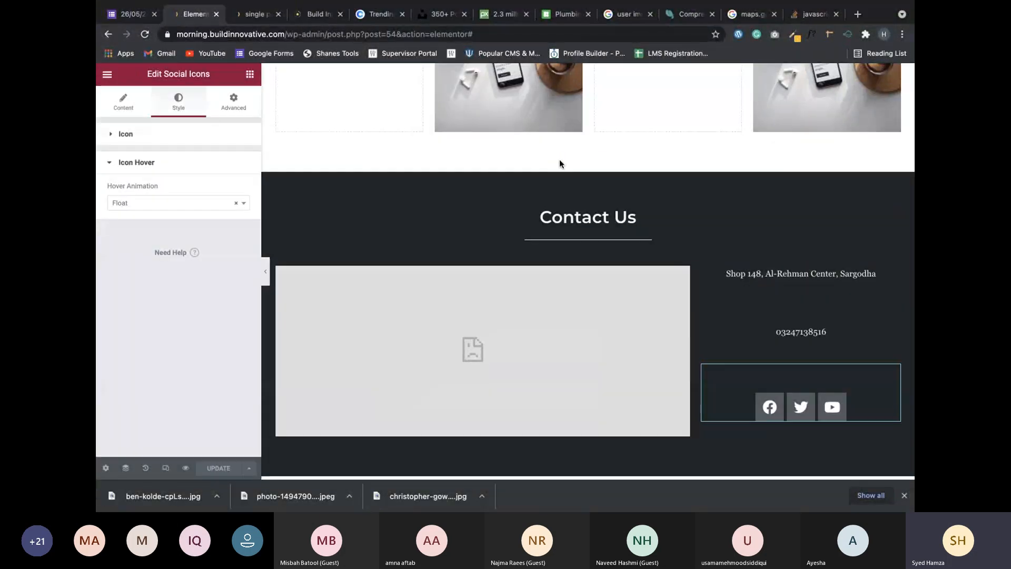
scroll(599, 169, "up", 10)
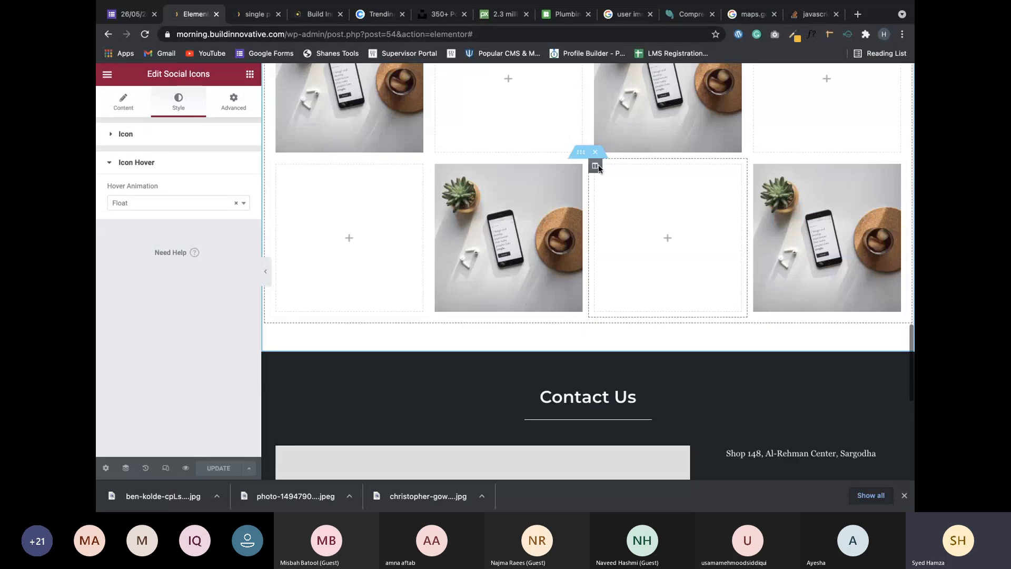
scroll(599, 167, "up", 15)
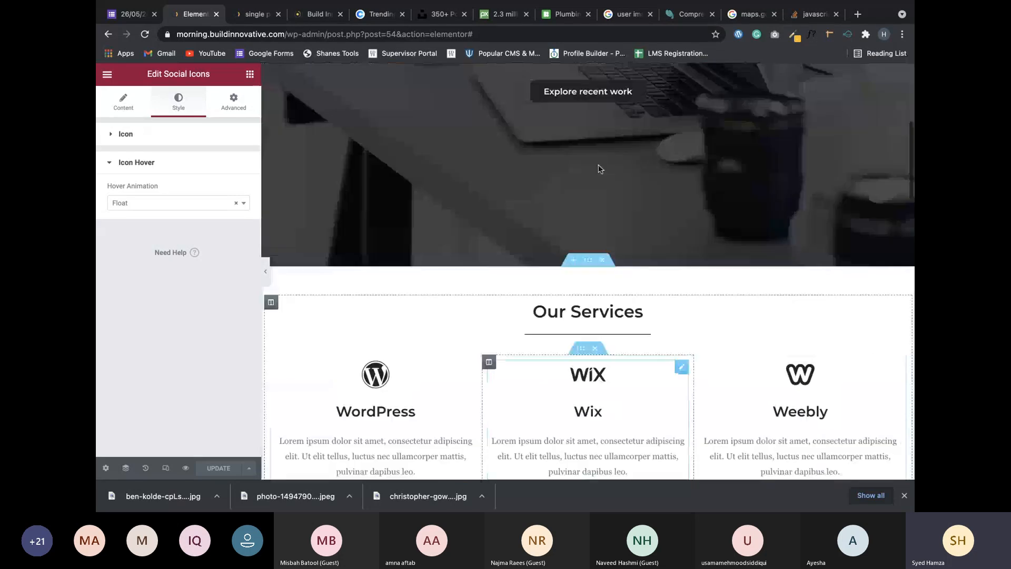
scroll(562, 356, "down", 2)
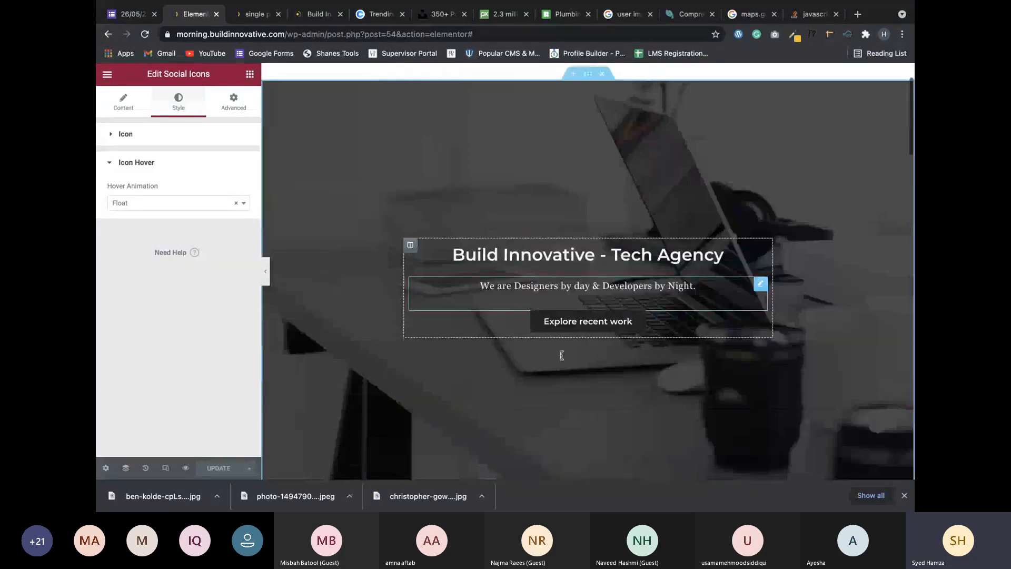
scroll(562, 356, "down", 5)
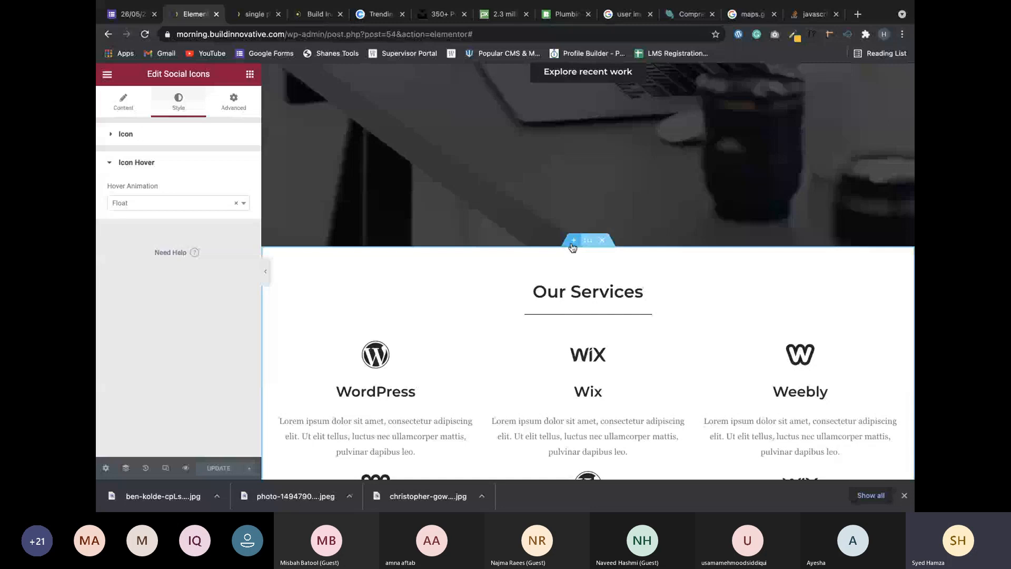
Add an empty section above Our Services, delete it again, and return to the hero.
left_click(573, 242)
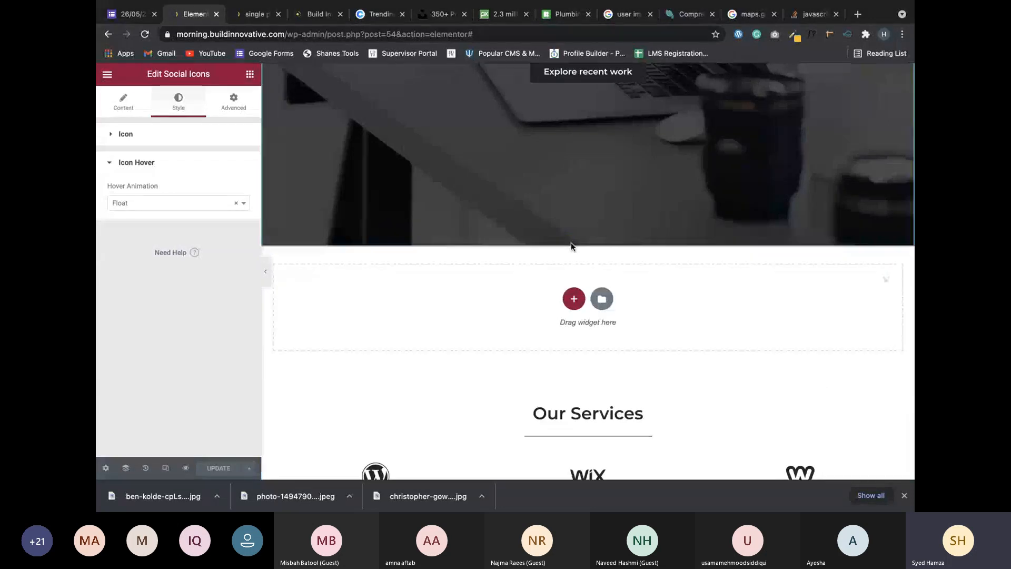
left_click(886, 279)
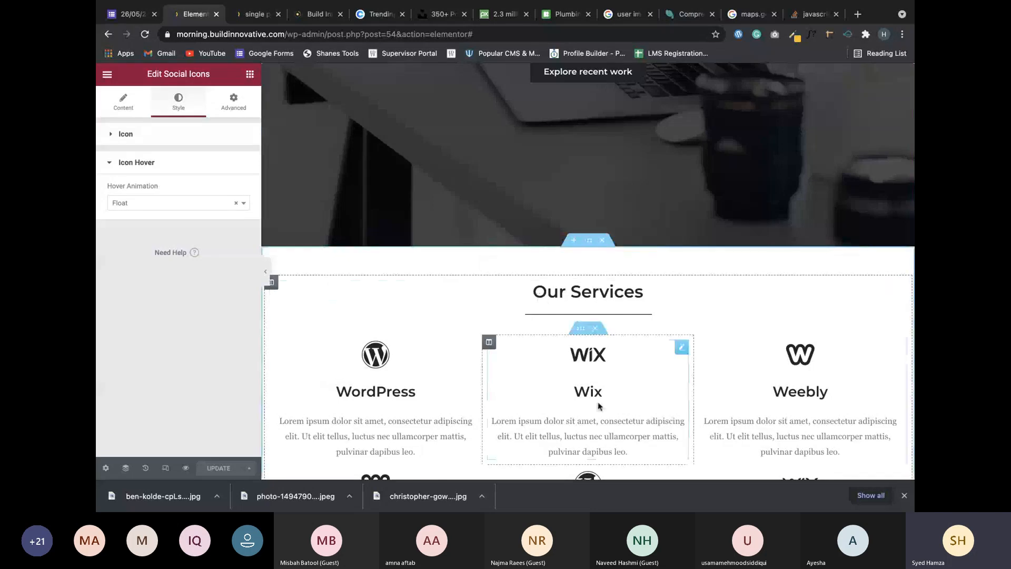
scroll(598, 405, "down", 7)
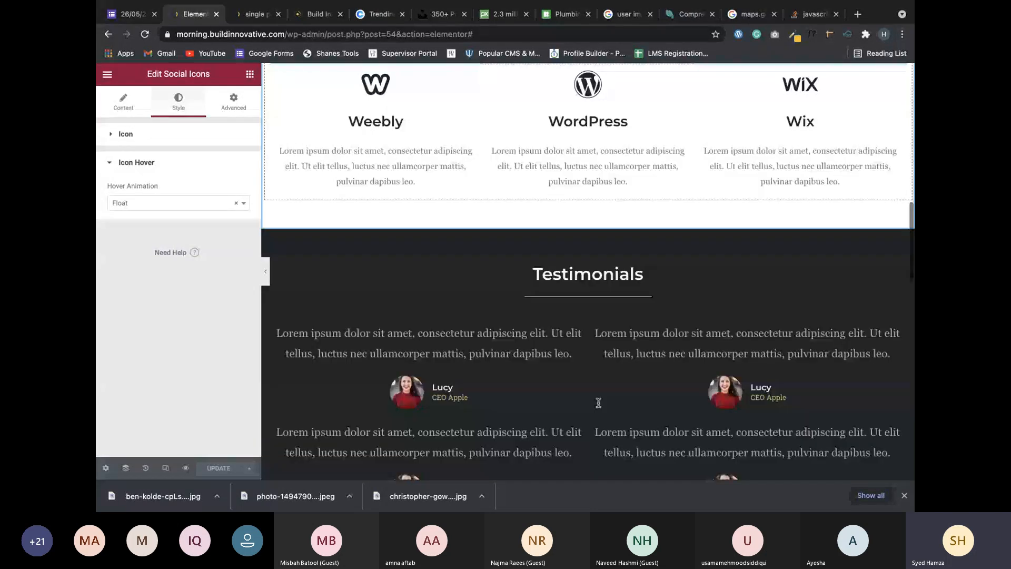
scroll(598, 402, "down", 10)
scroll(599, 405, "down", 2)
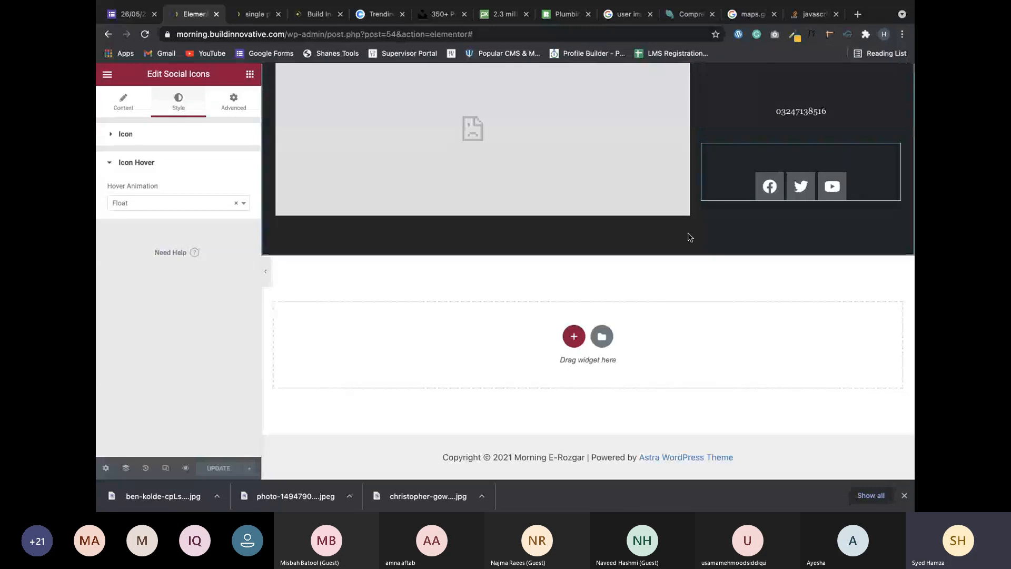
scroll(691, 237, "up", 20)
scroll(688, 235, "up", 5)
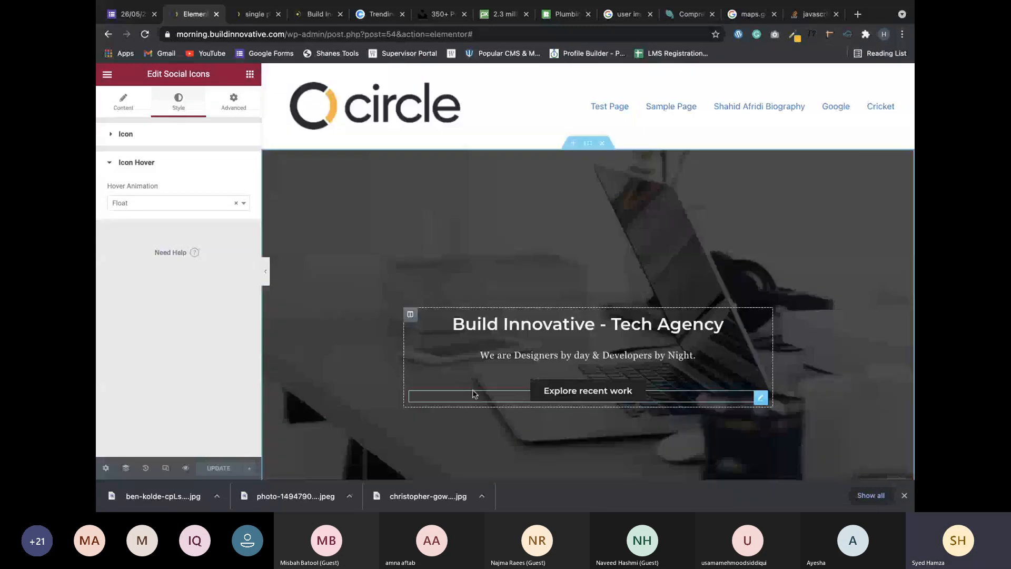
scroll(473, 392, "up", 2)
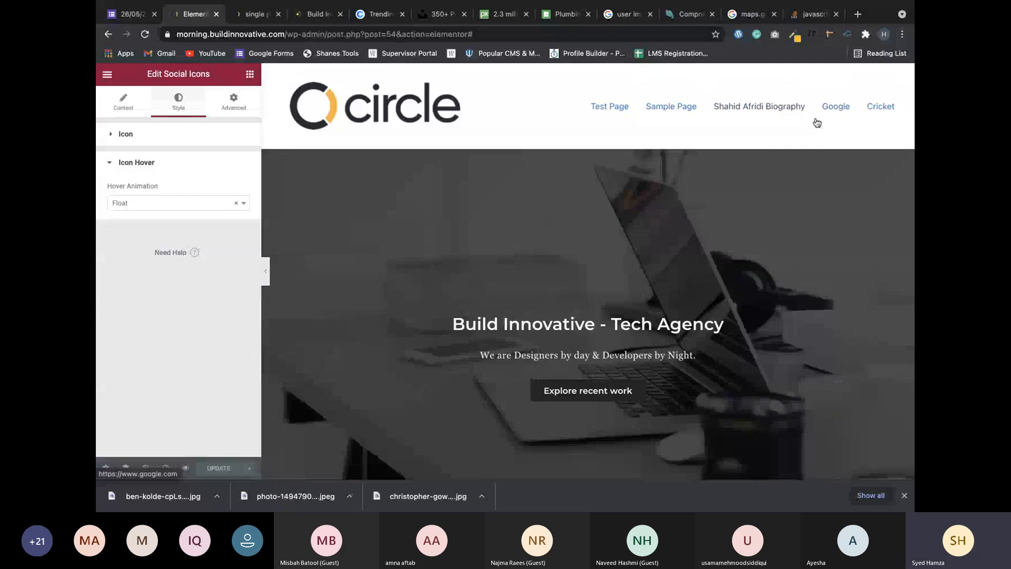
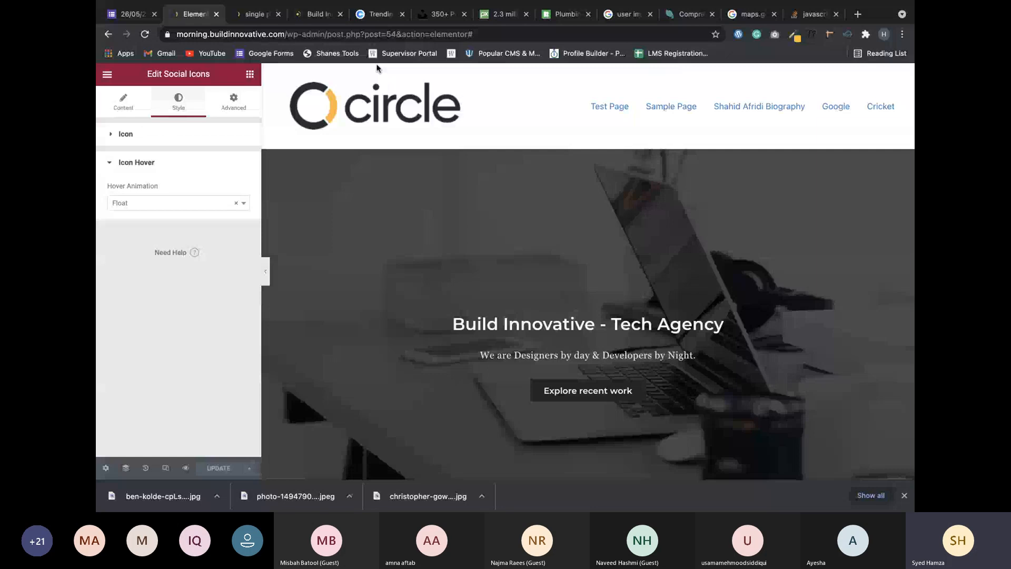
Scroll through the agency page's sections, then open the single page live preview at Contact Us.
scroll(537, 253, "down", 2)
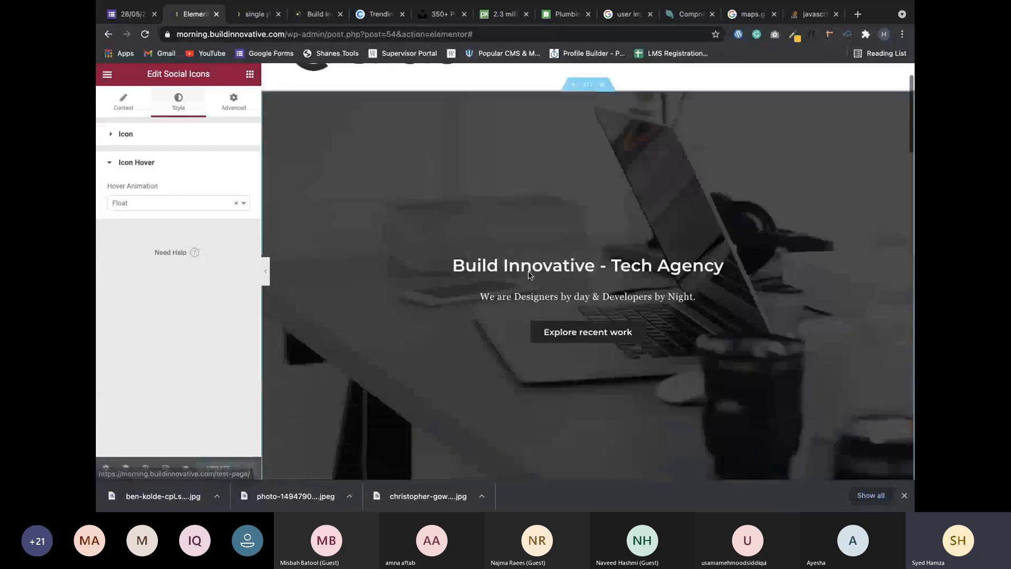
scroll(529, 274, "down", 5)
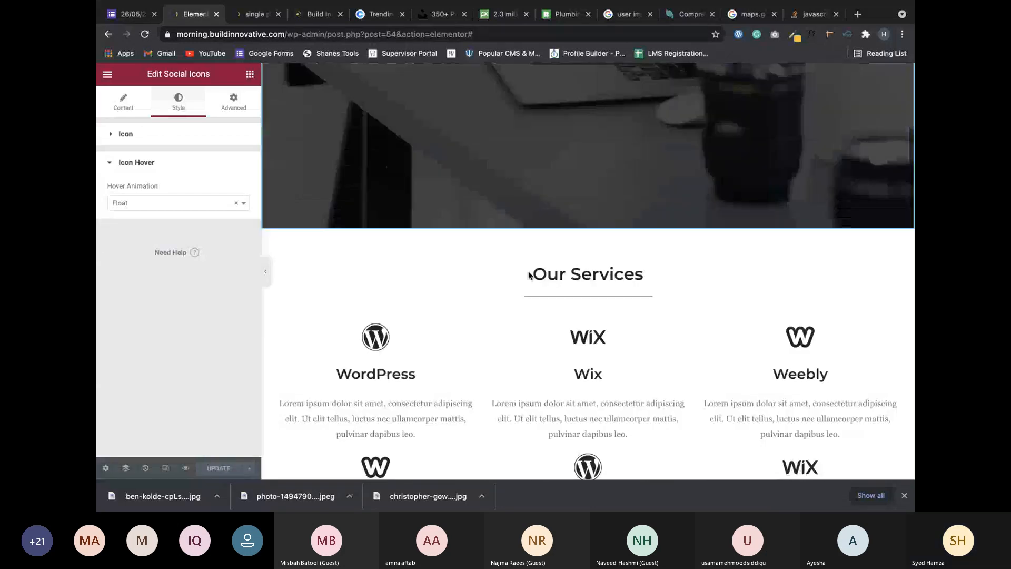
scroll(529, 275, "down", 3)
scroll(529, 276, "down", 15)
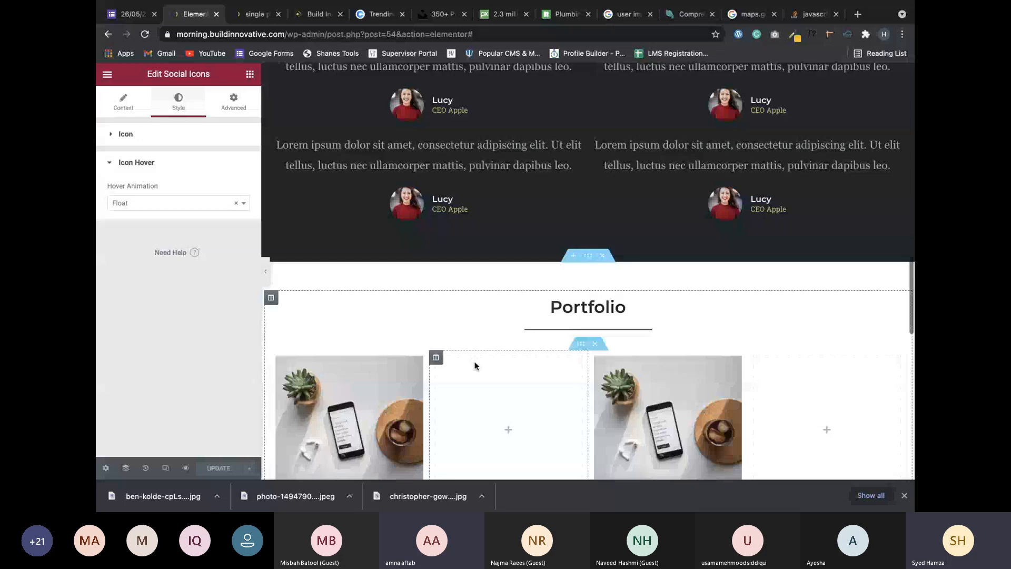
scroll(476, 363, "up", 20)
left_click(248, 14)
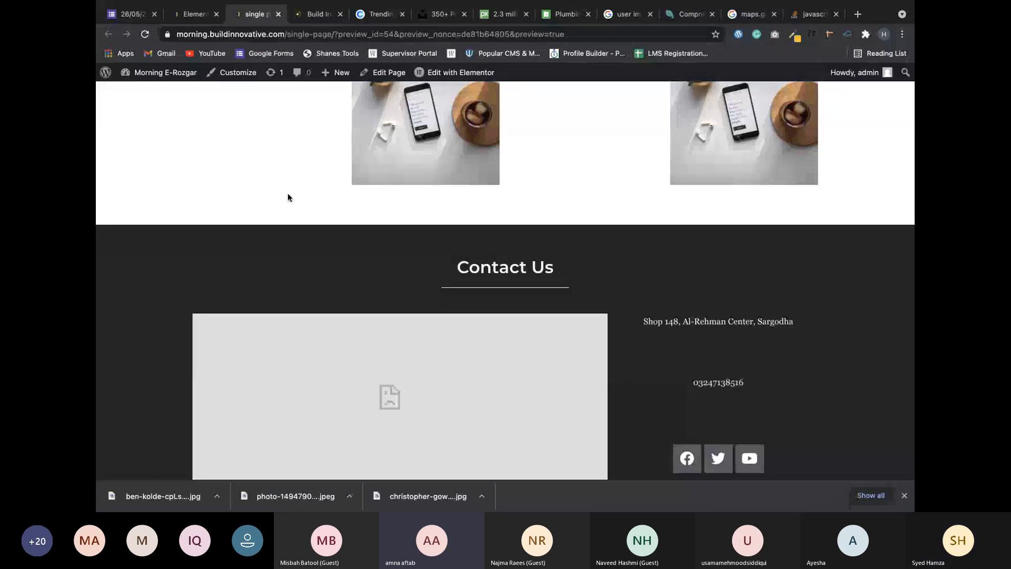
key("super+Tab")
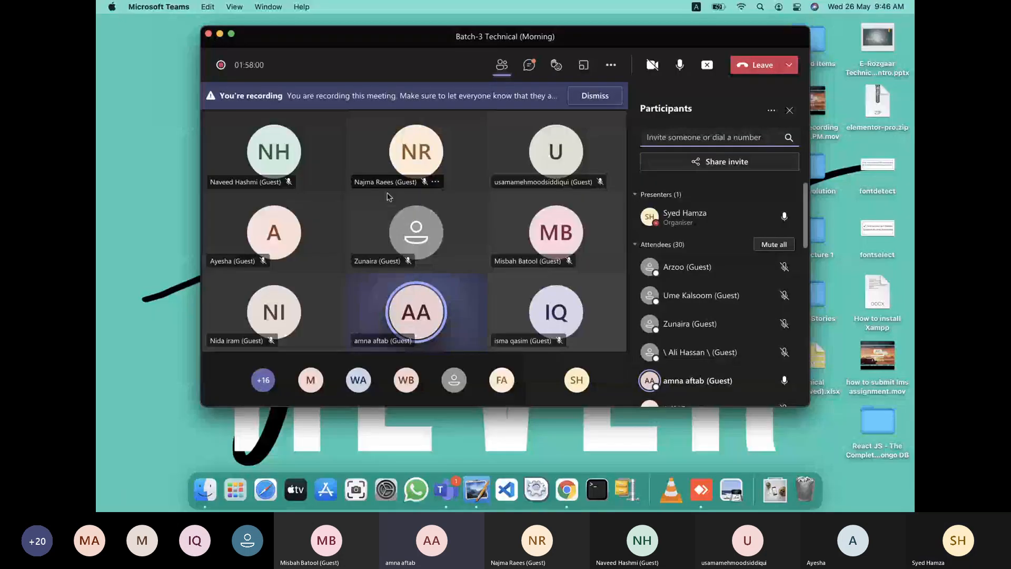
mouse_move(390, 213)
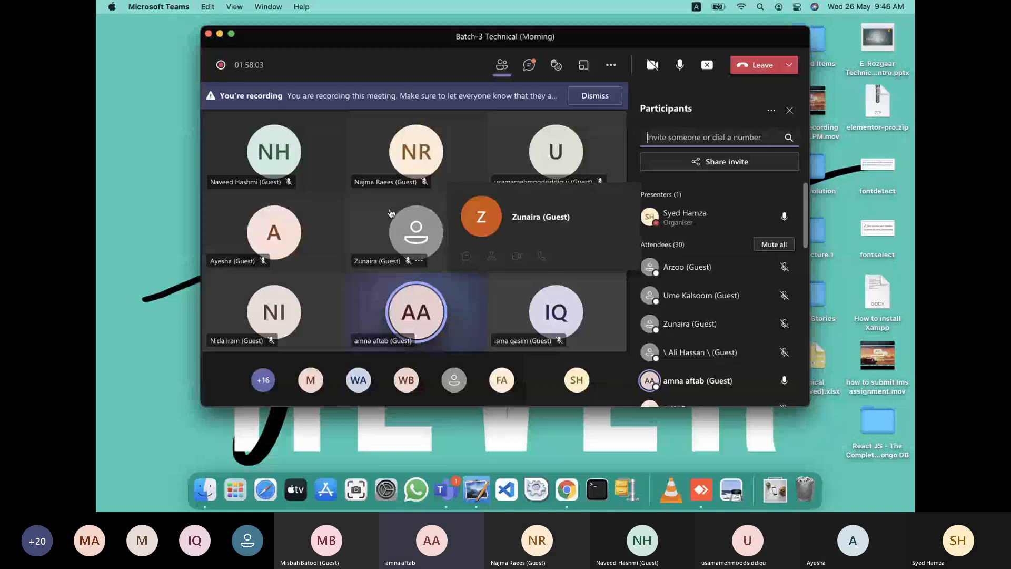
scroll(642, 242, "down", 10)
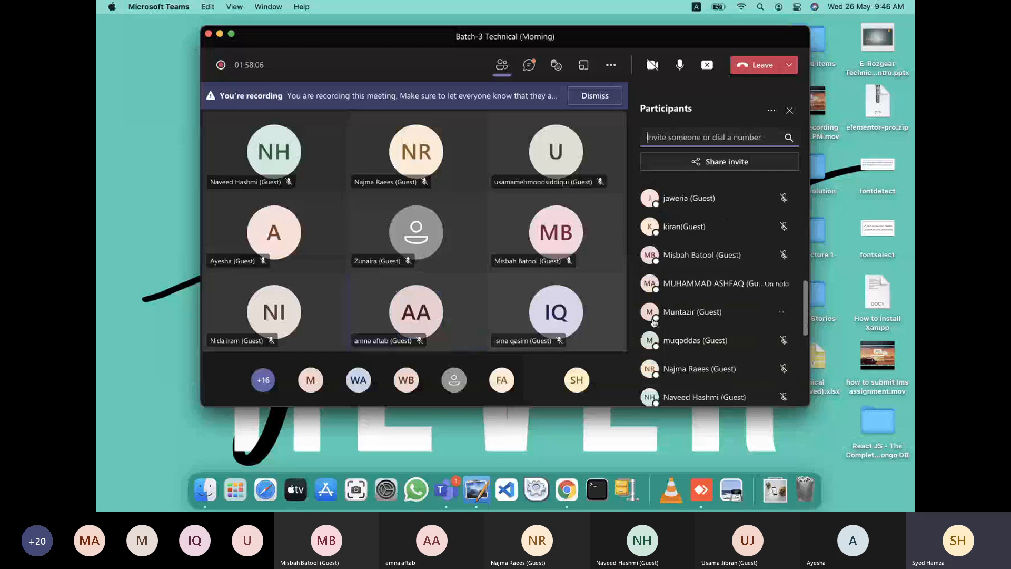
scroll(653, 322, "down", 5)
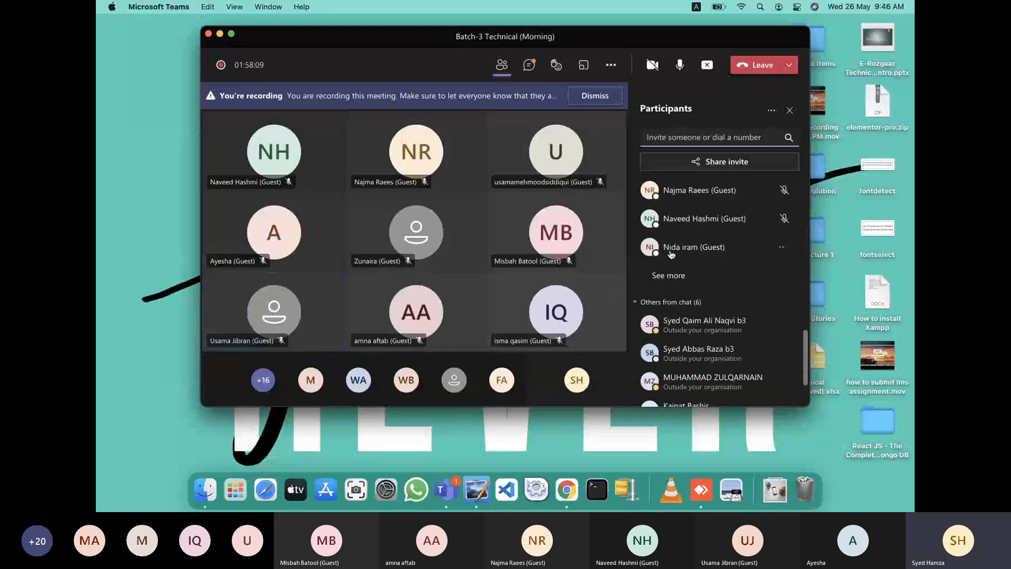
scroll(672, 254, "up", 5)
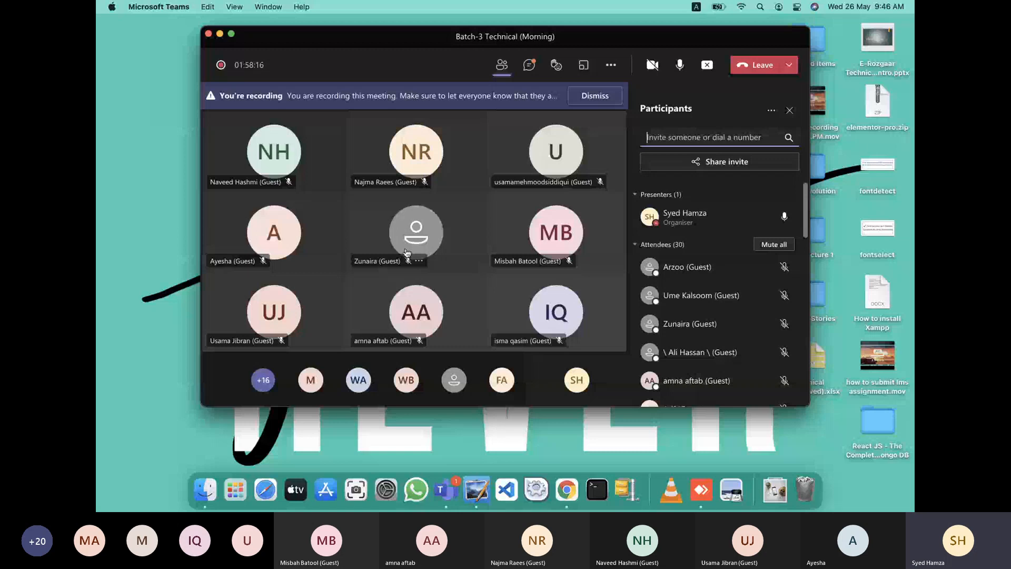
key("ctrl+Right")
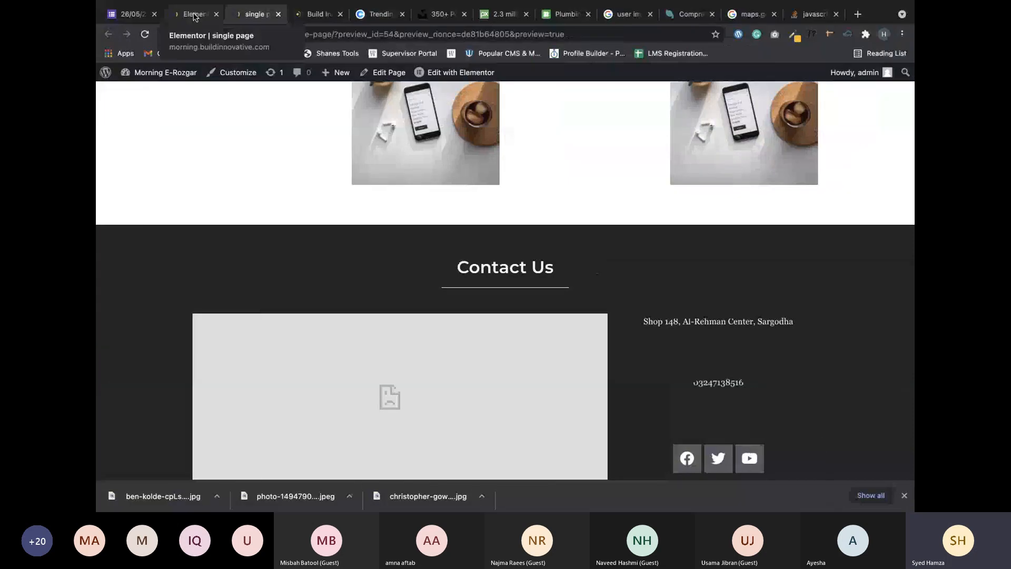
Switch among the Elementor, single page and Dashboard tabs, ending on the WordPress Dashboard.
left_click(193, 16)
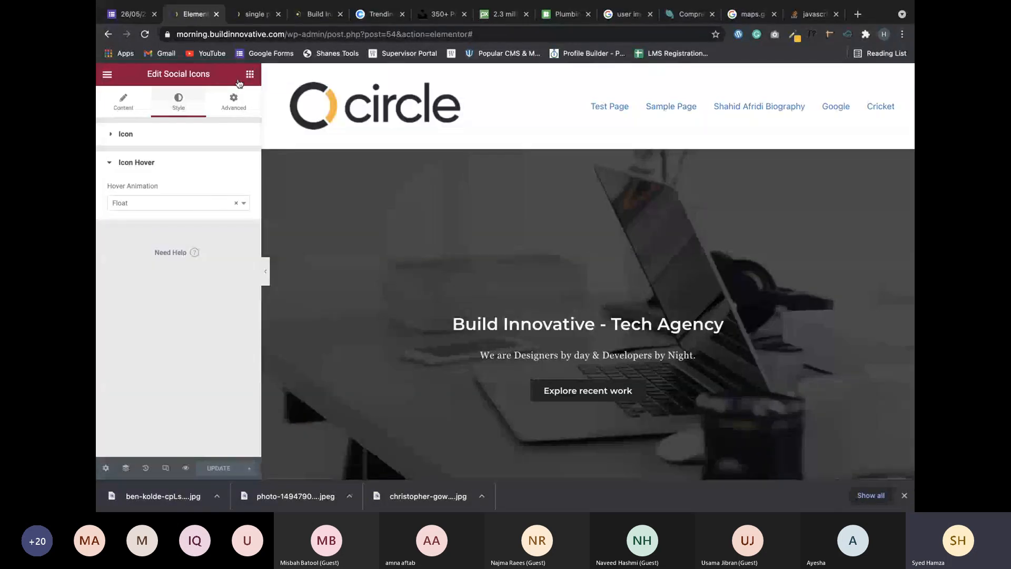
left_click(283, 11)
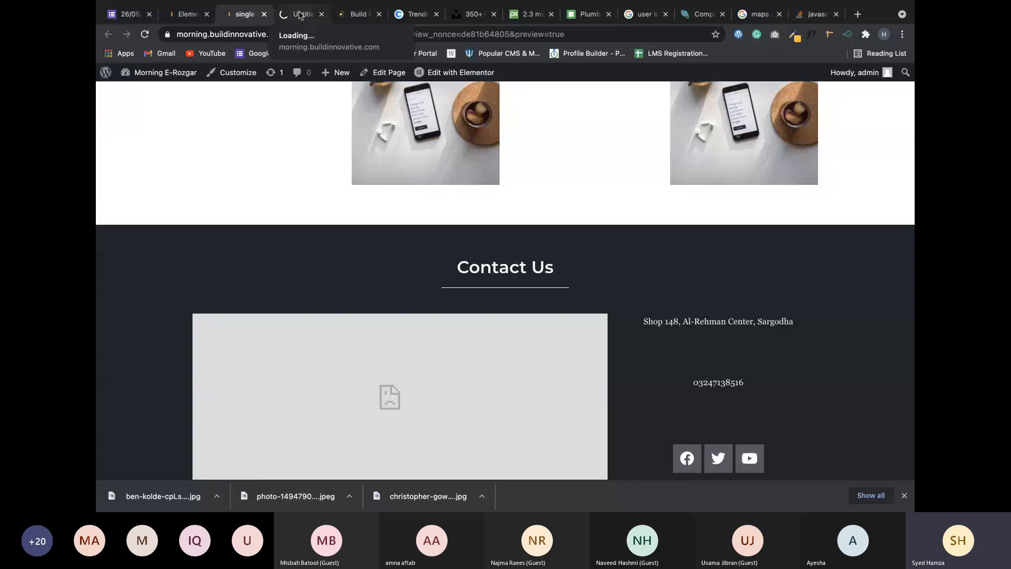
left_click(284, 10)
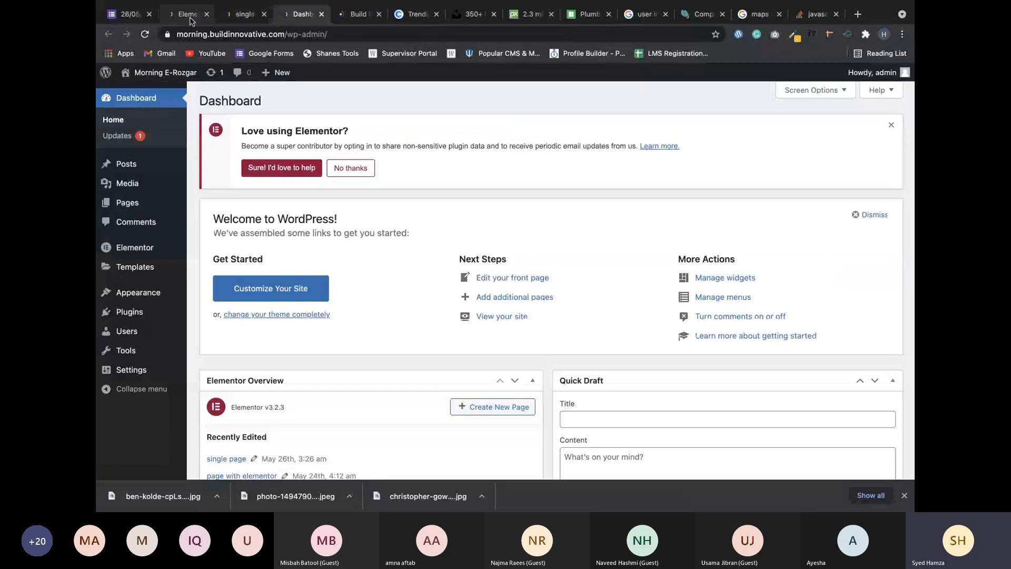
left_click(188, 14)
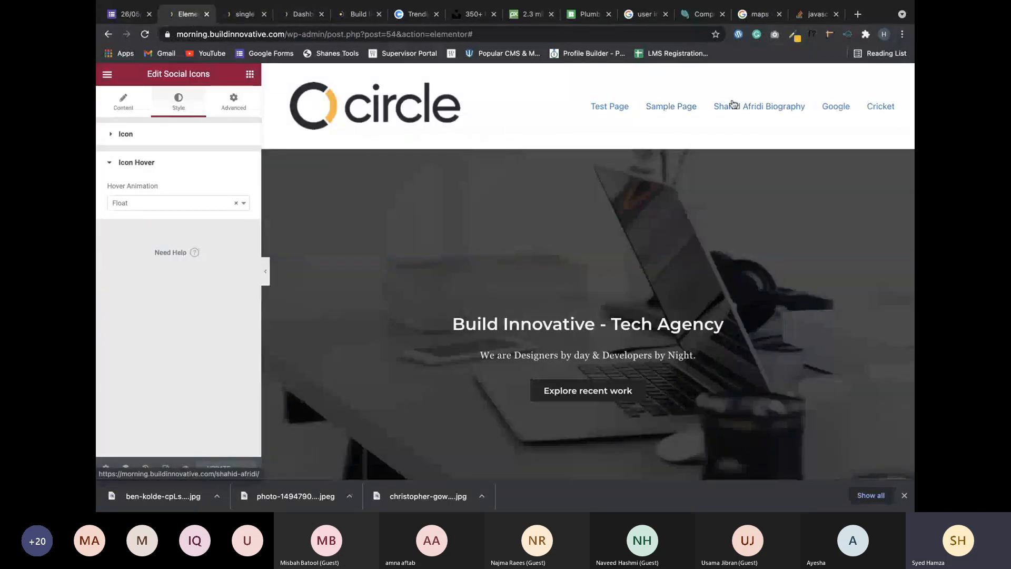
left_click(254, 19)
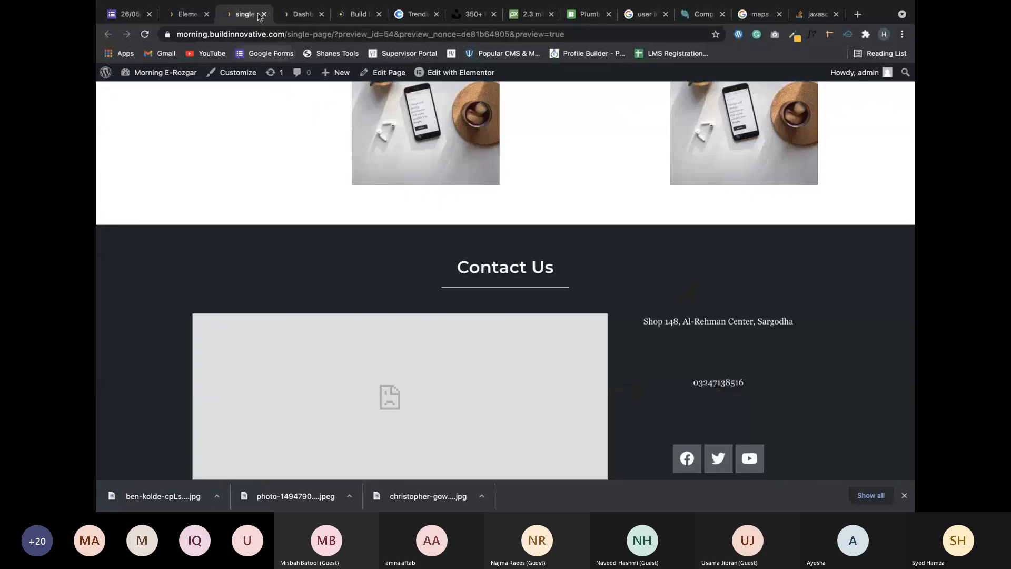
left_click(291, 17)
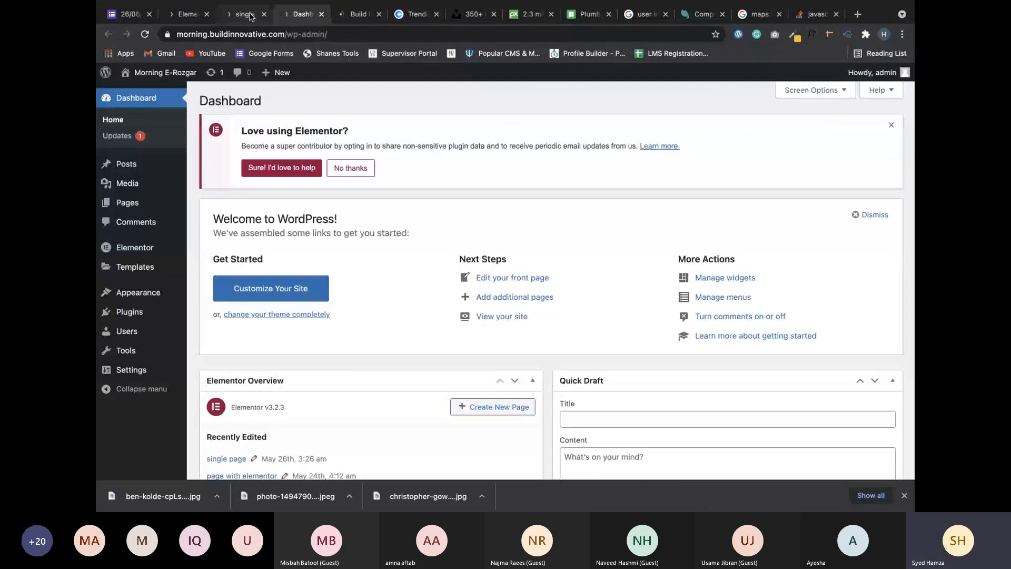
mouse_move(140, 299)
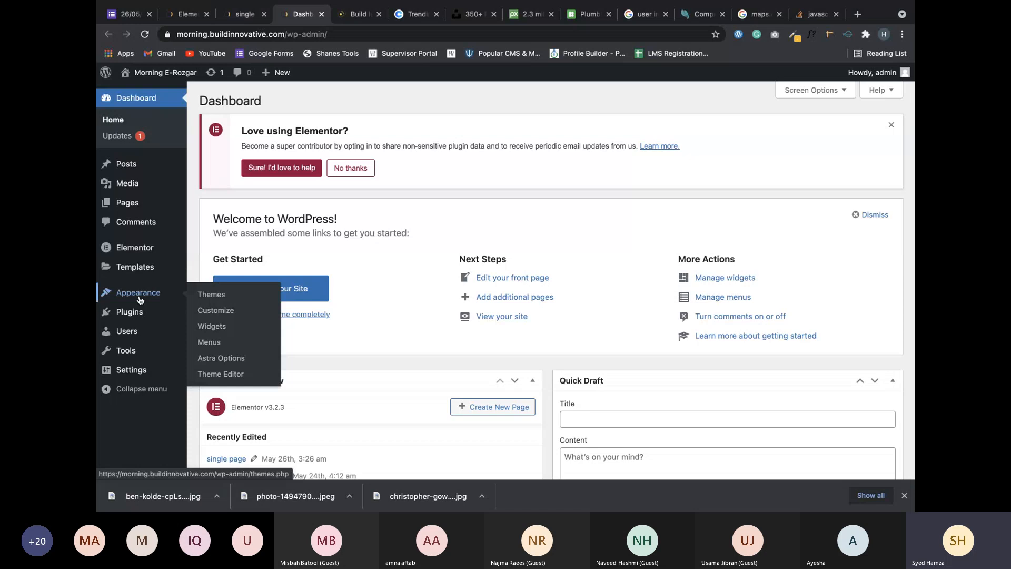
In Appearance > Menus, remove Test Page, Sample Page, the biography post and Google from Main menu.
left_click(209, 342)
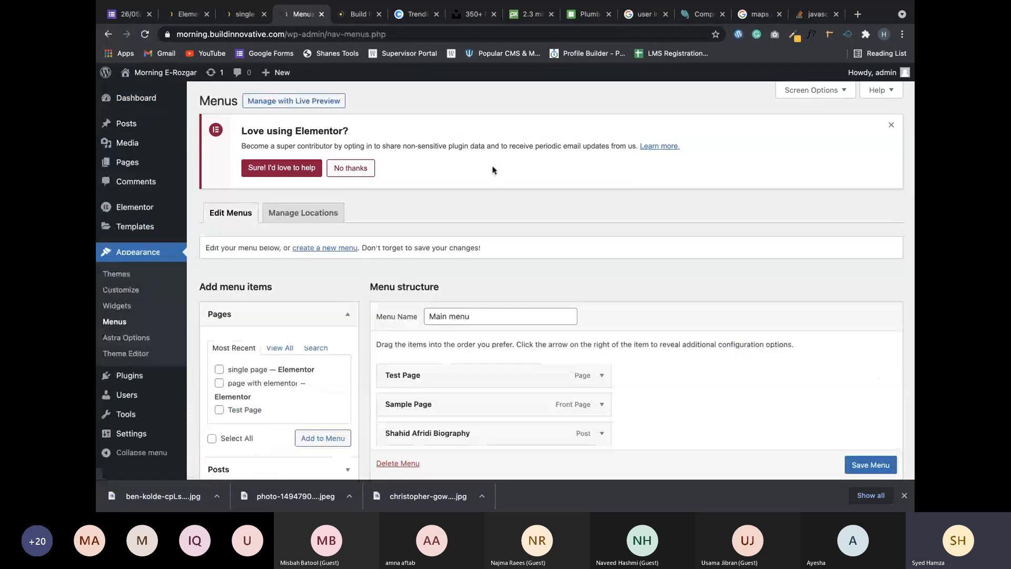
scroll(417, 278, "down", 5)
left_click(603, 138)
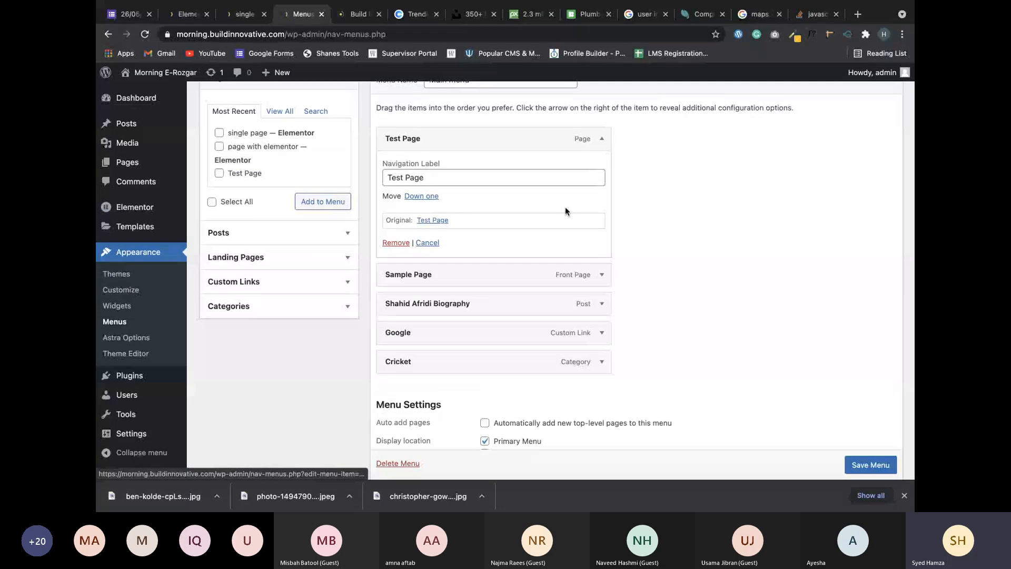
left_click(398, 244)
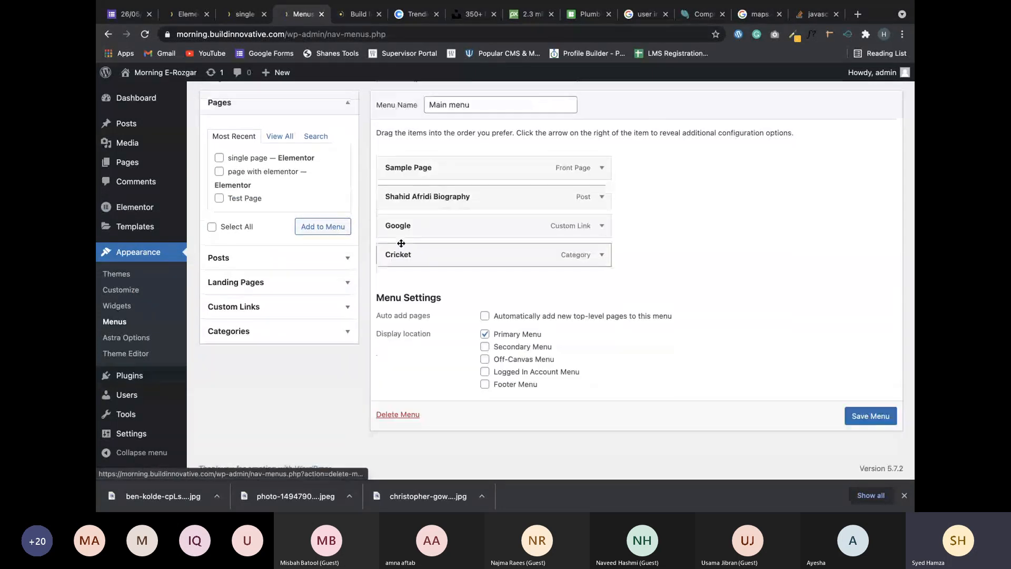
left_click(602, 168)
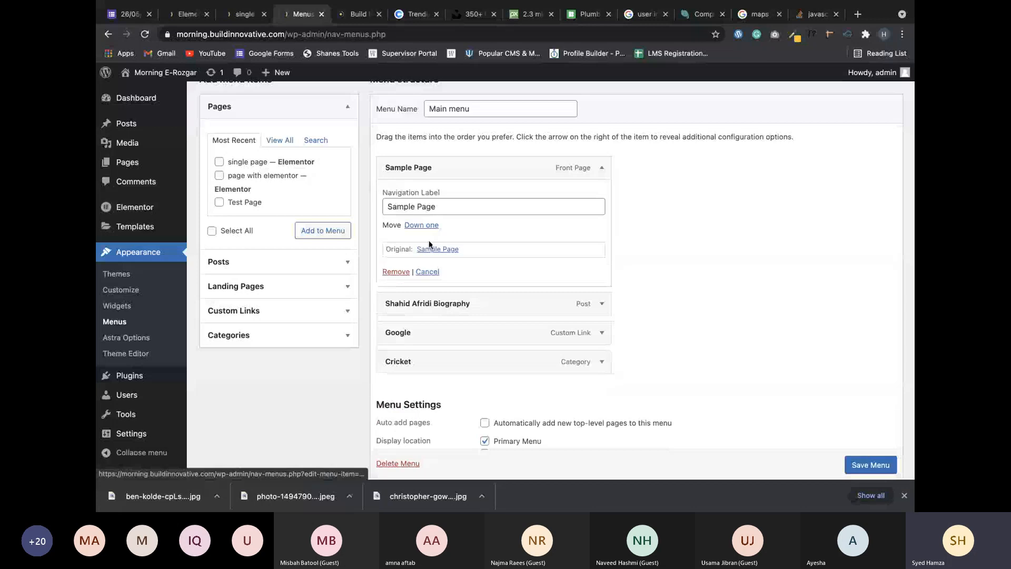
left_click(395, 271)
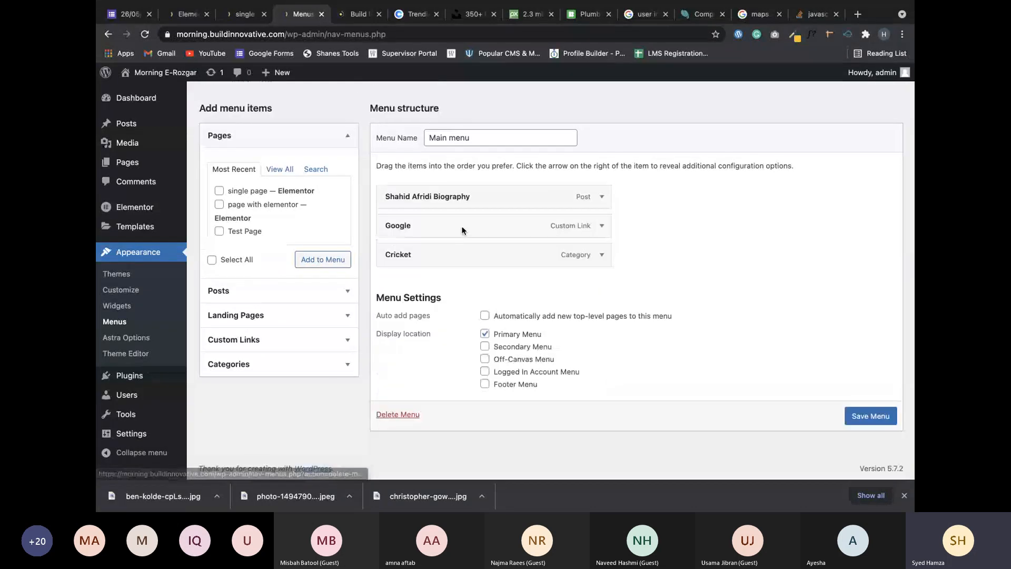
left_click(603, 198)
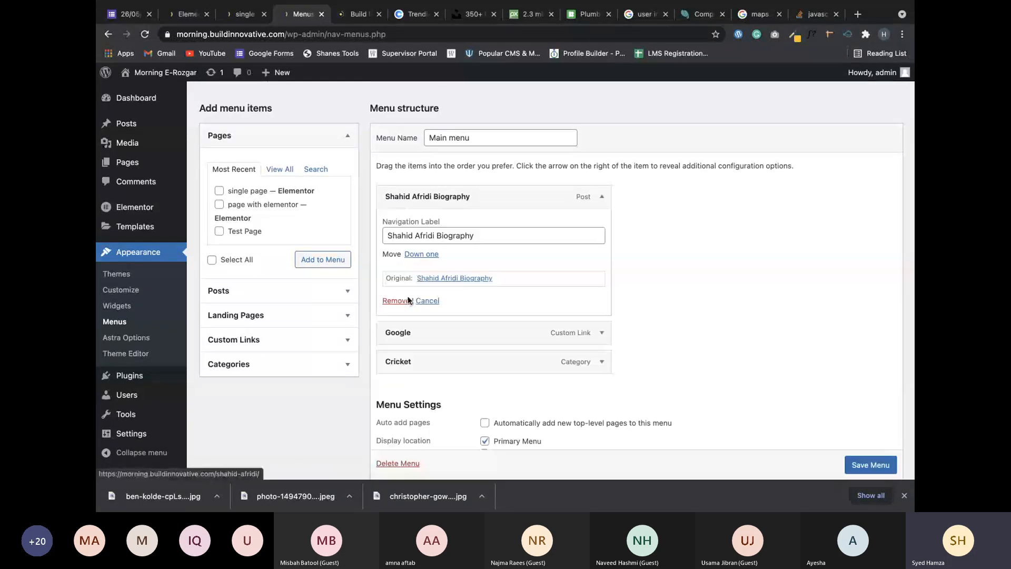
left_click(401, 305)
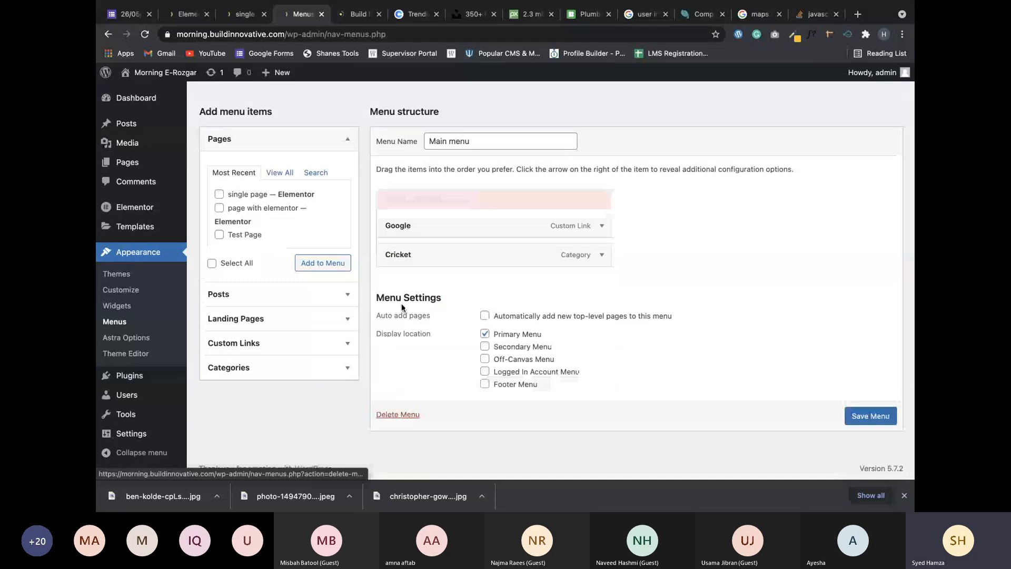
left_click(588, 224)
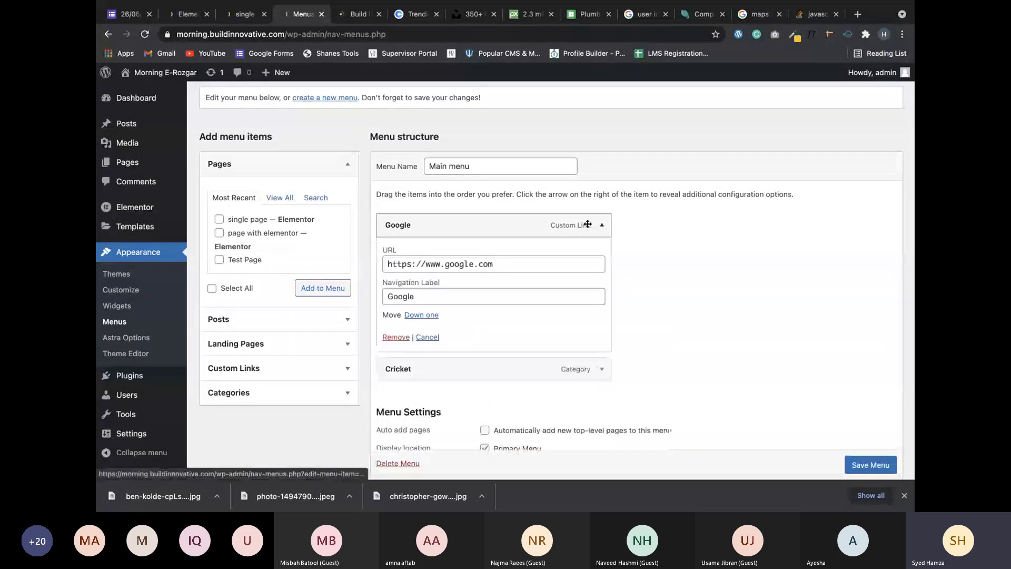
left_click(396, 337)
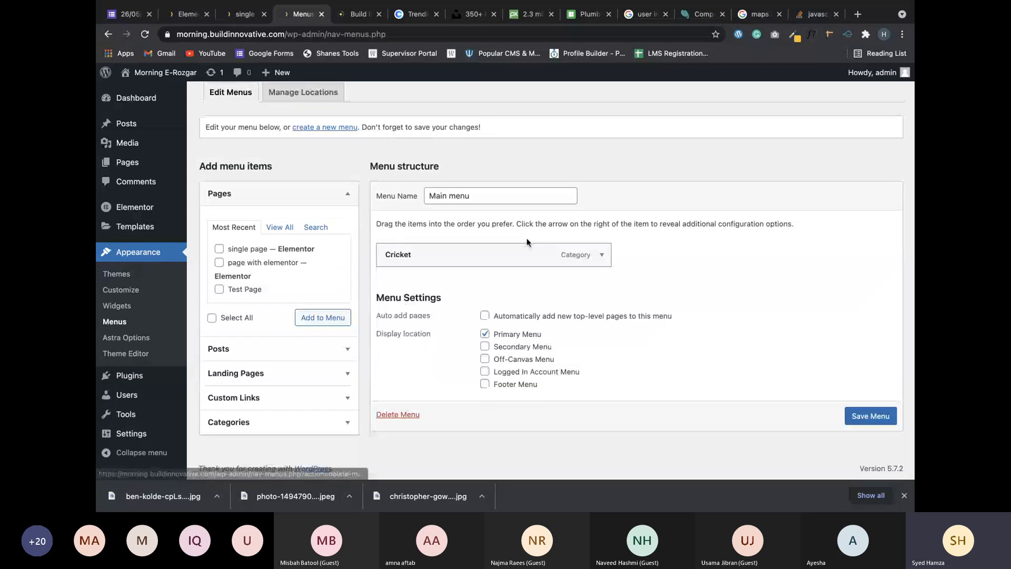
left_click(601, 255)
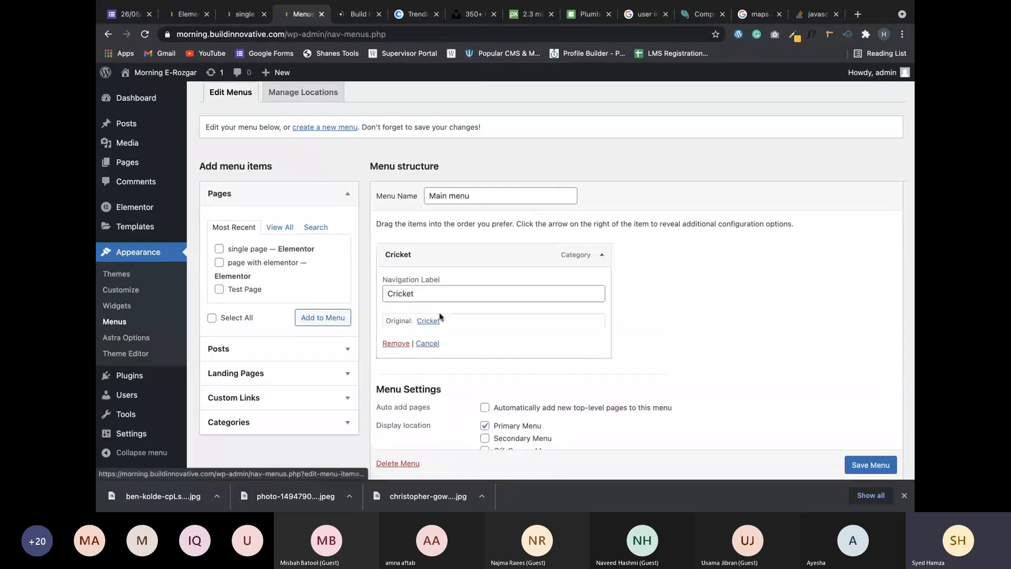
Remove Cricket to empty the menu and fill in a custom link: URL #services, text Services.
left_click(396, 343)
left_click(234, 397)
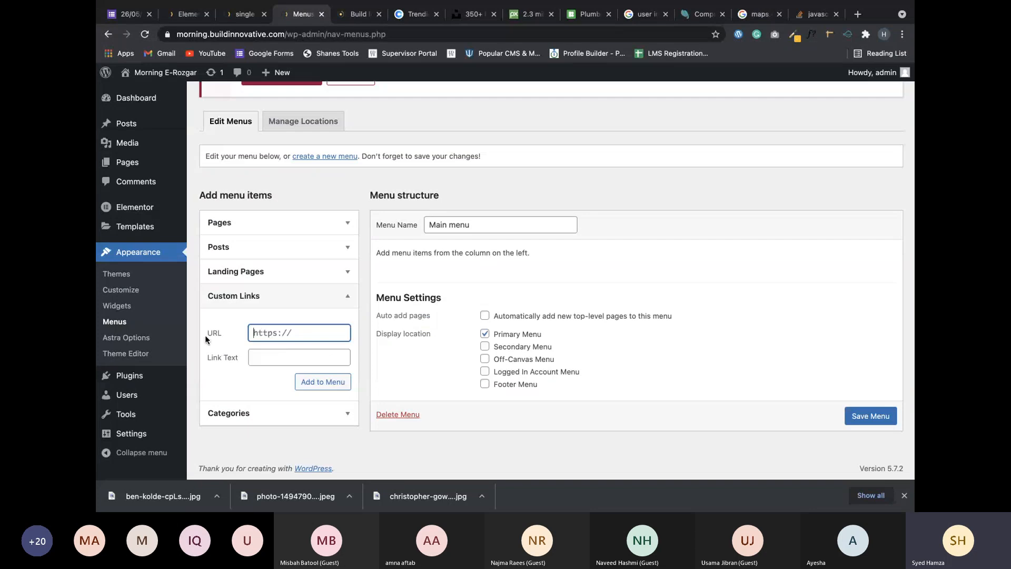
left_click(261, 357)
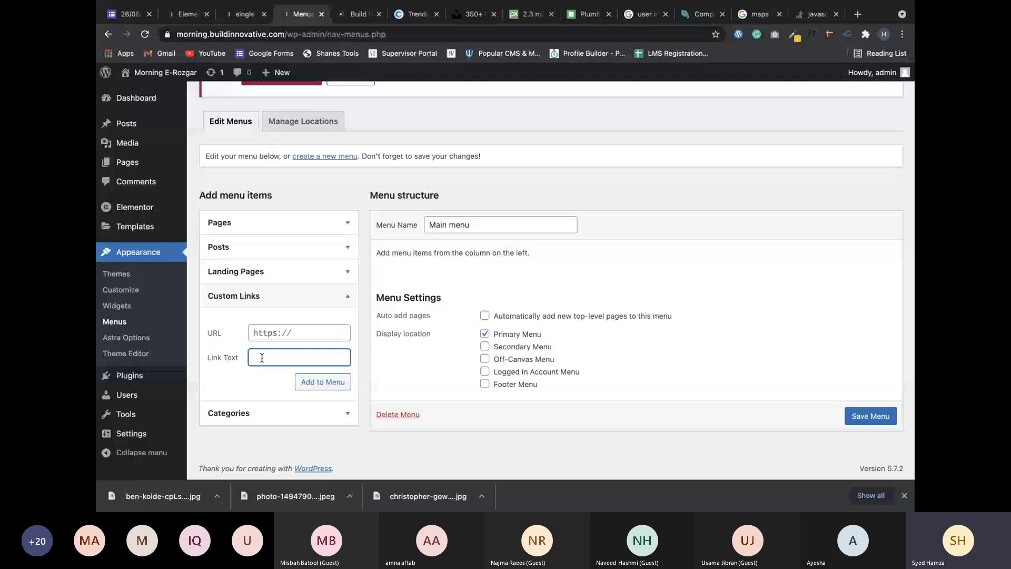
type("Services")
double_click(262, 358)
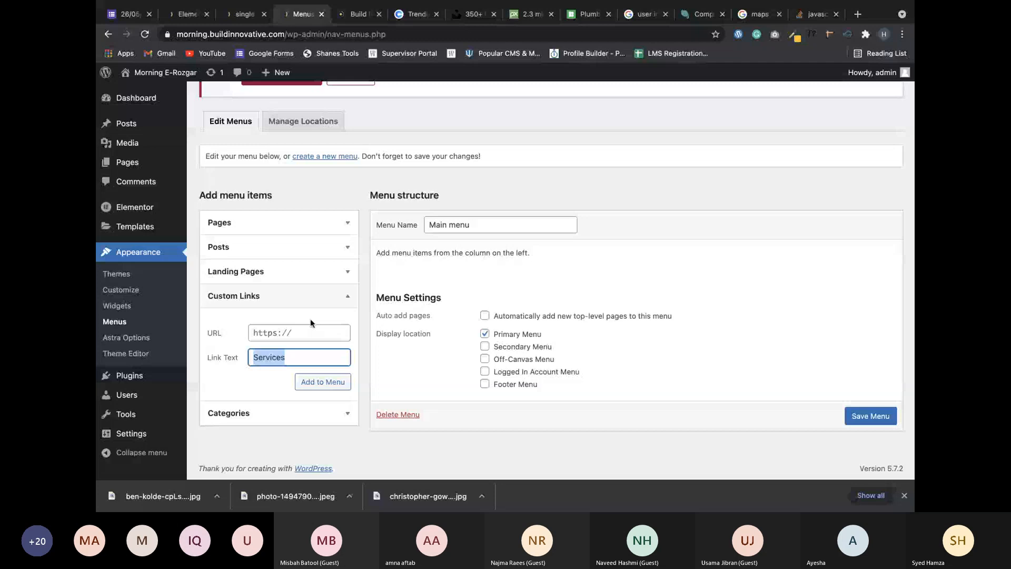
triple_click(258, 333)
type("ervices")
left_click(255, 333)
type("#s")
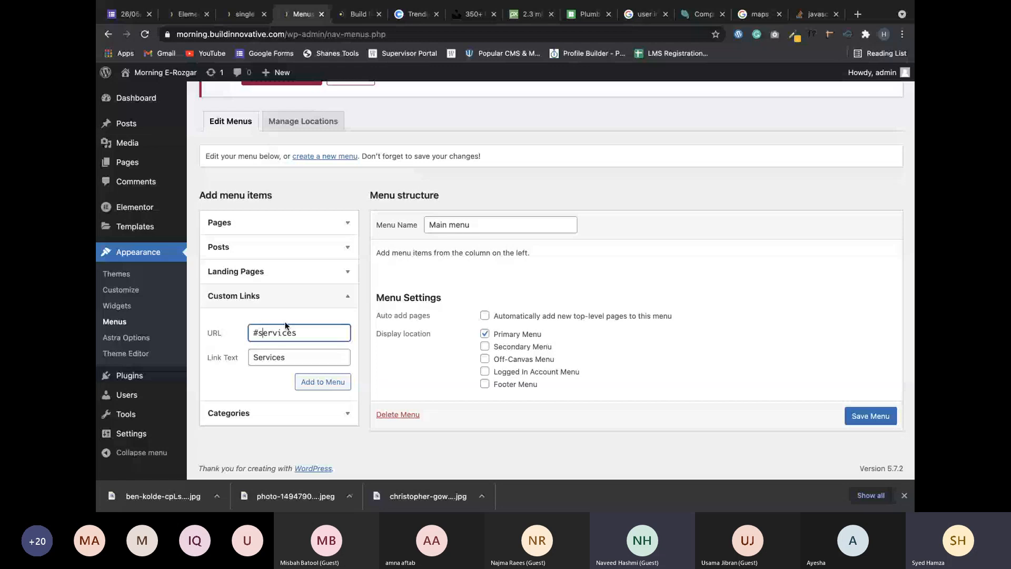
Check the section names on the page preview, then return to the menu editor.
left_click(243, 16)
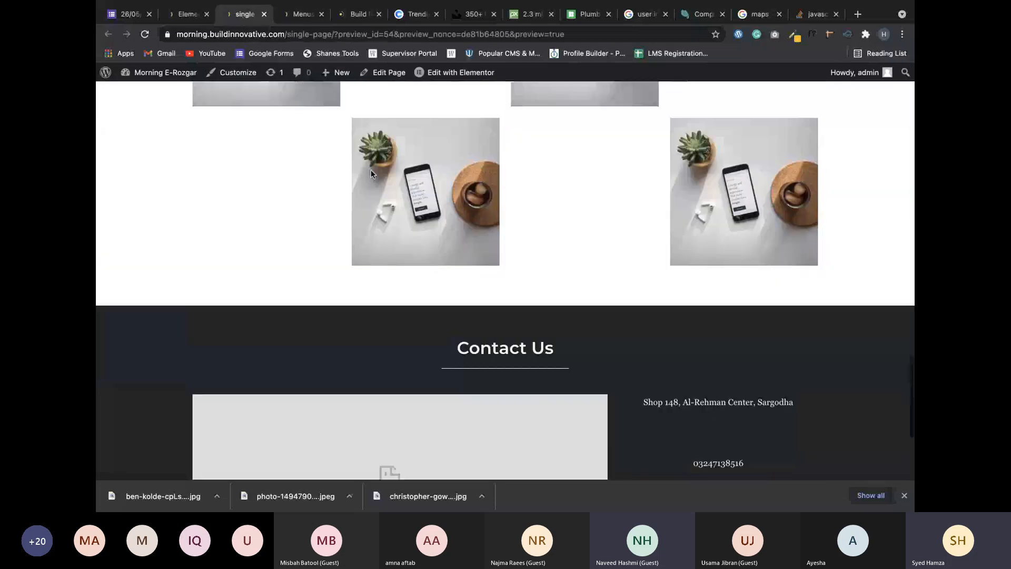
scroll(371, 173, "up", 10)
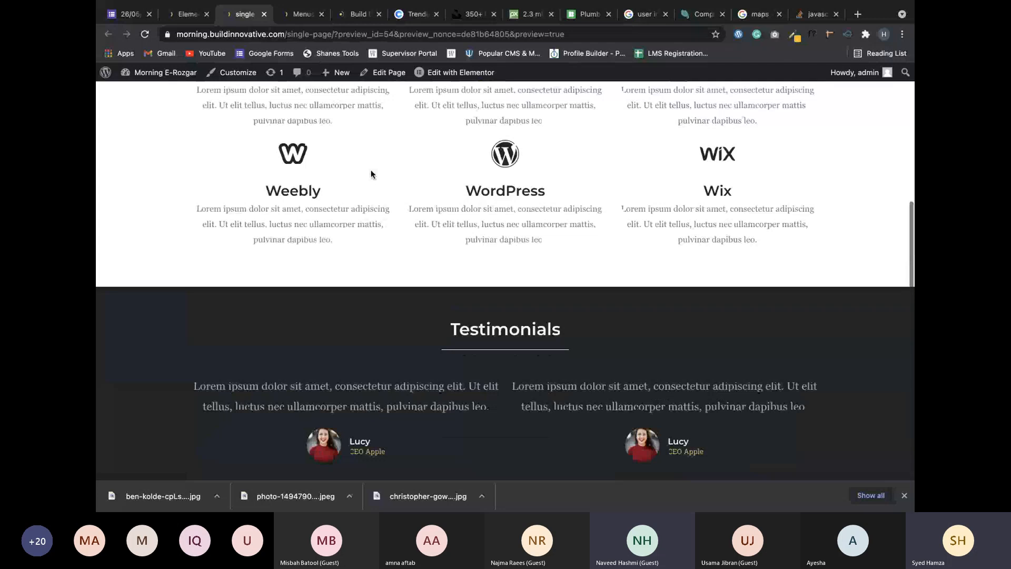
scroll(371, 173, "up", 15)
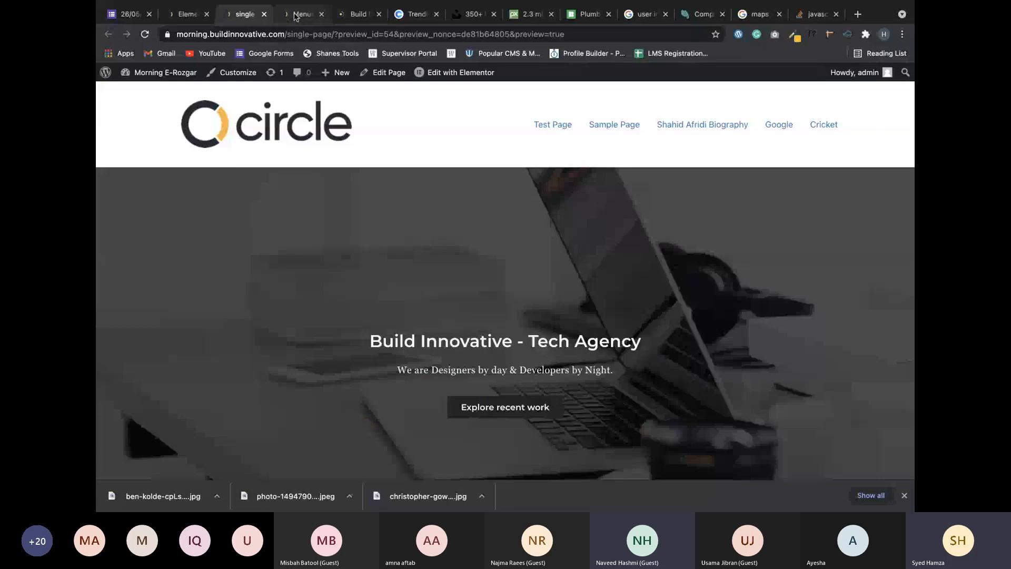
left_click(295, 17)
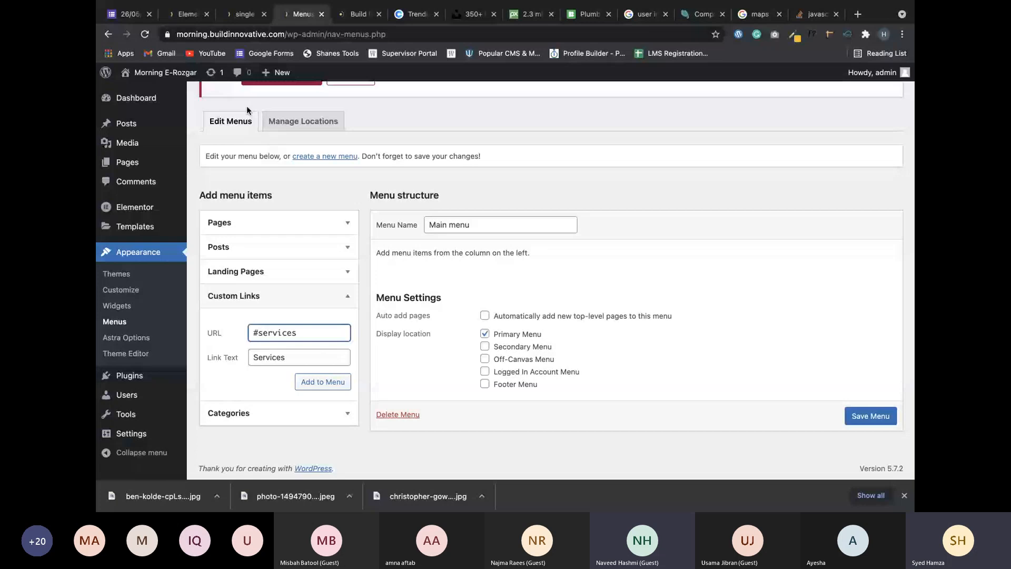
Add the Services link, then a Testimonials custom link pointing to #testimonials.
key("Return")
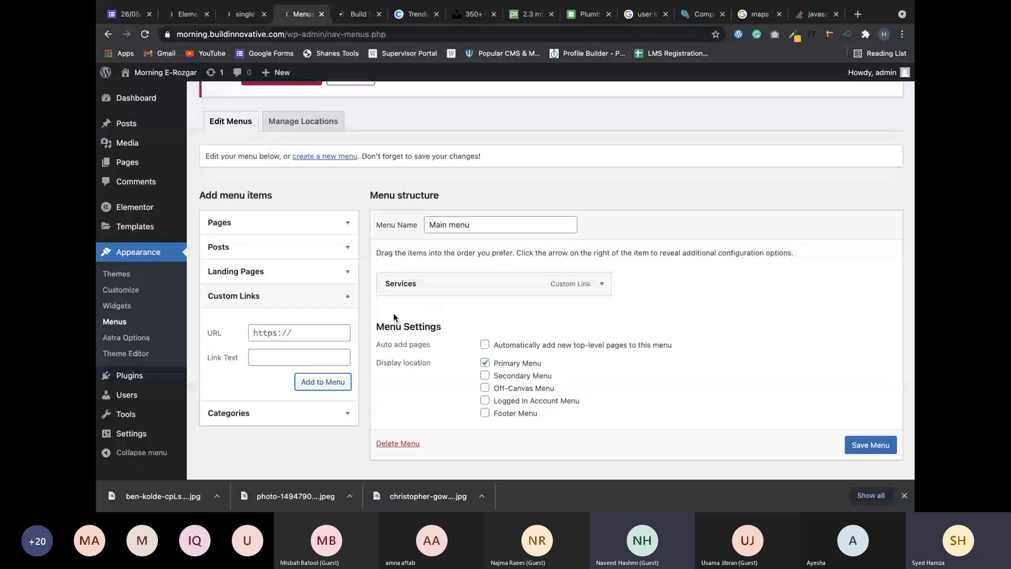
left_click(302, 332)
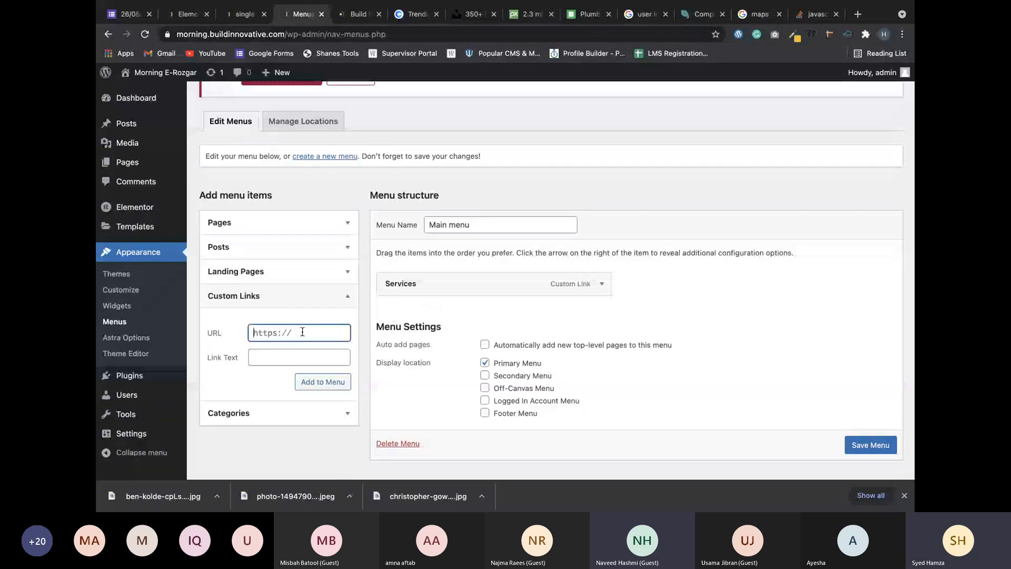
left_click(285, 356)
type("T")
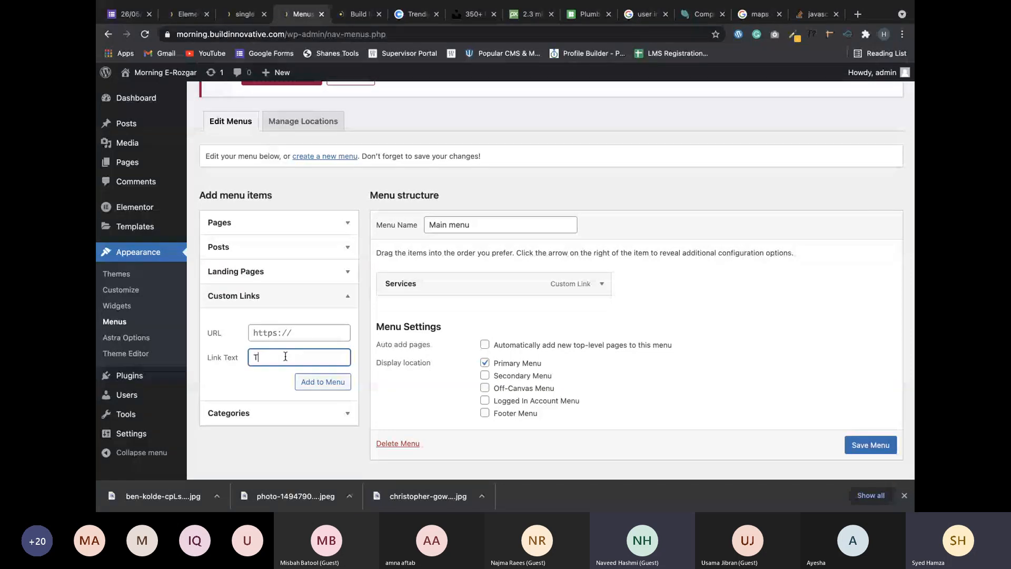
type("estimon")
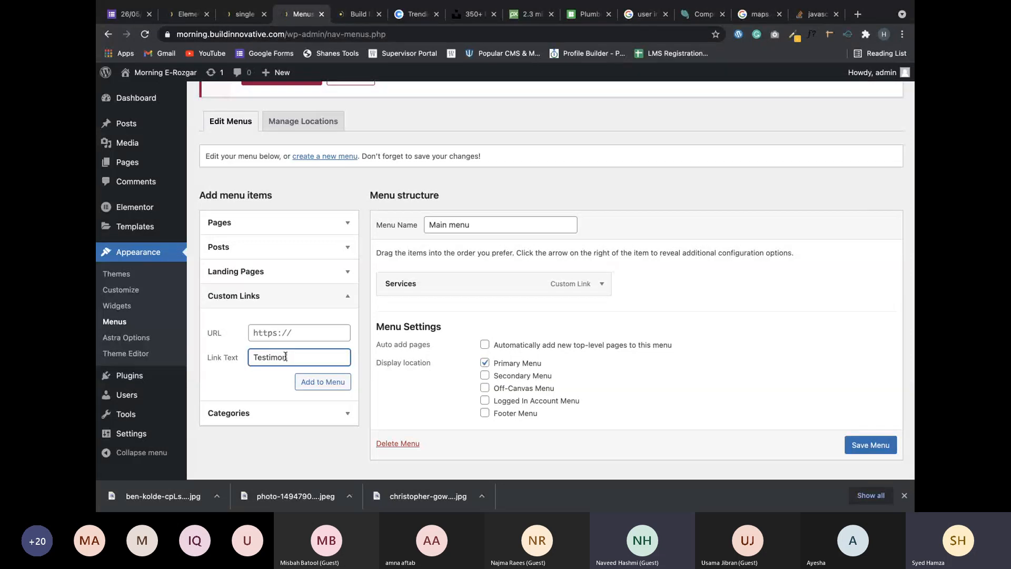
type("ials")
left_click(325, 333)
type("#")
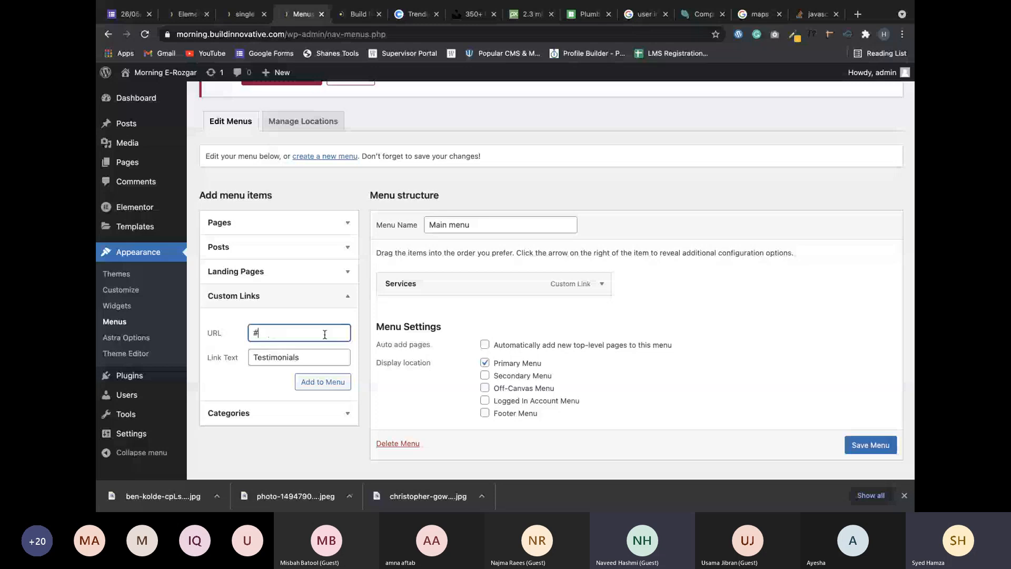
type("testimonials")
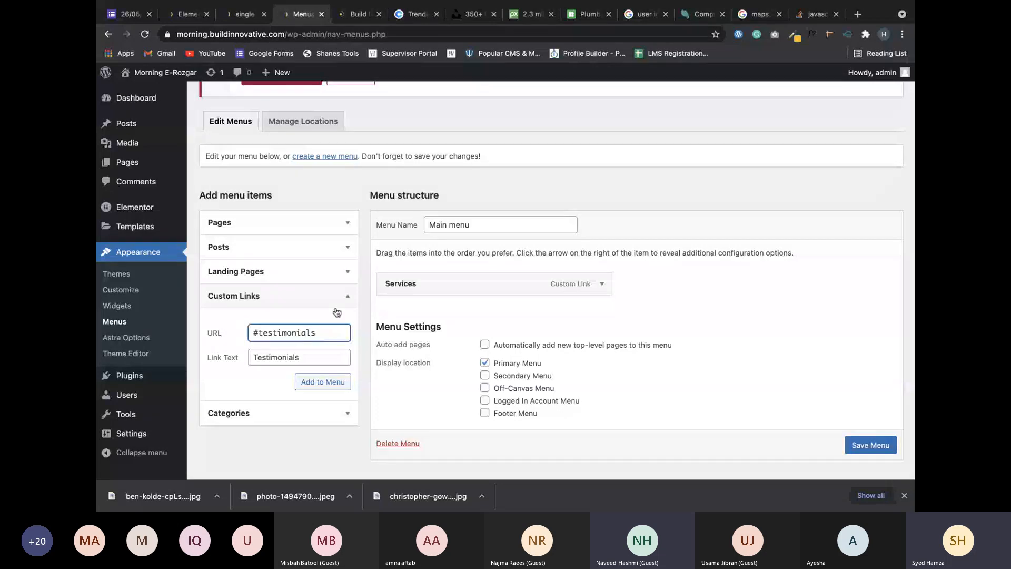
double_click(281, 332)
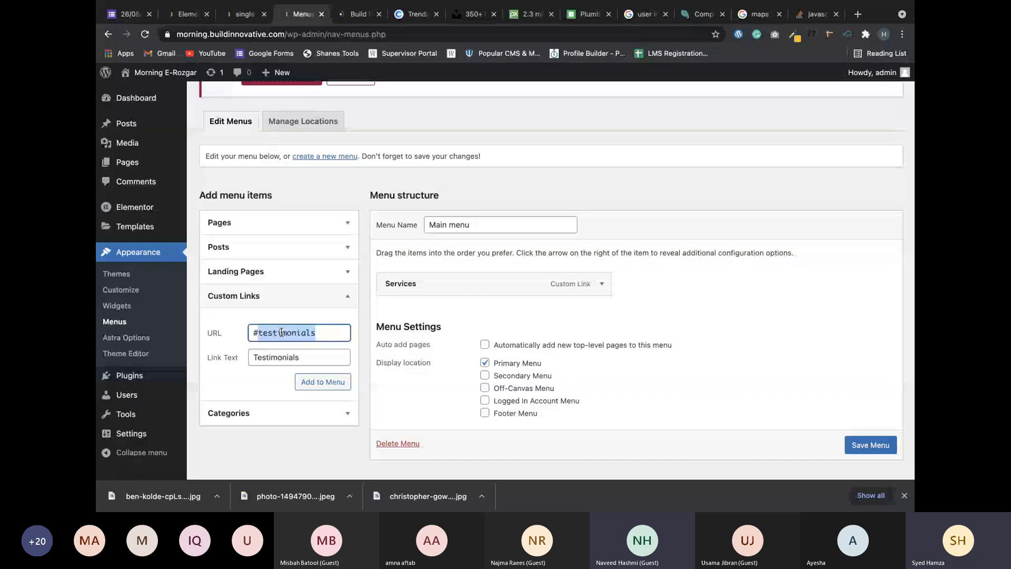
key("ctrl+a")
left_click(333, 366)
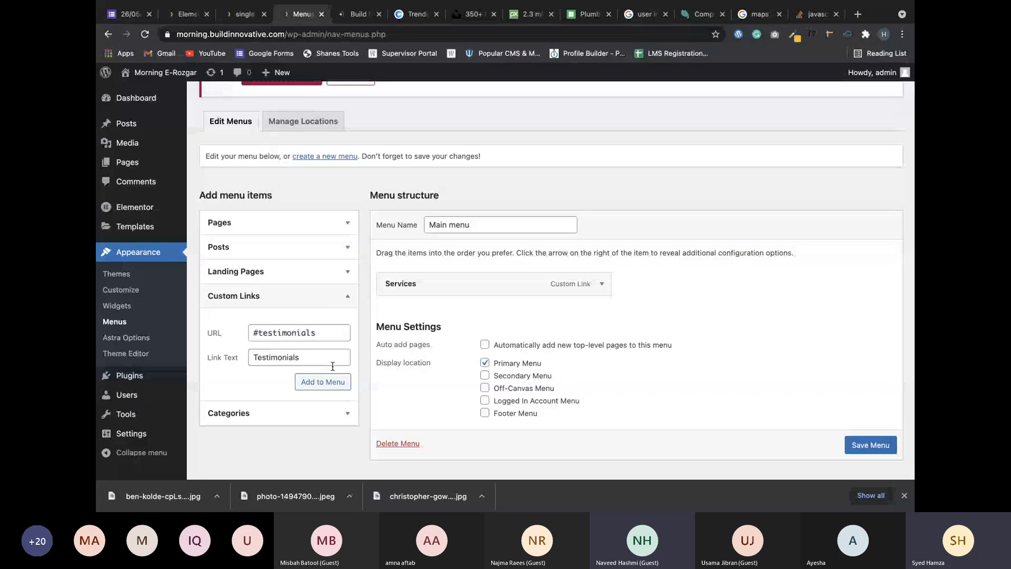
left_click(326, 381)
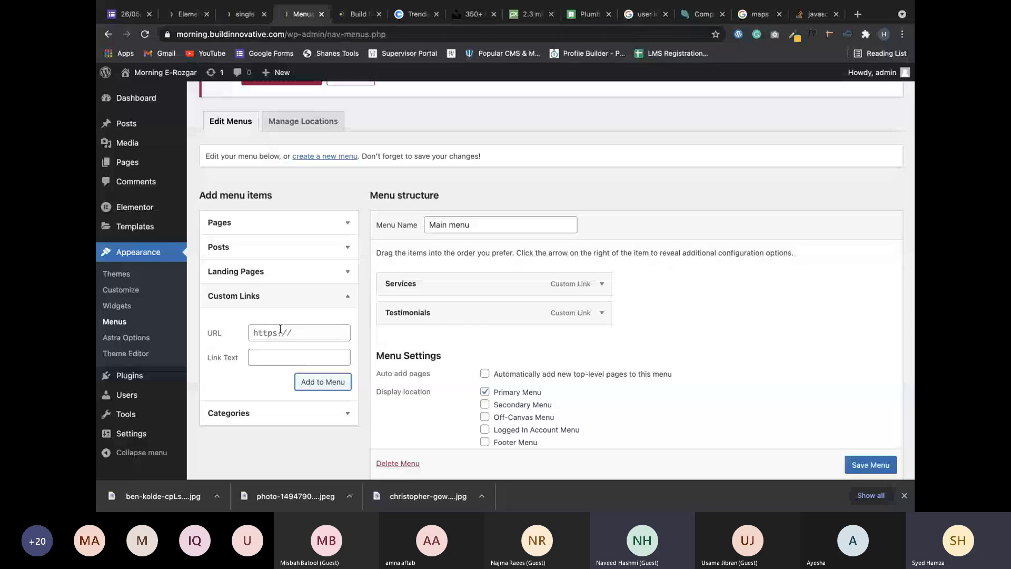
Check the Portfolio section on the preview and add a Portfolio custom link to the menu.
left_click(245, 14)
left_click(303, 14)
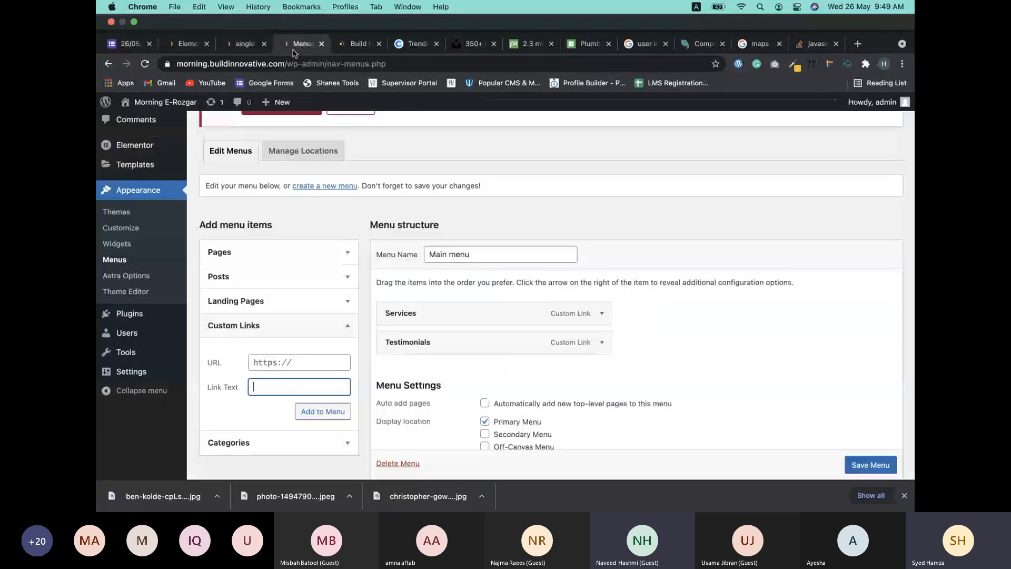
left_click(281, 375)
type("Portfoli")
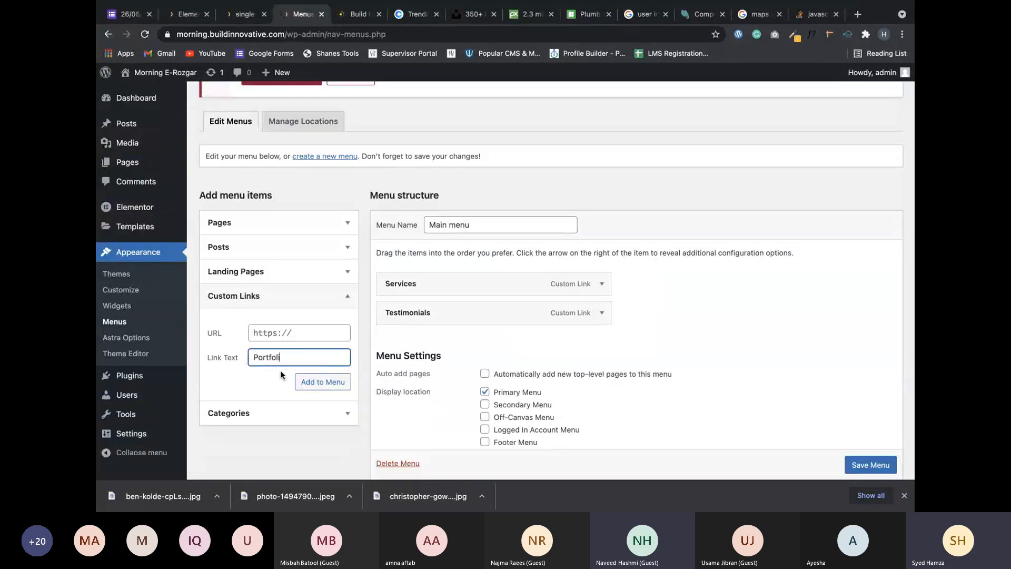
type("o")
key("super+a")
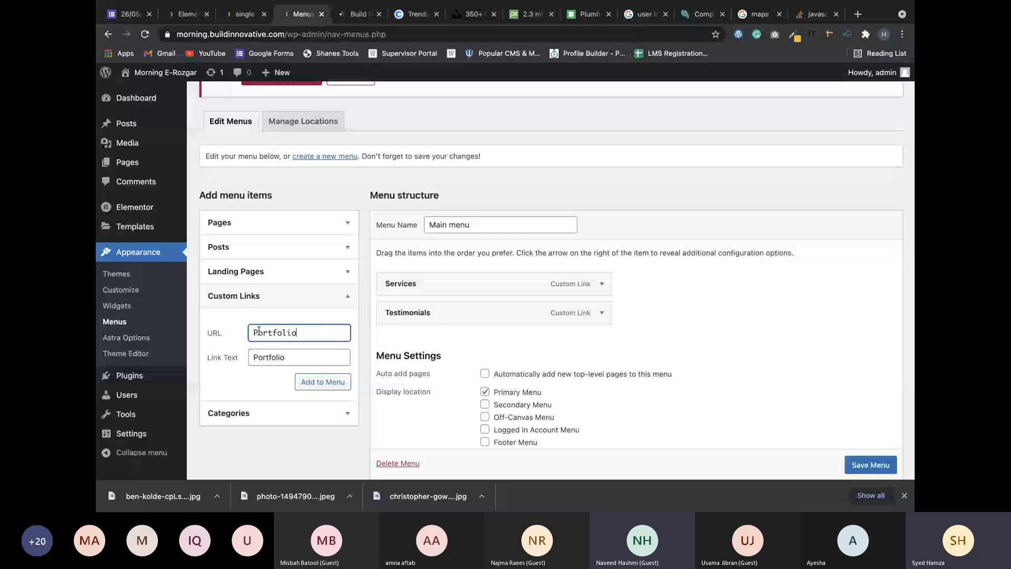
key("Return")
Add a Contact Us link pointing to #contactus and save the Main menu.
type("#conta")
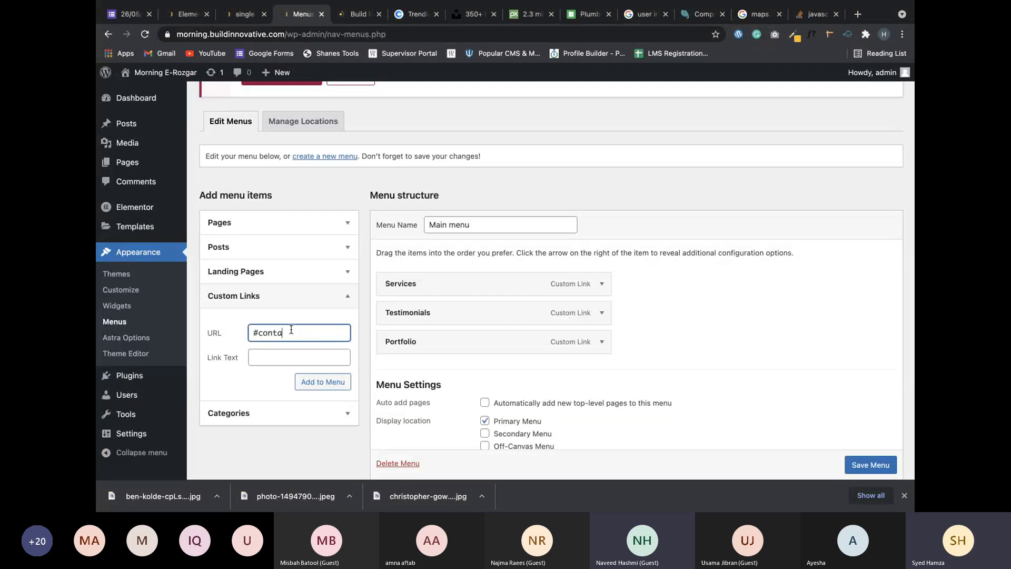
type("ctus")
left_click(261, 363)
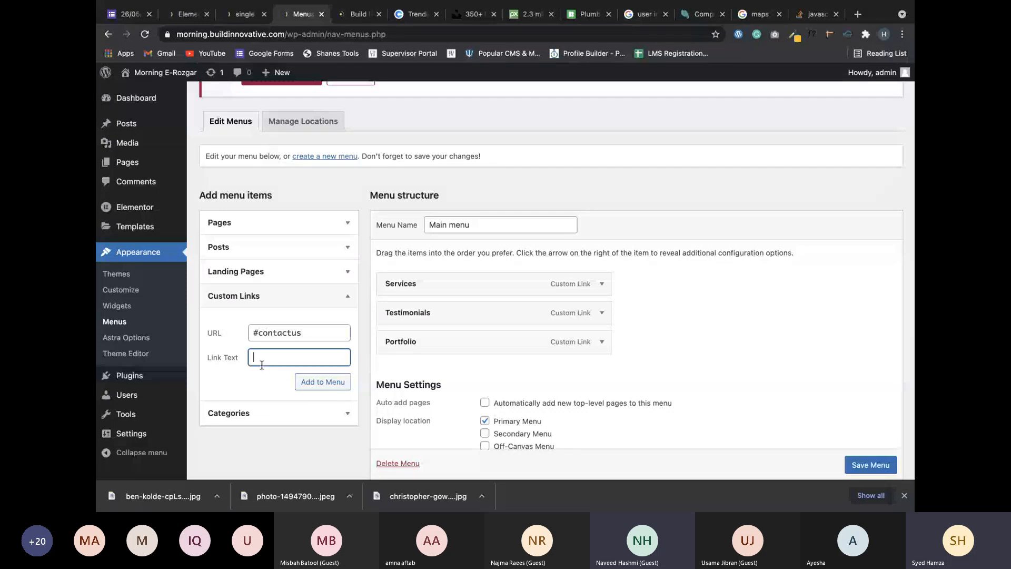
type("Contact Us")
left_click(204, 356)
triple_click(204, 356)
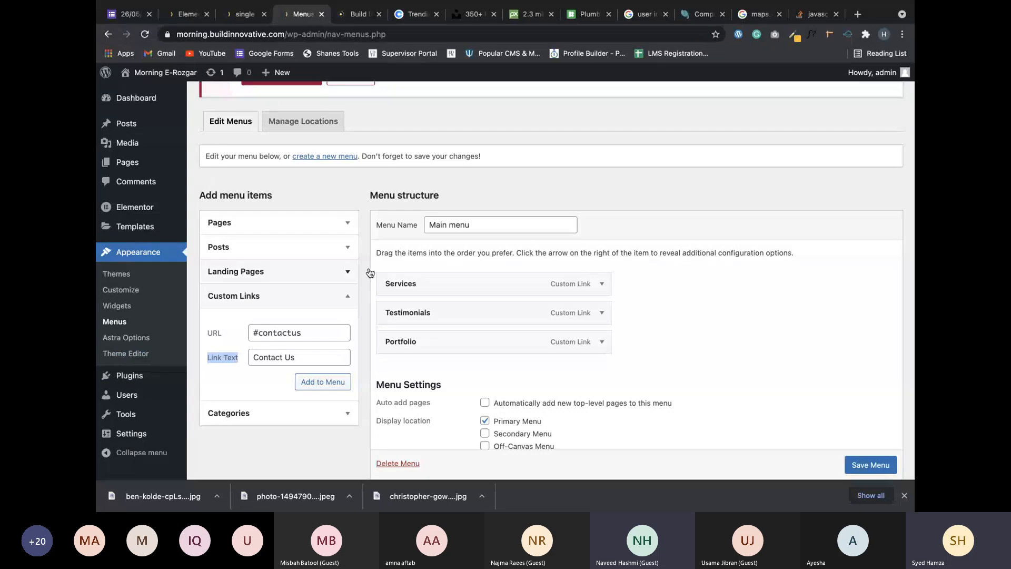
left_click(285, 356)
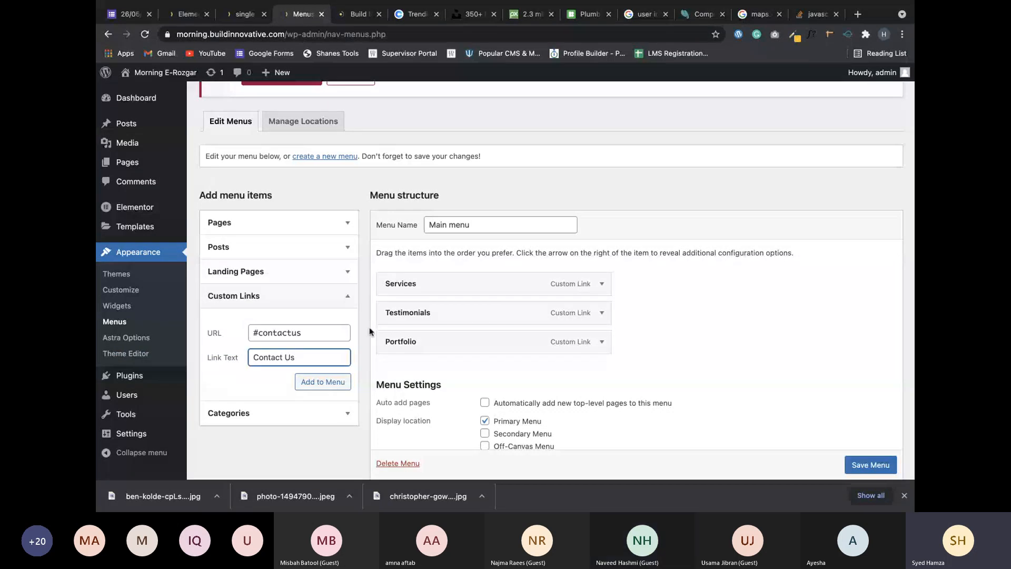
key("Return")
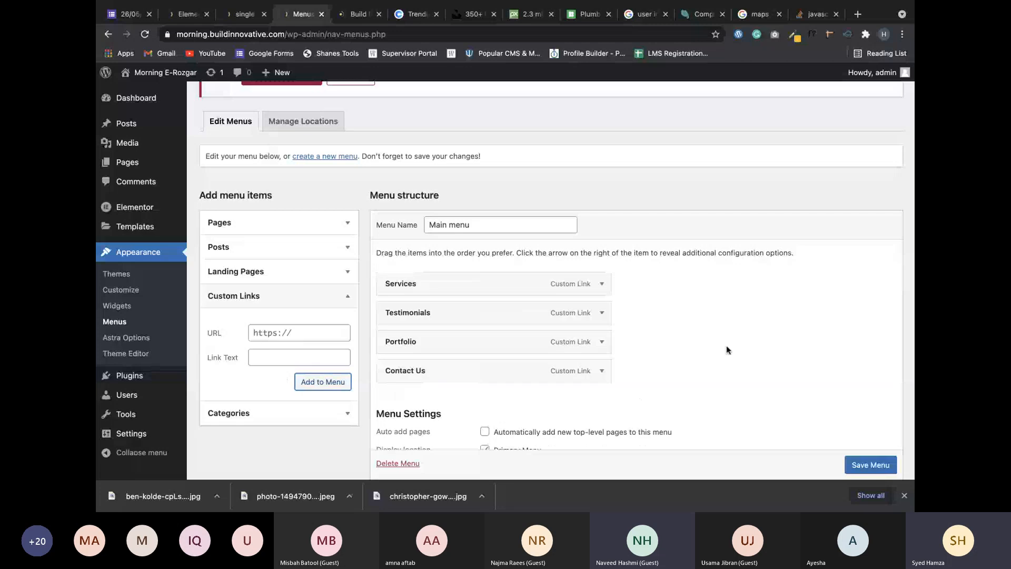
scroll(727, 350, "up", 1)
scroll(728, 350, "up", 1)
scroll(785, 354, "down", 3)
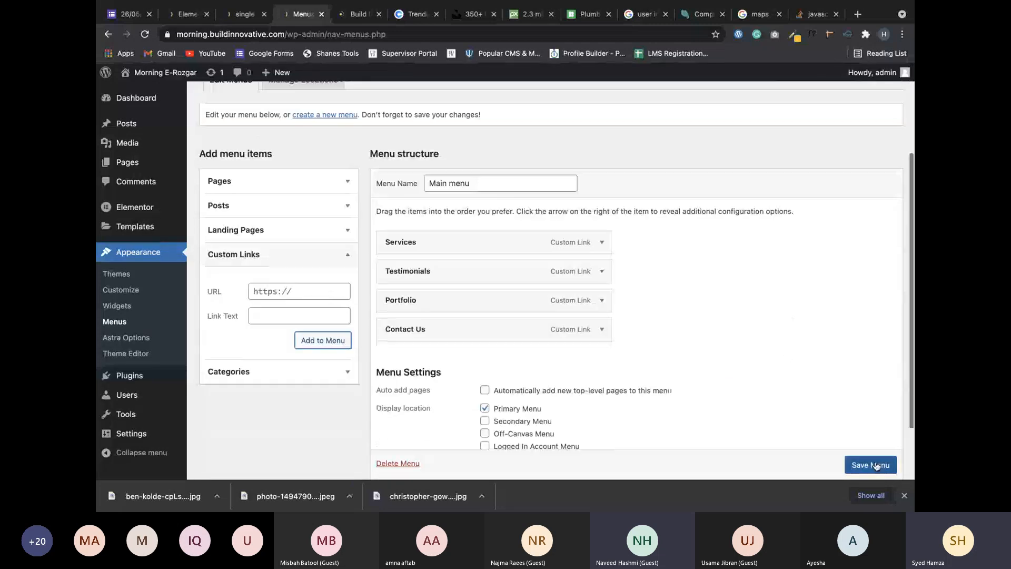
left_click(876, 464)
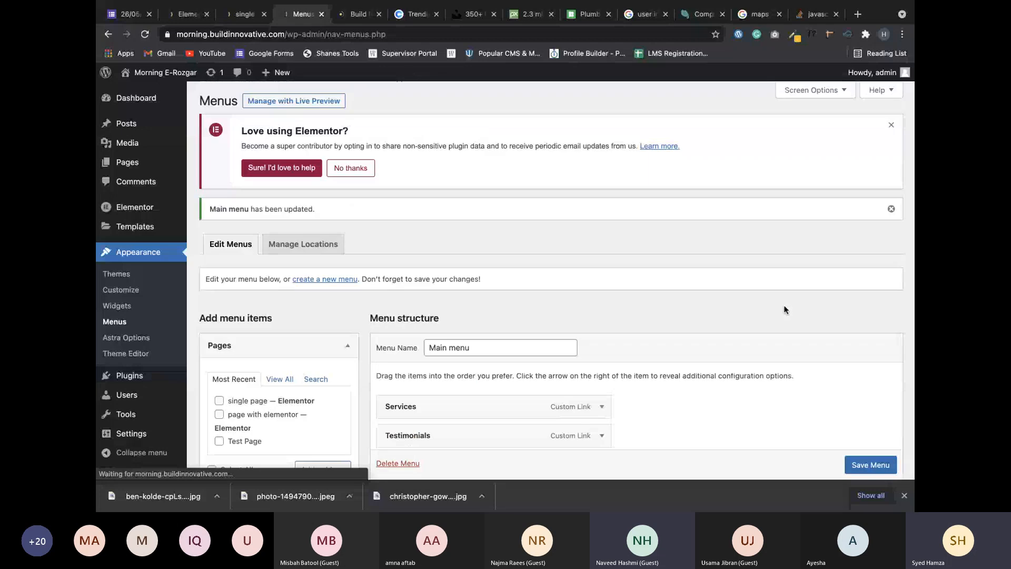
Reload the Elementor editor to show the new menu and compare with the Build Innovative reference site.
left_click(245, 15)
left_click(187, 15)
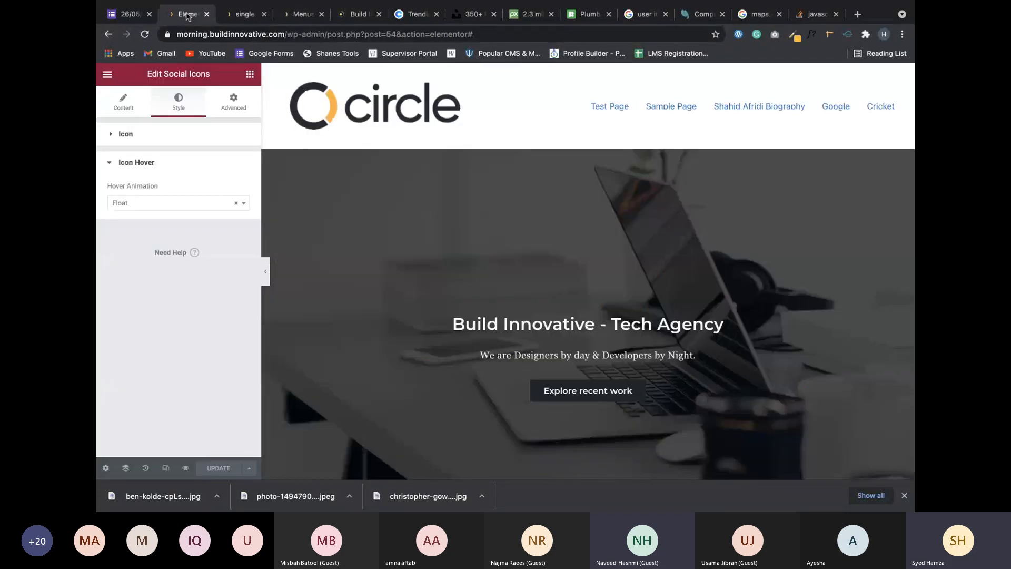
left_click(146, 35)
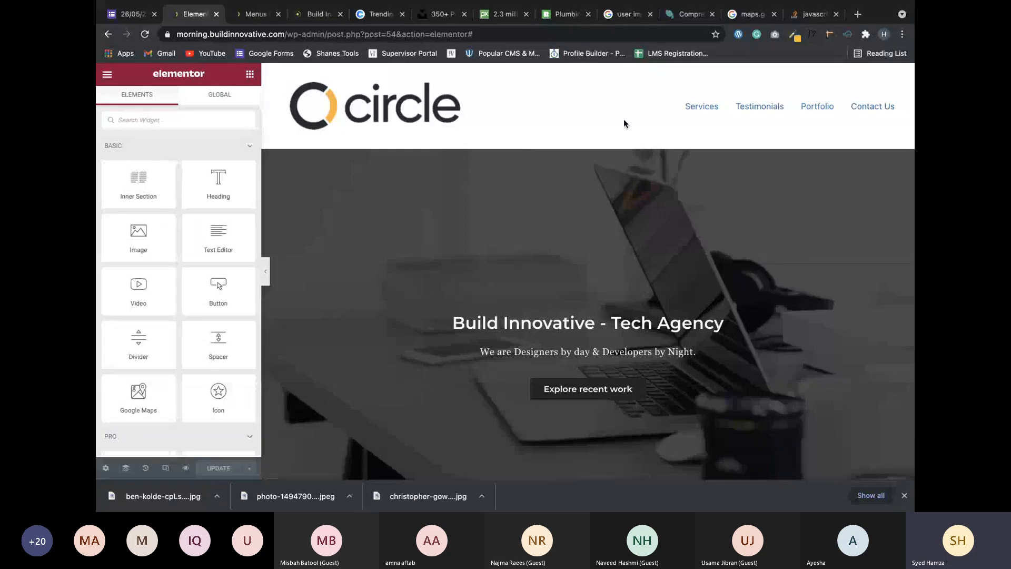
key("ctrl+Left")
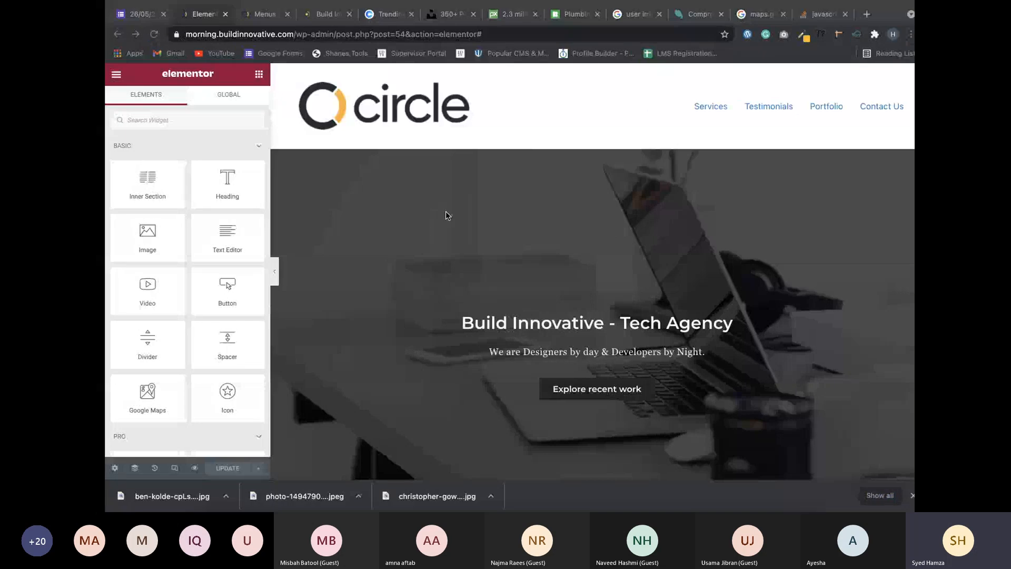
left_click(317, 14)
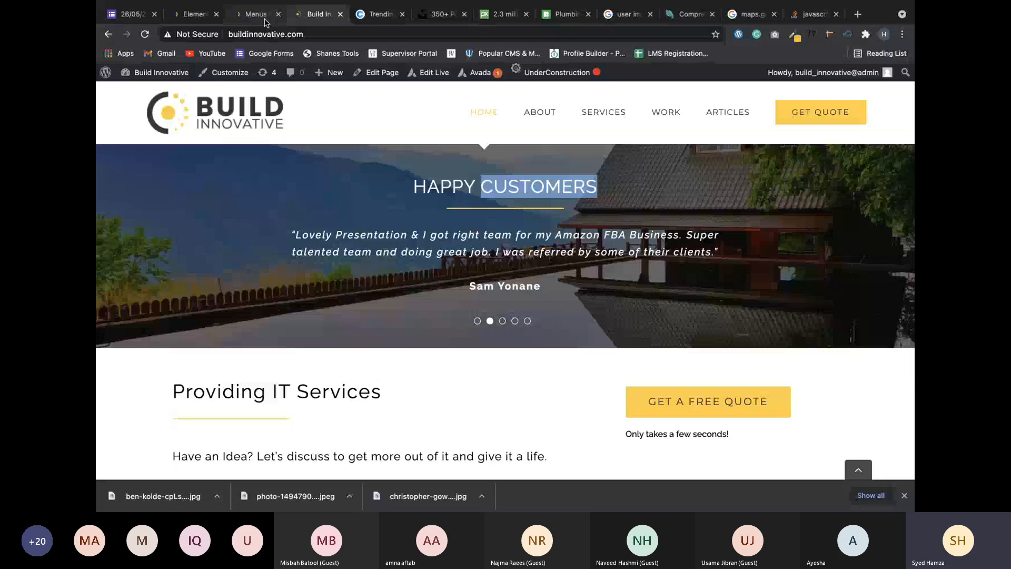
left_click(258, 16)
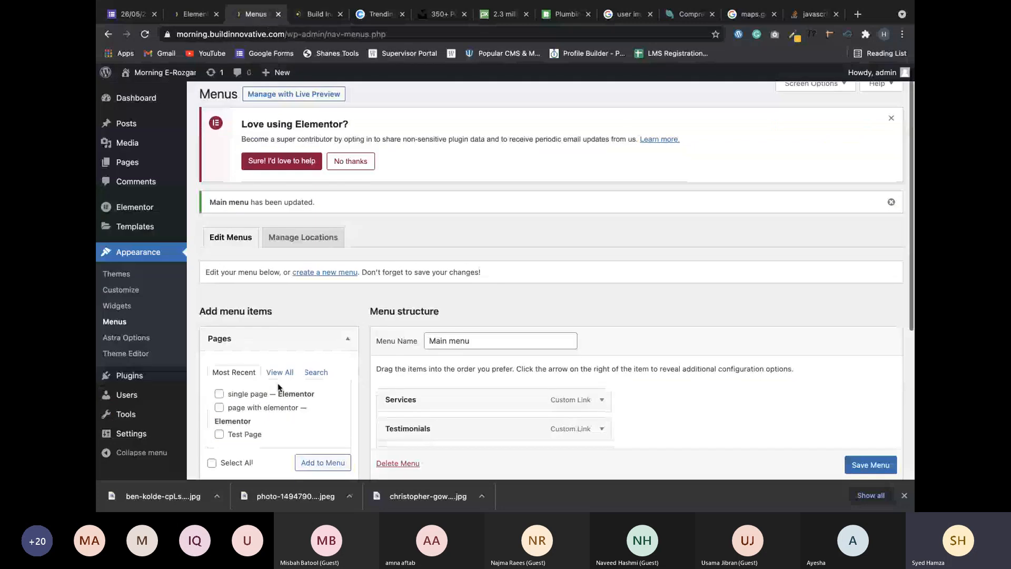
In Menus, tick single page and try a custom link URL without saving, then return to Elementor.
scroll(316, 287, "down", 3)
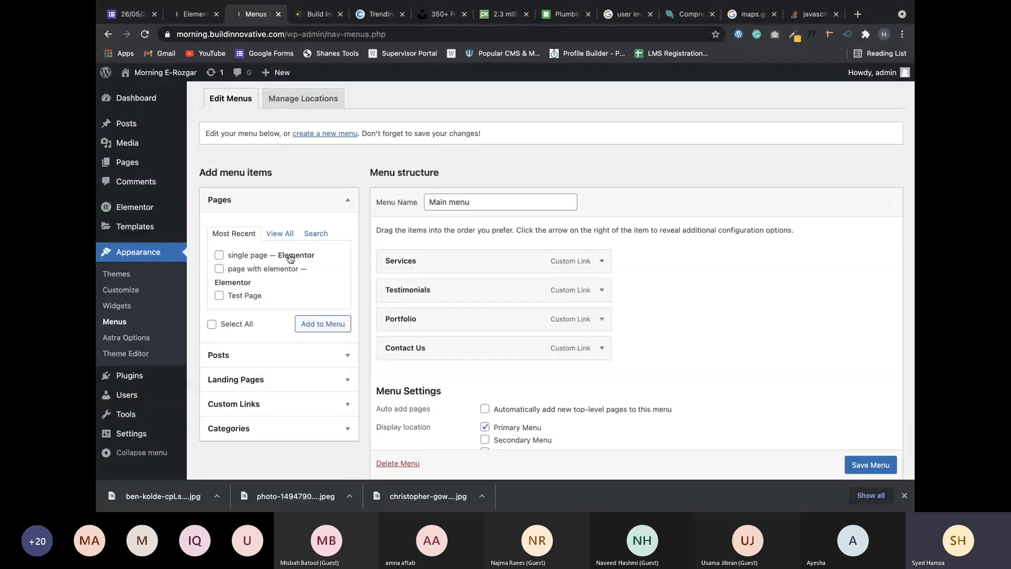
left_click(233, 258)
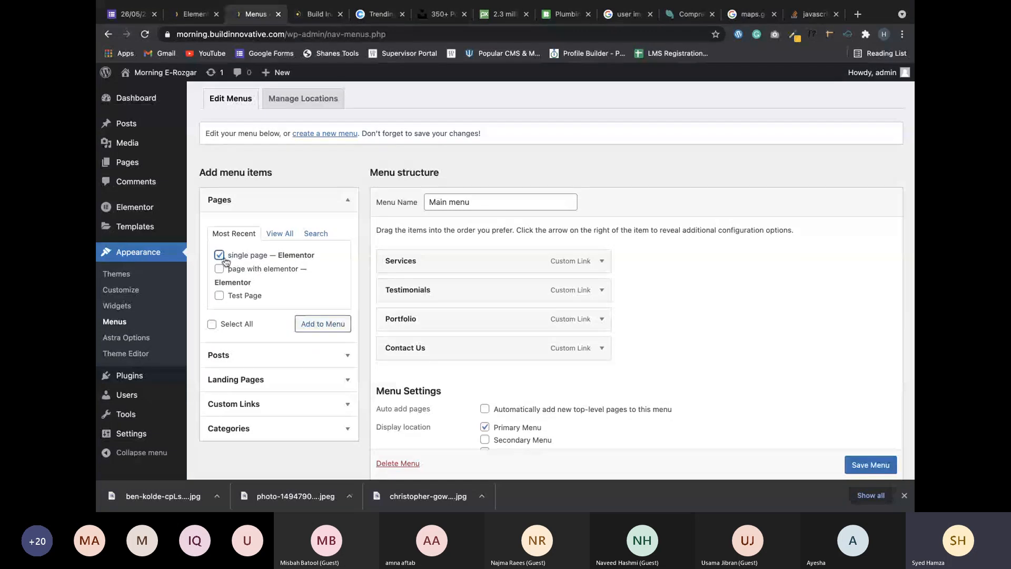
left_click(280, 403)
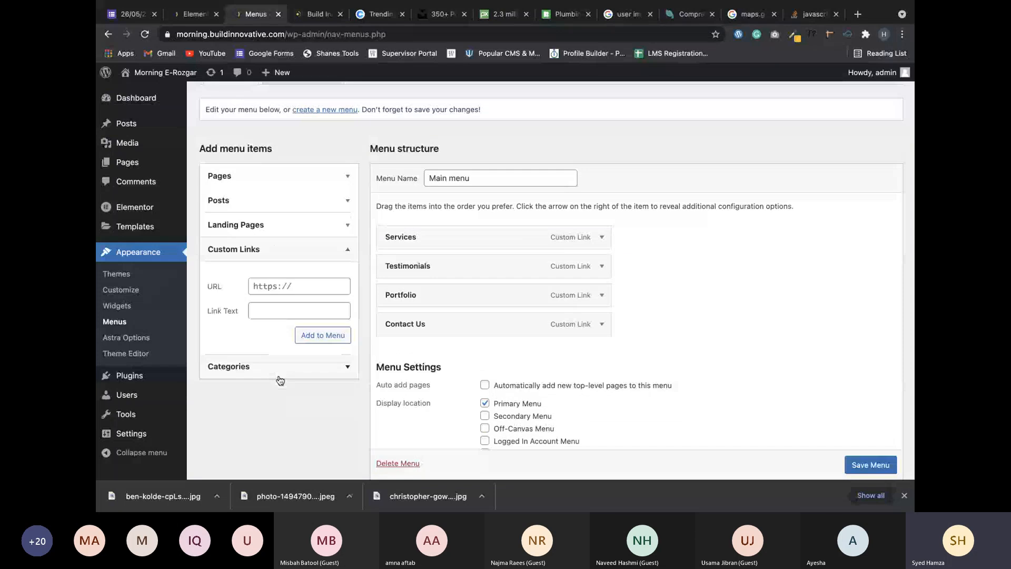
left_click(330, 291)
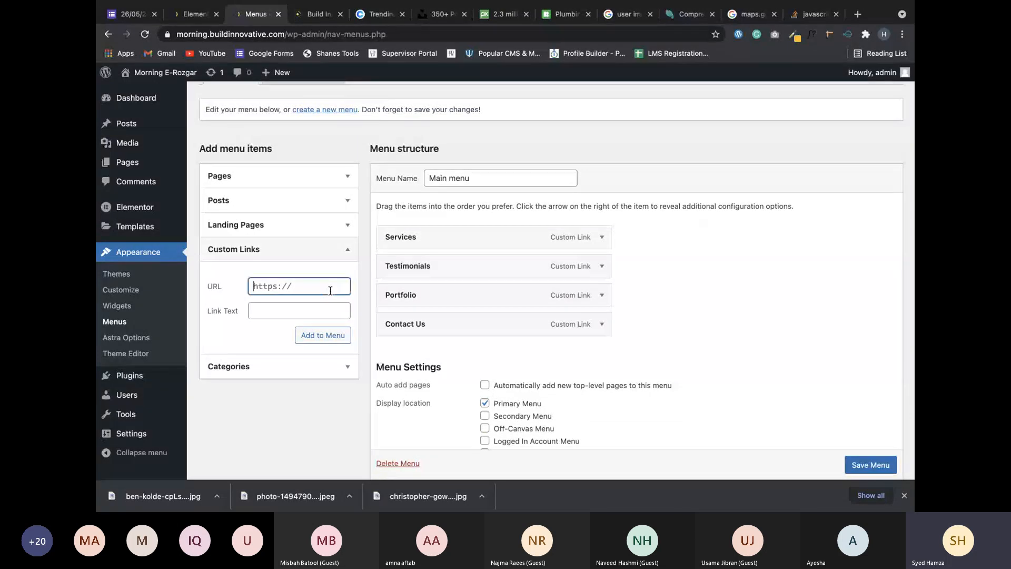
type("https://")
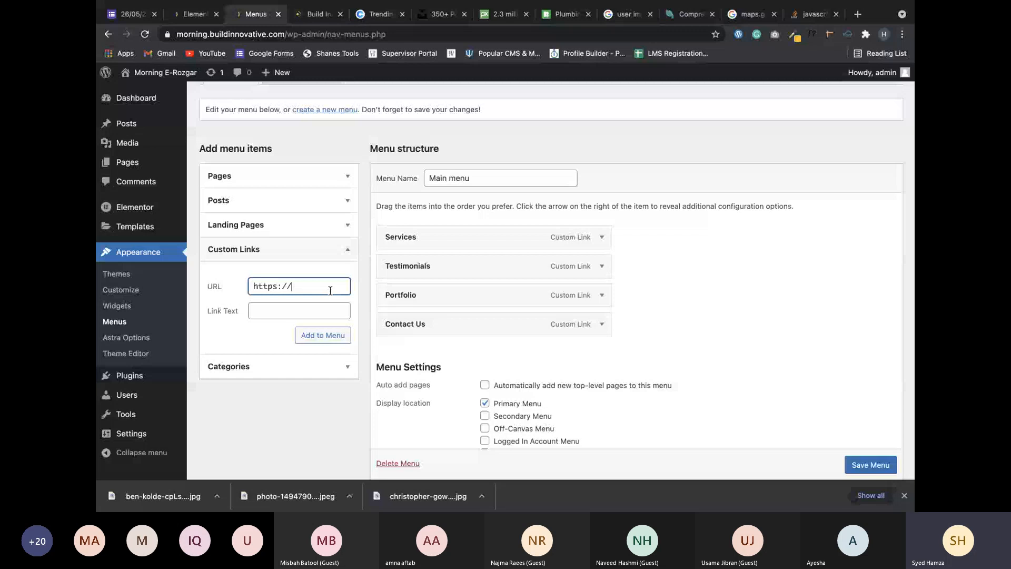
key("BackSpace")
key("BackSpace")
key("BackSpace")
key("BackSpace")
key("BackSpace")
key("BackSpace")
key("BackSpace")
key("BackSpace")
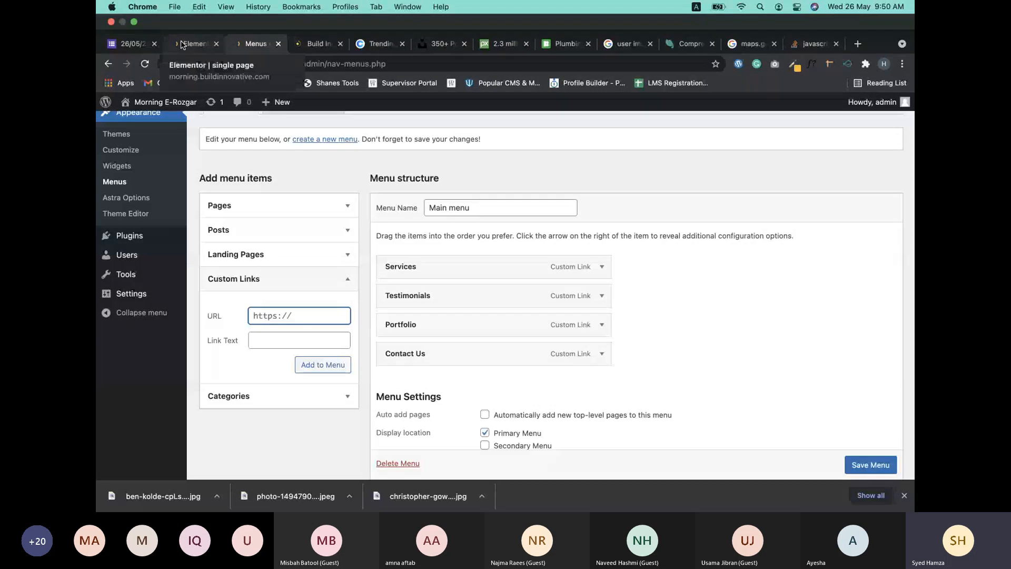
left_click(189, 44)
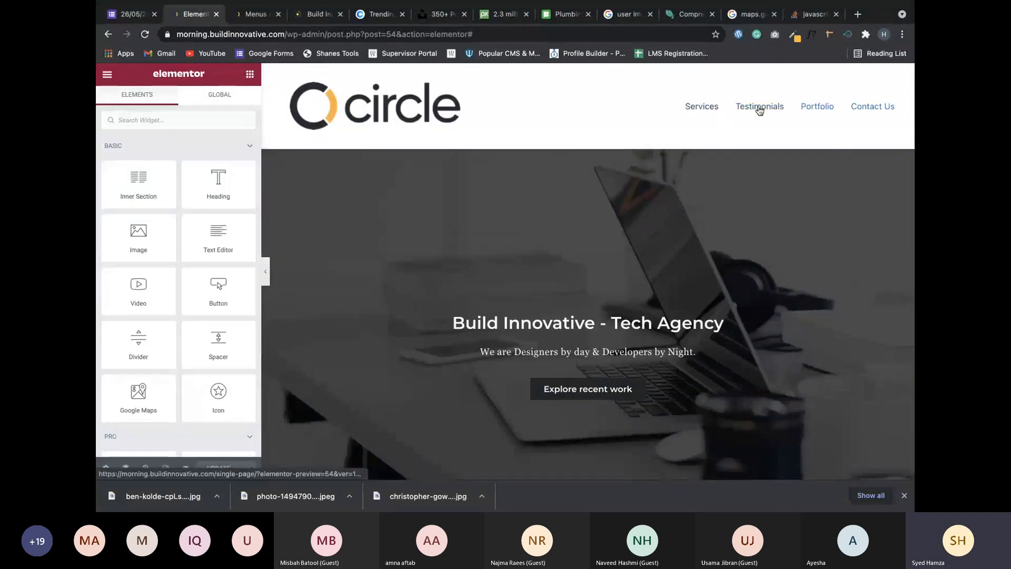
Check the Our Services heading's CSS ID, then drag a Menu Anchor (search 'anch') above it.
left_click(813, 107)
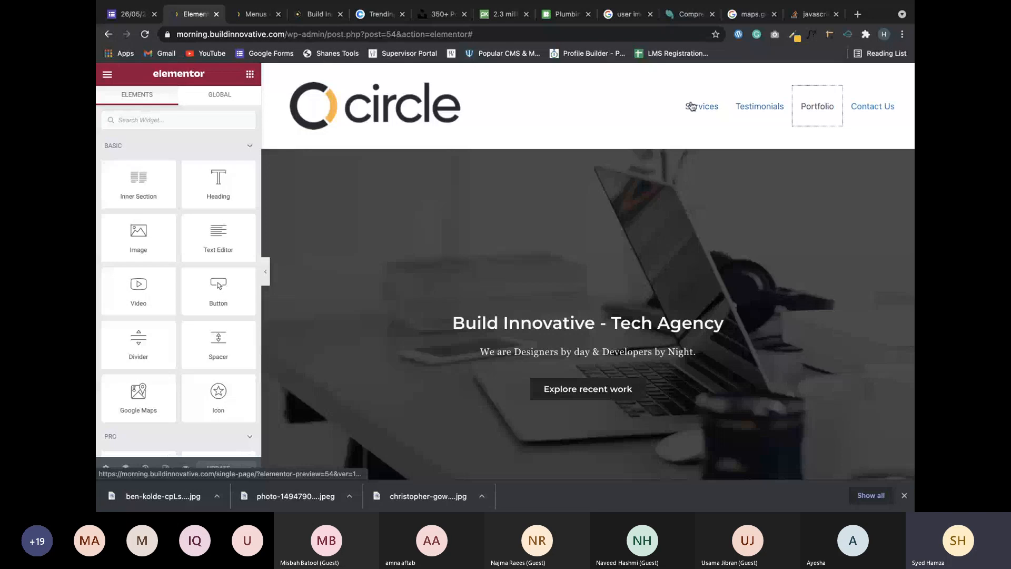
scroll(585, 285, "down", 2)
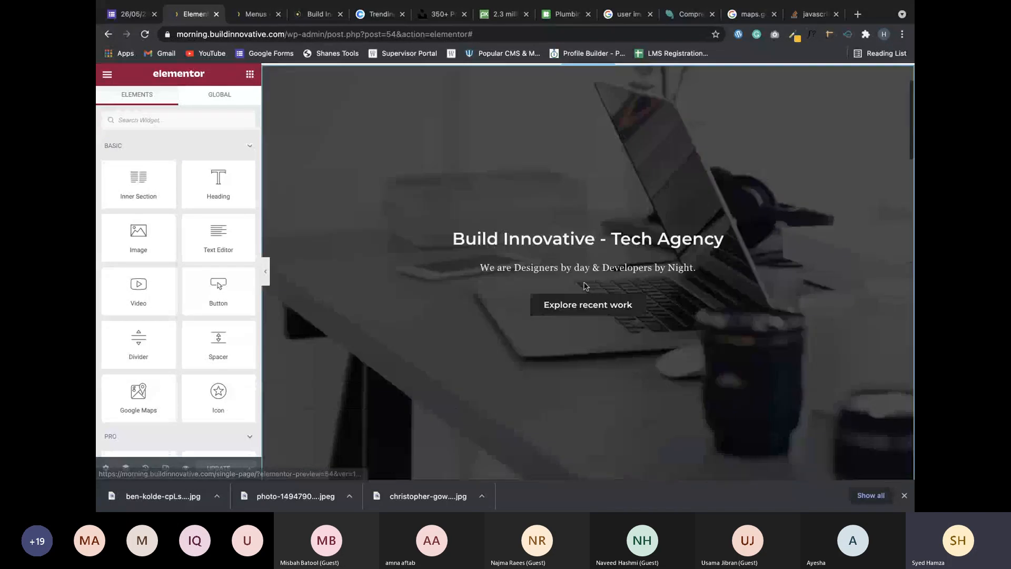
scroll(584, 286, "down", 5)
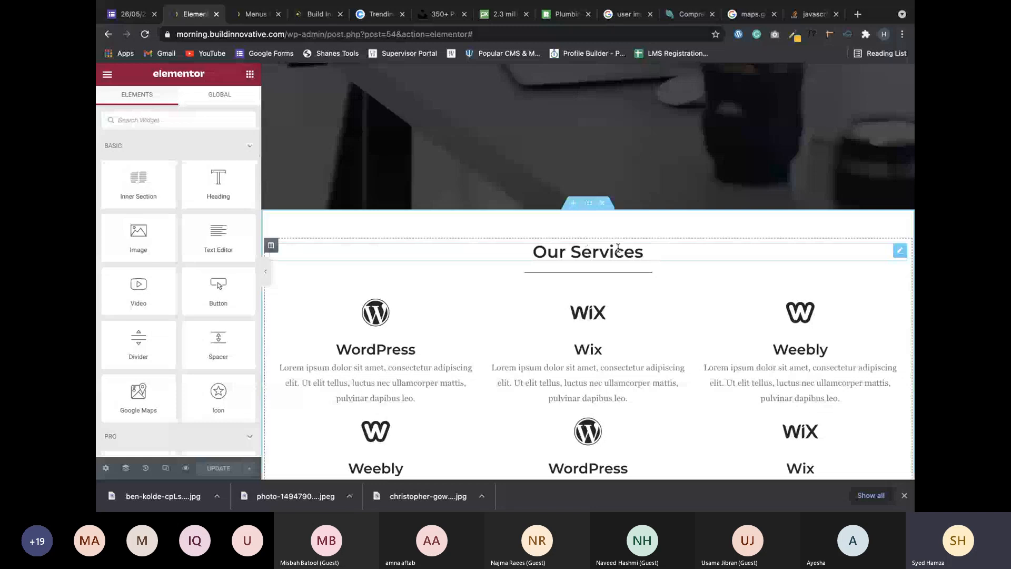
left_click(899, 251)
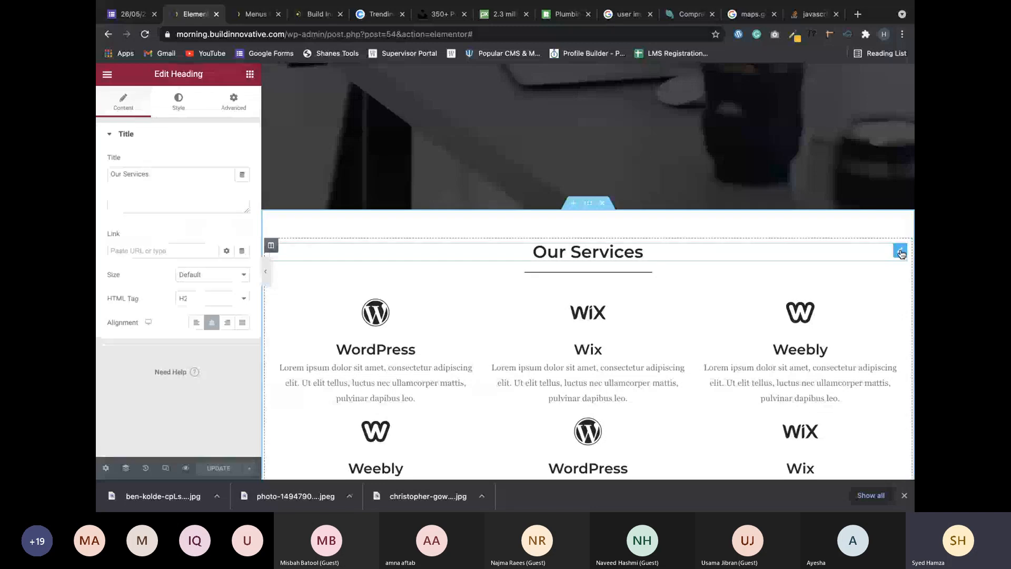
left_click(233, 101)
left_click(190, 280)
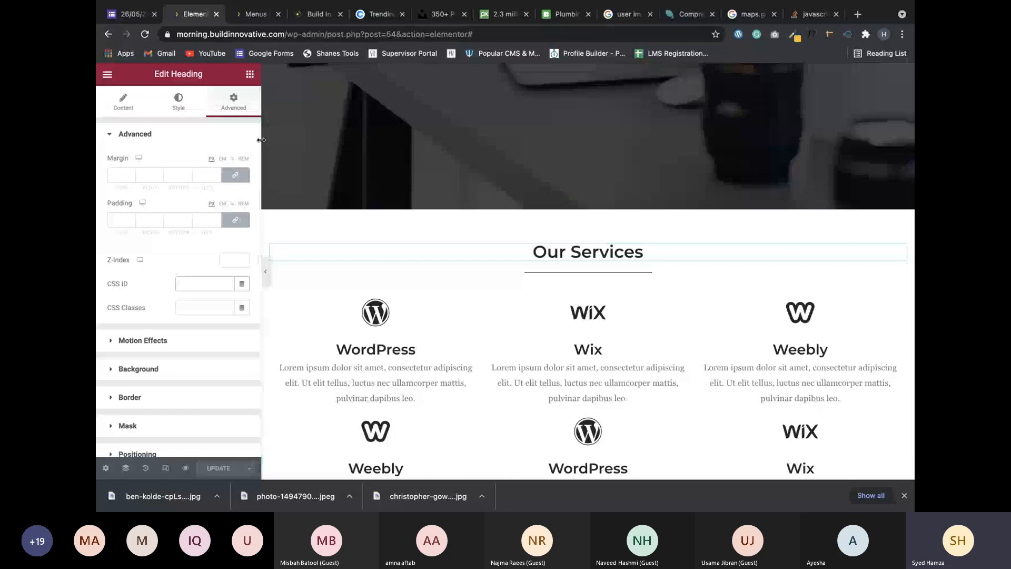
left_click(249, 73)
type("anch")
left_click_drag(145, 161, 528, 264)
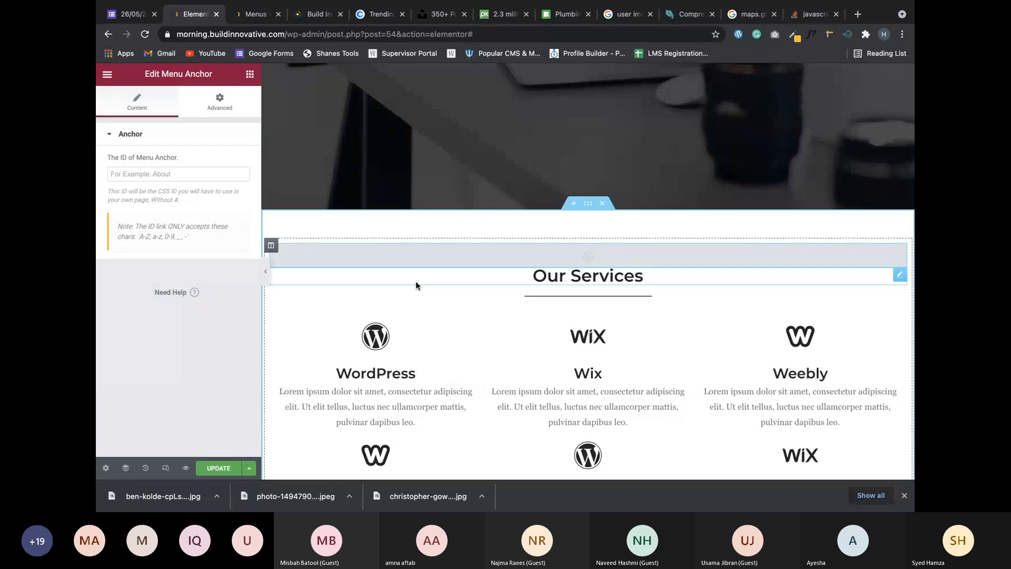
Set the Our Services anchor's ID to services, without a leading #.
left_click(167, 178)
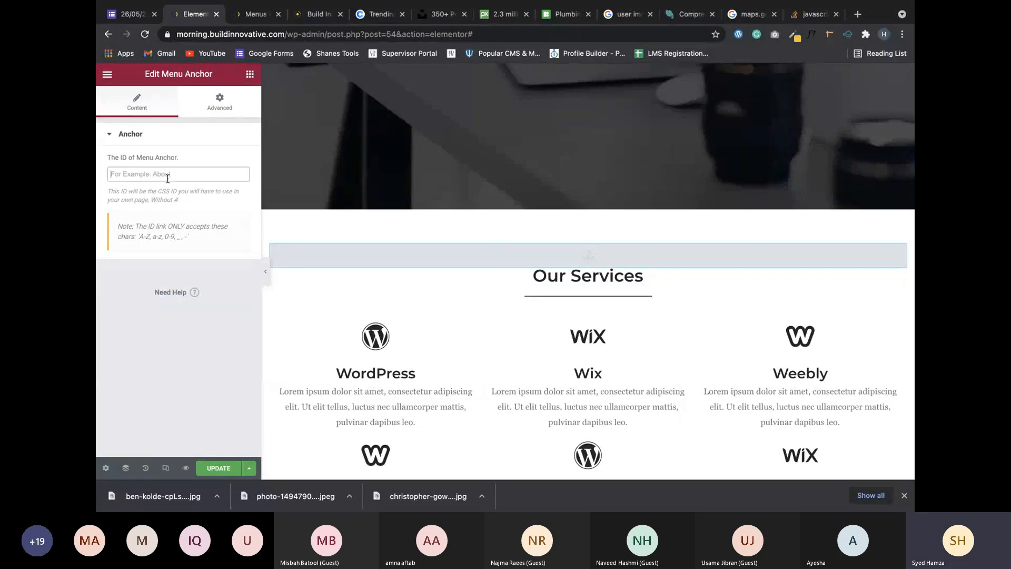
type("services")
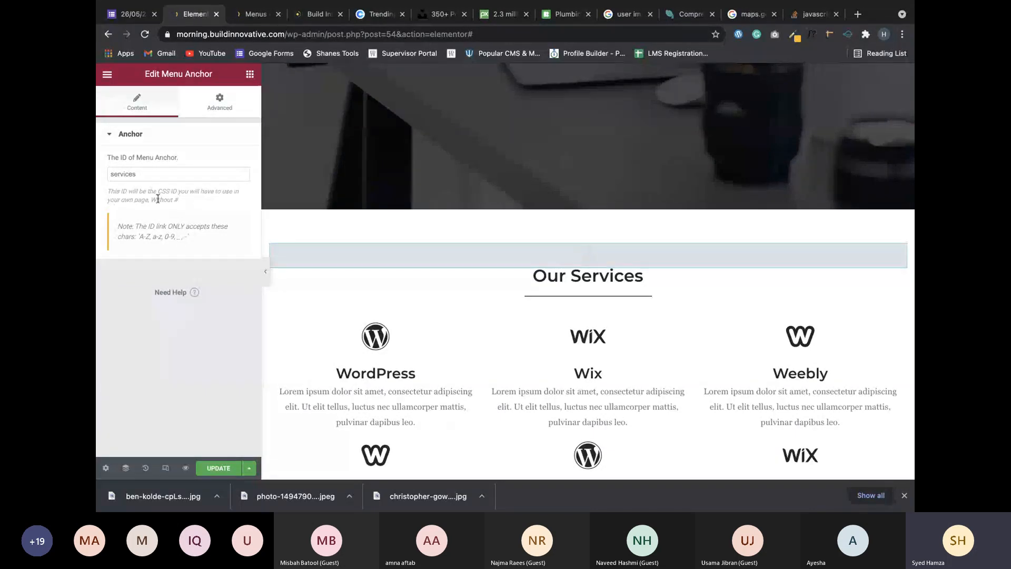
left_click_drag(174, 199, 208, 202)
left_click(180, 282)
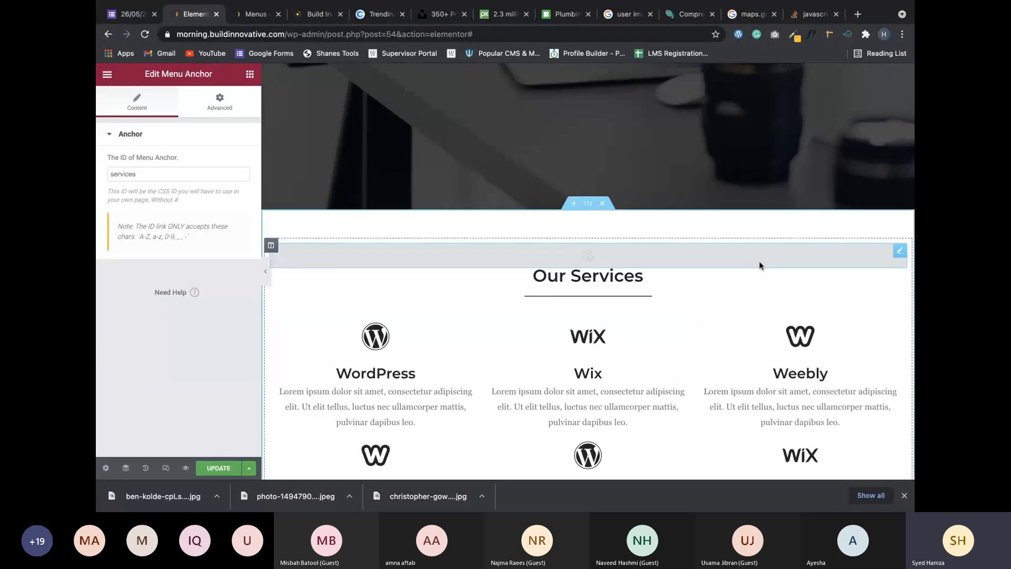
scroll(759, 260, "down", 3)
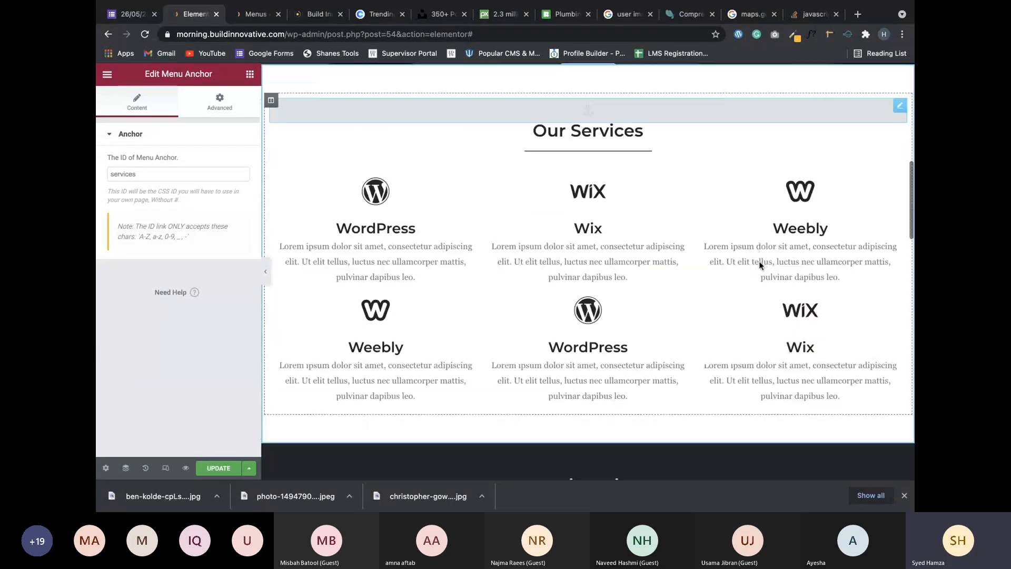
scroll(759, 265, "down", 1)
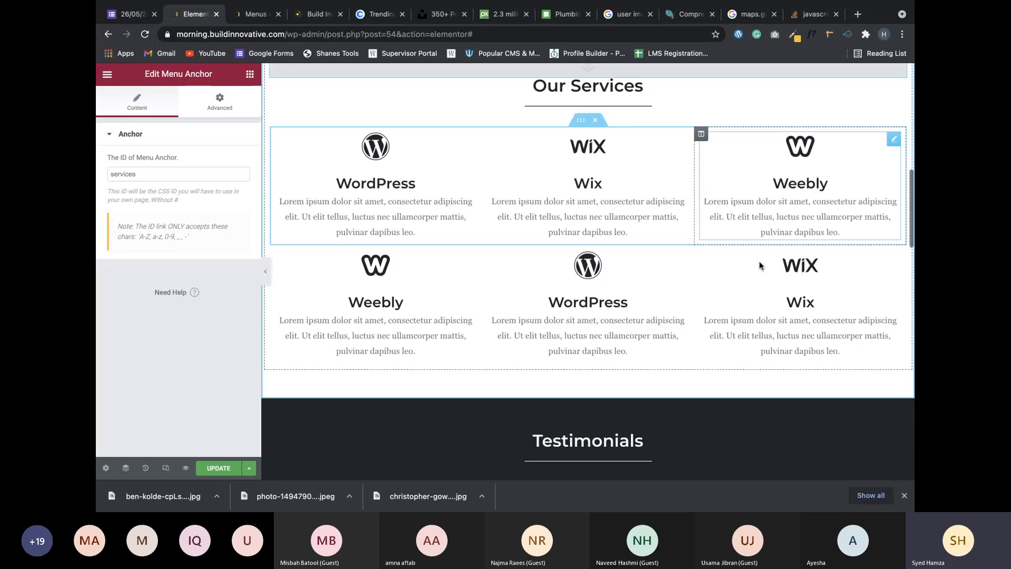
scroll(471, 270, "down", 1)
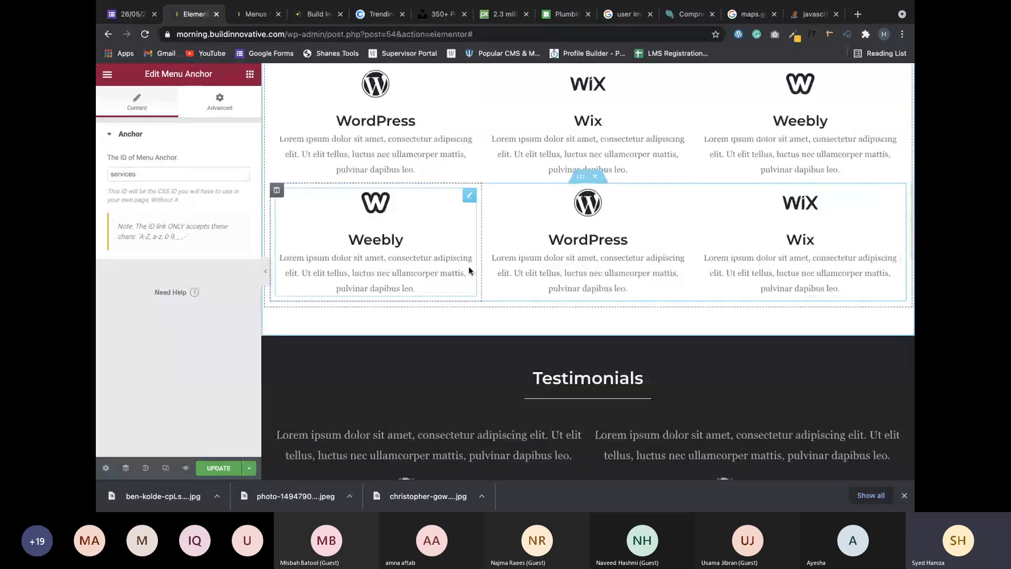
left_click(250, 74)
Duplicate the Services anchor and drag the copy above the Testimonials heading.
scroll(795, 211, "up", 2)
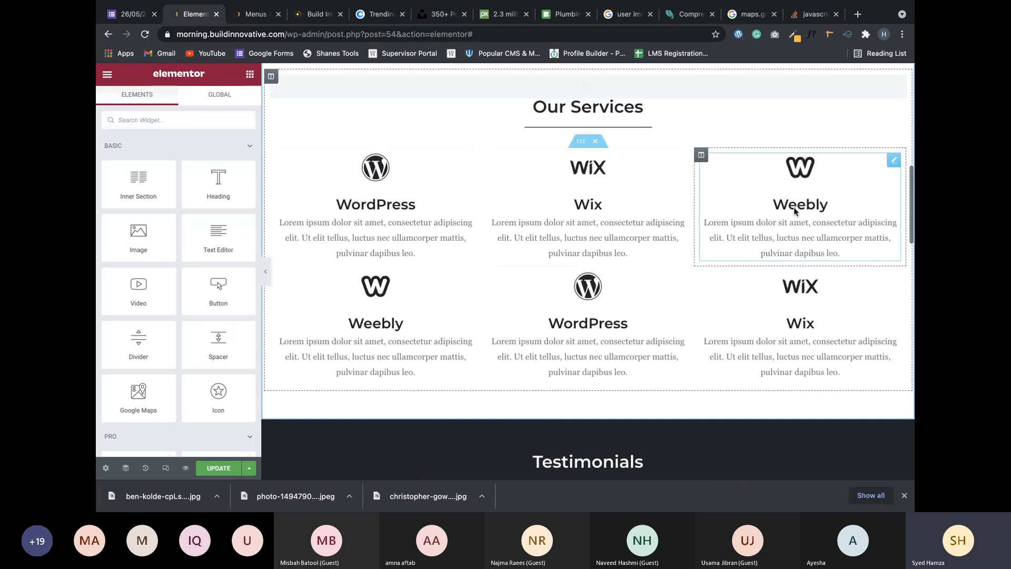
scroll(795, 210, "up", 5)
scroll(879, 227, "down", 2)
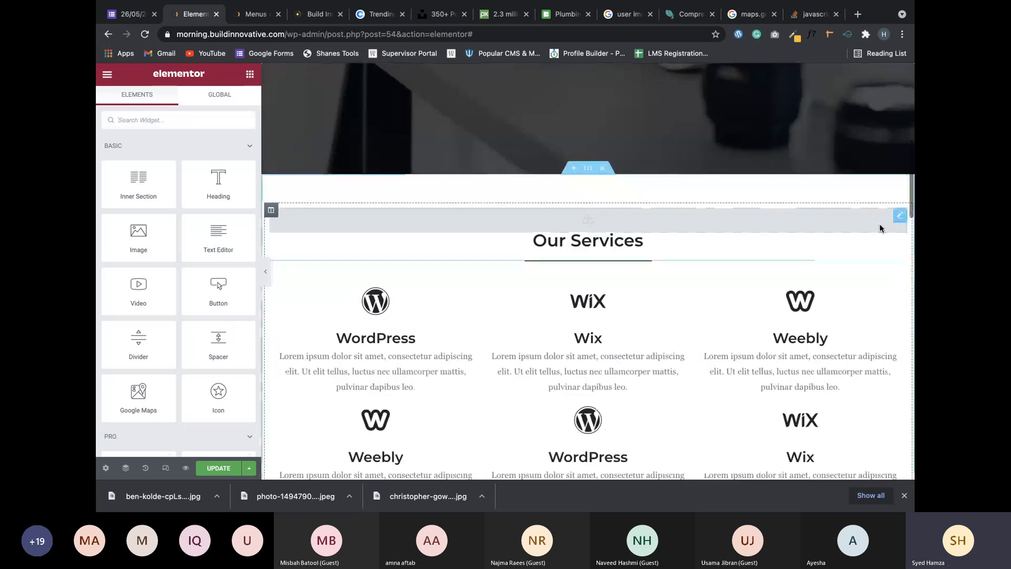
right_click(879, 224)
left_click(862, 240)
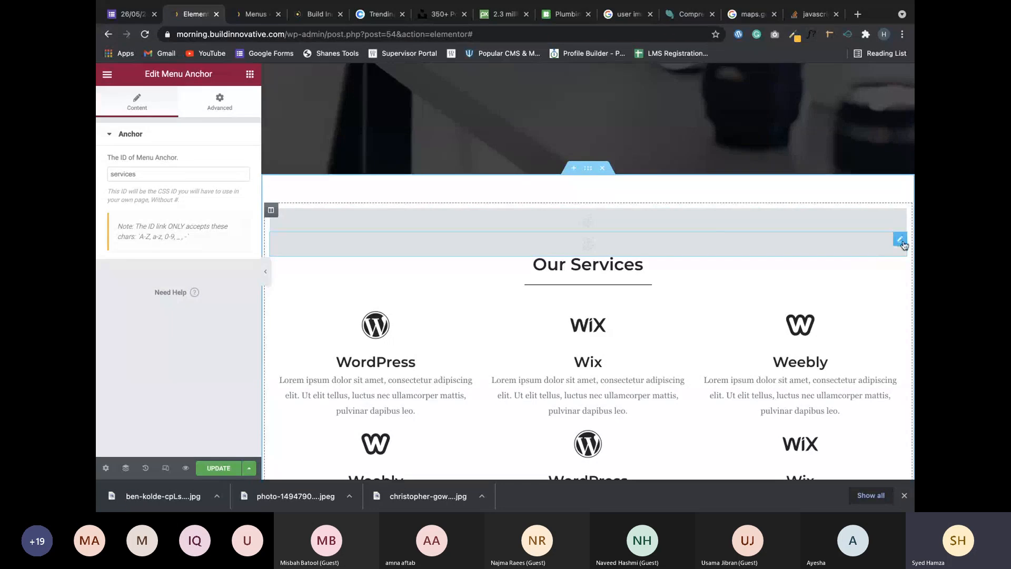
left_click_drag(903, 245, 369, 344)
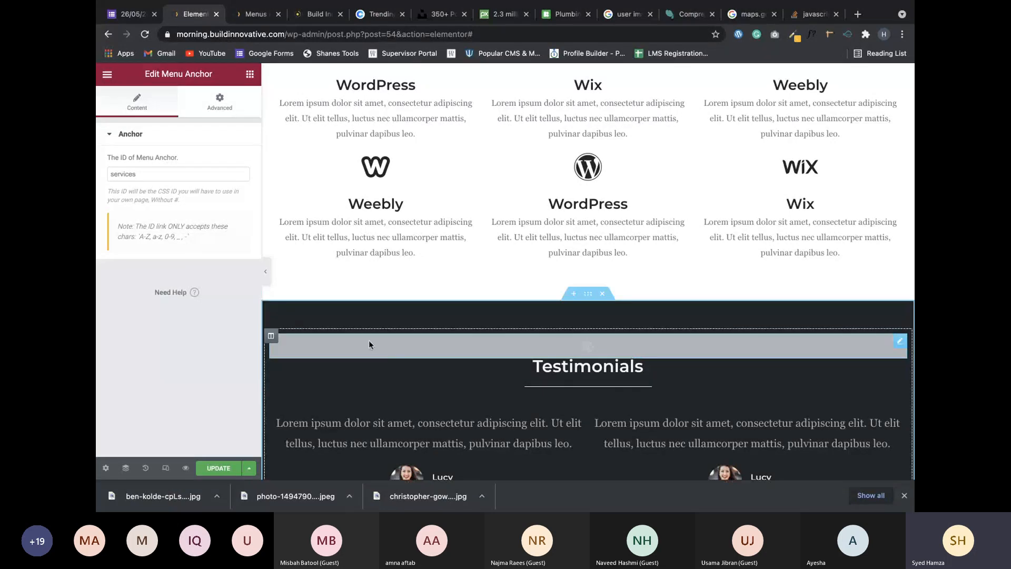
Change the copied anchor's ID from services to testimonials.
left_click(154, 178)
double_click(154, 177)
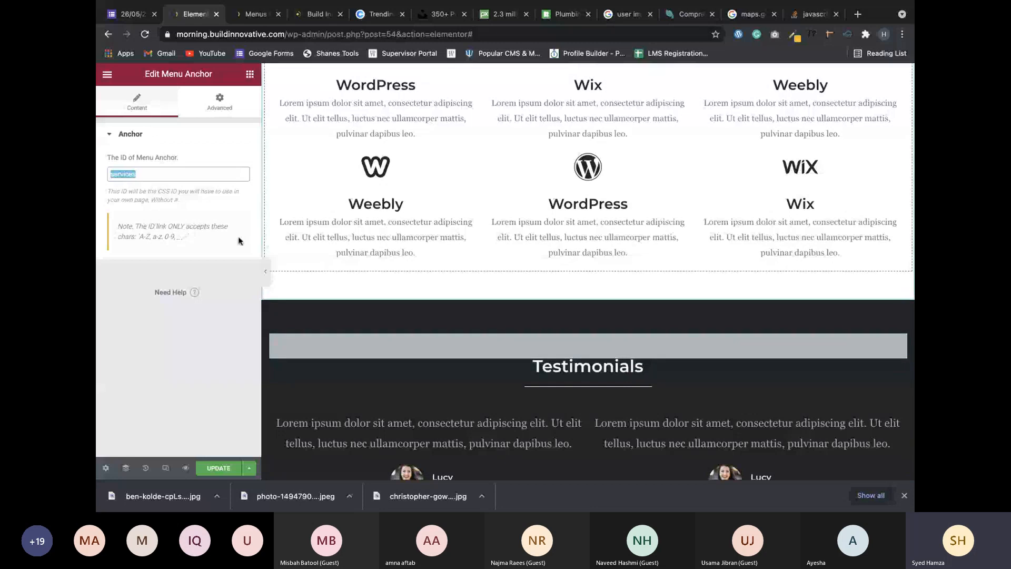
type("testi")
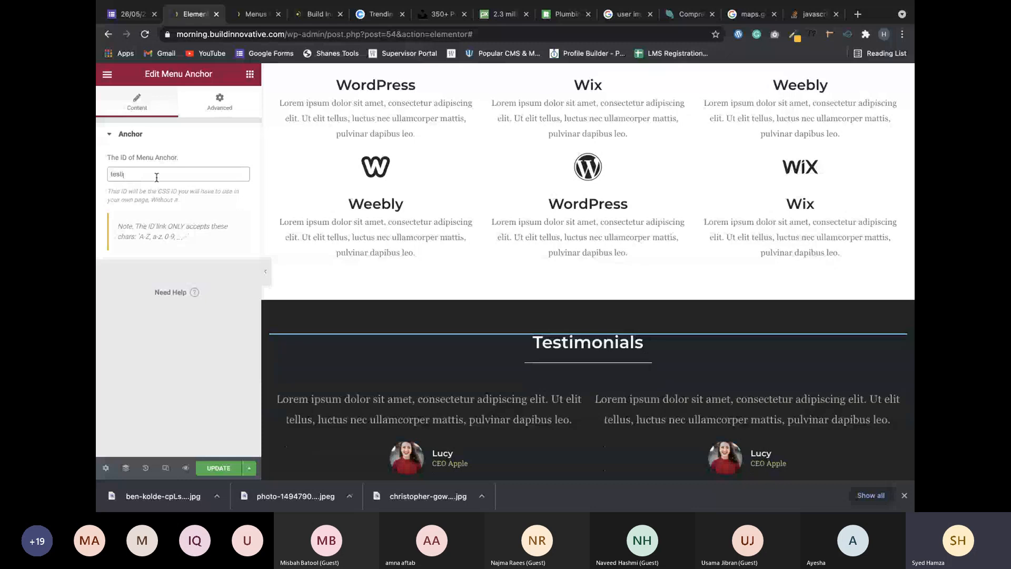
type("monials")
Duplicate the Testimonials anchor and move the copy toward the Portfolio heading.
right_click(801, 192)
left_click(864, 208)
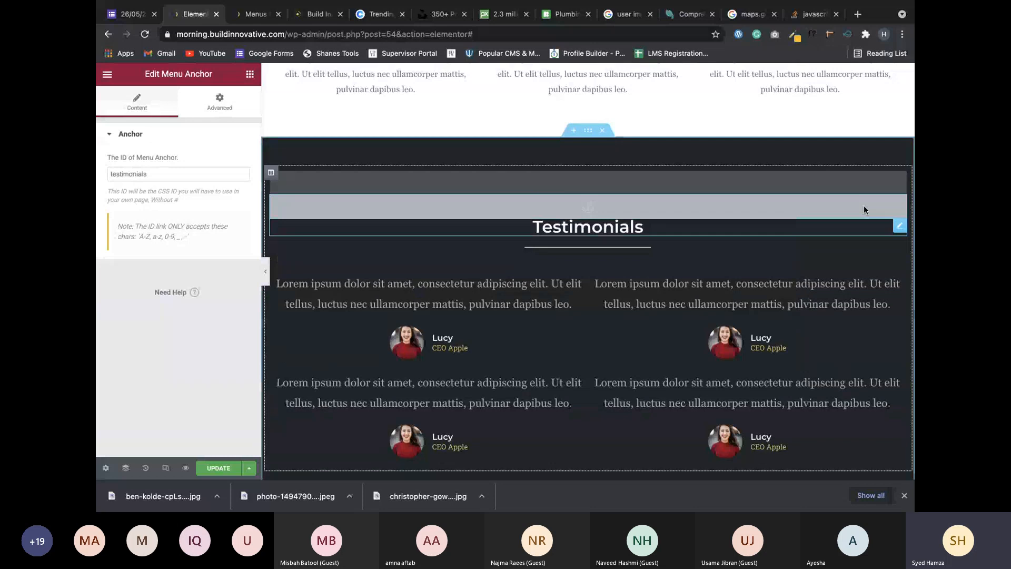
right_click(864, 209)
left_click(847, 229)
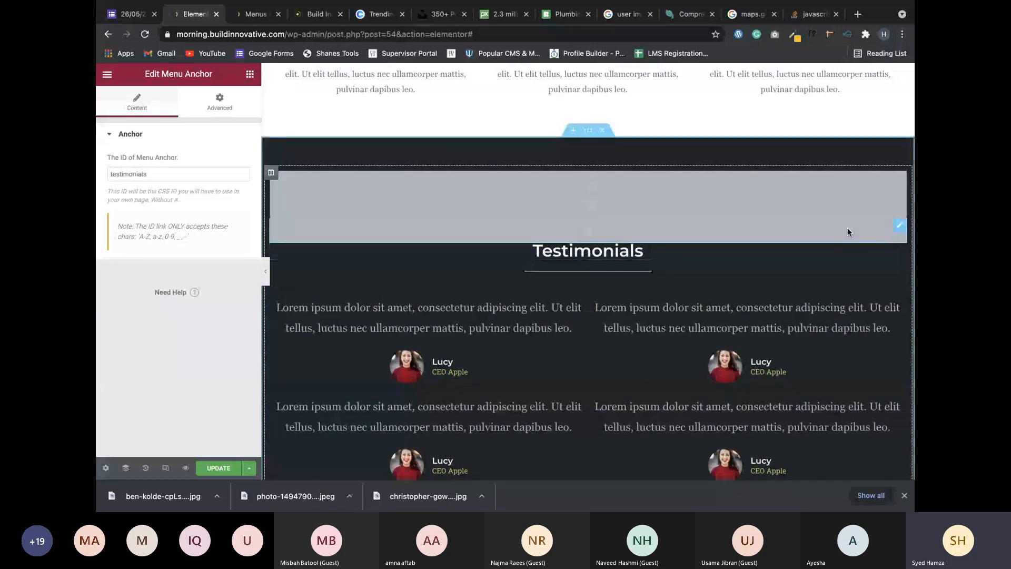
left_click_drag(906, 223, 602, 331)
scroll(602, 329, "down", 4)
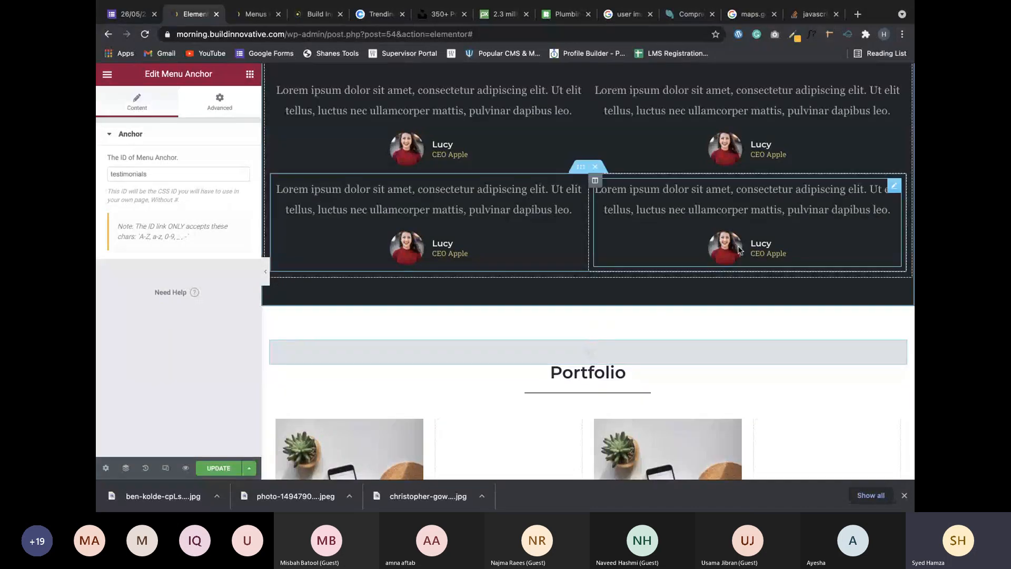
key("ctrl+z")
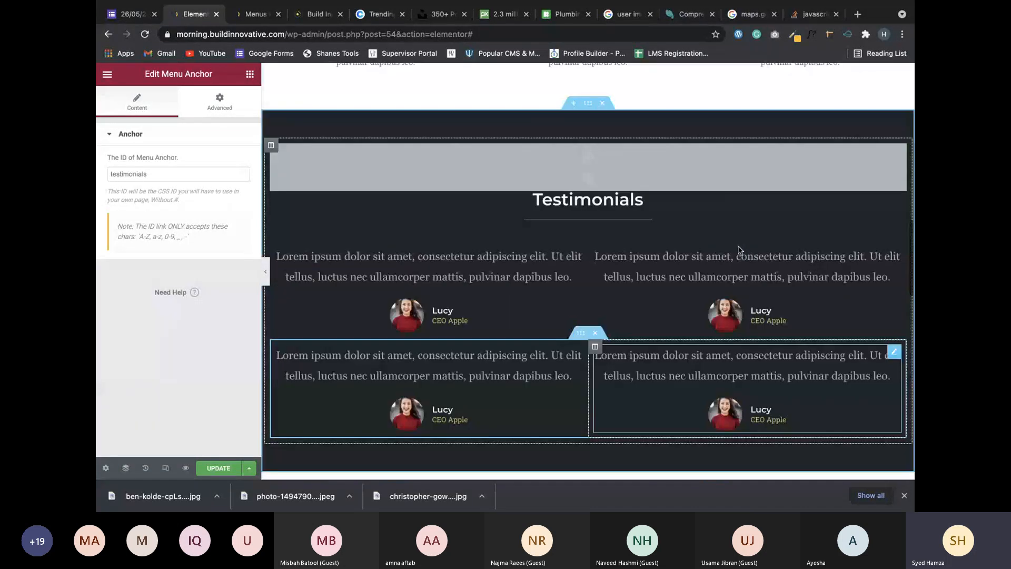
left_click_drag(895, 179, 676, 244)
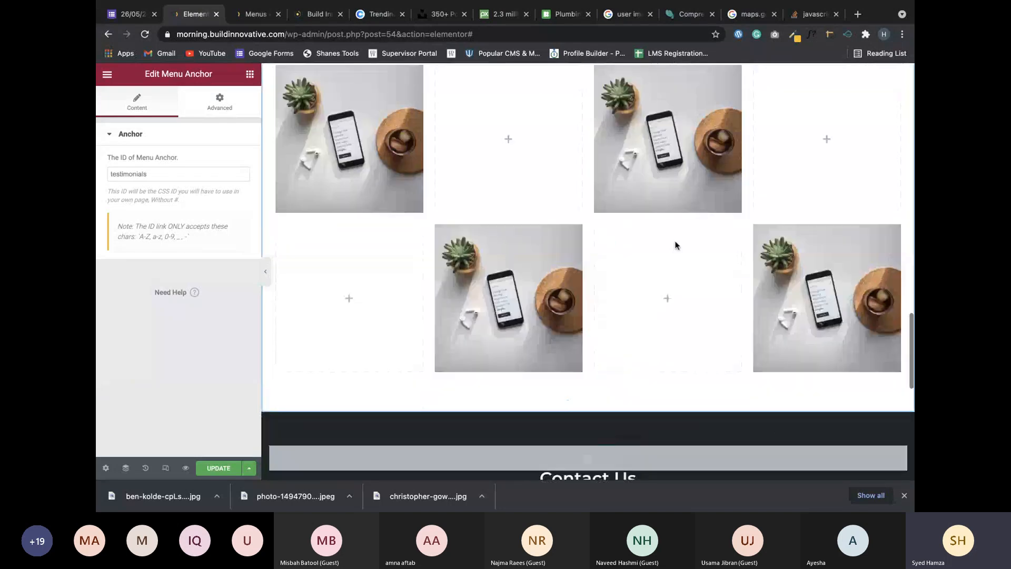
Position the anchor copy above the Portfolio heading and set its ID to portfolio.
left_click_drag(675, 245, 898, 223)
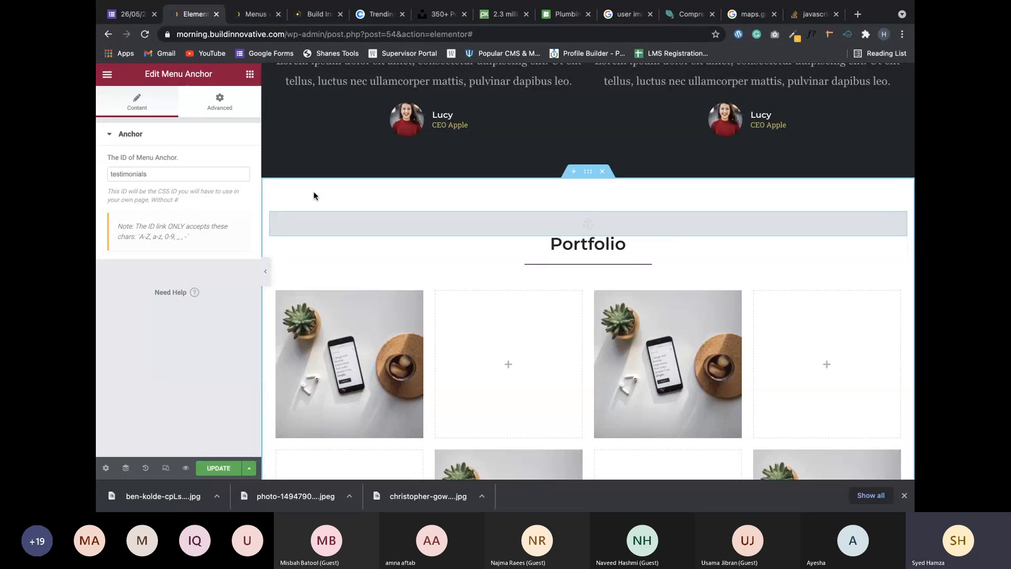
left_click(190, 176)
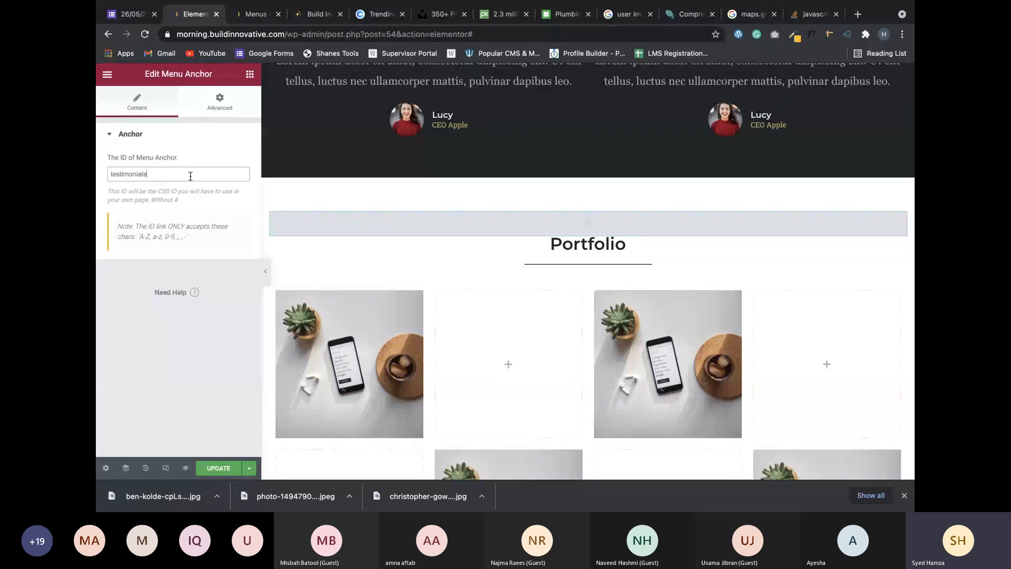
double_click(190, 176)
type("portf")
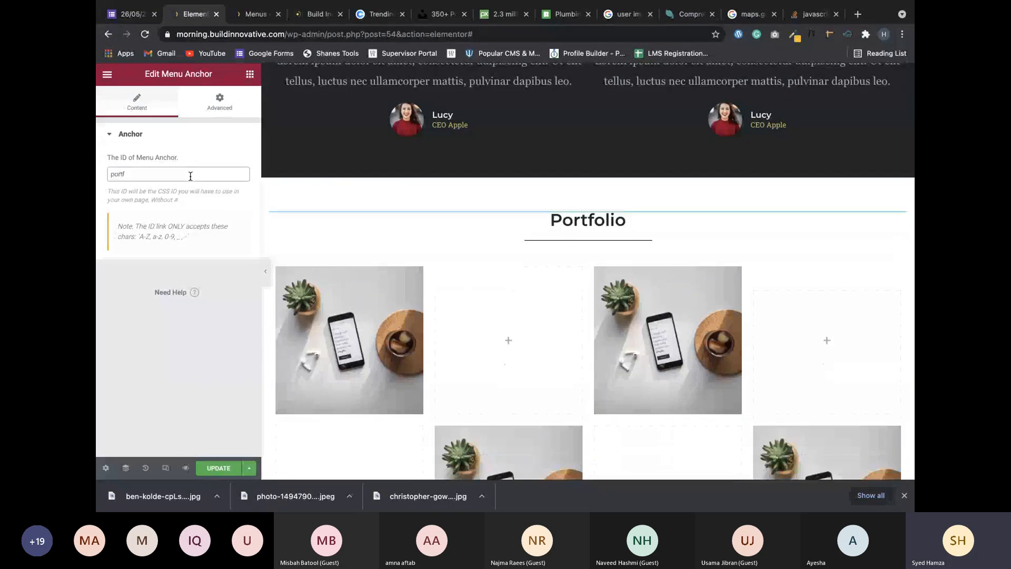
type("olio")
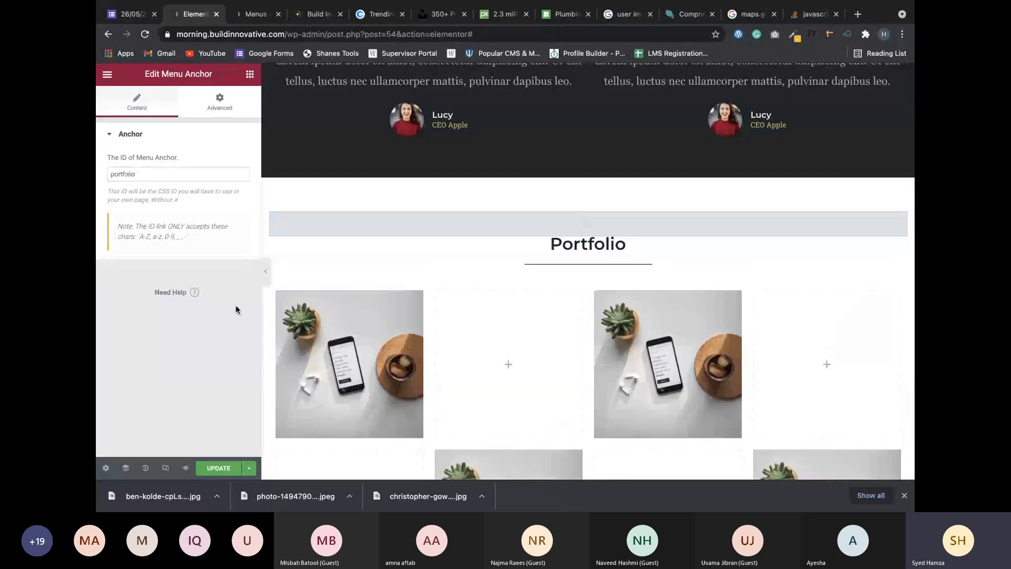
scroll(342, 293, "down", 7)
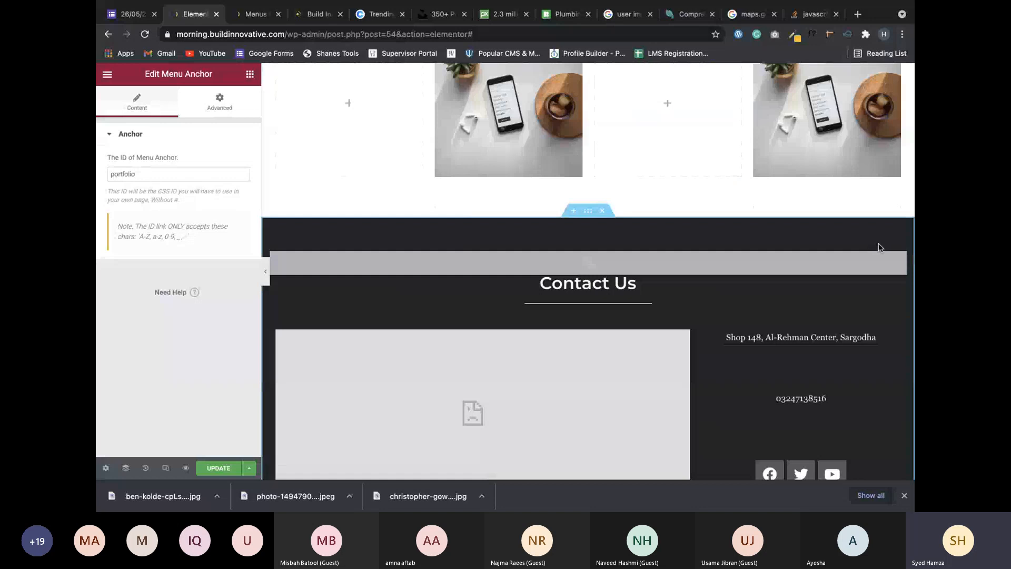
Change the Contact Us section's anchor ID to contactus and update the page.
left_click(899, 259)
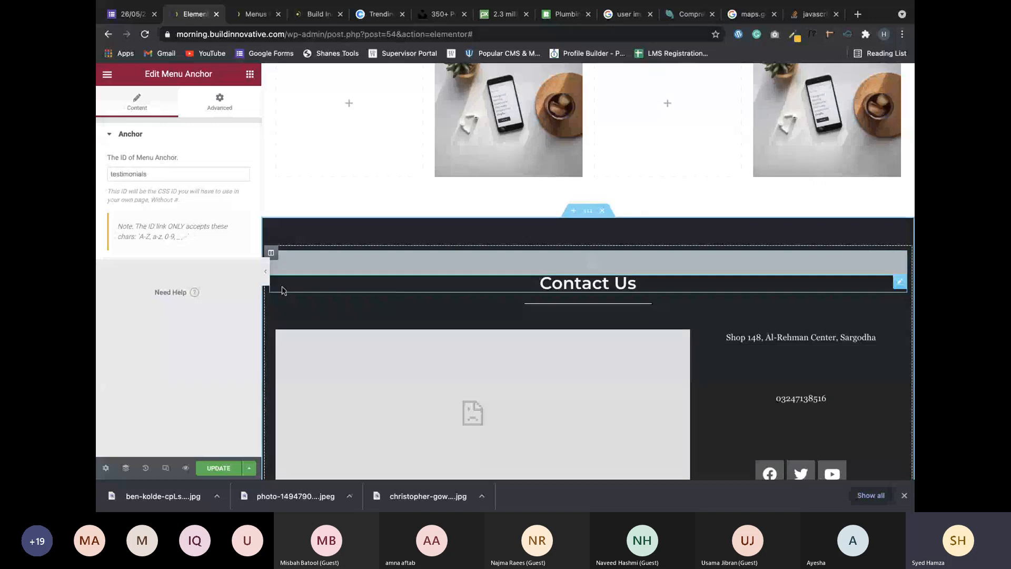
double_click(173, 174)
type("port")
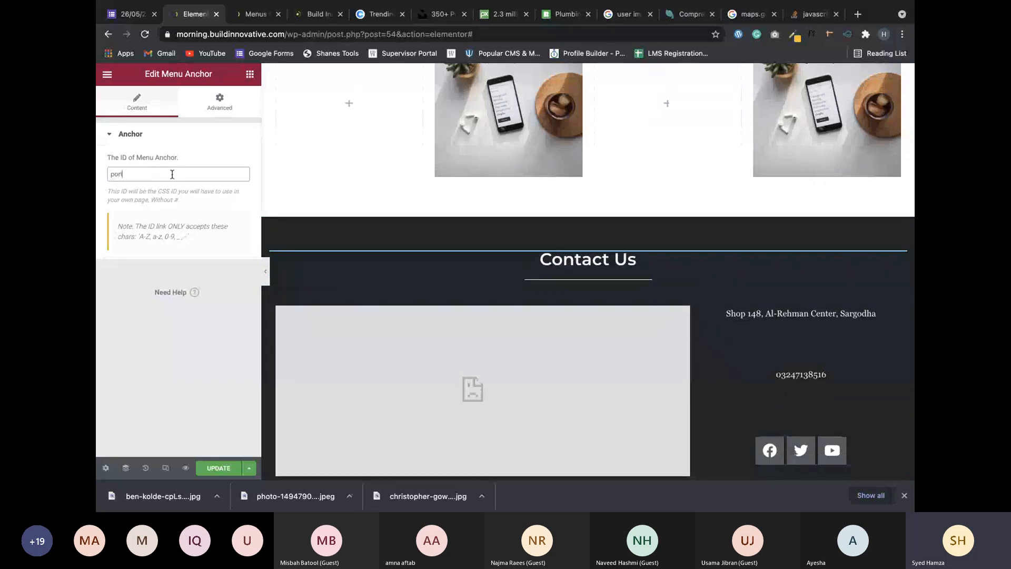
type("fo")
type("lu")
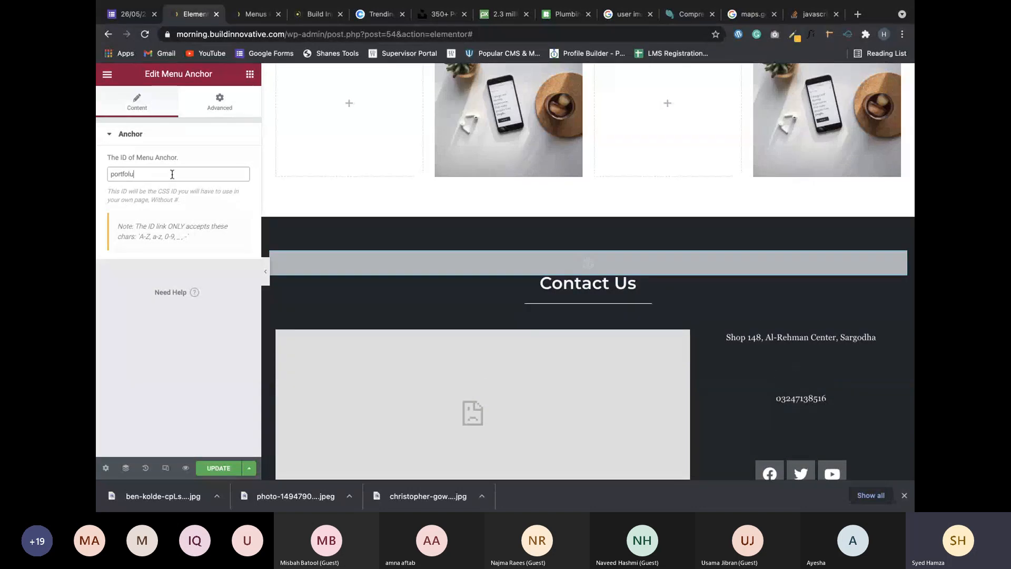
key("BackSpace")
key("BackSpace")
key("BackSpace")
key("BackSpace")
key("BackSpace")
key("BackSpace")
key("BackSpace")
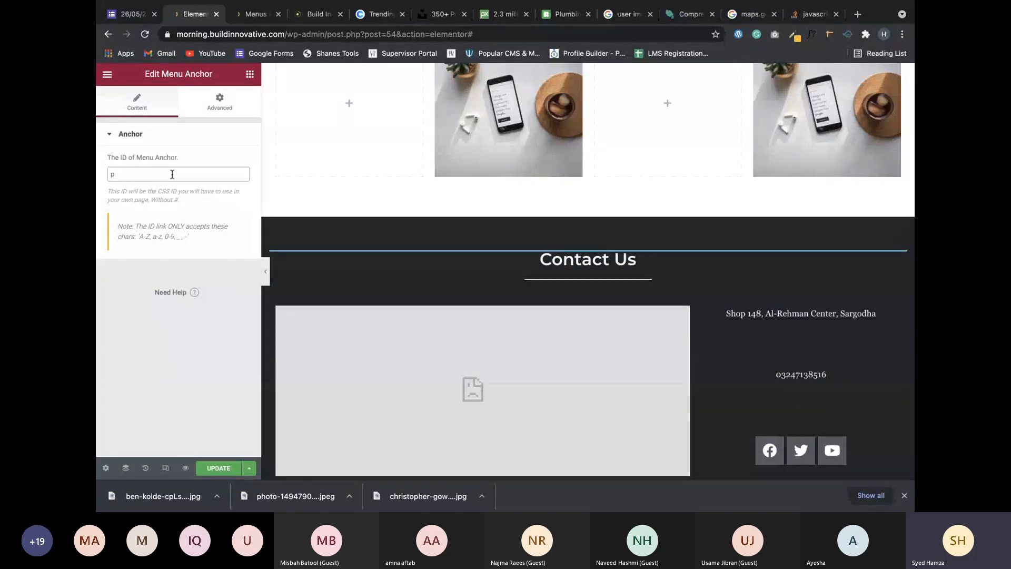
key("BackSpace")
type("co")
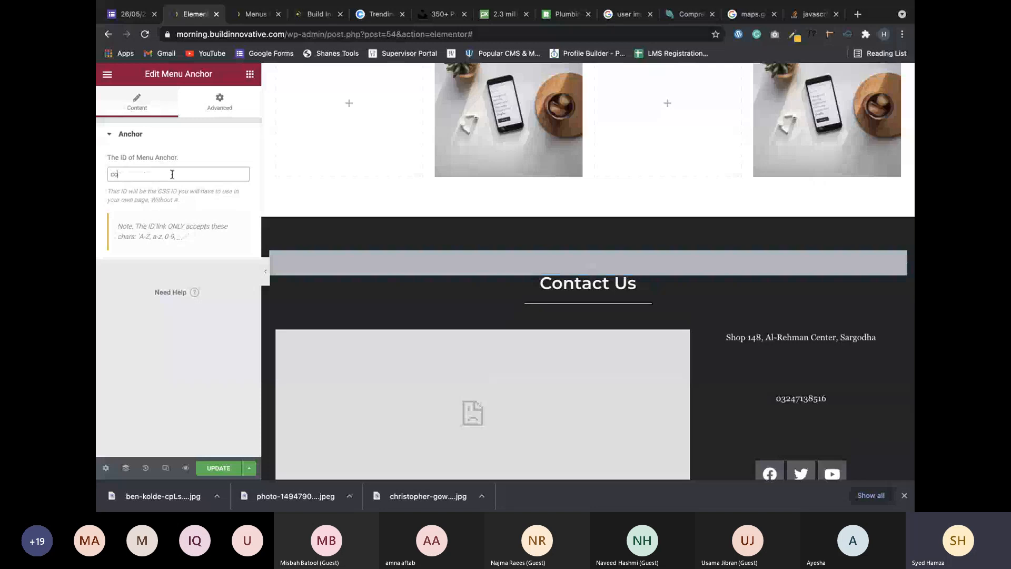
type("ntactus")
left_click(218, 468)
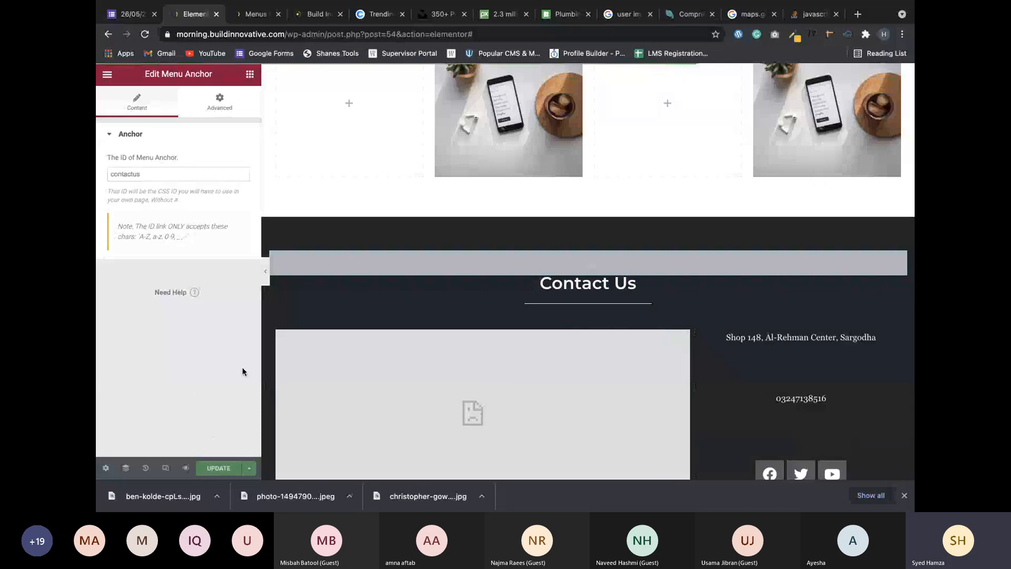
Check the menu link URLs, then test the Services, Portfolio and Contact Us links in the canvas.
left_click(249, 21)
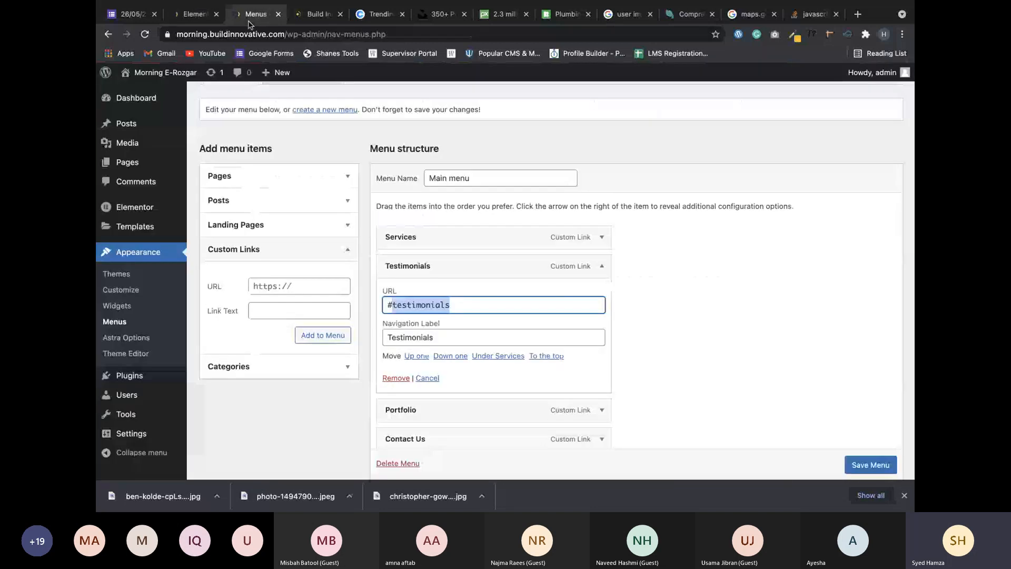
left_click(195, 15)
scroll(558, 174, "up", 5)
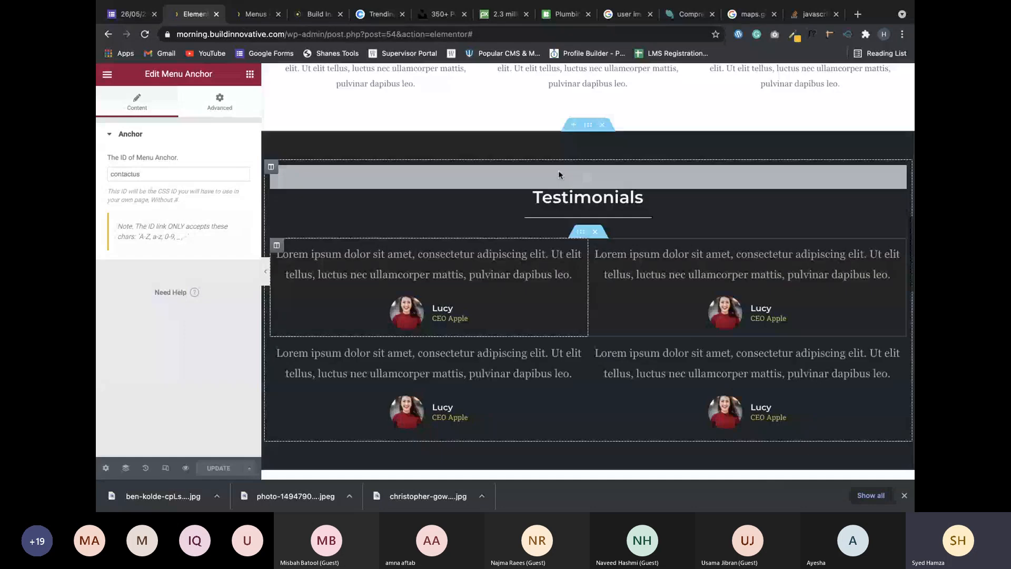
scroll(558, 175, "up", 15)
left_click(709, 109)
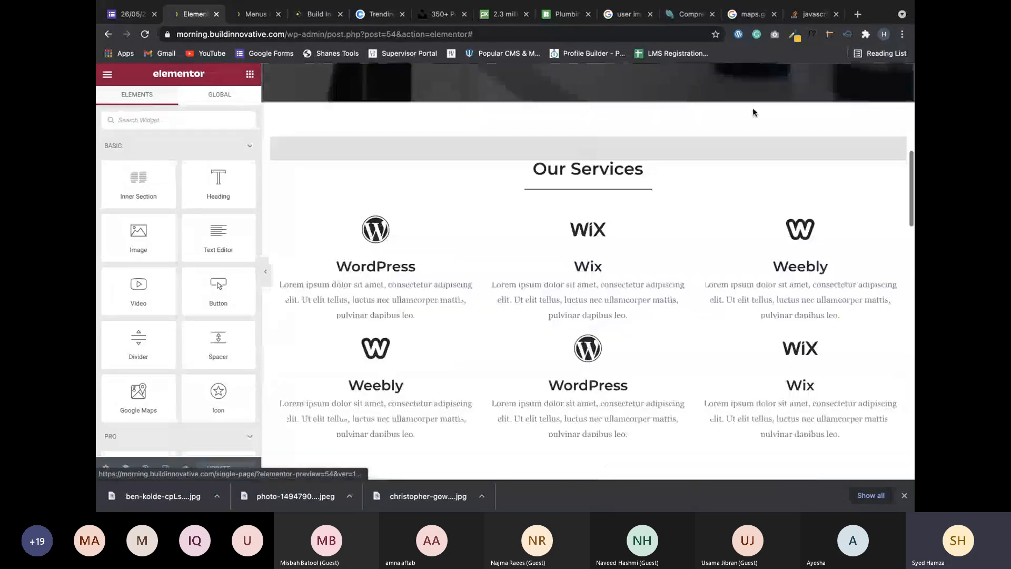
scroll(753, 108, "up", 7)
scroll(752, 109, "up", 2)
left_click(812, 108)
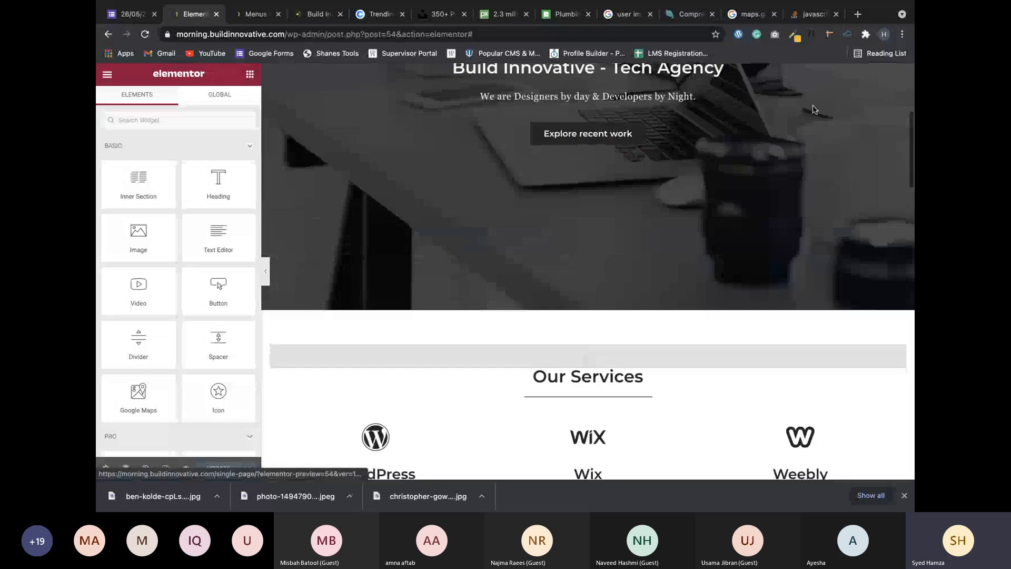
scroll(812, 109, "up", 20)
left_click(872, 110)
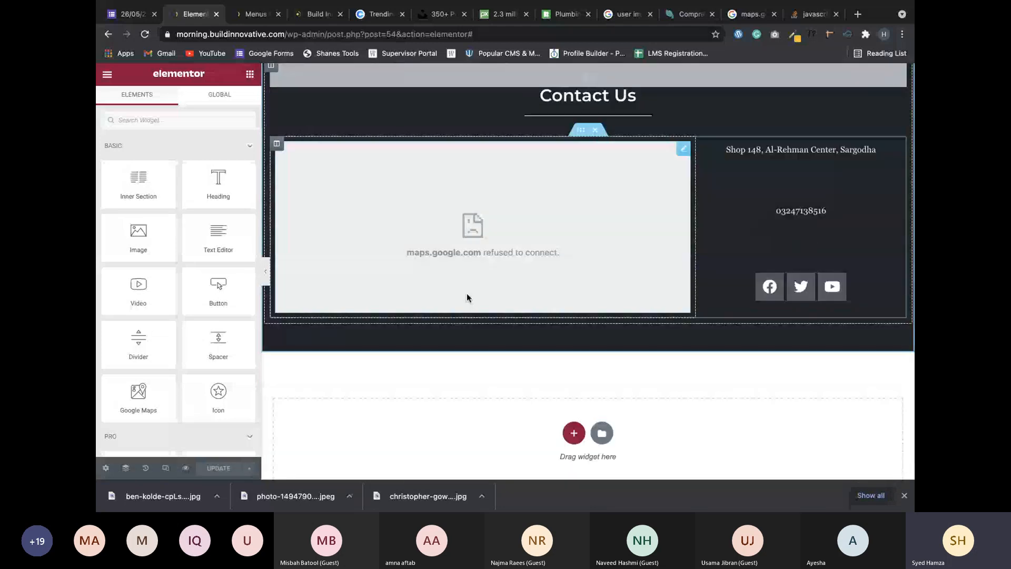
left_click(186, 467)
In the live preview, test the Testimonials, Portfolio and Contact Us header links.
left_click(238, 14)
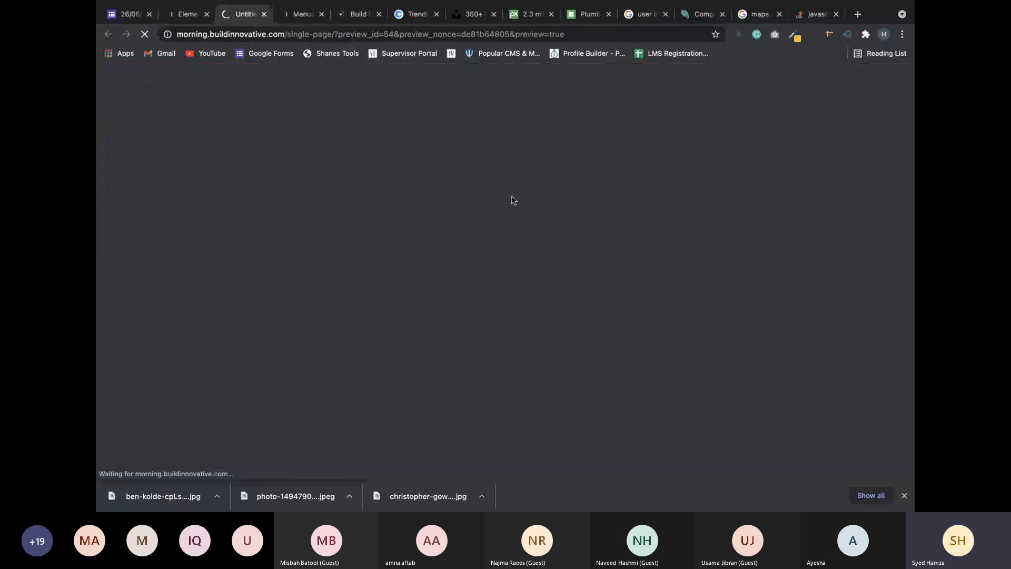
scroll(647, 132, "down", 8)
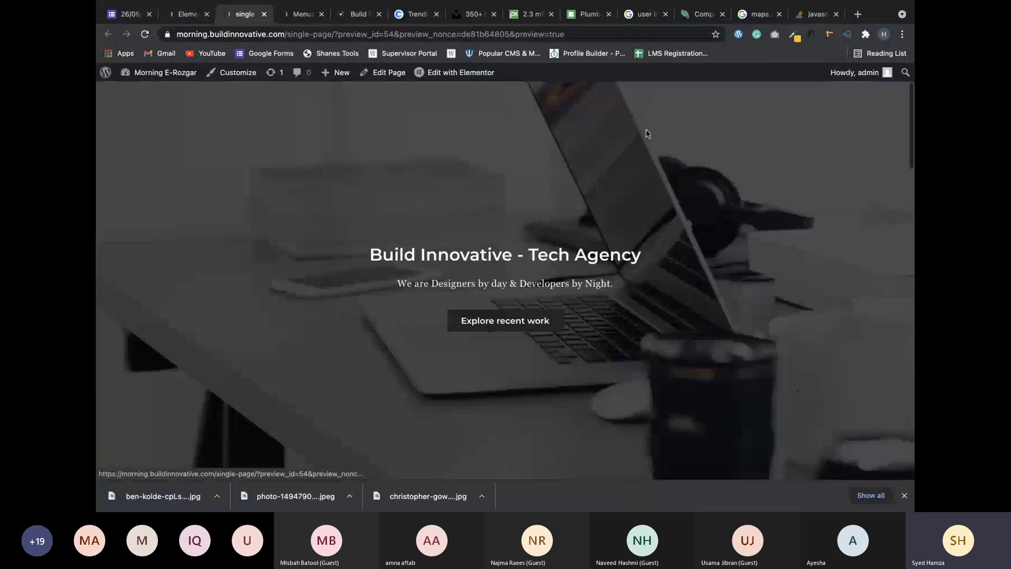
scroll(646, 133, "down", 3)
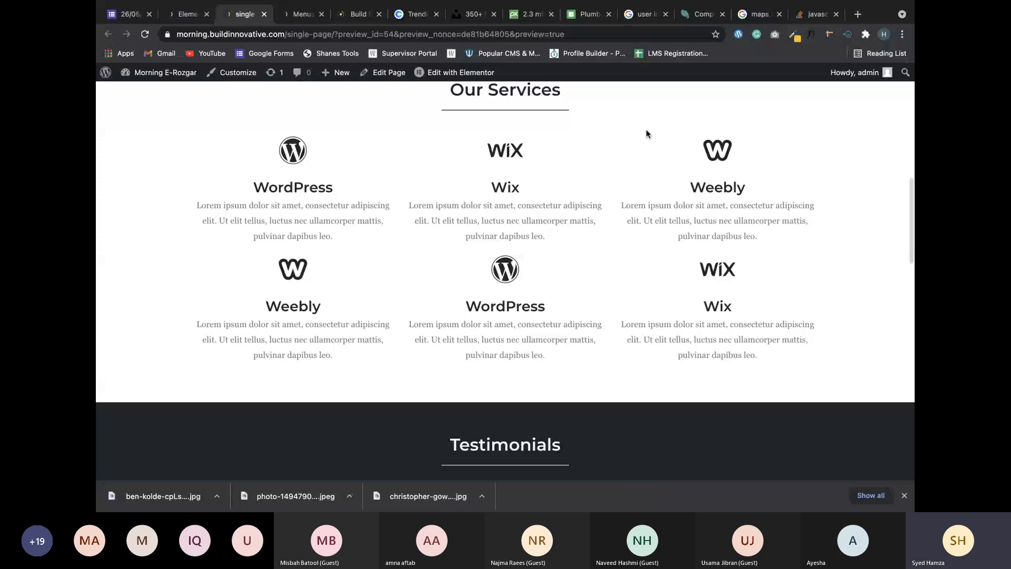
scroll(646, 132, "up", 5)
scroll(663, 131, "up", 5)
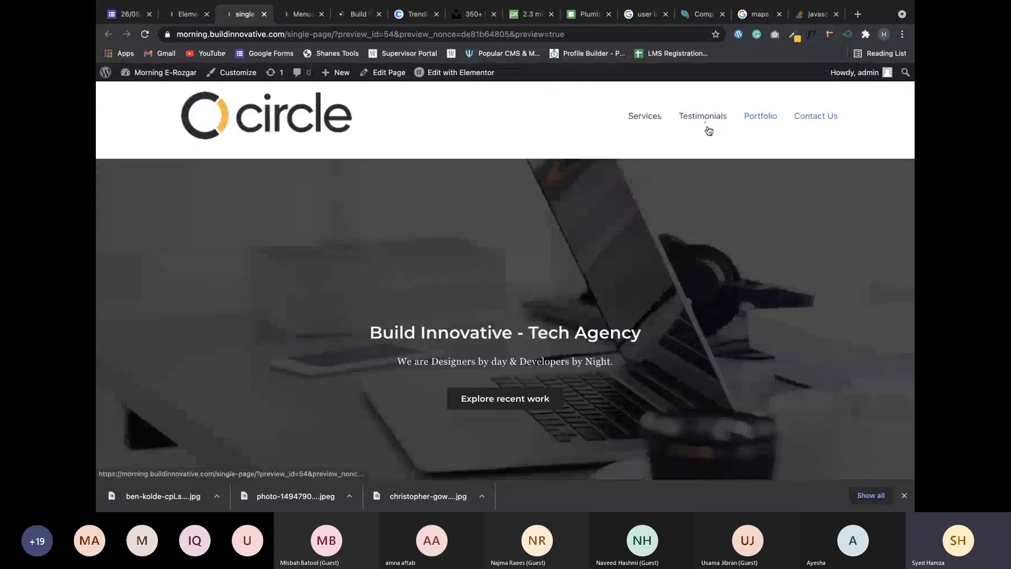
left_click(706, 129)
scroll(710, 130, "up", 10)
left_click(767, 132)
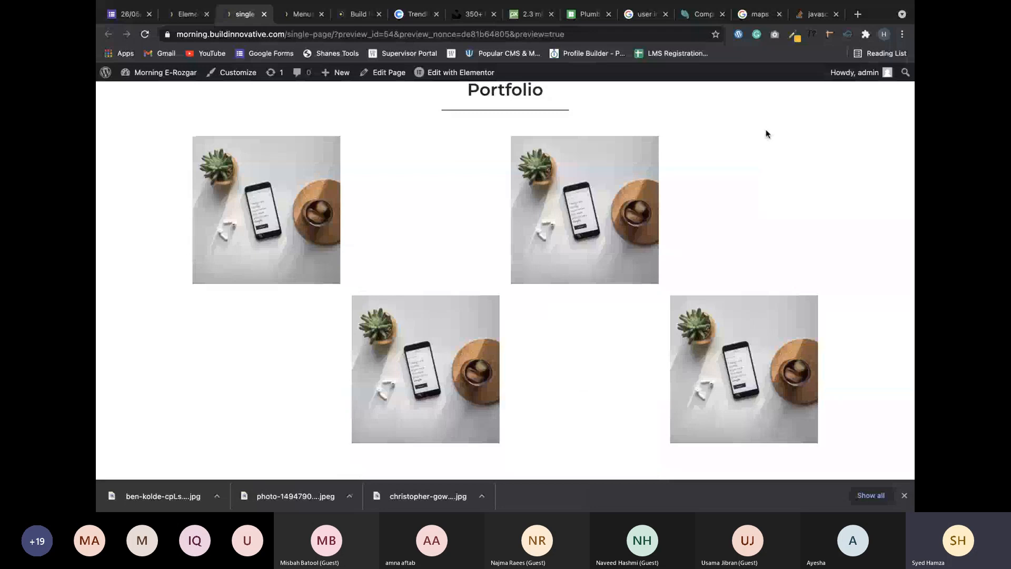
scroll(767, 133, "up", 10)
left_click(814, 137)
scroll(722, 246, "up", 15)
scroll(721, 245, "up", 3)
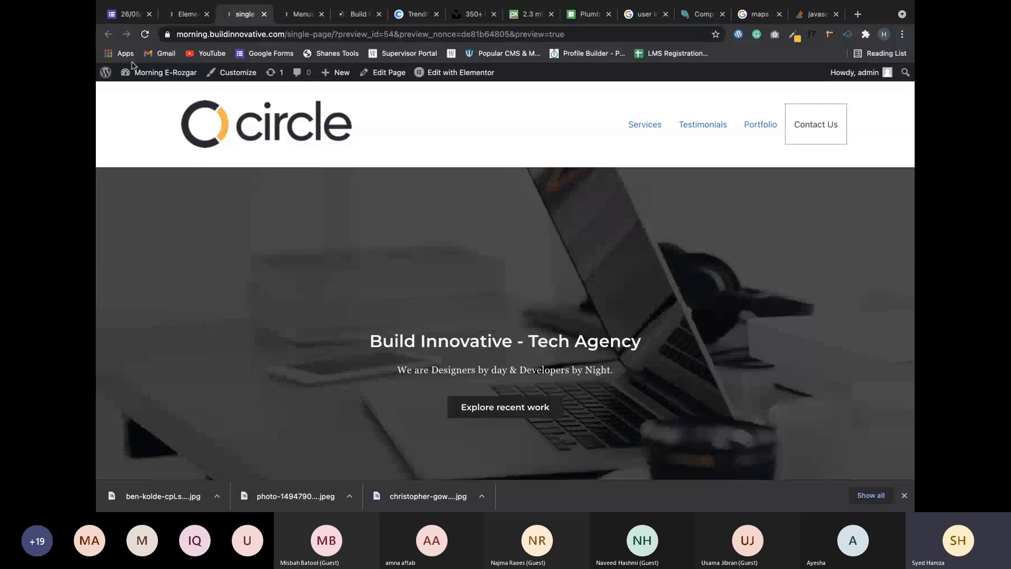
mouse_move(133, 78)
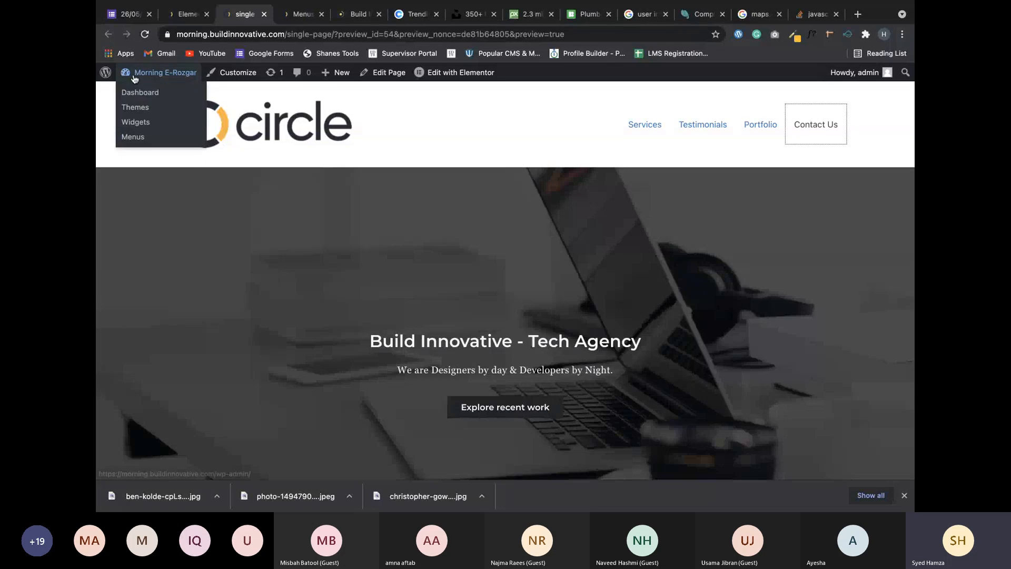
Choose single page as the static homepage in Reading Settings and save the changes.
left_click(137, 95)
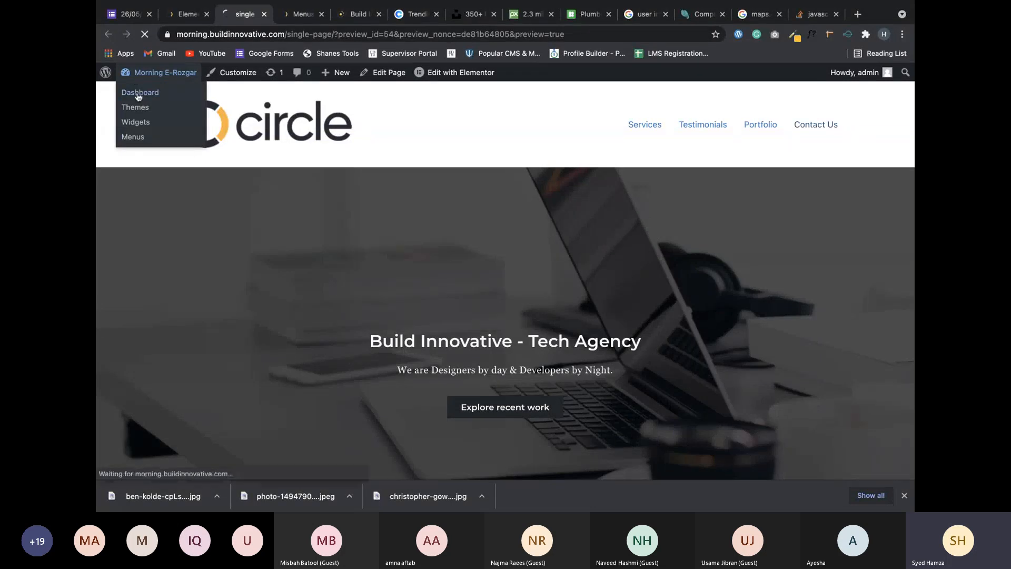
mouse_move(352, 82)
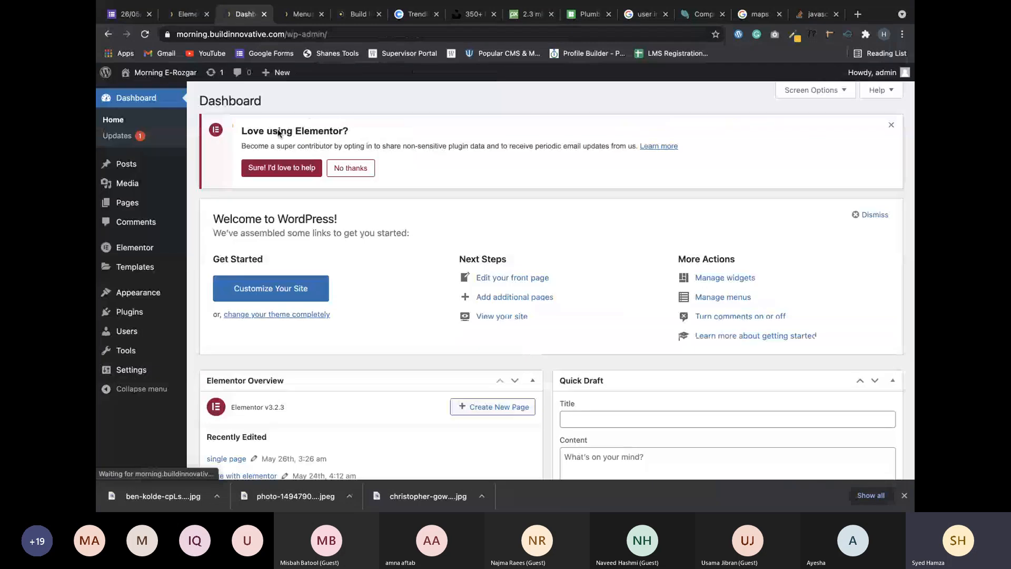
mouse_move(234, 375)
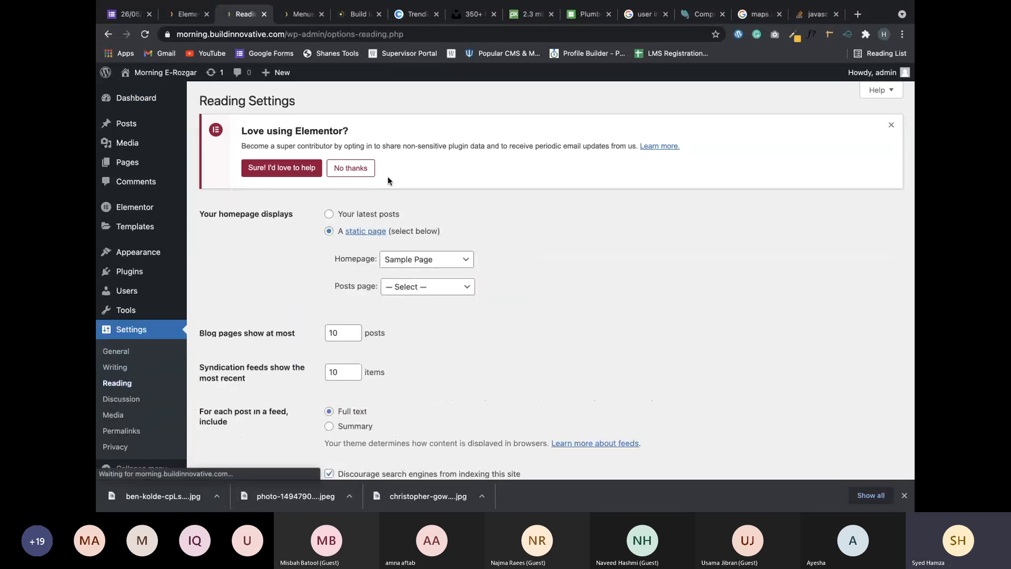
left_click(431, 259)
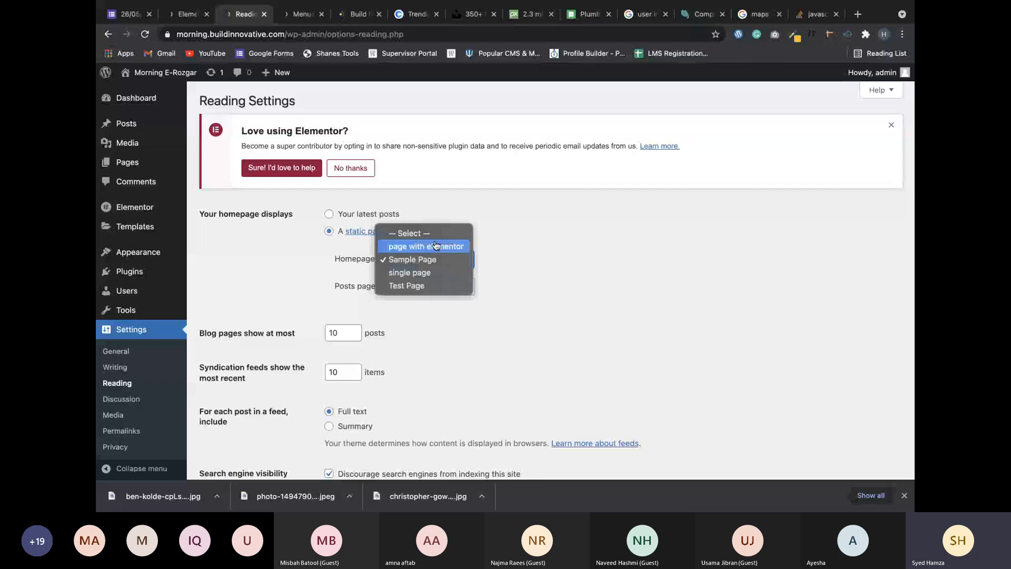
left_click(419, 273)
scroll(418, 280, "down", 3)
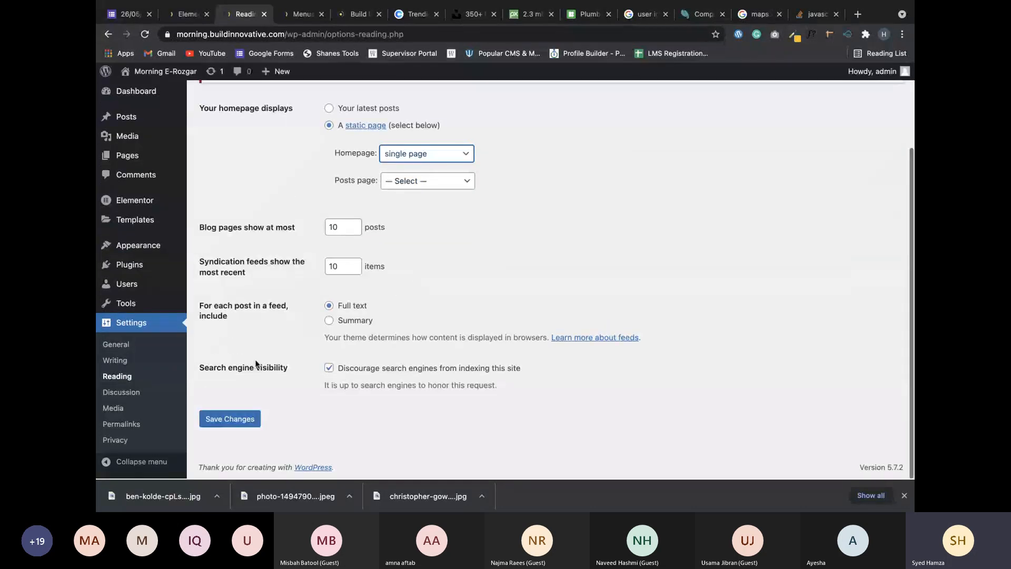
left_click(243, 419)
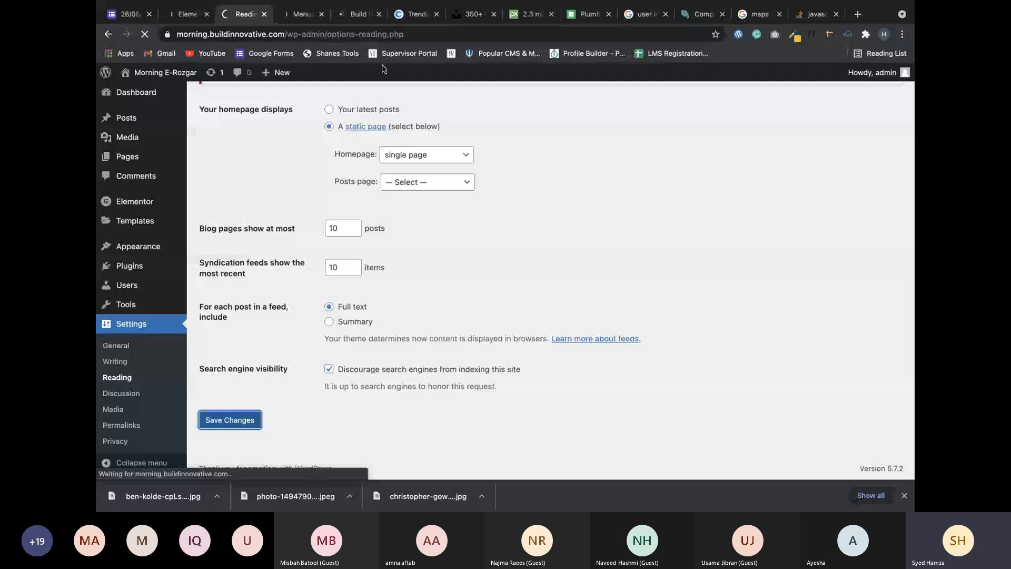
left_click(356, 16)
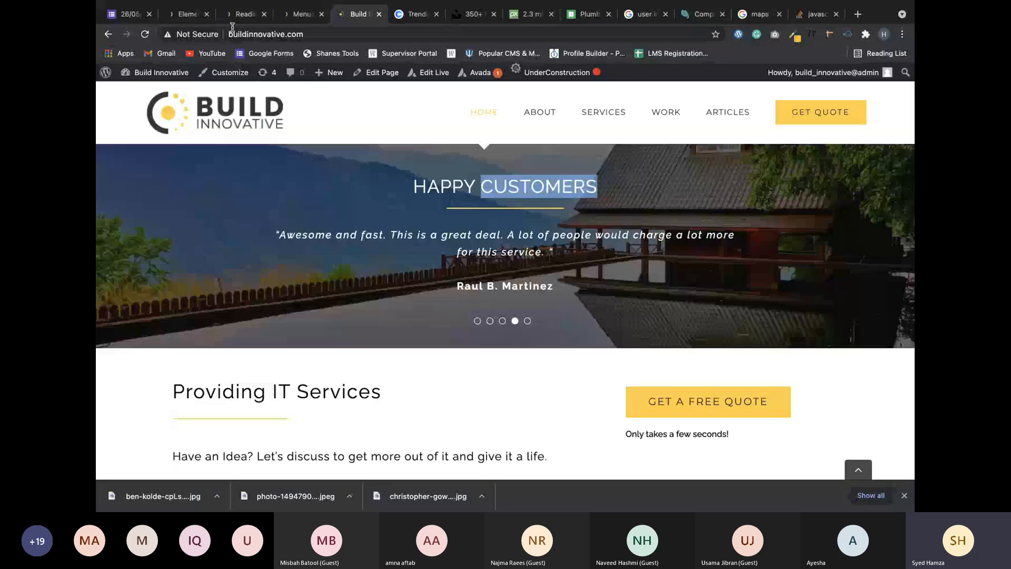
Replace the address with morning.buildinnovative.com and load the site.
double_click(231, 30)
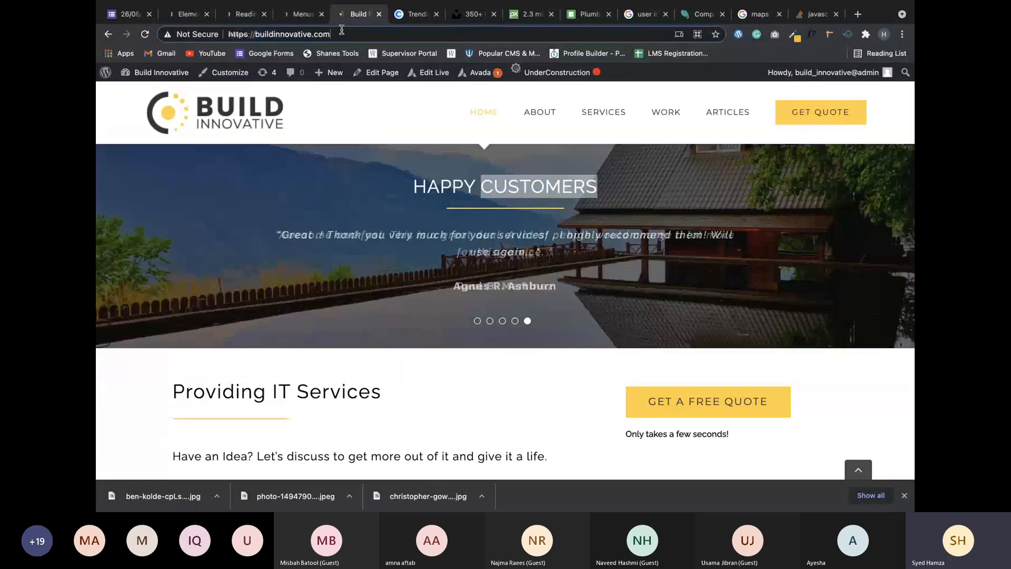
left_click_drag(231, 30, 342, 30)
type("m")
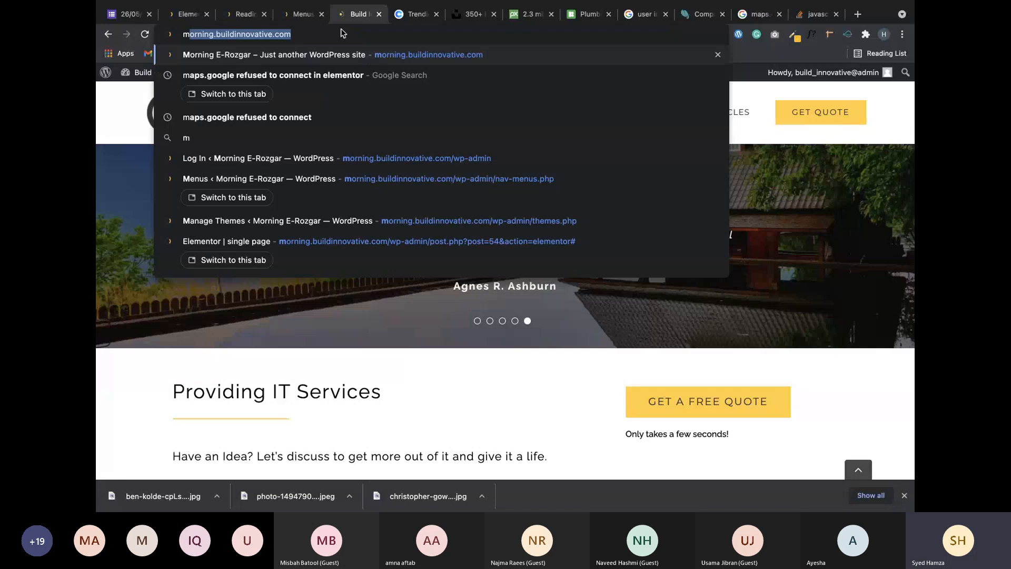
type("or")
key("Return")
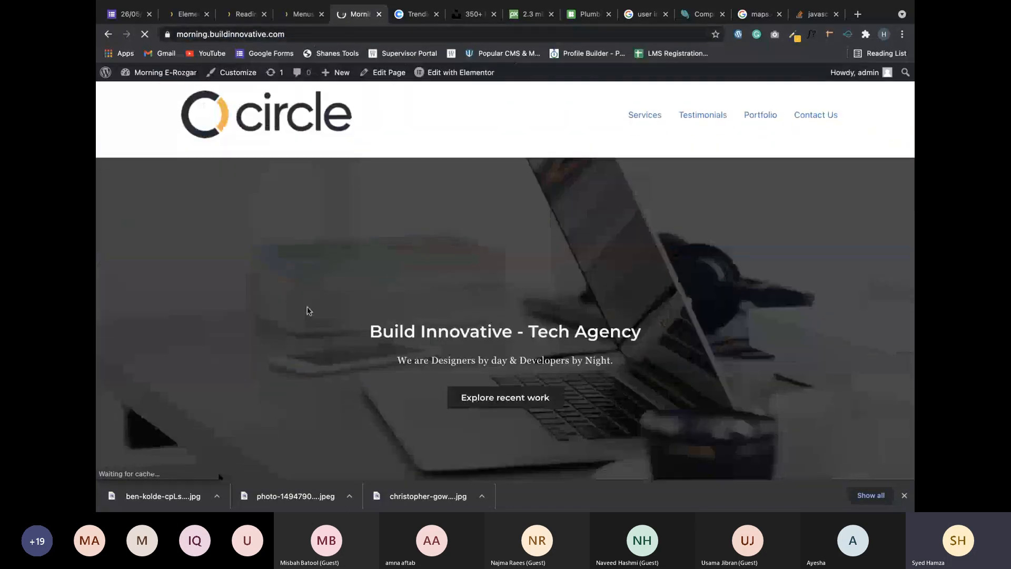
Test where the Services link and the Explore recent work button lead.
scroll(307, 307, "down", 20)
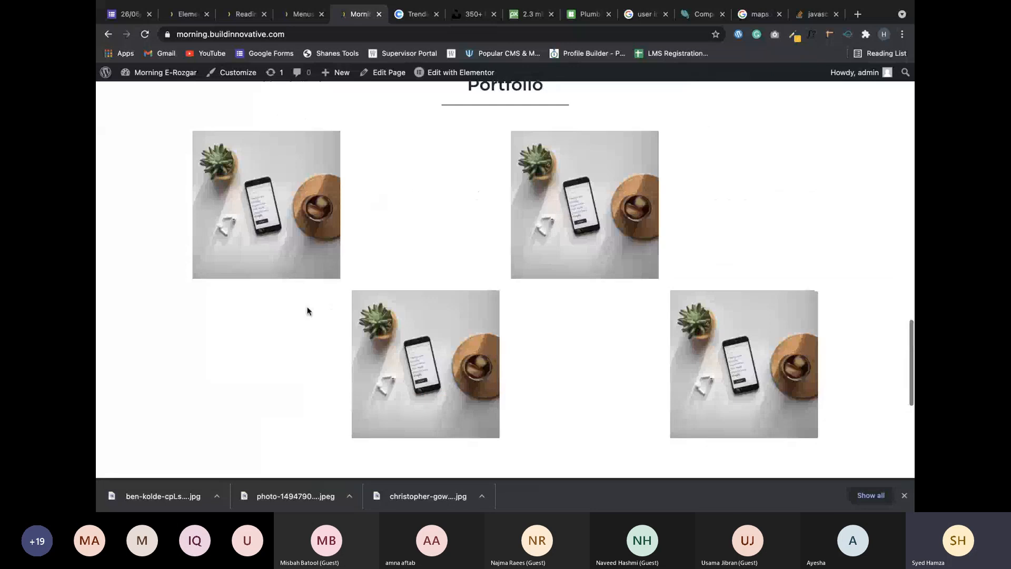
scroll(307, 307, "up", 20)
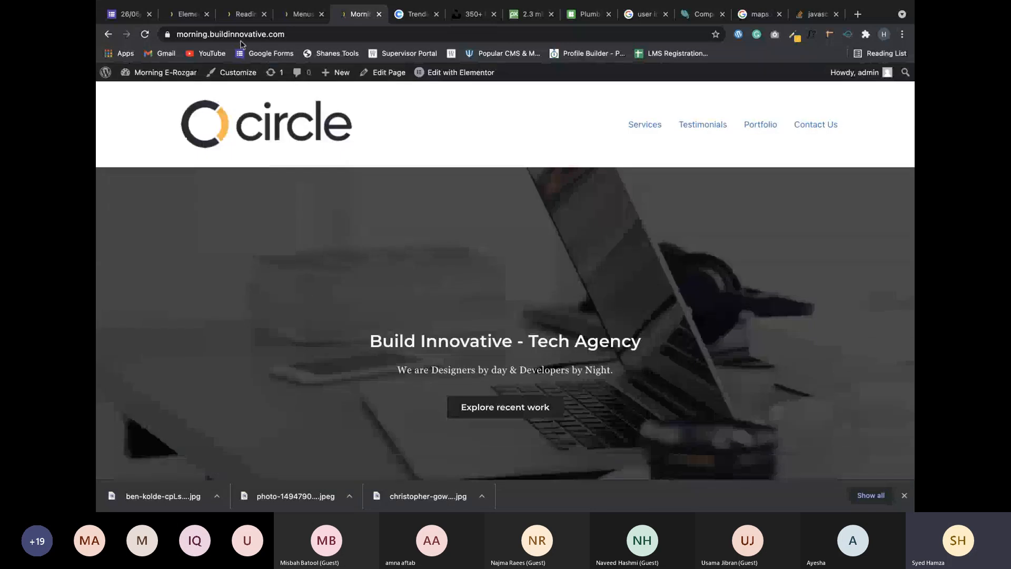
left_click(643, 124)
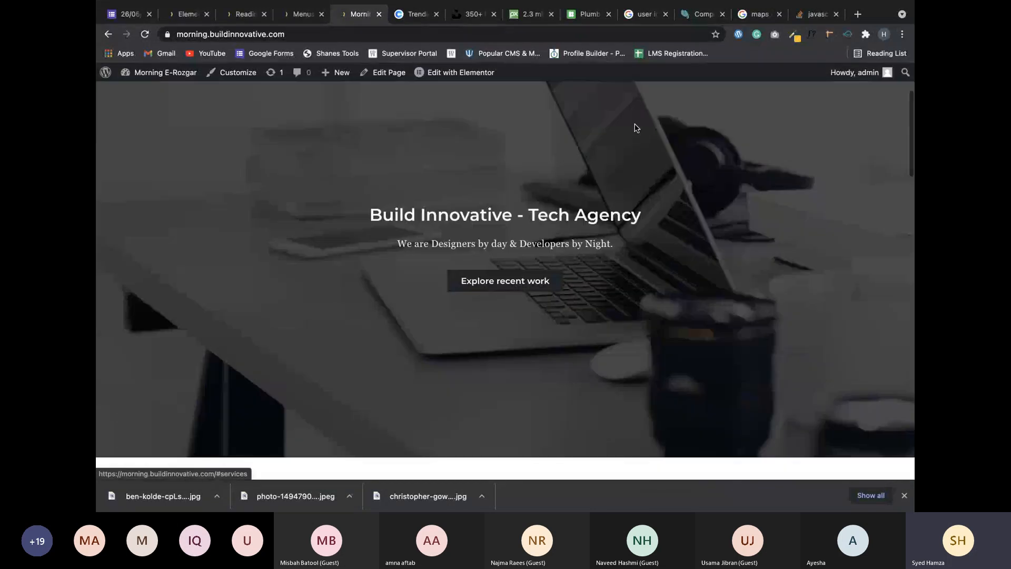
scroll(635, 127, "up", 10)
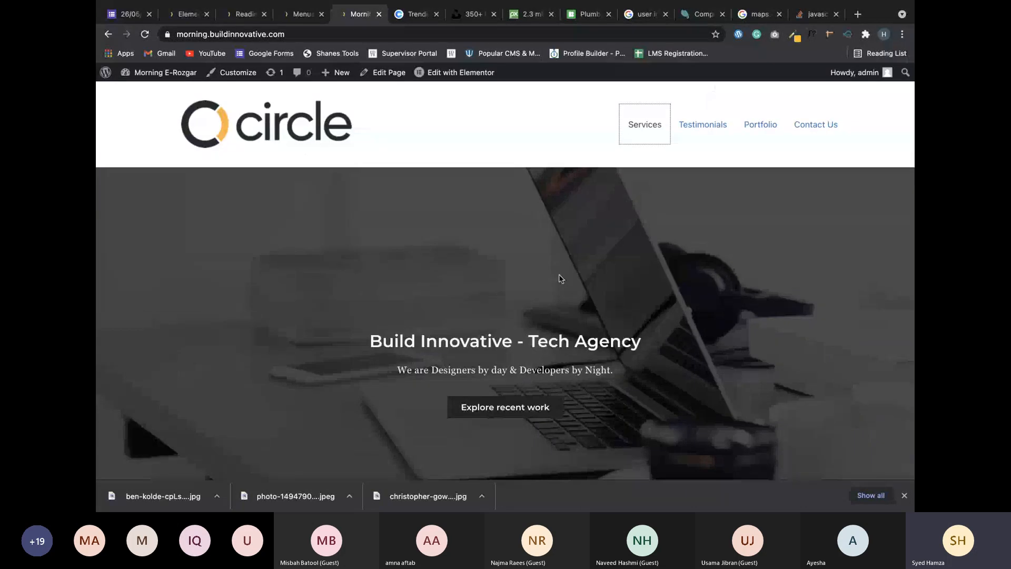
scroll(539, 315, "down", 1)
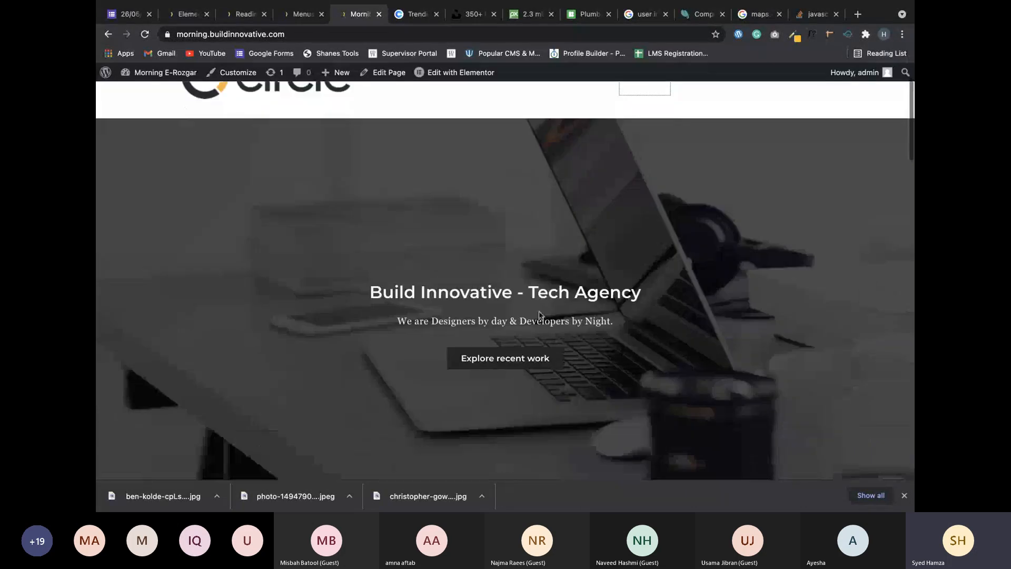
left_click(523, 362)
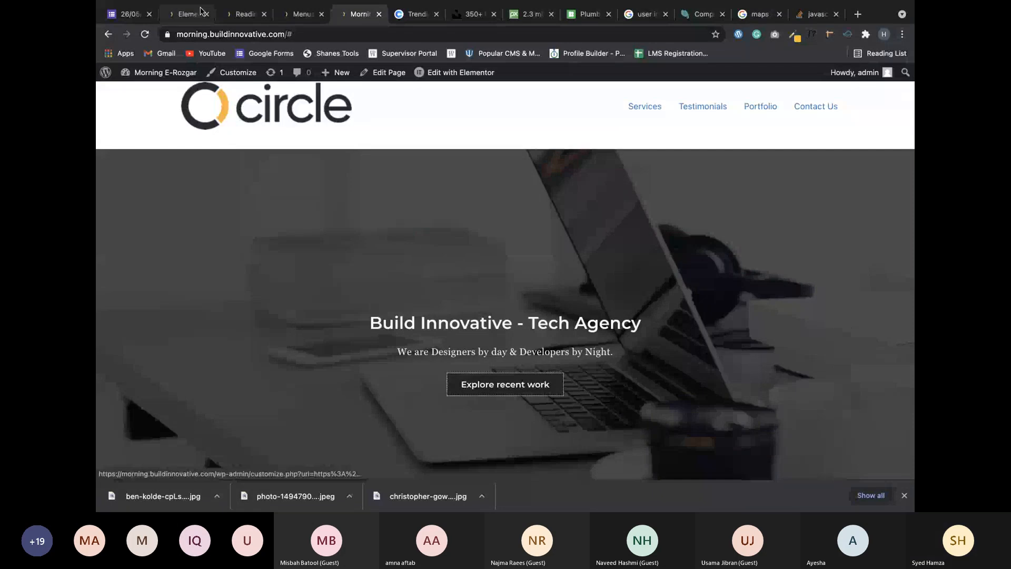
Enter portfolio as the Explore recent work button's Advanced CSS ID and update the page.
left_click(186, 14)
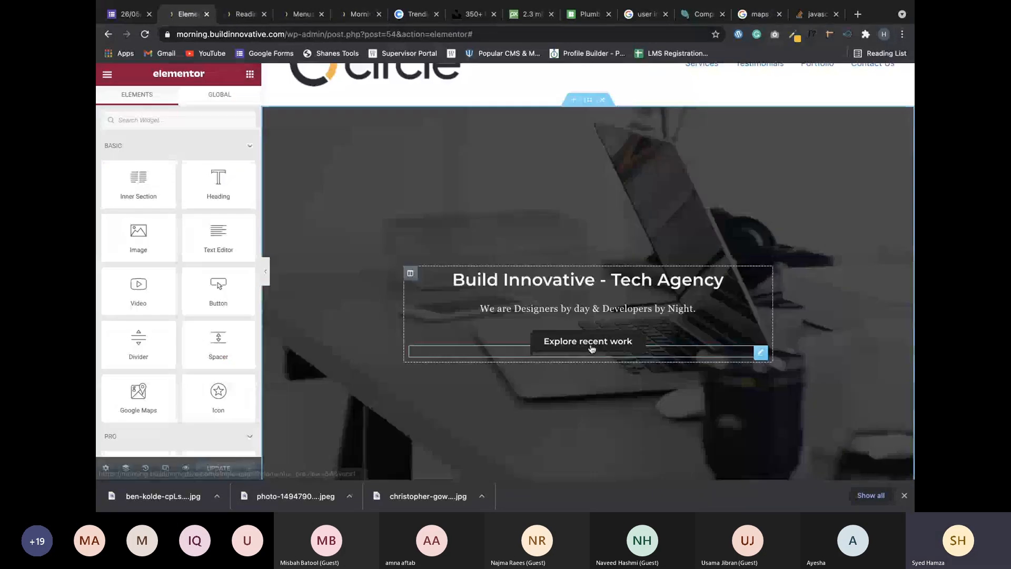
scroll(619, 349, "down", 5)
scroll(619, 350, "down", 6)
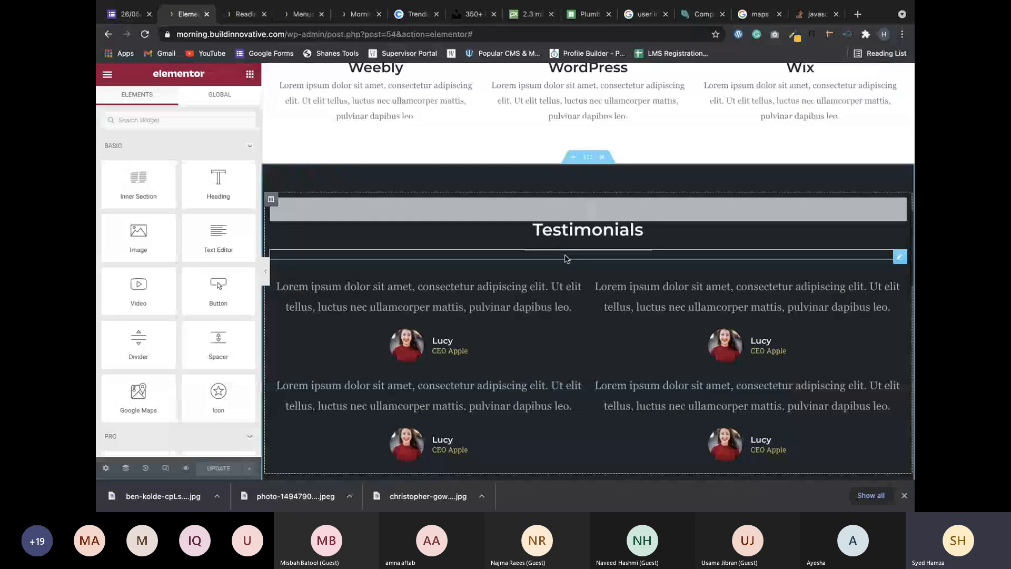
scroll(573, 274, "up", 10)
left_click(761, 189)
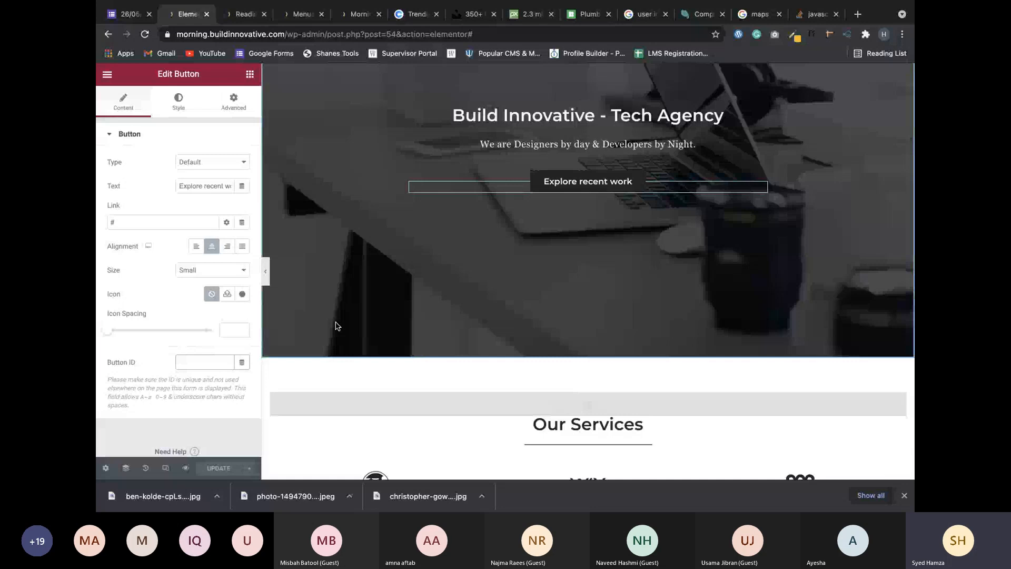
scroll(581, 237, "down", 1)
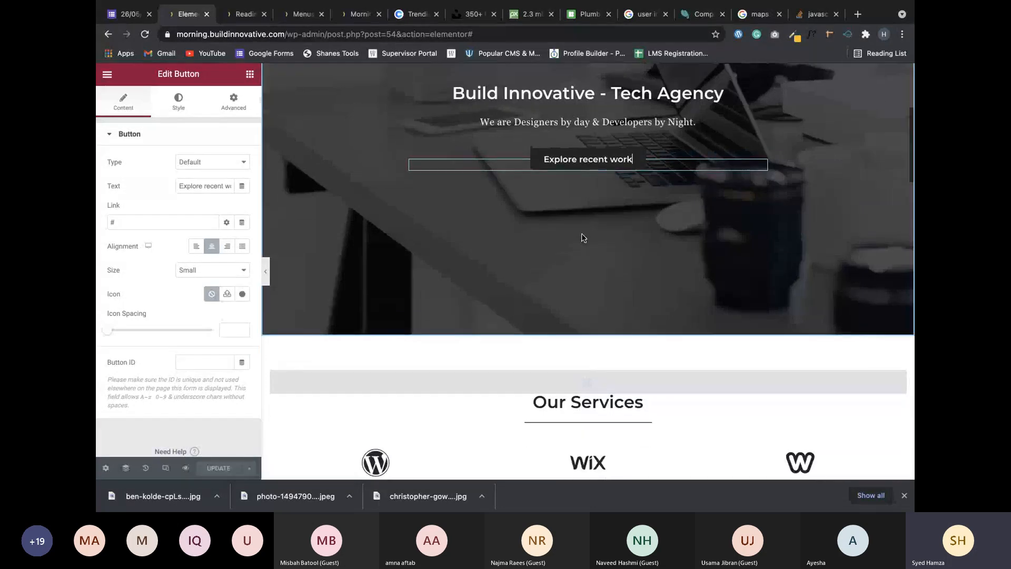
left_click(237, 107)
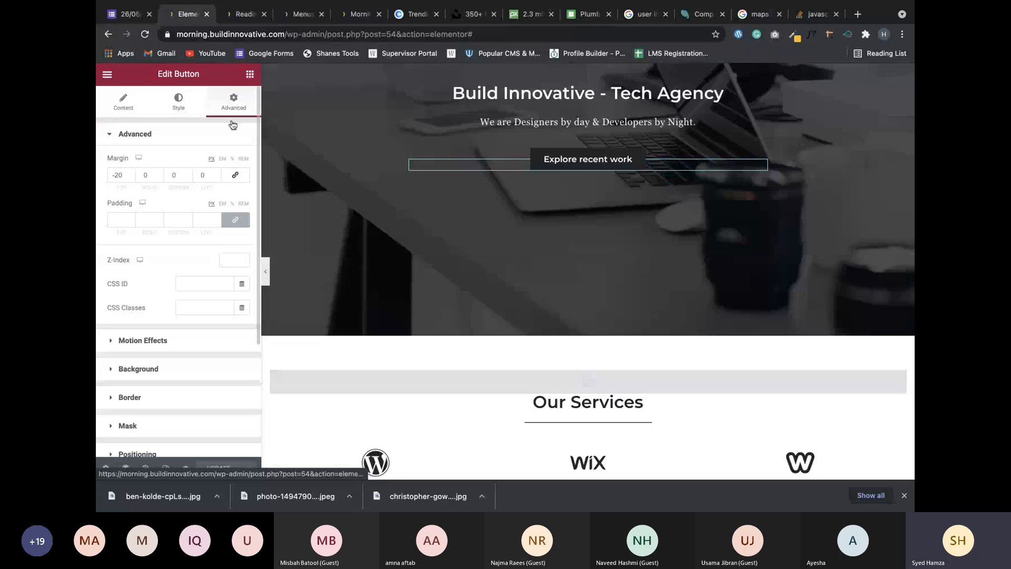
left_click(187, 283)
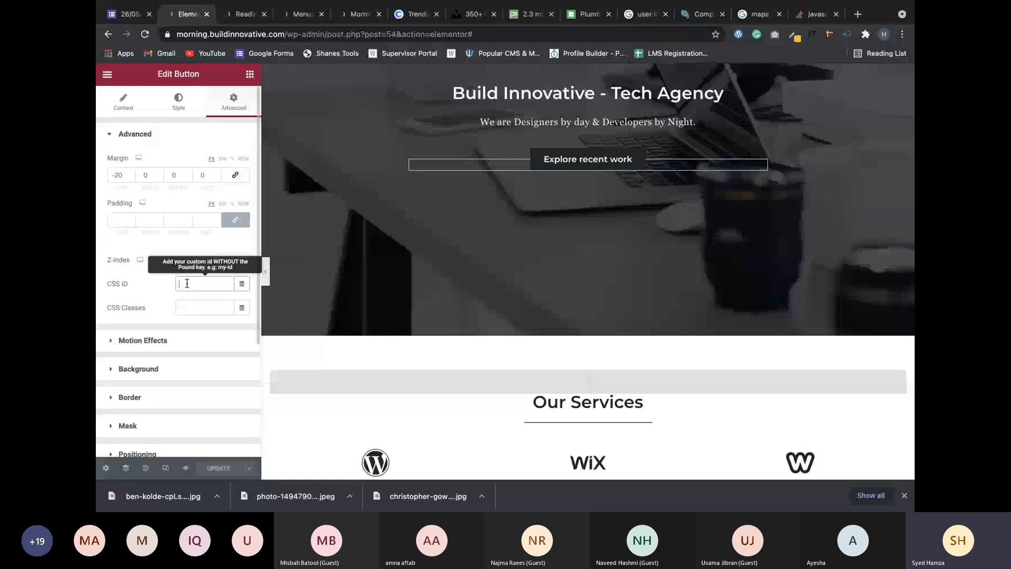
type("po")
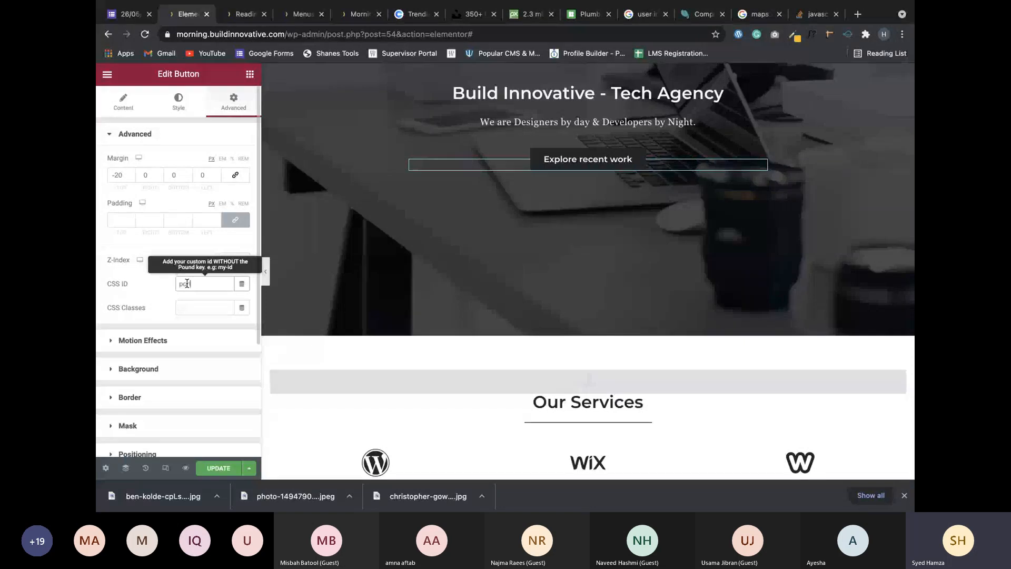
type("rtfol")
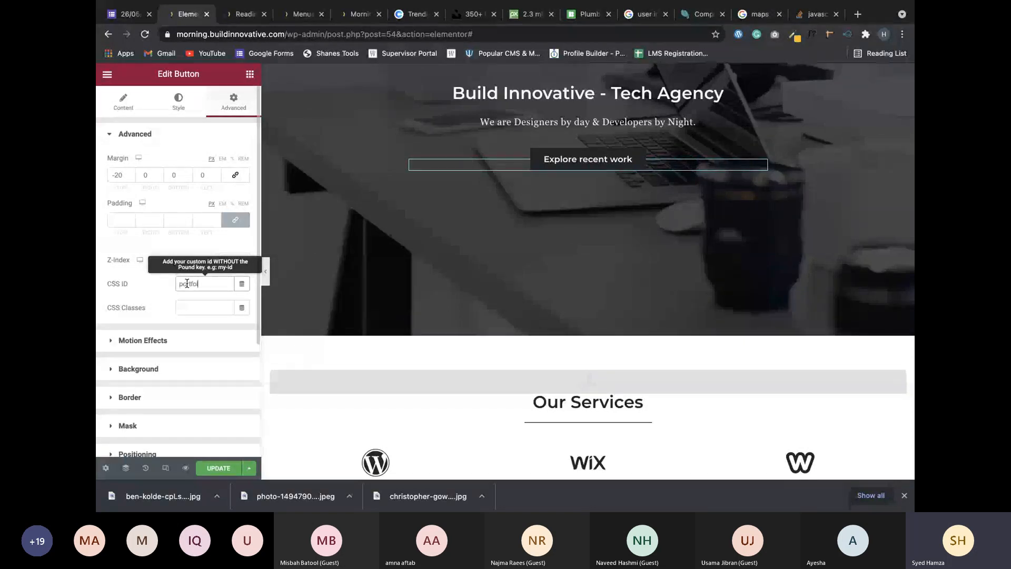
type("io")
left_click(206, 468)
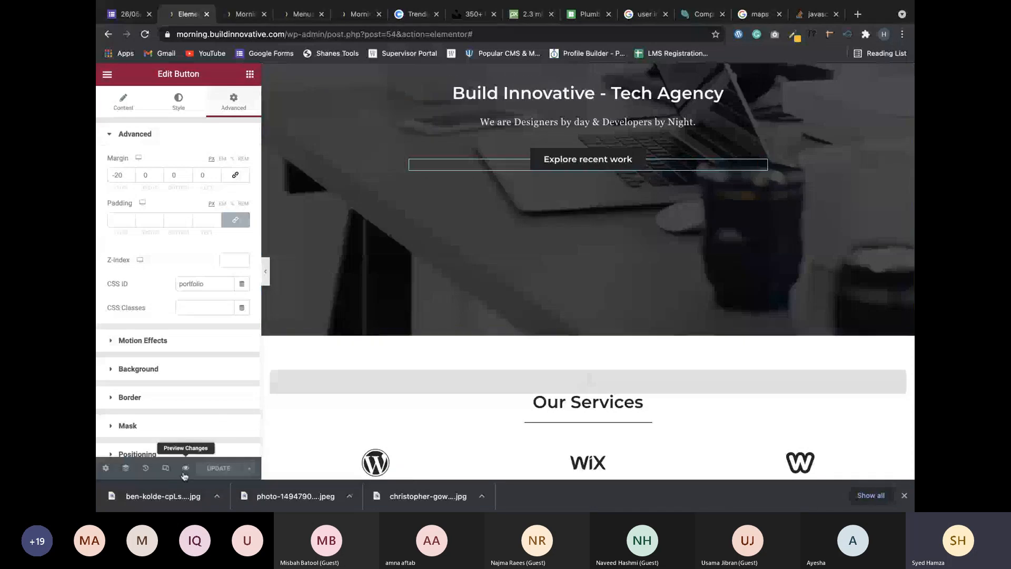
Preview the saved page and test the Explore recent work button's jump.
left_click(184, 474)
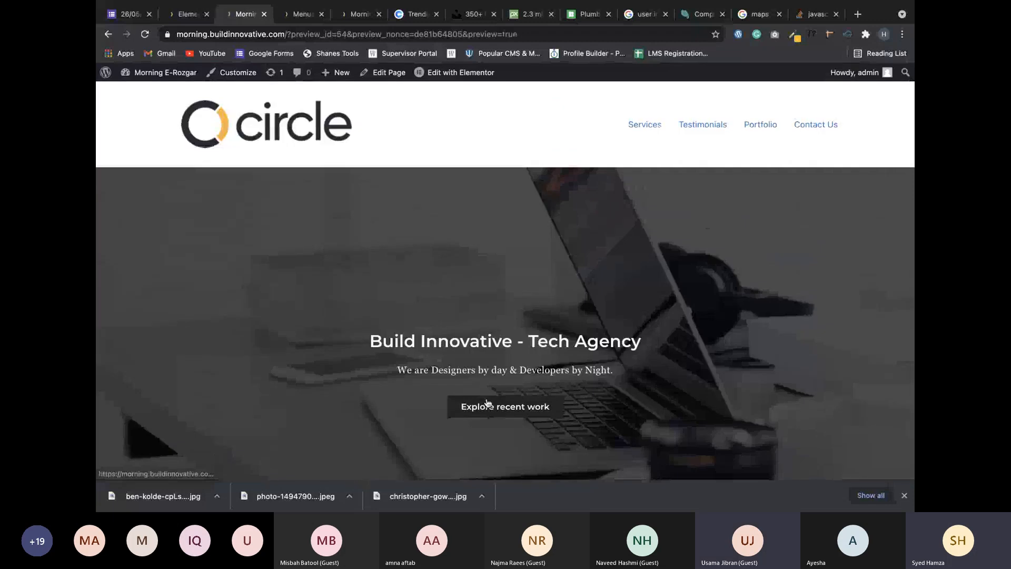
left_click(487, 403)
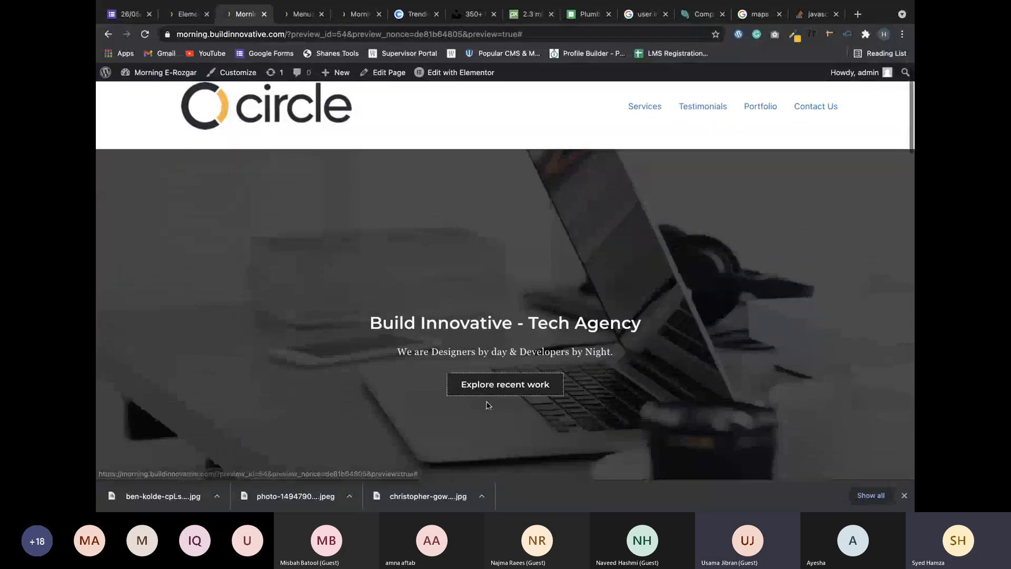
scroll(489, 416, "down", 5)
scroll(400, 185, "up", 6)
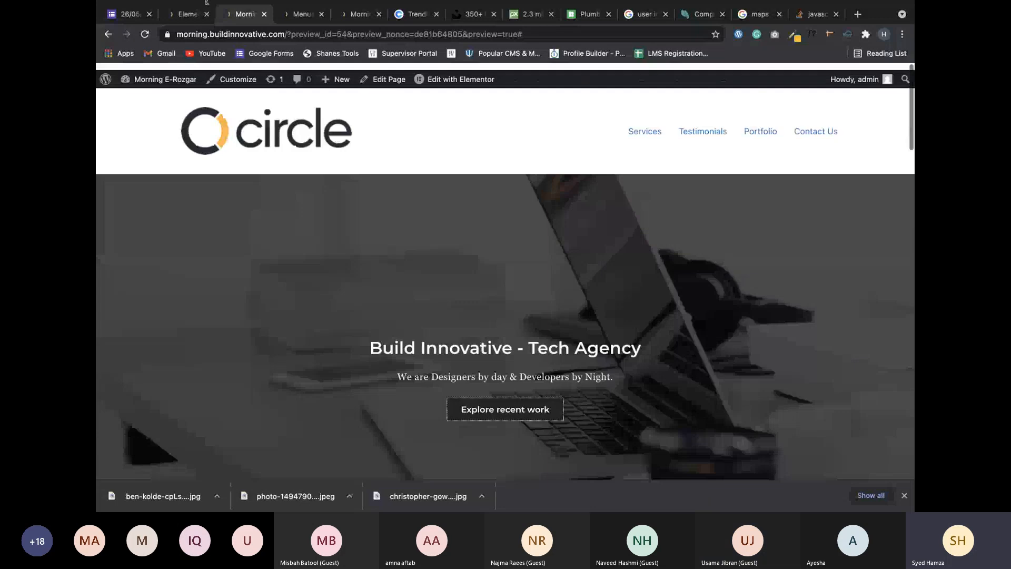
Set the Explore recent work button's link to 'portfolio' and update the page.
left_click(206, 3)
double_click(211, 284)
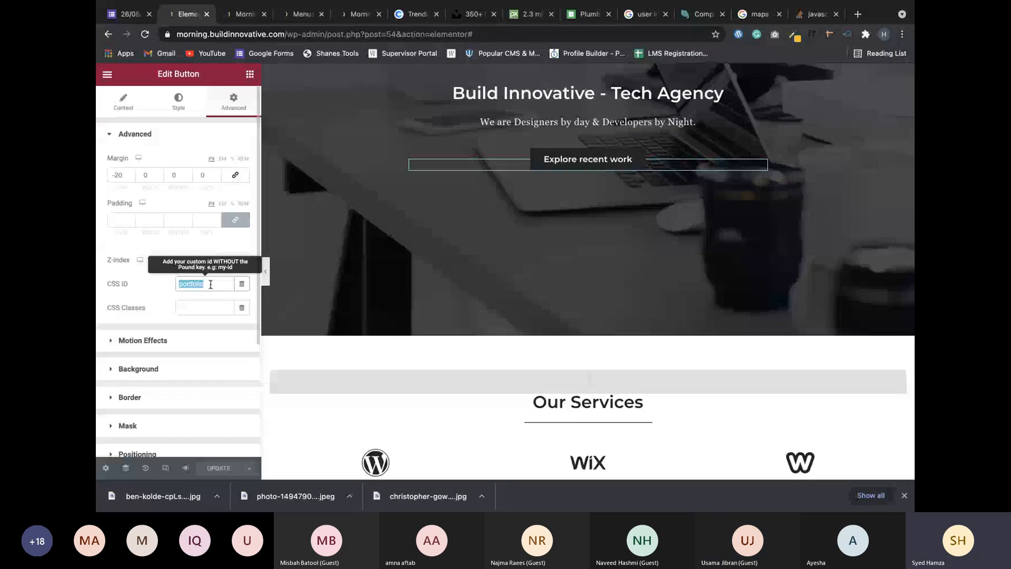
left_click(123, 100)
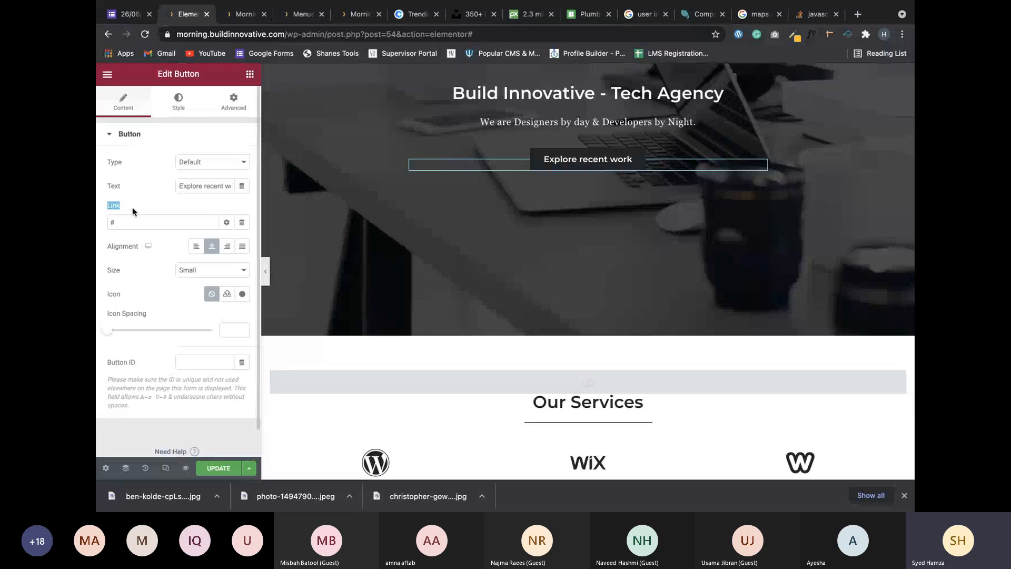
left_click(132, 225)
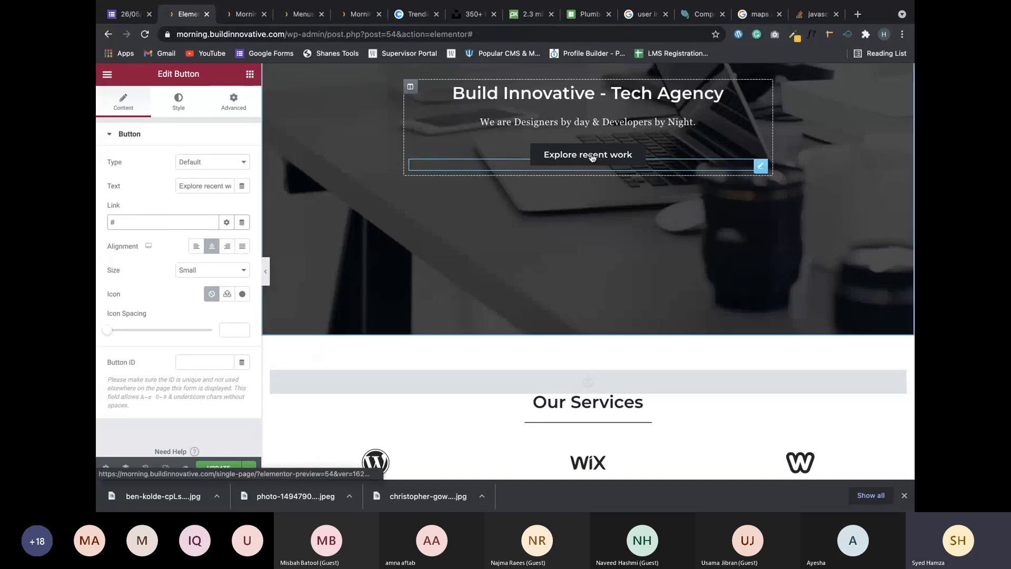
type("portfolio")
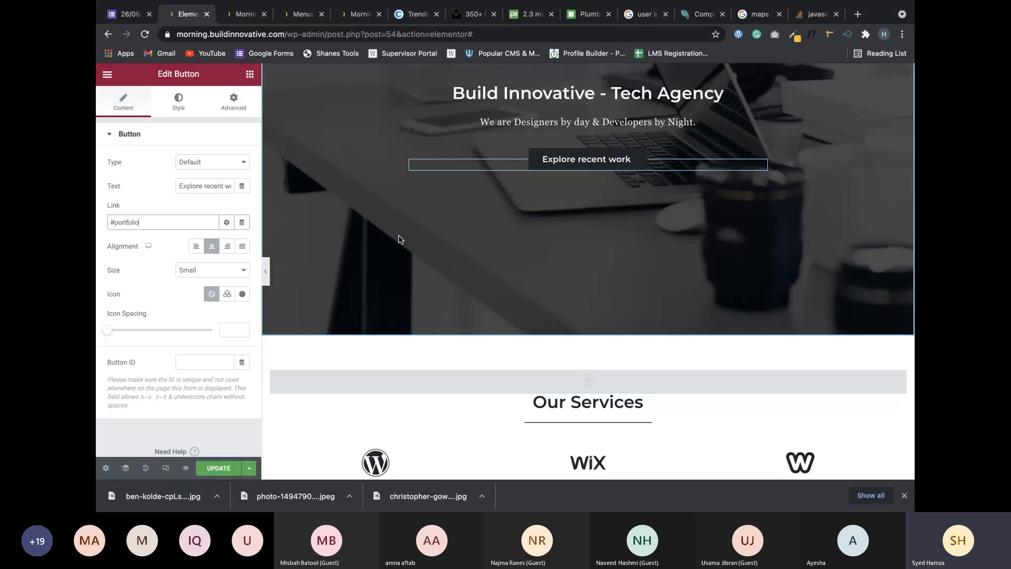
left_click(207, 470)
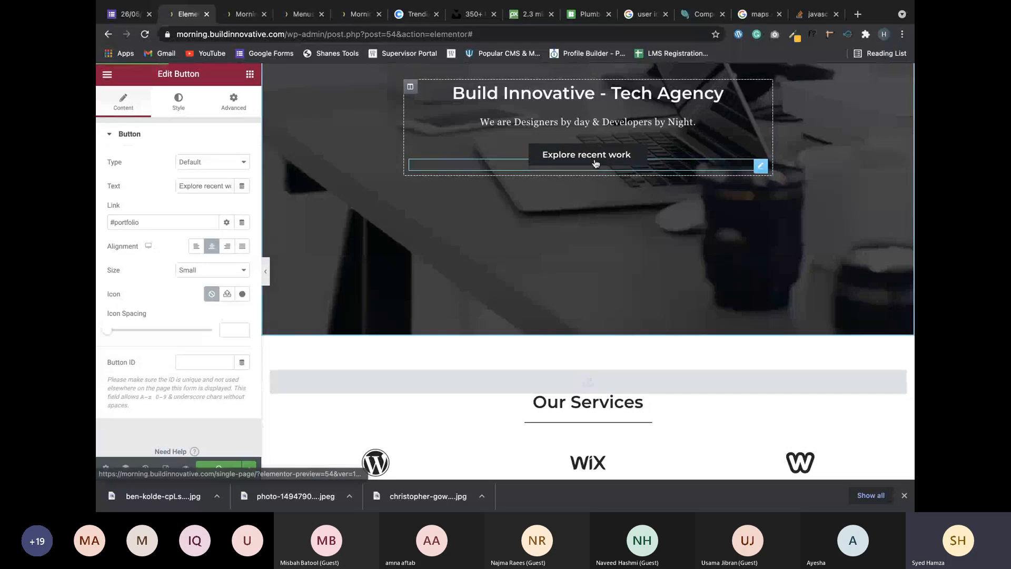
Retest the Explore recent work button and the Portfolio link in the preview.
scroll(595, 158, "down", 10)
scroll(594, 158, "down", 5)
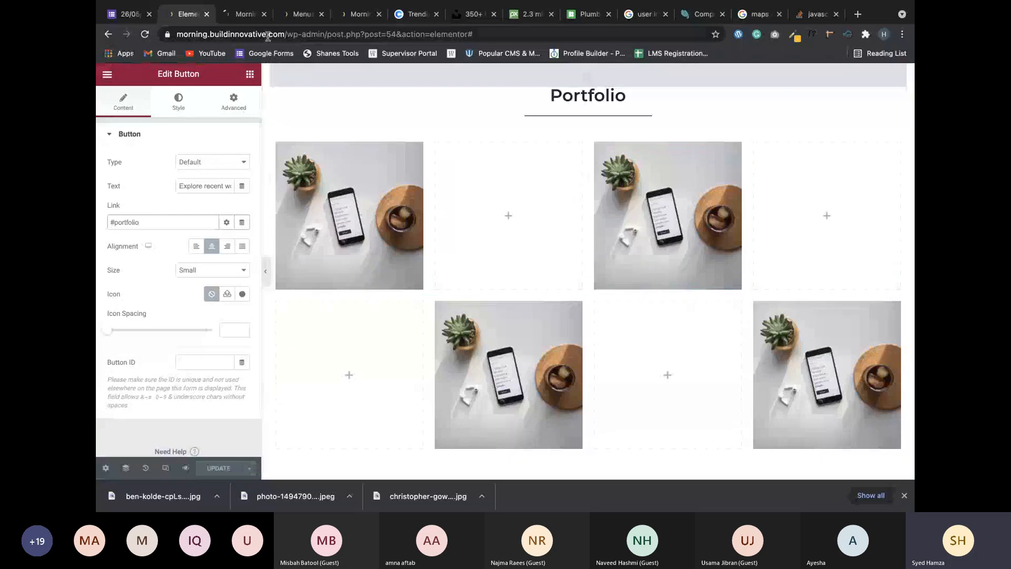
left_click(245, 14)
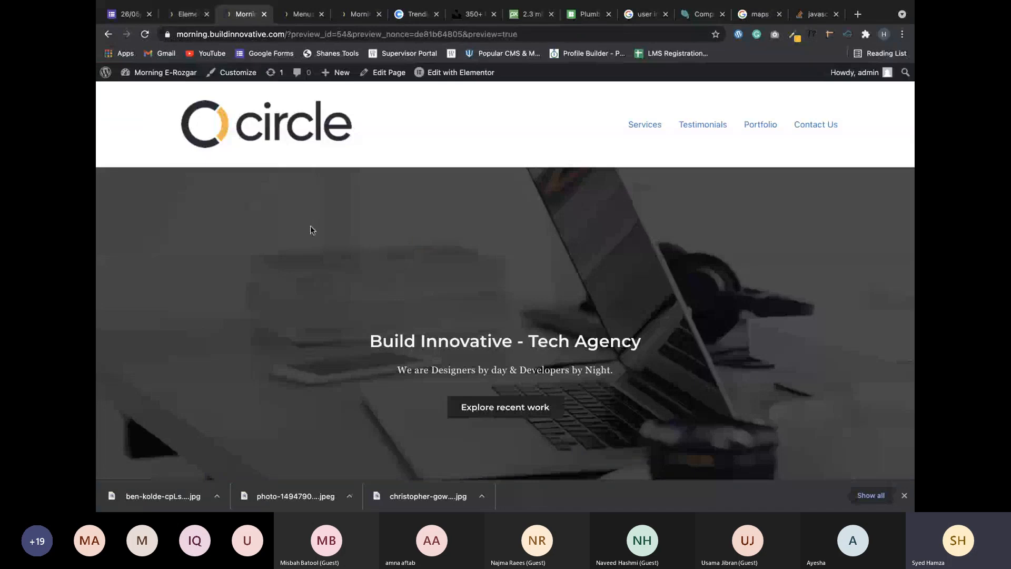
left_click(489, 404)
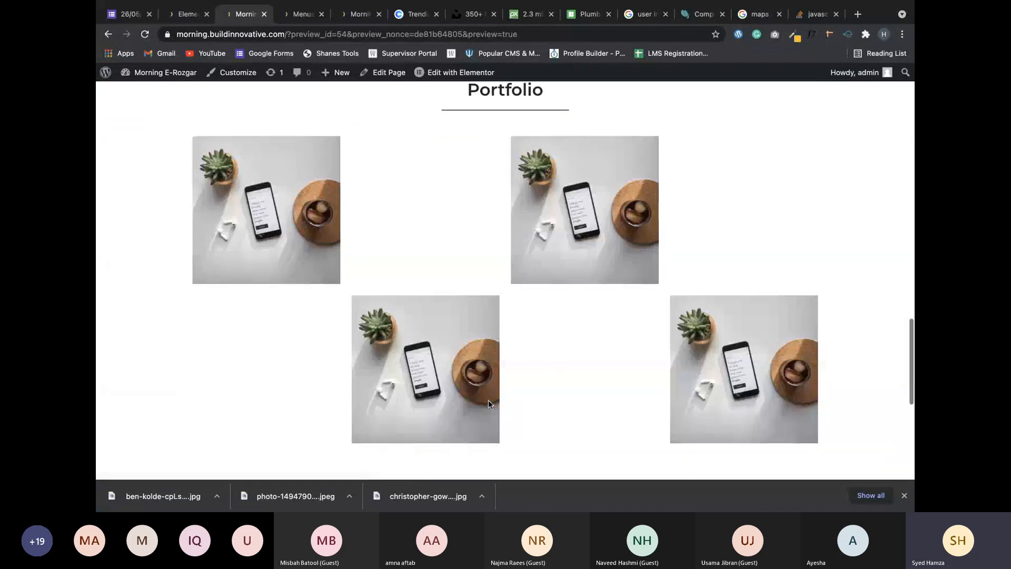
scroll(583, 313, "up", 15)
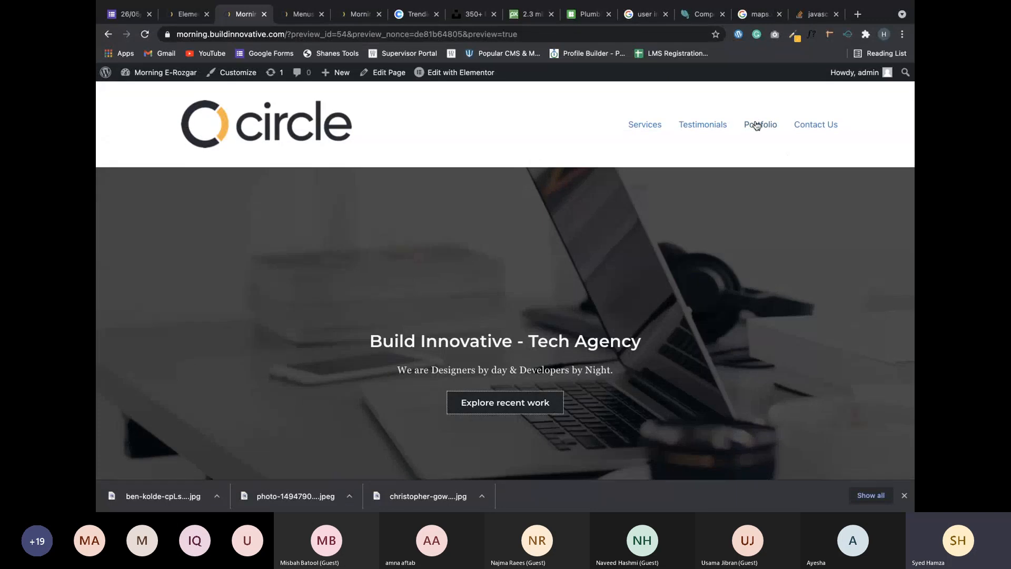
left_click(757, 125)
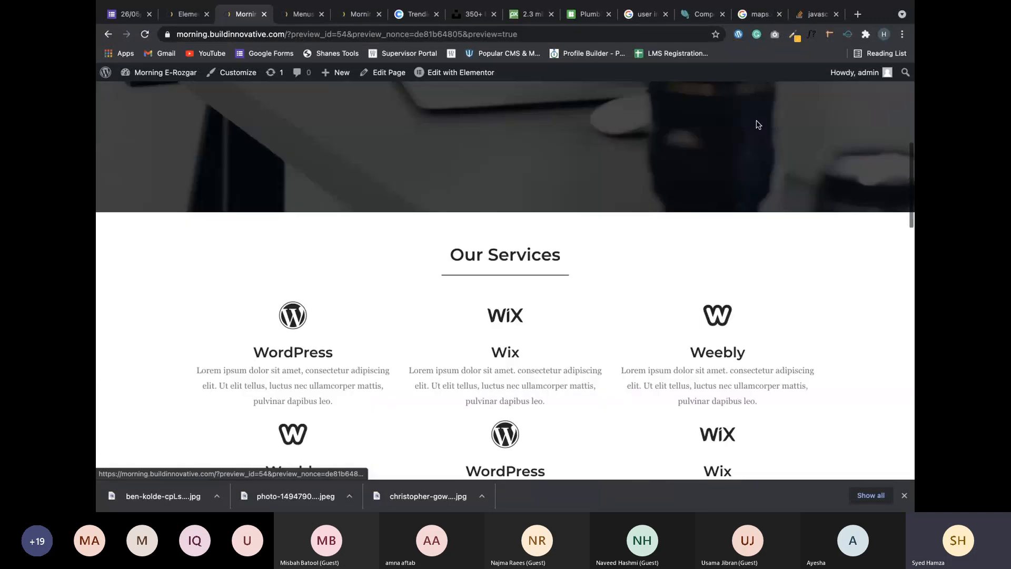
scroll(617, 355, "up", 10)
scroll(618, 355, "down", 20)
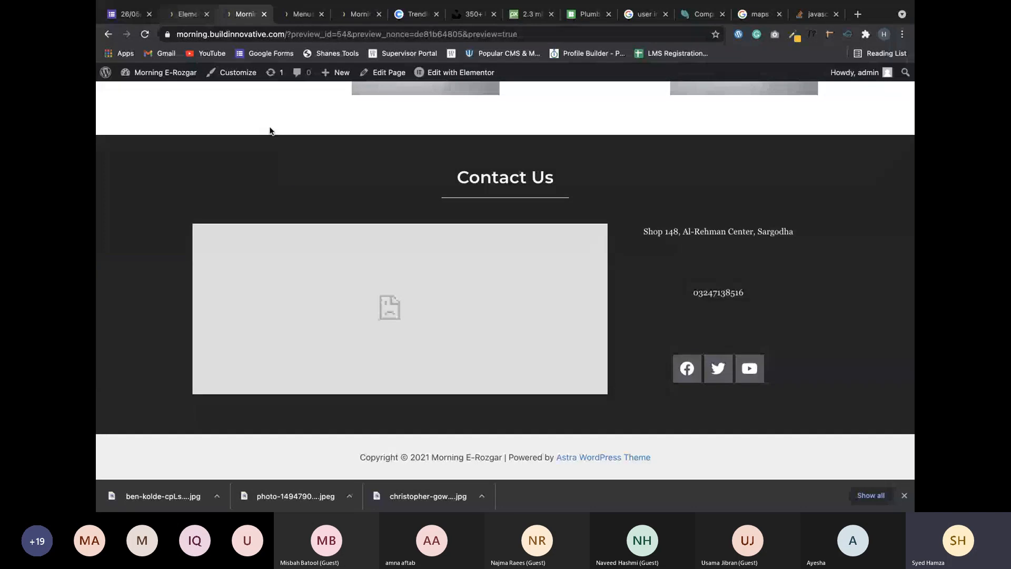
left_click(309, 20)
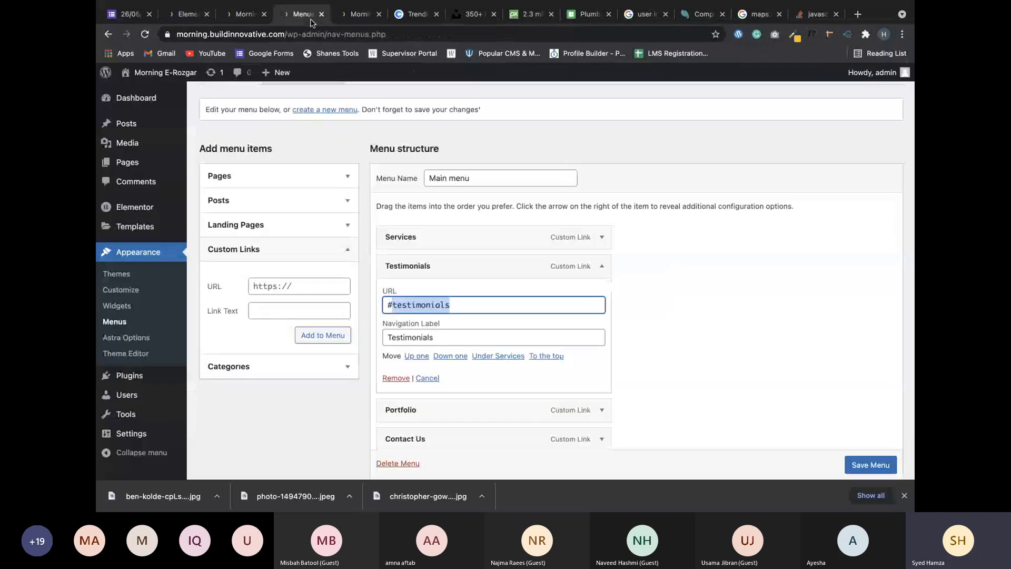
Scroll through the site preview's sections, glance at the editor, then scroll back to the hero.
left_click(362, 16)
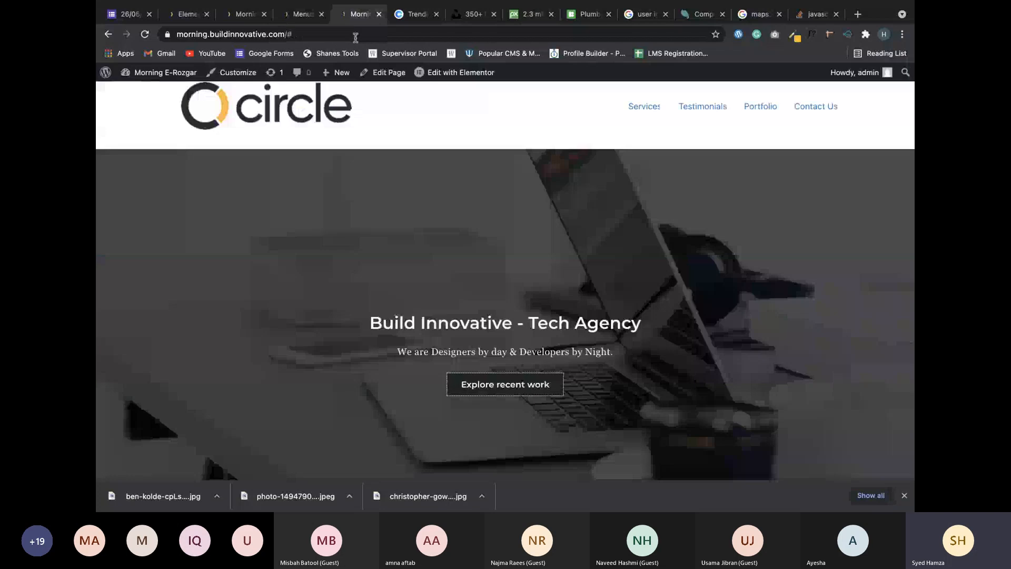
scroll(315, 332, "down", 2)
scroll(314, 332, "down", 6)
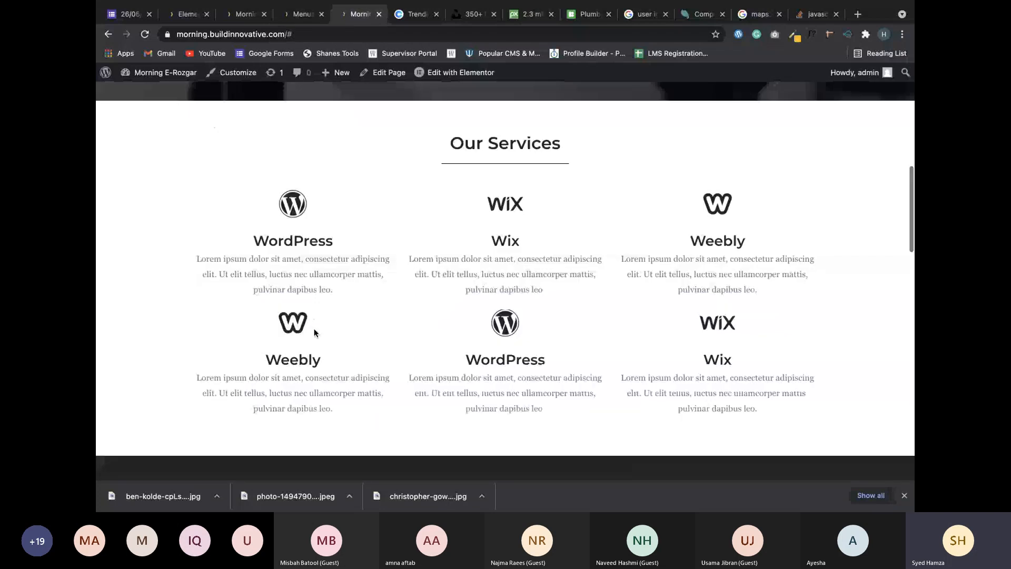
scroll(314, 332, "down", 12)
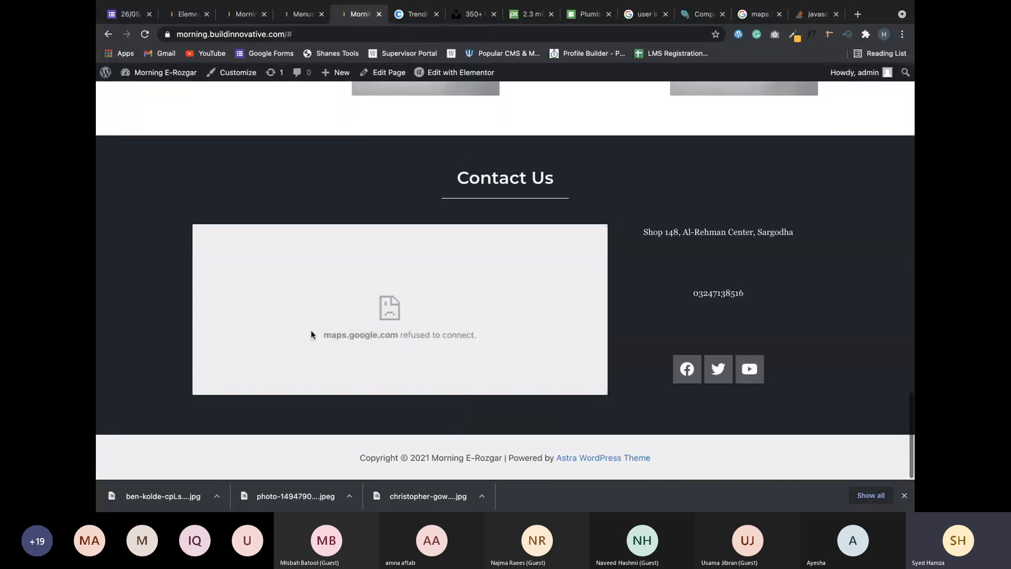
scroll(311, 332, "up", 20)
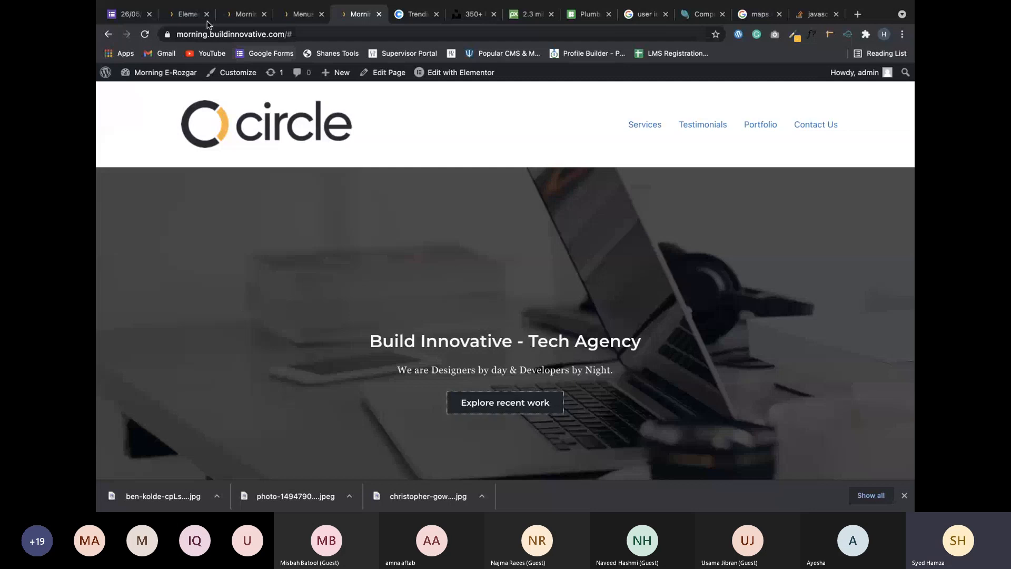
left_click(189, 17)
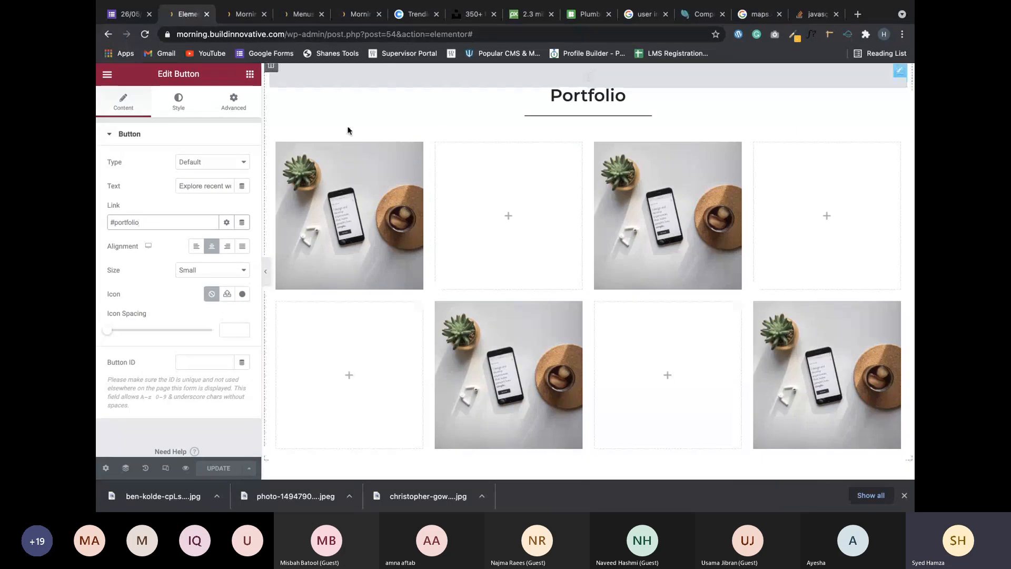
left_click(244, 15)
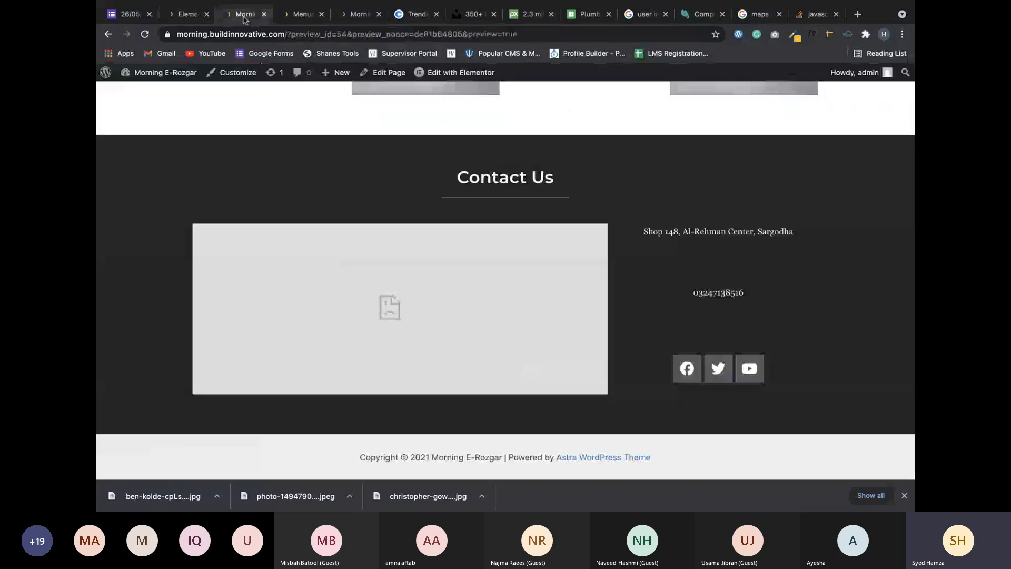
scroll(353, 156, "up", 10)
scroll(354, 156, "up", 10)
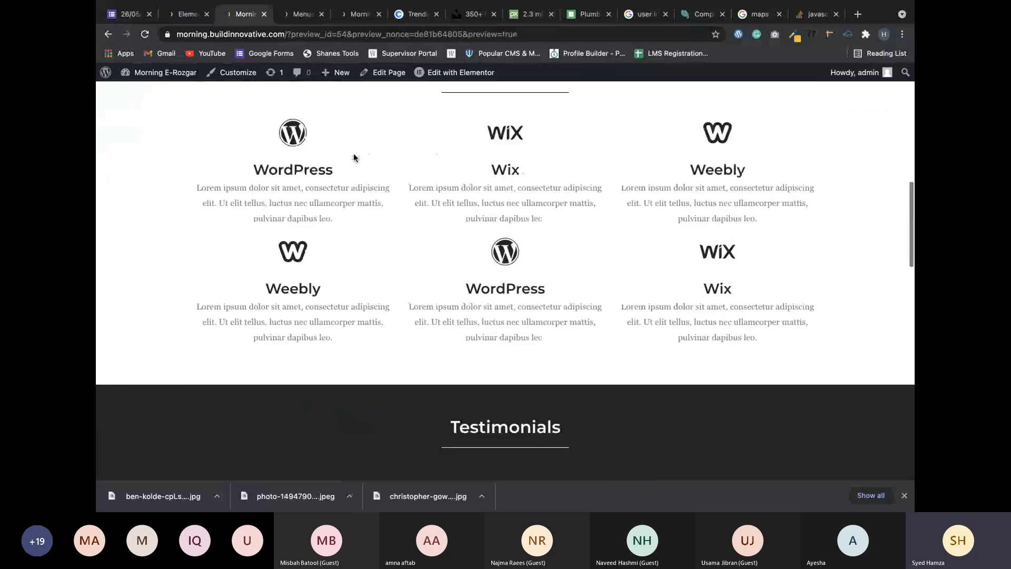
scroll(354, 156, "up", 1)
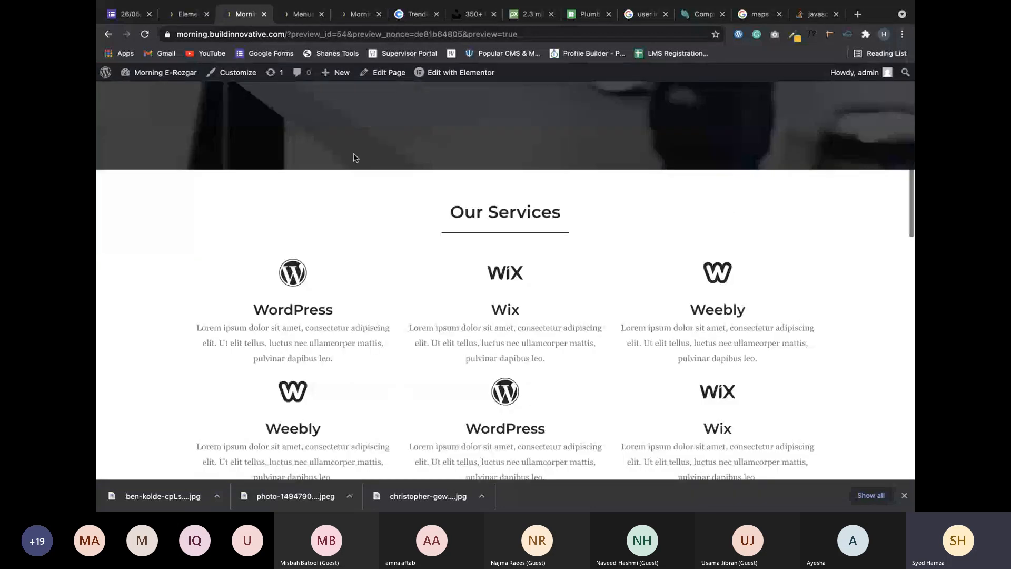
scroll(354, 156, "up", 6)
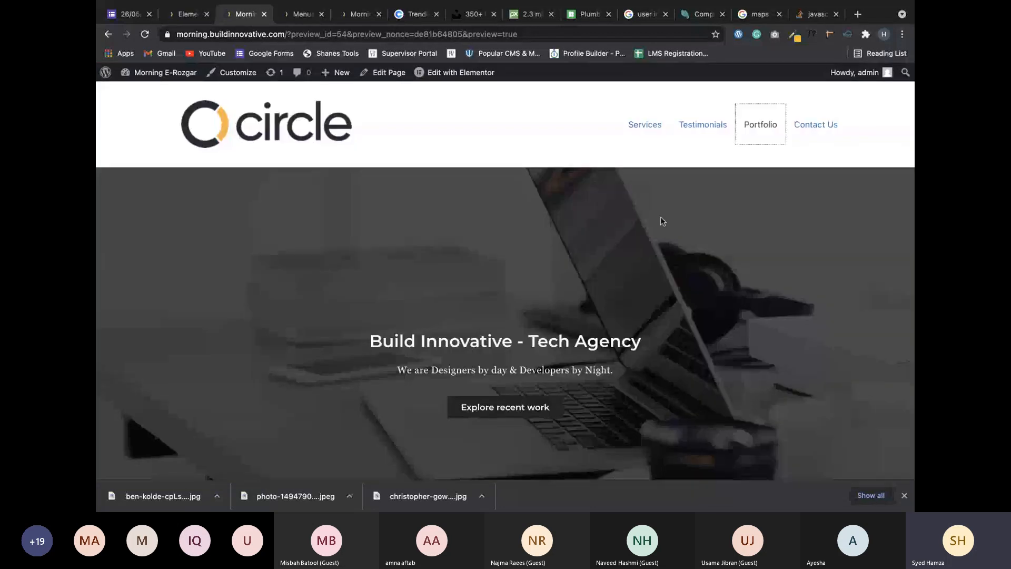
mouse_move(379, 6)
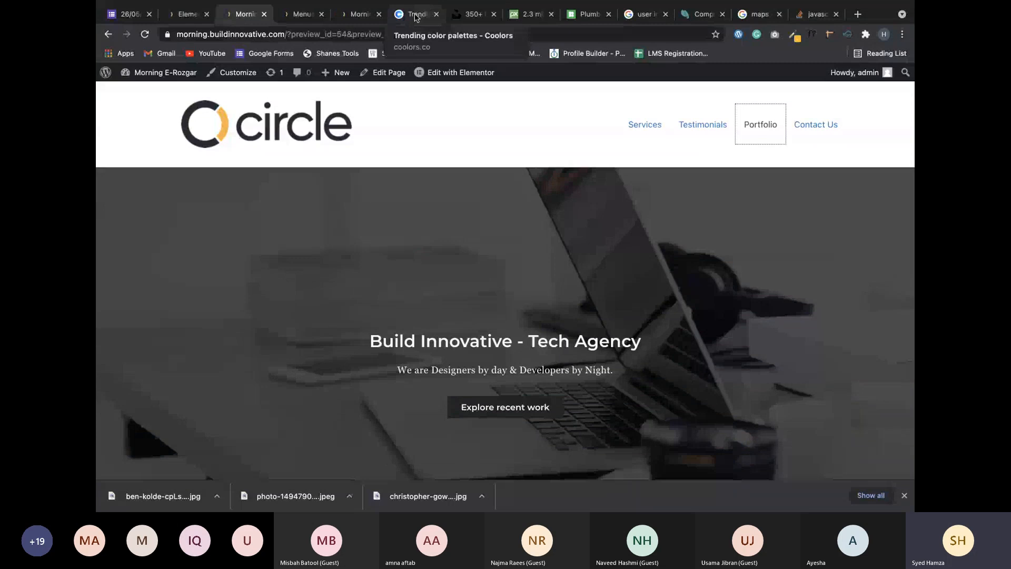
From the Coolors tab, search Google for 'ele' and pick the 'elementor templates' suggestion.
left_click(416, 16)
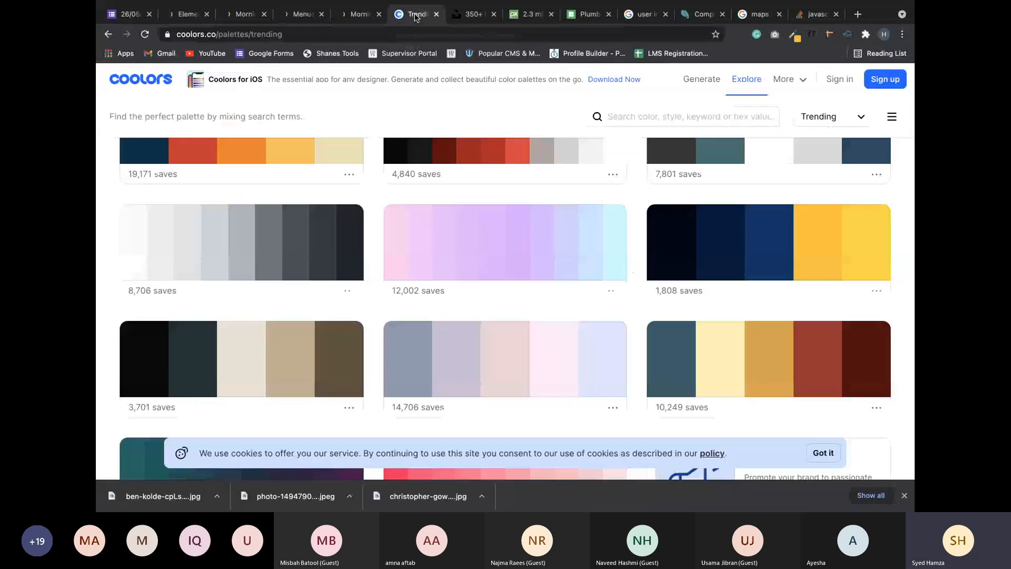
left_click(396, 33)
type("ele")
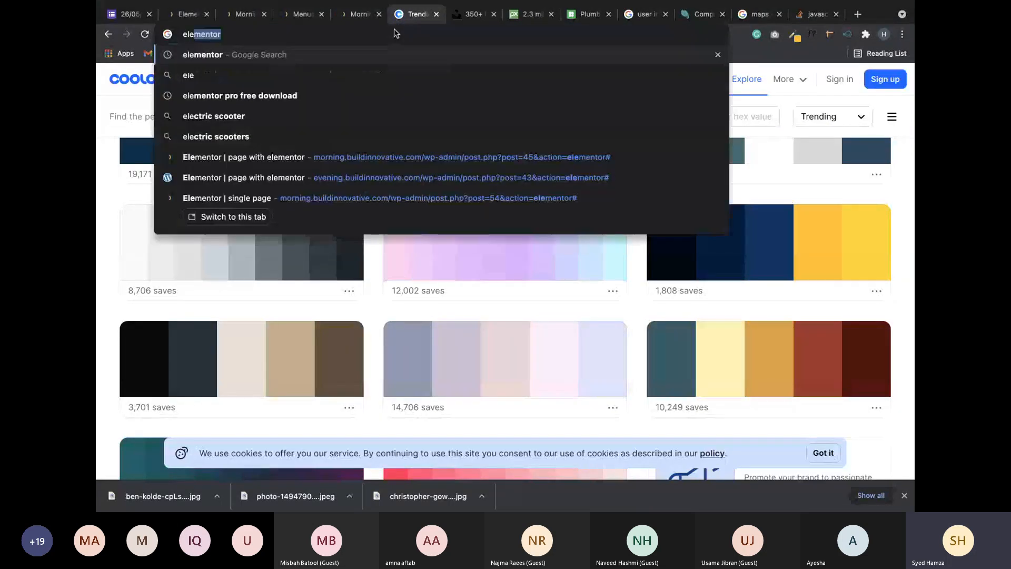
key("Return")
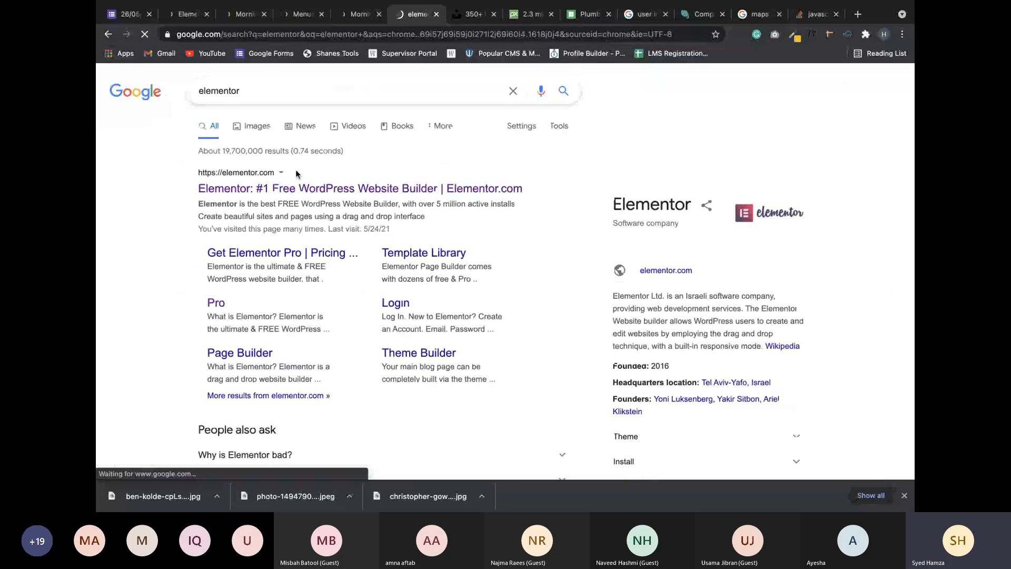
left_click(324, 92)
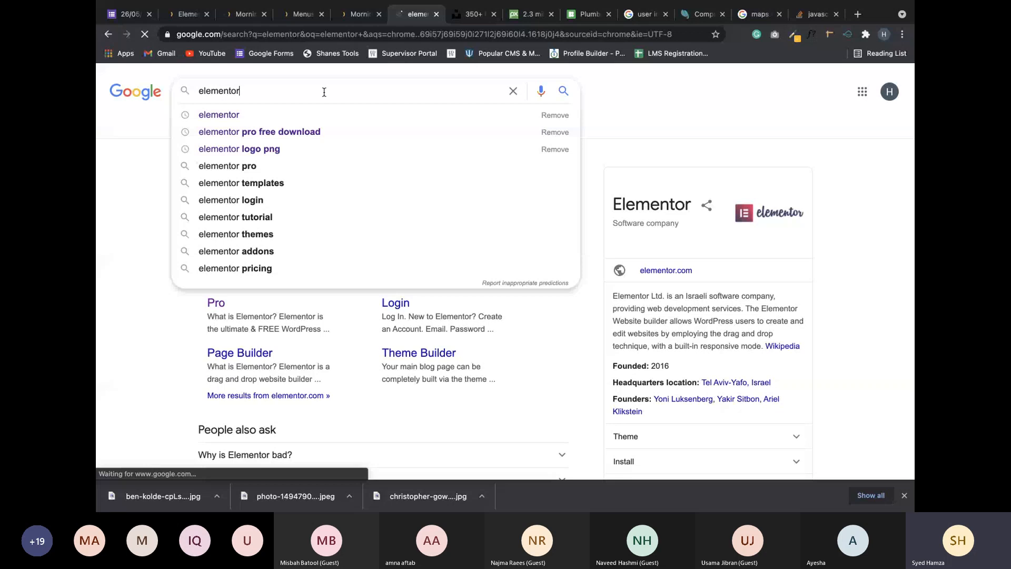
left_click(269, 183)
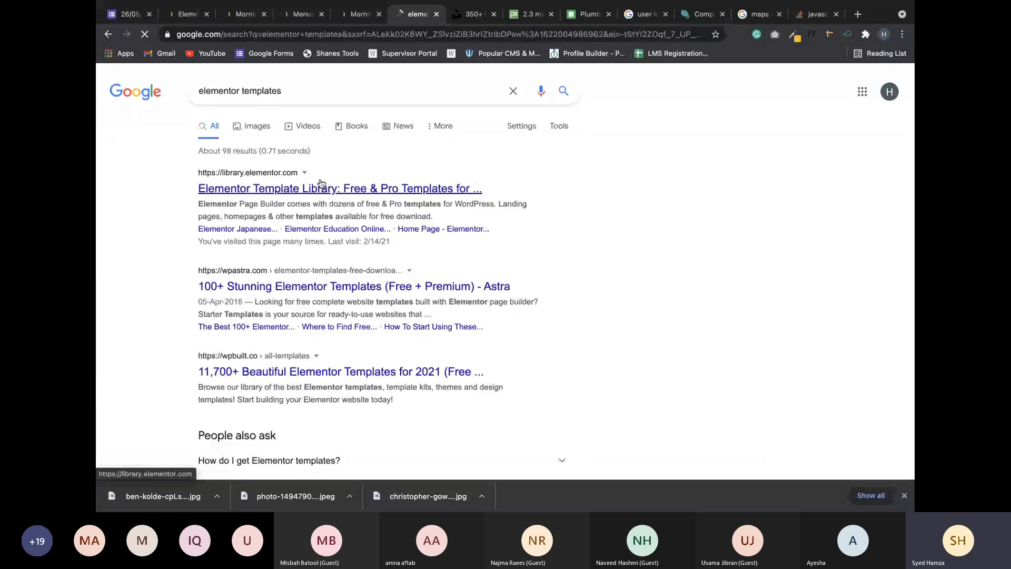
Open library.elementor.com and scroll through the Elementor Kits grid.
left_click(322, 184)
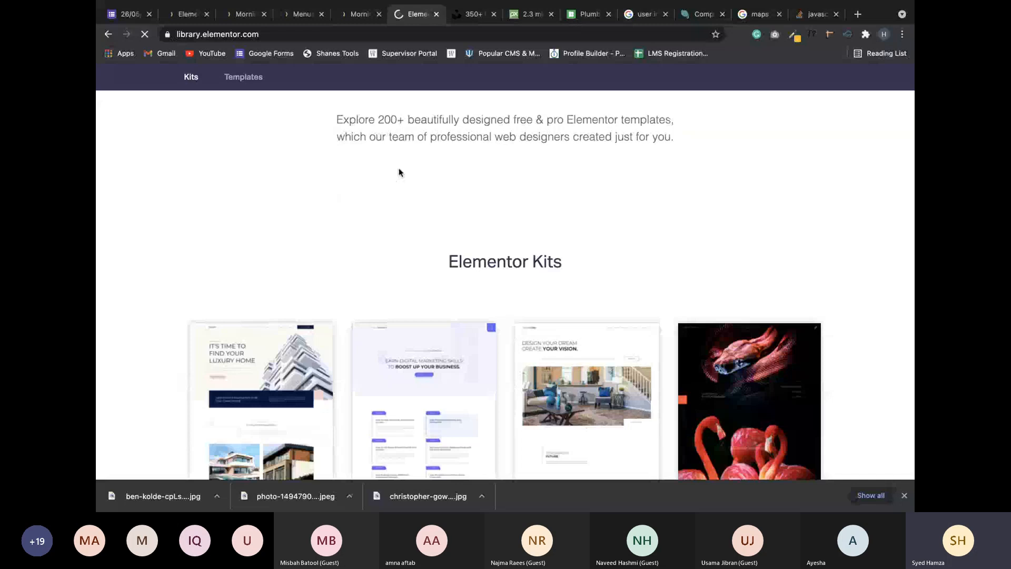
scroll(513, 173, "down", 5)
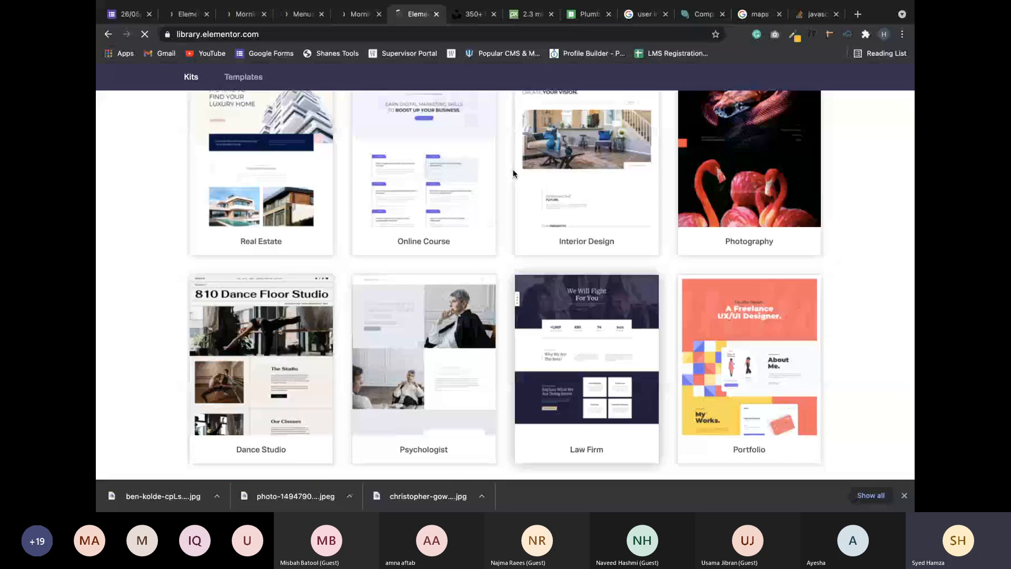
scroll(627, 175, "down", 1)
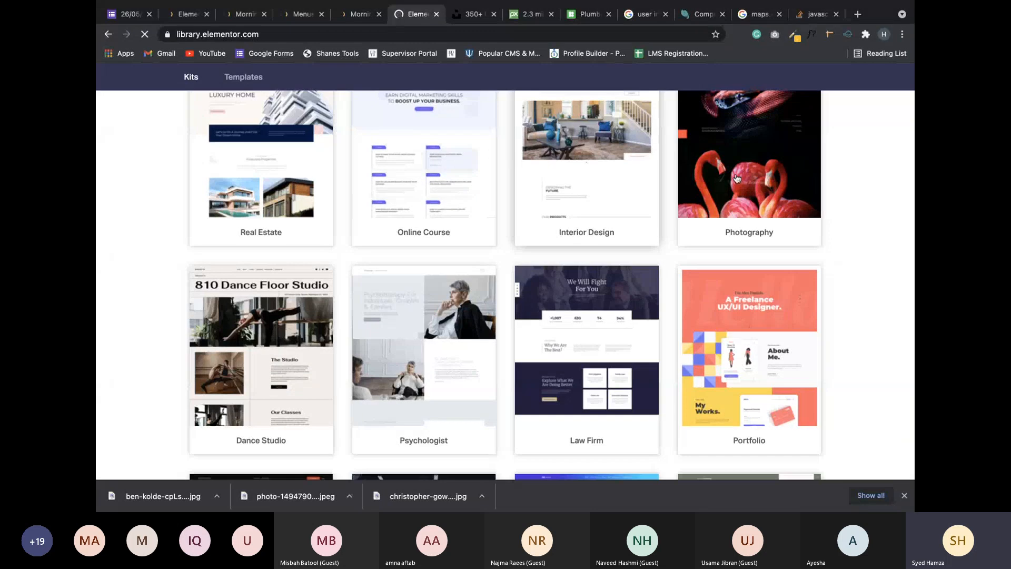
scroll(642, 387, "down", 5)
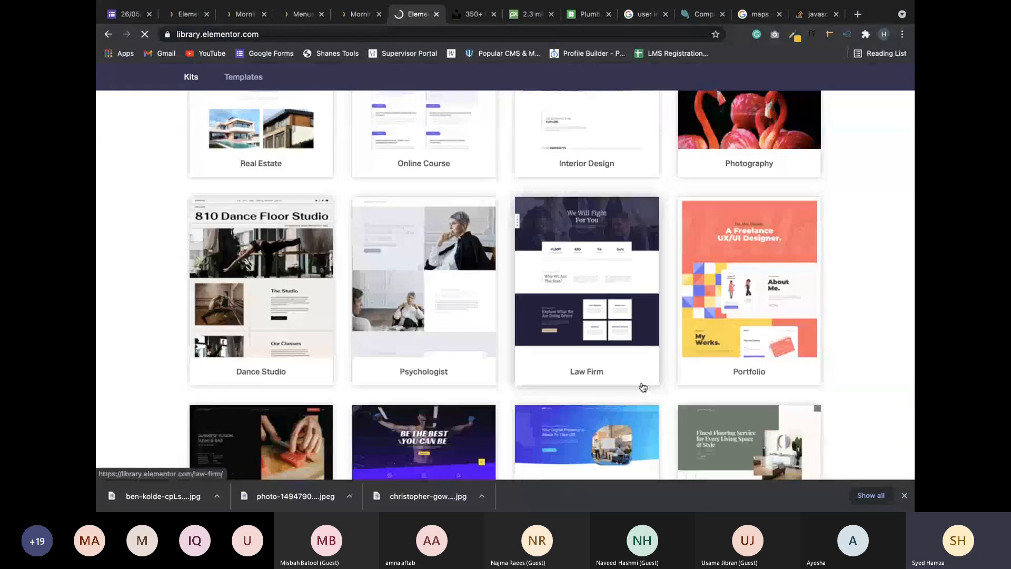
scroll(643, 387, "down", 6)
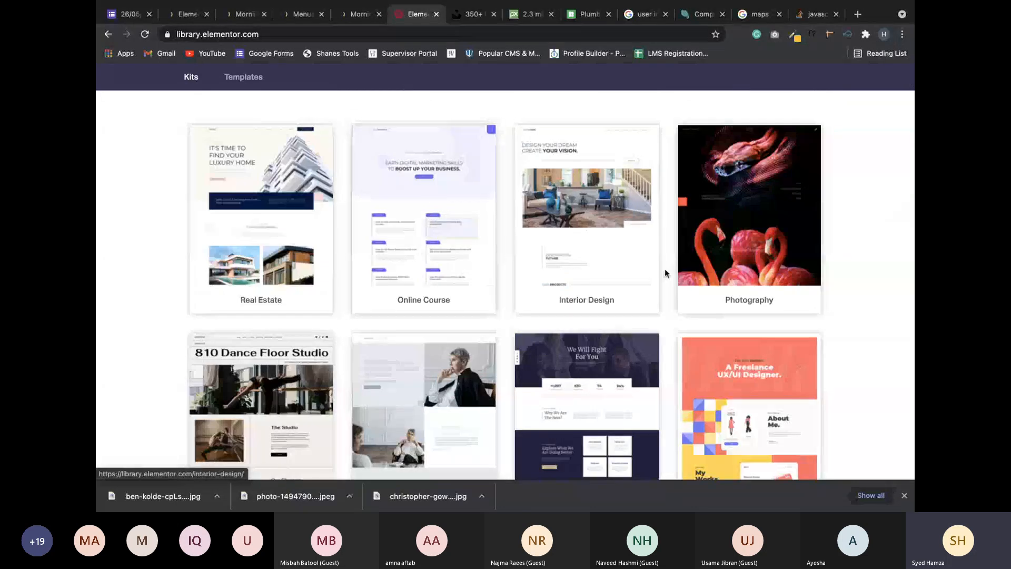
scroll(728, 315, "up", 1)
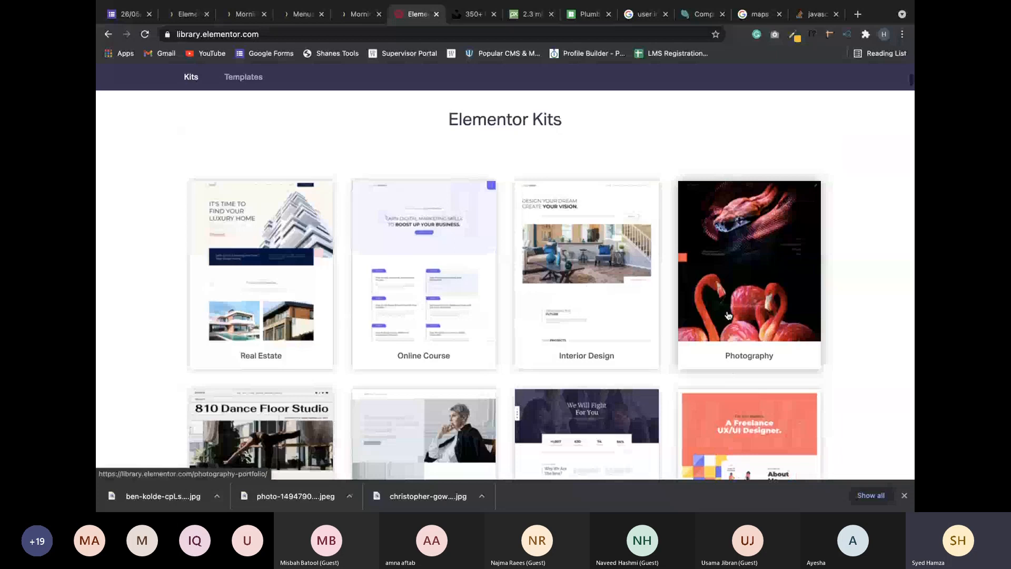
scroll(728, 314, "down", 2)
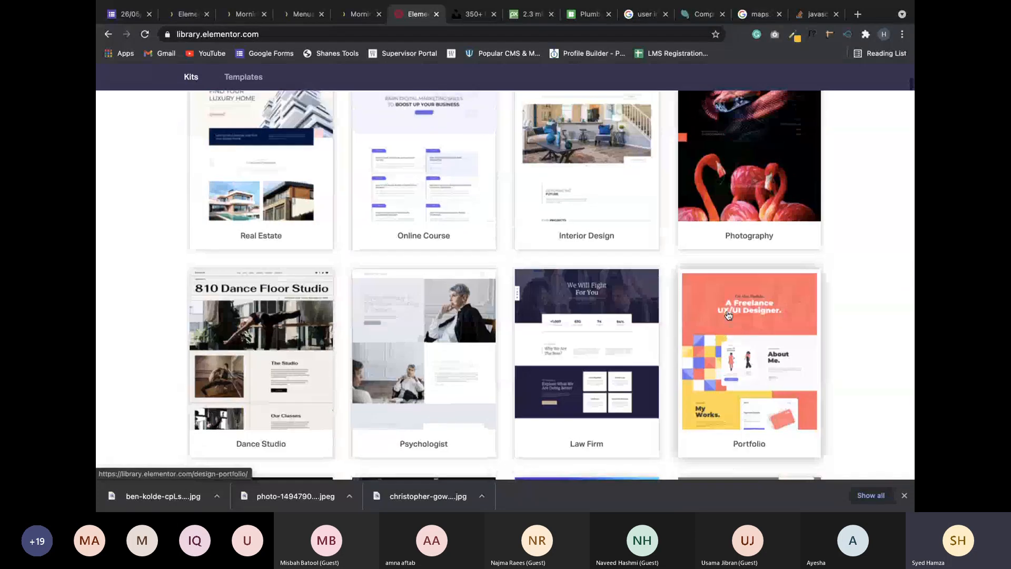
scroll(728, 315, "down", 5)
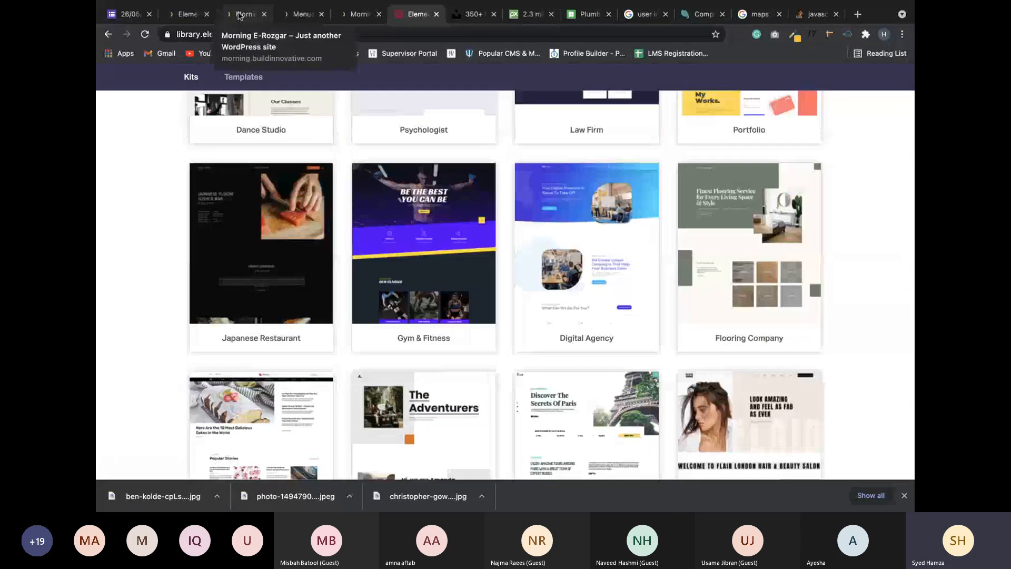
Scroll the Morning E-Rozgar site preview, then return to the Elementor editor.
left_click(239, 15)
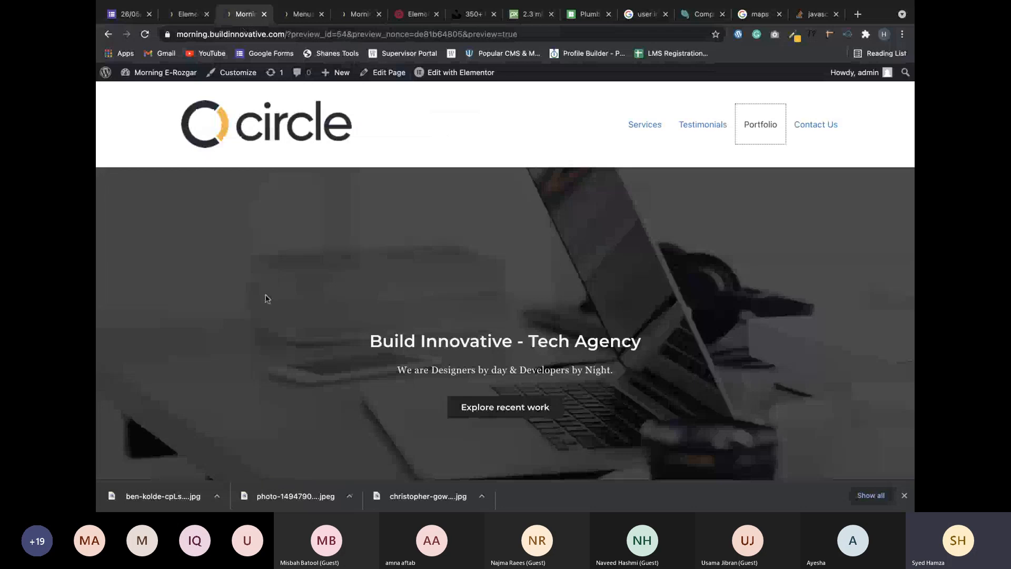
scroll(266, 298, "down", 5)
scroll(266, 298, "down", 15)
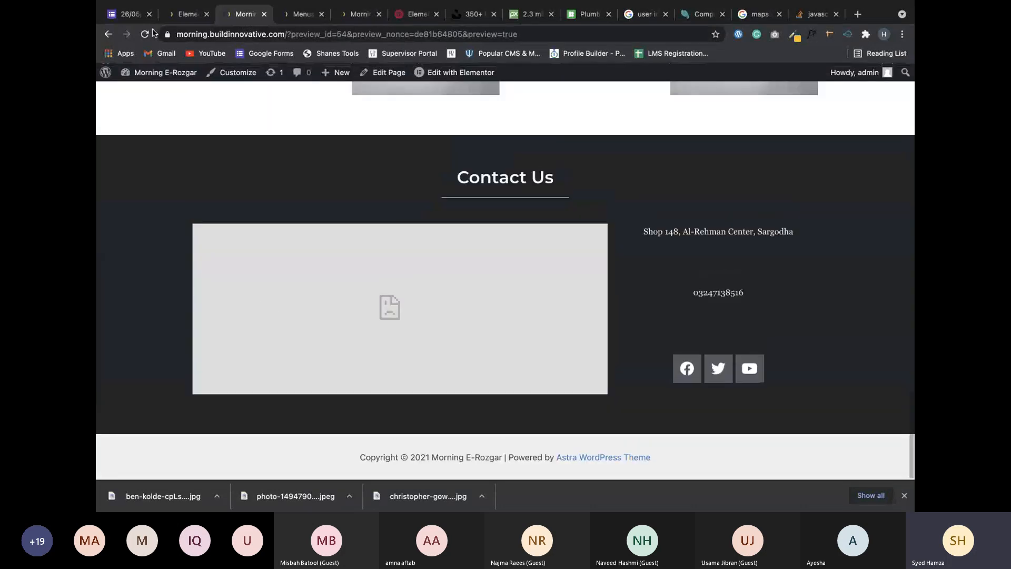
left_click(186, 14)
scroll(582, 343, "down", 10)
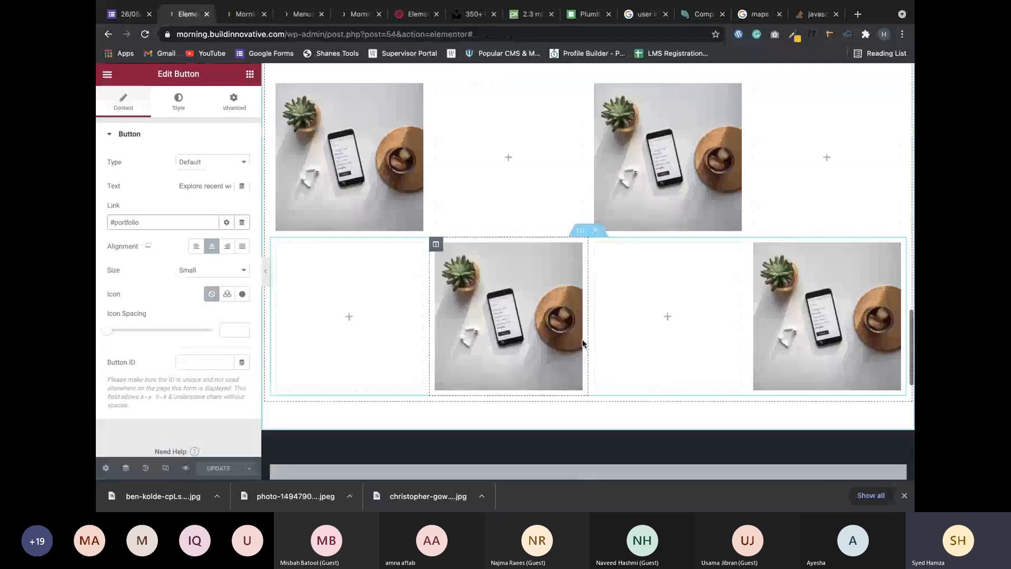
Open the in-editor Elementor Library and browse its Pages templates, from Landing Page – Hotel onward.
left_click(602, 337)
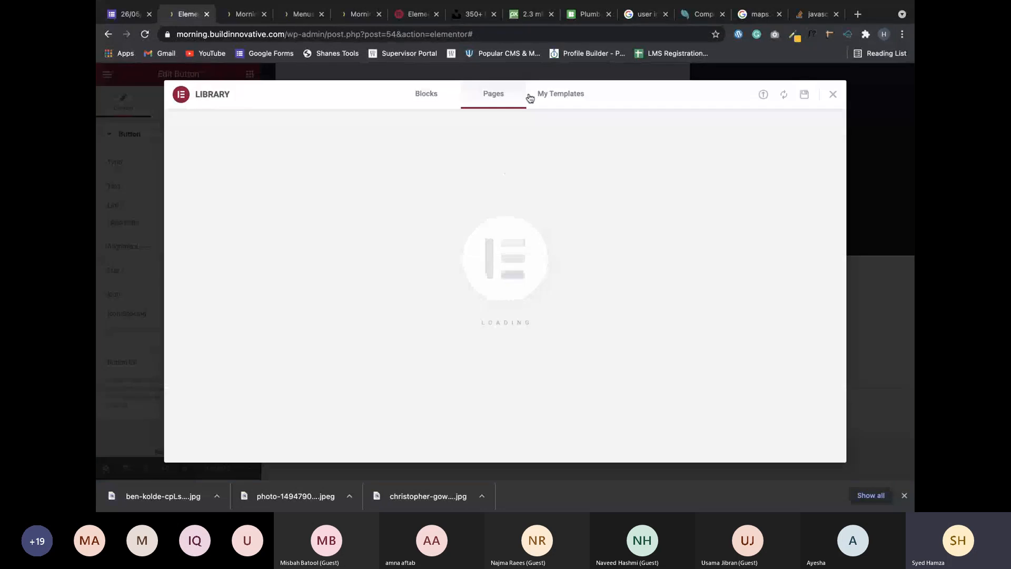
scroll(460, 219, "down", 5)
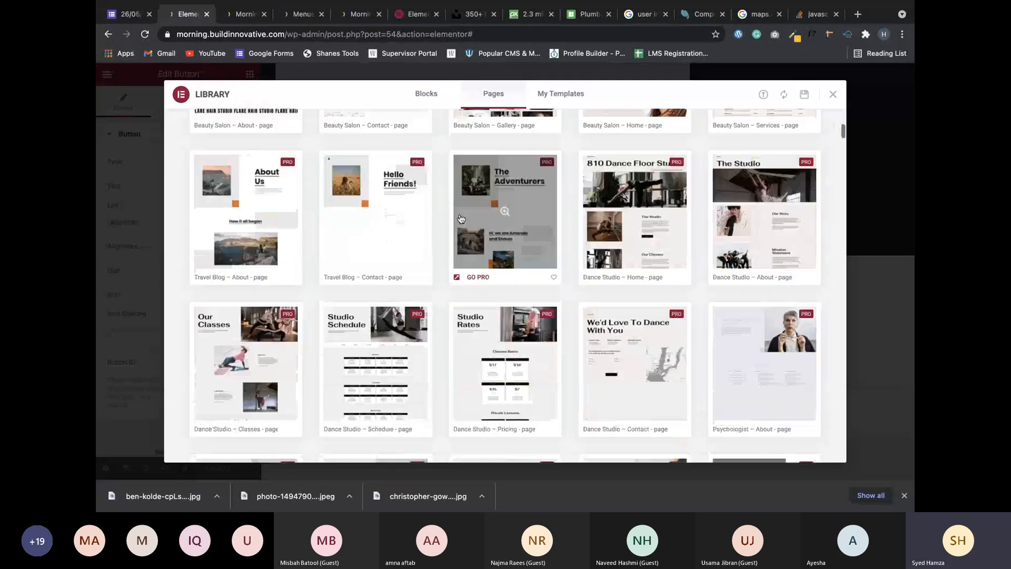
scroll(460, 218, "up", 5)
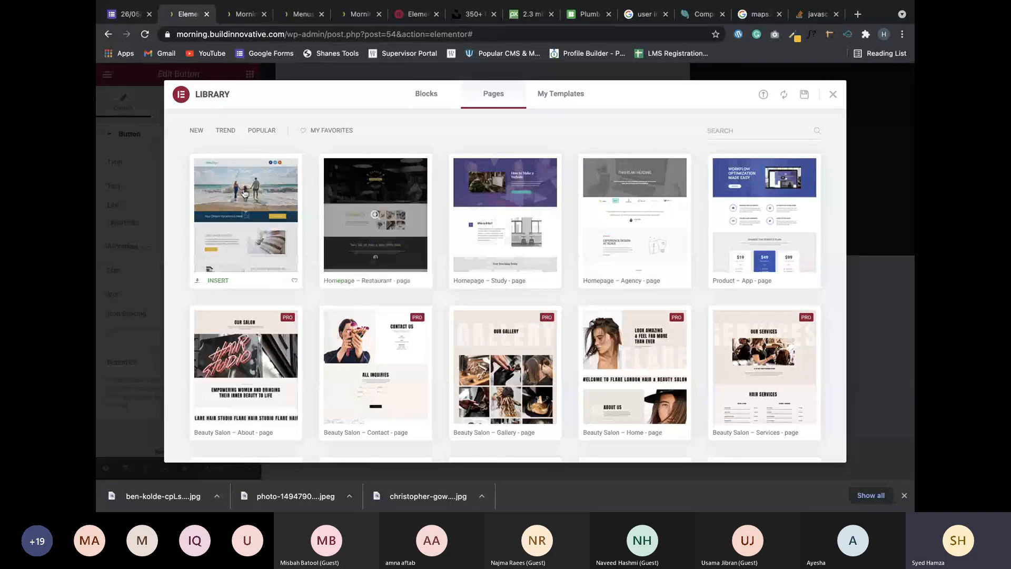
scroll(381, 196, "down", 1)
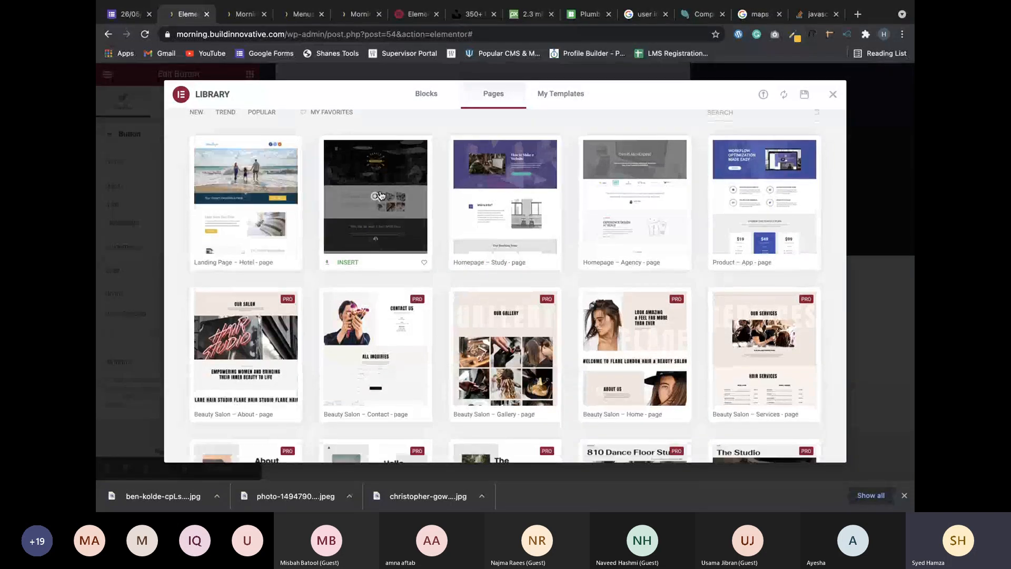
scroll(381, 195, "down", 1)
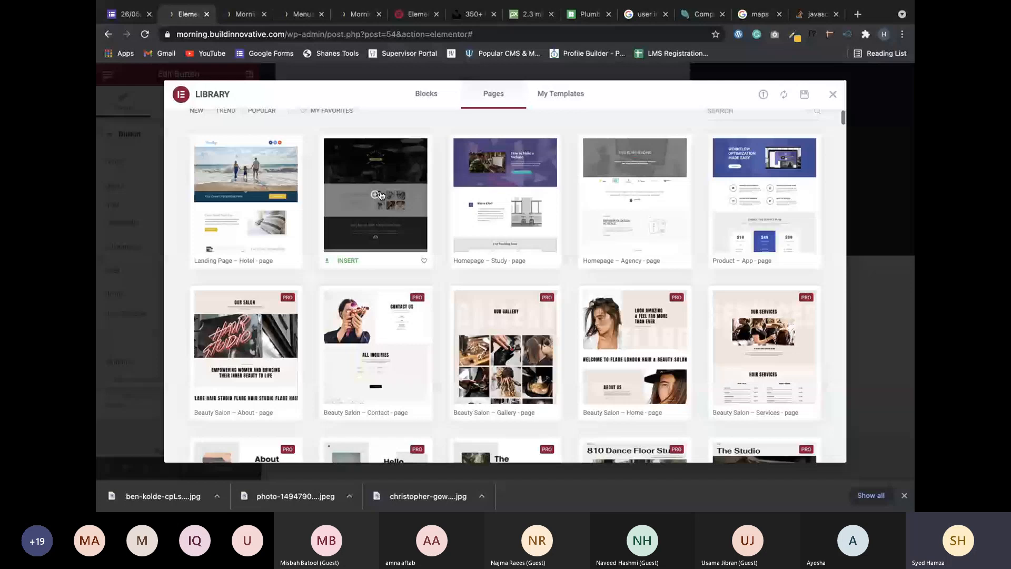
scroll(381, 196, "down", 3)
scroll(381, 196, "down", 4)
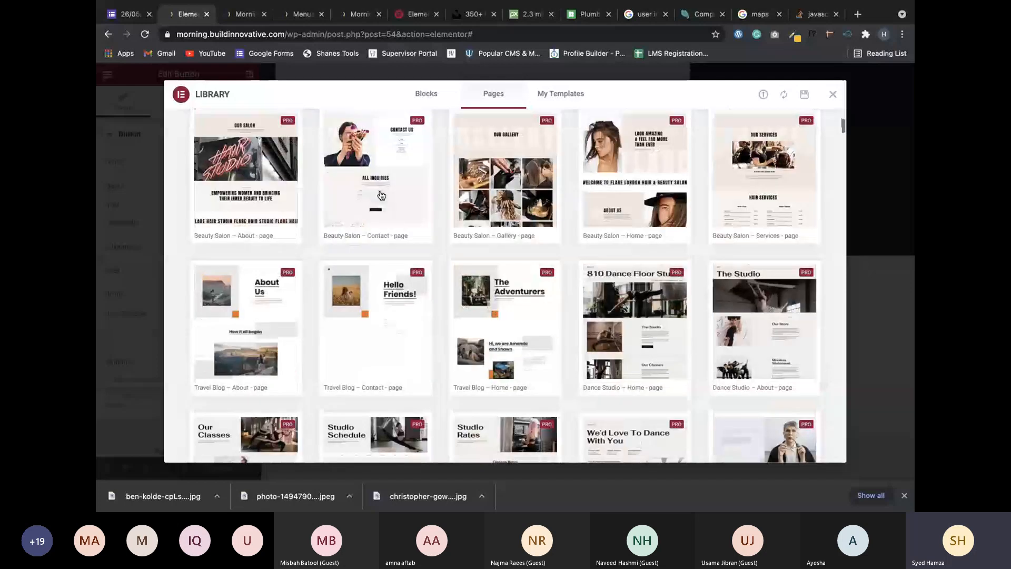
scroll(381, 195, "down", 1)
scroll(395, 311, "up", 8)
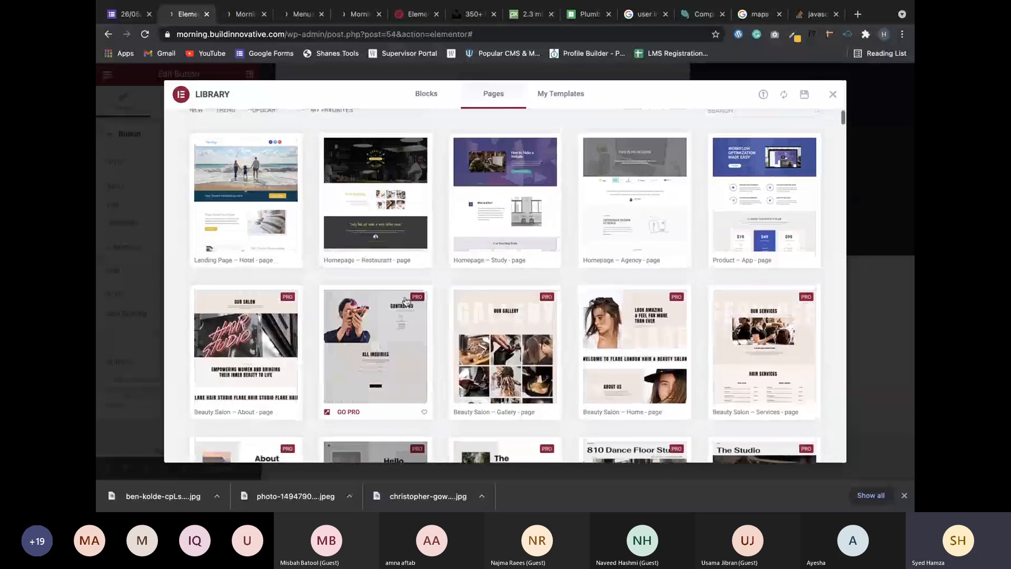
Preview the Homepage – Study template and select its map box's refused-to-connect message.
left_click(406, 301)
scroll(604, 253, "down", 3)
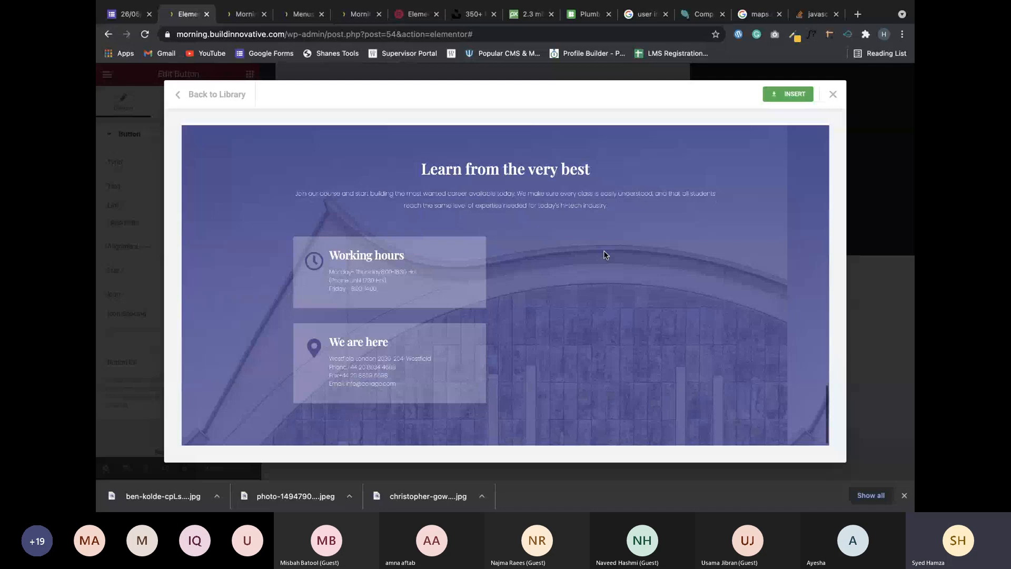
scroll(604, 250, "down", 1)
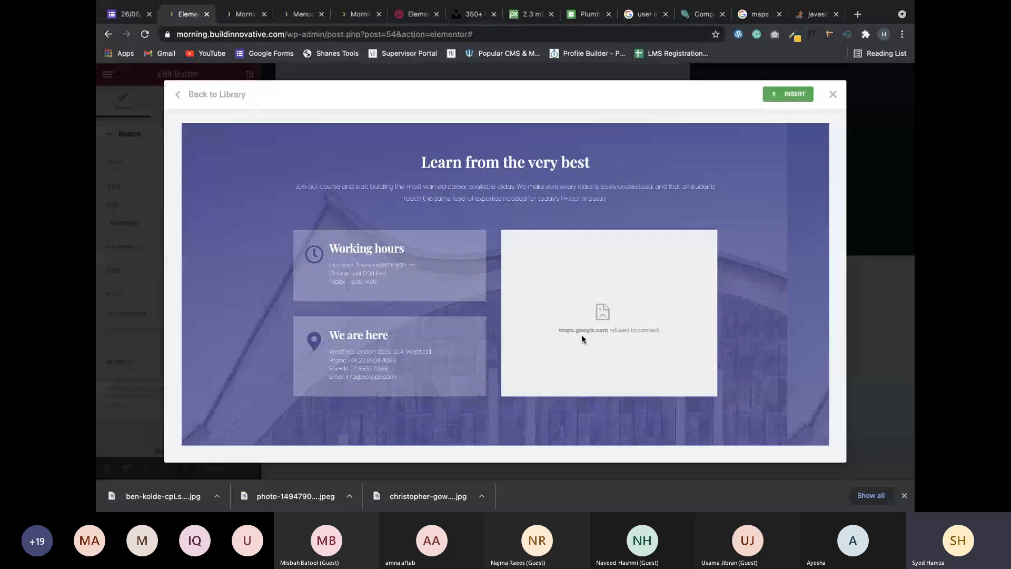
triple_click(570, 321)
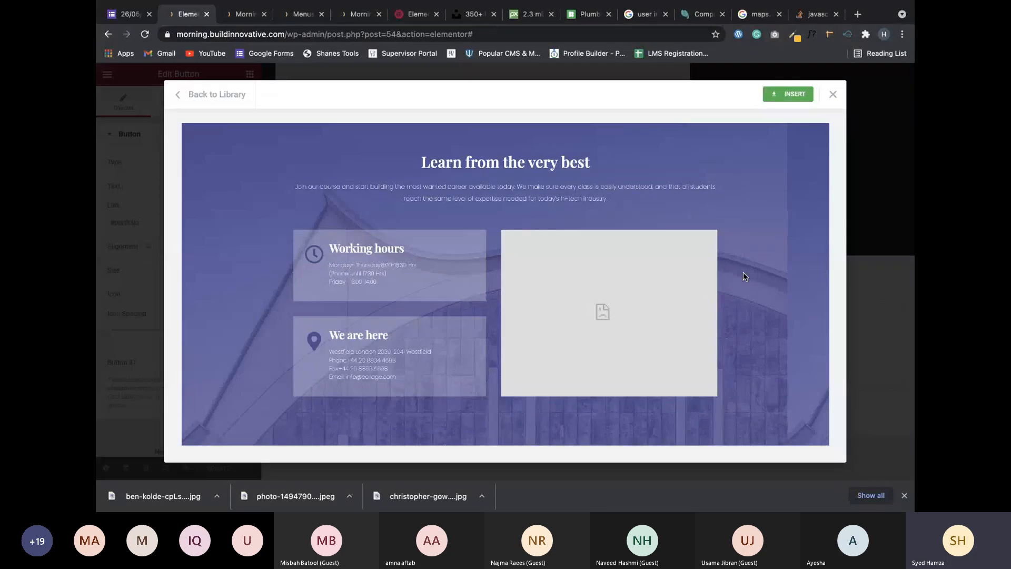
scroll(744, 276, "up", 3)
scroll(744, 276, "up", 2)
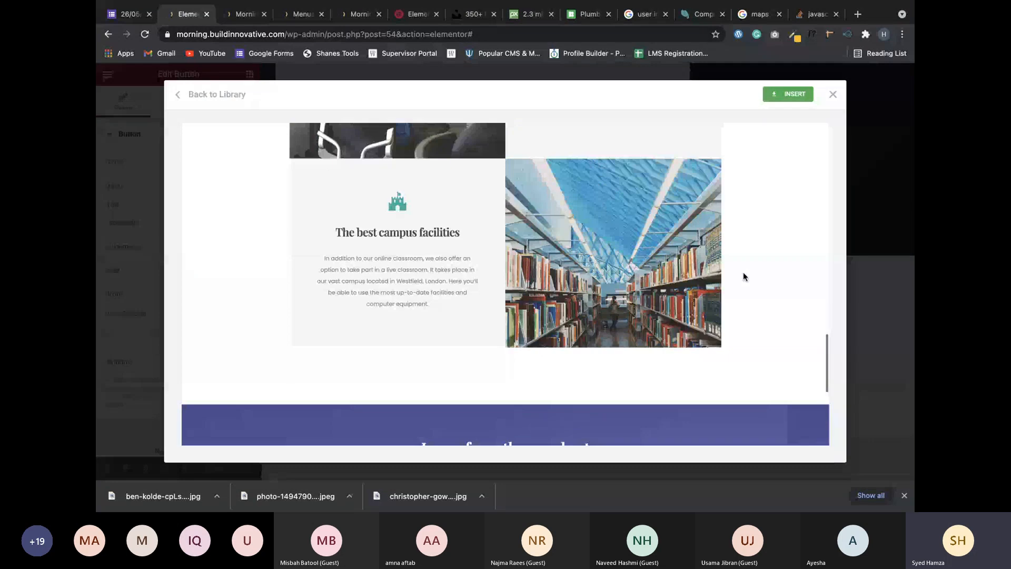
scroll(743, 276, "up", 15)
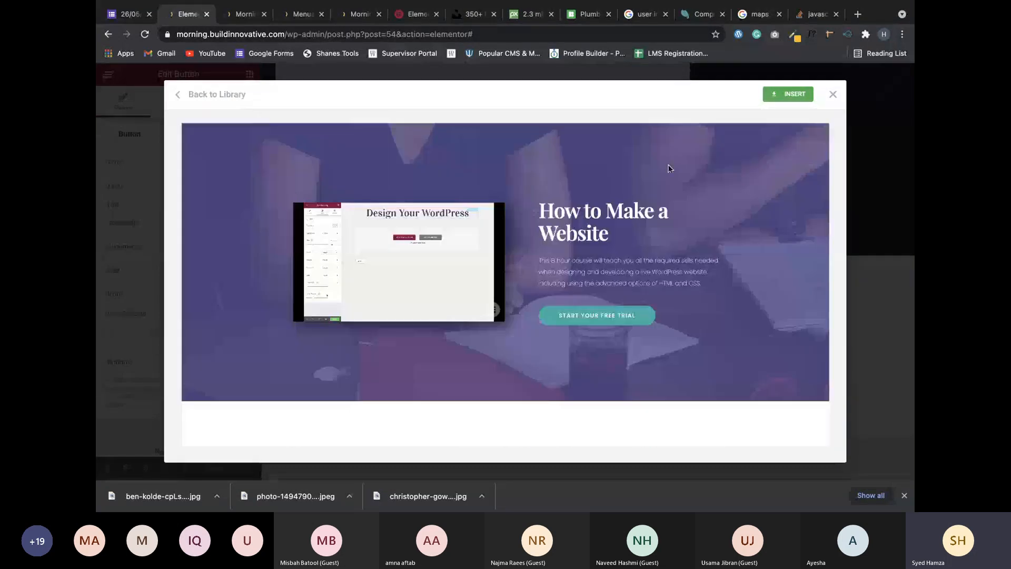
scroll(667, 168, "down", 3)
scroll(667, 168, "up", 4)
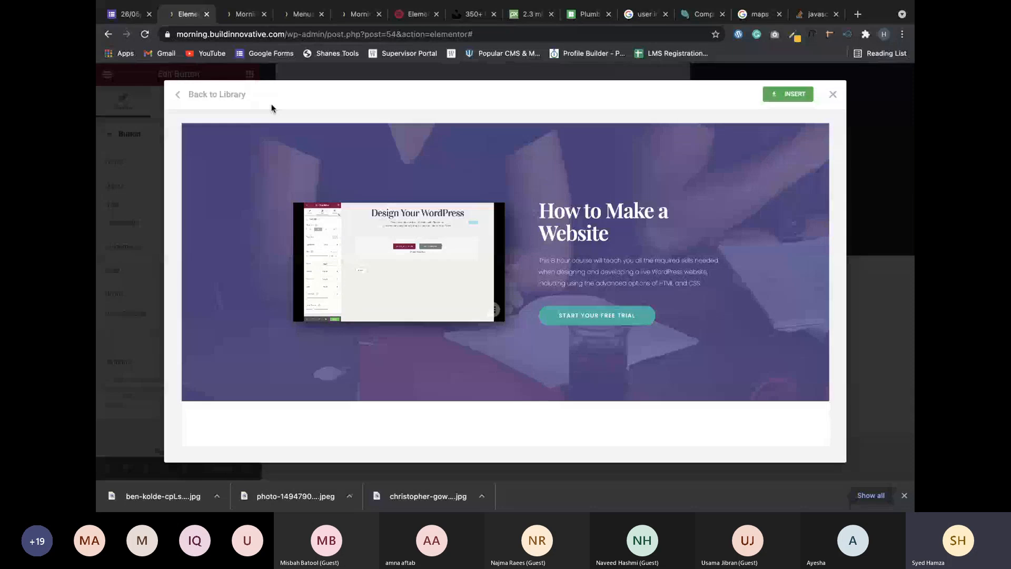
Browse the preview's How to Make a Website and Learn from the very best sections without inserting.
scroll(493, 255, "down", 3)
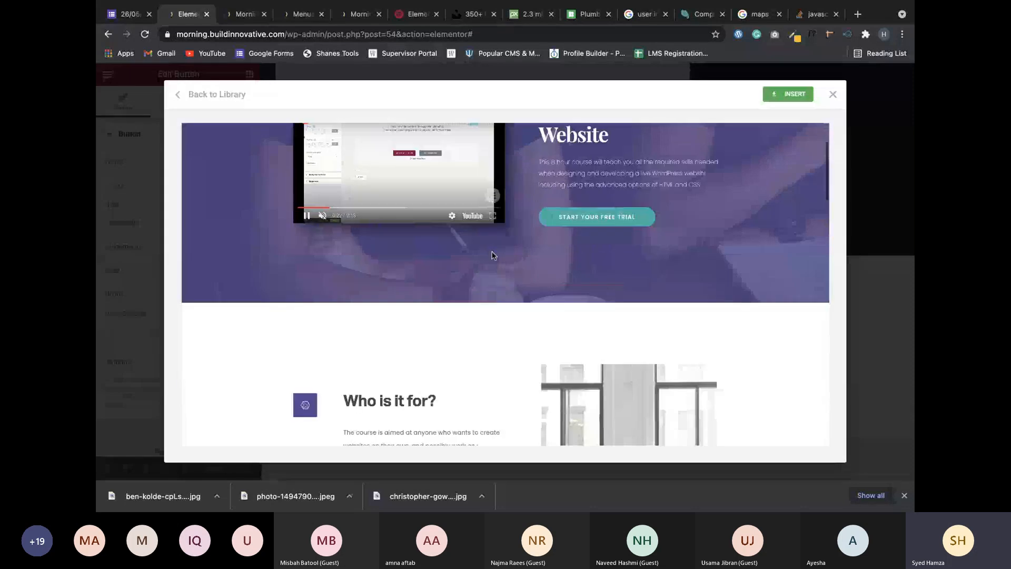
scroll(493, 256, "down", 3)
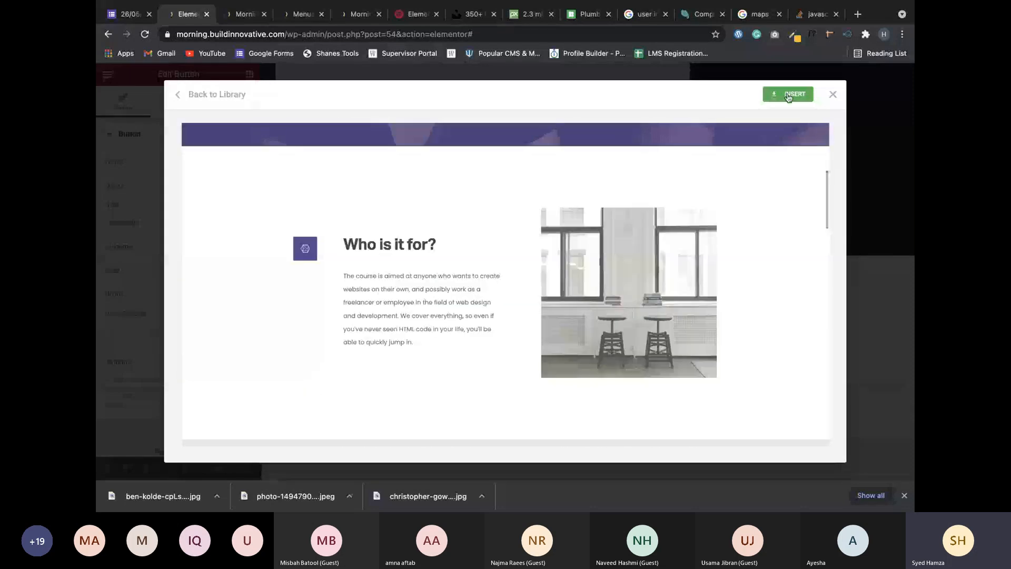
scroll(634, 266, "down", 2)
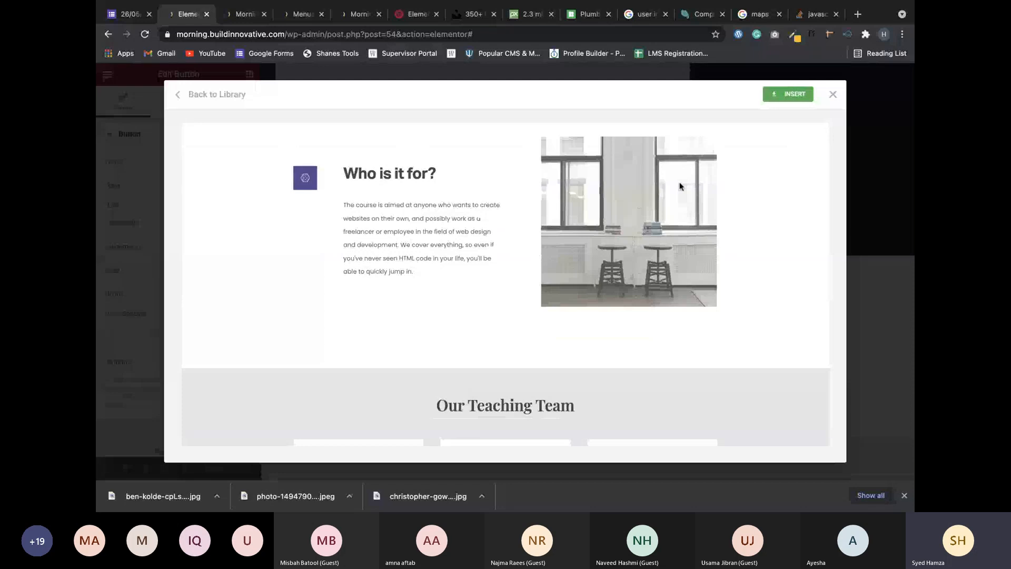
scroll(548, 296, "up", 5)
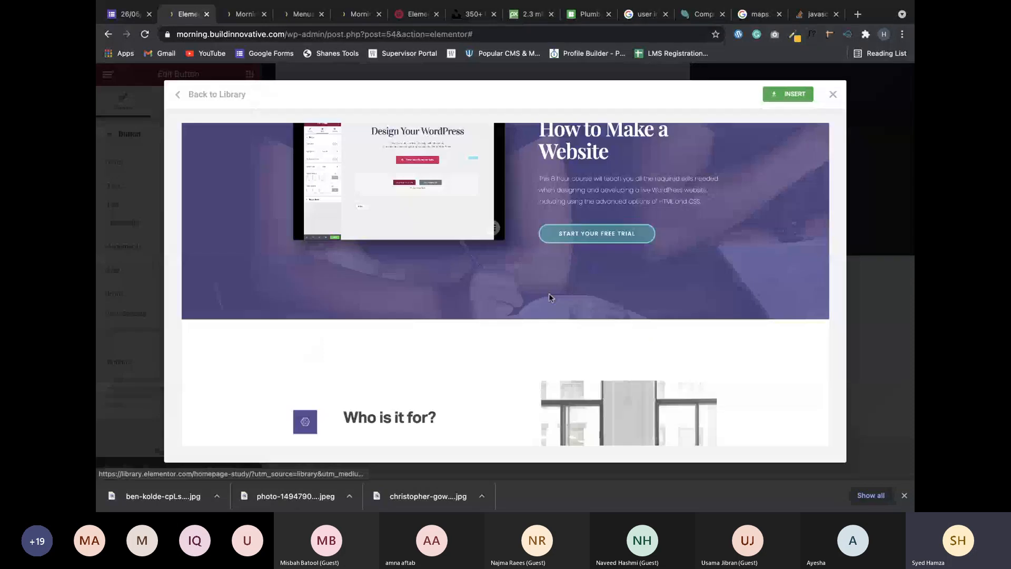
scroll(535, 314, "down", 5)
scroll(535, 315, "down", 4)
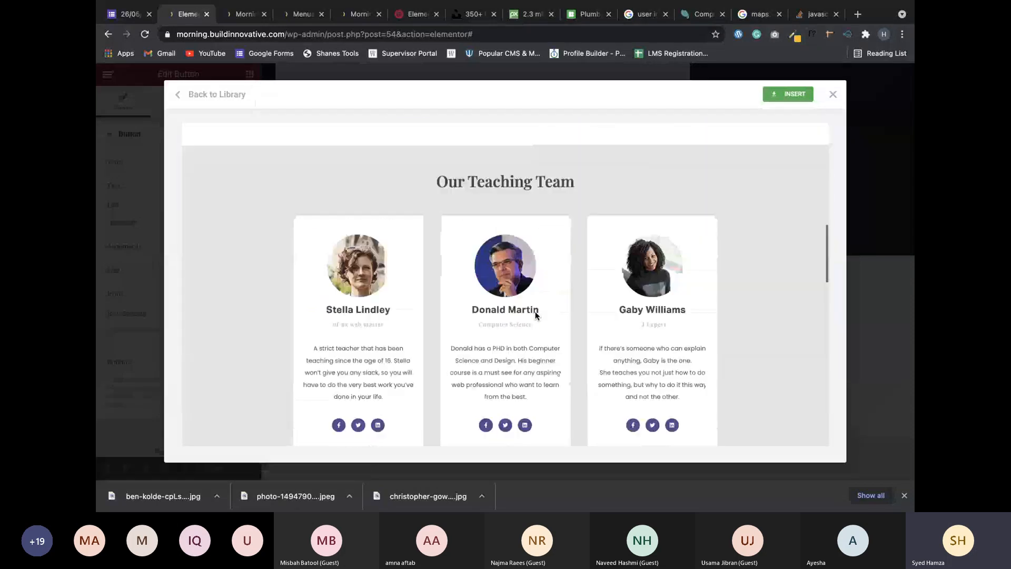
scroll(535, 315, "down", 8)
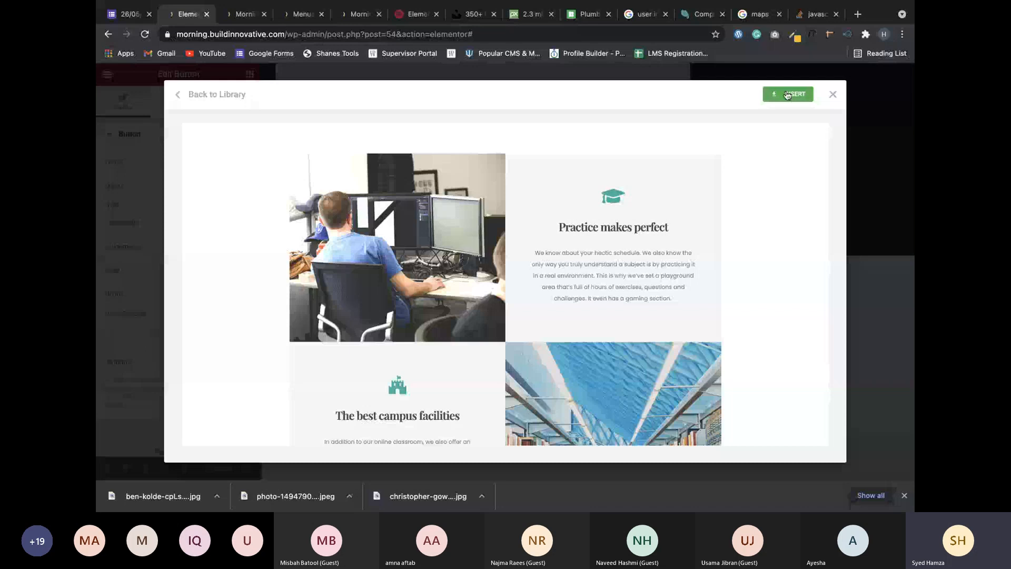
scroll(497, 318, "down", 3)
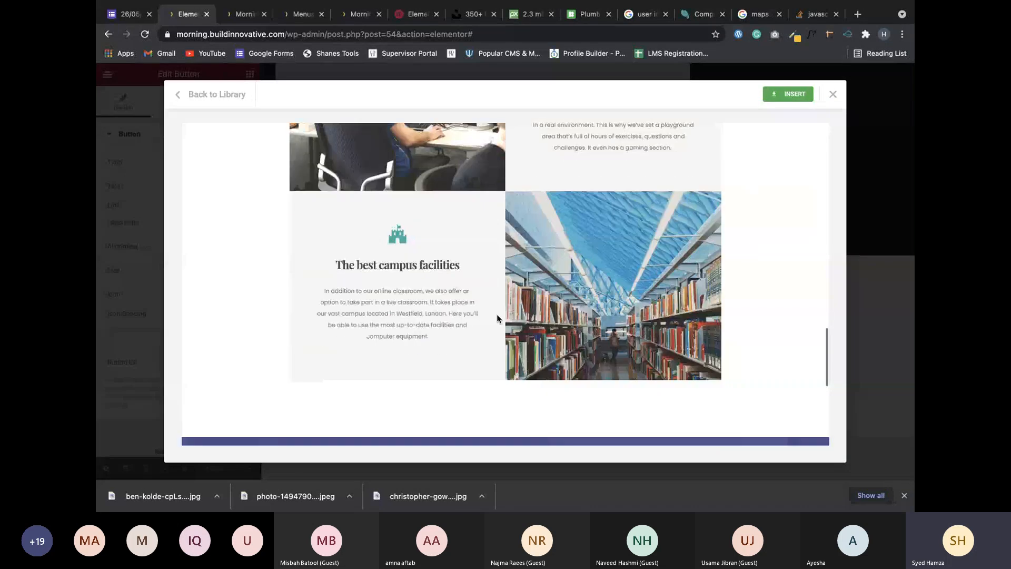
scroll(497, 315, "down", 1)
scroll(487, 242, "down", 3)
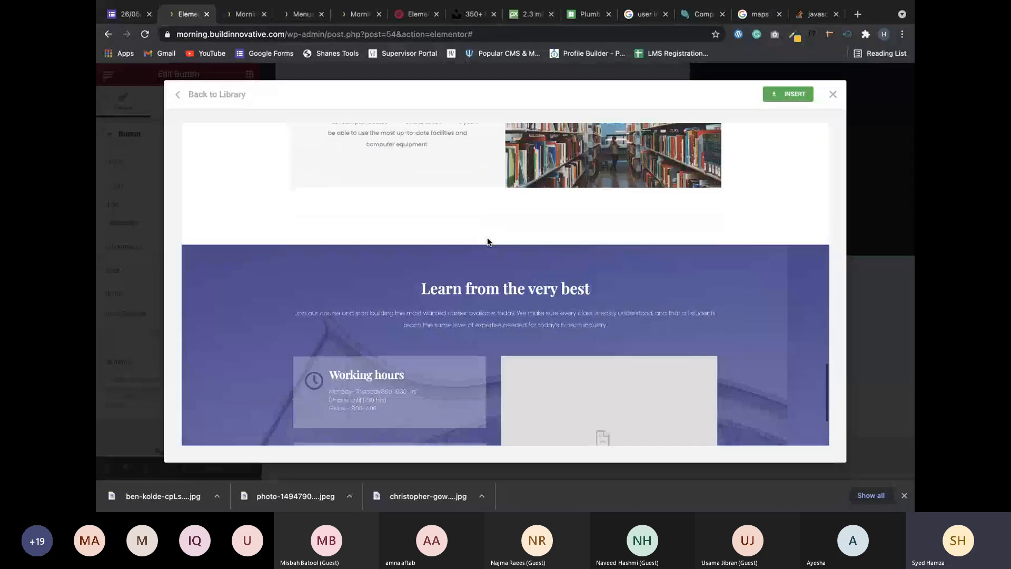
scroll(488, 241, "down", 3)
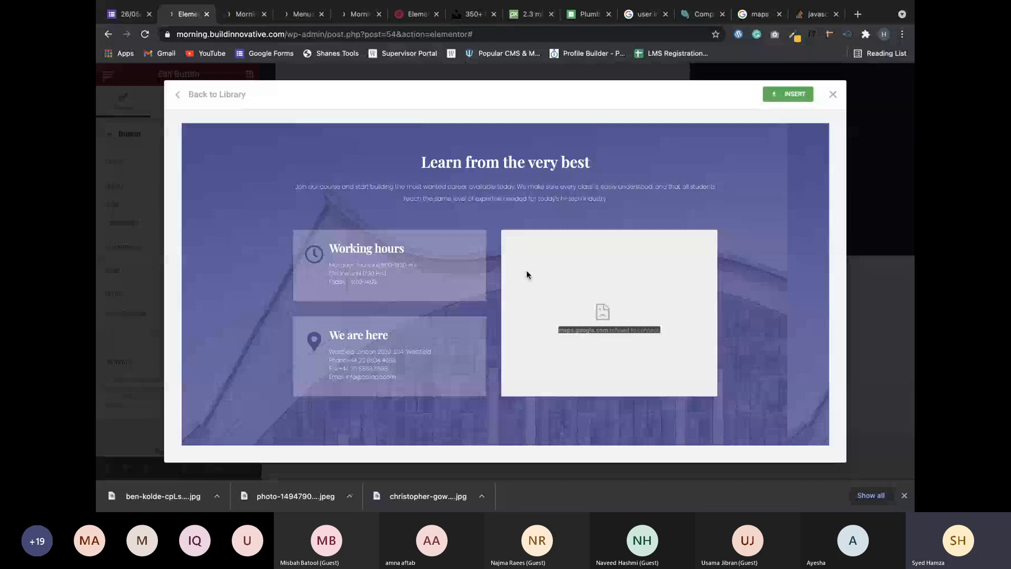
scroll(527, 275, "up", 1)
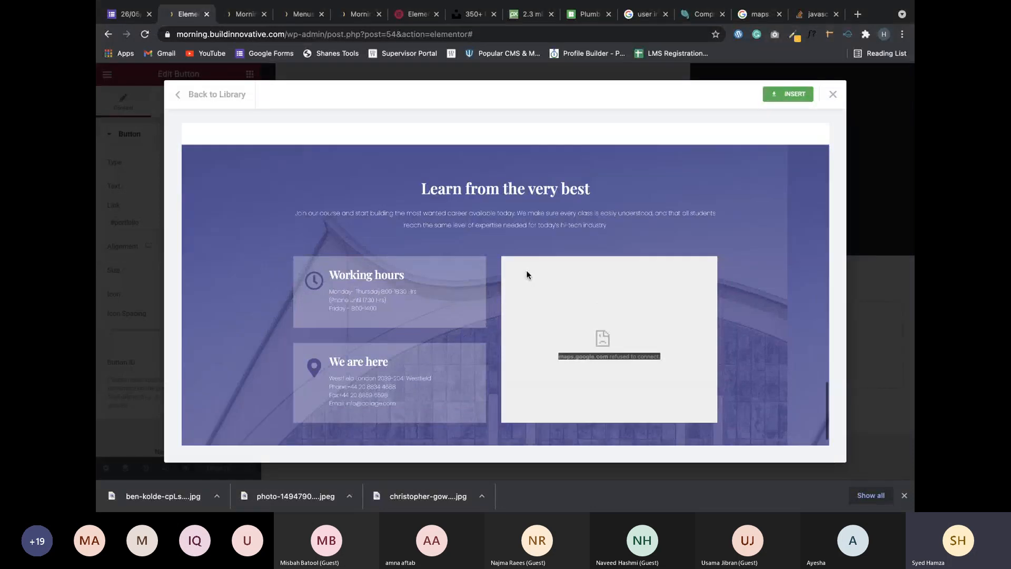
scroll(526, 274, "up", 3)
scroll(526, 274, "up", 1)
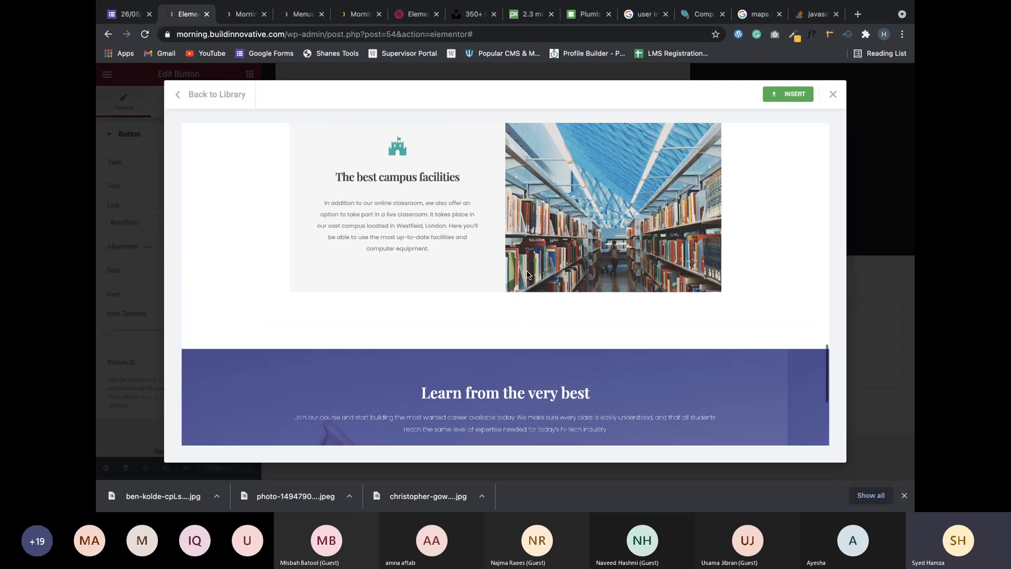
scroll(526, 275, "up", 10)
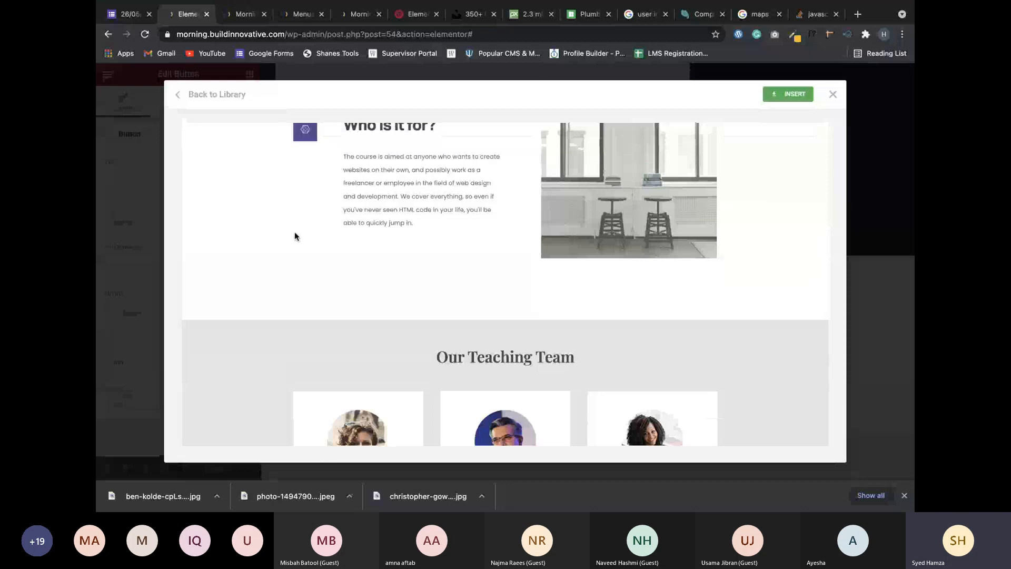
scroll(295, 235, "up", 5)
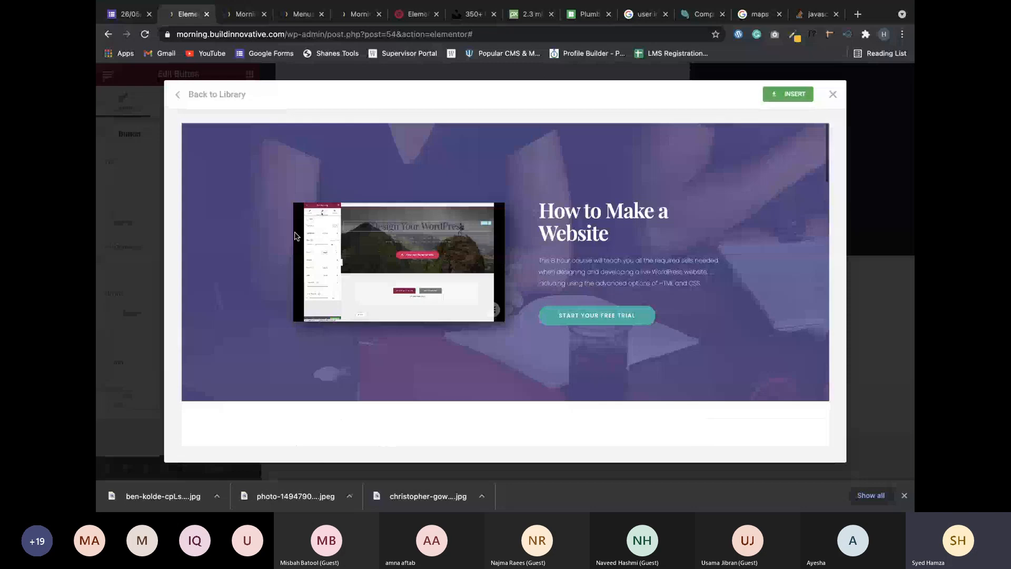
scroll(493, 305, "down", 10)
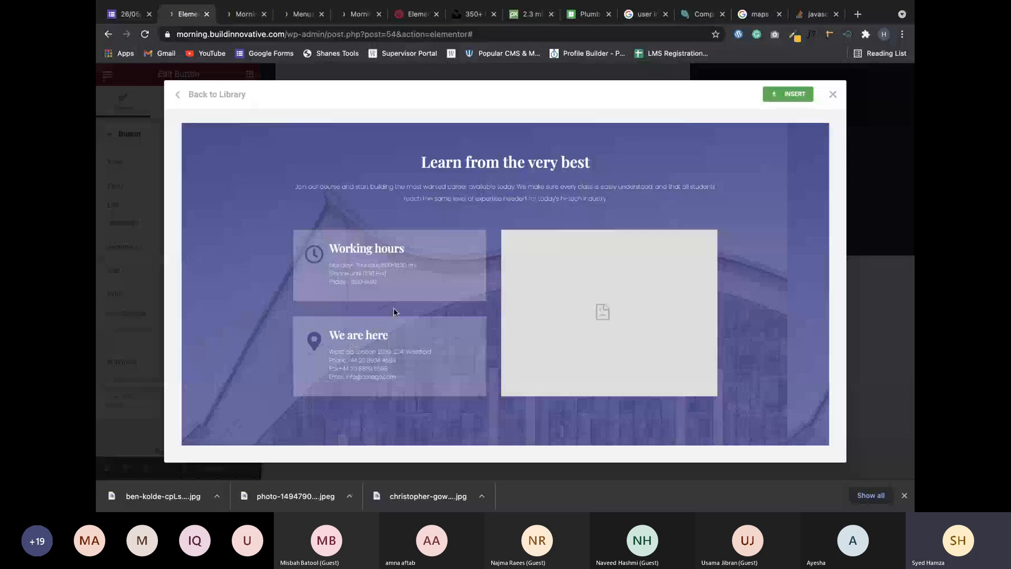
key("ctrl+Left")
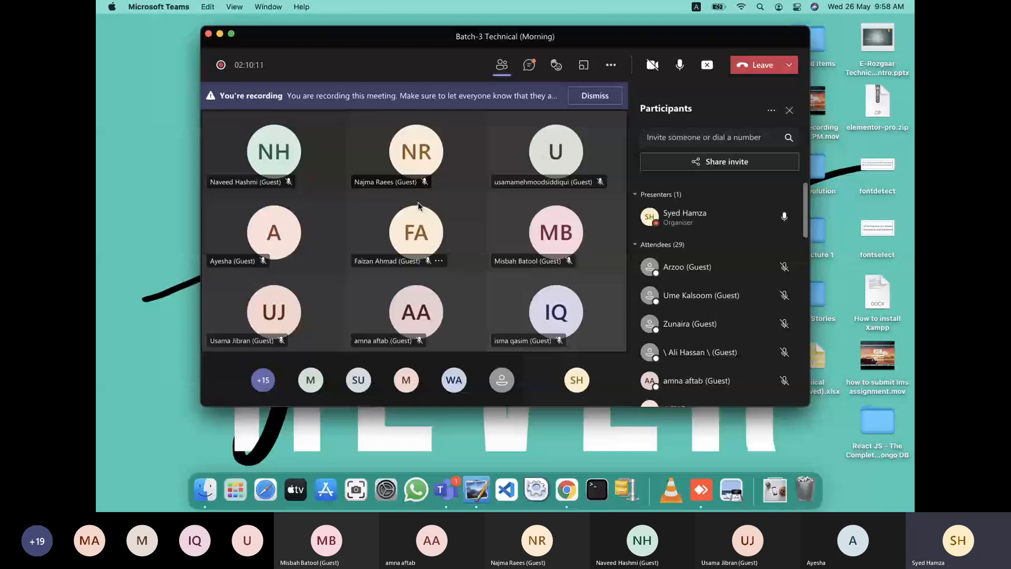
mouse_move(428, 209)
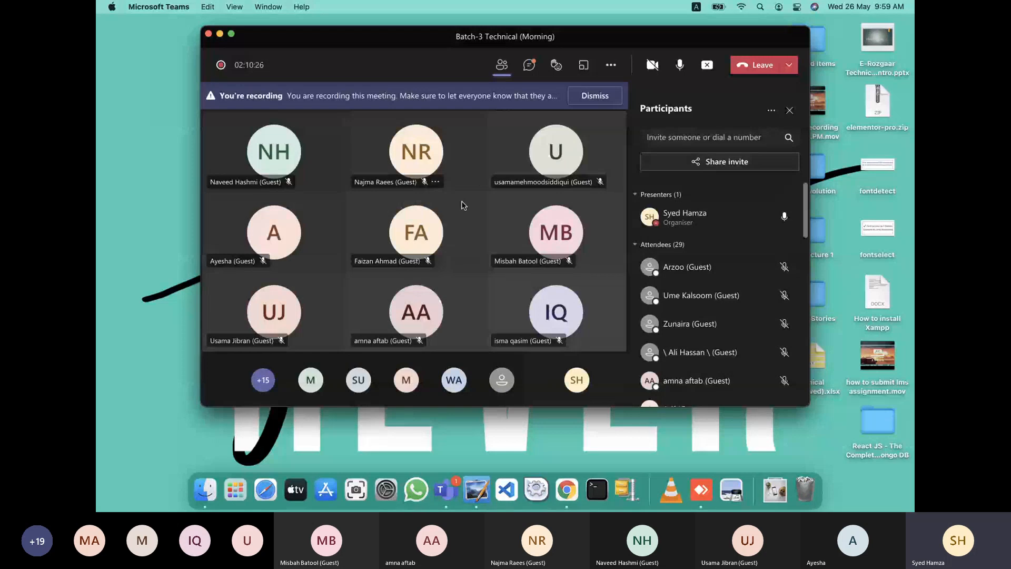
key("super+Tab")
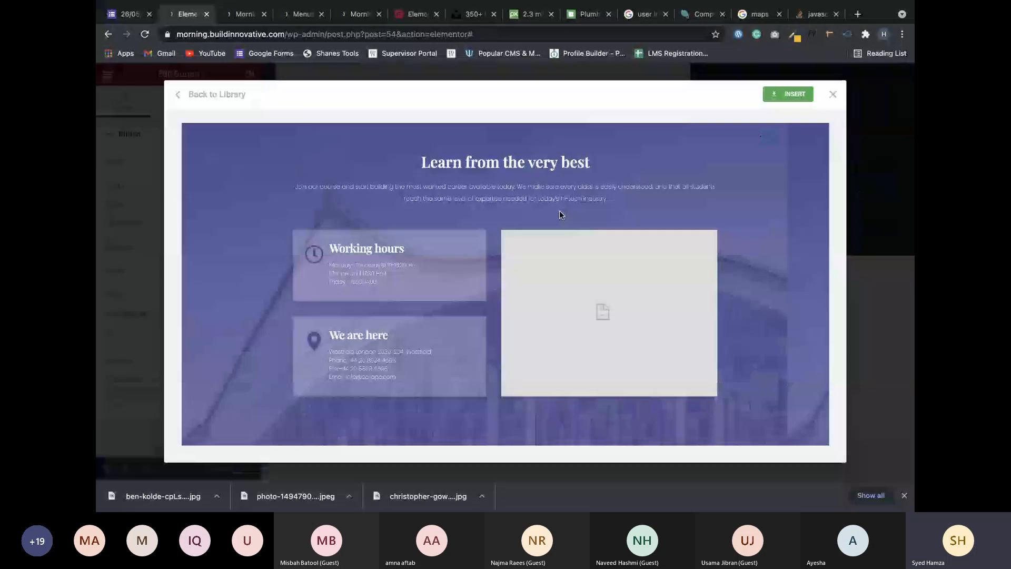
scroll(559, 211, "up", 10)
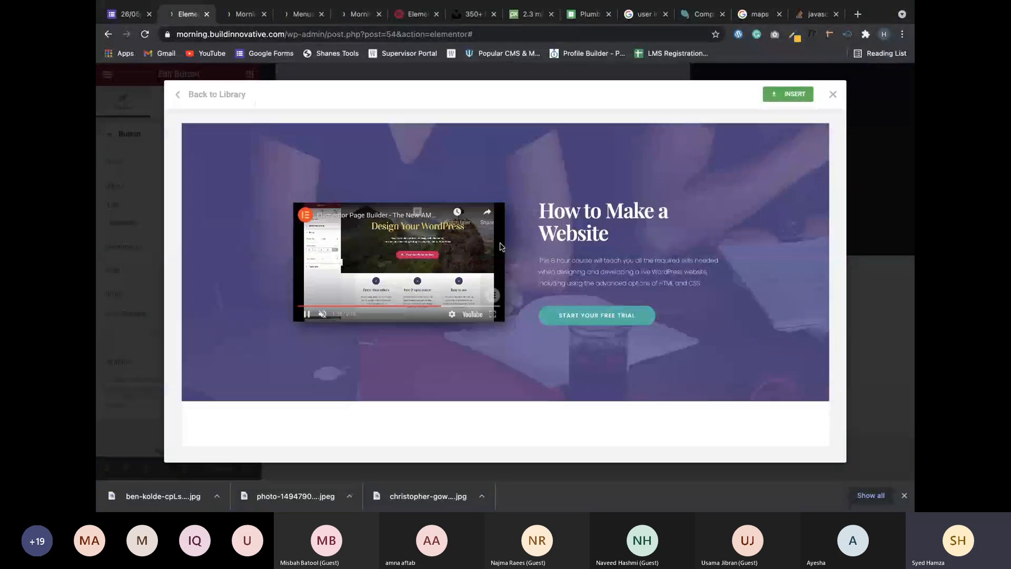
scroll(518, 230, "down", 1)
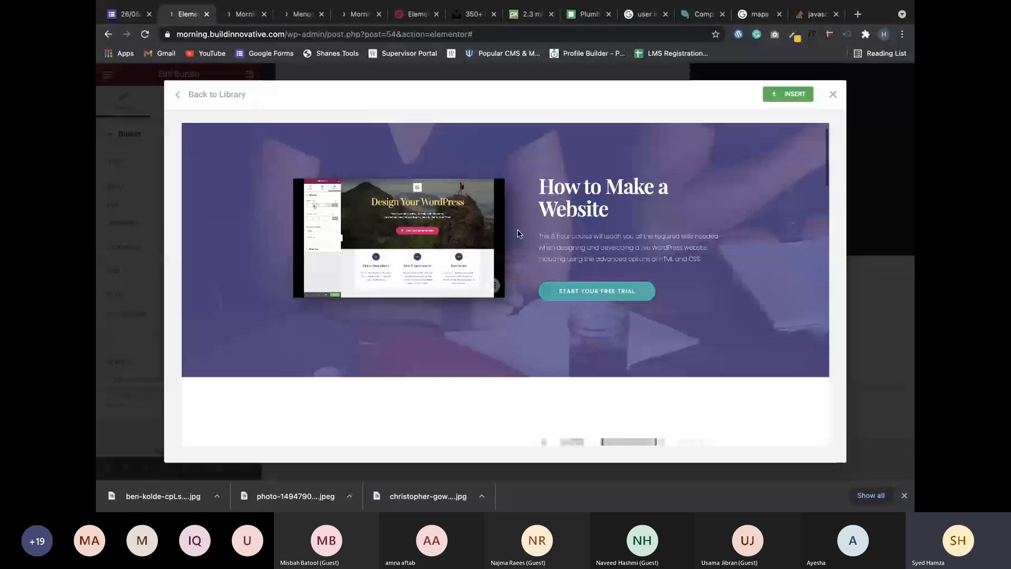
scroll(286, 145, "up", 1)
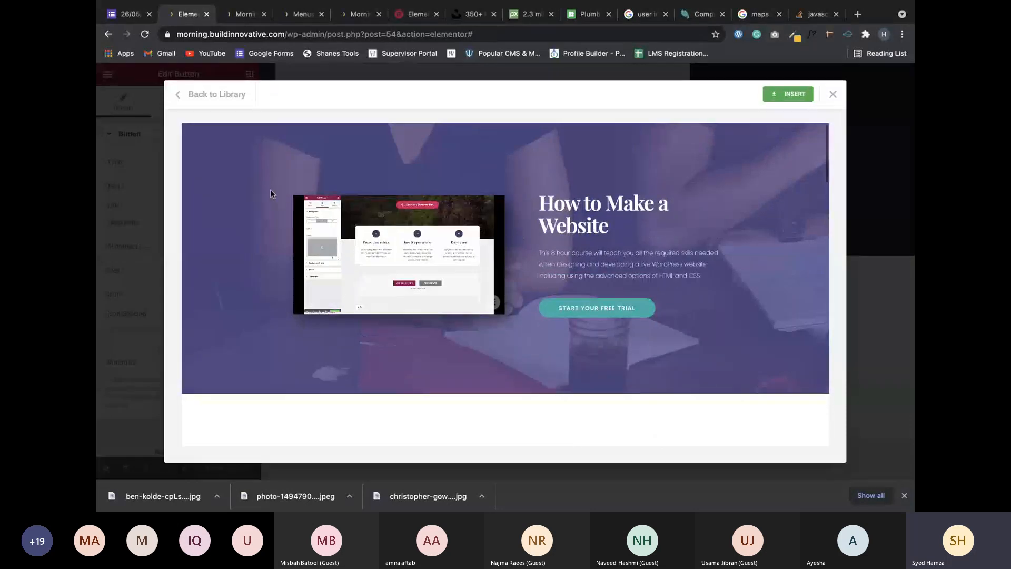
scroll(406, 318, "down", 5)
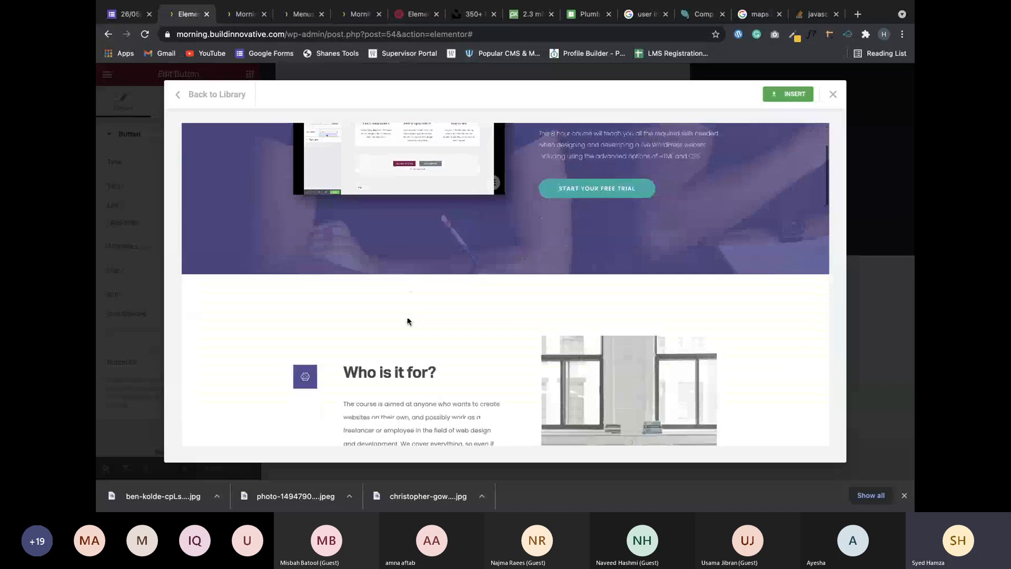
scroll(545, 361, "down", 3)
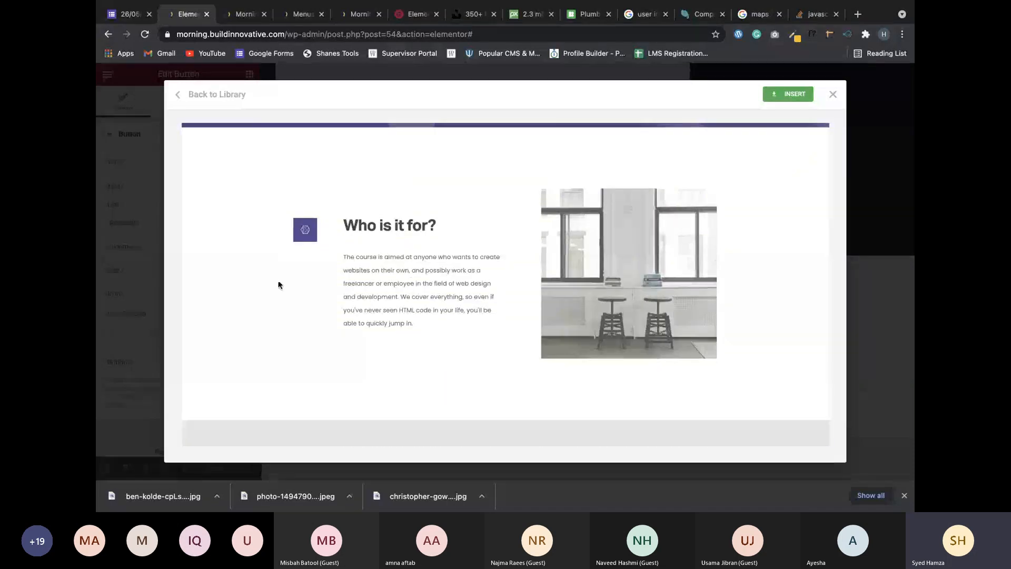
scroll(608, 293, "down", 10)
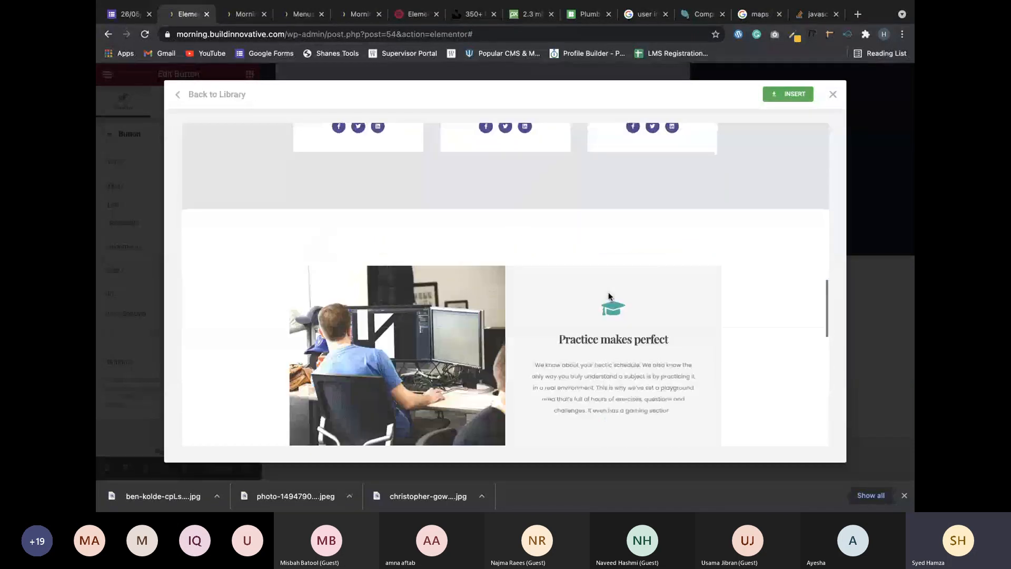
scroll(608, 293, "down", 5)
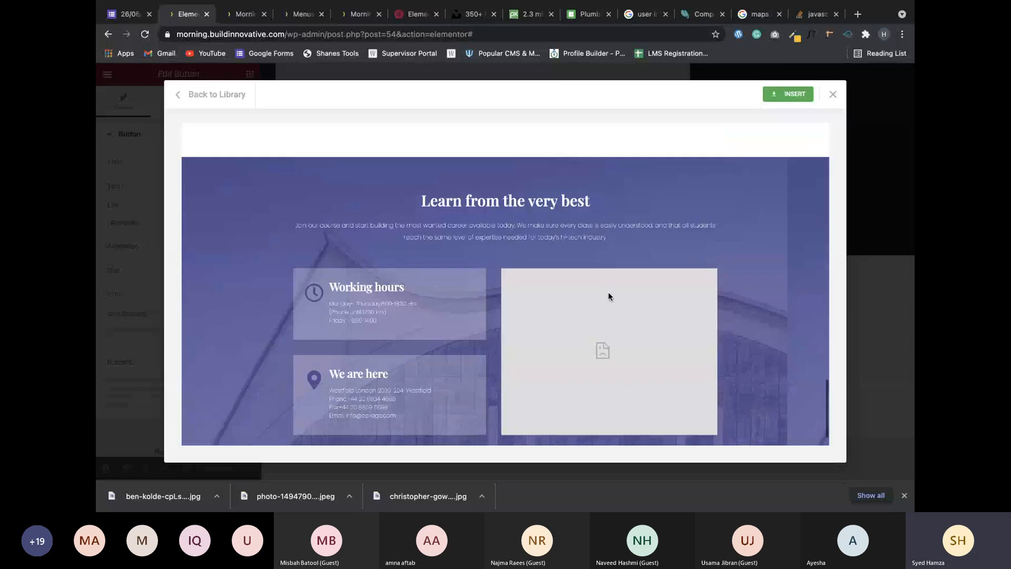
scroll(608, 295, "up", 4)
scroll(608, 294, "up", 15)
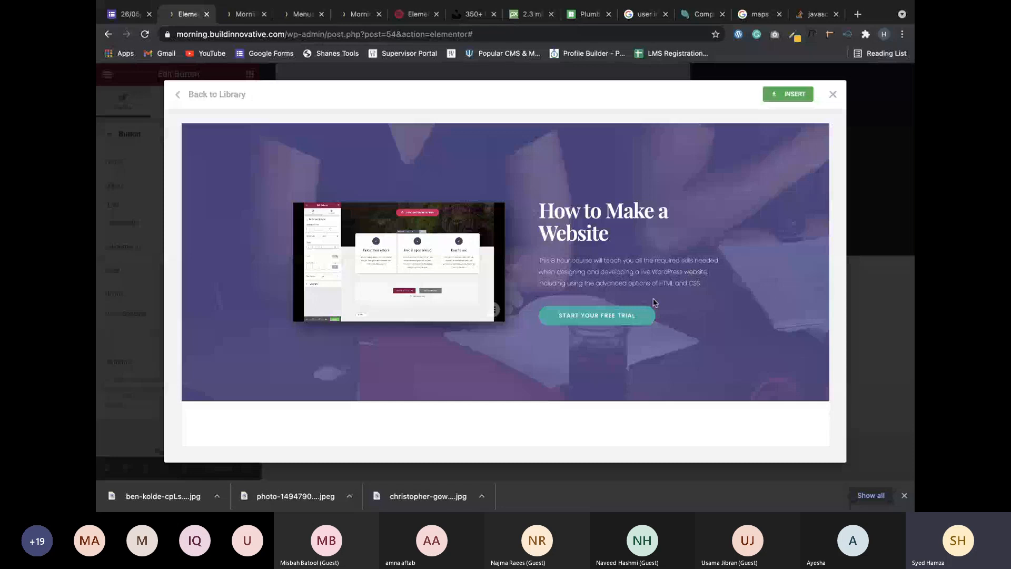
mouse_move(474, 231)
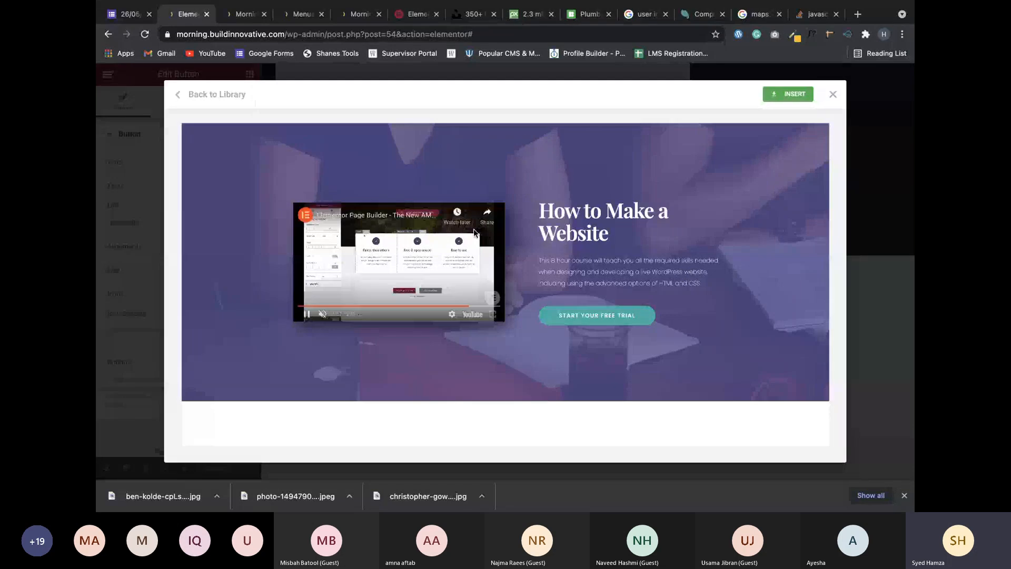
scroll(525, 325, "down", 1)
scroll(452, 339, "down", 4)
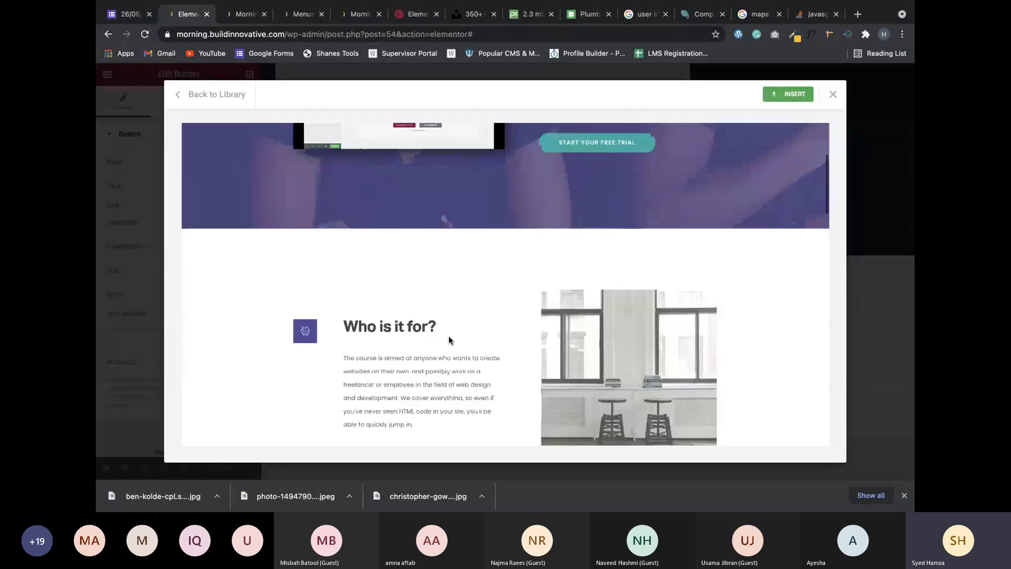
scroll(446, 393, "down", 2)
scroll(446, 394, "down", 4)
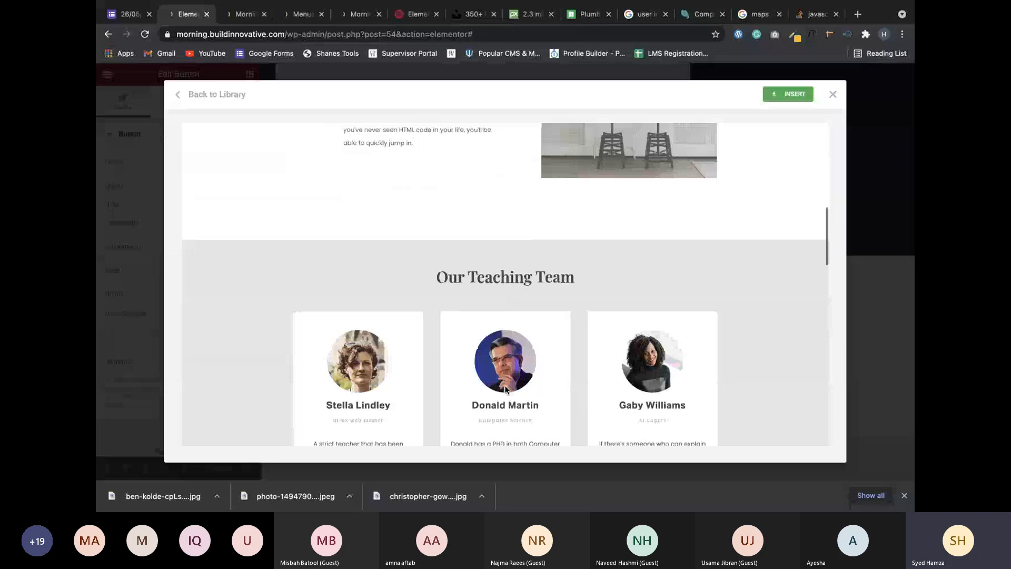
scroll(579, 264, "down", 1)
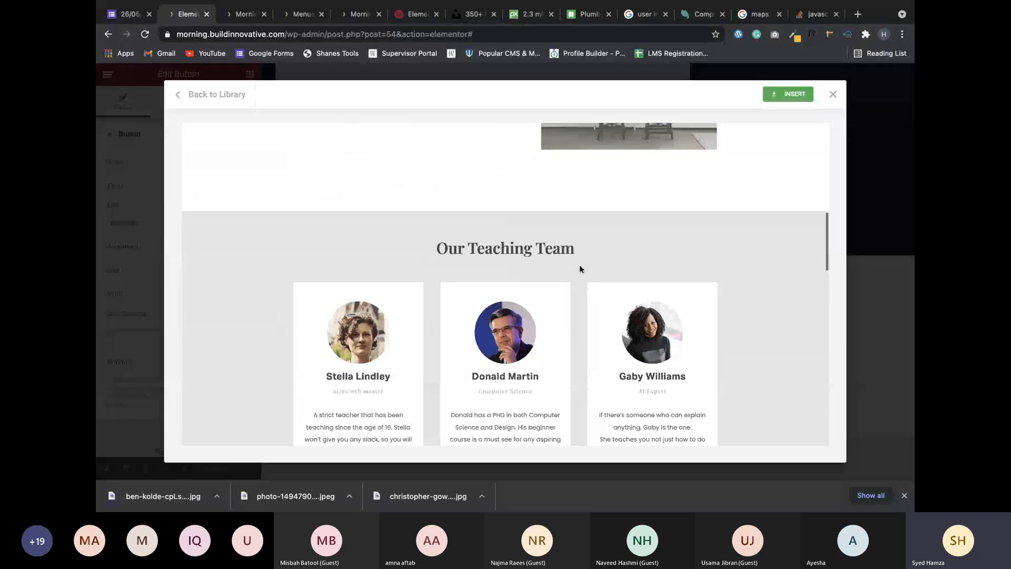
scroll(579, 264, "down", 2)
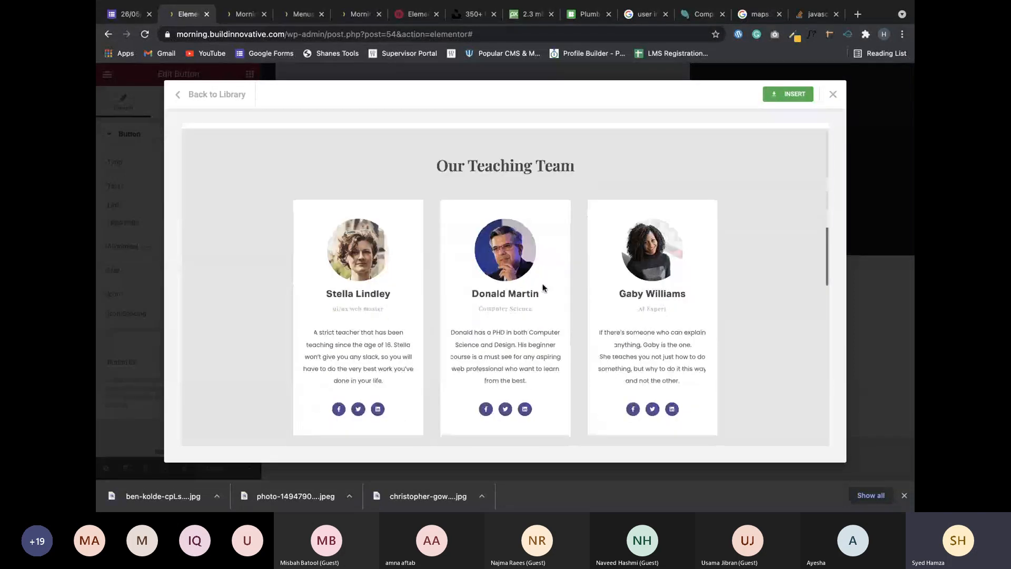
scroll(542, 288, "down", 3)
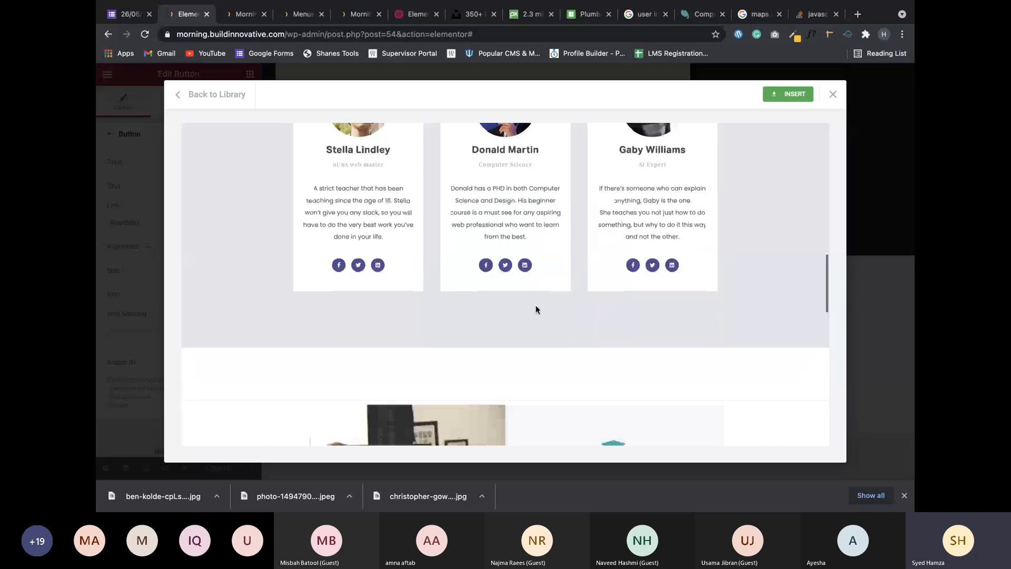
scroll(536, 309, "down", 4)
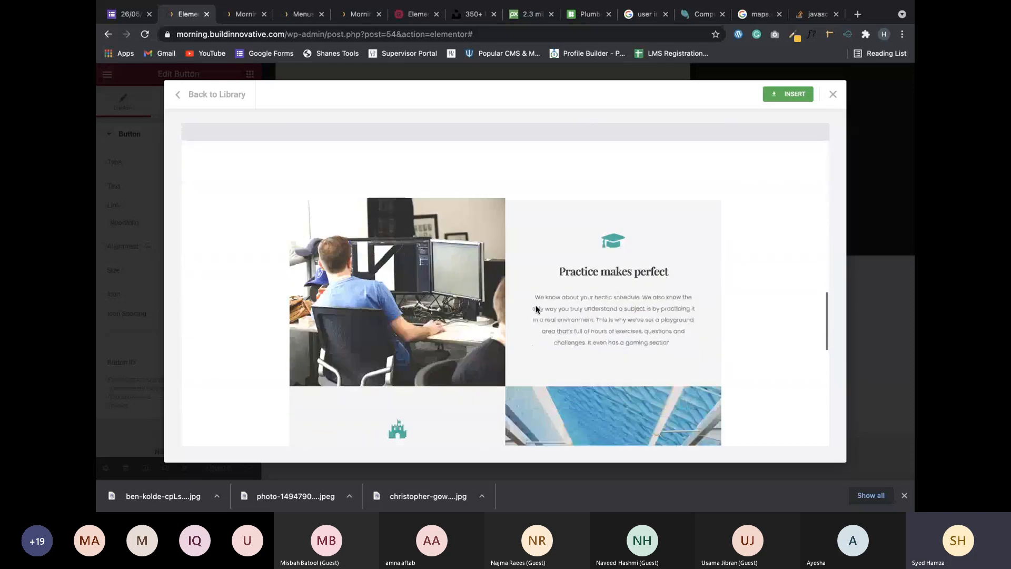
scroll(536, 309, "down", 1)
scroll(536, 309, "down", 4)
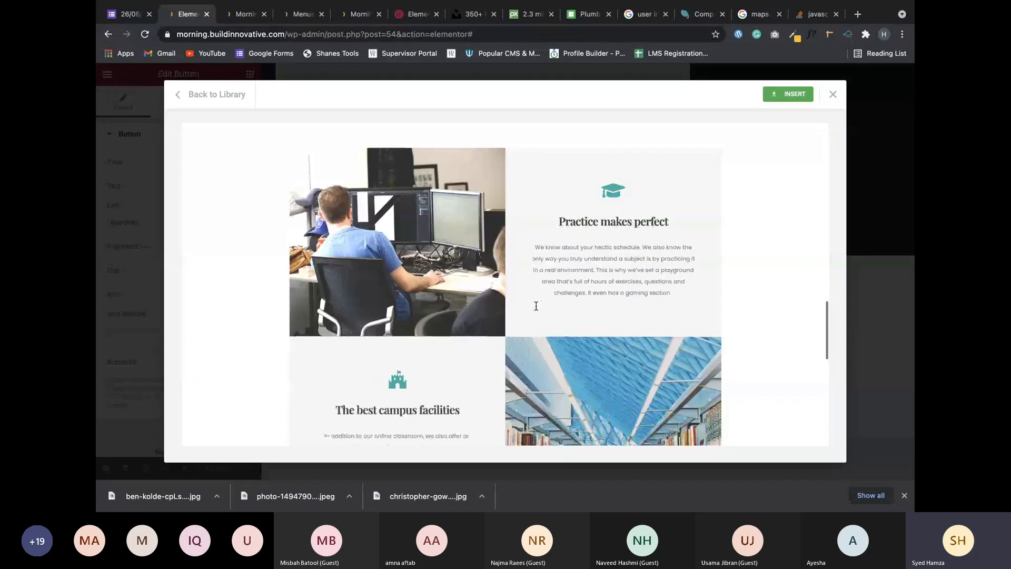
scroll(474, 297, "down", 6)
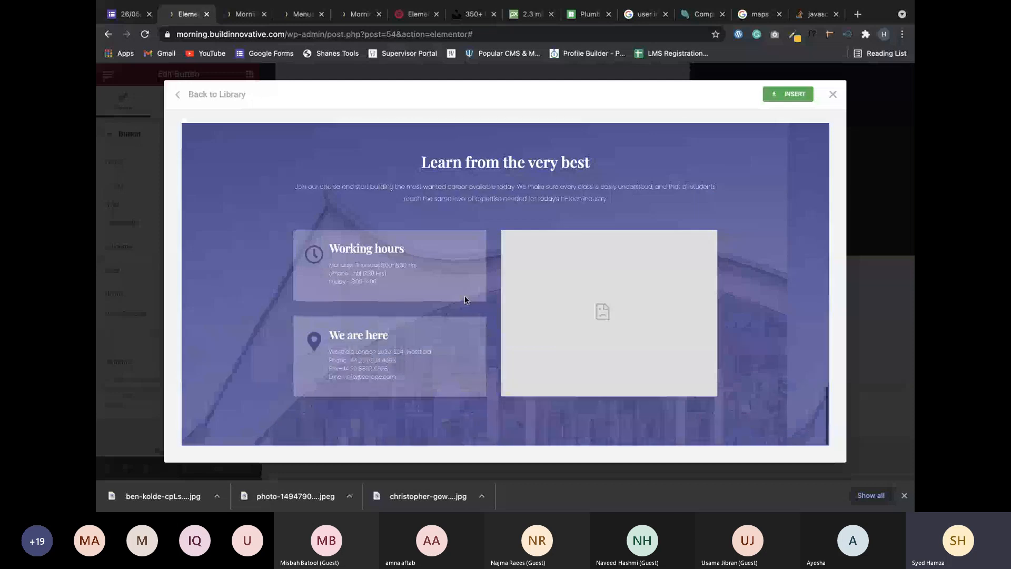
left_click(354, 16)
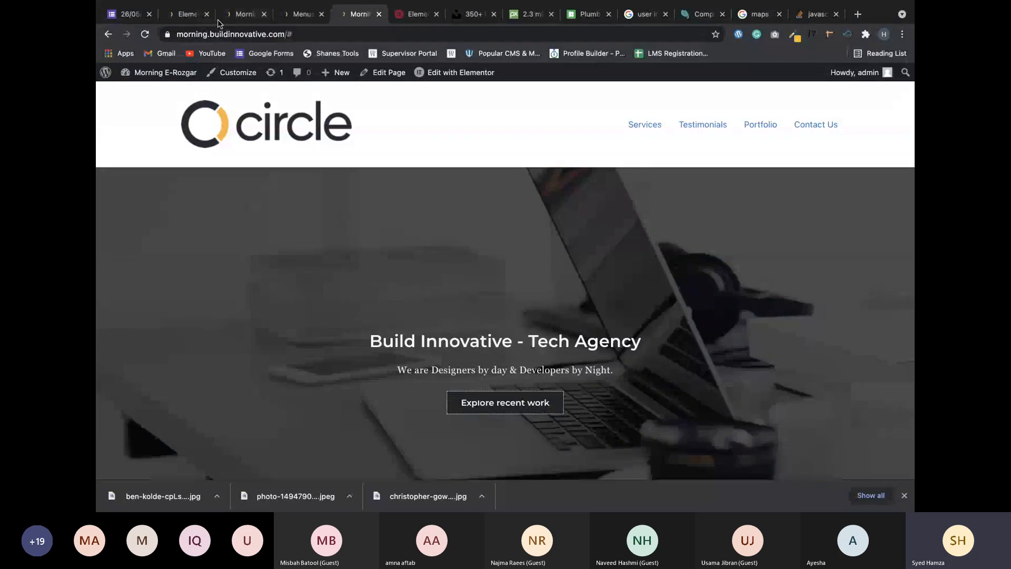
left_click(235, 16)
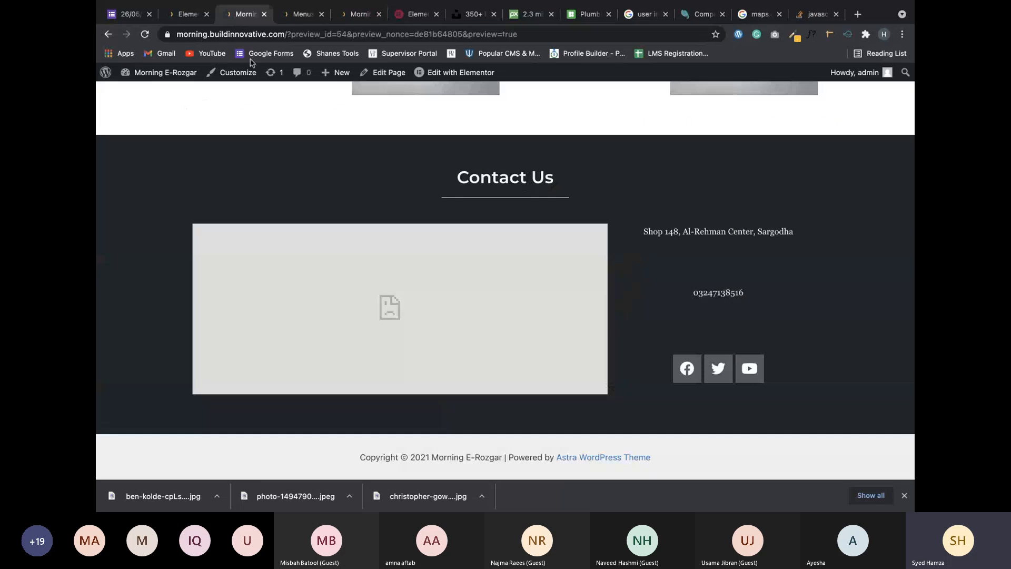
left_click(185, 15)
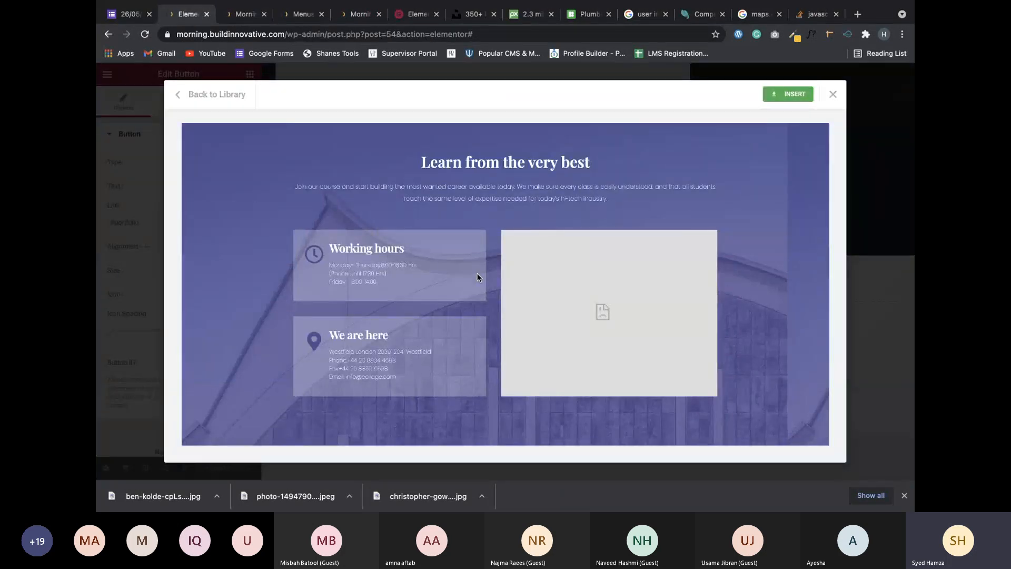
scroll(476, 275, "up", 20)
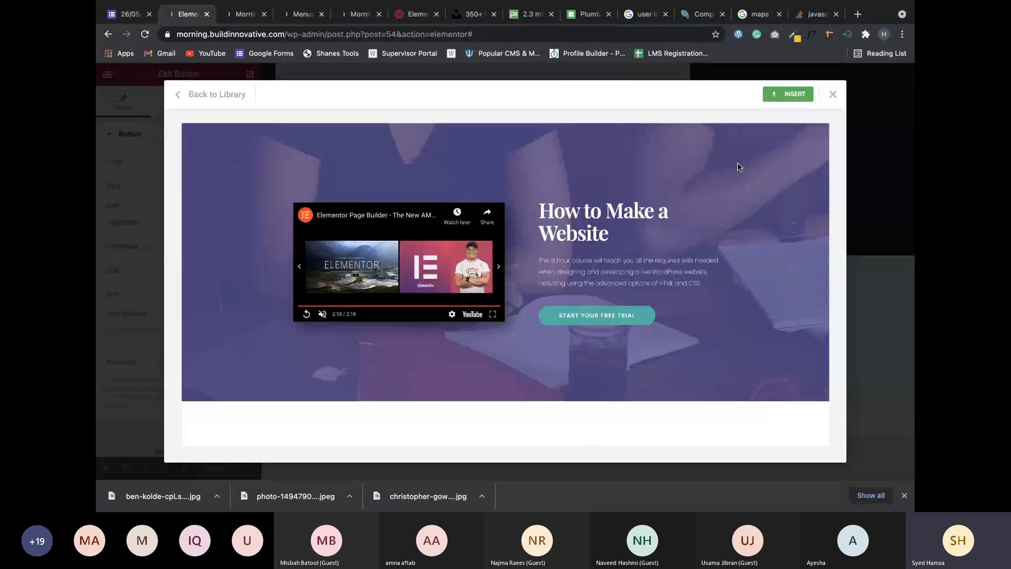
Close the template library without inserting, and review the agency page down to the Portfolio image grid.
left_click(787, 94)
scroll(508, 268, "down", 5)
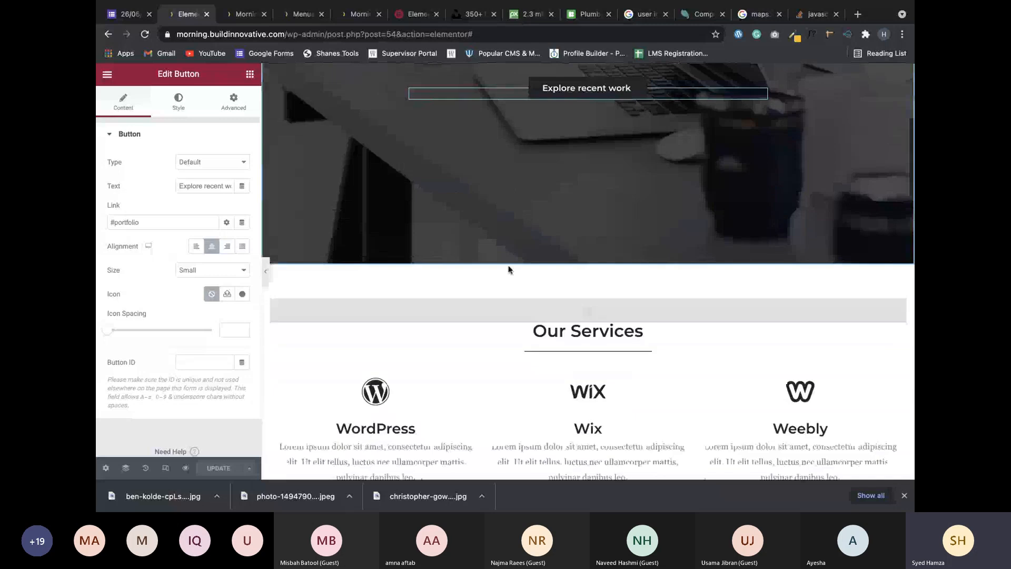
scroll(508, 269, "down", 1)
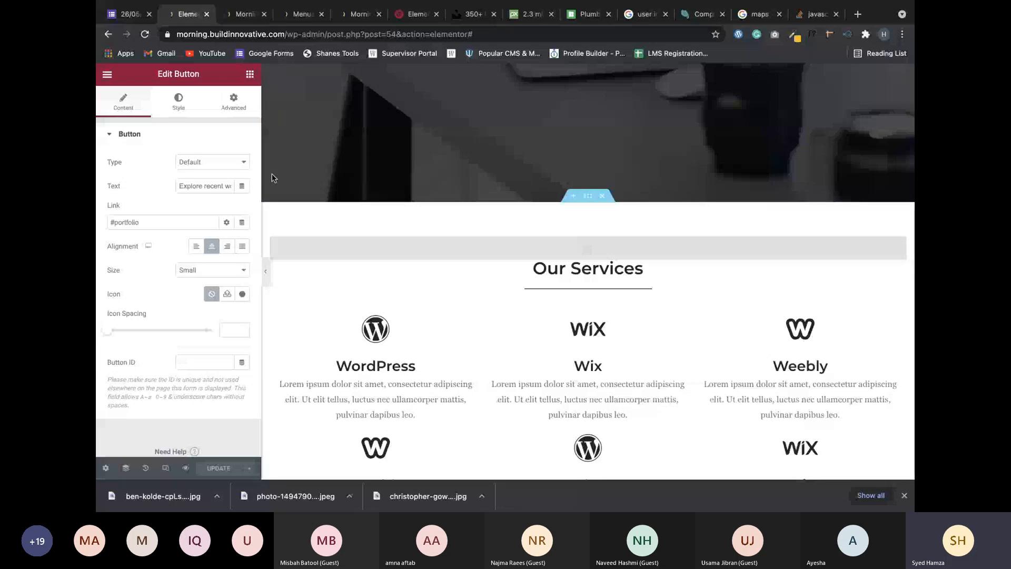
mouse_move(866, 23)
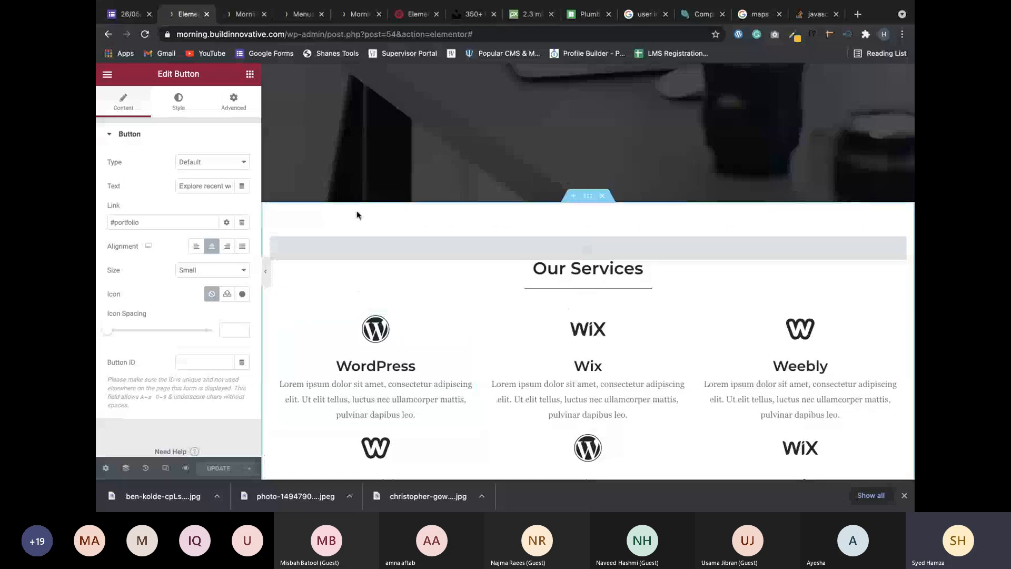
scroll(356, 215, "up", 5)
scroll(455, 340, "down", 10)
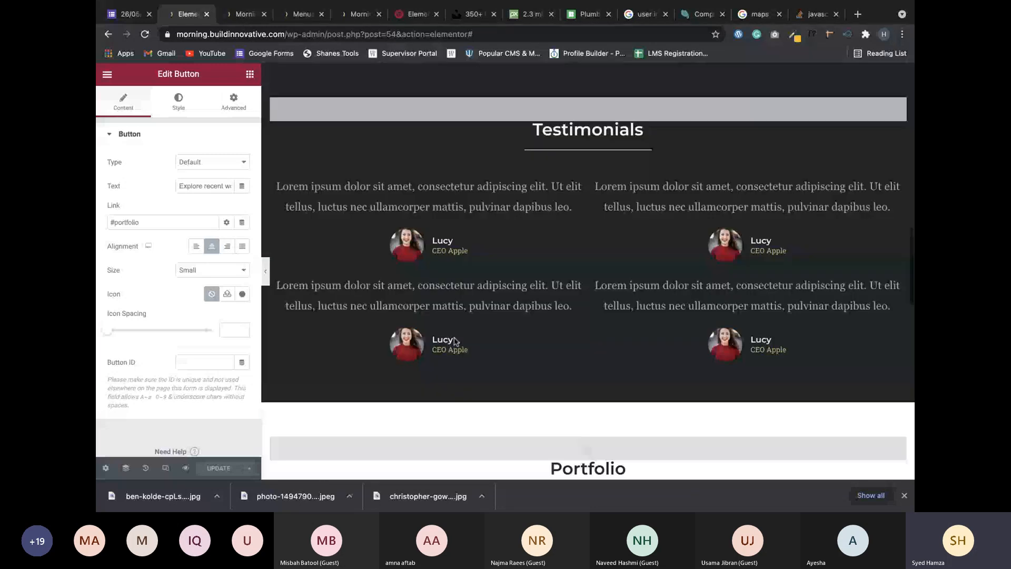
scroll(455, 341, "down", 5)
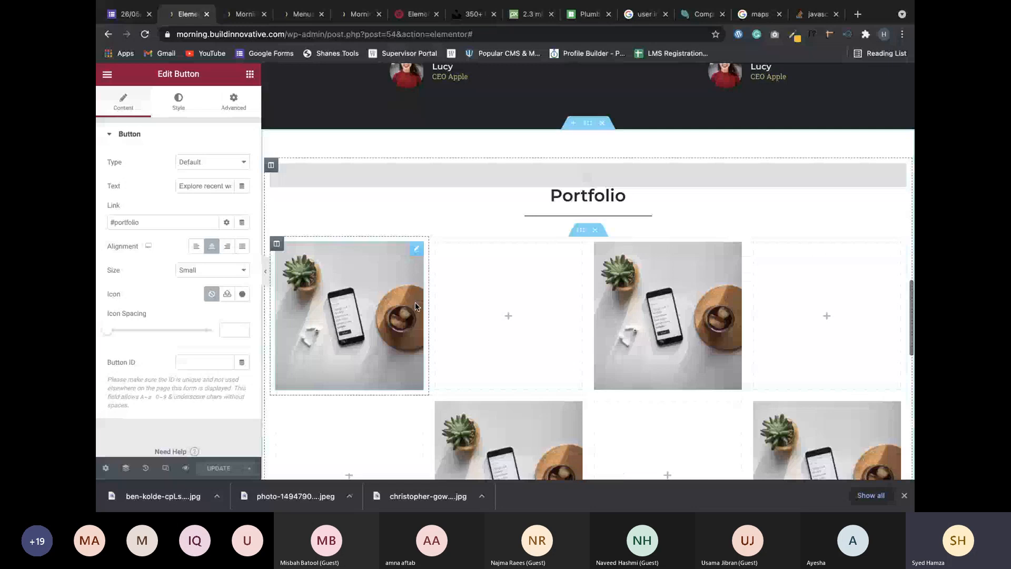
scroll(416, 304, "down", 10)
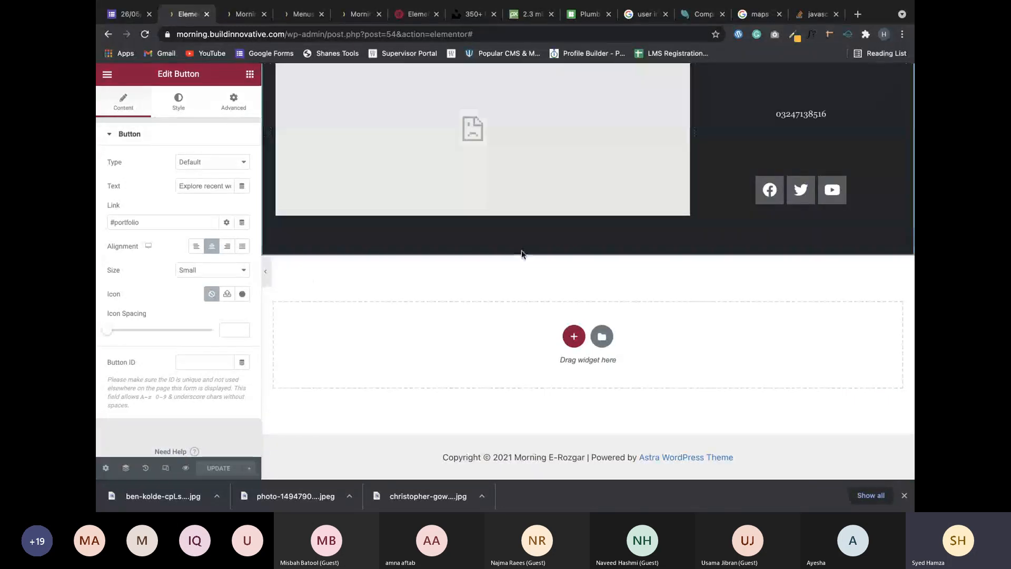
scroll(522, 254, "up", 10)
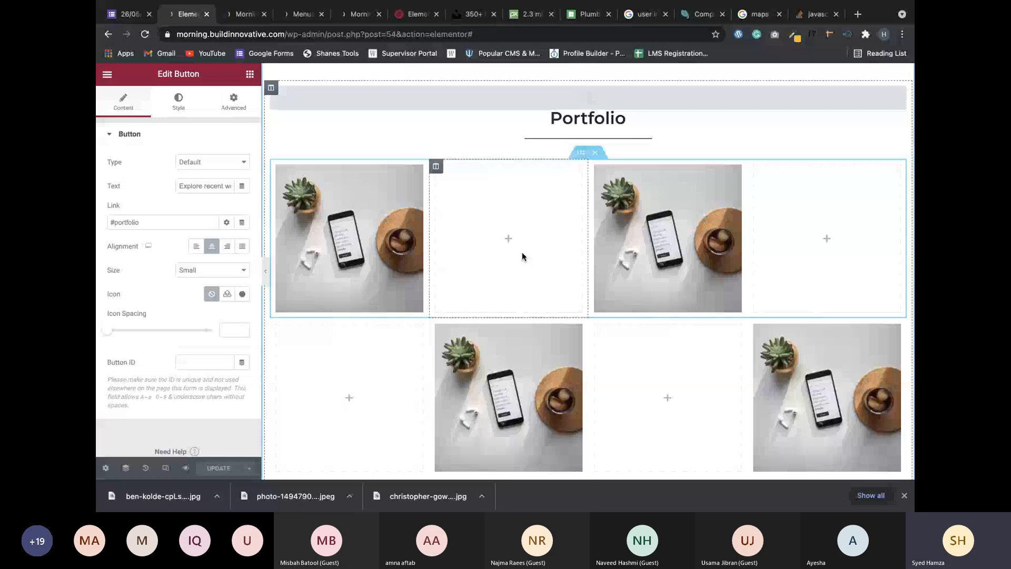